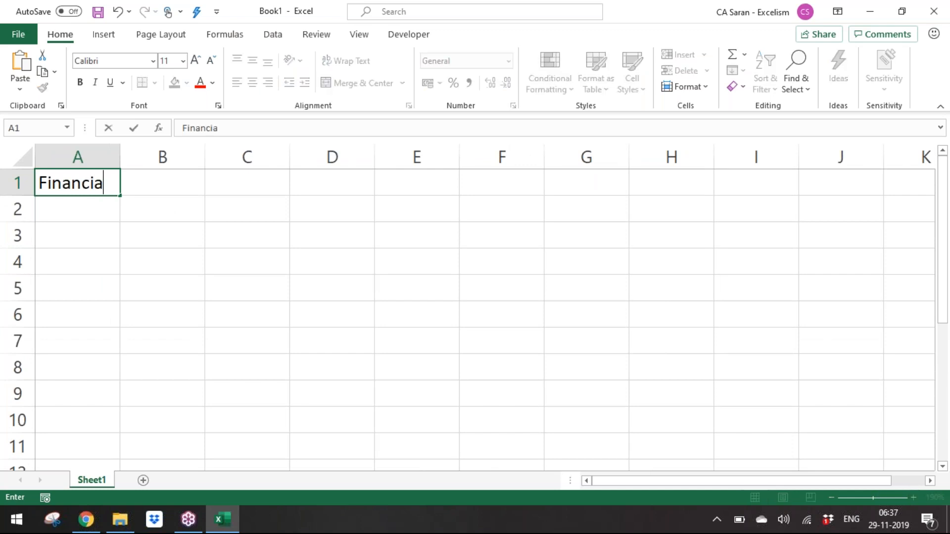
# Enter "Financial Functions" in cell A1 and "Protection" in cell A2
pyautogui.write('ctions')
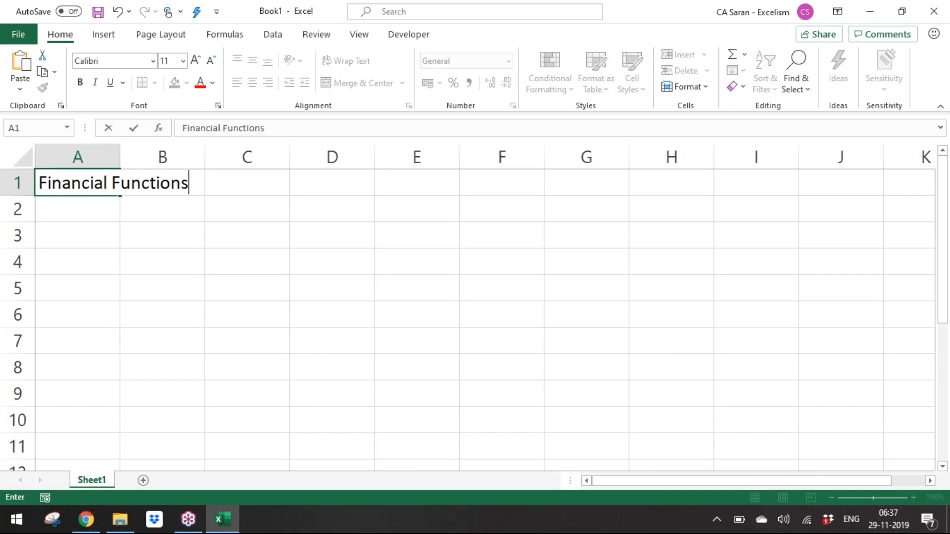
pyautogui.press('Return')
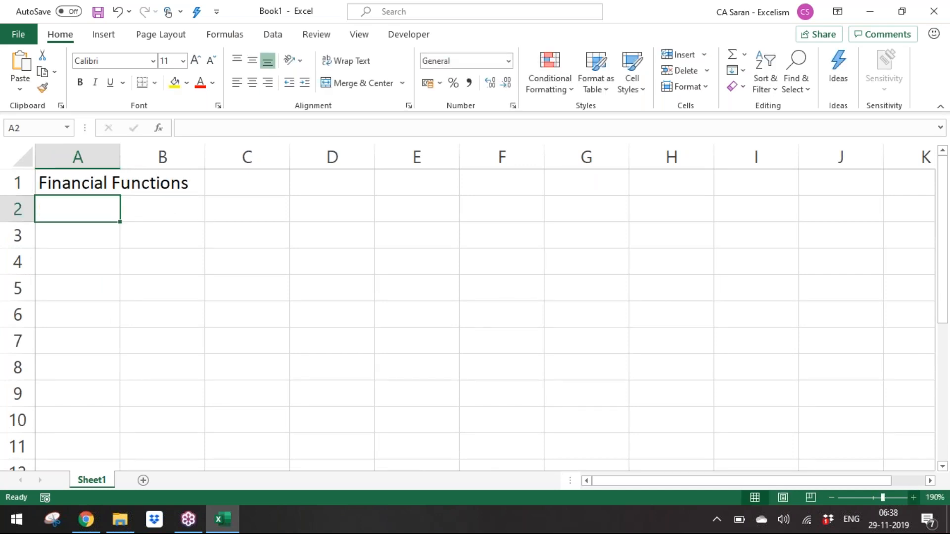
pyautogui.write('Protection')
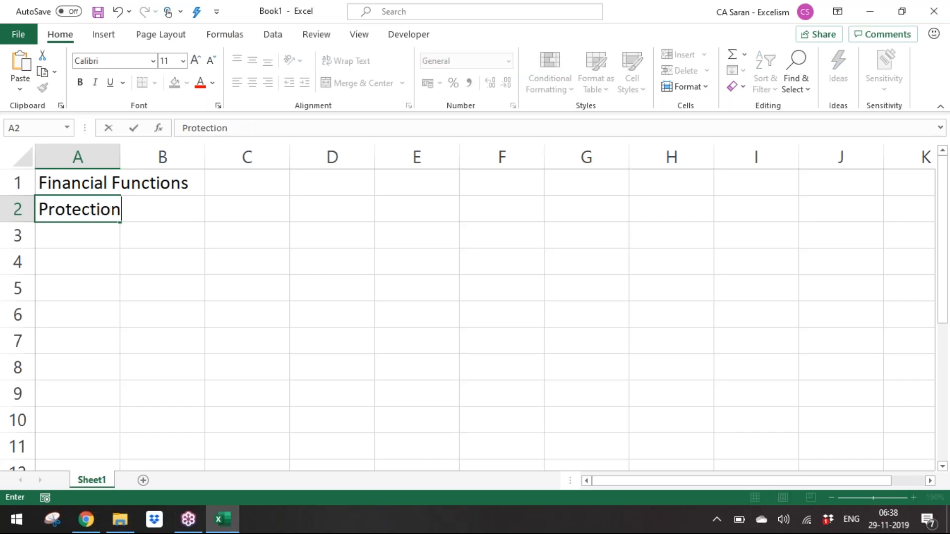
pyautogui.press('Return')
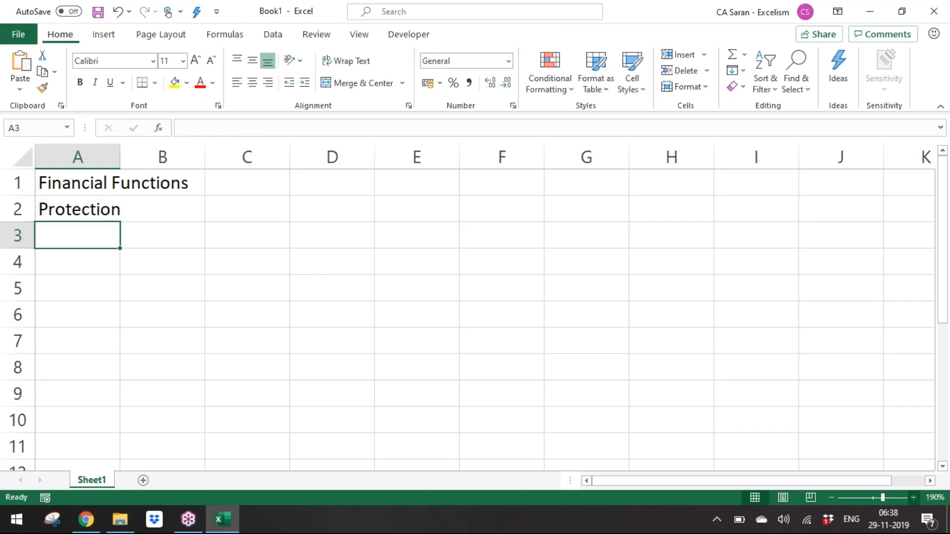
# Rename the worksheet Sheet1 as "Today Topics"
pyautogui.hotkey('alt', 'o')
pyautogui.write('hrToday To')
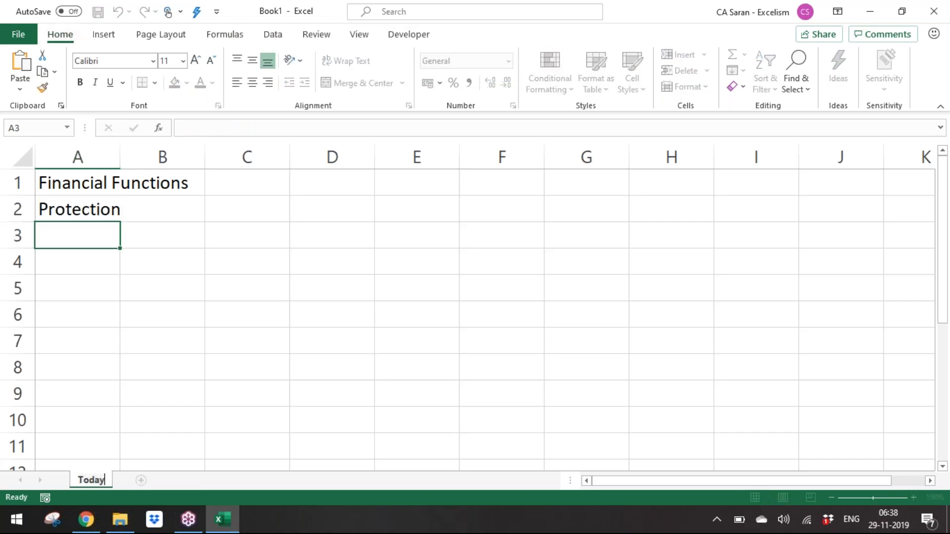
pyautogui.write('pics')
pyautogui.press('Return')
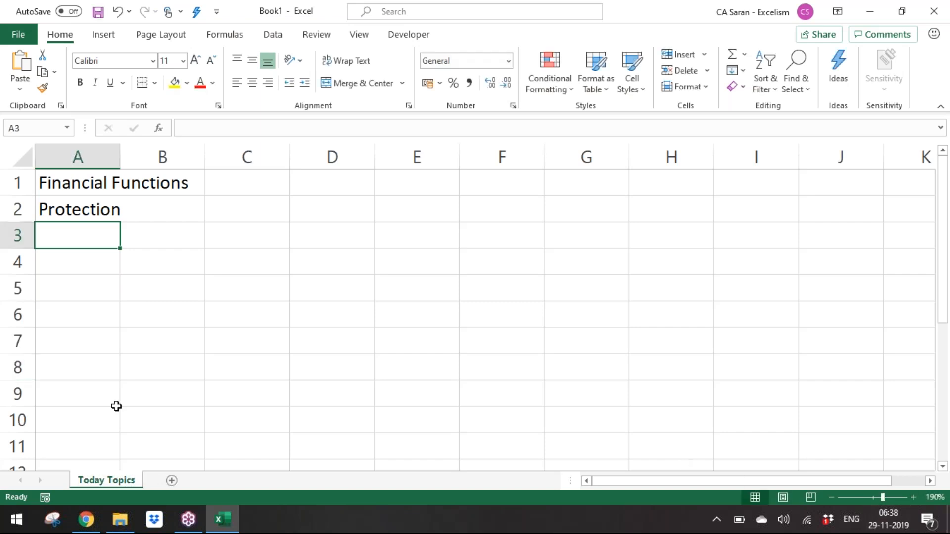
# Add a new worksheet after Today Topics and enter NPV in its cell A1
pyautogui.click(172, 480)
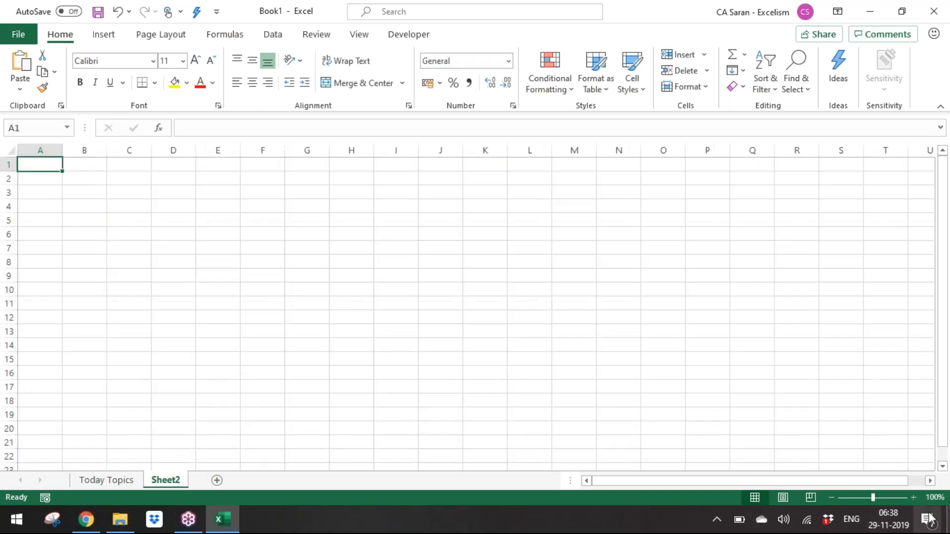
pyautogui.click(912, 497)
pyautogui.click(913, 497)
pyautogui.click(913, 497)
pyautogui.click(913, 497)
pyautogui.click(913, 497)
pyautogui.click(913, 497)
pyautogui.click(913, 498)
pyautogui.click(912, 497)
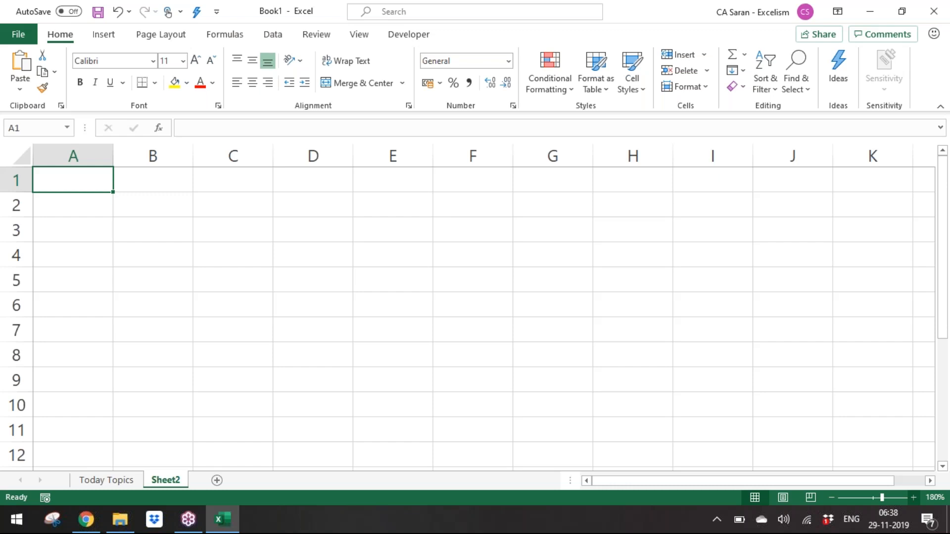
pyautogui.write('NPV')
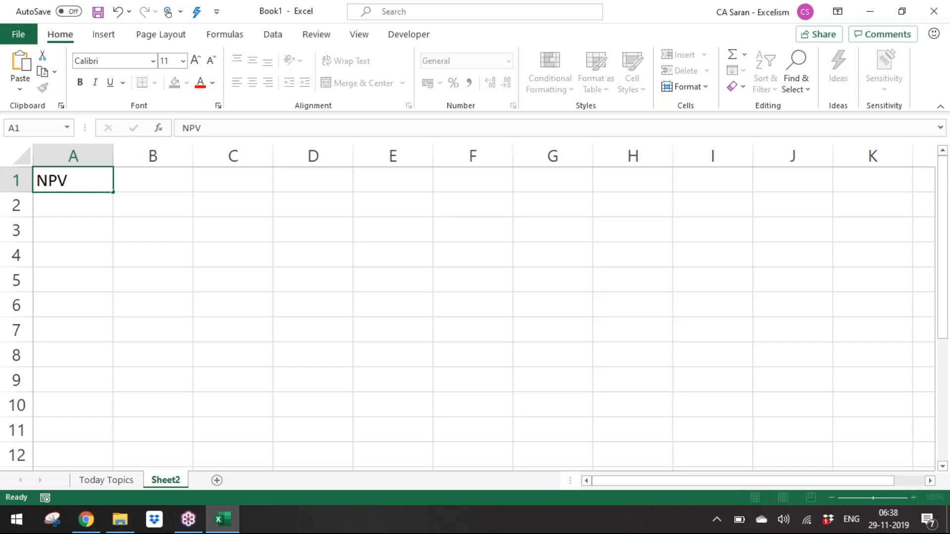
pyautogui.press('Return')
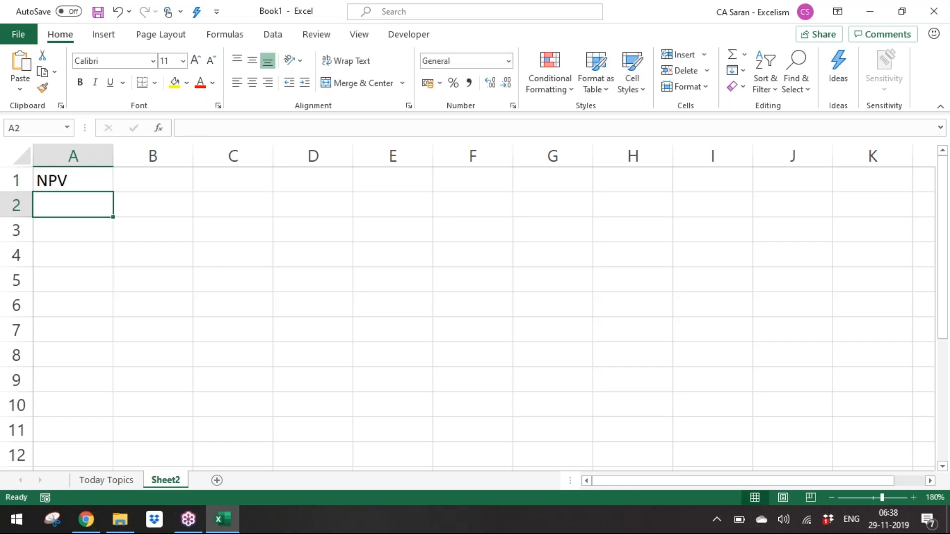
# Insert a row above the NPV entry and enter the heading "Function" in cell A1
pyautogui.press('Up')
pyautogui.hotkey('shift', 'space')
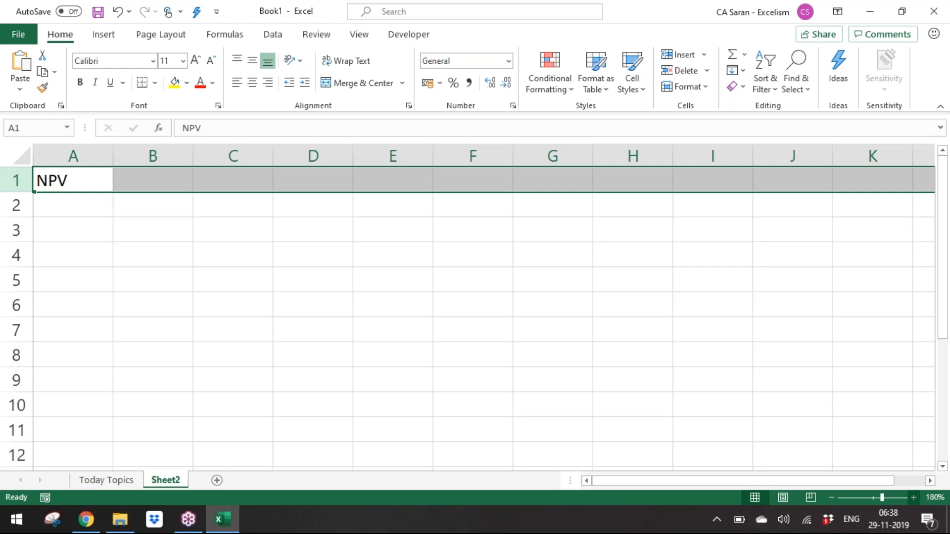
pyautogui.hotkey('ctrl', 'shift', '+')
pyautogui.press('Up')
pyautogui.write('Funciton')
pyautogui.press('Return')
pyautogui.press('Up')
pyautogui.write('Function')
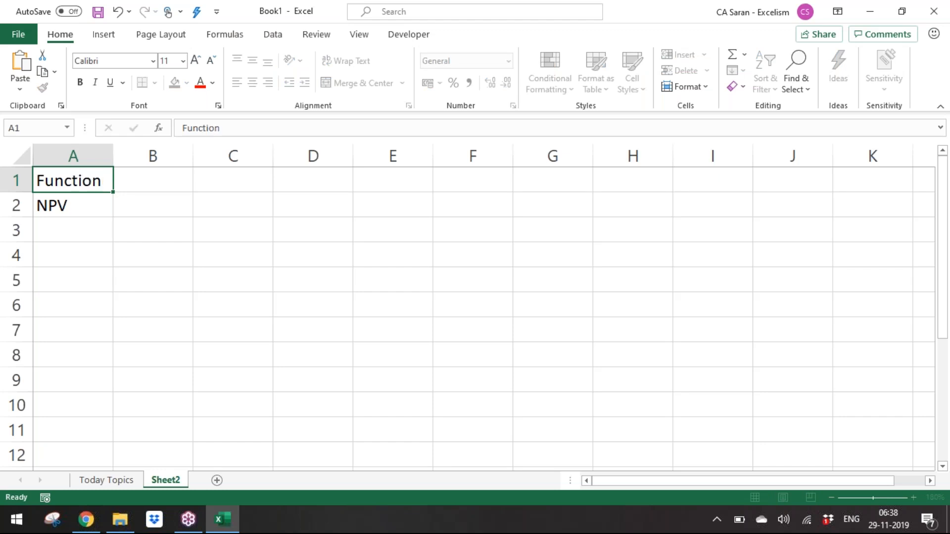
pyautogui.press('Return')
# Add XNPV as the next function name, in cell A3 below NPV
pyautogui.press('Return')
pyautogui.write('X')
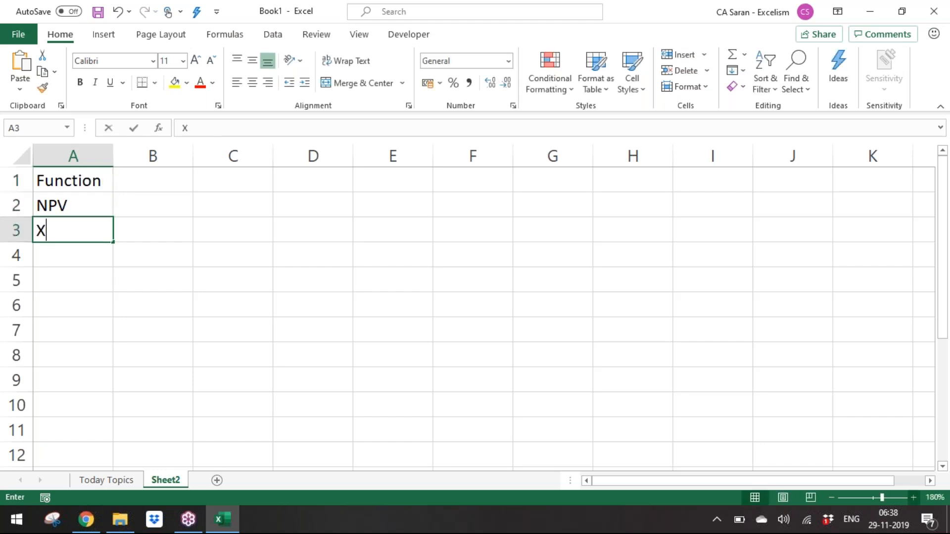
pyautogui.write('NPV')
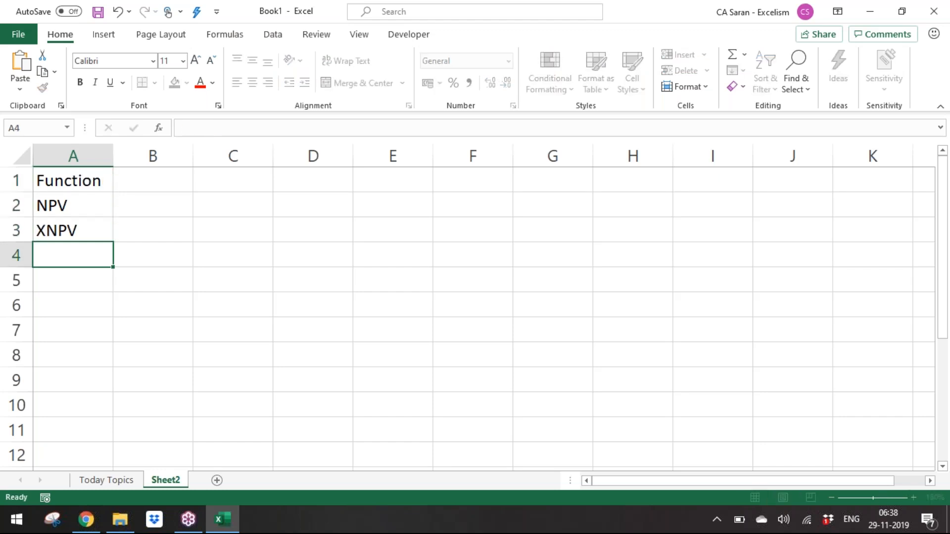
pyautogui.press('Return')
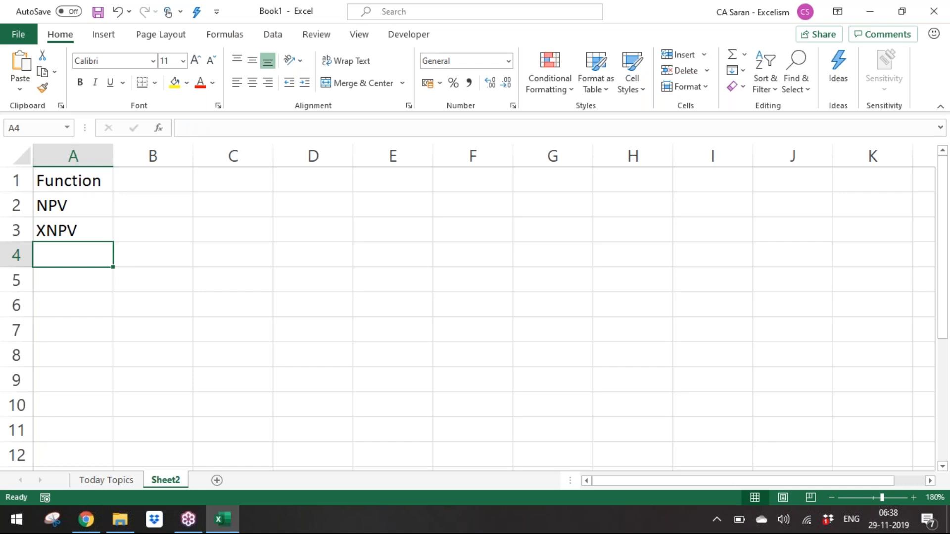
# Describe NPV in cell B2 with the text "Returns the Net Present Value for the consistant periods"
pyautogui.press('Up')
pyautogui.press('Up')
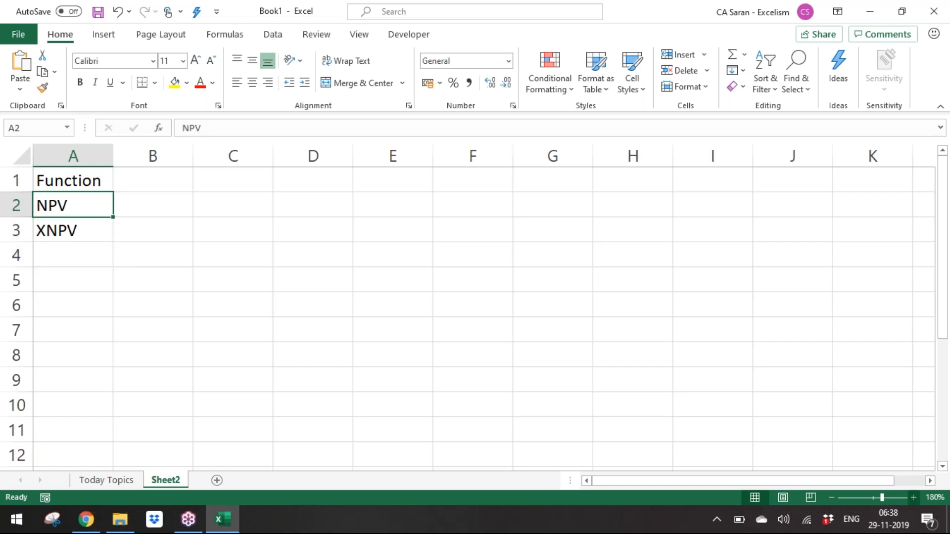
pyautogui.press('Right')
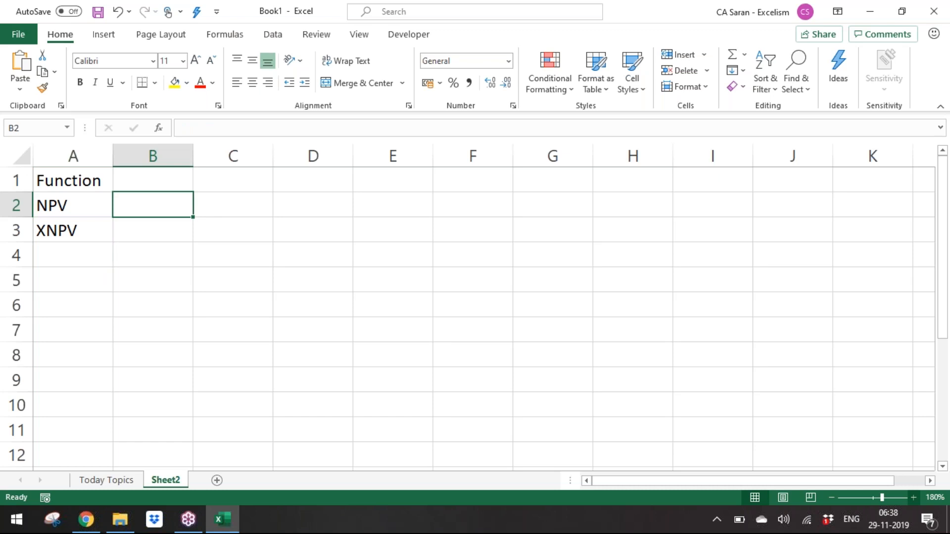
pyautogui.write('Returns the Net ')
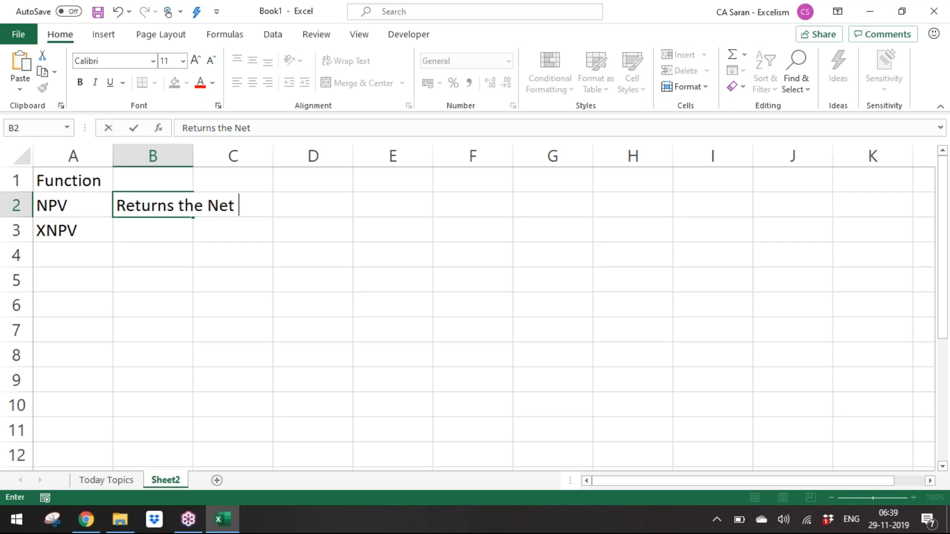
pyautogui.write('Present Value fo')
pyautogui.write('r the s')
pyautogui.write('on')
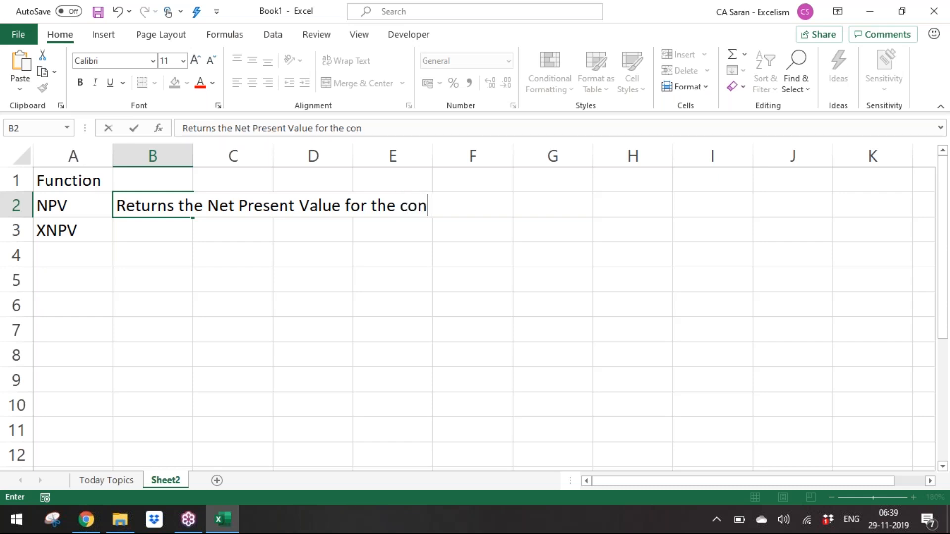
pyautogui.write('sistant periods')
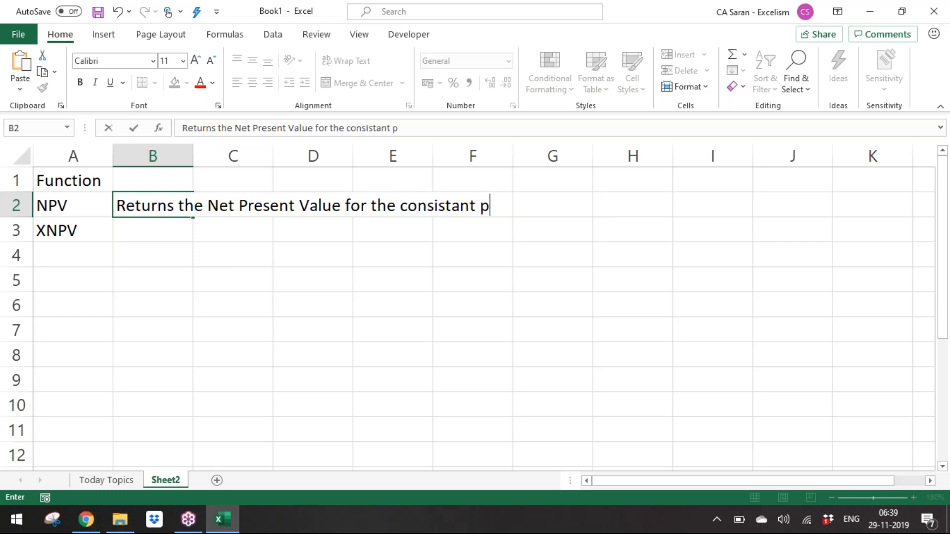
pyautogui.press('Return')
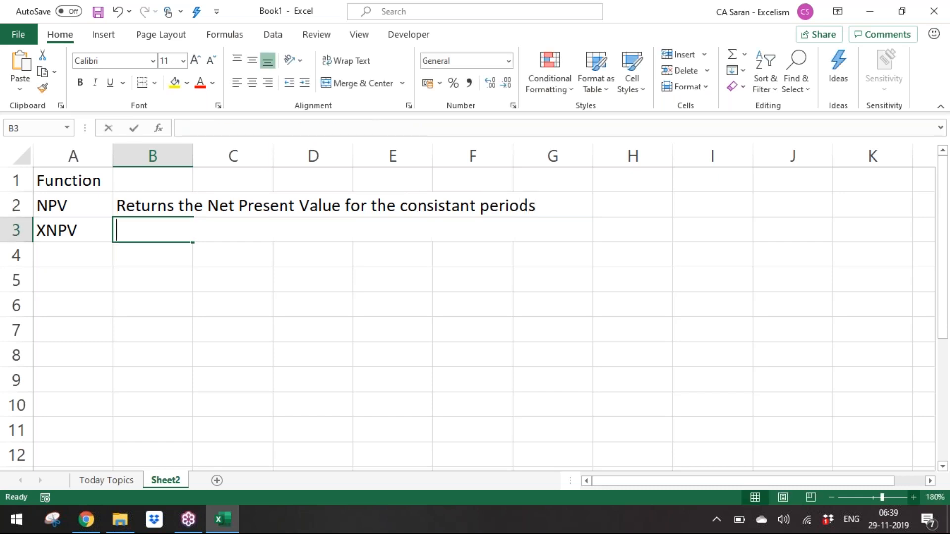
# Describe XNPV in cell B3 with the text "Returns the Net Present Value for the inconsistant periods"
pyautogui.write('Return s the Net P')
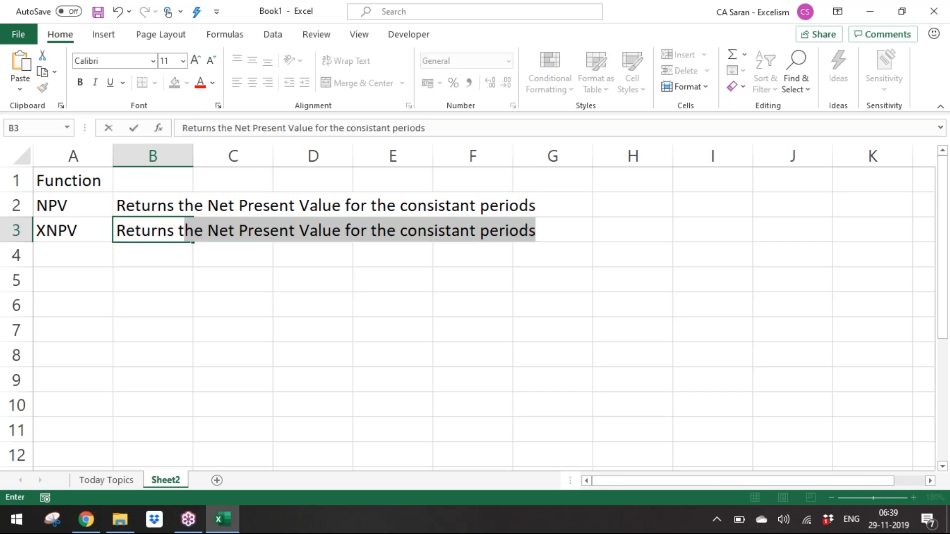
pyautogui.write('resen')
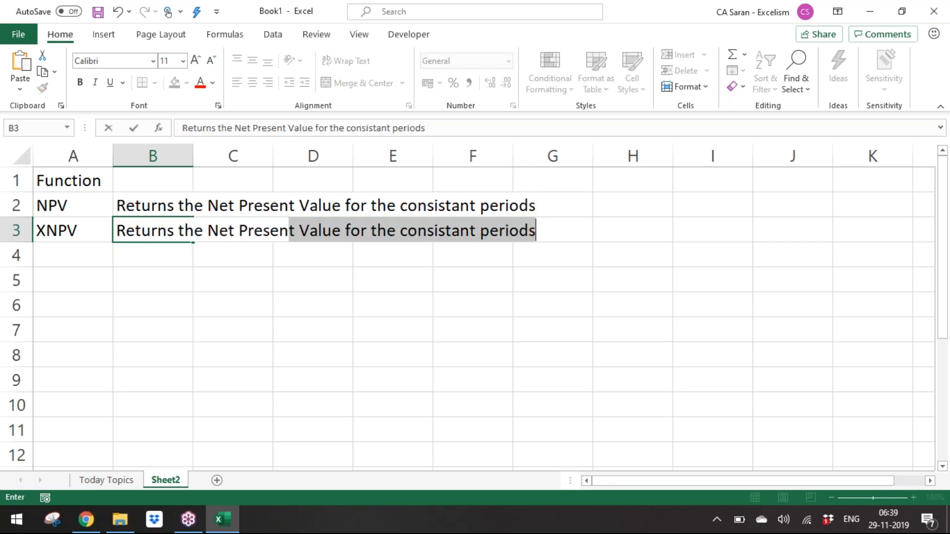
pyautogui.write('t Value for ')
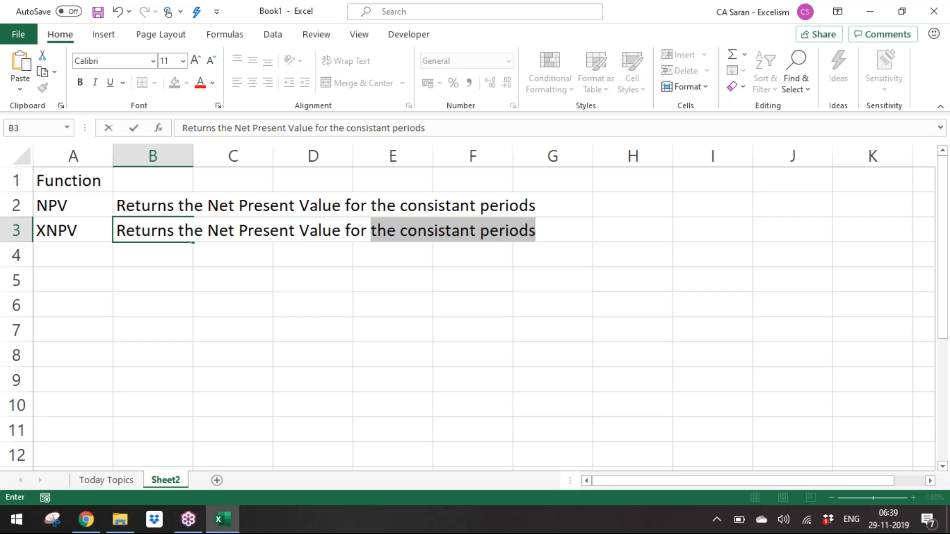
pyautogui.write('the inconsistant P')
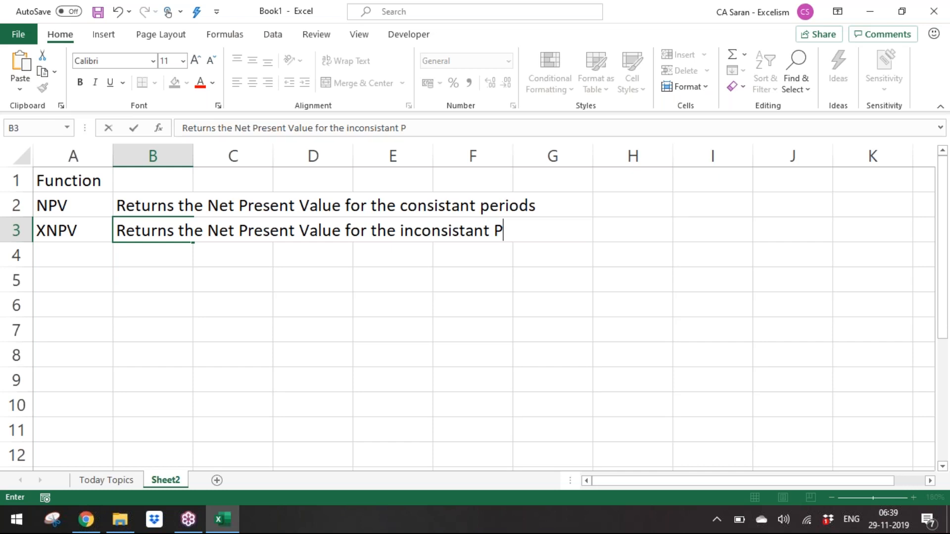
pyautogui.press('BackSpace')
pyautogui.write('periods')
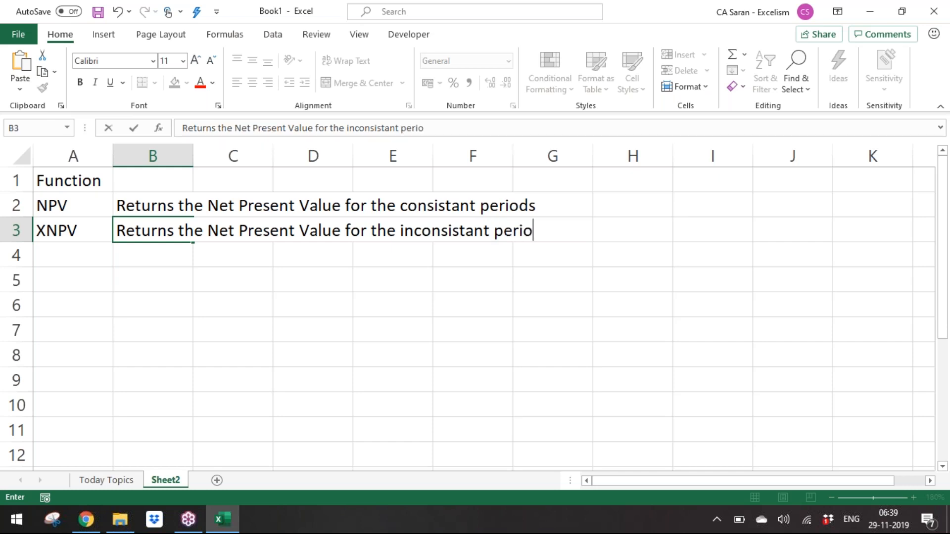
pyautogui.press('Return')
# Add IRR as the next function name, in cell A4 below XNPV
pyautogui.press('Left')
pyautogui.write('I*R')
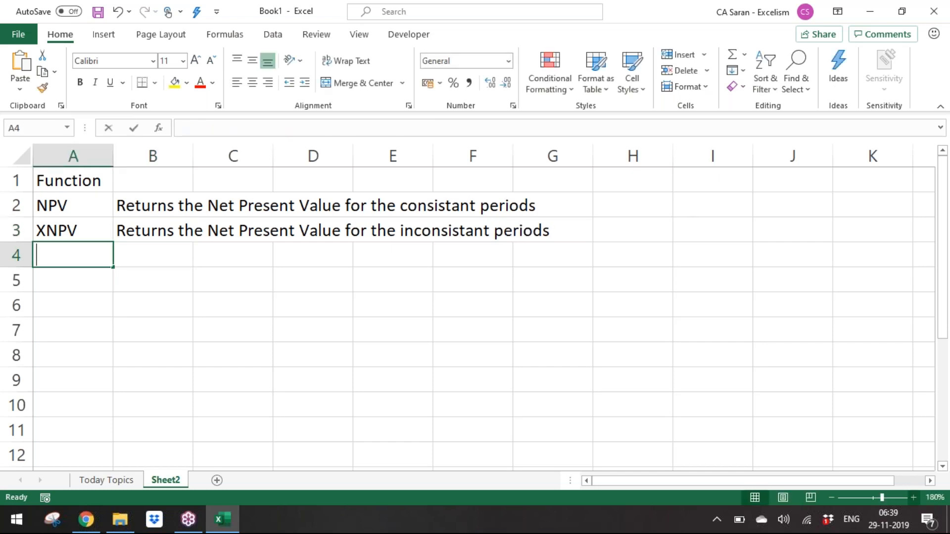
pyautogui.press('BackSpace')
pyautogui.press('BackSpace')
pyautogui.write('RR')
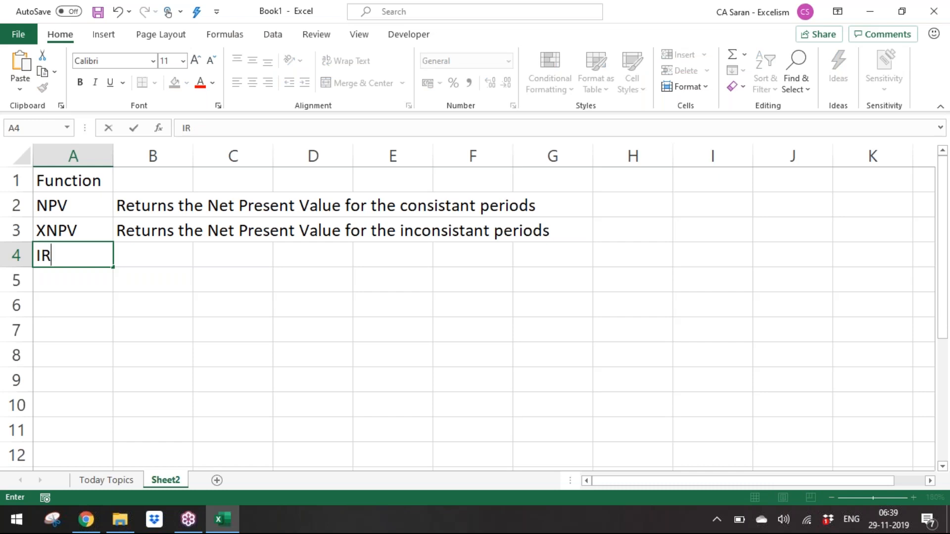
# Describe IRR in cell B4 with the text "Returns the Internal Rate of Return"
pyautogui.press('Tab')
pyautogui.write('Returns the Interna')
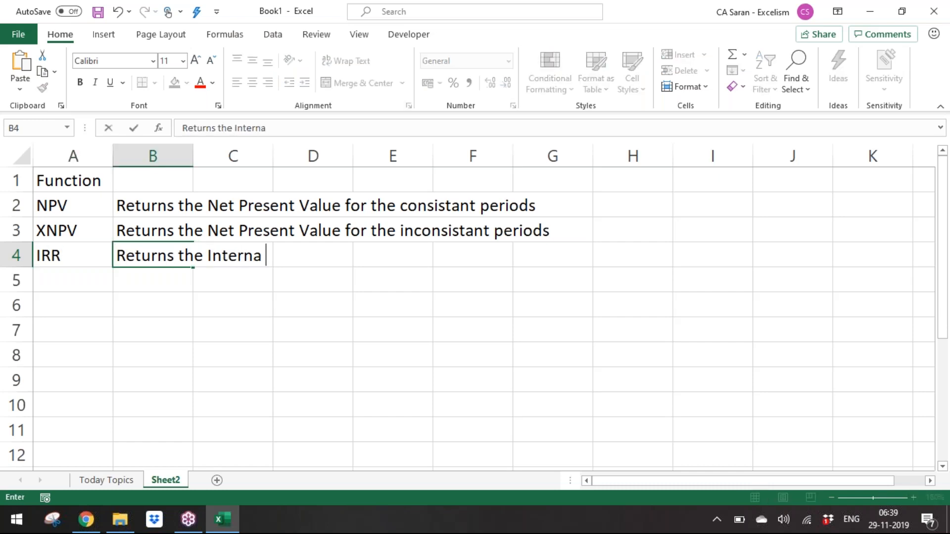
pyautogui.press('BackSpace')
pyautogui.write('l Rate o')
pyautogui.press('BackSpace')
pyautogui.write('of Rret')
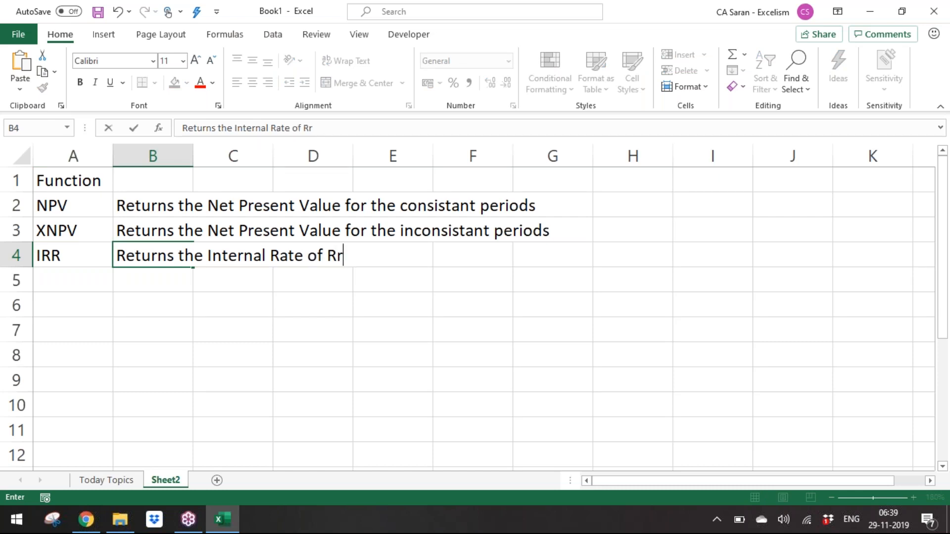
pyautogui.press('BackSpace')
pyautogui.press('BackSpace')
pyautogui.press('BackSpace')
pyautogui.write('eturn')
pyautogui.press('Return')
# Enter XIRR in cell A5 and "Return the Internal Rate of Return for the inconsistant periods" in cell B5
pyautogui.write('XIRR')
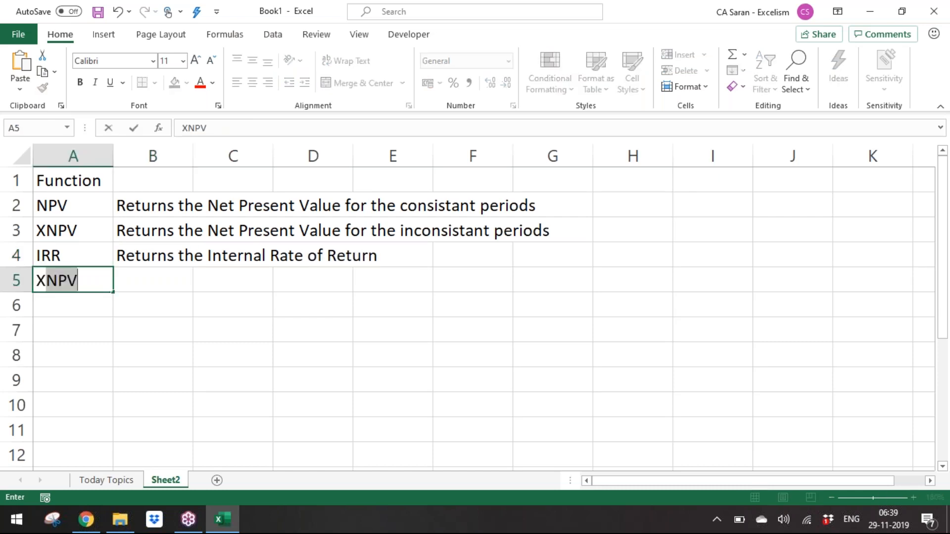
pyautogui.press('Tab')
pyautogui.write('Return the Internal Rate of ')
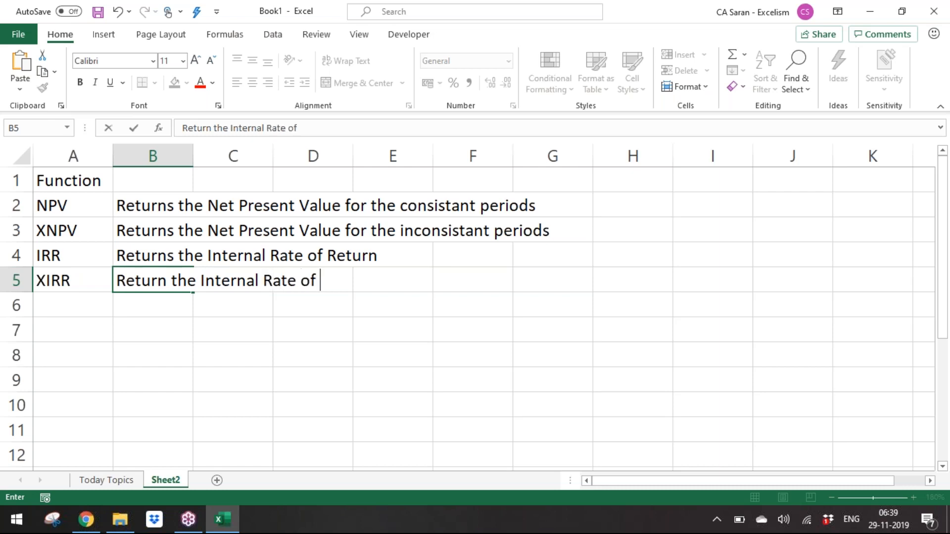
pyautogui.write('Return for the incon')
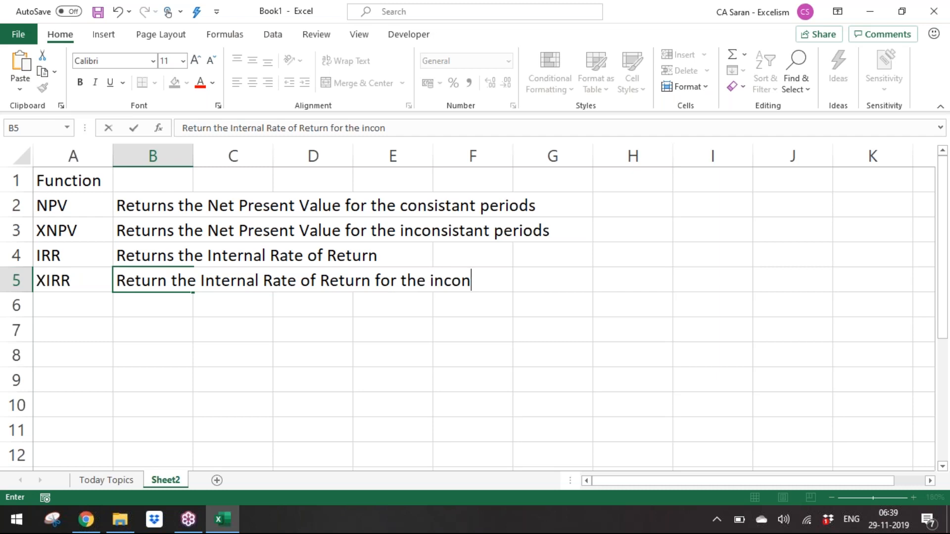
pyautogui.write('sistant periods')
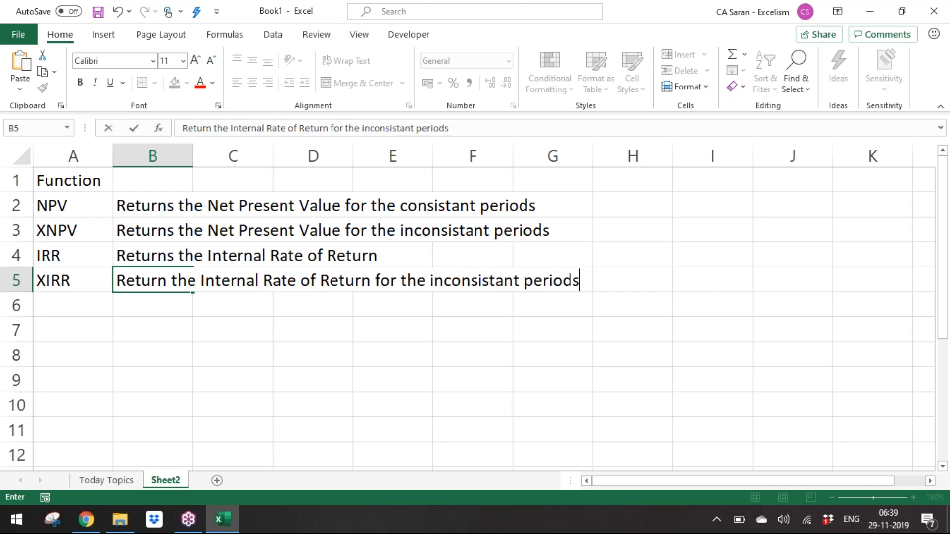
pyautogui.press('Return')
# Extend the IRR description in cell B4 with the ending "for the consistants periods"
pyautogui.press('Up')
pyautogui.press('Up')
pyautogui.press('Right')
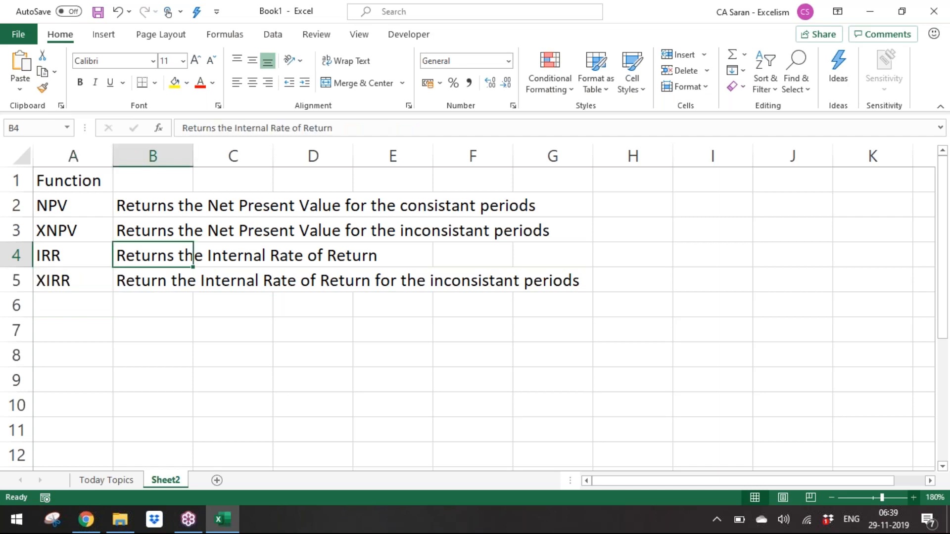
pyautogui.press('F2')
pyautogui.write('for con')
pyautogui.press('BackSpace')
pyautogui.press('BackSpace')
pyautogui.press('BackSpace')
pyautogui.write('the s')
pyautogui.press('BackSpace')
pyautogui.write('consist')
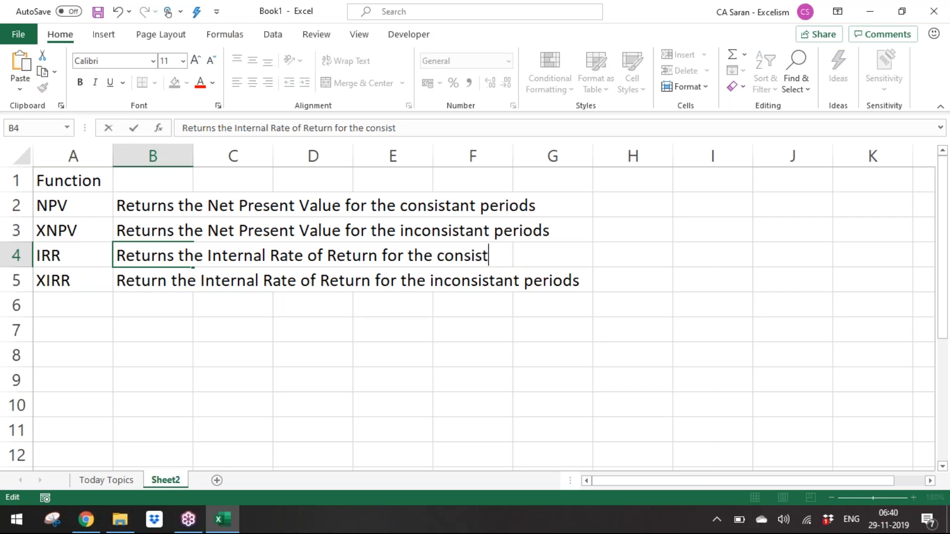
pyautogui.write('ants periods')
pyautogui.press('Return')
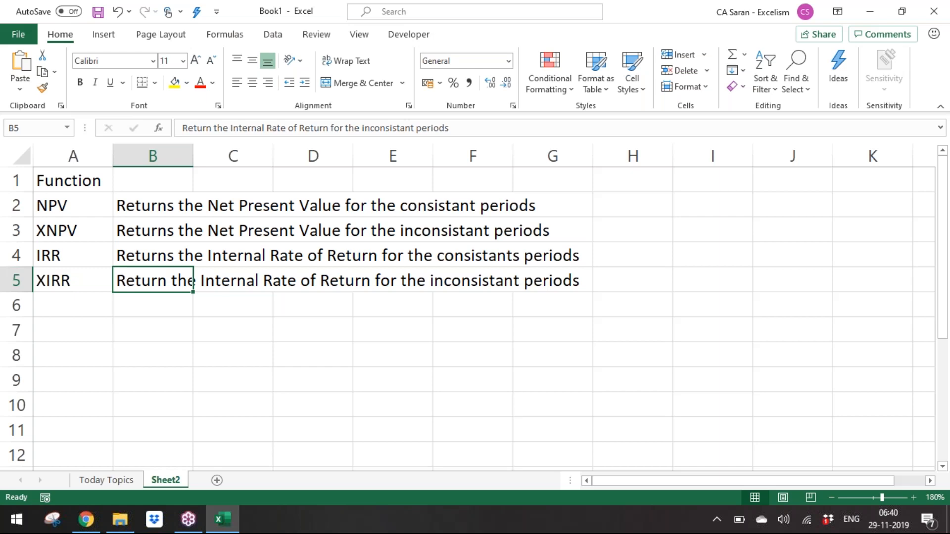
# Enter PMT in cell A6 and describe it in cell B6 as "Returns the Equated Installments"
pyautogui.press('Down')
pyautogui.press('Left')
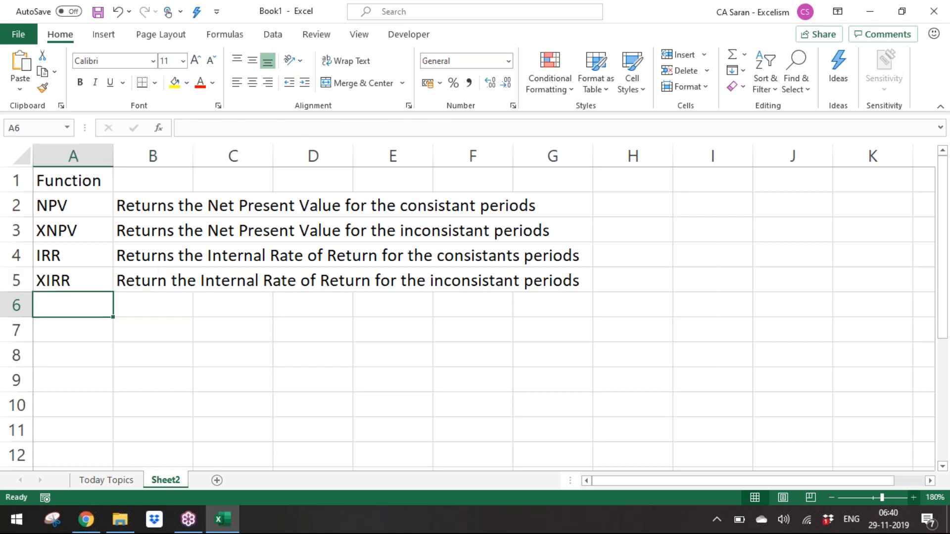
pyautogui.write('PMT')
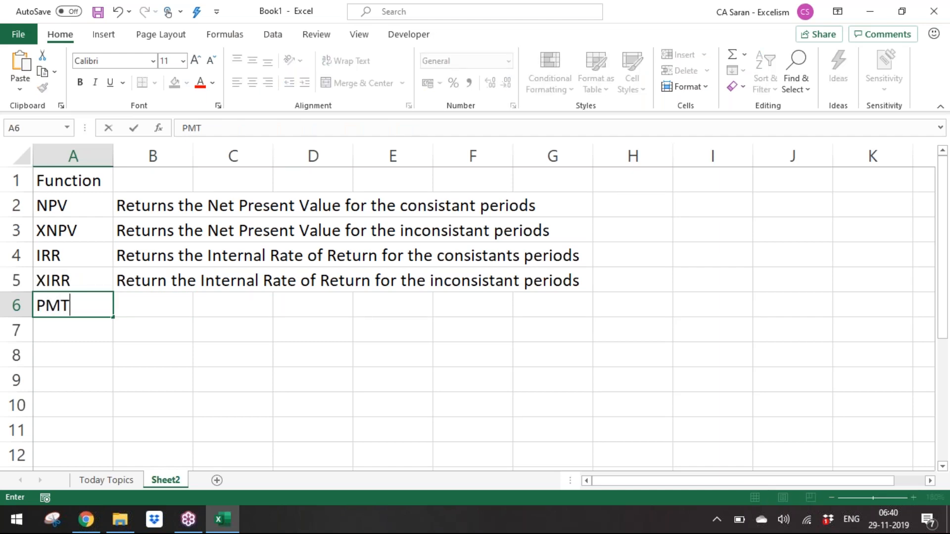
pyautogui.press('Tab')
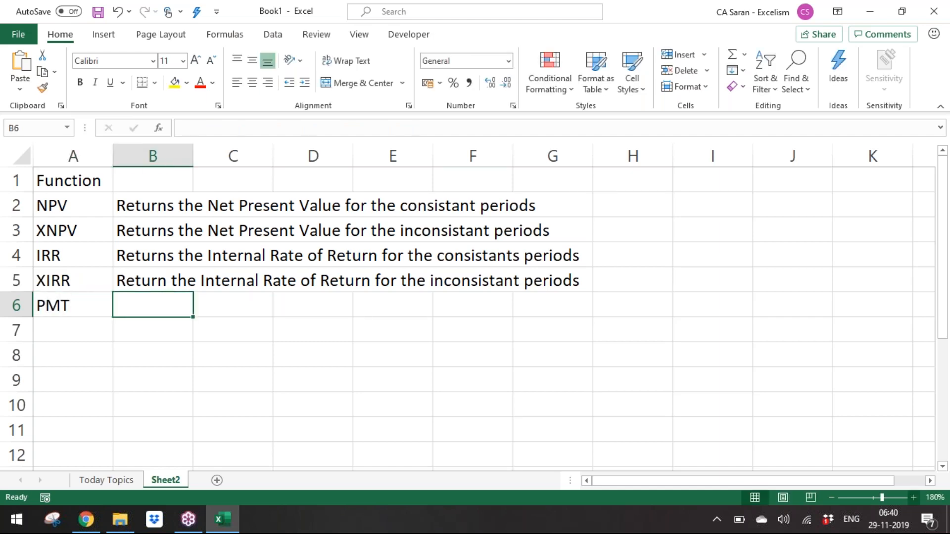
pyautogui.write('Returns the Q')
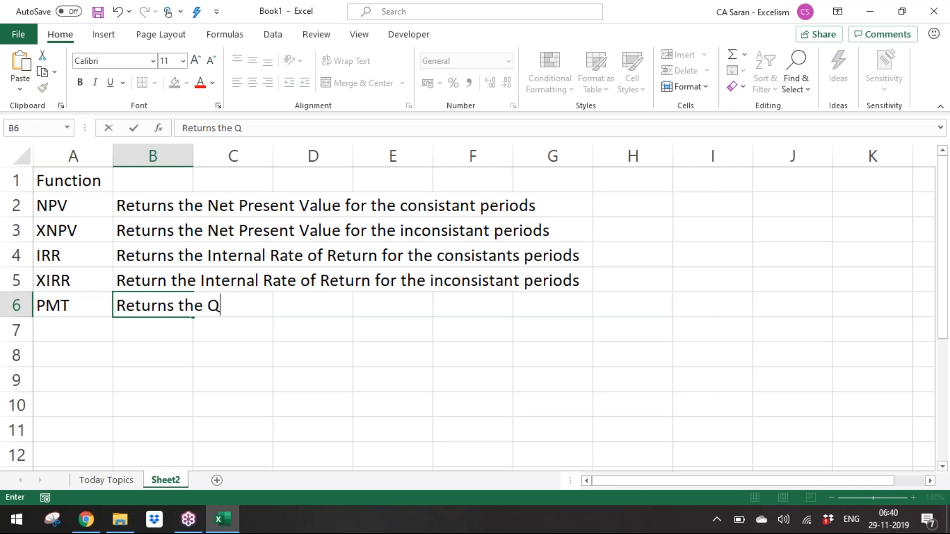
pyautogui.press('BackSpace')
pyautogui.write('Equated Installments')
pyautogui.press('Return')
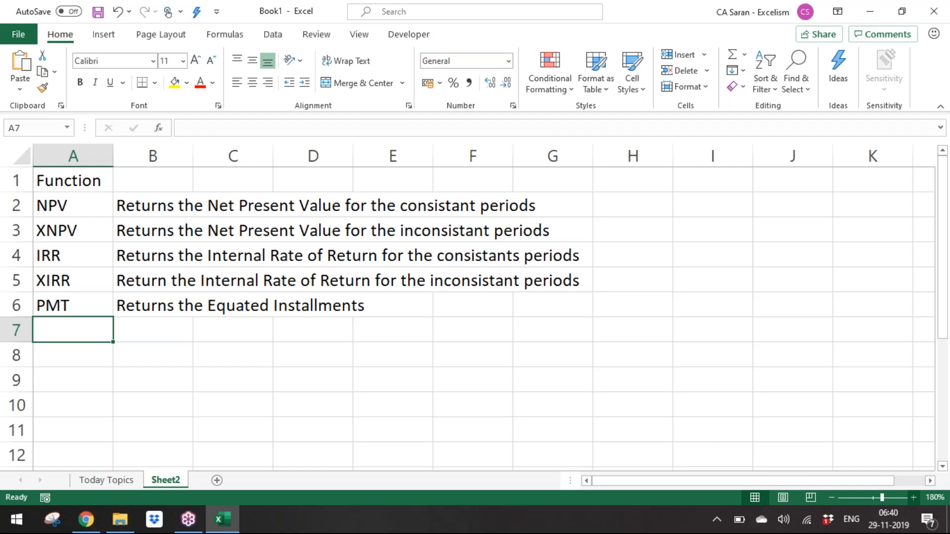
# Enter RATE in capitals in cell A7 and "Returns the discount/interest rate" in cell B7
pyautogui.write('Rate')
pyautogui.press('Return')
pyautogui.press('Up')
pyautogui.write('RATE')
pyautogui.press('Tab')
pyautogui.write('Retu')
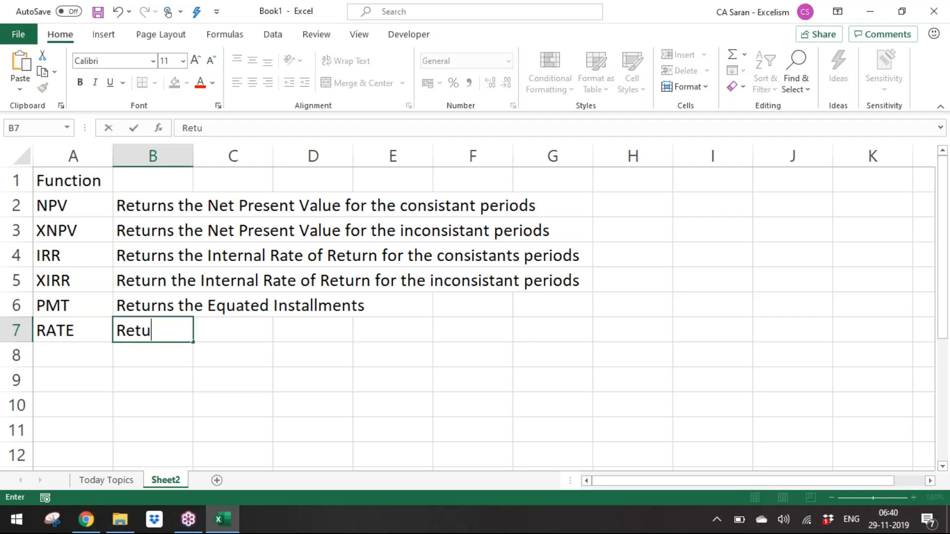
pyautogui.write('rns the d')
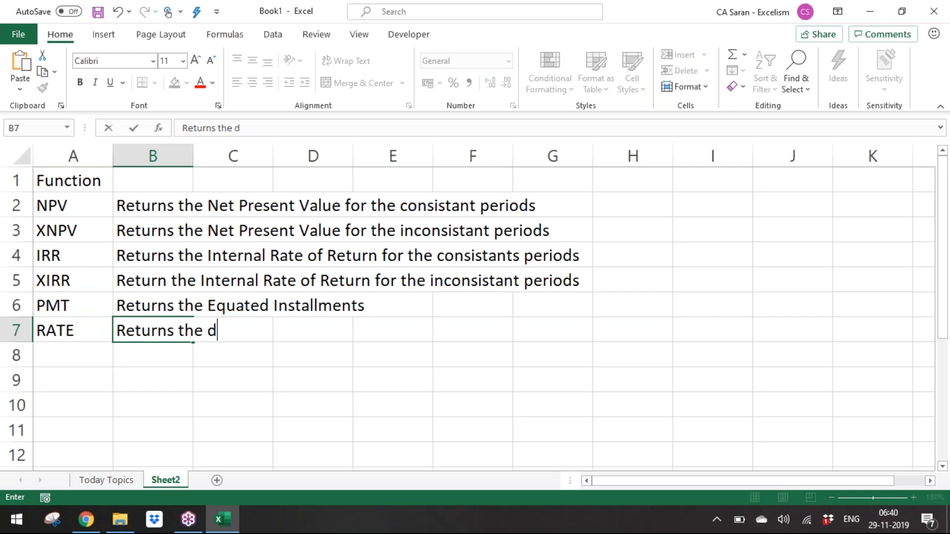
pyautogui.write('iscount/interest rate')
pyautogui.press('Return')
# Enter NPER in cell A8 and "Returns the Number of Periods in which the Equated Installment will be paid" in cell B8
pyautogui.write('NPER')
pyautogui.press('Tab')
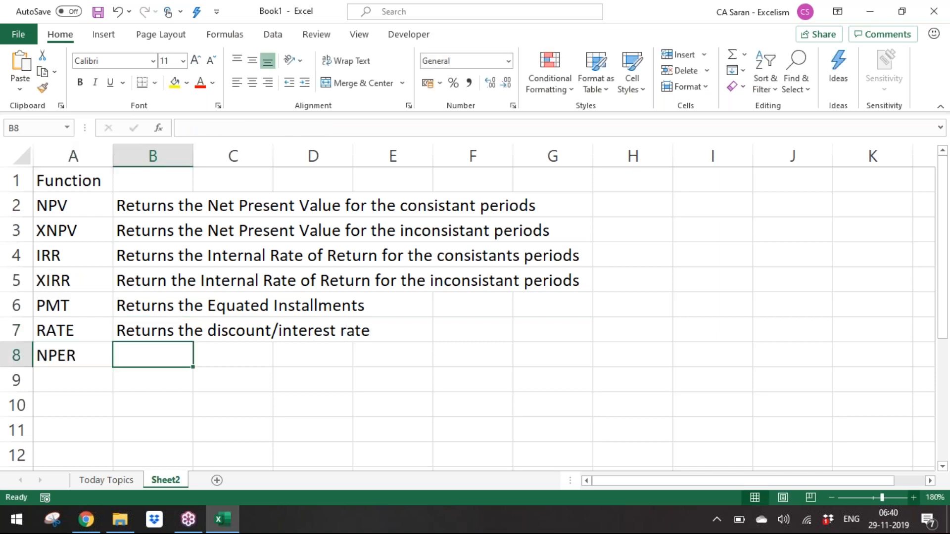
pyautogui.write('Returns th')
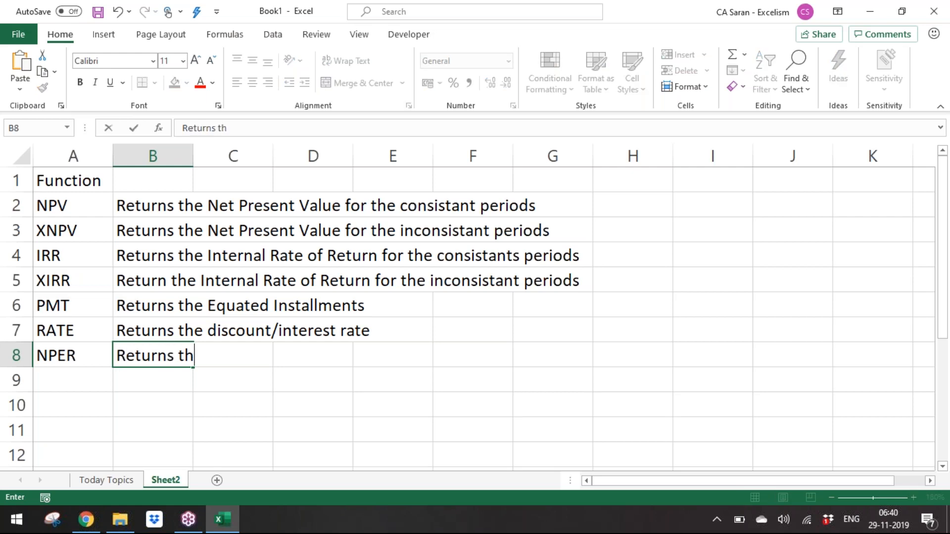
pyautogui.write('e Number of ')
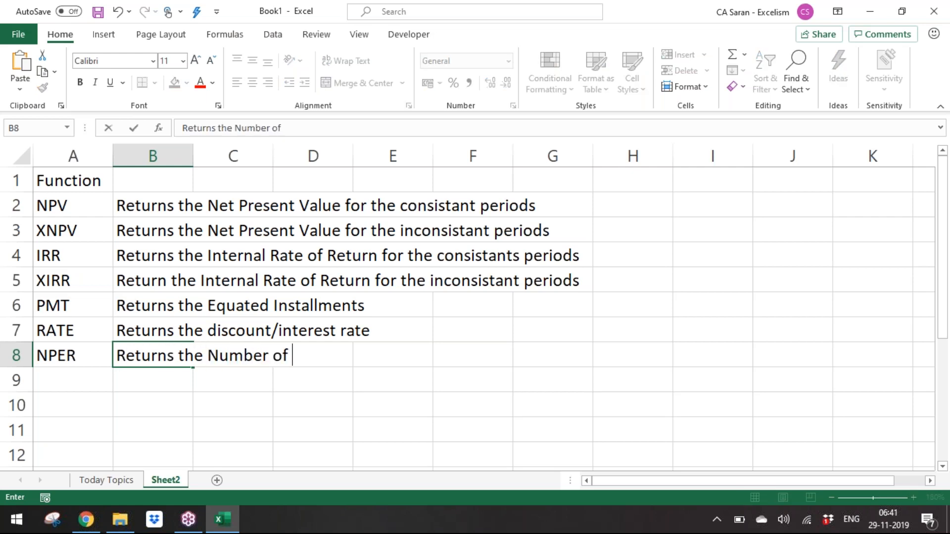
pyautogui.write('Periods in wh')
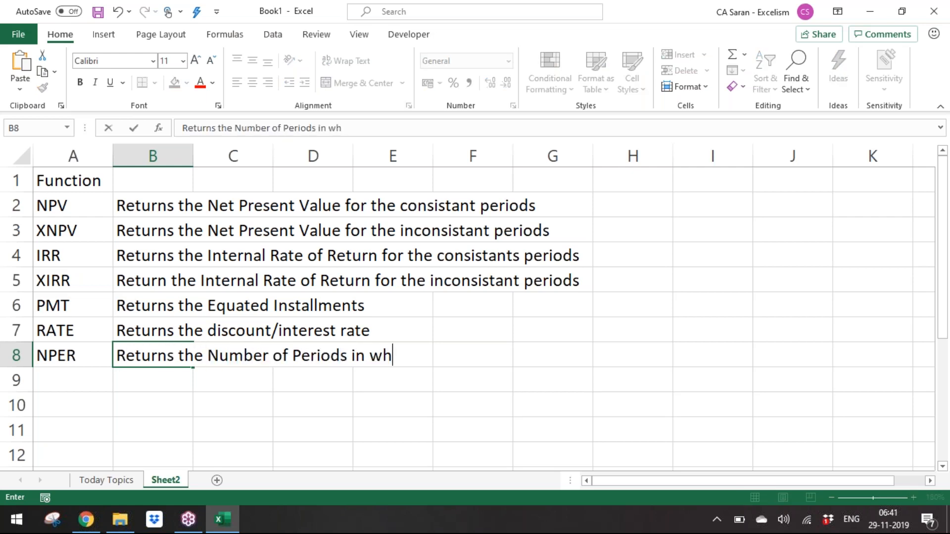
pyautogui.write('ich the Eq')
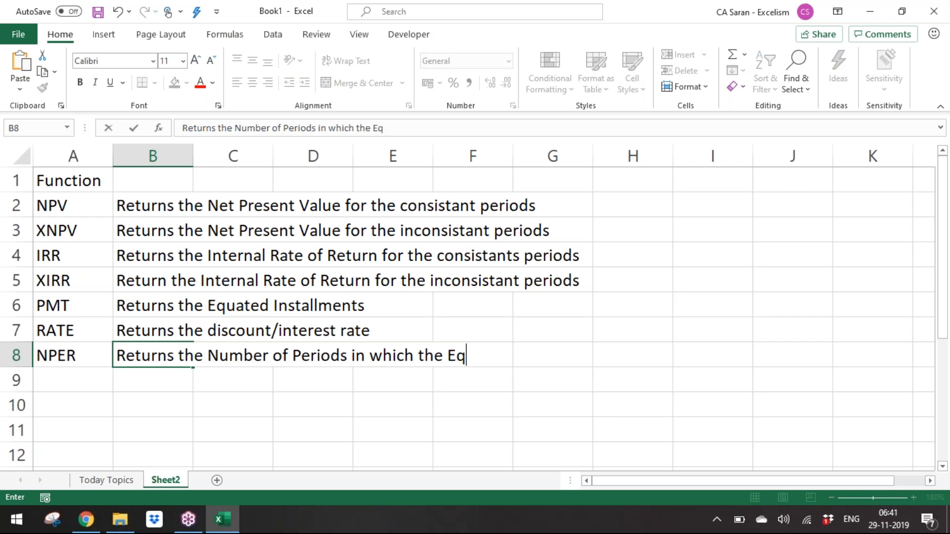
pyautogui.write('uated Instal')
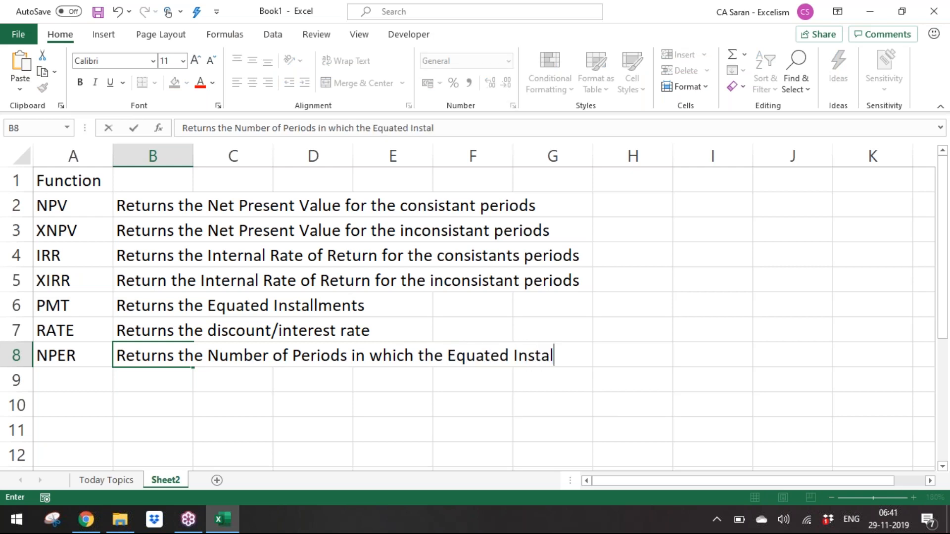
pyautogui.write('lment will be paid')
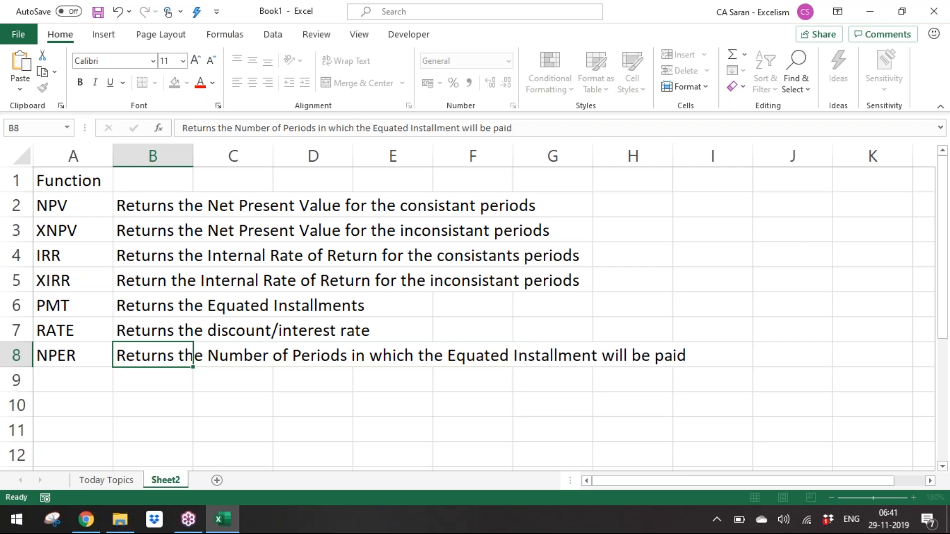
pyautogui.press('Return')
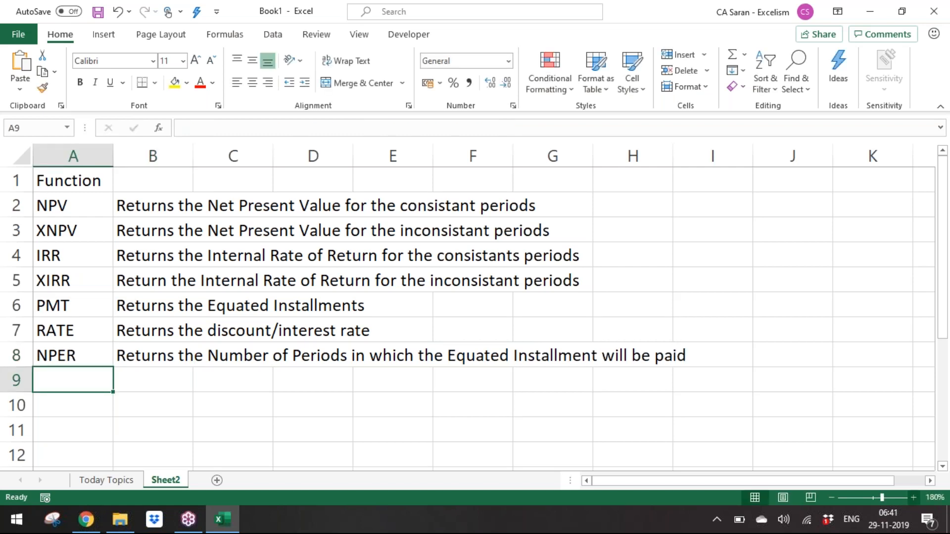
# Add PV in cell A9 with the description "Returns the Present Value" in cell B9
pyautogui.write('PV')
pyautogui.press('Tab')
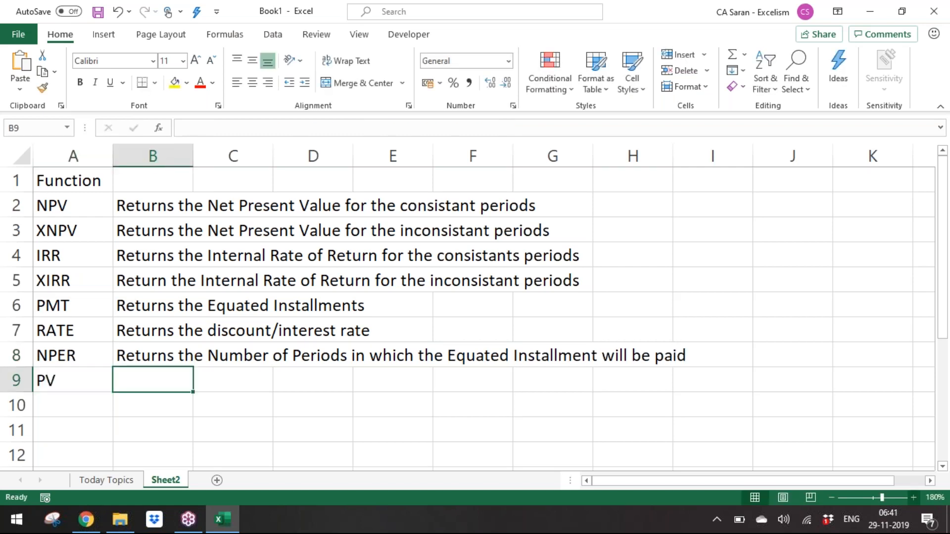
pyautogui.write('Present V')
pyautogui.press('Escape')
pyautogui.write('Returns the Present Value')
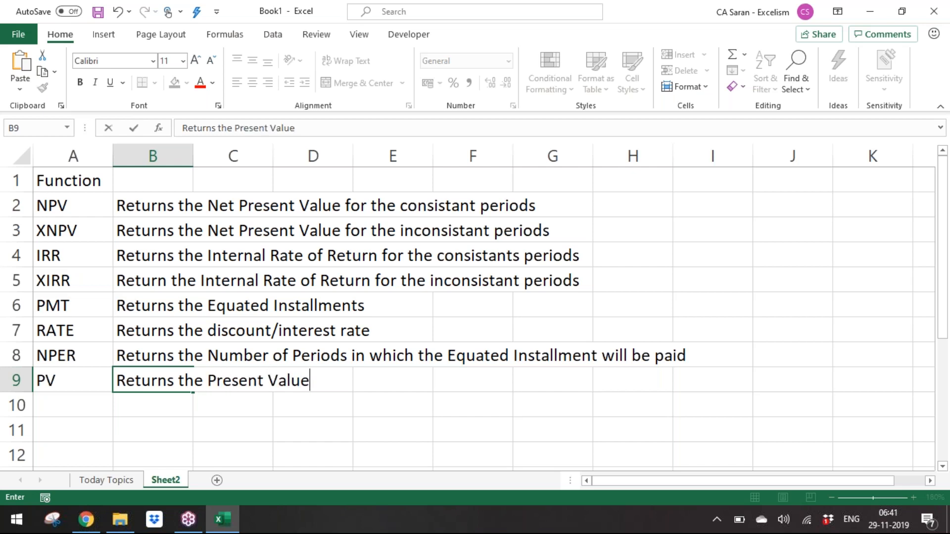
pyautogui.press('Return')
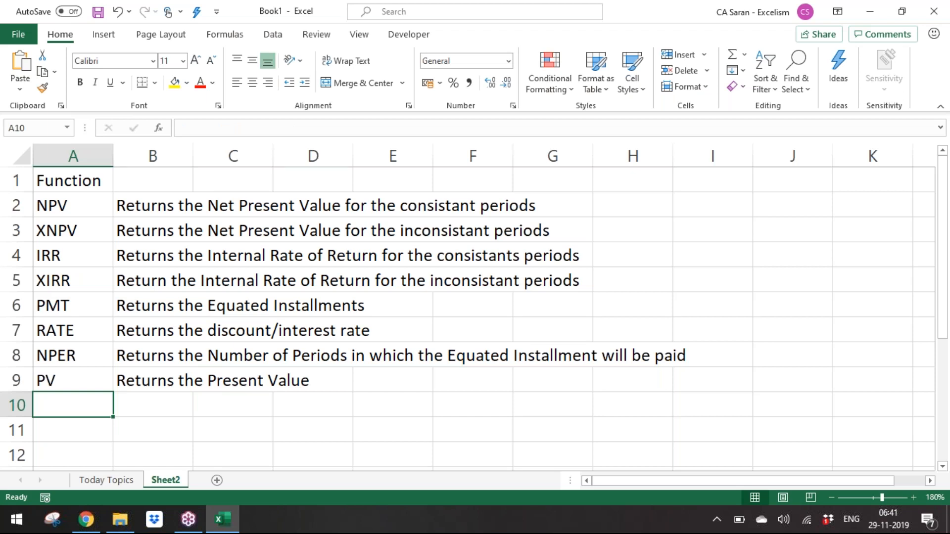
# Add FV in cell A10 with the description "Returns the Future Value" in cell B10
pyautogui.click(830, 497)
pyautogui.click(831, 497)
pyautogui.write('FV')
pyautogui.press('Tab')
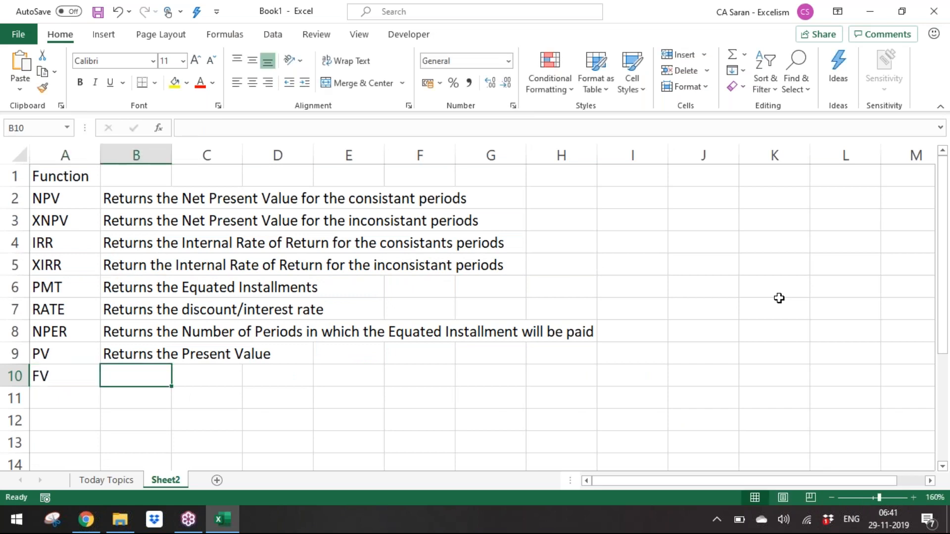
pyautogui.write('R')
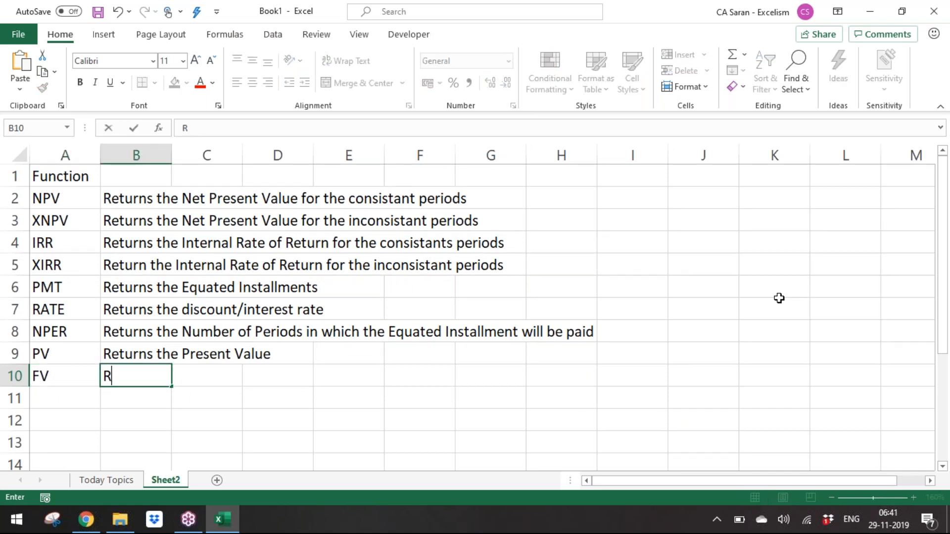
pyautogui.write('eturns the')
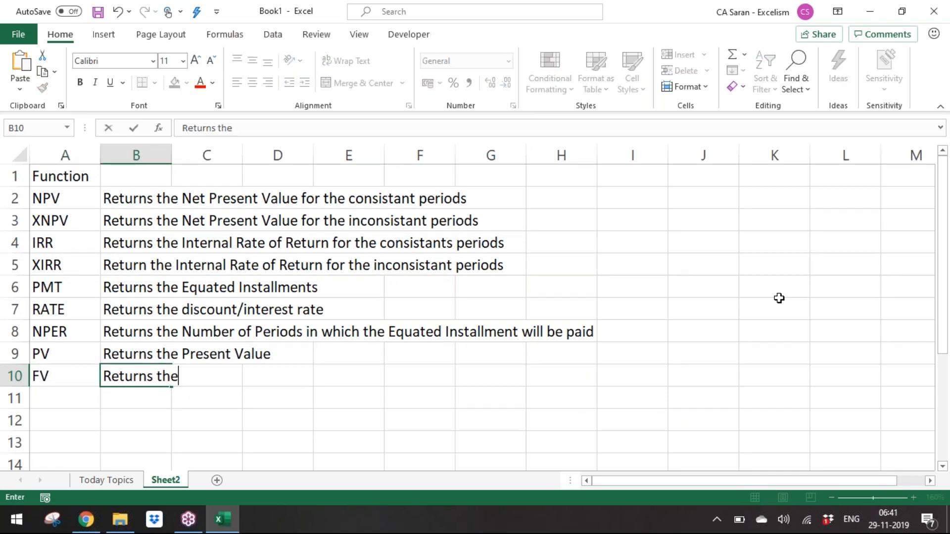
pyautogui.write(' Future Value')
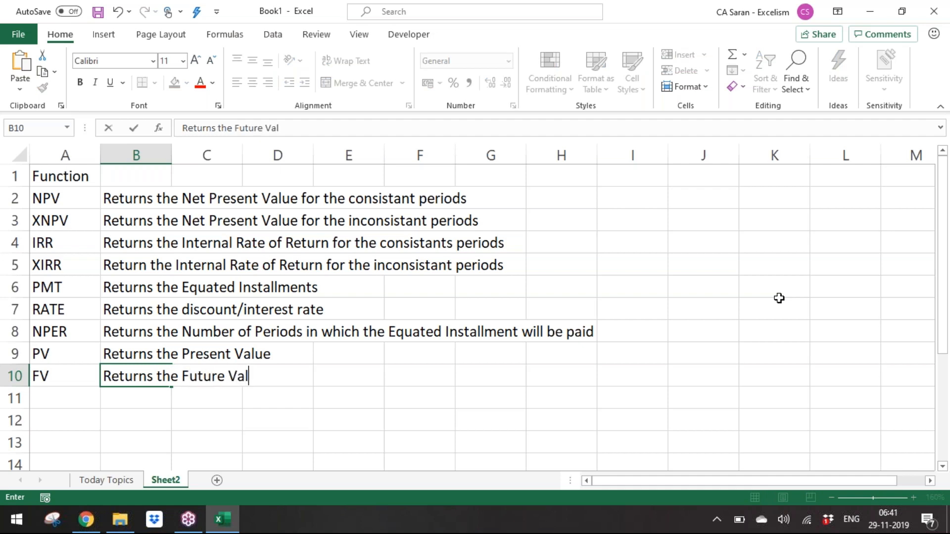
pyautogui.press('Return')
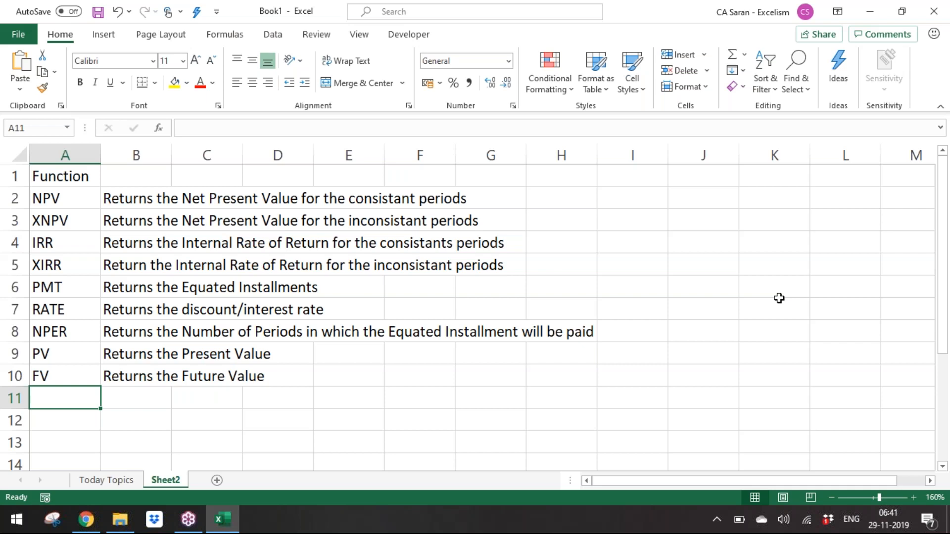
# Enter CUMIPMT in cell A11 and "Returns the Cumulative Interest payment for the period" in cell B11
pyautogui.write('CUM')
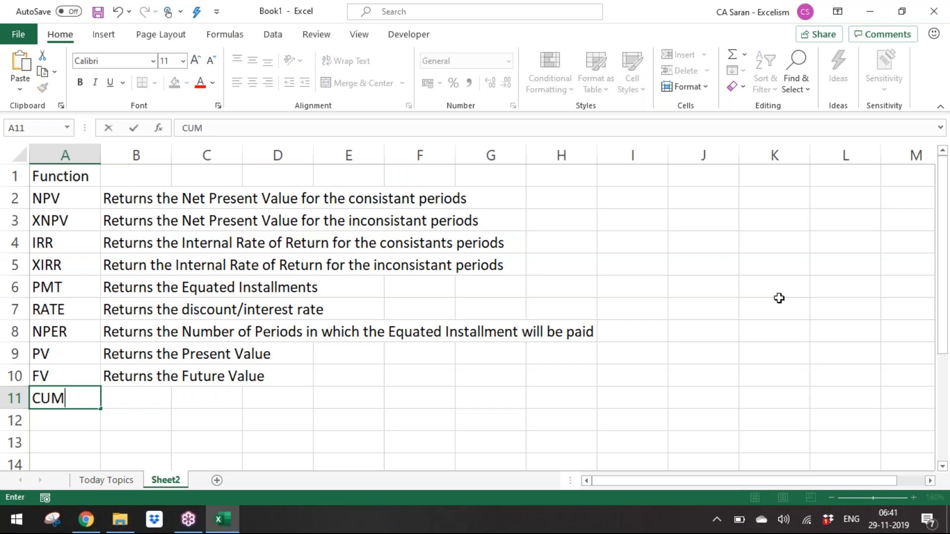
pyautogui.write('IPM')
pyautogui.press('BackSpace')
pyautogui.press('BackSpace')
pyautogui.write('PMTqT')
pyautogui.press('BackSpace')
pyautogui.press('BackSpace')
pyautogui.write('qR')
pyautogui.press('BackSpace')
pyautogui.press('BackSpace')
pyautogui.press('Tab')
pyautogui.write('Re')
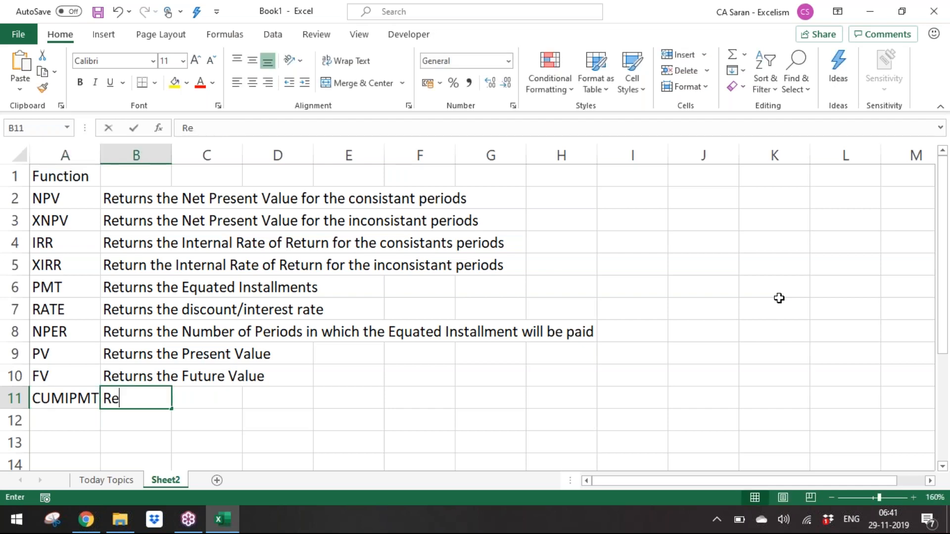
pyautogui.write('turns the Cumulative Interest ')
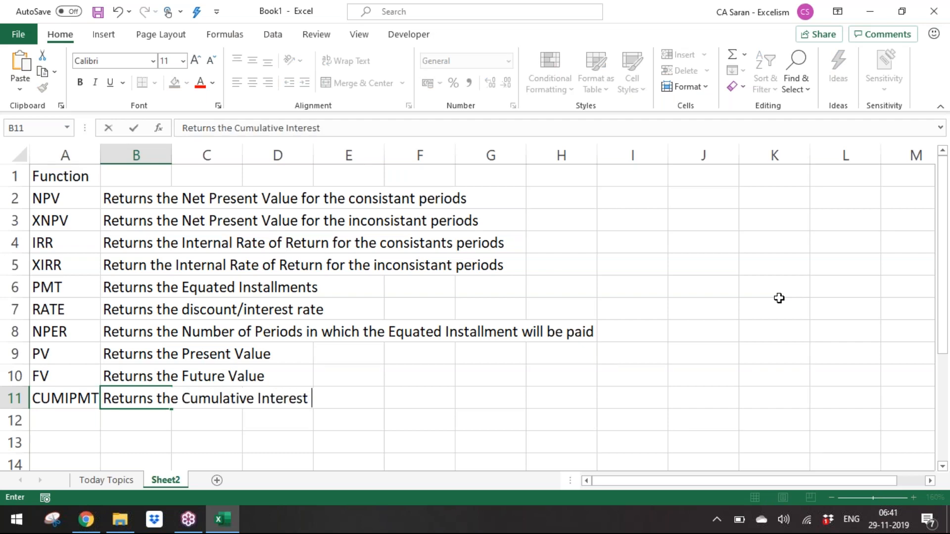
pyautogui.write('payment for the period')
pyautogui.press('Return')
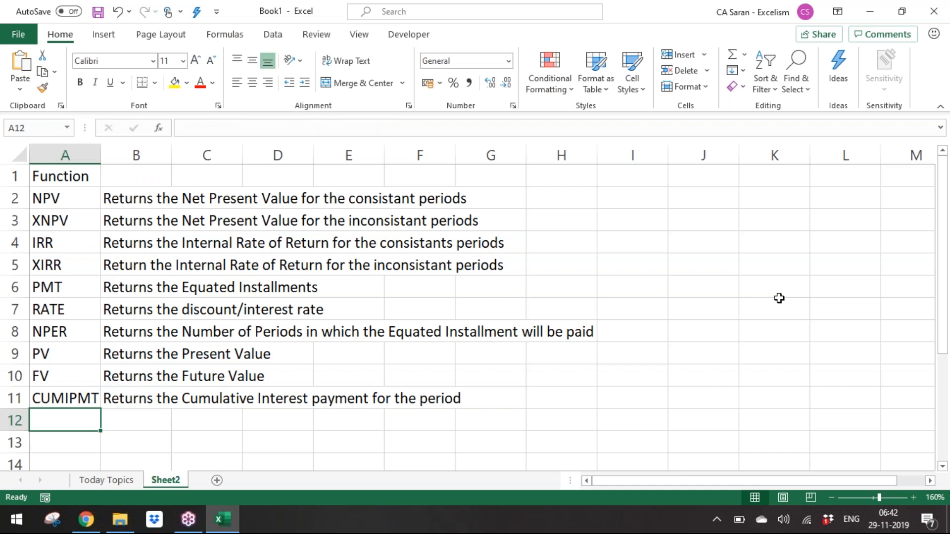
# Reword the end of the CUMIPMT description in cell B11, replacing "for the period" with "between two periods"
pyautogui.press('Up')
pyautogui.press('Right')
pyautogui.press('F2')
pyautogui.hotkey('ctrl', 'shift', 'Left')
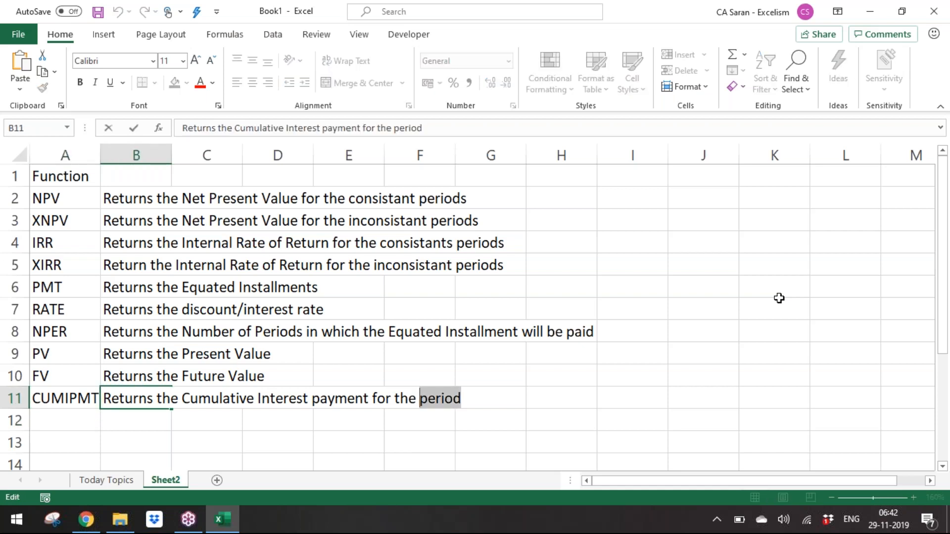
pyautogui.press('BackSpace')
pyautogui.press('BackSpace')
pyautogui.press('BackSpace')
pyautogui.press('BackSpace')
pyautogui.press('BackSpace')
pyautogui.press('BackSpace')
pyautogui.press('BackSpace')
pyautogui.press('BackSpace')
pyautogui.press('BackSpace')
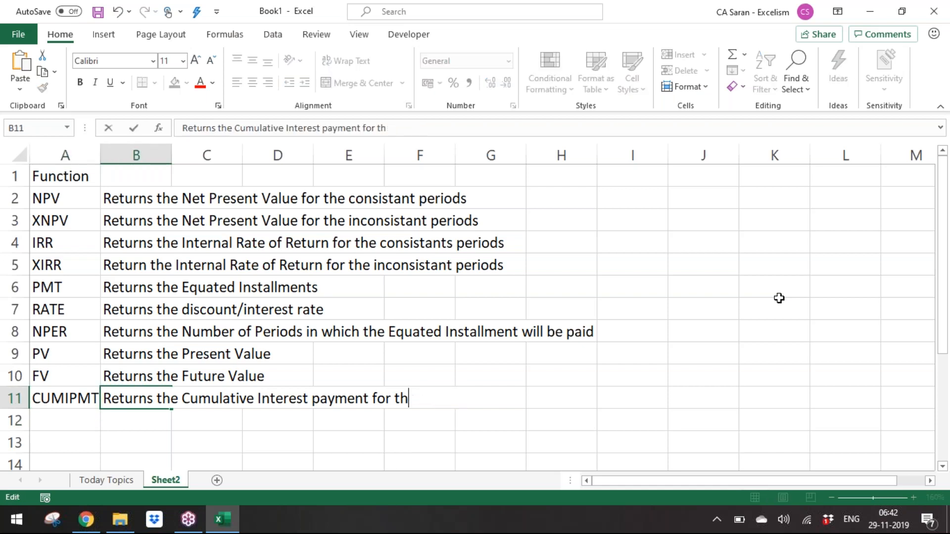
pyautogui.write('betw')
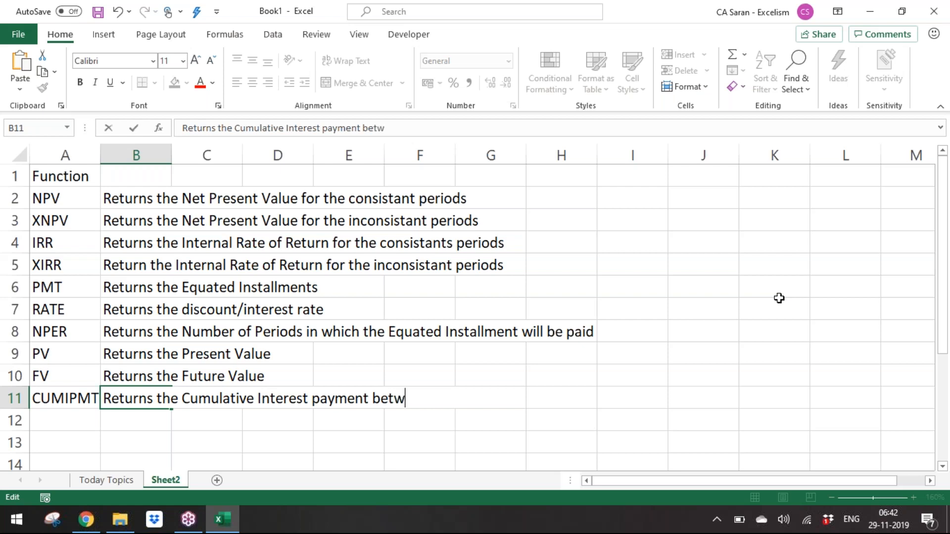
pyautogui.write('een two periods')
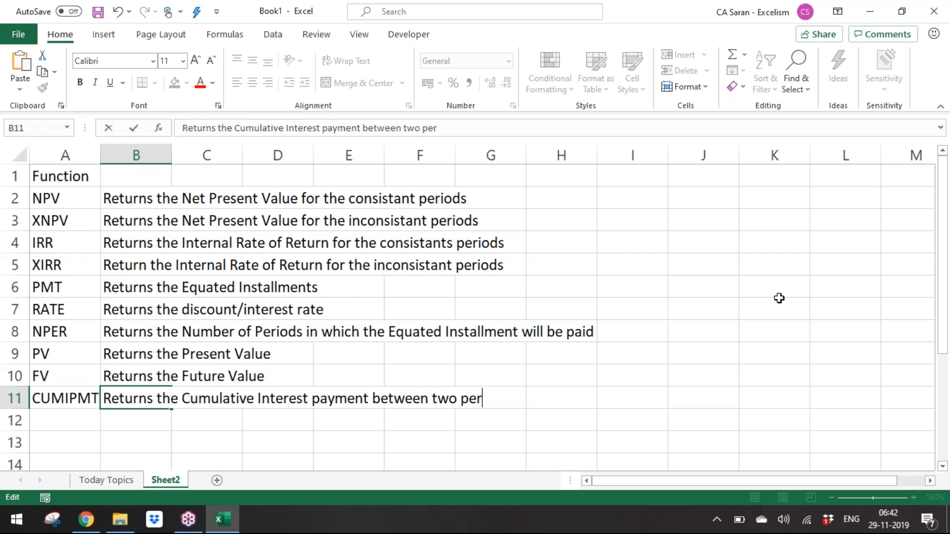
pyautogui.press('Return')
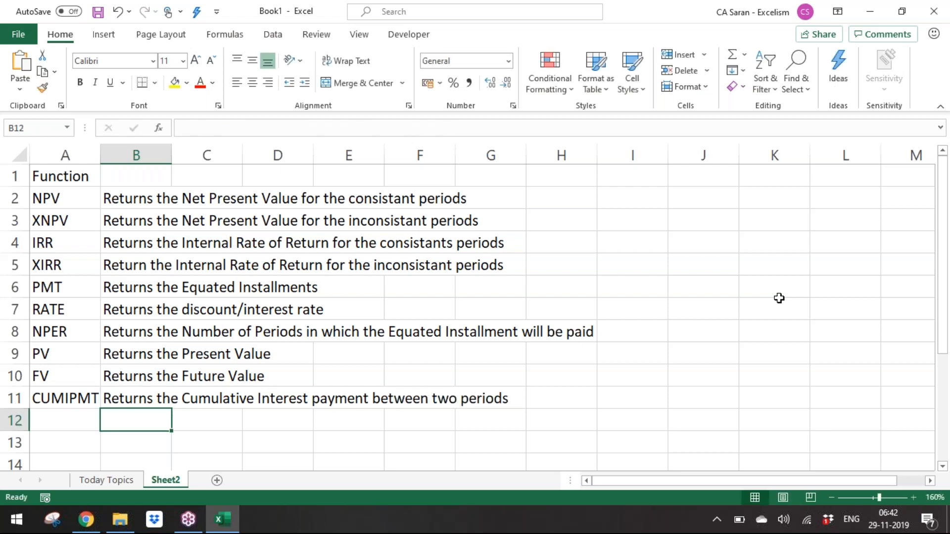
# Enter CUMPRINC in cell A12 and autofit the width of column A to its contents
pyautogui.press('Left')
pyautogui.write('C')
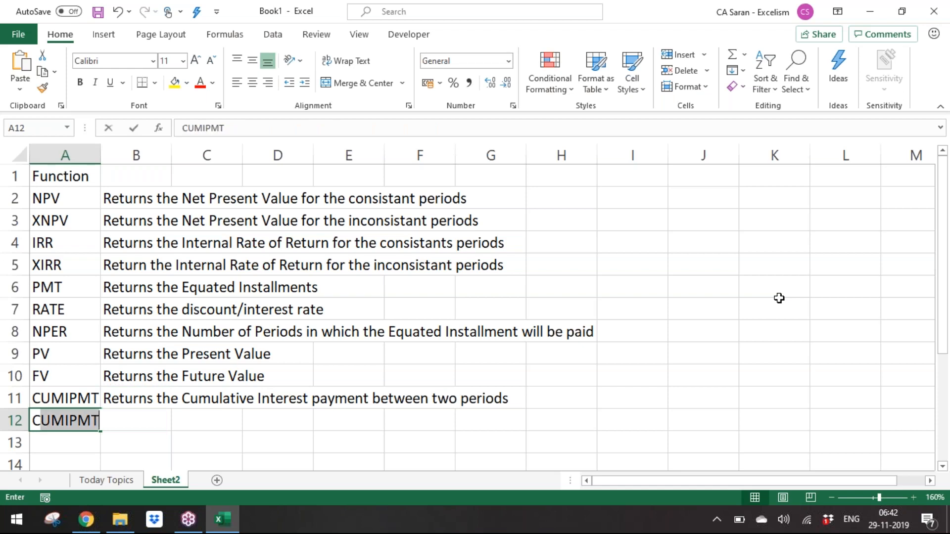
pyautogui.write('UMPRINC')
pyautogui.press('Tab')
pyautogui.press('Left')
pyautogui.hotkey('alt', 'o')
pyautogui.press('c')
pyautogui.press('a')
# Review the function names in column A, from PMT through CUMPRINC, comparing the related groups
pyautogui.press('Up')
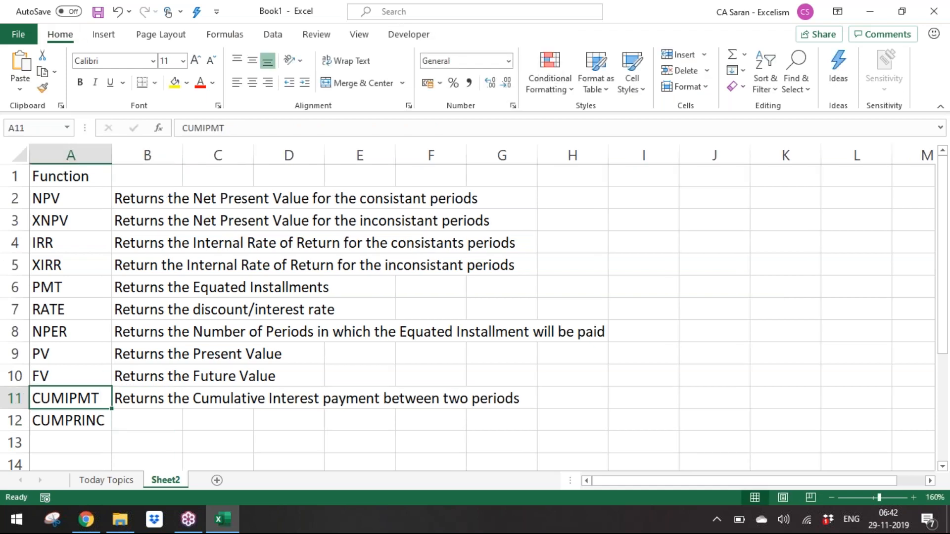
pyautogui.hotkey('shift', 'Down')
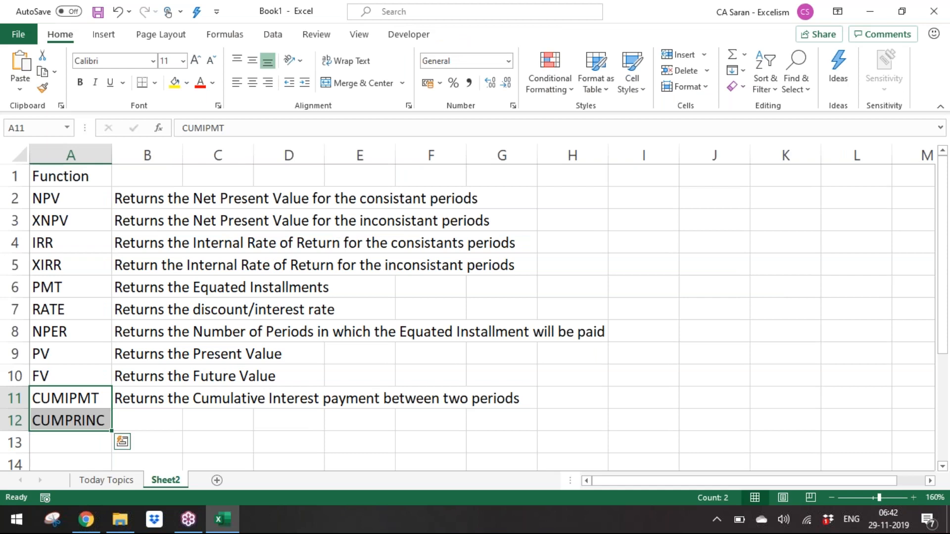
pyautogui.press('Up')
pyautogui.press('Down')
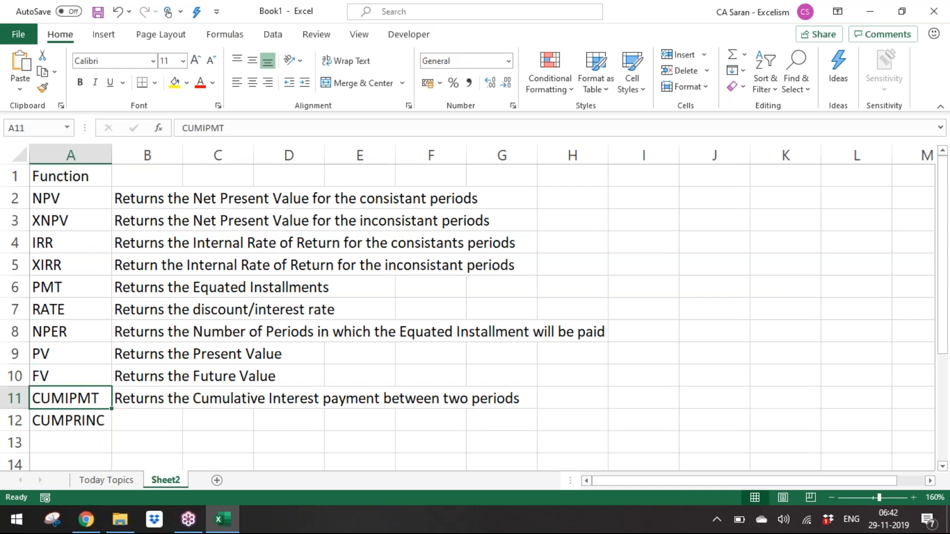
pyautogui.press('Up')
pyautogui.press('Up')
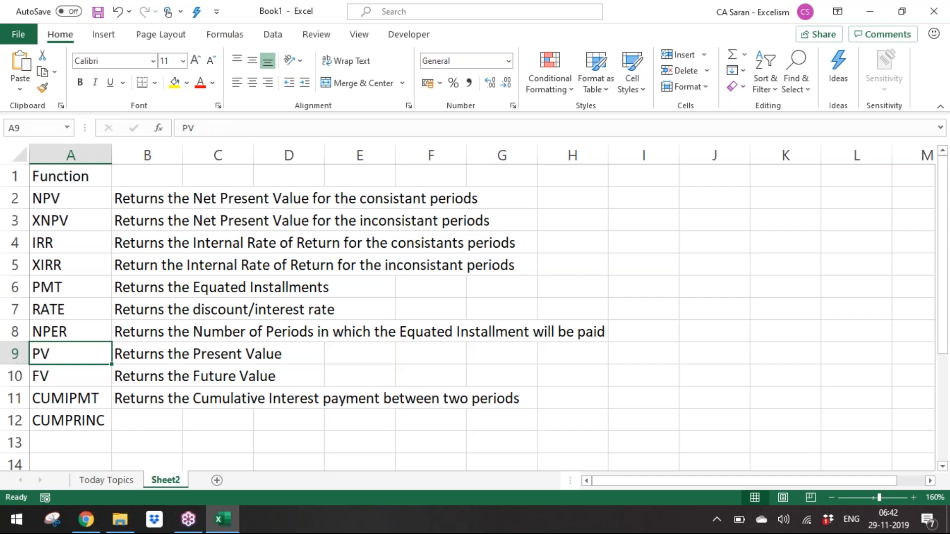
pyautogui.hotkey('shift', 'Down')
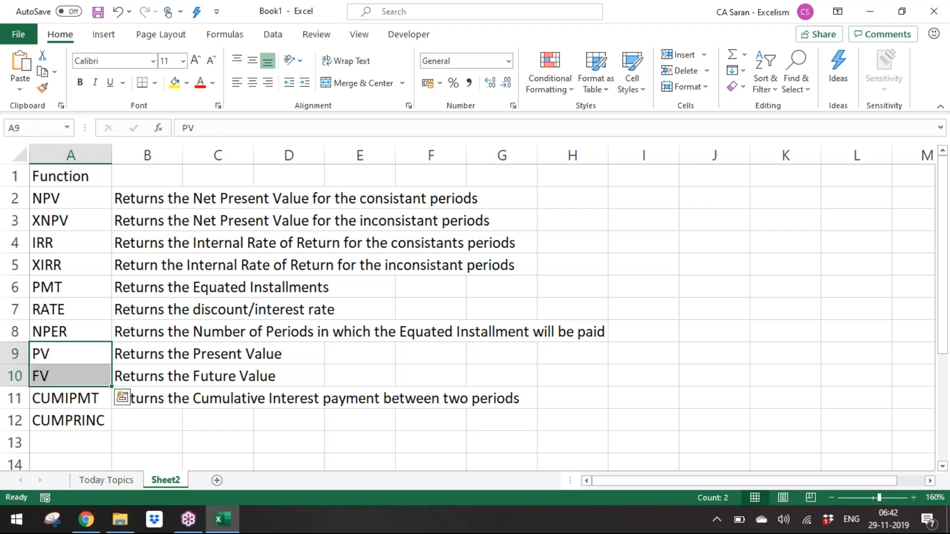
pyautogui.press('Up')
pyautogui.press('Up')
pyautogui.press('Up')
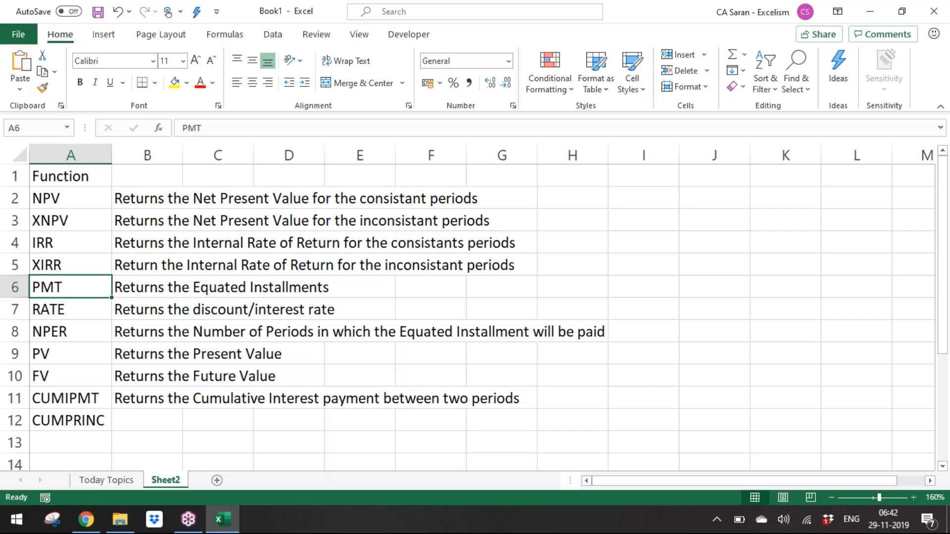
pyautogui.hotkey('shift', 'Down')
pyautogui.hotkey('shift', 'Down')
pyautogui.press('Down')
pyautogui.press('Up')
pyautogui.hotkey('shift', 'Down')
pyautogui.hotkey('shift', 'Down')
pyautogui.hotkey('shift', 'Down')
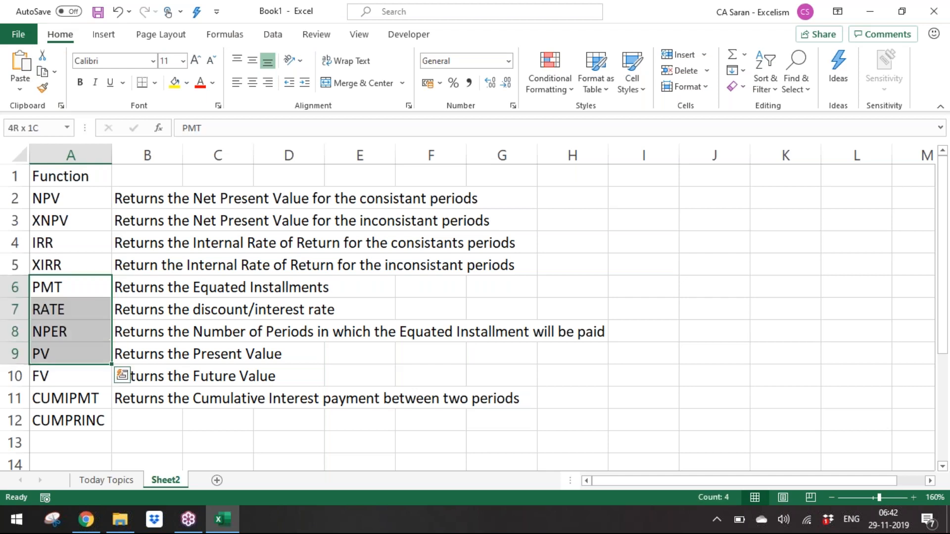
pyautogui.press('Down')
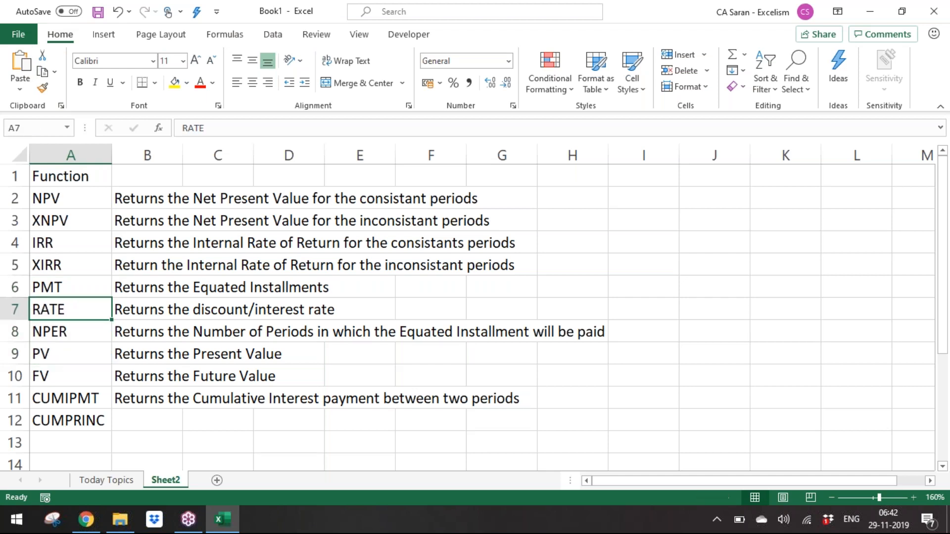
pyautogui.press('Up')
pyautogui.press('Down')
pyautogui.press('Down')
pyautogui.press('Down')
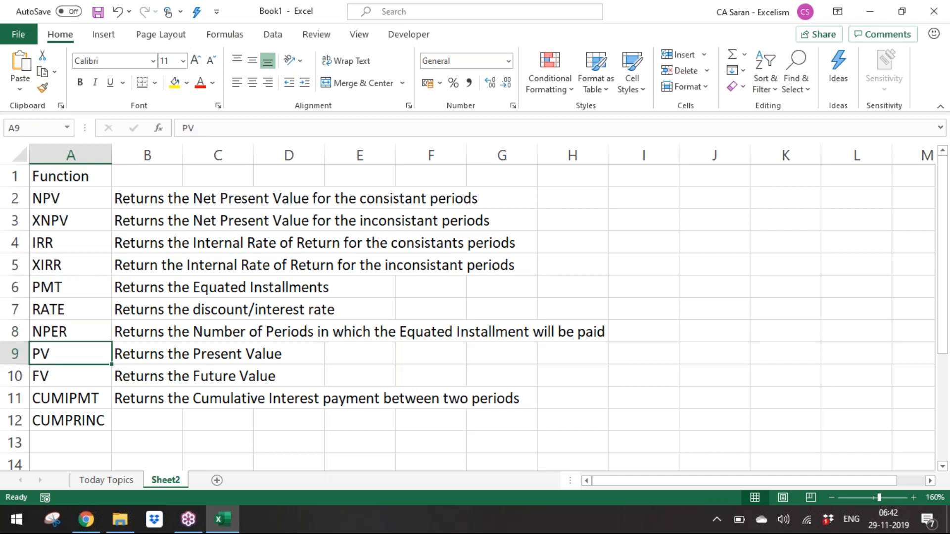
pyautogui.press('Up')
pyautogui.press('Up')
pyautogui.press('Up')
pyautogui.press('Down')
pyautogui.press('Down')
pyautogui.press('Down')
pyautogui.press('Down')
pyautogui.press('Down')
pyautogui.press('Down')
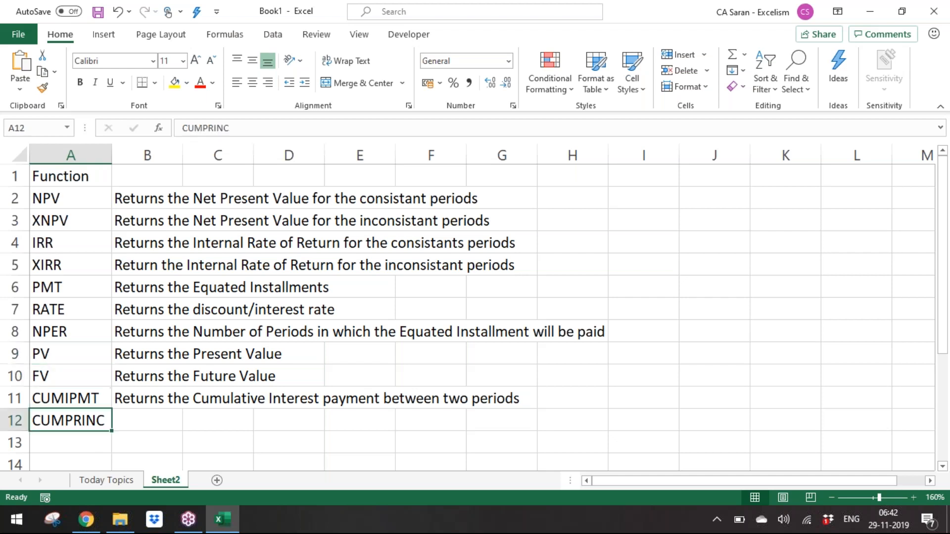
# Copy the CUMIPMT description from cell B11 into cell B12 for CUMPRINC
pyautogui.press('Right')
pyautogui.press('Up')
pyautogui.hotkey('ctrl', 'c')
pyautogui.press('Down')
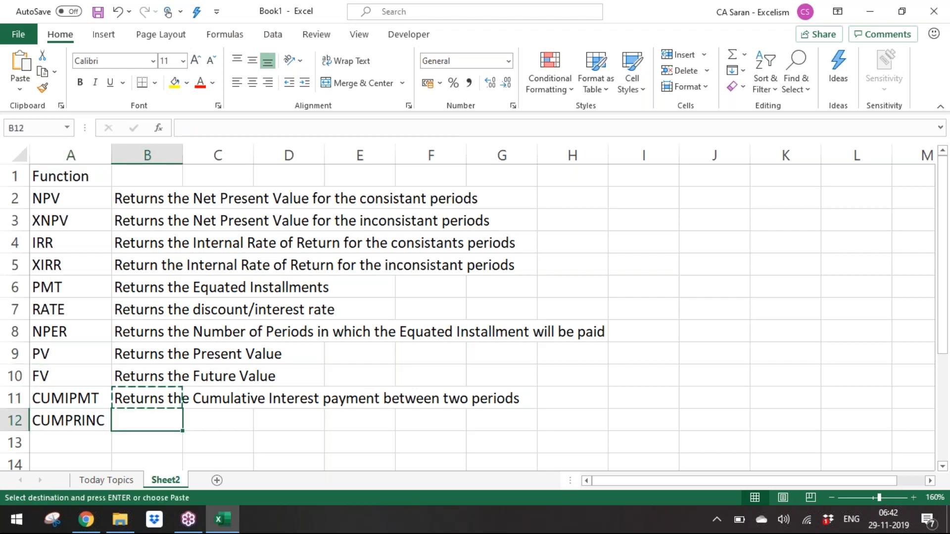
pyautogui.hotkey('ctrl', 'v')
# Replace the word "Interest" with "Principal" in the CUMPRINC description in cell B12
pyautogui.press('F2')
pyautogui.hotkey('ctrl', 'Left')
pyautogui.hotkey('ctrl', 'Left')
pyautogui.hotkey('ctrl', 'Left')
pyautogui.hotkey('ctrl', 'Left')
pyautogui.hotkey('ctrl', 'Left')
pyautogui.hotkey('ctrl', 'Left')
pyautogui.hotkey('ctrl', 'Right')
pyautogui.hotkey('ctrl', 'Right')
pyautogui.hotkey('ctrl', 'Left')
pyautogui.hotkey('ctrl', 'shift', 'Right')
pyautogui.hotkey('shift', 'Left')
pyautogui.write('Pro')
pyautogui.press('BackSpace')
pyautogui.write('incipal')
pyautogui.hotkey('ctrl', 'Return')
pyautogui.press('Down')
pyautogui.press('Up')
pyautogui.press('Down')
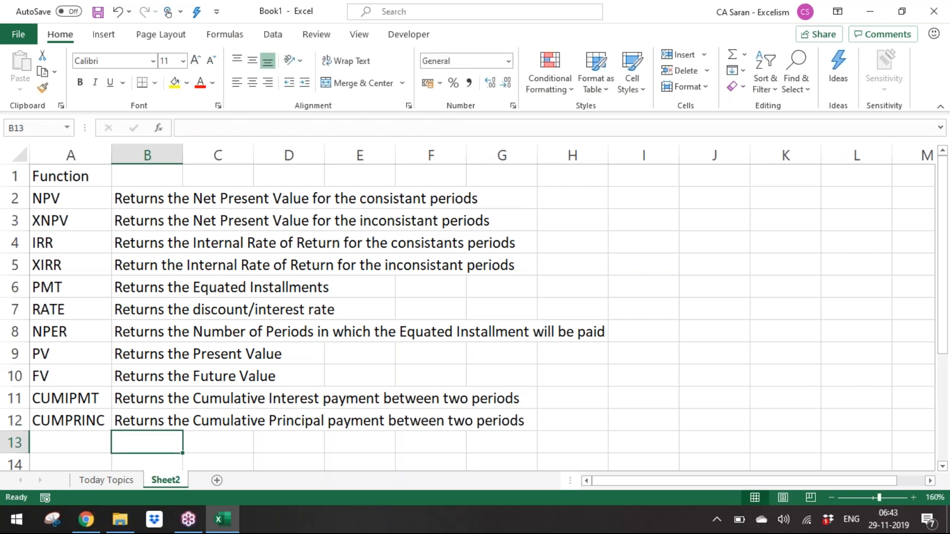
# Enter IPMT as the next function name in cell A13
pyautogui.press('Left')
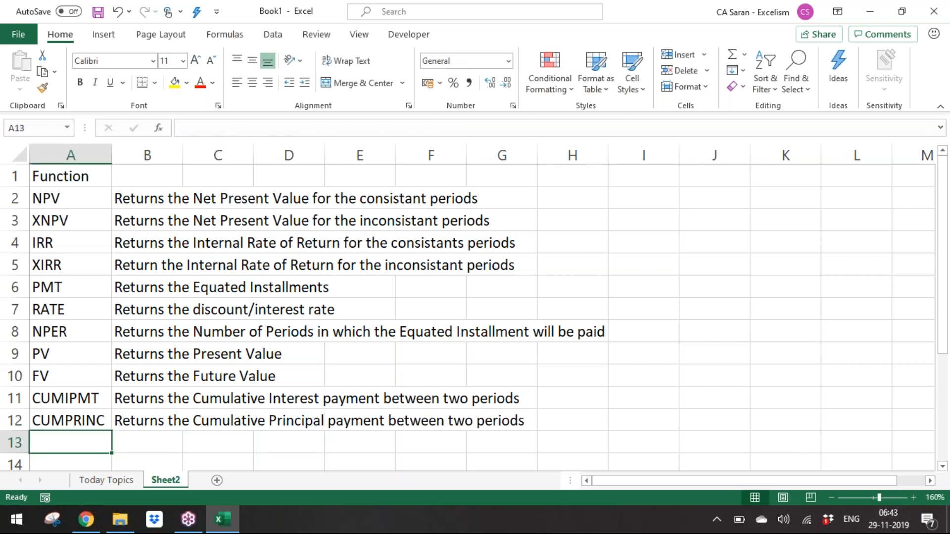
pyautogui.write('IPMT')
pyautogui.hotkey('ctrl', 'Return')
pyautogui.press('Right')
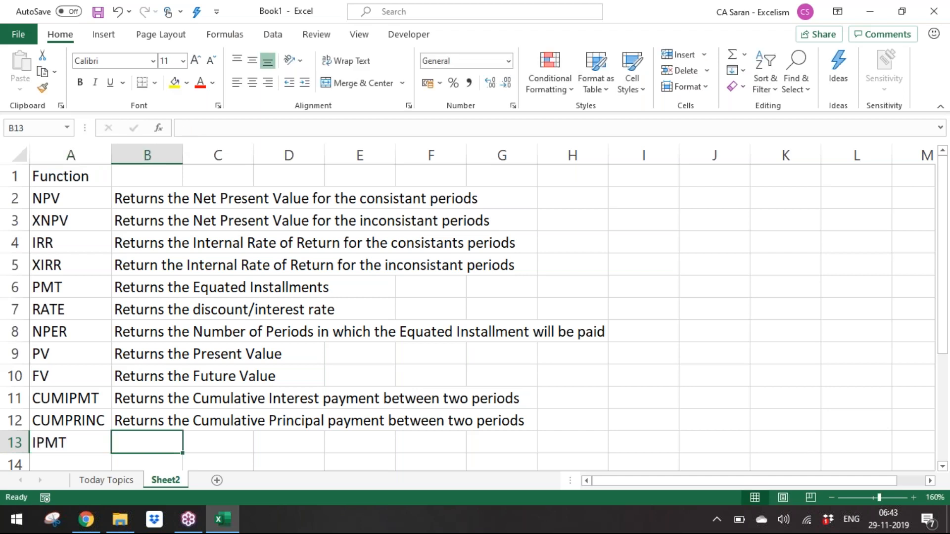
# Enter the IPMT description "Returns the Interest portion in the Equated Installment for the Nth Period" in cell B13
pyautogui.write('Returns th')
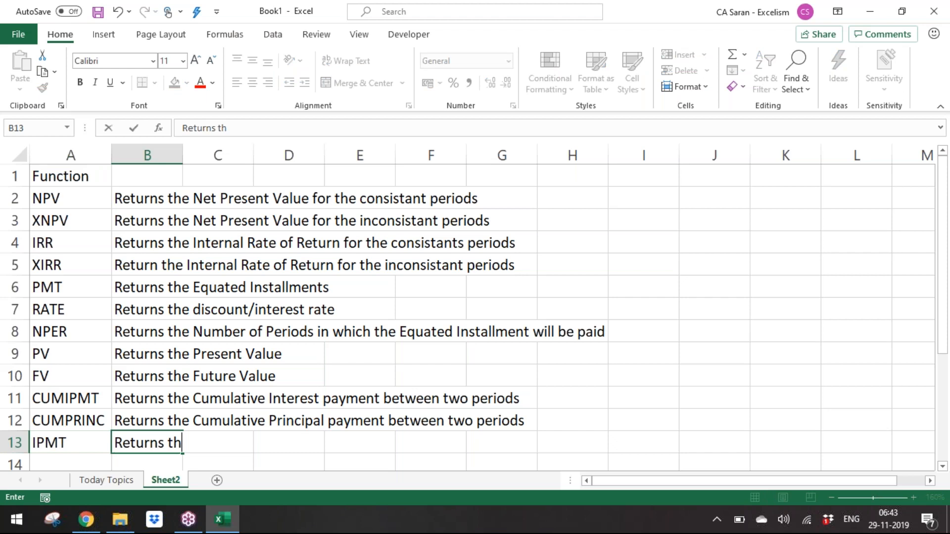
pyautogui.write('e Intere')
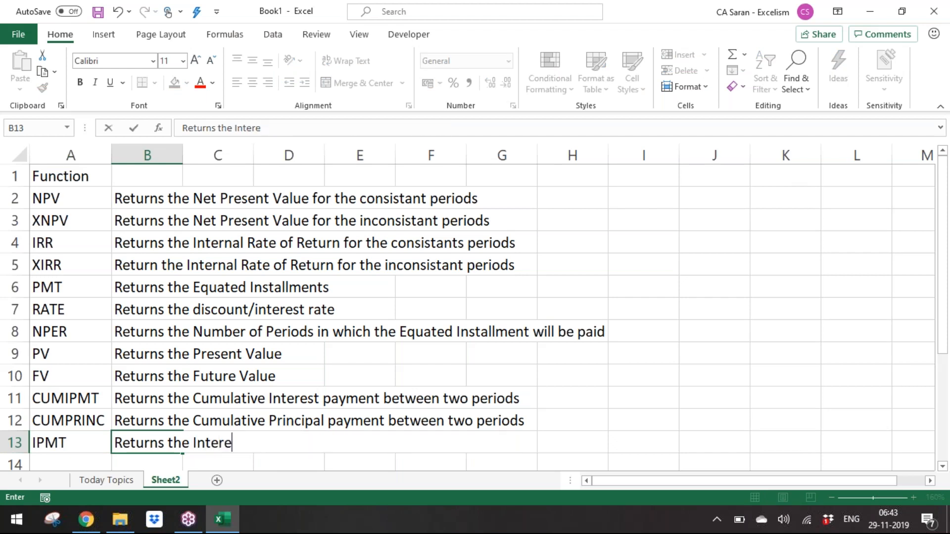
pyautogui.write('st porti')
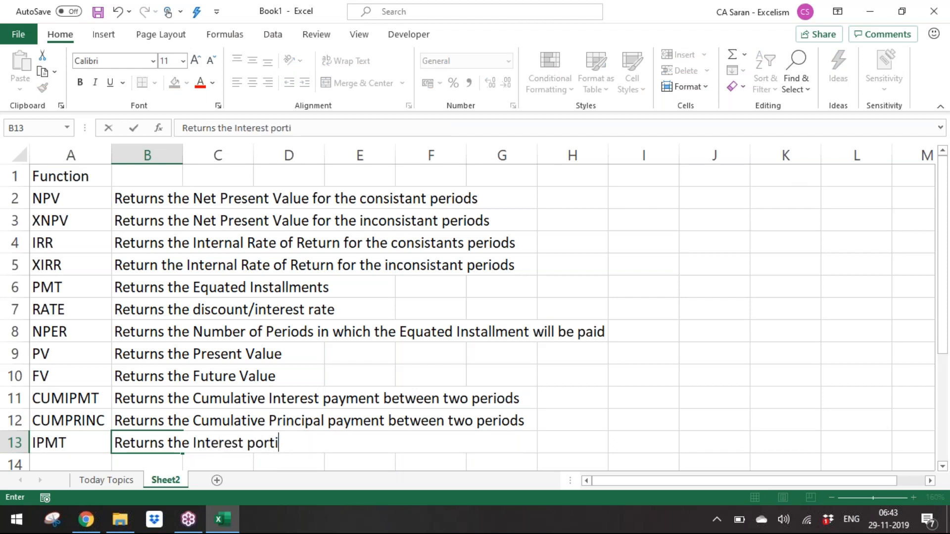
pyautogui.write('on in the ')
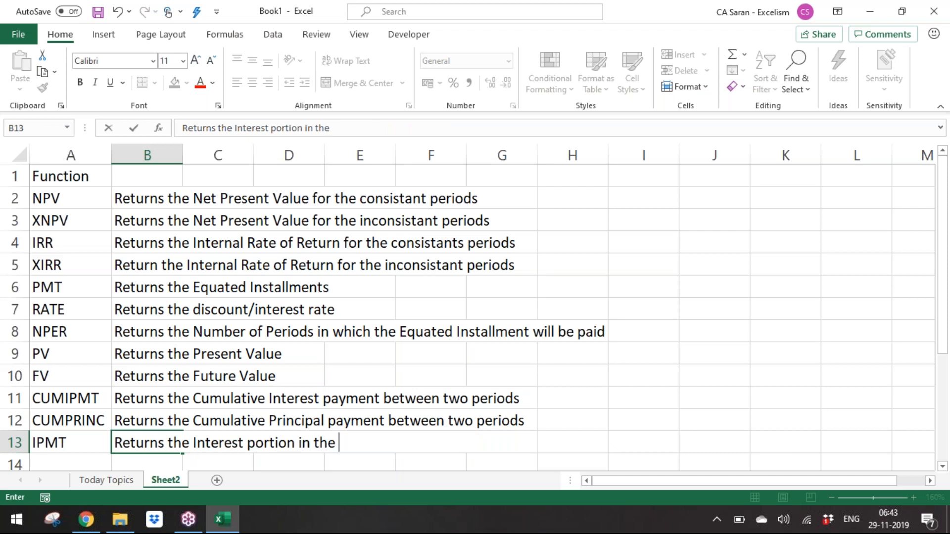
pyautogui.write('Equalted')
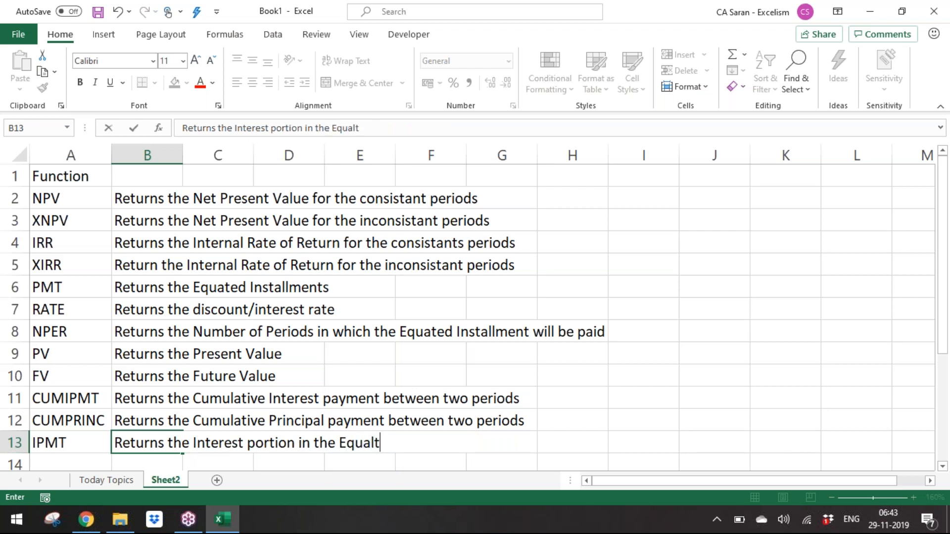
pyautogui.press('BackSpace')
pyautogui.press('BackSpace')
pyautogui.press('BackSpace')
pyautogui.press('BackSpace')
pyautogui.write('ted In')
pyautogui.press('BackSpace')
pyautogui.press('BackSpace')
pyautogui.write('o')
pyautogui.press('BackSpace')
pyautogui.write('in')
pyautogui.press('BackSpace')
pyautogui.press('BackSpace')
pyautogui.write('Installment')
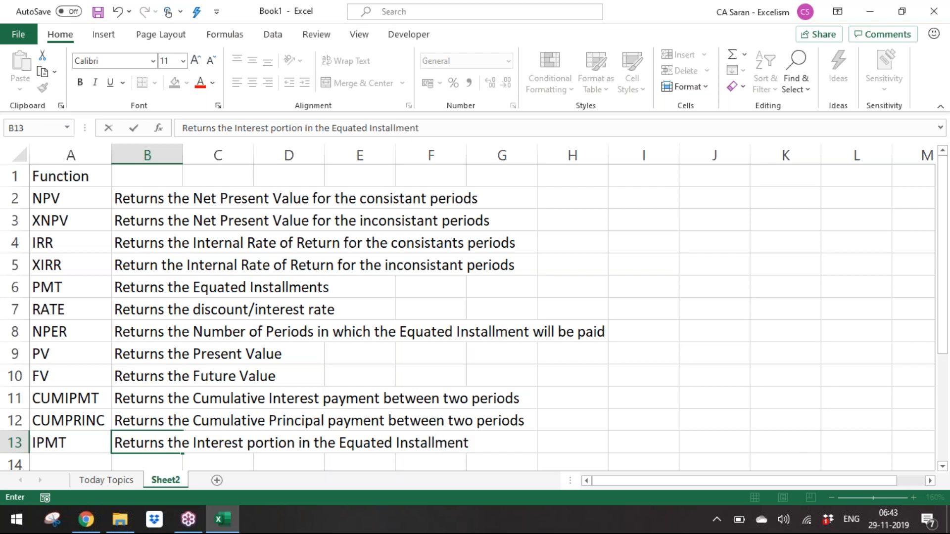
pyautogui.write(' for the nth')
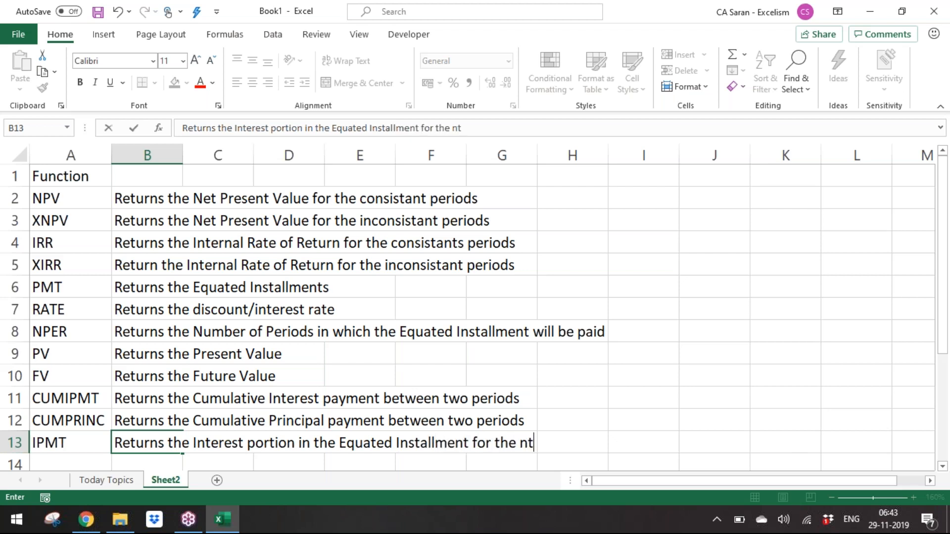
pyautogui.press('BackSpace')
pyautogui.press('BackSpace')
pyautogui.press('BackSpace')
pyautogui.write('Nth Period')
pyautogui.press('Return')
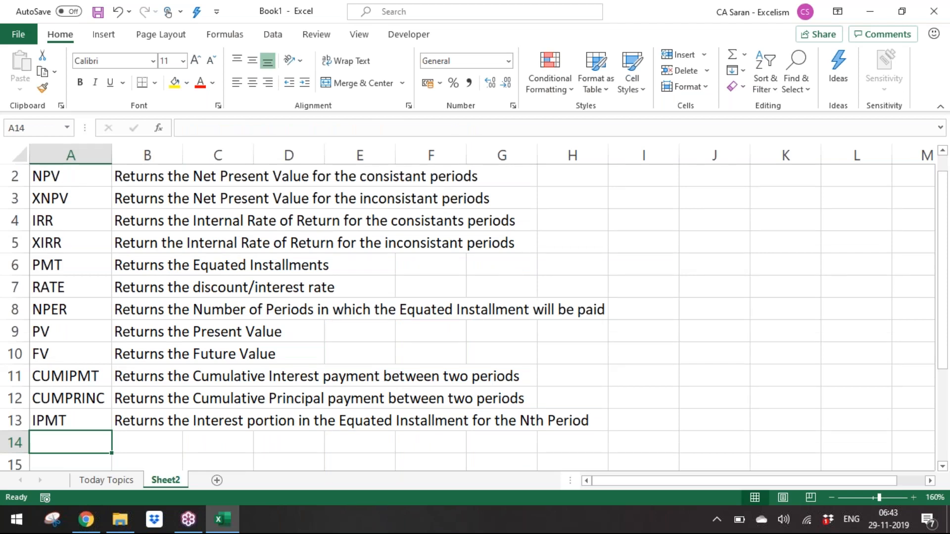
# Enter PPMT in cell A14 and copy the IPMT description from cell B13 into cell B14
pyautogui.write('PPMT')
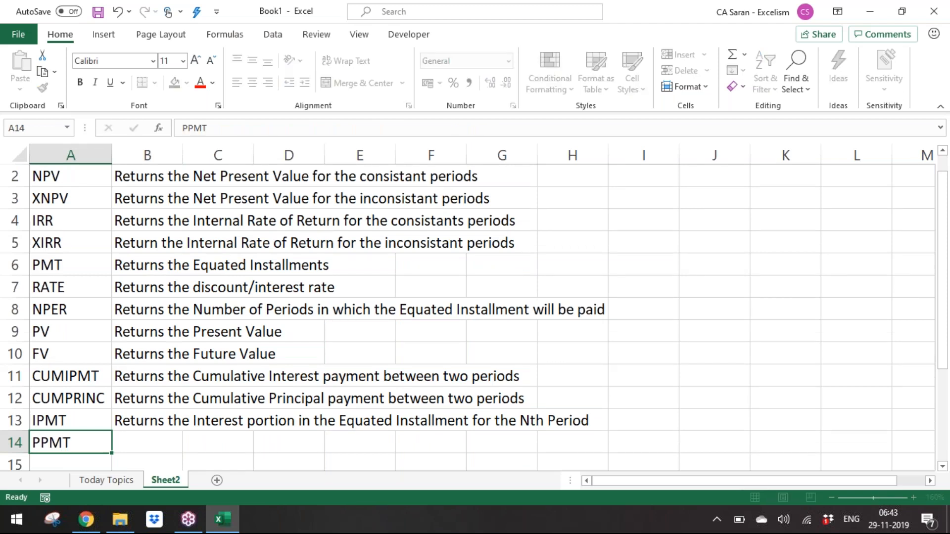
pyautogui.press('Tab')
pyautogui.press('Up')
pyautogui.hotkey('ctrl', 'c')
pyautogui.press('Down')
pyautogui.hotkey('ctrl', 'v')
# Replace the word "Interest" with "Principal" in the PPMT description in cell B14
pyautogui.press('F2')
pyautogui.hotkey('ctrl', 'Left')
pyautogui.hotkey('ctrl', 'Left')
pyautogui.hotkey('ctrl', 'Left')
pyautogui.hotkey('ctrl', 'Left')
pyautogui.hotkey('ctrl', 'Left')
pyautogui.hotkey('ctrl', 'Left')
pyautogui.hotkey('ctrl', 'Left')
pyautogui.hotkey('ctrl', 'Left')
pyautogui.hotkey('ctrl', 'Left')
pyautogui.hotkey('ctrl', 'Left')
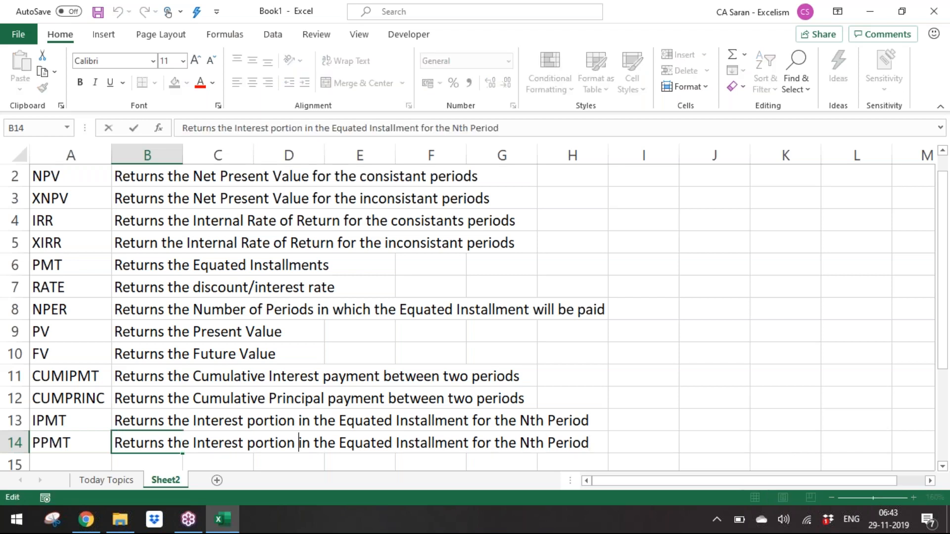
pyautogui.hotkey('ctrl', 'shift', 'Right')
pyautogui.hotkey('shift', 'Left')
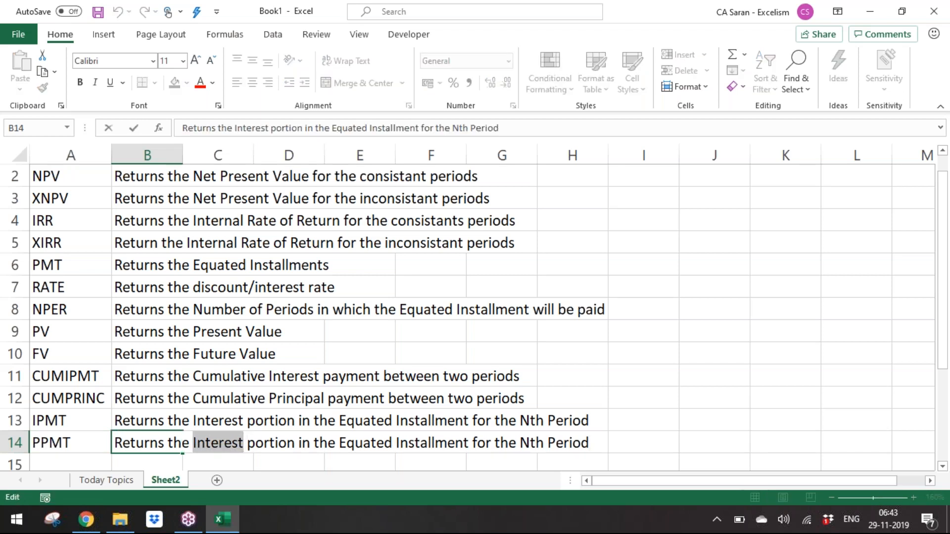
pyautogui.write('Principal')
pyautogui.hotkey('ctrl', 'Return')
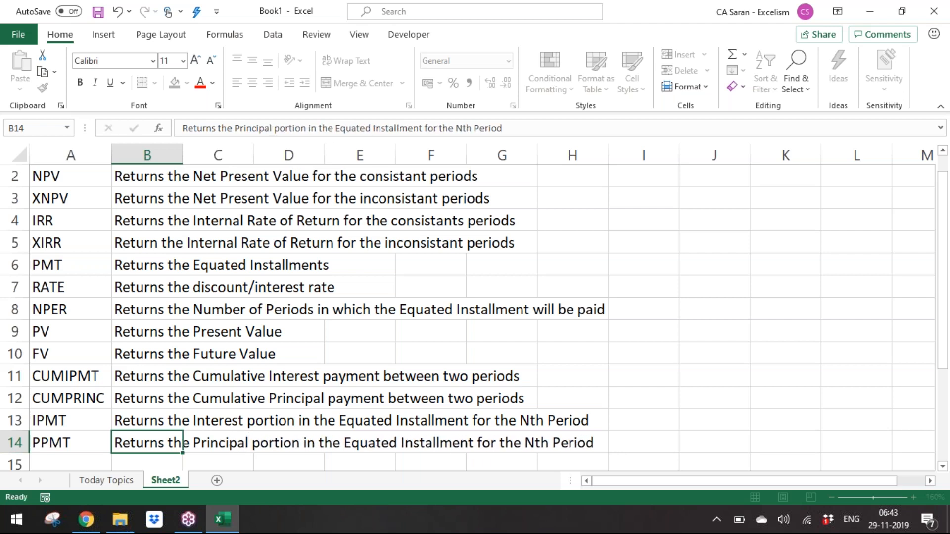
pyautogui.press('Return')
pyautogui.press('Up')
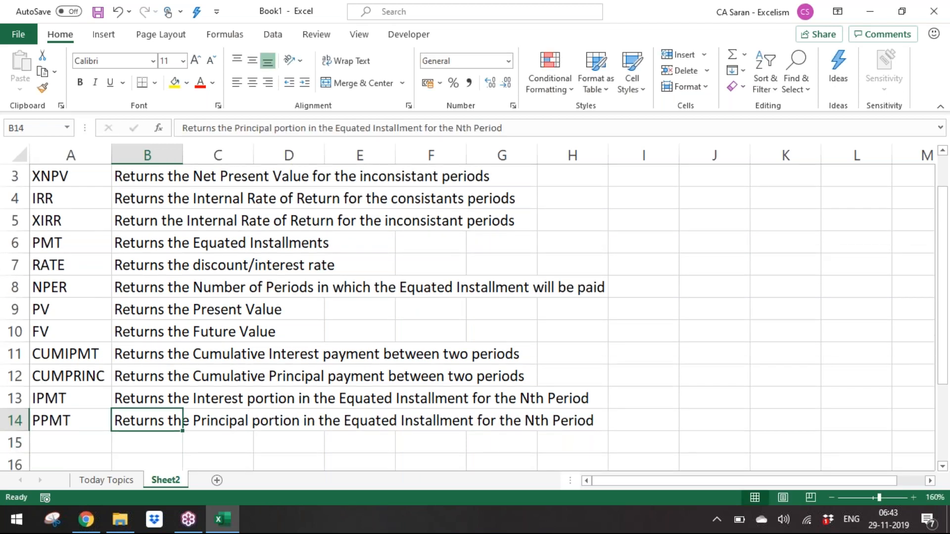
# Add the header "Result" in cell B1 above the function descriptions
pyautogui.press('Left')
pyautogui.hotkey('ctrl', 'Up')
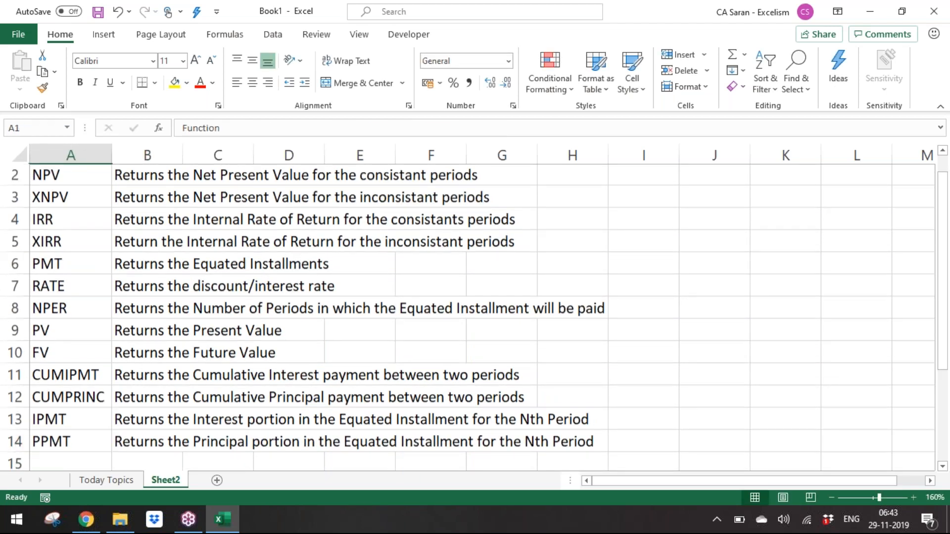
pyautogui.press('Down')
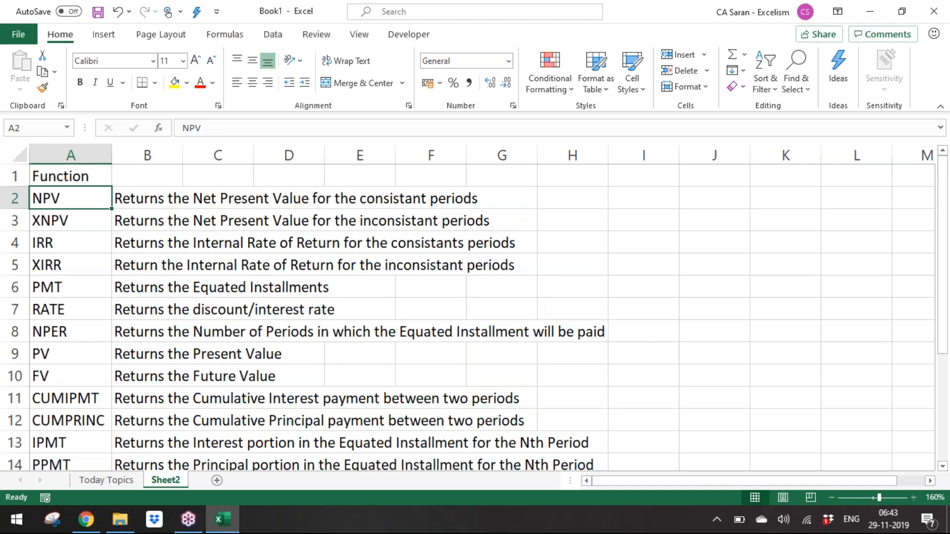
pyautogui.hotkey('ctrl', 'Down')
pyautogui.hotkey('ctrl', 'Up')
pyautogui.press('Down')
pyautogui.click(832, 498)
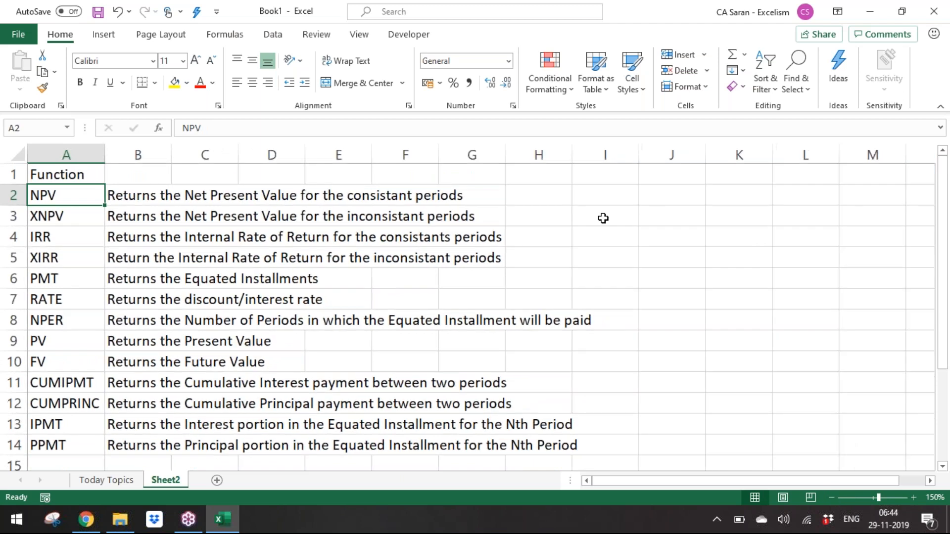
pyautogui.press('Up')
pyautogui.press('Right')
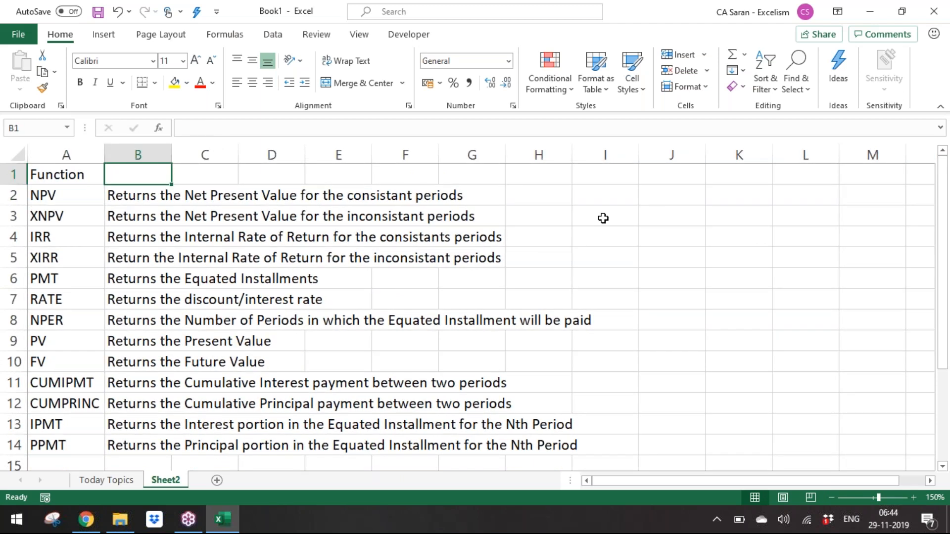
pyautogui.write('Result')
pyautogui.press('Return')
# Autofit column B to the descriptions in B1:B14
pyautogui.press('Up')
pyautogui.hotkey('ctrl', 'shift', 'Down')
pyautogui.hotkey('alt', 'o')
pyautogui.press('c')
pyautogui.press('a')
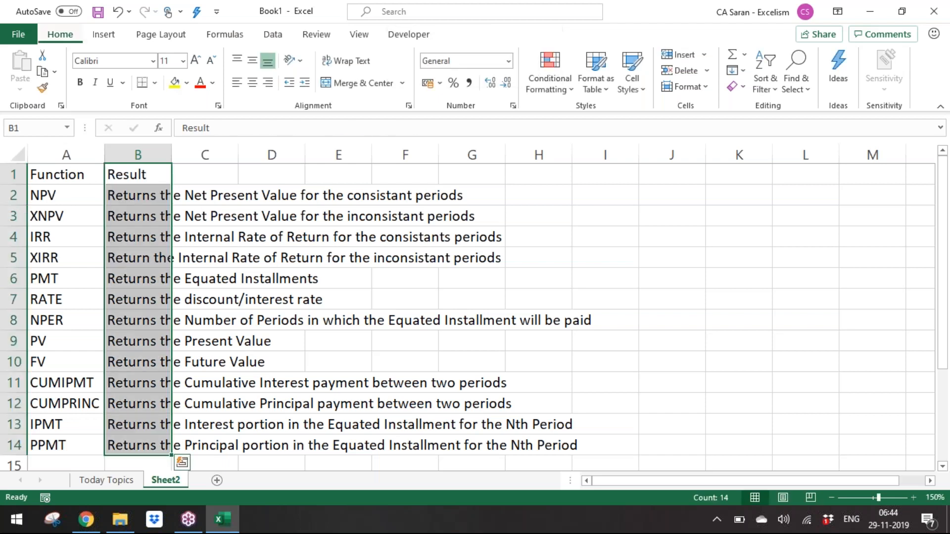
# Format the header cells A1:B1 as bold and italic
pyautogui.press('Up')
pyautogui.hotkey('shift', 'Left')
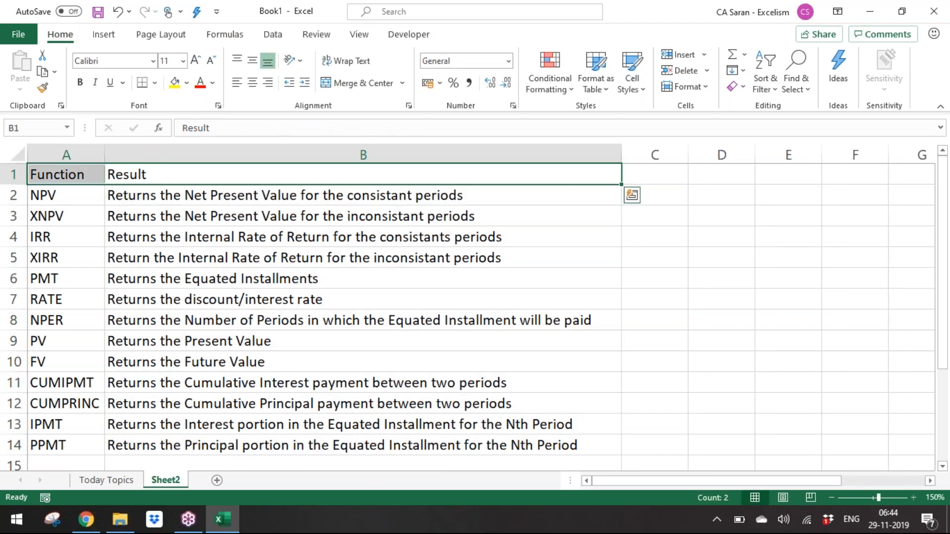
pyautogui.hotkey('ctrl', 'b')
pyautogui.hotkey('ctrl', 'i')
pyautogui.press('Down')
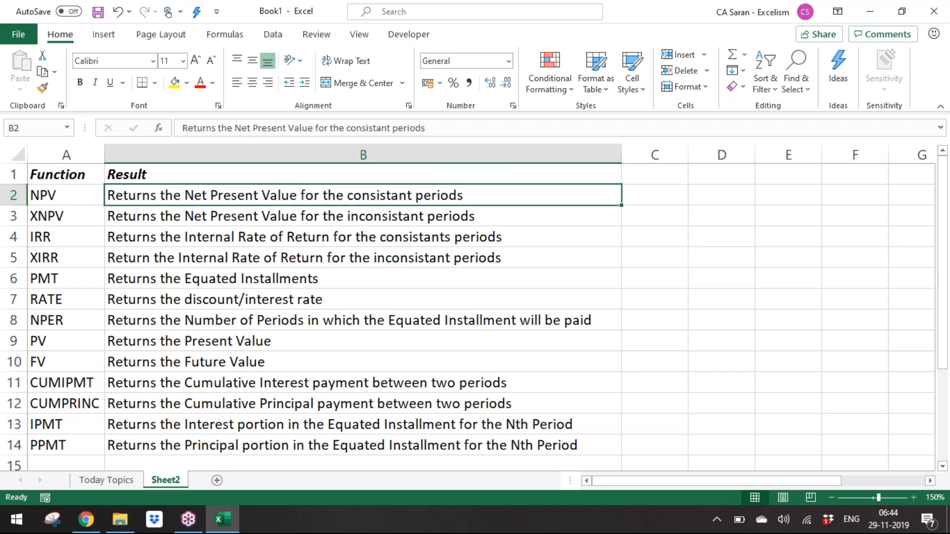
# Insert a blank column between the function names and the Result column, and widen the new column B
pyautogui.hotkey('ctrl', 'space')
pyautogui.hotkey('ctrl', 'shift', '+')
pyautogui.hotkey('shift', 'BackSpace')
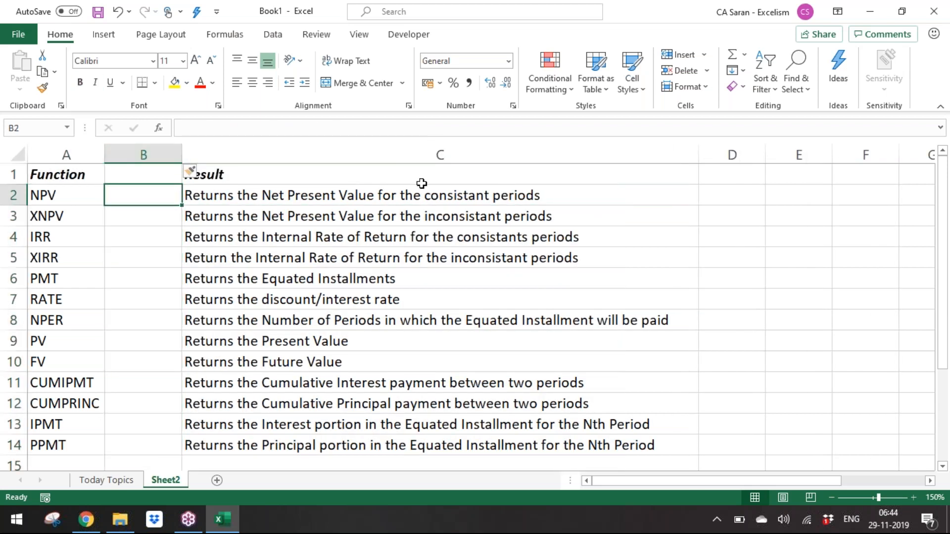
pyautogui.click(188, 156)
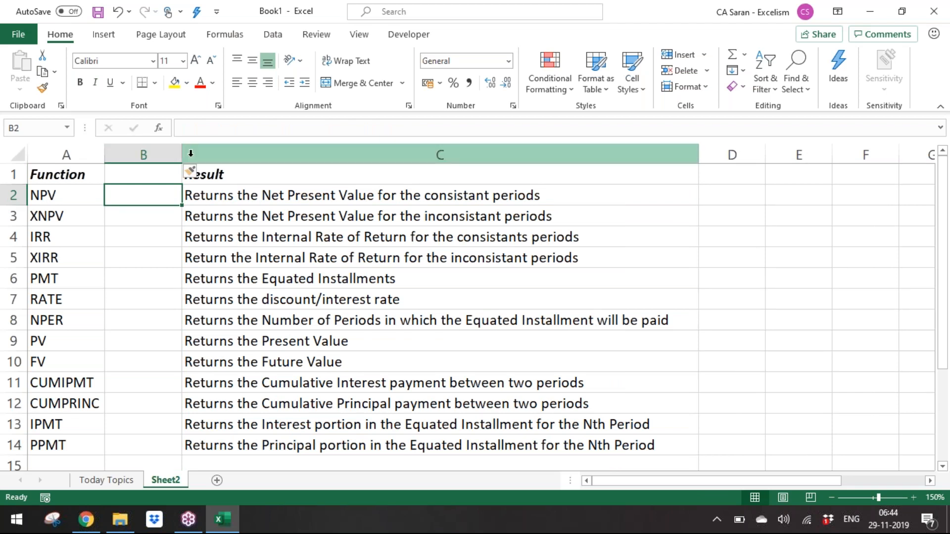
pyautogui.click(181, 154)
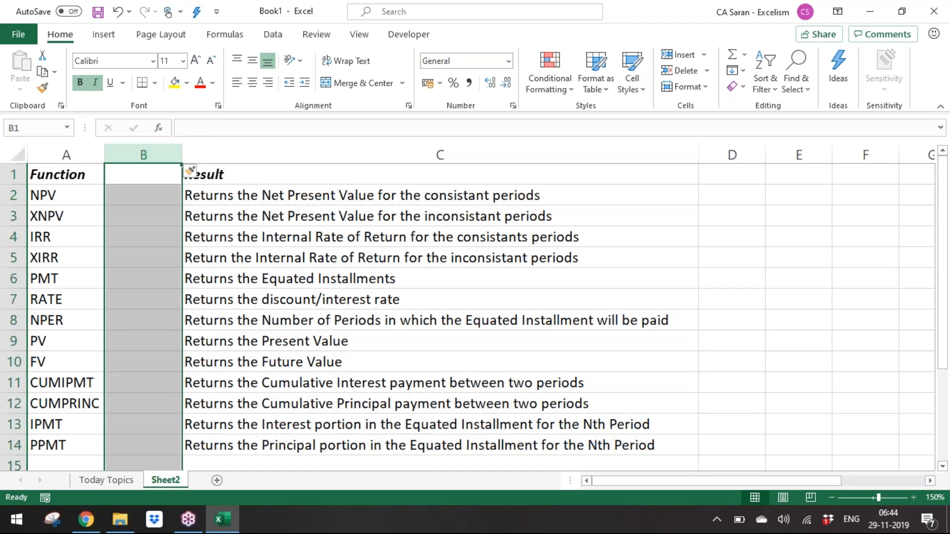
pyautogui.moveTo(182, 154); pyautogui.dragTo(244, 154)
pyautogui.click(205, 191)
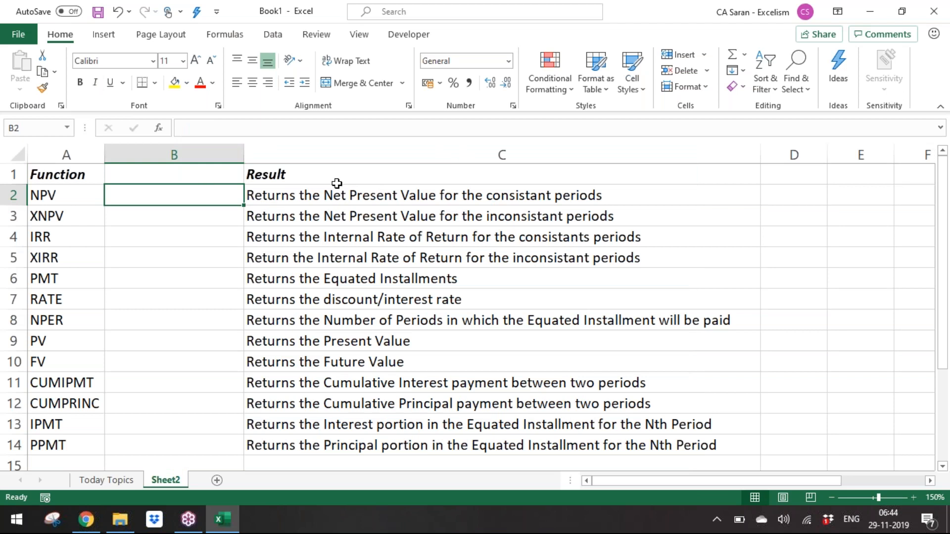
# Enter "Rate, CIF/(COF)" as the NPV arguments in cell B2
pyautogui.write('Rate, CIF/(COF)')
pyautogui.hotkey('ctrl', 'Return')
pyautogui.press('Down')
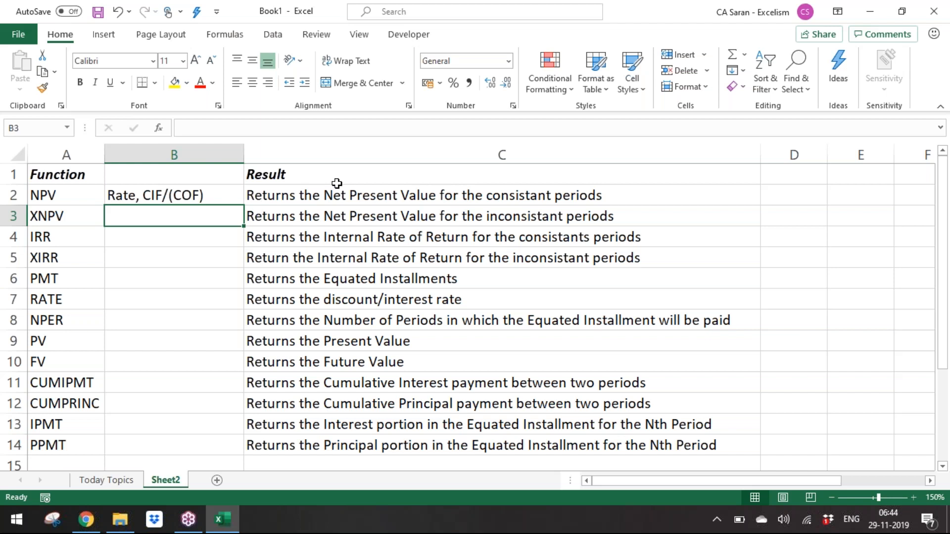
# Copy the NPV arguments from B2 to B3 and append ", Dates" for XNPV
pyautogui.press('Up')
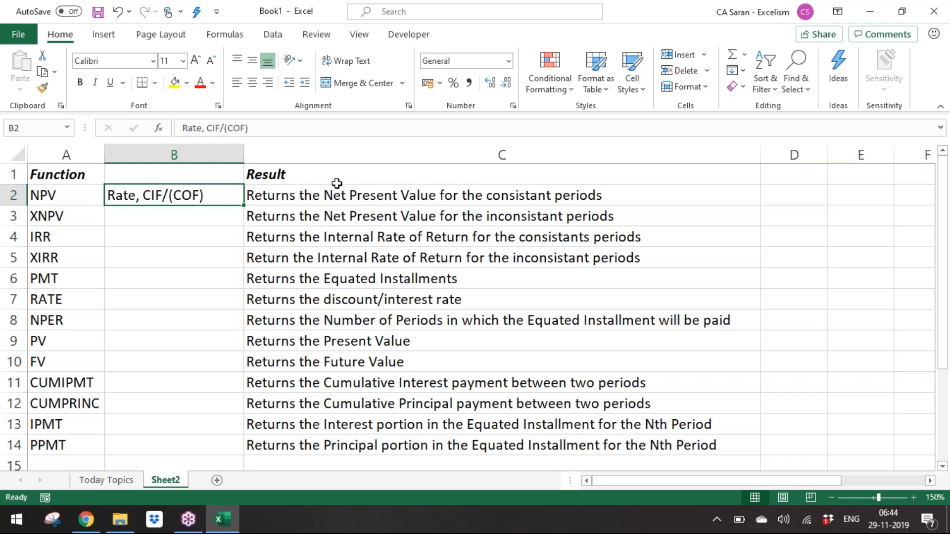
pyautogui.hotkey('shift', 'Down')
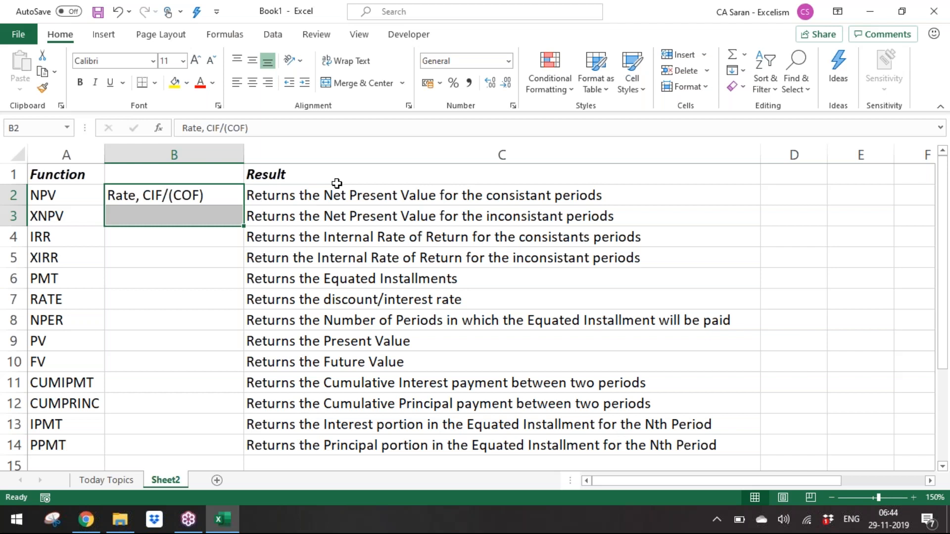
pyautogui.press('Down')
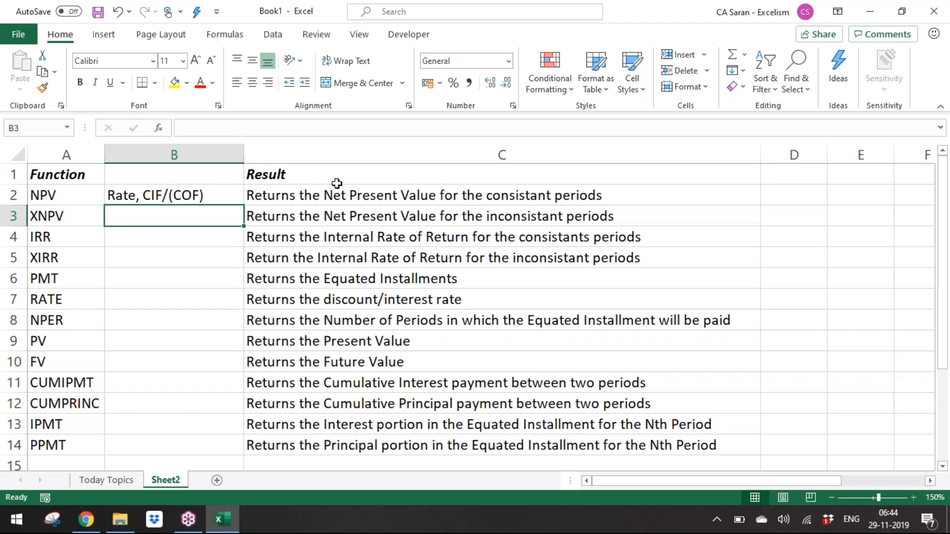
pyautogui.press('Up')
pyautogui.hotkey('ctrl', 'c')
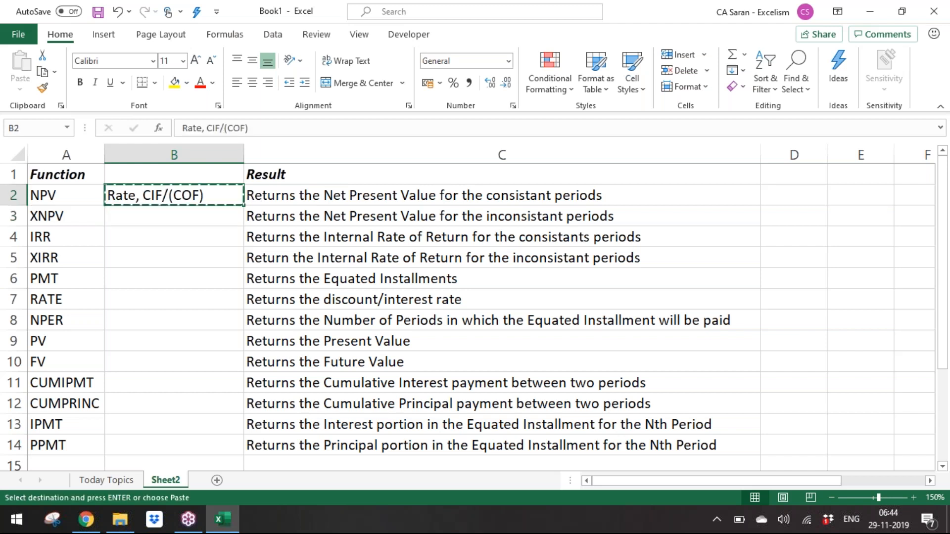
pyautogui.press('Down')
pyautogui.press('Return')
pyautogui.press('F2')
pyautogui.write('2')
pyautogui.press('BackSpace')
pyautogui.write(', Dates')
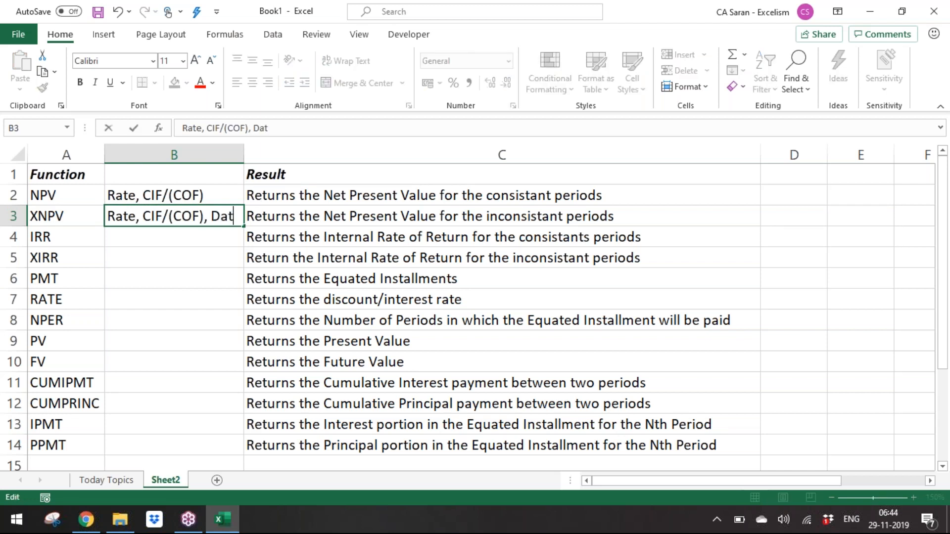
pyautogui.press('Return')
# Autofit column B to the XNPV arguments in cell B3
pyautogui.press('Up')
pyautogui.press('Up')
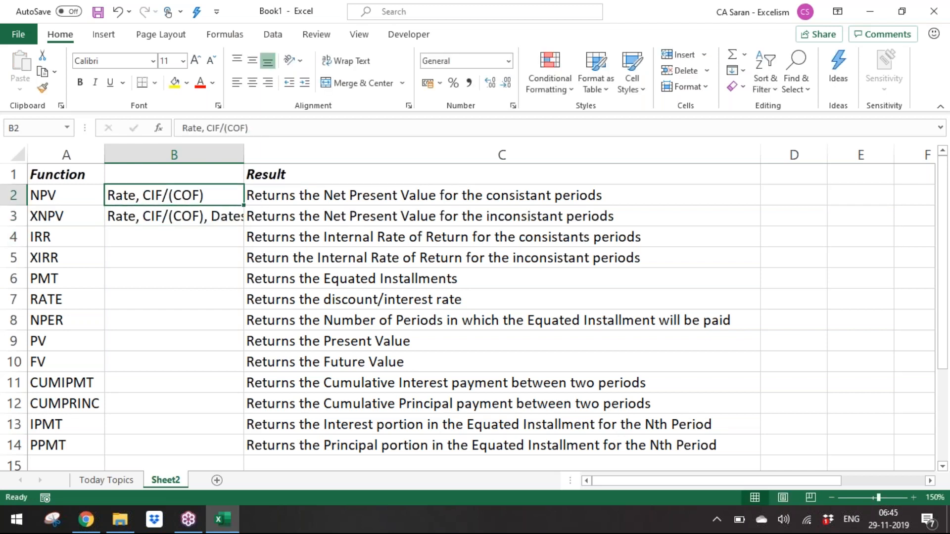
pyautogui.press('Down')
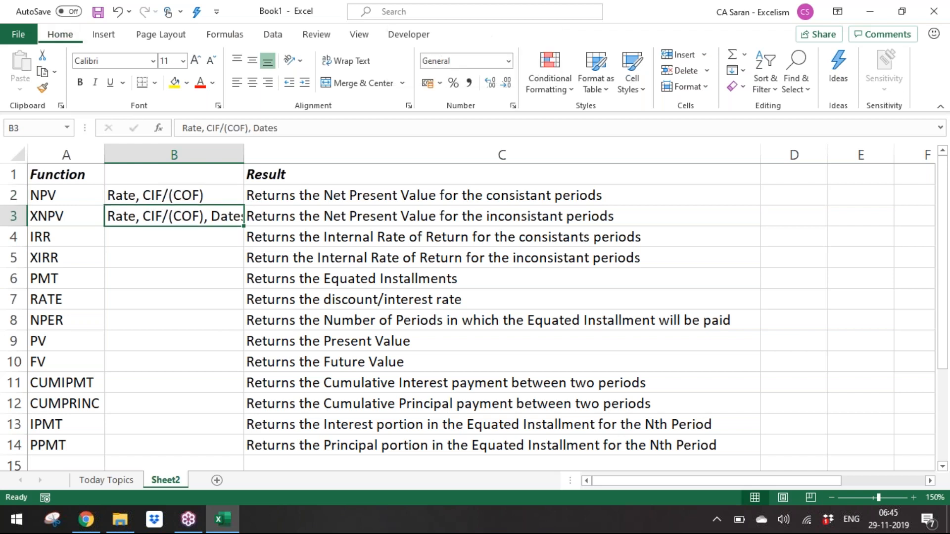
pyautogui.hotkey('alt', 'h')
pyautogui.press('o')
pyautogui.press('i')
# Enter "CIF/(COF)" as the IRR arguments in cell B4
pyautogui.press('Down')
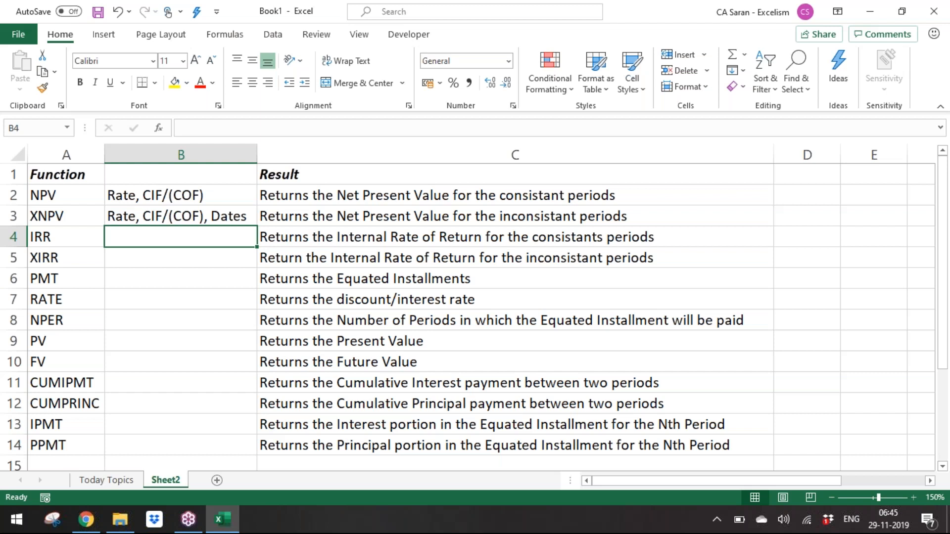
pyautogui.write('CIF/')
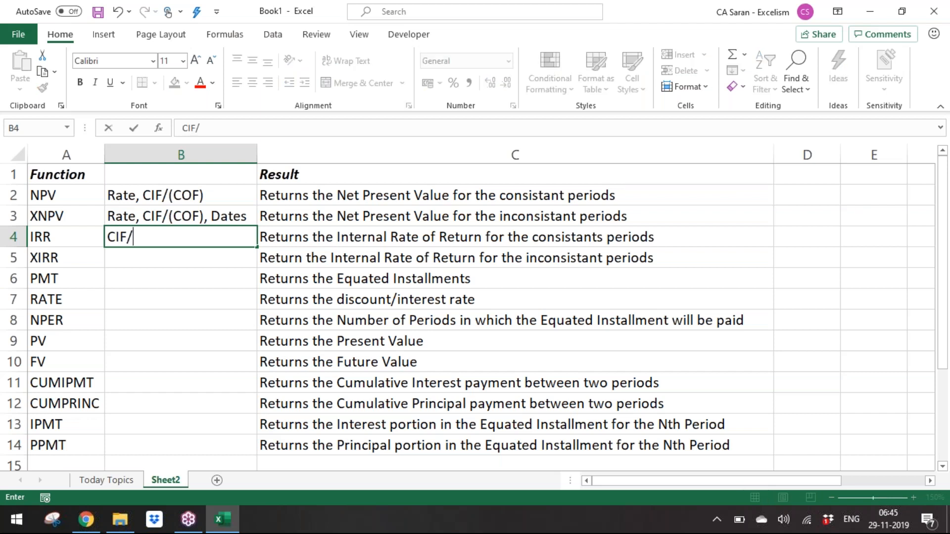
pyautogui.write('(COF)')
pyautogui.press('Return')
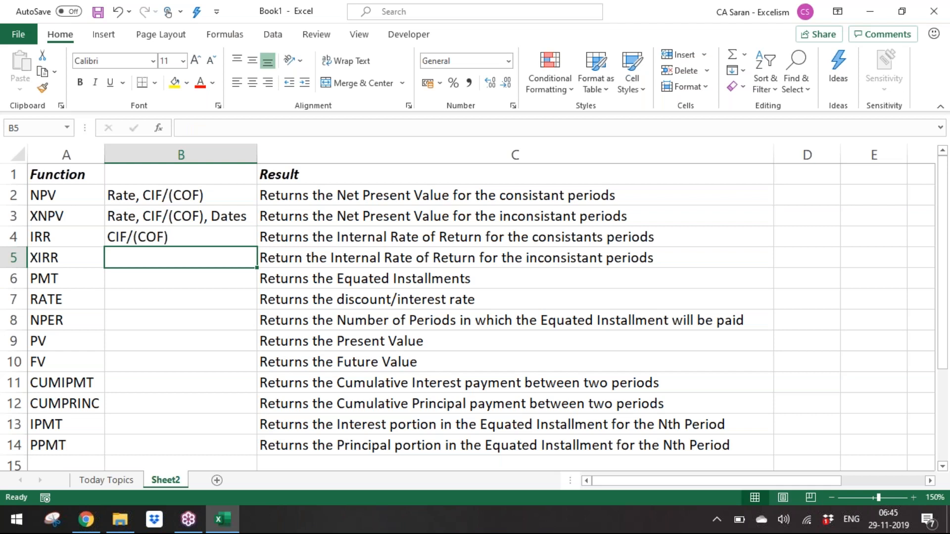
# Copy the XNPV arguments from B3 into the XIRR row at B5
pyautogui.press('Up')
pyautogui.press('Up')
pyautogui.hotkey('ctrl', 'c')
pyautogui.press('Down')
pyautogui.press('Down')
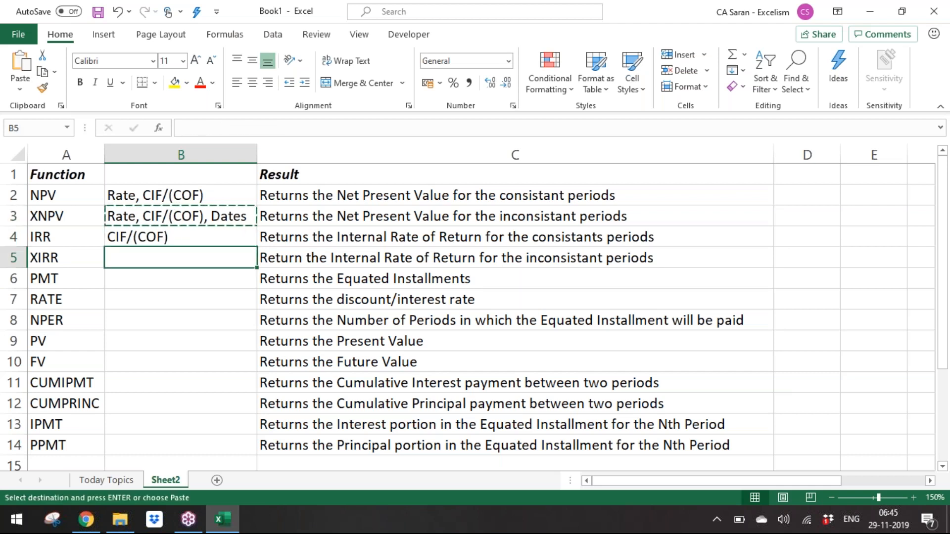
pyautogui.hotkey('ctrl', 'v')
# Remove "Rate, " from the start of the XIRR arguments in B5
pyautogui.press('F2')
pyautogui.hotkey('ctrl', 'Left')
pyautogui.hotkey('ctrl', 'Left')
pyautogui.hotkey('ctrl', 'Left')
pyautogui.hotkey('ctrl', 'shift', 'Left')
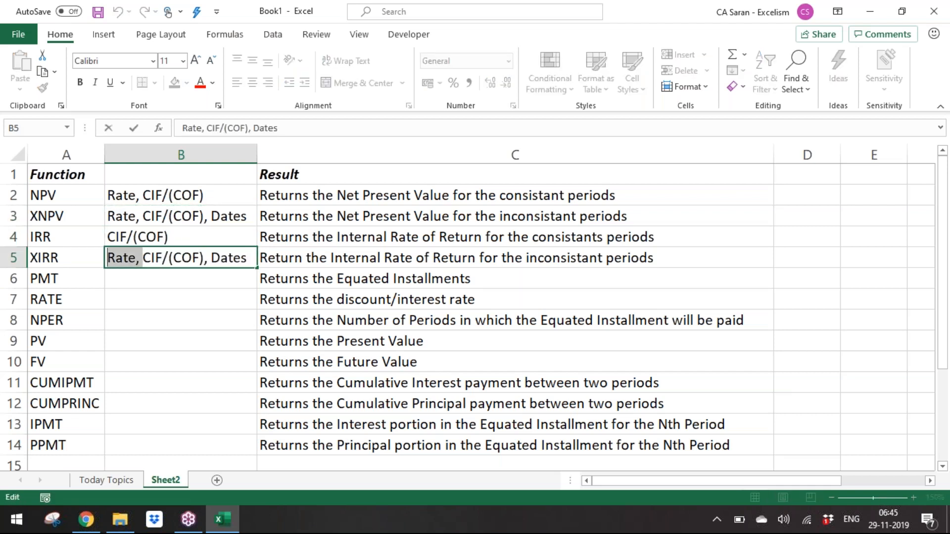
pyautogui.press('Delete')
pyautogui.press('Return')
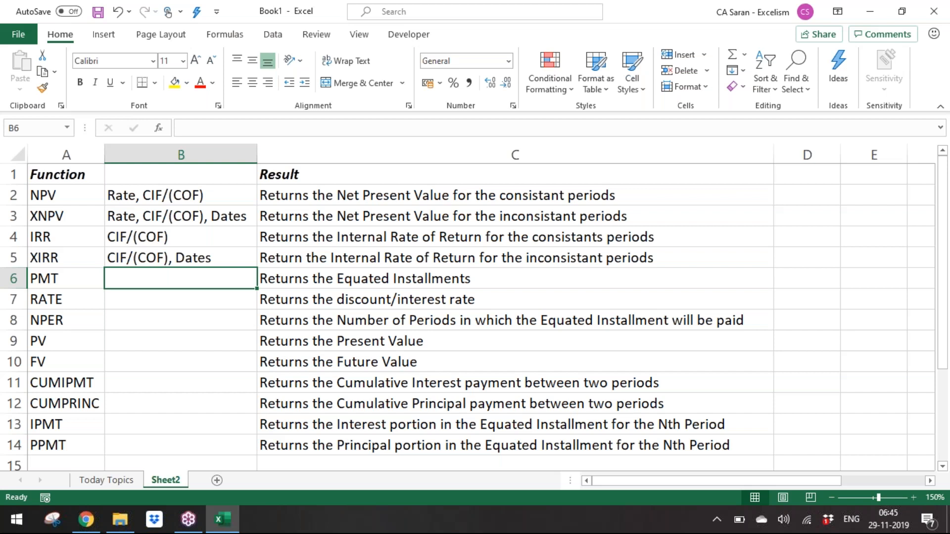
# Enter "PV,Rate,Nper" as the PMT arguments in cell B6
pyautogui.write('PV,')
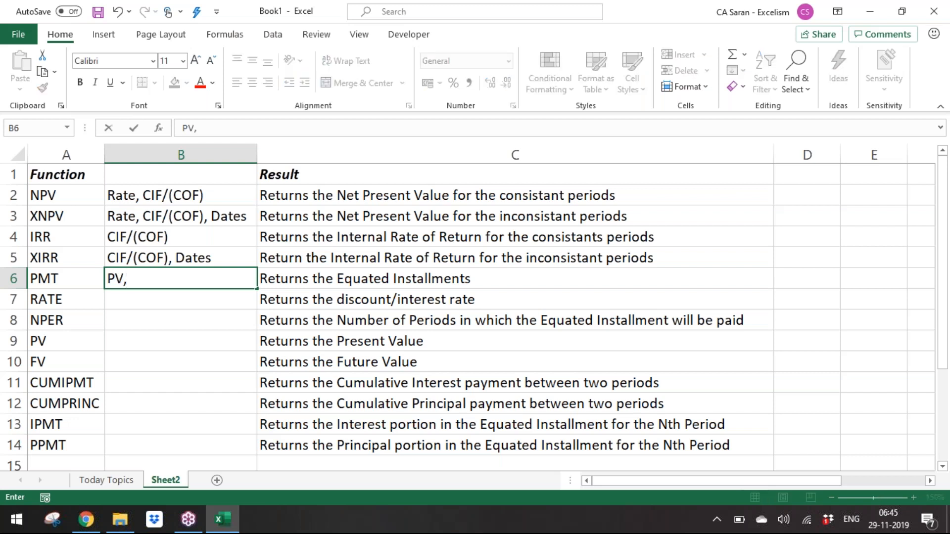
pyautogui.write('Rate,NP')
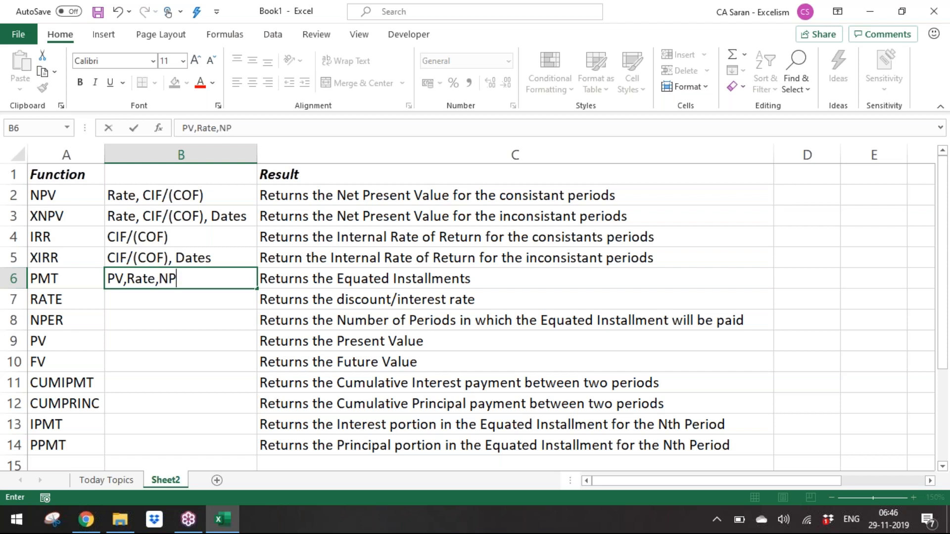
pyautogui.press('BackSpace')
pyautogui.write('per')
pyautogui.press('Return')
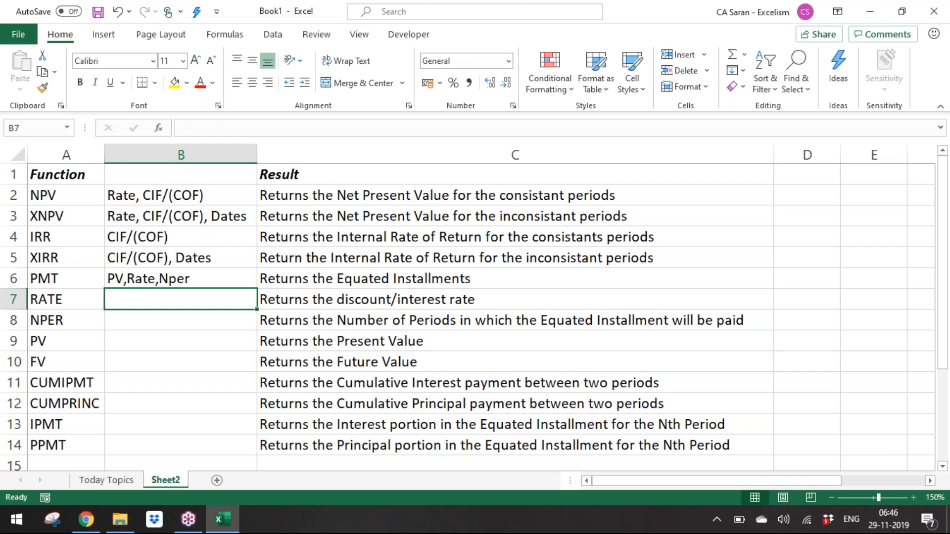
# Append " (FV)" to the PMT arguments in cell B6
pyautogui.press('Up')
pyautogui.press('F2')
pyautogui.write('(')
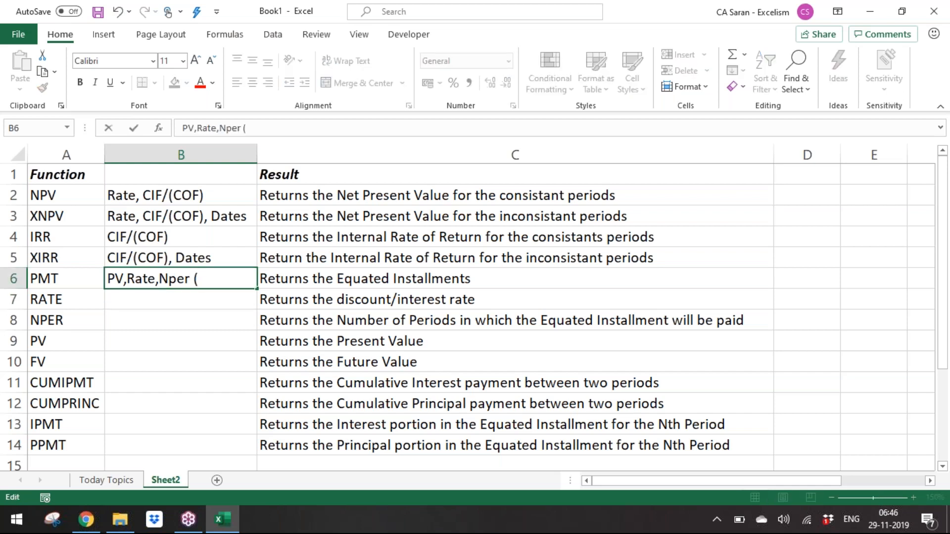
pyautogui.write('FV)')
pyautogui.press('Return')
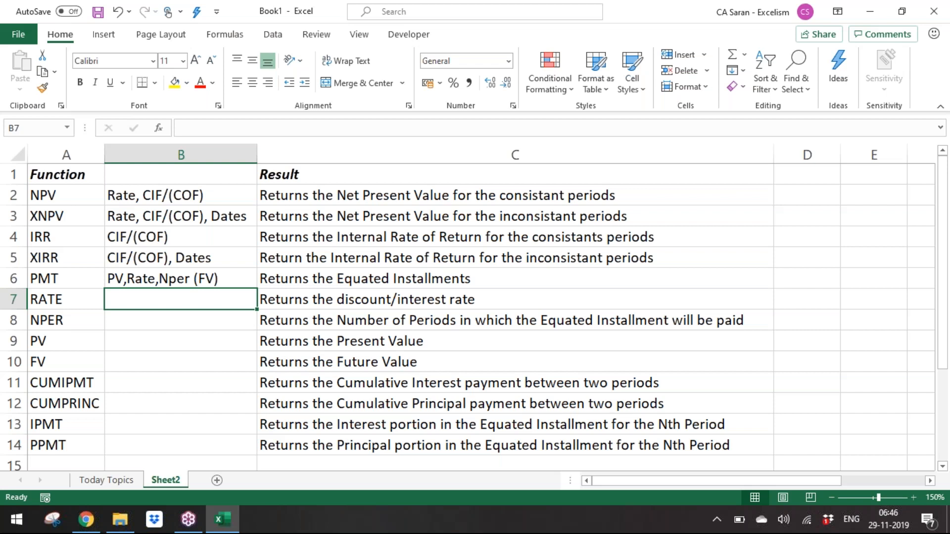
# Highlight the function names PMT, RATE, NPER and PV in A6:A9 with a yellow fill
pyautogui.press('Up')
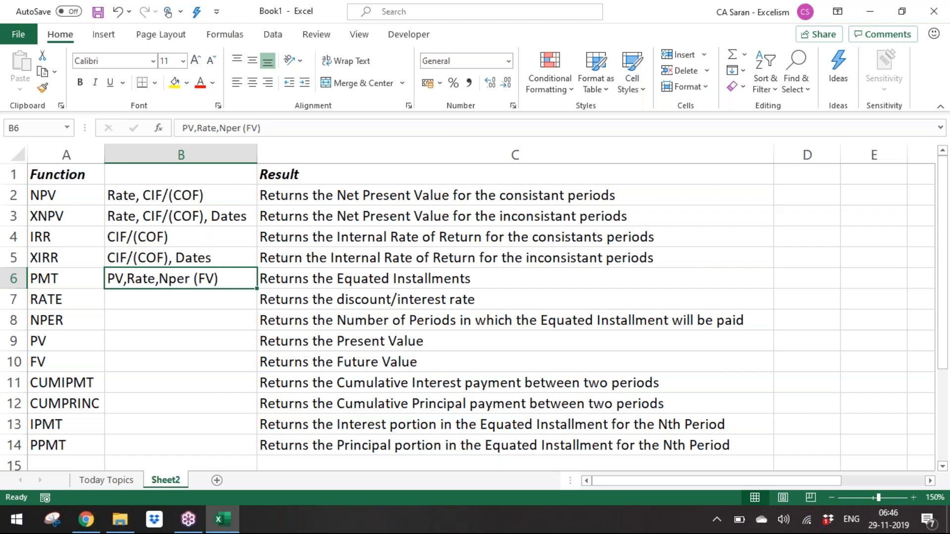
pyautogui.click(180, 299)
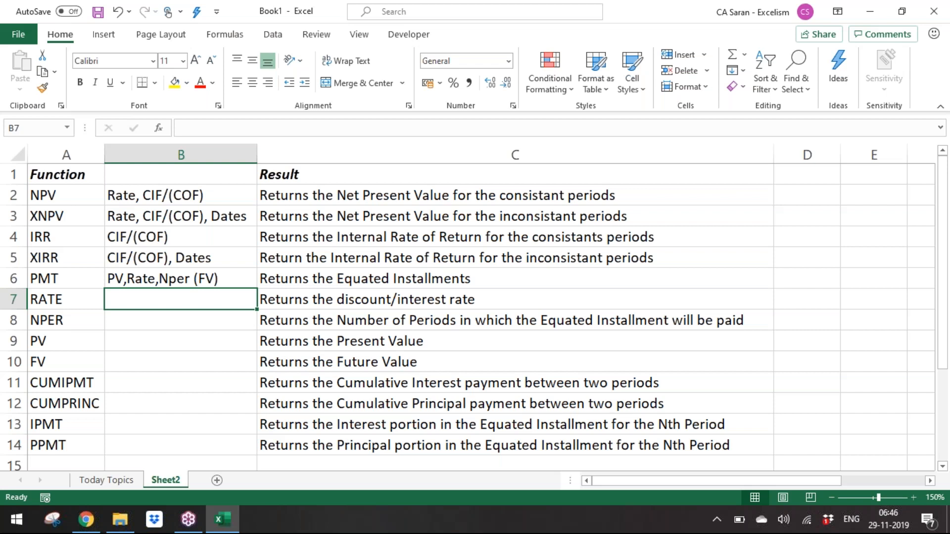
pyautogui.press('Left')
pyautogui.press('Up')
pyautogui.hotkey('shift', 'Down')
pyautogui.hotkey('shift', 'Down')
pyautogui.hotkey('shift', 'Down')
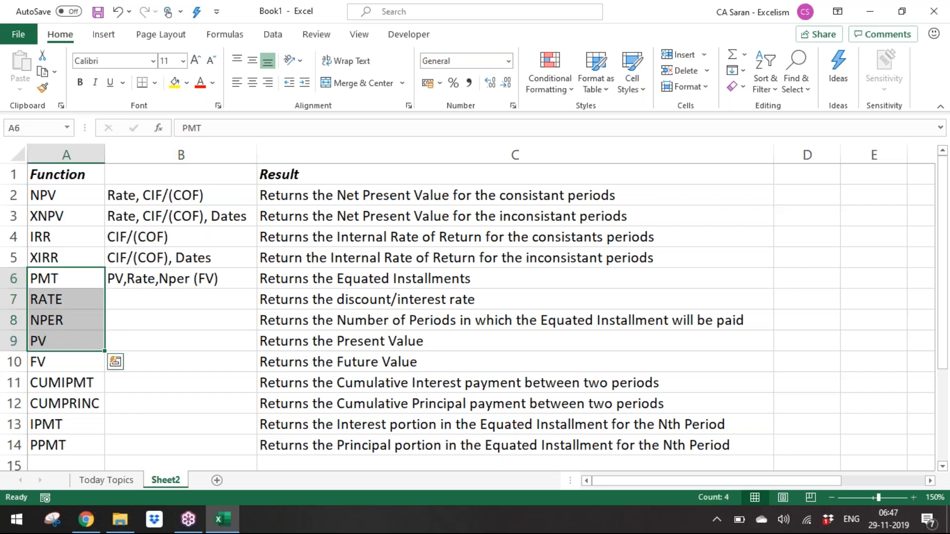
pyautogui.click(174, 82)
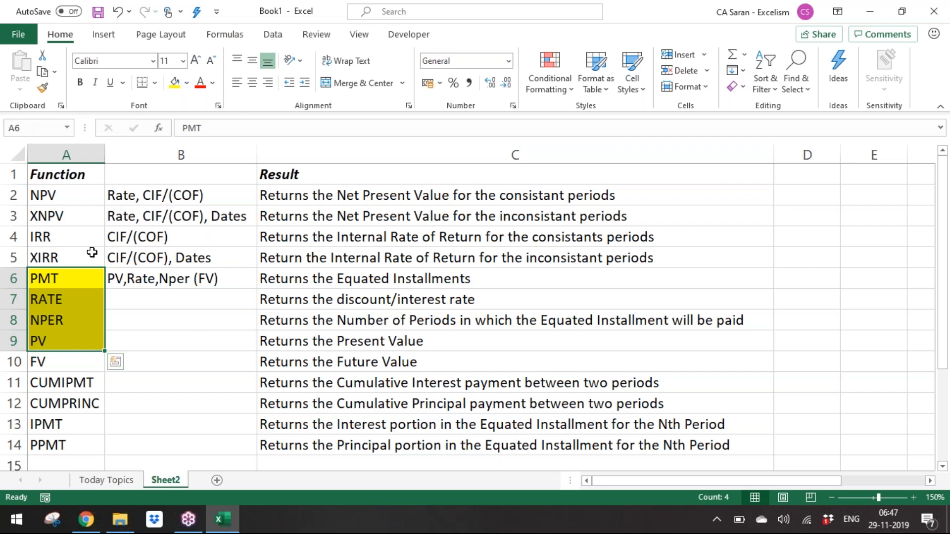
# Examine the highlighted function names PMT, RATE, NPER and PV in A6:A9 one by one to compare them
pyautogui.click(84, 276)
pyautogui.click(80, 303)
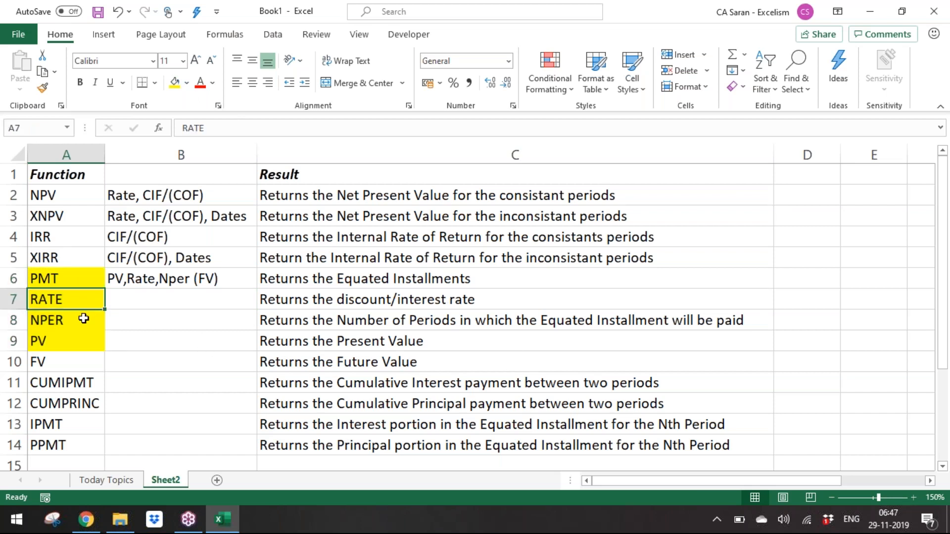
pyautogui.click(82, 318)
pyautogui.click(77, 302)
pyautogui.click(70, 276)
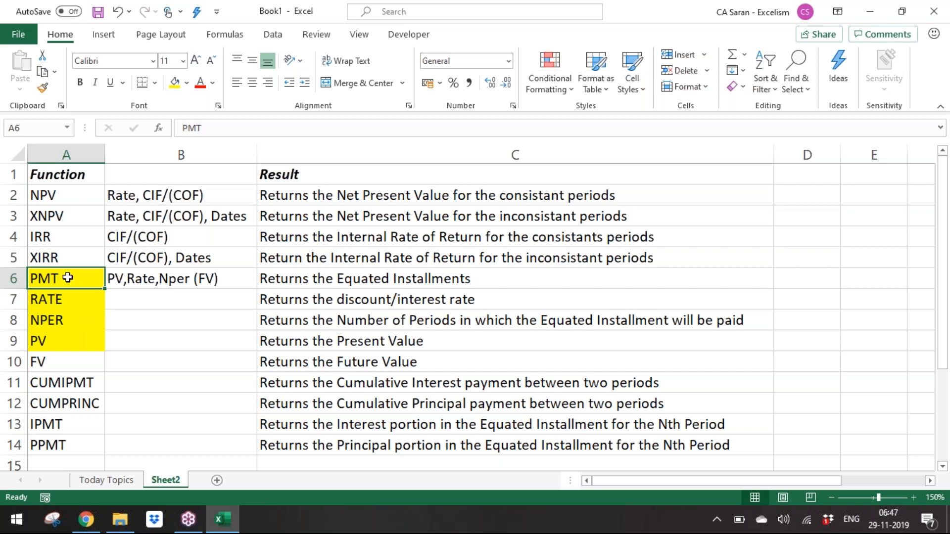
pyautogui.click(72, 317)
pyautogui.click(77, 346)
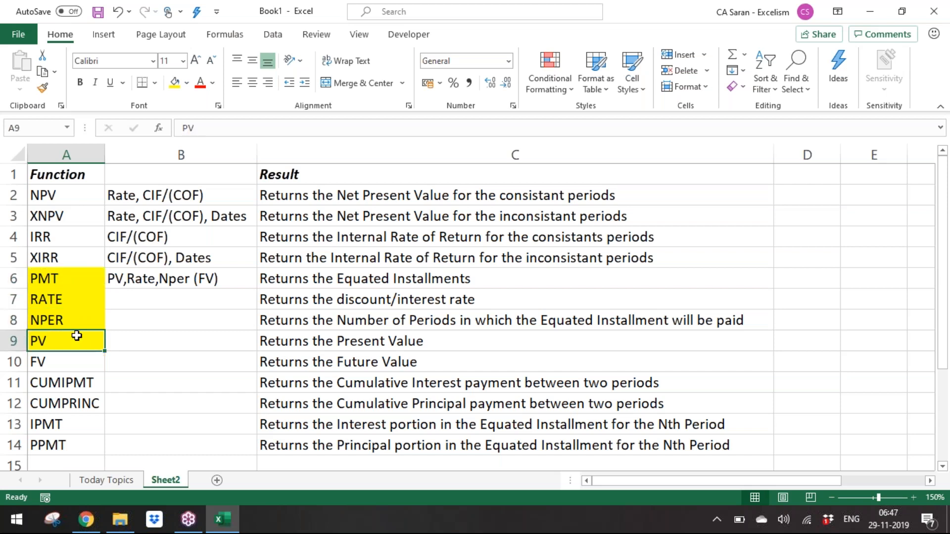
pyautogui.click(74, 319)
pyautogui.click(71, 273)
pyautogui.click(79, 296)
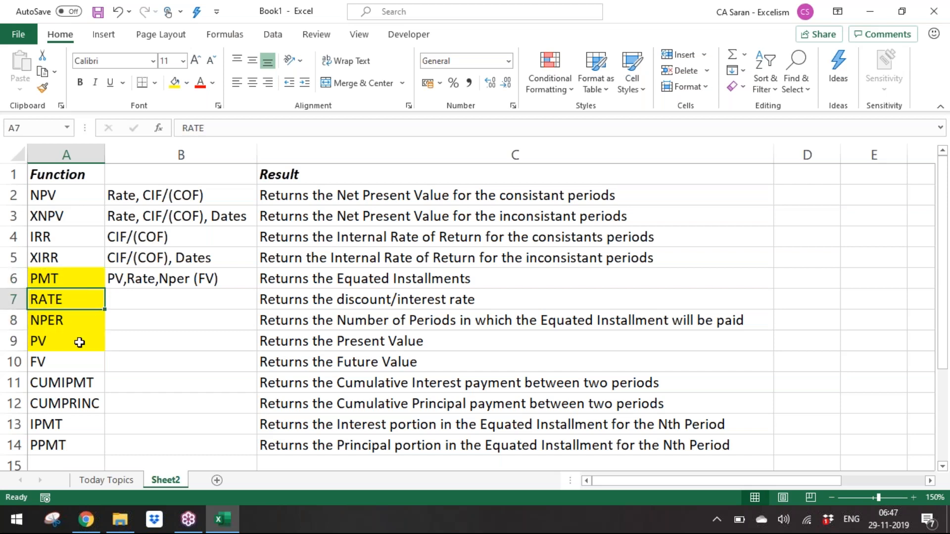
pyautogui.click(79, 343)
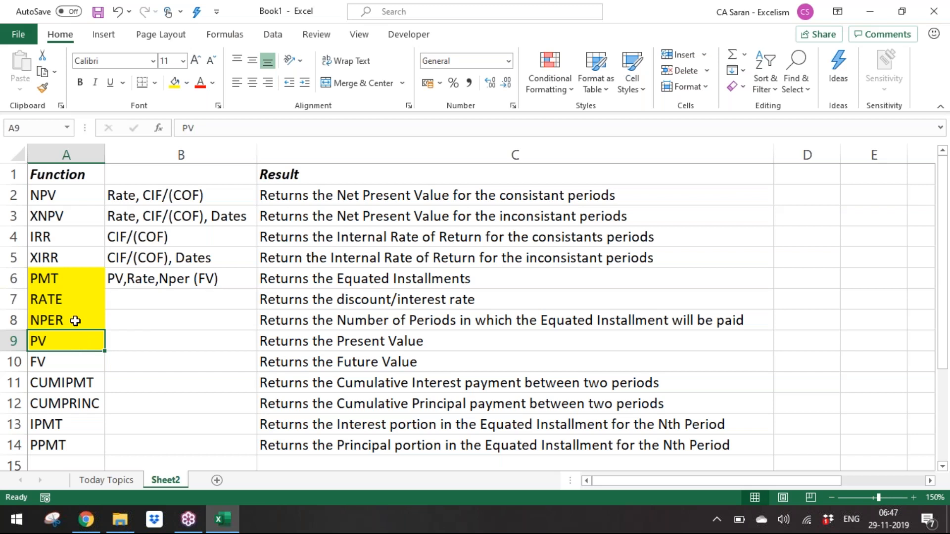
pyautogui.click(73, 320)
pyautogui.click(67, 297)
pyautogui.click(61, 274)
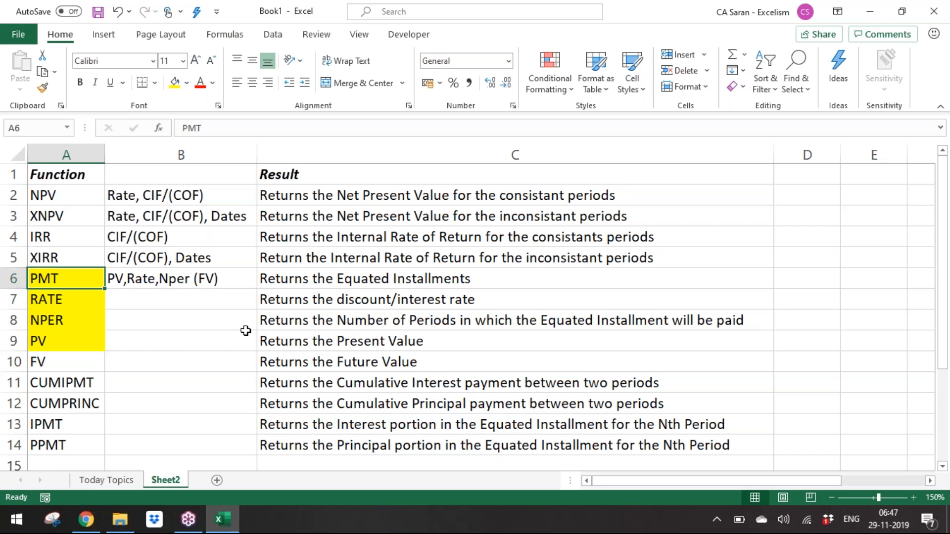
# Enter "Pmt,Nper,PV" as the RATE arguments in cell B7
pyautogui.click(231, 319)
pyautogui.click(219, 301)
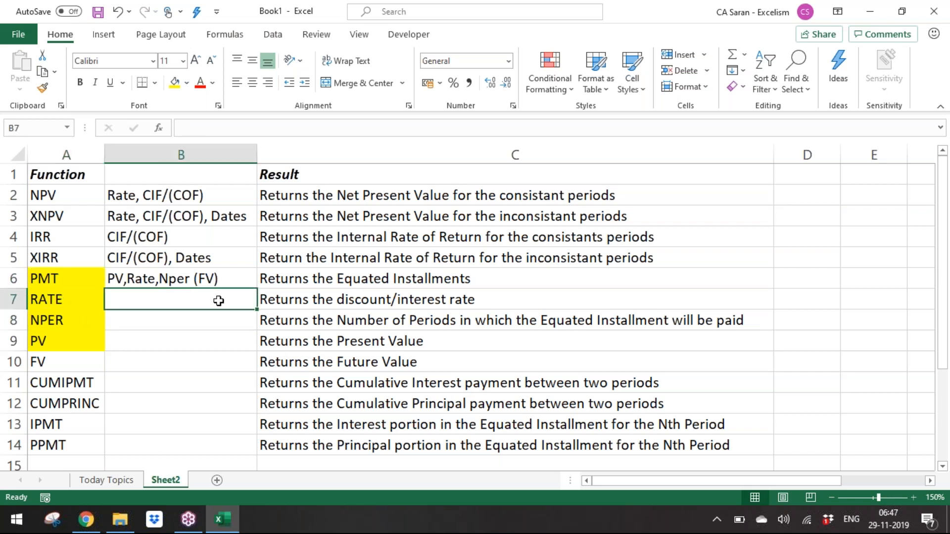
pyautogui.write('Pmt,')
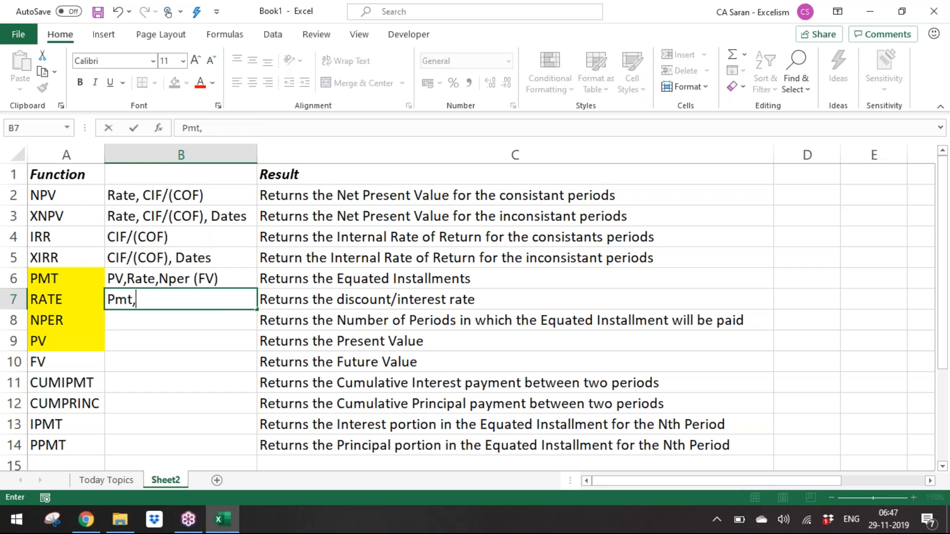
pyautogui.write('R')
pyautogui.press('BackSpace')
pyautogui.write('NP')
pyautogui.press('BackSpace')
pyautogui.write('per,PV')
pyautogui.press('Return')
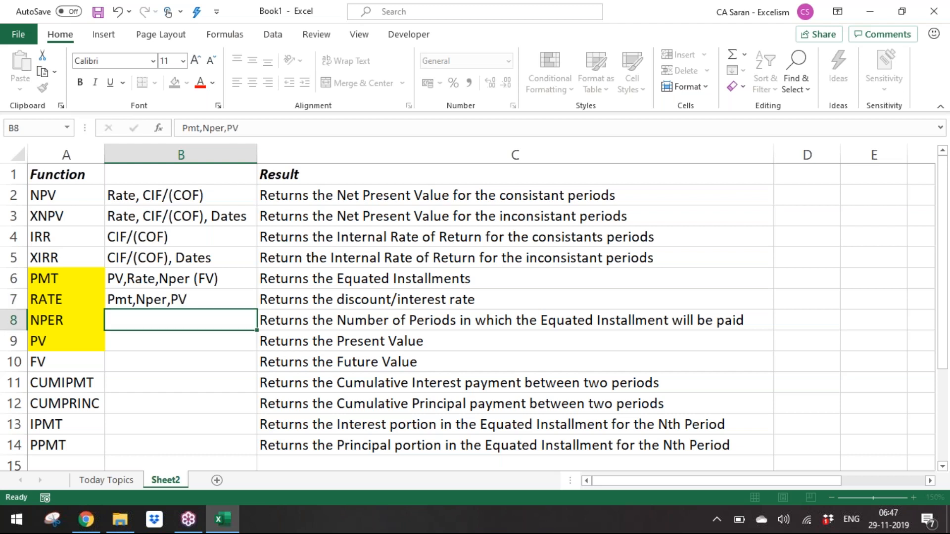
# Copy the RATE arguments into B8 for NPER and replace Nper with Rate, giving "Pmt,Rate,PV"
pyautogui.press('Up')
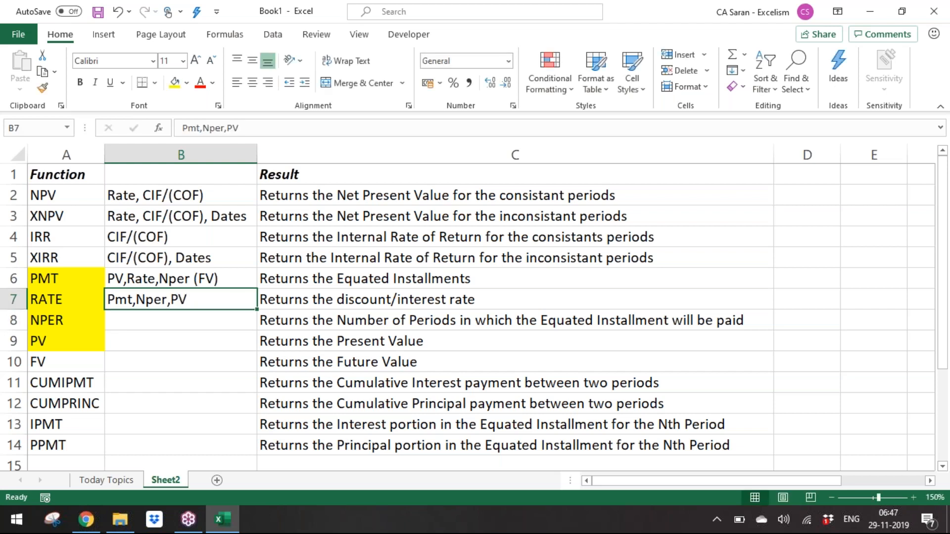
pyautogui.hotkey('ctrl', 'c')
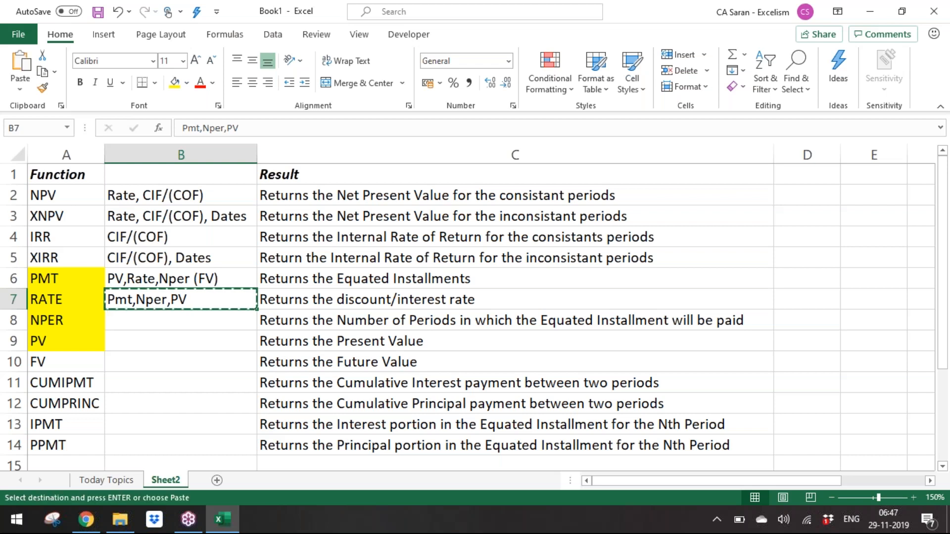
pyautogui.press('Down')
pyautogui.press('Return')
pyautogui.press('F2')
pyautogui.press('Left')
pyautogui.press('Left')
pyautogui.press('Left')
pyautogui.hotkey('ctrl', 'shift', 'Left')
pyautogui.write('Rate')
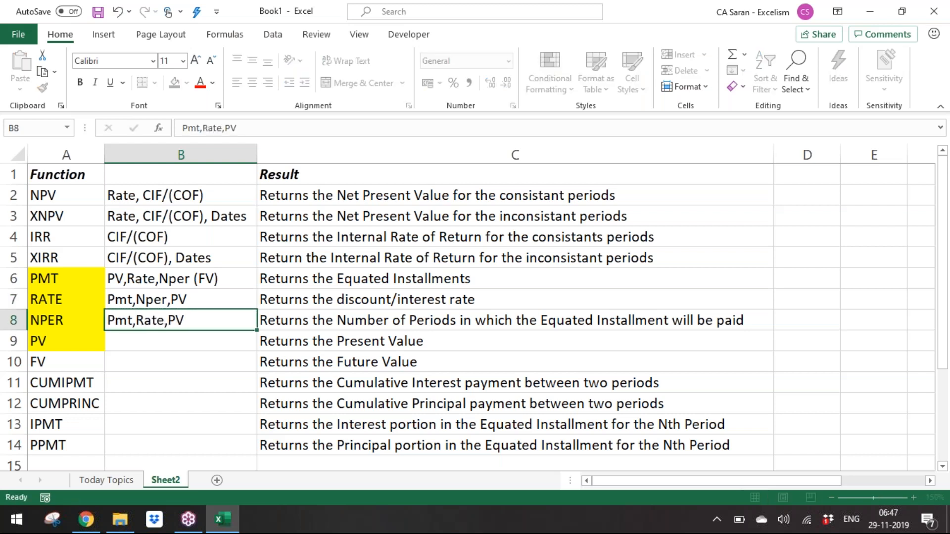
pyautogui.press('Return')
# Copy the NPER arguments from B8 into B9 for the PV function
pyautogui.press('Up')
pyautogui.hotkey('ctrl', 'c')
pyautogui.press('Down')
pyautogui.press('Return')
# Replace the last argument in B9 with "Nper (FV)" so the PV arguments read "Pmt,Rate,Nper (FV)"
pyautogui.press('F2')
pyautogui.hotkey('ctrl', 'Left')
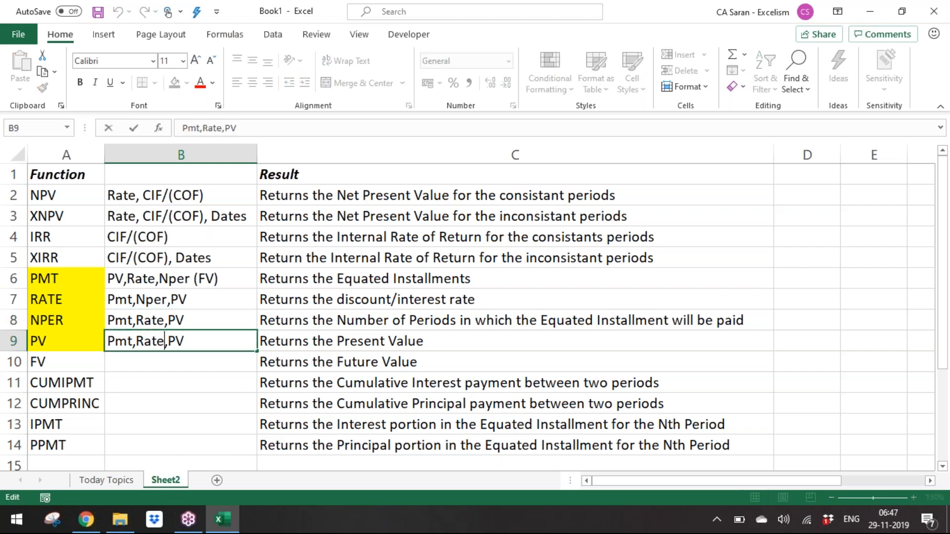
pyautogui.hotkey('ctrl', 'Left')
pyautogui.press('Right')
pyautogui.press('Right')
pyautogui.press('Right')
pyautogui.press('Right')
pyautogui.press('Right')
pyautogui.press('Right')
pyautogui.press('Left')
pyautogui.hotkey('shift', 'End')
pyautogui.write('Nper (FVP)')
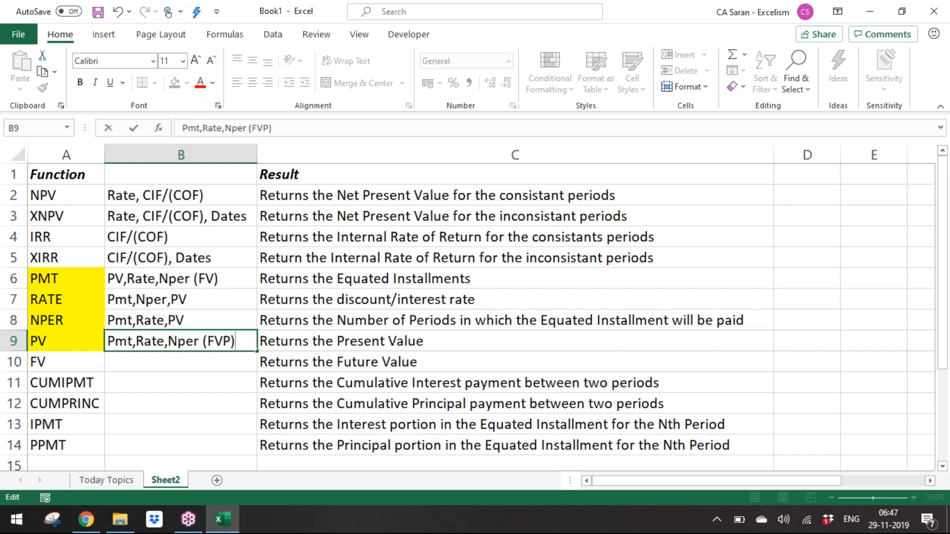
pyautogui.press('BackSpace')
pyautogui.write(')')
pyautogui.press('BackSpace')
pyautogui.press('BackSpace')
pyautogui.write(')')
pyautogui.press('Return')
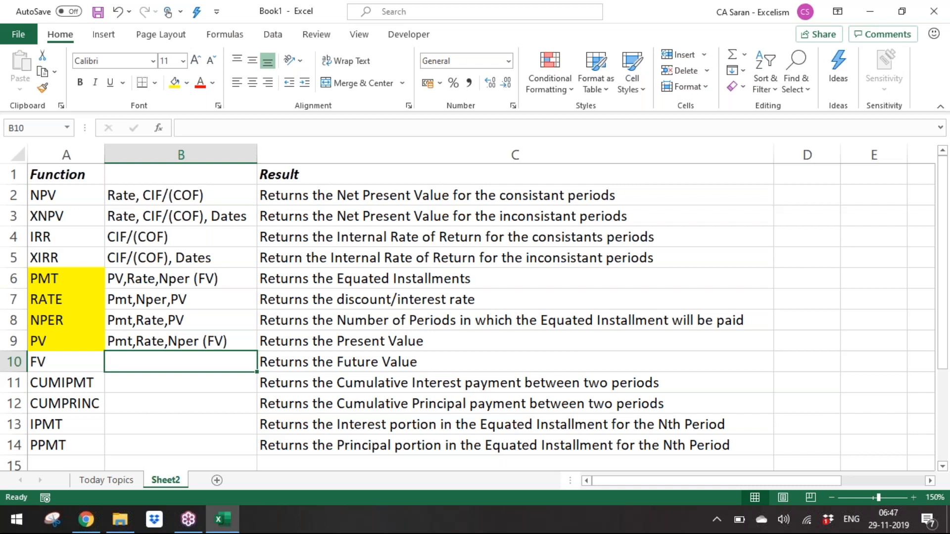
# Examine the arguments listed for PMT, RATE, NPER and PV in B6:B9 to compare them
pyautogui.press('Up')
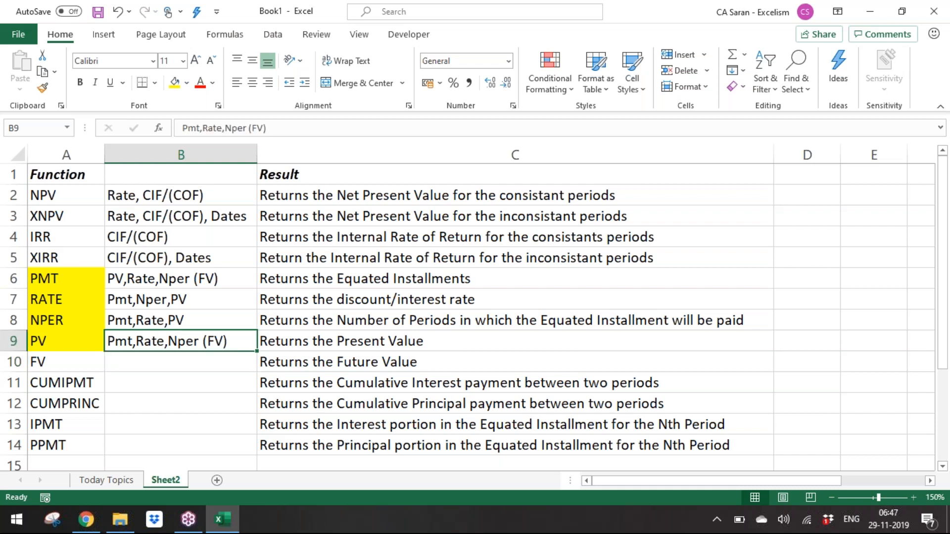
pyautogui.press('Down')
pyautogui.press('Up')
pyautogui.click(144, 300)
pyautogui.click(144, 319)
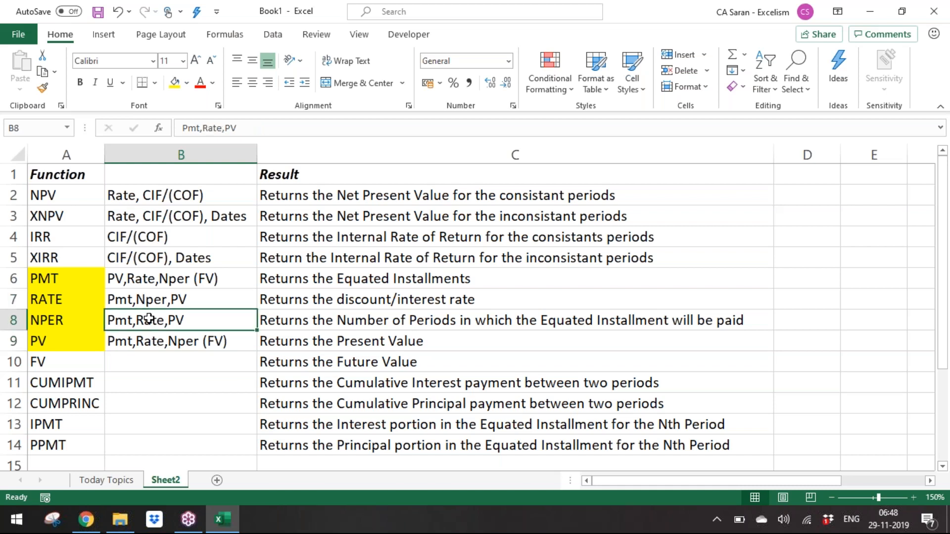
pyautogui.click(147, 274)
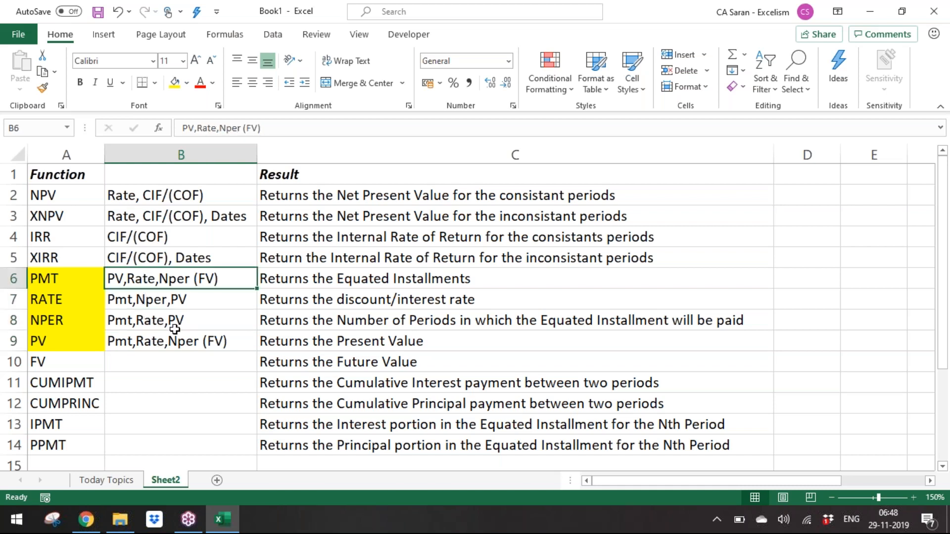
pyautogui.click(184, 345)
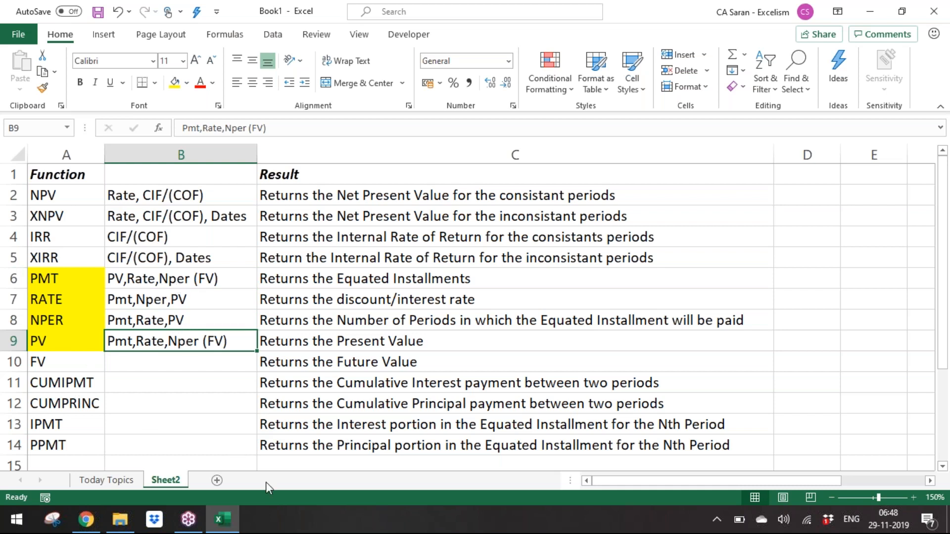
pyautogui.press('Down')
pyautogui.press('Down')
pyautogui.press('Up')
pyautogui.press('Up')
pyautogui.press('Down')
pyautogui.press('Up')
pyautogui.press('Down')
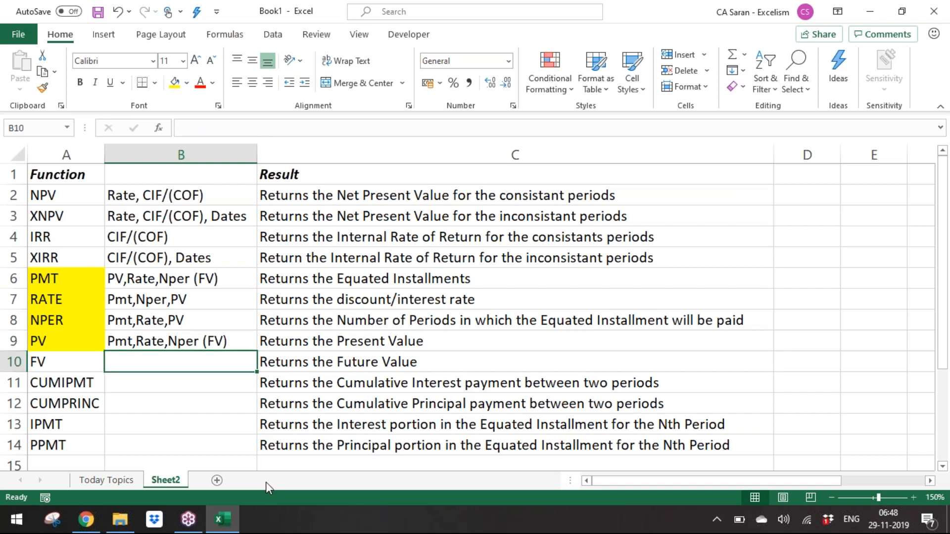
# Enter "PV,Rate,Nper" as the FV arguments in cell B10
pyautogui.write('PV,Rate,NPEr')
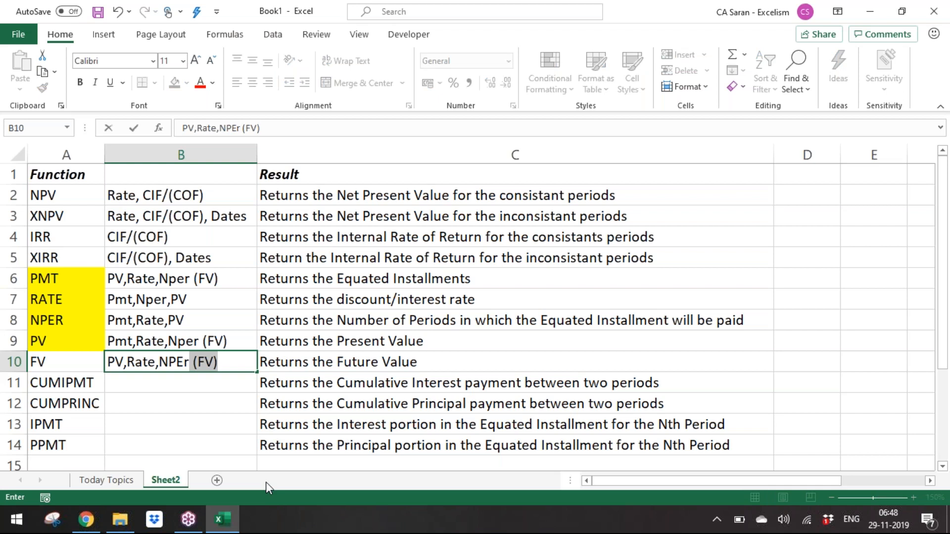
pyautogui.press('BackSpace')
pyautogui.press('BackSpace')
pyautogui.press('BackSpace')
pyautogui.write('er')
pyautogui.press('BackSpace')
pyautogui.press('Return')
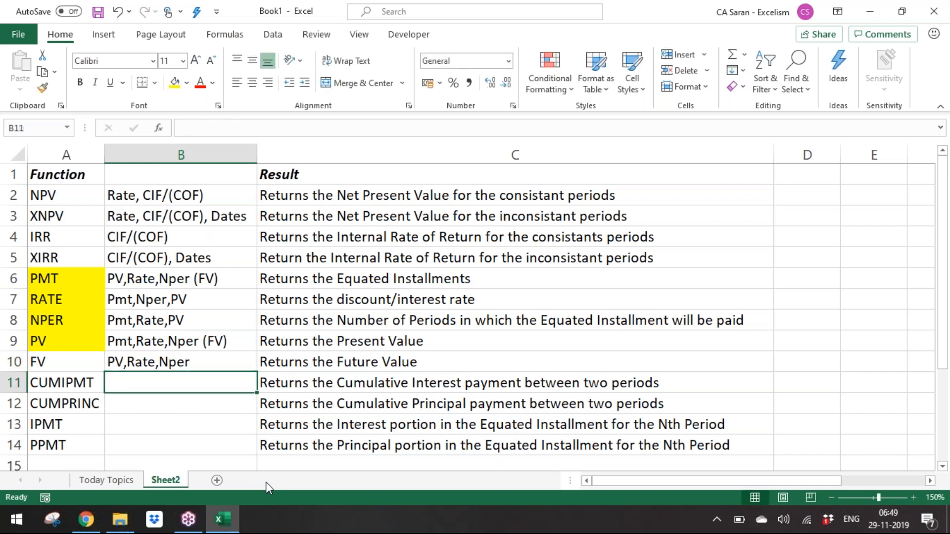
# Copy the PMT arguments from B6 into B11 for the CUMIPMT function
pyautogui.press('Left')
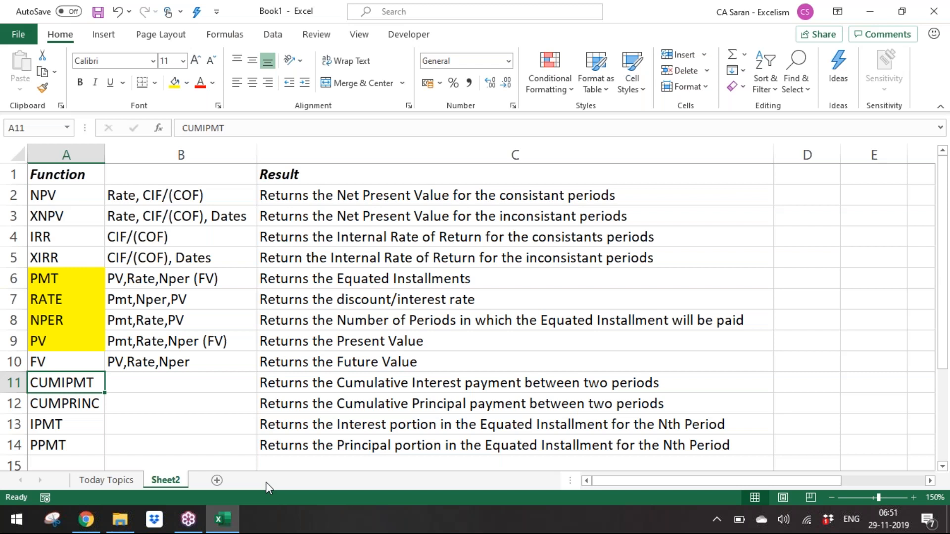
pyautogui.press('Right')
pyautogui.press('Up')
pyautogui.press('Up')
pyautogui.press('Up')
pyautogui.press('Up')
pyautogui.press('Up')
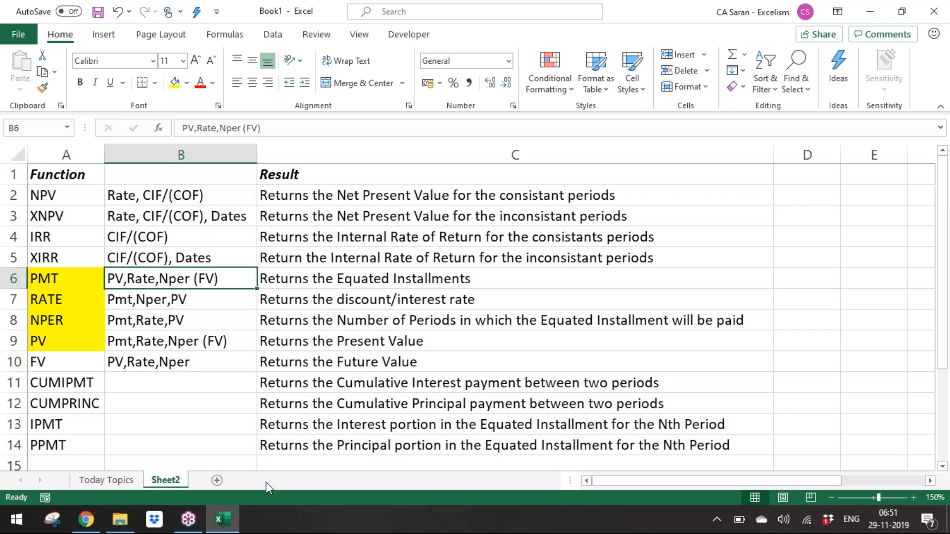
pyautogui.hotkey('ctrl', 'c')
pyautogui.press('Down')
pyautogui.press('Down')
pyautogui.press('Down')
pyautogui.press('Down')
pyautogui.press('Down')
pyautogui.press('Return')
# Append ", Start Period, End Period" to the CUMIPMT arguments in B11
pyautogui.press('F2')
pyautogui.write('Start Period, ')
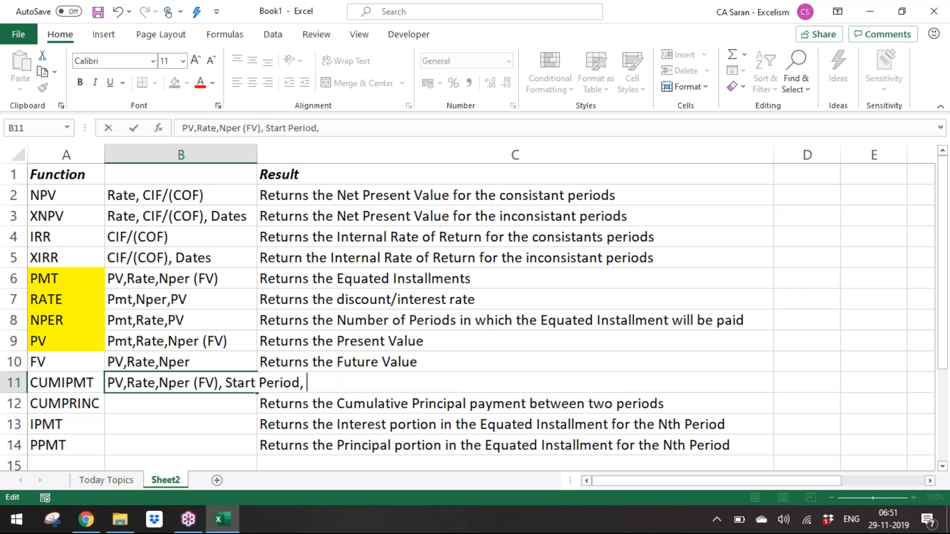
pyautogui.write('End Period')
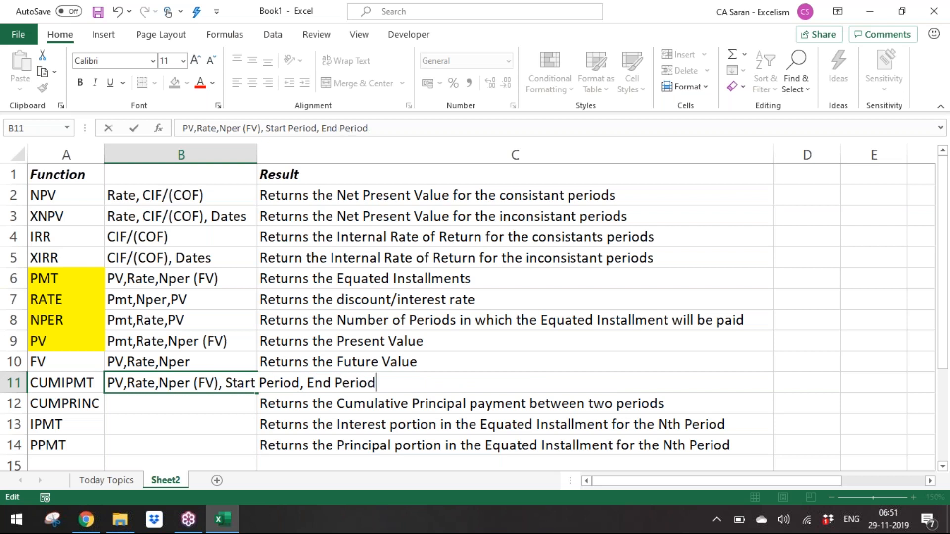
pyautogui.press('Return')
# AutoFit column B to the width of the CUMIPMT arguments in B11
pyautogui.press('Up')
pyautogui.hotkey('alt', 'o')
pyautogui.press('c')
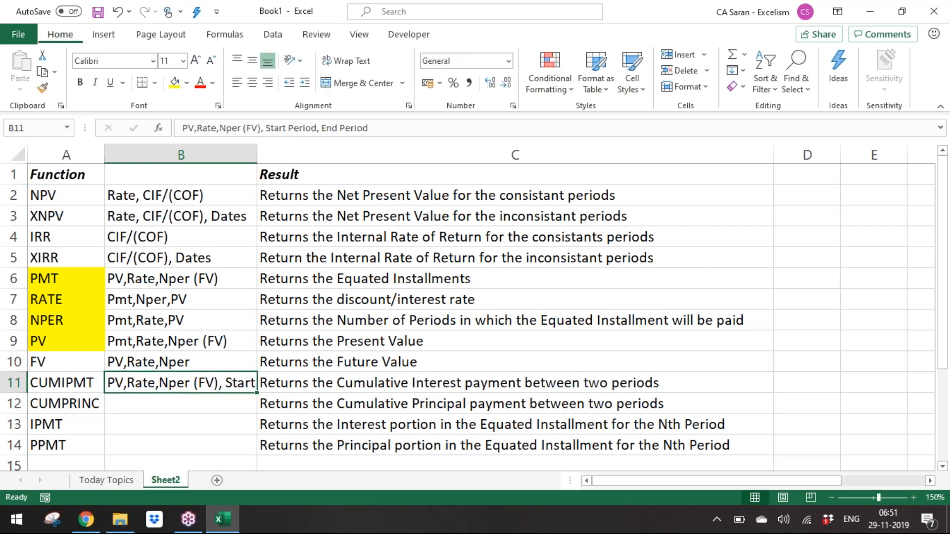
pyautogui.press('a')
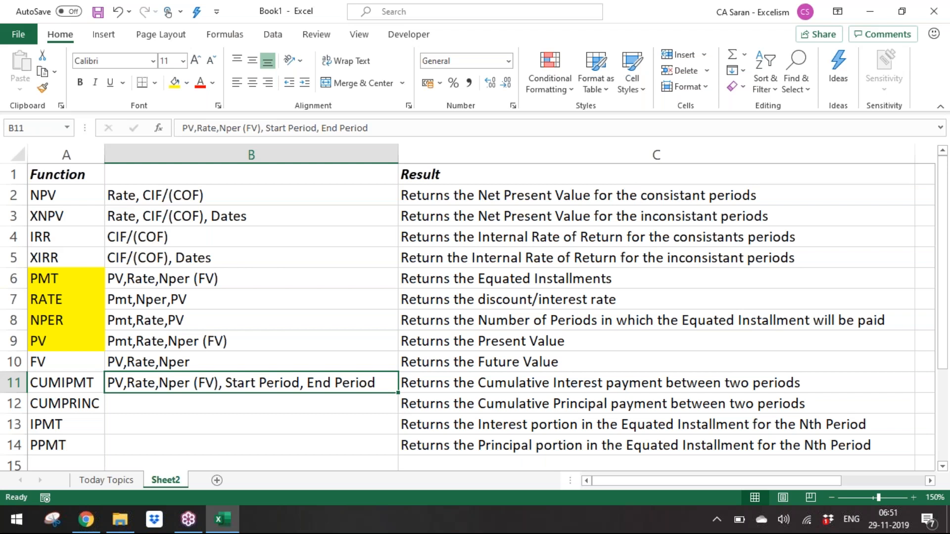
# Copy the CUMIPMT arguments from B11 into B12 for the CUMPRINC function
pyautogui.click(251, 403)
pyautogui.press('Up')
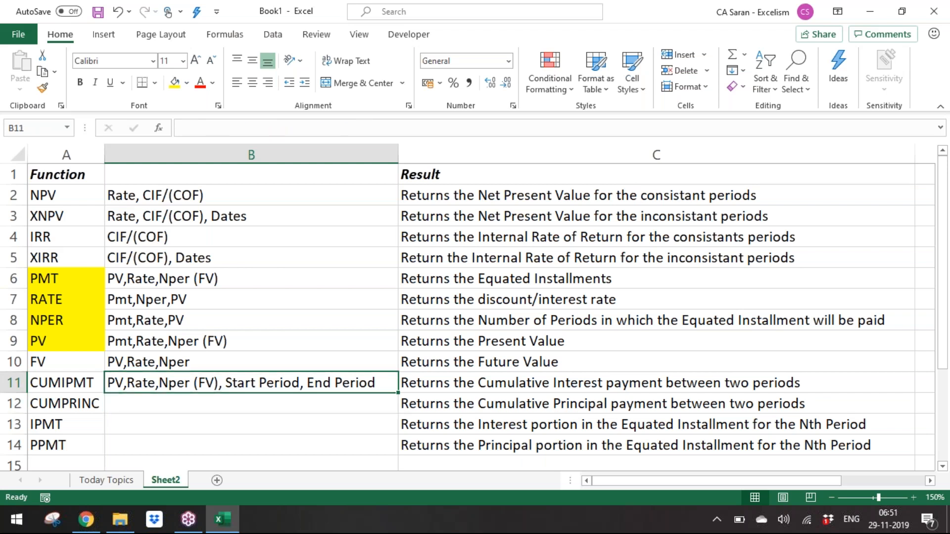
pyautogui.hotkey('ctrl', 'c')
pyautogui.press('Down')
pyautogui.press('Return')
pyautogui.press('F2')
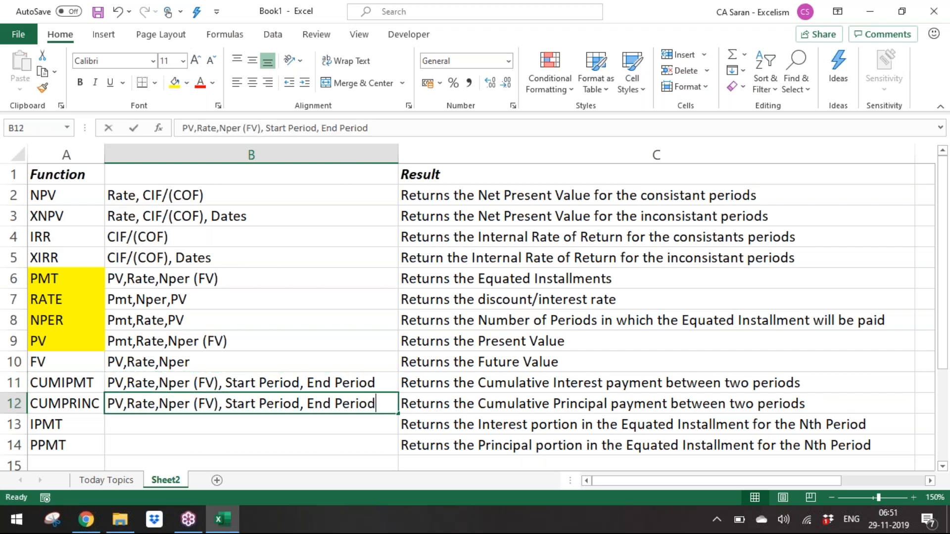
pyautogui.hotkey('ctrl', 'Left')
pyautogui.hotkey('ctrl', 'Left')
pyautogui.hotkey('ctrl', 'Left')
pyautogui.press('Escape')
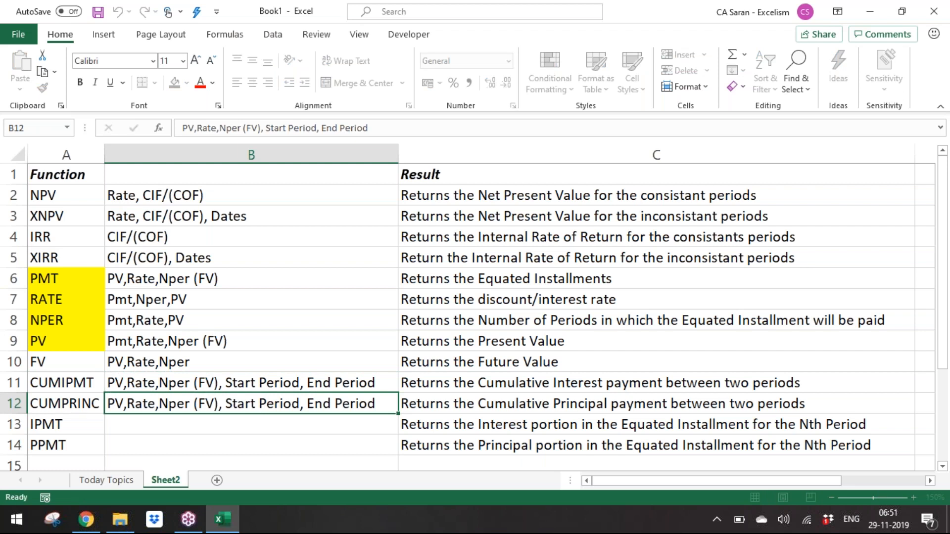
pyautogui.press('Down')
pyautogui.press('Up')
pyautogui.press('Up')
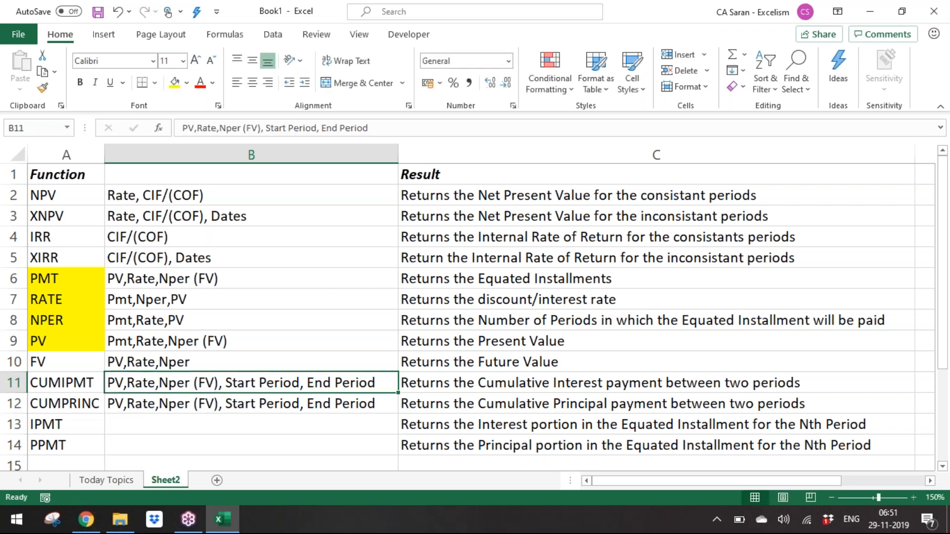
pyautogui.press('Down')
pyautogui.press('Down')
pyautogui.press('Up')
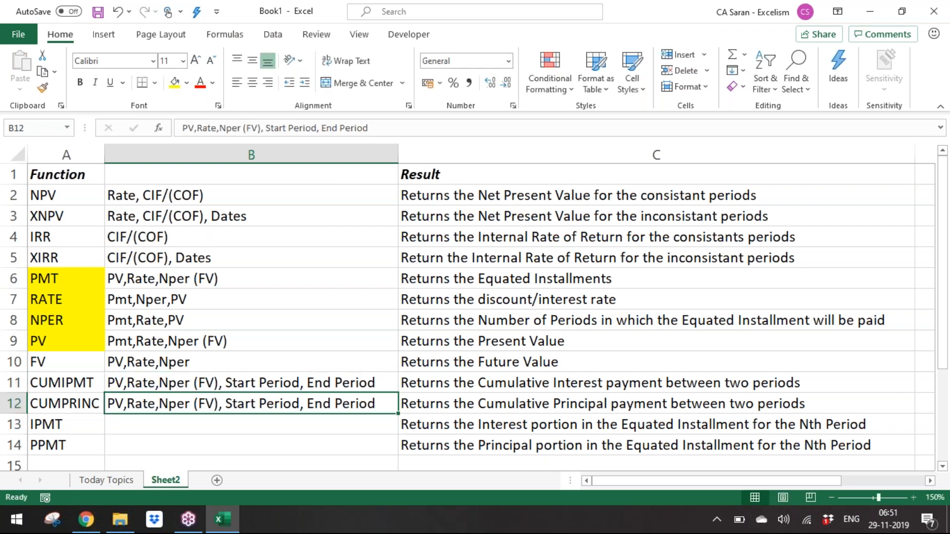
pyautogui.press('Down')
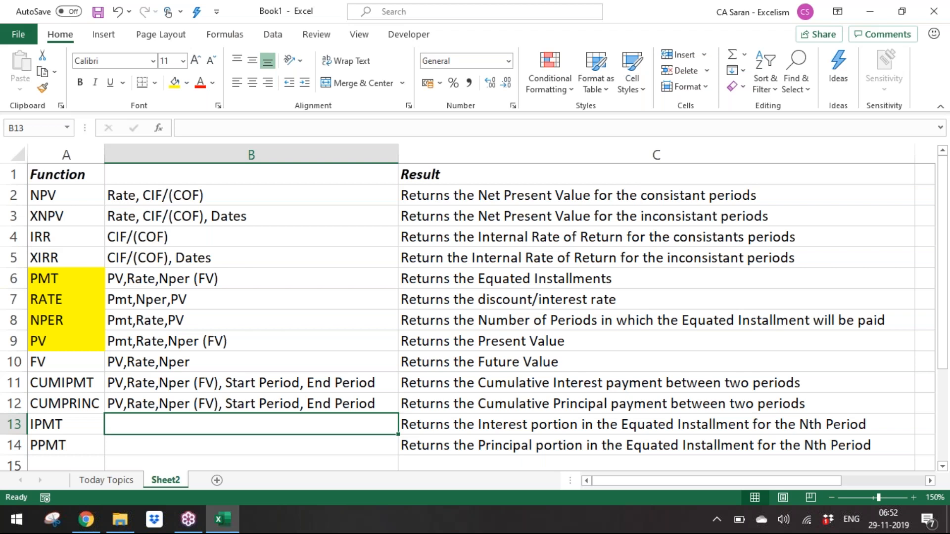
# Copy the CUMIPMT arguments from B11 into B13 for the IPMT function
pyautogui.press('Up')
pyautogui.press('Up')
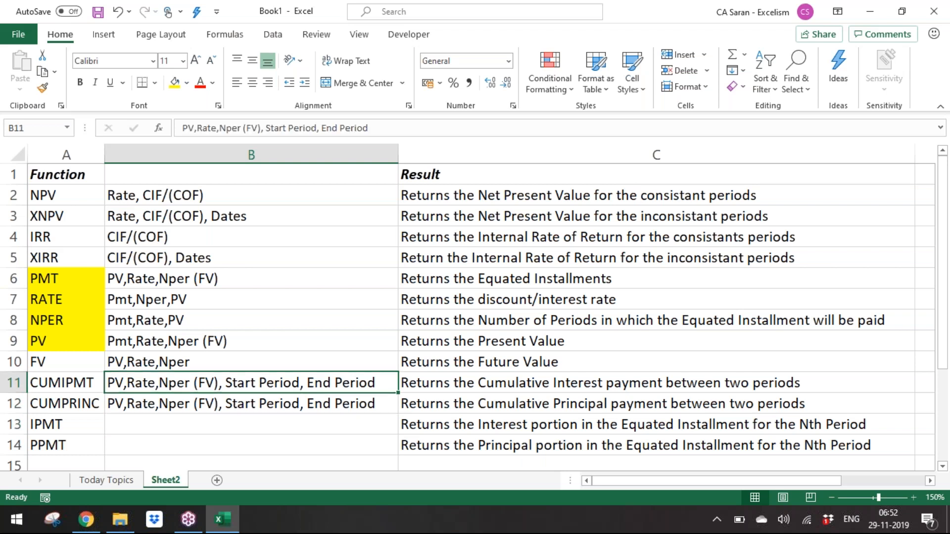
pyautogui.hotkey('ctrl', 'c')
pyautogui.press('Down')
pyautogui.press('Down')
pyautogui.press('Return')
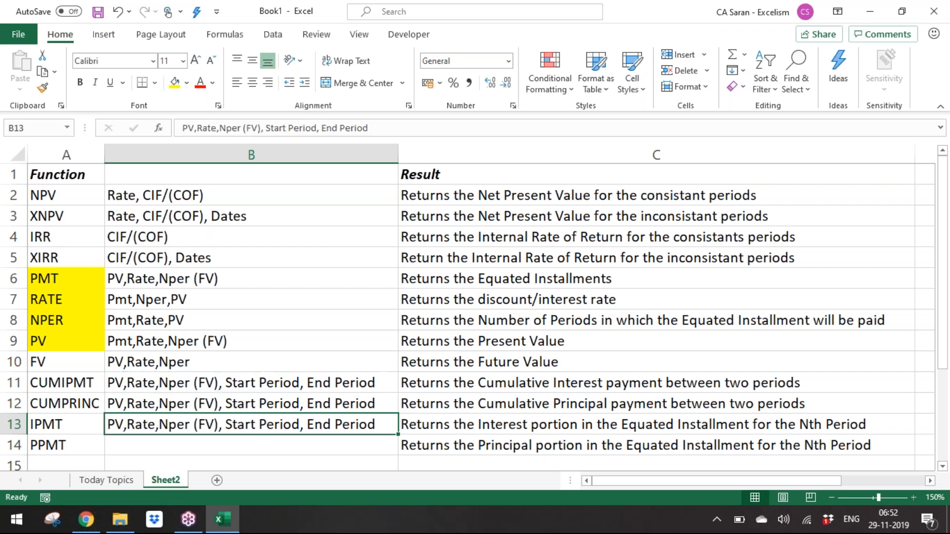
# Replace "Start Period, End Period" in B13 with "Per" so the IPMT arguments read "PV,Rate,Nper (FV), Per"
pyautogui.press('F2')
pyautogui.hotkey('ctrl', 'shift', 'Left')
pyautogui.hotkey('ctrl', 'shift', 'Left')
pyautogui.hotkey('ctrl', 'shift', 'Left')
pyautogui.hotkey('ctrl', 'shift', 'Left')
pyautogui.hotkey('ctrl', 'shift', 'Left')
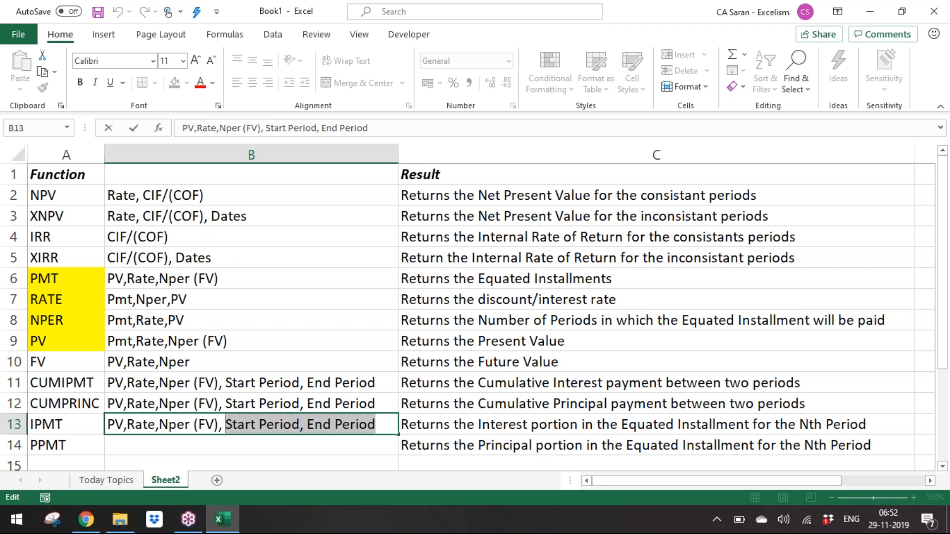
pyautogui.write('Per')
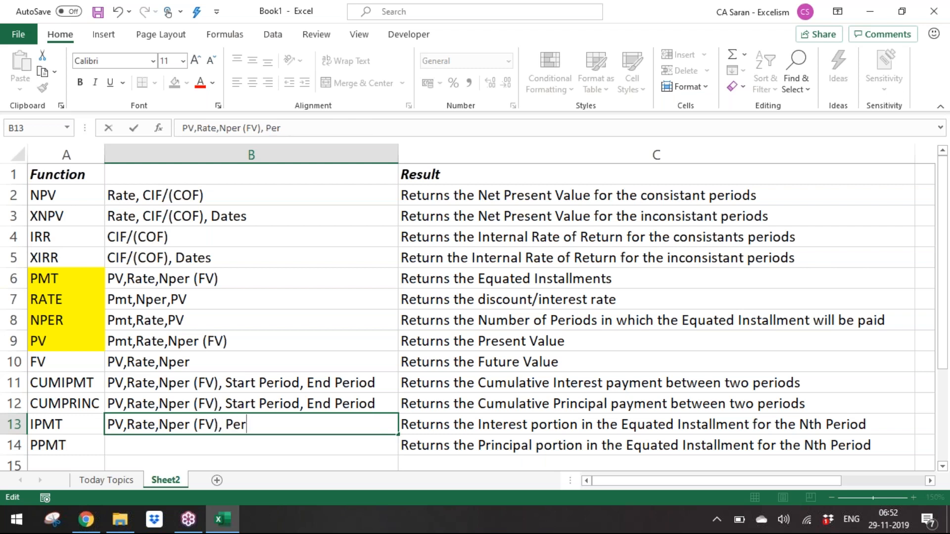
pyautogui.hotkey('ctrl', 'Return')
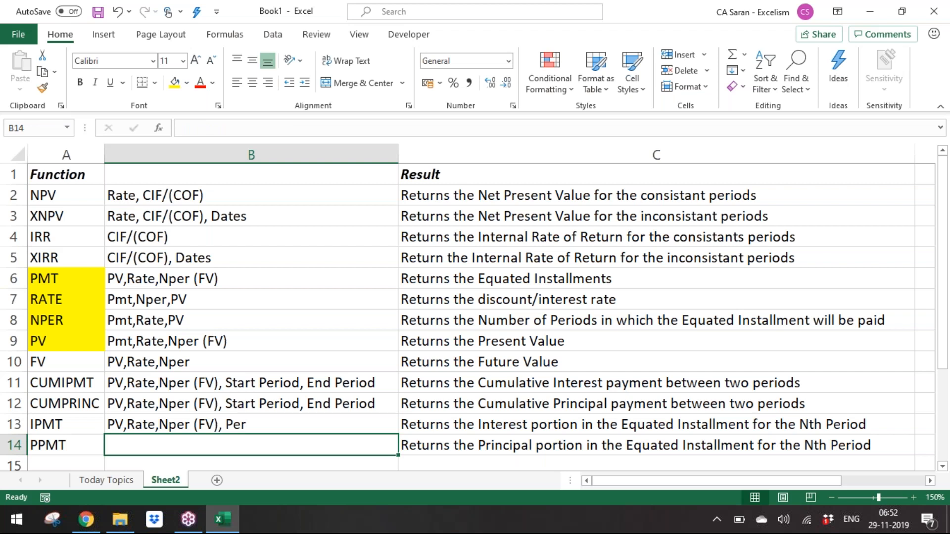
# Copy the IPMT arguments from B13 into B14 for PPMT and return to the first arguments entry, B2
pyautogui.press('Up')
pyautogui.hotkey('ctrl', 'c')
pyautogui.press('Down')
pyautogui.press('Return')
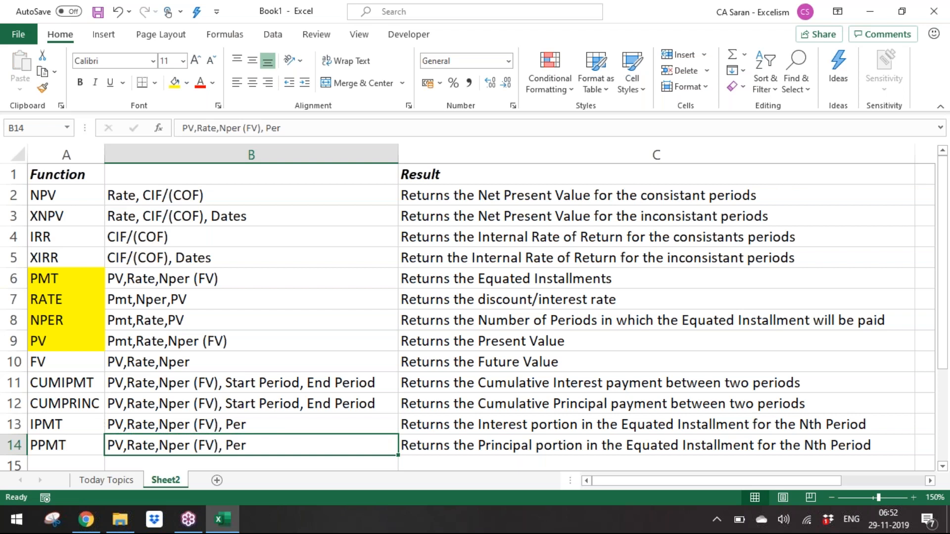
pyautogui.hotkey('ctrl', 'Up')
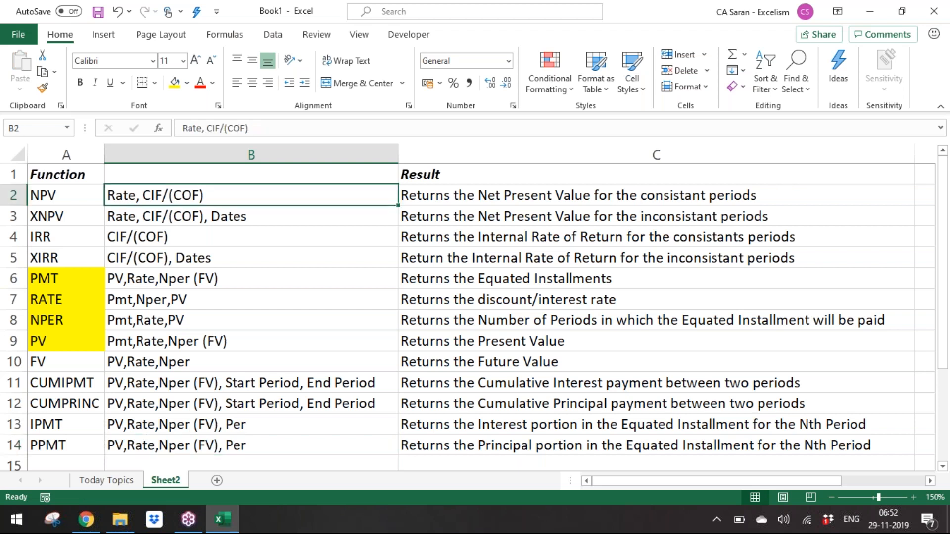
# Enter the column heading "Parmeters" in B1 above the function arguments
pyautogui.press('Up')
pyautogui.write('Parmert')
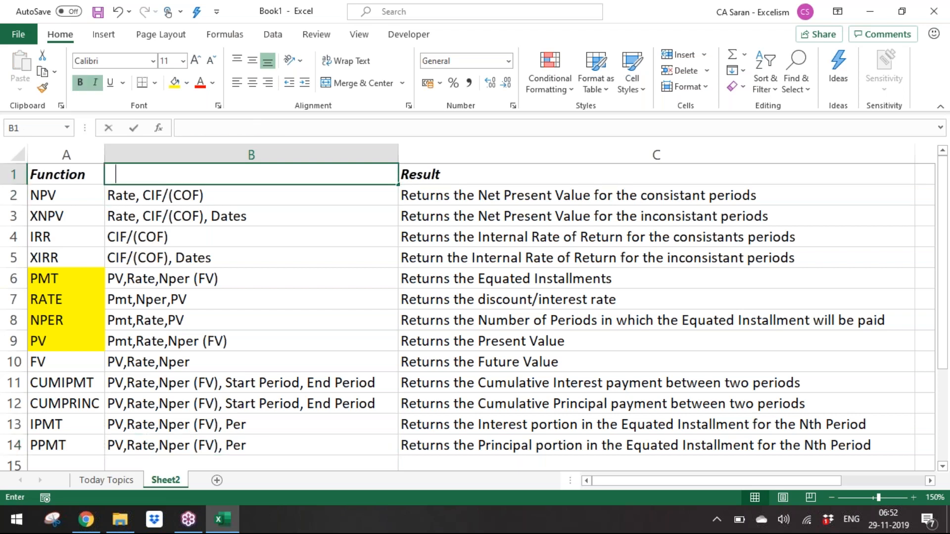
pyautogui.press('BackSpace')
pyautogui.press('BackSpace')
pyautogui.write('ters')
pyautogui.hotkey('ctrl', 'Return')
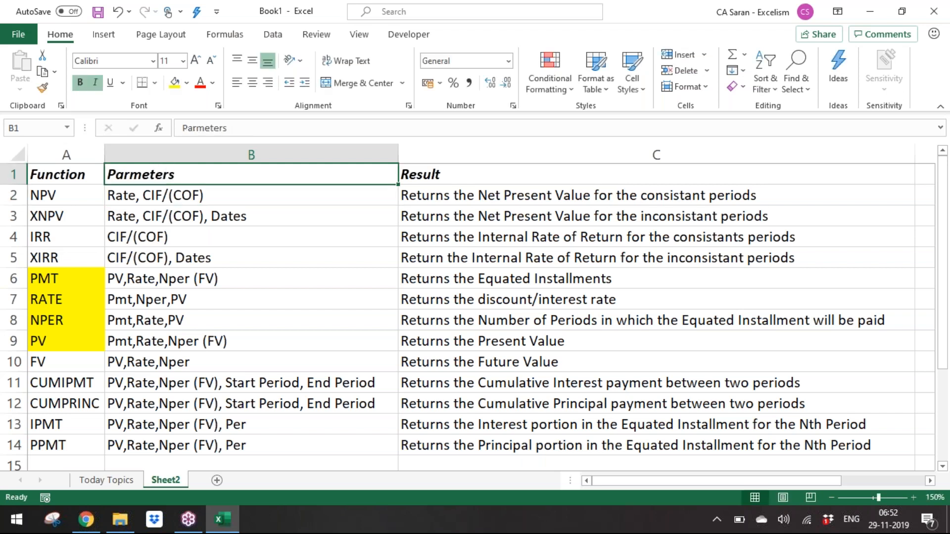
# Select the whole function table and rename Sheet2 as "Functions List"
pyautogui.press('Left')
pyautogui.hotkey('ctrl', 'a')
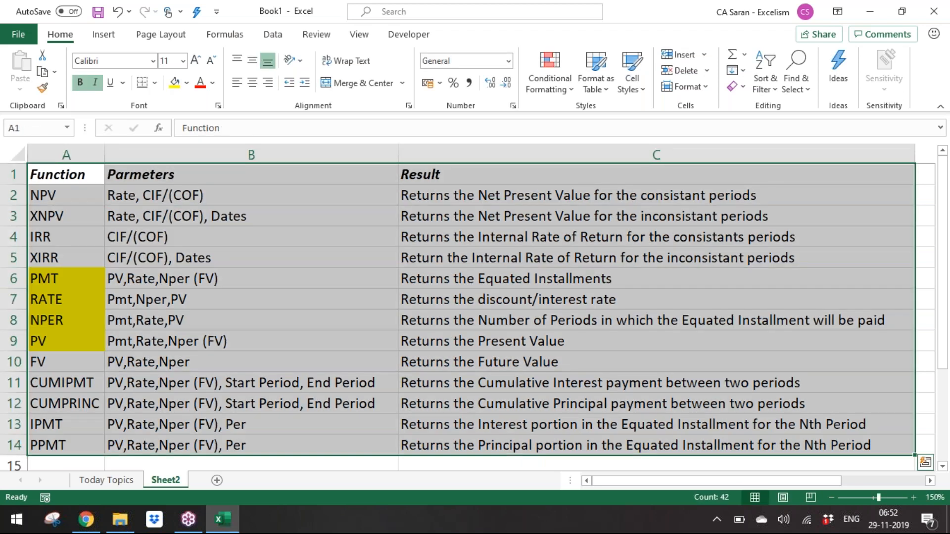
pyautogui.doubleClick(178, 480)
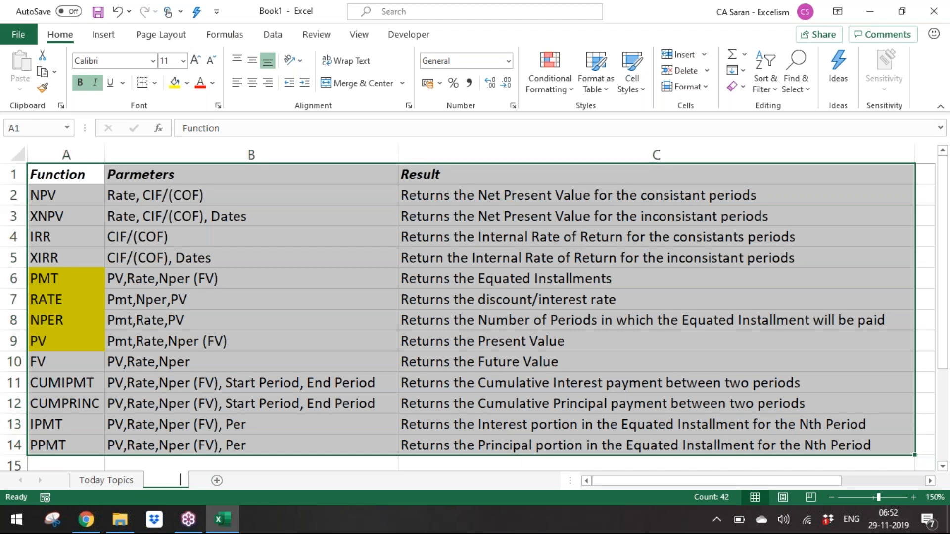
pyautogui.write('Function sL')
pyautogui.press('BackSpace')
pyautogui.press('BackSpace')
pyautogui.press('BackSpace')
pyautogui.write('s List')
pyautogui.press('Return')
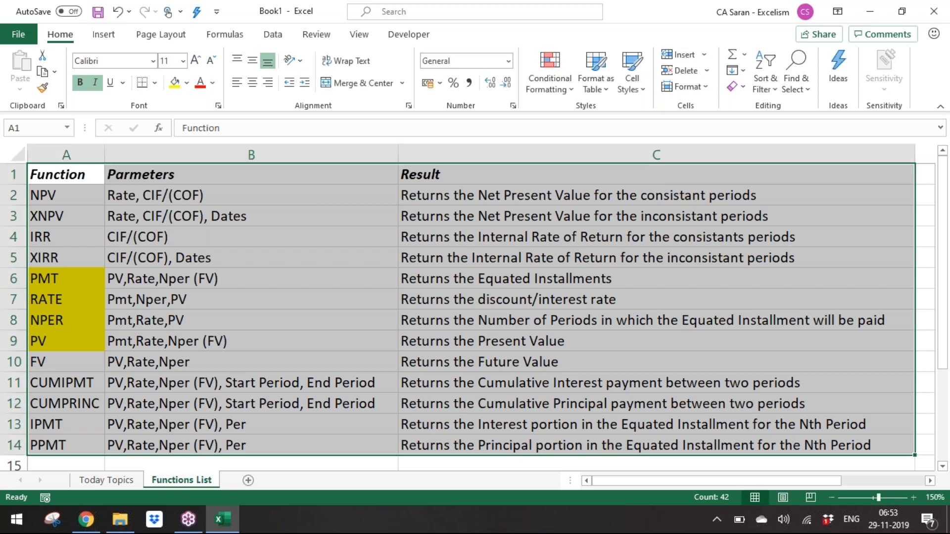
# Add a new worksheet after the Functions List sheet
pyautogui.click(248, 481)
pyautogui.click(913, 498)
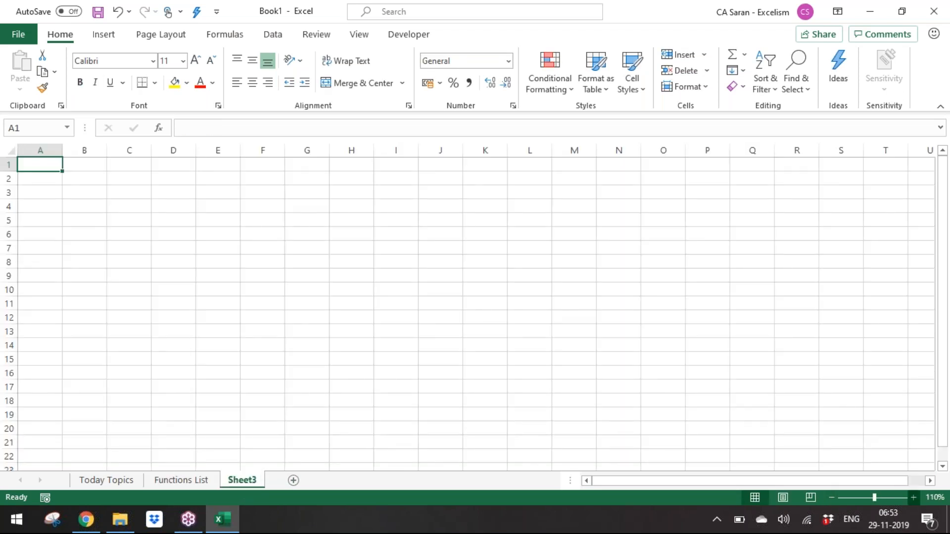
pyautogui.click(914, 498)
pyautogui.click(913, 498)
pyautogui.click(913, 499)
pyautogui.click(914, 499)
pyautogui.click(914, 498)
pyautogui.click(913, 498)
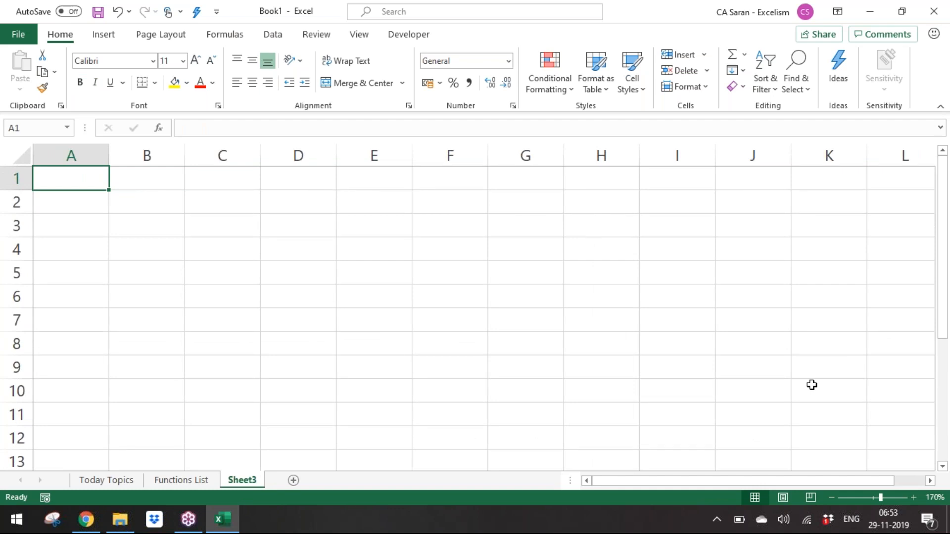
# Enter the heading "Particulars" in A1 of the new sheet and autofit column A to it
pyautogui.write('Part')
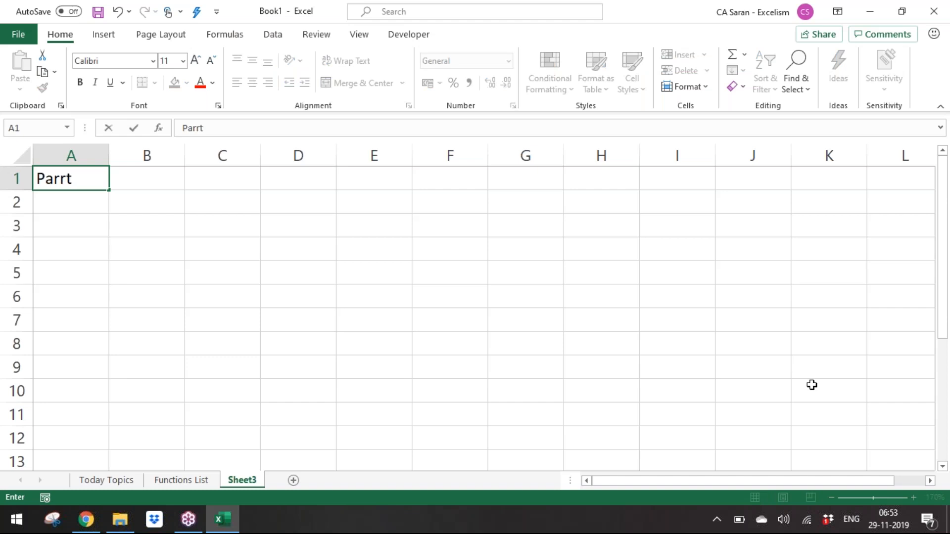
pyautogui.write('ooc')
pyautogui.press('BackSpace')
pyautogui.press('BackSpace')
pyautogui.press('BackSpace')
pyautogui.write('iculars')
pyautogui.press('Return')
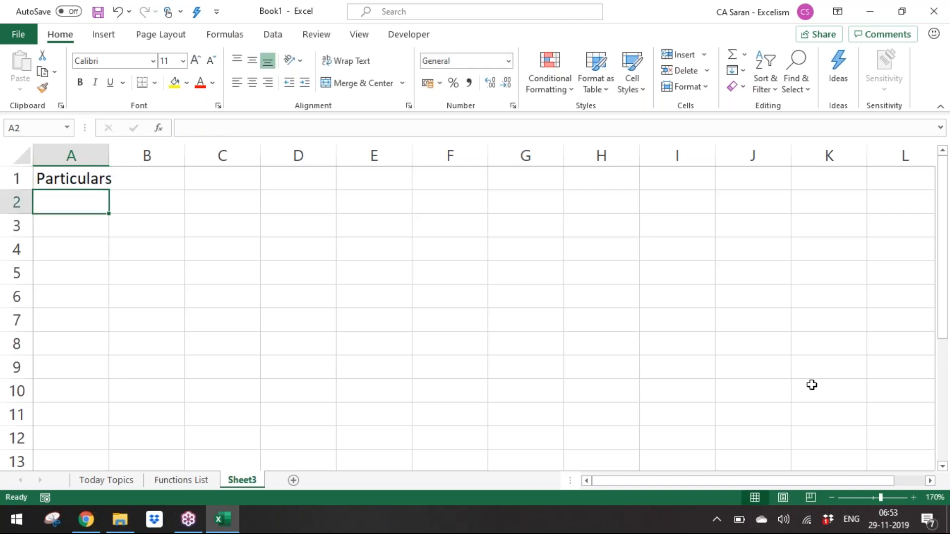
pyautogui.press('Up')
pyautogui.hotkey('alt', 'o')
pyautogui.press('c')
pyautogui.press('a')
pyautogui.press('Down')
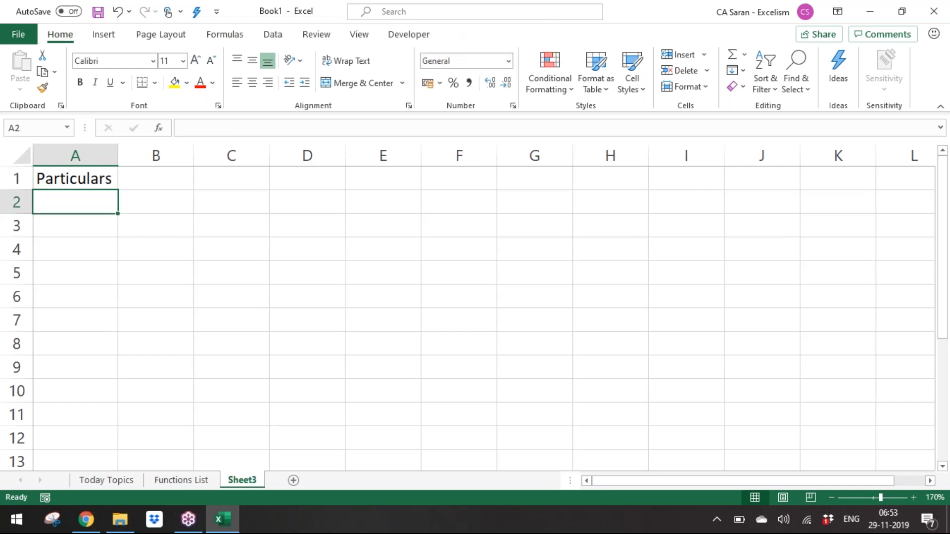
# Enter the label "Loan (PV)" in A2
pyautogui.write('Loan ')
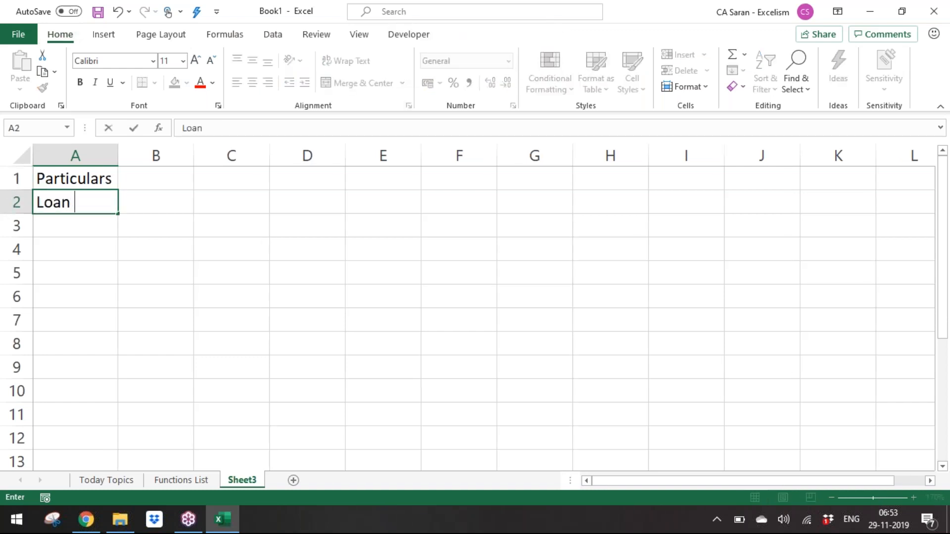
pyautogui.write('(PV)')
pyautogui.press('Return')
# Enter the label "Rate of Int (Rate)" in A3 below the loan label
pyautogui.write('Inters')
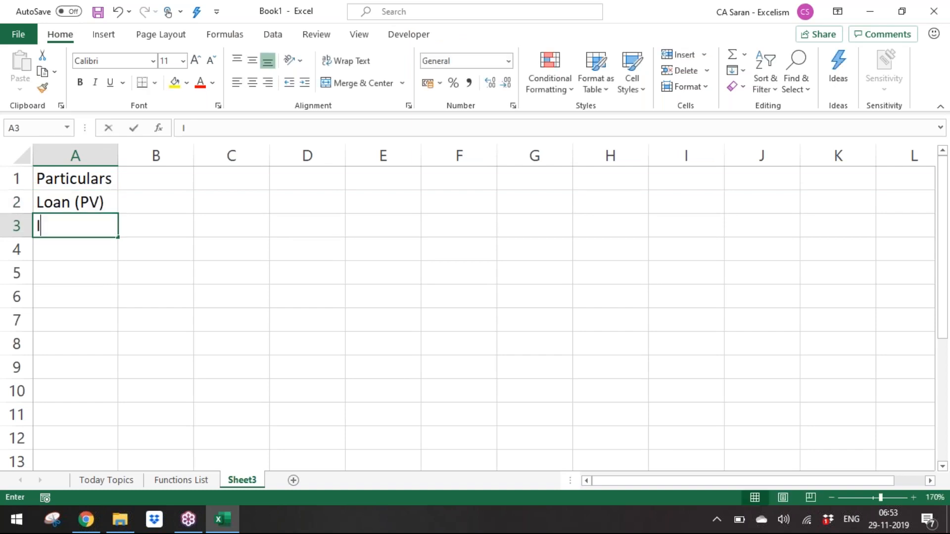
pyautogui.press('BackSpace')
pyautogui.write('est')
pyautogui.press('BackSpace')
pyautogui.press('BackSpace')
pyautogui.press('BackSpace')
pyautogui.press('BackSpace')
pyautogui.press('BackSpace')
pyautogui.press('BackSpace')
pyautogui.press('BackSpace')
pyautogui.press('BackSpace')
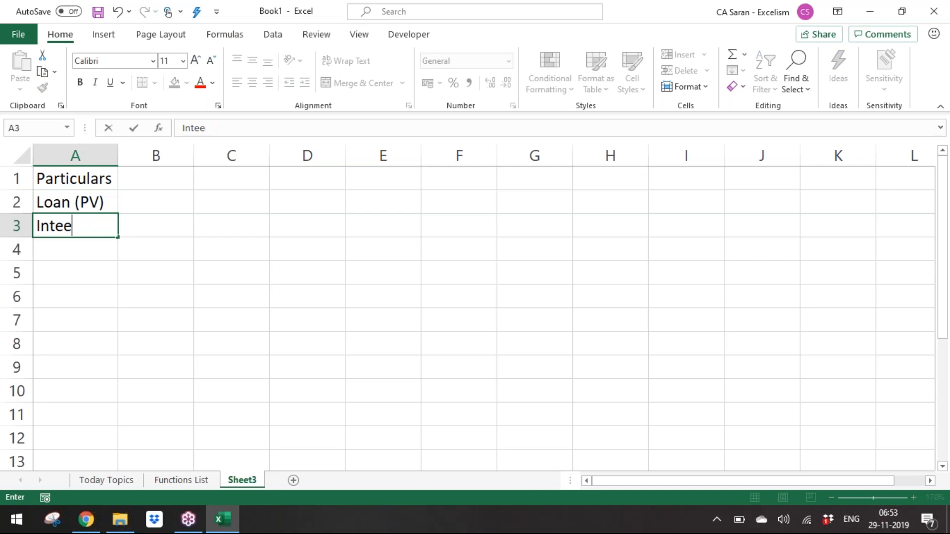
pyautogui.write('Rate of Int (Rate)')
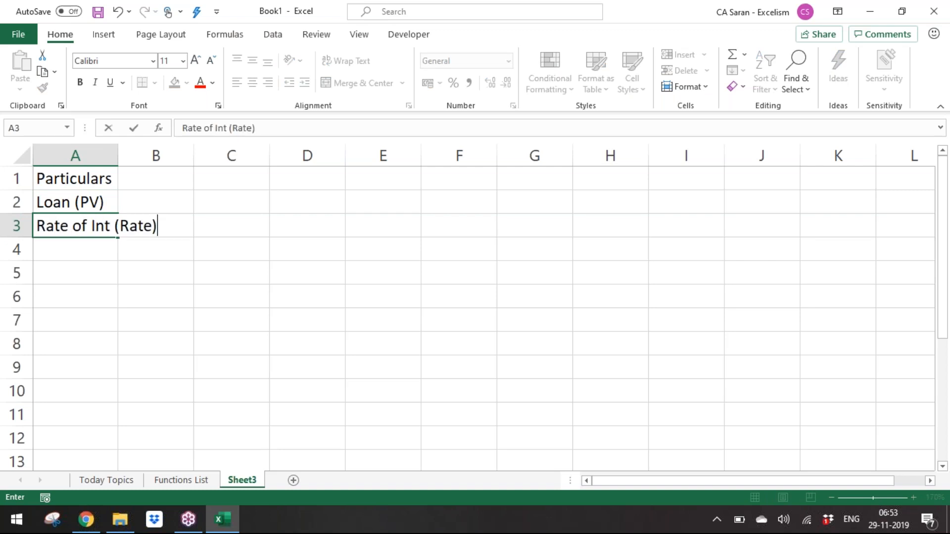
pyautogui.hotkey('ctrl', 'Return')
pyautogui.hotkey('alt', 'o')
pyautogui.press('Escape')
pyautogui.hotkey('ctrl', 'a')
pyautogui.press('Escape')
# Change the loan label in A2 to "PV (Loan)"
pyautogui.press('Up')
pyautogui.press('Down')
pyautogui.press('Up')
pyautogui.press('F2')
pyautogui.hotkey('shift', 'Home')
pyautogui.write('PV')
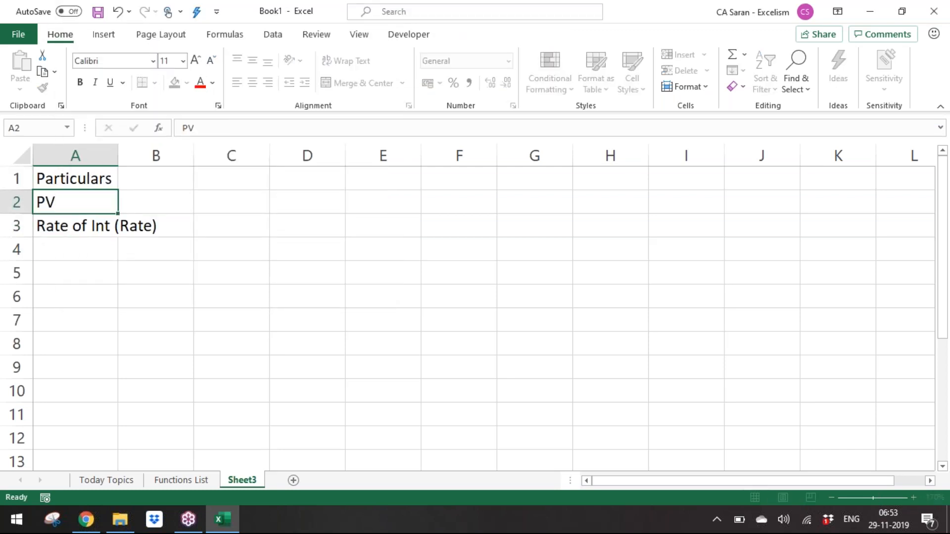
pyautogui.press('Return')
pyautogui.press('Up')
pyautogui.press('F2')
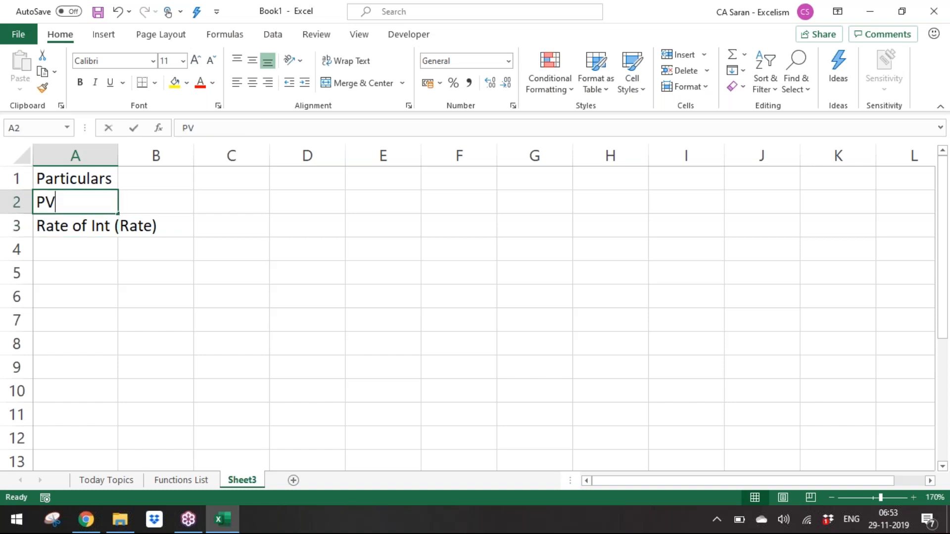
pyautogui.write('(lian')
pyautogui.press('BackSpace')
pyautogui.press('BackSpace')
pyautogui.press('BackSpace')
pyautogui.press('BackSpace')
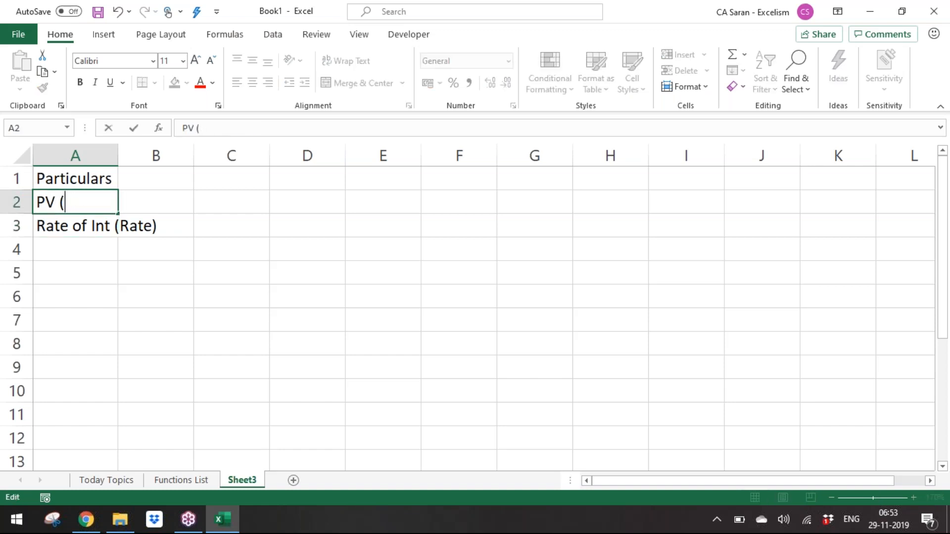
pyautogui.write('Loan)')
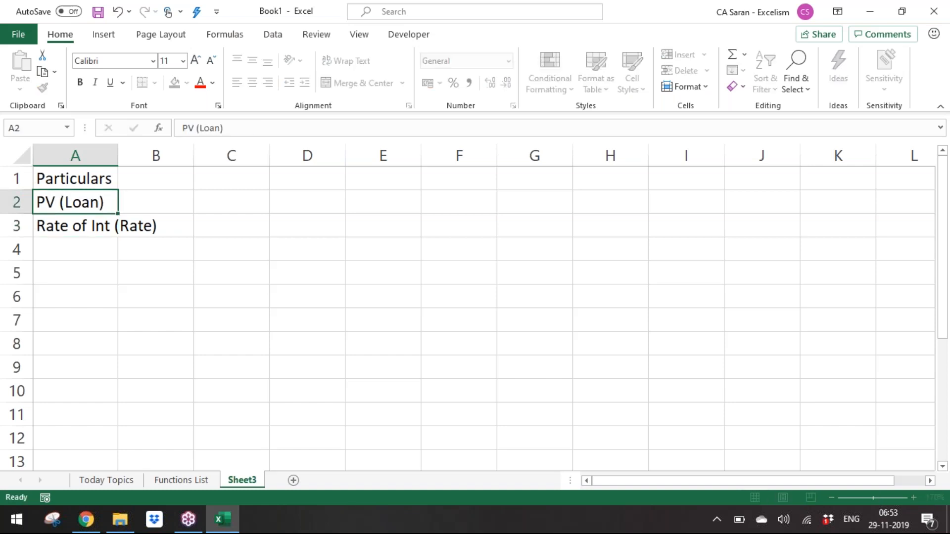
pyautogui.press('Return')
# Replace the A3 label with "Rate" and enter "Nper (No. of Per.)" in A4
pyautogui.write('Rate')
pyautogui.press('Return')
pyautogui.write('N')
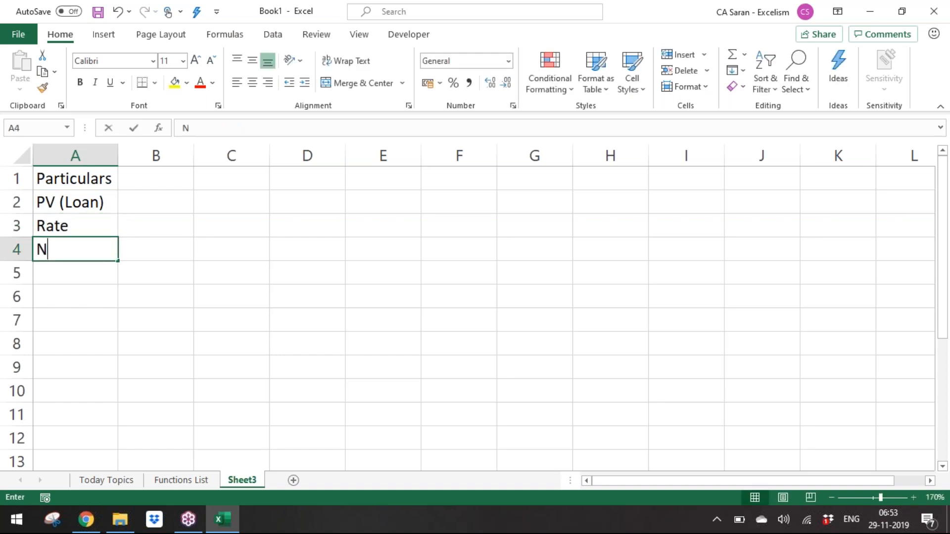
pyautogui.write('per (No. f')
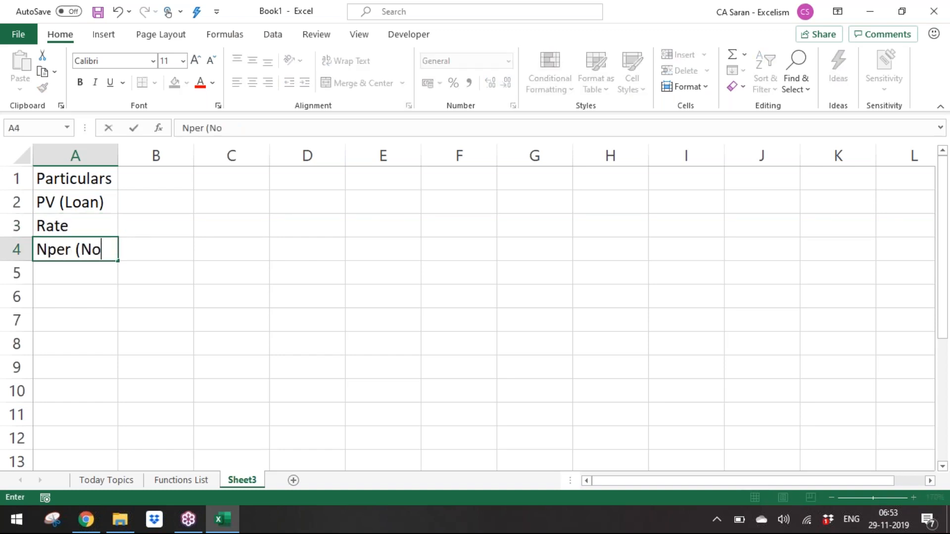
pyautogui.press('BackSpace')
pyautogui.write('pf')
pyautogui.press('BackSpace')
pyautogui.press('BackSpace')
pyautogui.write('of Per')
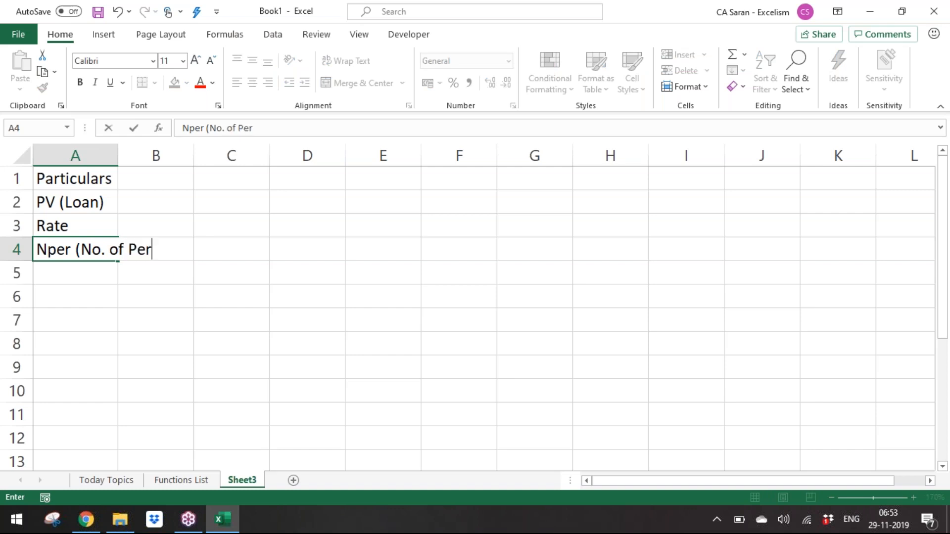
pyautogui.write('.)')
pyautogui.hotkey('ctrl', 'Return')
# Autofit column A to the Nper label and enter "Eq.Insta." in A5
pyautogui.hotkey('alt', 'o')
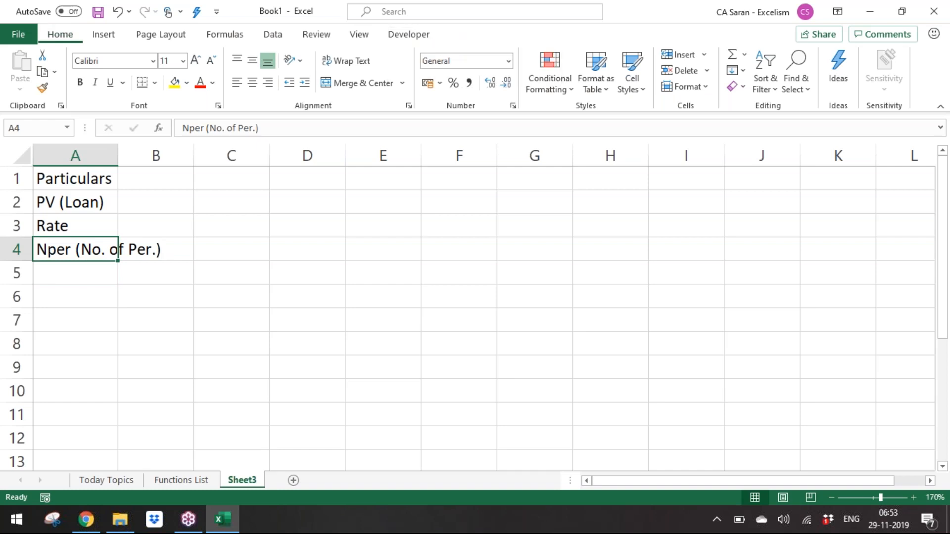
pyautogui.press('c')
pyautogui.press('a')
pyautogui.press('Down')
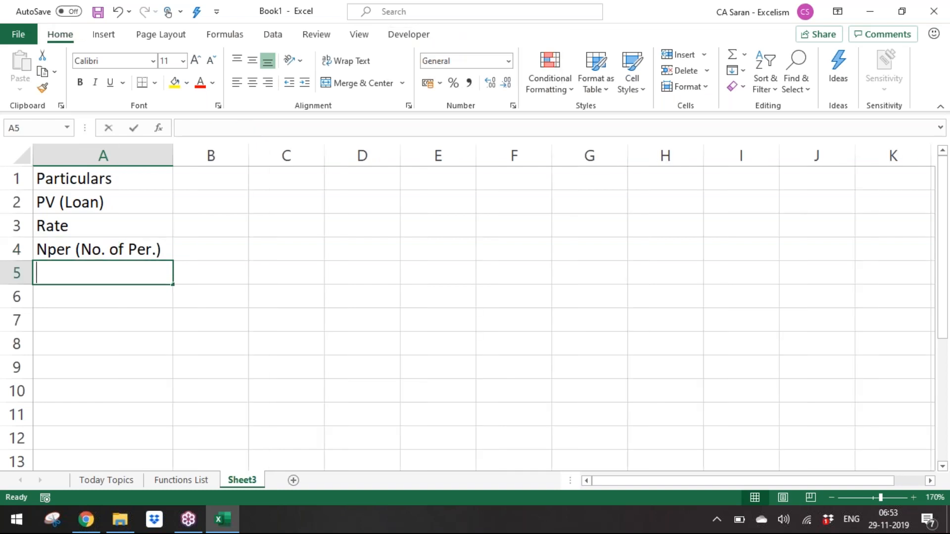
pyautogui.write('Eq.Insta.')
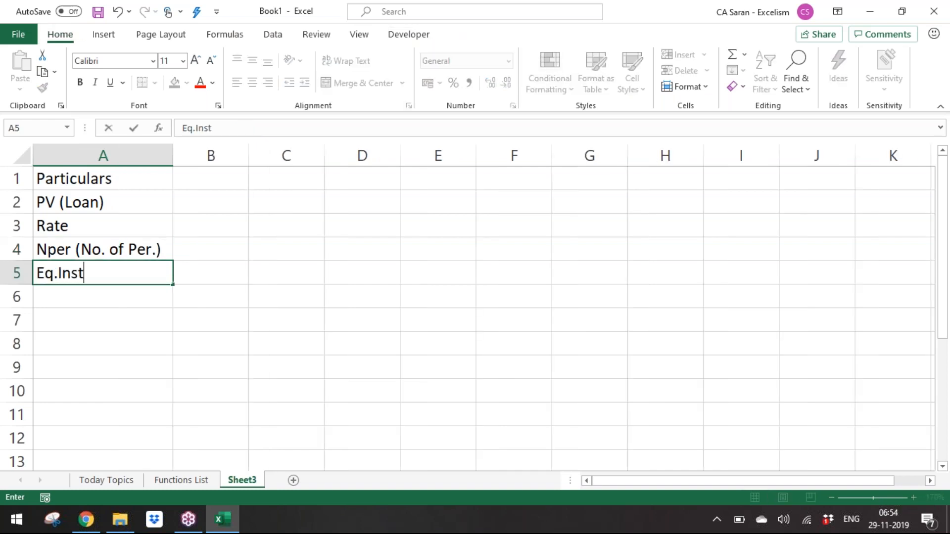
pyautogui.press('Return')
# Format the "Particulars" heading in A1 as bold italic
pyautogui.hotkey('ctrl', 'Up')
pyautogui.hotkey('ctrl', 'Up')
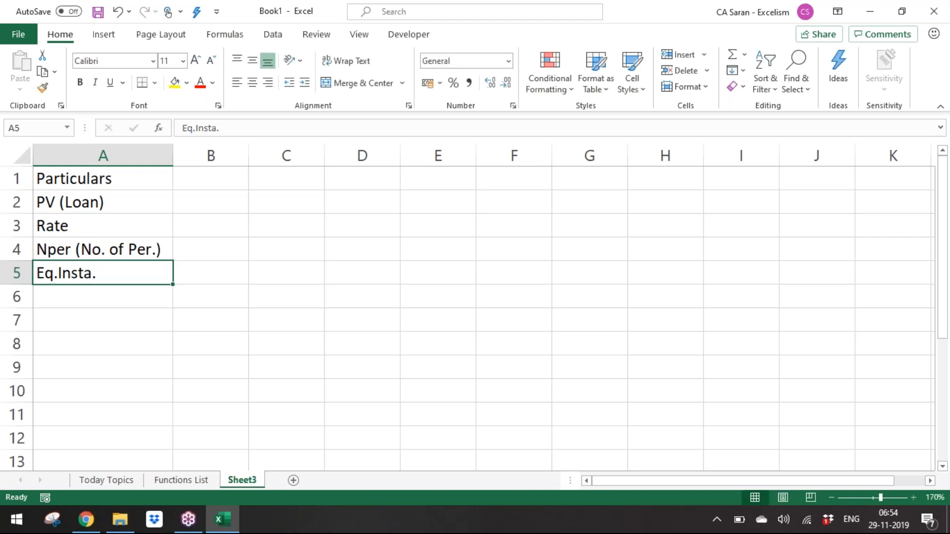
pyautogui.hotkey('shift', 'space')
pyautogui.press('Left')
pyautogui.hotkey('ctrl', 'b')
pyautogui.hotkey('ctrl', 'i')
# Enter the column heading "Yearly" in B1 and make it bold
pyautogui.press('Right')
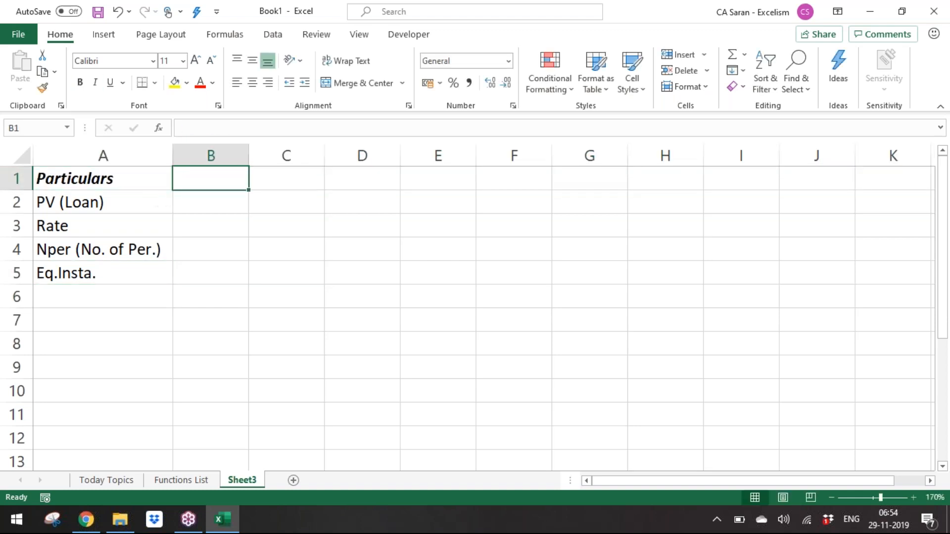
pyautogui.write('Yearly')
pyautogui.press('Return')
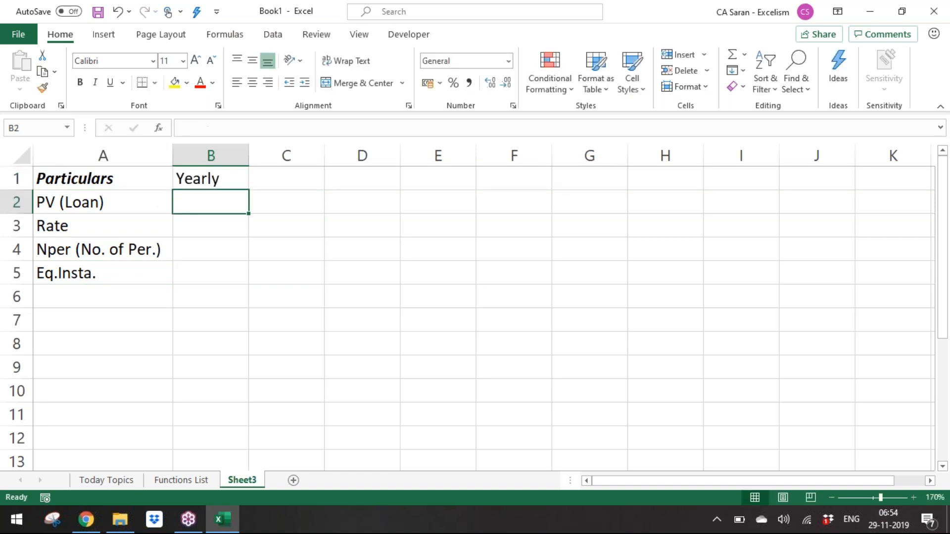
pyautogui.hotkey('ctrl', 'b')
pyautogui.hotkey('ctrl', 'z')
pyautogui.press('Up')
pyautogui.hotkey('ctrl', 'b')
pyautogui.press('Down')
# Enter the loan amount 500000 in B2 and format it in comma style without decimals
pyautogui.write('500000.')
pyautogui.press('BackSpace')
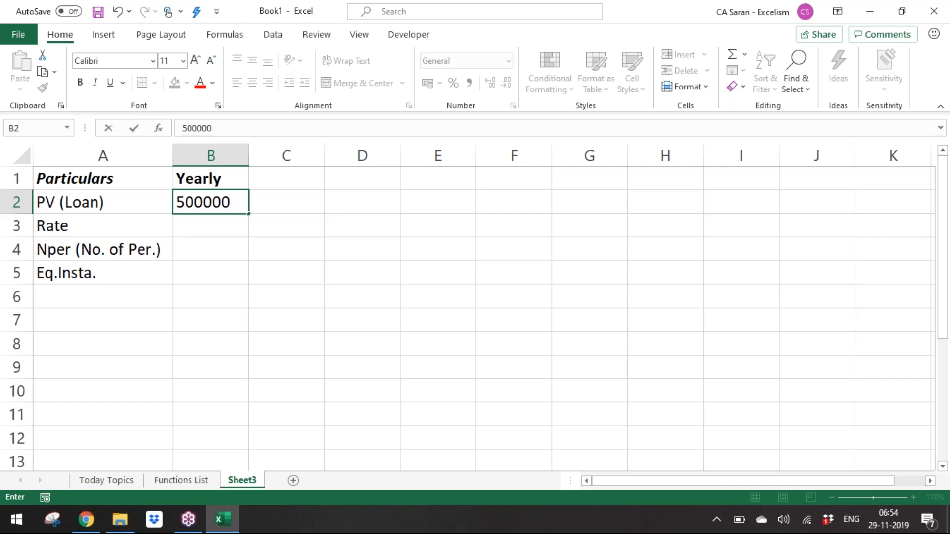
pyautogui.press('Return')
pyautogui.press('Up')
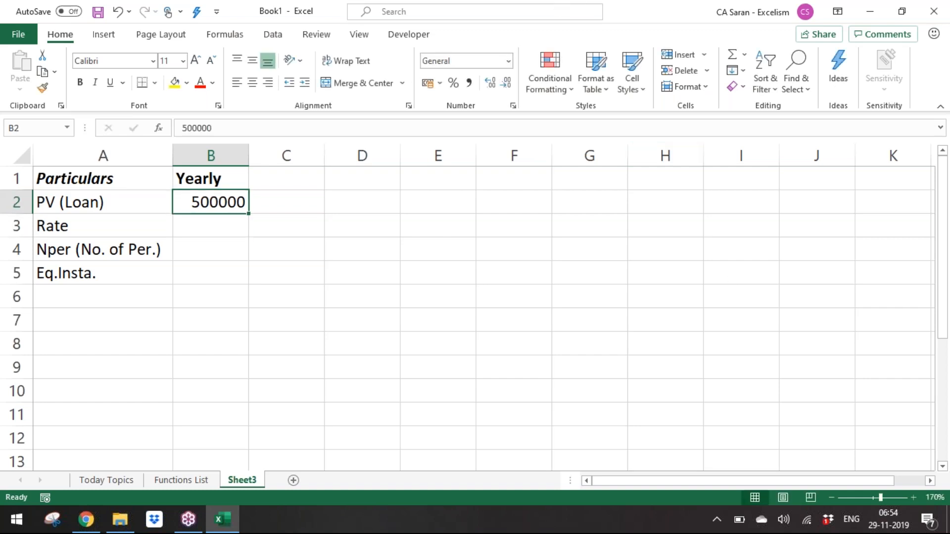
pyautogui.click(469, 83)
pyautogui.click(505, 84)
pyautogui.click(504, 84)
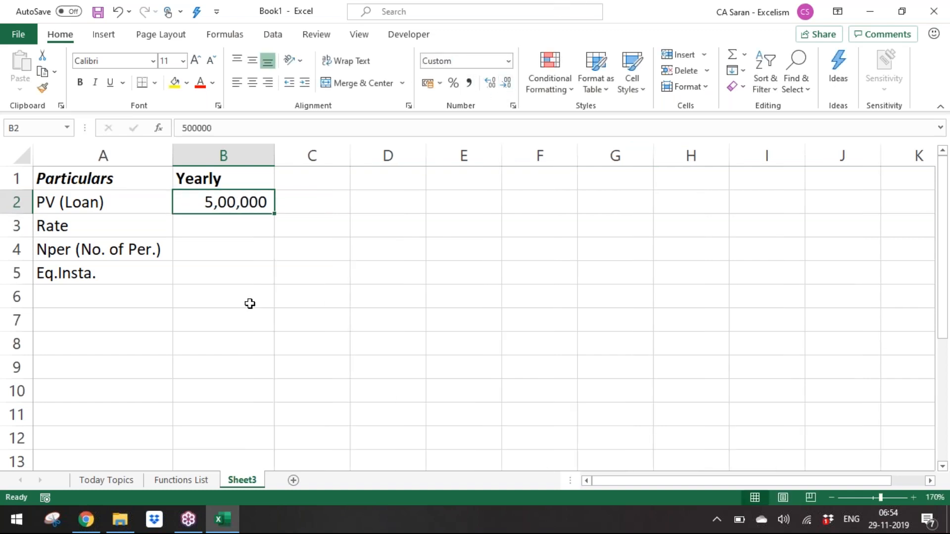
# Enter 8.75% as the yearly rate in B3 and 10 as the number of periods in B4
pyautogui.click(214, 268)
pyautogui.click(207, 229)
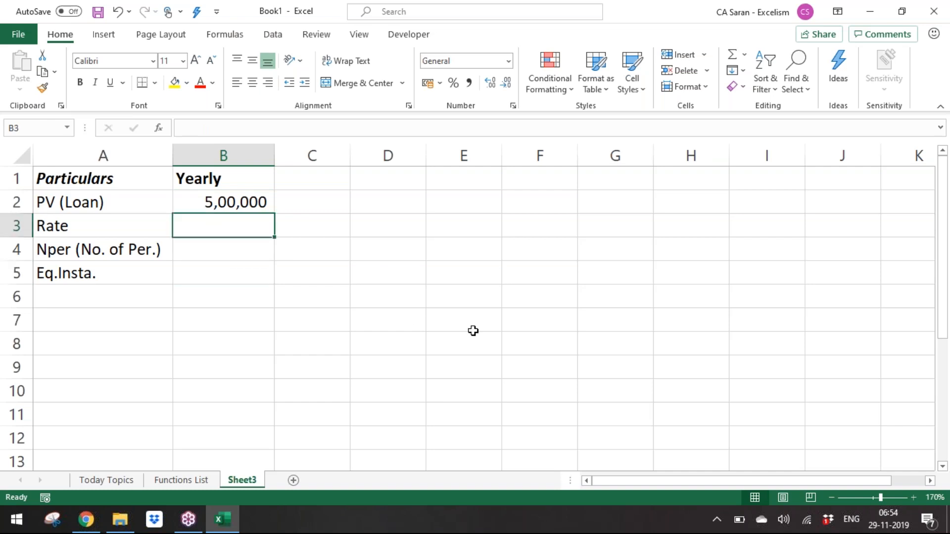
pyautogui.write('8.75')
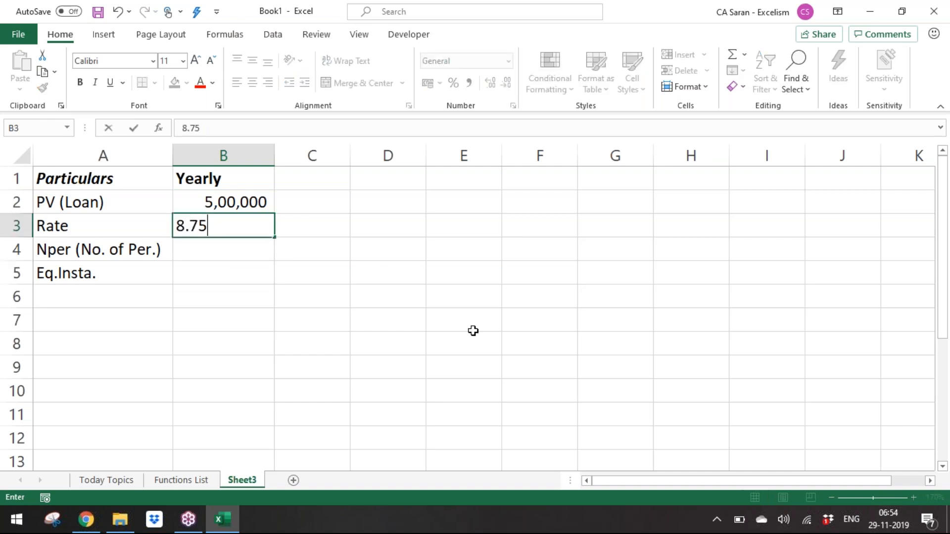
pyautogui.write('%')
pyautogui.press('BackSpace')
pyautogui.write('%')
pyautogui.press('Return')
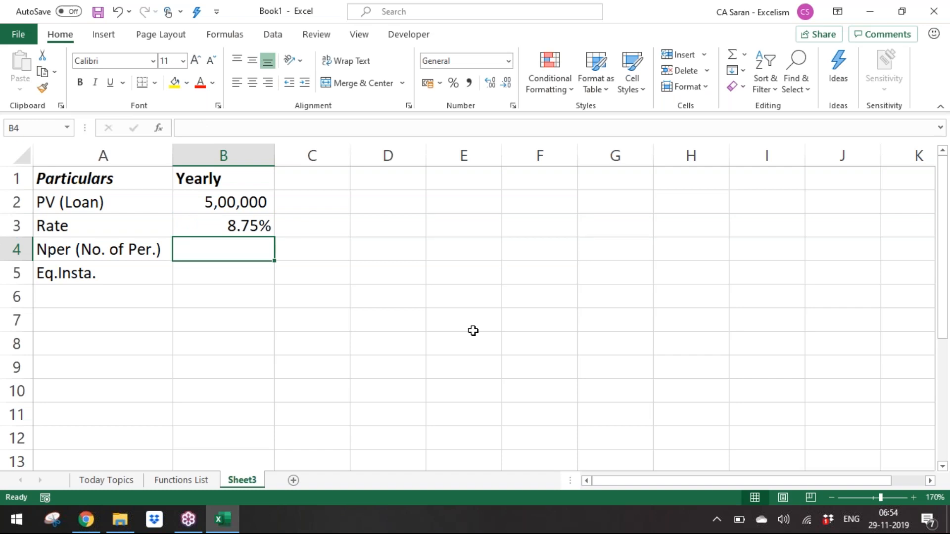
pyautogui.write('10')
pyautogui.press('Return')
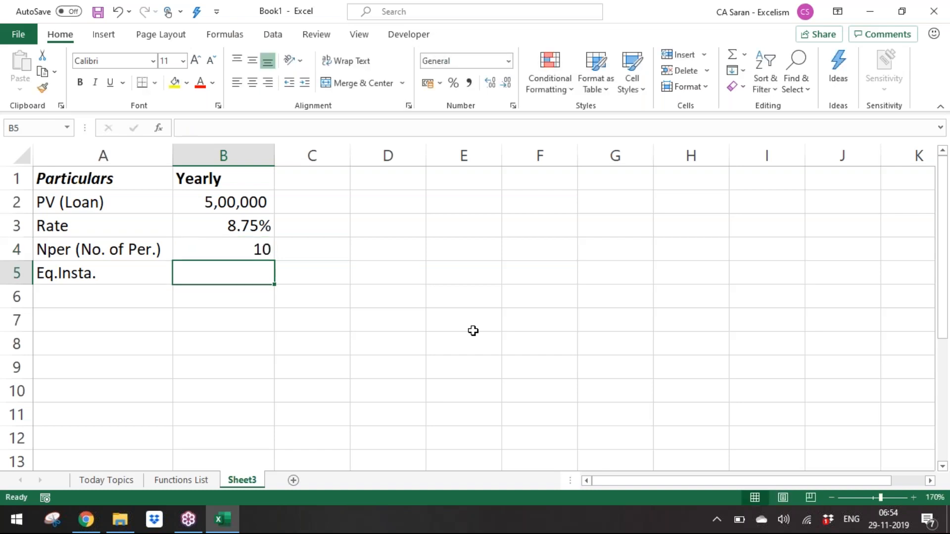
pyautogui.press('Up')
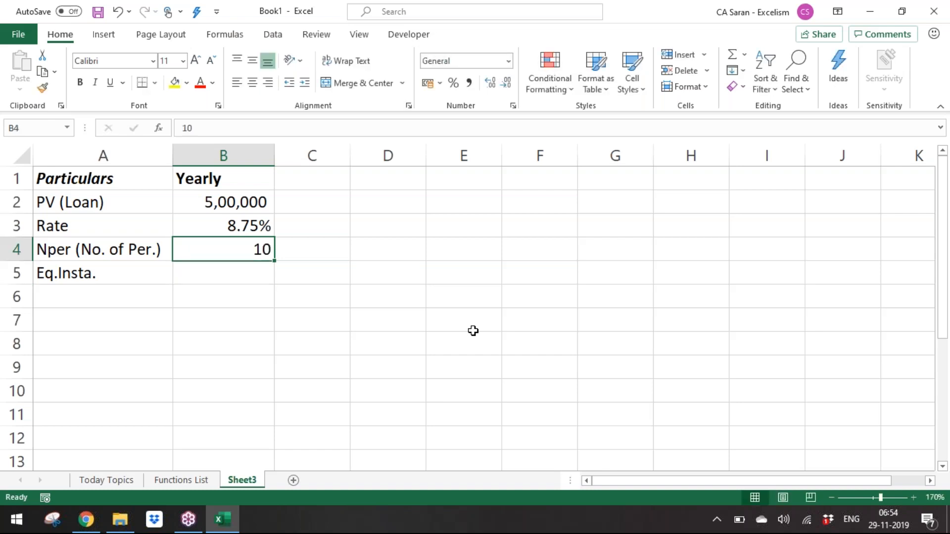
# Try 120 as the number of periods in B4, and set it back to 10
pyautogui.write('120')
pyautogui.press('Return')
pyautogui.press('Left')
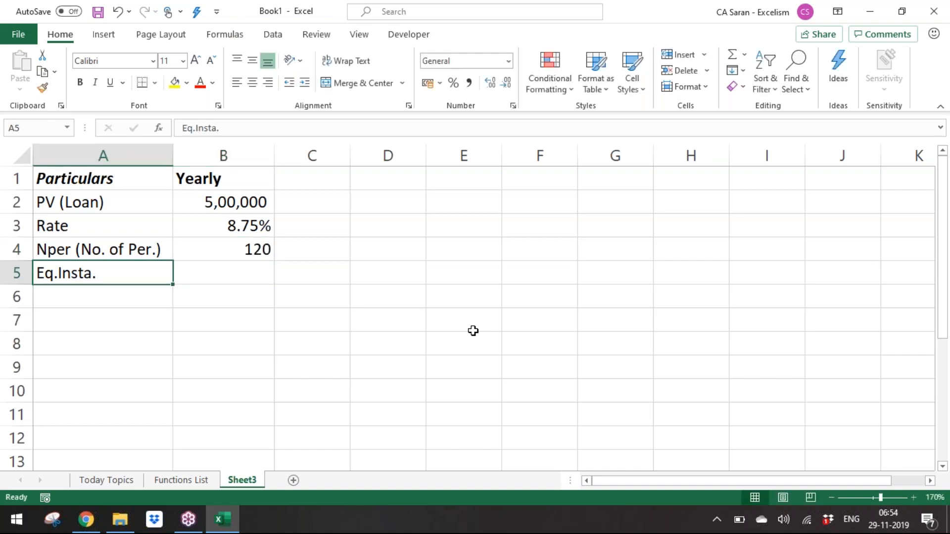
pyautogui.press('Up')
pyautogui.press('Right')
pyautogui.write('10')
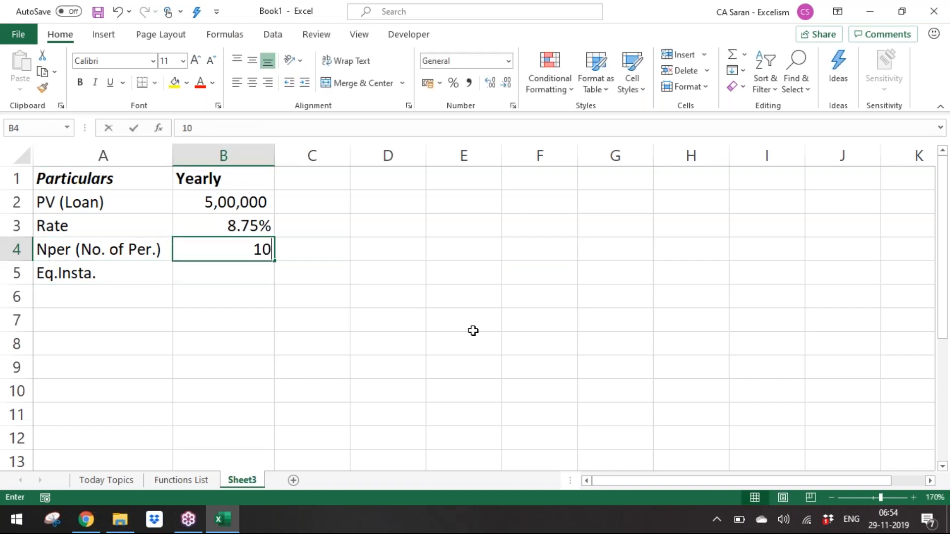
pyautogui.press('Return')
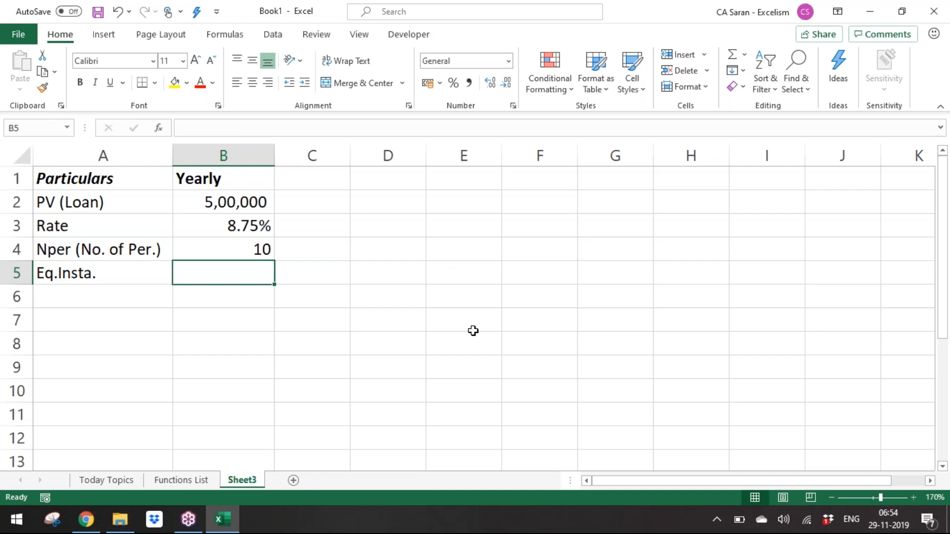
# Make the equated installment row bold across A5:F5
pyautogui.press('Left')
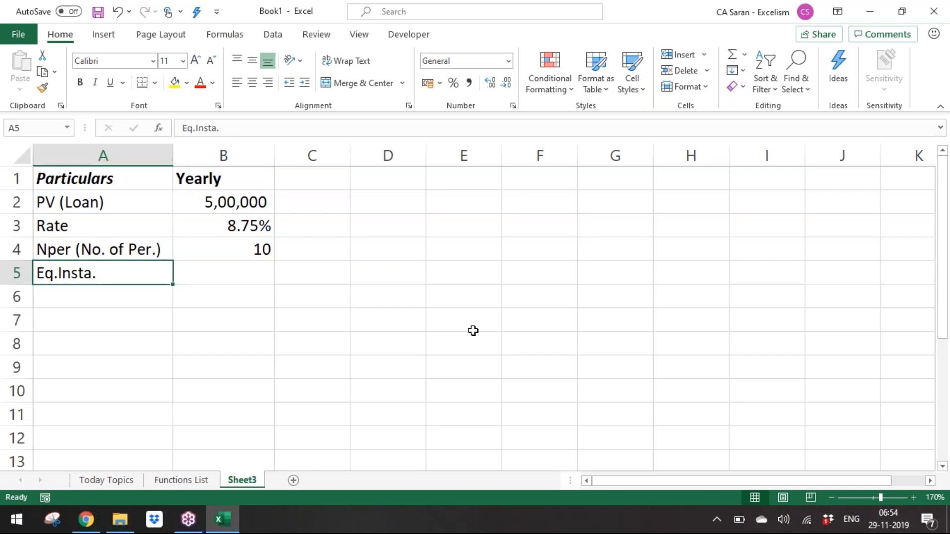
pyautogui.hotkey('shift', 'Right')
pyautogui.hotkey('shift', 'Right')
pyautogui.hotkey('shift', 'Right')
pyautogui.hotkey('shift', 'Right')
pyautogui.hotkey('shift', 'Right')
pyautogui.hotkey('ctrl', 'b')
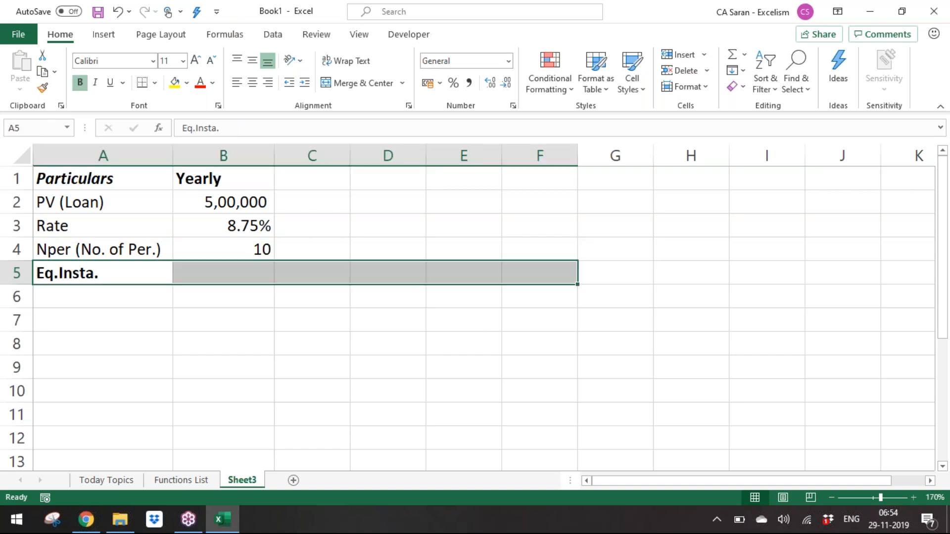
# Start a PMT formula in B5 using B3 as the rate, B4 as the number of periods and B2 as the present value
pyautogui.press('Right')
pyautogui.write('=pm')
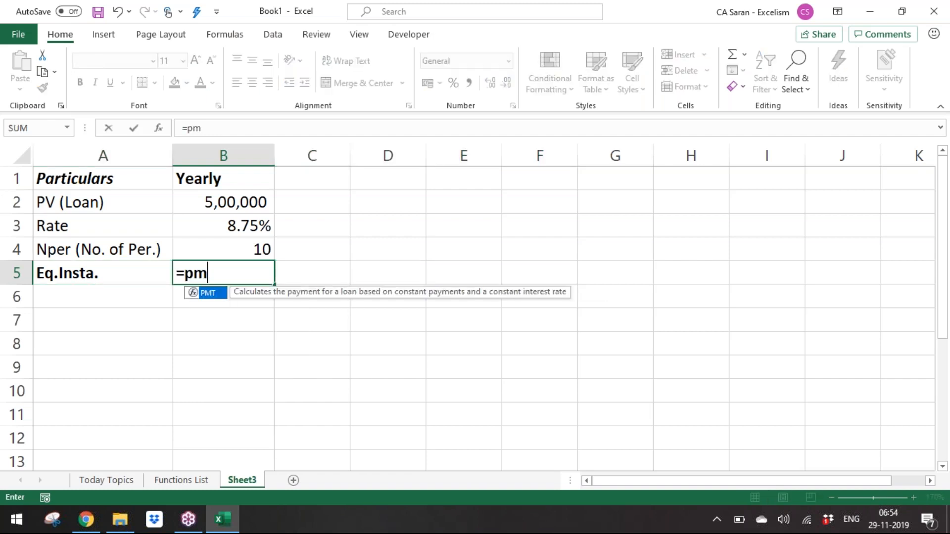
pyautogui.press('Tab')
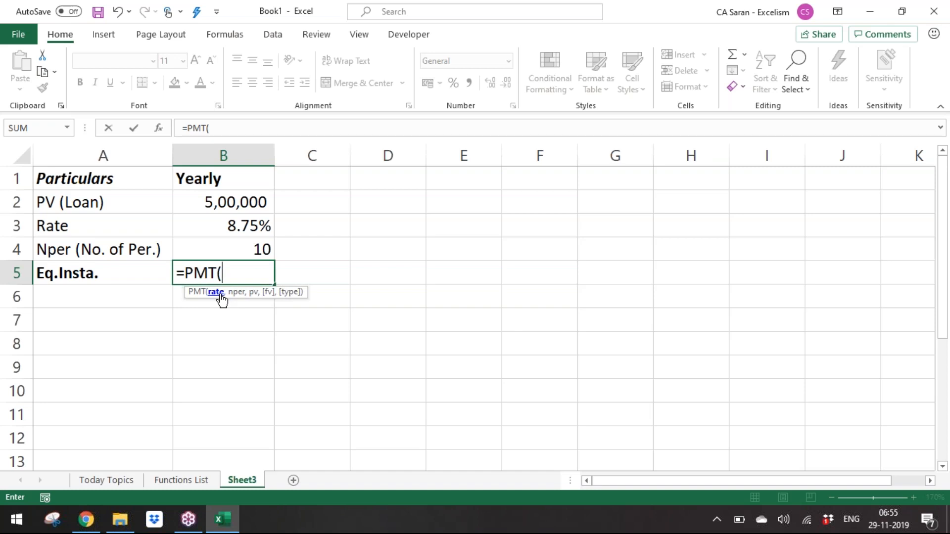
pyautogui.click(256, 224)
pyautogui.write(',')
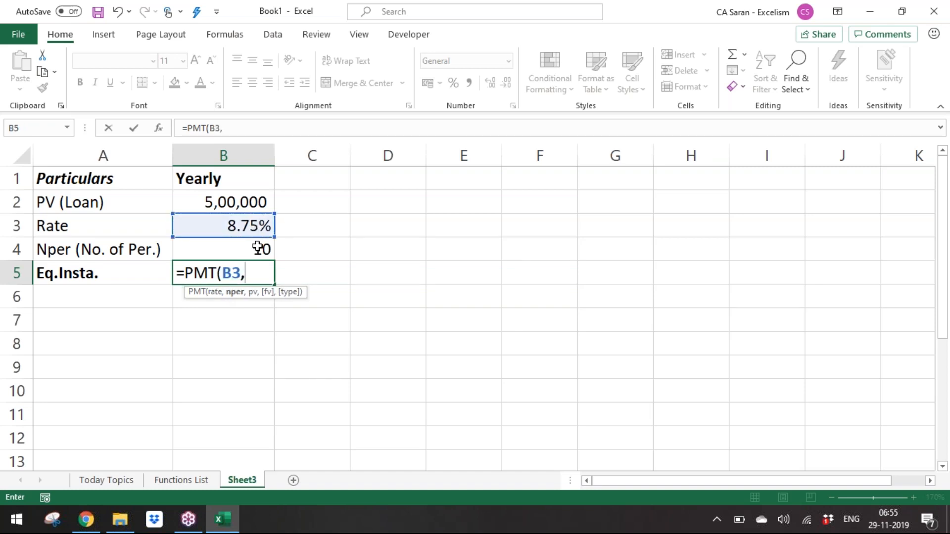
pyautogui.click(257, 247)
pyautogui.write(',')
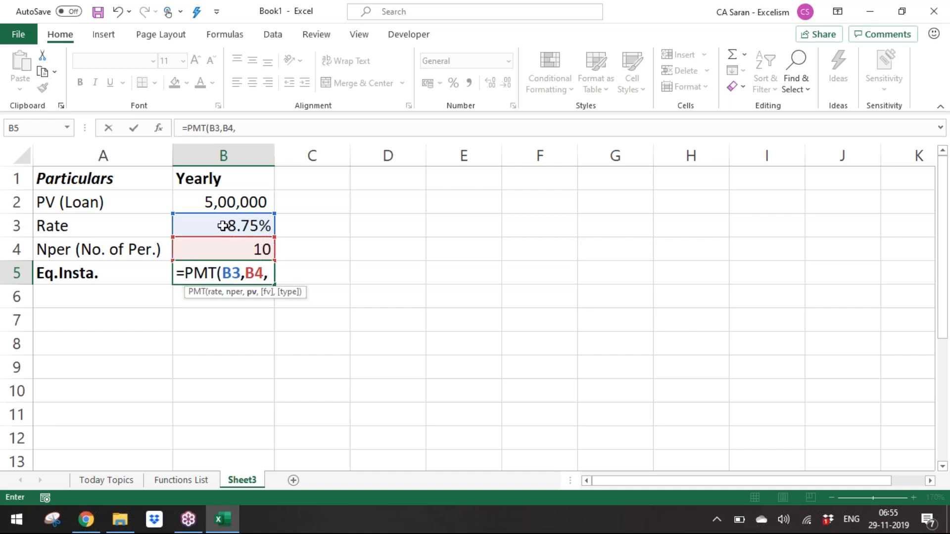
pyautogui.click(213, 199)
pyautogui.write(',')
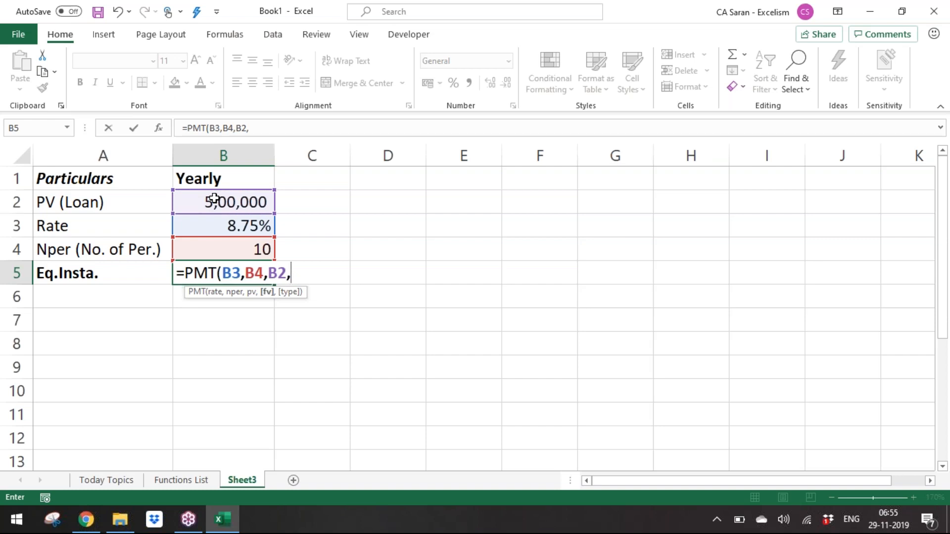
# Leave out the optional fv and type arguments and complete the B5 formula as =PMT(B3,B4,B2)
pyautogui.press('BackSpace')
pyautogui.write(')')
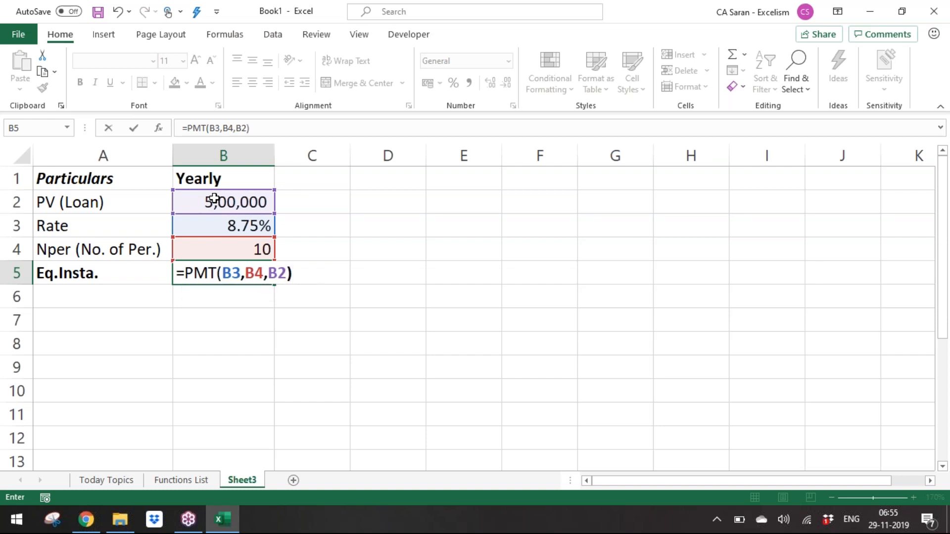
pyautogui.press('BackSpace')
pyautogui.write(',,')
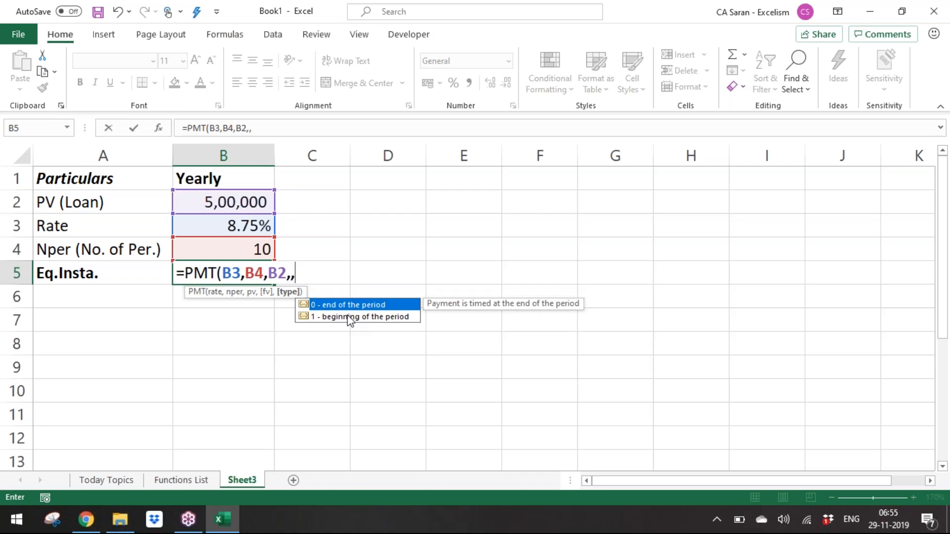
pyautogui.press('BackSpace')
pyautogui.press('BackSpace')
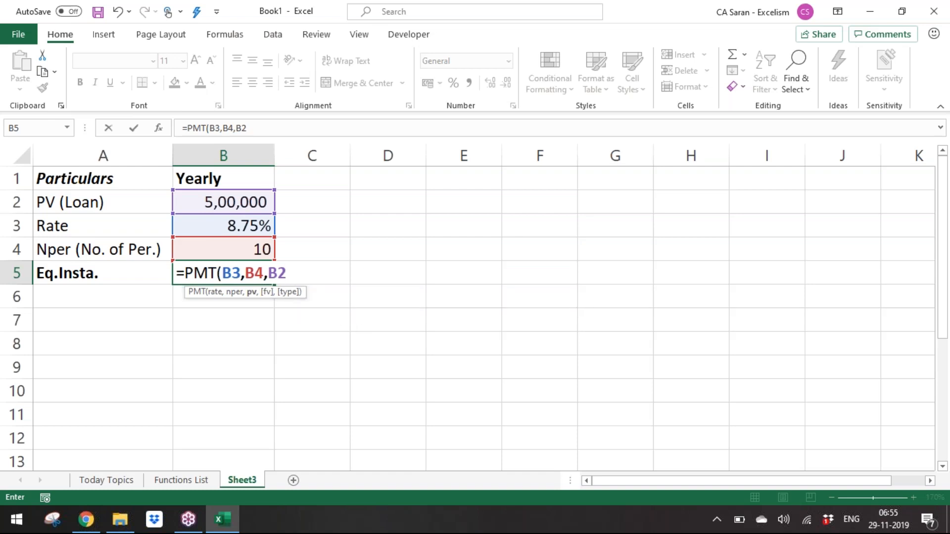
pyautogui.write(')')
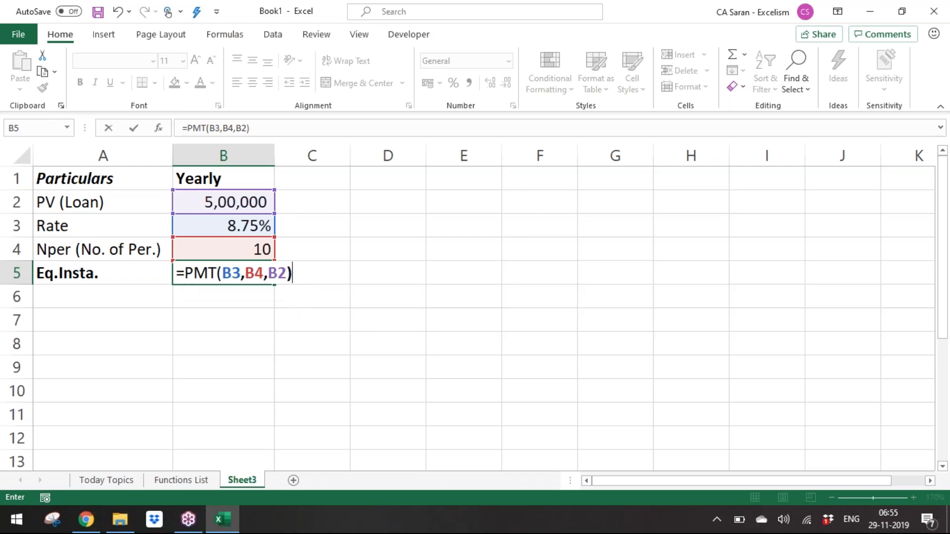
pyautogui.hotkey('ctrl', 'Return')
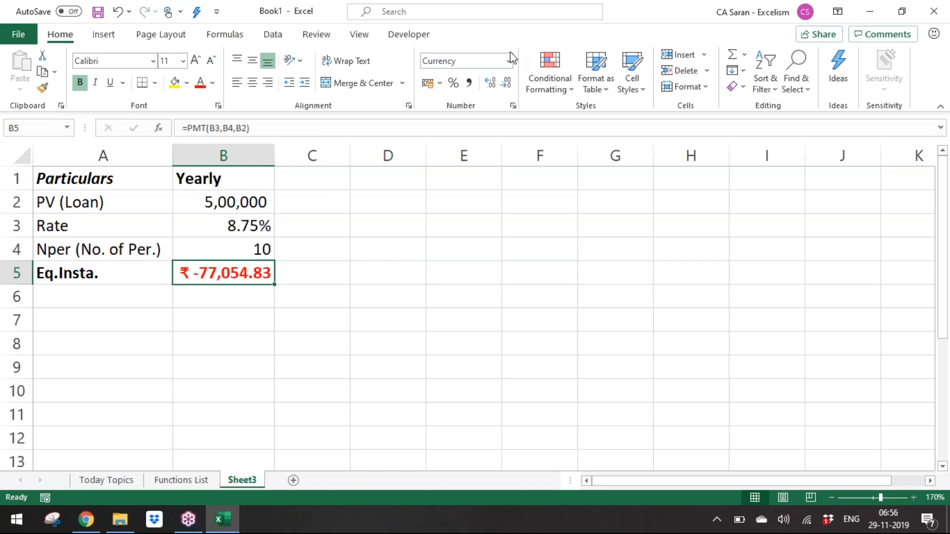
# Remove the decimals from the yearly installment in B5
pyautogui.click(506, 82)
pyautogui.click(505, 83)
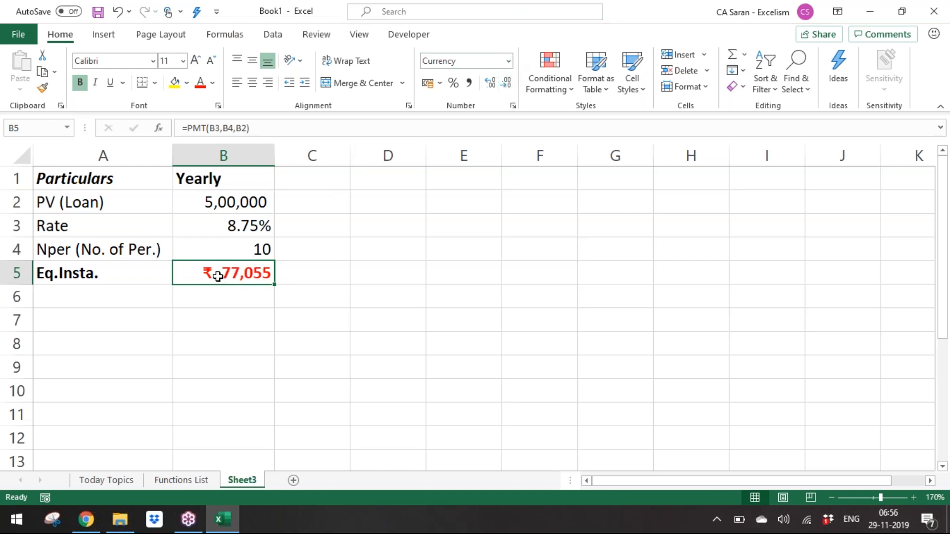
pyautogui.click(195, 202)
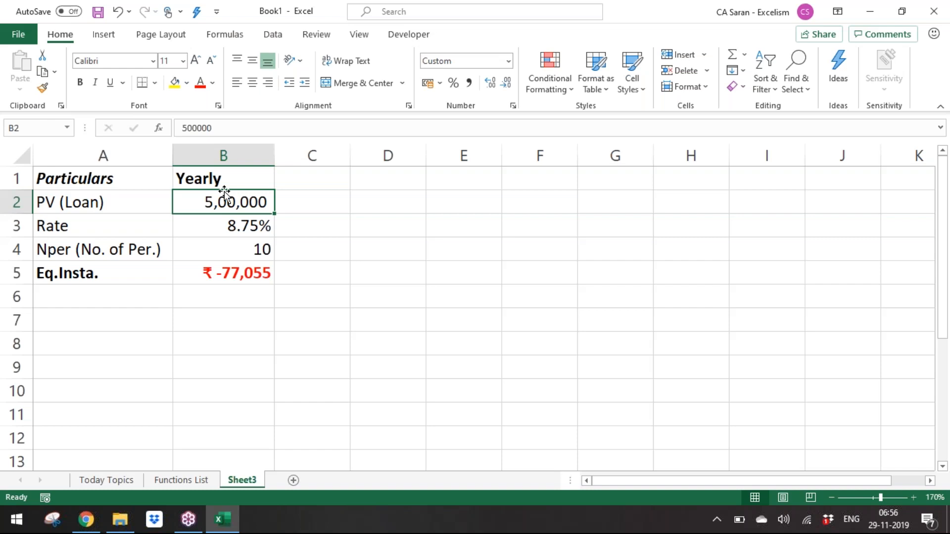
pyautogui.click(207, 269)
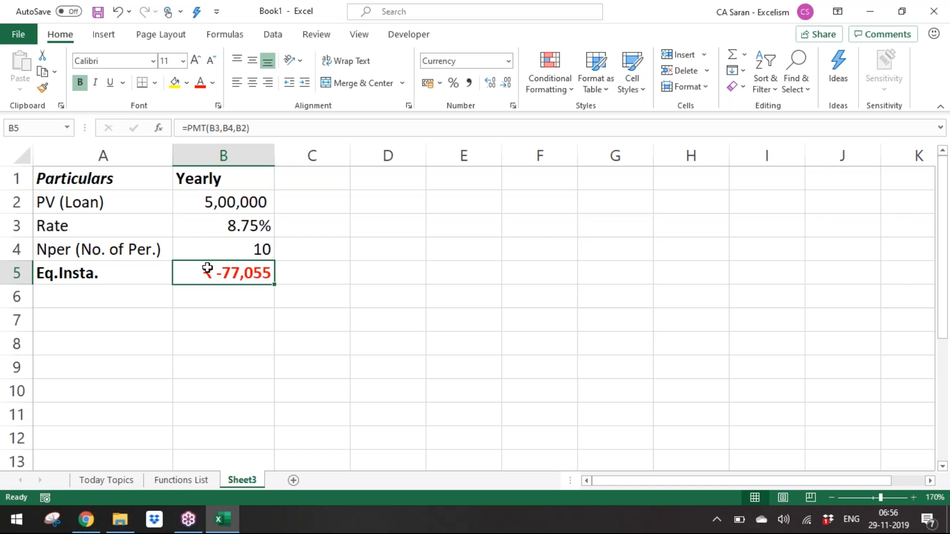
# Try a negative loan amount of -500000 in B2 and undo the change
pyautogui.doubleClick(187, 206)
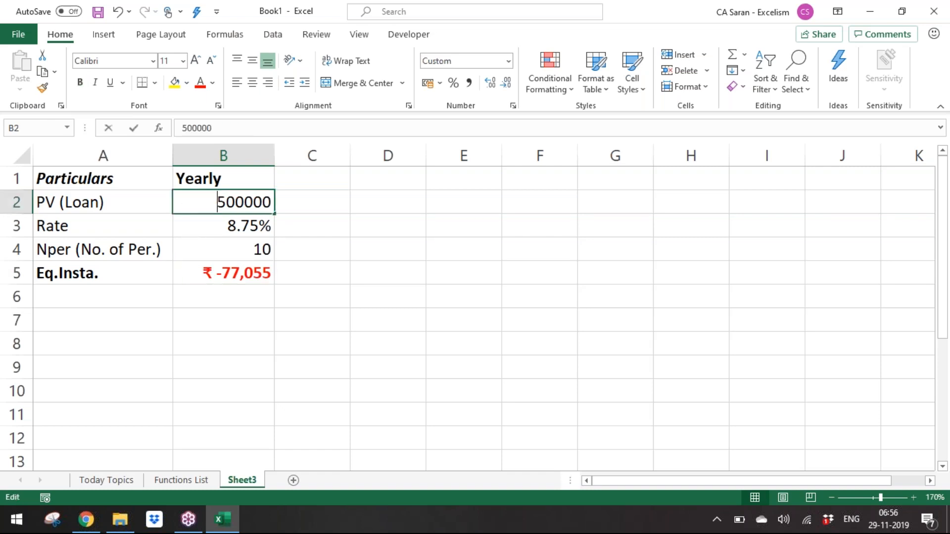
pyautogui.write('-')
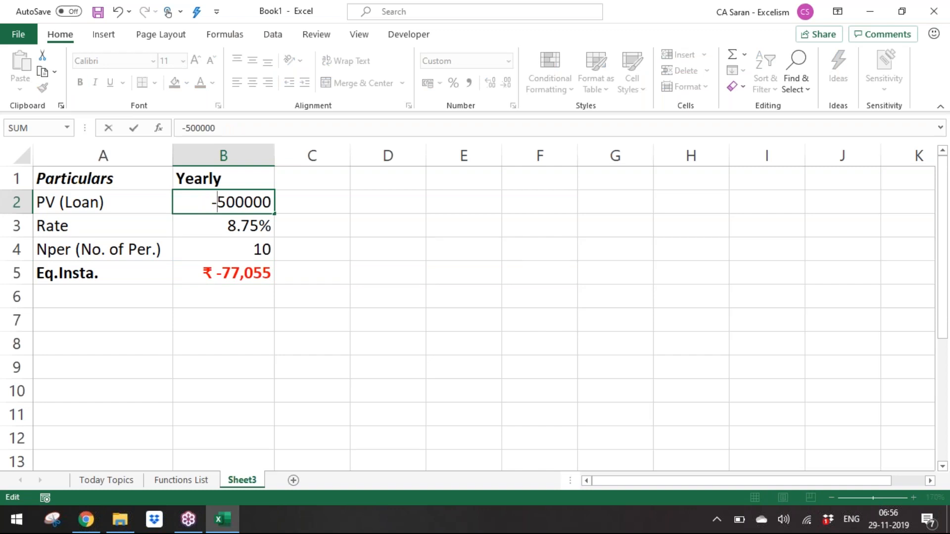
pyautogui.press('Return')
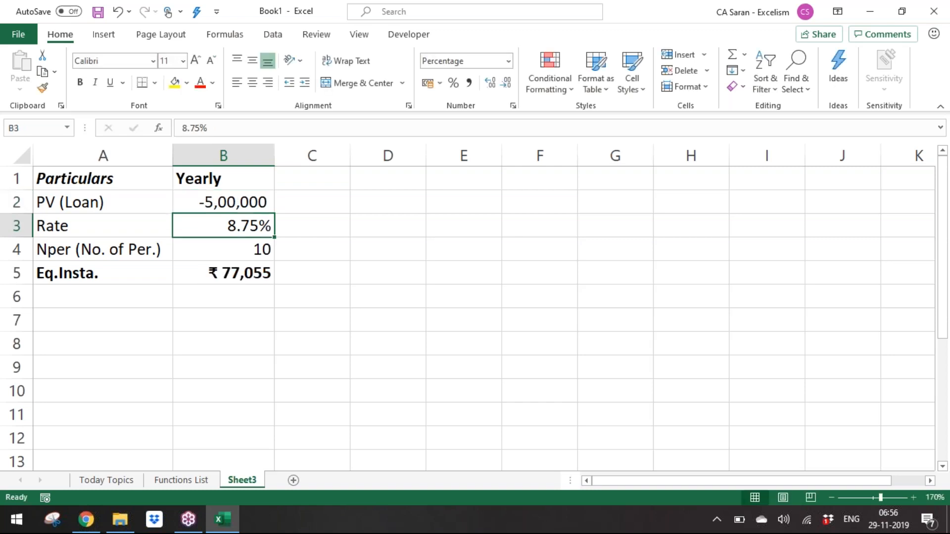
pyautogui.hotkey('ctrl', 'z')
# Put a minus sign before PMT in the B5 formula to make it =-PMT(B3,B4,B2)
pyautogui.press('Down')
pyautogui.press('Down')
pyautogui.press('Down')
pyautogui.press('F2')
pyautogui.press('Left')
pyautogui.press('Left')
pyautogui.press('Left')
pyautogui.press('Left')
pyautogui.press('Left')
pyautogui.press('Left')
pyautogui.press('Left')
pyautogui.press('Left')
pyautogui.press('Left')
pyautogui.press('Left')
pyautogui.press('Left')
pyautogui.press('Left')
pyautogui.press('Left')
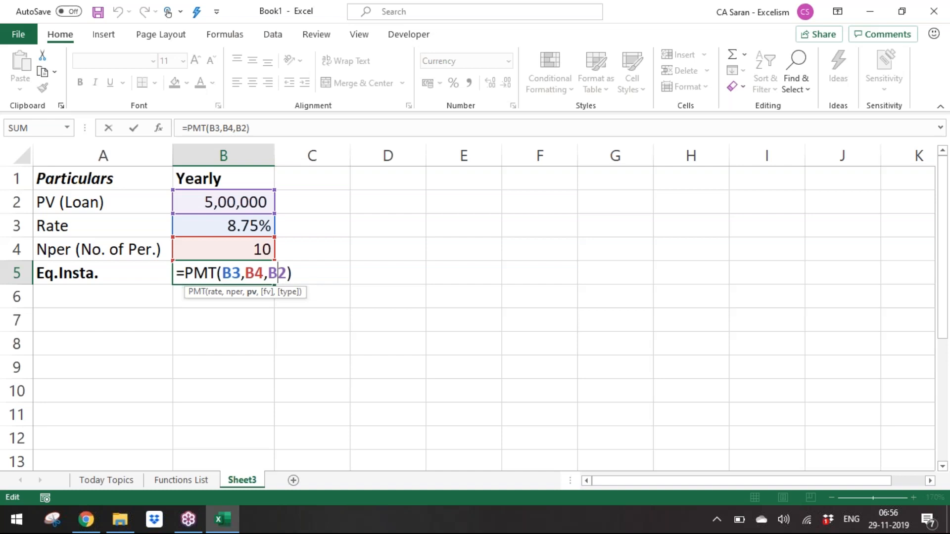
pyautogui.write('-')
pyautogui.press('Return')
pyautogui.press('Up')
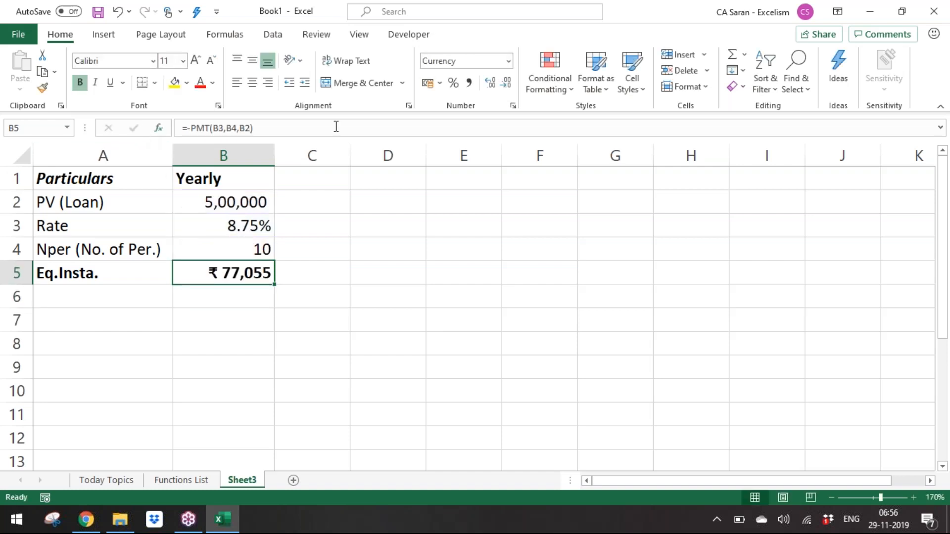
# Format the yearly installment in B5 in comma style without decimals
pyautogui.click(475, 87)
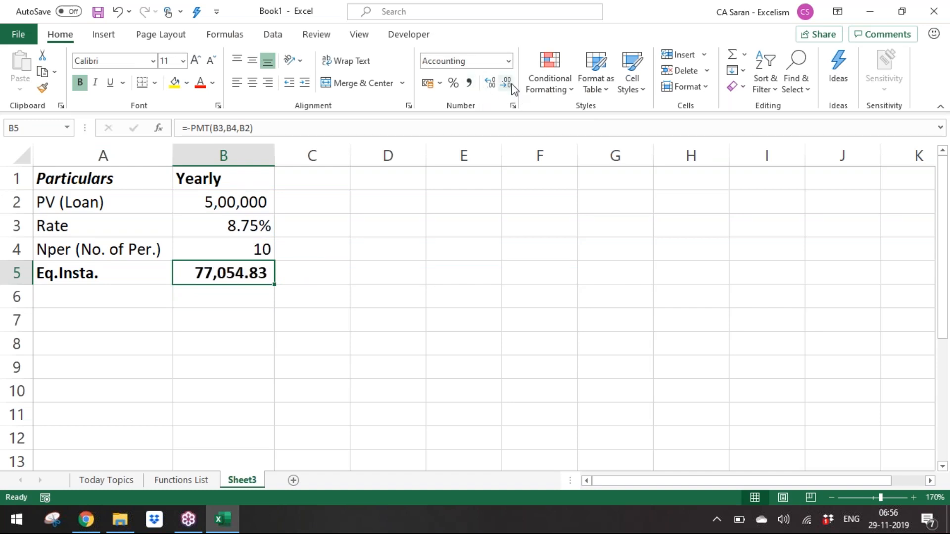
pyautogui.click(512, 85)
pyautogui.click(512, 85)
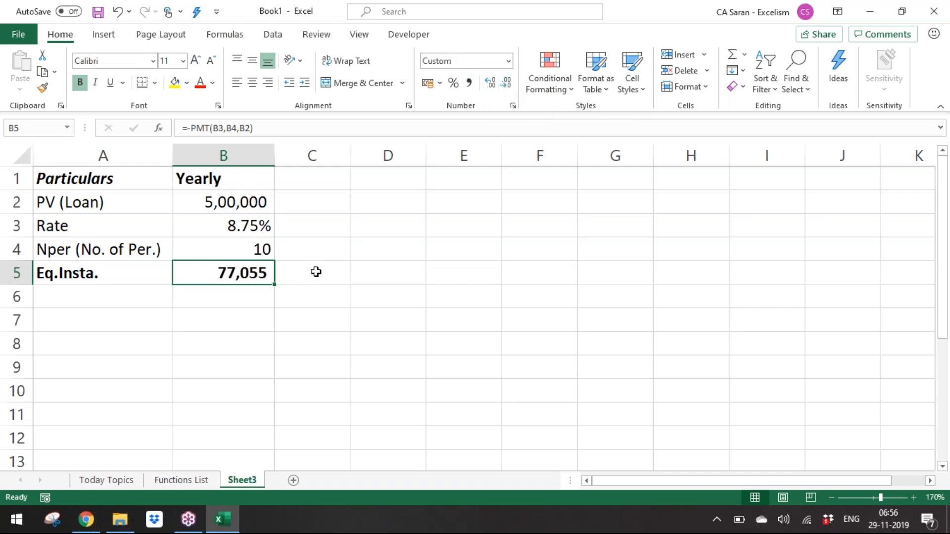
# Enter the column heading "Qrtly" in C1 and make it bold
pyautogui.click(294, 179)
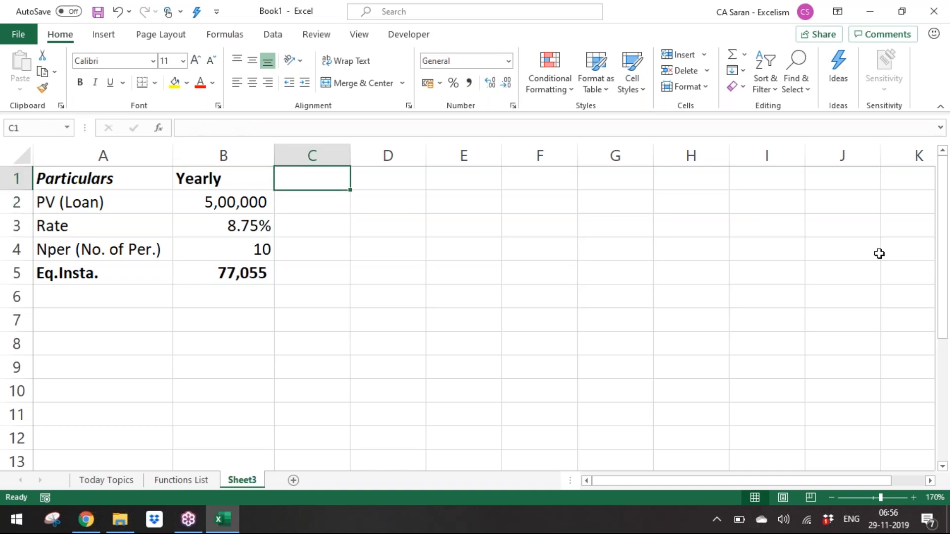
pyautogui.write('Q')
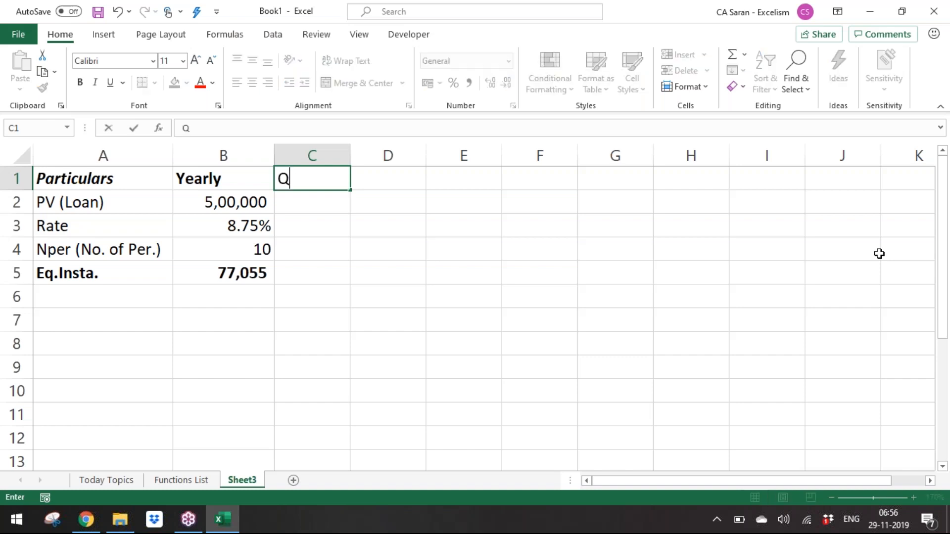
pyautogui.write('rtly')
pyautogui.press('Return')
pyautogui.press('Up')
pyautogui.hotkey('ctrl', 'b')
# Copy the loan amount, rate and number of periods from B2:B4 to C2:C4
pyautogui.press('Down')
pyautogui.press('Left')
pyautogui.hotkey('shift', 'Down')
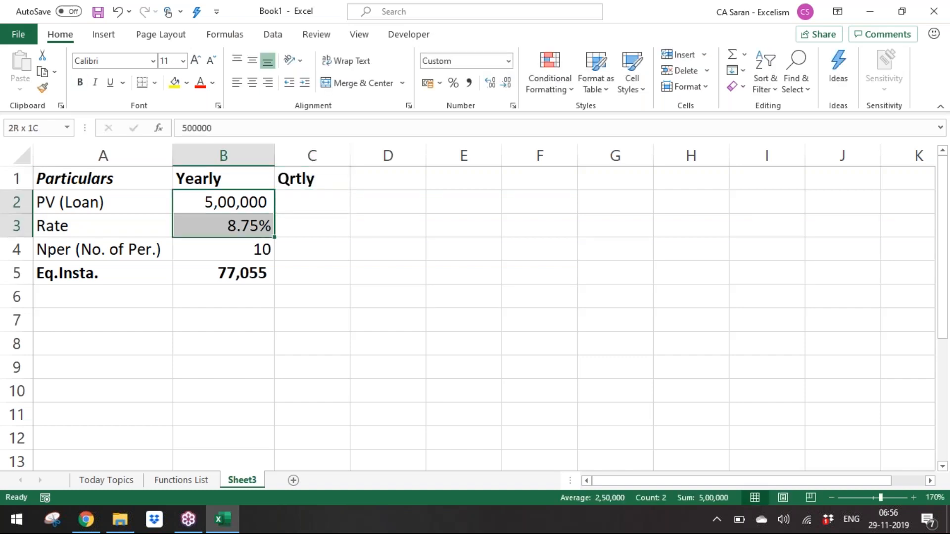
pyautogui.hotkey('shift', 'Down')
pyautogui.hotkey('ctrl', 'c')
pyautogui.press('Right')
pyautogui.press('Return')
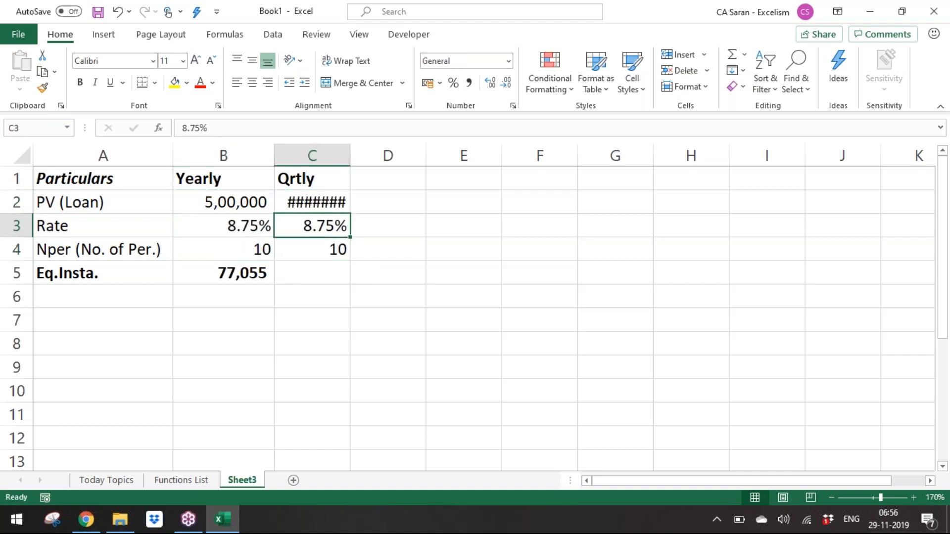
# AutoFit the width of column C to the loan amount in C2
pyautogui.press('Up')
pyautogui.hotkey('alt', 'o')
pyautogui.press('c')
pyautogui.press('a')
# Copy the yearly installment formula from B5 to C5
pyautogui.press('Down')
pyautogui.press('Down')
pyautogui.press('Down')
pyautogui.press('Left')
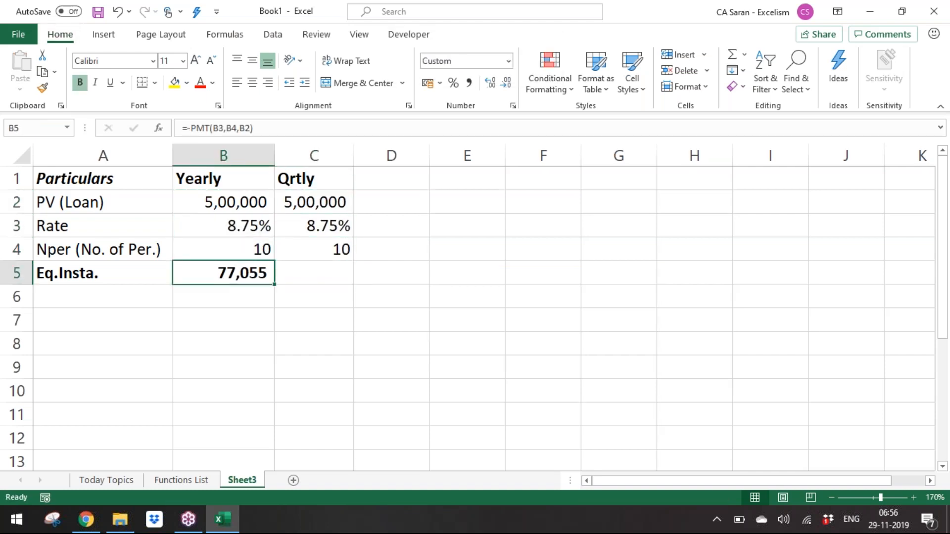
pyautogui.hotkey('ctrl', 'c')
pyautogui.press('Right')
pyautogui.press('Return')
# Divide the rate argument in the C5 PMT formula by 4 so that it reads C3/4
pyautogui.press('F2')
pyautogui.press('Left')
pyautogui.press('Left')
pyautogui.press('Left')
pyautogui.press('Left')
pyautogui.press('Left')
pyautogui.press('Left')
pyautogui.press('Left')
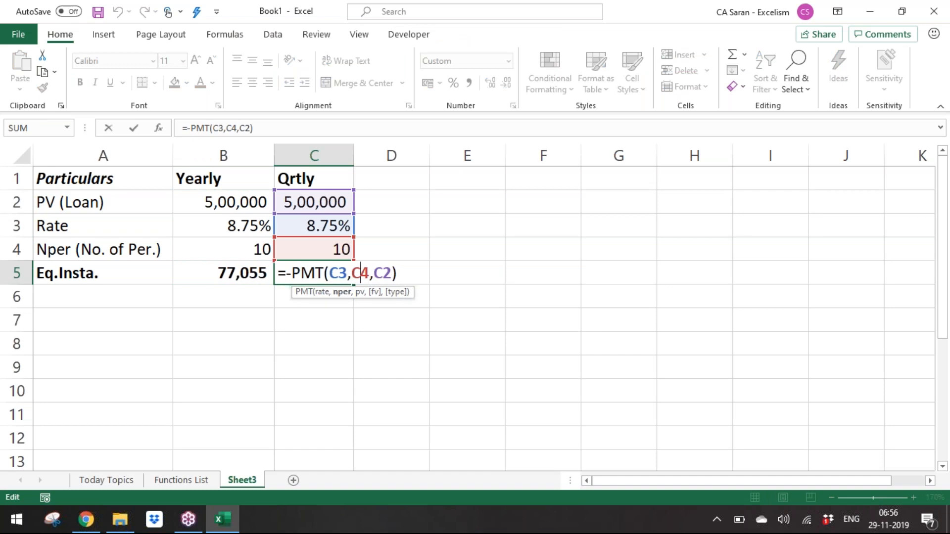
pyautogui.write('/4')
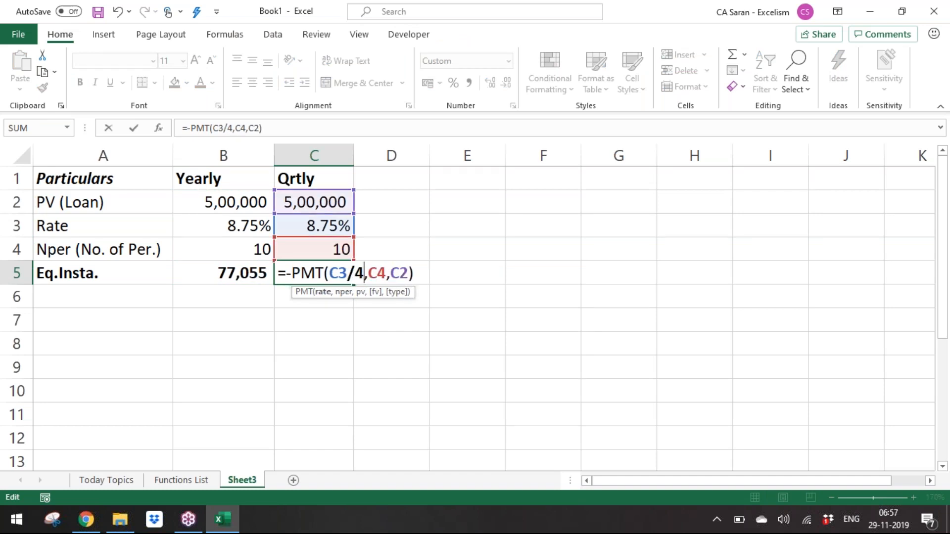
# Multiply the number-of-periods argument in the C5 PMT formula by 4 so that it reads C4*4
pyautogui.press('Right')
pyautogui.press('Right')
pyautogui.press('Right')
pyautogui.press('Right')
pyautogui.press('Left')
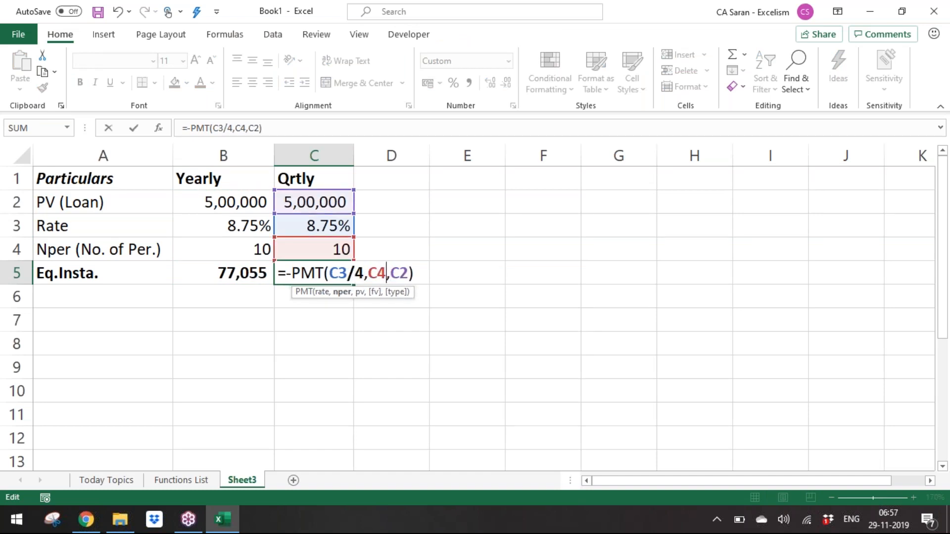
pyautogui.write('*4')
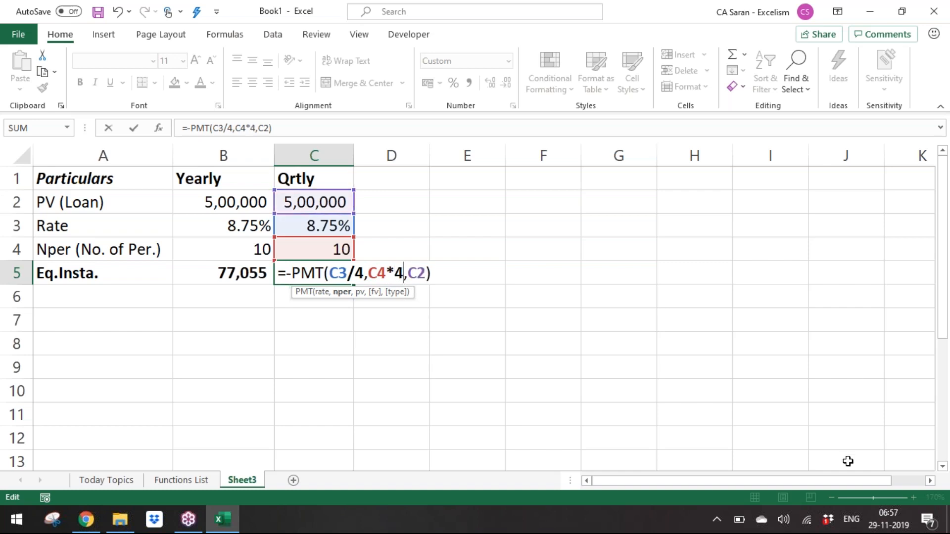
pyautogui.click(343, 264)
pyautogui.click(349, 270)
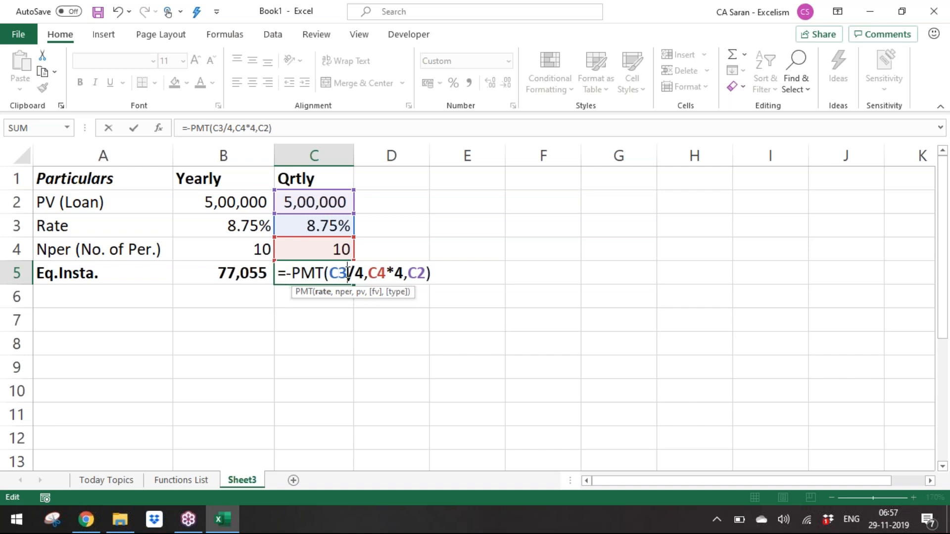
pyautogui.click(389, 275)
pyautogui.press('Return')
# Enter the column heading Monthly in D1 and make it bold
pyautogui.click(389, 275)
pyautogui.press('Up')
pyautogui.press('Up')
pyautogui.press('Up')
pyautogui.press('Up')
pyautogui.write('Monthly')
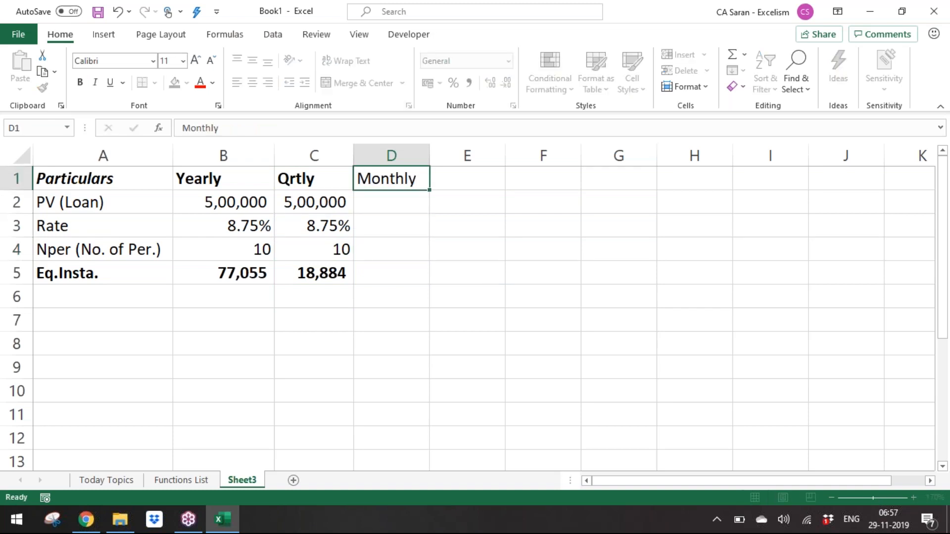
pyautogui.hotkey('ctrl', 'b')
# Copy the quarterly loan amount, rate, periods and installment formula from C2:C5 to D2:D5
pyautogui.press('Left')
pyautogui.press('Down')
pyautogui.hotkey('ctrl', 'shift', 'Down')
pyautogui.hotkey('ctrl', 'c')
pyautogui.press('Right')
pyautogui.press('Return')
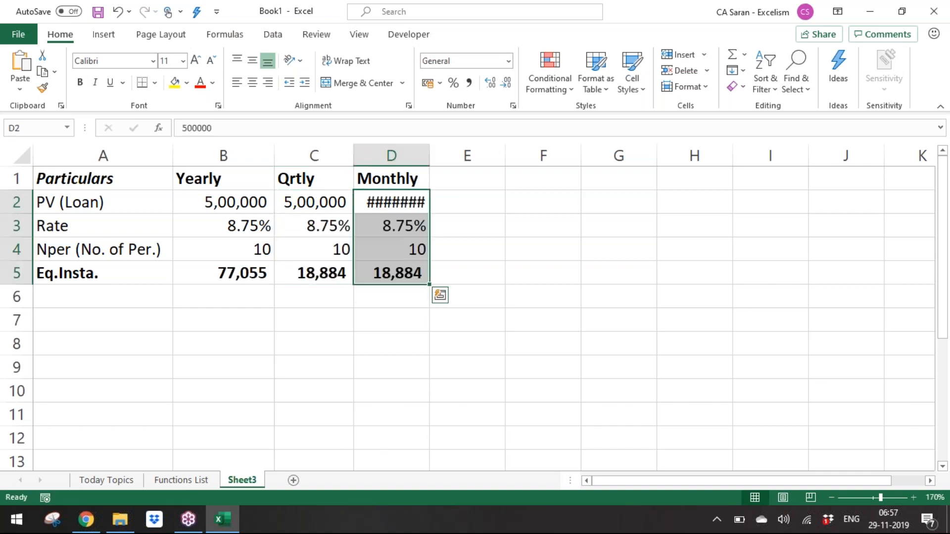
# AutoFit the width of column D to the copied values in D2:D5
pyautogui.hotkey('alt', 'o')
pyautogui.press('c')
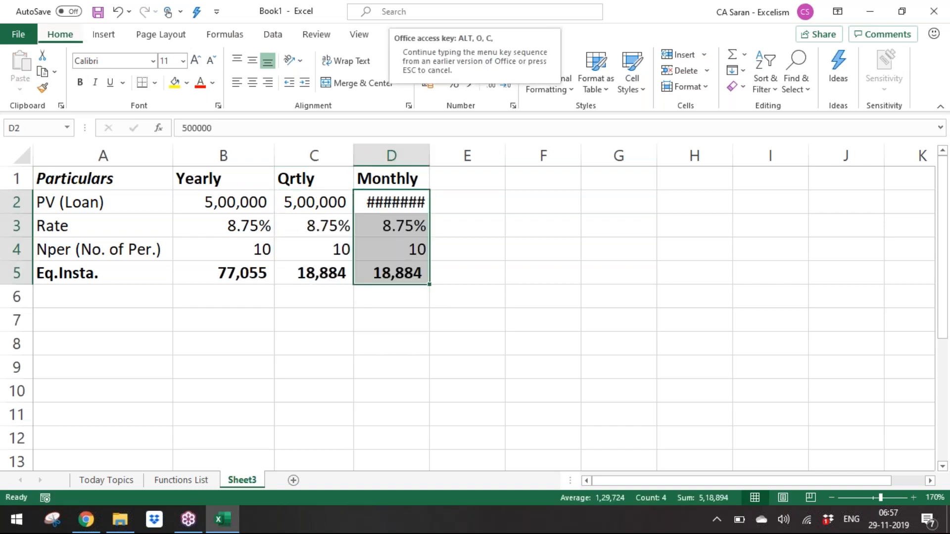
pyautogui.press('a')
# Change the monthly installment formula in D5 to =-PMT(D3/12,D4*12,D2)
pyautogui.press('Down')
pyautogui.press('Down')
pyautogui.press('Down')
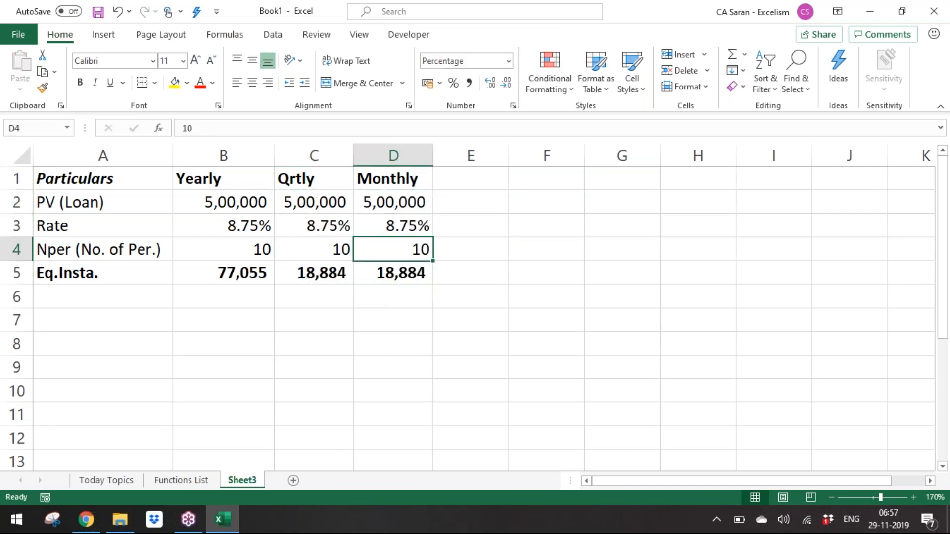
pyautogui.press('F2')
pyautogui.press('Left')
pyautogui.press('Left')
pyautogui.press('Left')
pyautogui.press('Left')
pyautogui.press('Left')
pyautogui.press('Left')
pyautogui.press('Left')
pyautogui.press('Left')
pyautogui.press('Left')
pyautogui.hotkey('shift', 'Left')
pyautogui.write('12')
pyautogui.press('Right')
pyautogui.press('Right')
pyautogui.press('Right')
pyautogui.press('Right')
pyautogui.hotkey('shift', 'Right')
pyautogui.write('12')
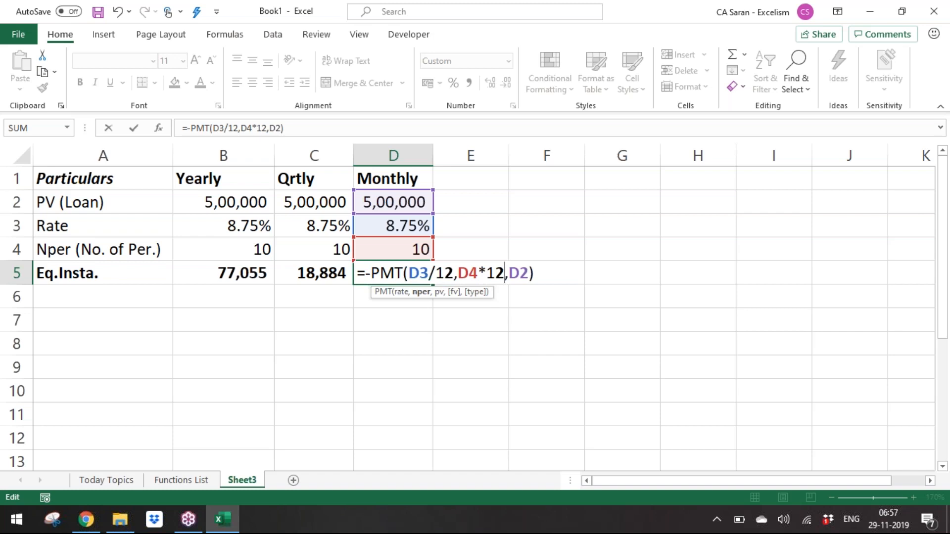
pyautogui.press('Return')
pyautogui.press('Up')
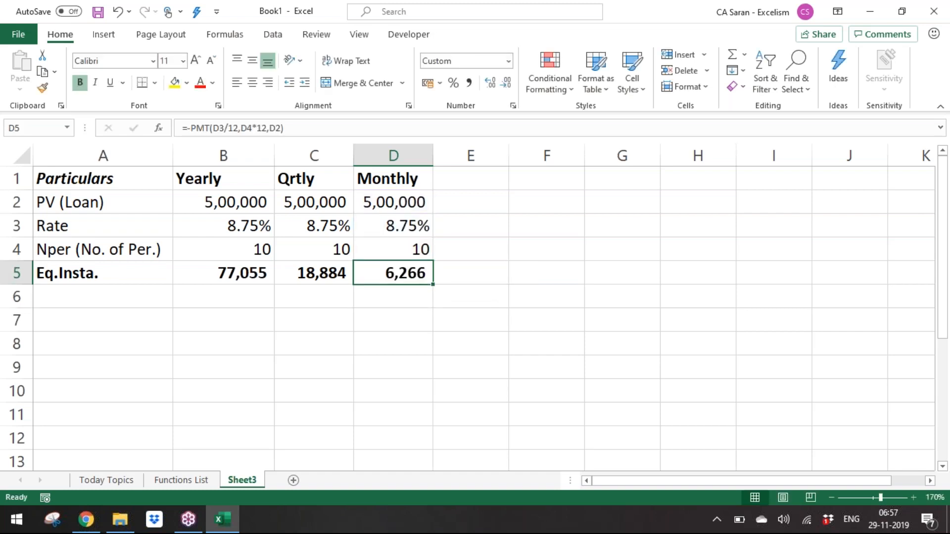
# Enter the row label Total Repayment in A6, below Eq.Insta
pyautogui.click(97, 278)
pyautogui.press('Down')
pyautogui.write('To')
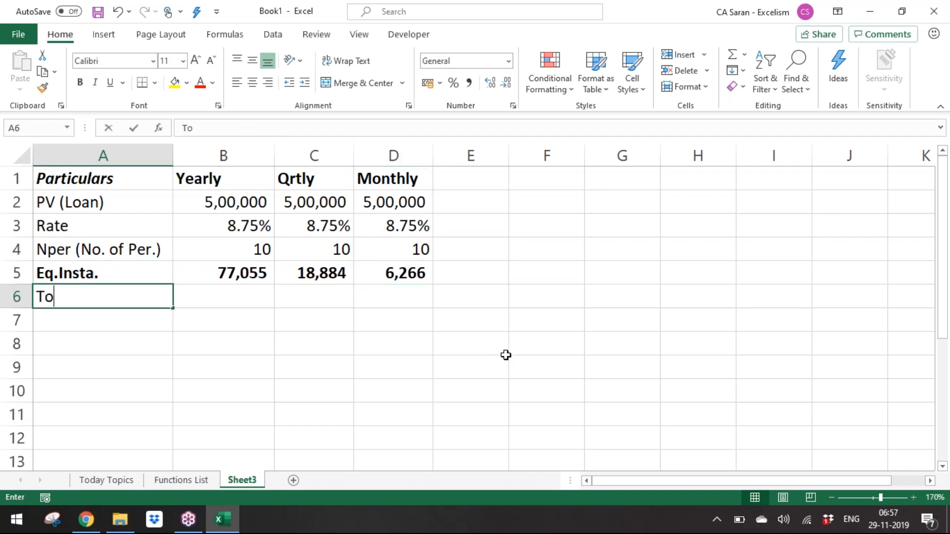
pyautogui.write('tal Paym')
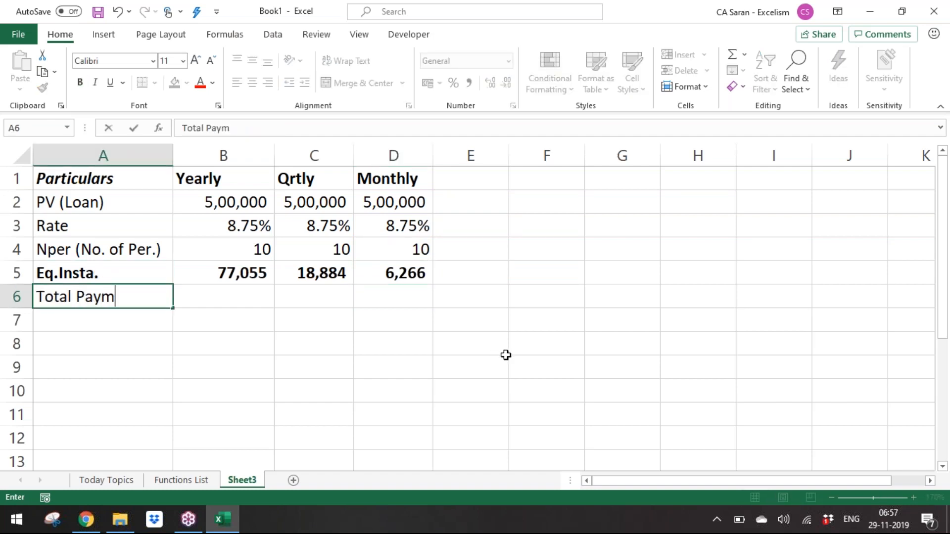
pyautogui.press('BackSpace')
pyautogui.press('BackSpace')
pyautogui.press('BackSpace')
pyautogui.press('BackSpace')
pyautogui.write('Repayment')
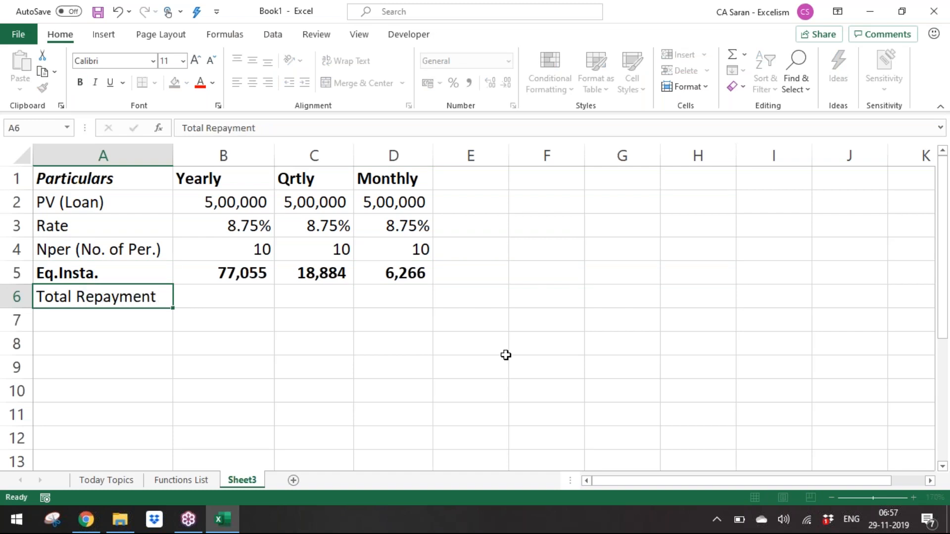
# Calculate the yearly total repayment in B6 with the formula =B5*B4
pyautogui.press('Tab')
pyautogui.write('=')
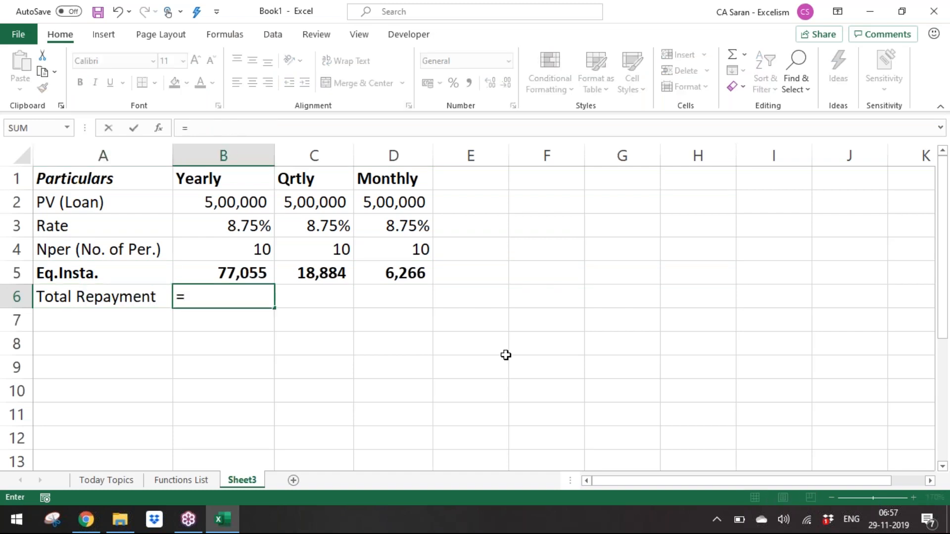
pyautogui.press('Up')
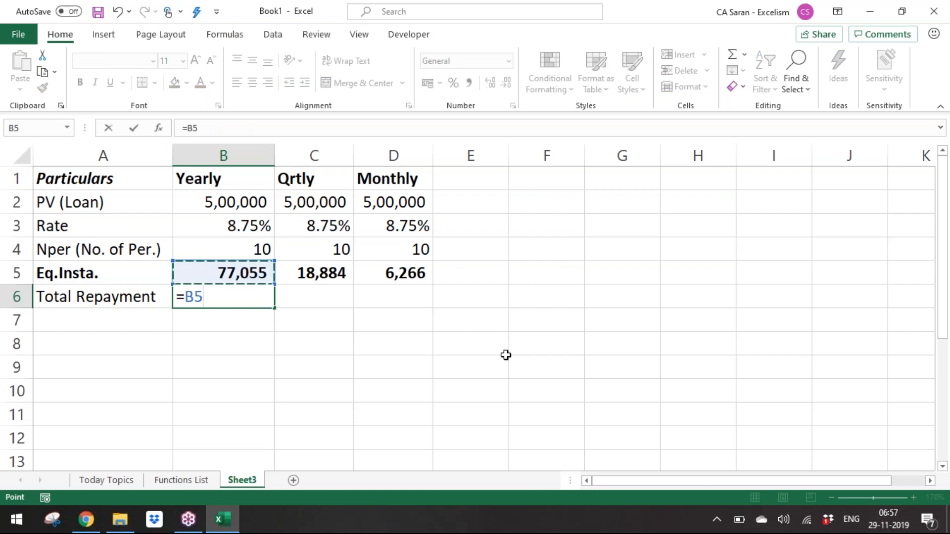
pyautogui.write('*')
pyautogui.press('Up')
pyautogui.press('Up')
pyautogui.press('Up')
pyautogui.press('Right')
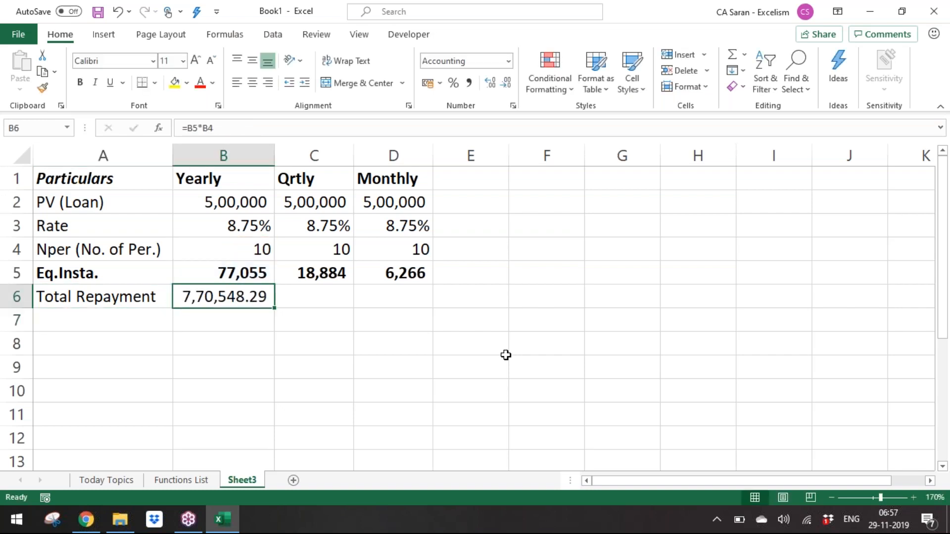
# Calculate the quarterly total repayment in C6 with the formula =C5*C4*4
pyautogui.press('Right')
pyautogui.write('=')
pyautogui.press('Up')
pyautogui.write('*')
pyautogui.press('Up')
pyautogui.press('Up')
pyautogui.write('*4')
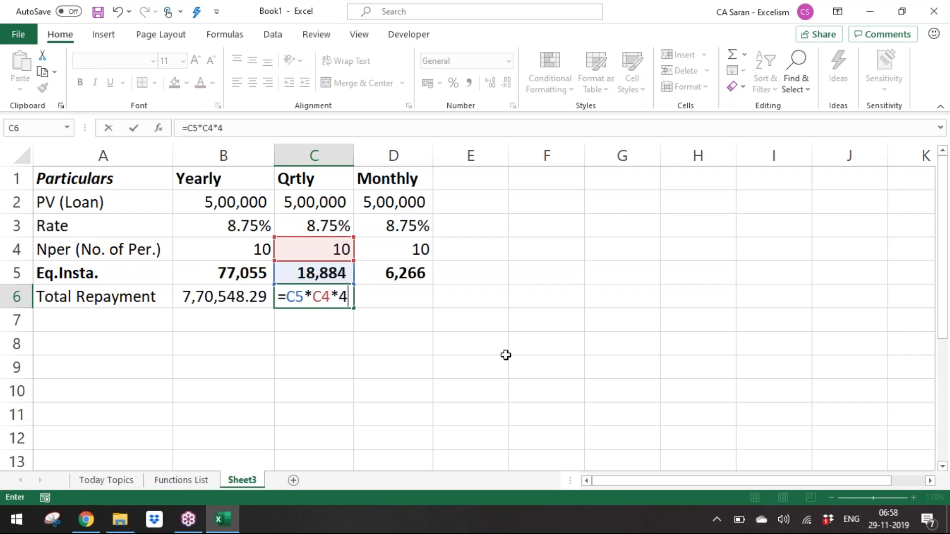
pyautogui.press('Return')
# Calculate the monthly total repayment in D6 with the formula =D4*D5*12
pyautogui.press('Up')
pyautogui.press('Right')
pyautogui.write('=')
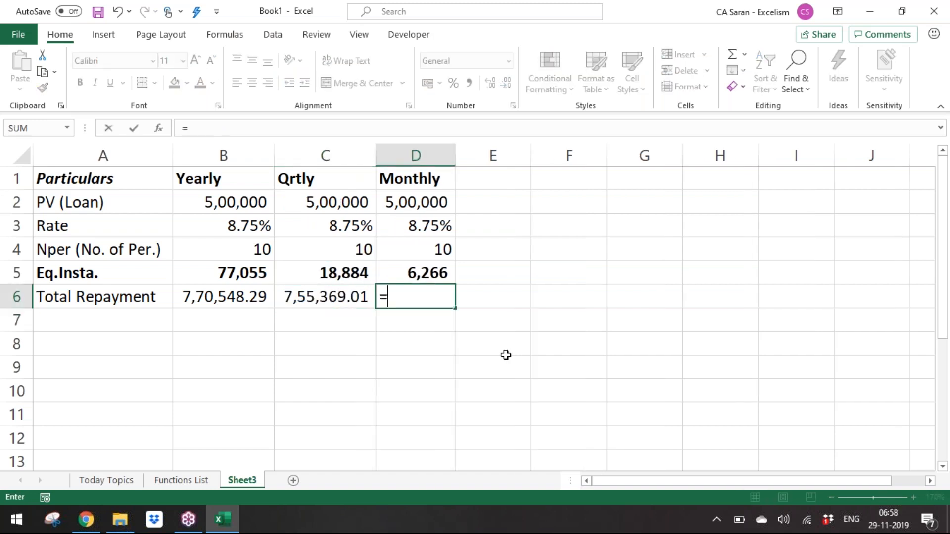
pyautogui.press('Up')
pyautogui.press('Up')
pyautogui.write('*')
pyautogui.press('Up')
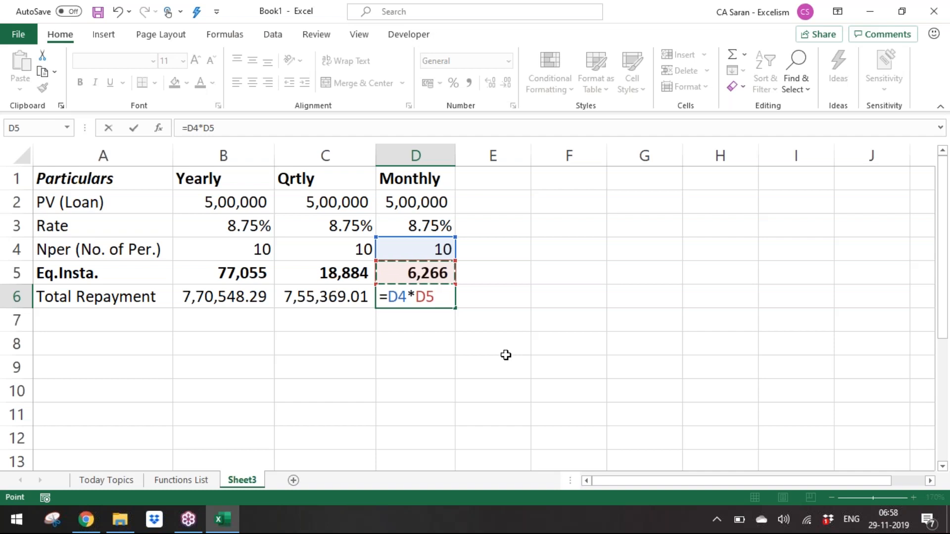
pyautogui.write('*12')
pyautogui.press('Return')
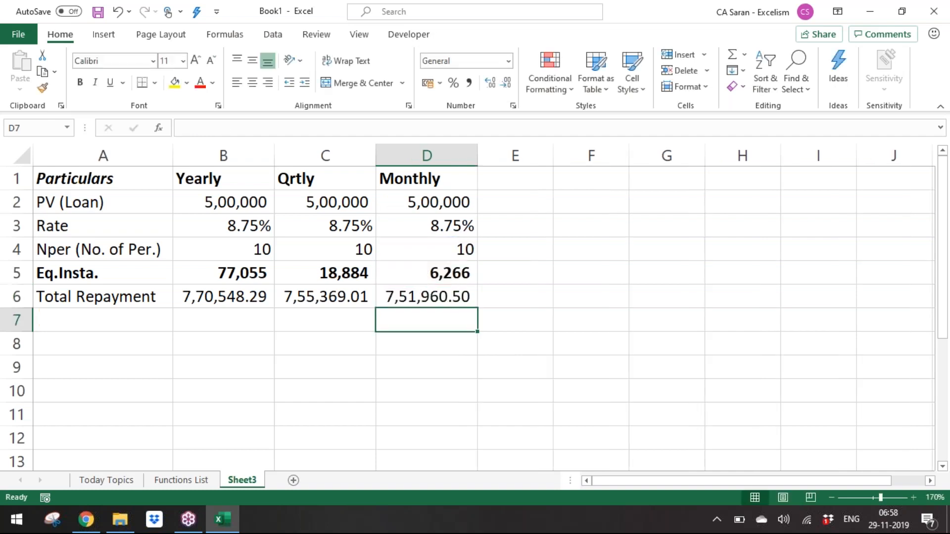
# Format the total repayments in B6:D6 to show no decimal places
pyautogui.press('Up')
pyautogui.hotkey('shift', 'Left')
pyautogui.hotkey('shift', 'Left')
pyautogui.hotkey('shift', 'Left')
pyautogui.hotkey('shift', 'Right')
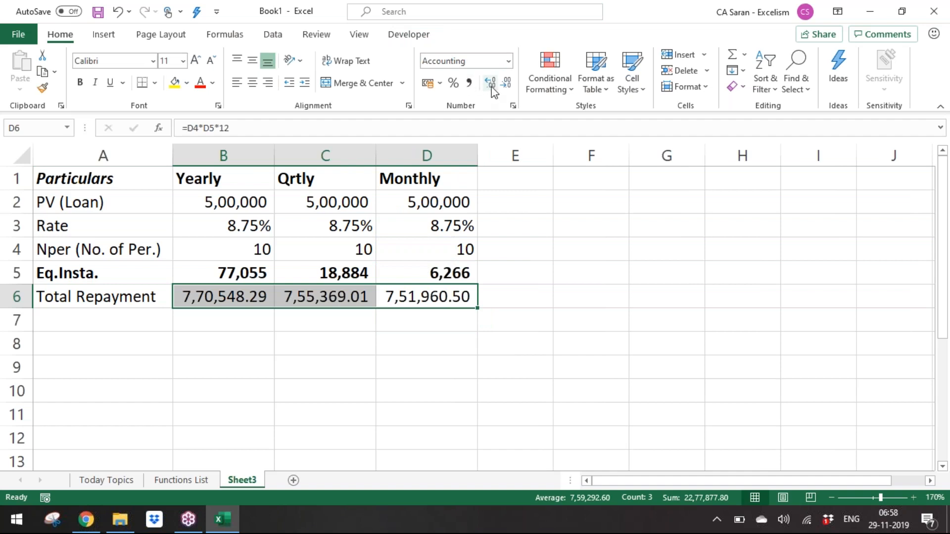
pyautogui.click(509, 84)
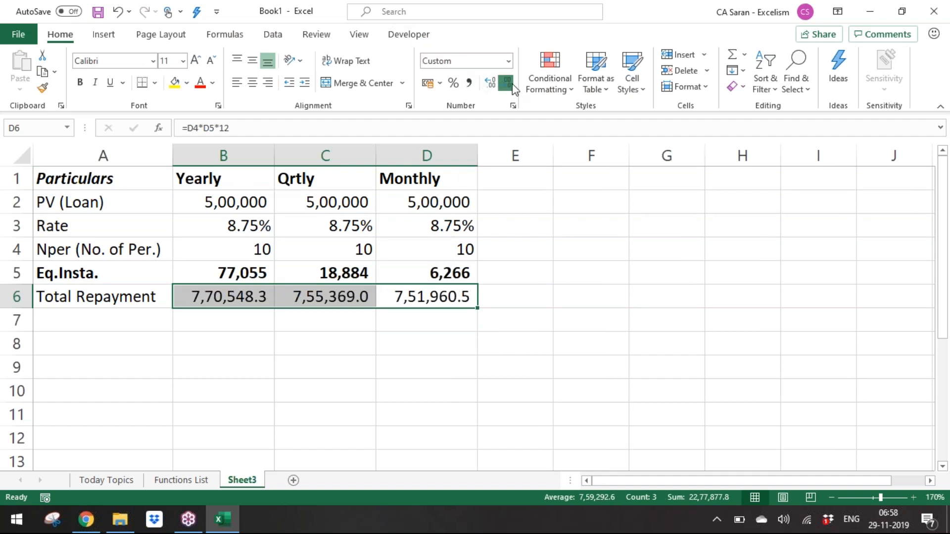
pyautogui.click(510, 84)
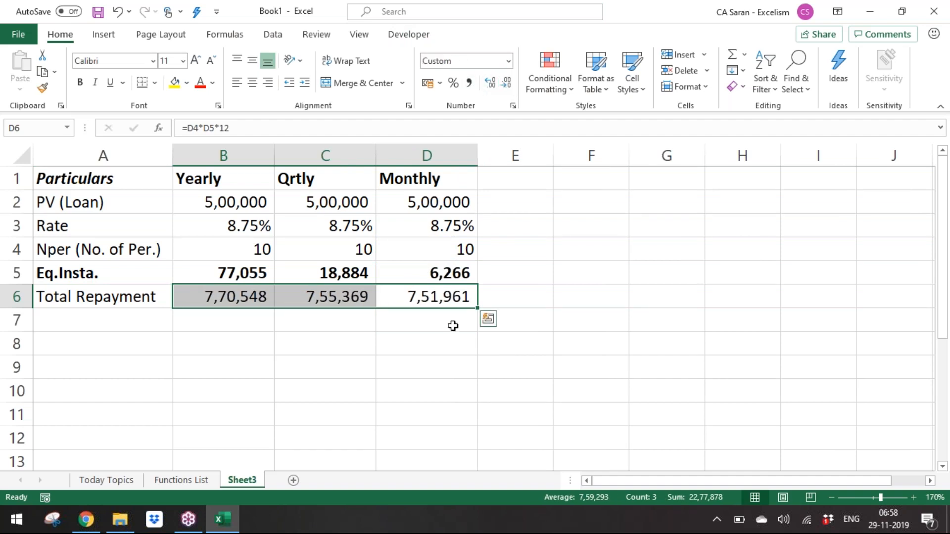
# Compare the yearly and monthly total repayments in B6 and D6, and review the row labels in column A
pyautogui.click(220, 300)
pyautogui.click(440, 300)
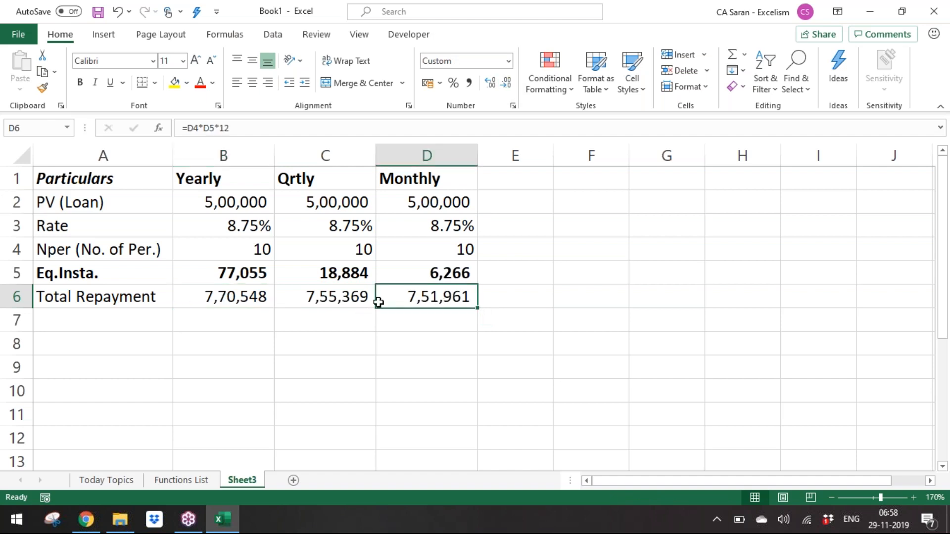
pyautogui.click(234, 291)
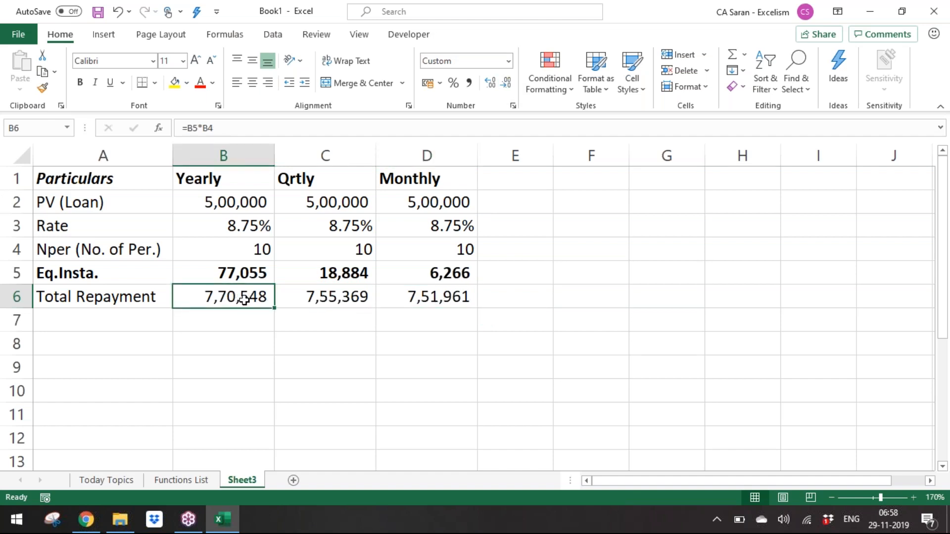
pyautogui.click(467, 299)
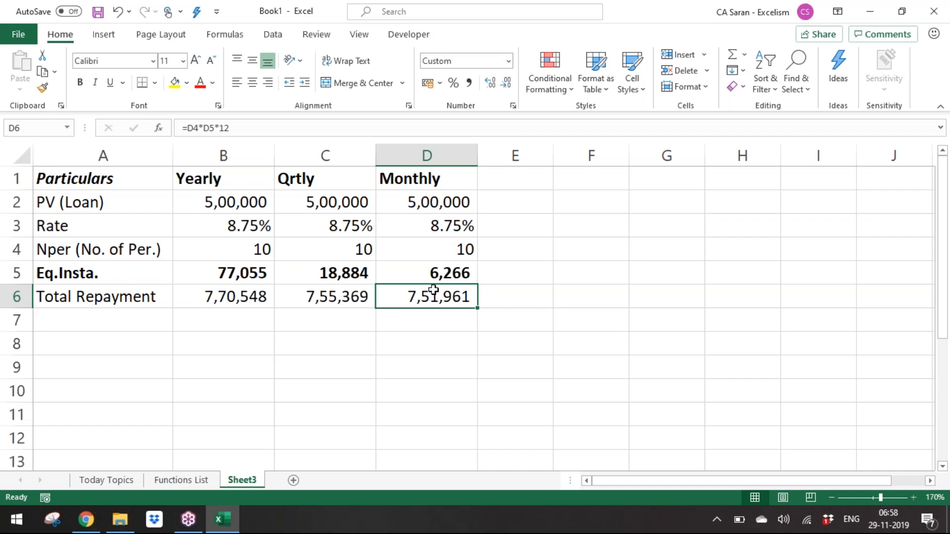
pyautogui.click(201, 294)
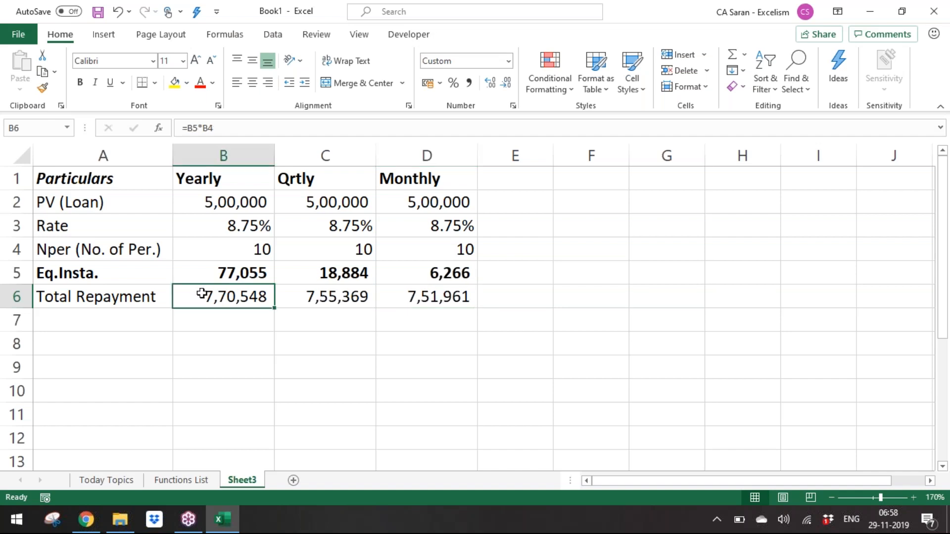
pyautogui.click(147, 311)
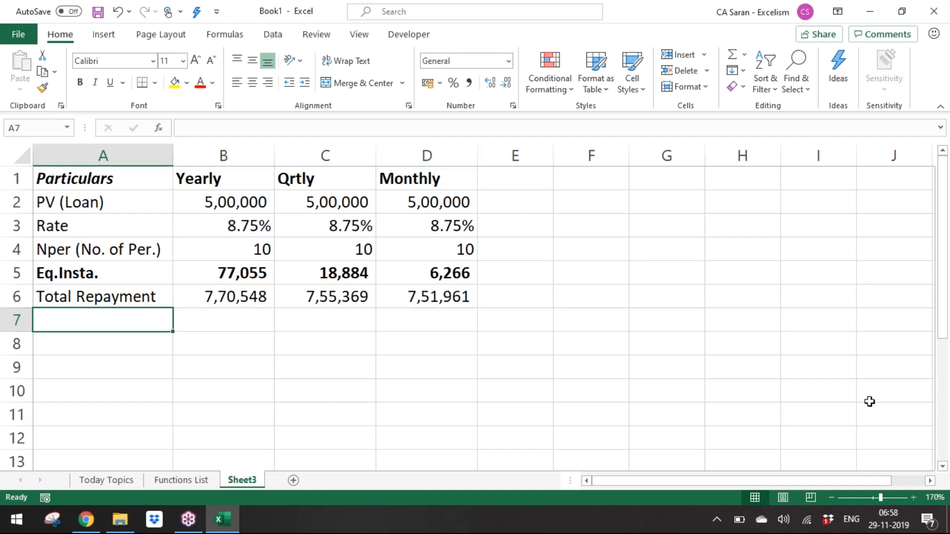
pyautogui.press('Up')
pyautogui.press('Up')
pyautogui.press('Up')
pyautogui.press('Up')
pyautogui.press('Up')
pyautogui.press('Up')
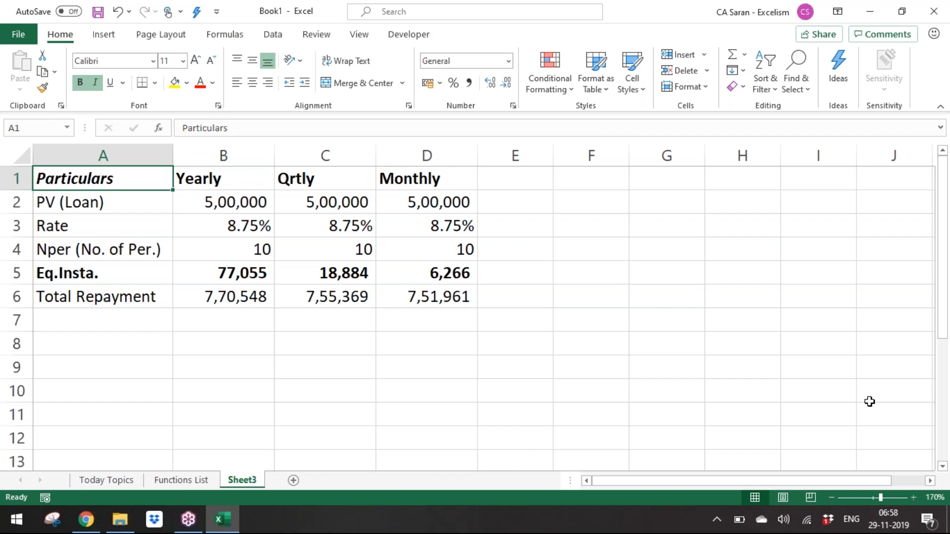
pyautogui.press('Down')
pyautogui.press('Down')
pyautogui.press('Down')
pyautogui.press('Down')
pyautogui.press('Down')
pyautogui.press('Down')
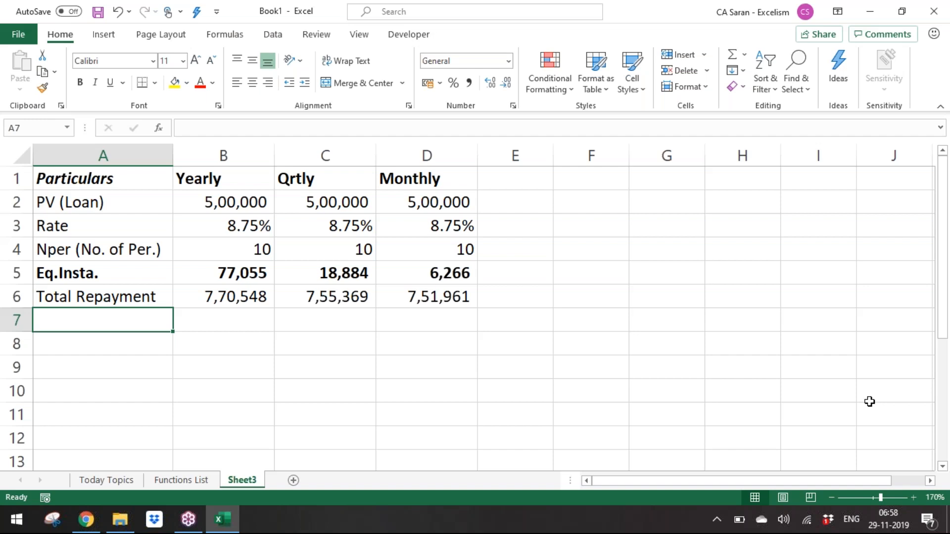
# Enter the row label CUMIPMT in A7, below Total Repayment
pyautogui.write('CUMIP')
pyautogui.press('BackSpace')
pyautogui.press('BackSpace')
pyautogui.write('P')
pyautogui.press('BackSpace')
pyautogui.write('IM')
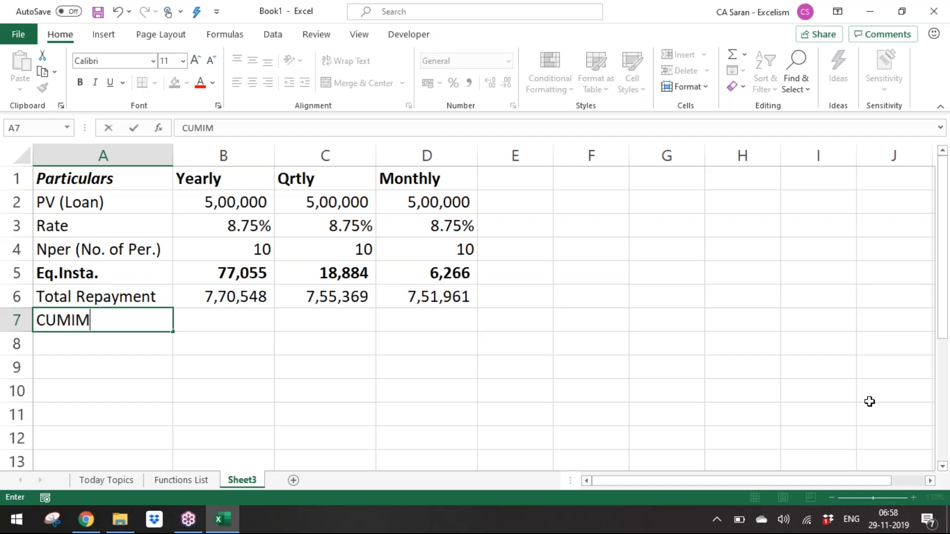
pyautogui.press('BackSpace')
pyautogui.write('PM')
pyautogui.write('T')
pyautogui.press('Tab')
# Start a CUMIPMT formula in B7 with rate B3, number of periods B4 and present value B2
pyautogui.write('=CUMIPMT(')
pyautogui.press('Up')
pyautogui.press('Up')
pyautogui.press('Up')
pyautogui.press('Up')
pyautogui.write(',')
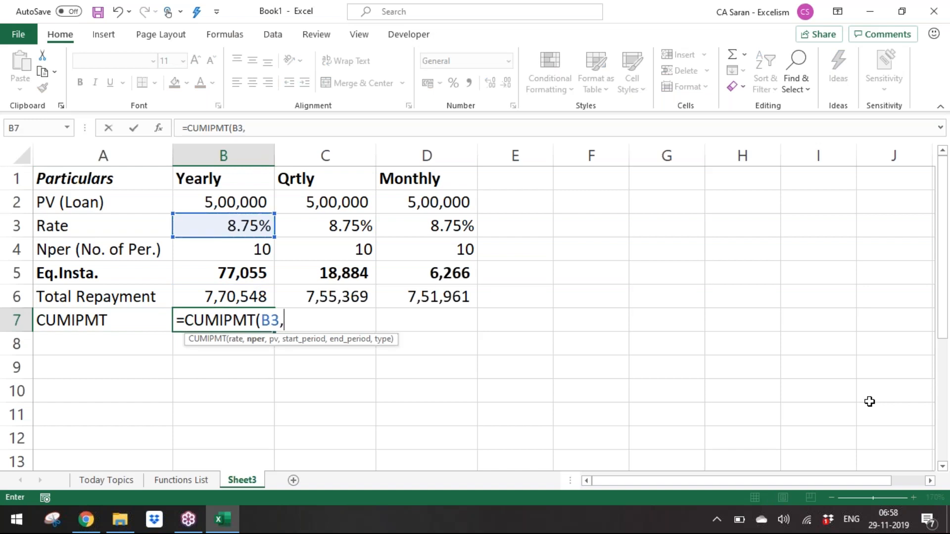
pyautogui.press('Up')
pyautogui.press('Up')
pyautogui.press('Up')
pyautogui.write(',')
pyautogui.press('Up')
pyautogui.press('Up')
pyautogui.press('Up')
pyautogui.press('Up')
pyautogui.press('Up')
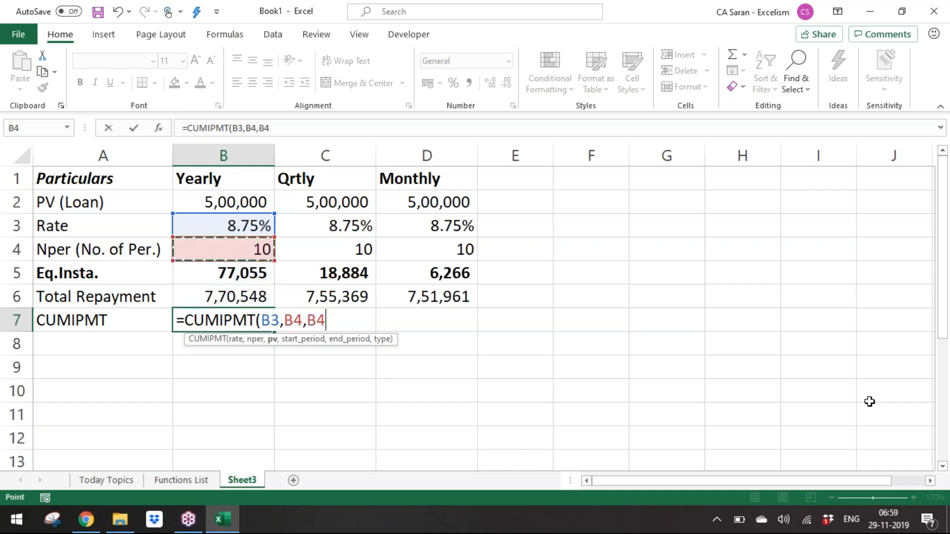
pyautogui.write(',')
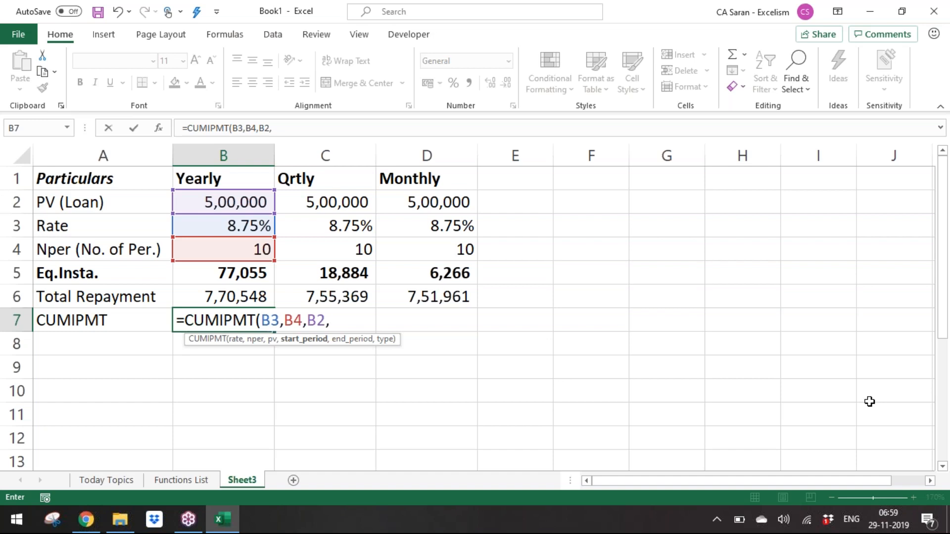
# Complete the CUMIPMT formula in B7 with start period 1, end period B4 and type 0 for end-of-period payments
pyautogui.write('1,')
pyautogui.press('Up')
pyautogui.press('Up')
pyautogui.press('Up')
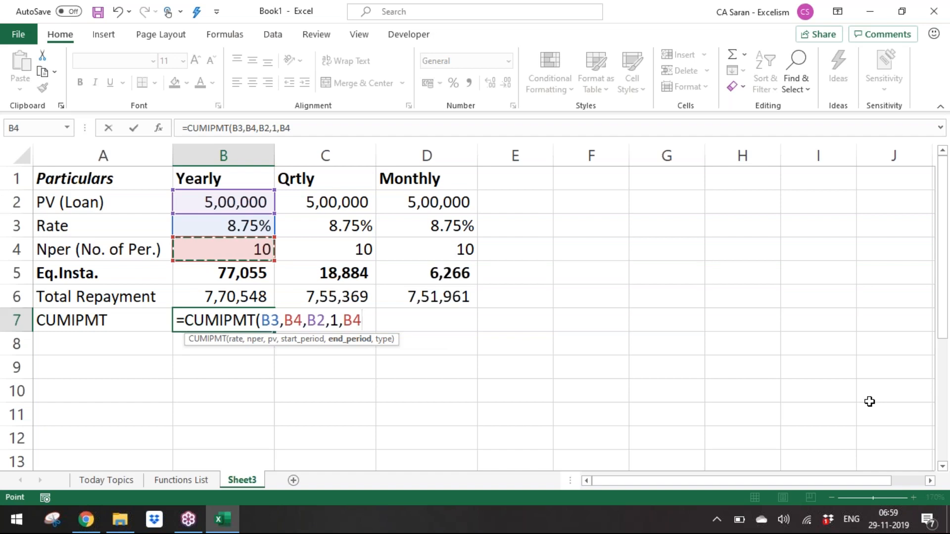
pyautogui.write(',')
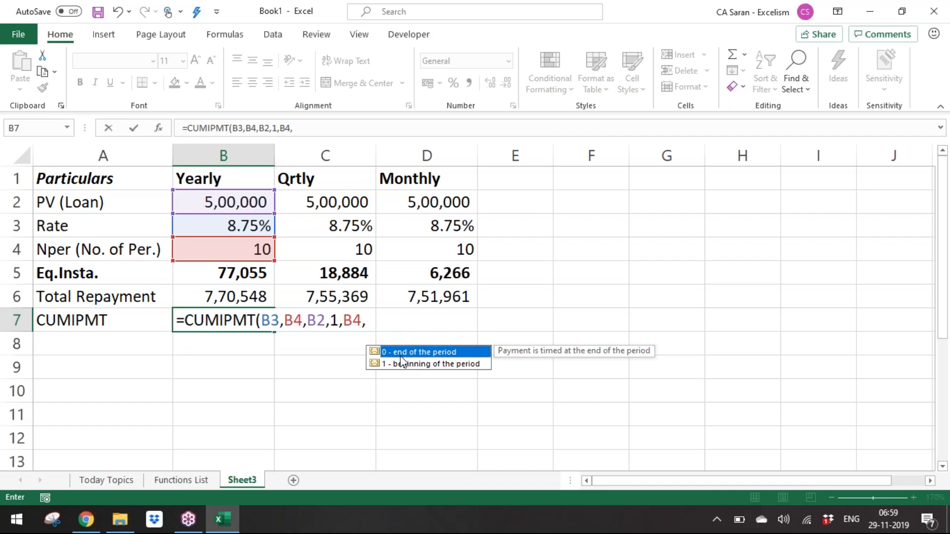
pyautogui.write('0)')
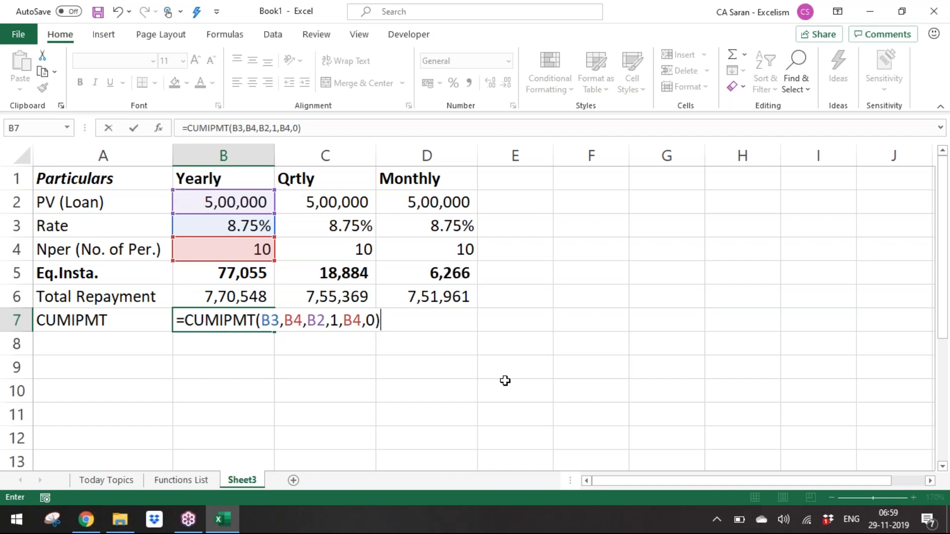
pyautogui.press('Return')
# Negate the yearly CUMIPMT formula in B7 so it reads =-CUMIPMT(B3,B4,B2,1,B4,0)
pyautogui.press('Down')
pyautogui.press('Up')
pyautogui.press('Right')
pyautogui.press('Up')
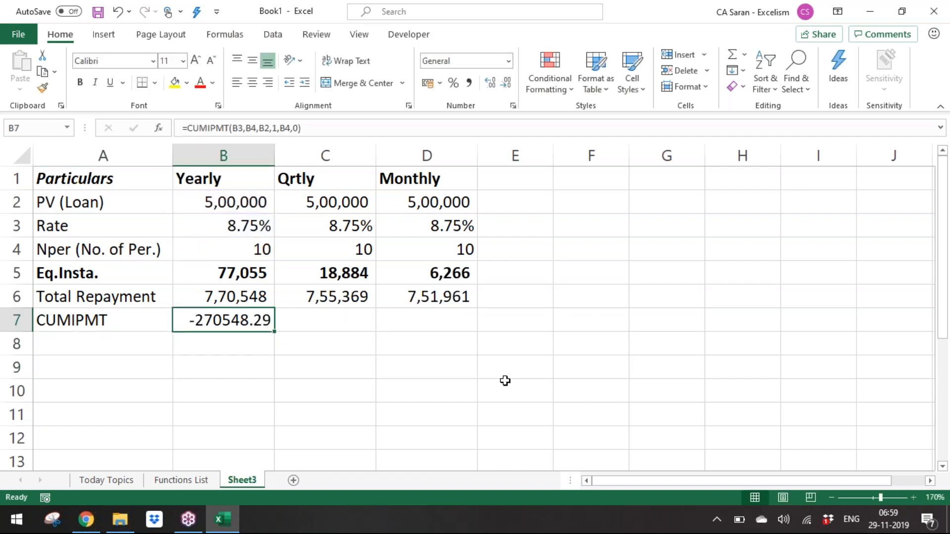
pyautogui.press('F2')
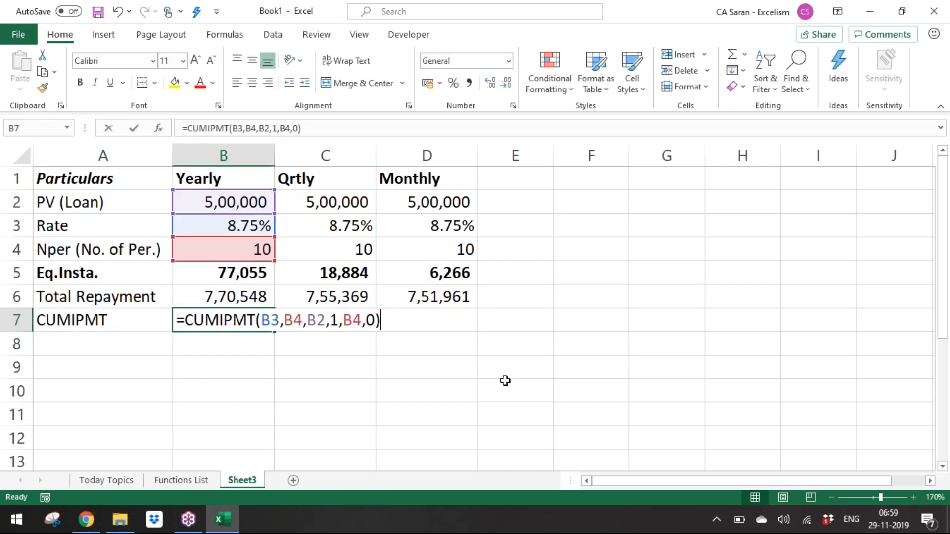
pyautogui.press('Left')
pyautogui.press('Left')
pyautogui.press('Left')
pyautogui.press('Home')
pyautogui.press('Right')
pyautogui.write('-')
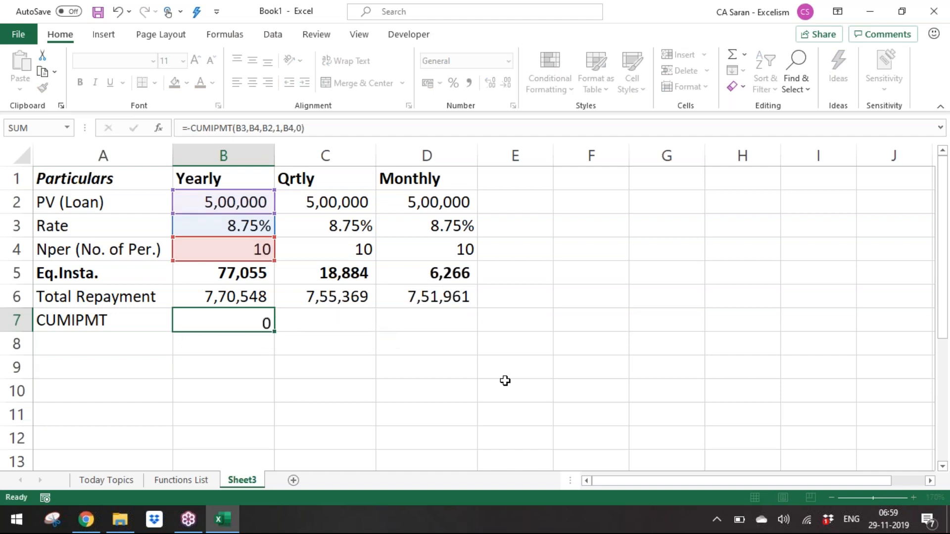
pyautogui.press('Return')
# Enter the row label CUMPRINC in A8, below CUMIPMT
pyautogui.press('Left')
pyautogui.write('CUM')
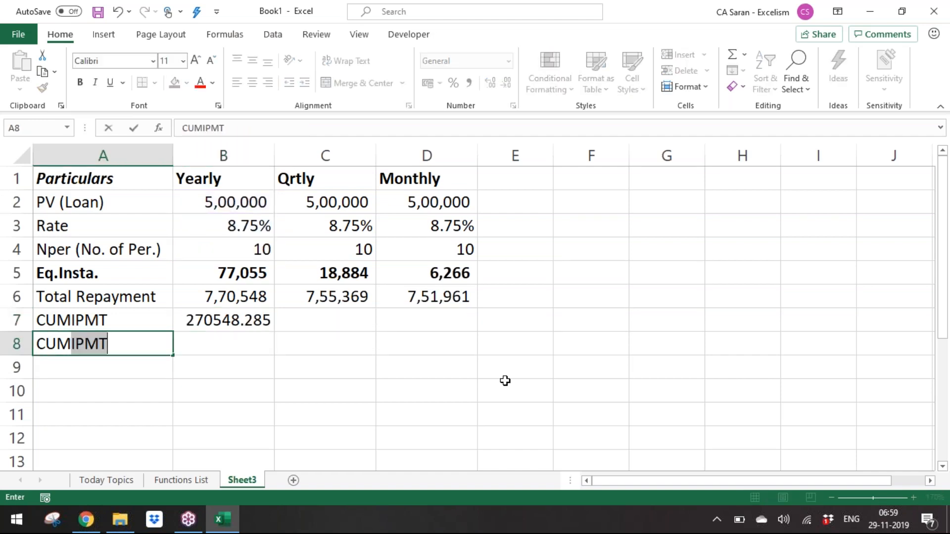
pyautogui.write('PRINC')
pyautogui.press('Return')
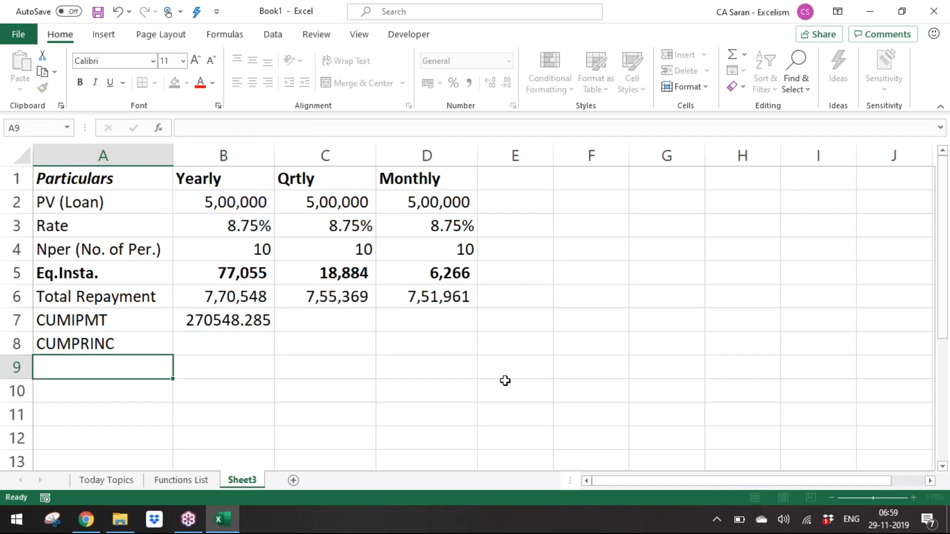
# Copy the formula text of B7 into B8 with its cell references kept as they are
pyautogui.press('Up')
pyautogui.press('Up')
pyautogui.press('Right')
pyautogui.press('F2')
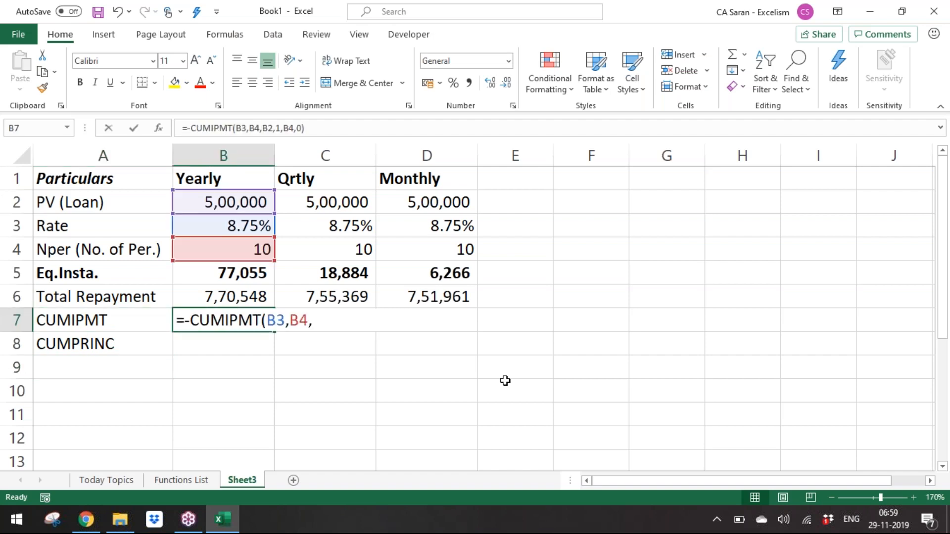
pyautogui.hotkey('shift', 'Left')
pyautogui.hotkey('shift', 'Left')
pyautogui.hotkey('shift', 'Left')
pyautogui.hotkey('shift', 'Left')
pyautogui.hotkey('shift', 'Left')
pyautogui.hotkey('shift', 'Left')
pyautogui.hotkey('shift', 'Left')
pyautogui.hotkey('shift', 'Left')
pyautogui.hotkey('shift', 'Left')
pyautogui.hotkey('shift', 'Left')
pyautogui.hotkey('shift', 'Left')
pyautogui.hotkey('shift', 'Left')
pyautogui.hotkey('shift', 'Left')
pyautogui.hotkey('shift', 'Left')
pyautogui.hotkey('shift', 'Left')
pyautogui.hotkey('shift', 'Left')
pyautogui.hotkey('shift', 'Left')
pyautogui.hotkey('shift', 'Left')
pyautogui.hotkey('shift', 'Left')
pyautogui.hotkey('shift', 'Left')
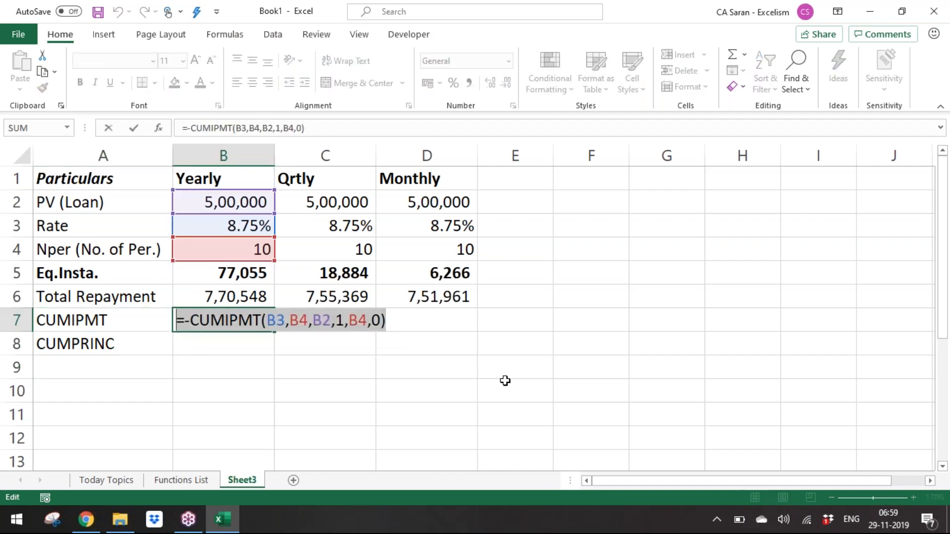
pyautogui.hotkey('ctrl', 'c')
pyautogui.press('Escape')
pyautogui.press('Down')
pyautogui.hotkey('ctrl', 'v')
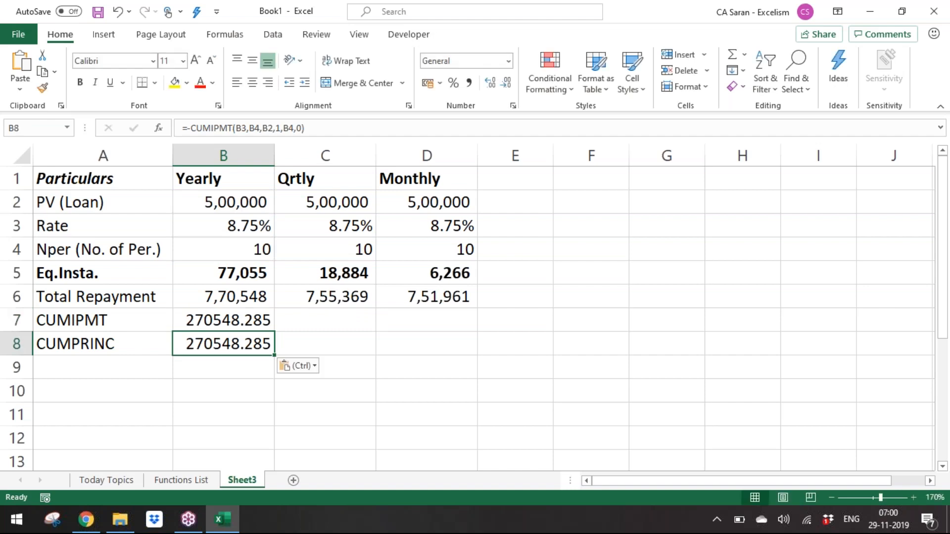
# Change the function name in the B8 formula to CUMIPRINC, keeping the same arguments
pyautogui.press('F2')
pyautogui.press('Left')
pyautogui.press('Left')
pyautogui.press('Left')
pyautogui.press('Left')
pyautogui.press('Left')
pyautogui.press('Left')
pyautogui.press('Left')
pyautogui.press('Left')
pyautogui.press('Left')
pyautogui.press('Left')
pyautogui.press('Left')
pyautogui.press('Left')
pyautogui.press('Left')
pyautogui.press('Left')
pyautogui.press('Left')
pyautogui.press('Left')
pyautogui.press('Left')
pyautogui.press('Left')
pyautogui.press('Left')
pyautogui.press('Left')
pyautogui.press('Right')
pyautogui.hotkey('shift', 'Right')
pyautogui.hotkey('shift', 'Right')
pyautogui.write('RINC')
pyautogui.press('Return')
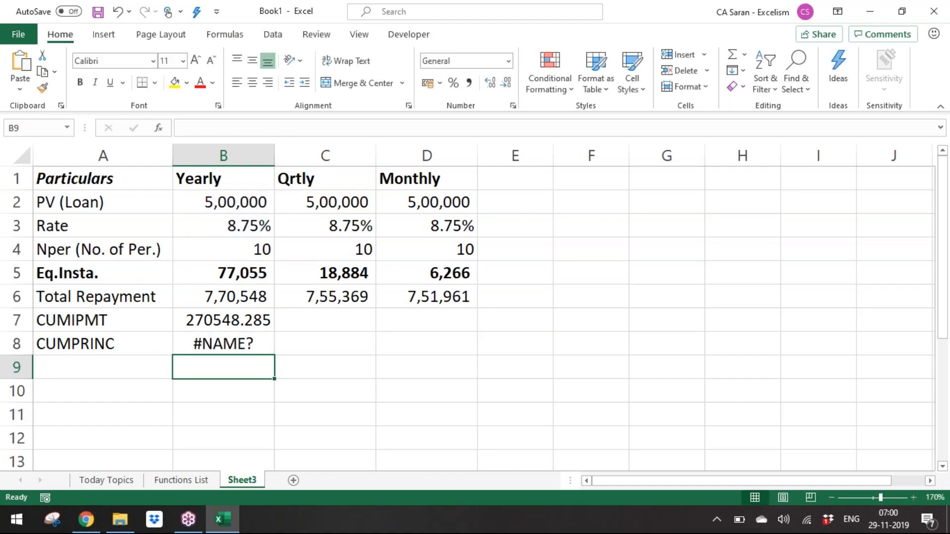
# Remove the extra letter I from the function name in B8 so it reads CUMPRINC
pyautogui.press('Up')
pyautogui.press('F2')
pyautogui.press('Left')
pyautogui.press('Left')
pyautogui.press('Left')
pyautogui.press('Left')
pyautogui.press('Left')
pyautogui.press('Left')
pyautogui.press('Left')
pyautogui.press('Left')
pyautogui.press('Left')
pyautogui.press('Left')
pyautogui.press('Left')
pyautogui.press('Left')
pyautogui.press('Left')
pyautogui.press('Left')
pyautogui.press('Left')
pyautogui.press('Left')
pyautogui.press('Left')
pyautogui.press('Left')
pyautogui.press('Left')
pyautogui.press('Left')
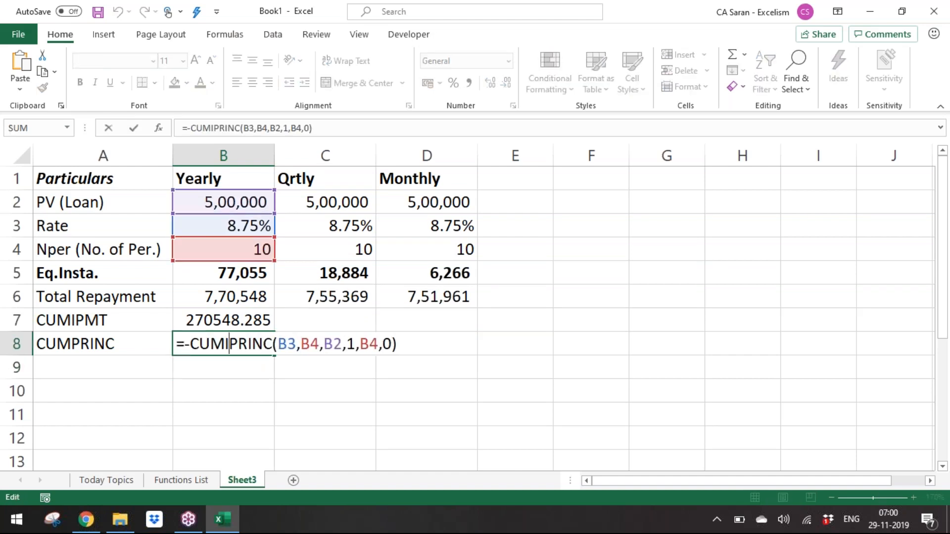
pyautogui.press('BackSpace')
pyautogui.press('Return')
# Format the yearly CUMIPMT and CUMPRINC values in B7:B8 with comma style and no decimal places
pyautogui.press('Up')
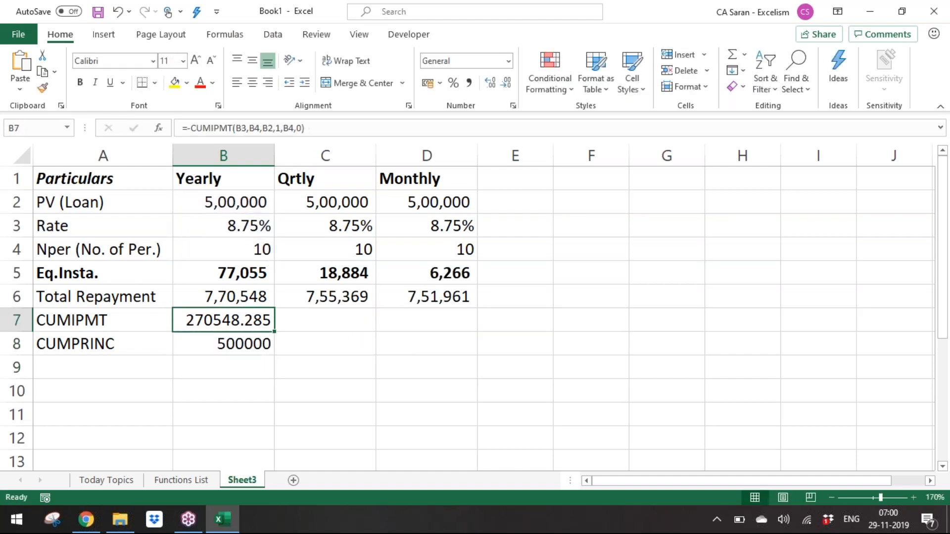
pyautogui.hotkey('shift', 'Down')
pyautogui.click(469, 84)
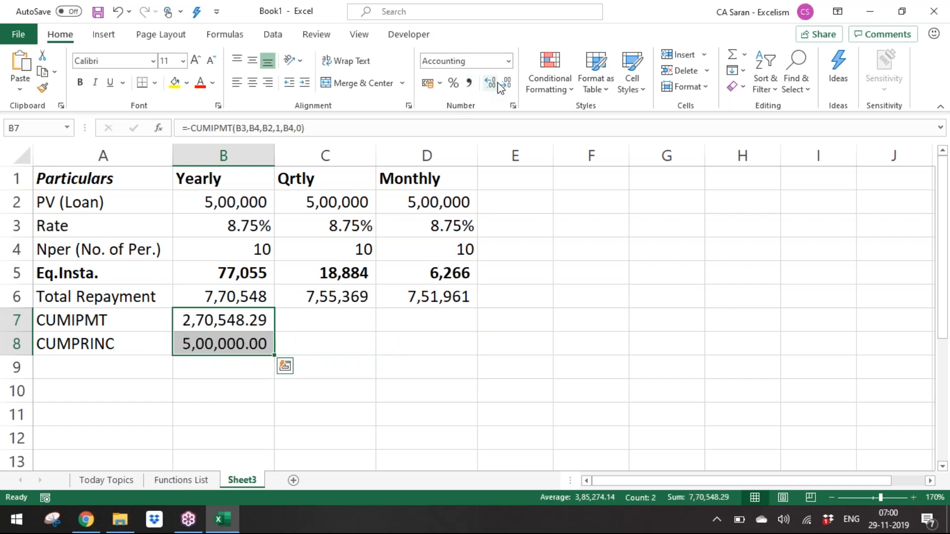
pyautogui.click(501, 86)
pyautogui.click(502, 85)
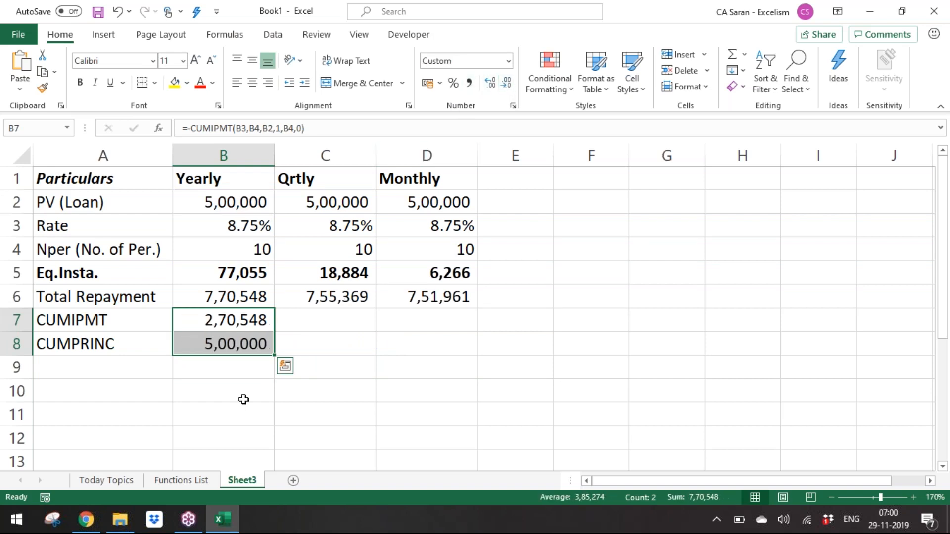
# Compare the CUMPRINC value in B8 with the loan in B2, and enter the row label Check in A9
pyautogui.click(240, 350)
pyautogui.click(250, 200)
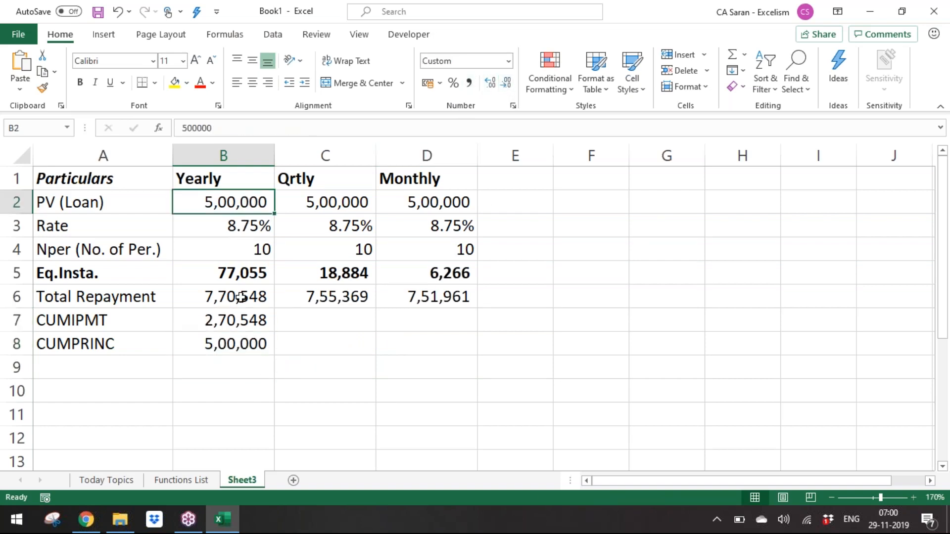
pyautogui.click(246, 341)
pyautogui.click(85, 372)
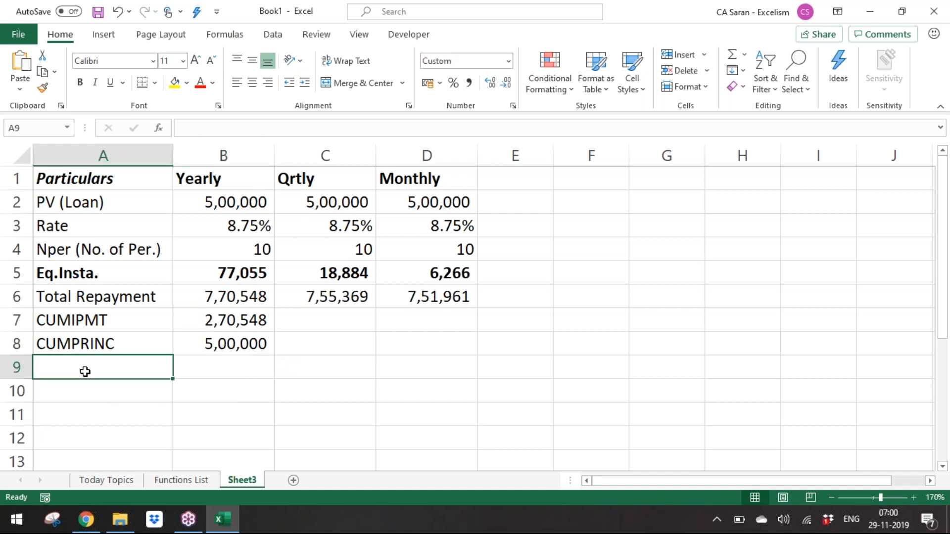
pyautogui.press('F2')
pyautogui.write('Check')
pyautogui.press('Tab')
# Enter the check formula -B6-B7-B8 in B9, using total repayment, cumulative interest and cumulative principal
pyautogui.write('-')
pyautogui.press('Up')
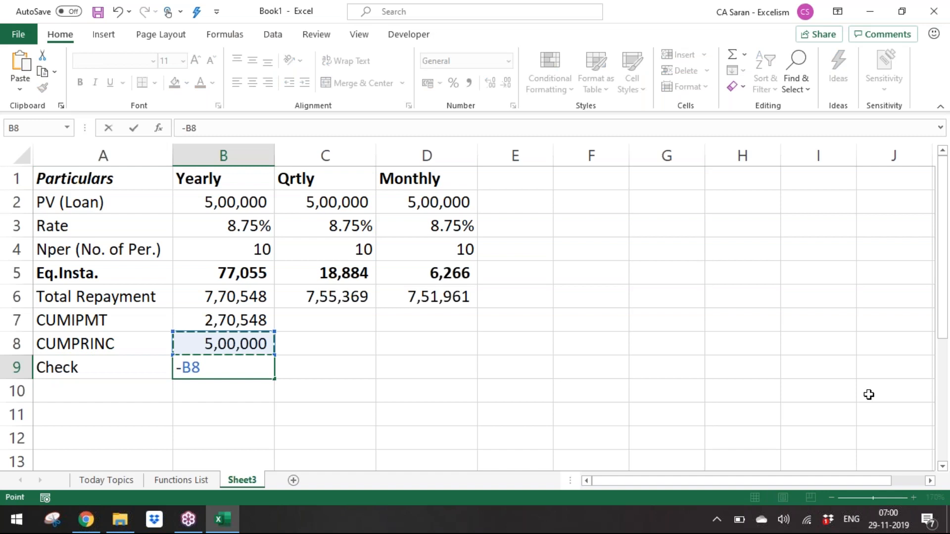
pyautogui.press('Up')
pyautogui.press('Up')
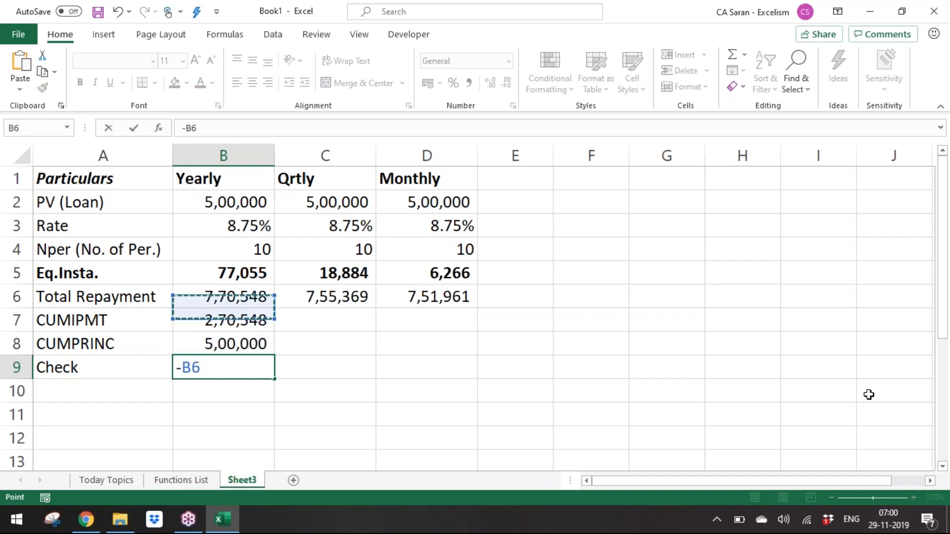
pyautogui.write('-')
pyautogui.press('Up')
pyautogui.press('Up')
pyautogui.write('-')
pyautogui.press('Up')
pyautogui.press('Return')
# Remove the leading minus from the check formula in B9 so it reads =B6-B7-B8
pyautogui.press('Up')
pyautogui.press('Right')
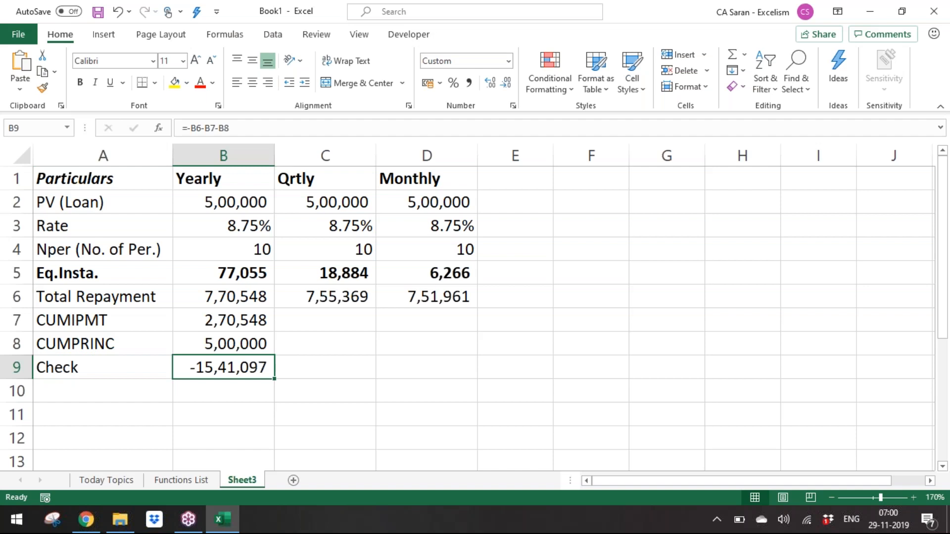
pyautogui.press('F2')
pyautogui.press('Left')
pyautogui.press('Left')
pyautogui.press('Left')
pyautogui.press('Left')
pyautogui.press('Left')
pyautogui.press('Left')
pyautogui.press('Left')
pyautogui.press('Left')
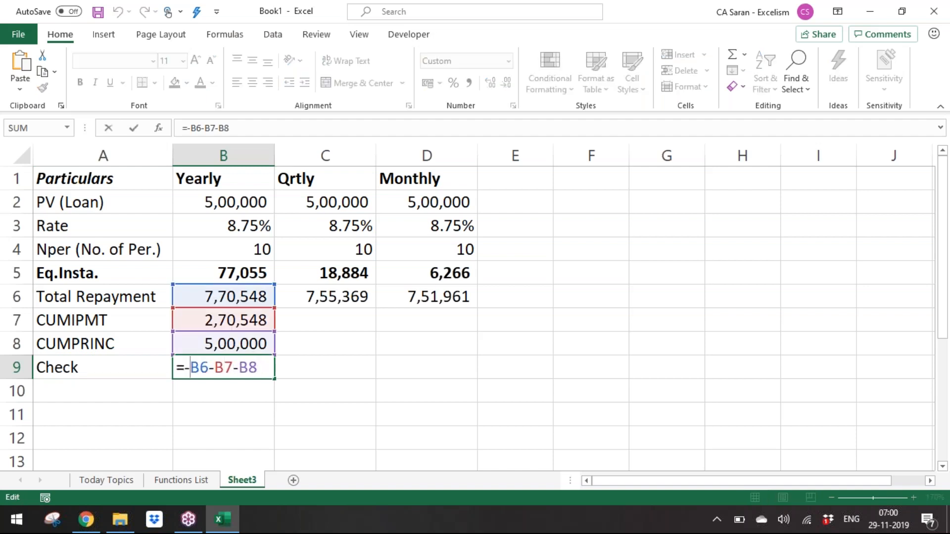
pyautogui.press('BackSpace')
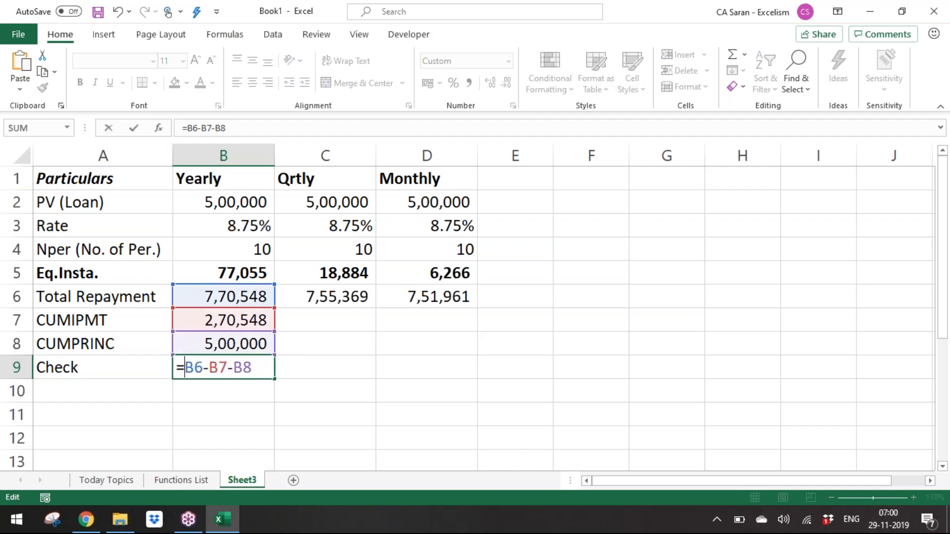
pyautogui.press('Return')
# Copy the yearly CUMIPMT and CUMPRINC formulas in B7:B8 to the quarterly and monthly columns, C7:D8
pyautogui.press('Up')
pyautogui.press('Right')
pyautogui.press('Up')
pyautogui.press('Up')
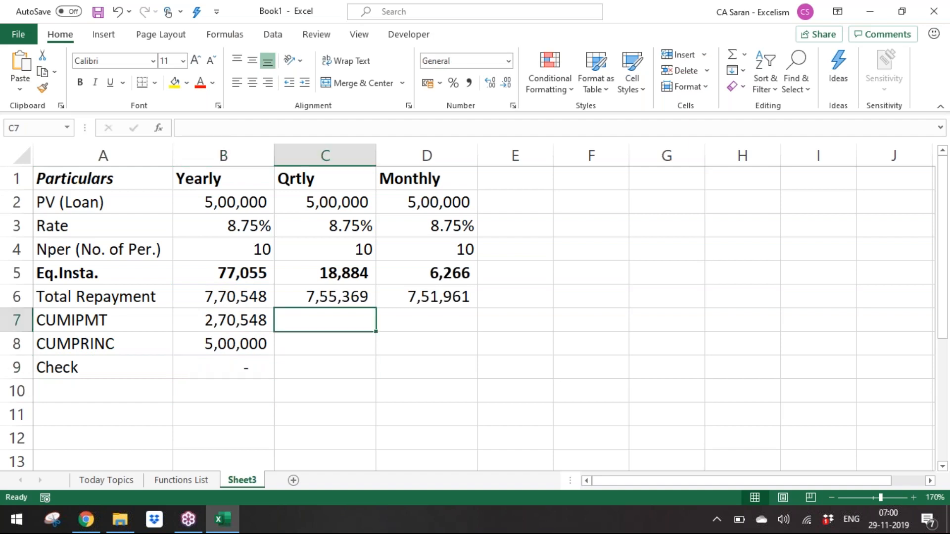
pyautogui.press('Left')
pyautogui.hotkey('ctrl', 'c')
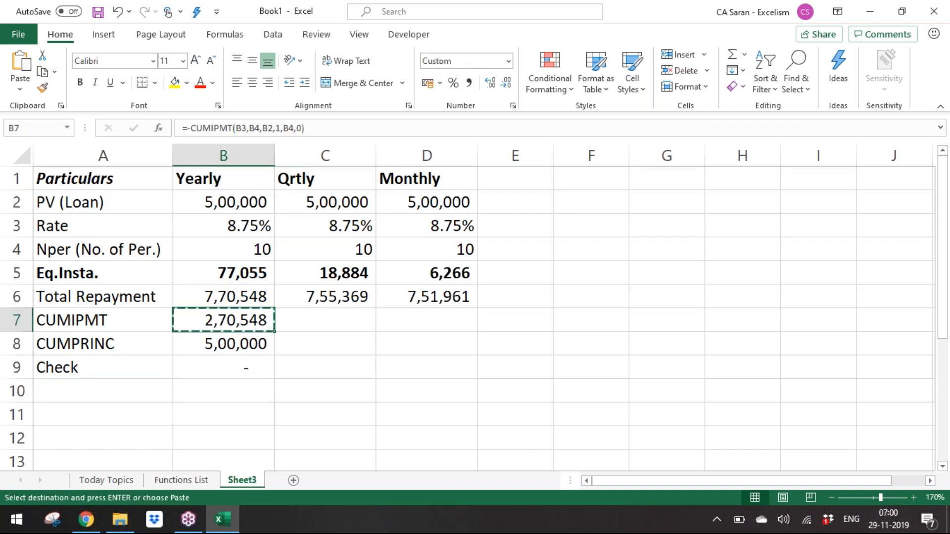
pyautogui.hotkey('shift', 'Down')
pyautogui.hotkey('ctrl', 'c')
pyautogui.press('Right')
pyautogui.hotkey('shift', 'Down')
pyautogui.hotkey('shift', 'Down')
pyautogui.hotkey('shift', 'Up')
pyautogui.hotkey('shift', 'Right')
pyautogui.hotkey('ctrl', 'v')
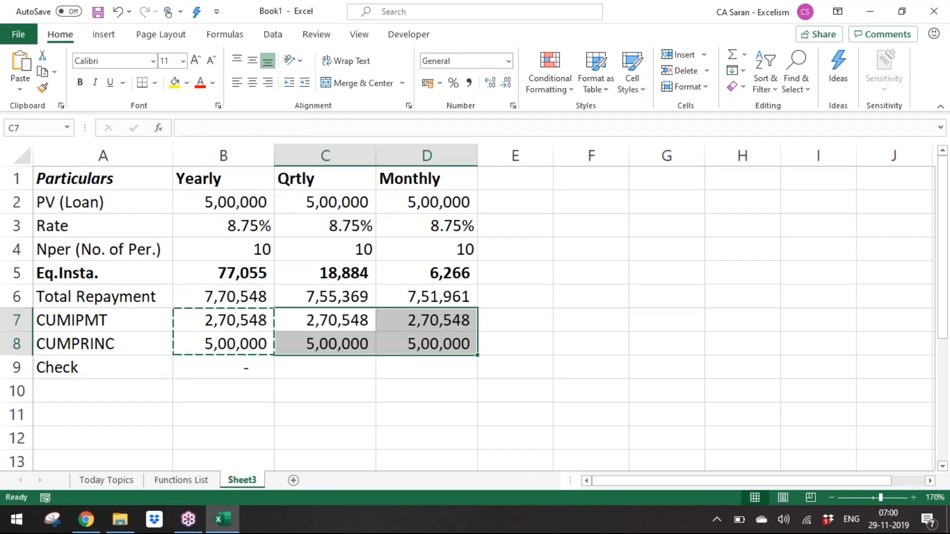
# Adapt the quarterly CUMIPMT formula in C7 to =-CUMIPMT(C3/4,C4*4,C2,1,C4*4,0)
pyautogui.press('Escape')
pyautogui.press('Up')
pyautogui.press('Down')
pyautogui.press('F2')
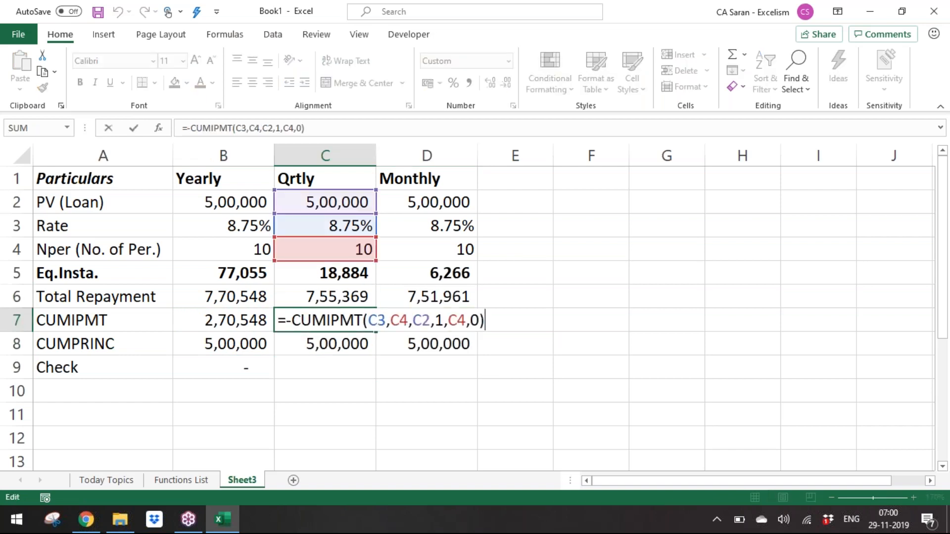
pyautogui.press('Left')
pyautogui.press('Left')
pyautogui.press('Left')
pyautogui.press('Left')
pyautogui.press('Left')
pyautogui.press('Left')
pyautogui.press('Left')
pyautogui.press('Left')
pyautogui.press('Left')
pyautogui.press('Left')
pyautogui.press('Left')
pyautogui.press('Left')
pyautogui.press('Left')
pyautogui.press('Left')
pyautogui.write('/4')
pyautogui.press('Right')
pyautogui.press('Right')
pyautogui.press('Right')
pyautogui.write('*4')
pyautogui.press('Right')
pyautogui.press('Right')
pyautogui.press('Right')
pyautogui.press('Right')
pyautogui.press('Right')
pyautogui.press('Right')
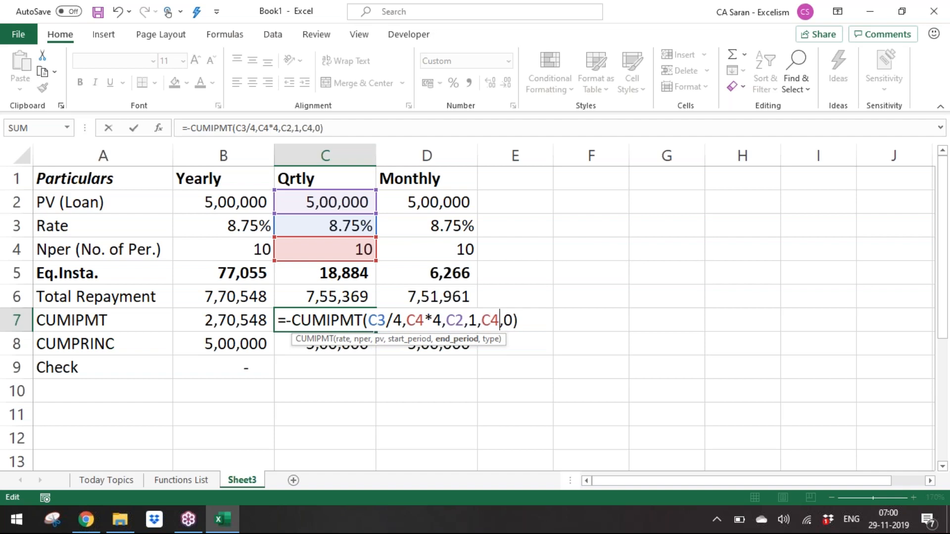
pyautogui.write('*4')
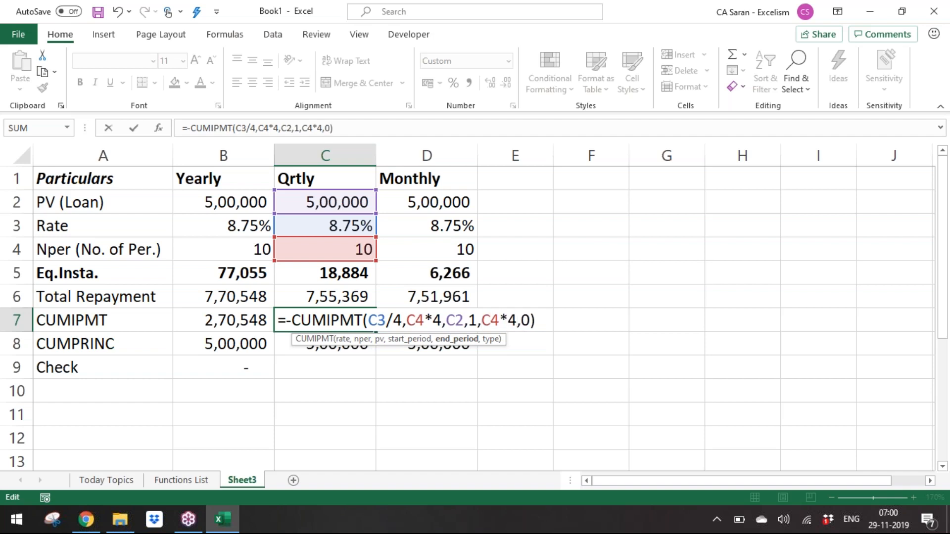
pyautogui.press('Return')
# Copy the exact text of the CUMIPMT formula in C7 into C8, keeping its column C references
pyautogui.press('Up')
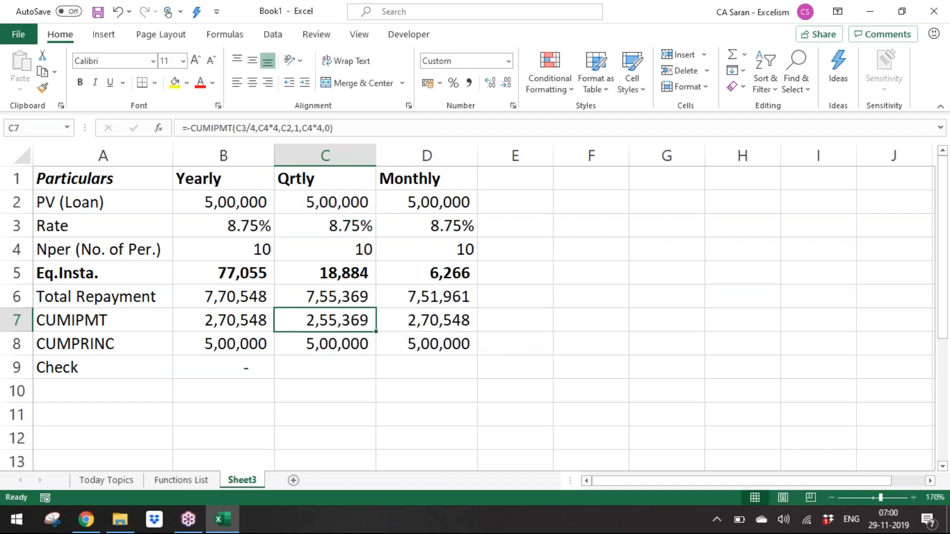
pyautogui.press('F2')
pyautogui.hotkey('shift', 'Home')
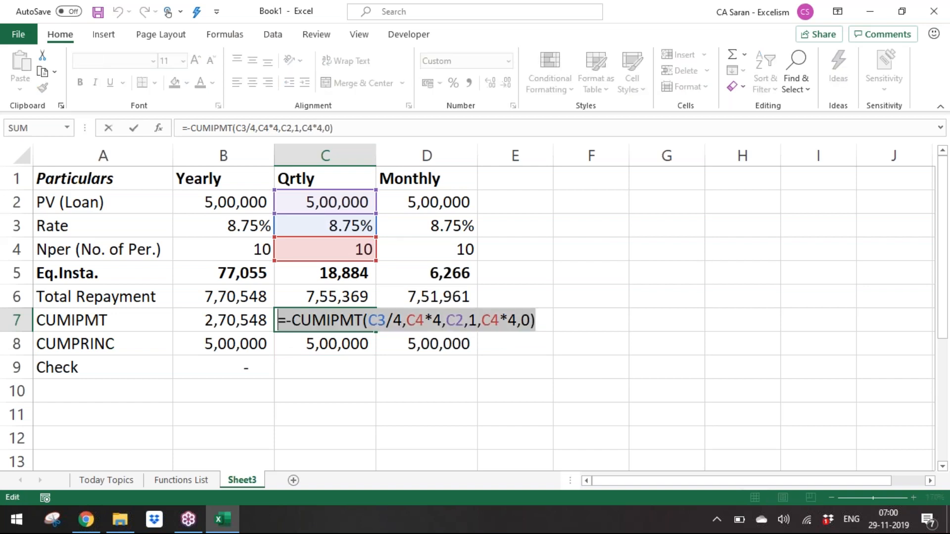
pyautogui.hotkey('ctrl', 'c')
pyautogui.press('Escape')
pyautogui.press('Down')
pyautogui.hotkey('ctrl', 'v')
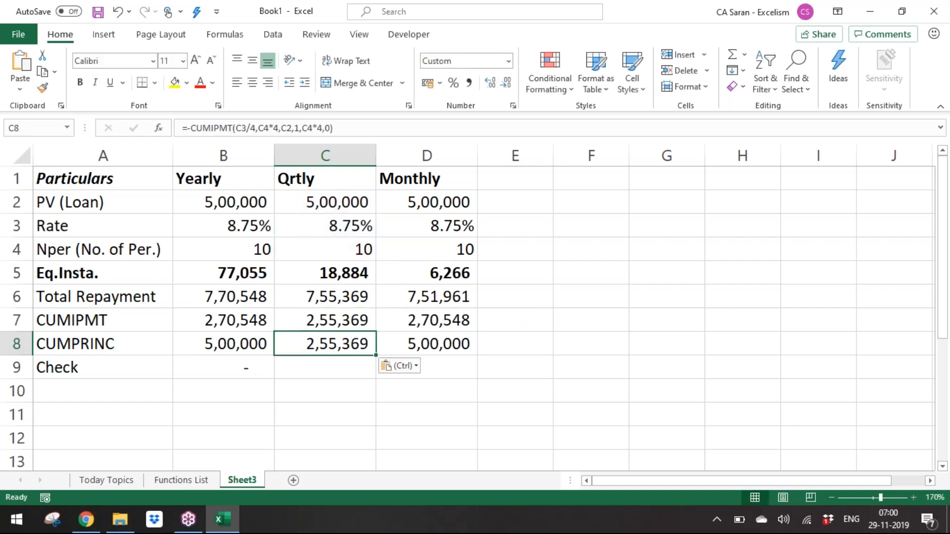
# Replace the function CUMIPMT with CUMPRINC in the quarterly formula in C8, keeping its arguments
pyautogui.press('F2')
pyautogui.press('Left')
pyautogui.press('Left')
pyautogui.press('Left')
pyautogui.press('Left')
pyautogui.press('Left')
pyautogui.press('Left')
pyautogui.press('Left')
pyautogui.press('Left')
pyautogui.press('Left')
pyautogui.press('Left')
pyautogui.press('Left')
pyautogui.press('Left')
pyautogui.press('Left')
pyautogui.press('Left')
pyautogui.press('Left')
pyautogui.press('Left')
pyautogui.press('Left')
pyautogui.press('Left')
pyautogui.press('Left')
pyautogui.press('Left')
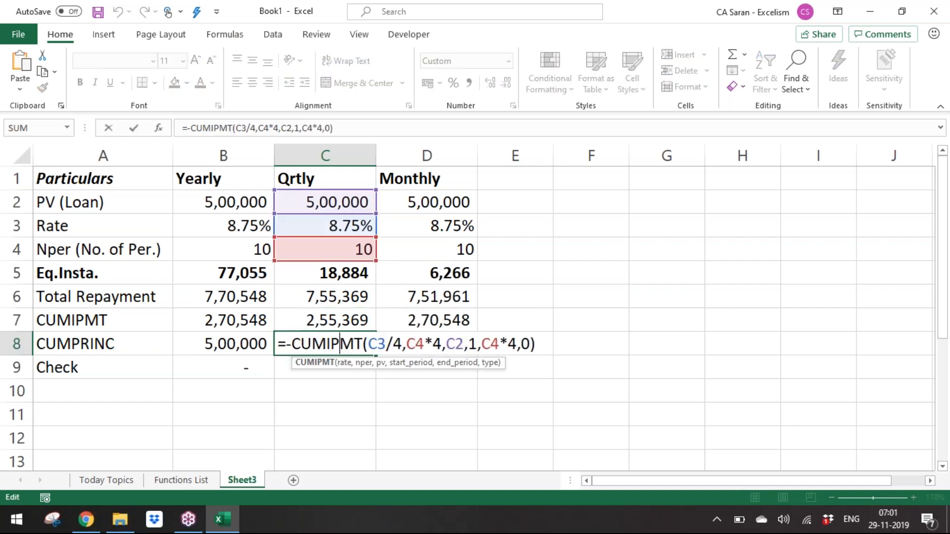
pyautogui.hotkey('shift', 'Right')
pyautogui.hotkey('shift', 'Right')
pyautogui.hotkey('shift', 'Right')
pyautogui.hotkey('shift', 'Right')
pyautogui.write('pri')
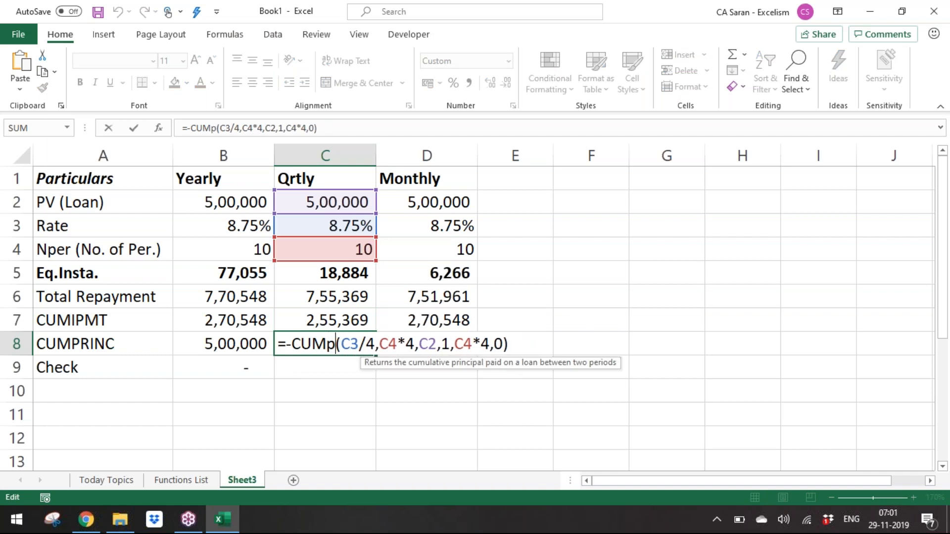
pyautogui.write('nc')
pyautogui.press('Return')
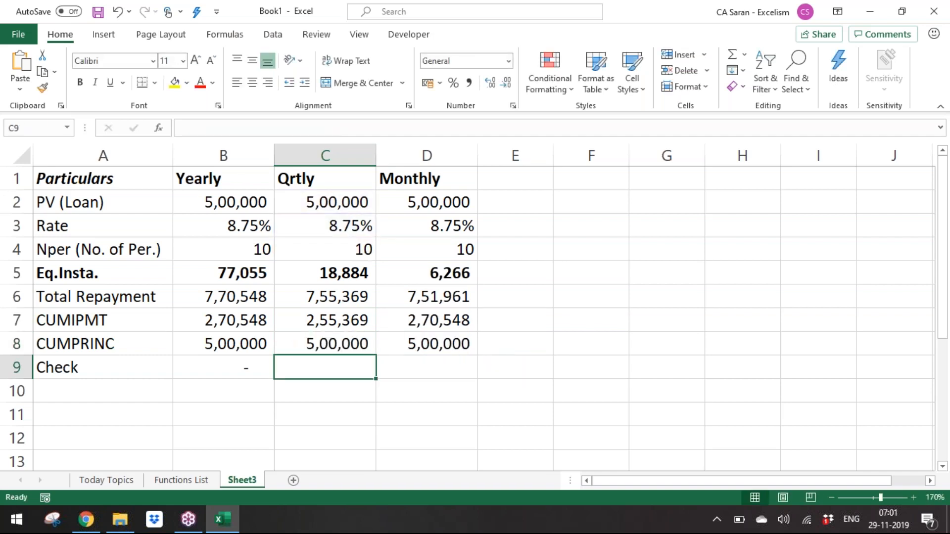
# Copy the yearly check formula from B9 to the quarterly column in C9
pyautogui.press('Left')
pyautogui.hotkey('ctrl', 'c')
pyautogui.press('Right')
pyautogui.press('Return')
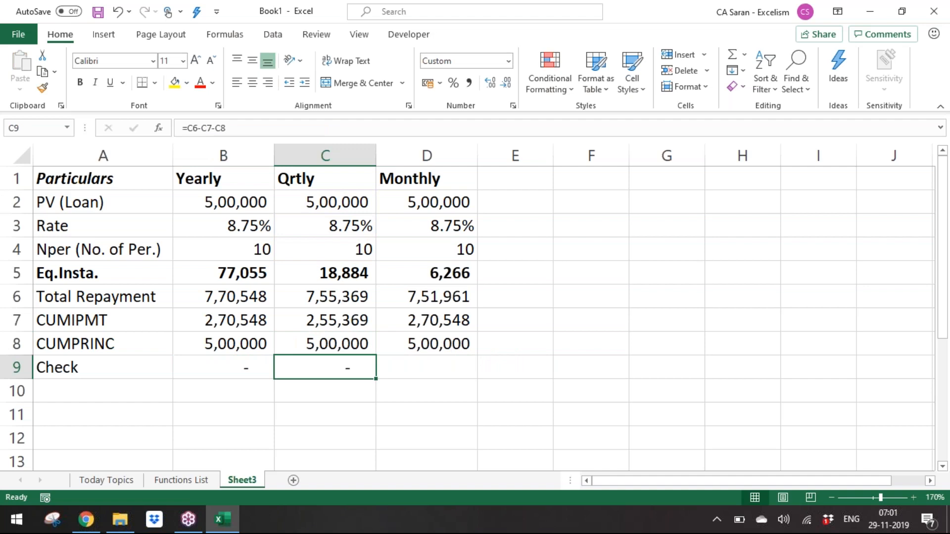
# Copy the quarterly CUMIPMT and CUMPRINC formulas in C7:C8 to the monthly column, D7:D8
pyautogui.press('Right')
pyautogui.press('Up')
pyautogui.press('Up')
pyautogui.press('F2')
pyautogui.press('Escape')
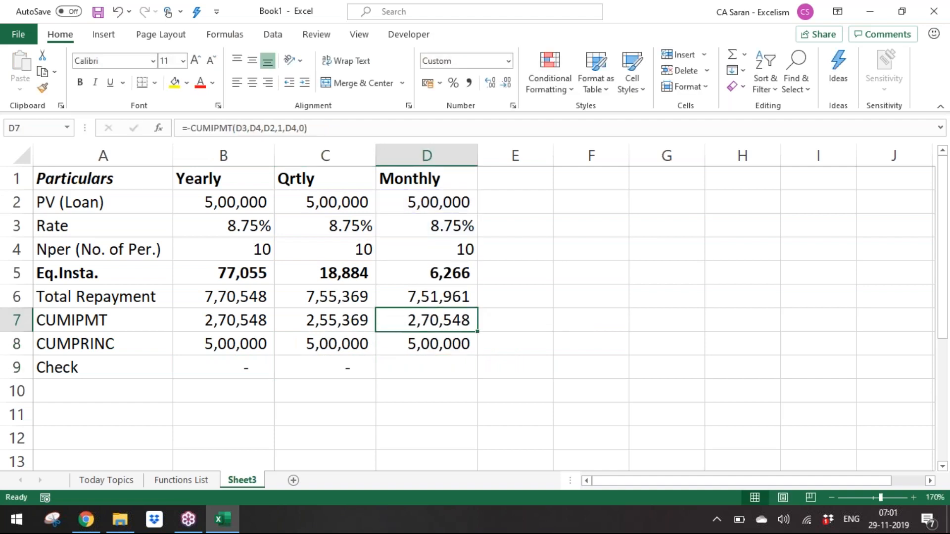
pyautogui.press('Left')
pyautogui.hotkey('shift', 'Down')
pyautogui.hotkey('ctrl', 'c')
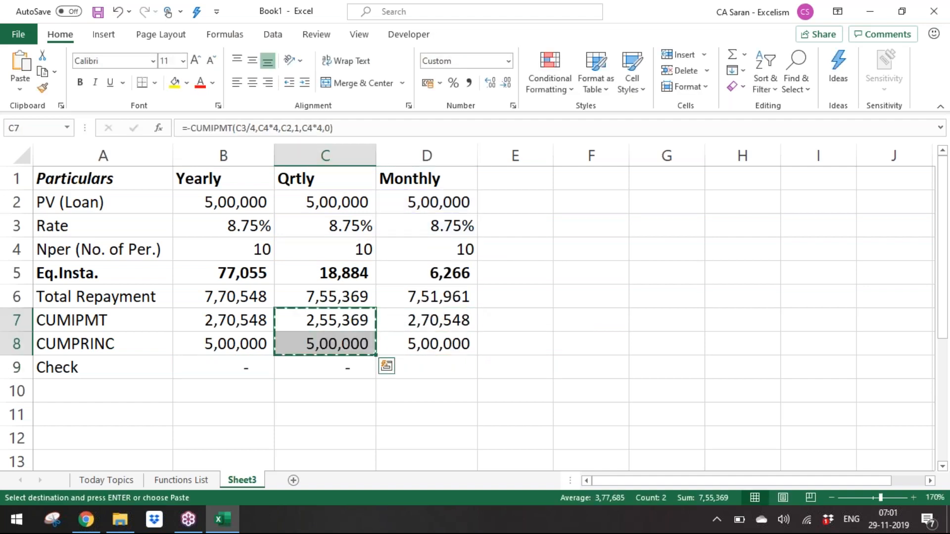
pyautogui.press('Right')
pyautogui.press('Return')
# Adapt the monthly CUMIPMT formula in D7 to =-CUMIPMT(D3/12,D4*12,D2,1,D4*12,0), checking the start and end period arguments
pyautogui.press('F2')
pyautogui.press('Left')
pyautogui.press('Left')
pyautogui.press('Left')
pyautogui.press('Left')
pyautogui.press('Left')
pyautogui.press('Left')
pyautogui.press('Left')
pyautogui.press('Left')
pyautogui.press('Left')
pyautogui.press('Left')
pyautogui.press('Left')
pyautogui.press('Left')
pyautogui.press('Left')
pyautogui.press('Left')
pyautogui.press('Left')
pyautogui.press('Left')
pyautogui.press('Left')
pyautogui.press('Left')
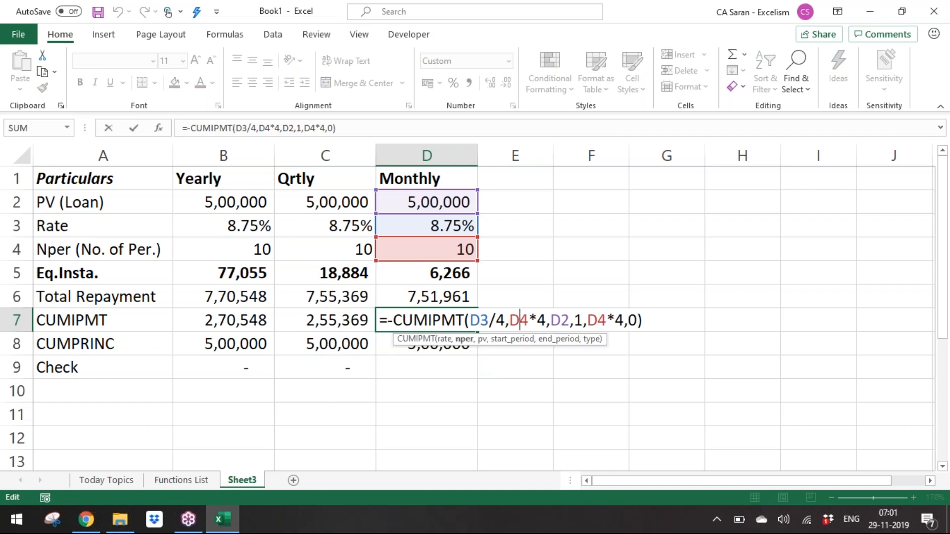
pyautogui.hotkey('shift', 'Left')
pyautogui.write('12')
pyautogui.press('Right')
pyautogui.press('Right')
pyautogui.press('Right')
pyautogui.press('Right')
pyautogui.press('Right')
pyautogui.hotkey('shift', 'Left')
pyautogui.write('12')
pyautogui.press('Right')
pyautogui.press('Right')
pyautogui.press('Right')
pyautogui.press('Right')
pyautogui.press('Right')
pyautogui.press('Right')
pyautogui.press('Right')
pyautogui.press('Right')
pyautogui.press('Right')
pyautogui.hotkey('shift', 'Right')
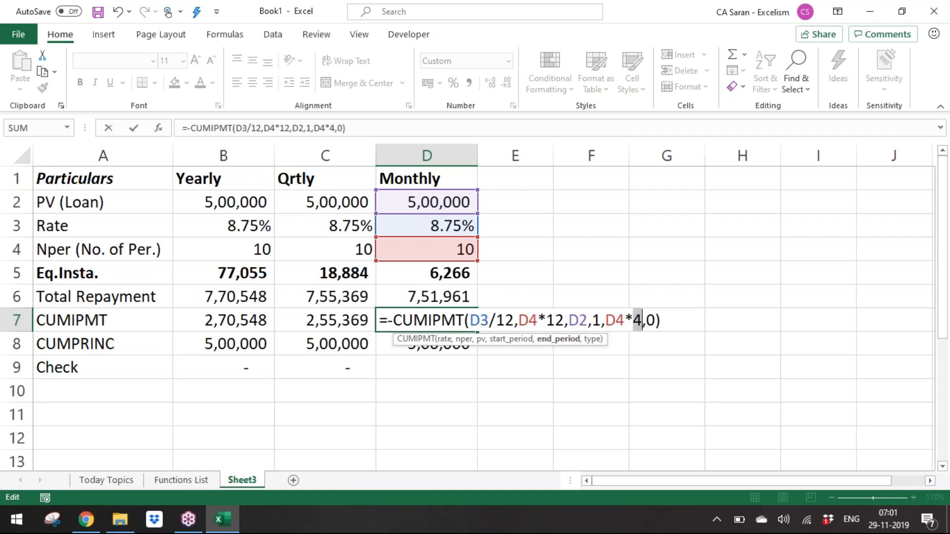
pyautogui.write('12')
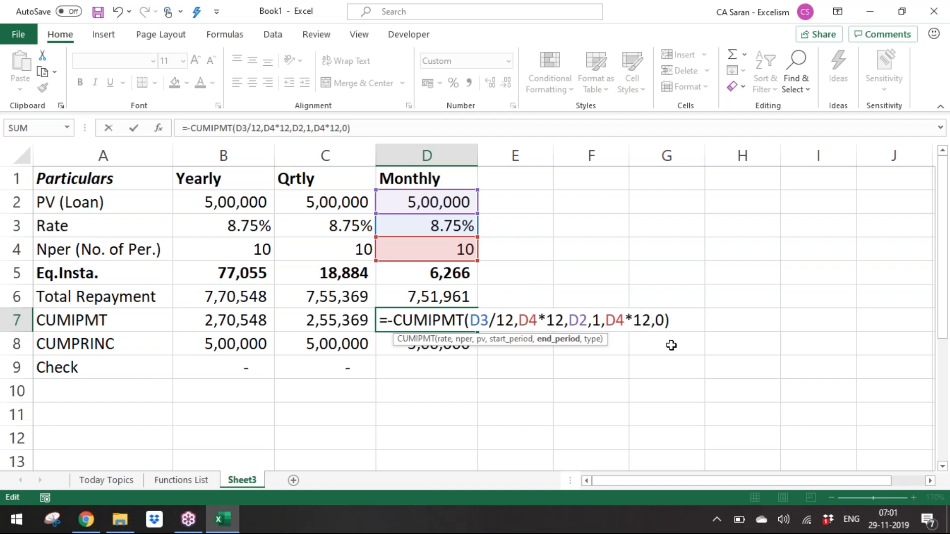
pyautogui.click(575, 321)
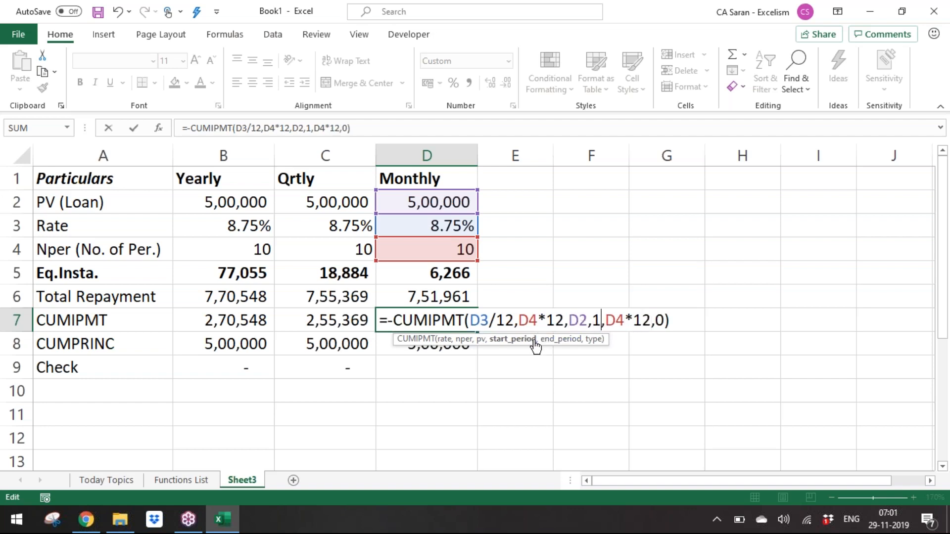
pyautogui.click(566, 341)
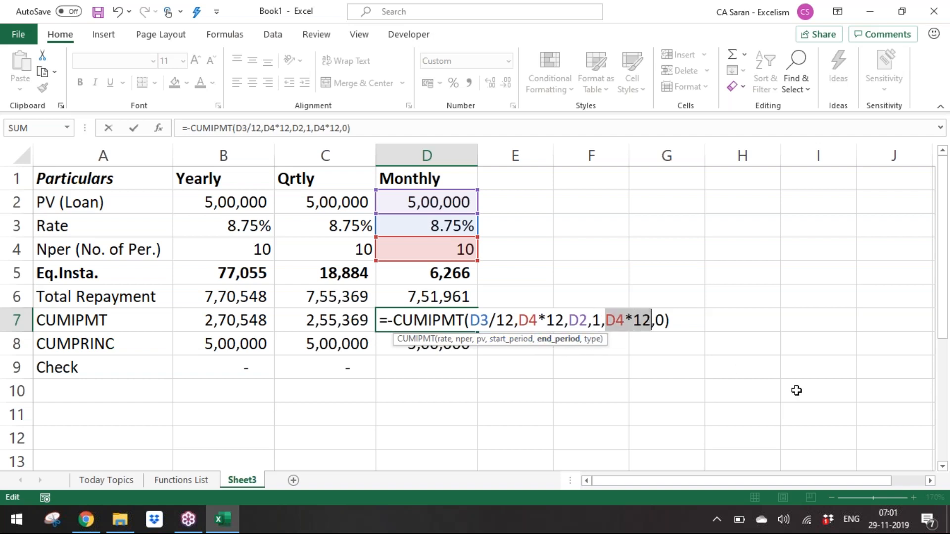
pyautogui.press('Return')
# Copy the exact text of the monthly CUMIPMT formula in D7 into D8, keeping its references
pyautogui.press('Up')
pyautogui.press('F2')
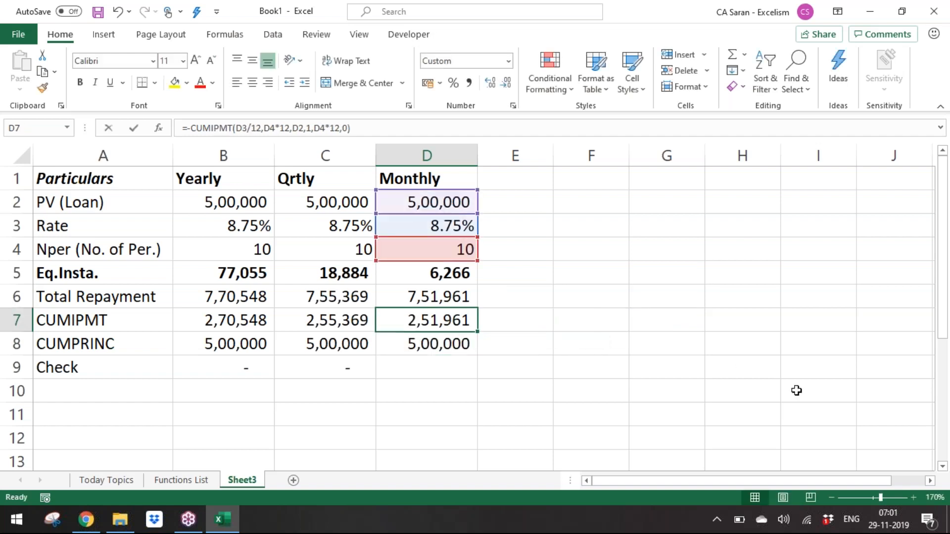
pyautogui.hotkey('ctrl', 'c')
pyautogui.press('Escape')
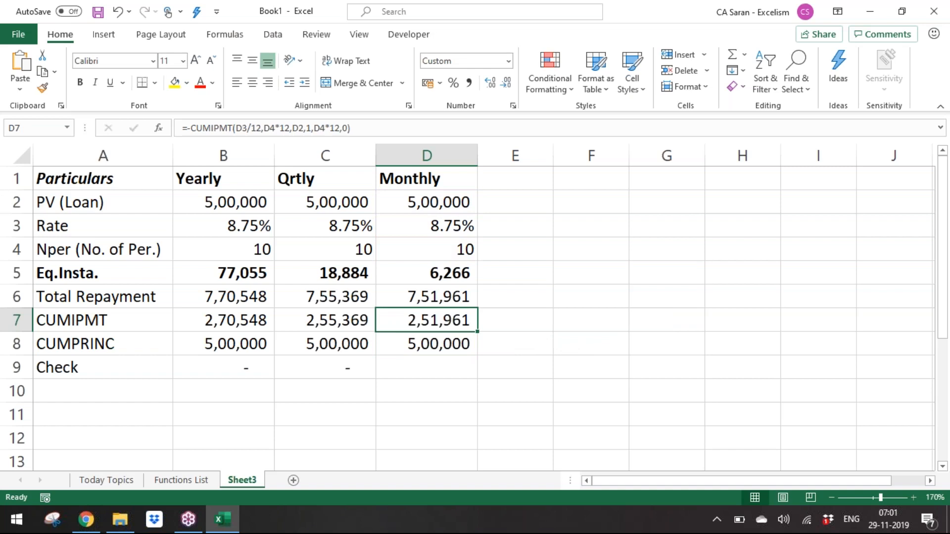
pyautogui.press('Down')
pyautogui.hotkey('ctrl', 'v')
# Replace the function CUMIPMT with CUMPRINC in the monthly formula in D8, keeping its arguments
pyautogui.press('F2')
pyautogui.press('Left')
pyautogui.press('Left')
pyautogui.press('Left')
pyautogui.press('Left')
pyautogui.press('Left')
pyautogui.press('Left')
pyautogui.press('Left')
pyautogui.press('Left')
pyautogui.press('Left')
pyautogui.press('Left')
pyautogui.press('Left')
pyautogui.press('Left')
pyautogui.press('Left')
pyautogui.press('Left')
pyautogui.press('Left')
pyautogui.press('Left')
pyautogui.press('Left')
pyautogui.press('Left')
pyautogui.press('Left')
pyautogui.press('Left')
pyautogui.press('Left')
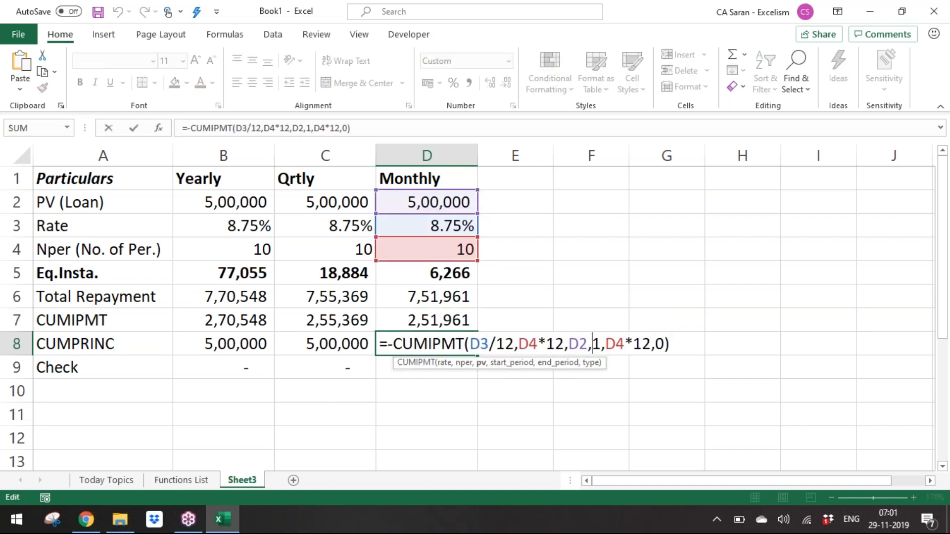
pyautogui.hotkey('shift', 'Left')
pyautogui.hotkey('shift', 'Left')
pyautogui.hotkey('shift', 'Left')
pyautogui.press('BackSpace')
pyautogui.press('BackSpace')
pyautogui.write('PRINC')
pyautogui.press('Return')
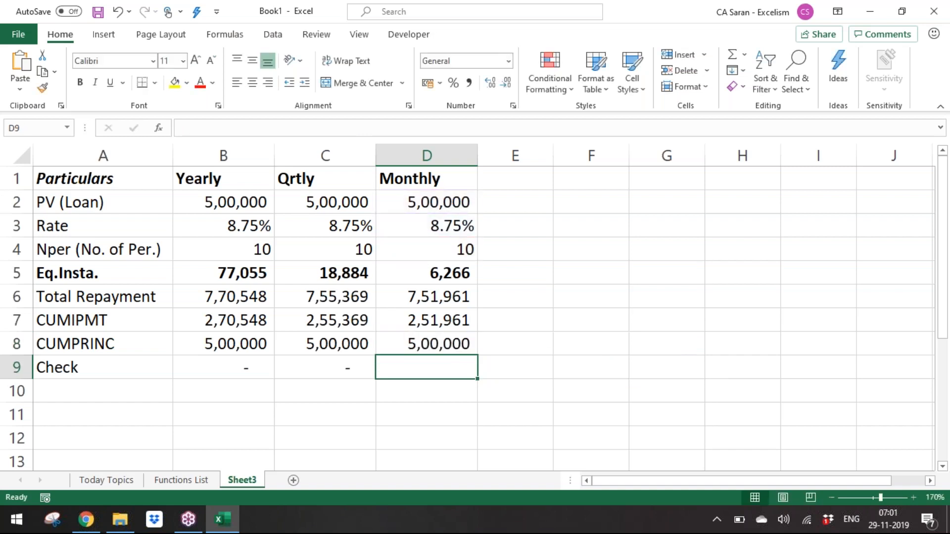
# Copy the check formula from C9 into the monthly column, D9
pyautogui.press('Left')
pyautogui.hotkey('ctrl', 'c')
pyautogui.press('Right')
pyautogui.press('Return')
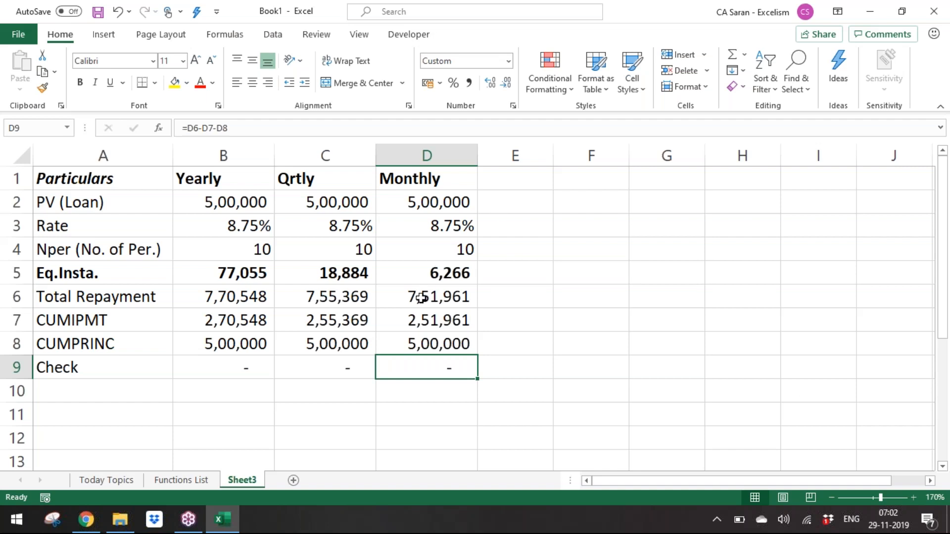
pyautogui.click(428, 278)
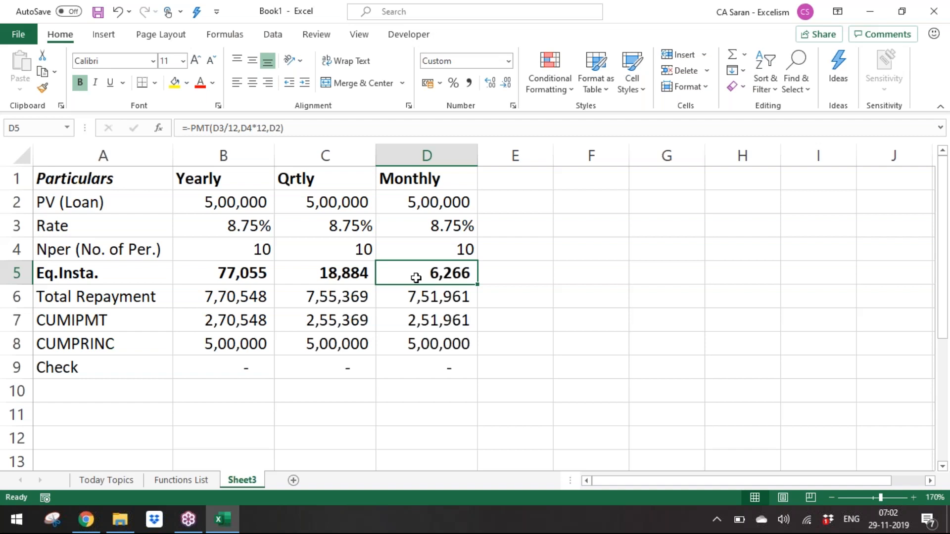
pyautogui.hotkey('ctrl', 'Up')
pyautogui.press('Right')
pyautogui.press('Right')
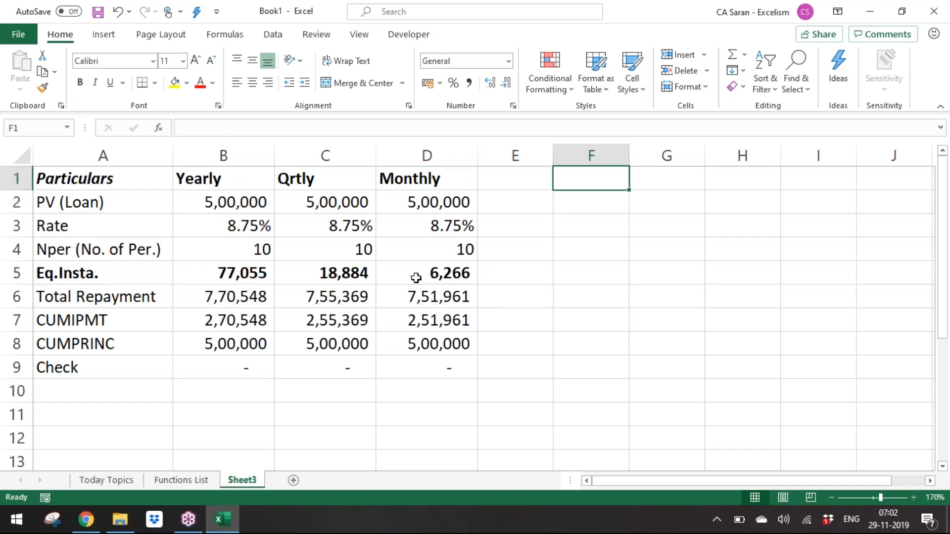
pyautogui.press('Right')
pyautogui.press('Right')
pyautogui.press('Right')
pyautogui.press('Right')
pyautogui.press('Right')
pyautogui.press('Right')
pyautogui.press('Left')
pyautogui.press('Left')
pyautogui.press('Left')
pyautogui.press('Left')
pyautogui.press('Left')
pyautogui.press('Left')
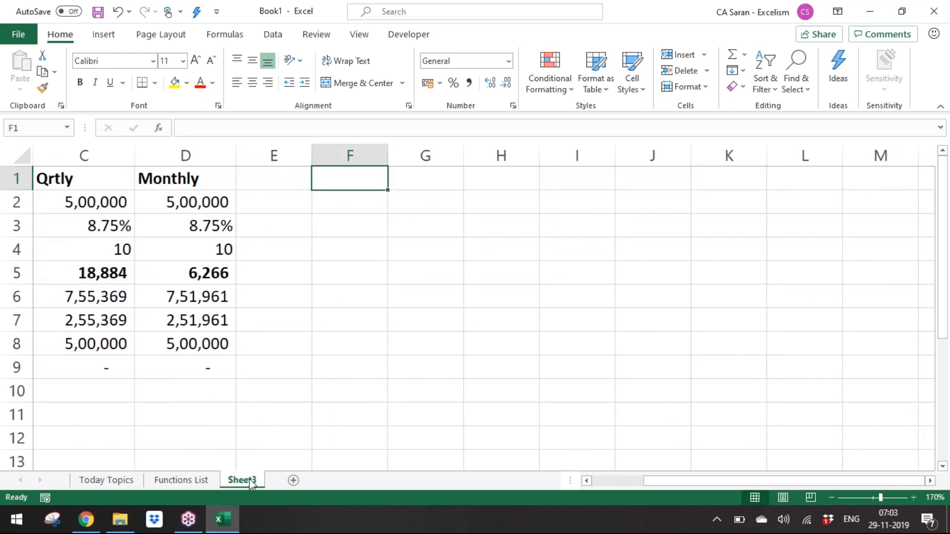
# Add a new worksheet after Sheet3 and name it EMI Table
pyautogui.click(298, 480)
pyautogui.hotkey('alt', 'o')
pyautogui.write('hrEMI Table')
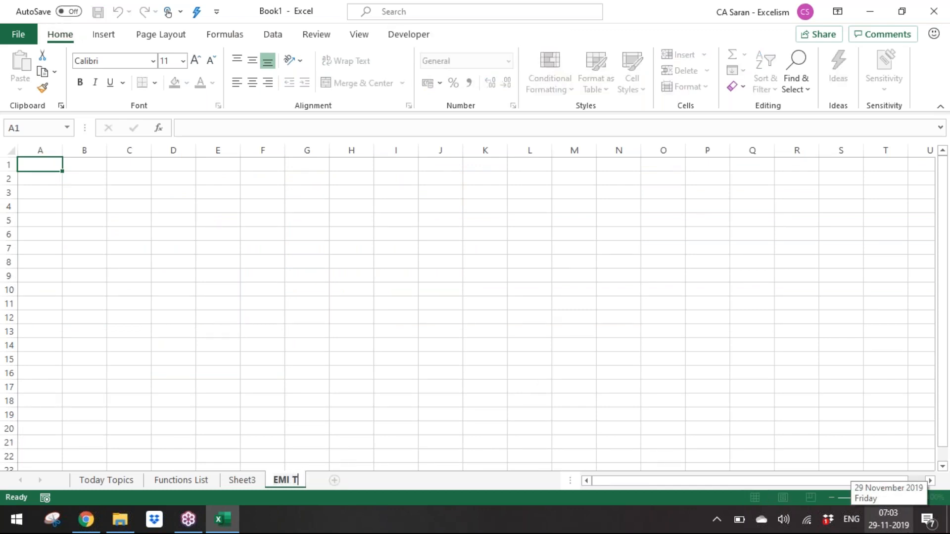
pyautogui.press('Return')
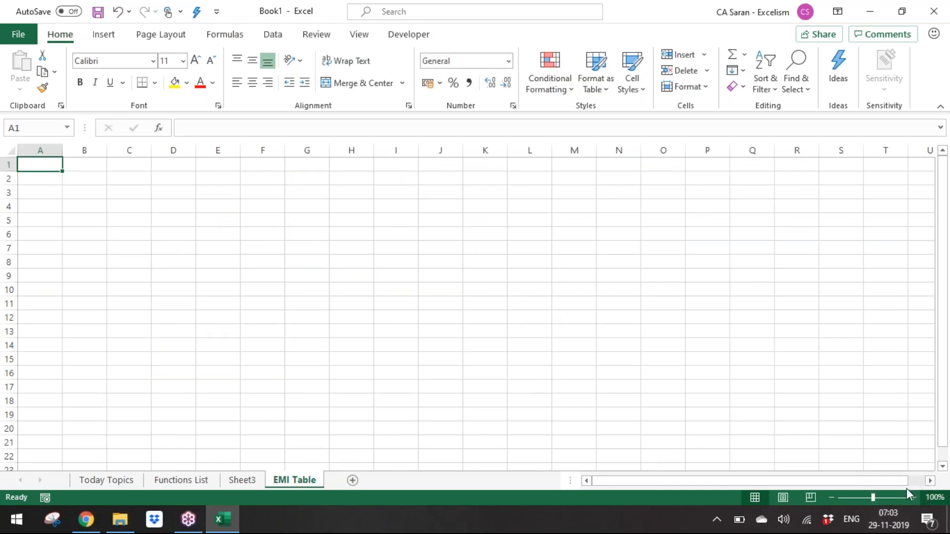
# Enter the label Loan in A1 and the amount 5000000 in B1
pyautogui.click(913, 498)
pyautogui.click(913, 497)
pyautogui.click(914, 498)
pyautogui.click(913, 497)
pyautogui.click(913, 497)
pyautogui.click(913, 497)
pyautogui.click(913, 497)
pyautogui.click(913, 497)
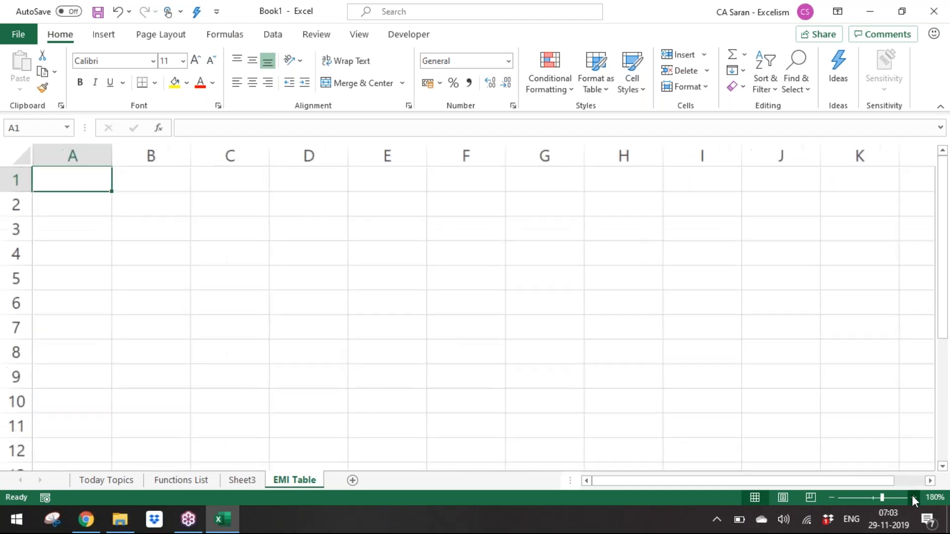
pyautogui.click(913, 497)
pyautogui.write('Loan')
pyautogui.press('Tab')
pyautogui.write('5000000')
pyautogui.press('Return')
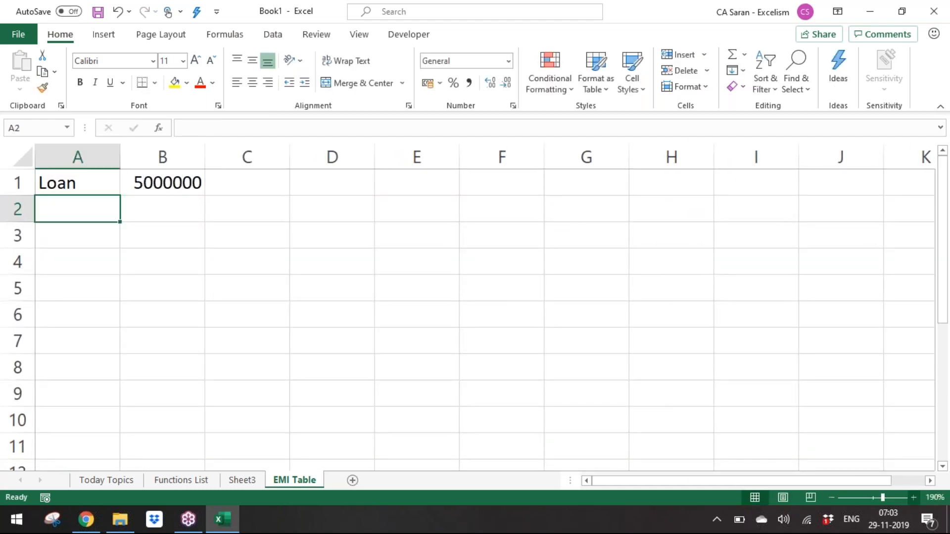
# Change the loan amount in B1 to 500000
pyautogui.press('Up')
pyautogui.press('Right')
pyautogui.write('500')
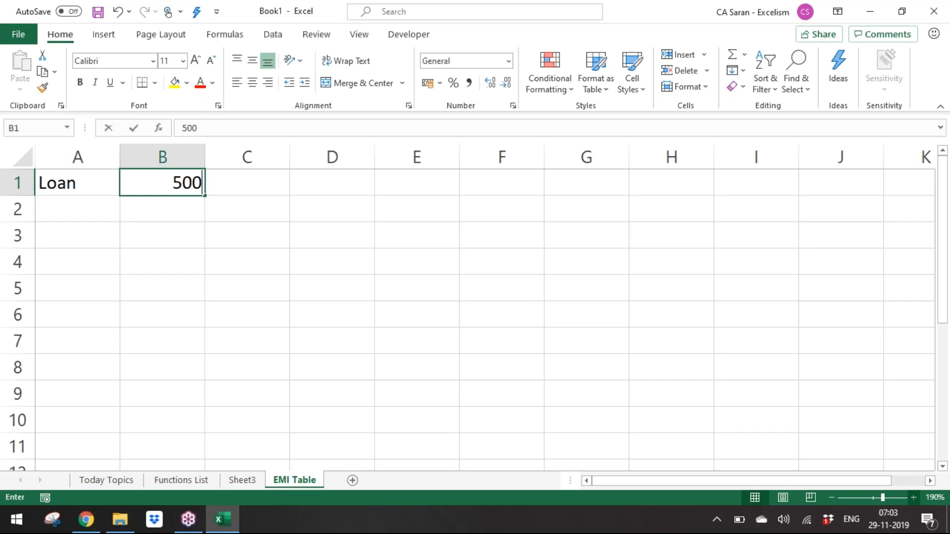
pyautogui.write('000')
pyautogui.press('Return')
pyautogui.press('Up')
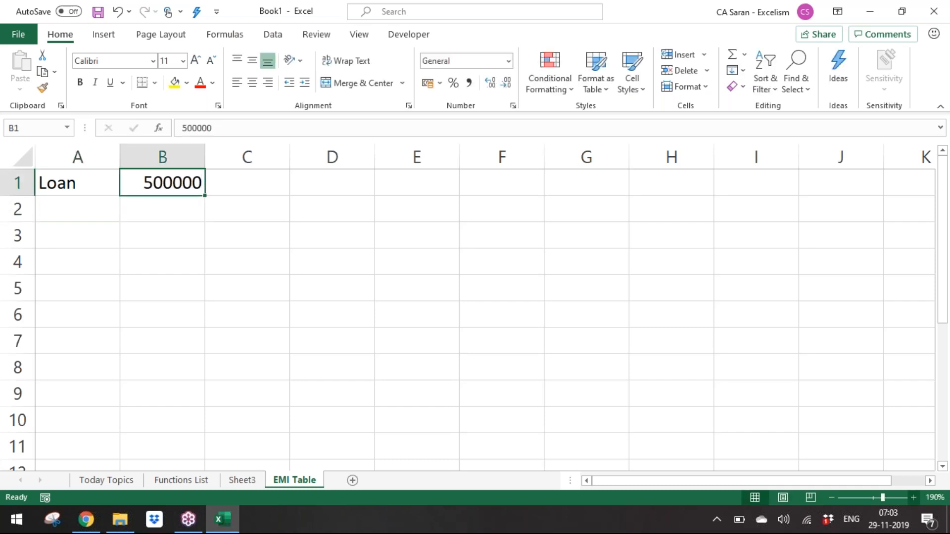
# Extend the label in A1 to read Loan (PV)
pyautogui.press('Left')
pyautogui.press('F2')
pyautogui.write('(')
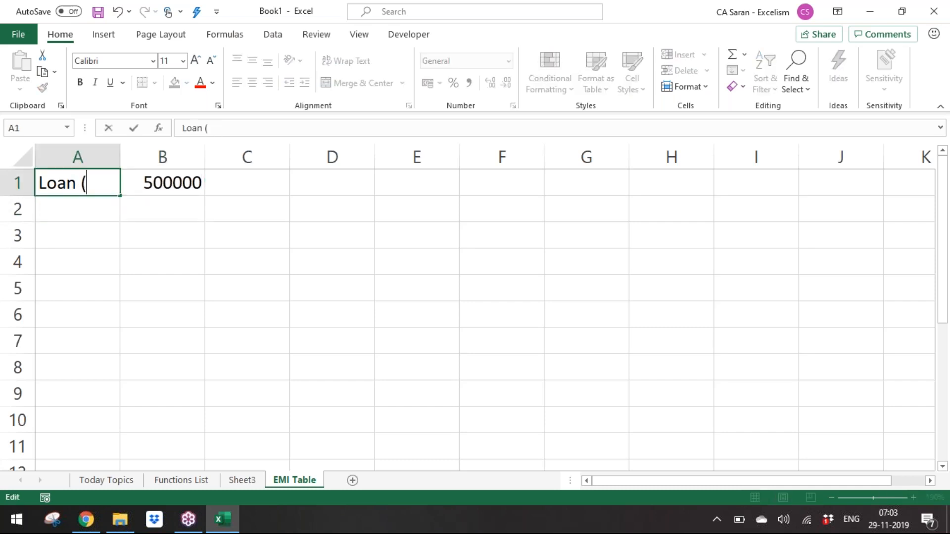
pyautogui.write('PV)')
pyautogui.press('Tab')
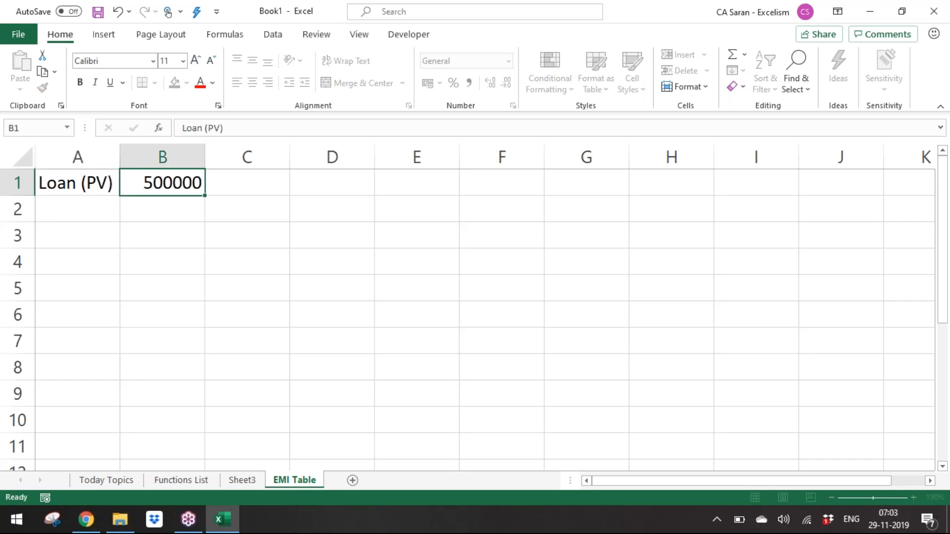
# Enter the label Rate in C1 and the value 10.50% in D1
pyautogui.press('Right')
pyautogui.write('Rate')
pyautogui.press('Tab')
pyautogui.write('10.')
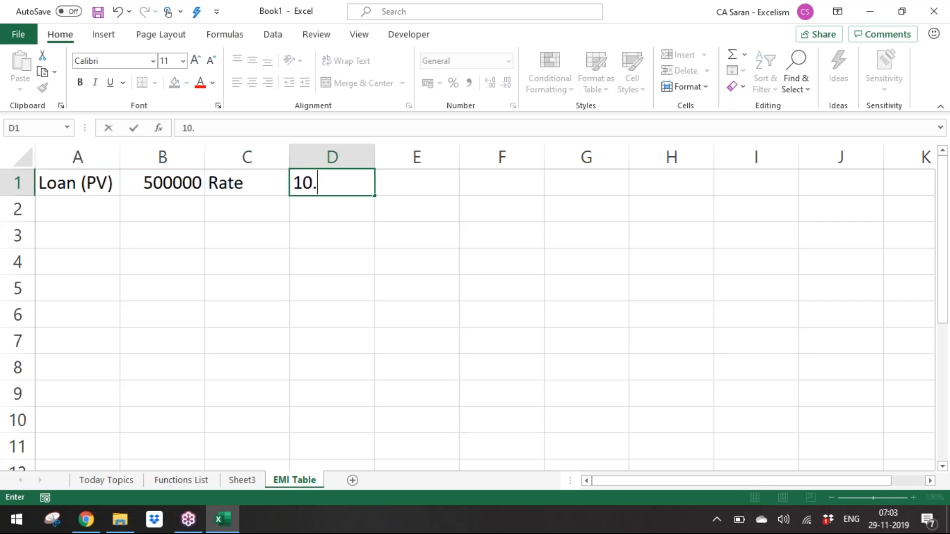
pyautogui.write('50%')
pyautogui.press('Tab')
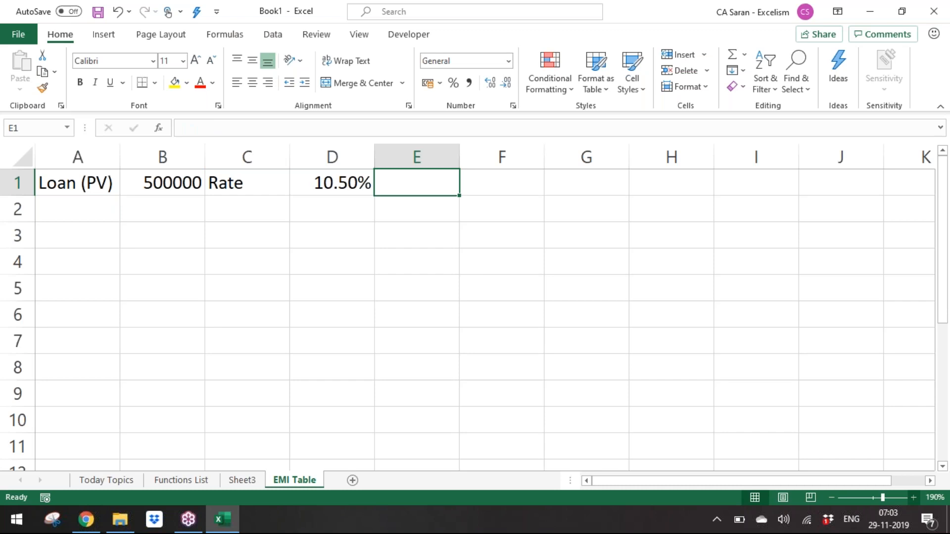
# Enter the label Years (Nper) in E1 and autofit the width of column E
pyautogui.write('Year')
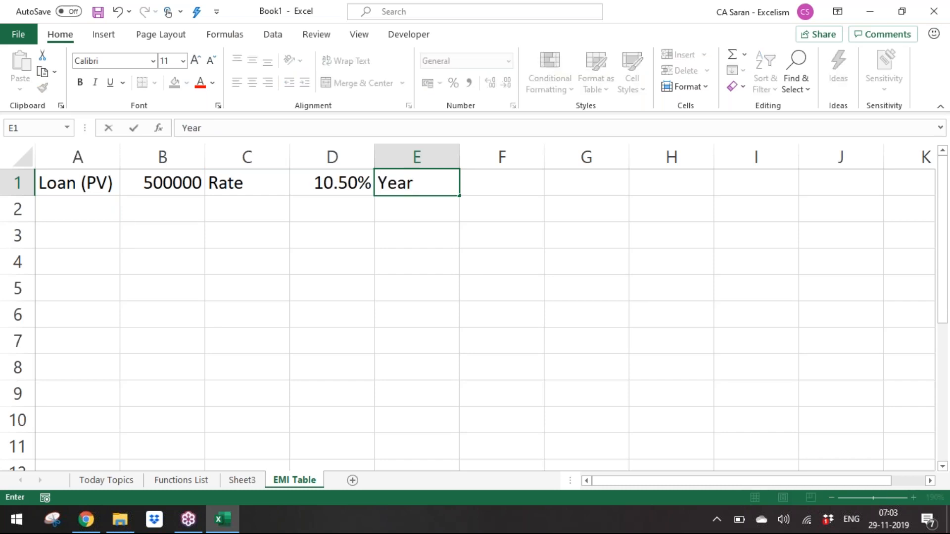
pyautogui.write('s (Nper)')
pyautogui.press('Tab')
pyautogui.press('Left')
pyautogui.hotkey('alt', 'o')
pyautogui.press('c')
pyautogui.press('a')
pyautogui.press('Right')
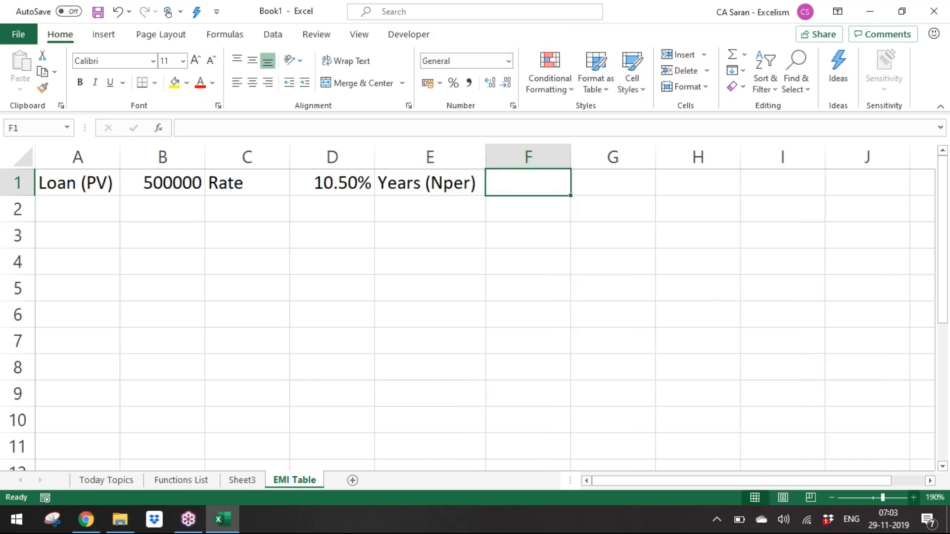
# Enter 5 as the number of years in F1
pyautogui.write('10')
pyautogui.press('BackSpace')
pyautogui.press('BackSpace')
pyautogui.write('5')
pyautogui.press('Return')
pyautogui.press('Left')
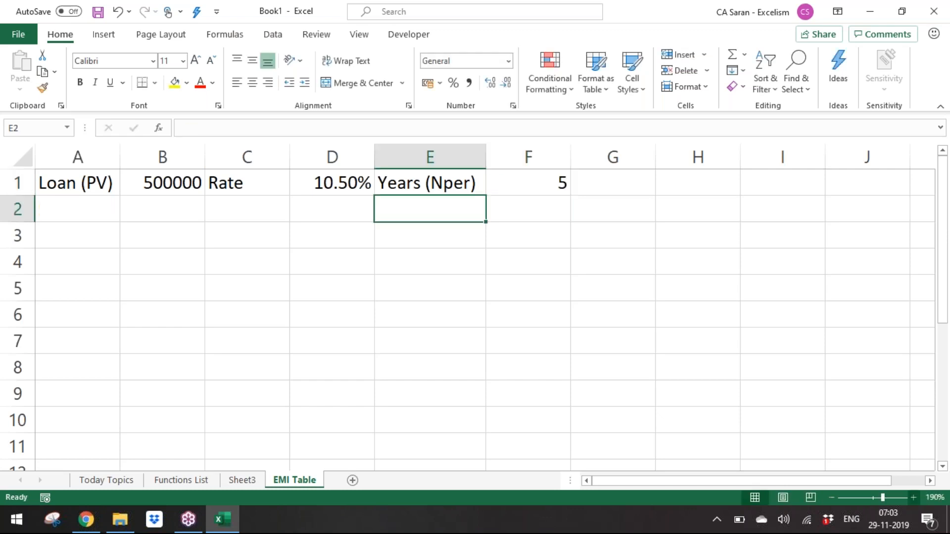
# Format the loan amount in B1 with the comma style and no decimal places
pyautogui.press('Down')
pyautogui.press('Left')
pyautogui.press('Left')
pyautogui.press('Left')
pyautogui.press('Left')
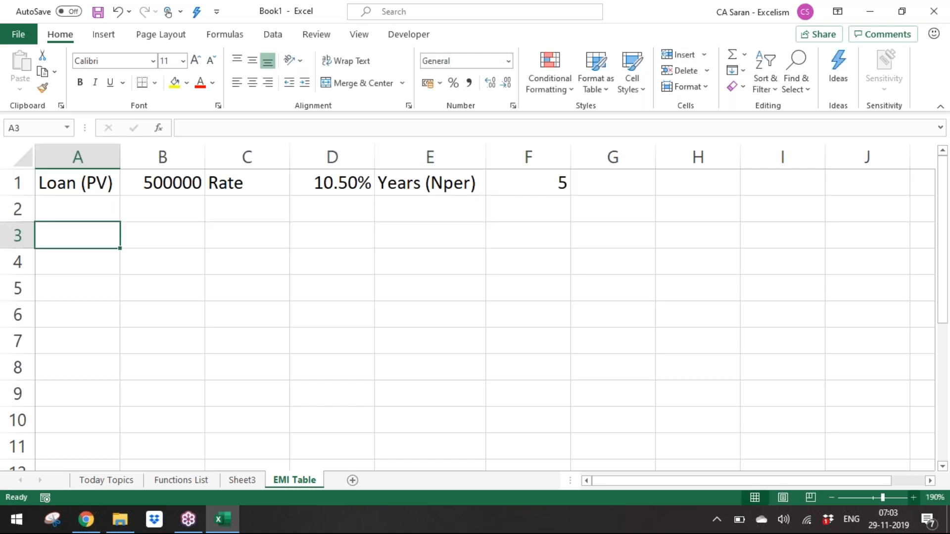
pyautogui.press('Up')
pyautogui.press('Up')
pyautogui.press('Right')
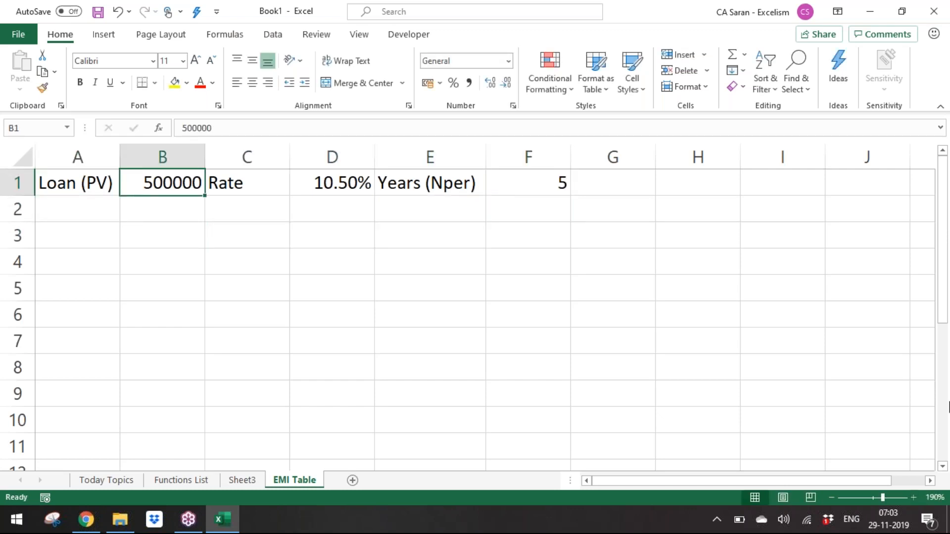
pyautogui.click(469, 82)
pyautogui.click(506, 85)
pyautogui.click(505, 84)
# Enter the heading Per in A3 and make it bold
pyautogui.click(78, 250)
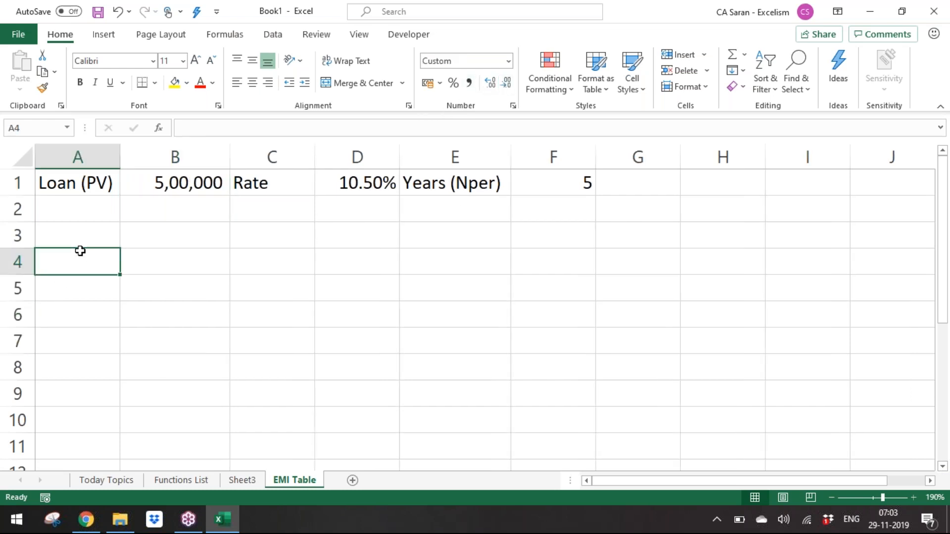
pyautogui.press('Up')
pyautogui.write('Per')
pyautogui.press('Return')
pyautogui.press('Up')
pyautogui.hotkey('ctrl', 'b')
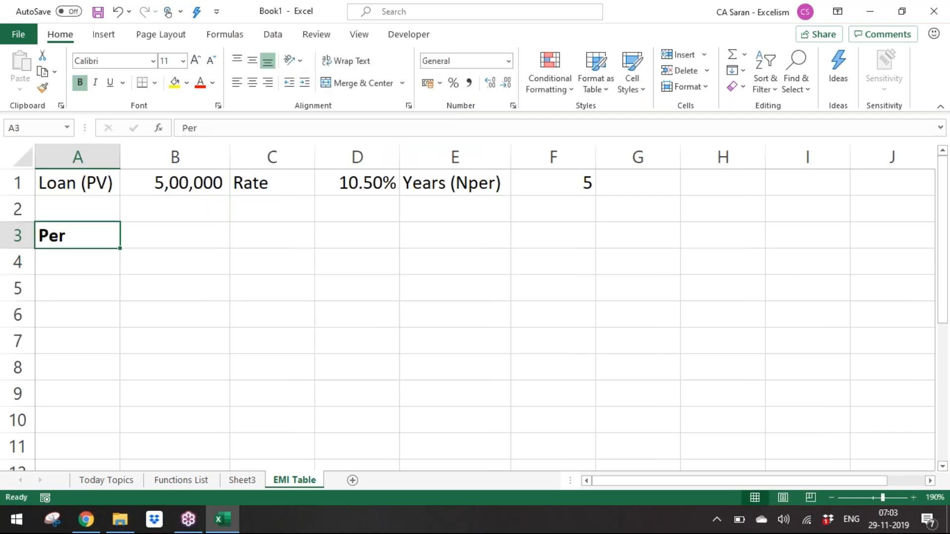
# Enter the first period numbers 1, 2 and 3 in A4:A6
pyautogui.press('Down')
pyautogui.write('1')
pyautogui.press('Return')
pyautogui.write('2')
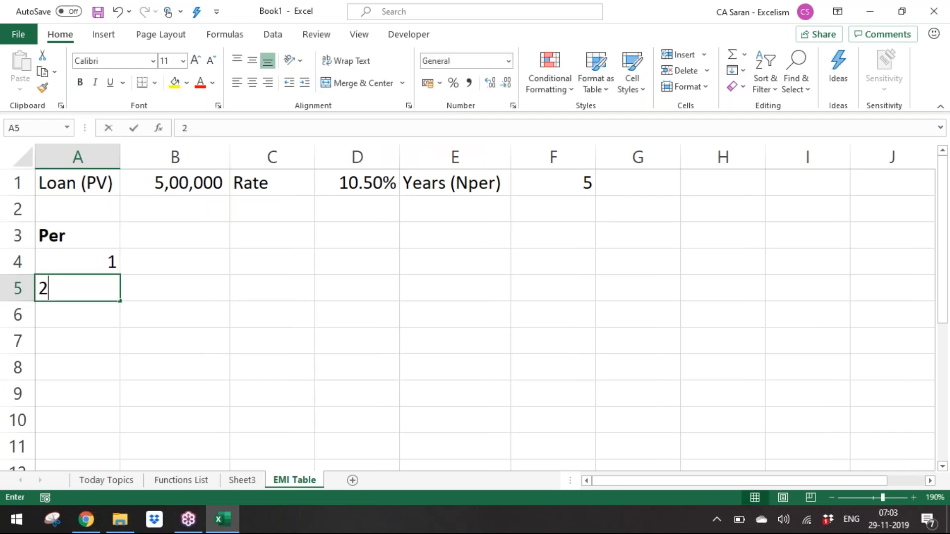
pyautogui.press('Return')
pyautogui.write('3')
pyautogui.press('Return')
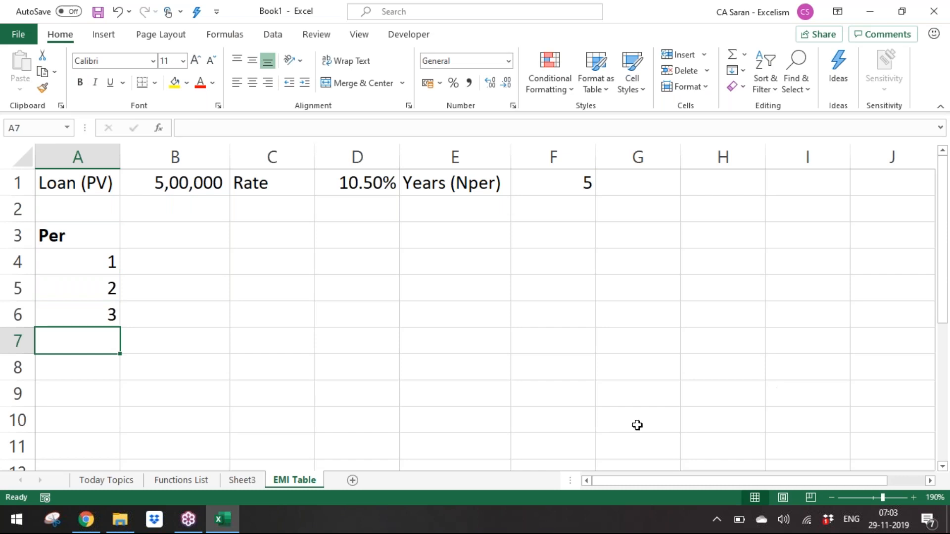
# Extend the period number series from A5:A6 down column A to period 60 in A63
pyautogui.moveTo(59, 299); pyautogui.dragTo(68, 308)
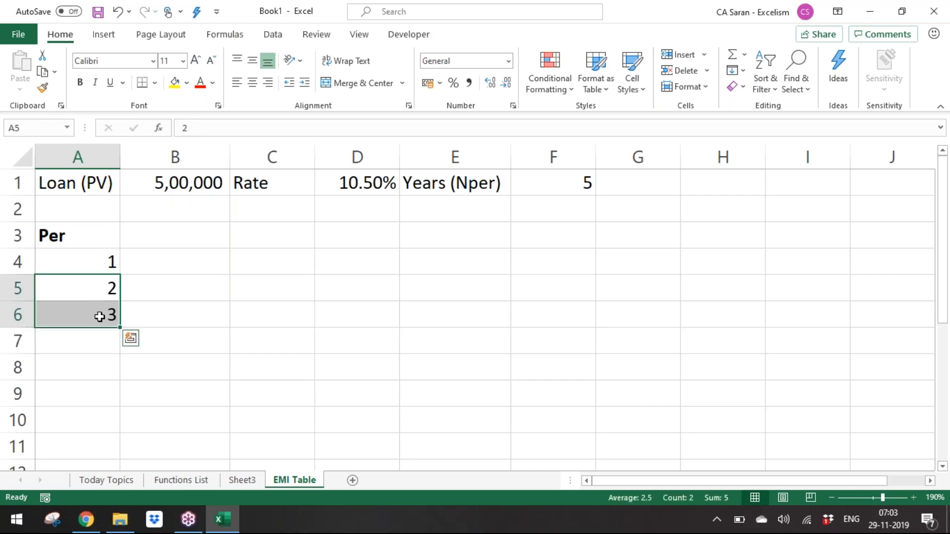
pyautogui.moveTo(118, 328); pyautogui.dragTo(104, 180)
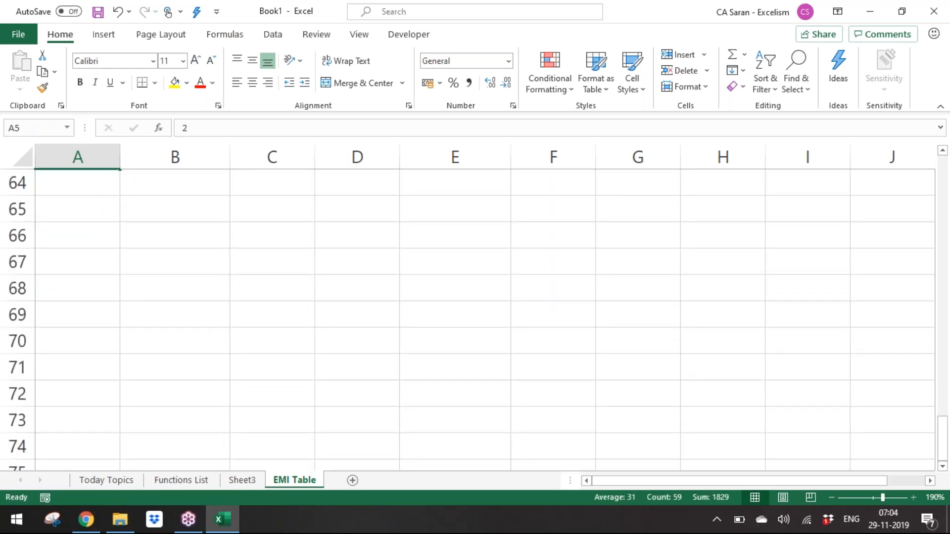
pyautogui.hotkey('ctrl', 'Up')
pyautogui.press('Down')
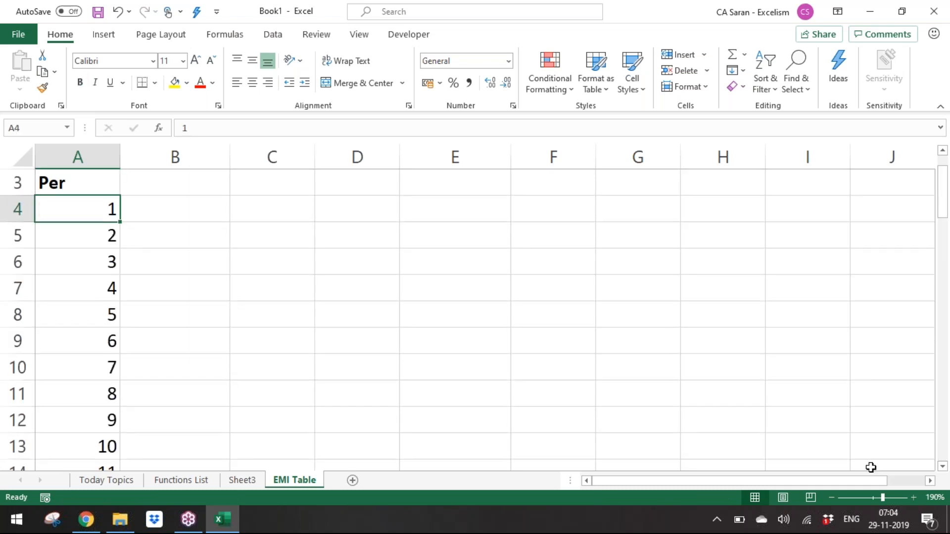
# Add a bottom border to the heading row A3:F3, keeping the Per heading in A3 bold
pyautogui.click(832, 497)
pyautogui.click(832, 497)
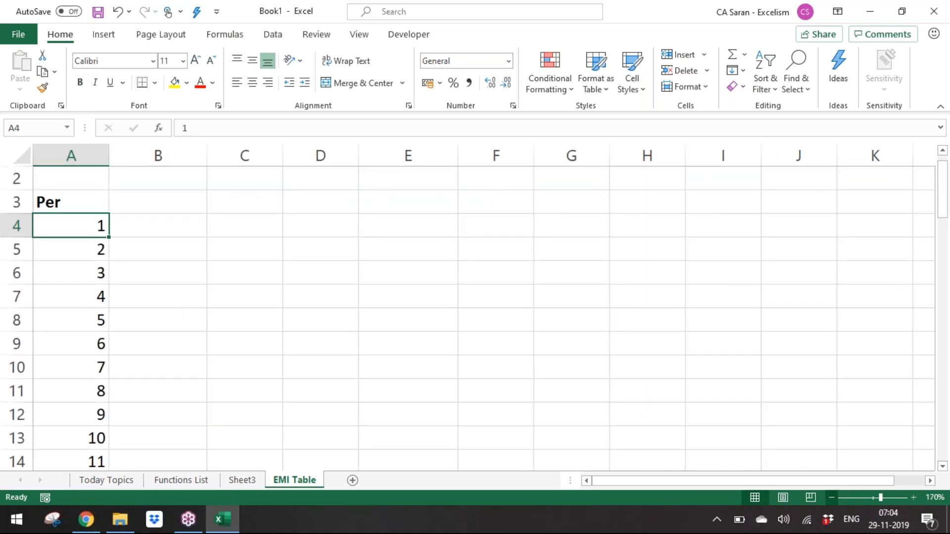
pyautogui.hotkey('ctrl', 'Home')
pyautogui.press('Down')
pyautogui.press('Down')
pyautogui.hotkey('shift', 'Right')
pyautogui.hotkey('shift', 'Right')
pyautogui.hotkey('shift', 'Right')
pyautogui.hotkey('shift', 'Right')
pyautogui.hotkey('shift', 'Right')
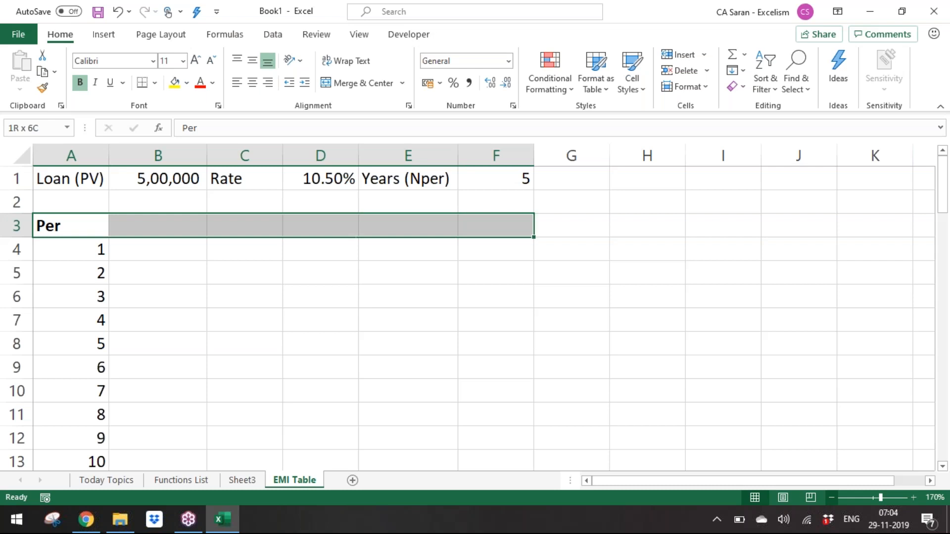
pyautogui.hotkey('ctrl', 'b')
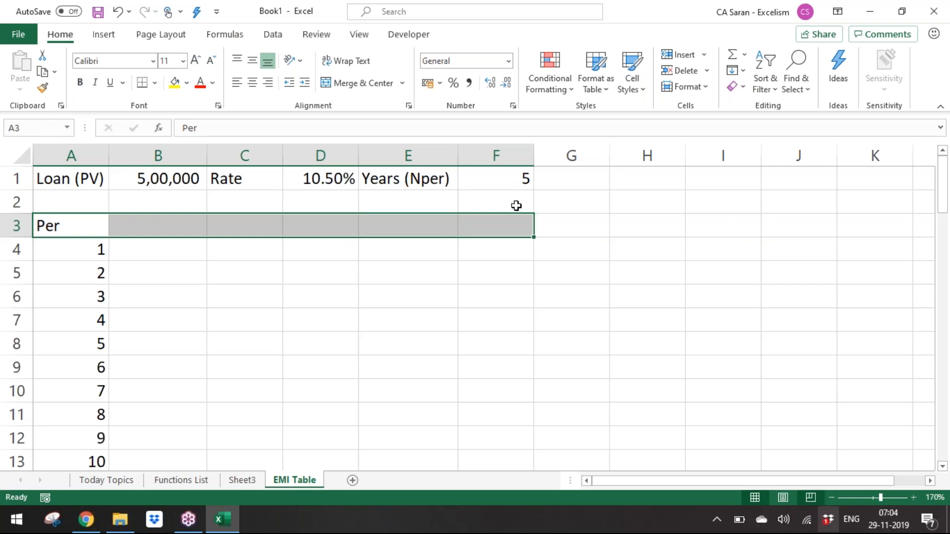
pyautogui.click(142, 82)
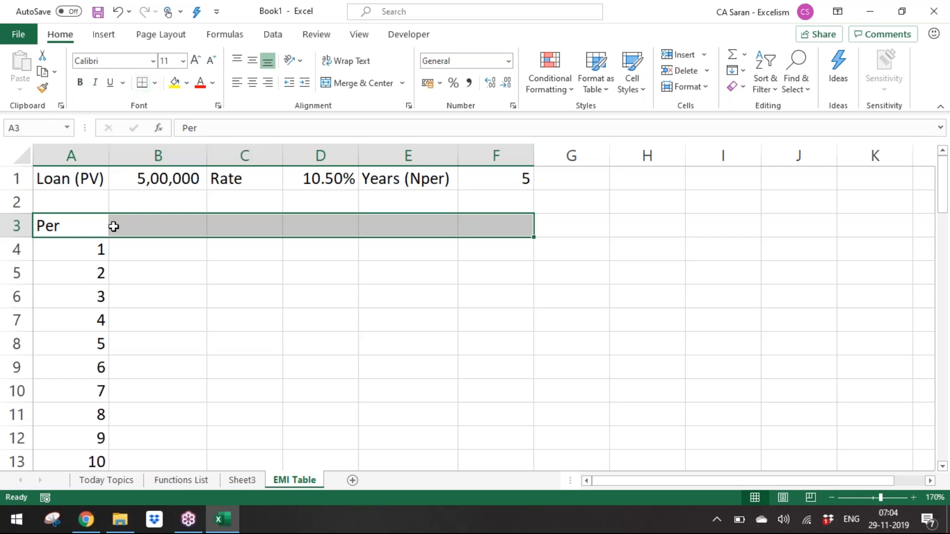
pyautogui.click(111, 225)
pyautogui.click(57, 226)
pyautogui.hotkey('ctrl', 'b')
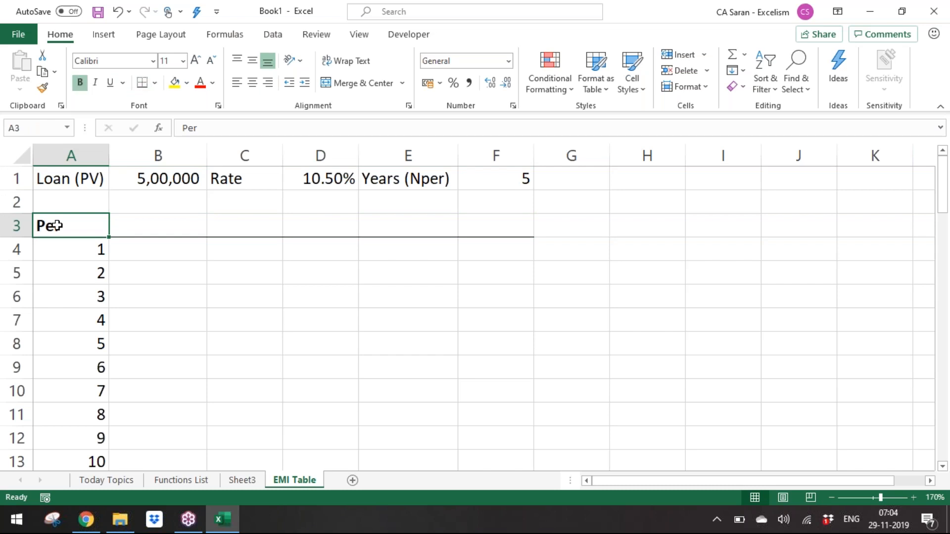
# Enter the heading EMI in B3 and make it bold
pyautogui.press('Right')
pyautogui.write('EMI')
pyautogui.press('Return')
pyautogui.press('Up')
pyautogui.hotkey('ctrl', 'b')
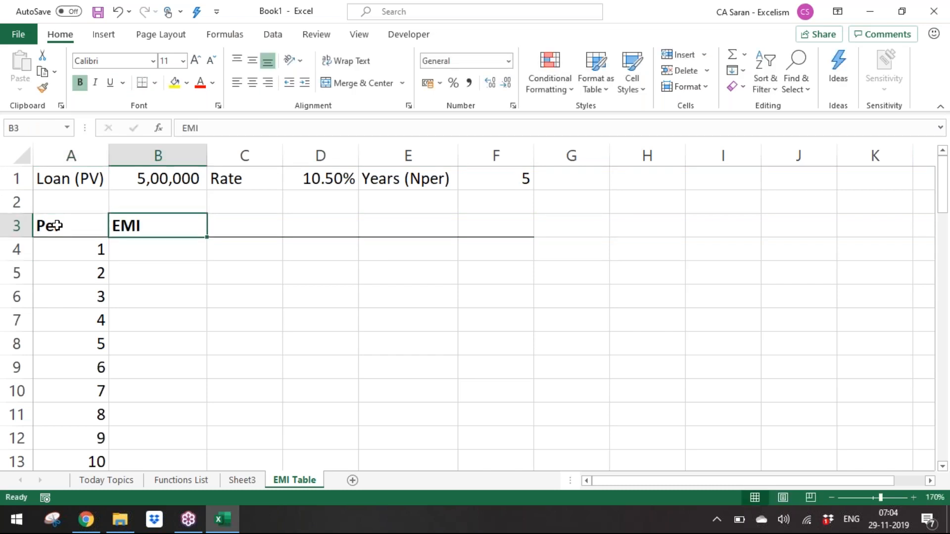
# Write the installment formula =-PMT(D1/12,F1*12,B1) in B4 using the rate, years and loan cells
pyautogui.press('Down')
pyautogui.write('=-pmt')
pyautogui.press('Tab')
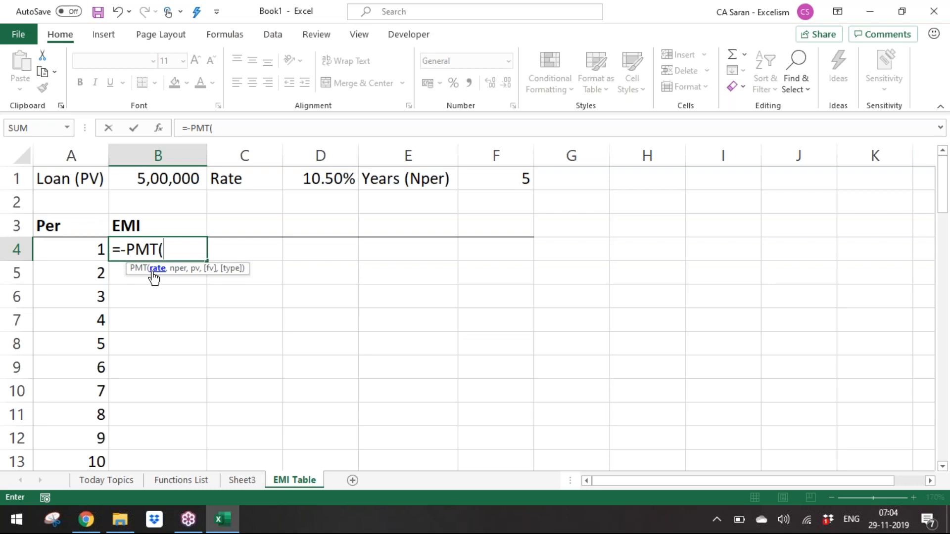
pyautogui.click(298, 182)
pyautogui.write('/12,')
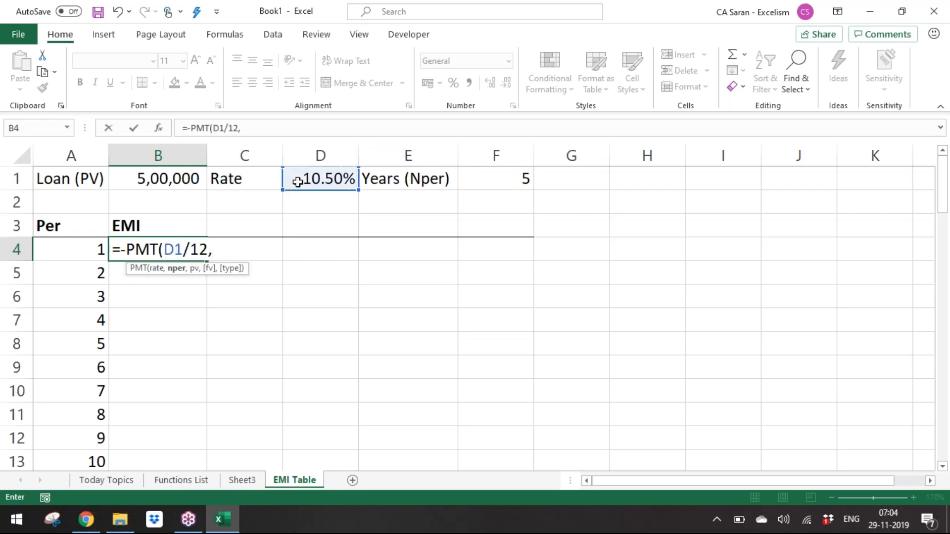
pyautogui.click(496, 176)
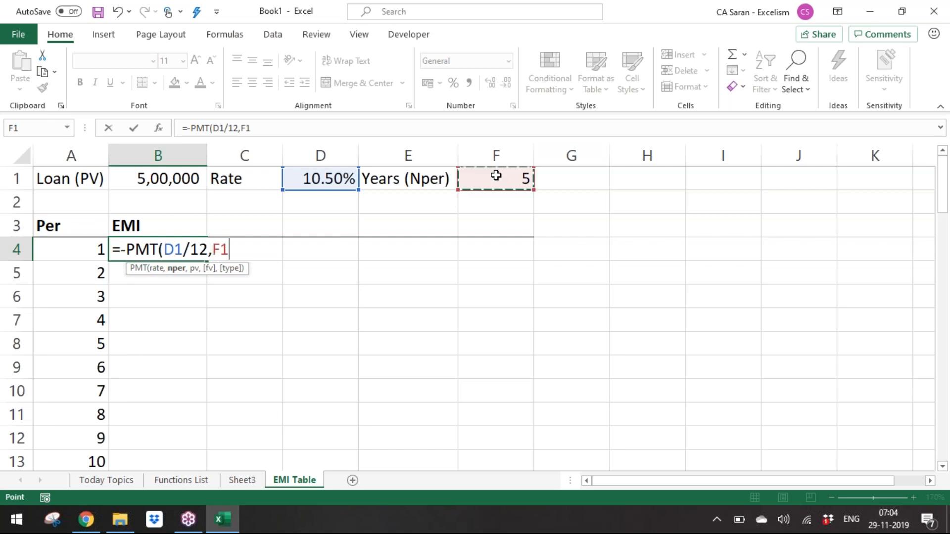
pyautogui.write('*12,')
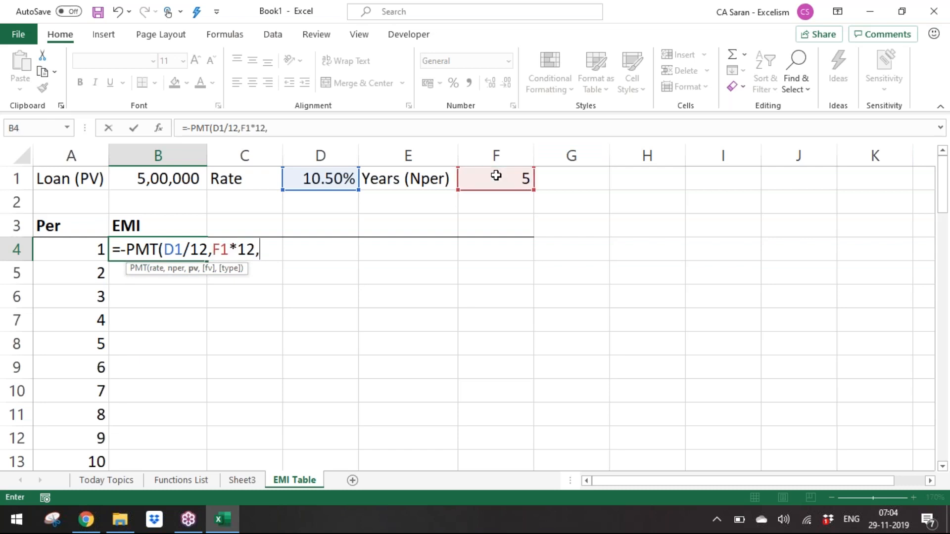
pyautogui.click(168, 179)
pyautogui.write(')')
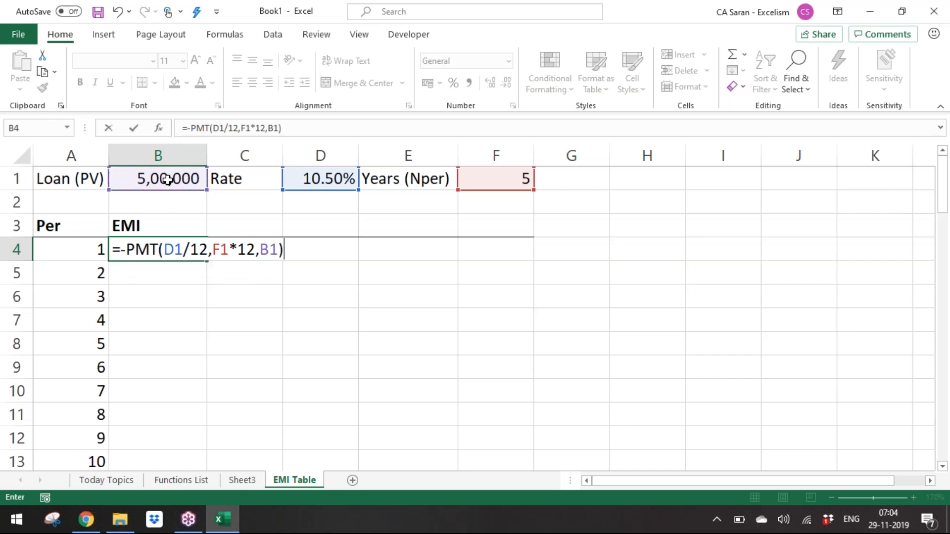
# Make the rate, years and loan references in the B4 formula absolute, giving =-PMT($D$1/12,$F$1*12,$B$1)
pyautogui.click(174, 249)
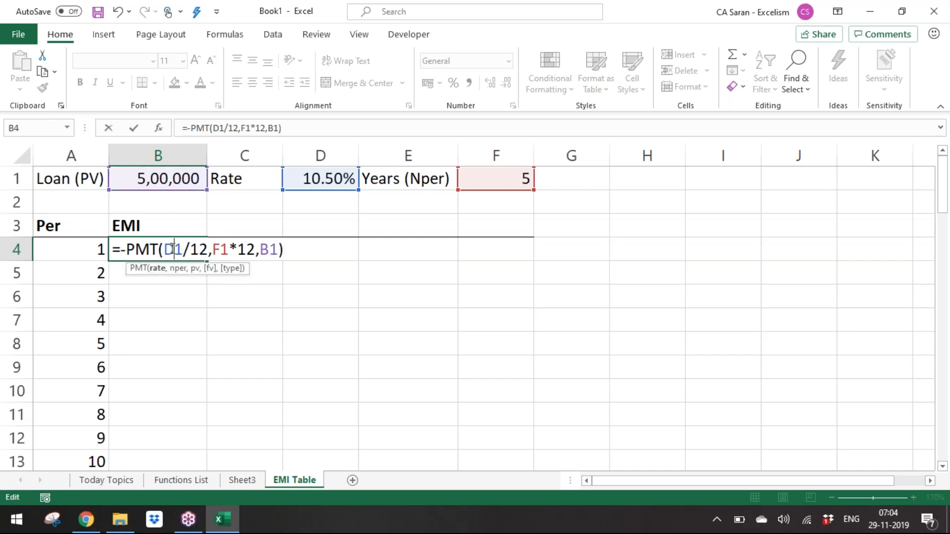
pyautogui.press('super')
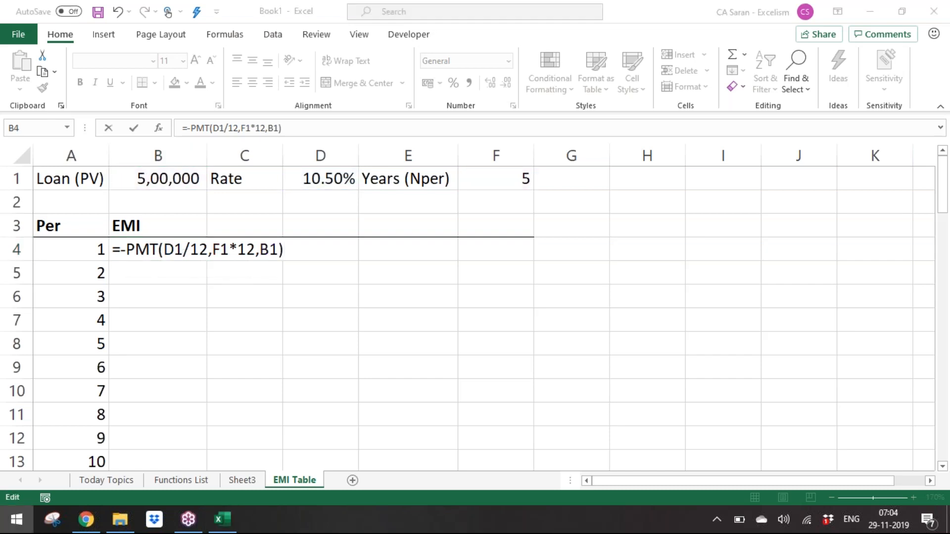
pyautogui.press('super')
pyautogui.press('F4')
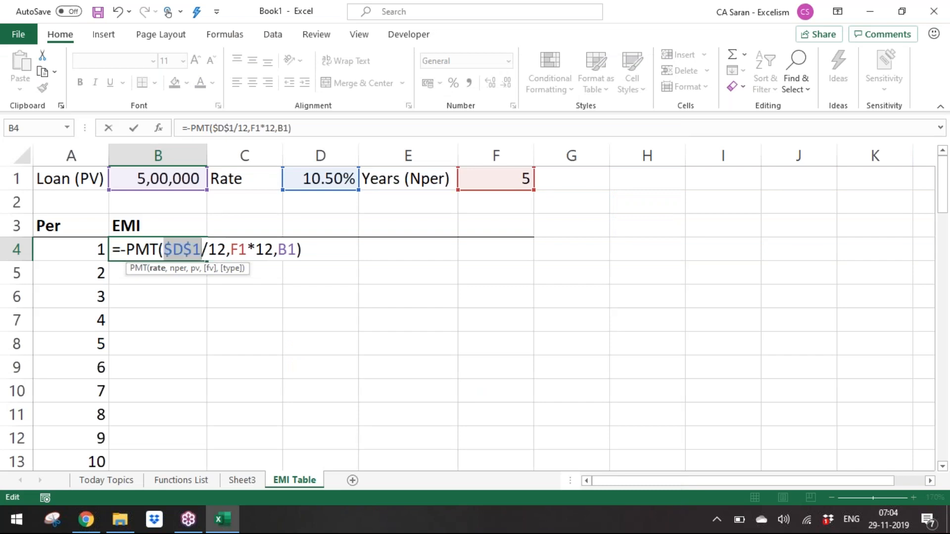
pyautogui.click(232, 247)
pyautogui.press('F4')
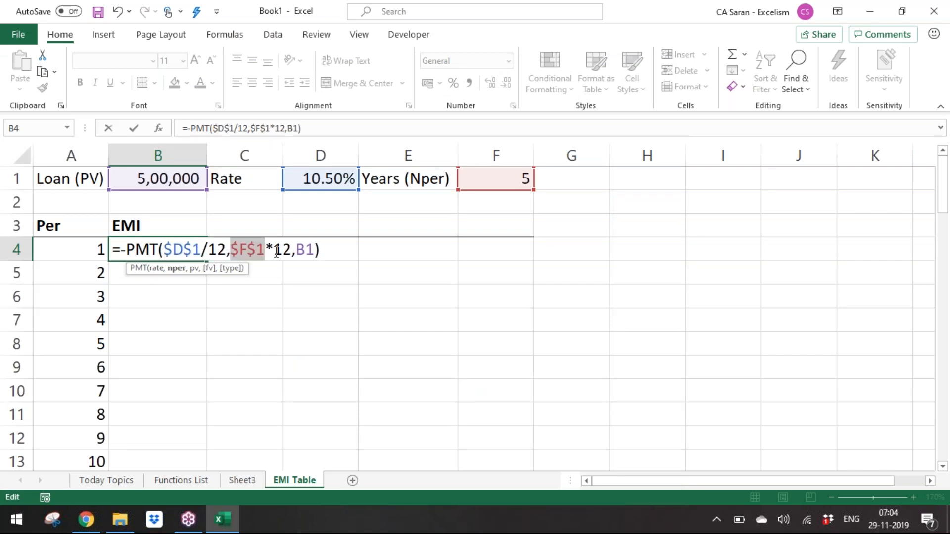
pyautogui.click(310, 252)
pyautogui.press('F4')
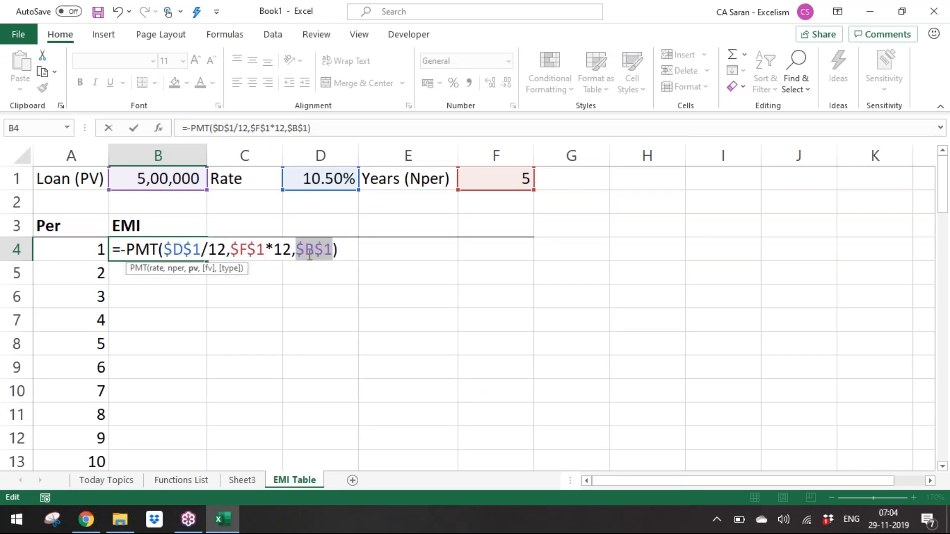
pyautogui.press('Return')
# Copy the EMI formula from B4 down column B through period 60 in B63
pyautogui.press('Up')
pyautogui.hotkey('ctrl', 'c')
pyautogui.press('Left')
pyautogui.hotkey('ctrl', 'Down')
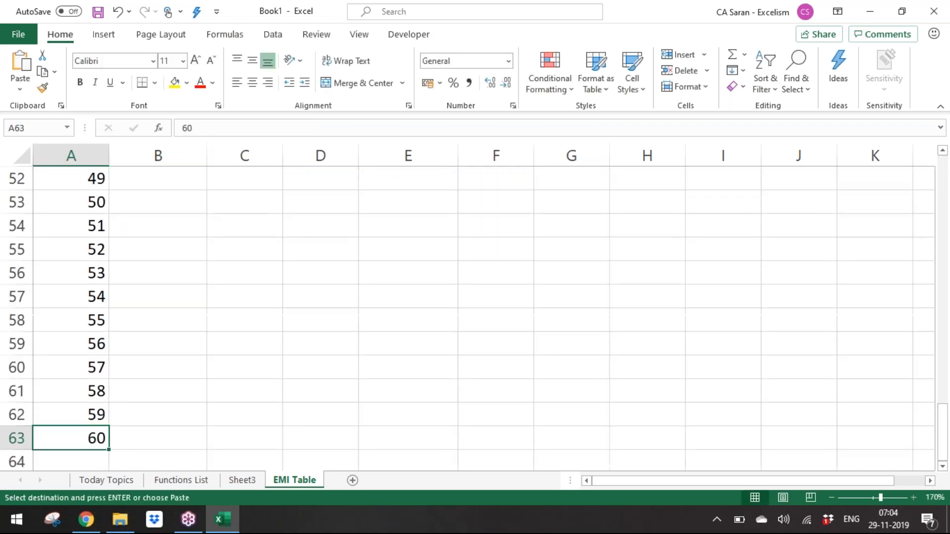
pyautogui.press('Right')
pyautogui.hotkey('ctrl', 'shift', 'Up')
pyautogui.hotkey('ctrl', 'v')
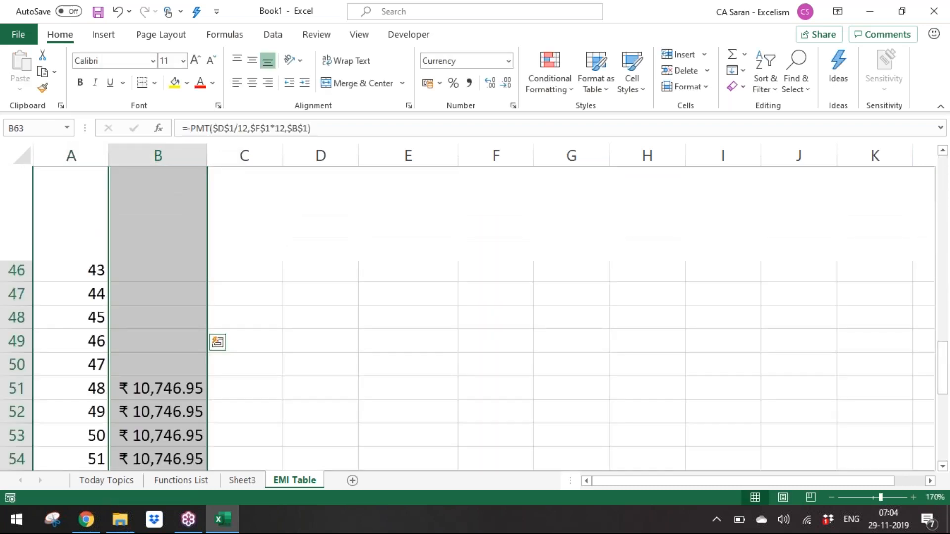
# Format the EMI values in B4:B63 to show no decimal places
pyautogui.scroll(-4, 424, 171)
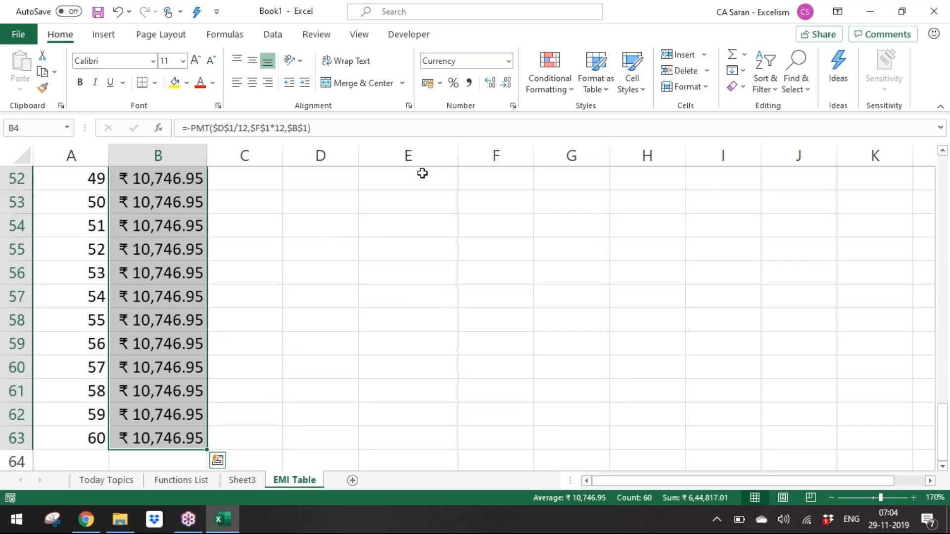
pyautogui.click(505, 82)
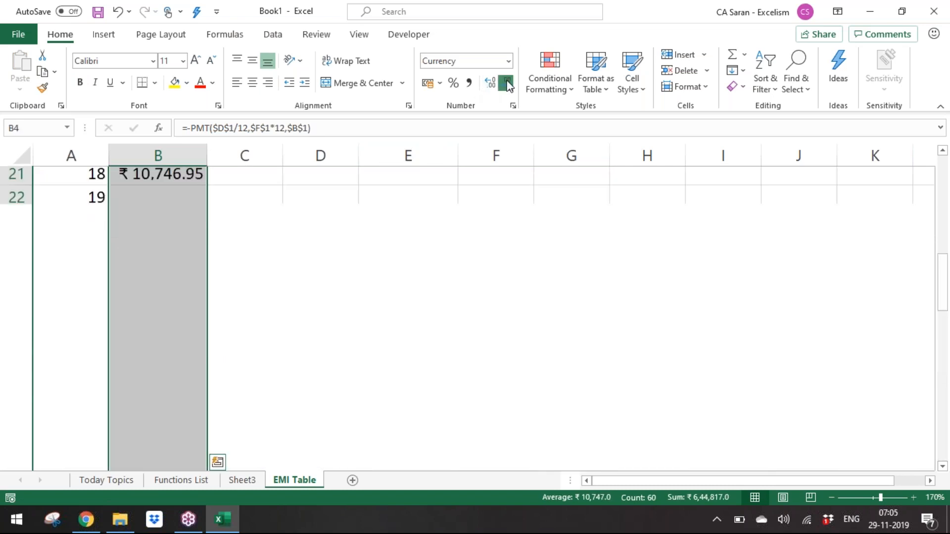
pyautogui.click(505, 82)
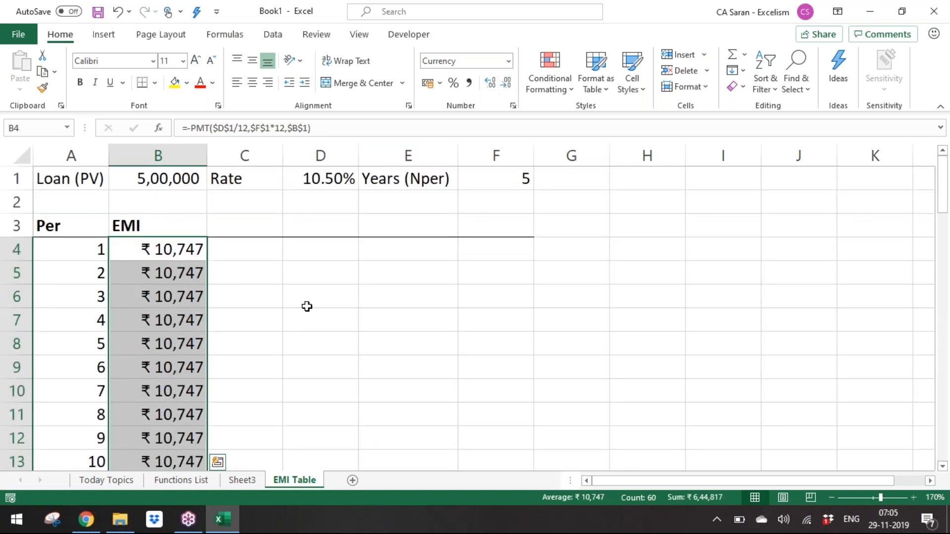
# Enter the headings Int. in C3 and Princ. in D3
pyautogui.click(254, 227)
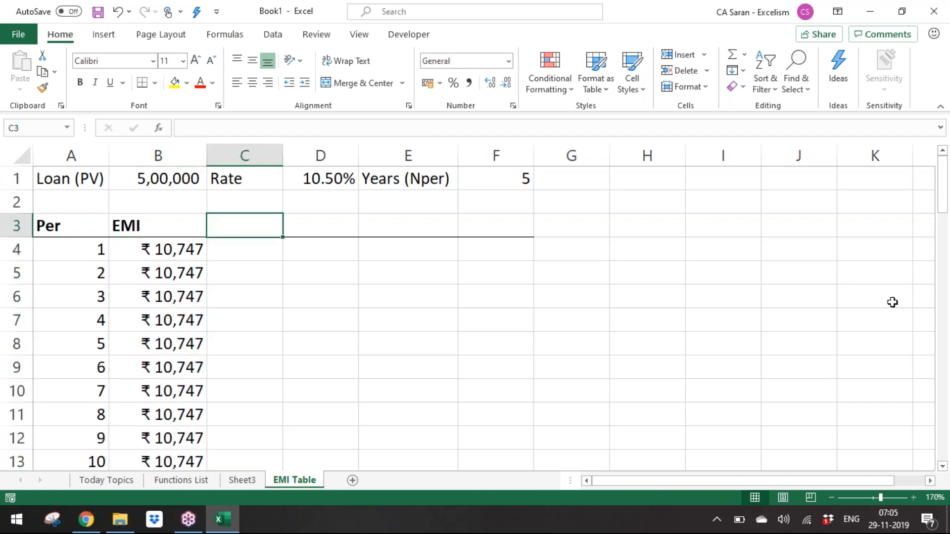
pyautogui.write('Int')
pyautogui.press('Tab')
pyautogui.write('P')
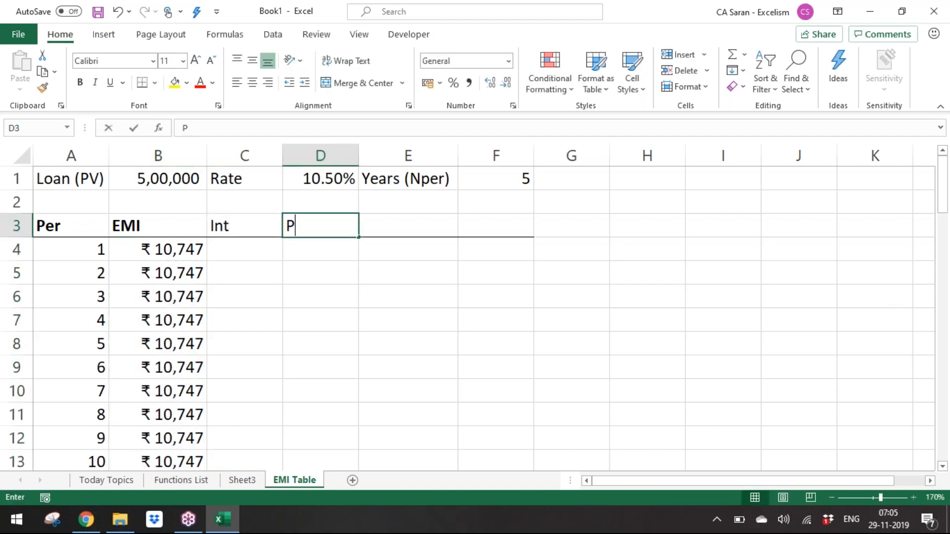
pyautogui.write('rinc.')
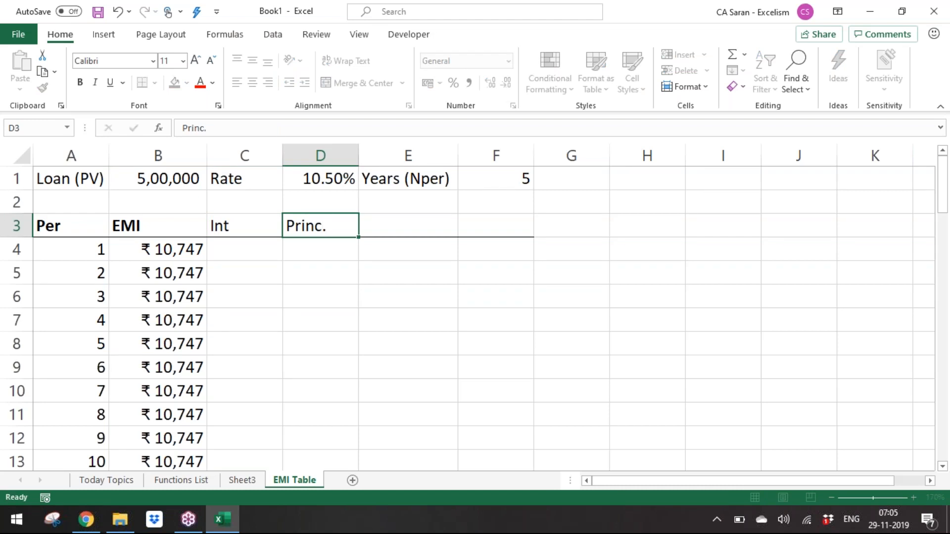
pyautogui.press('Return')
pyautogui.press('Up')
pyautogui.press('F2')
pyautogui.write('.')
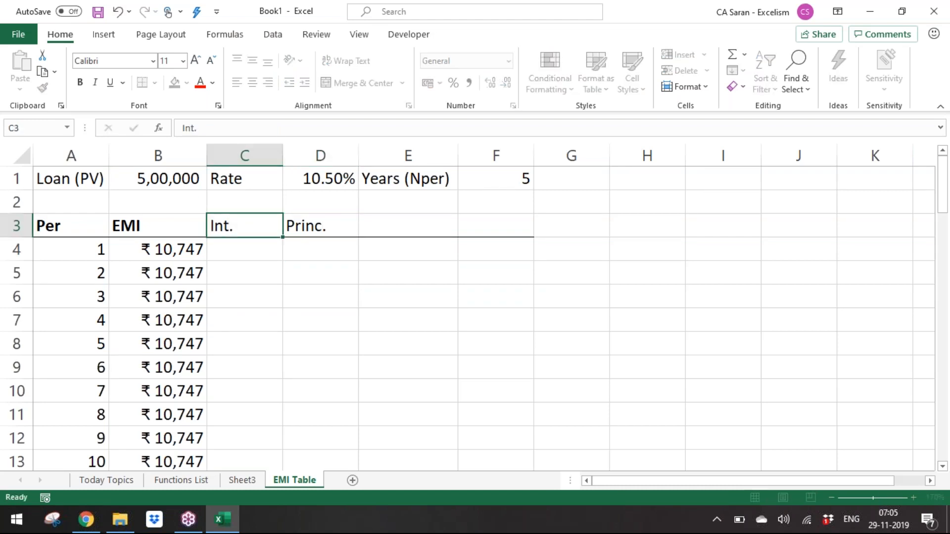
pyautogui.press('Return')
# Make the Int. and Princ. headings in C3:D3 bold
pyautogui.press('Up')
pyautogui.hotkey('shift', 'Right')
pyautogui.hotkey('ctrl', 'b')
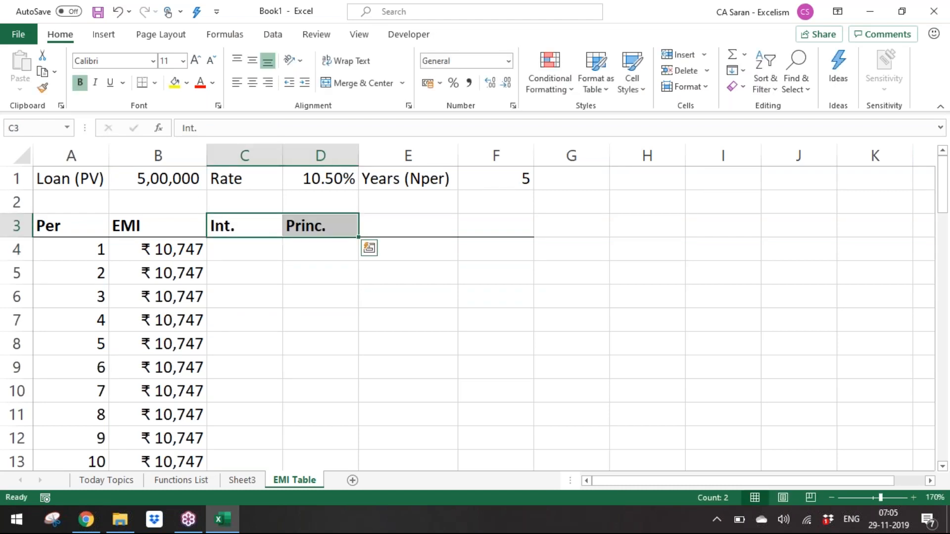
# Begin the interest formula in C4 with a negated IPMT function, using $D$1/12 as its rate argument
pyautogui.press('Down')
pyautogui.write('=')
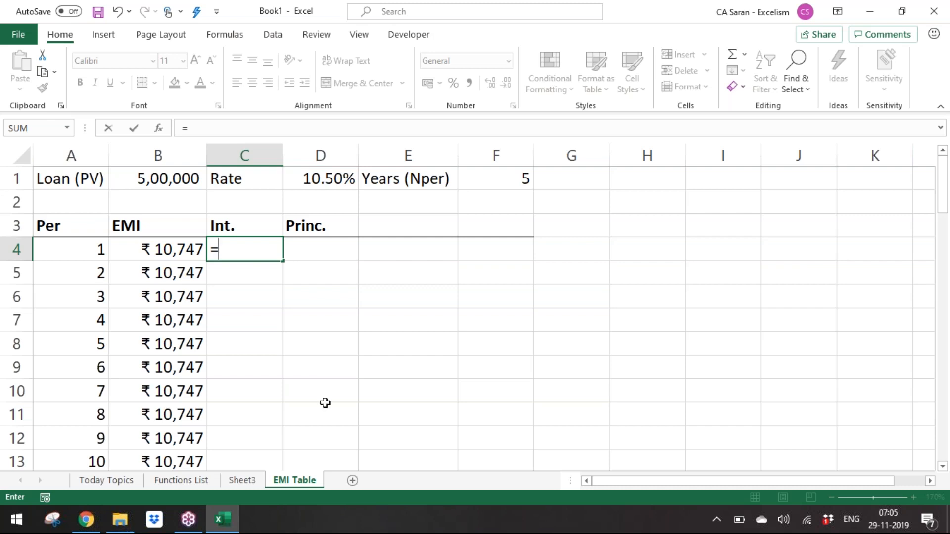
pyautogui.write('y')
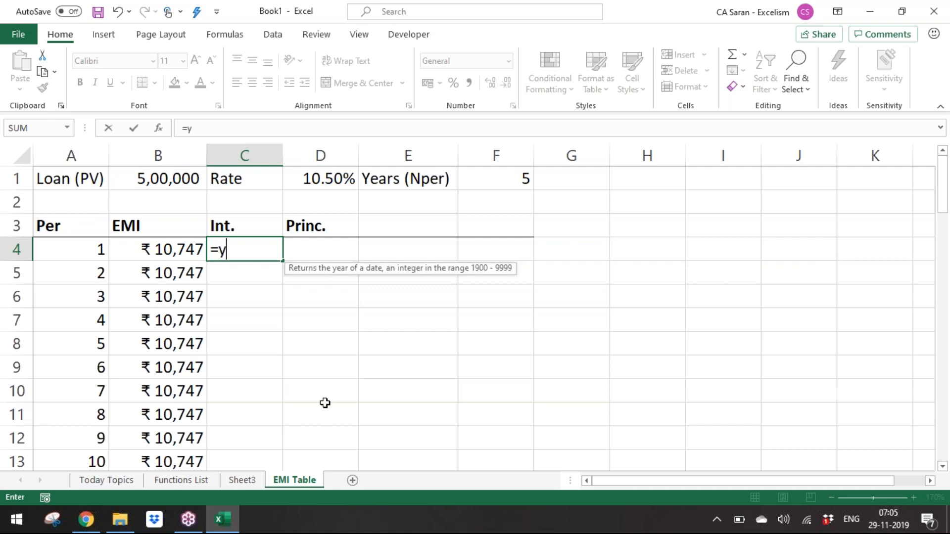
pyautogui.press('BackSpace')
pyautogui.write('-p')
pyautogui.press('BackSpace')
pyautogui.write('pp')
pyautogui.press('BackSpace')
pyautogui.press('BackSpace')
pyautogui.write('ip')
pyautogui.press('Tab')
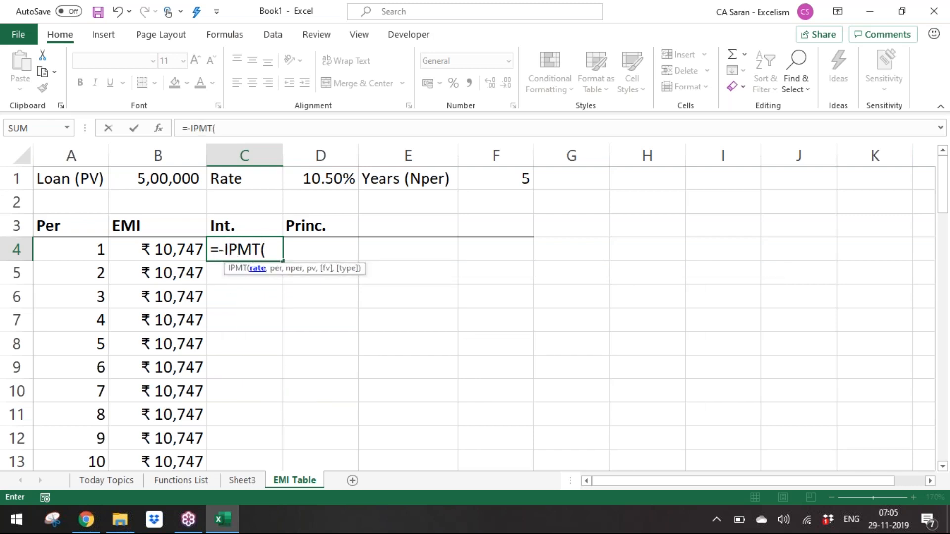
pyautogui.click(337, 178)
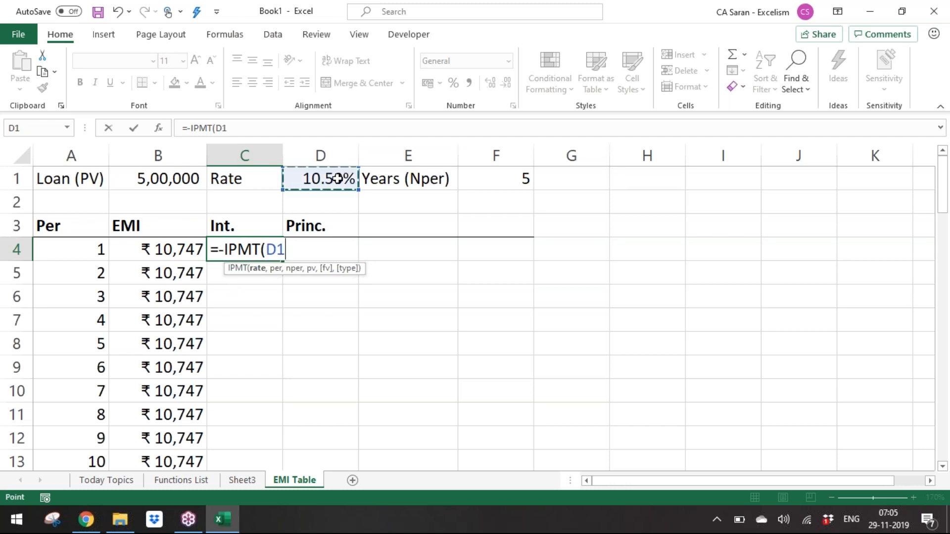
pyautogui.press('F4')
pyautogui.write('/12,')
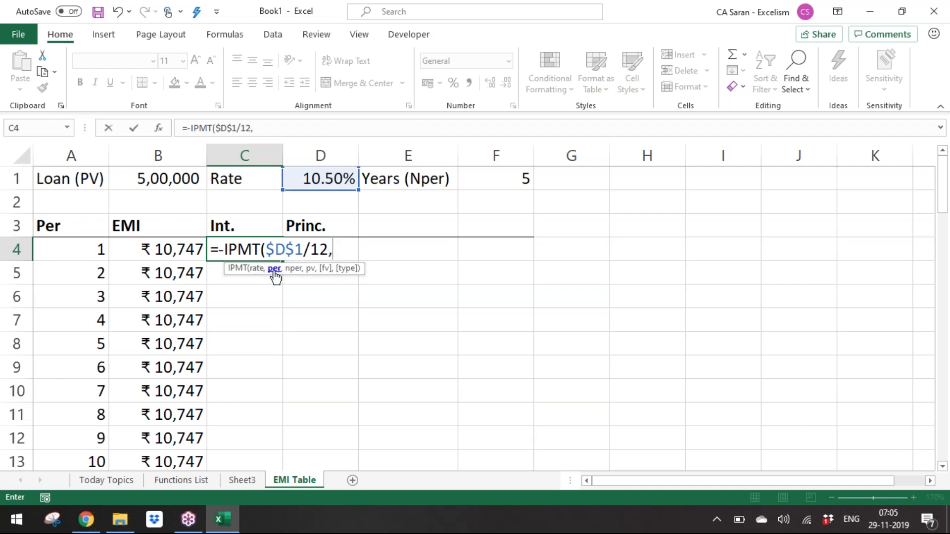
# Complete the first period's interest formula in C4 as =-IPMT($D$1/12,A4,$F$1*12,$B$1)
pyautogui.click(88, 245)
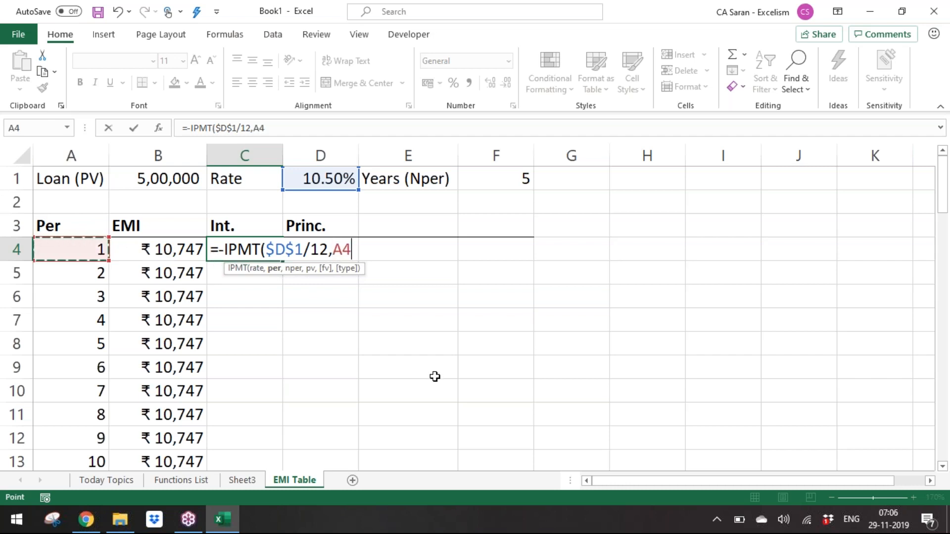
pyautogui.write(',')
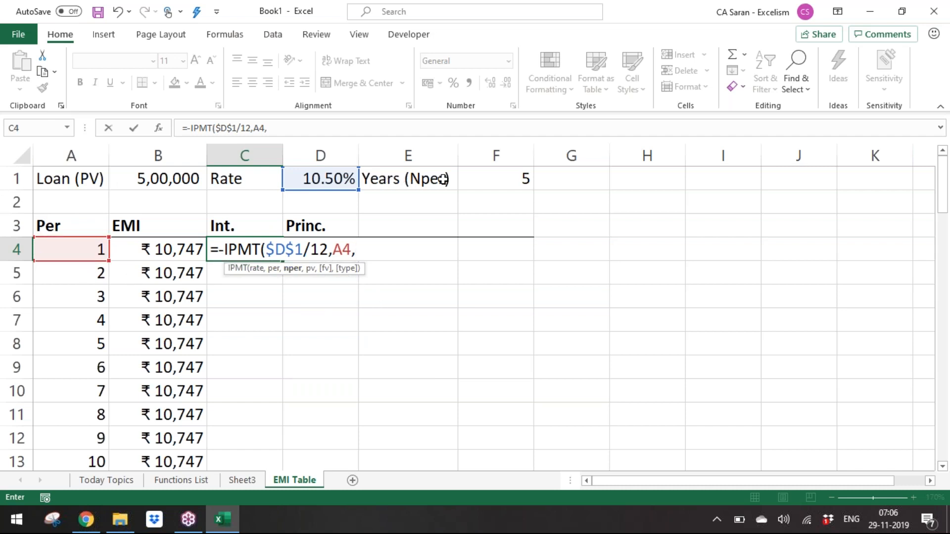
pyautogui.click(553, 178)
pyautogui.click(511, 178)
pyautogui.press('F4')
pyautogui.write('*12,')
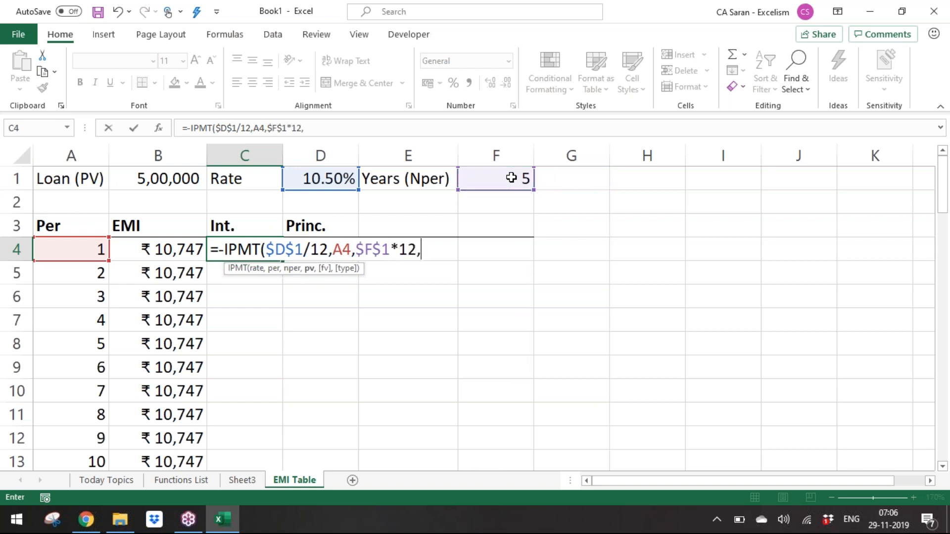
pyautogui.click(171, 180)
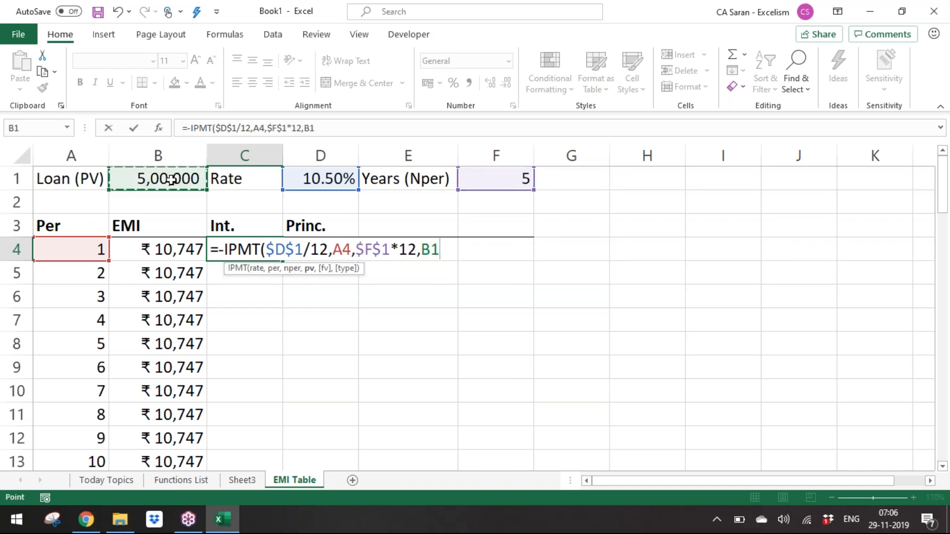
pyautogui.press('F4')
pyautogui.write(')')
pyautogui.press('Return')
pyautogui.press('Up')
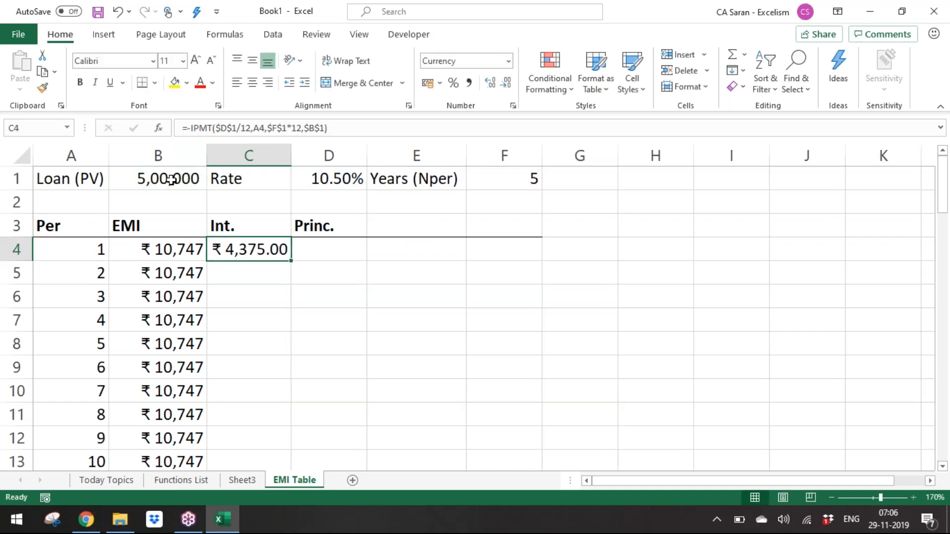
# Copy the interest formula from C4 down the Int. column through C63
pyautogui.hotkey('ctrl', 'c')
pyautogui.press('Left')
pyautogui.press('Left')
pyautogui.hotkey('ctrl', 'Down')
pyautogui.press('Right')
pyautogui.press('Right')
pyautogui.hotkey('ctrl', 'shift', 'Up')
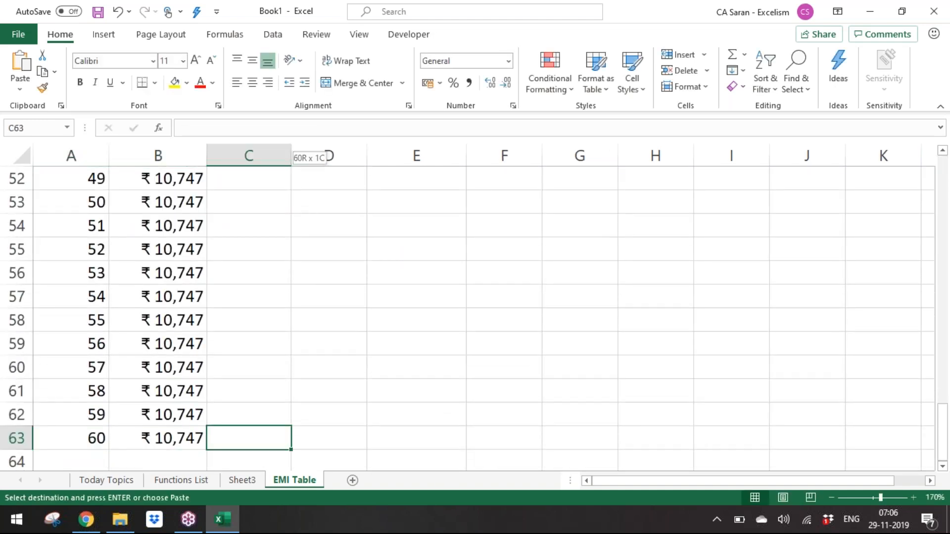
pyautogui.hotkey('ctrl', 'shift', 'Down')
pyautogui.hotkey('ctrl', 'shift', 'Up')
pyautogui.press('Return')
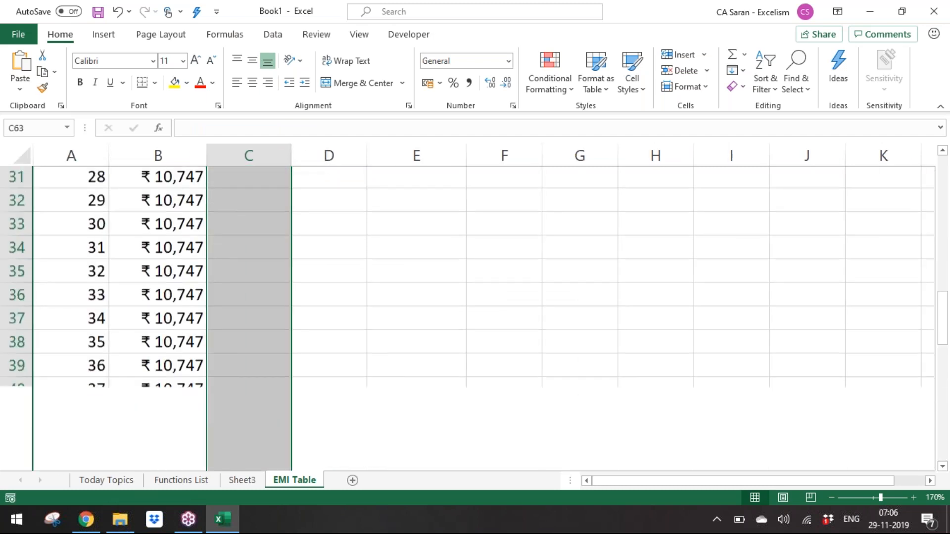
# Format the interest amounts in C4:C63 in comma style with no decimal places
pyautogui.hotkey('ctrl', 'Up')
pyautogui.press('Down')
pyautogui.hotkey('ctrl', 'shift', 'Down')
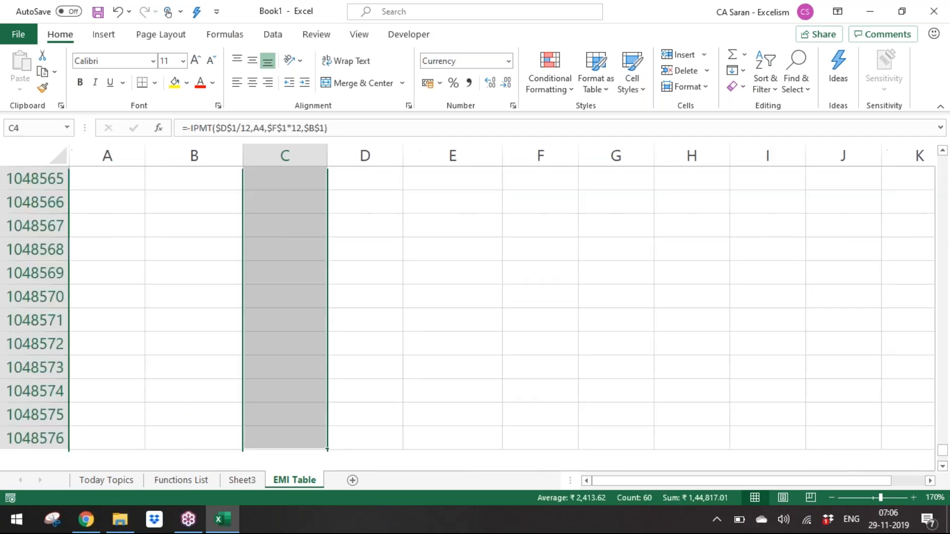
pyautogui.hotkey('ctrl', 'Up')
pyautogui.press('Down')
pyautogui.hotkey('ctrl', 'shift', 'Down')
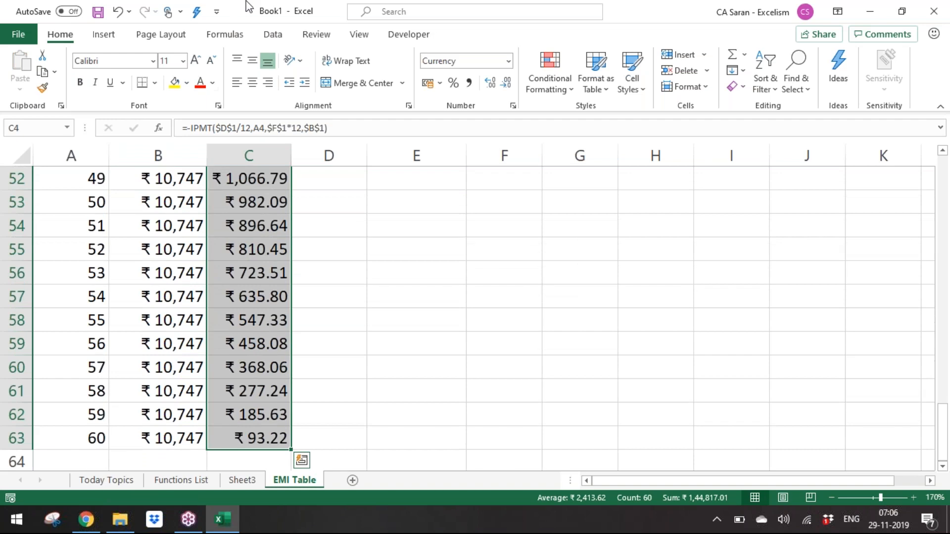
pyautogui.click(470, 83)
pyautogui.click(506, 82)
pyautogui.click(512, 87)
# Fit column C to its contents and widen it slightly
pyautogui.click(324, 264)
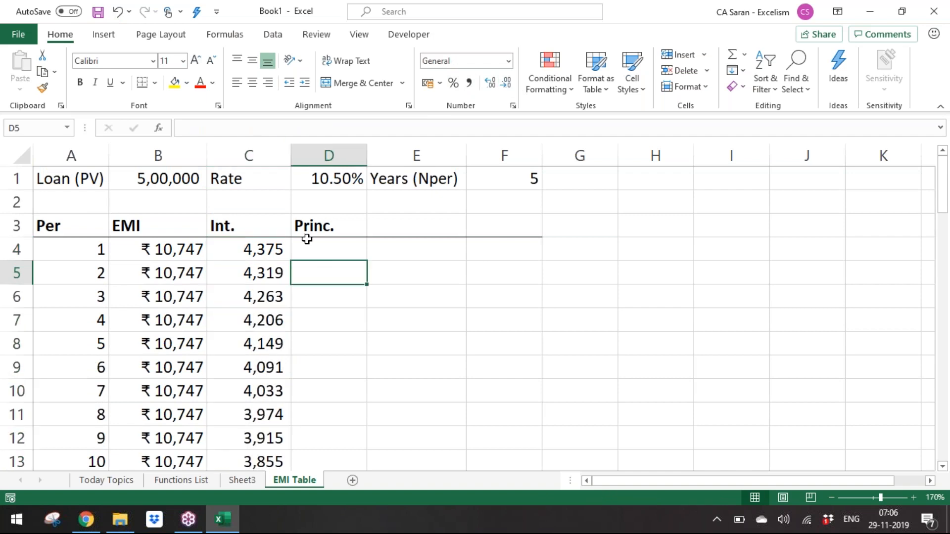
pyautogui.click(303, 242)
pyautogui.click(270, 244)
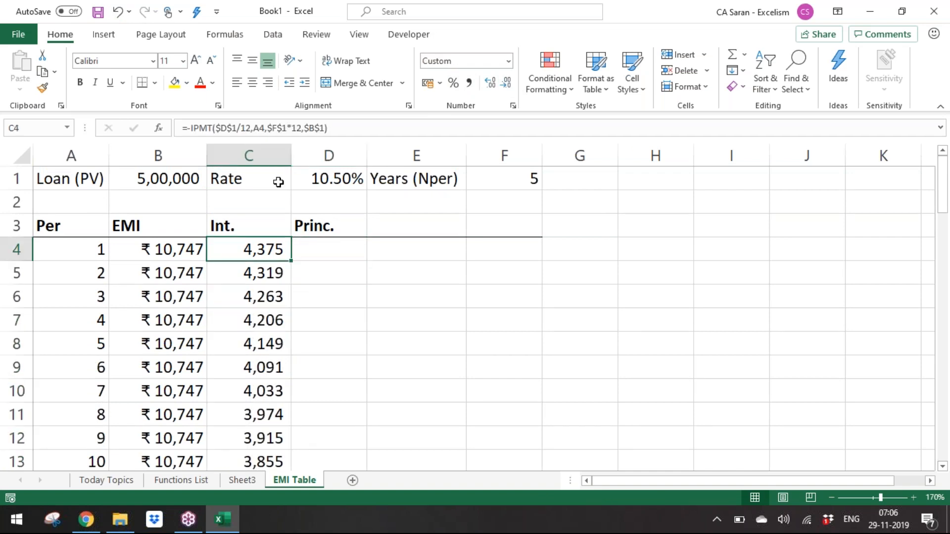
pyautogui.doubleClick(290, 159)
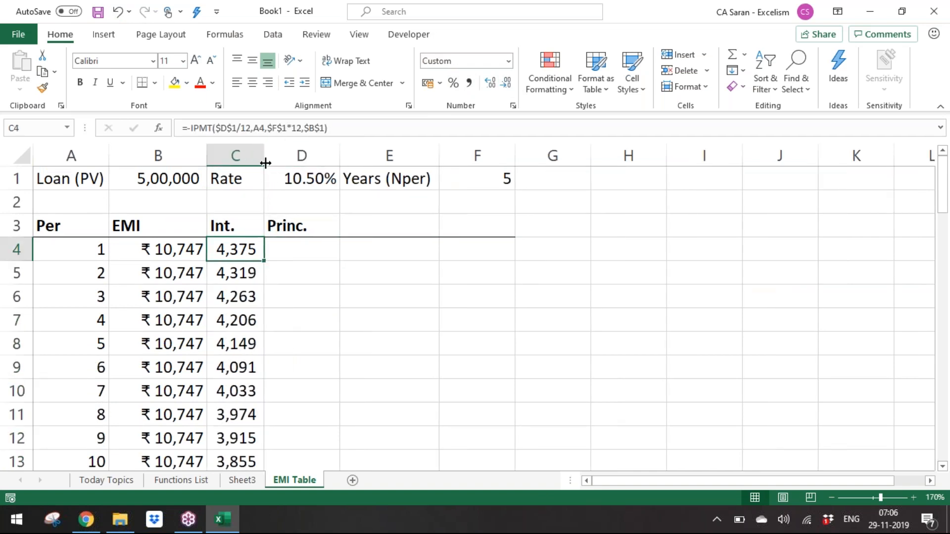
pyautogui.moveTo(264, 160); pyautogui.dragTo(270, 159)
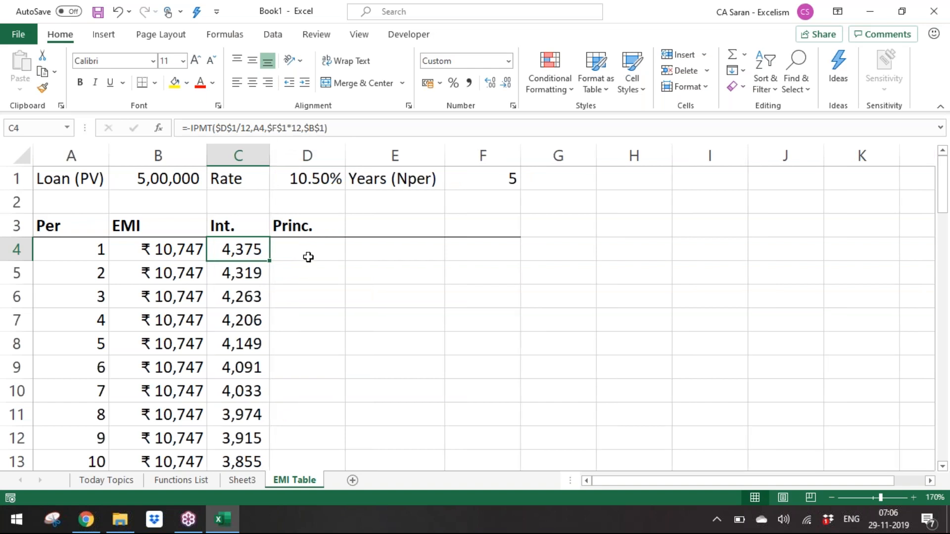
# Copy the text of the interest formula in C4 into D4 with its cell references unchanged
pyautogui.click(305, 256)
pyautogui.click(249, 257)
pyautogui.press('Right')
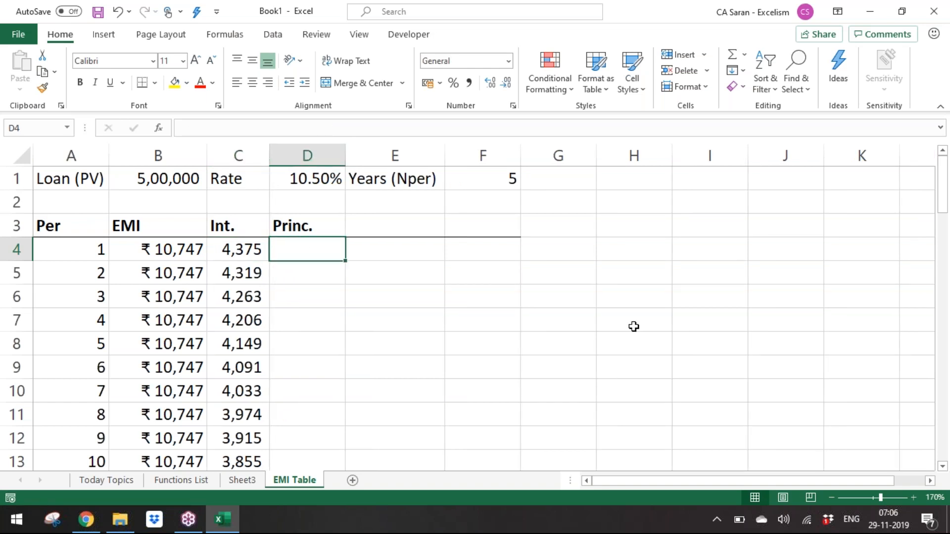
pyautogui.press('Left')
pyautogui.press('F2')
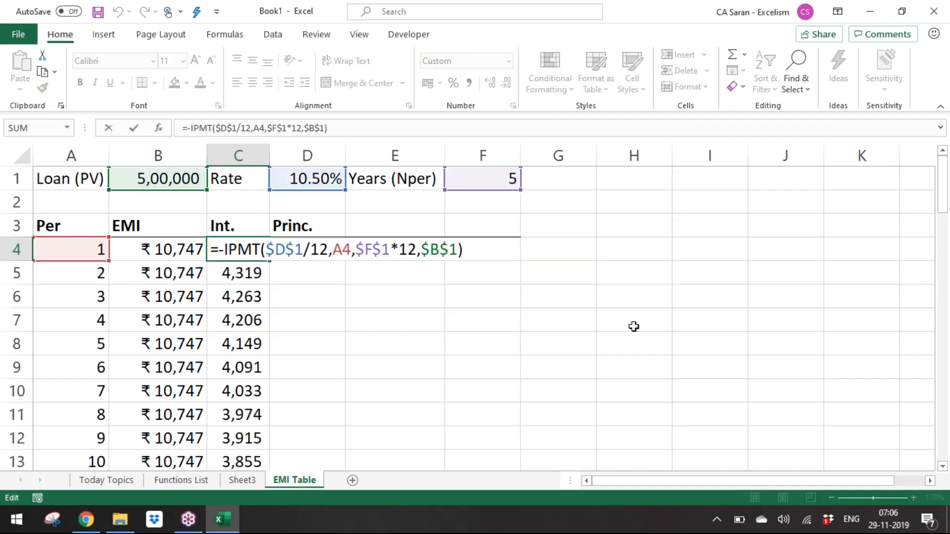
pyautogui.hotkey('shift', 'Home')
pyautogui.hotkey('ctrl', 'c')
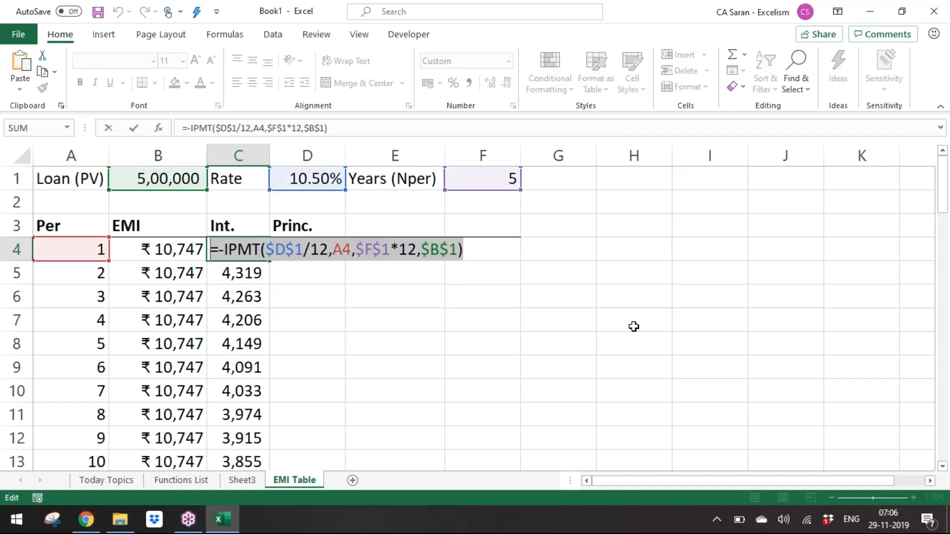
pyautogui.press('Escape')
pyautogui.press('Right')
pyautogui.hotkey('ctrl', 'v')
# Change the function in D4 from IPMT to PPMT, giving =-PPMT($D$1/12,A4,$F$1*12,$B$1)
pyautogui.press('F2')
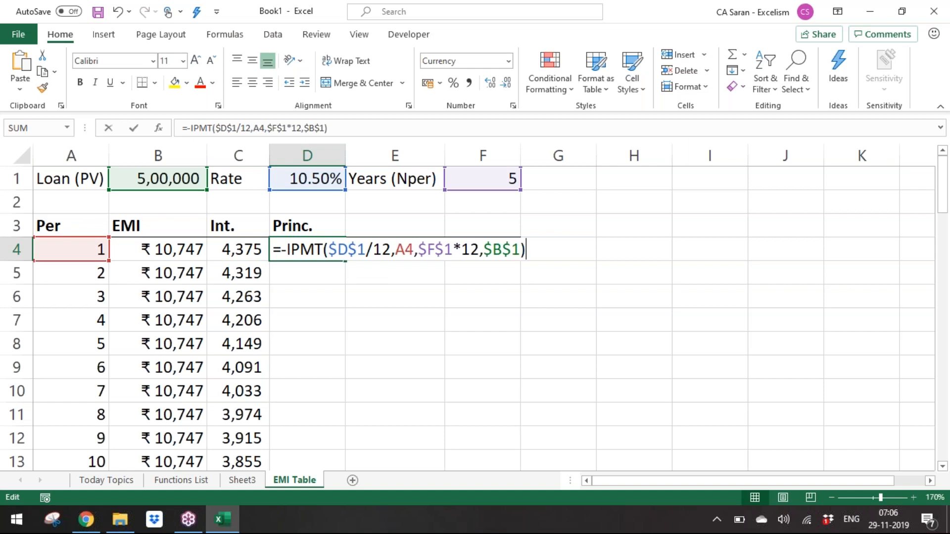
pyautogui.press('Left')
pyautogui.press('Left')
pyautogui.press('Left')
pyautogui.press('Left')
pyautogui.press('Left')
pyautogui.press('Left')
pyautogui.press('Left')
pyautogui.press('Left')
pyautogui.press('Left')
pyautogui.press('Left')
pyautogui.press('Left')
pyautogui.press('Left')
pyautogui.press('Left')
pyautogui.press('Left')
pyautogui.press('Left')
pyautogui.press('Left')
pyautogui.press('Left')
pyautogui.press('Left')
pyautogui.press('Left')
pyautogui.press('Left')
pyautogui.press('Left')
pyautogui.press('Left')
pyautogui.press('Left')
pyautogui.press('Left')
pyautogui.press('Left')
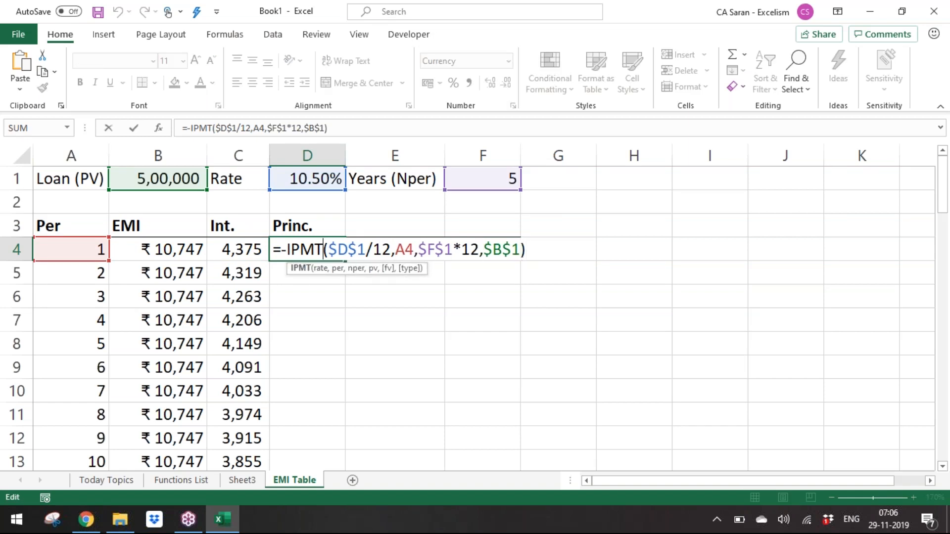
pyautogui.press('Delete')
pyautogui.write('P')
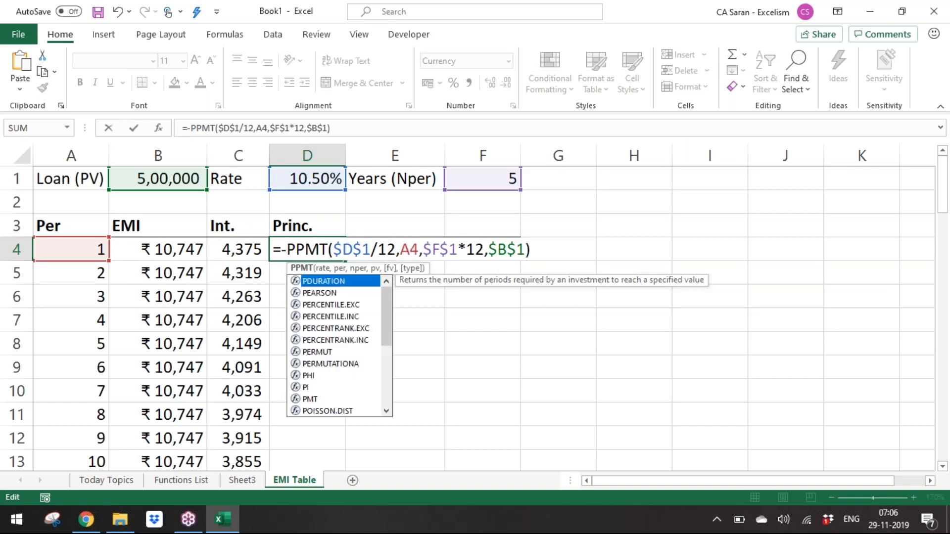
pyautogui.press('Return')
# Copy the principal formula from D4 down the Princ. column through D63
pyautogui.hotkey('ctrl', 'c')
pyautogui.press('Left')
pyautogui.hotkey('ctrl', 'Down')
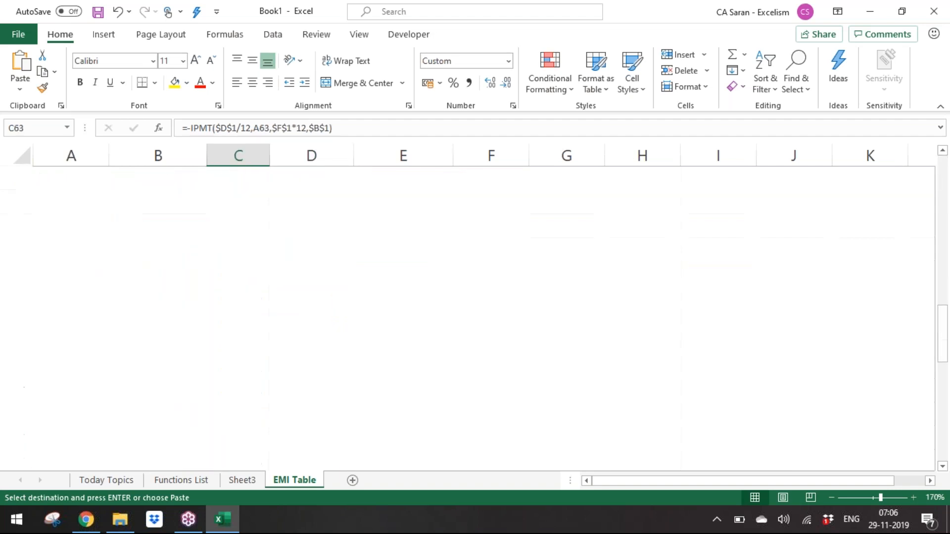
pyautogui.press('Right')
pyautogui.hotkey('ctrl', 'shift', 'Up')
pyautogui.hotkey('shift', 'Down')
pyautogui.hotkey('ctrl', 'v')
pyautogui.hotkey('ctrl', 'Up')
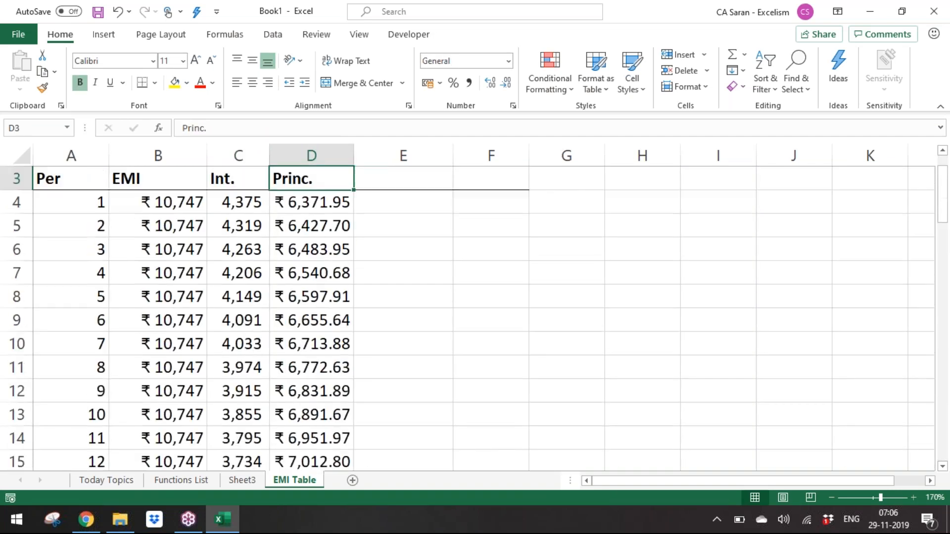
# Autofit the width of column D to the principal amounts in D4:D63
pyautogui.press('Down')
pyautogui.hotkey('ctrl', 'shift', 'Down')
pyautogui.hotkey('alt', 'p')
pyautogui.hotkey('alt', 'o')
pyautogui.press('c')
pyautogui.press('a')
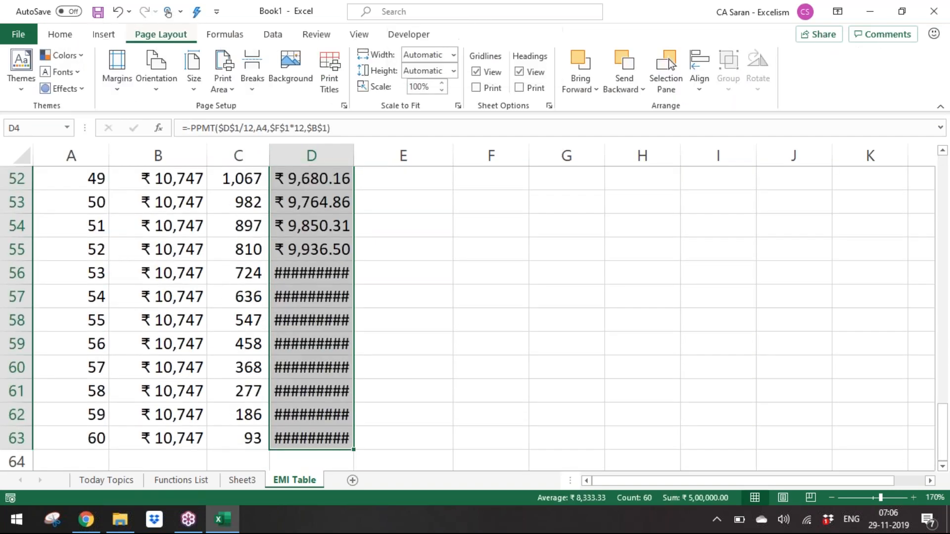
pyautogui.hotkey('ctrl', 'BackSpace')
# Format the principal amounts in D4:D63 in comma style with no decimal places
pyautogui.hotkey('shift', 'BackSpace')
pyautogui.hotkey('ctrl', 'shift', 'Down')
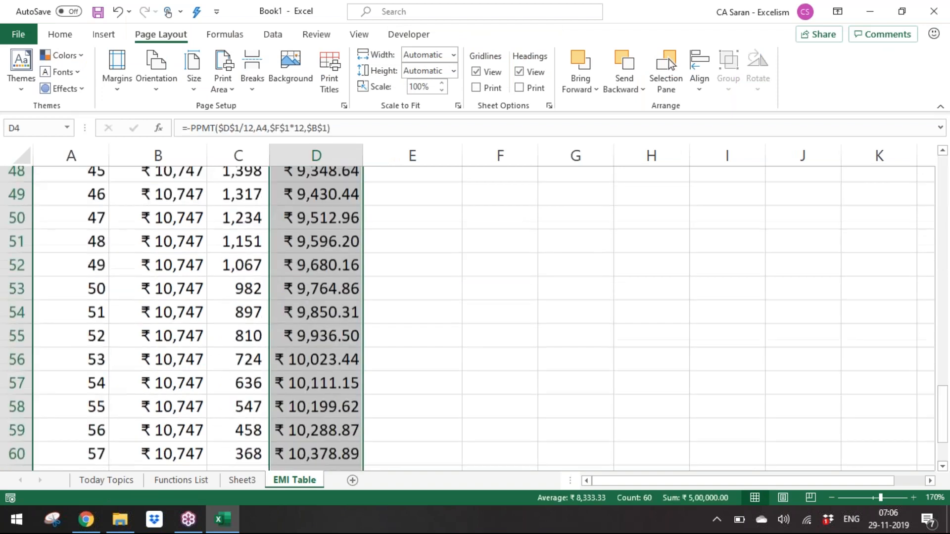
pyautogui.click(52, 38)
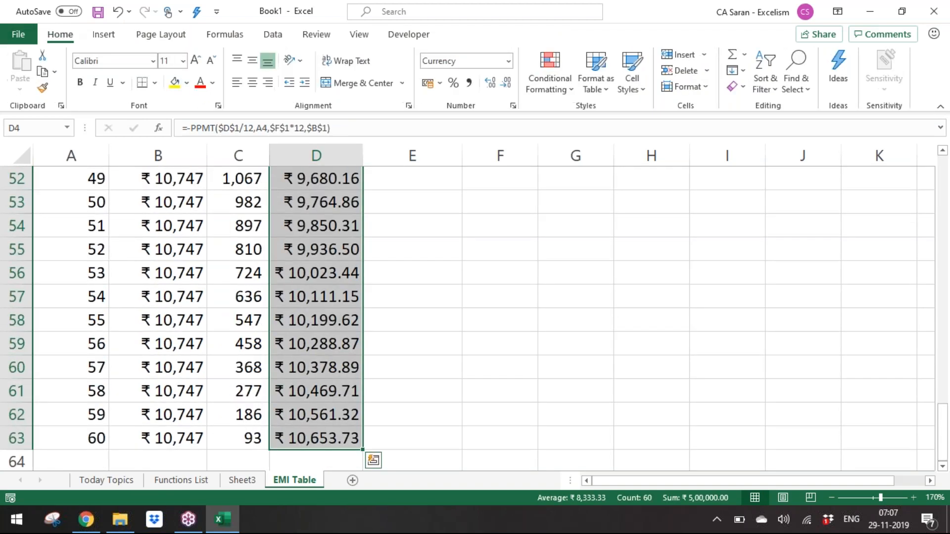
pyautogui.click(468, 90)
pyautogui.click(506, 86)
pyautogui.click(506, 87)
pyautogui.hotkey('shift', 'BackSpace')
pyautogui.press('Left')
pyautogui.press('Right')
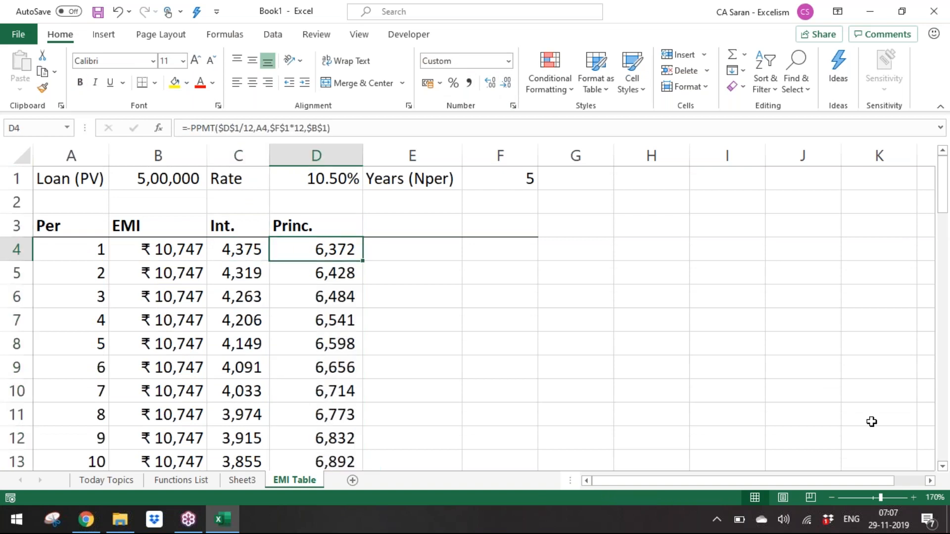
# Examine how the interest and principal amounts change from period 1 through period 60
pyautogui.press('Down')
pyautogui.press('Down')
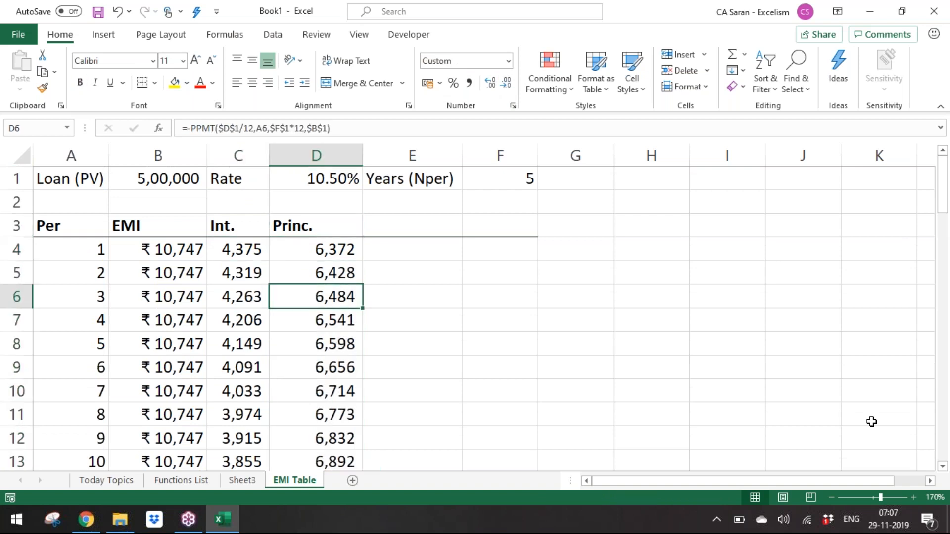
pyautogui.press('Up')
pyautogui.press('Up')
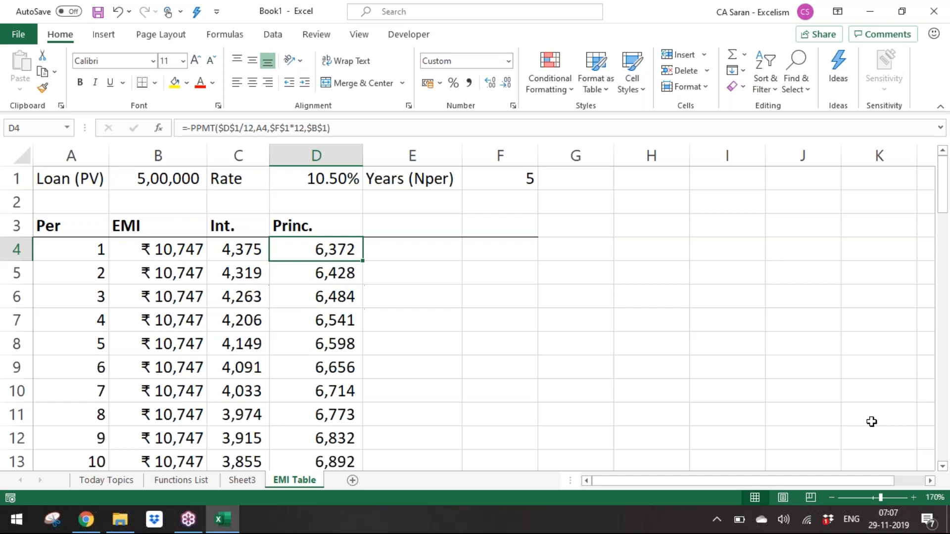
pyautogui.press('Left')
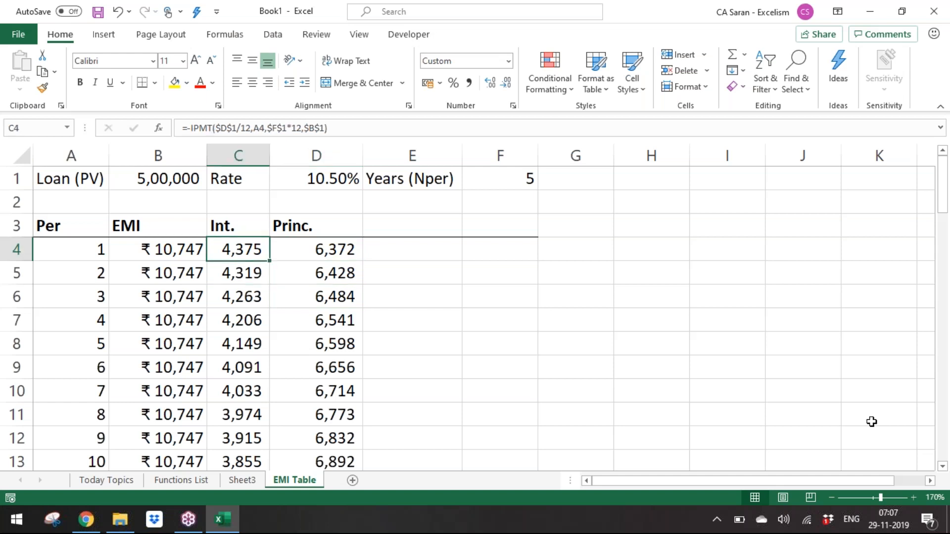
pyautogui.press('Right')
pyautogui.press('Down')
pyautogui.press('Down')
pyautogui.press('Down')
pyautogui.press('Down')
pyautogui.press('Down')
pyautogui.press('Down')
pyautogui.press('Down')
pyautogui.press('Down')
pyautogui.press('Down')
pyautogui.press('Down')
pyautogui.press('Down')
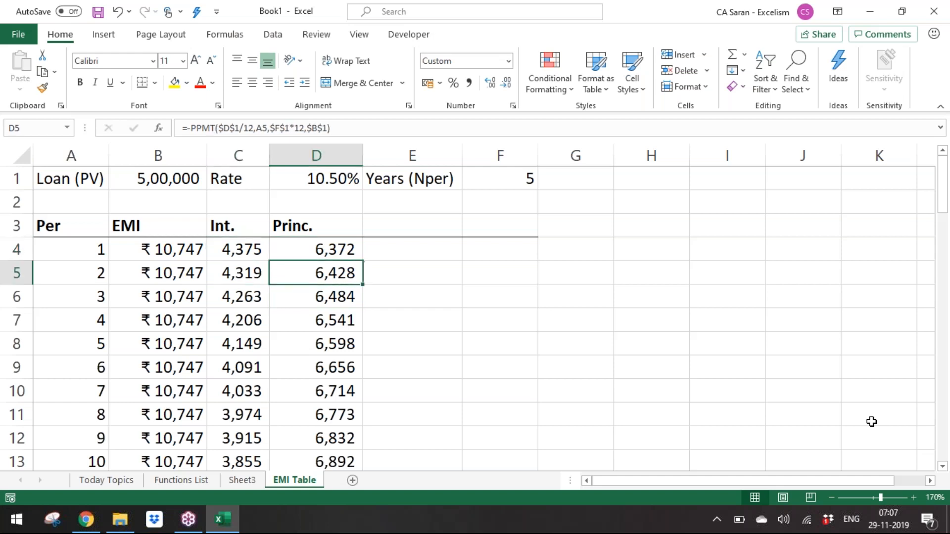
pyautogui.press('Down')
pyautogui.press('Down')
pyautogui.press('Down')
pyautogui.press('Down')
pyautogui.press('Down')
pyautogui.press('Down')
pyautogui.press('Down')
pyautogui.press('Down')
pyautogui.press('Down')
pyautogui.press('Down')
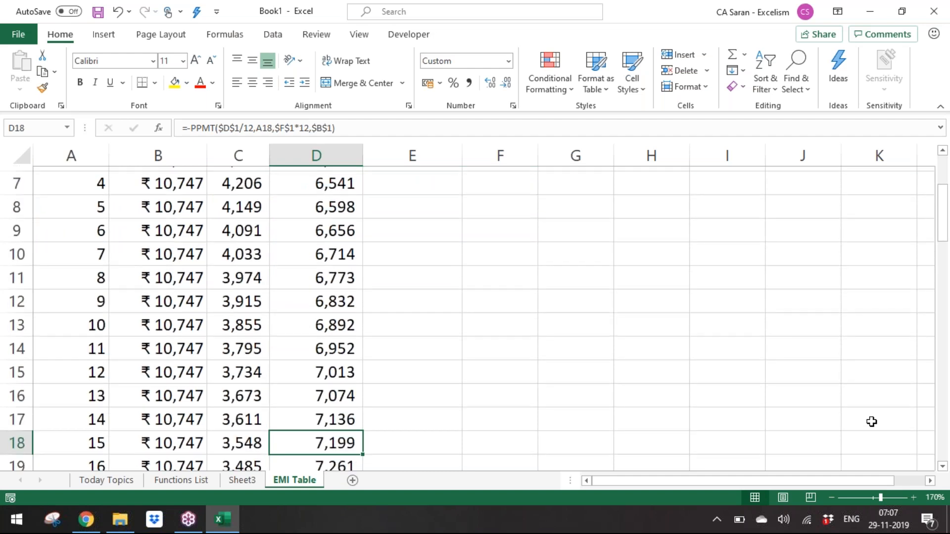
pyautogui.press('Down')
pyautogui.press('Down')
pyautogui.press('Down')
pyautogui.press('Down')
pyautogui.press('Down')
pyautogui.press('Down')
pyautogui.press('Down')
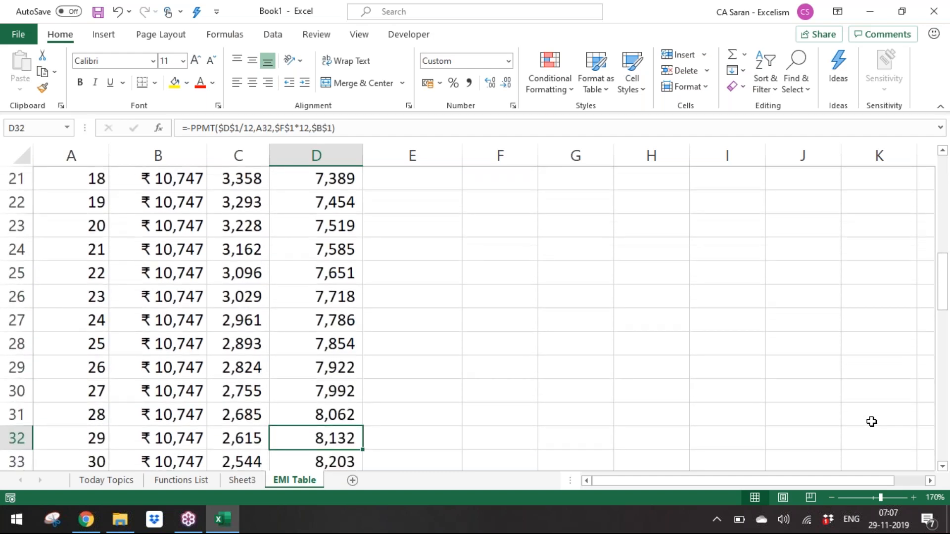
pyautogui.press('Down')
pyautogui.press('Down')
pyautogui.press('Down')
pyautogui.press('Down')
pyautogui.press('Down')
pyautogui.press('Down')
pyautogui.press('Down')
pyautogui.press('Down')
pyautogui.press('Down')
pyautogui.press('Down')
pyautogui.press('Down')
pyautogui.press('Down')
pyautogui.press('Down')
pyautogui.press('Down')
pyautogui.press('Down')
pyautogui.press('Down')
pyautogui.press('Down')
pyautogui.press('Down')
pyautogui.press('Down')
pyautogui.press('Down')
pyautogui.press('Down')
pyautogui.press('Down')
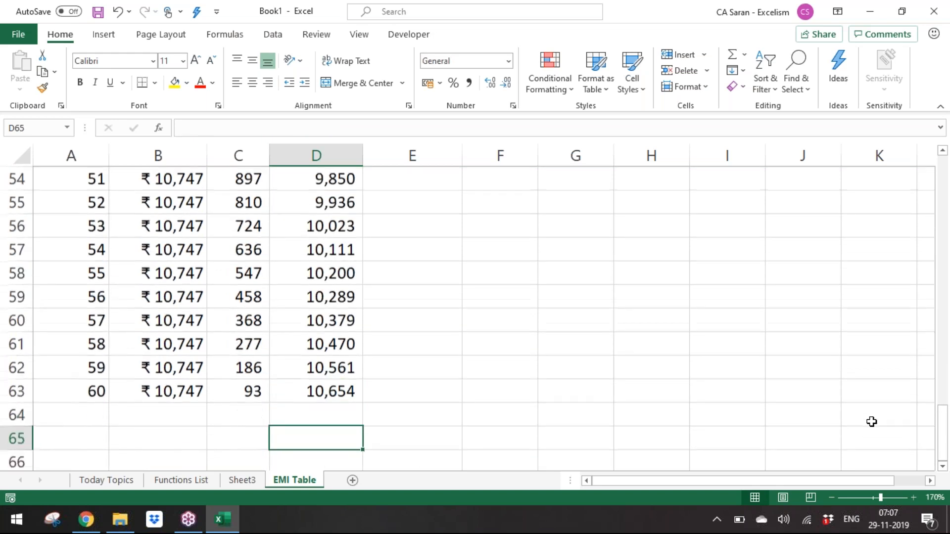
# Add a column header Check in cell E3, next to the Princ. header
pyautogui.press('Up')
pyautogui.press('Up')
pyautogui.hotkey('ctrl', 'Up')
pyautogui.press('Down')
pyautogui.press('Right')
pyautogui.press('Up')
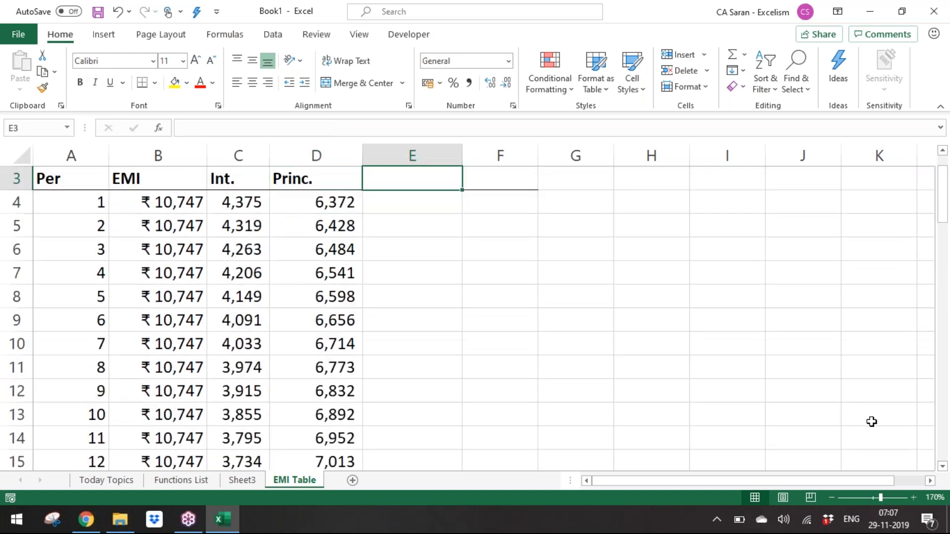
pyautogui.write('Check')
pyautogui.press('Return')
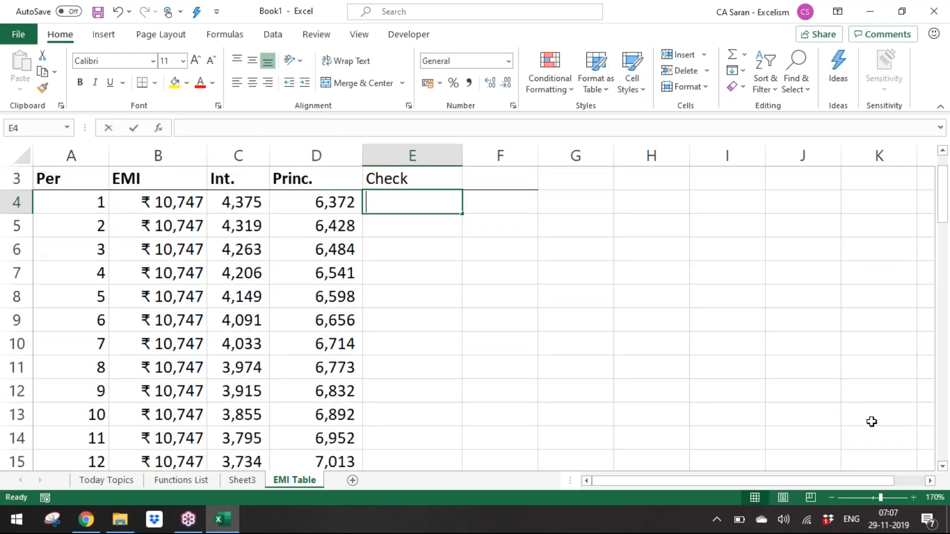
# Enter the formula =B4-C4-D4 in E4 to subtract interest and principal from the EMI
pyautogui.write('=')
pyautogui.press('Left')
pyautogui.press('Left')
pyautogui.press('Left')
pyautogui.write('-')
pyautogui.press('Left')
pyautogui.press('Left')
pyautogui.write('-')
pyautogui.press('Left')
pyautogui.write('.')
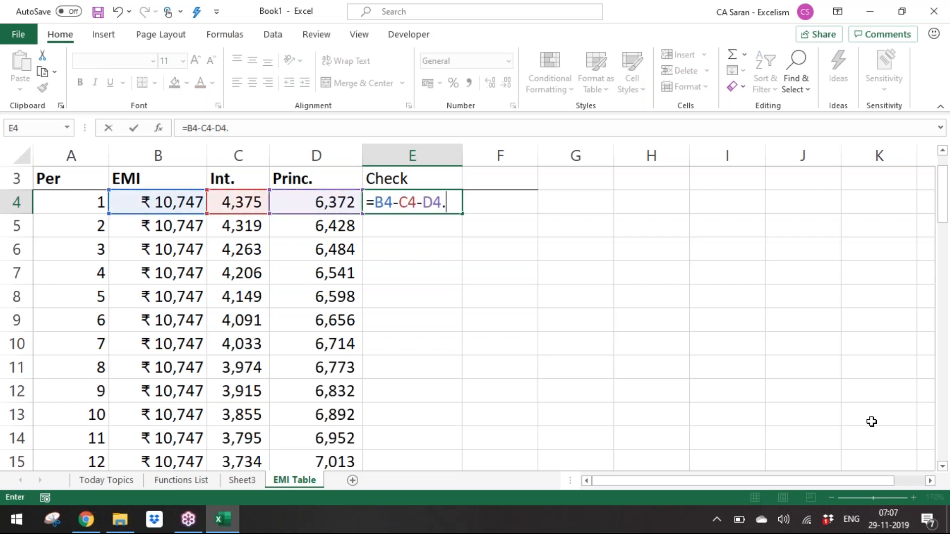
pyautogui.press('Return')
# Copy the check formula from E4 down the Check column through E63
pyautogui.press('Up')
pyautogui.hotkey('ctrl', 'c')
pyautogui.press('Left')
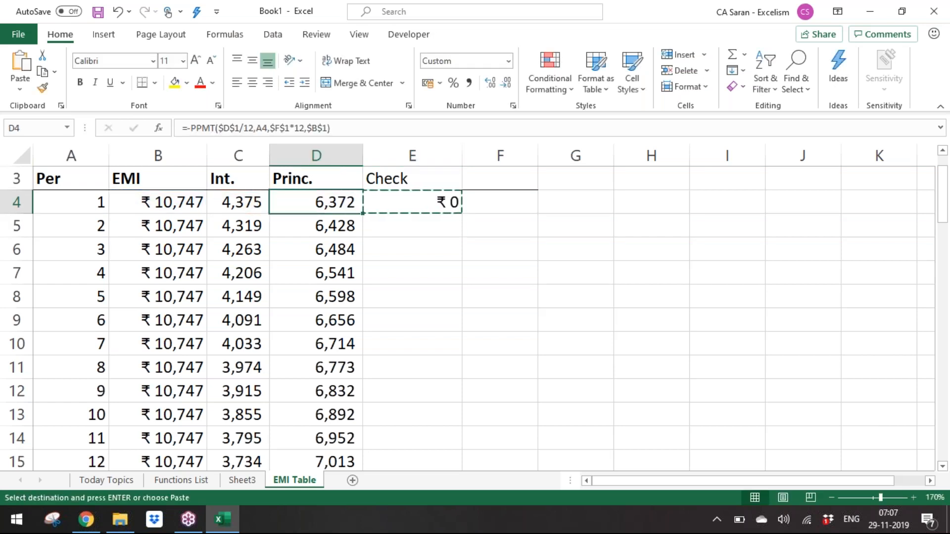
pyautogui.hotkey('ctrl', 'Down')
pyautogui.press('Right')
pyautogui.hotkey('ctrl', 'shift', 'Up')
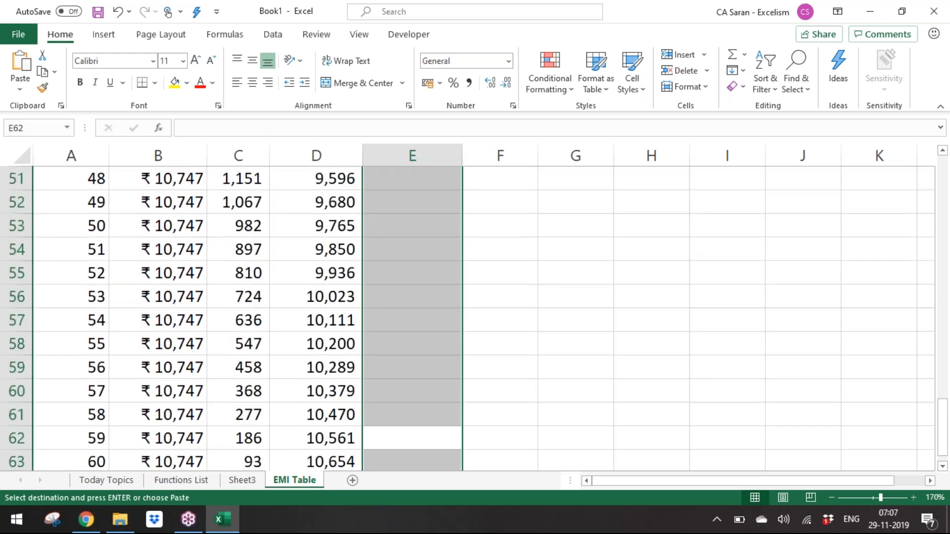
pyautogui.press('Return')
# Format the check results in E4:E63 in comma style and make the Check header in E3 bold
pyautogui.hotkey('ctrl', 'Up')
pyautogui.press('Down')
pyautogui.hotkey('ctrl', 'shift', 'Down')
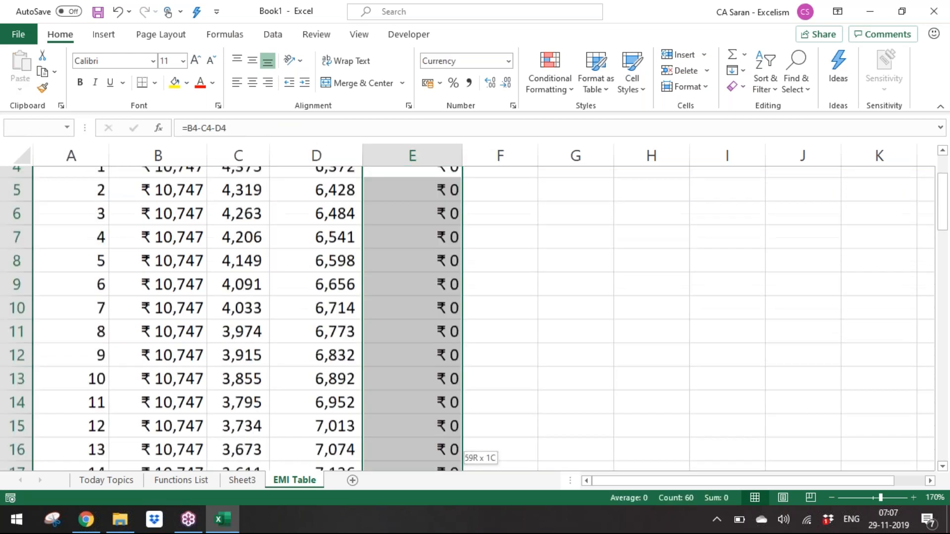
pyautogui.click(470, 87)
pyautogui.scroll(17, 916, 314)
pyautogui.hotkey('ctrl', 'Up')
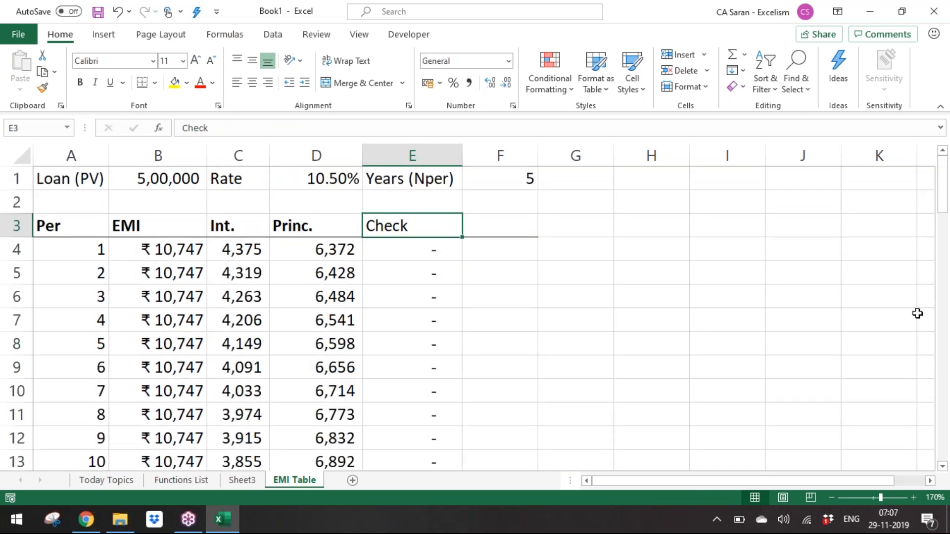
pyautogui.hotkey('ctrl', 'b')
pyautogui.press('Right')
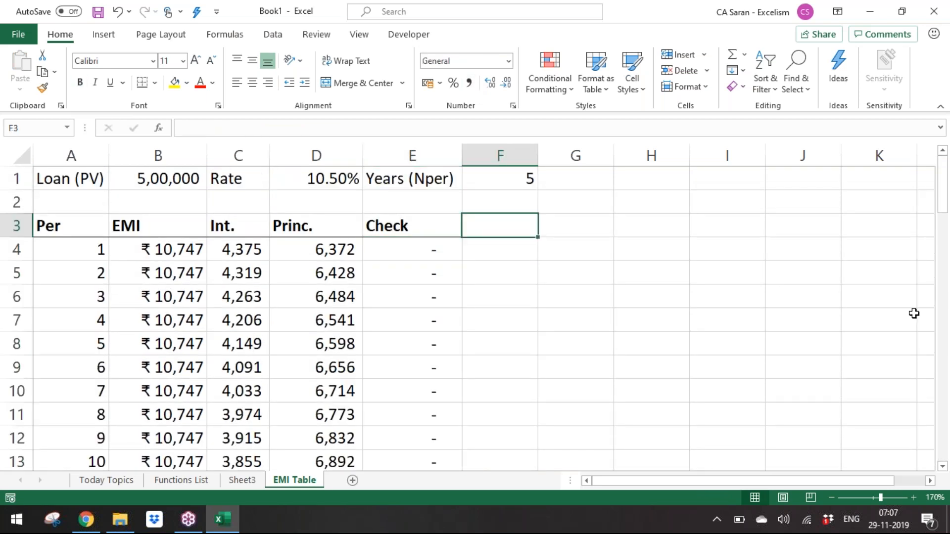
# Save the workbook as Day 15 - Financial Functions in the Batch 9 folder
pyautogui.hotkey('ctrl', 's')
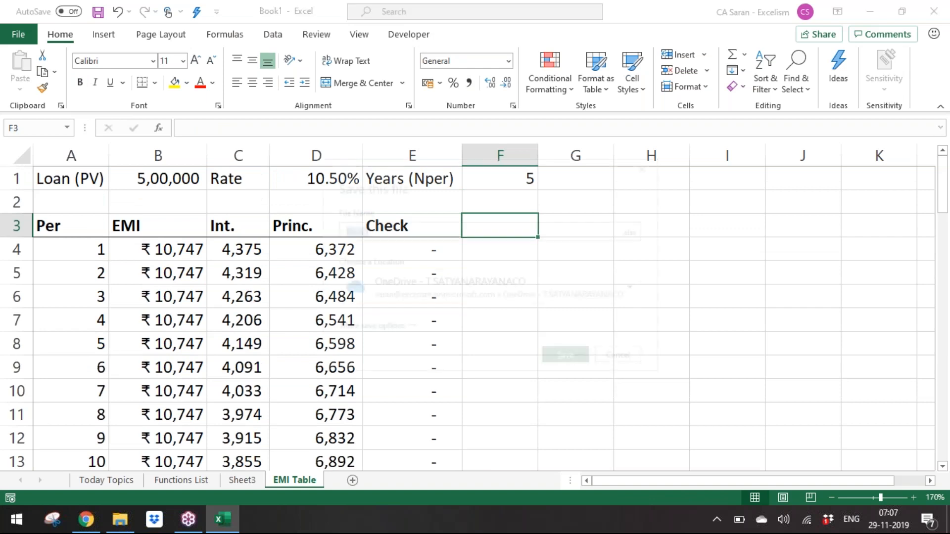
pyautogui.press('Escape')
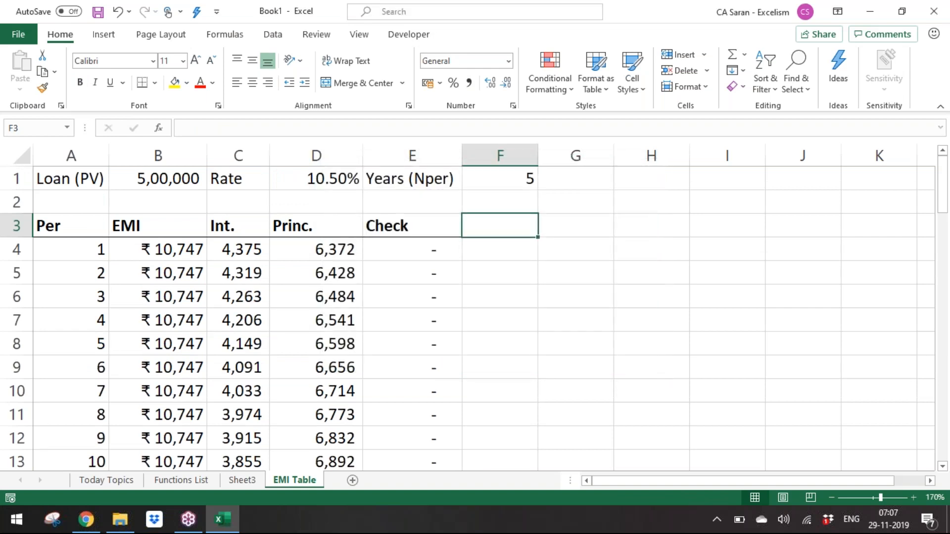
pyautogui.press('F12')
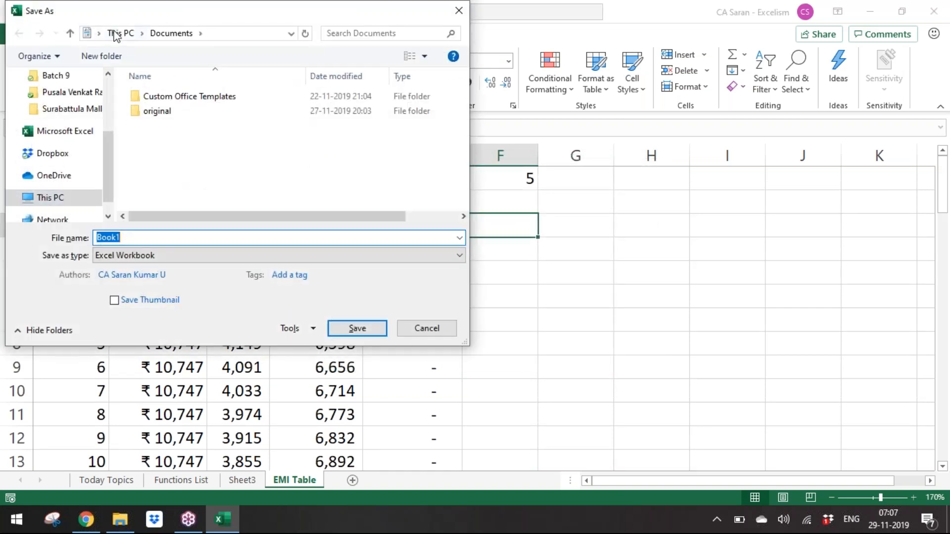
pyautogui.click(54, 75)
pyautogui.click(162, 245)
pyautogui.write('Day 15 - Financial Functions')
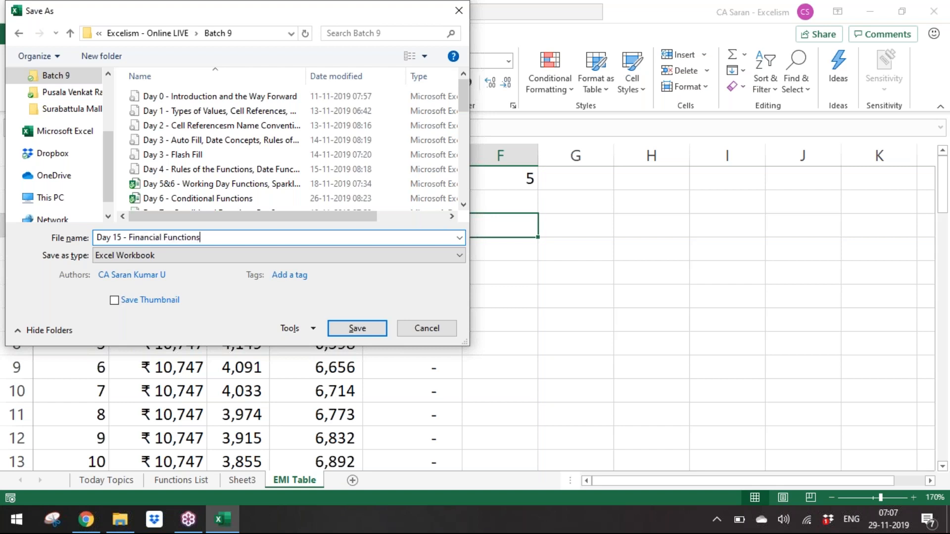
pyautogui.press('Return')
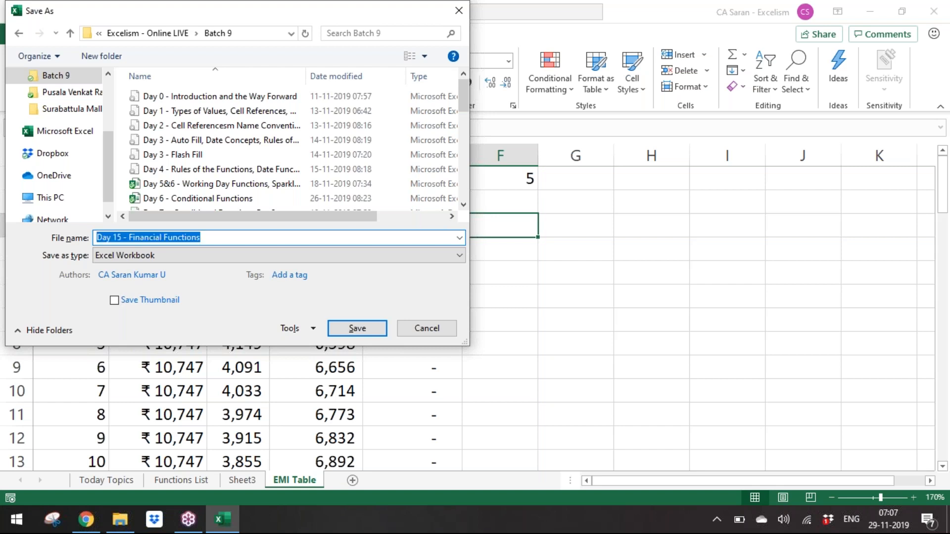
# Add a bold column header Cum.Int. in F3 and hide the Dropbox badge
pyautogui.write('Cum.Int')
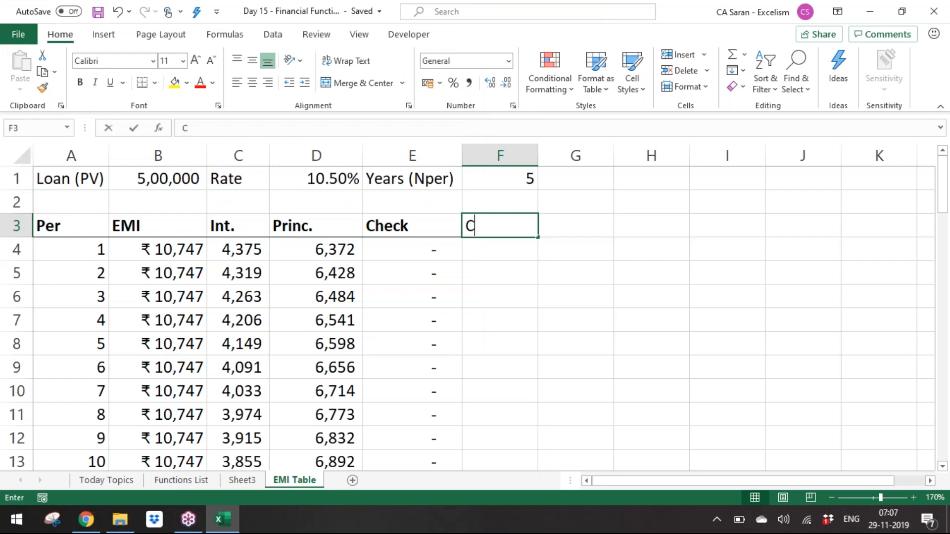
pyautogui.press('Return')
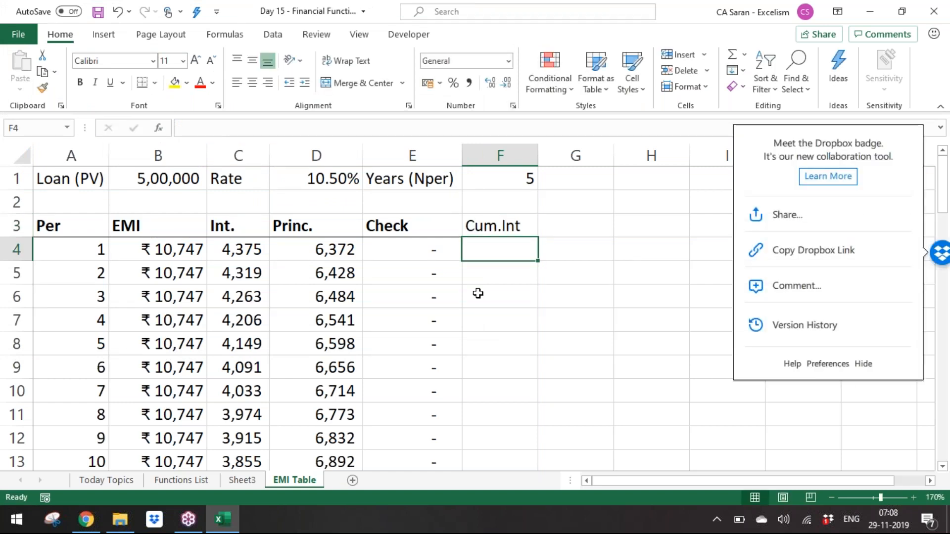
pyautogui.click(863, 364)
pyautogui.click(520, 227)
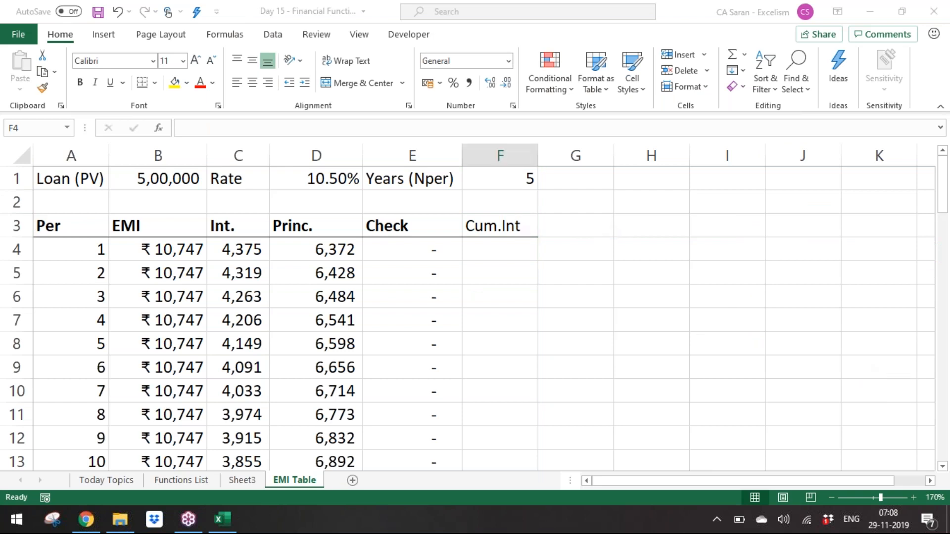
pyautogui.doubleClick(528, 226)
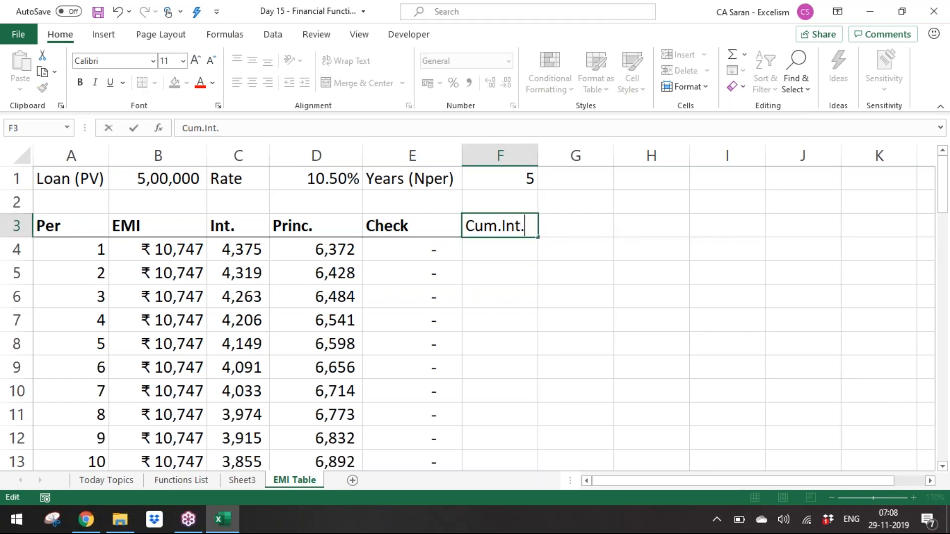
pyautogui.hotkey('ctrl', 'Return')
pyautogui.hotkey('ctrl', 'b')
pyautogui.press('Return')
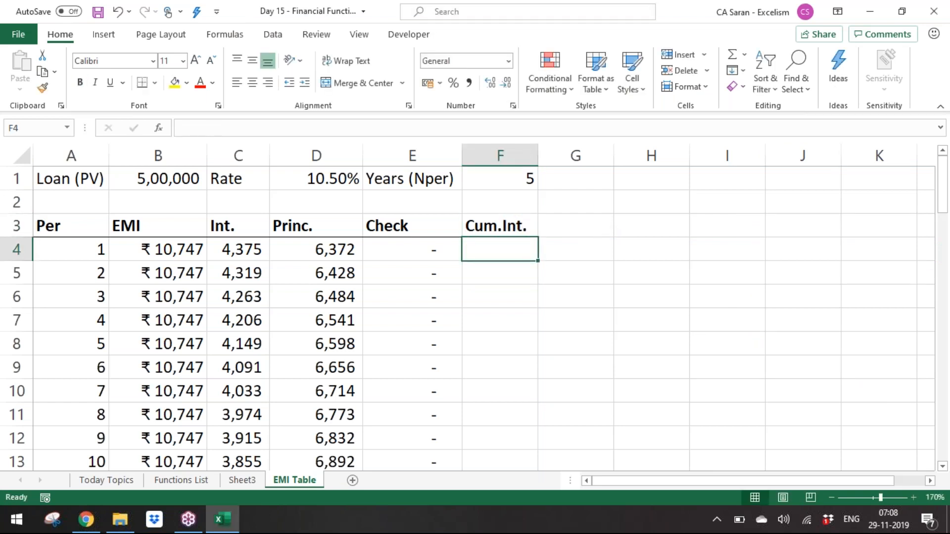
# Enter the formula =C4 in F4 to start the cumulative interest with the first period's interest
pyautogui.write('=')
pyautogui.press('Left')
pyautogui.press('Left')
pyautogui.press('Left')
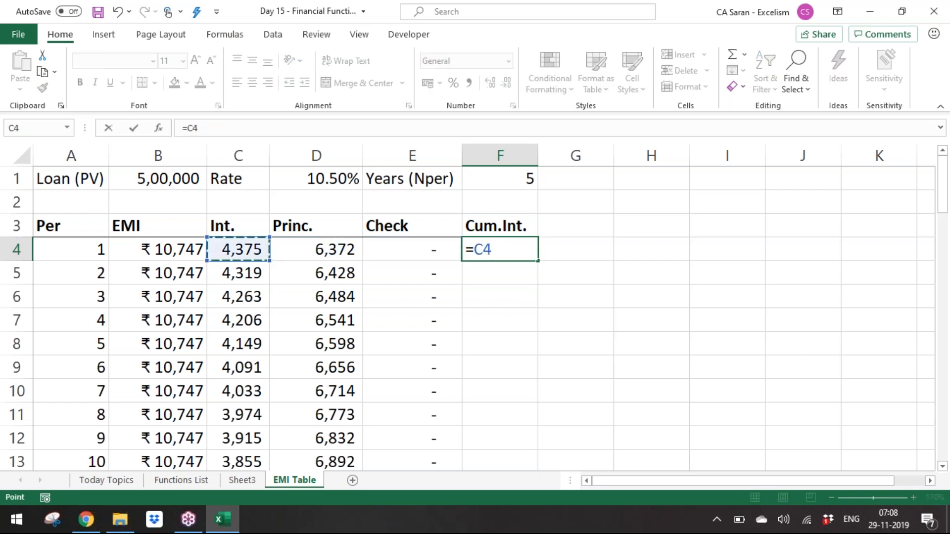
pyautogui.press('Return')
# Enter the formula =F4+C5 in F5 to add the second period's interest to the running total
pyautogui.write('=')
pyautogui.press('Left')
pyautogui.press('Left')
pyautogui.press('Right')
pyautogui.press('Right')
pyautogui.press('Up')
pyautogui.write('+')
pyautogui.press('Down')
pyautogui.press('Left')
pyautogui.press('Left')
pyautogui.press('Left')
pyautogui.press('Up')
pyautogui.press('Return')
# Copy the running-total formula from F5 down the Cum.Int. column through F63
pyautogui.press('Up')
pyautogui.hotkey('ctrl', 'c')
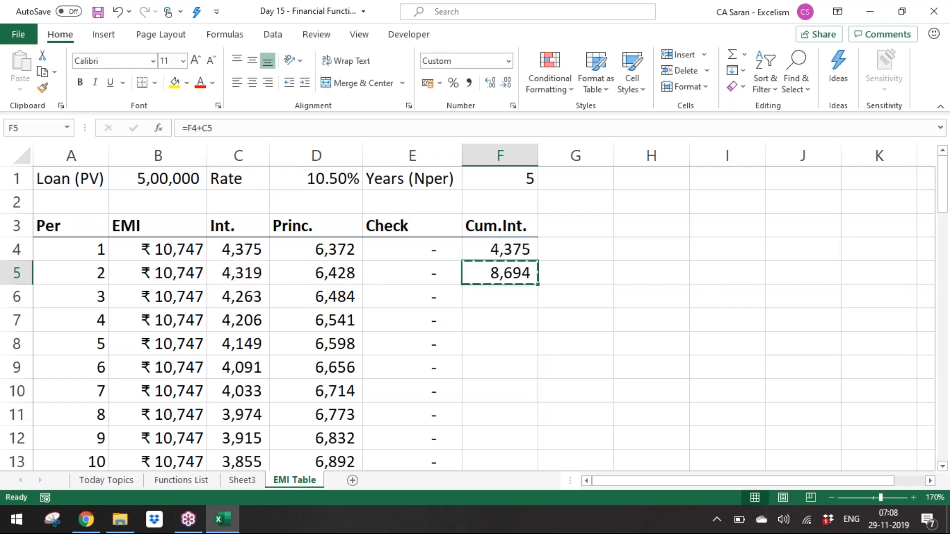
pyautogui.press('Left')
pyautogui.hotkey('ctrl', 'Down')
pyautogui.press('Right')
pyautogui.hotkey('ctrl', 'shift', 'Up')
pyautogui.hotkey('shift', 'Down')
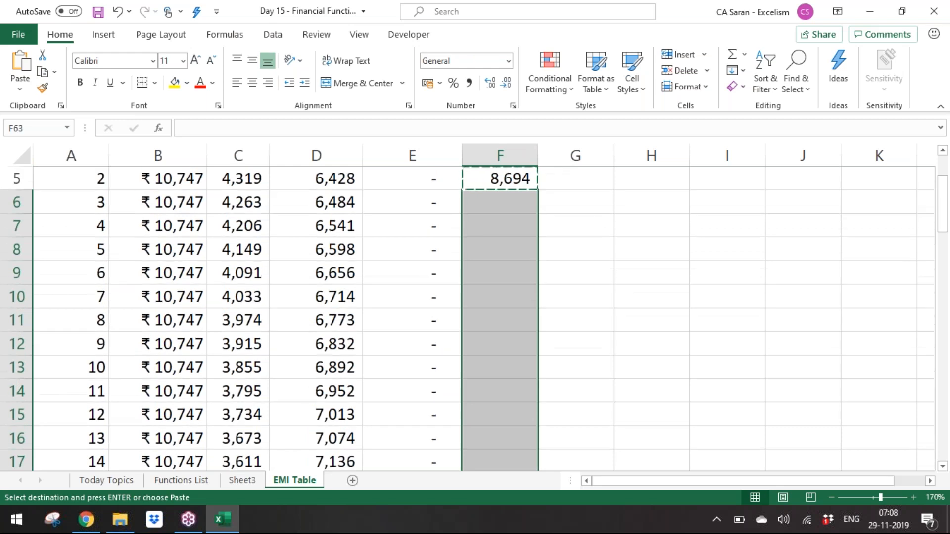
pyautogui.hotkey('ctrl', 'v')
# Autofit the width of column F to the cumulative interest amounts in F4:F63
pyautogui.hotkey('ctrl', 'Up')
pyautogui.press('Down')
pyautogui.hotkey('ctrl', 'shift', 'Down')
pyautogui.hotkey('alt', 'h')
pyautogui.press('o')
pyautogui.press('i')
pyautogui.hotkey('ctrl', 'Up')
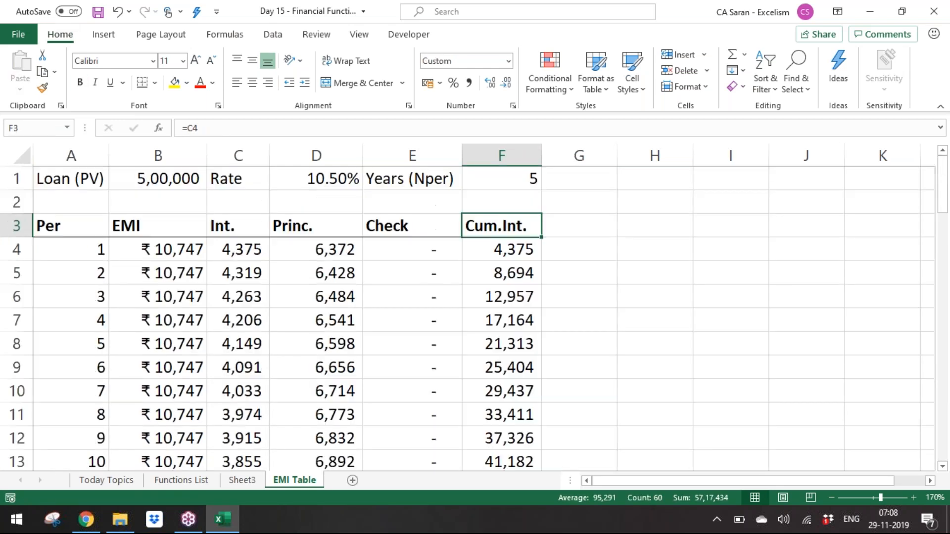
# Examine the cumulative interest formulas in F4 and F5 and the cells they refer to
pyautogui.press('Down')
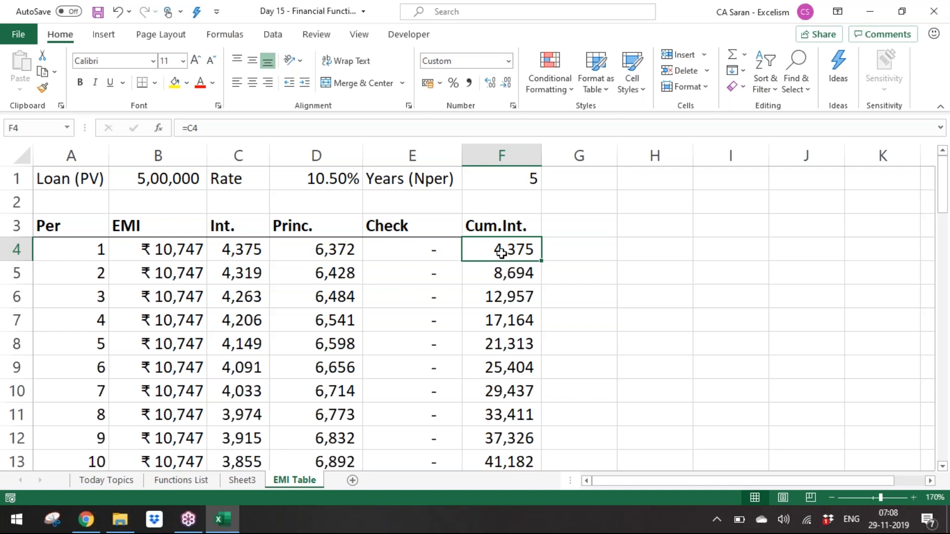
pyautogui.doubleClick(498, 248)
pyautogui.press('Return')
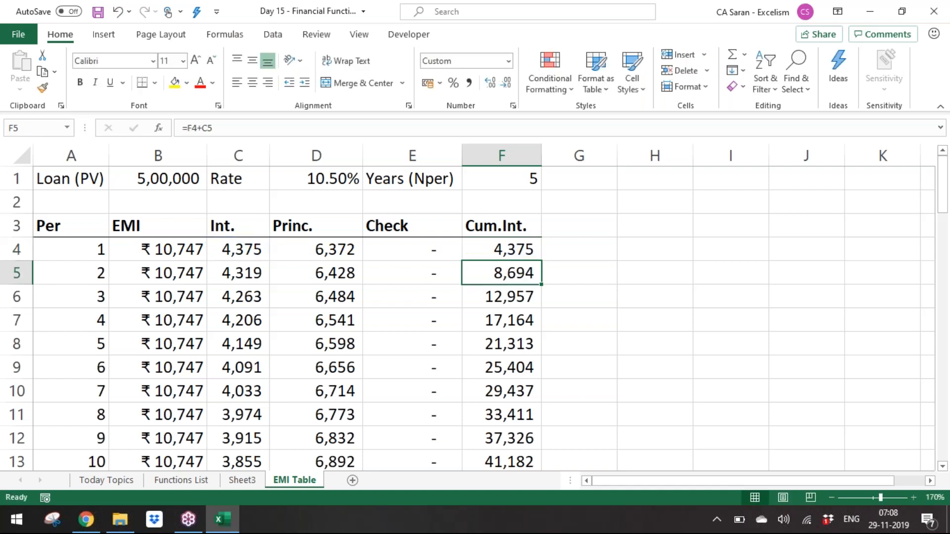
pyautogui.press('F2')
pyautogui.press('Return')
pyautogui.press('Up')
pyautogui.press('Up')
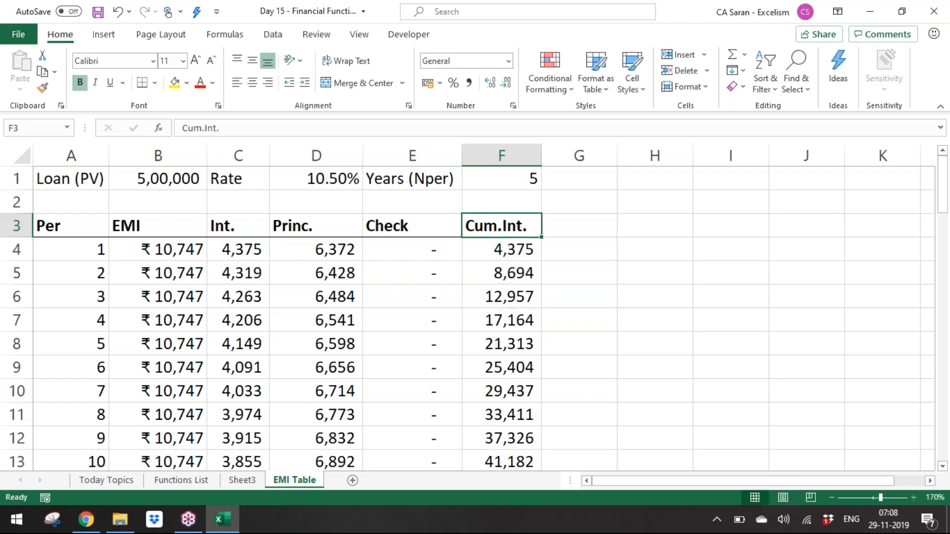
# Clear the cumulative interest formulas from F4:F63, keeping the range selected
pyautogui.press('Down')
pyautogui.press('Down')
pyautogui.press('Up')
pyautogui.press('Left')
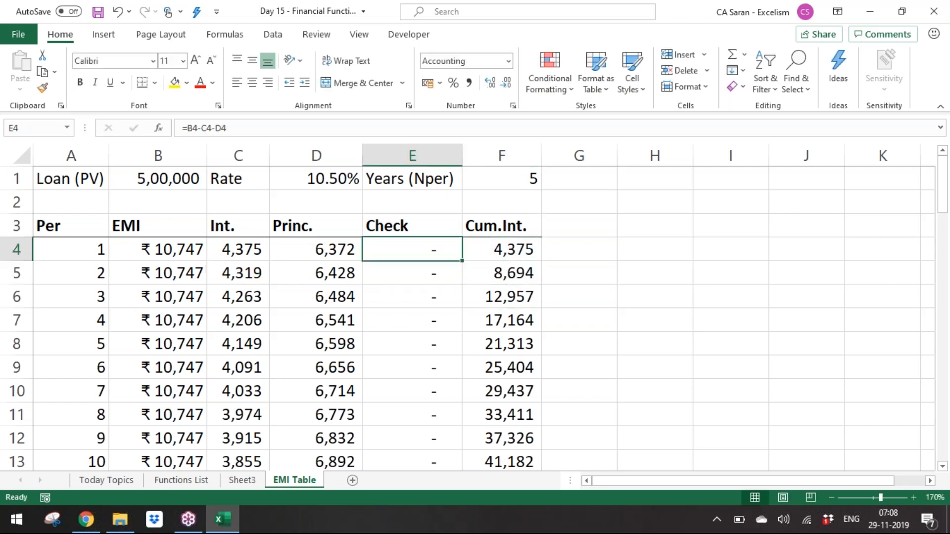
pyautogui.hotkey('shift', 'Down')
pyautogui.press('Right')
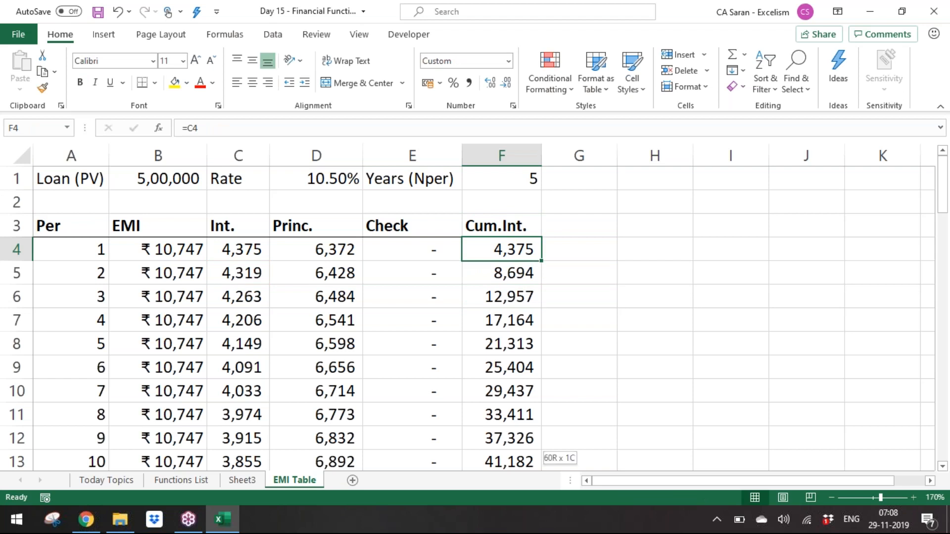
pyautogui.hotkey('ctrl', 'shift', 'Down')
pyautogui.press('Delete')
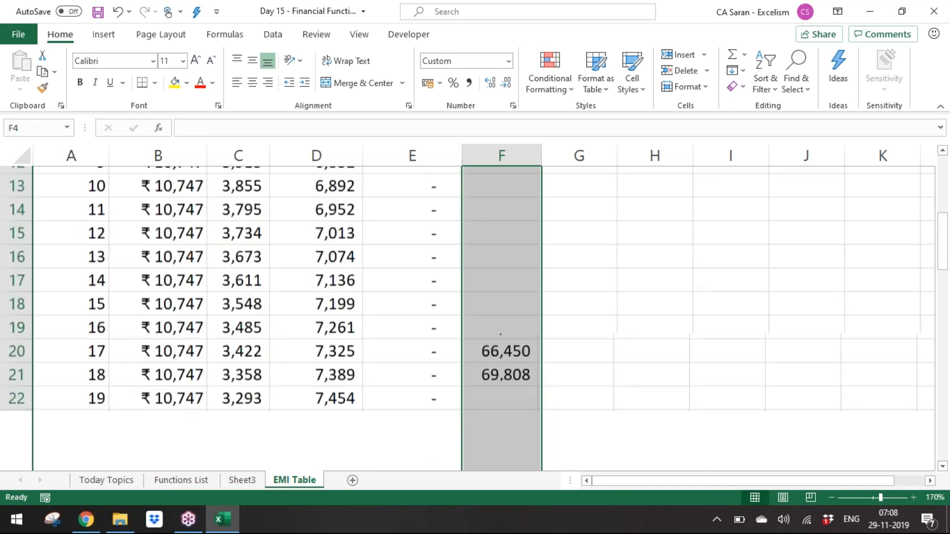
# Fill F4:F63 with the running-total formula =SUM($C$4:C4), locking only the start of the range
pyautogui.write('=SUM(')
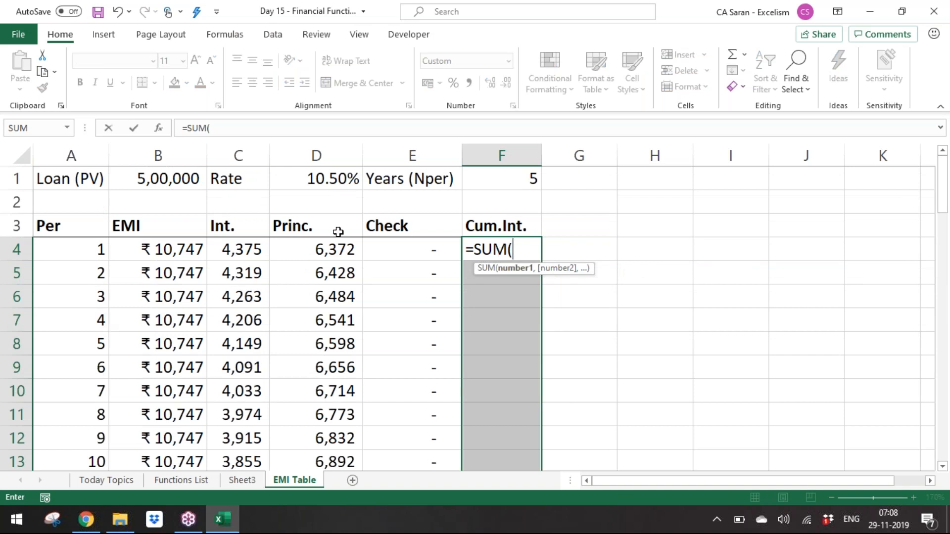
pyautogui.click(218, 251)
pyautogui.write(':')
pyautogui.click(218, 251)
pyautogui.write(')')
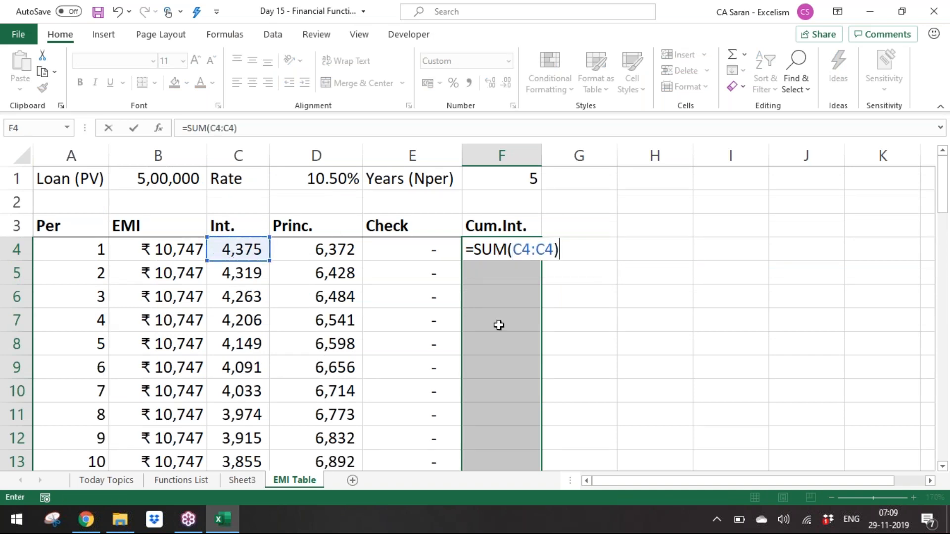
pyautogui.click(513, 249)
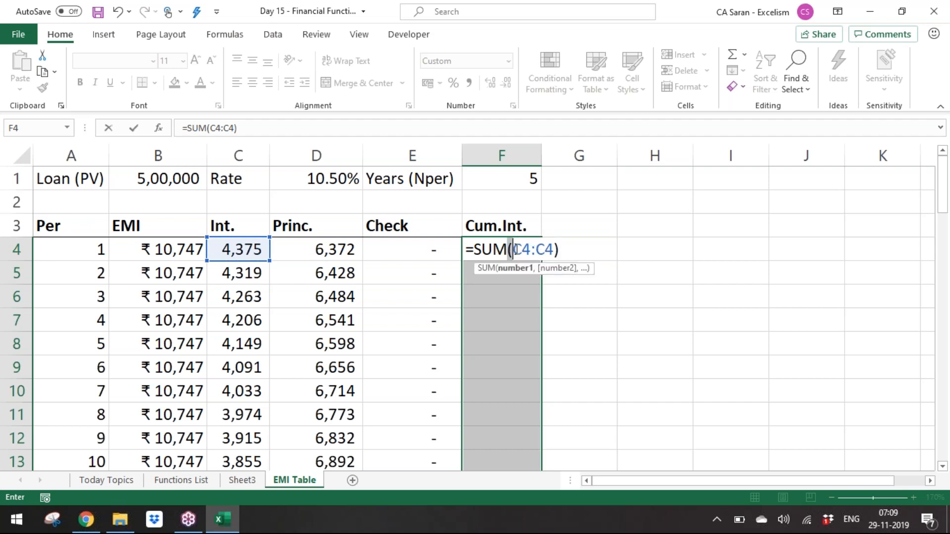
pyautogui.moveTo(513, 248); pyautogui.dragTo(528, 249)
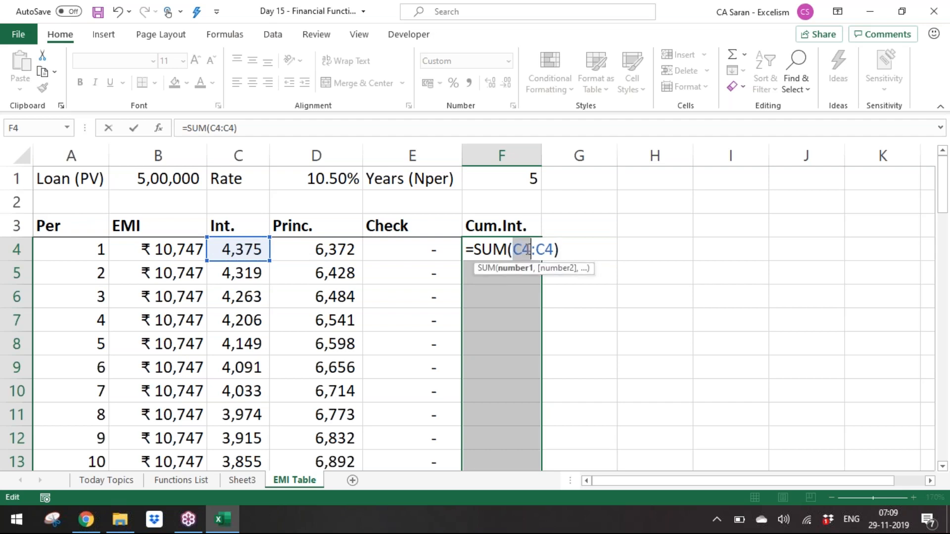
pyautogui.press('F4')
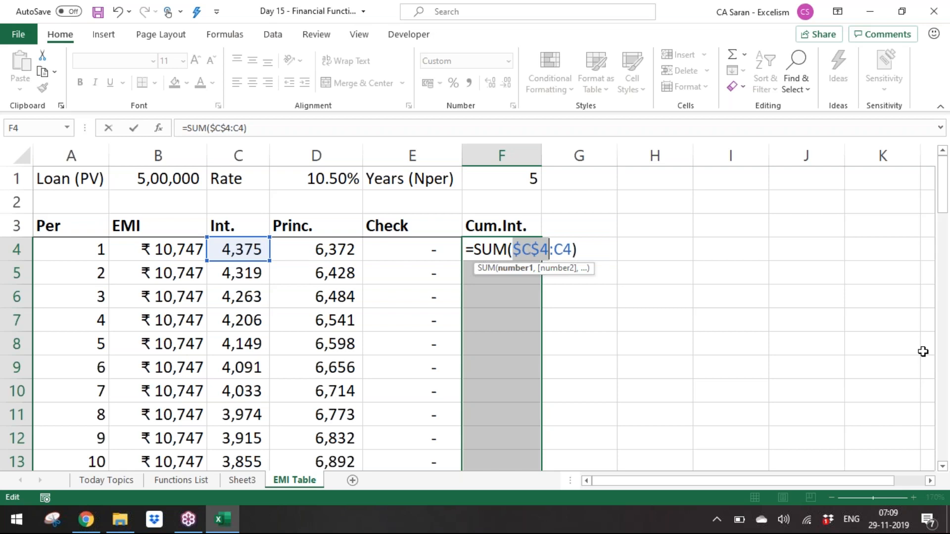
pyautogui.hotkey('ctrl', 'Return')
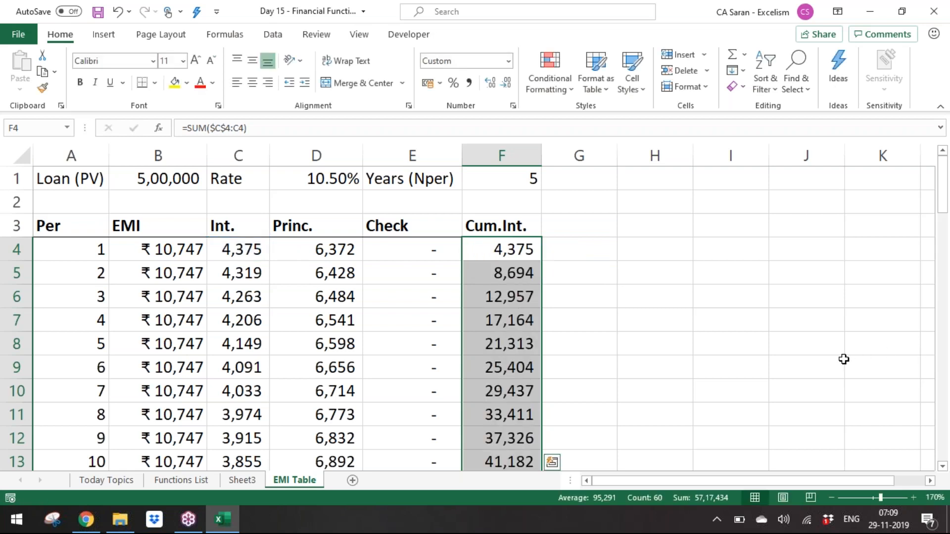
# Examine the running-total formulas down column F from F4 to F12 and the interest ranges they refer to
pyautogui.press('Up')
pyautogui.press('Down')
pyautogui.press('F2')
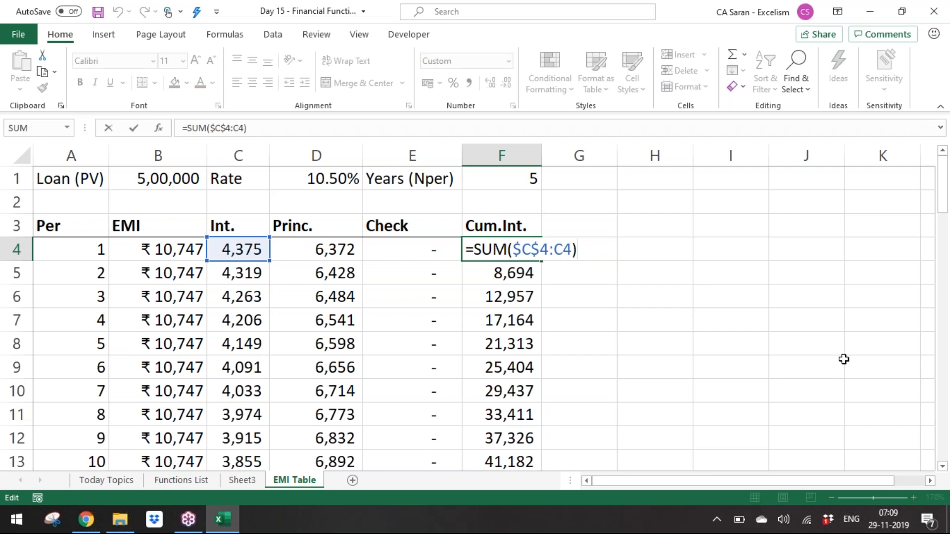
pyautogui.press('Escape')
pyautogui.press('Down')
pyautogui.press('F2')
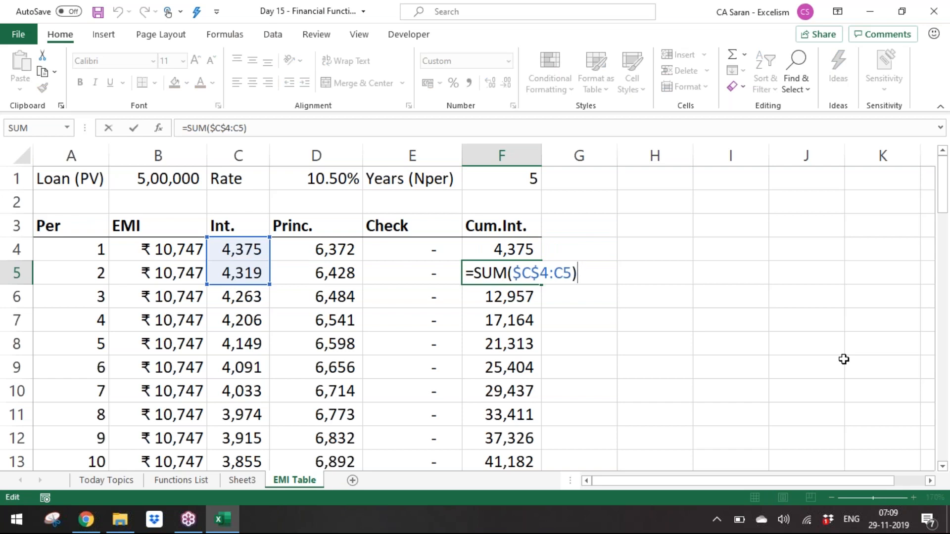
pyautogui.press('Escape')
pyautogui.press('Down')
pyautogui.press('F2')
pyautogui.press('Escape')
pyautogui.press('Down')
pyautogui.press('F2')
pyautogui.press('Escape')
pyautogui.press('Down')
pyautogui.press('Down')
pyautogui.press('F2')
pyautogui.press('Escape')
pyautogui.press('Down')
pyautogui.press('F2')
pyautogui.press('Escape')
pyautogui.press('Down')
pyautogui.press('F2')
pyautogui.press('Escape')
pyautogui.press('Down')
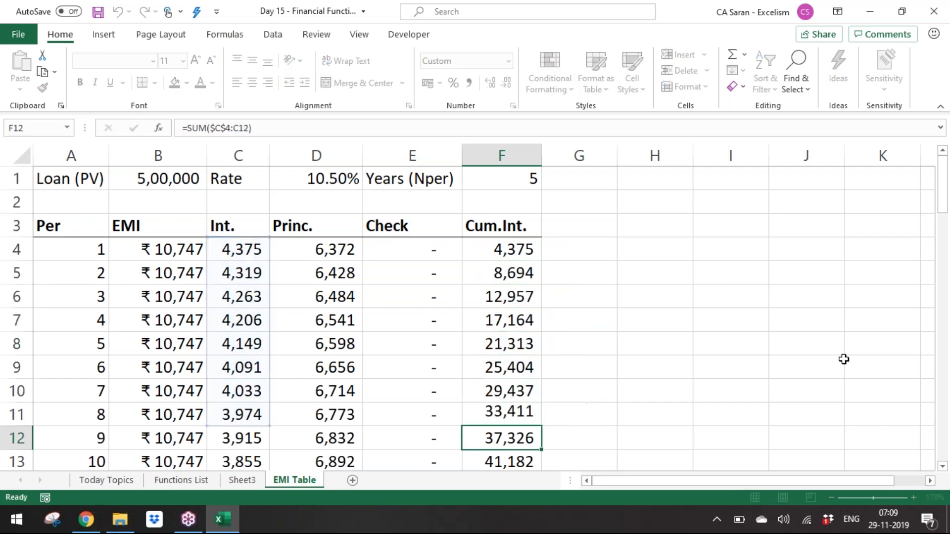
pyautogui.press('F2')
pyautogui.press('Escape')
pyautogui.press('Down')
pyautogui.press('Down')
# Copy the F3 heading to G3 and change it to a bold "Cum.Princ" heading
pyautogui.hotkey('ctrl', 'Up')
pyautogui.press('Down')
pyautogui.press('Up')
pyautogui.hotkey('ctrl', 'c')
pyautogui.press('Right')
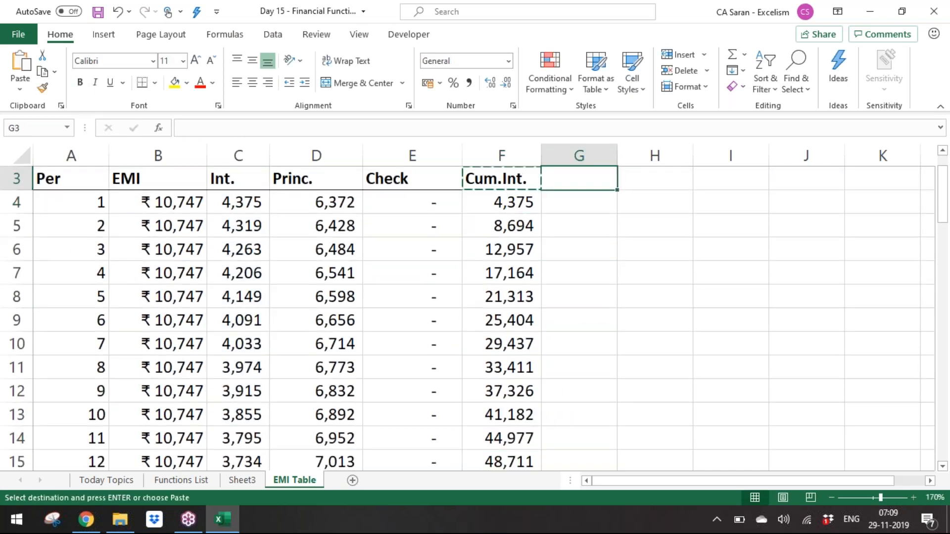
pyautogui.hotkey('ctrl', 'v')
pyautogui.press('F2')
pyautogui.press('BackSpace')
pyautogui.press('BackSpace')
pyautogui.press('BackSpace')
pyautogui.press('BackSpace')
pyautogui.write('Princ')
pyautogui.press('Return')
pyautogui.press('Up')
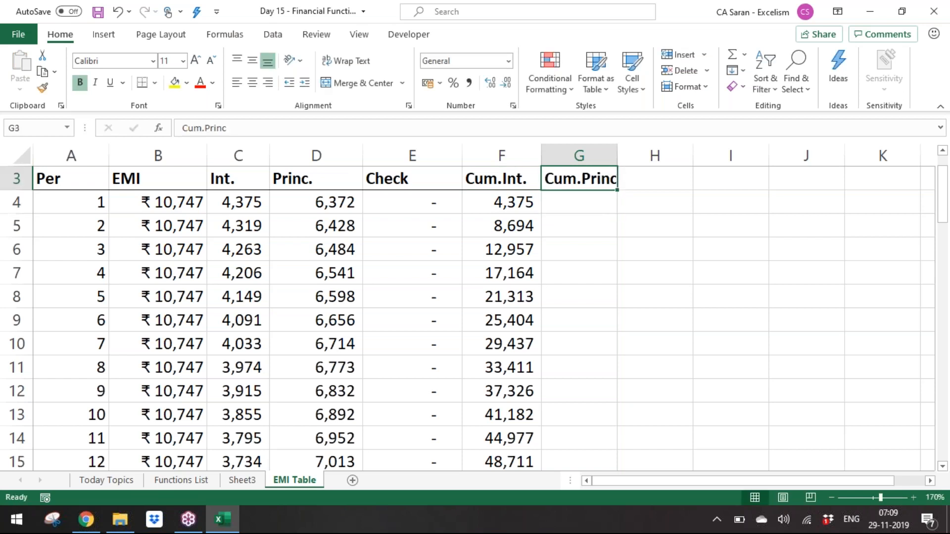
pyautogui.hotkey('ctrl', 'b')
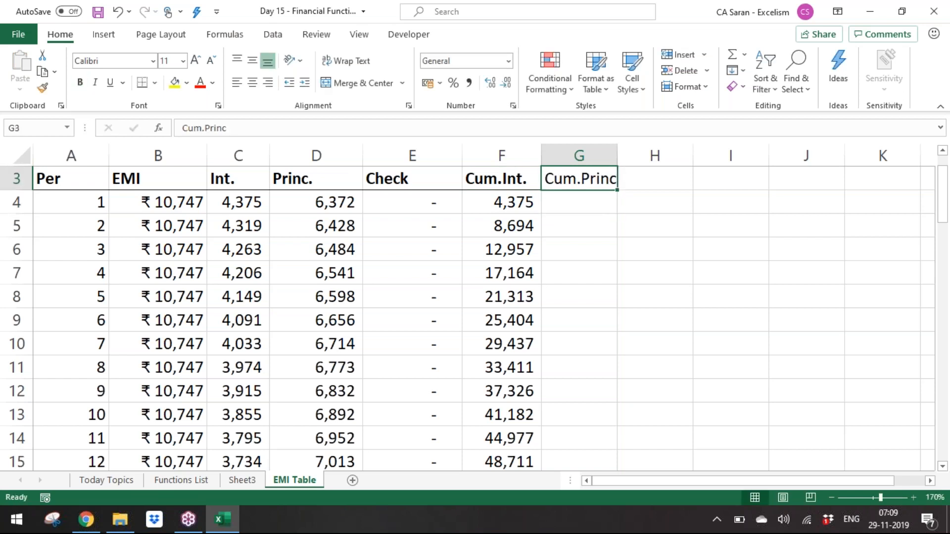
pyautogui.hotkey('ctrl', 'b')
# Enter the running-total formula =SUM($D$4:D4) in G4, locking only the start of the range
pyautogui.press('Down')
pyautogui.write('=SUM(')
pyautogui.press('Left')
pyautogui.press('Left')
pyautogui.press('Left')
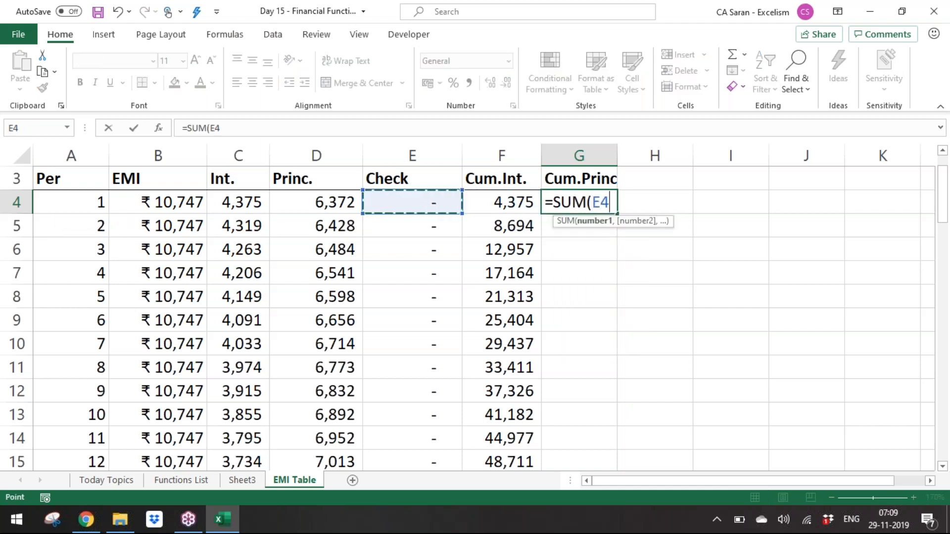
pyautogui.press('F8')
pyautogui.write(')')
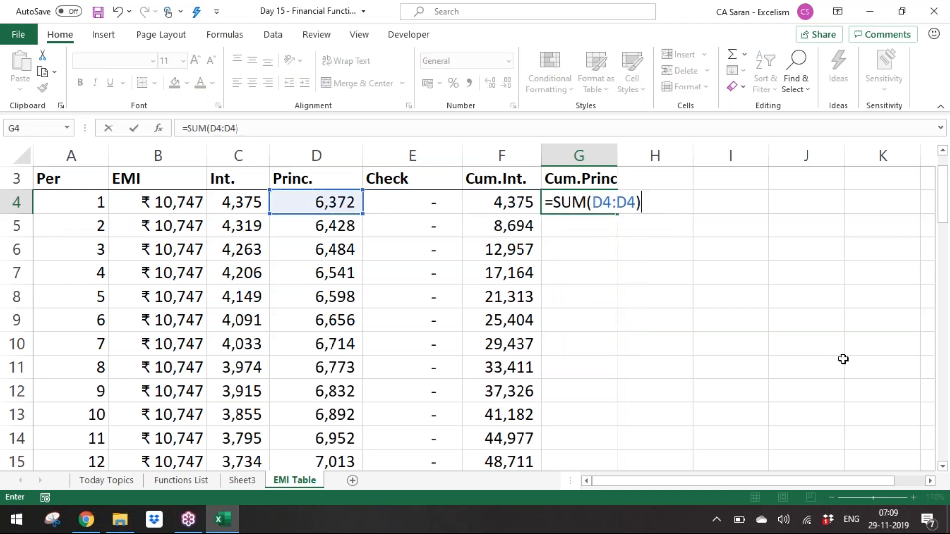
pyautogui.click(600, 206)
pyautogui.press('F4')
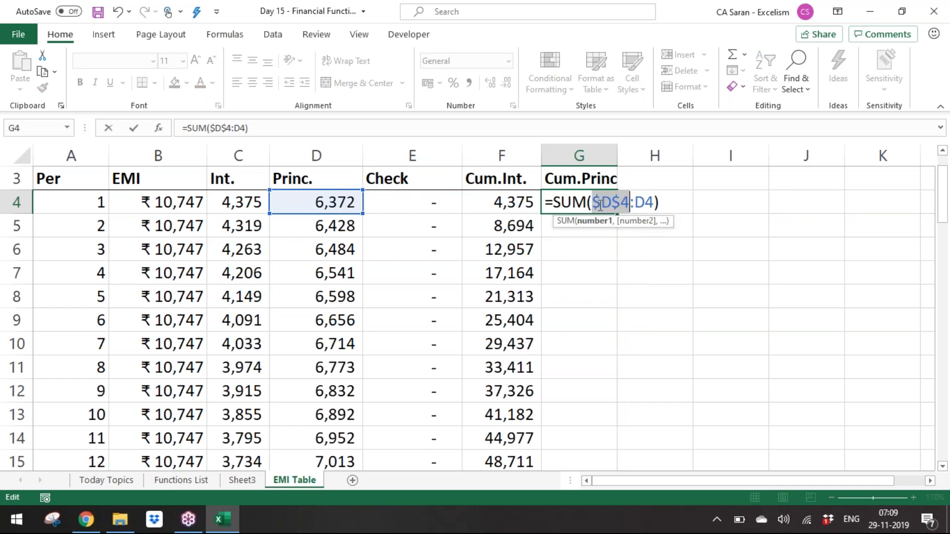
pyautogui.hotkey('ctrl', 'Return')
# Copy the G4 cumulative principal formula down through G63 and autofit the column to the amounts
pyautogui.hotkey('ctrl', 'c')
pyautogui.press('Left')
pyautogui.hotkey('ctrl', 'Down')
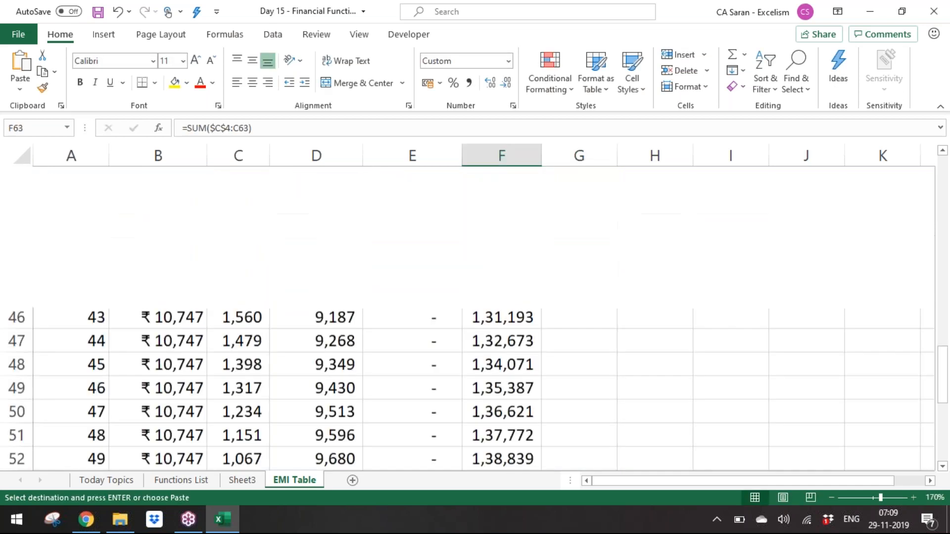
pyautogui.press('Right')
pyautogui.hotkey('ctrl', 'shift', 'Up')
pyautogui.press('Return')
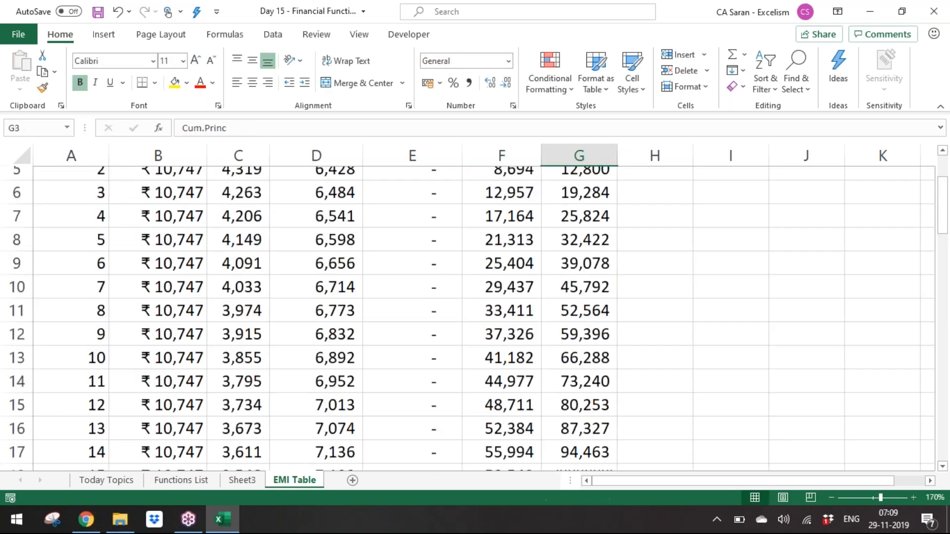
pyautogui.hotkey('ctrl', 'BackSpace')
pyautogui.hotkey('alt', 'h')
pyautogui.press('o')
pyautogui.press('i')
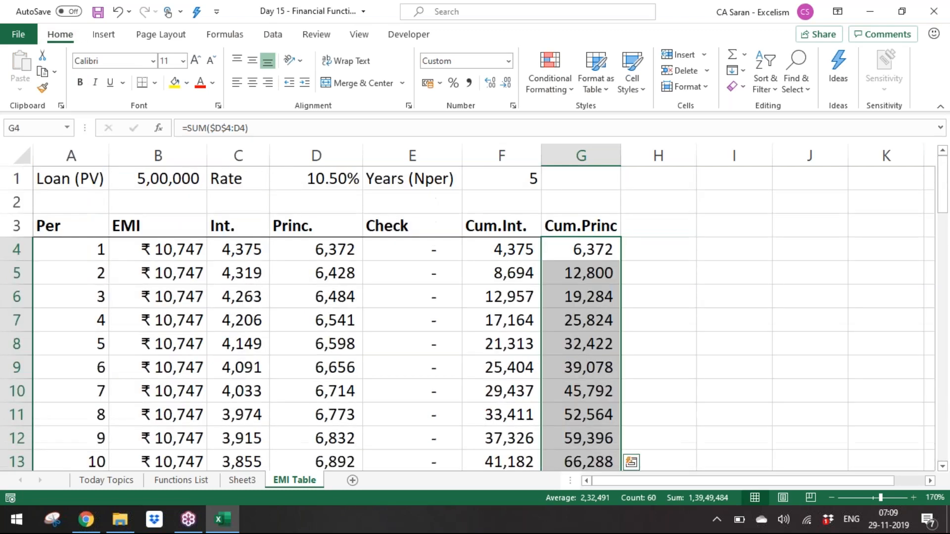
# Append "-M" to the cumulative interest and cumulative principal headings in F3 and G3
pyautogui.press('Up')
pyautogui.press('Left')
pyautogui.press('F2')
pyautogui.write('-M')
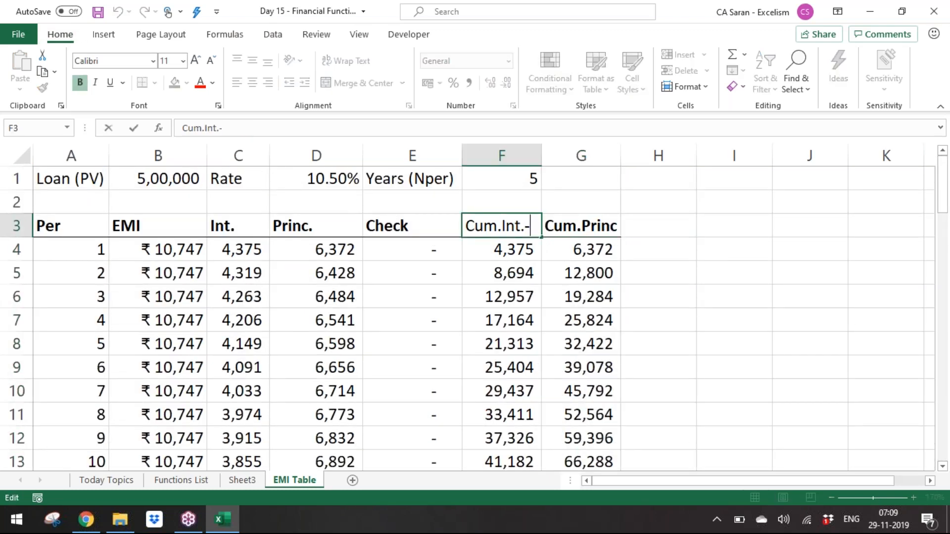
pyautogui.press('Tab')
pyautogui.press('F2')
pyautogui.write('-M')
pyautogui.press('Return')
# Autofit columns F and G to their headings in F3:G3
pyautogui.press('Up')
pyautogui.hotkey('shift', 'Right')
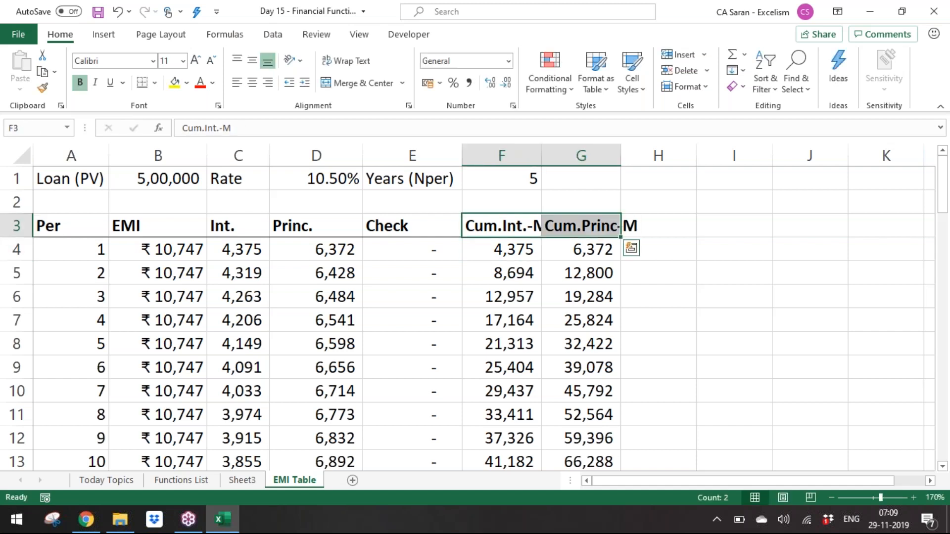
pyautogui.hotkey('alt', 'o')
pyautogui.press('c')
pyautogui.press('a')
# Insert the missing period in the G3 heading so it reads "Cum.Princ.-M"
pyautogui.press('Right')
pyautogui.press('F2')
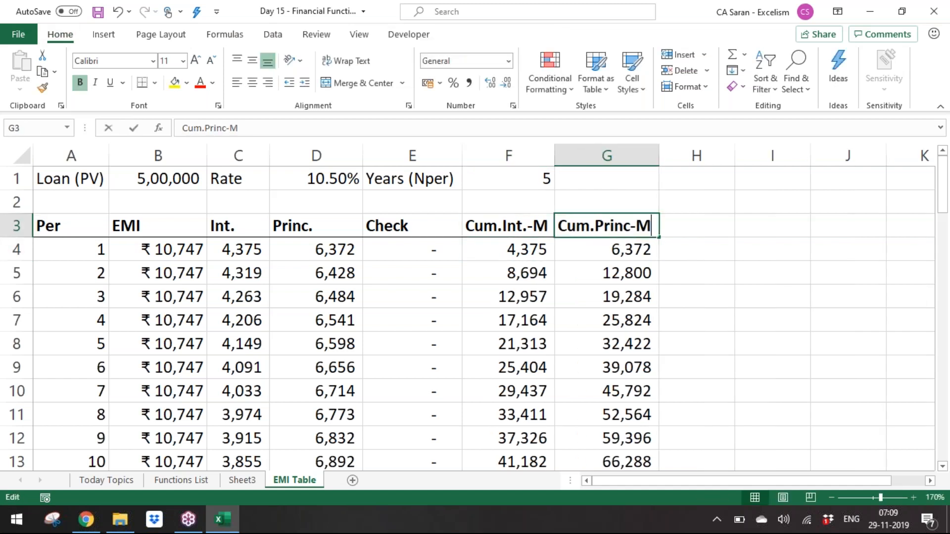
pyautogui.press('Left')
pyautogui.press('Left')
pyautogui.write('.')
pyautogui.press('Return')
pyautogui.press('Up')
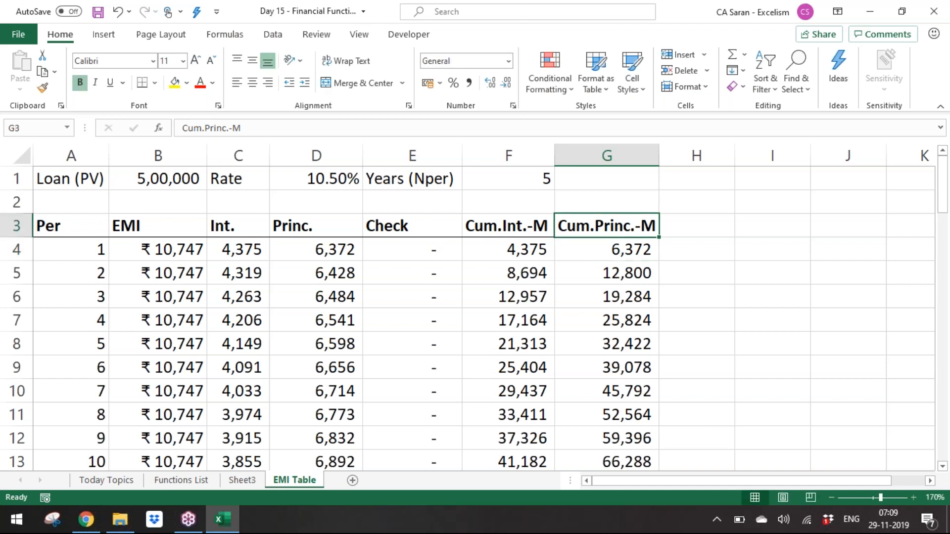
# Copy the headings in F3:G3 to H3:I3 and change them to "Cum.Int.-F" and "Cum.Princ.-F"
pyautogui.press('Left')
pyautogui.hotkey('shift', 'Right')
pyautogui.hotkey('ctrl', 'c')
pyautogui.press('Right')
pyautogui.press('Right')
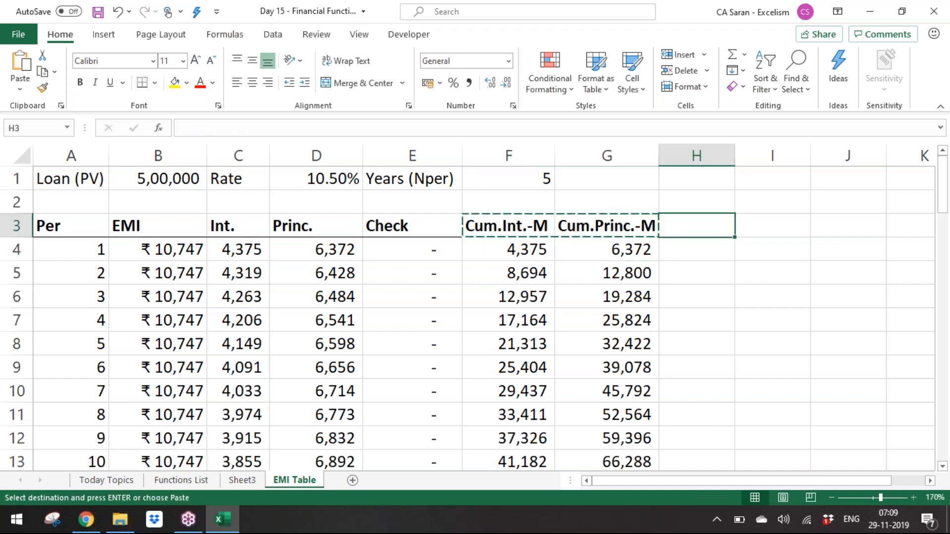
pyautogui.hotkey('ctrl', 'v')
pyautogui.press('F2')
pyautogui.press('BackSpace')
pyautogui.write('F')
pyautogui.press('Return')
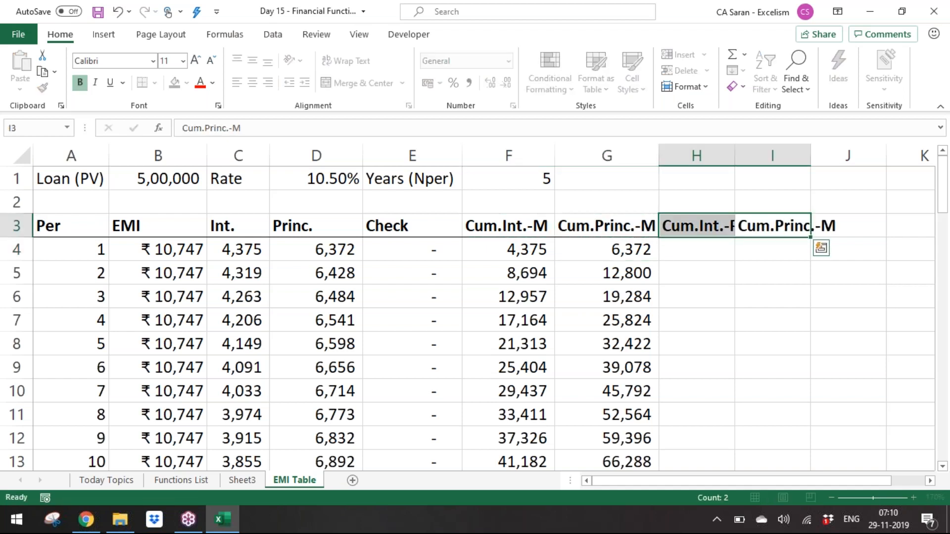
pyautogui.press('F2')
pyautogui.press('BackSpace')
pyautogui.write('F')
pyautogui.press('Return')
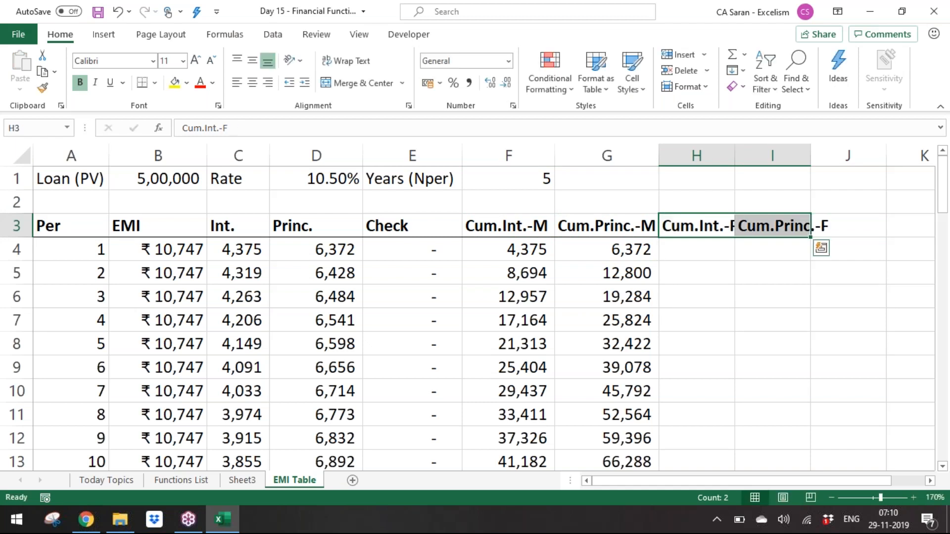
# Autofit columns H and I to the headings in H3:I3
pyautogui.hotkey('alt', 'h')
pyautogui.press('o')
pyautogui.press('i')
pyautogui.press('Right')
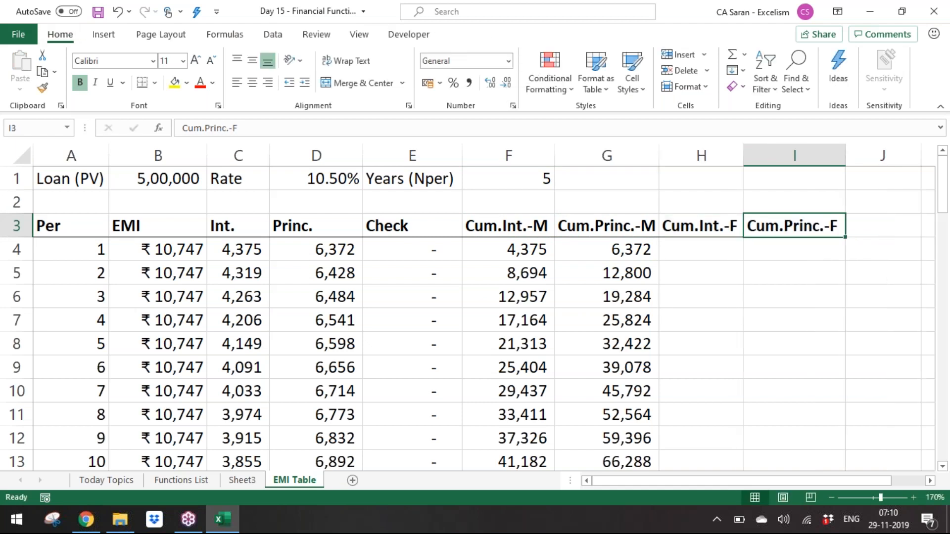
# Start a negated CUMIPMT formula in H4 with the rate $D$1/12 and the number of periods $F$1*12
pyautogui.press('Left')
pyautogui.press('Down')
pyautogui.write('=-c')
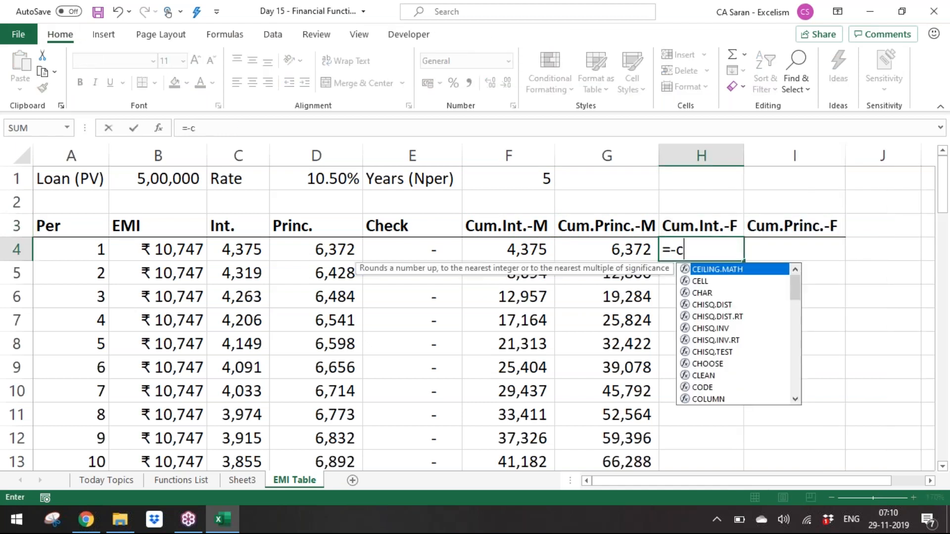
pyautogui.write('umipm')
pyautogui.press('Tab')
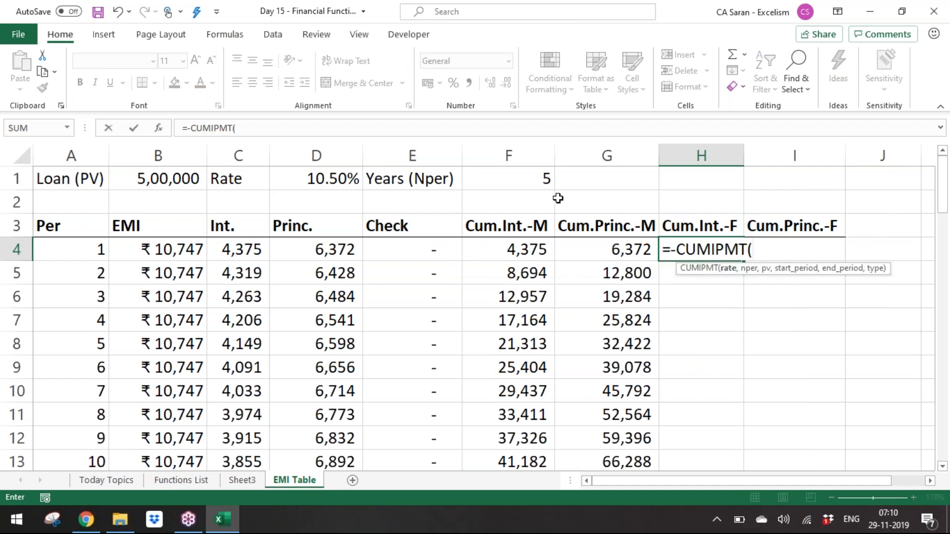
pyautogui.click(335, 178)
pyautogui.press('F4')
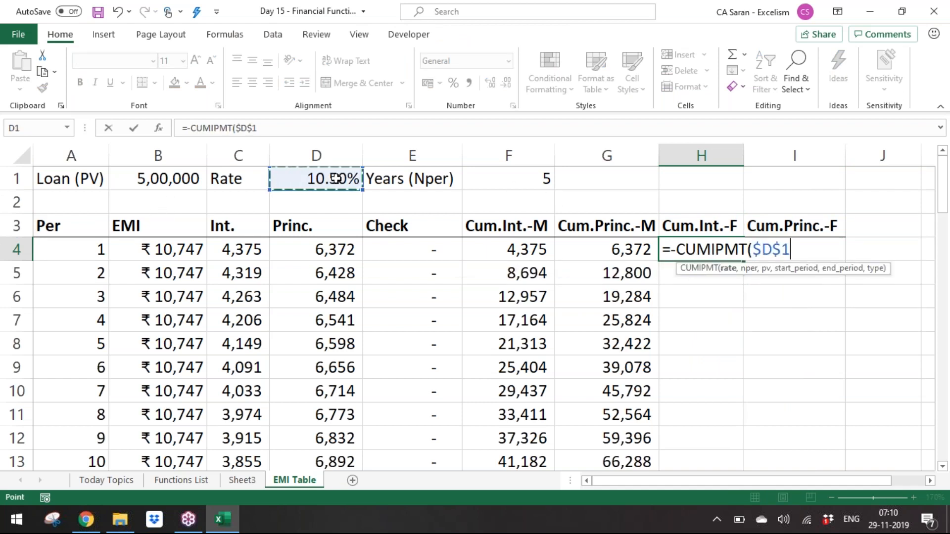
pyautogui.write('/12,')
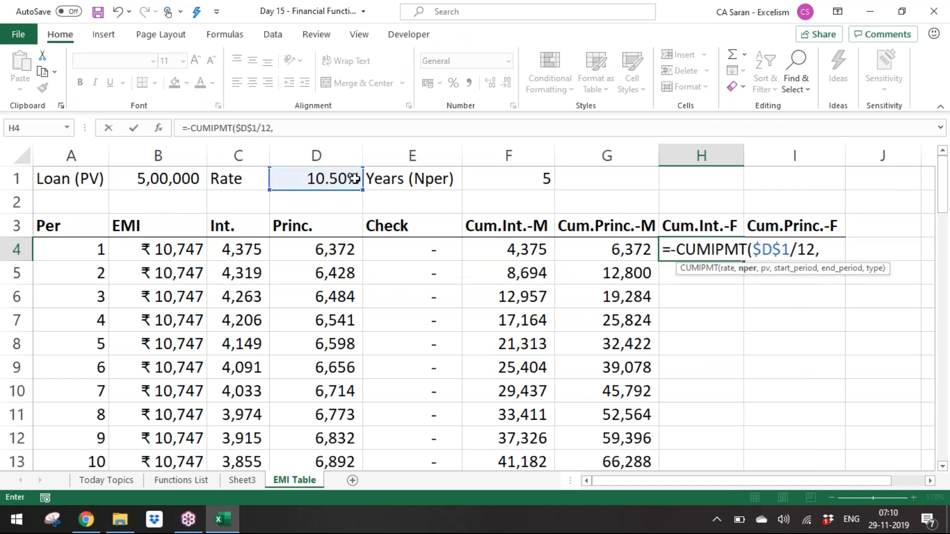
pyautogui.click(544, 178)
pyautogui.press('F4')
pyautogui.write('*12,')
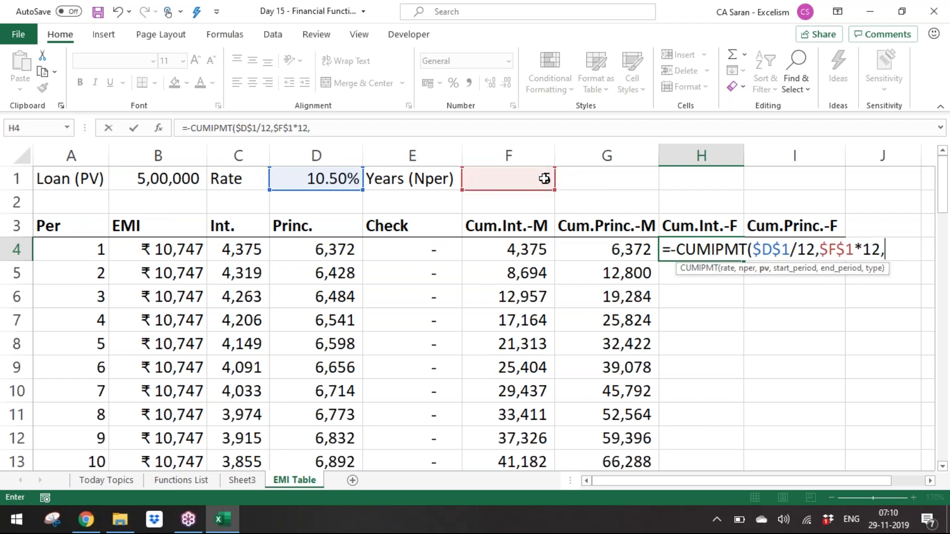
# Complete the H4 CUMIPMT formula with present value $B$1, start period $A$4, end period A4 and type 0
pyautogui.click(168, 185)
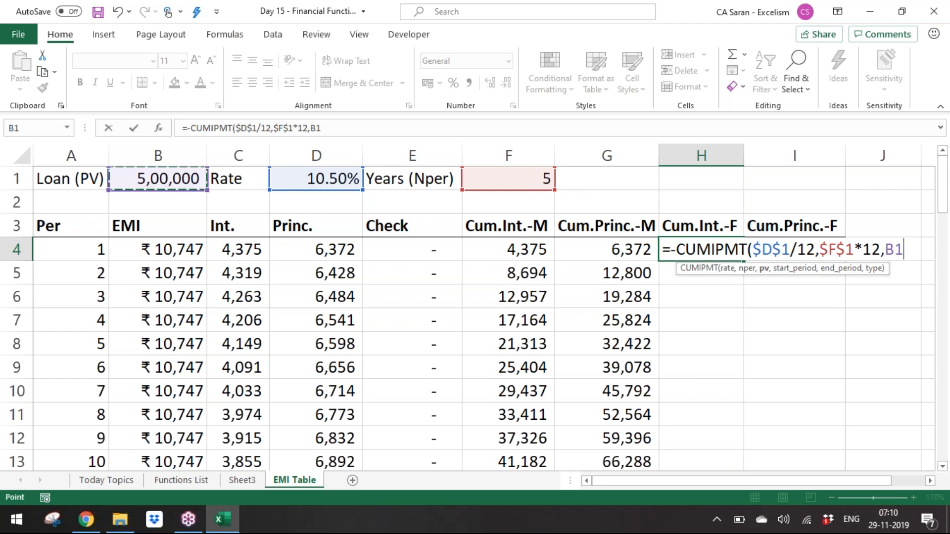
pyautogui.press('F4')
pyautogui.write(',')
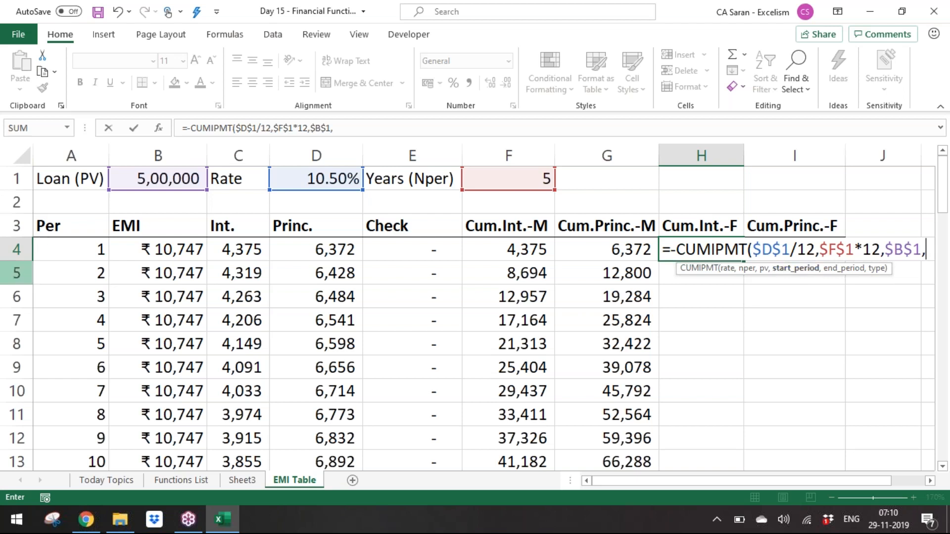
pyautogui.click(85, 247)
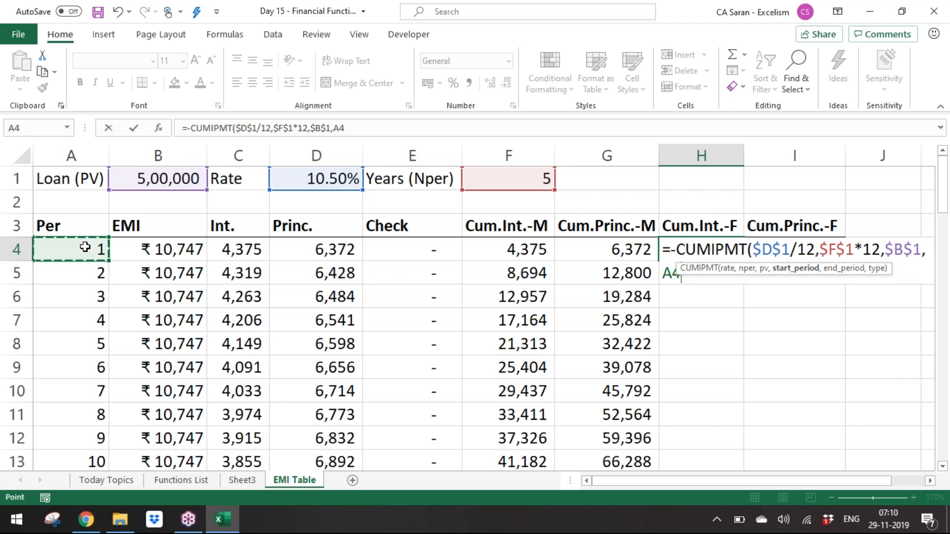
pyautogui.press('F4')
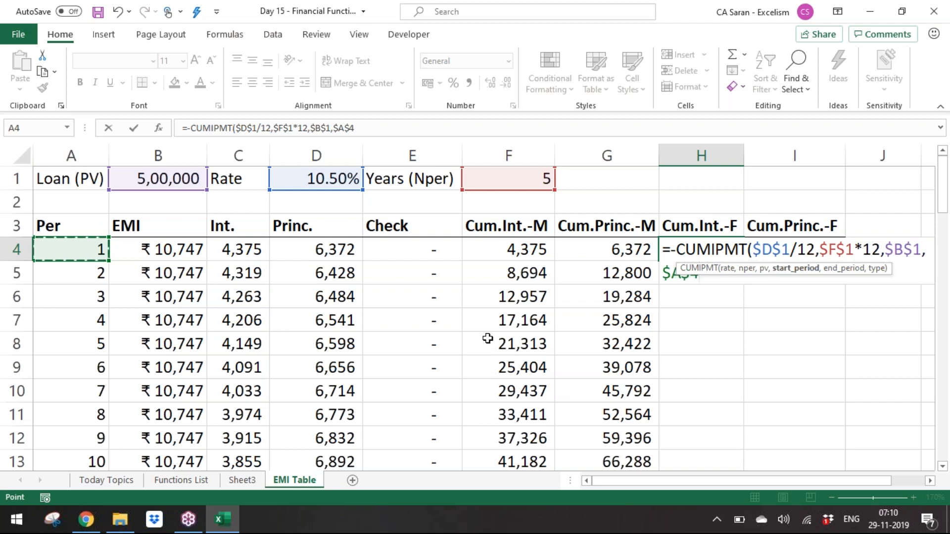
pyautogui.write(',')
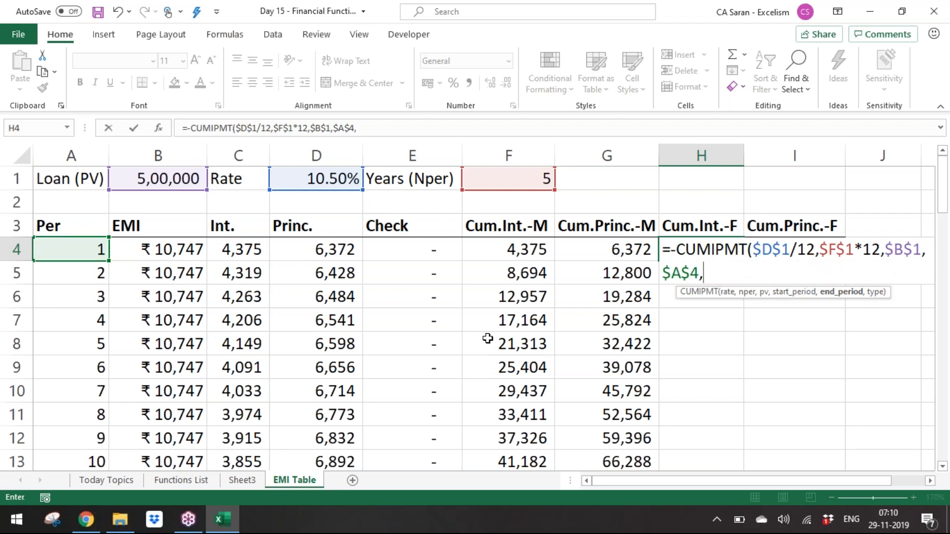
pyautogui.click(98, 244)
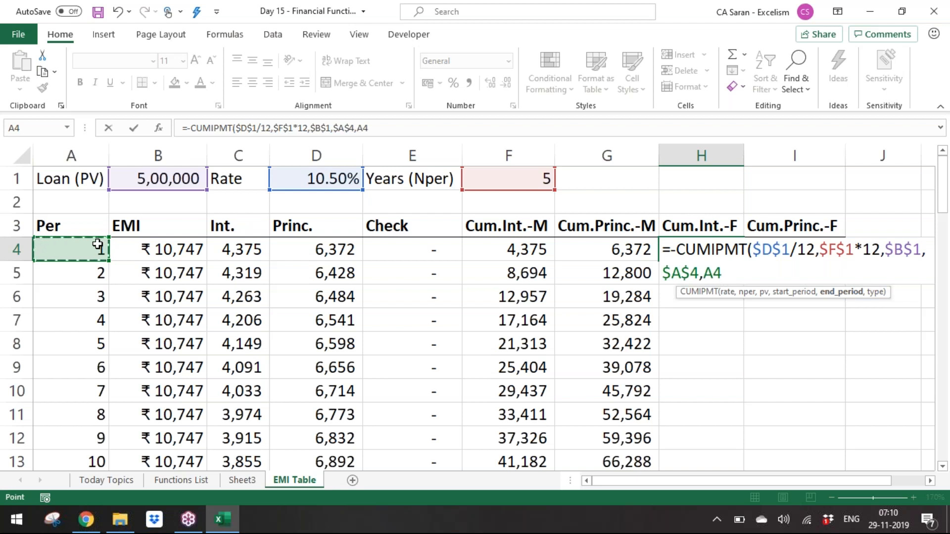
pyautogui.write(',')
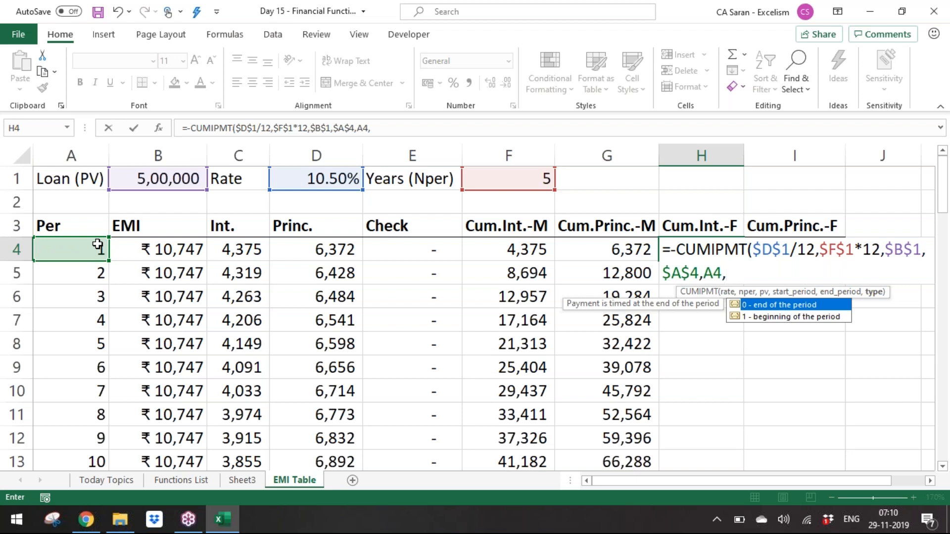
pyautogui.write('0)')
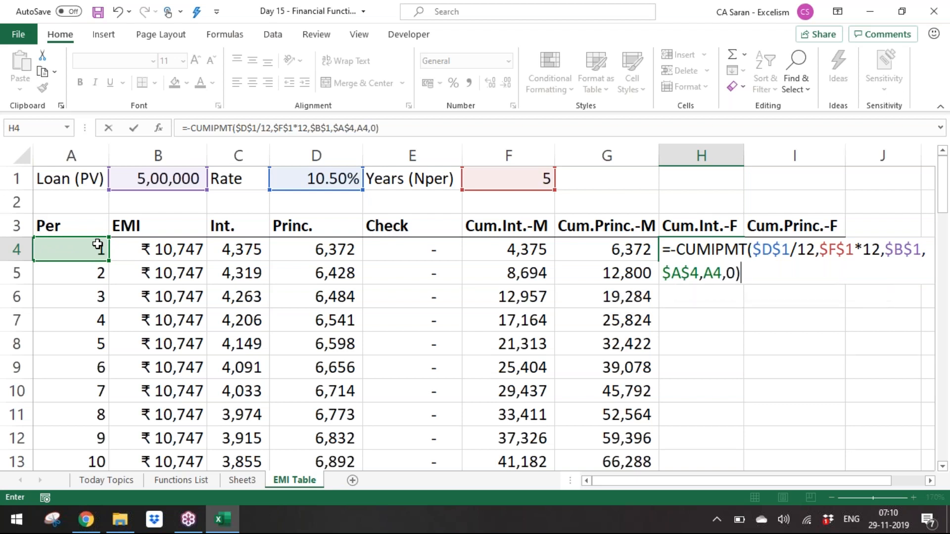
pyautogui.press('Return')
# Copy the CUMIPMT formula from H4 down to H5:H63
pyautogui.press('Up')
pyautogui.hotkey('ctrl', 'c')
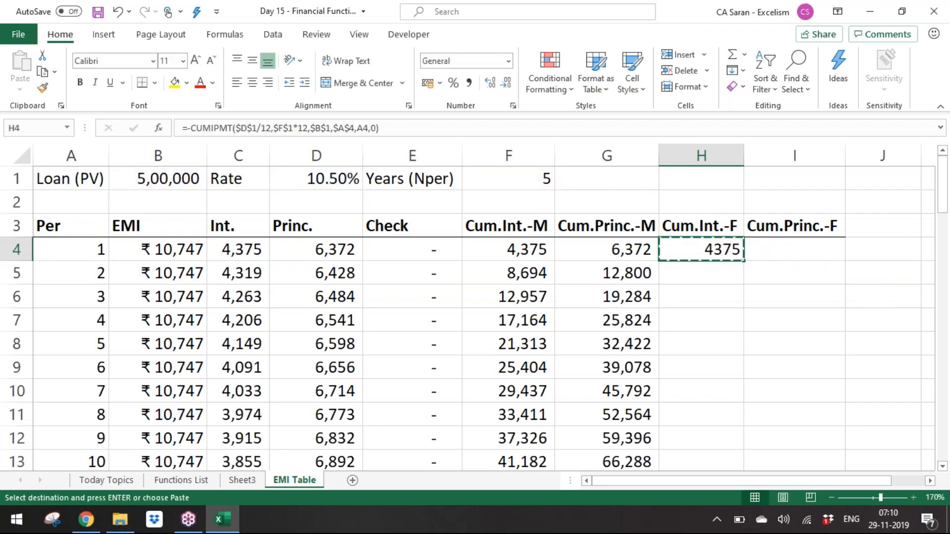
pyautogui.press('Left')
pyautogui.hotkey('ctrl', 'Down')
pyautogui.press('Right')
pyautogui.hotkey('ctrl', 'shift', 'Up')
pyautogui.hotkey('shift', 'Down')
pyautogui.press('Return')
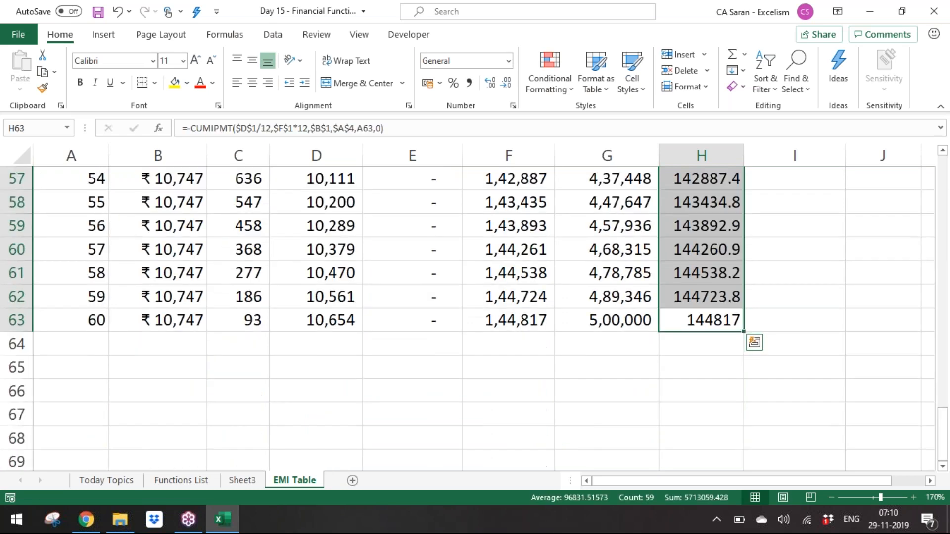
# Format the cumulative interest values in H4:H63 with comma style and no decimal places
pyautogui.hotkey('ctrl', 'Up')
pyautogui.hotkey('ctrl', 'shift', 'Down')
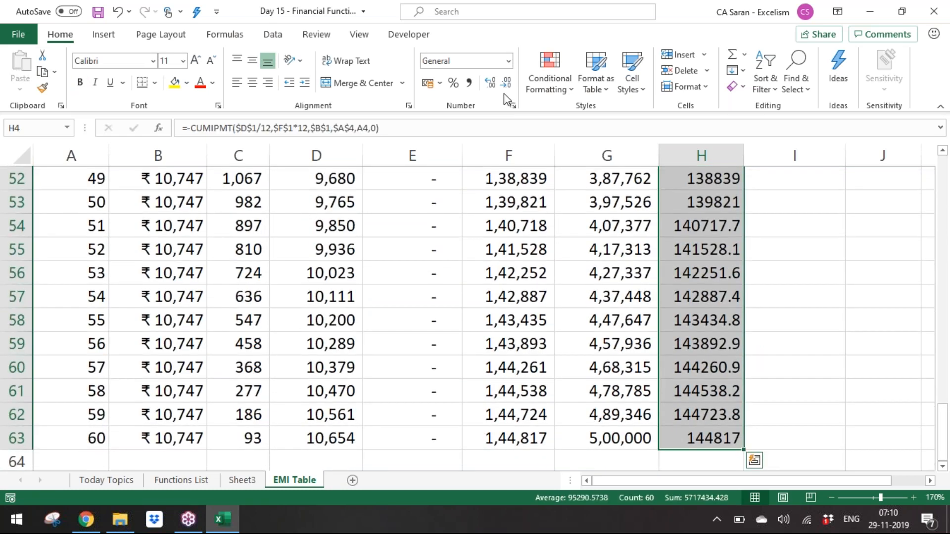
pyautogui.click(468, 83)
pyautogui.doubleClick(507, 84)
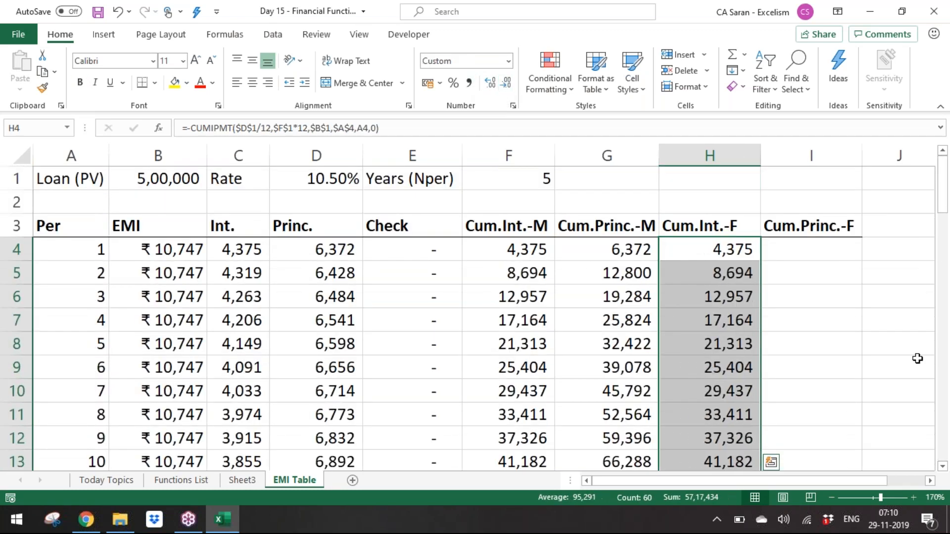
pyautogui.hotkey('shift', 'BackSpace')
pyautogui.press('Right')
pyautogui.press('Left')
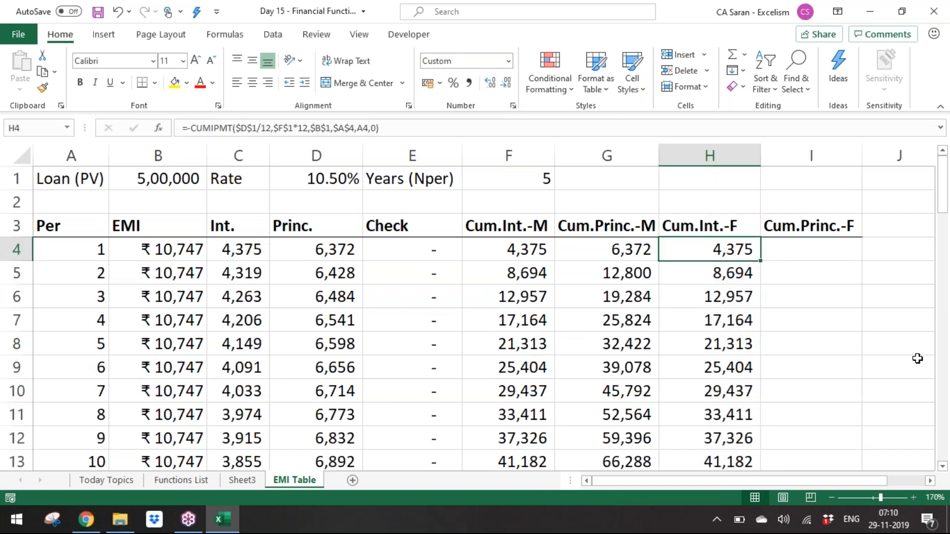
# Copy the full CUMIPMT formula text from H4 into I4 and open it for editing
pyautogui.press('F2')
pyautogui.hotkey('shift', 'Home')
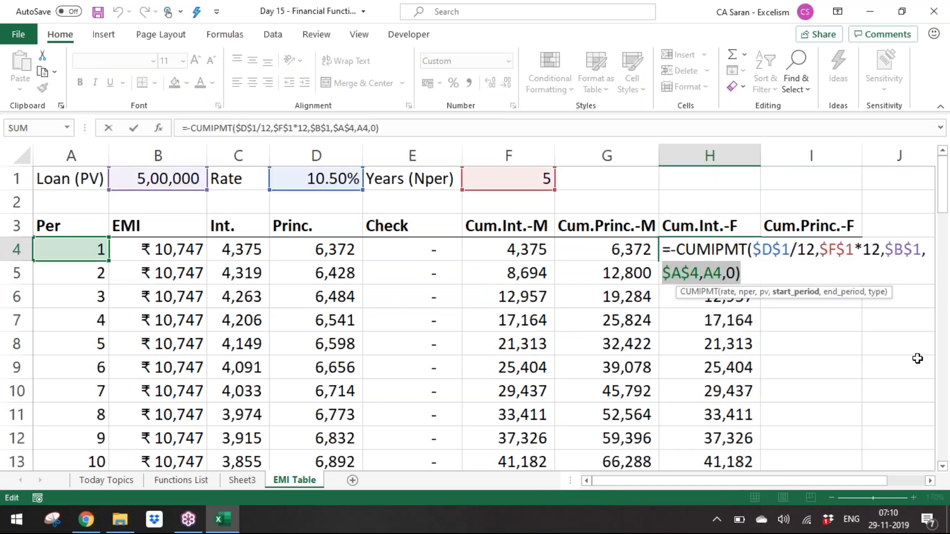
pyautogui.hotkey('shift', 'Up')
pyautogui.hotkey('ctrl', 'c')
pyautogui.press('Escape')
pyautogui.press('Right')
pyautogui.hotkey('ctrl', 'v')
pyautogui.press('F2')
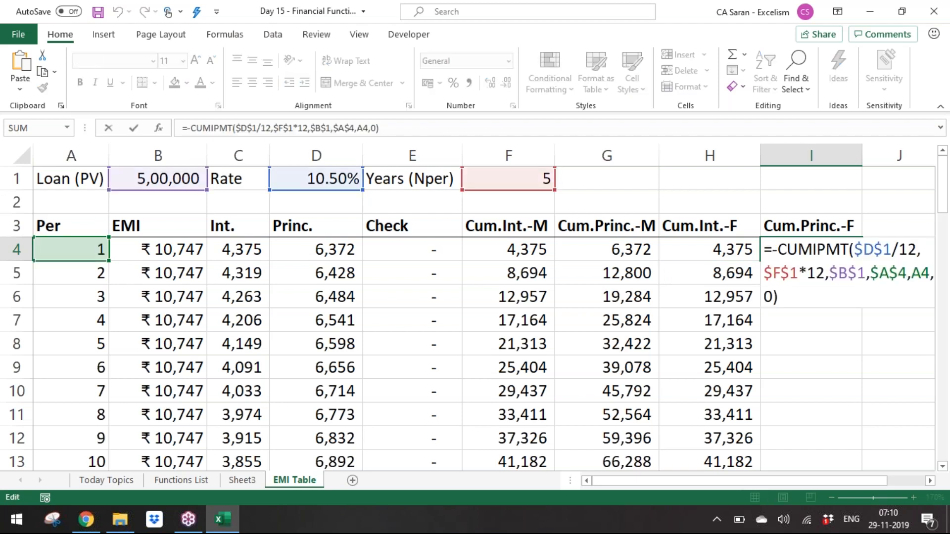
# Replace IPMT in the I4 formula's function name with the principal variant and enter the formula
pyautogui.press('Right')
pyautogui.press('Right')
pyautogui.press('Right')
pyautogui.press('Right')
pyautogui.press('Right')
pyautogui.press('Right')
pyautogui.press('Right')
pyautogui.press('Right')
pyautogui.press('Right')
pyautogui.press('Left')
pyautogui.press('Left')
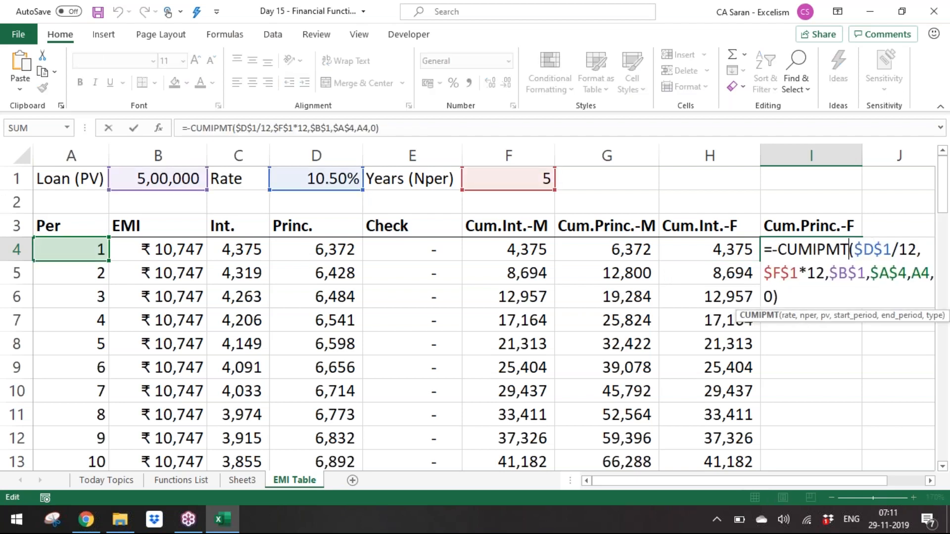
pyautogui.hotkey('shift', 'Left')
pyautogui.hotkey('shift', 'Left')
pyautogui.hotkey('shift', 'Left')
pyautogui.hotkey('shift', 'Left')
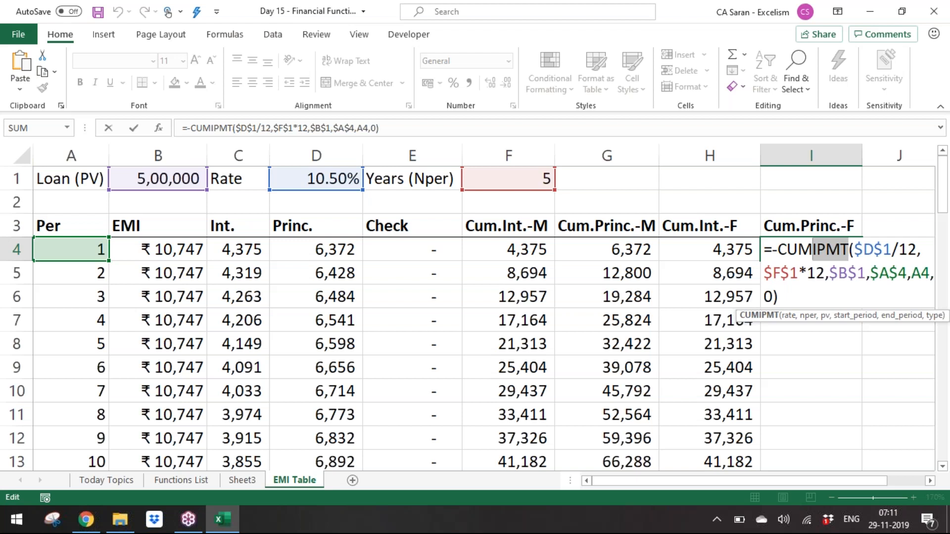
pyautogui.write('Pri')
pyautogui.press('Tab')
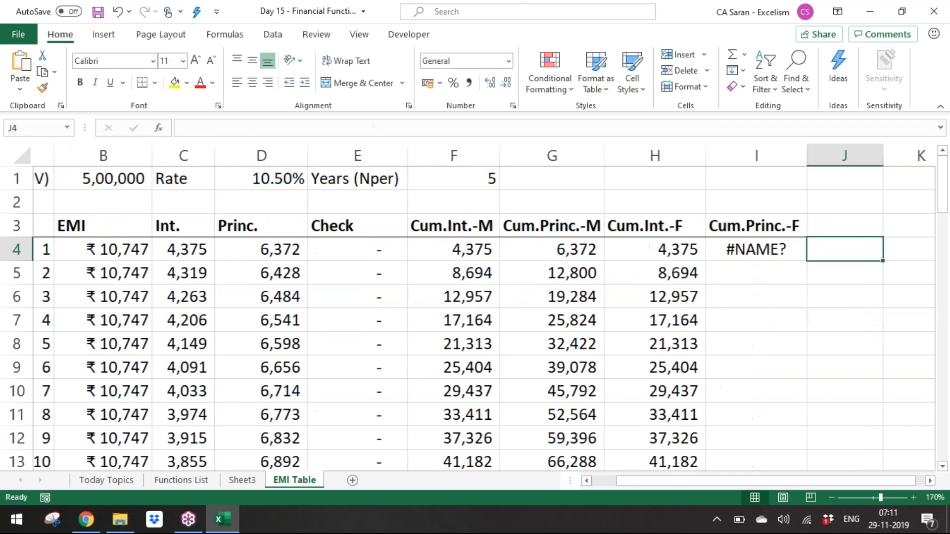
# Correct the function name in the I4 formula to CUMPRINC by adding the missing letter n
pyautogui.press('Left')
pyautogui.press('F2')
pyautogui.press('Left')
pyautogui.press('Left')
pyautogui.press('Left')
pyautogui.press('Left')
pyautogui.press('Left')
pyautogui.press('Left')
pyautogui.write('n')
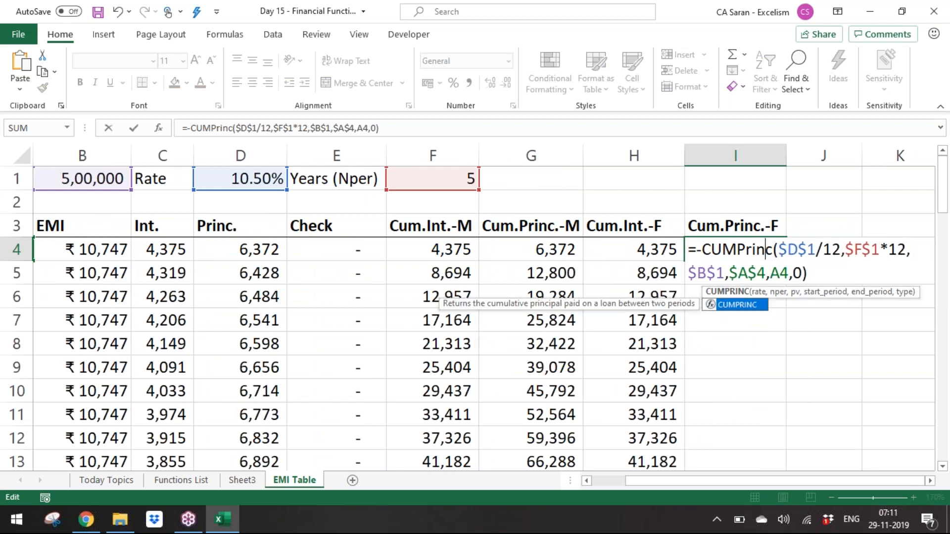
pyautogui.hotkey('ctrl', 'Return')
# Copy the CUMPRINC formula from I4 down to I5:I63
pyautogui.hotkey('ctrl', 'c')
pyautogui.press('Left')
pyautogui.hotkey('ctrl', 'Down')
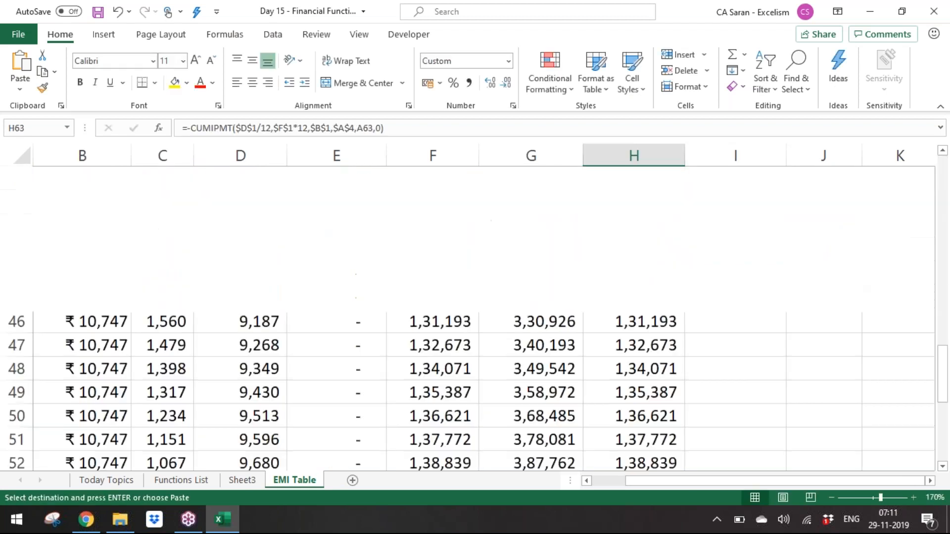
pyautogui.press('Right')
pyautogui.hotkey('ctrl', 'shift', 'Up')
pyautogui.hotkey('ctrl', 'shift', 'Down')
pyautogui.hotkey('ctrl', 'shift', 'Up')
pyautogui.hotkey('shift', 'Down')
pyautogui.press('Return')
# Format the cumulative principal values in I4:I63 with comma style and no decimal places
pyautogui.hotkey('ctrl', 'Up')
pyautogui.press('Down')
pyautogui.hotkey('ctrl', 'shift', 'Down')
pyautogui.click(469, 83)
pyautogui.click(491, 83)
pyautogui.click(492, 83)
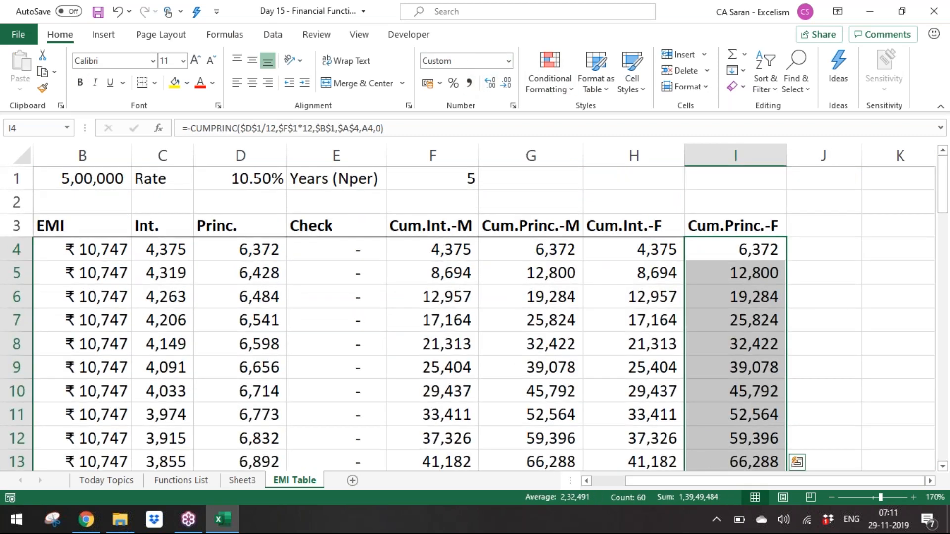
# Enter the heading Check in J3
pyautogui.press('Up')
pyautogui.press('Right')
pyautogui.write('Check')
pyautogui.press('Return')
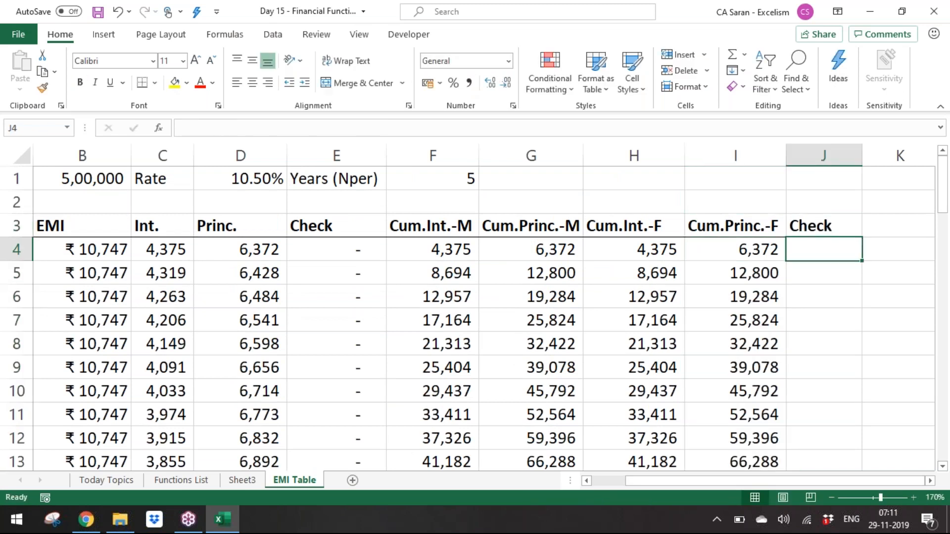
# Enter the formula =F4-H4+G4-I4 in J4 to compare the manual and function-based cumulative values
pyautogui.write('=')
pyautogui.press('Left')
pyautogui.press('Left')
pyautogui.press('Left')
pyautogui.press('Left')
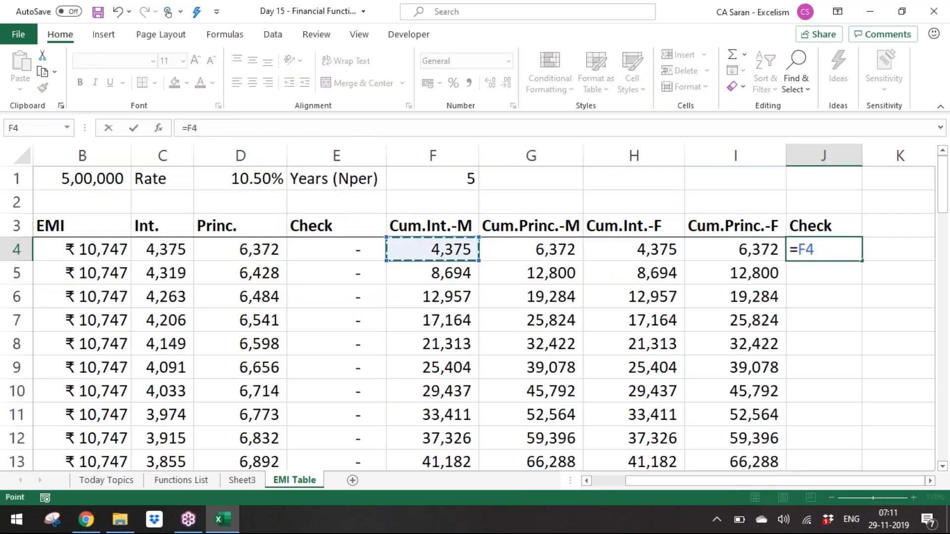
pyautogui.write('-')
pyautogui.press('Left')
pyautogui.press('Left')
pyautogui.press('Left')
pyautogui.press('Right')
pyautogui.write('+')
pyautogui.press('Left')
pyautogui.press('Left')
pyautogui.press('Left')
pyautogui.write('-')
pyautogui.press('Left')
pyautogui.press('Left')
pyautogui.press('Right')
pyautogui.hotkey('ctrl', 'Return')
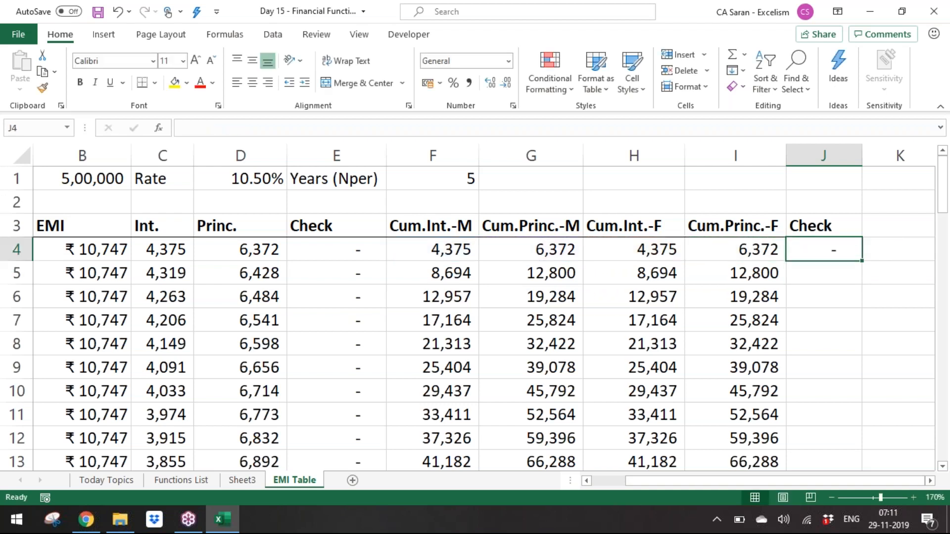
# Copy the check formula from J4 down through J63
pyautogui.hotkey('ctrl', 'c')
pyautogui.press('Left')
pyautogui.hotkey('ctrl', 'Down')
pyautogui.press('Right')
pyautogui.hotkey('ctrl', 'shift', 'Up')
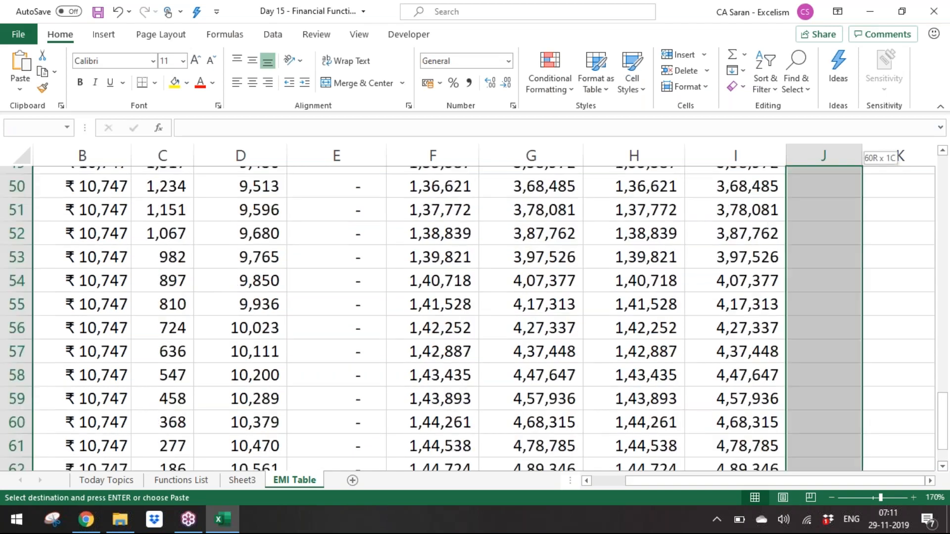
pyautogui.press('Return')
# Copy only the formatting of the Cum.Princ.-F heading in I3 onto the Check heading in J3
pyautogui.hotkey('ctrl', 'Up')
pyautogui.press('Up')
pyautogui.press('Down')
pyautogui.hotkey('ctrl', 'c')
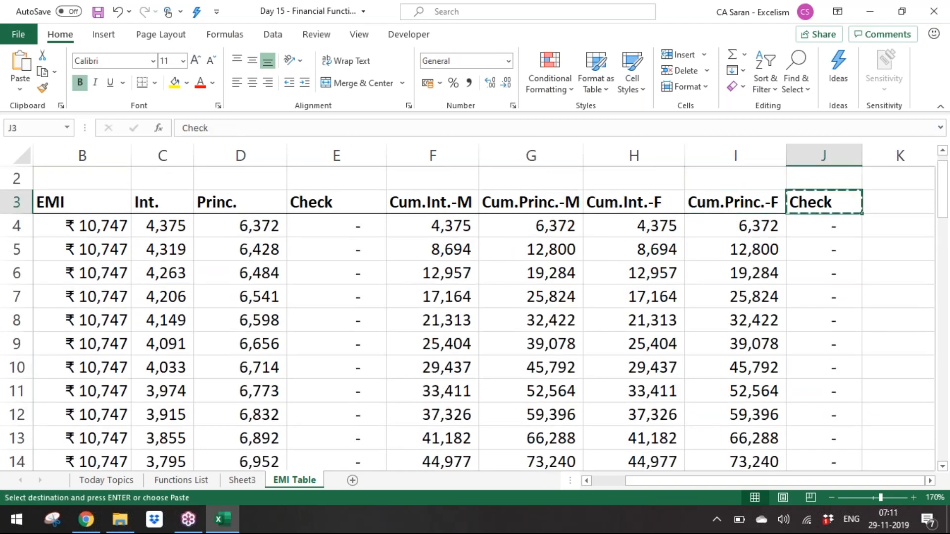
pyautogui.press('Left')
pyautogui.hotkey('ctrl', 'c')
pyautogui.press('Right')
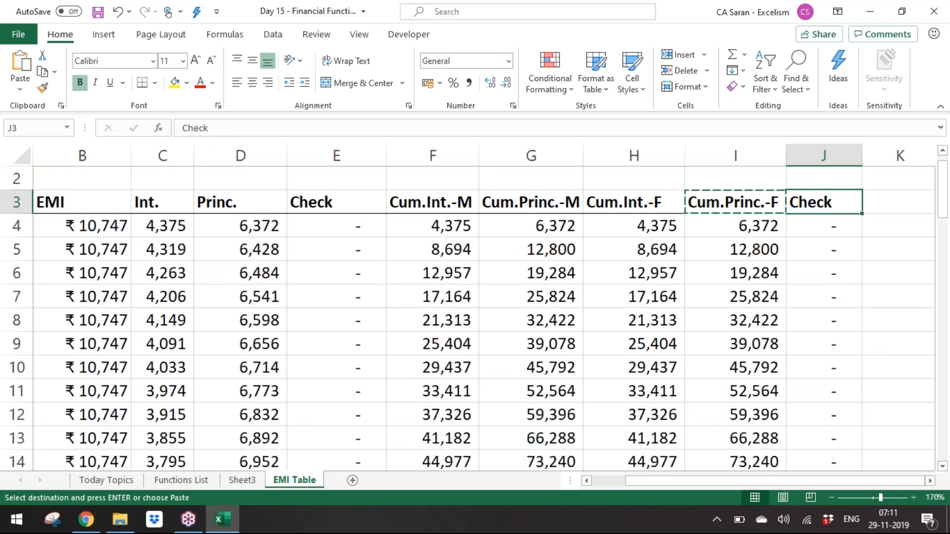
pyautogui.press('alt')
pyautogui.press('e')
pyautogui.press('s')
pyautogui.press('t')
pyautogui.press('Return')
pyautogui.press('Escape')
pyautogui.press('Down')
pyautogui.press('Up')
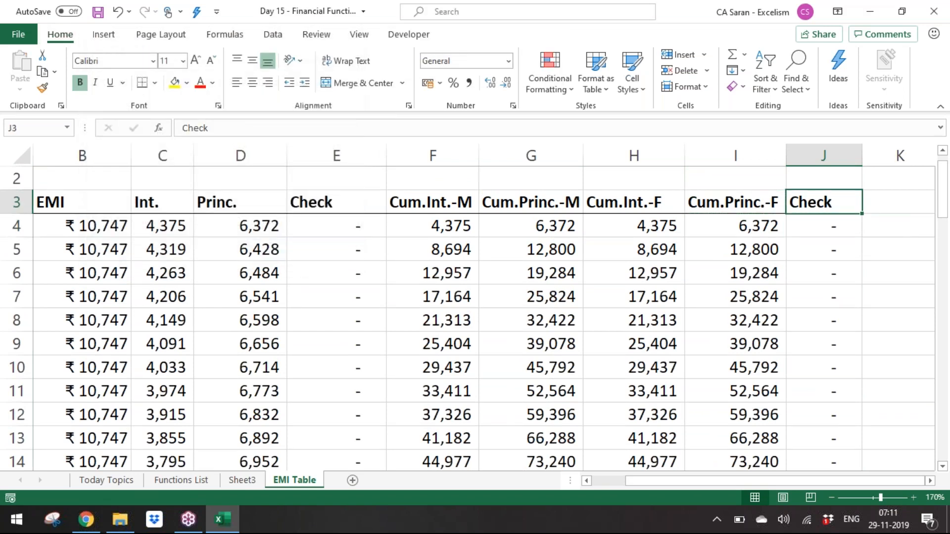
# Autofit the widths of columns A to J to the contents of A1:J63
pyautogui.hotkey('ctrl', 'Down')
pyautogui.hotkey('ctrl', 'Home')
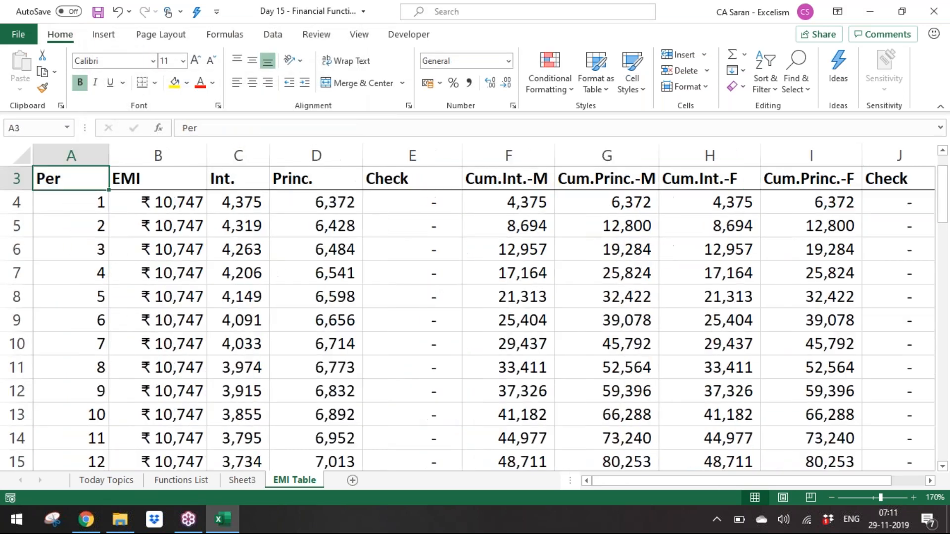
pyautogui.press('Up')
pyautogui.hotkey('ctrl', 'shift', 'Right')
pyautogui.hotkey('ctrl', 'shift', 'Down')
pyautogui.hotkey('shift', 'space')
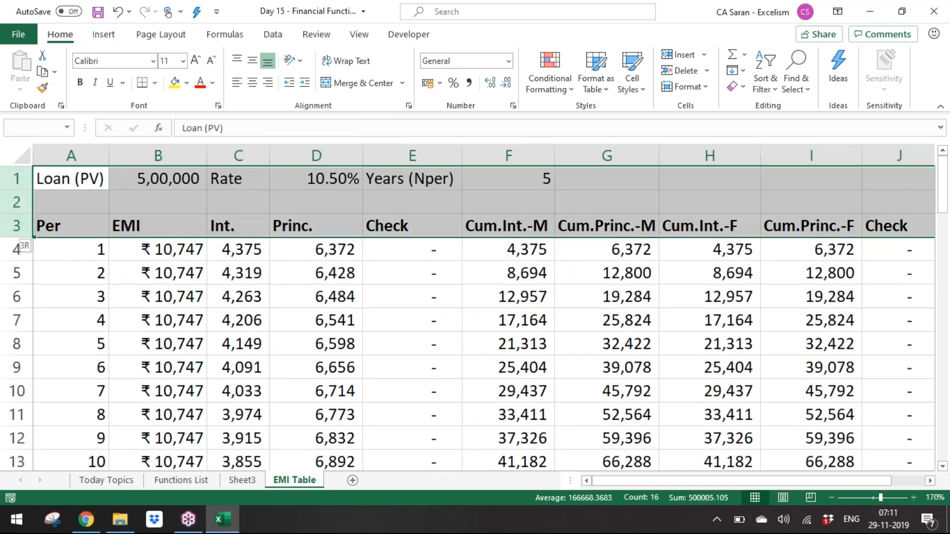
pyautogui.hotkey('shift', 'Left')
pyautogui.hotkey('ctrl', 'shift', 'Left')
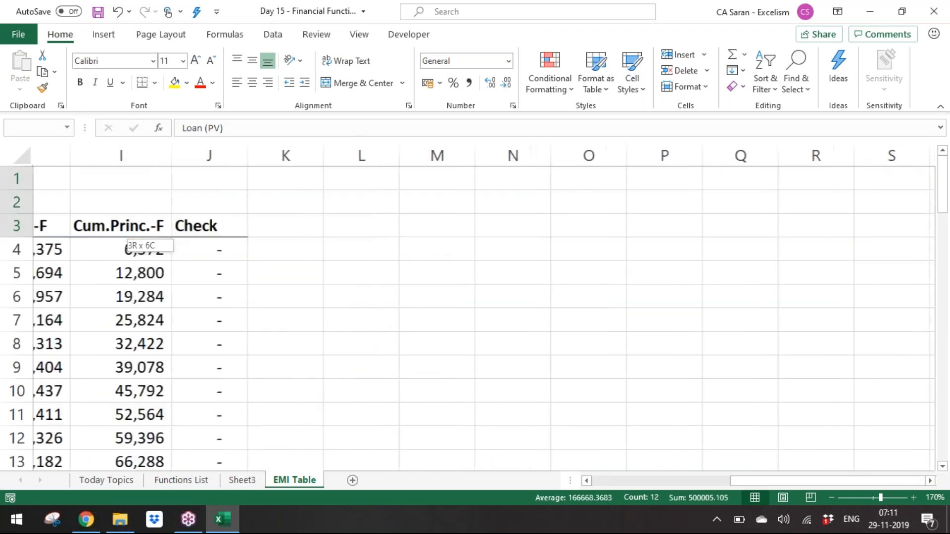
pyautogui.hotkey('shift', 'Right')
pyautogui.hotkey('ctrl', 'shift', 'Right')
pyautogui.hotkey('ctrl', 'shift', 'Down')
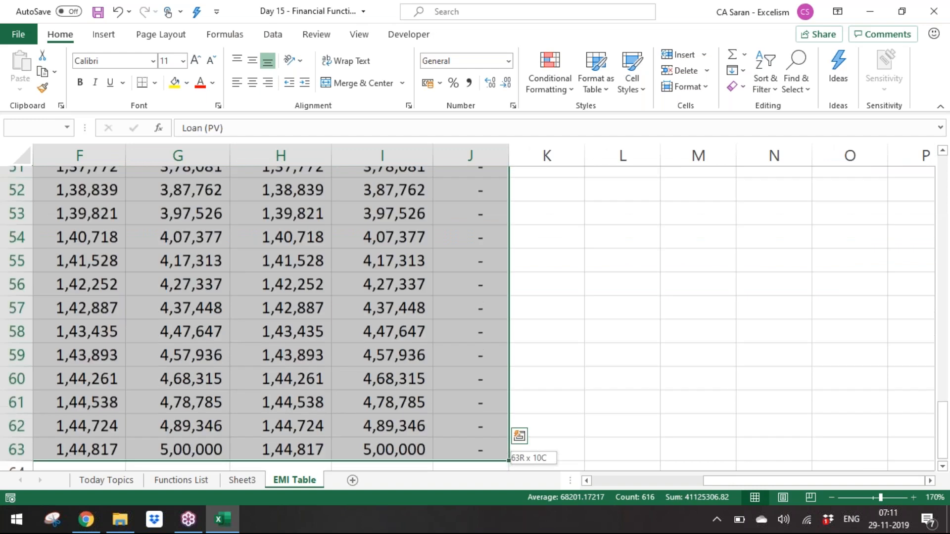
pyautogui.hotkey('alt', 'h')
pyautogui.press('o')
pyautogui.press('i')
pyautogui.press('Down')
pyautogui.press('Down')
pyautogui.press('Down')
pyautogui.press('Down')
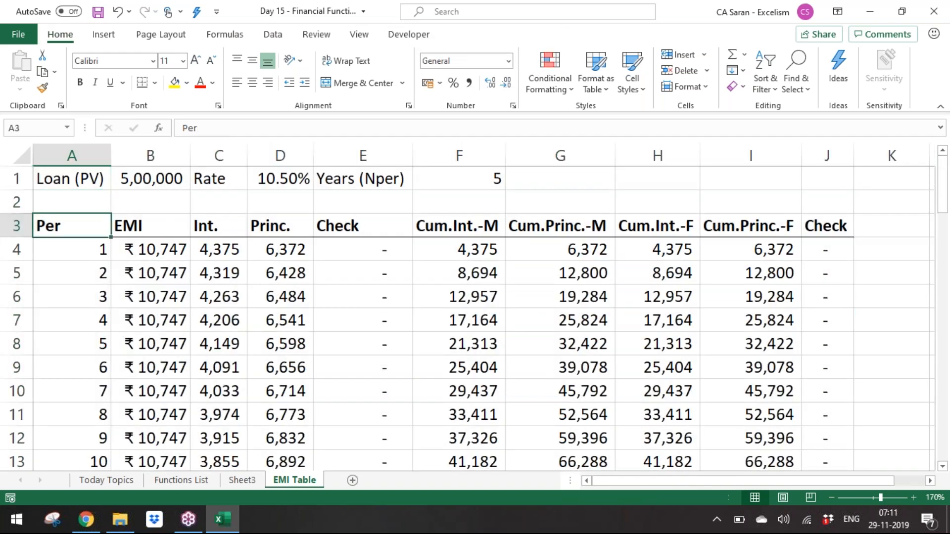
# Insert a blank row above the table's heading row 3
pyautogui.hotkey('ctrl', 'Down')
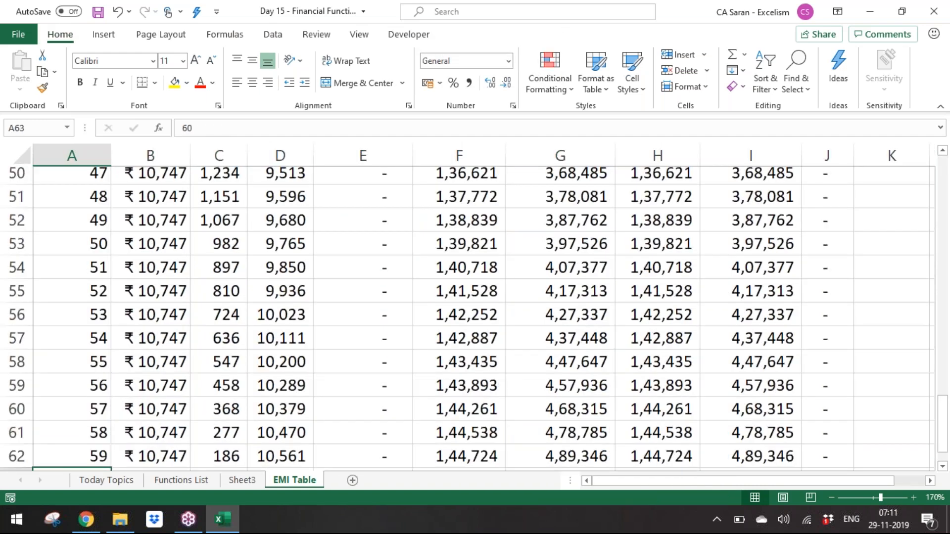
pyautogui.hotkey('ctrl', 'Up')
pyautogui.press('Up')
pyautogui.press('Up')
pyautogui.press('Down')
pyautogui.press('Down')
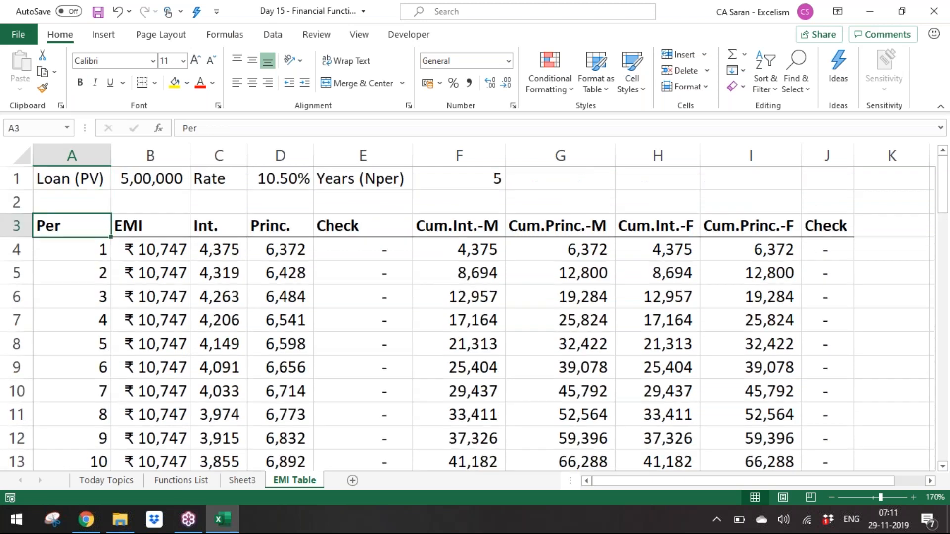
pyautogui.hotkey('shift', 'space')
pyautogui.hotkey('ctrl', 'shift', '+')
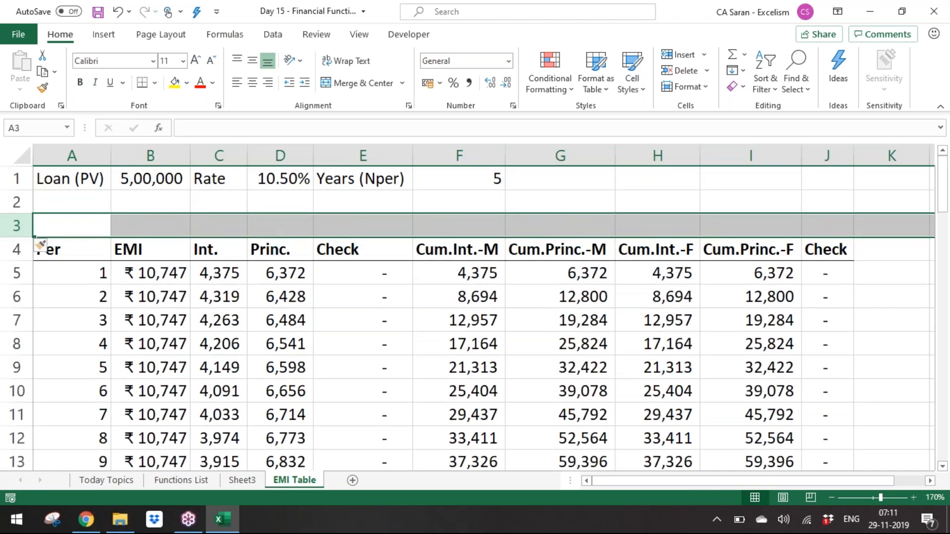
# Enter =SUM(B5:B64) in B3, above the EMI heading, to total the EMI payments
pyautogui.press('Right')
pyautogui.press('Down')
pyautogui.hotkey('ctrl', 'Down')
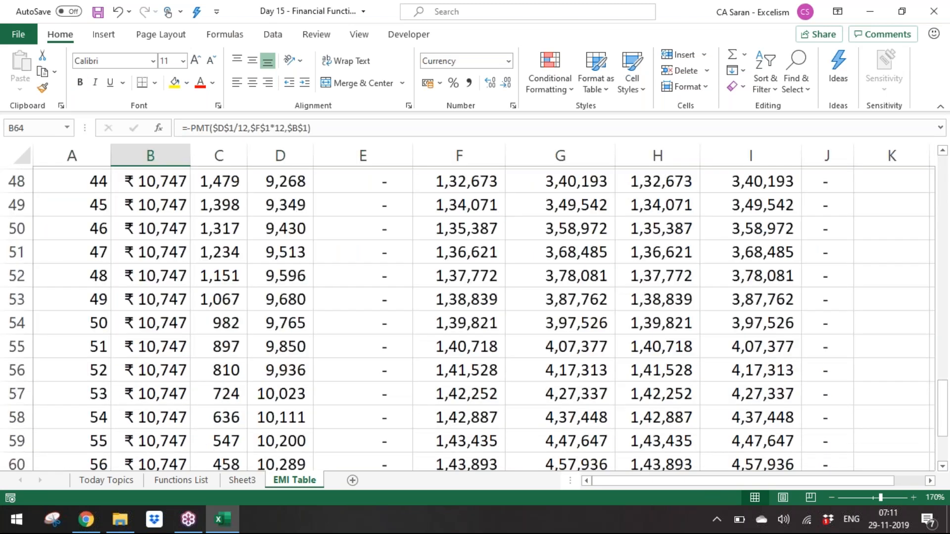
pyautogui.hotkey('ctrl', 'Up')
pyautogui.hotkey('ctrl', 'Up')
pyautogui.press('Down')
pyautogui.press('Down')
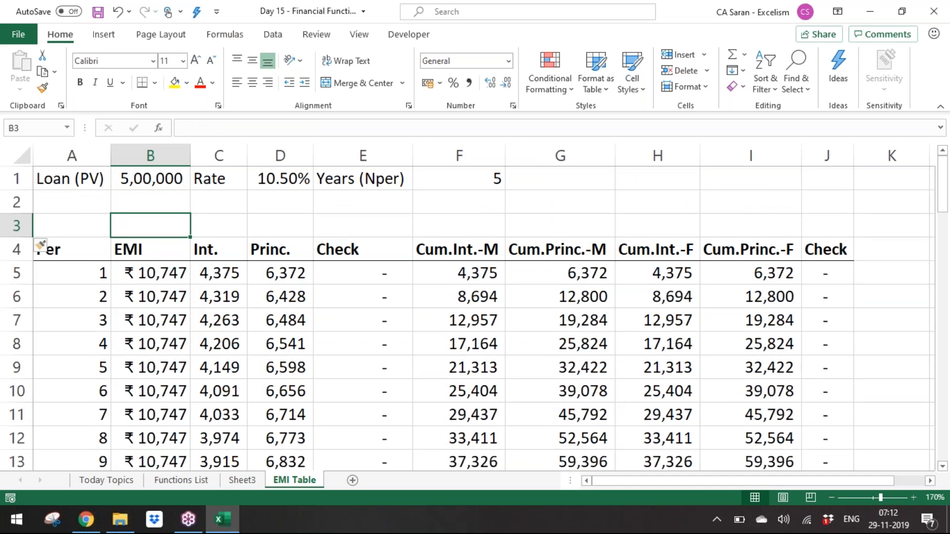
pyautogui.write('=')
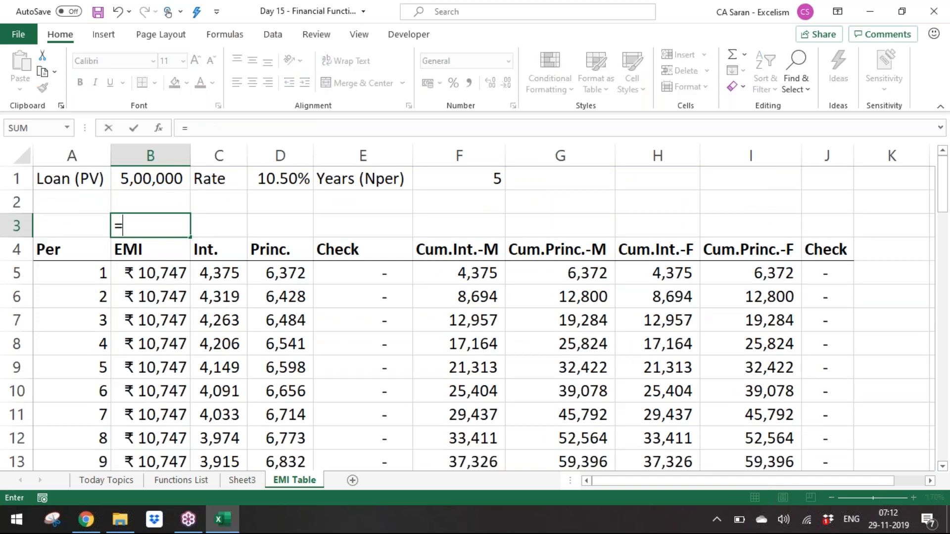
pyautogui.write('SUM(')
pyautogui.press('Down')
pyautogui.press('Down')
pyautogui.press('Down')
pyautogui.press('Up')
pyautogui.hotkey('ctrl', 'shift', 'Down')
pyautogui.hotkey('ctrl', 'Return')
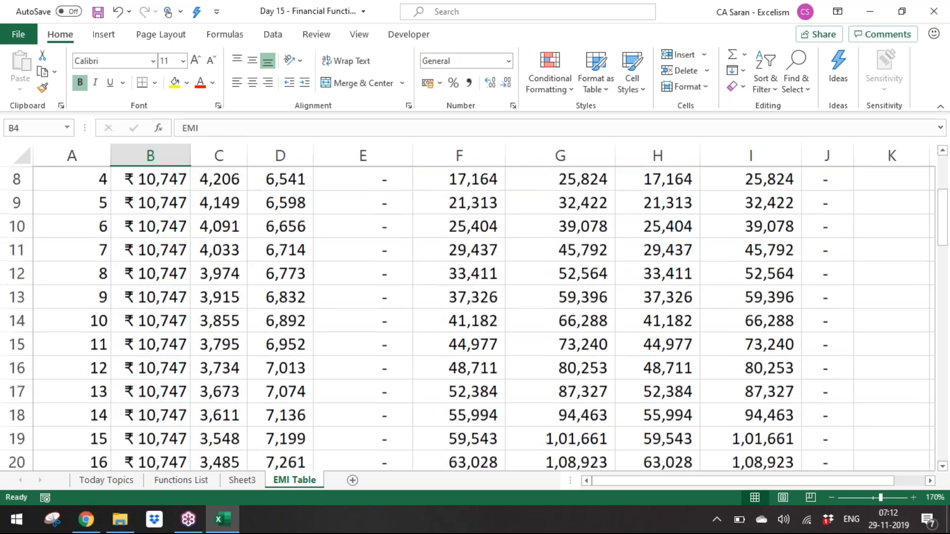
# Autofit column B to the EMI total in B3
pyautogui.hotkey('alt', 'o')
pyautogui.press('c')
pyautogui.press('a')
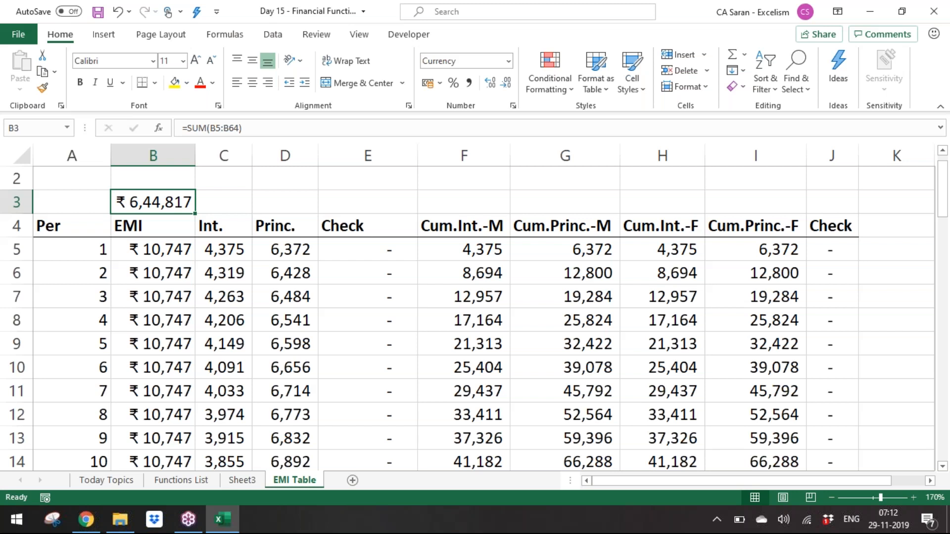
# Copy the SUM formula from B3 to C3:D3 to total the interest and principal columns
pyautogui.press('Up')
pyautogui.press('Up')
pyautogui.press('Down')
pyautogui.press('Down')
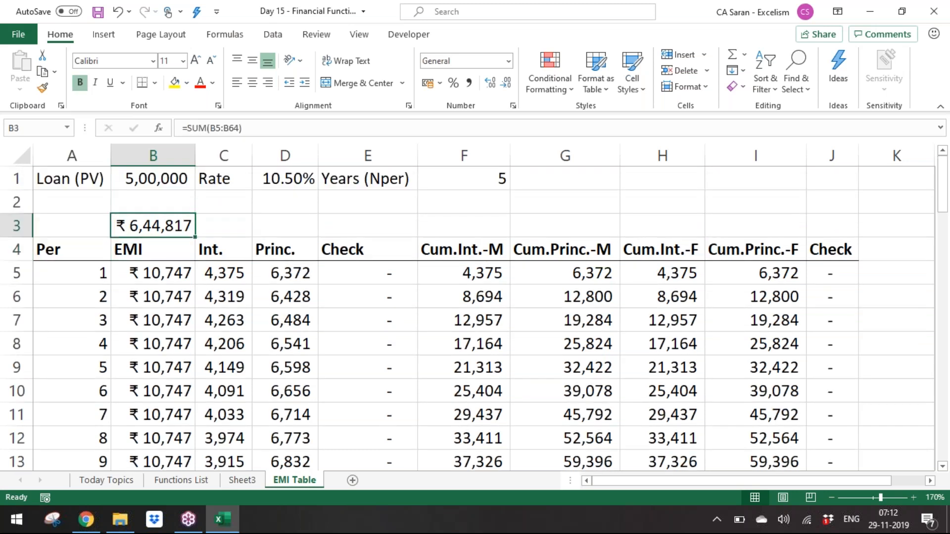
pyautogui.hotkey('ctrl', 'c')
pyautogui.press('Right')
pyautogui.hotkey('shift', 'Right')
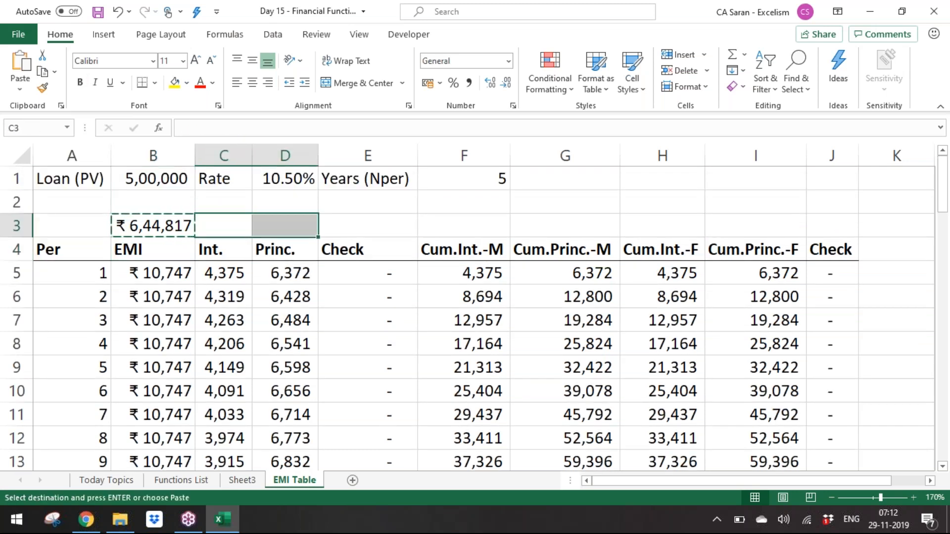
pyautogui.hotkey('ctrl', 'v')
pyautogui.press('Escape')
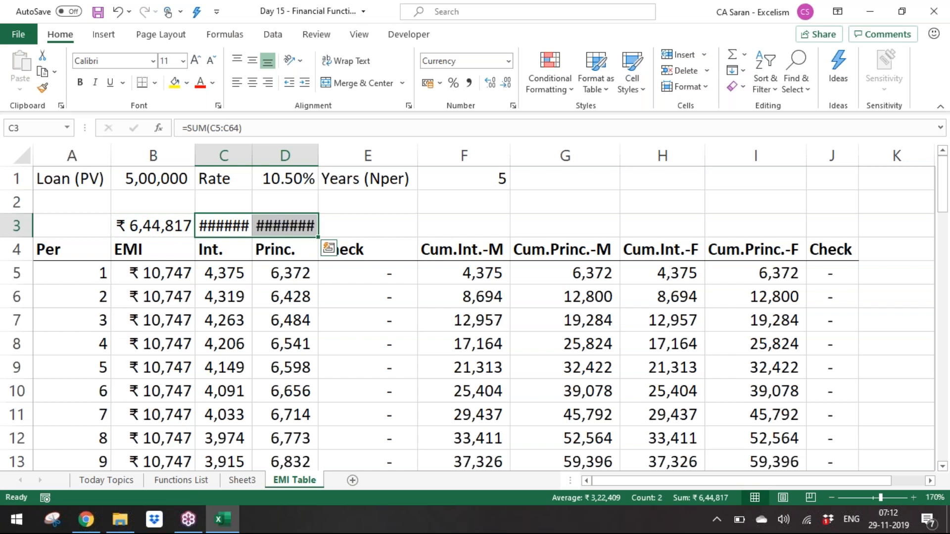
# Autofit columns C and D to the totals in C3:D3
pyautogui.hotkey('alt', 'h')
pyautogui.press('o')
pyautogui.press('i')
pyautogui.press('Right')
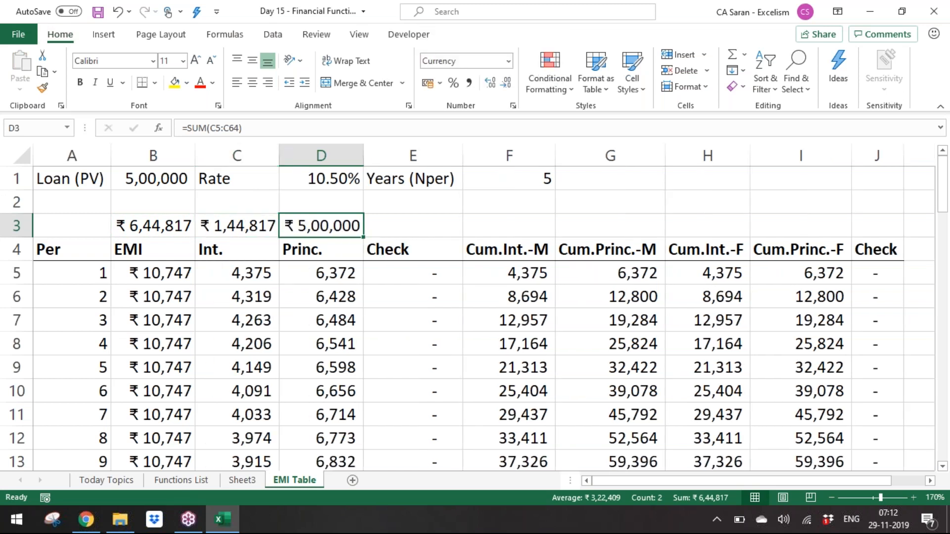
pyautogui.hotkey('ctrl', 'c')
pyautogui.press('Right')
pyautogui.press('Right')
pyautogui.press('Right')
pyautogui.press('Right')
pyautogui.press('Right')
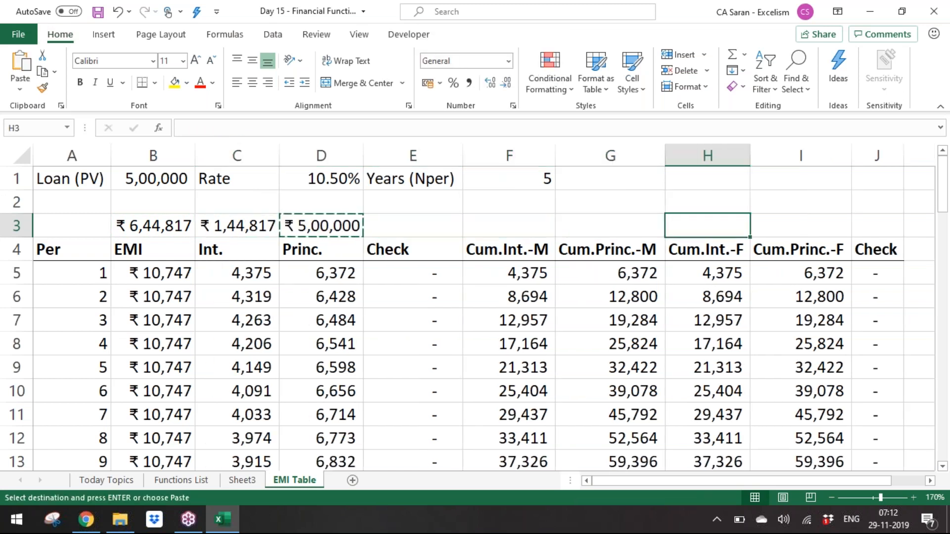
pyautogui.press('Left')
pyautogui.press('Left')
pyautogui.press('Left')
pyautogui.press('Escape')
pyautogui.press('Left')
pyautogui.press('Left')
pyautogui.press('Left')
pyautogui.press('Left')
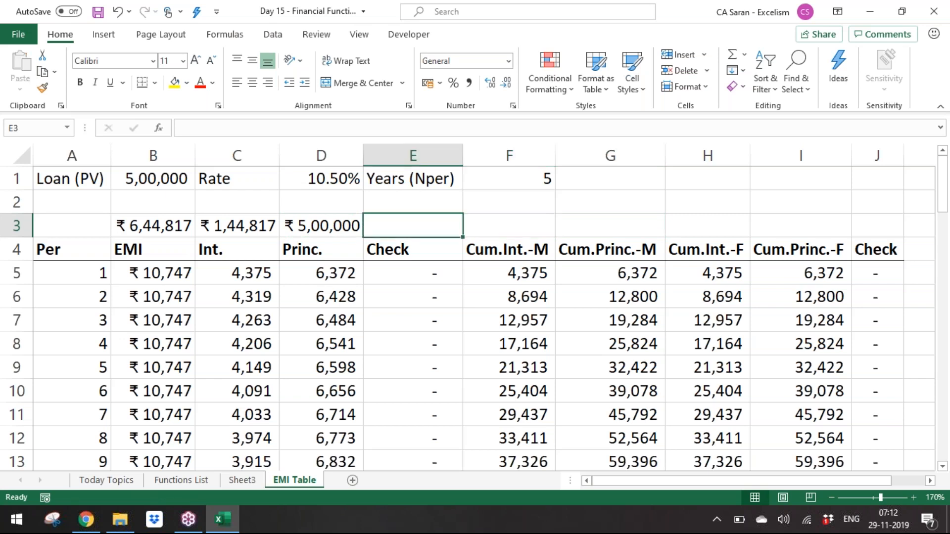
pyautogui.press('Right')
pyautogui.press('Right')
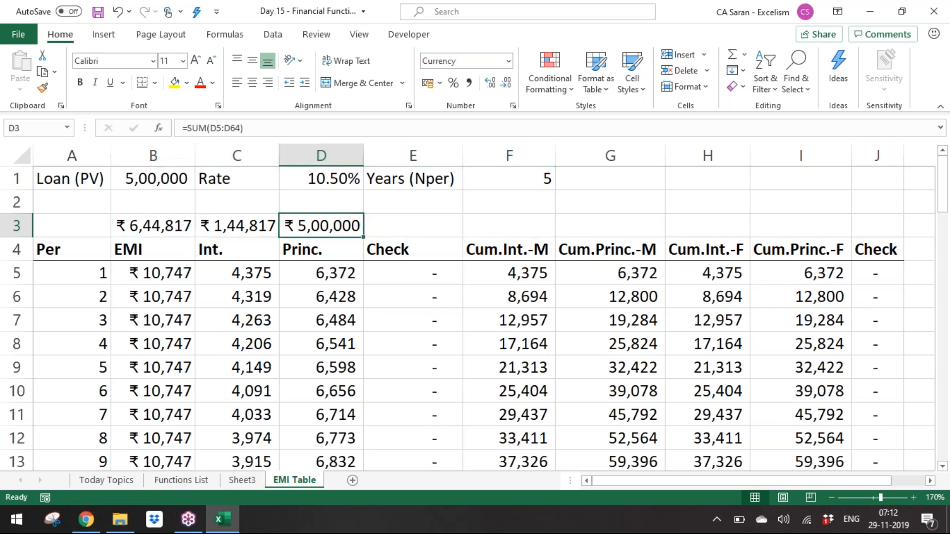
# Make the EMI, interest and principal totals in B3:D3 bold
pyautogui.hotkey('ctrl', 'Right')
pyautogui.hotkey('ctrl', 'Left')
pyautogui.hotkey('ctrl', 'Left')
pyautogui.hotkey('ctrl', 'shift', 'Right')
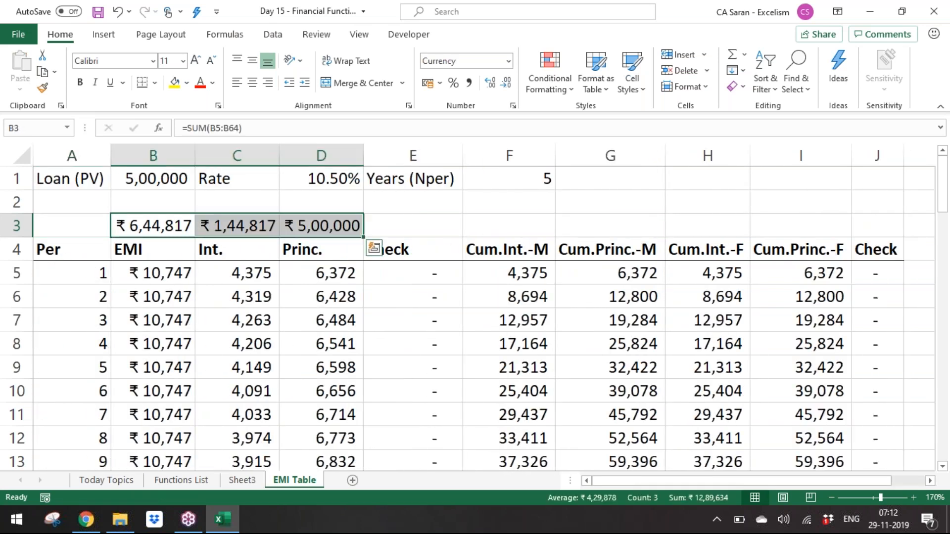
pyautogui.hotkey('ctrl', 'b')
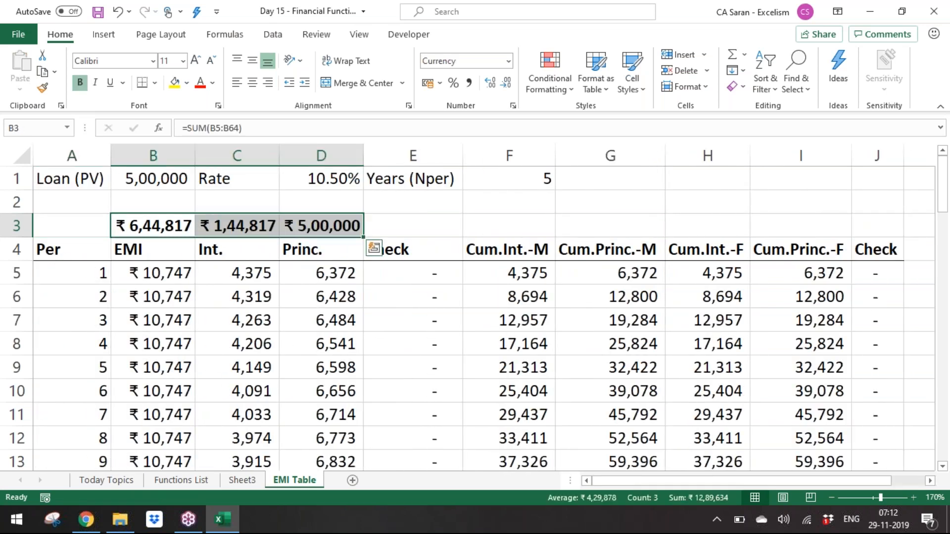
pyautogui.click(98, 306)
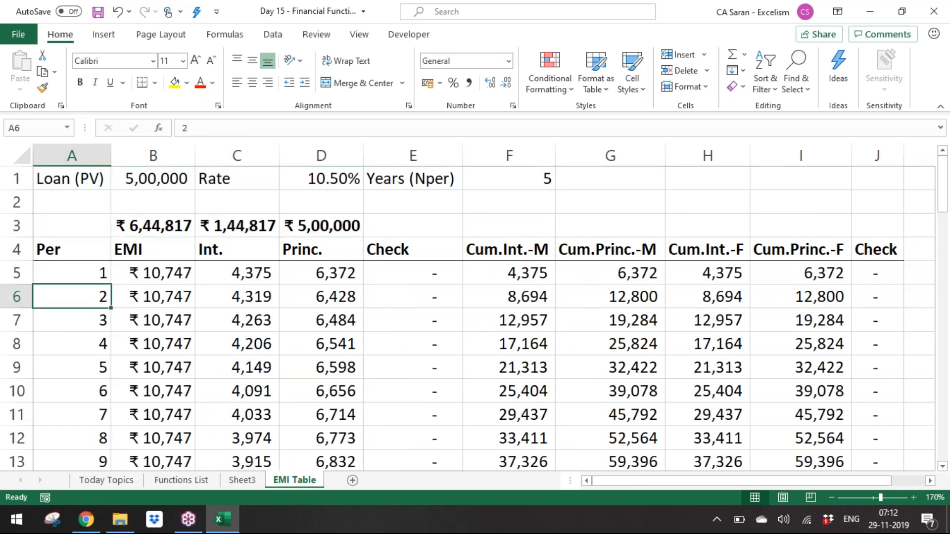
# Rename the Sheet3 worksheet as Functions Examples and save the workbook
pyautogui.hotkey('ctrl', 'pageup')
pyautogui.hotkey('alt', 'o')
pyautogui.write('hr')
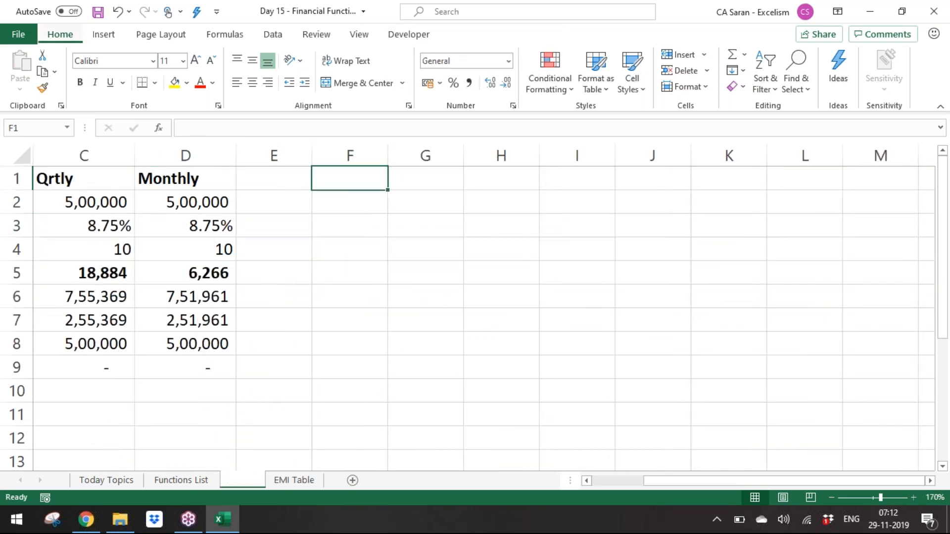
pyautogui.write('cASE')
pyautogui.press('BackSpace')
pyautogui.press('BackSpace')
pyautogui.press('BackSpace')
pyautogui.press('BackSpace')
pyautogui.press('capslock')
pyautogui.write('cASE')
pyautogui.press('BackSpace')
pyautogui.press('BackSpace')
pyautogui.press('BackSpace')
pyautogui.press('BackSpace')
pyautogui.press('capslock')
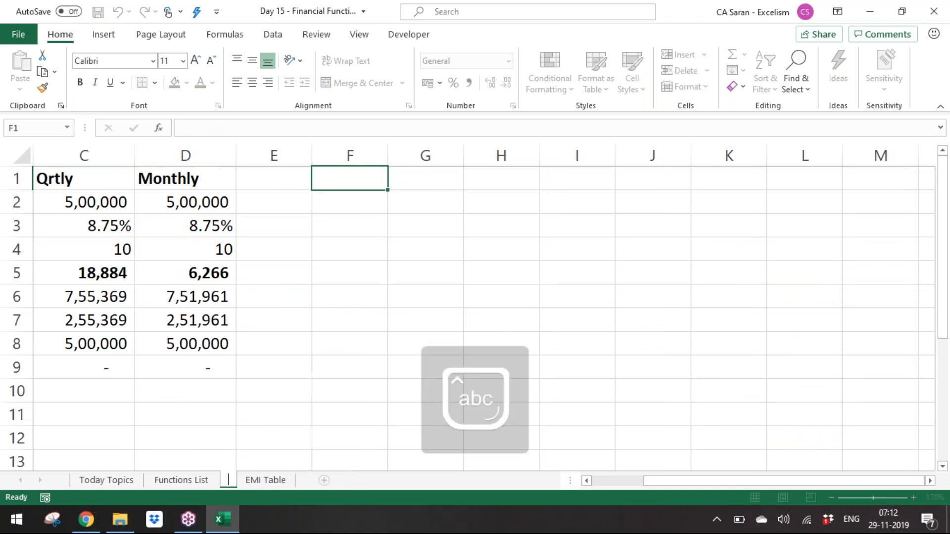
pyautogui.write('Functions Ua')
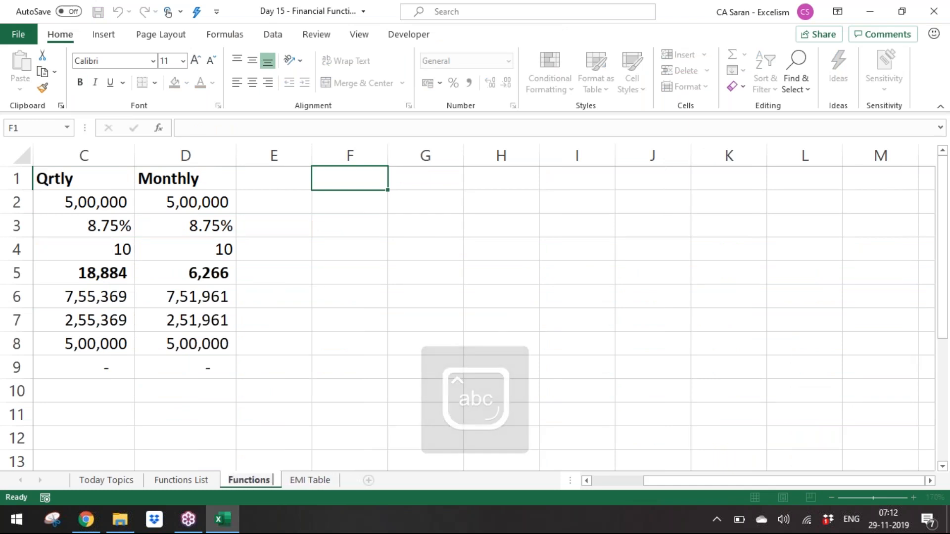
pyautogui.press('BackSpace')
pyautogui.press('BackSpace')
pyautogui.write('Exa')
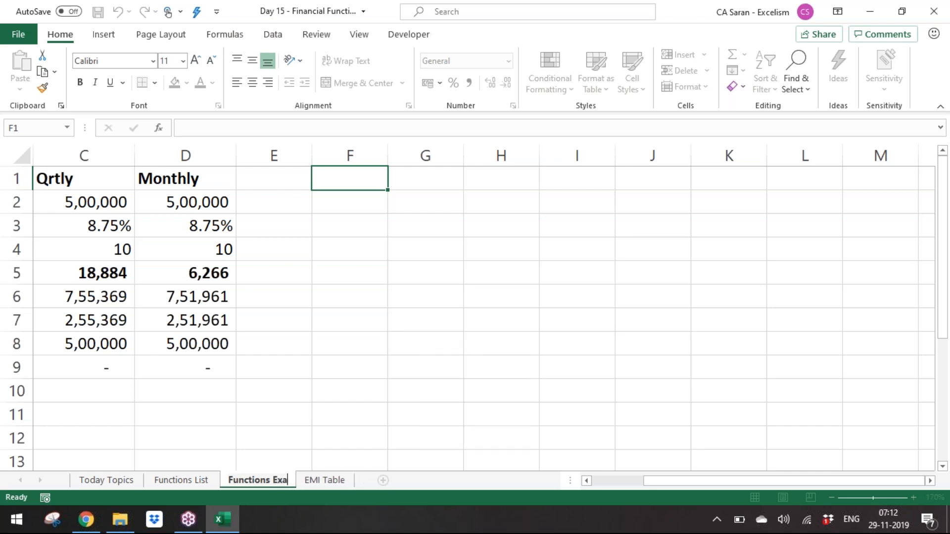
pyautogui.write('mples')
pyautogui.press('Return')
pyautogui.hotkey('ctrl', 's')
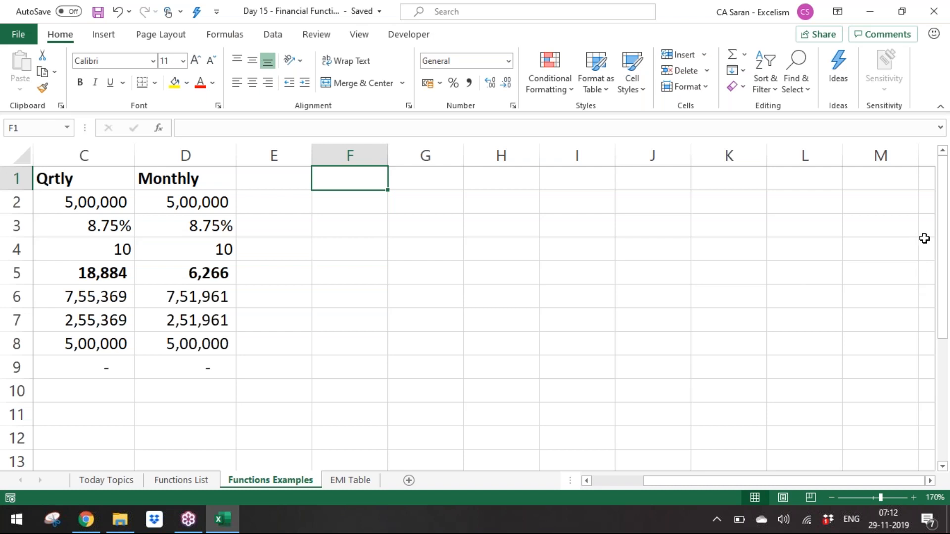
# Return to the EMI Table worksheet
pyautogui.click(938, 235)
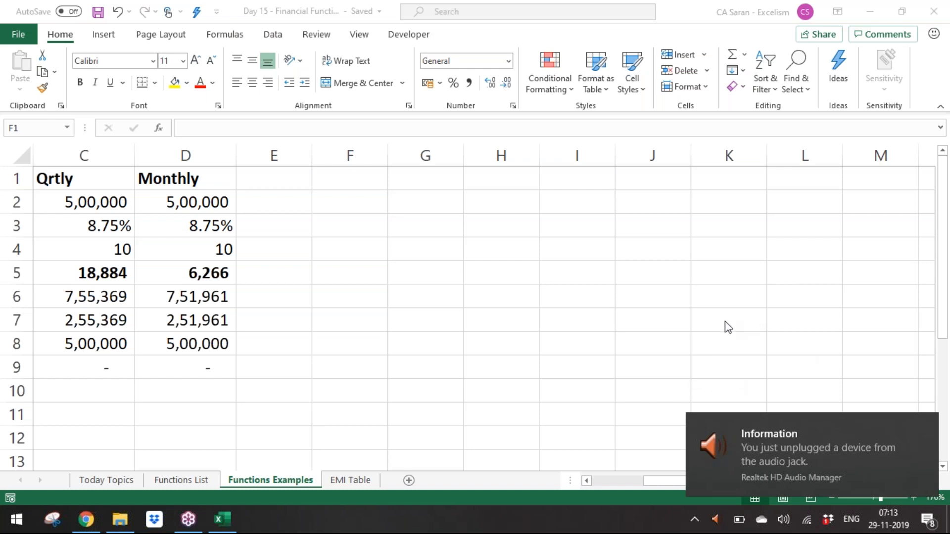
pyautogui.click(348, 481)
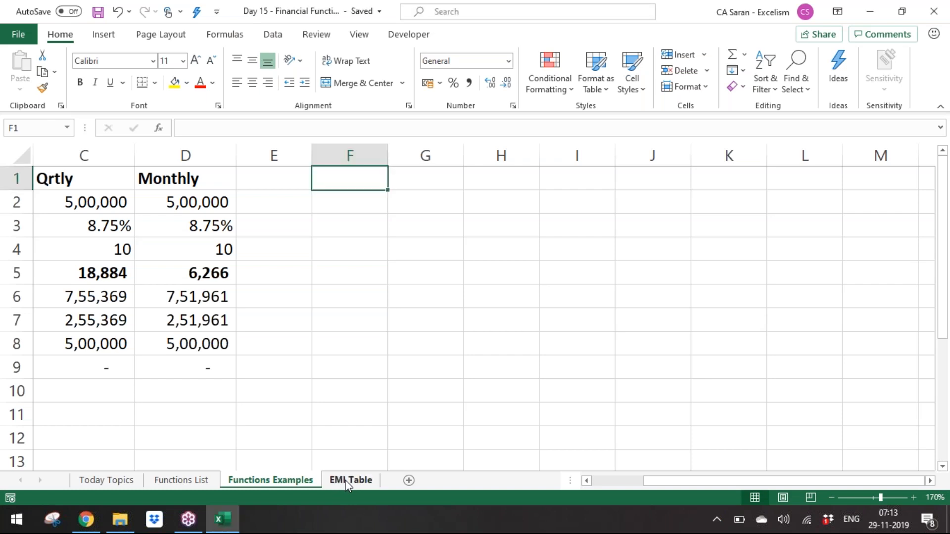
pyautogui.click(346, 481)
pyautogui.click(298, 480)
pyautogui.click(332, 482)
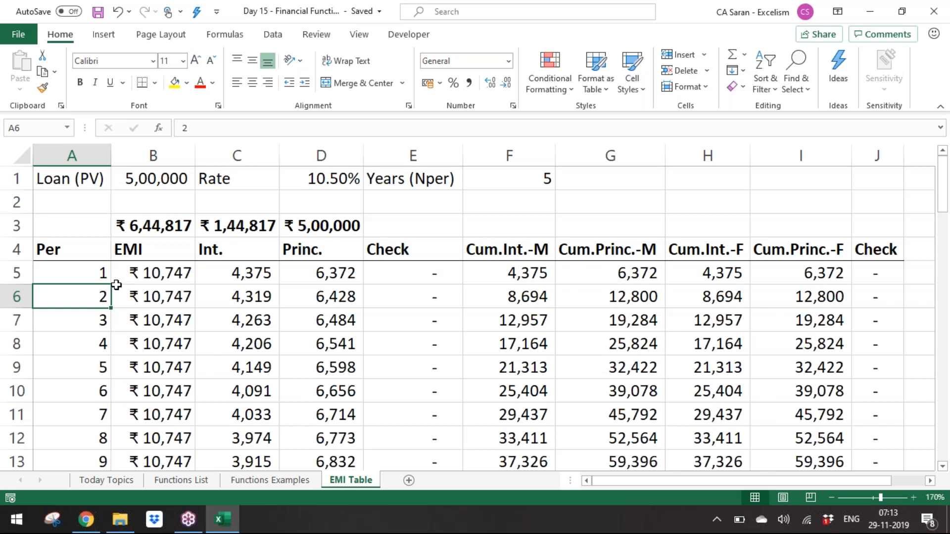
# Examine the period, EMI, interest and principal cells of the first six periods
pyautogui.click(96, 276)
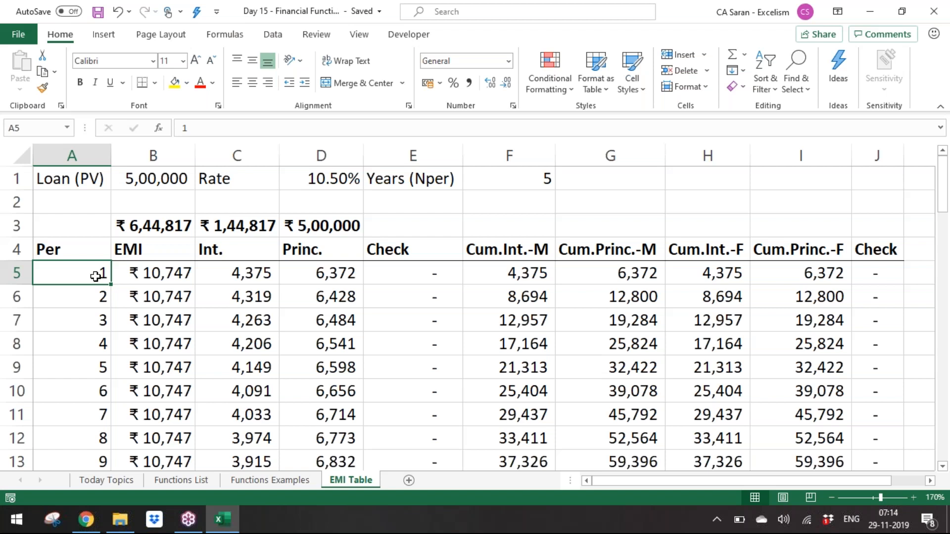
pyautogui.press('Right')
pyautogui.press('Right')
pyautogui.press('Right')
pyautogui.press('Left')
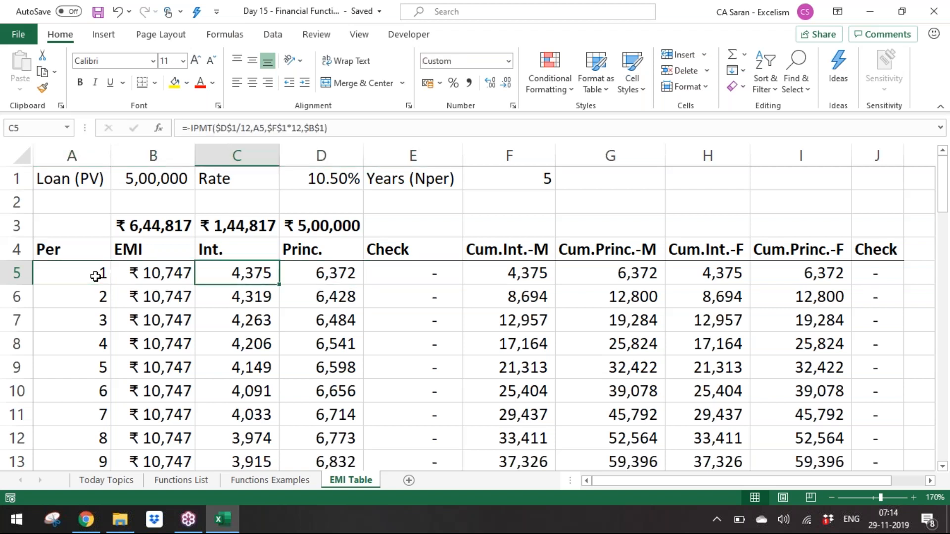
pyautogui.press('Left')
pyautogui.press('Left')
pyautogui.press('Right')
pyautogui.press('Right')
pyautogui.press('Left')
pyautogui.press('Left')
pyautogui.press('Down')
pyautogui.press('Down')
pyautogui.press('Down')
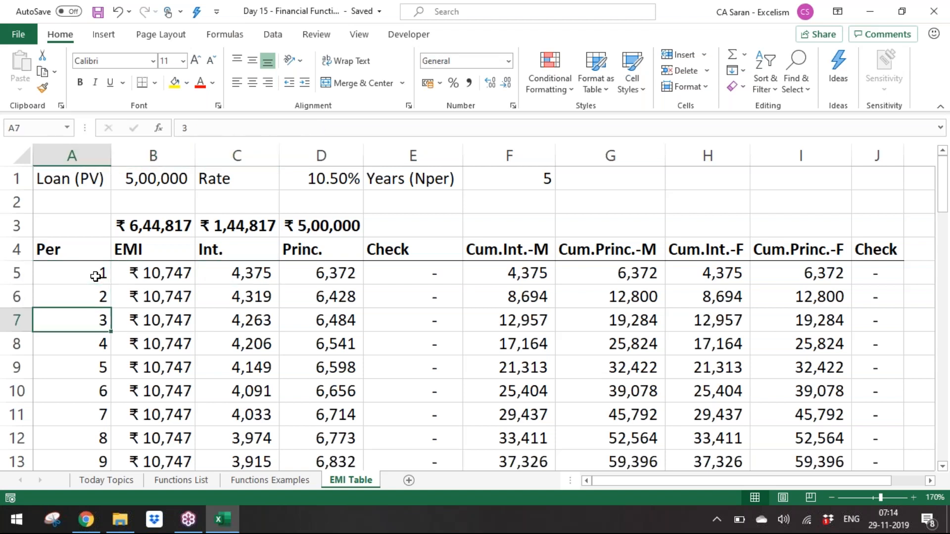
pyautogui.press('Down')
pyautogui.press('Down')
pyautogui.press('Down')
pyautogui.press('Up')
pyautogui.press('Up')
pyautogui.press('Right')
pyautogui.press('Down')
# Read the sum of the interest for the first six periods by selecting C5:C10
pyautogui.press('Up')
pyautogui.press('Up')
pyautogui.press('Up')
pyautogui.press('Up')
pyautogui.press('Right')
pyautogui.press('Up')
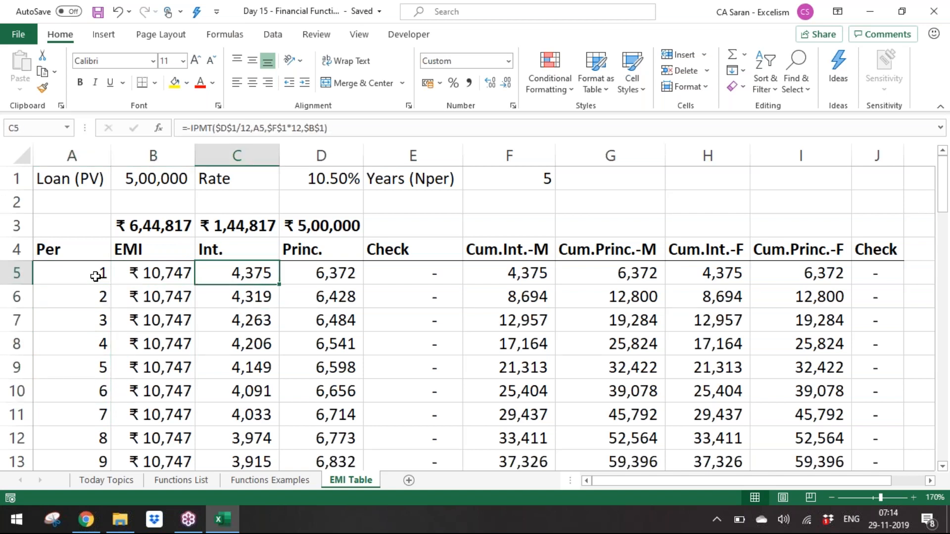
pyautogui.hotkey('shift', 'Down')
pyautogui.hotkey('shift', 'Down')
pyautogui.hotkey('shift', 'Down')
pyautogui.hotkey('shift', 'Down')
pyautogui.hotkey('shift', 'Down')
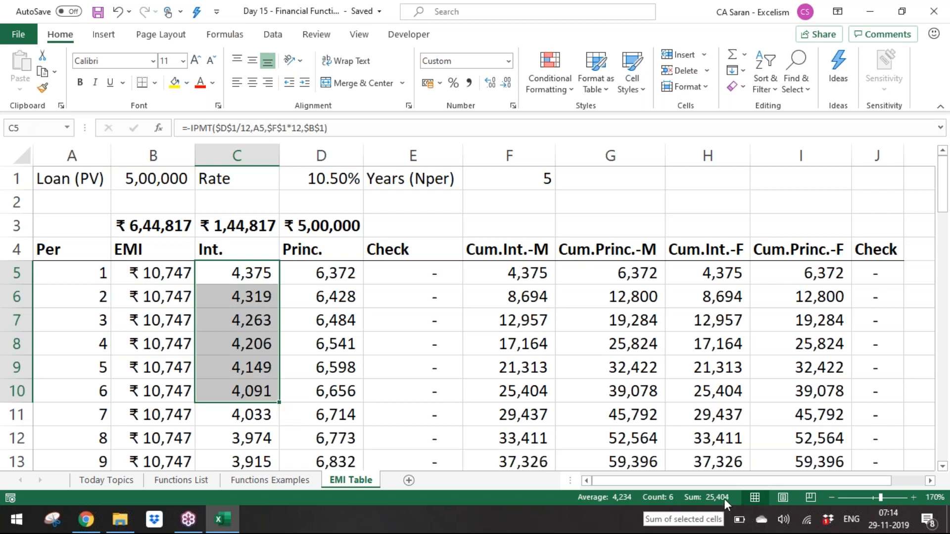
# Read the sum of the principal for the first six periods by selecting D5:D10
pyautogui.press('Right')
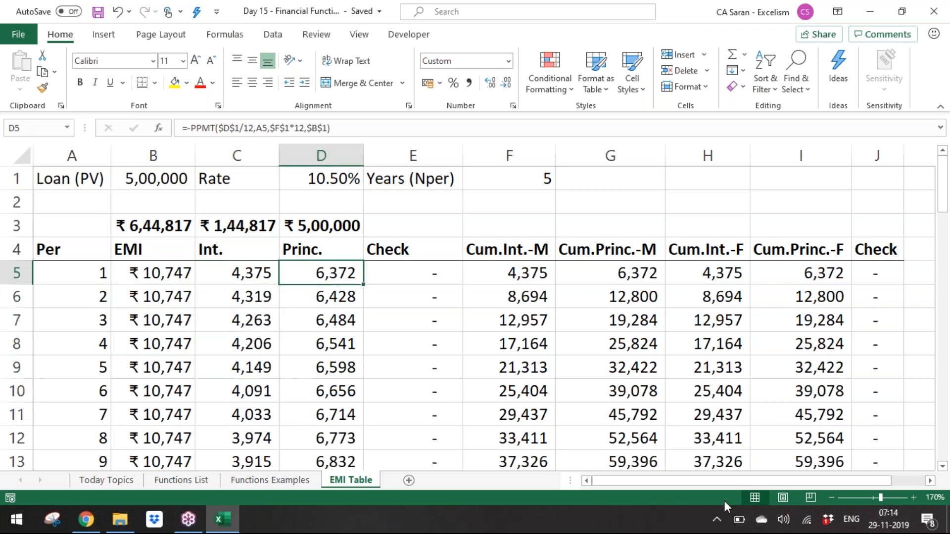
pyautogui.hotkey('shift', 'Down')
pyautogui.hotkey('shift', 'Down')
pyautogui.hotkey('shift', 'Down')
pyautogui.hotkey('shift', 'Down')
pyautogui.hotkey('shift', 'Down')
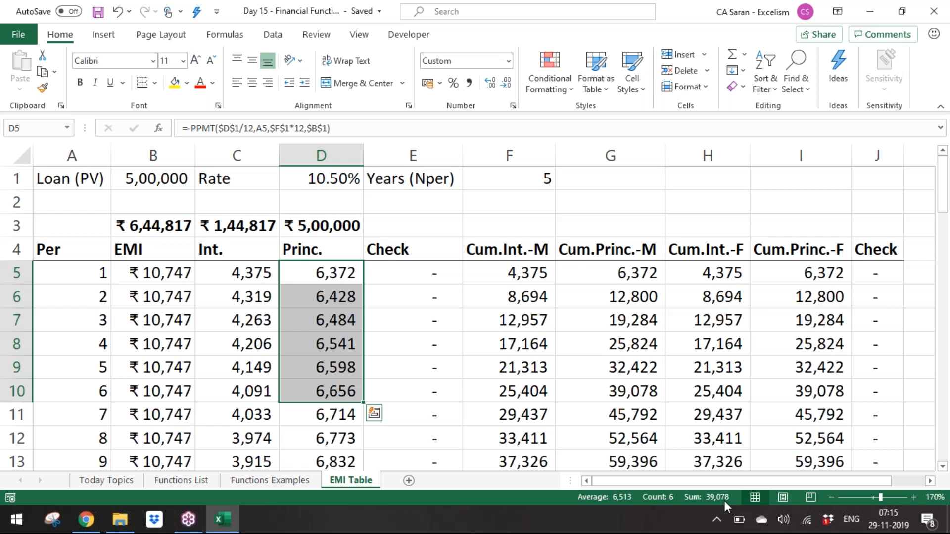
# Examine the end of the EMI table around period 60 and return to the loan inputs in row 1
pyautogui.click(938, 320)
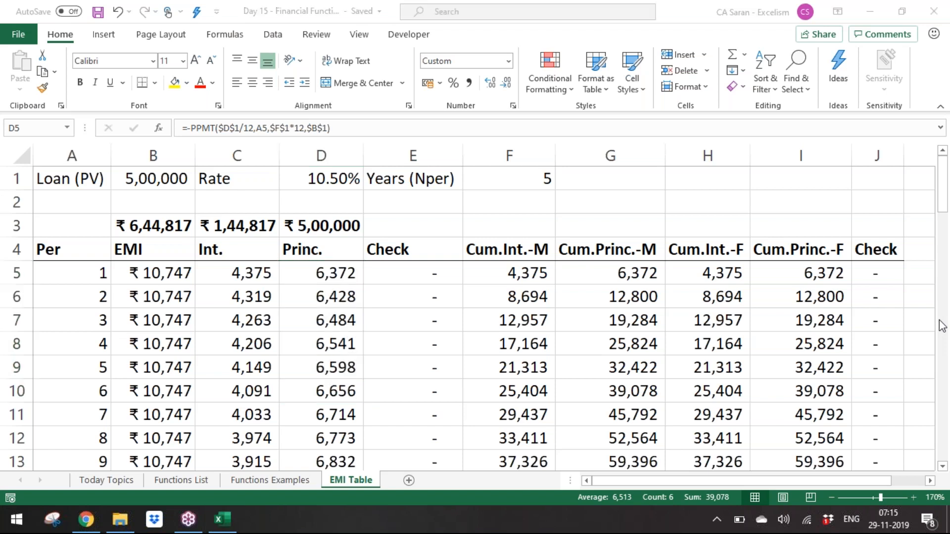
pyautogui.click(289, 311)
pyautogui.click(190, 274)
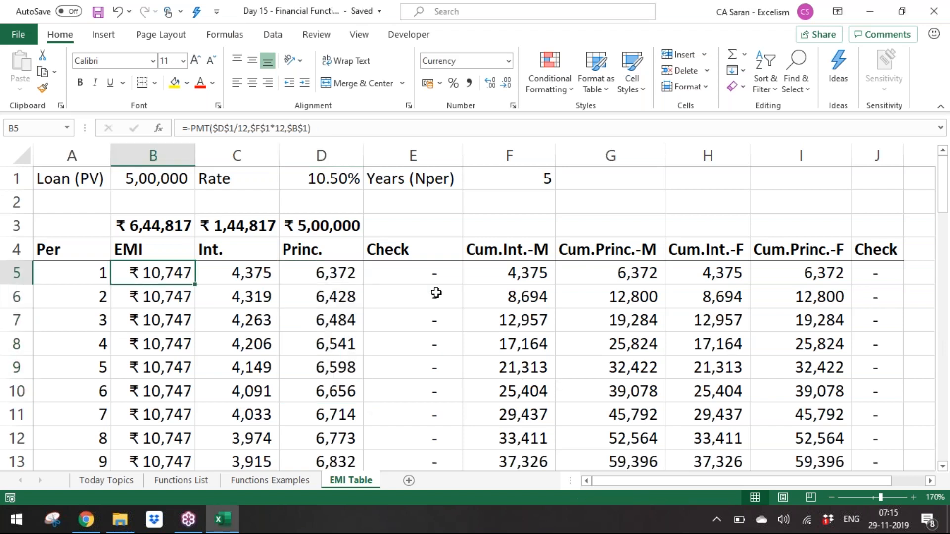
pyautogui.hotkey('ctrl', 'Down')
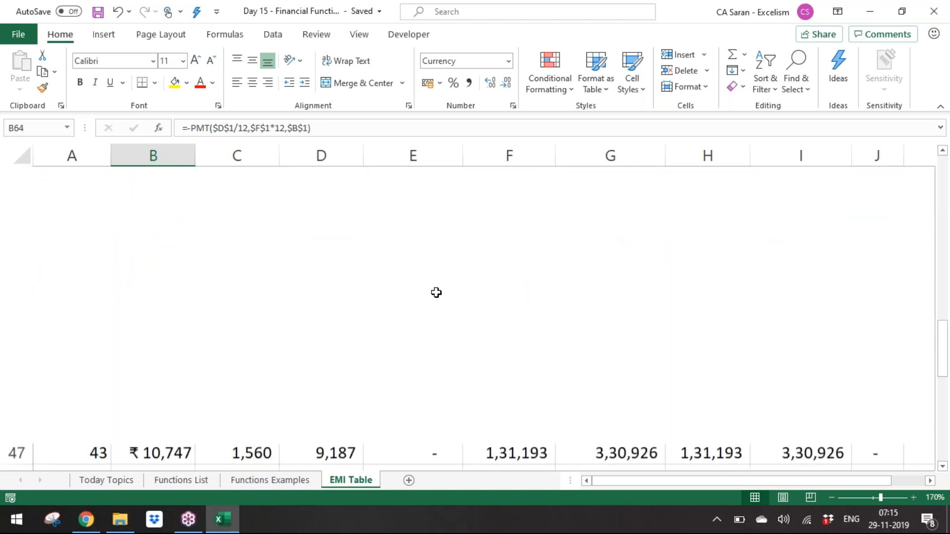
pyautogui.press('Down')
pyautogui.press('Down')
pyautogui.press('Left')
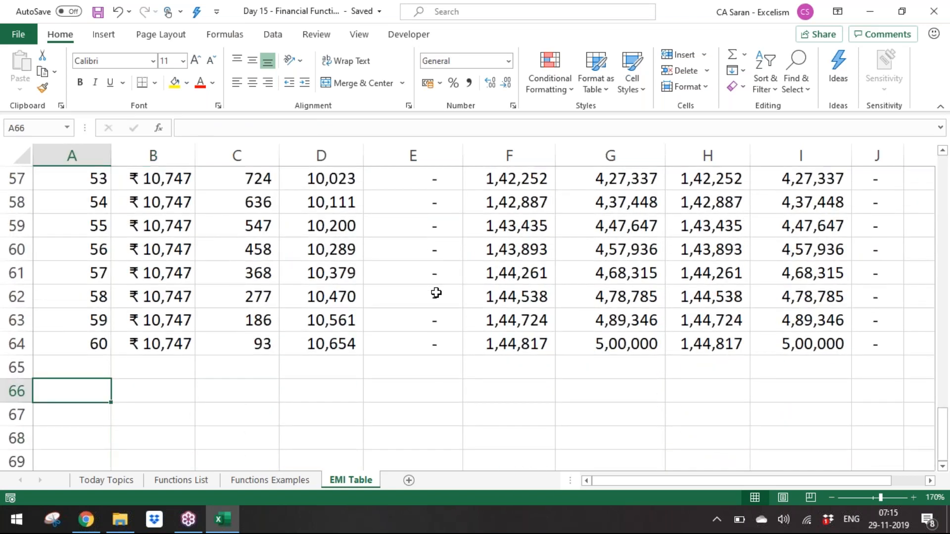
pyautogui.press('Right')
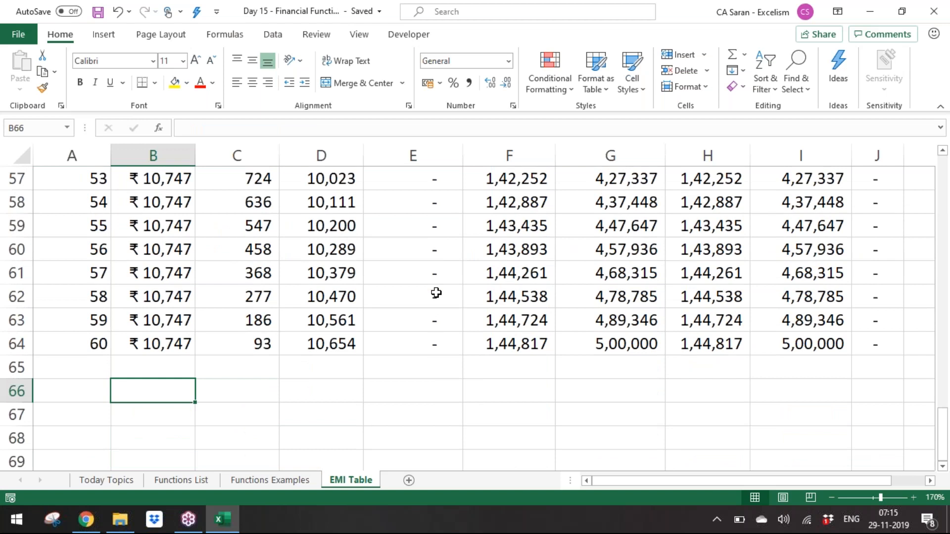
pyautogui.press('Left')
pyautogui.hotkey('ctrl', 'Up')
pyautogui.hotkey('ctrl', 'Up')
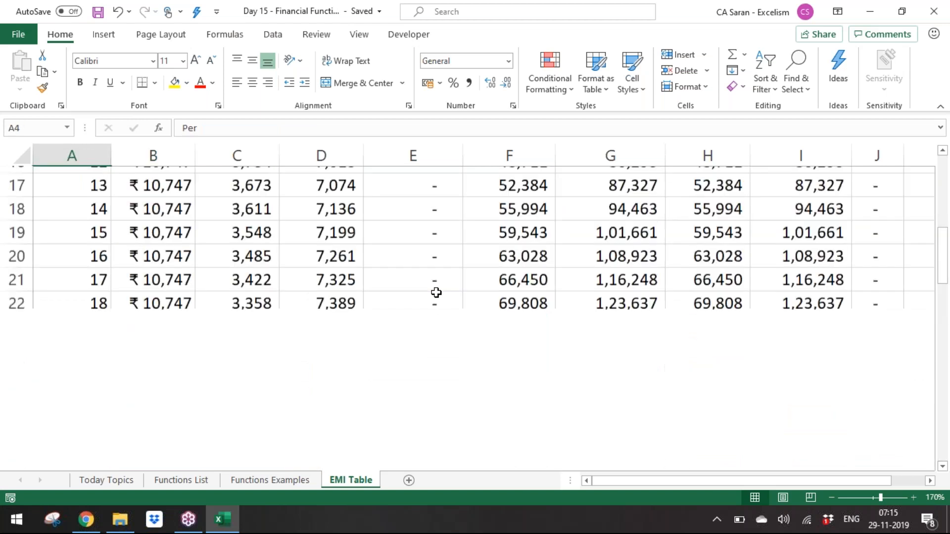
pyautogui.hotkey('ctrl', 'Up')
# Review the interest rate in D1 and the principal total in D3
pyautogui.press('Right')
pyautogui.press('Right')
pyautogui.press('Right')
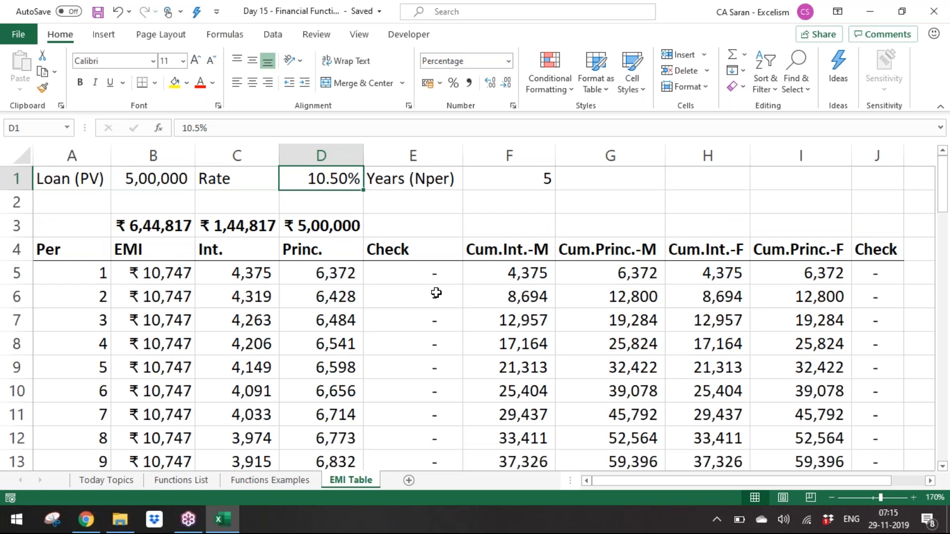
pyautogui.press('Down')
pyautogui.press('Up')
pyautogui.press('Down')
pyautogui.press('Down')
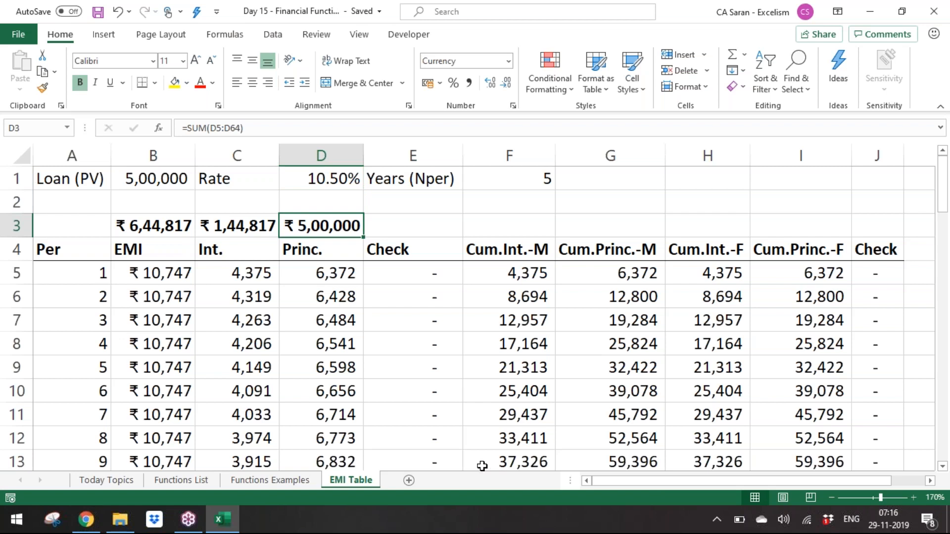
# Add a new worksheet after EMI Table and name it Case Study
pyautogui.click(444, 481)
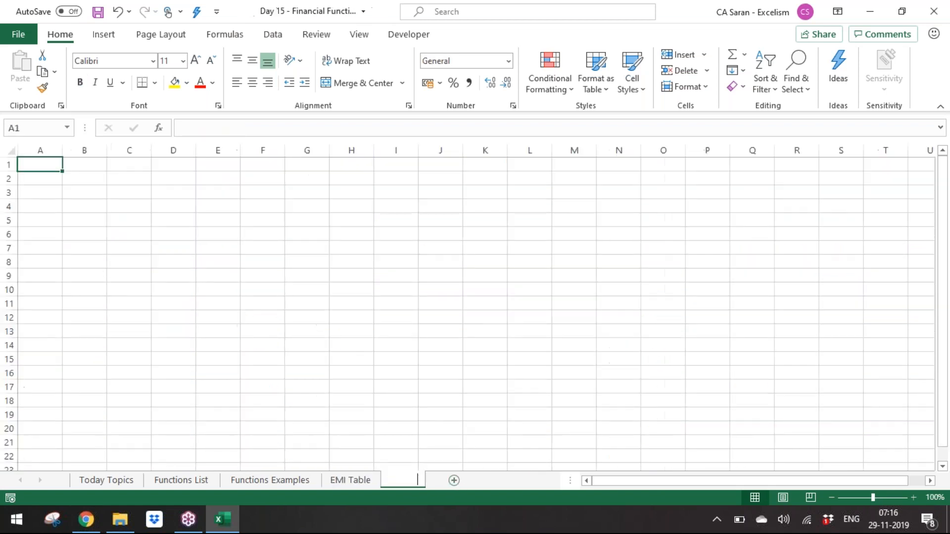
pyautogui.doubleClick(403, 480)
pyautogui.write('Case Study')
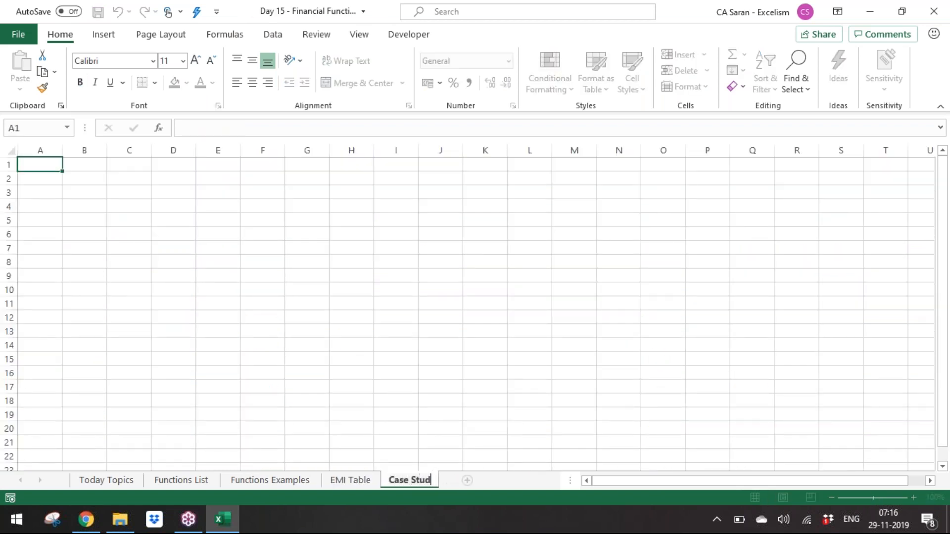
pyautogui.press('Return')
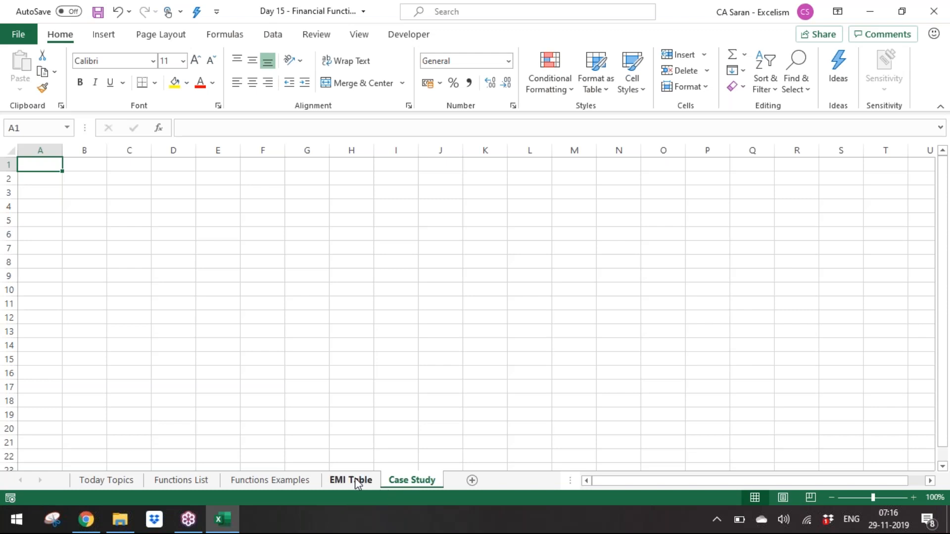
# Examine the loan amount, the EMI total and the payment schedule range on the EMI Table sheet
pyautogui.click(354, 478)
pyautogui.press('Left')
pyautogui.press('Left')
pyautogui.press('Up')
pyautogui.press('Up')
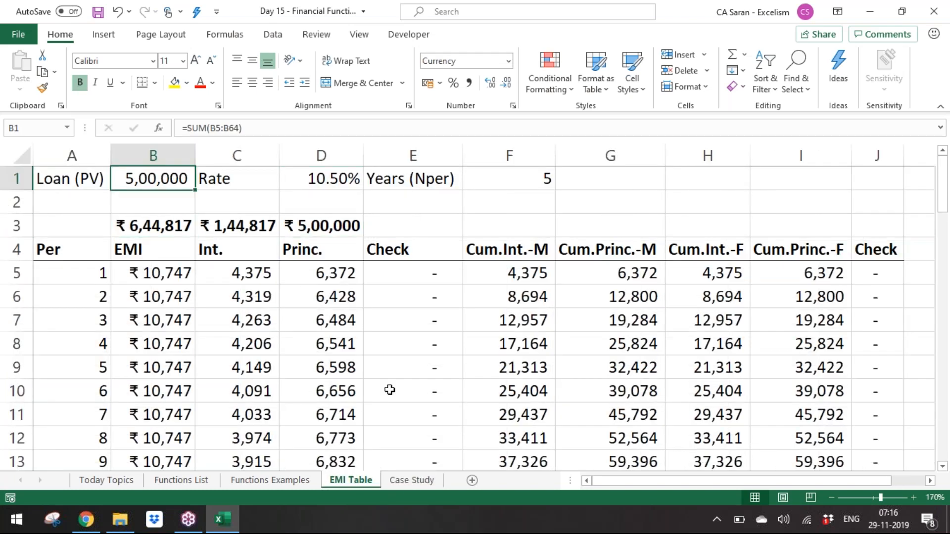
pyautogui.press('Down')
pyautogui.press('Down')
pyautogui.press('Down')
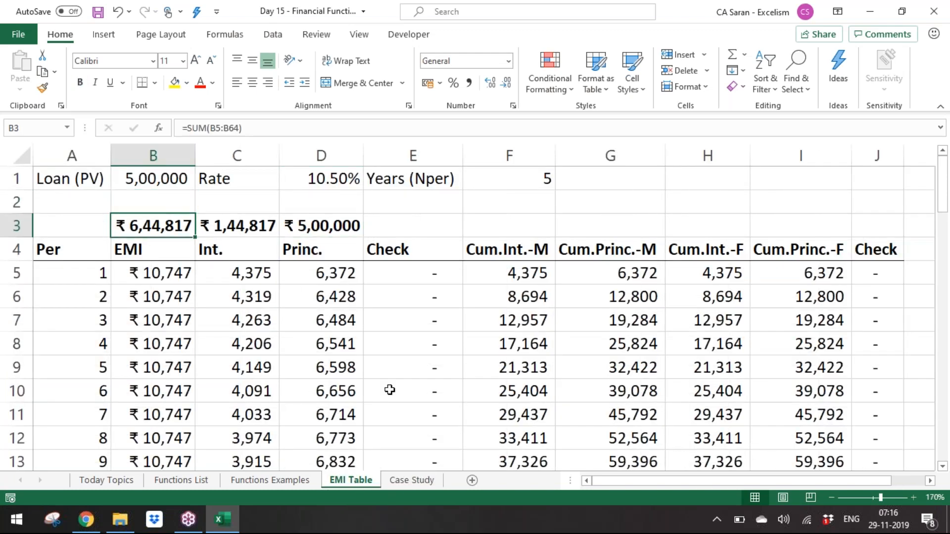
pyautogui.press('Left')
pyautogui.hotkey('ctrl', 'shift', 'Right')
pyautogui.hotkey('ctrl', 'shift', 'Down')
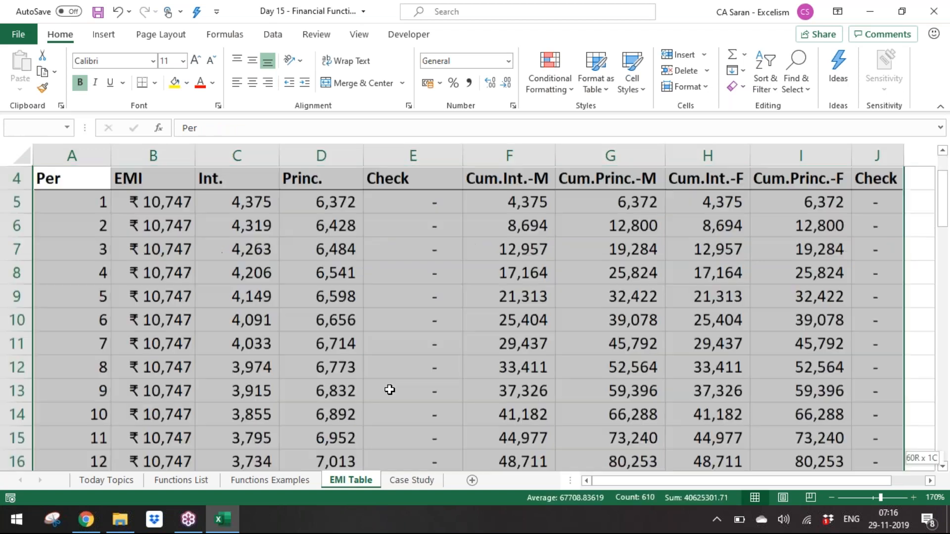
pyautogui.press('Up')
pyautogui.press('Up')
pyautogui.press('Up')
pyautogui.press('Down')
pyautogui.press('Down')
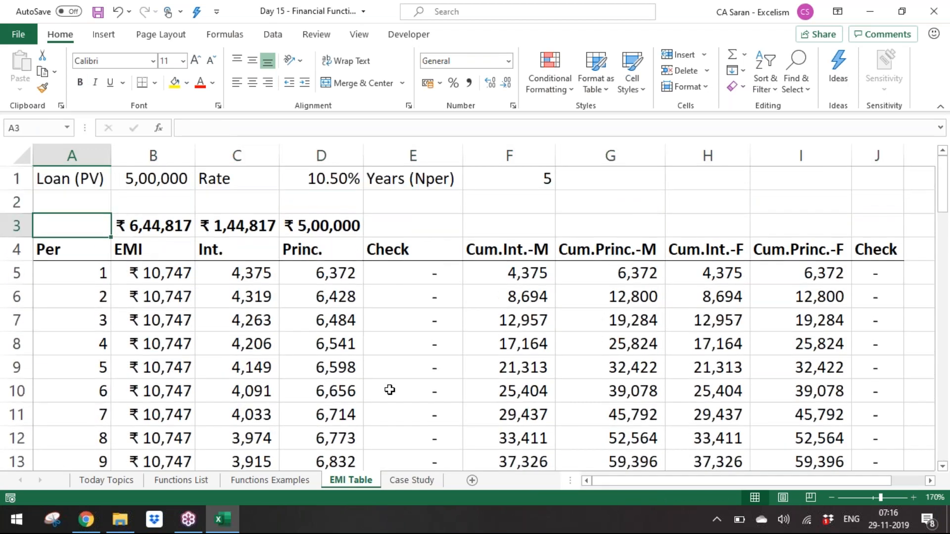
pyautogui.press('Right')
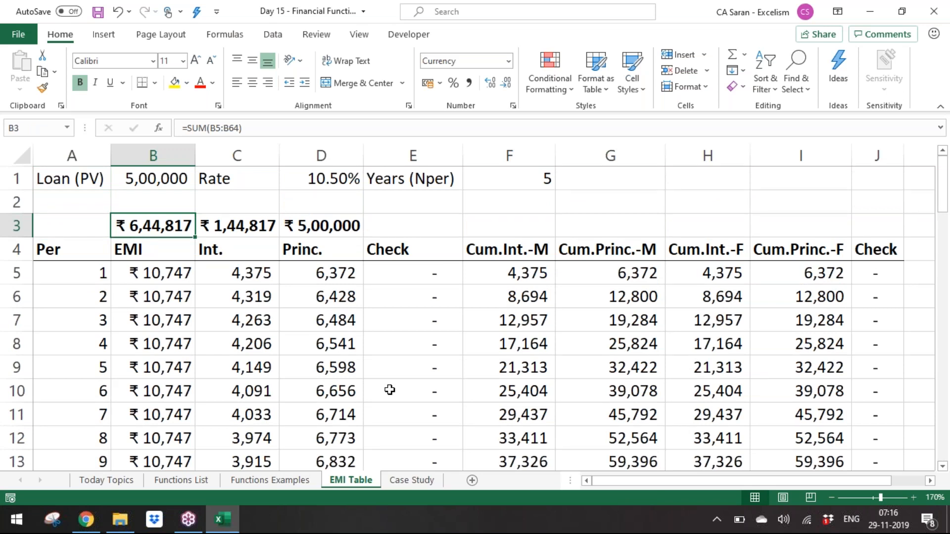
pyautogui.press('Left')
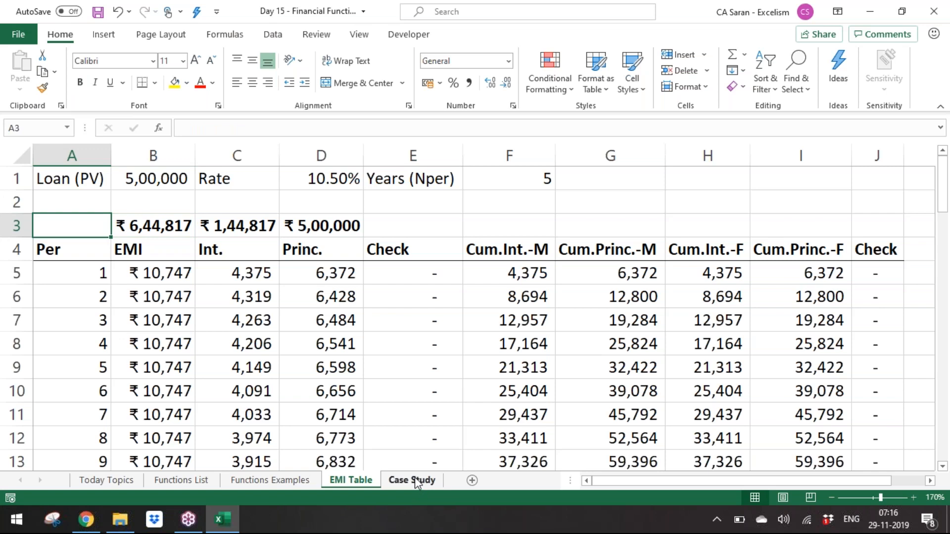
# Copy the loan inputs A1:F1 from EMI Table to cell A1 of the Case Study sheet
pyautogui.press('Up')
pyautogui.press('Up')
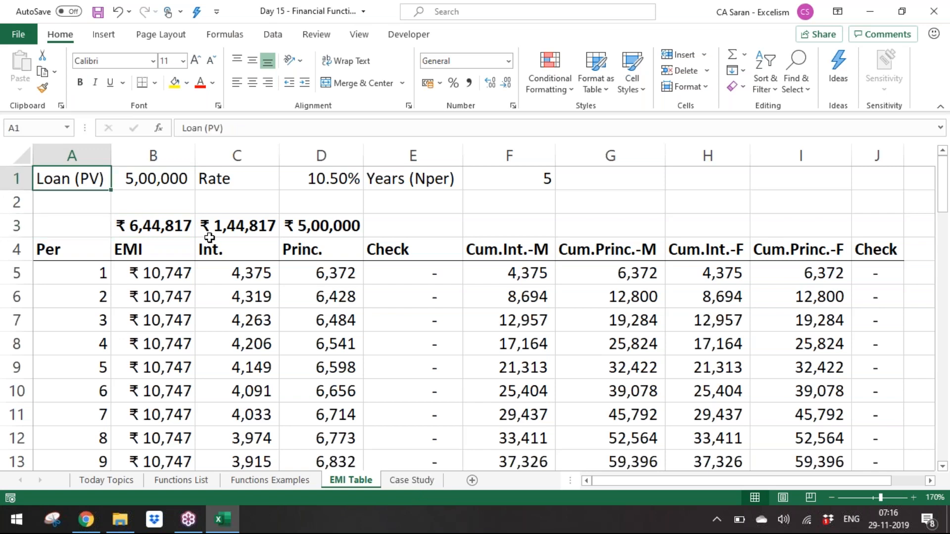
pyautogui.hotkey('ctrl', 'shift', 'Right')
pyautogui.hotkey('ctrl', 'c')
pyautogui.hotkey('ctrl', 'q')
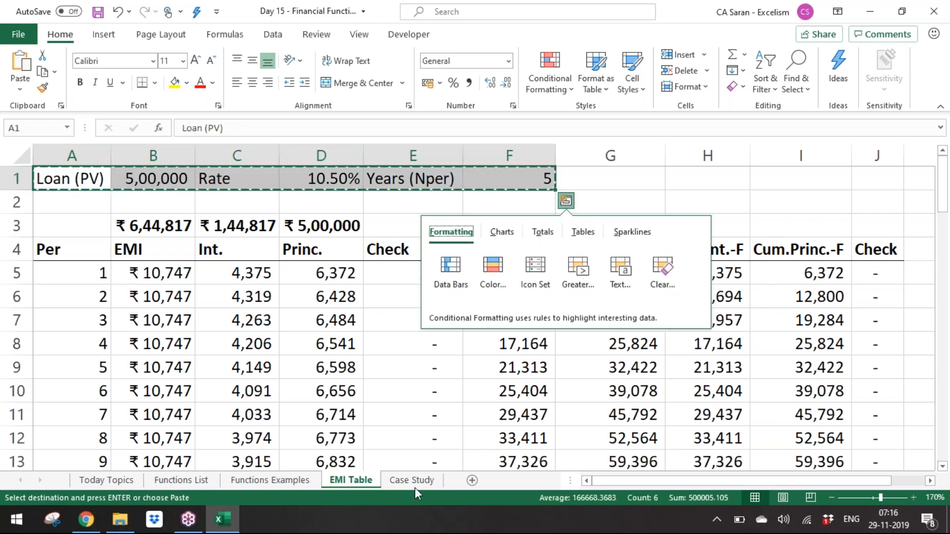
pyautogui.click(414, 481)
pyautogui.press('Return')
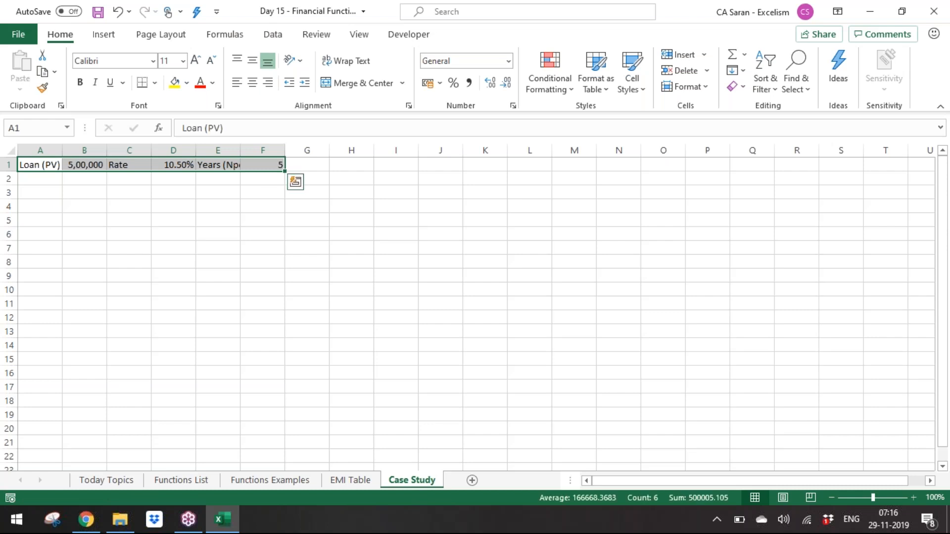
# Auto-fit column E on the Case Study sheet to the Years (Nper) label
pyautogui.click(914, 498)
pyautogui.click(913, 498)
pyautogui.click(914, 498)
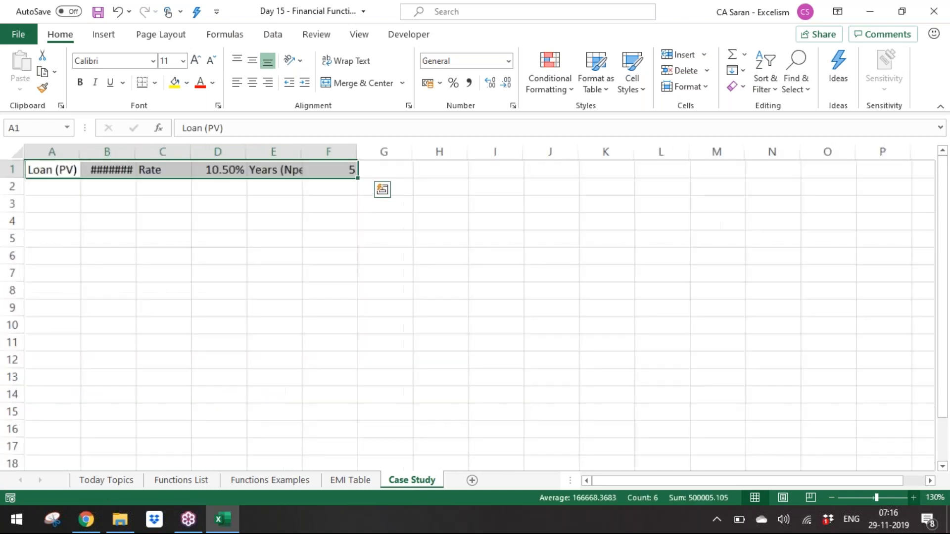
pyautogui.click(913, 498)
pyautogui.click(913, 497)
pyautogui.click(913, 497)
pyautogui.click(914, 497)
pyautogui.click(913, 497)
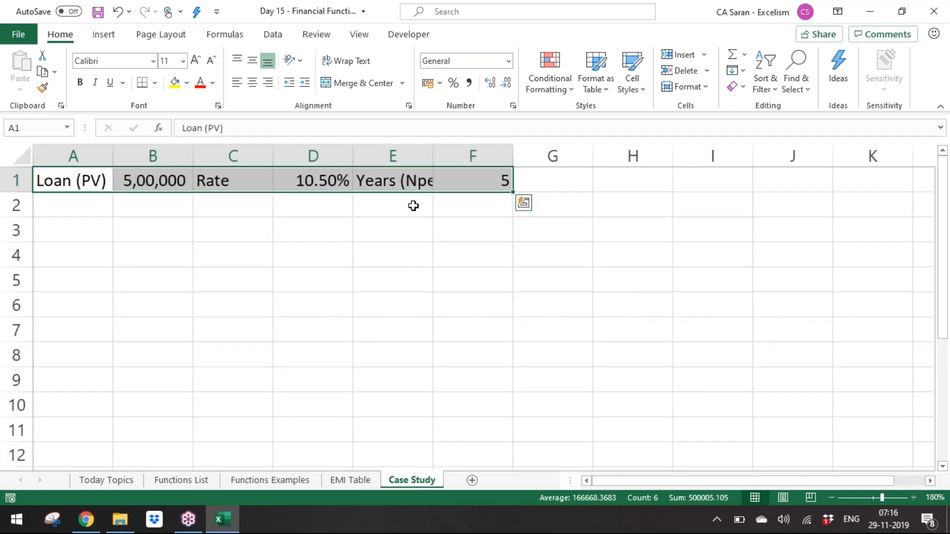
pyautogui.doubleClick(433, 156)
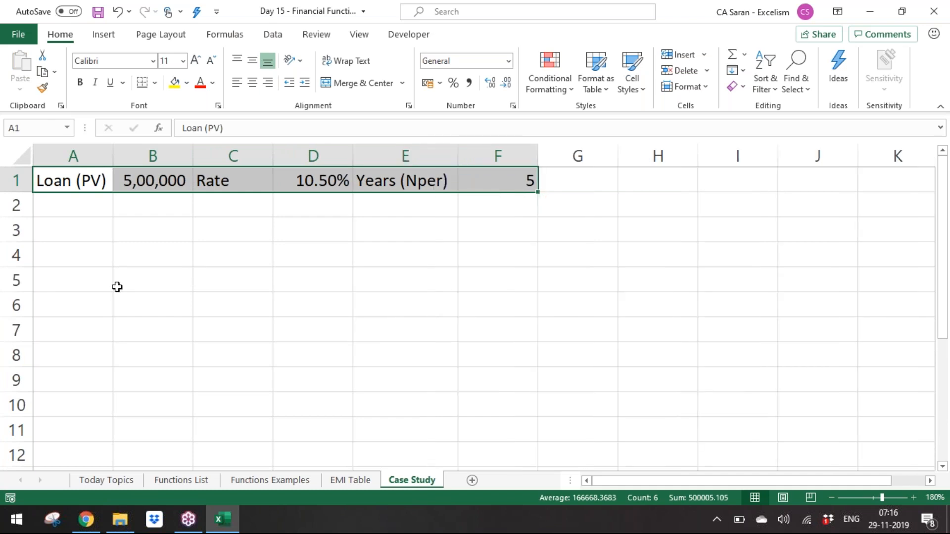
# Enter the heading Period in A3 and make it bold
pyautogui.click(93, 232)
pyautogui.write('Period')
pyautogui.hotkey('ctrl', 'Return')
pyautogui.hotkey('ctrl', 'b')
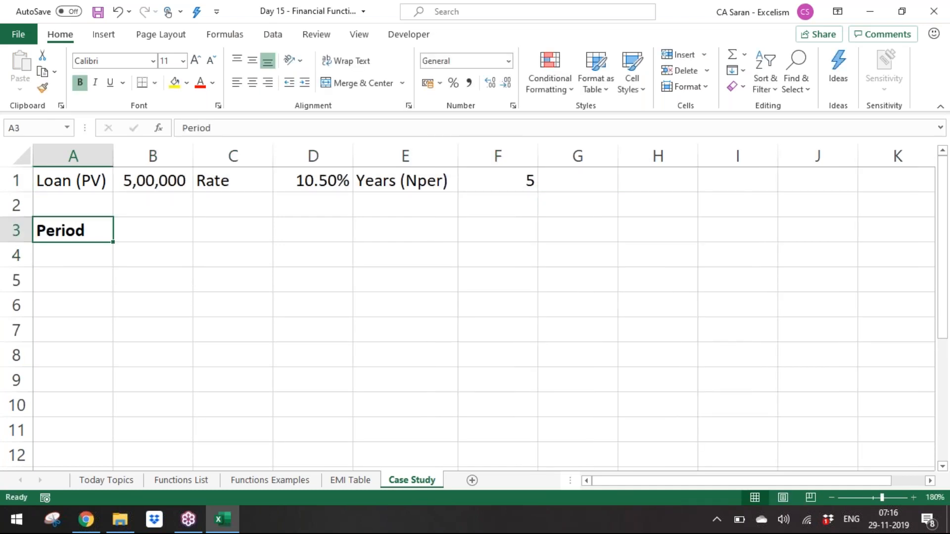
# Enter Nov-19 as the first period in A4, replacing the apostrophe with a hyphen
pyautogui.press('Down')
pyautogui.write("Nov'")
pyautogui.write('19')
pyautogui.press('Return')
pyautogui.press('Up')
pyautogui.press('F2')
pyautogui.press('BackSpace')
pyautogui.press('BackSpace')
pyautogui.press('BackSpace')
pyautogui.write('-19')
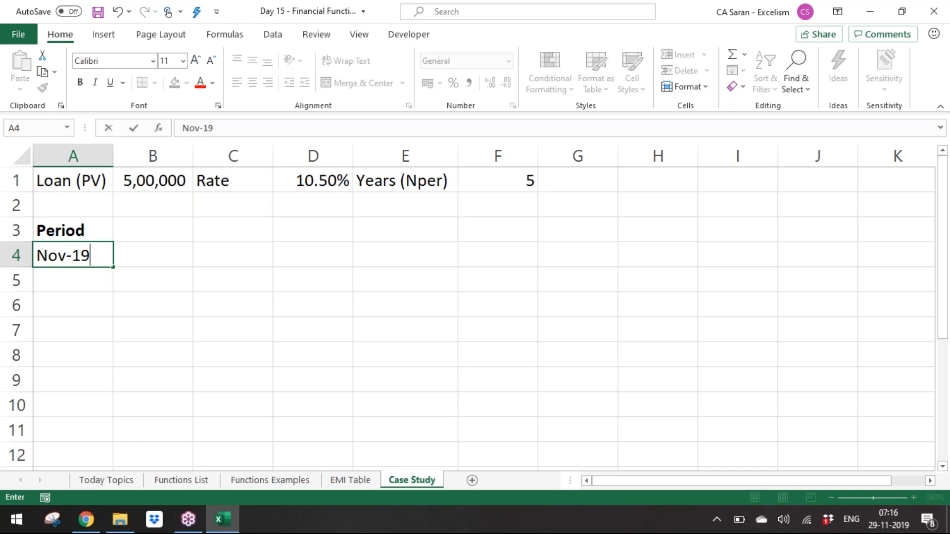
pyautogui.press('Return')
# Fill a monthly series down column A from Nov-19 and select the months up to Mar-20
pyautogui.click(110, 258)
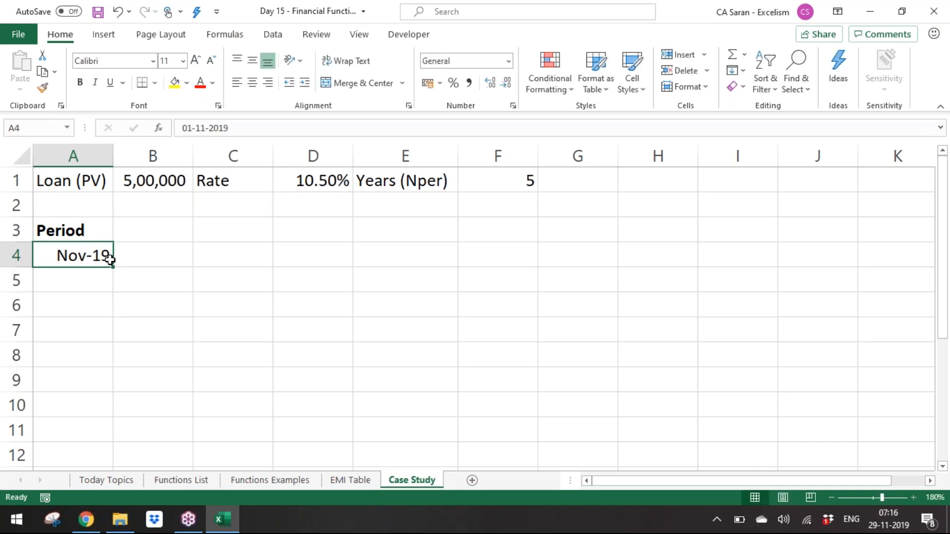
pyautogui.moveTo(111, 265); pyautogui.dragTo(109, 397)
pyautogui.press('Down')
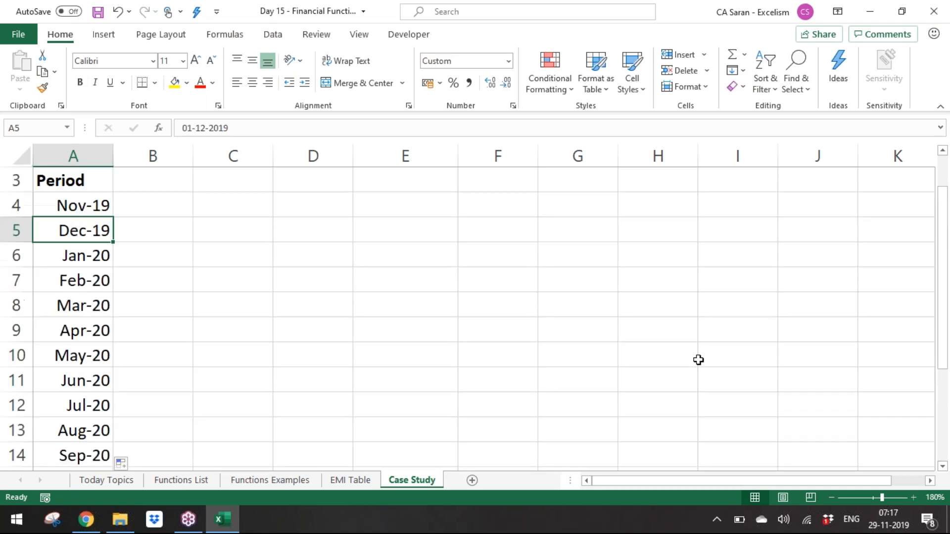
pyautogui.press('Up')
pyautogui.hotkey('shift', 'Down')
pyautogui.hotkey('shift', 'Down')
pyautogui.hotkey('shift', 'Down')
pyautogui.hotkey('shift', 'Down')
pyautogui.hotkey('shift', 'Down')
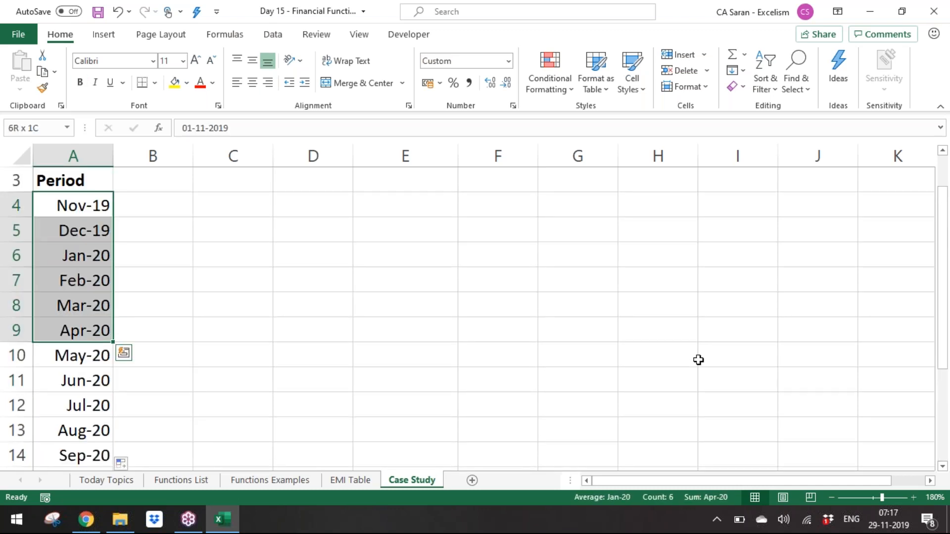
pyautogui.hotkey('shift', 'Up')
# Shade B4:B8 yellow, then undo the shading and the monthly fill in column A
pyautogui.moveTo(178, 215); pyautogui.dragTo(182, 293)
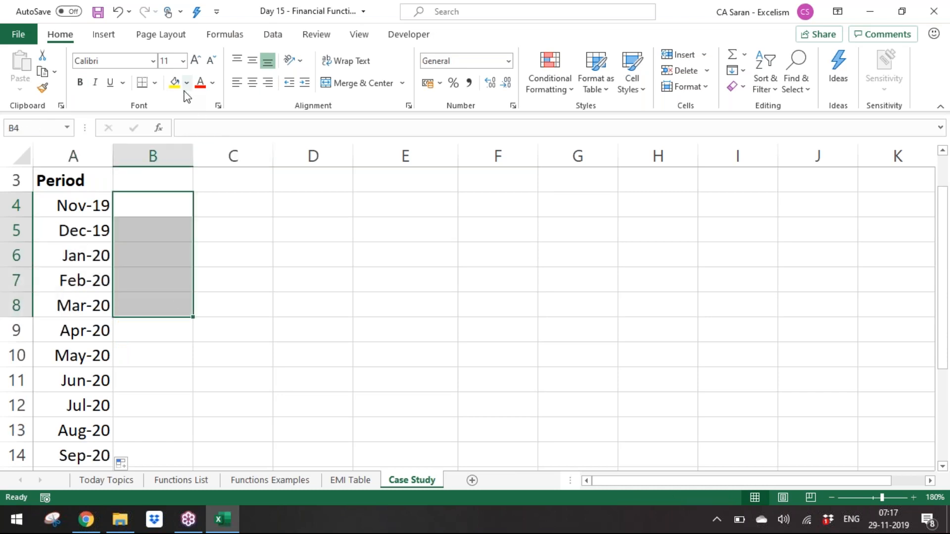
pyautogui.click(174, 82)
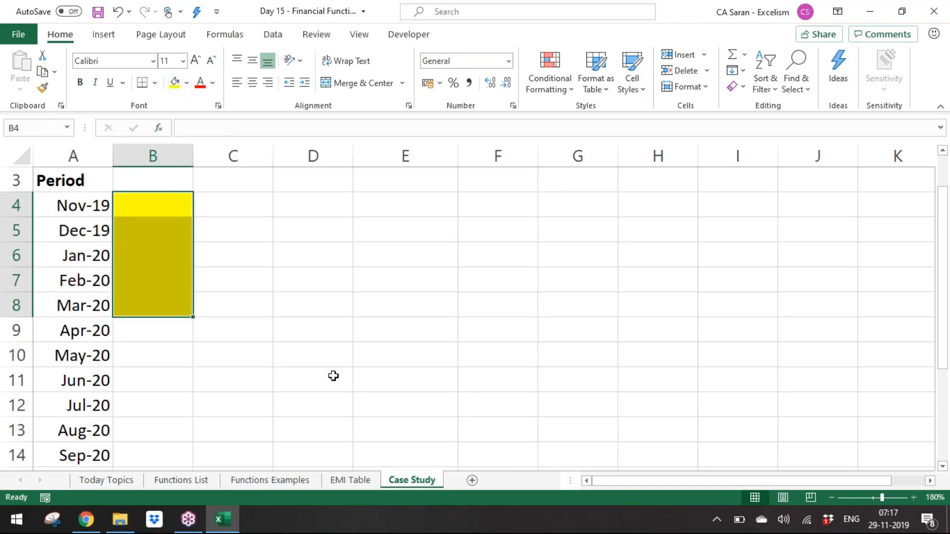
pyautogui.hotkey('ctrl', 'z')
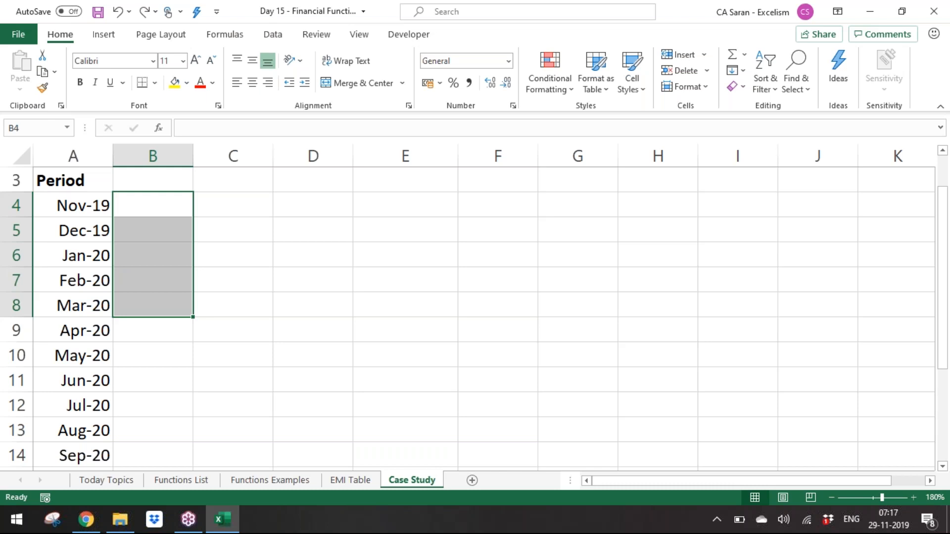
pyautogui.hotkey('ctrl', 'z')
# Enter the date 01/04/2020 in A5 and abandon the entry started in A6
pyautogui.press('Down')
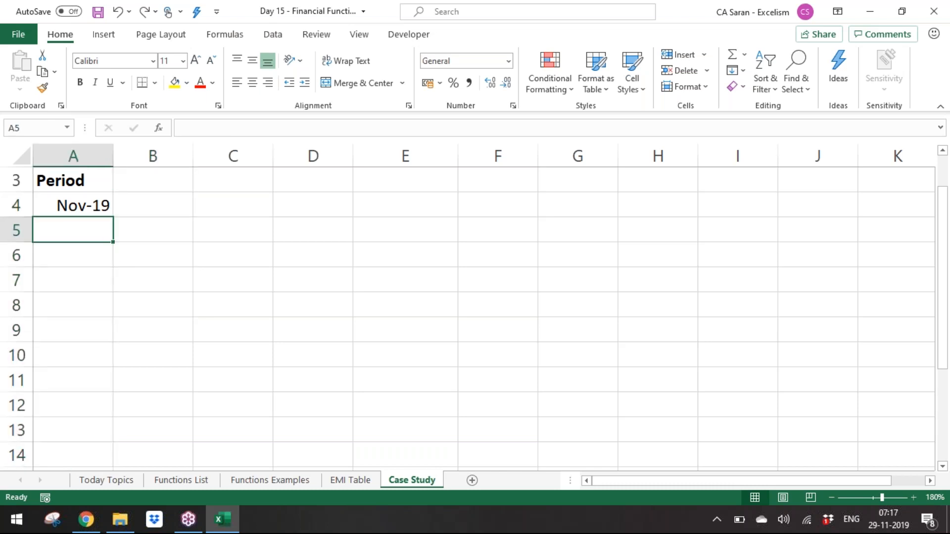
pyautogui.write('01/04')
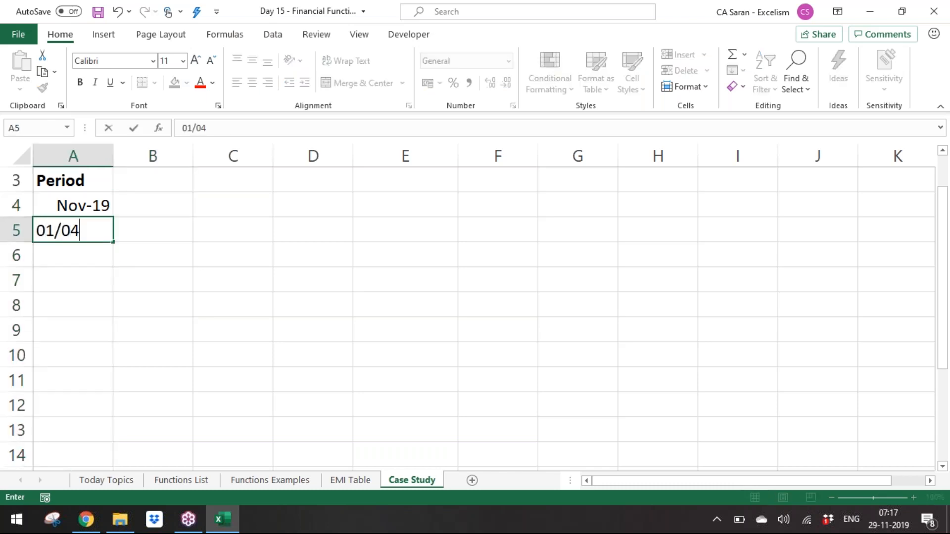
pyautogui.write('/2020')
pyautogui.press('Return')
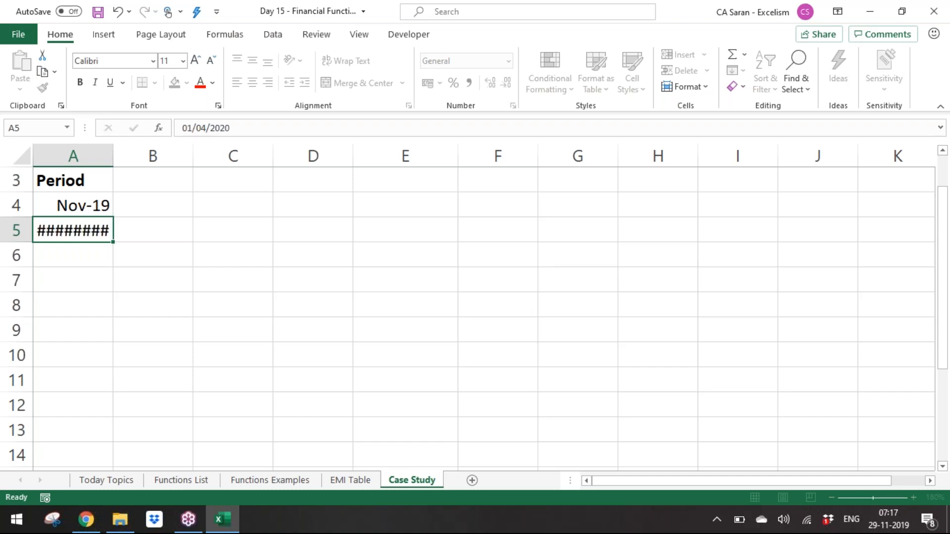
pyautogui.write('02')
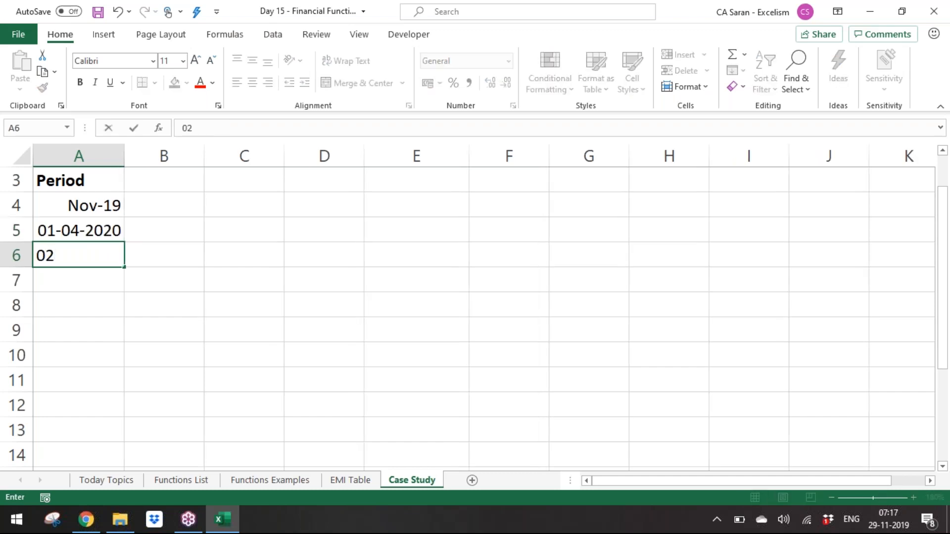
pyautogui.press('Escape')
pyautogui.click(90, 230)
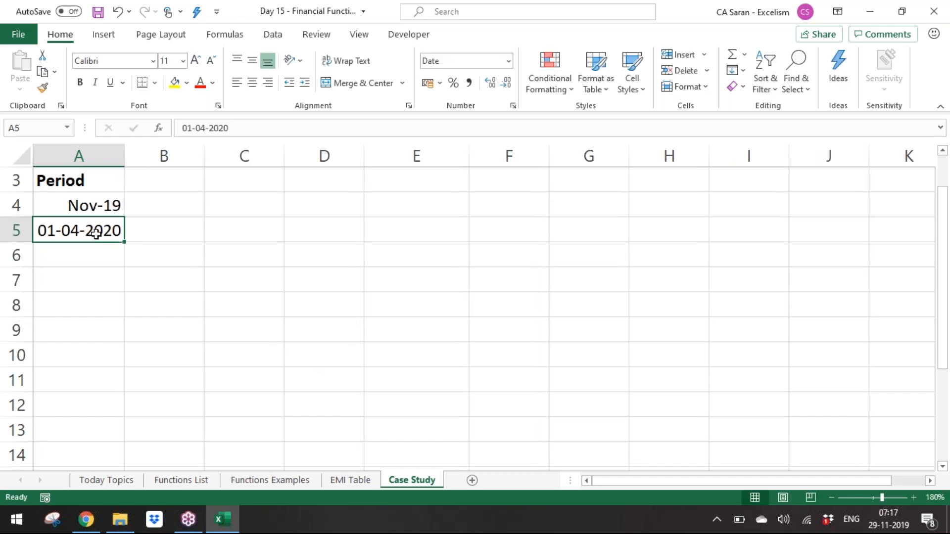
pyautogui.moveTo(131, 255); pyautogui.dragTo(131, 303)
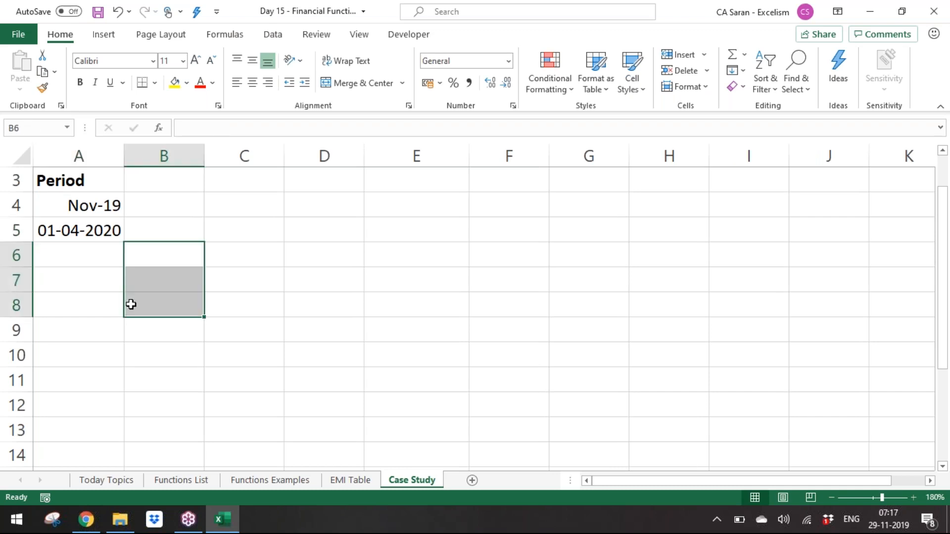
# Replace the date in A5 with 31/03/2019
pyautogui.click(107, 230)
pyautogui.write('31/03')
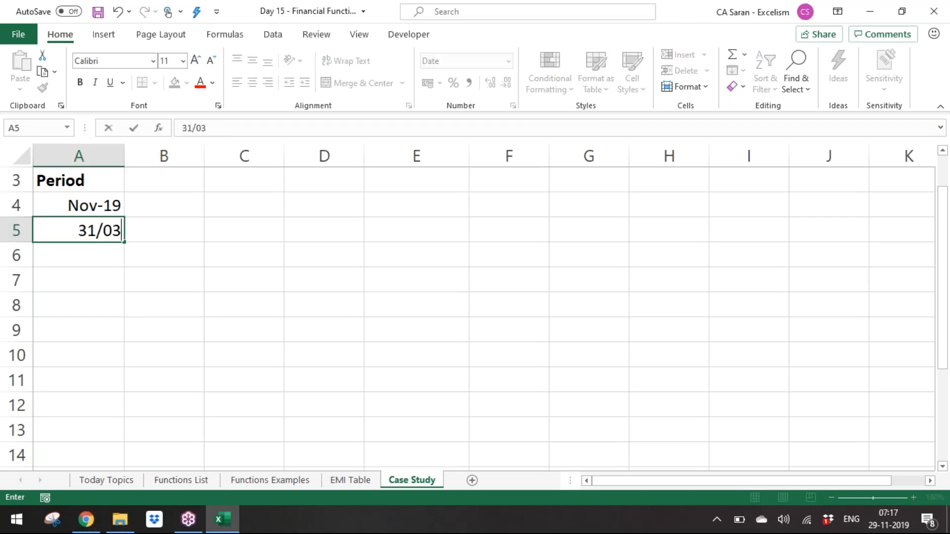
pyautogui.write('/2019')
pyautogui.press('Return')
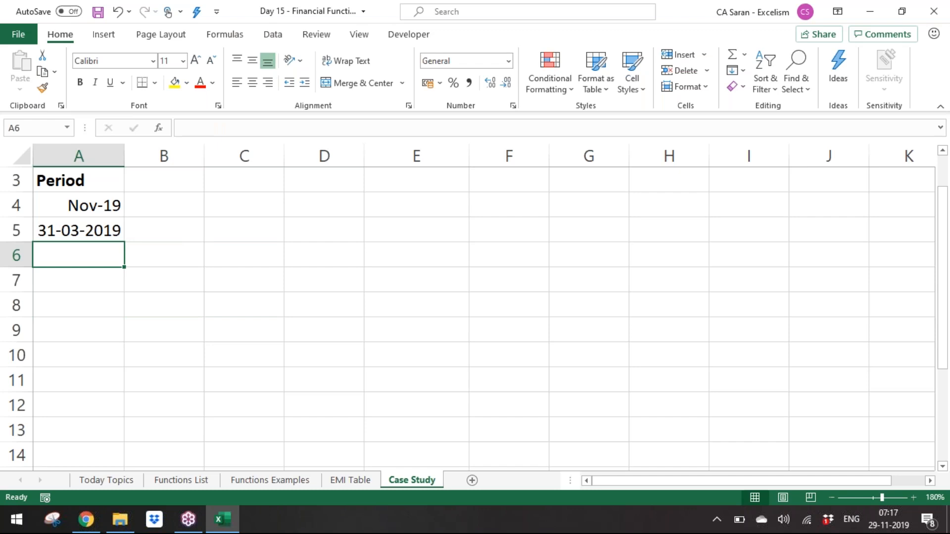
# Fill the date in A5 down to A9 as a yearly series using Fill Years
pyautogui.click(102, 227)
pyautogui.doubleClick(102, 227)
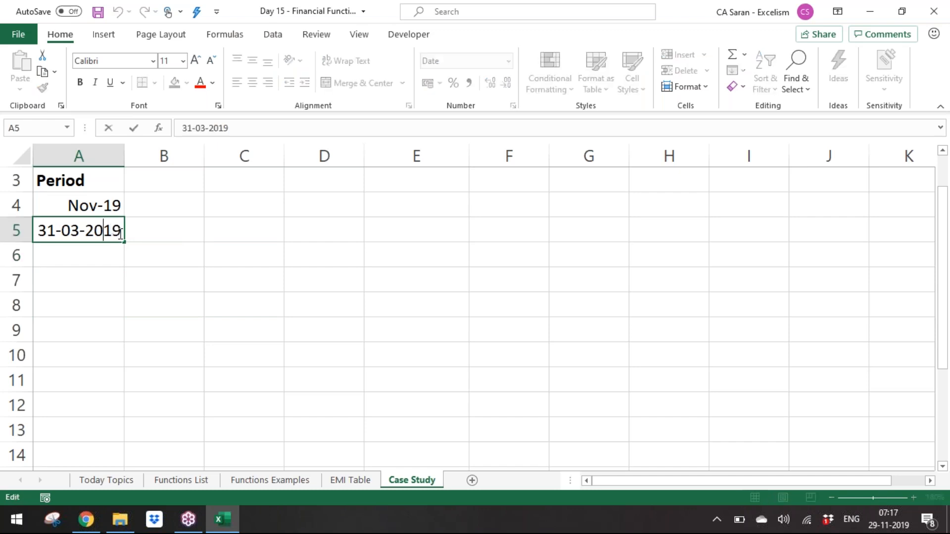
pyautogui.click(180, 244)
pyautogui.moveTo(112, 231)
pyautogui.mouseDown()
pyautogui.moveTo(130, 244)
pyautogui.moveTo(120, 239)
pyautogui.moveTo(122, 247)
pyautogui.mouseUp()
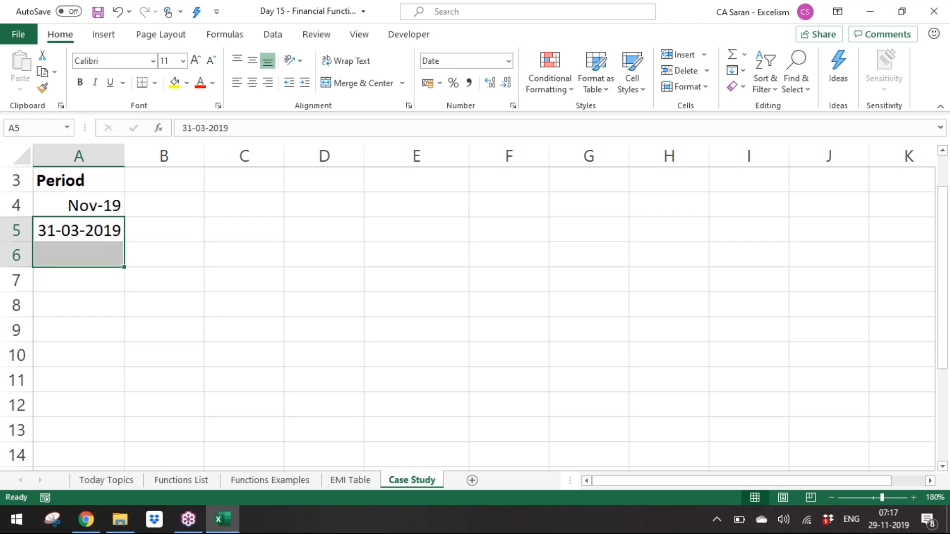
pyautogui.click(117, 238)
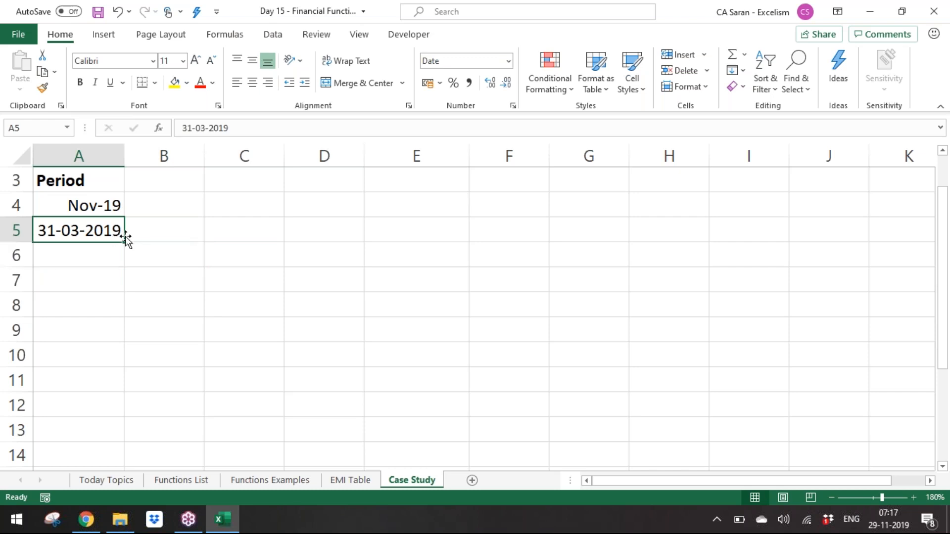
pyautogui.moveTo(127, 242); pyautogui.dragTo(131, 340)
pyautogui.click(136, 351)
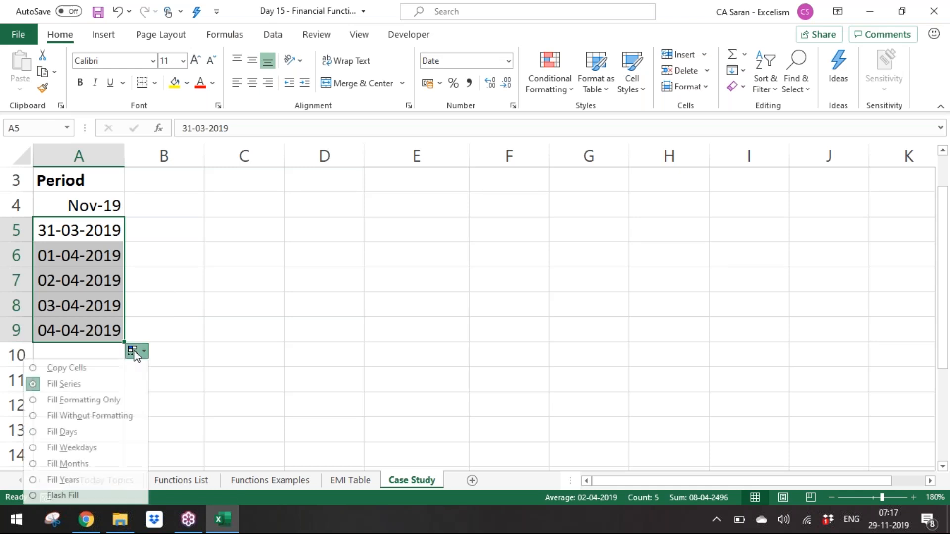
pyautogui.click(117, 479)
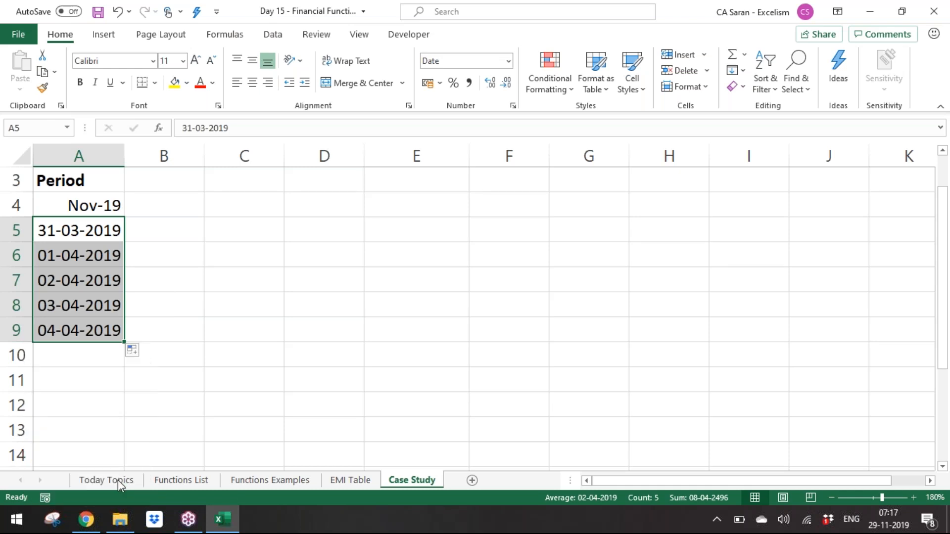
# Compare the start period in A4 with the first two year-end dates in A5 and A6
pyautogui.click(103, 209)
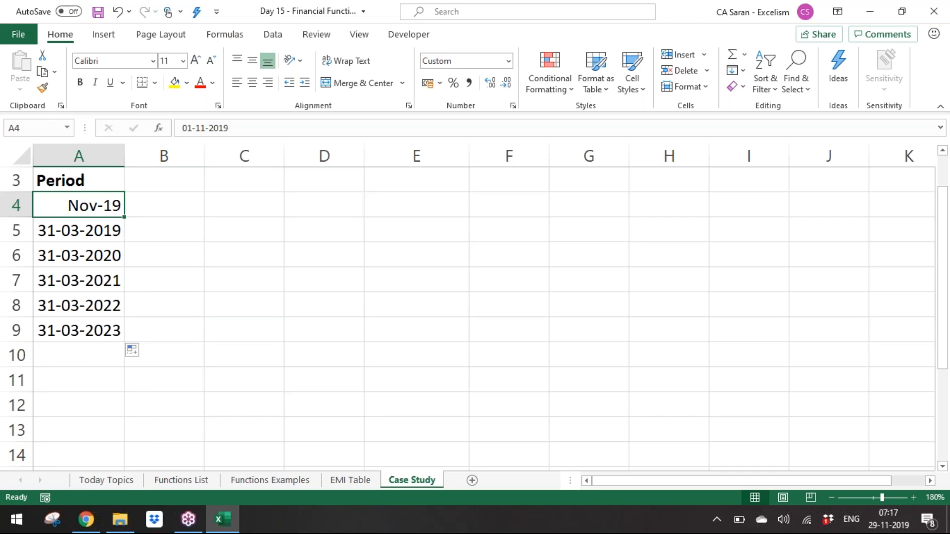
pyautogui.press('Down')
pyautogui.press('Down')
pyautogui.press('Up')
pyautogui.press('Down')
pyautogui.press('Up')
pyautogui.press('Down')
pyautogui.press('Up')
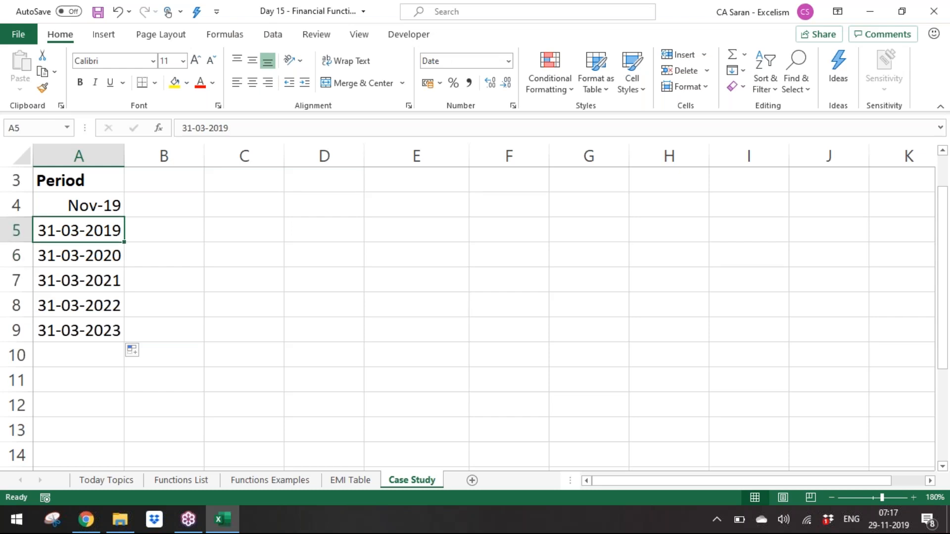
# Delete row 5 with its 31-03-2019 date and replace the period in A4 with 31/03/2019
pyautogui.hotkey('shift', 'space')
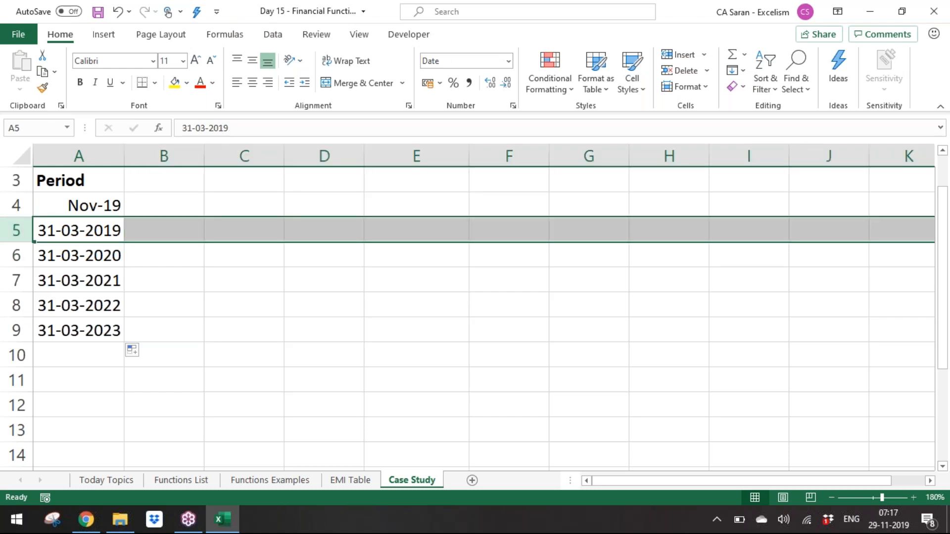
pyautogui.hotkey('ctrl', '-')
pyautogui.press('Down')
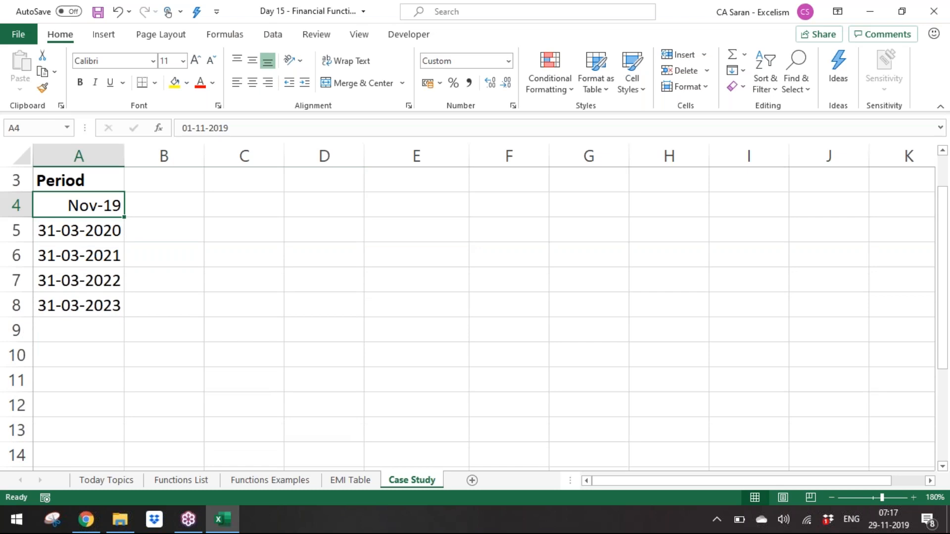
pyautogui.write('31/03/')
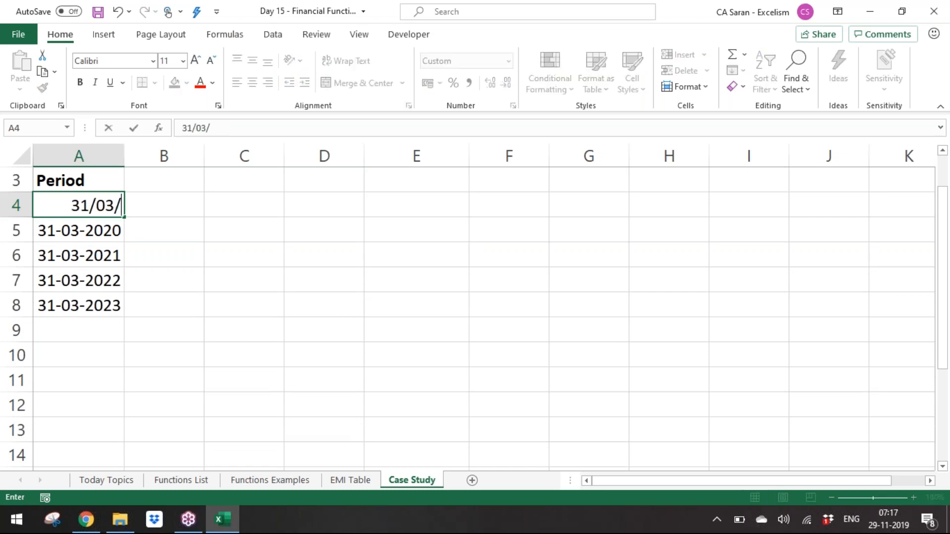
pyautogui.write('2019')
pyautogui.press('Return')
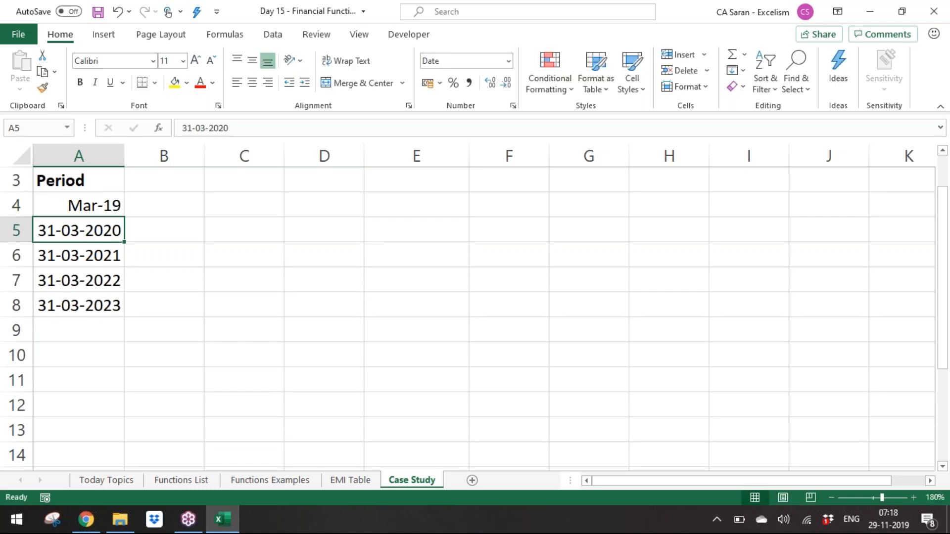
# Apply A5's date format to A4 with a formats-only paste, and insert a blank row above it
pyautogui.hotkey('ctrl', 'c')
pyautogui.press('Up')
pyautogui.hotkey('ctrl', 'alt', 'v')
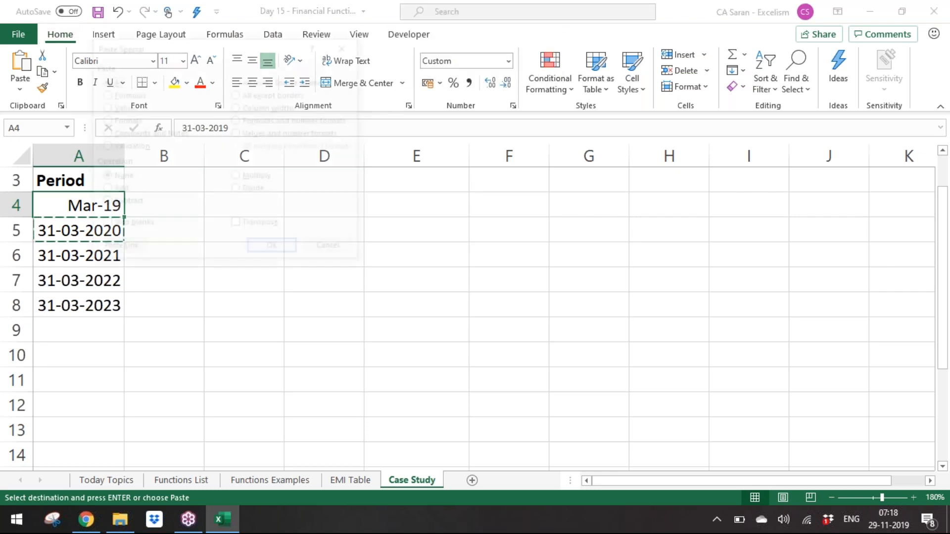
pyautogui.press('t')
pyautogui.press('Return')
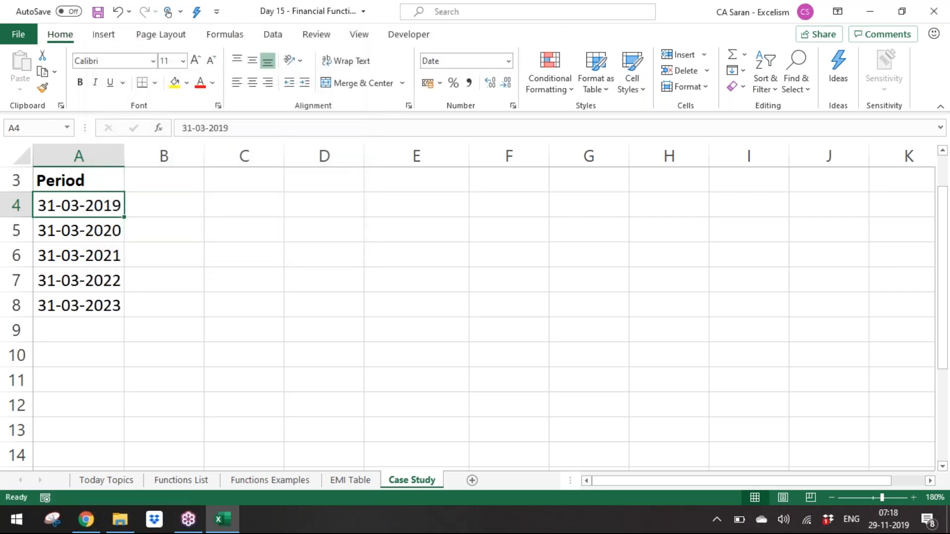
pyautogui.hotkey('shift', 'space')
pyautogui.hotkey('ctrl', 'shift', '+')
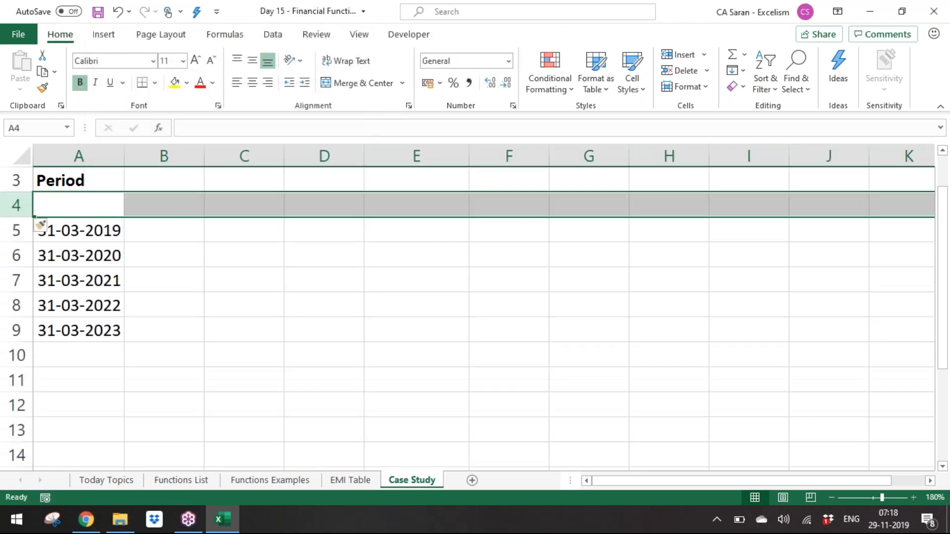
# Enter the month counts 6 in B5 and 12 in B6, and copy the 12 to B7:B9
pyautogui.press('Down')
pyautogui.press('Right')
pyautogui.write('6')
pyautogui.press('Return')
pyautogui.write('12')
pyautogui.press('Return')
pyautogui.press('Up')
pyautogui.hotkey('ctrl', 'c')
pyautogui.press('Down')
pyautogui.hotkey('shift', 'Down')
pyautogui.hotkey('shift', 'Down')
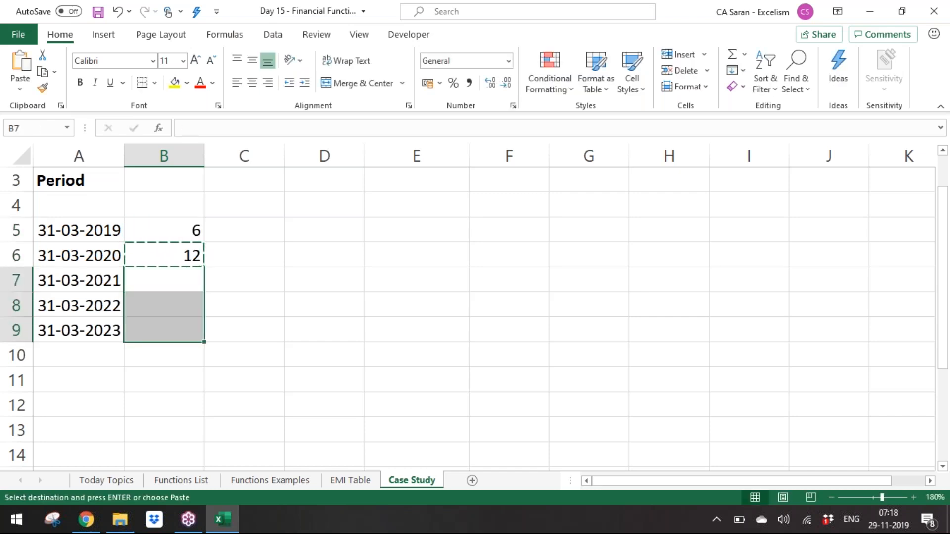
pyautogui.press('Return')
# Change the month count in B5 to 5
pyautogui.press('Up')
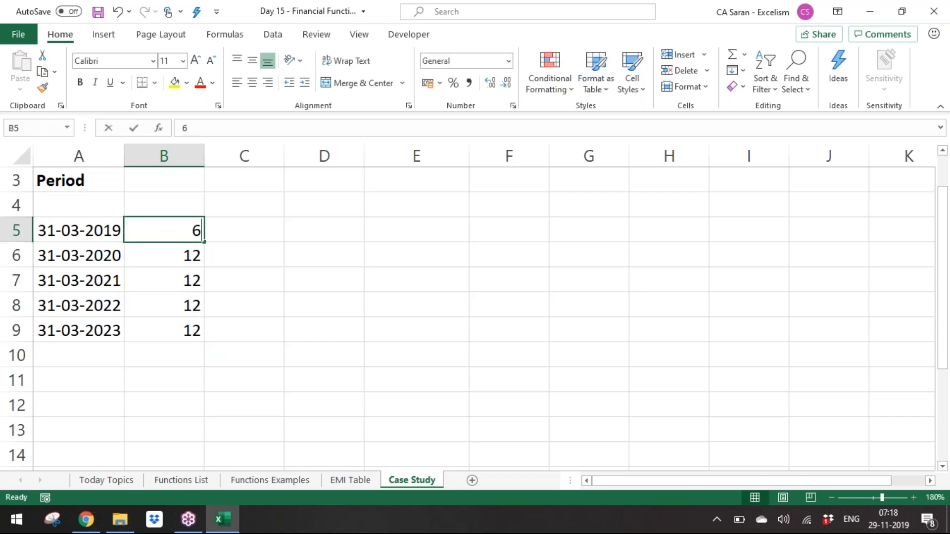
pyautogui.write('5')
pyautogui.press('Return')
pyautogui.press('Up')
pyautogui.press('Up')
pyautogui.press('Up')
pyautogui.press('Down')
pyautogui.press('Down')
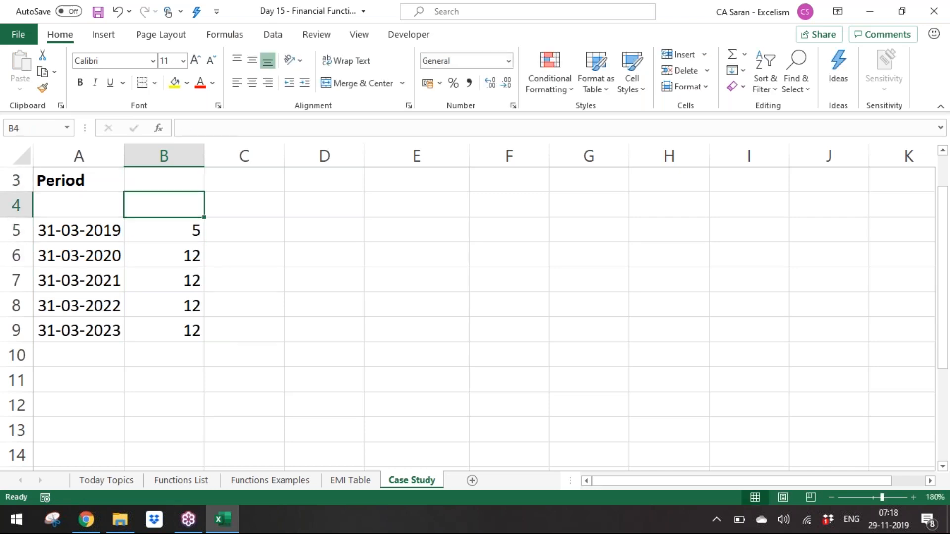
# Start a PMT formula in C5 with an absolute reference to the rate in D1
pyautogui.press('Right')
pyautogui.press('Up')
pyautogui.press('Up')
pyautogui.press('Up')
pyautogui.press('Up')
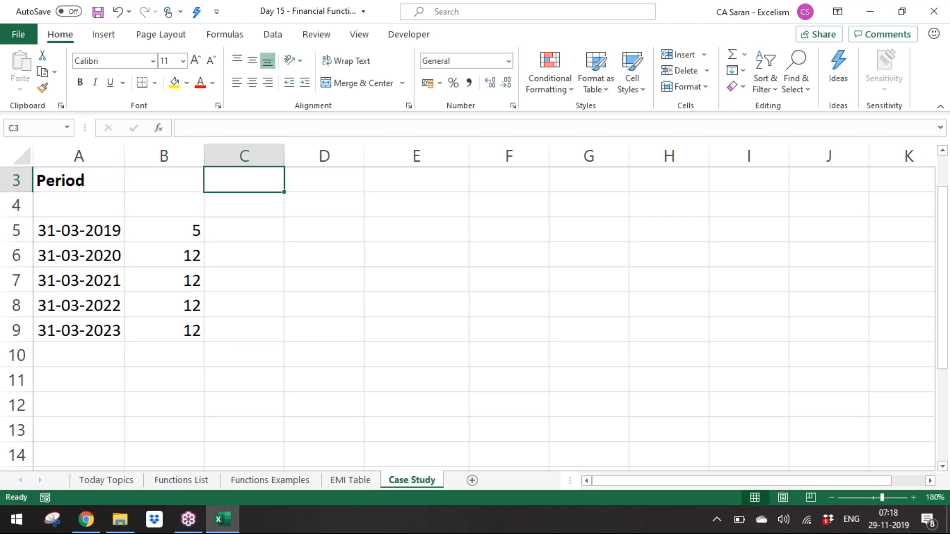
pyautogui.press('Down')
pyautogui.press('Down')
pyautogui.press('Down')
pyautogui.press('Down')
pyautogui.press('F2')
pyautogui.write('=pmt')
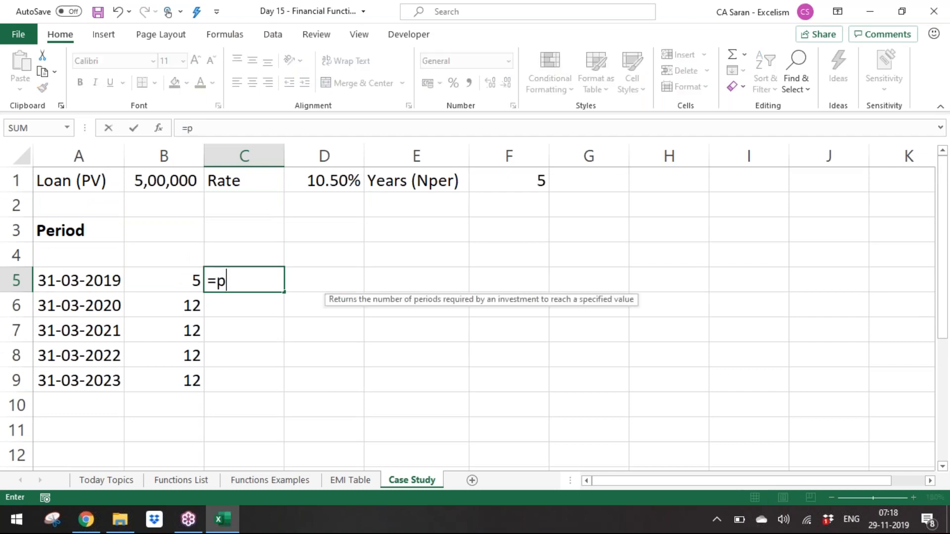
pyautogui.press('Tab')
pyautogui.press('Up')
pyautogui.press('Up')
pyautogui.press('Up')
pyautogui.press('Up')
pyautogui.press('Right')
pyautogui.press('F4')
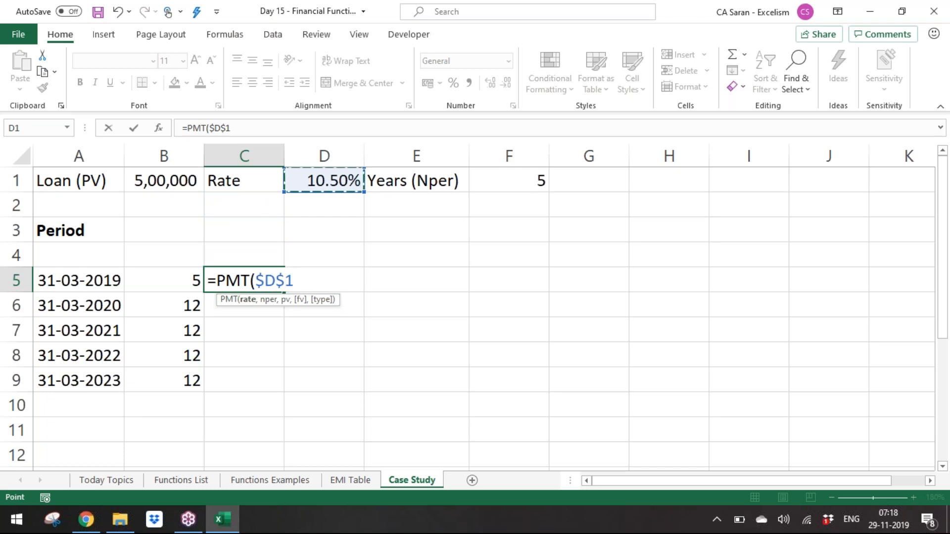
# Multiply the rate by 5/12 and enter 1 as the number of periods in the C5 PMT formula
pyautogui.write('*12')
pyautogui.write('/')
pyautogui.press('BackSpace')
pyautogui.press('BackSpace')
pyautogui.press('BackSpace')
pyautogui.write('5/1')
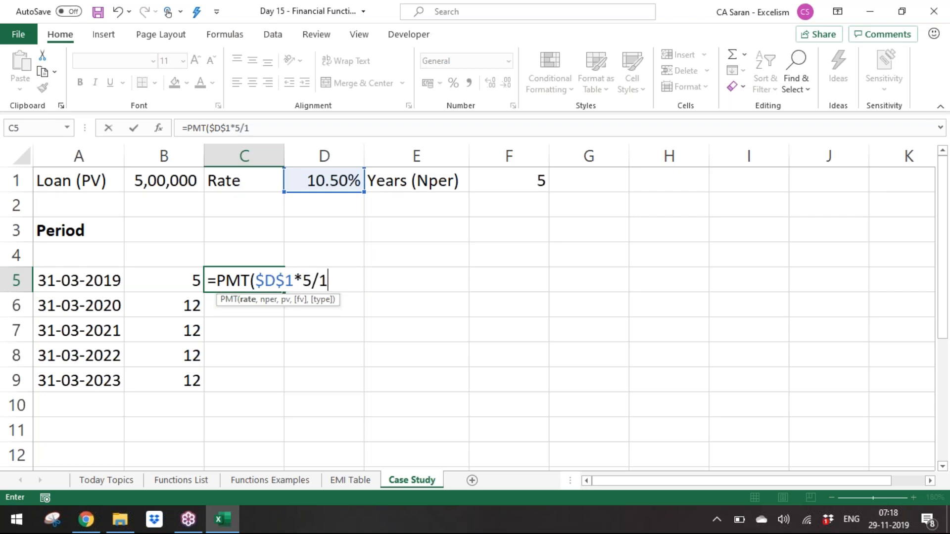
pyautogui.write('2,')
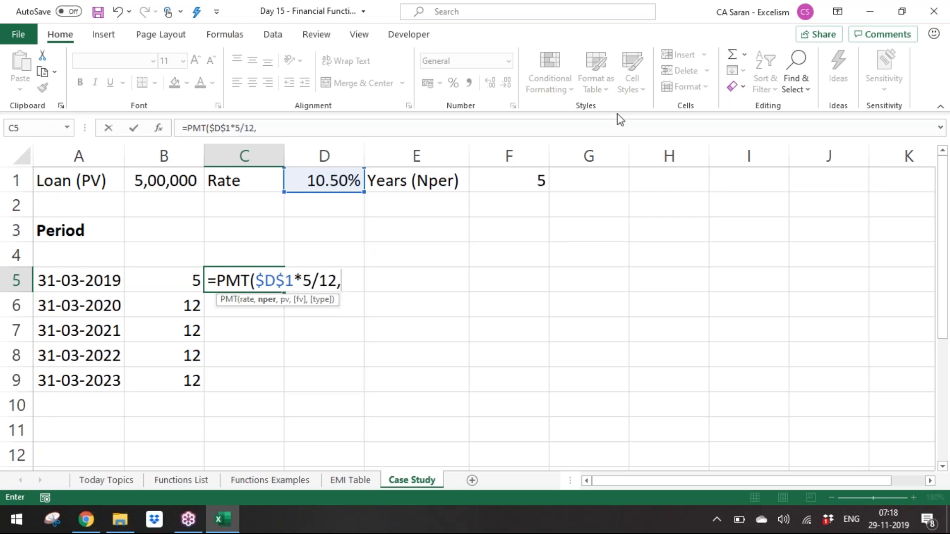
pyautogui.write('1')
pyautogui.write(',')
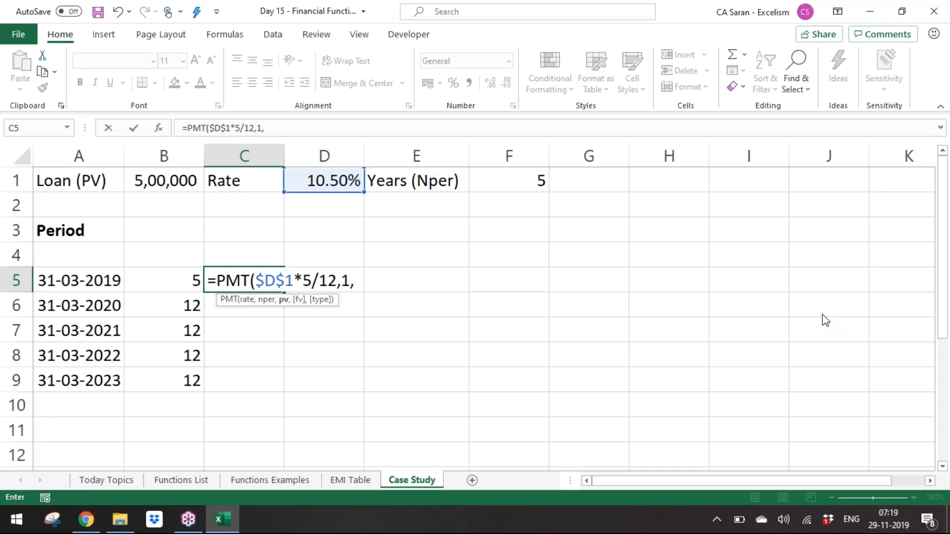
# Add A5 as the pv argument and store the incomplete PMT formula in C5 as text with a leading apostrophe
pyautogui.click(777, 321)
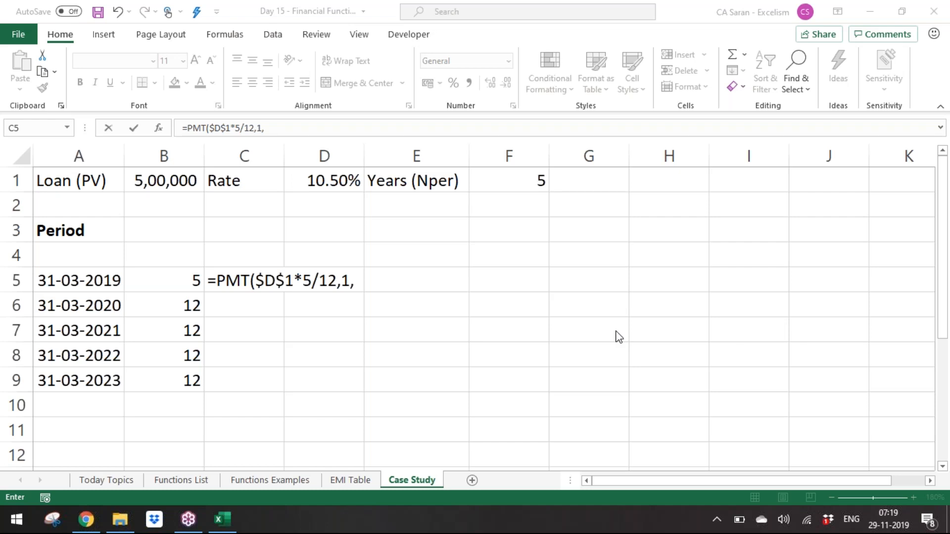
pyautogui.click(306, 291)
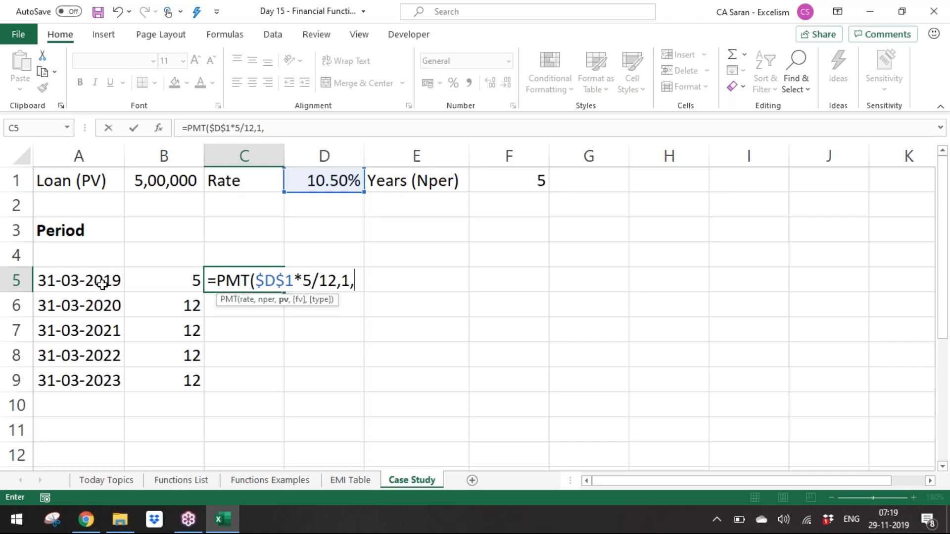
pyautogui.click(91, 272)
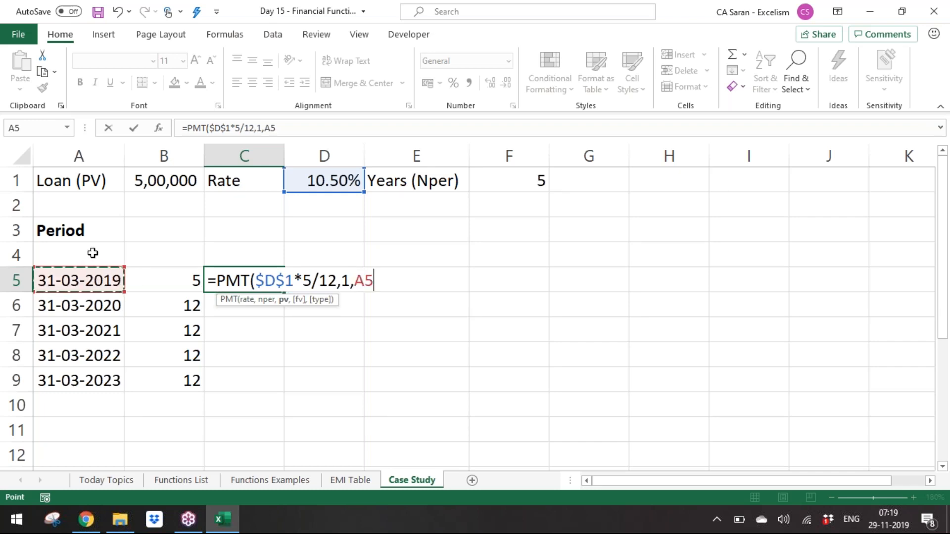
pyautogui.click(210, 286)
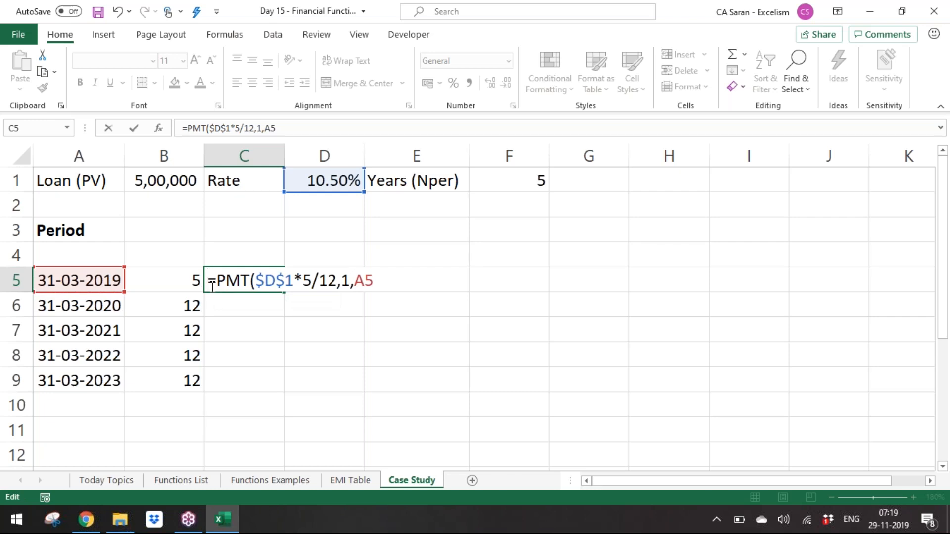
pyautogui.write("'")
pyautogui.press('Return')
# Move the dates in A5:A9 to B5:B9 and autofit the column width
pyautogui.press('Up')
pyautogui.press('Up')
pyautogui.press('Left')
pyautogui.press('Left')
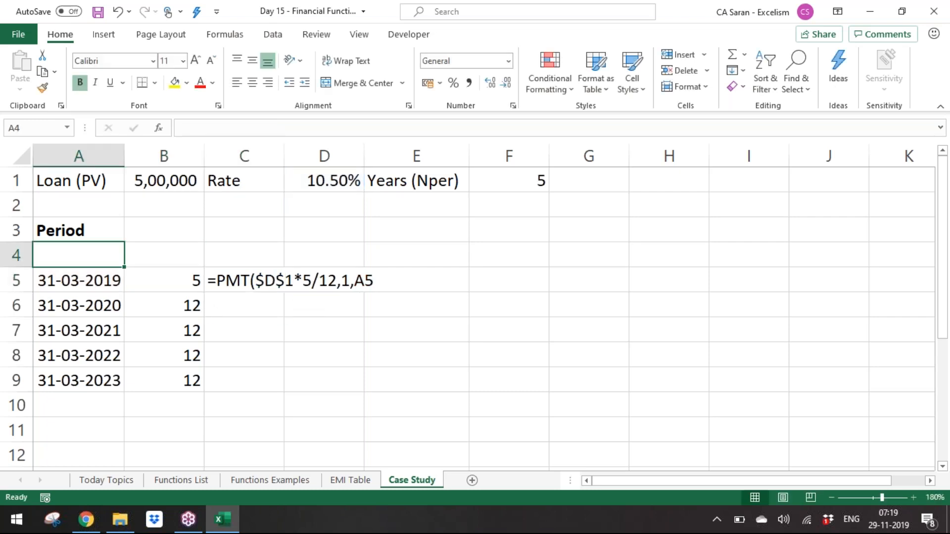
pyautogui.press('Down')
pyautogui.hotkey('ctrl', 'shift', 'Down')
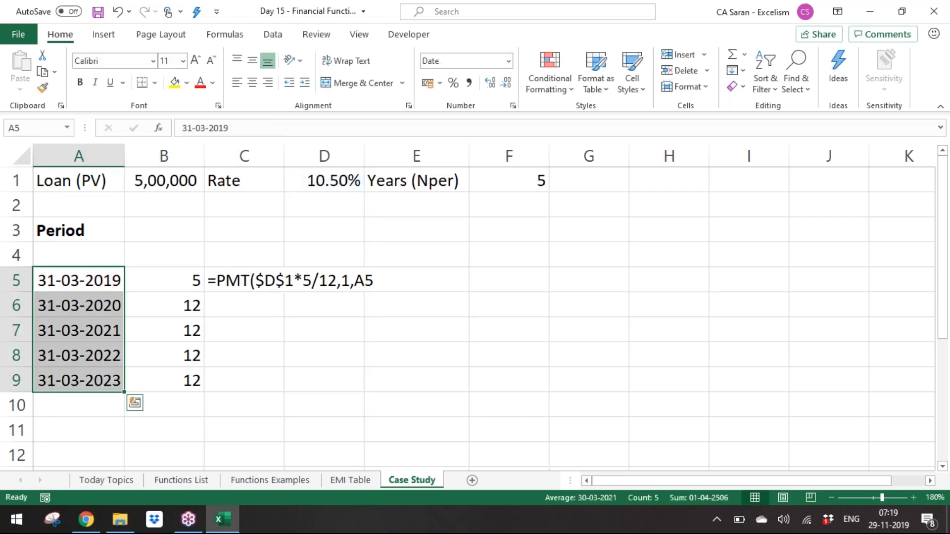
pyautogui.hotkey('ctrl', 'x')
pyautogui.press('Right')
pyautogui.hotkey('ctrl', 'v')
pyautogui.hotkey('alt', 'h')
pyautogui.press('o')
pyautogui.press('i')
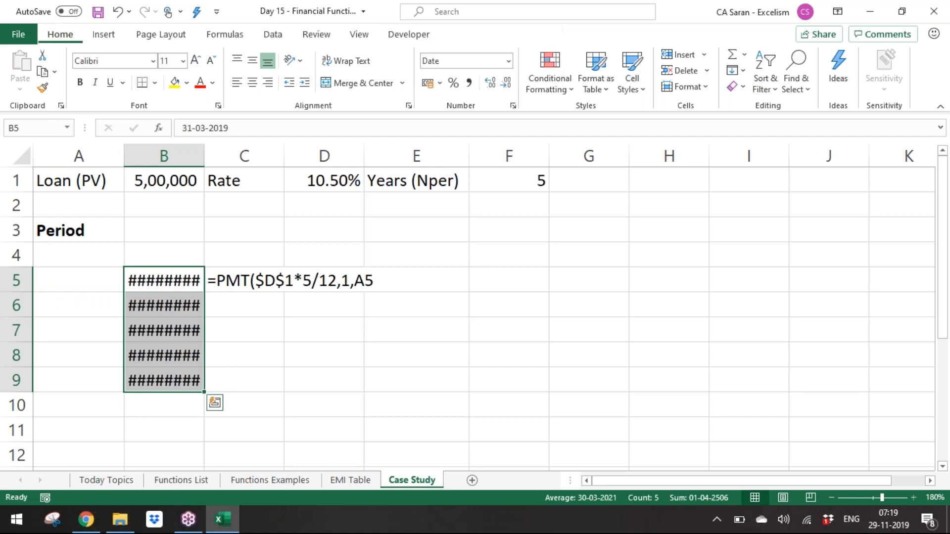
# Enter 01/11/2019 in A5 as the first period's start date
pyautogui.press('Left')
pyautogui.write('01/11/201')
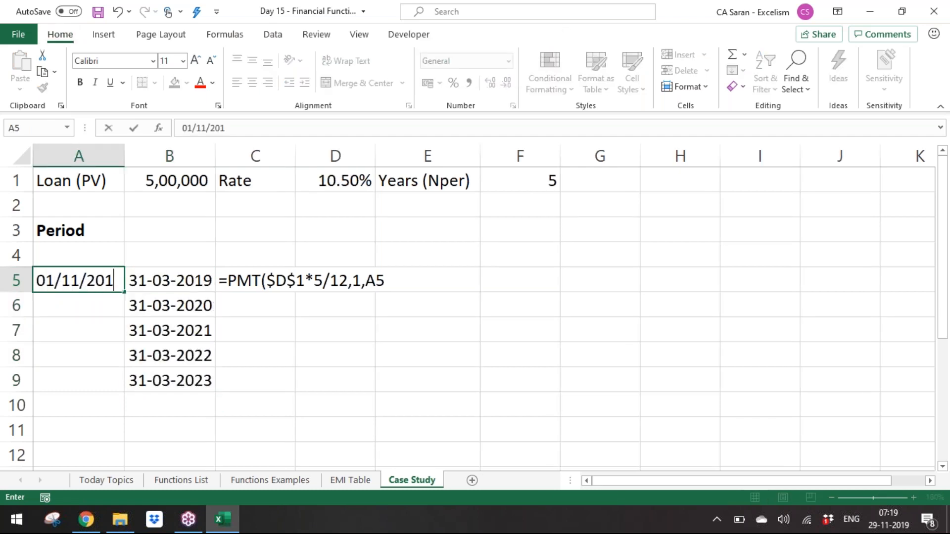
pyautogui.write('8')
pyautogui.press('Return')
pyautogui.press('Up')
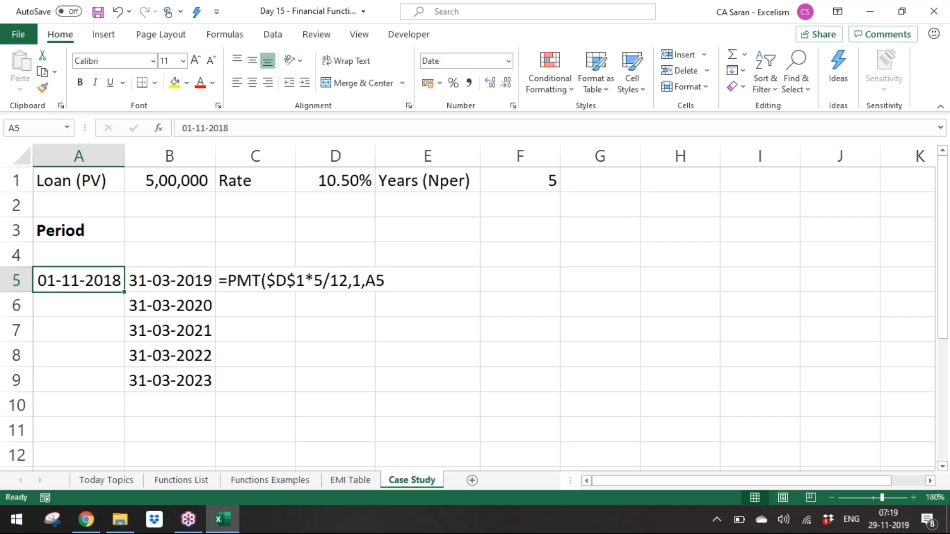
pyautogui.press('F2')
pyautogui.press('BackSpace')
pyautogui.write('9')
pyautogui.press('Return')
# Change the end date in B5 to 31-03-2020
pyautogui.press('Up')
pyautogui.press('Right')
pyautogui.press('BackSpace')
pyautogui.press('BackSpace')
pyautogui.write('20')
pyautogui.press('Return')
pyautogui.press('Up')
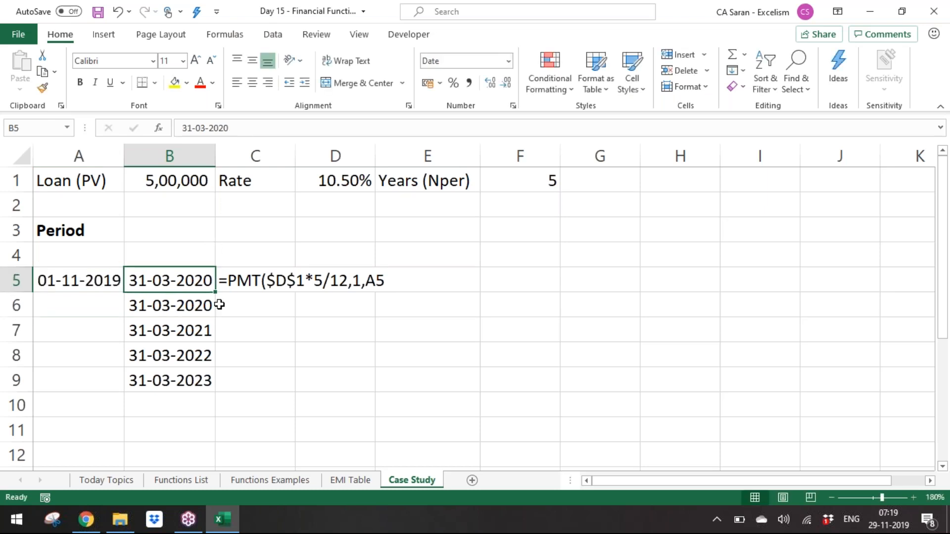
# Fill the end date in B5 down to B9 as a yearly series using Fill Years
pyautogui.click(216, 292)
pyautogui.moveTo(217, 292); pyautogui.dragTo(218, 395)
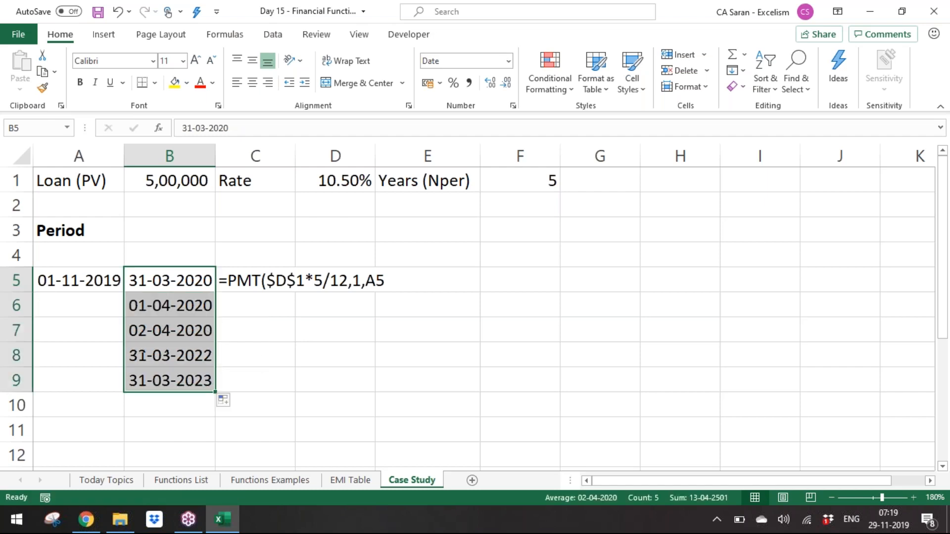
pyautogui.click(232, 407)
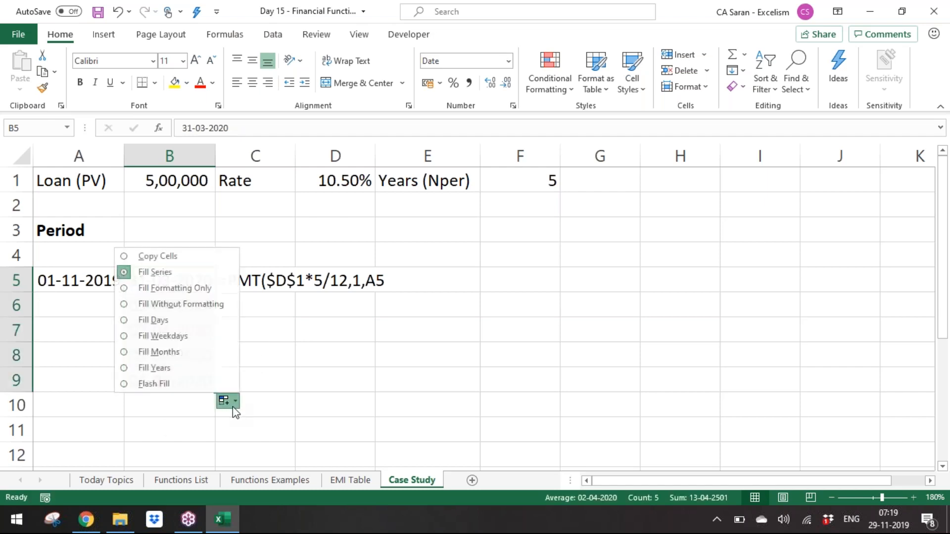
pyautogui.click(201, 368)
# Enter the start date 01/04/2020 in A6 and fill it down to A9 as a yearly series
pyautogui.click(117, 304)
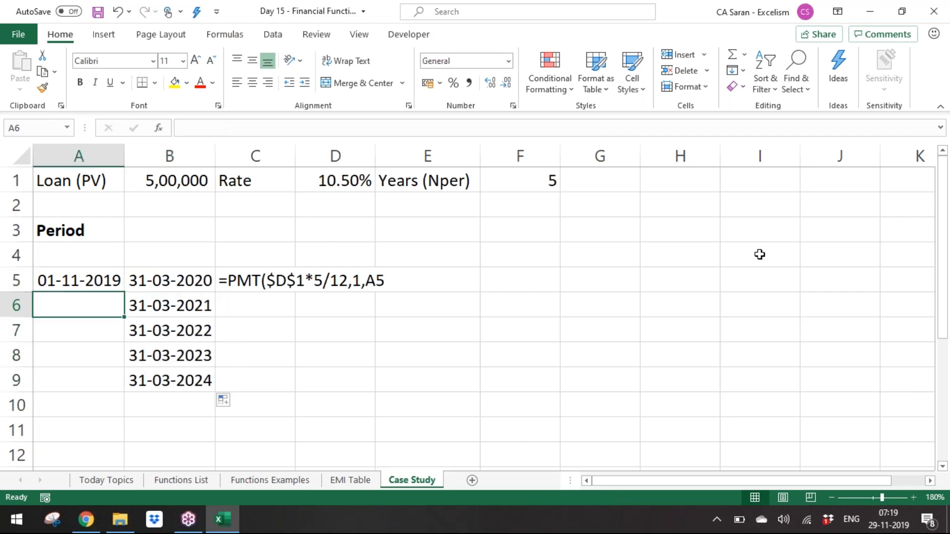
pyautogui.write('01/04/2020')
pyautogui.press('Return')
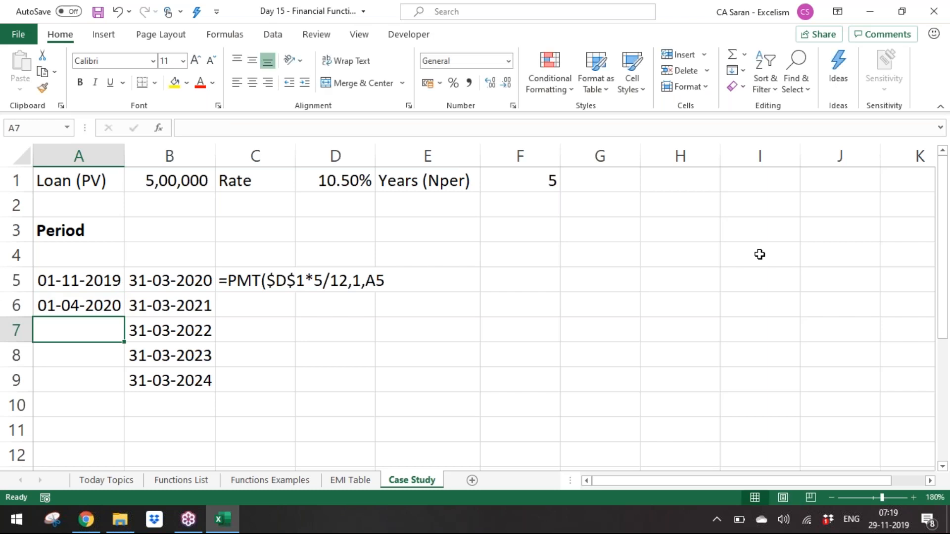
pyautogui.click(105, 307)
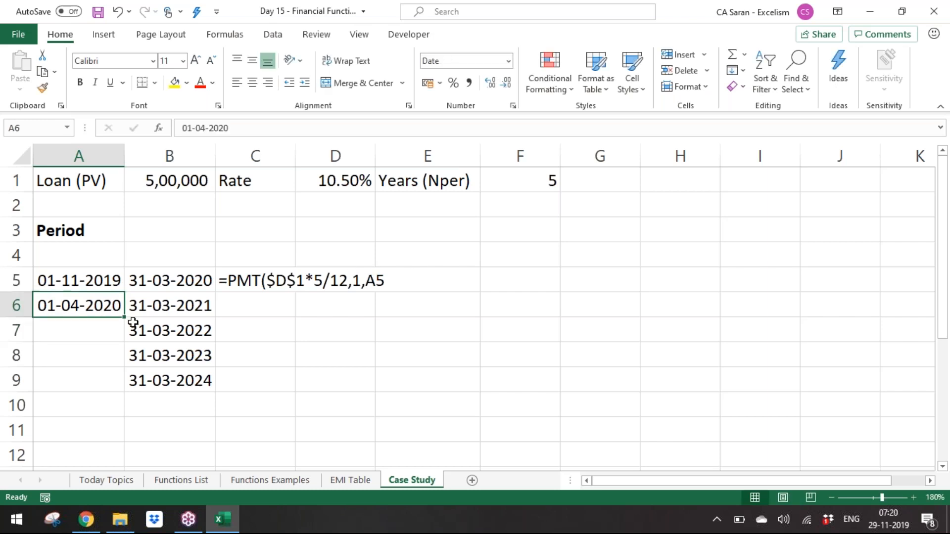
pyautogui.moveTo(125, 316); pyautogui.dragTo(130, 393)
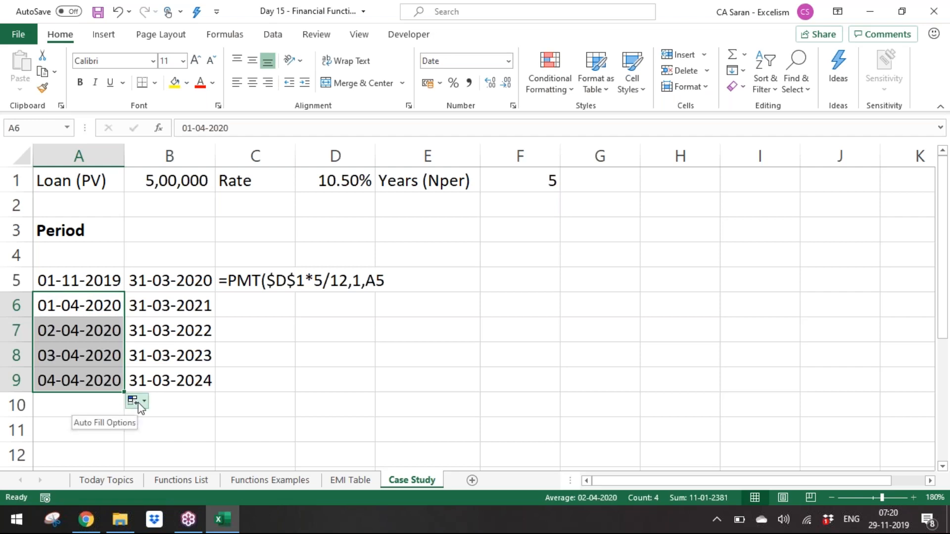
pyautogui.click(139, 403)
pyautogui.press('Escape')
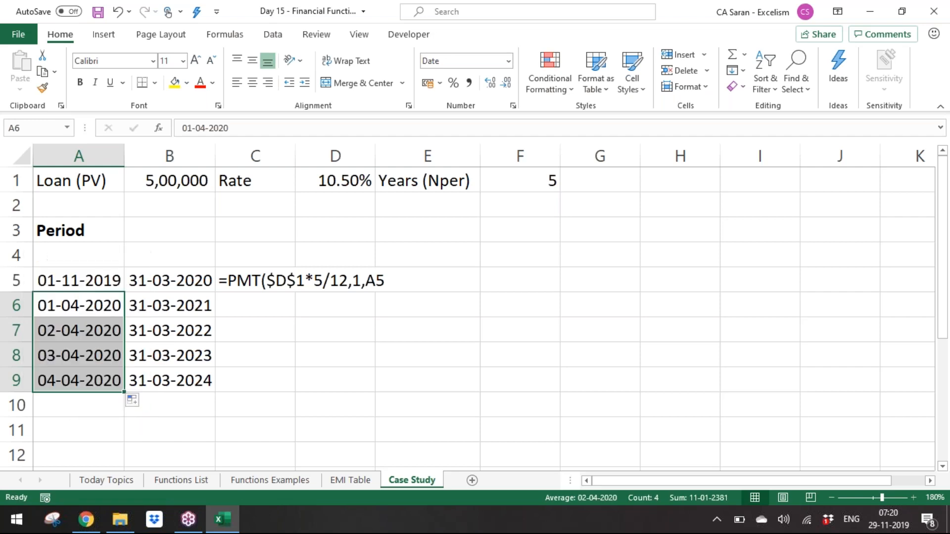
pyautogui.click(282, 273)
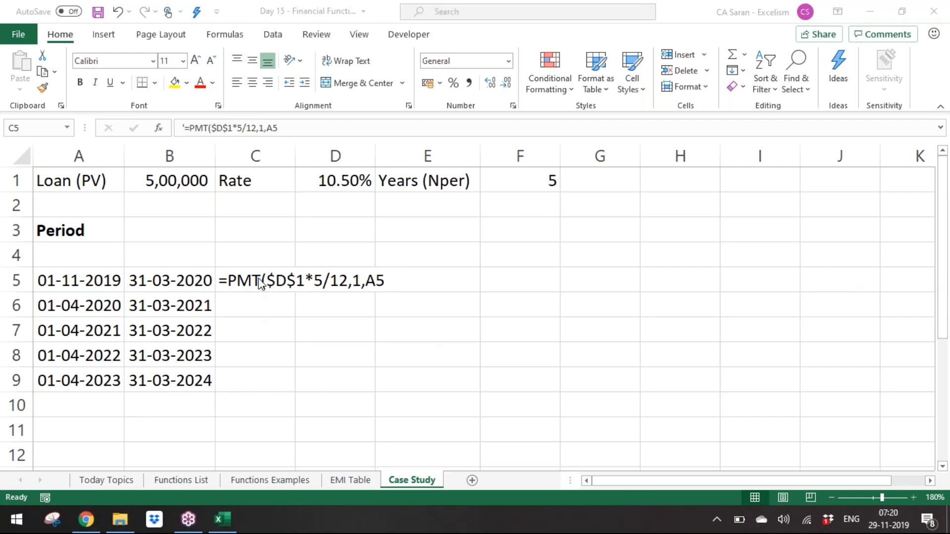
pyautogui.click(295, 280)
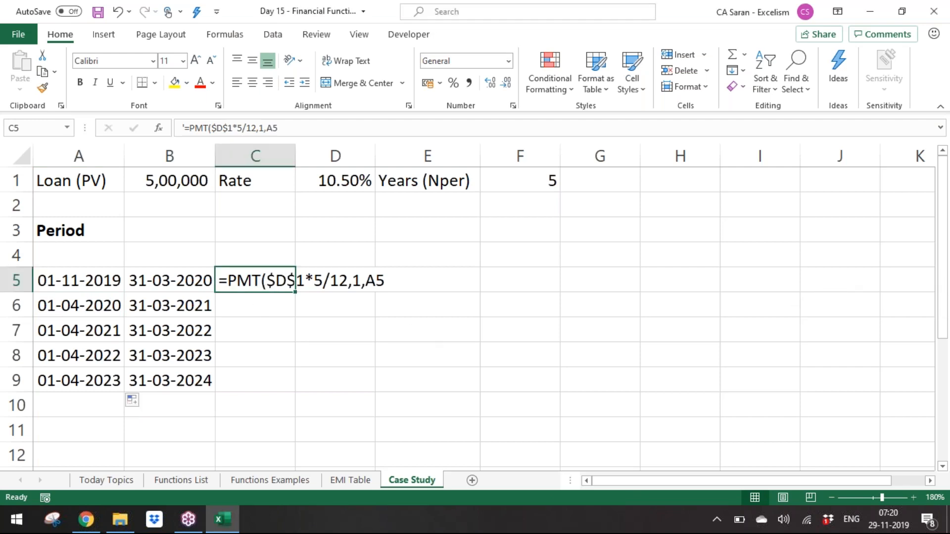
pyautogui.click(261, 304)
pyautogui.press('Up')
pyautogui.press('Down')
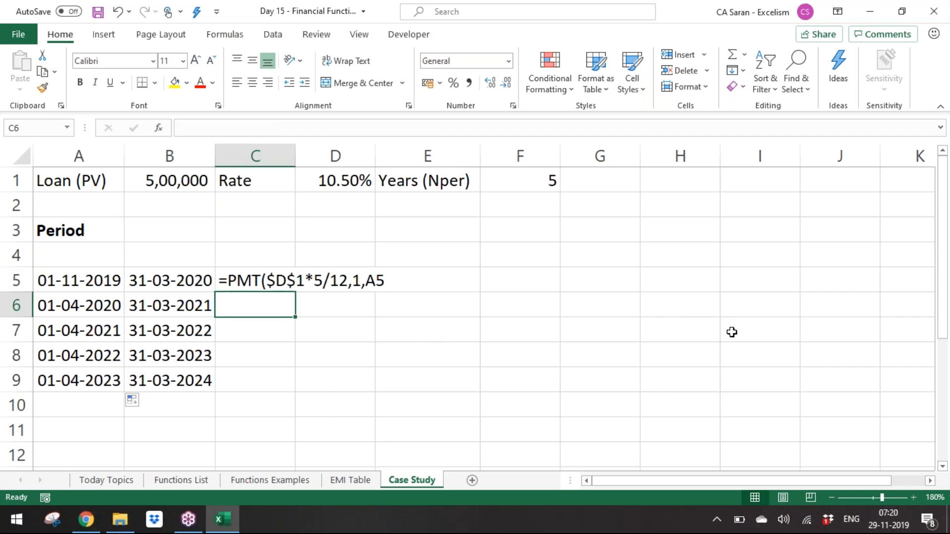
pyautogui.hotkey('shift', 'Down')
pyautogui.hotkey('shift', 'Down')
pyautogui.hotkey('shift', 'Down')
pyautogui.press('Up')
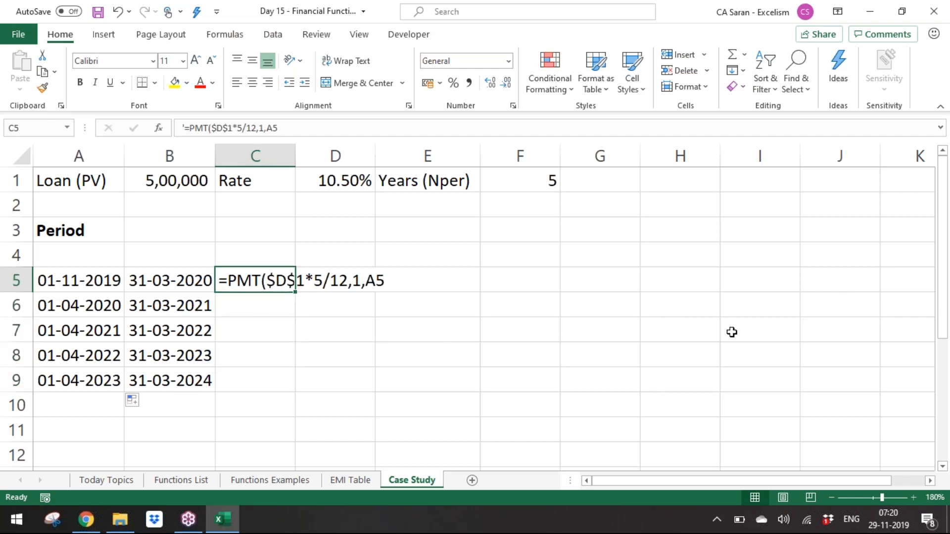
pyautogui.press('Down')
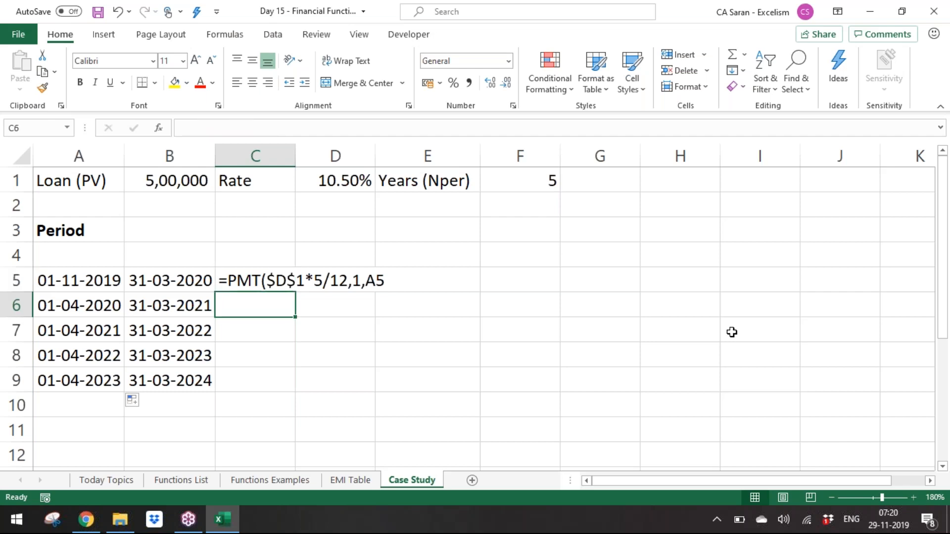
pyautogui.press('Up')
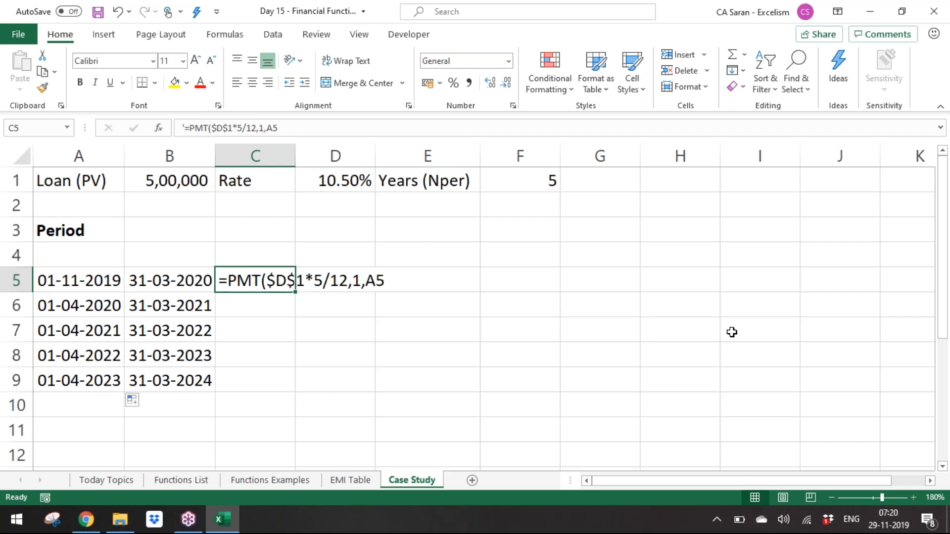
pyautogui.press('Down')
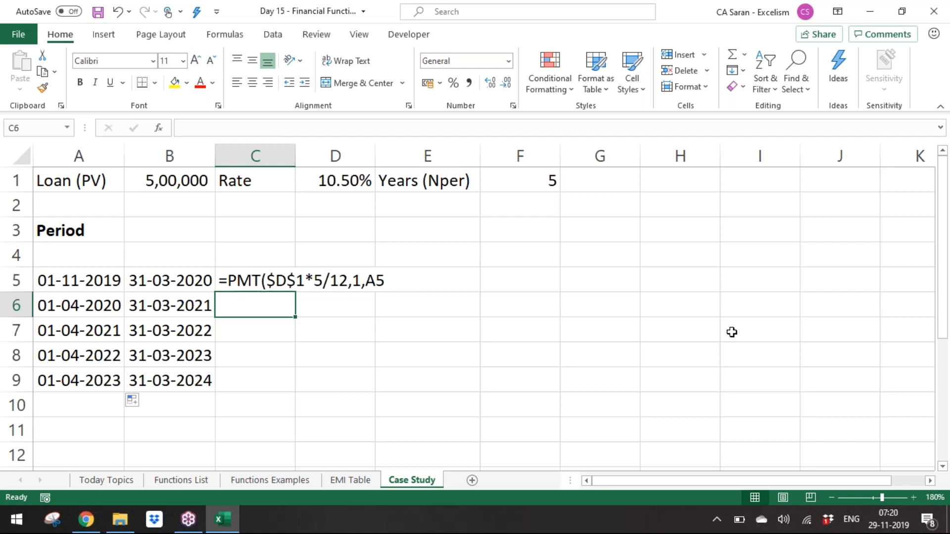
pyautogui.press('Up')
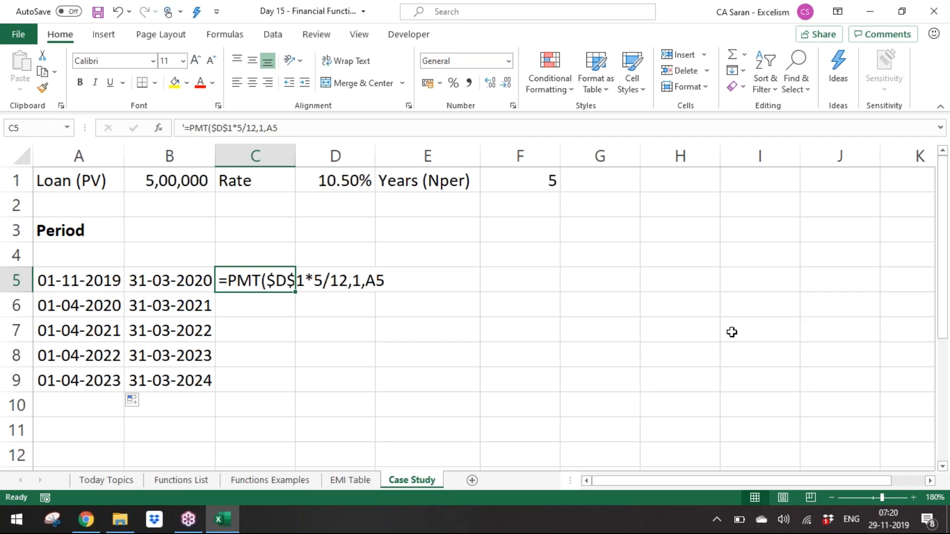
pyautogui.press('Left')
pyautogui.press('Right')
pyautogui.press('F2')
pyautogui.press('Escape')
# Enter =F1*12 in F2 to convert the loan years into months
pyautogui.press('Right')
pyautogui.press('Right')
pyautogui.press('Right')
pyautogui.press('Right')
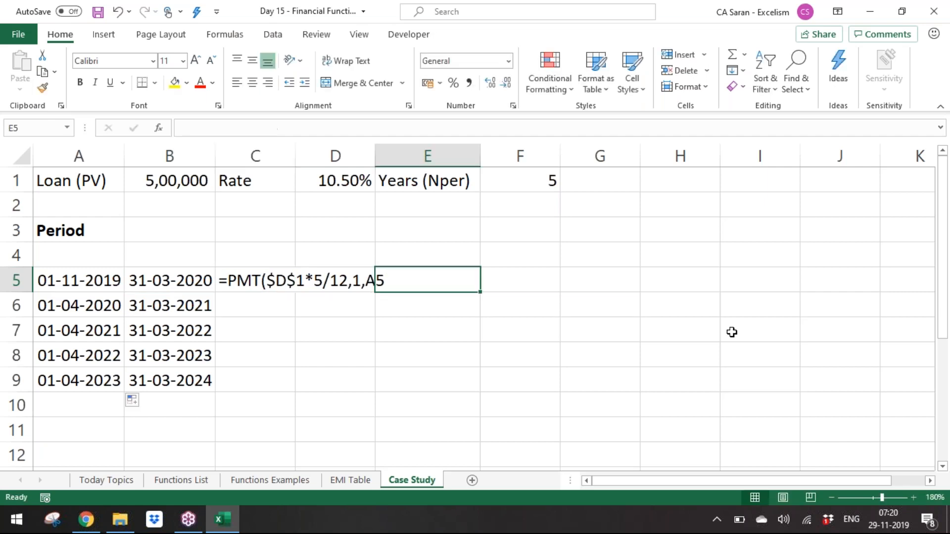
pyautogui.press('Left')
pyautogui.press('Up')
pyautogui.press('Up')
pyautogui.press('Up')
pyautogui.press('Up')
pyautogui.press('Down')
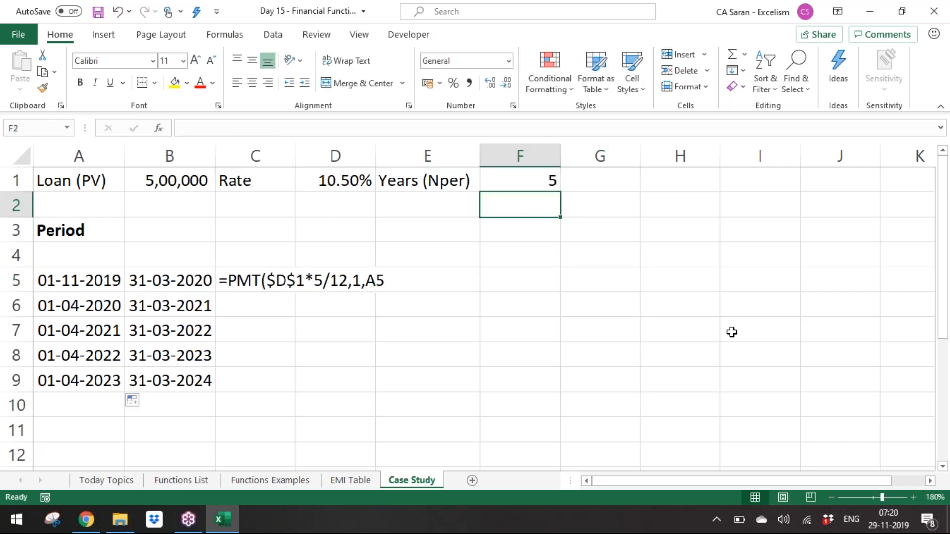
pyautogui.write('=')
pyautogui.press('Up')
pyautogui.write('*')
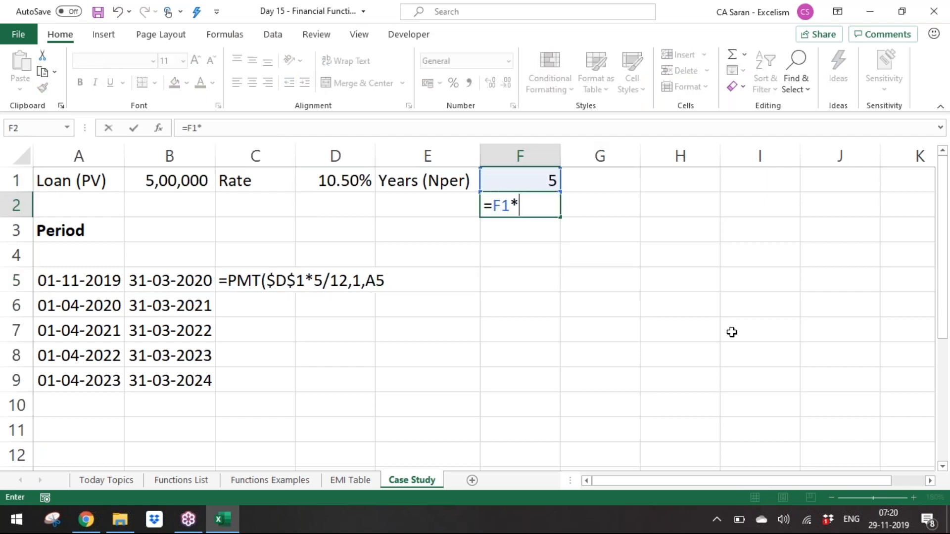
pyautogui.write('12')
pyautogui.press('Return')
# Enter =F2/5 in G2 to divide the total months by 5
pyautogui.press('Up')
pyautogui.press('Right')
pyautogui.write('=')
pyautogui.press('Left')
pyautogui.write('/5')
pyautogui.press('Return')
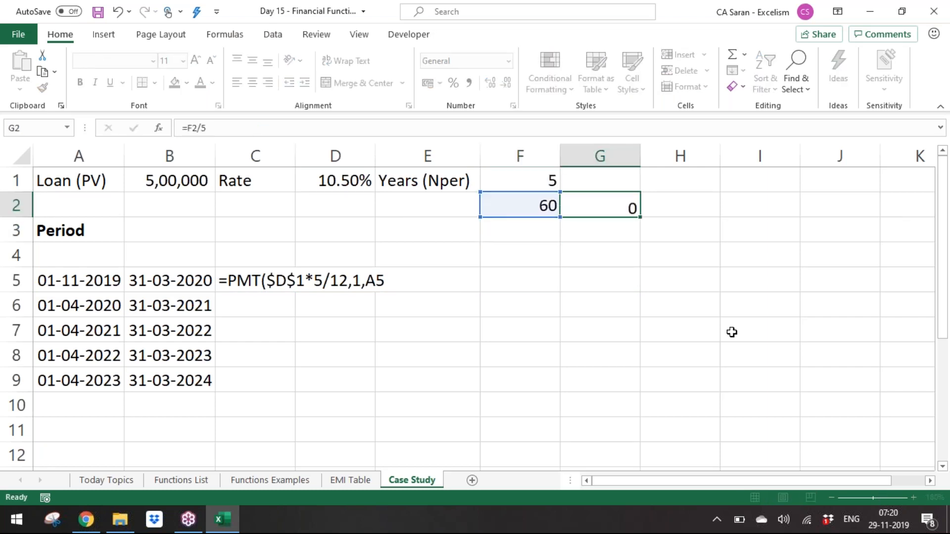
# Delete the trailing arguments 1,A5 from the PMT text in C5, keeping the rate argument $D$1*5/12
pyautogui.press('Down')
pyautogui.press('Down')
pyautogui.press('Left')
pyautogui.press('Left')
pyautogui.press('Left')
pyautogui.press('Left')
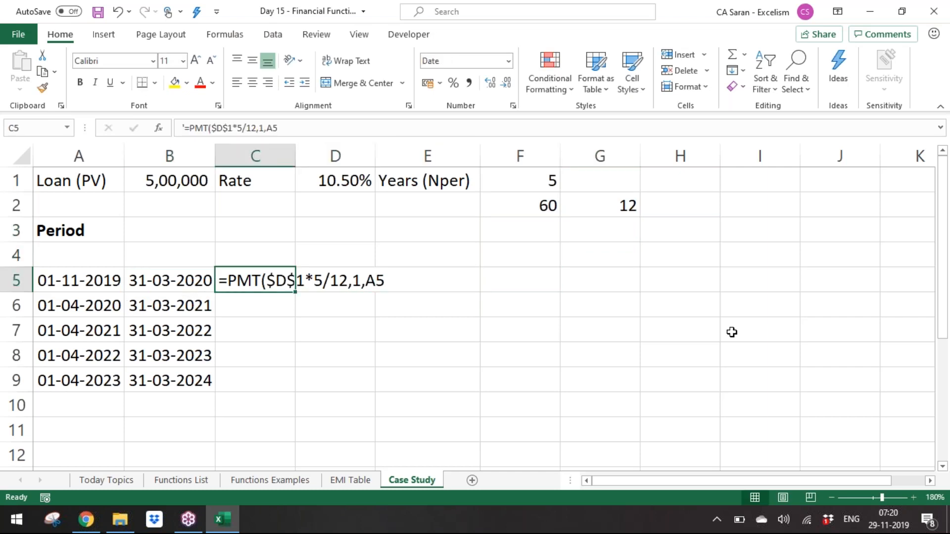
pyautogui.press('F2')
pyautogui.press('BackSpace')
pyautogui.press('BackSpace')
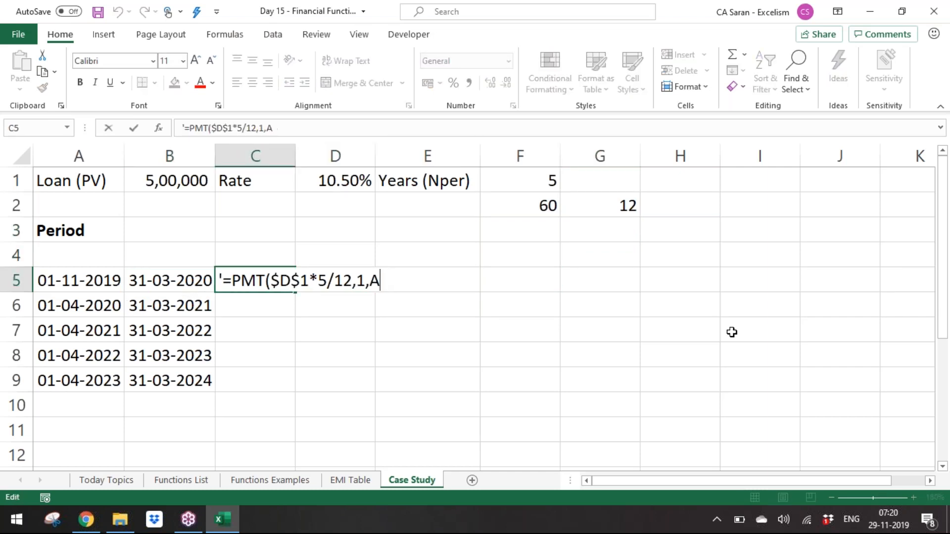
pyautogui.press('BackSpace')
pyautogui.press('BackSpace')
pyautogui.write('12')
pyautogui.press('BackSpace')
pyautogui.press('BackSpace')
pyautogui.click(632, 205)
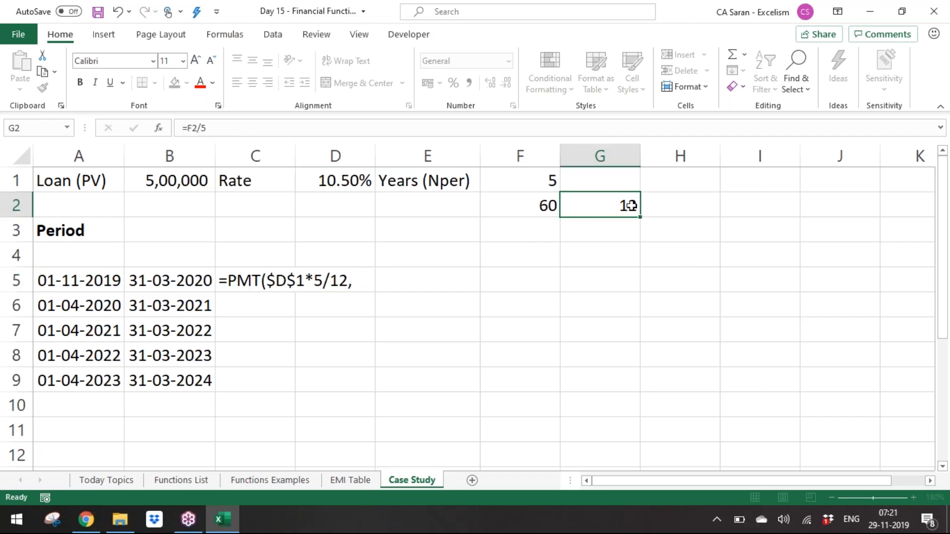
# Complete the payment formula in C5 as =PMT($D$1*5/12,G2,B1)
pyautogui.doubleClick(223, 279)
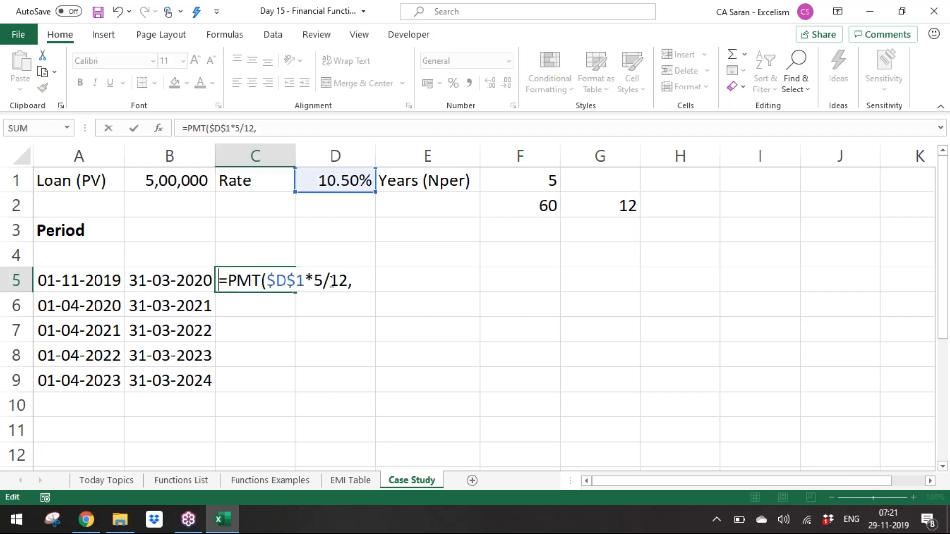
pyautogui.click(353, 279)
pyautogui.click(629, 204)
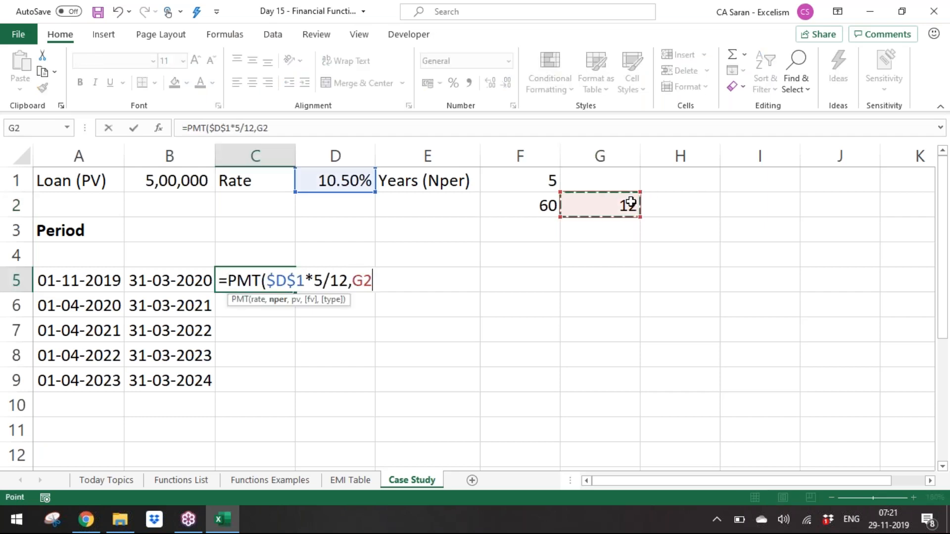
pyautogui.write(',')
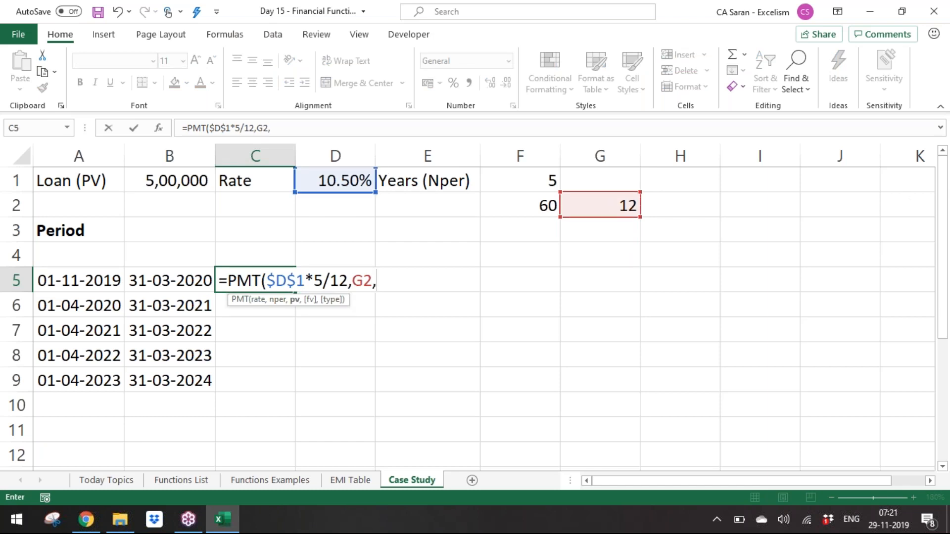
pyautogui.click(144, 188)
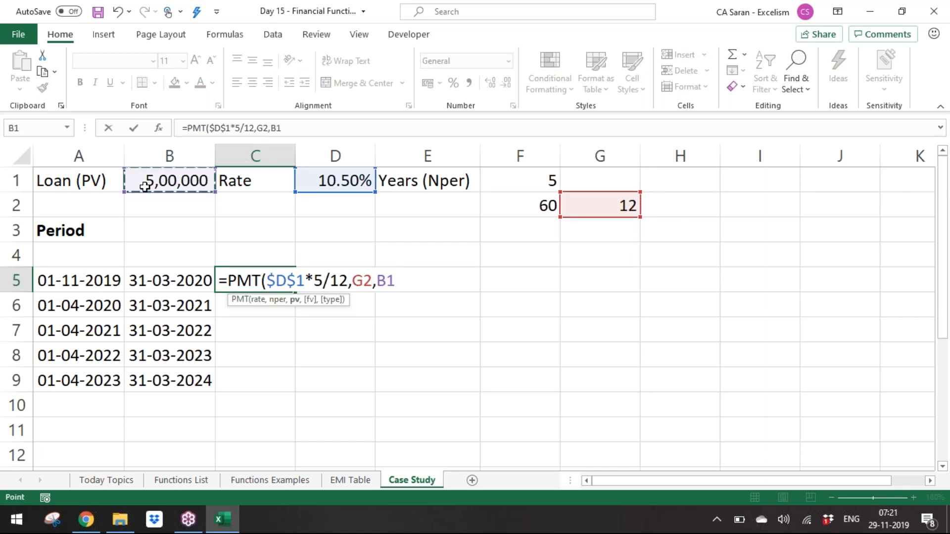
pyautogui.write(')')
pyautogui.press('Return')
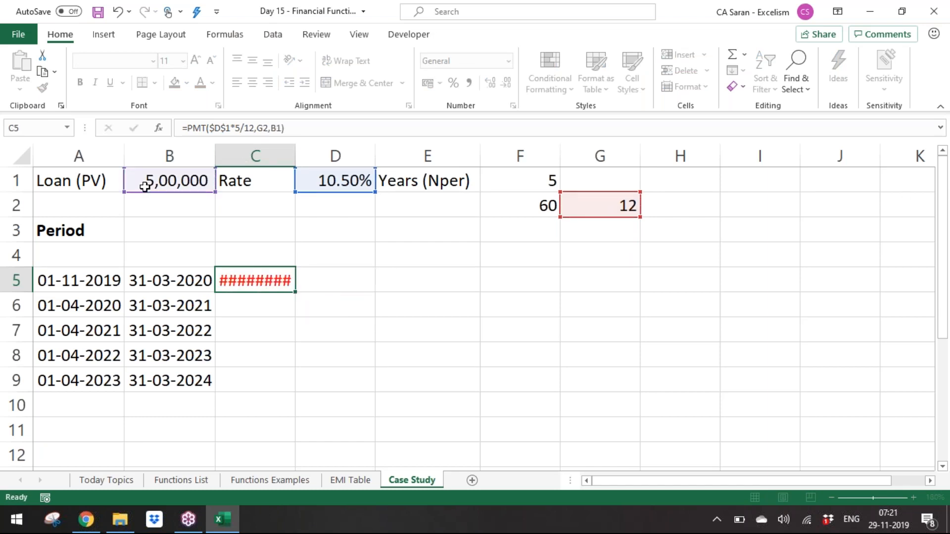
# Negate the PMT formula in C5 so it reads =-PMT($D$1*5/12,G2,B1)
pyautogui.press('Up')
pyautogui.press('F2')
pyautogui.press('Left')
pyautogui.press('Left')
pyautogui.press('Left')
pyautogui.press('Left')
pyautogui.press('Left')
pyautogui.press('Left')
pyautogui.press('Left')
pyautogui.press('Left')
pyautogui.press('Left')
pyautogui.press('Left')
pyautogui.press('Left')
pyautogui.press('Left')
pyautogui.press('Left')
pyautogui.press('Left')
pyautogui.press('Left')
pyautogui.press('Left')
pyautogui.press('Left')
pyautogui.press('Left')
pyautogui.press('Left')
pyautogui.press('Left')
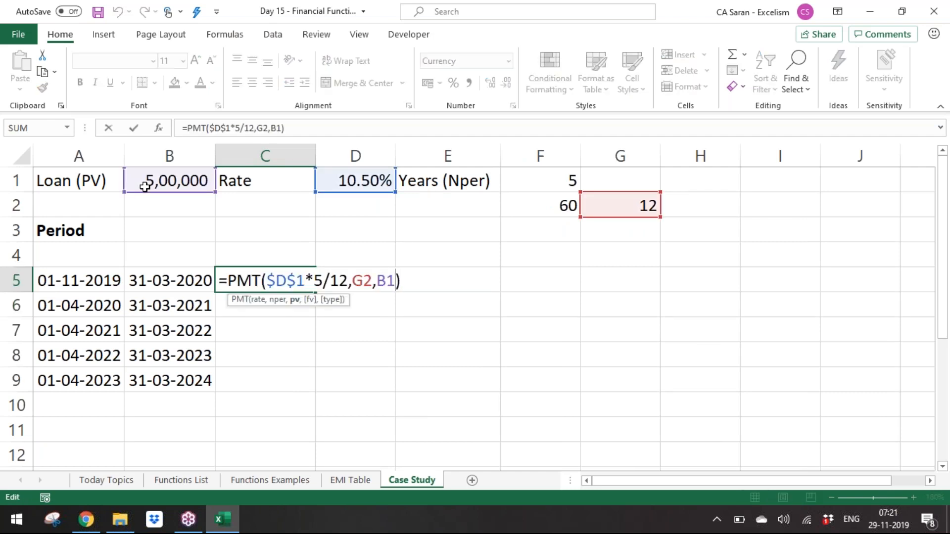
pyautogui.press('Right')
pyautogui.write('-')
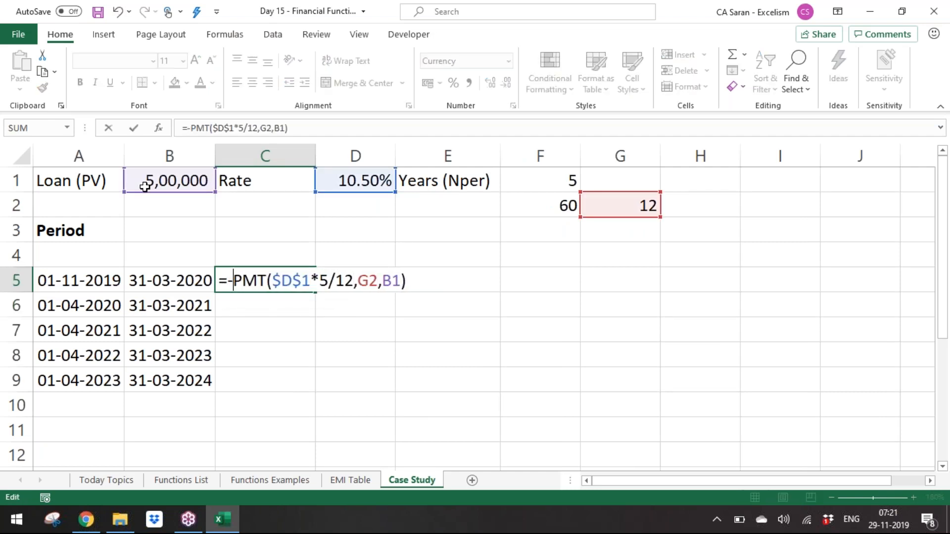
pyautogui.press('Return')
pyautogui.press('Up')
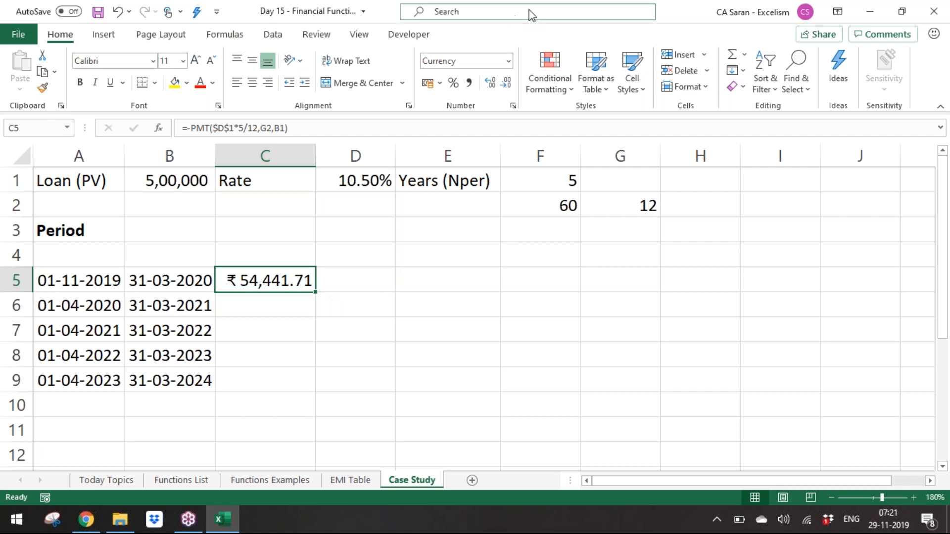
# Format the payment in C5 with the comma number style and no decimal places
pyautogui.click(469, 84)
pyautogui.click(505, 83)
pyautogui.click(506, 83)
# Add the heading Payment in C4 above the calculated amount
pyautogui.press('Up')
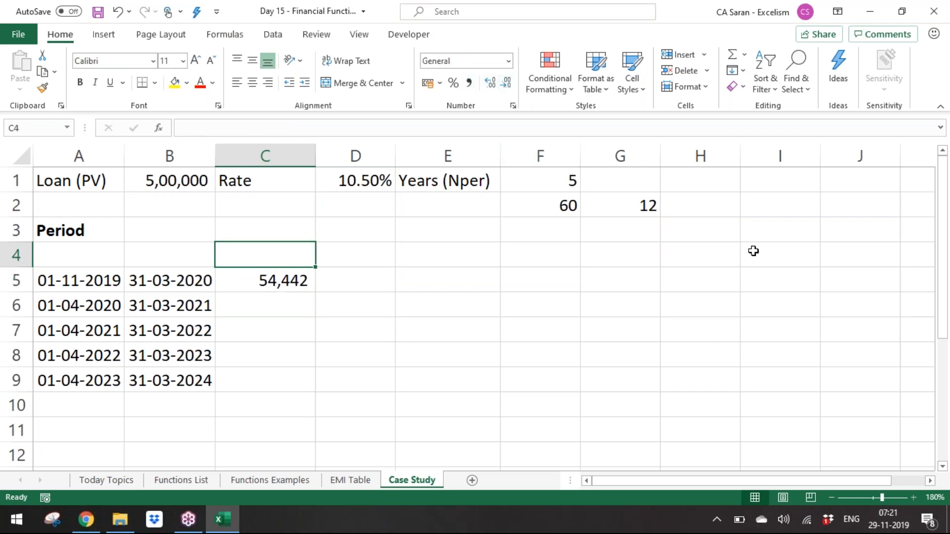
pyautogui.write('Paymen')
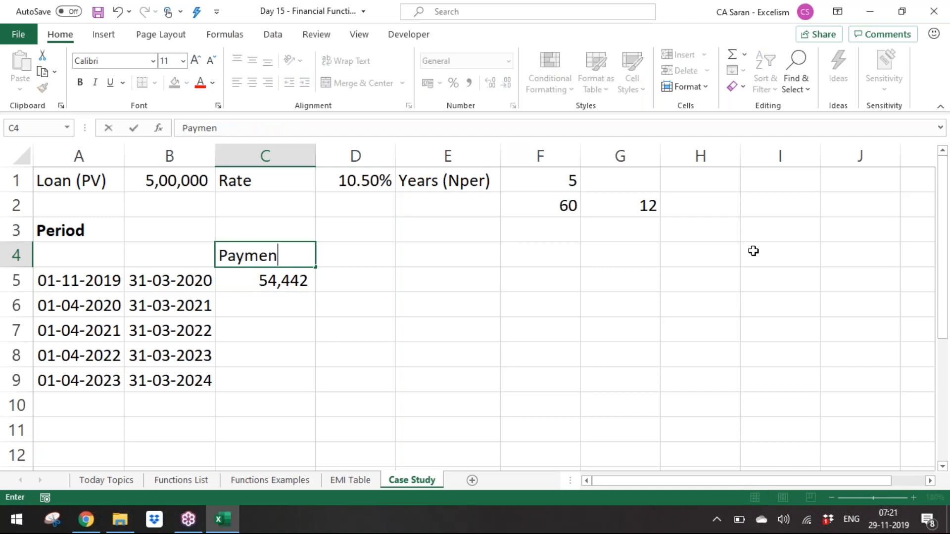
pyautogui.write('t')
pyautogui.press('Right')
pyautogui.press('Down')
pyautogui.press('Left')
# Review the rate and nper arguments of the C5 payment formula against the inputs in F1, F2 and G2
pyautogui.press('F2')
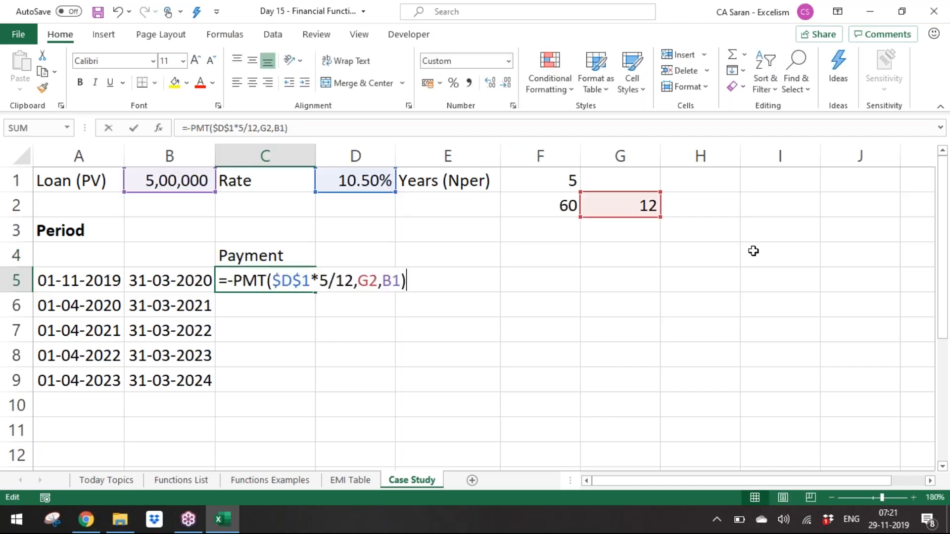
pyautogui.press('Left')
pyautogui.press('Left')
pyautogui.press('Left')
pyautogui.press('Left')
pyautogui.press('Left')
pyautogui.press('Left')
pyautogui.press('Left')
pyautogui.press('Left')
pyautogui.press('Left')
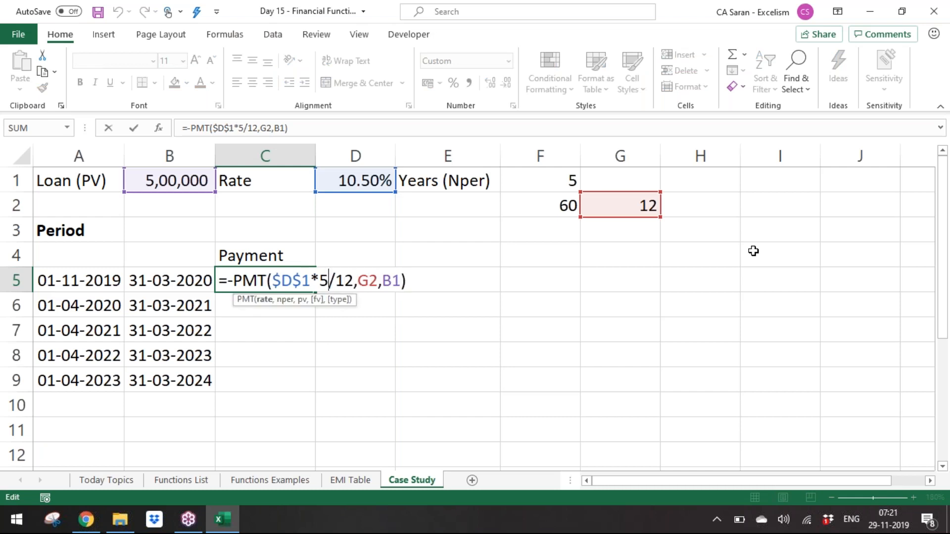
pyautogui.press('Escape')
pyautogui.click(582, 183)
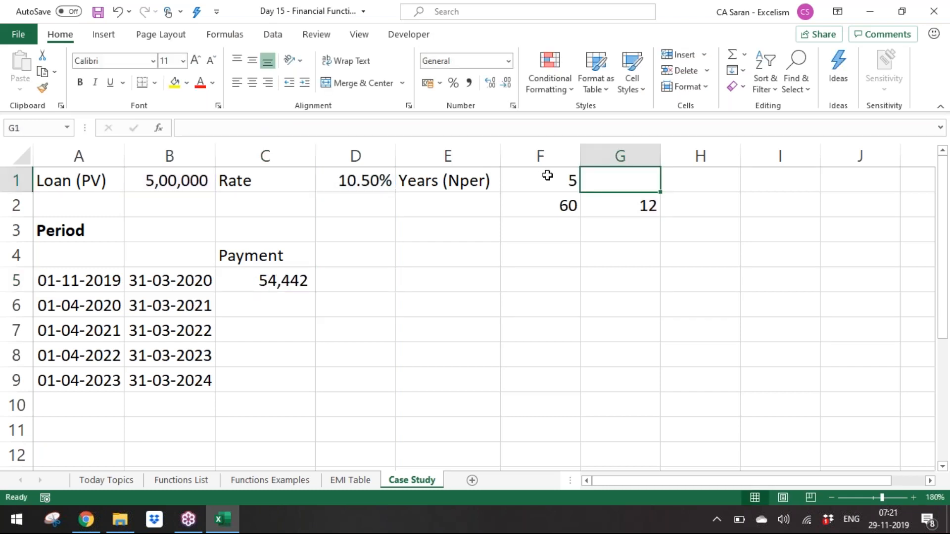
pyautogui.click(548, 177)
pyautogui.click(611, 196)
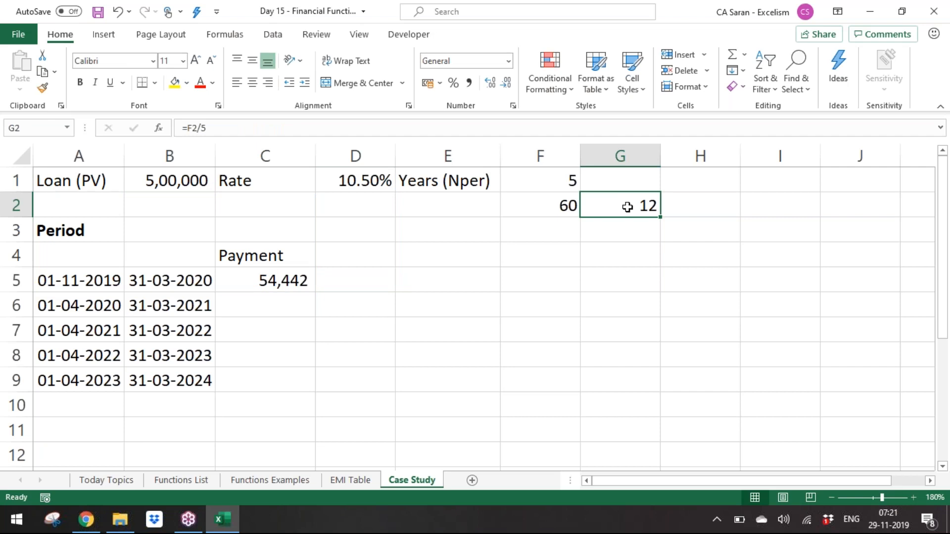
pyautogui.click(561, 206)
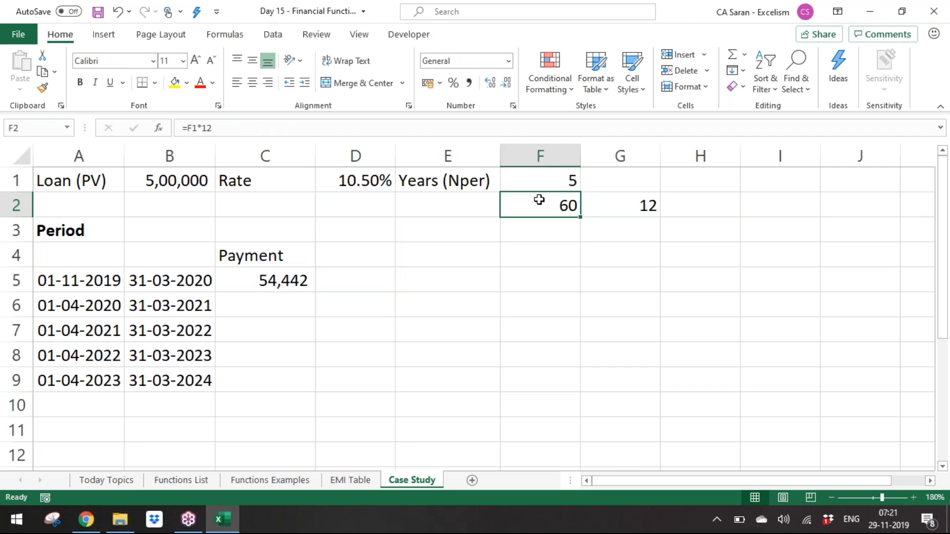
pyautogui.click(263, 262)
pyautogui.doubleClick(278, 276)
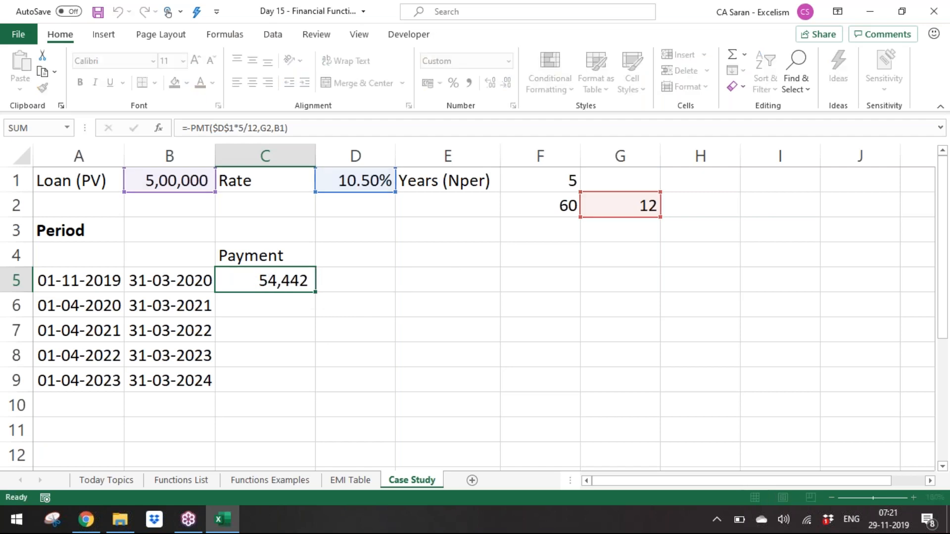
pyautogui.press('Return')
# Add the headings Int in D4 and Princ in E4 beside Payment
pyautogui.press('Up')
pyautogui.press('Up')
pyautogui.press('Right')
pyautogui.write('Int')
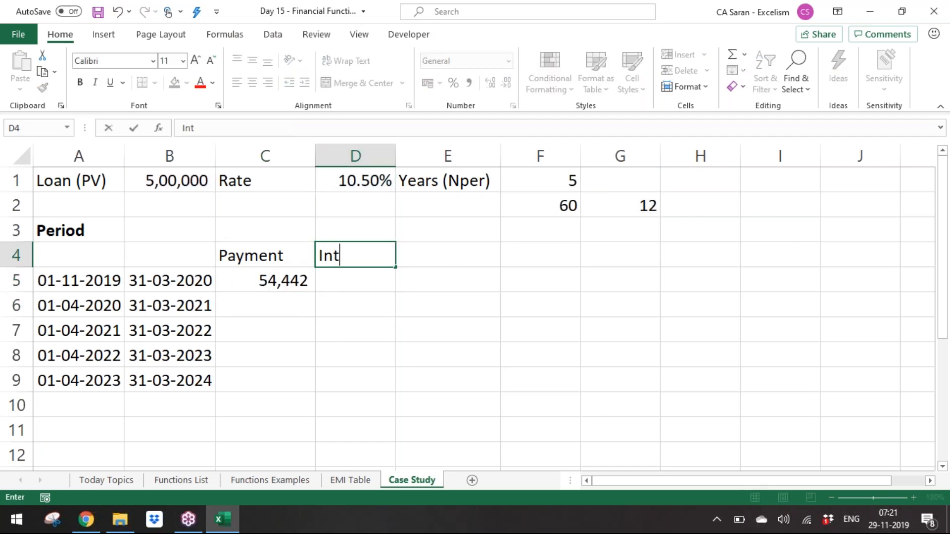
pyautogui.press('Tab')
pyautogui.write('Princ4')
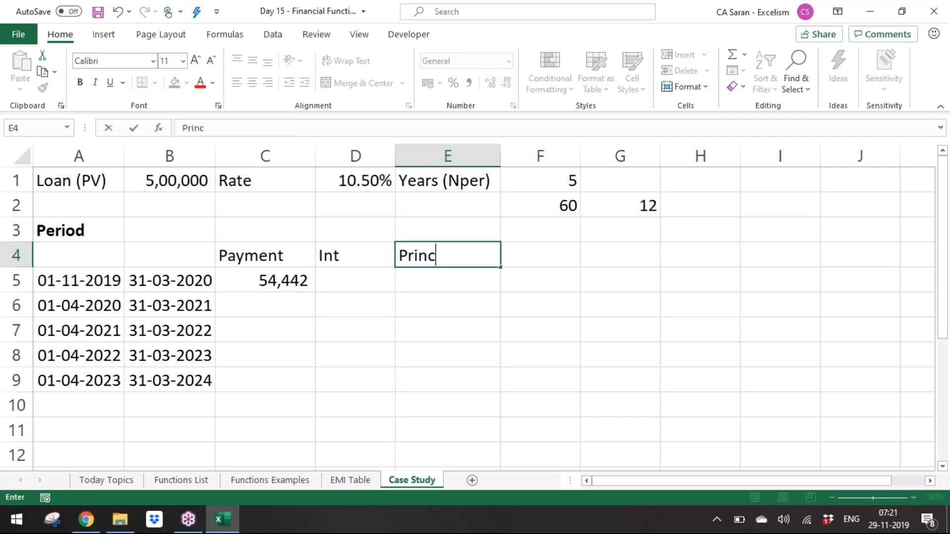
pyautogui.press('BackSpace')
pyautogui.press('Return')
# Copy the full text of the payment formula in C5 without altering it
pyautogui.press('Left')
pyautogui.press('Right')
pyautogui.press('Left')
pyautogui.press('F2')
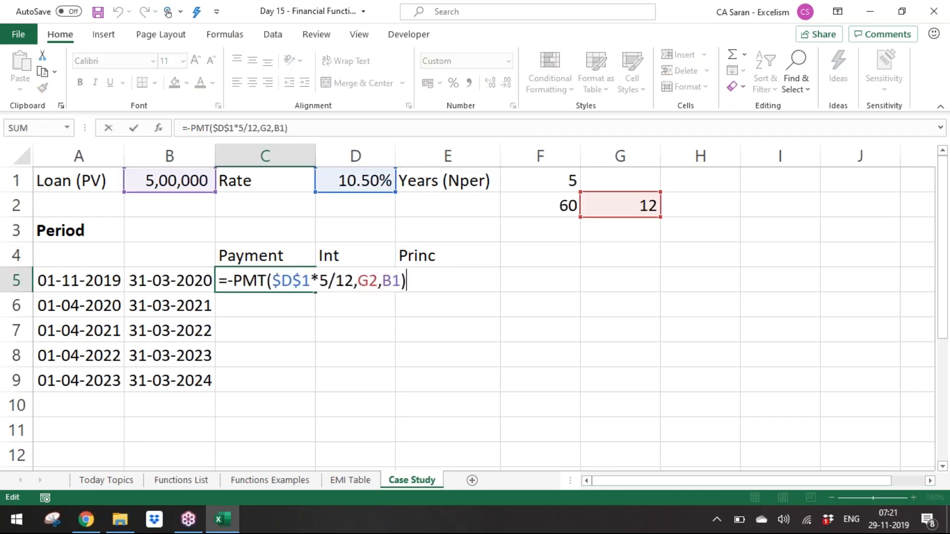
pyautogui.hotkey('shift', 'Left')
pyautogui.hotkey('shift', 'Left')
pyautogui.hotkey('shift', 'Left')
pyautogui.hotkey('shift', 'Left')
pyautogui.hotkey('shift', 'Left')
pyautogui.hotkey('shift', 'Left')
pyautogui.hotkey('shift', 'Left')
pyautogui.hotkey('shift', 'Left')
pyautogui.hotkey('shift', 'Left')
pyautogui.hotkey('shift', 'Left')
pyautogui.hotkey('shift', 'Left')
pyautogui.hotkey('shift', 'Left')
pyautogui.hotkey('shift', 'Left')
pyautogui.hotkey('shift', 'Left')
pyautogui.hotkey('shift', 'Left')
pyautogui.hotkey('shift', 'Left')
pyautogui.hotkey('shift', 'Left')
pyautogui.hotkey('shift', 'Left')
pyautogui.hotkey('shift', 'Left')
pyautogui.hotkey('shift', 'Left')
pyautogui.hotkey('shift', 'Left')
pyautogui.hotkey('shift', 'Left')
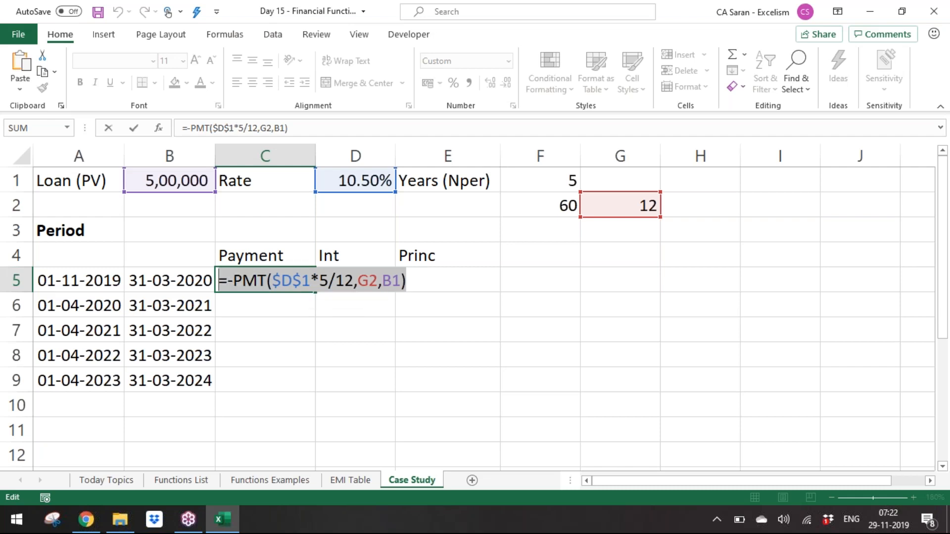
pyautogui.hotkey('ctrl', 'c')
pyautogui.press('Escape')
# Paste the payment formula into D5 under Int and change its function from PMT to IPMT
pyautogui.press('Right')
pyautogui.hotkey('ctrl', 'v')
pyautogui.press('F2')
pyautogui.press('Left')
pyautogui.press('Left')
pyautogui.press('Left')
pyautogui.press('Left')
pyautogui.press('Left')
pyautogui.press('Left')
pyautogui.press('Left')
pyautogui.press('Left')
pyautogui.press('Left')
pyautogui.press('Left')
pyautogui.press('Left')
pyautogui.press('Left')
pyautogui.press('Left')
pyautogui.press('Left')
pyautogui.press('Left')
pyautogui.press('Left')
pyautogui.press('Left')
pyautogui.press('Left')
pyautogui.press('Left')
pyautogui.press('Left')
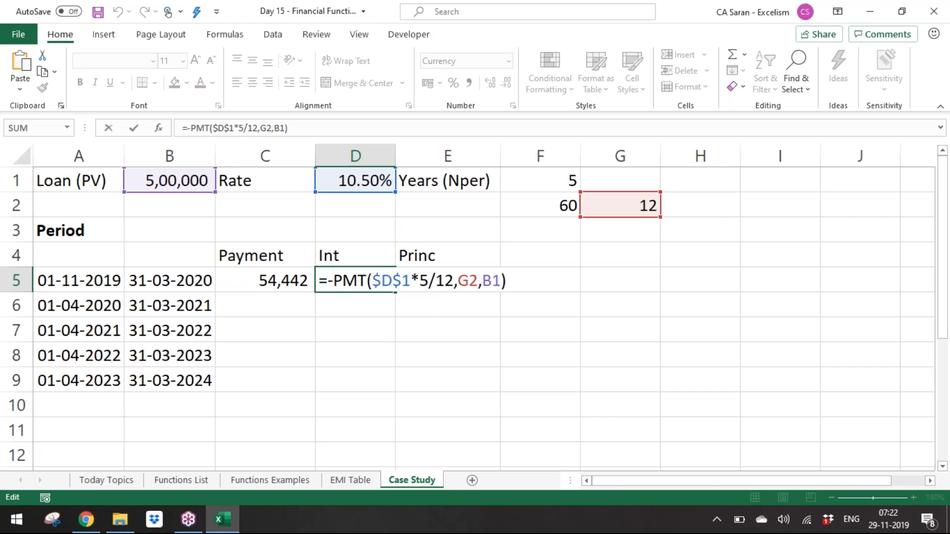
pyautogui.write('I')
pyautogui.press('Escape')
pyautogui.press('Right')
pyautogui.press('Right')
pyautogui.press('Right')
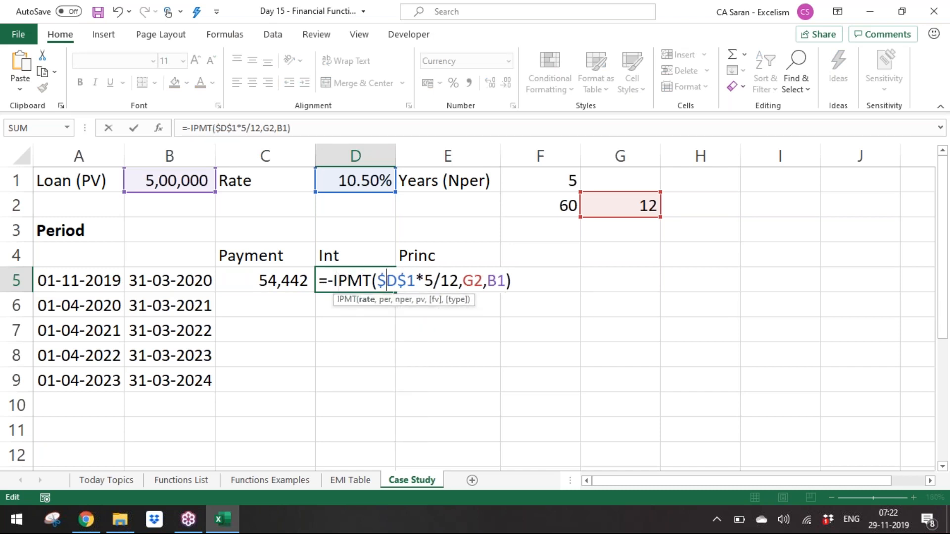
# Insert 1 as the per argument so that D5 reads =-IPMT($D$1*5/12,1,G2,B1)
pyautogui.press('Right')
pyautogui.press('Right')
pyautogui.press('Right')
pyautogui.press('Right')
pyautogui.press('Right')
pyautogui.press('Right')
pyautogui.press('Right')
pyautogui.press('Right')
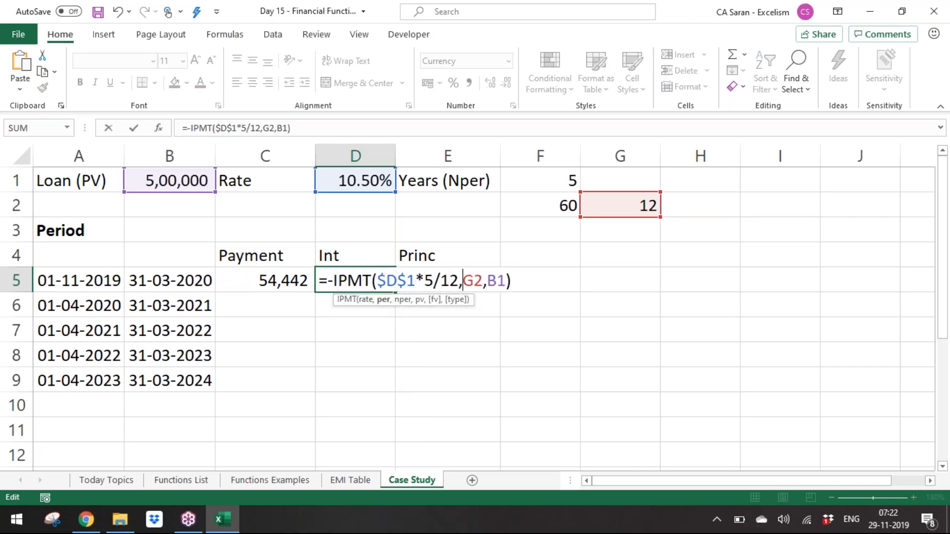
pyautogui.write('1,')
pyautogui.hotkey('ctrl', 'Return')
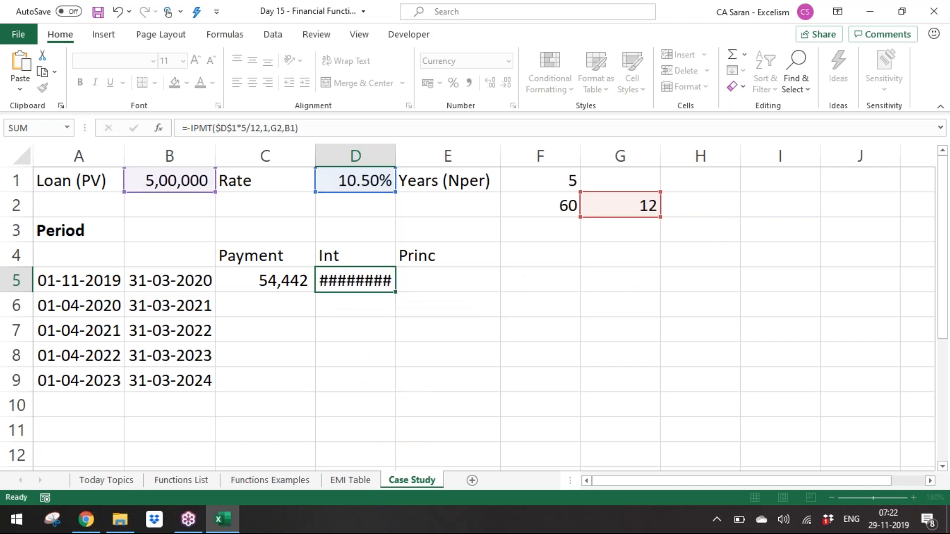
# Copy the text of the D5 interest formula into E5 under Princ
pyautogui.hotkey('ctrl', 'c')
pyautogui.press('Right')
pyautogui.press('Left')
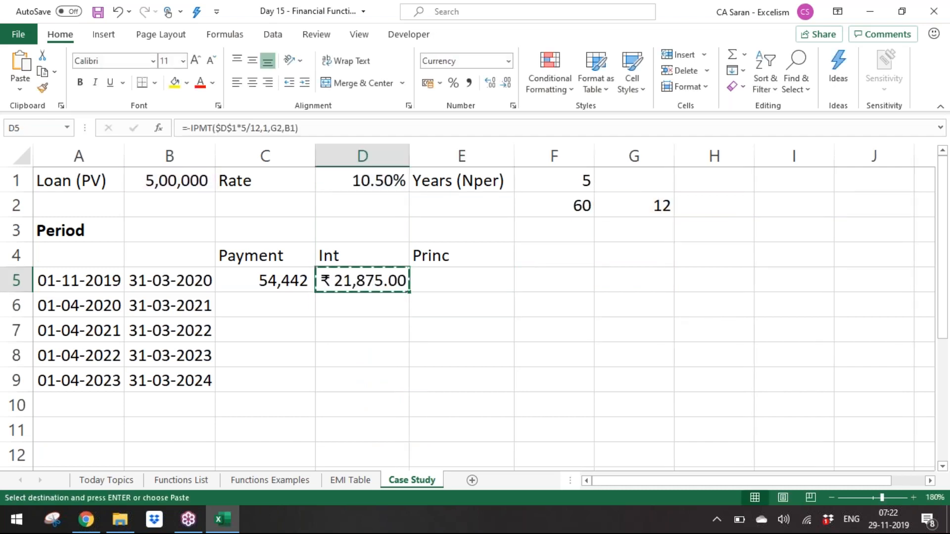
pyautogui.press('F2')
pyautogui.hotkey('shift', 'Home')
pyautogui.hotkey('ctrl', 'c')
pyautogui.press('Escape')
pyautogui.press('Right')
pyautogui.hotkey('ctrl', 'v')
# Change the function in E5 to PPMT, giving =-PPMT($D$1*5/12,1,G2,B1)
pyautogui.press('F2')
pyautogui.press('Left')
pyautogui.press('Left')
pyautogui.press('Left')
pyautogui.press('Left')
pyautogui.press('Left')
pyautogui.press('Left')
pyautogui.press('Left')
pyautogui.press('Left')
pyautogui.press('Left')
pyautogui.press('Left')
pyautogui.press('Left')
pyautogui.press('Left')
pyautogui.press('Left')
pyautogui.press('Left')
pyautogui.press('Left')
pyautogui.press('Left')
pyautogui.press('Left')
pyautogui.press('Left')
pyautogui.press('Left')
pyautogui.press('Left')
pyautogui.hotkey('shift', 'Right')
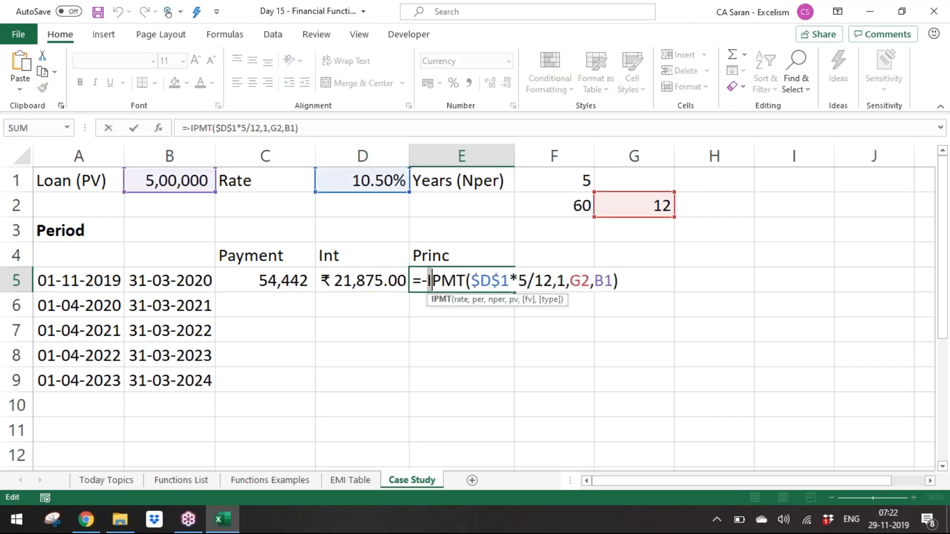
pyautogui.write('P')
pyautogui.hotkey('ctrl', 'Return')
# Format the interest and principal amounts in D5:E5 with the comma number style and no decimal places
pyautogui.press('Left')
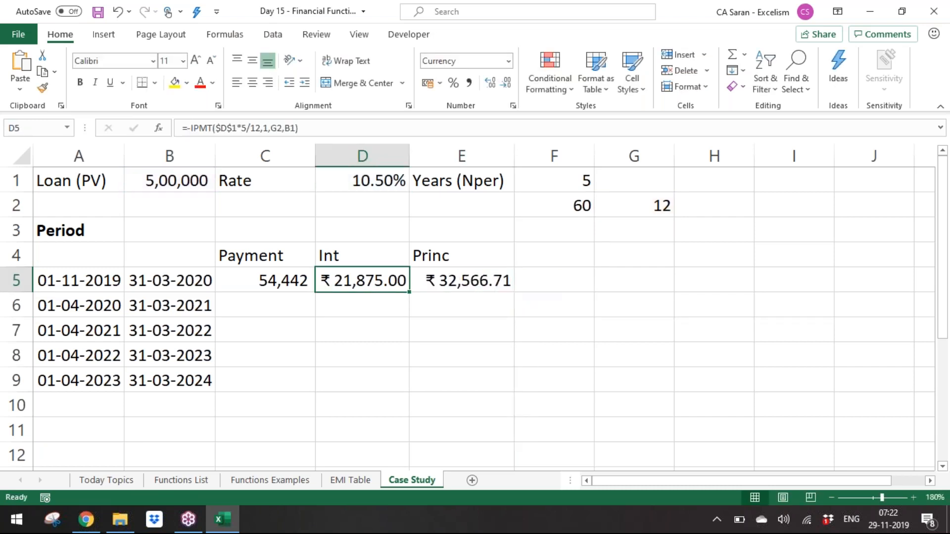
pyautogui.hotkey('shift', 'Right')
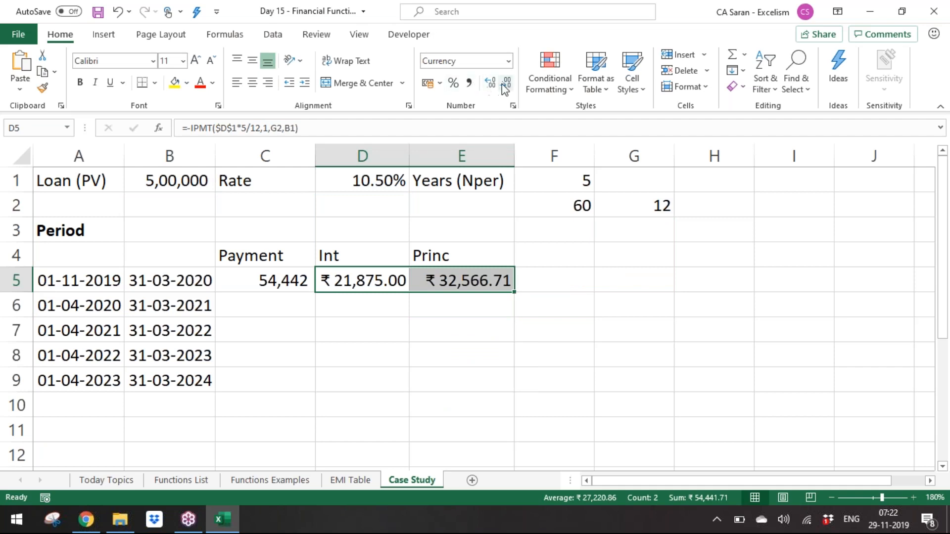
pyautogui.click(469, 82)
pyautogui.click(506, 83)
pyautogui.click(510, 85)
# Add the heading Check in F4 beside Princ
pyautogui.press('Right')
pyautogui.press('Up')
pyautogui.write('C')
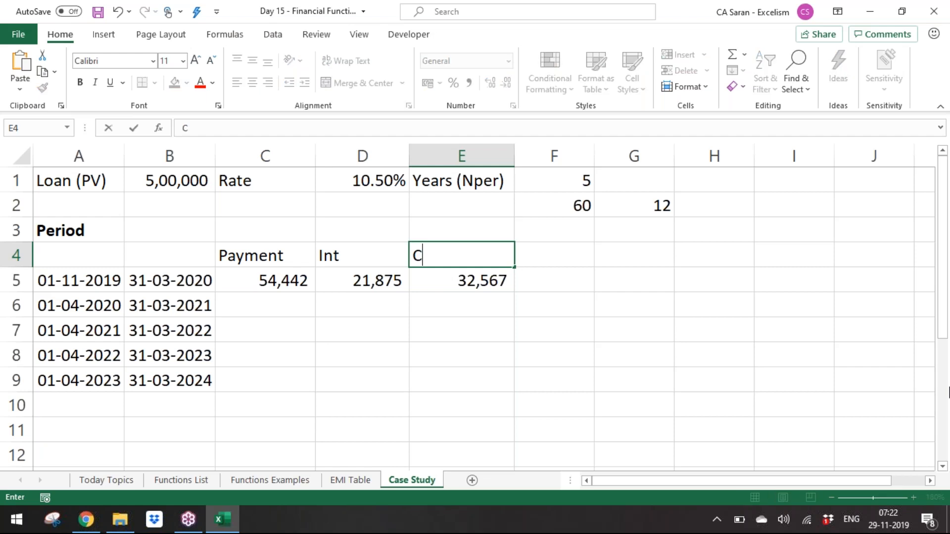
pyautogui.press('Escape')
pyautogui.press('Right')
pyautogui.write('Check')
pyautogui.press('Return')
# Enter the check formula =C5-D5-E5 in F5 to compare the payment with its interest and principal
pyautogui.write('=')
pyautogui.press('Left')
pyautogui.press('Left')
pyautogui.press('Left')
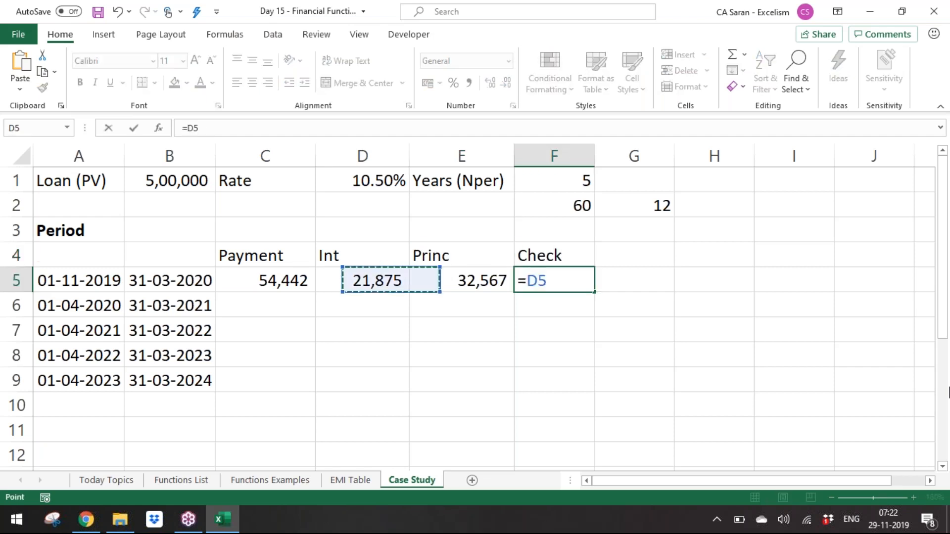
pyautogui.write('-')
pyautogui.press('Left')
pyautogui.press('Left')
pyautogui.write('-')
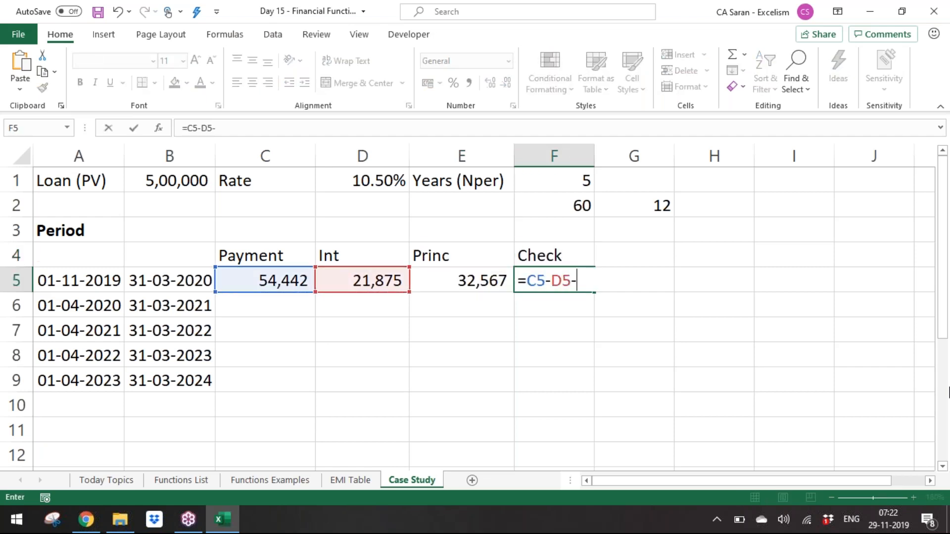
pyautogui.press('Left')
pyautogui.hotkey('ctrl', 'Return')
# Add the heading Bal Princ in G4 beside Check
pyautogui.press('Right')
pyautogui.press('Up')
pyautogui.write('Balm')
pyautogui.press('BackSpace')
pyautogui.write('Princ')
pyautogui.press('Return')
# Calculate the balance principal in G5 as the loan amount less the first period's principal, =B1-E5
pyautogui.write('=')
pyautogui.press('Left')
pyautogui.press('Left')
pyautogui.press('Left')
pyautogui.press('Left')
pyautogui.press('Left')
pyautogui.press('Left')
pyautogui.press('Up')
pyautogui.press('Up')
pyautogui.press('Up')
pyautogui.press('Up')
pyautogui.press('Right')
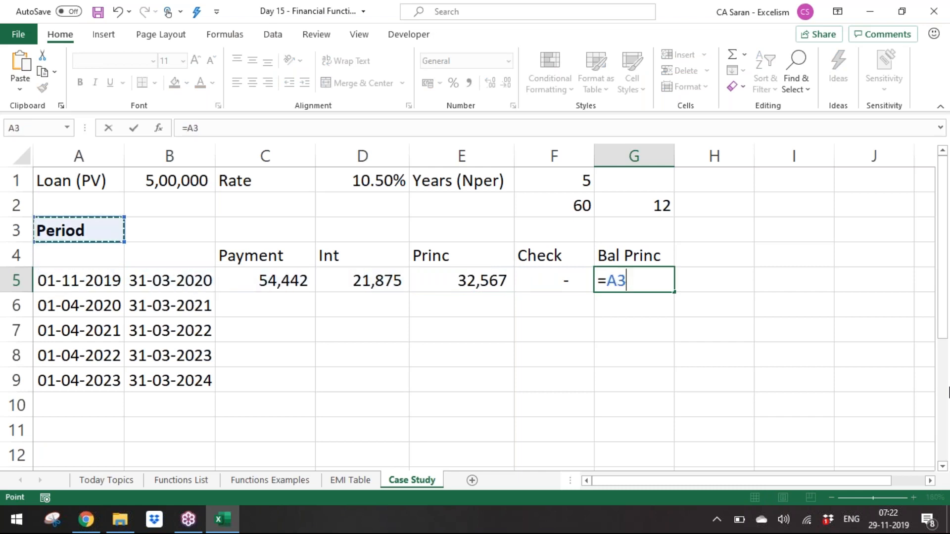
pyautogui.write('-')
pyautogui.press('Left')
pyautogui.press('Left')
pyautogui.hotkey('ctrl', 'Return')
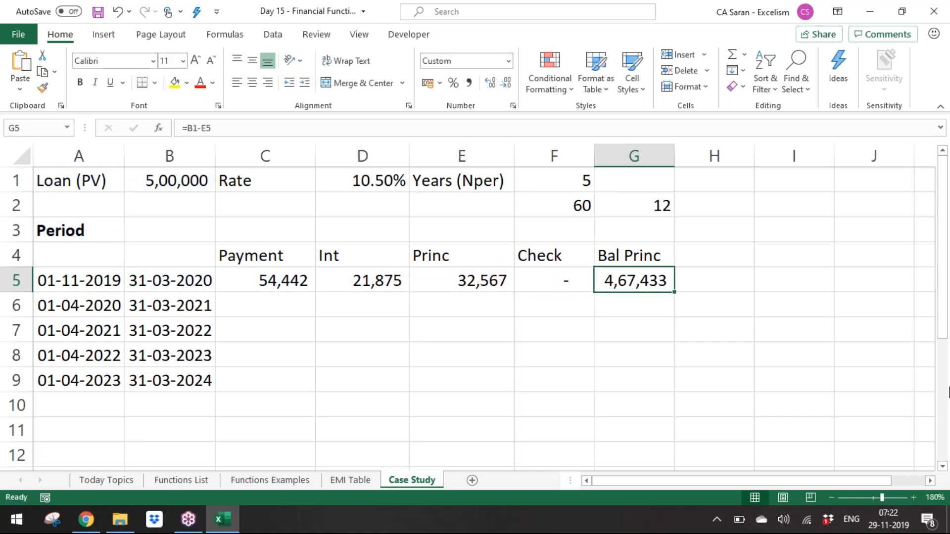
# Review the empty payment cells C6:C9 for the four remaining financial-year periods
pyautogui.press('Down')
pyautogui.press('Left')
pyautogui.press('Left')
pyautogui.press('Left')
pyautogui.press('Left')
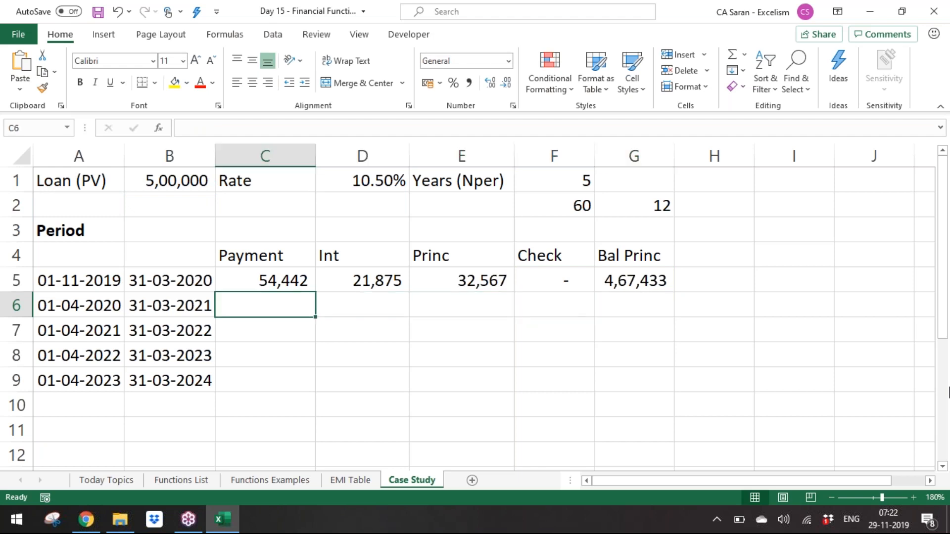
pyautogui.hotkey('shift', 'Down')
pyautogui.hotkey('shift', 'Down')
pyautogui.hotkey('shift', 'Down')
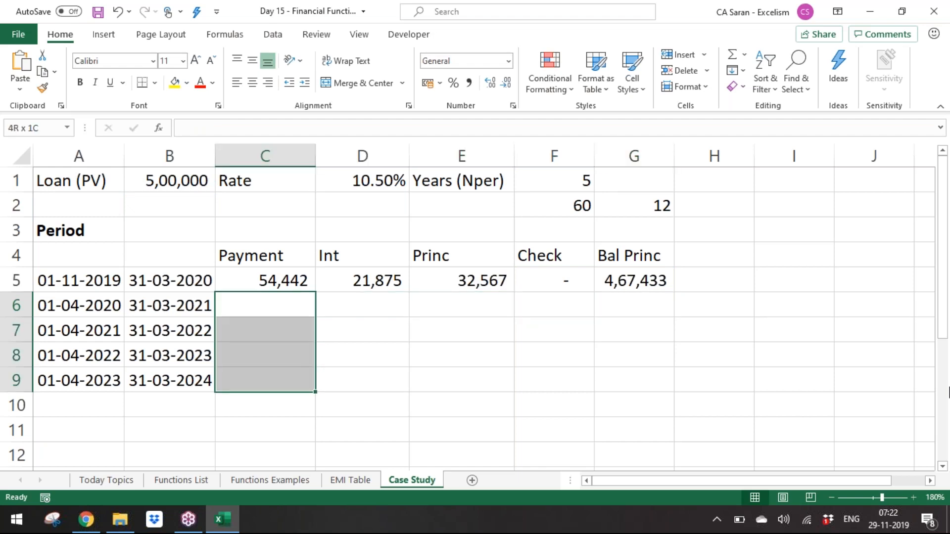
pyautogui.hotkey('shift', 'Right')
pyautogui.hotkey('shift', 'Right')
pyautogui.press('Up')
pyautogui.press('Down')
pyautogui.hotkey('shift', 'Down')
pyautogui.hotkey('shift', 'Down')
pyautogui.hotkey('shift', 'Down')
pyautogui.press('Up')
pyautogui.press('Down')
pyautogui.hotkey('shift', 'Down')
pyautogui.hotkey('shift', 'Down')
pyautogui.hotkey('shift', 'Down')
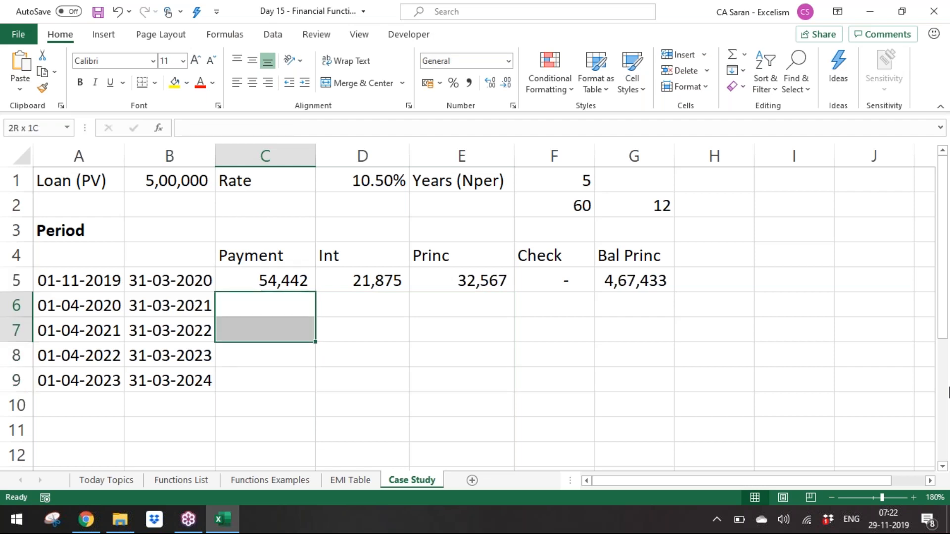
pyautogui.press('Up')
pyautogui.press('Down')
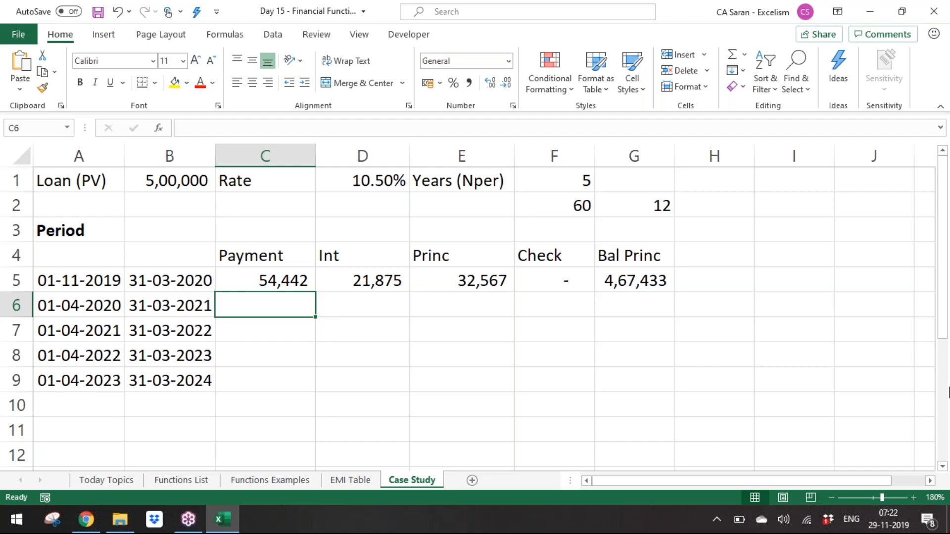
# Calculate the second period's payment in C6 from the rate, four remaining periods and the balance principal with =-PMT(D1,4,G5)
pyautogui.write('=pmt')
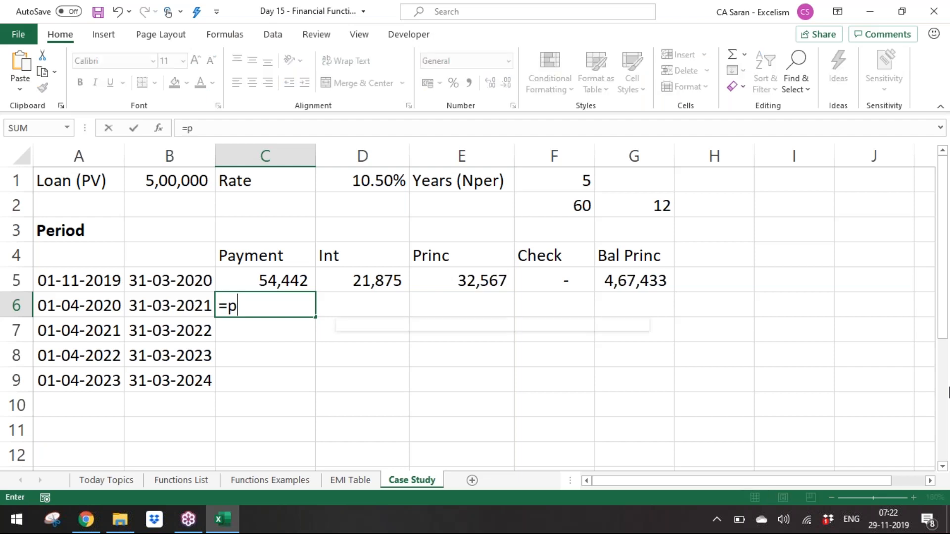
pyautogui.press('BackSpace')
pyautogui.press('BackSpace')
pyautogui.press('BackSpace')
pyautogui.write('-pm')
pyautogui.press('Tab')
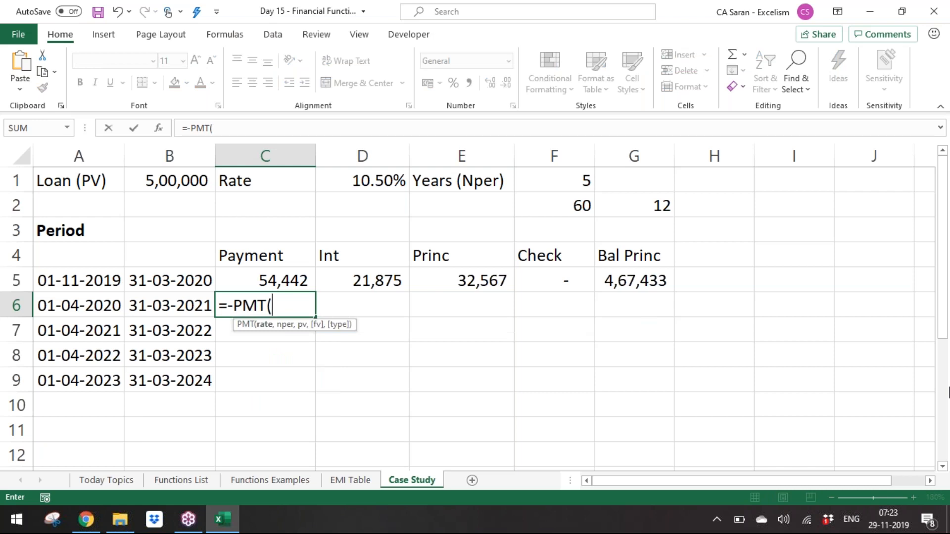
pyautogui.press('Up')
pyautogui.press('Up')
pyautogui.press('Up')
pyautogui.press('Up')
pyautogui.press('Up')
pyautogui.press('Right')
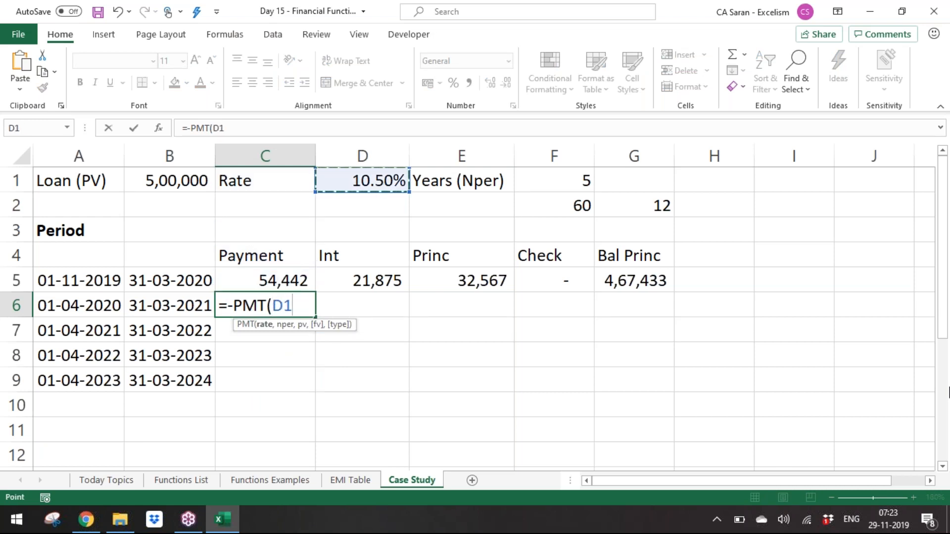
pyautogui.write(',')
pyautogui.press('Right')
pyautogui.press('Right')
pyautogui.press('Right')
pyautogui.press('Right')
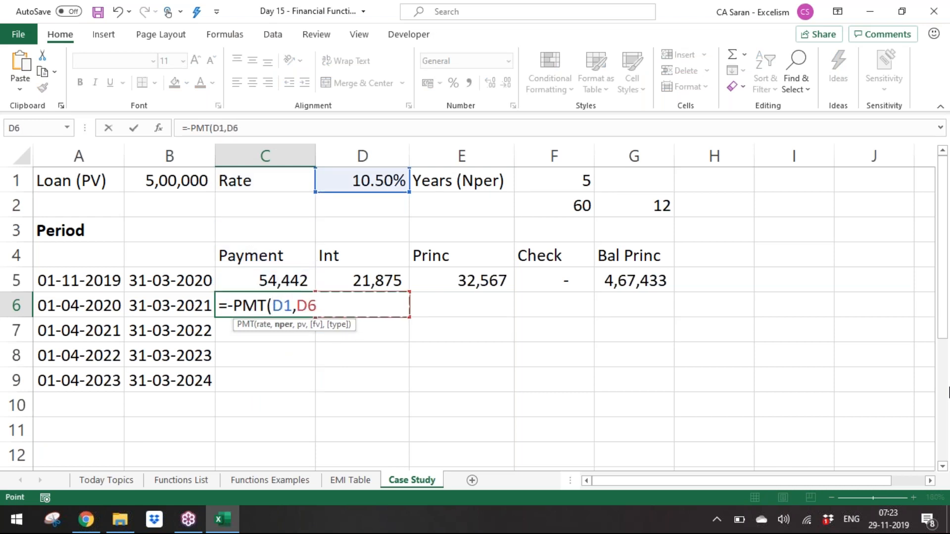
pyautogui.press('BackSpace')
pyautogui.press('BackSpace')
pyautogui.press('BackSpace')
pyautogui.write(',4,')
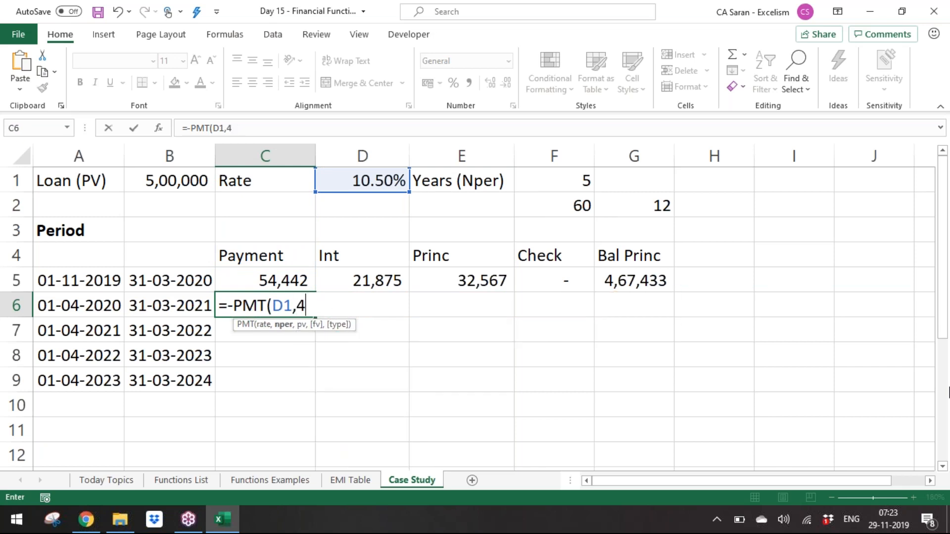
pyautogui.press('Right')
pyautogui.press('Right')
pyautogui.press('Right')
pyautogui.press('Right')
pyautogui.press('Up')
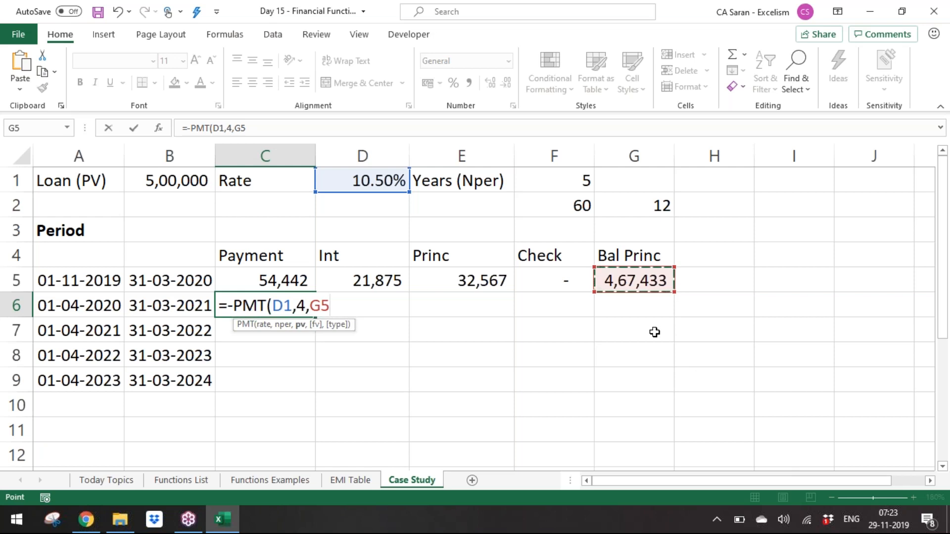
pyautogui.write(')')
pyautogui.press('Return')
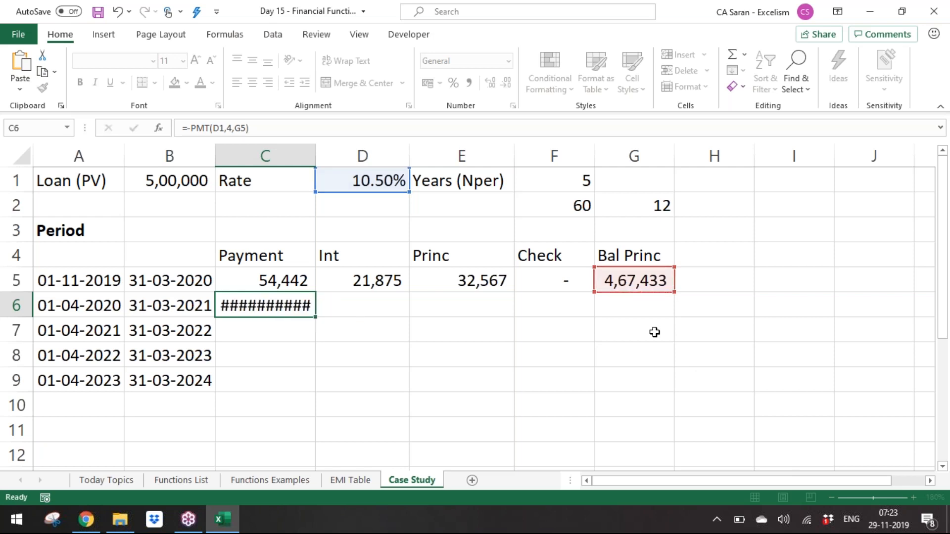
# Format the payment in C6 with the comma style and no decimals
pyautogui.press('Up')
pyautogui.press('F2')
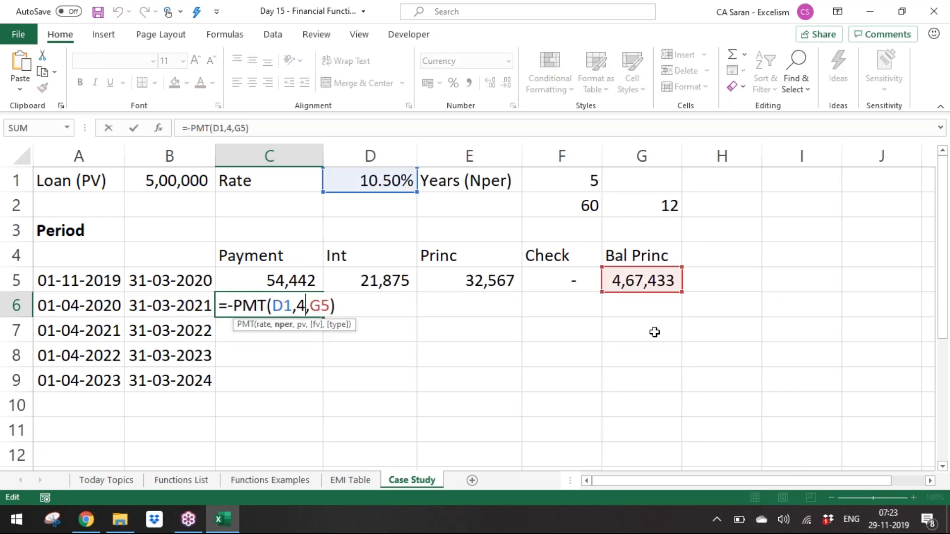
pyautogui.press('Escape')
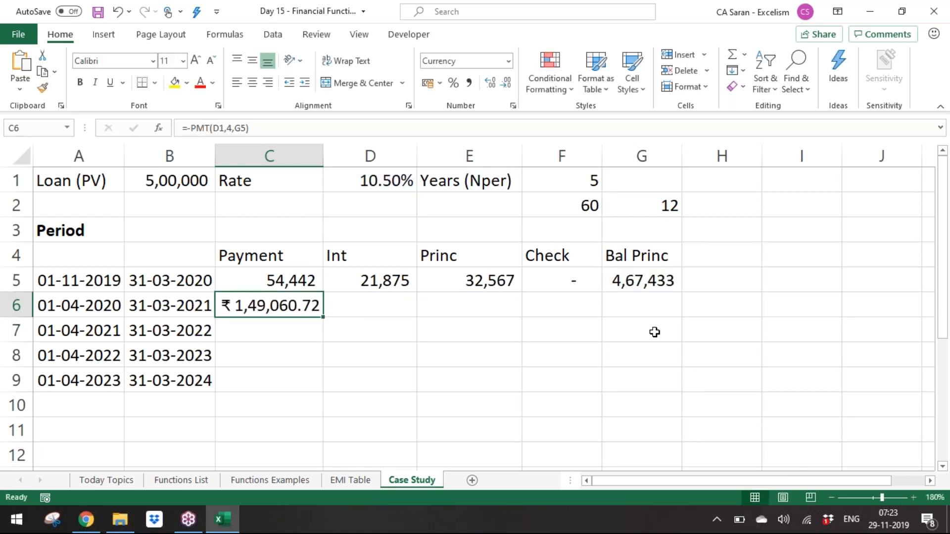
pyautogui.click(471, 84)
pyautogui.click(506, 83)
pyautogui.click(505, 83)
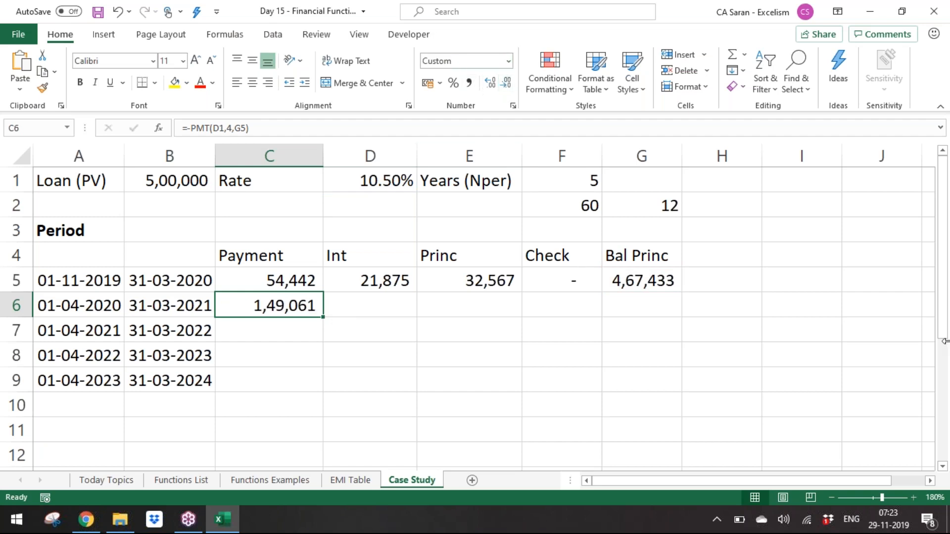
pyautogui.press('Up')
pyautogui.press('Right')
pyautogui.press('F2')
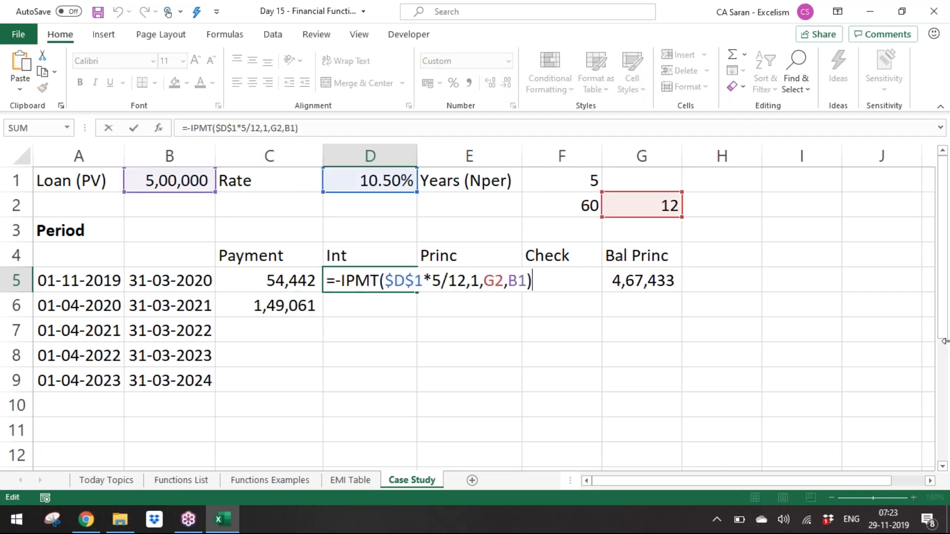
pyautogui.hotkey('shift', 'Home')
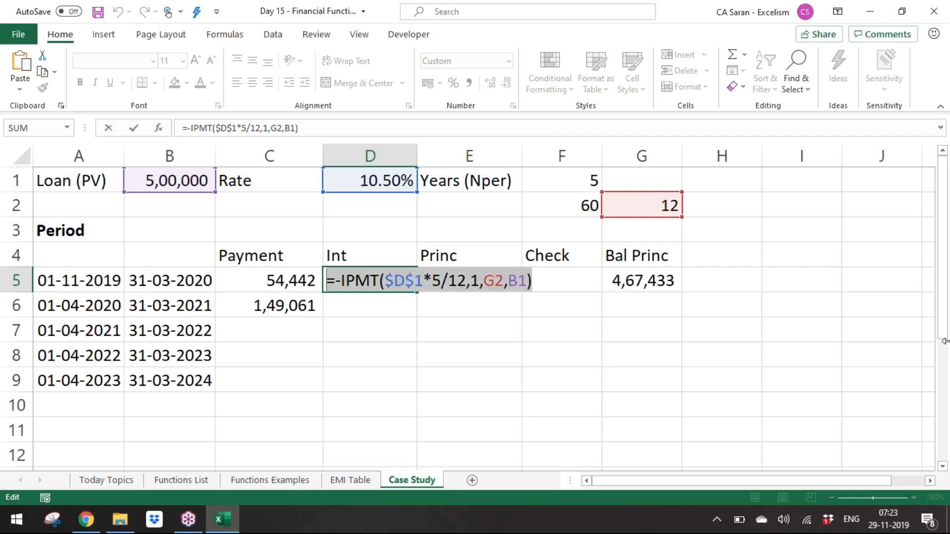
pyautogui.press('Escape')
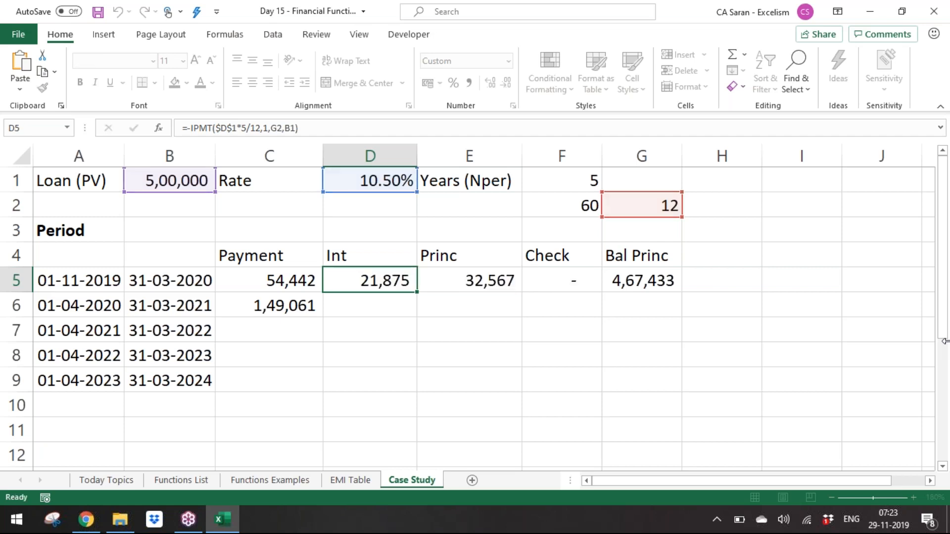
# Copy the payment formula text from C6 into the interest cell D6, keeping its cell references
pyautogui.press('Down')
pyautogui.press('Left')
pyautogui.press('F2')
pyautogui.hotkey('shift', 'Left')
pyautogui.hotkey('shift', 'Left')
pyautogui.hotkey('shift', 'Left')
pyautogui.hotkey('shift', 'Left')
pyautogui.hotkey('shift', 'Left')
pyautogui.hotkey('shift', 'Left')
pyautogui.hotkey('shift', 'Left')
pyautogui.hotkey('shift', 'Left')
pyautogui.hotkey('shift', 'Left')
pyautogui.hotkey('shift', 'Left')
pyautogui.hotkey('shift', 'Left')
pyautogui.hotkey('shift', 'Left')
pyautogui.hotkey('shift', 'Left')
pyautogui.hotkey('shift', 'Left')
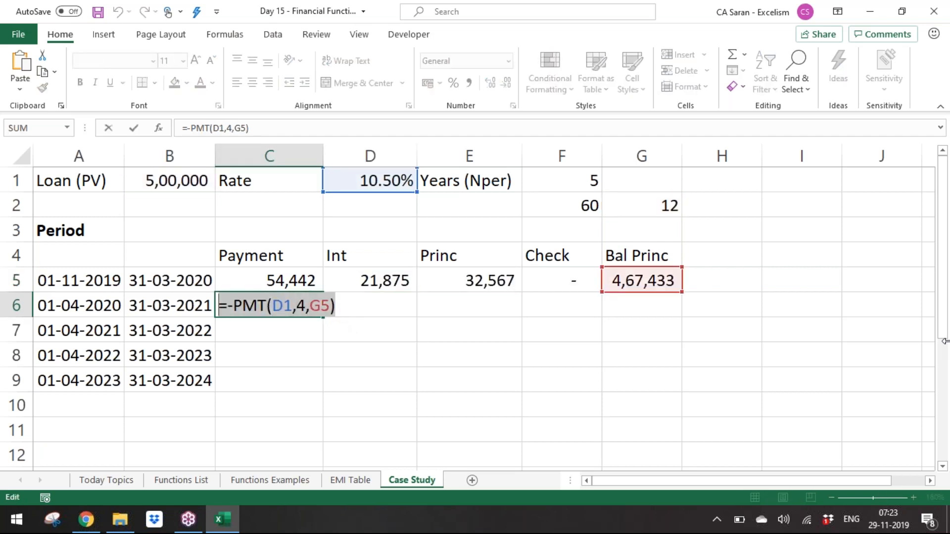
pyautogui.hotkey('ctrl', 'c')
pyautogui.press('Escape')
pyautogui.press('Right')
pyautogui.hotkey('ctrl', 'v')
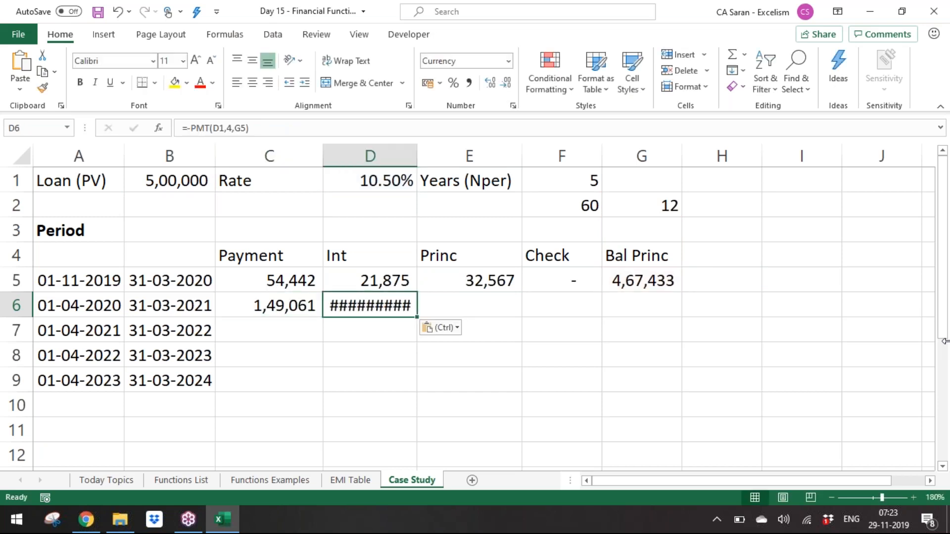
# Change the formula in D6 to the interest calculation for period 1, =-IPMT(D1,1,4,G5)
pyautogui.press('F2')
pyautogui.press('Left')
pyautogui.press('Left')
pyautogui.press('Left')
pyautogui.press('Left')
pyautogui.press('Left')
pyautogui.press('Left')
pyautogui.press('Left')
pyautogui.press('Left')
pyautogui.press('Left')
pyautogui.press('Left')
pyautogui.press('Left')
pyautogui.press('Left')
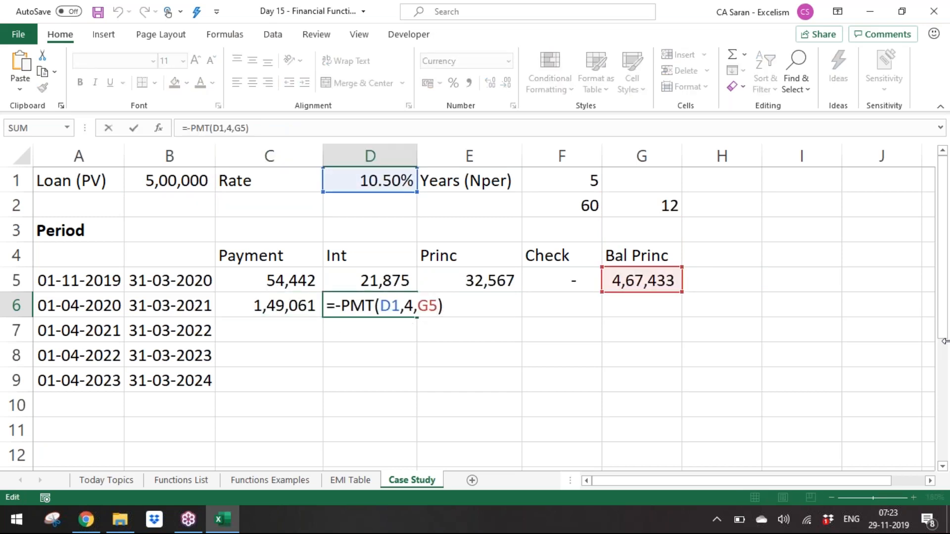
pyautogui.write('I')
pyautogui.press('Right')
pyautogui.press('Right')
pyautogui.press('Right')
pyautogui.press('Right')
pyautogui.press('Right')
pyautogui.press('Right')
pyautogui.press('Right')
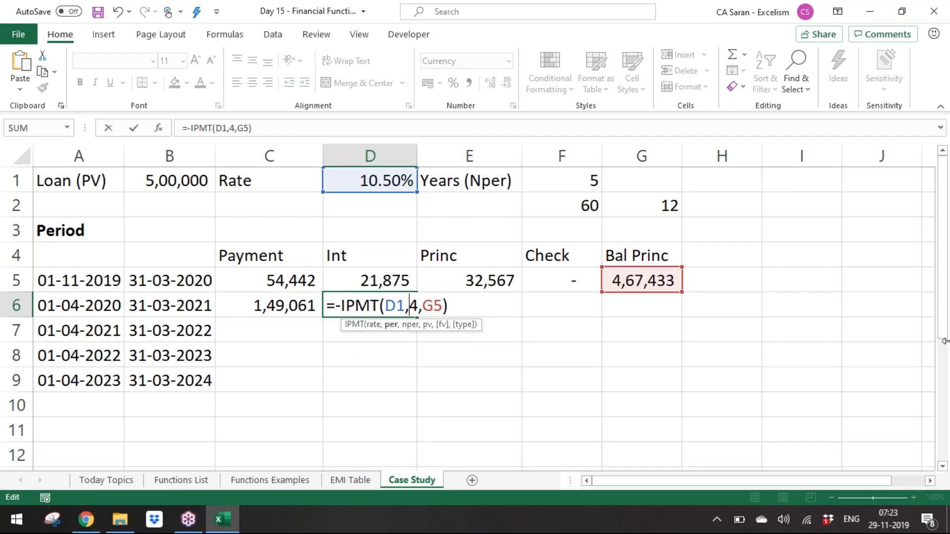
pyautogui.hotkey('shift', 'Right')
pyautogui.press('Right')
pyautogui.write('1,')
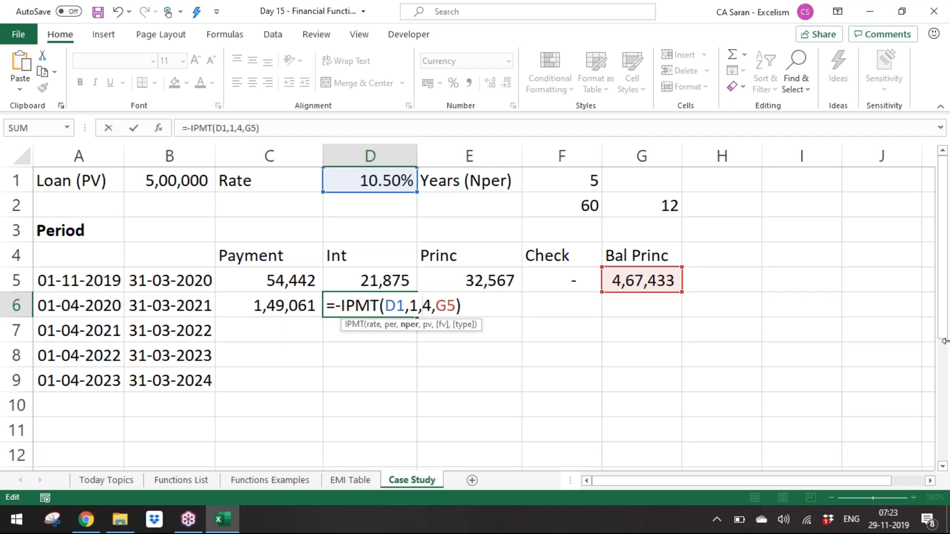
pyautogui.hotkey('ctrl', 'Return')
# Copy the interest formula text from D6 into the principal cell E6, keeping its cell references
pyautogui.press('F2')
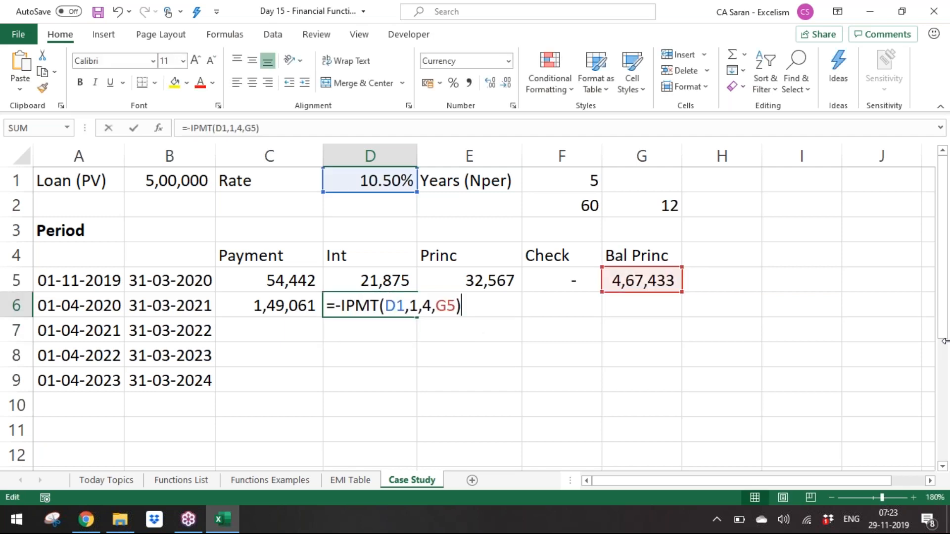
pyautogui.hotkey('shift', 'Home')
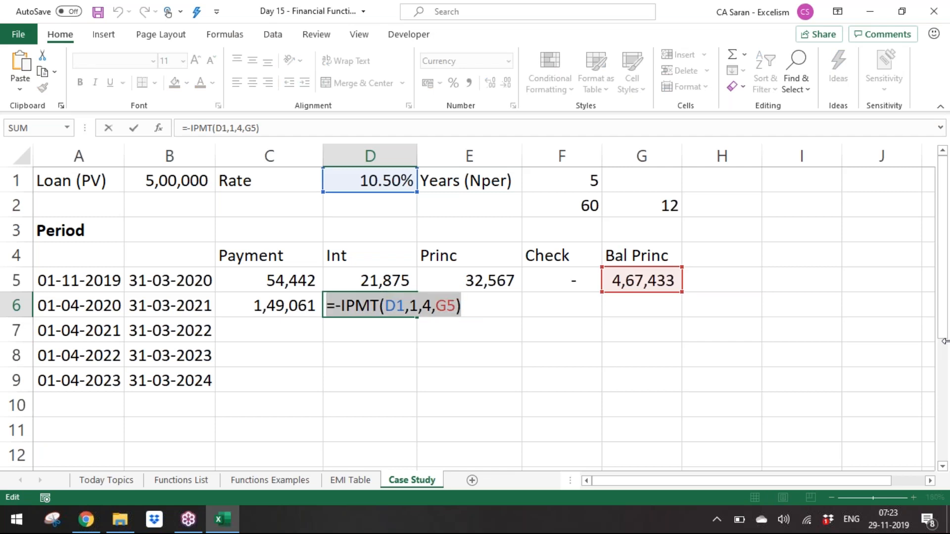
pyautogui.hotkey('ctrl', 'c')
pyautogui.press('Escape')
pyautogui.press('Right')
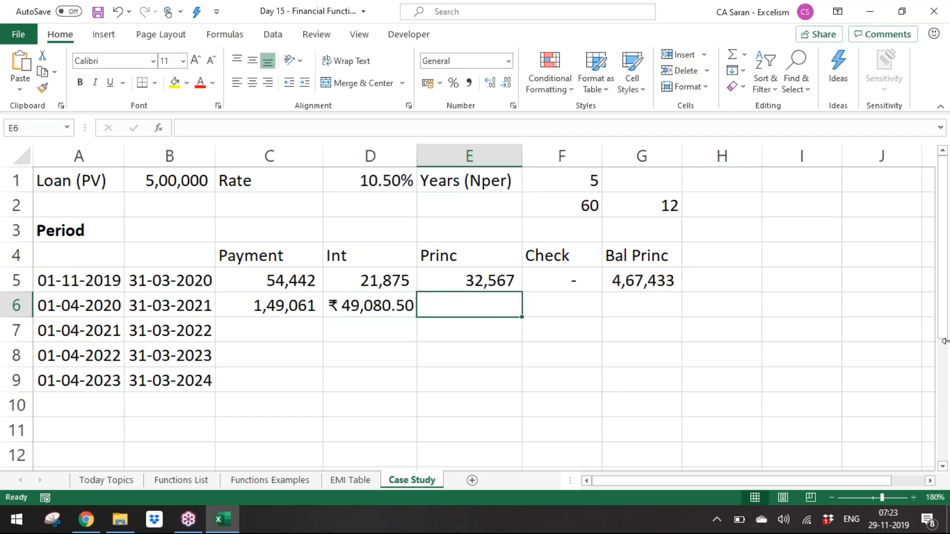
pyautogui.press('F2')
pyautogui.hotkey('ctrl', 'v')
# Change the function in E6 from IPMT to PPMT so it calculates the principal portion
pyautogui.press('Left')
pyautogui.press('Left')
pyautogui.press('Left')
pyautogui.press('Left')
pyautogui.press('Left')
pyautogui.press('Left')
pyautogui.press('Left')
pyautogui.press('Left')
pyautogui.press('Left')
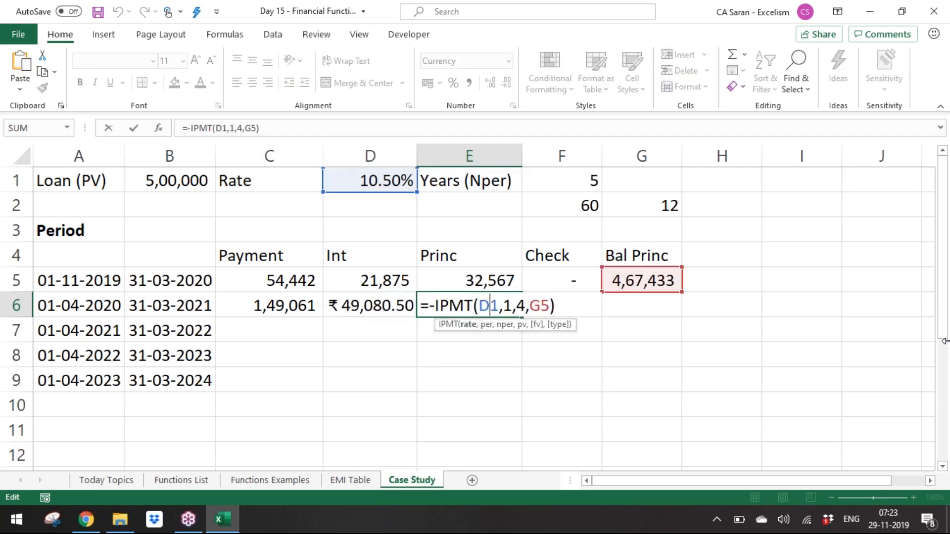
pyautogui.press('Left')
pyautogui.press('Left')
pyautogui.press('Left')
pyautogui.press('Left')
pyautogui.press('Left')
pyautogui.press('Left')
pyautogui.press('Delete')
pyautogui.write('P')
pyautogui.hotkey('ctrl', 'Return')
# Format the interest and principal in D6:E6 with the comma style and no decimals
pyautogui.press('Left')
pyautogui.hotkey('shift', 'Right')
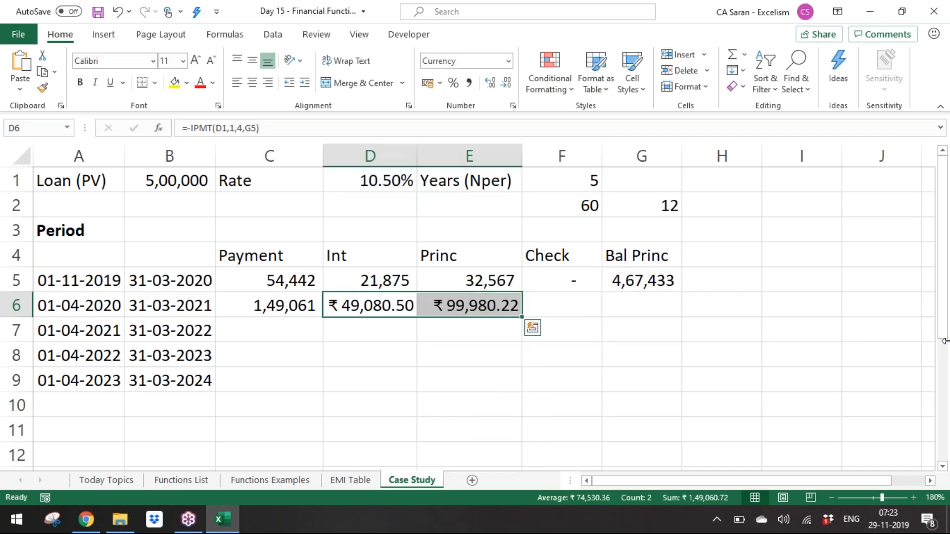
pyautogui.click(468, 83)
pyautogui.click(505, 85)
pyautogui.click(505, 85)
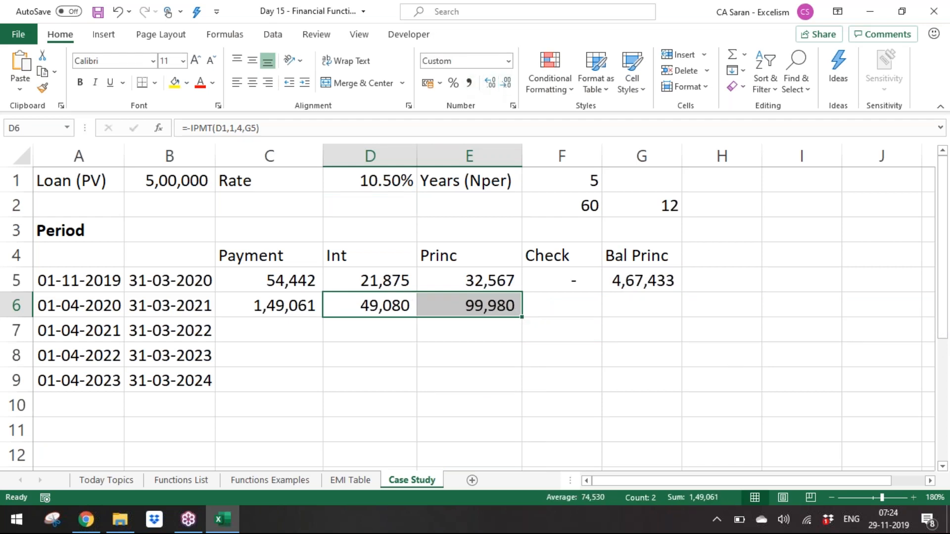
# Examine the first period's payment, principal, check and balance principal formulas in row 5 against the second period's row
pyautogui.click(561, 306)
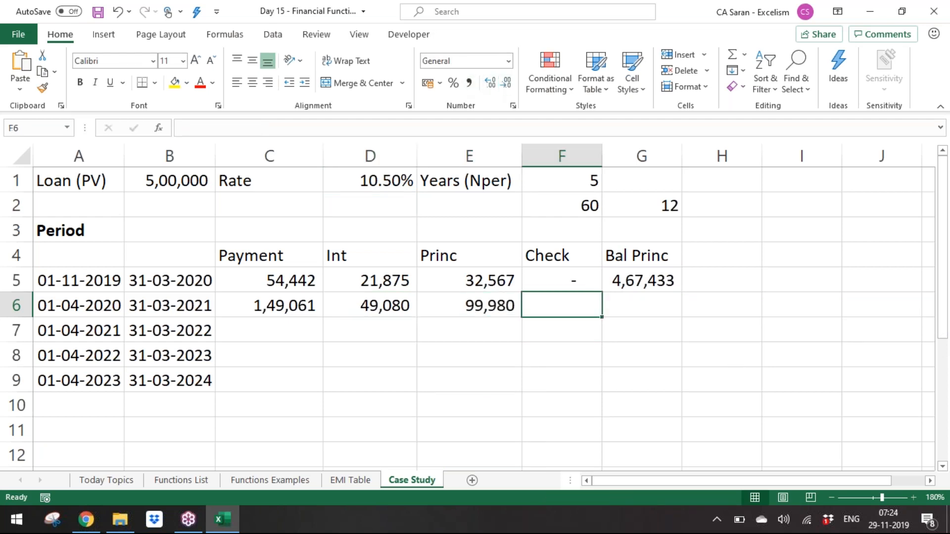
pyautogui.press('Left')
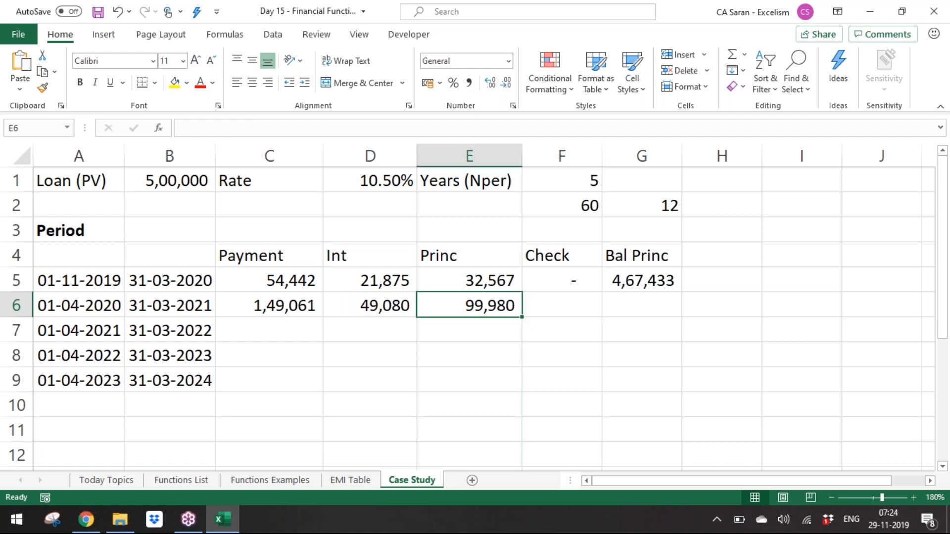
pyautogui.press('Up')
pyautogui.press('Left')
pyautogui.press('Left')
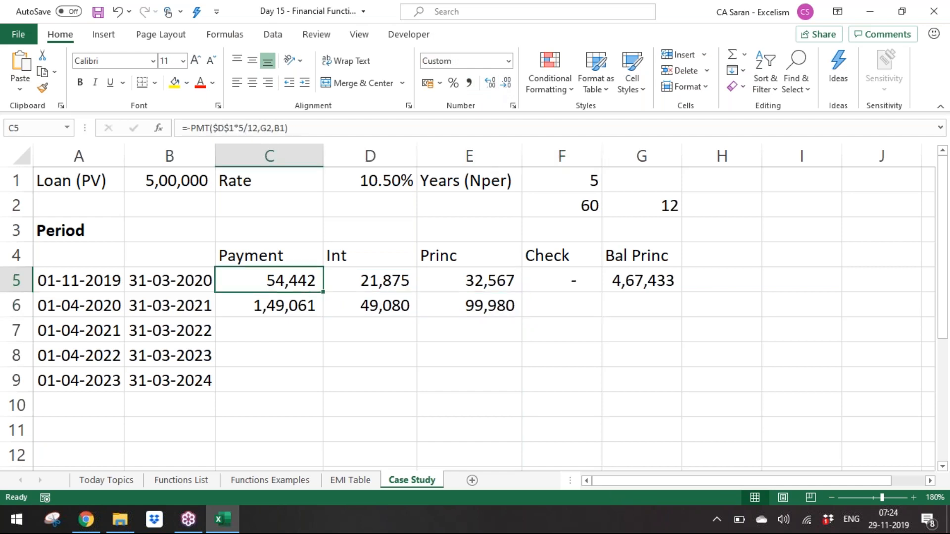
pyautogui.press('Right')
pyautogui.press('Right')
pyautogui.press('Right')
pyautogui.press('Right')
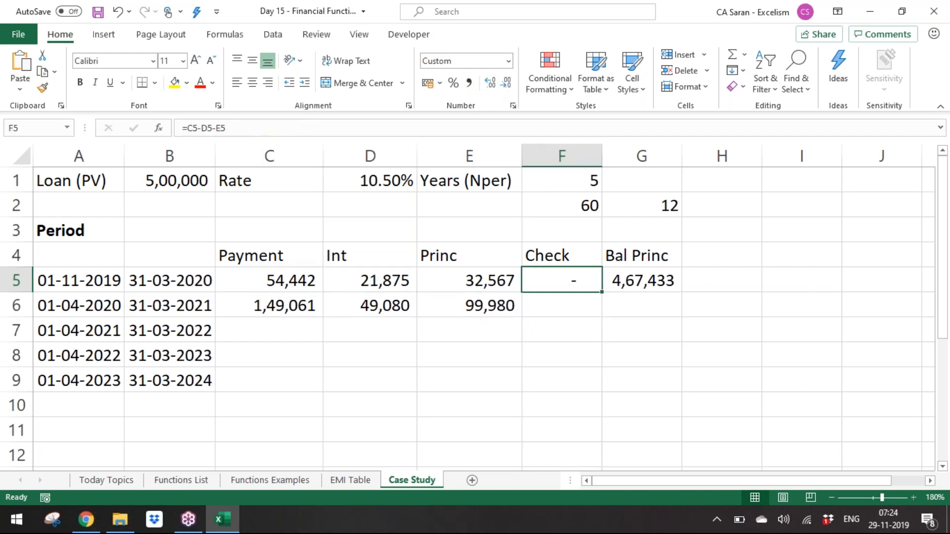
pyautogui.press('Left')
pyautogui.press('Left')
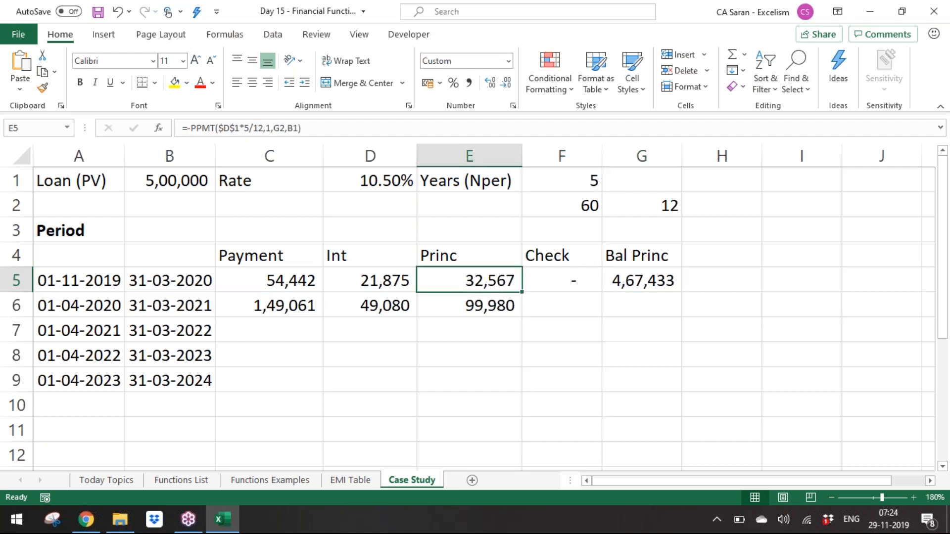
pyautogui.press('Right')
pyautogui.press('Right')
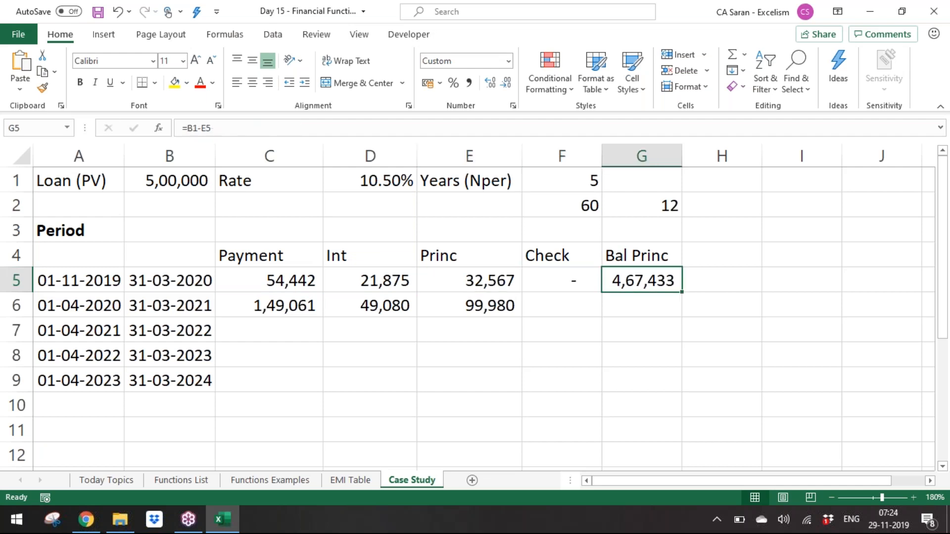
pyautogui.press('Down')
pyautogui.press('Down')
pyautogui.press('Down')
pyautogui.press('Down')
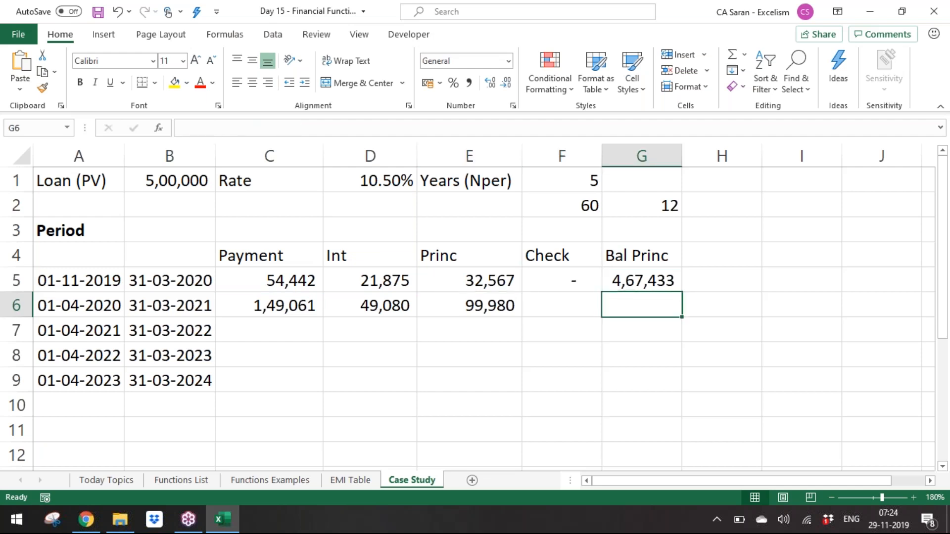
# Link the third period's payment in C7 to the payment above it with =C6
pyautogui.press('Up')
pyautogui.press('Up')
pyautogui.press('Up')
pyautogui.press('Left')
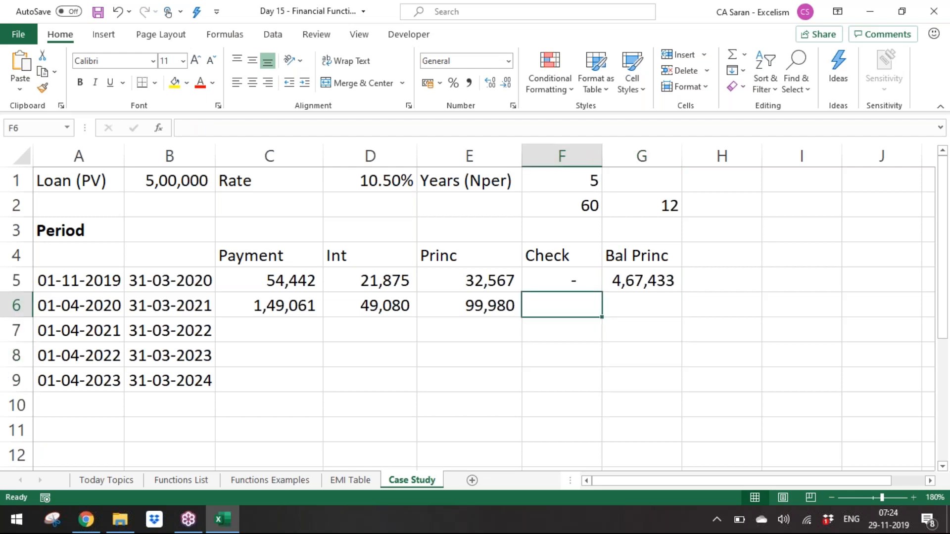
pyautogui.press('Left')
pyautogui.press('Left')
pyautogui.press('Left')
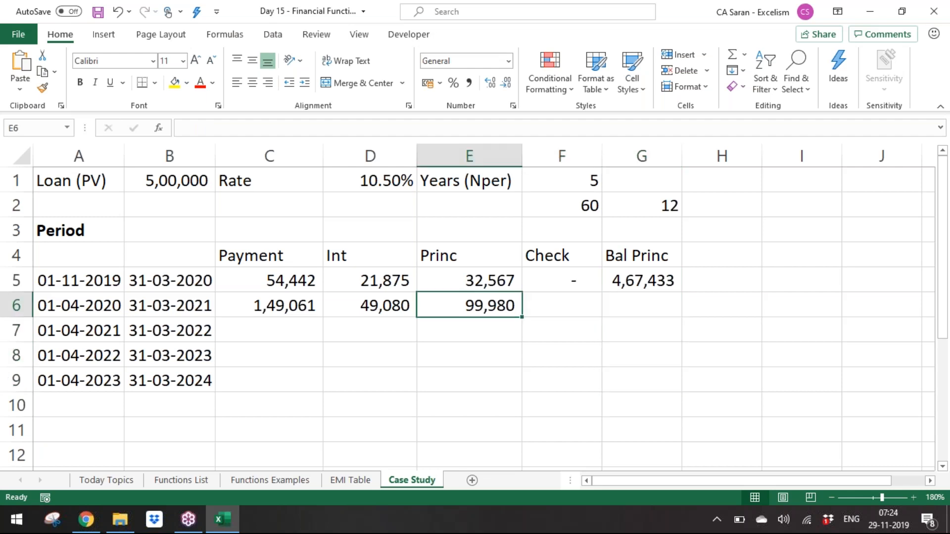
pyautogui.hotkey('ctrl', 'c')
pyautogui.press('Down')
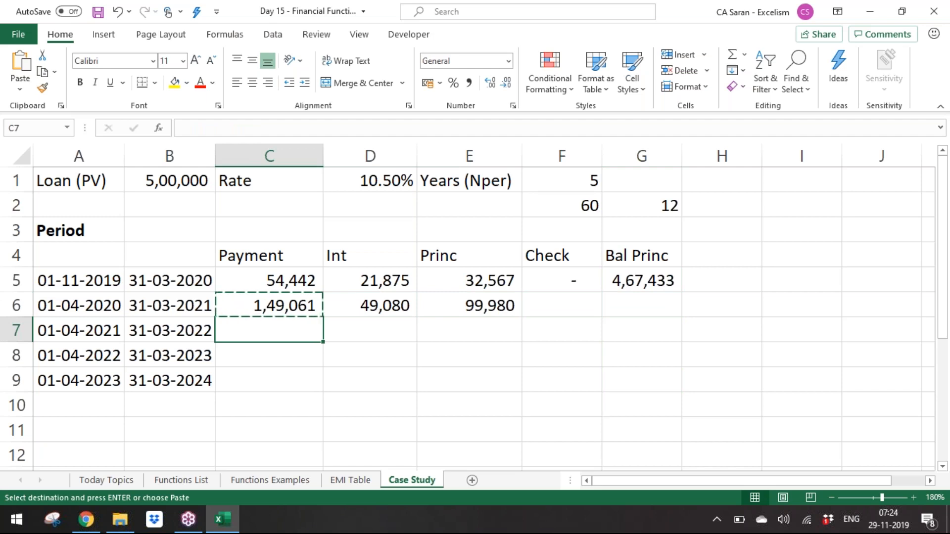
pyautogui.write('=')
pyautogui.press('Up')
pyautogui.press('Return')
# Copy the linked payment formula from C7 into C8:C9 for the remaining periods
pyautogui.press('Up')
pyautogui.hotkey('ctrl', 'c')
pyautogui.press('Down')
pyautogui.hotkey('shift', 'Down')
pyautogui.hotkey('ctrl', 'v')
pyautogui.press('Escape')
# Examine the payment formulas in column C from the first period through the last
pyautogui.press('Up')
pyautogui.press('Up')
pyautogui.hotkey('shift', 'Down')
pyautogui.hotkey('shift', 'Down')
pyautogui.hotkey('shift', 'Down')
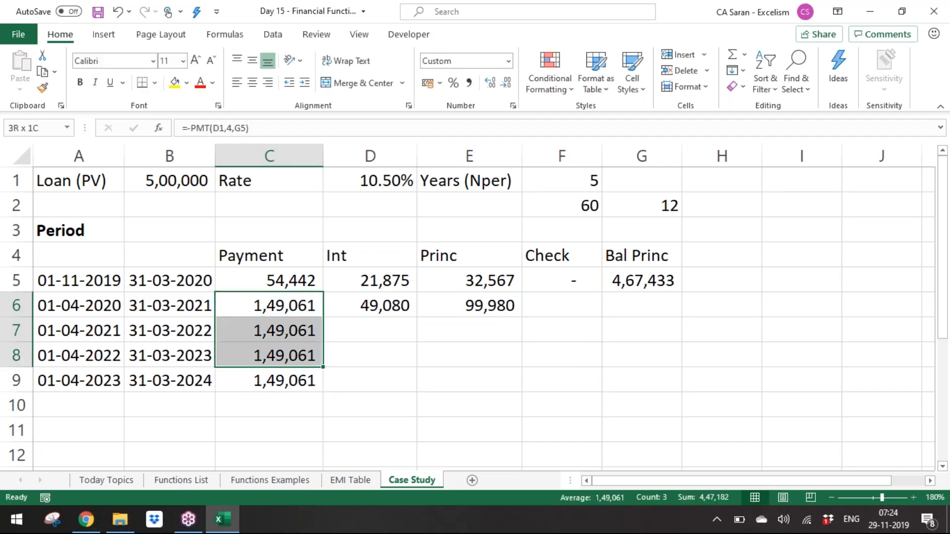
pyautogui.press('Up')
pyautogui.press('Down')
pyautogui.press('Down')
pyautogui.press('Down')
pyautogui.press('Up')
pyautogui.press('Up')
pyautogui.press('Down')
pyautogui.press('Down')
pyautogui.press('Down')
pyautogui.press('Down')
pyautogui.press('Up')
pyautogui.press('Down')
pyautogui.press('Up')
pyautogui.press('Down')
pyautogui.press('Up')
pyautogui.press('Up')
pyautogui.press('Up')
pyautogui.press('Up')
pyautogui.press('Up')
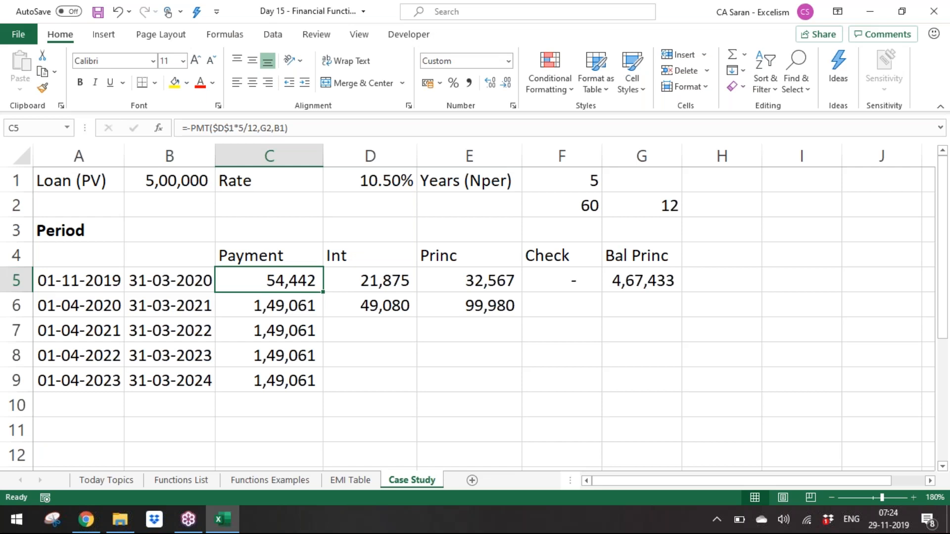
# Make the column headings in C4:G4, Payment through Bal Princ, bold
pyautogui.hotkey('ctrl', 'Down')
pyautogui.press('Right')
pyautogui.press('Right')
pyautogui.press('Right')
pyautogui.press('Right')
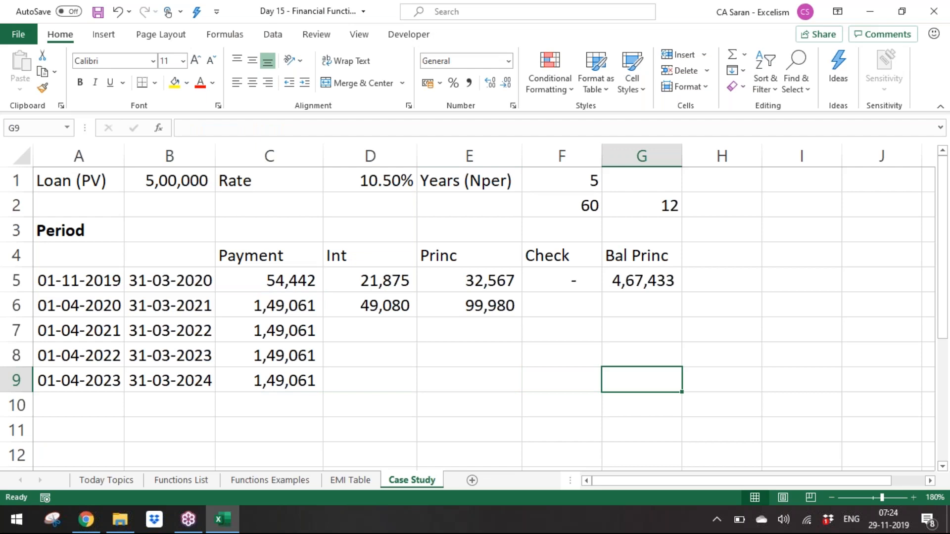
pyautogui.hotkey('ctrl', 'Up')
pyautogui.press('Up')
pyautogui.hotkey('ctrl', 'shift', 'Left')
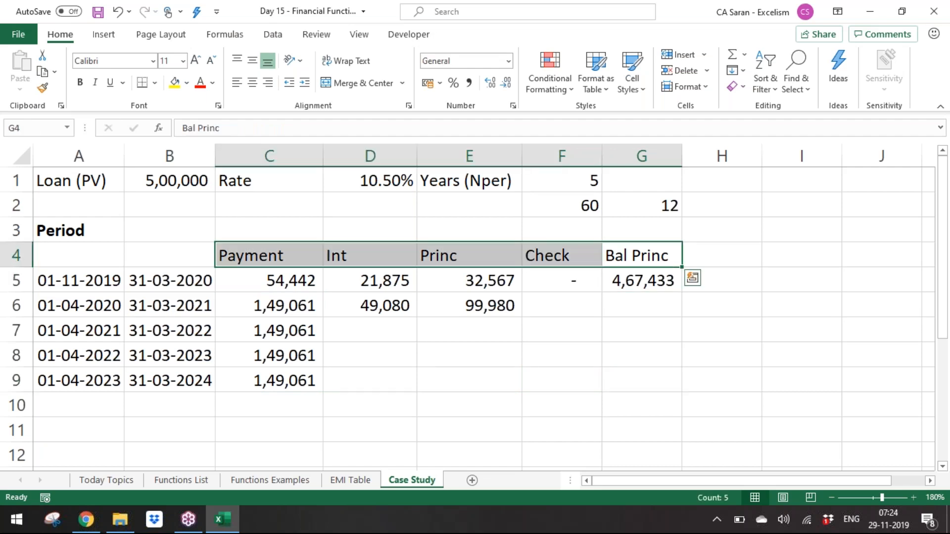
pyautogui.hotkey('ctrl', 'b')
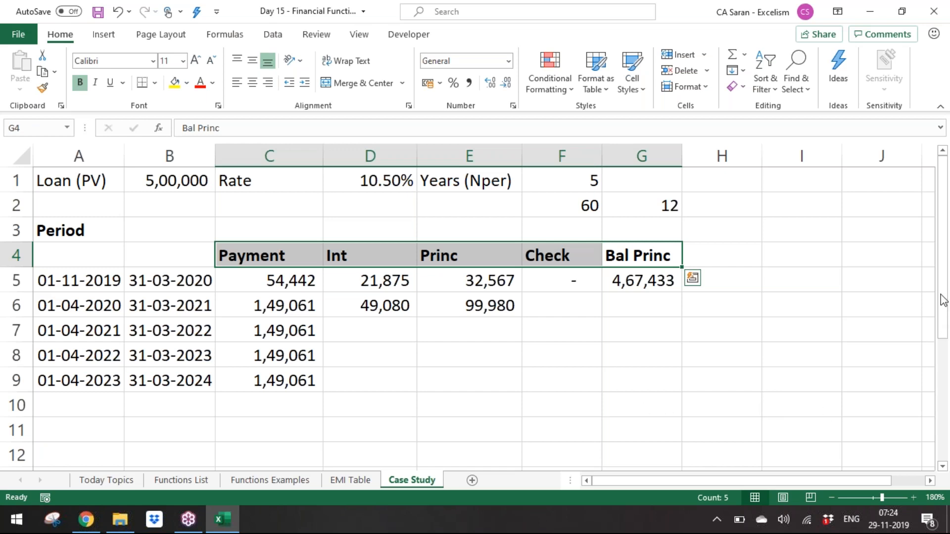
pyautogui.click(944, 318)
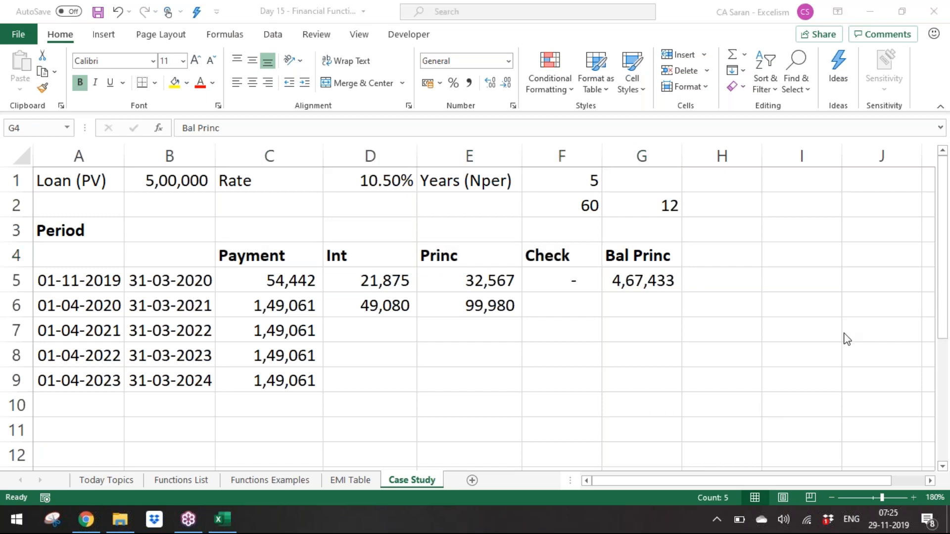
pyautogui.click(470, 288)
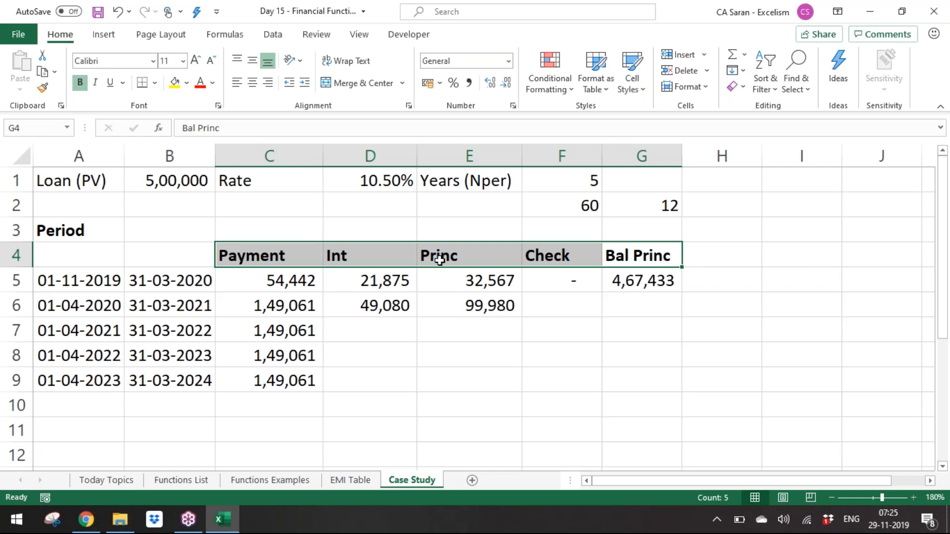
pyautogui.click(470, 273)
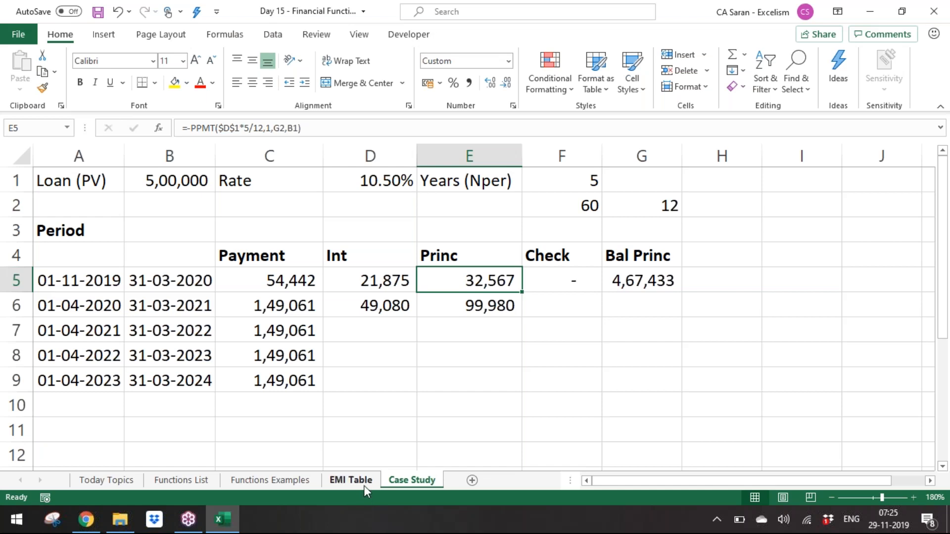
pyautogui.click(350, 481)
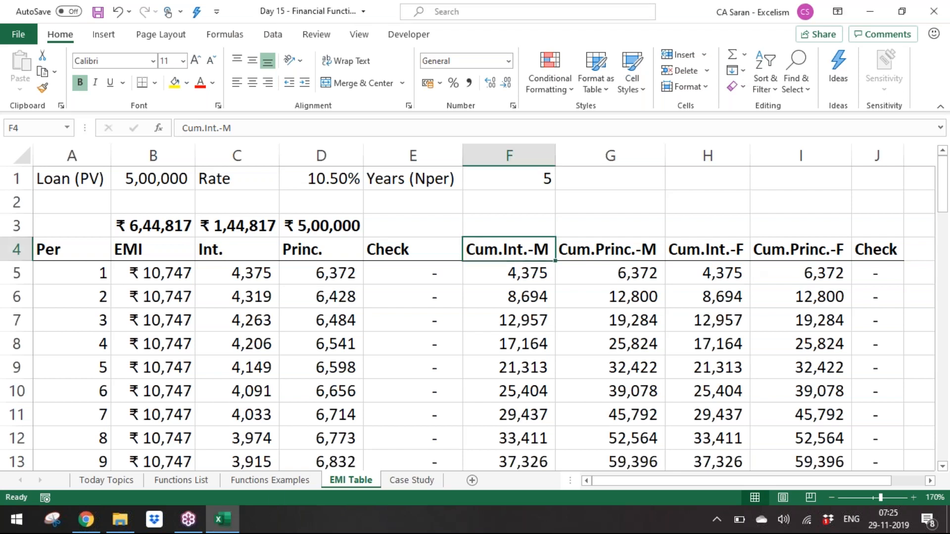
# On the Functions Examples sheet, copy the labels in A1:A4, Particulars through Nper, to F1:F4
pyautogui.click(268, 479)
pyautogui.hotkey('ctrl', 'Left')
pyautogui.hotkey('ctrl', 'Left')
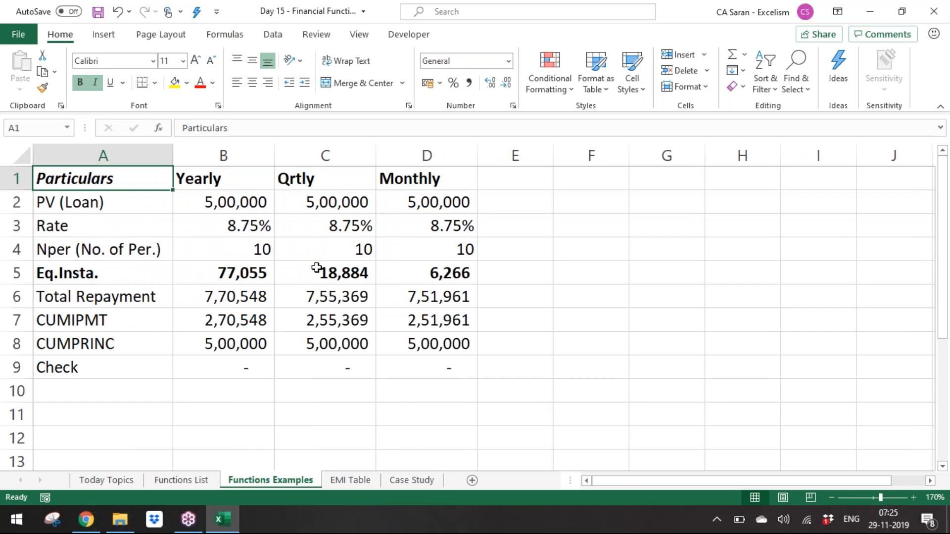
pyautogui.hotkey('shift', 'Down')
pyautogui.hotkey('shift', 'Down')
pyautogui.hotkey('shift', 'Down')
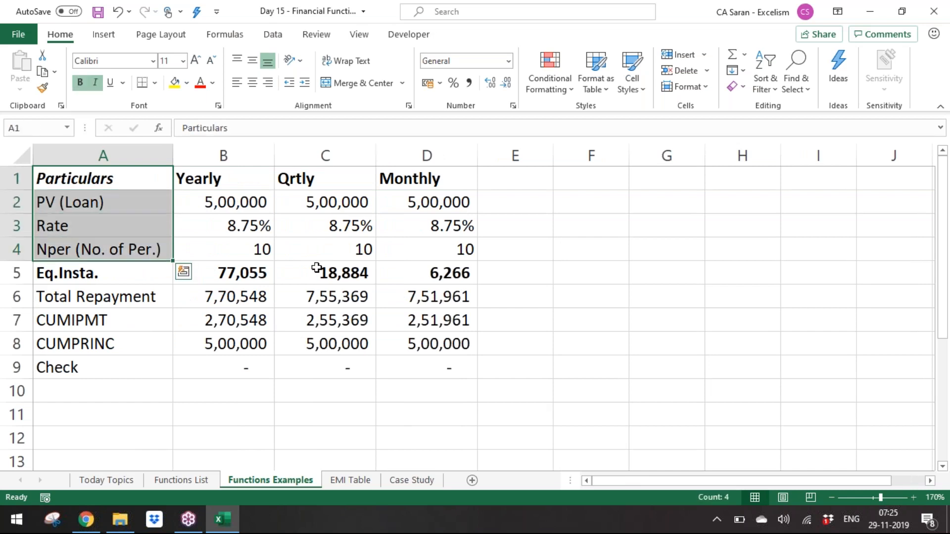
pyautogui.hotkey('ctrl', 'q')
pyautogui.press('Escape')
pyautogui.hotkey('ctrl', 'c')
pyautogui.hotkey('ctrl', 'Right')
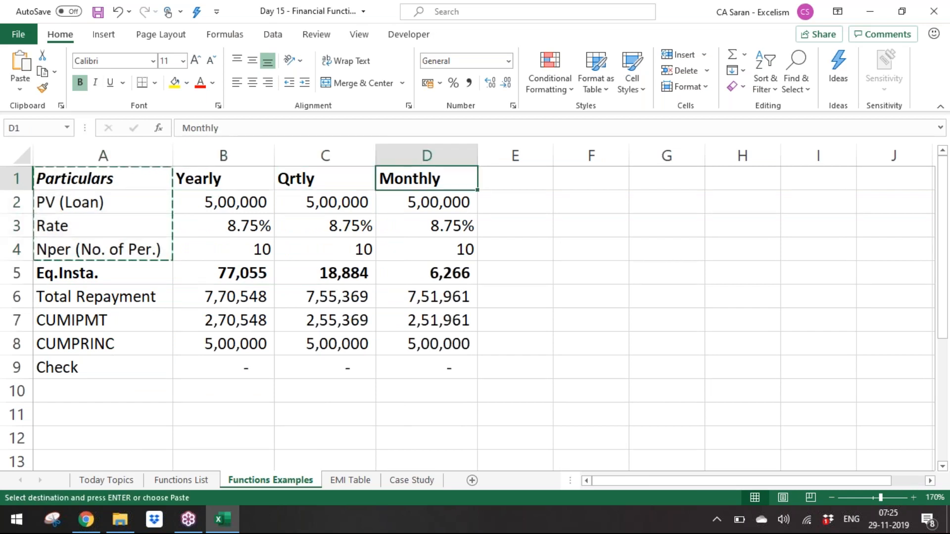
pyautogui.press('Right')
pyautogui.press('Right')
pyautogui.press('Return')
# Autofit column F to the width of the copied labels
pyautogui.hotkey('alt', 'h')
pyautogui.press('o')
pyautogui.press('i')
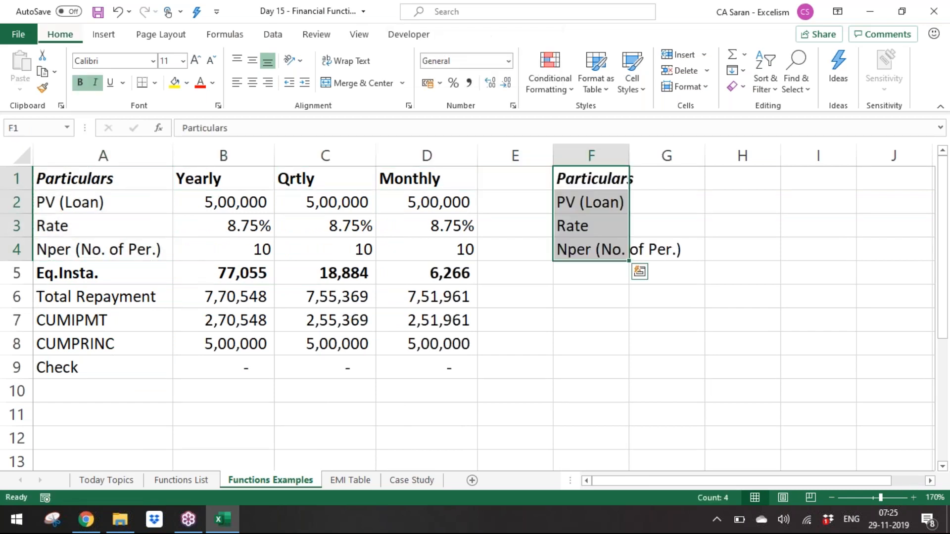
# Copy the Eq.Insta. label from A5 into F5 as a value and remove its bold formatting
pyautogui.hotkey('ctrl', 'Down')
pyautogui.press('Down')
pyautogui.press('Left')
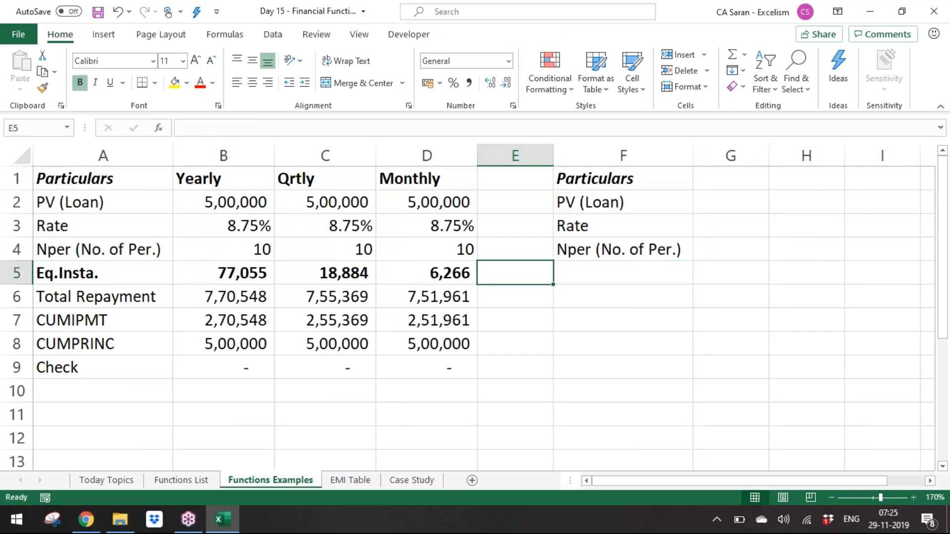
pyautogui.hotkey('ctrl', 'Left')
pyautogui.hotkey('ctrl', 'Left')
pyautogui.hotkey('ctrl', 'c')
pyautogui.press('Right')
pyautogui.press('Right')
pyautogui.press('Right')
pyautogui.press('Right')
pyautogui.press('Right')
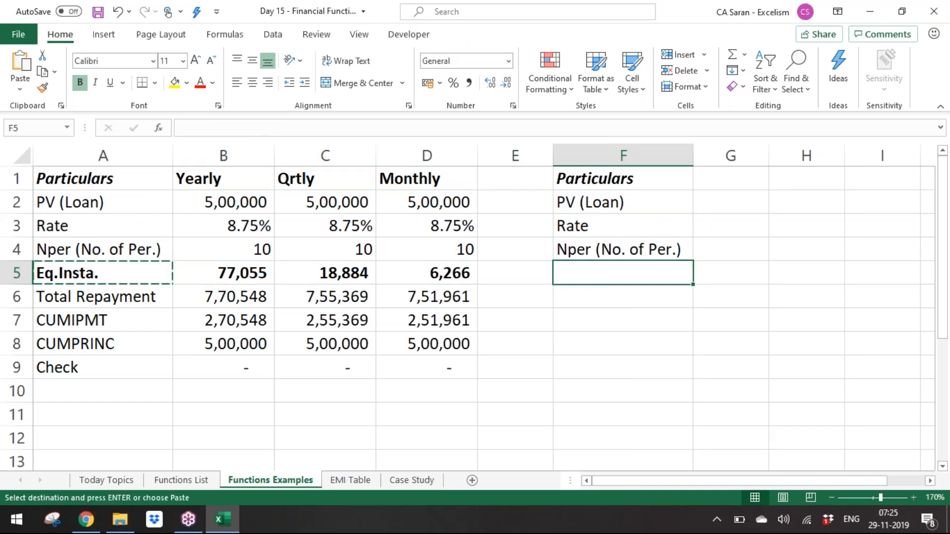
pyautogui.hotkey('ctrl', 'alt', 'v')
pyautogui.press('v')
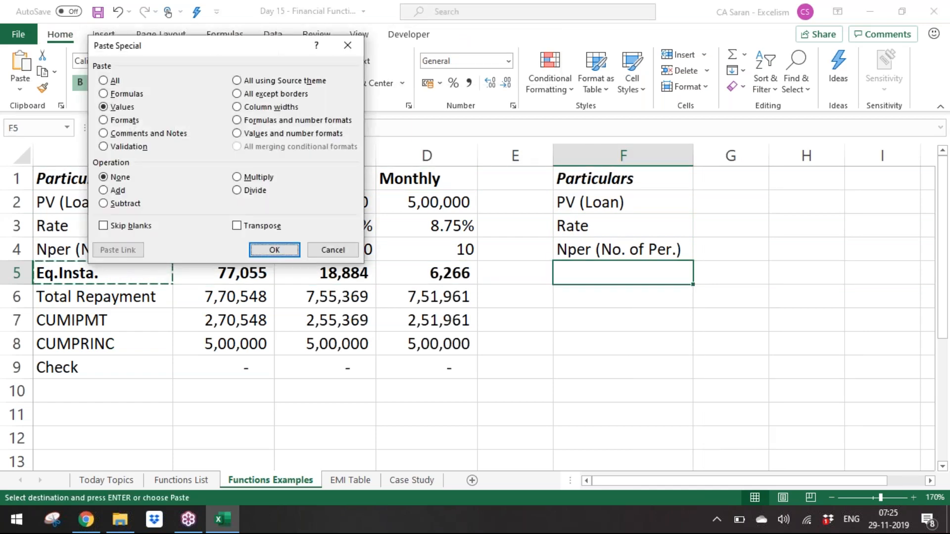
pyautogui.press('Return')
pyautogui.press('Escape')
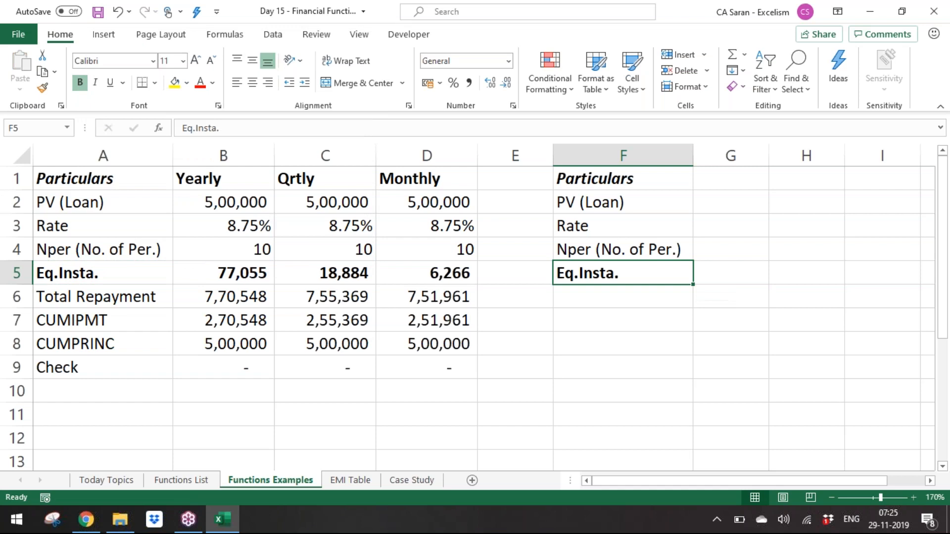
pyautogui.hotkey('ctrl', 'b')
# Copy the monthly loan, rate, period and instalment in D2:D5 into G2:G5 as values only
pyautogui.hotkey('ctrl', 'Left')
pyautogui.press('Up')
pyautogui.press('Up')
pyautogui.press('Up')
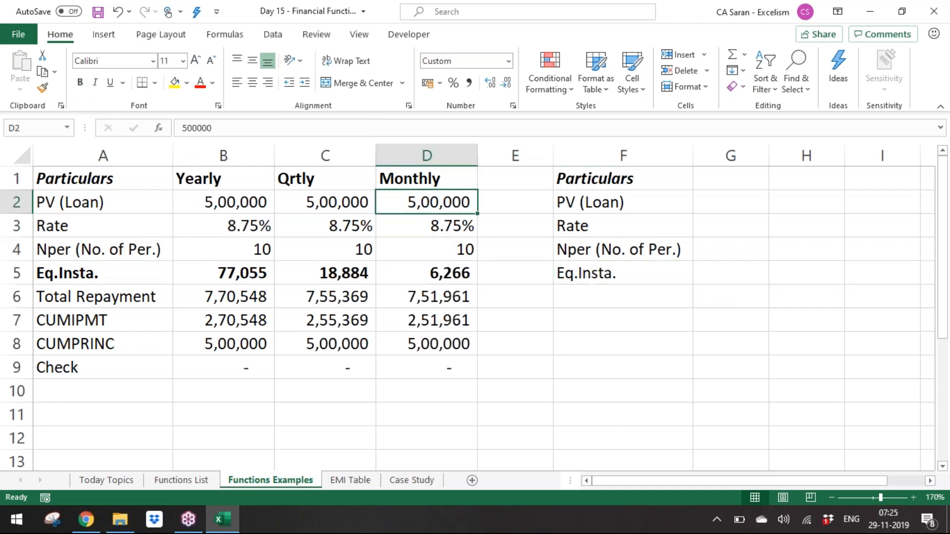
pyautogui.hotkey('shift', 'Down')
pyautogui.hotkey('shift', 'Down')
pyautogui.hotkey('shift', 'Down')
pyautogui.hotkey('ctrl', 'c')
pyautogui.hotkey('ctrl', 'Right')
pyautogui.press('Right')
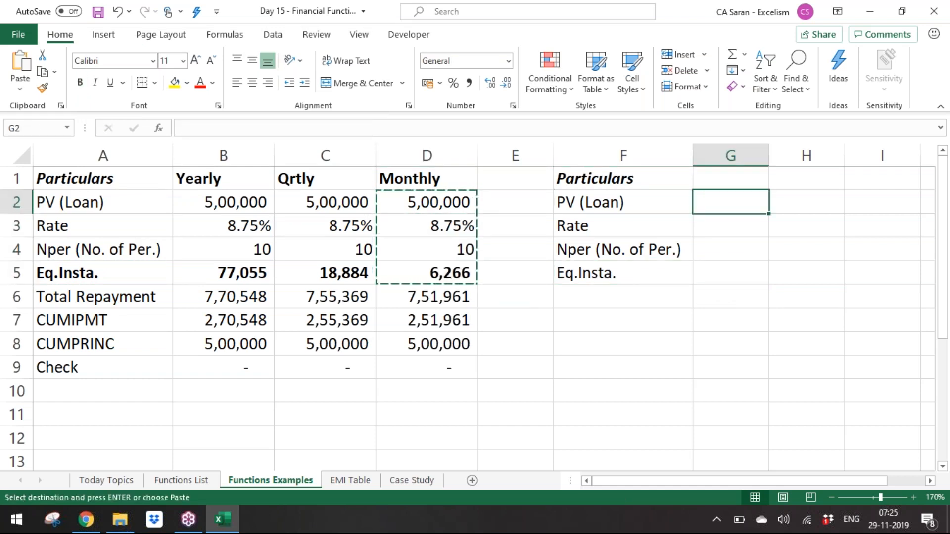
pyautogui.hotkey('alt', 'e')
pyautogui.press('s')
pyautogui.press('v')
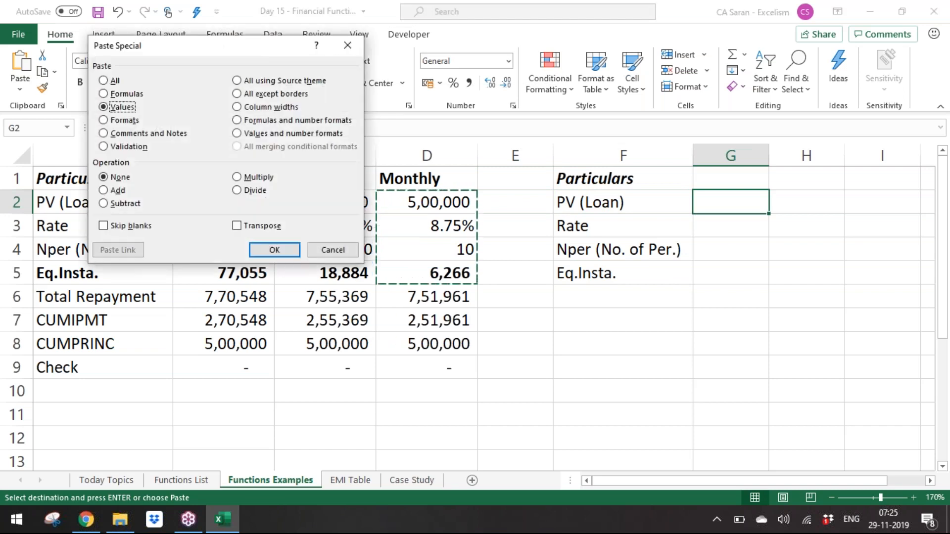
pyautogui.press('Return')
# Format the rate in G3 as a percentage with two decimals
pyautogui.press('Down')
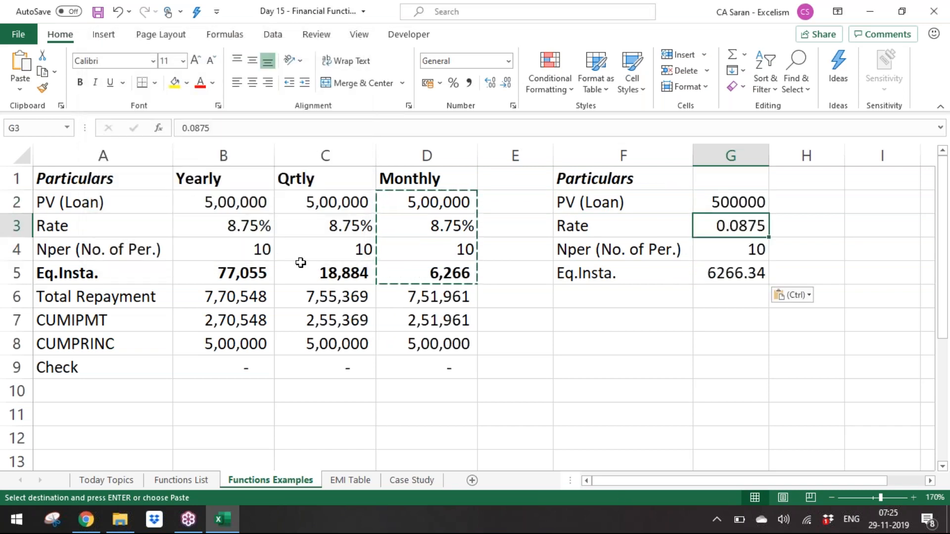
pyautogui.click(454, 83)
pyautogui.click(489, 83)
pyautogui.click(490, 83)
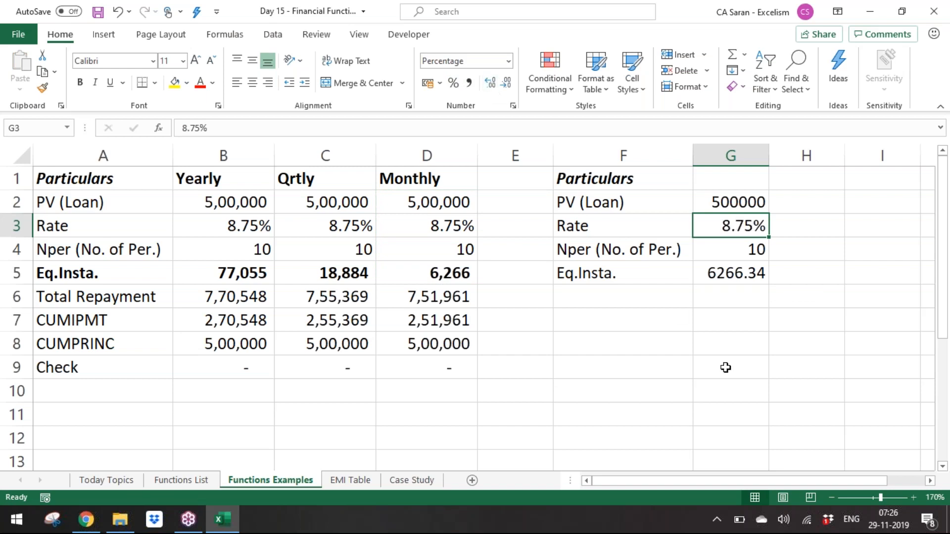
# Format the instalment in G5 with the comma style and no decimals
pyautogui.click(733, 267)
pyautogui.click(469, 82)
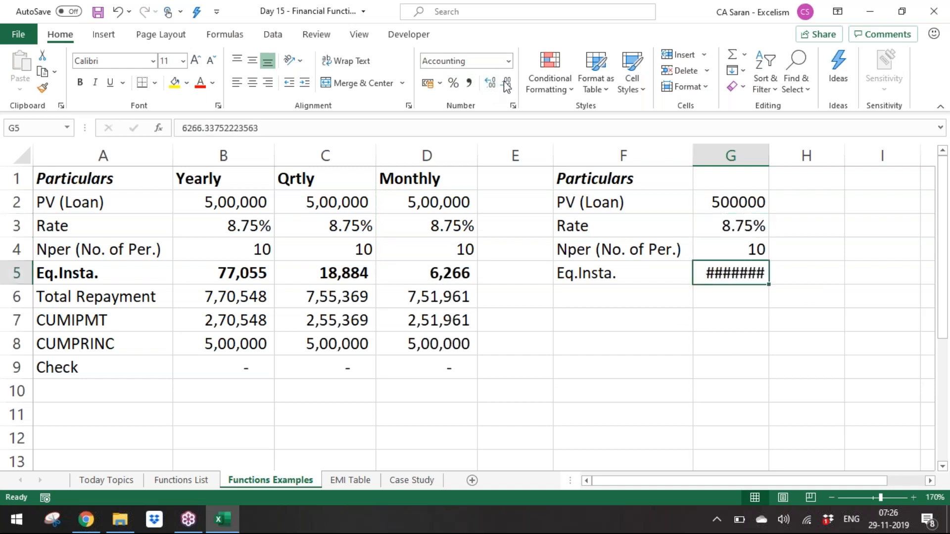
pyautogui.click(510, 84)
pyautogui.click(509, 84)
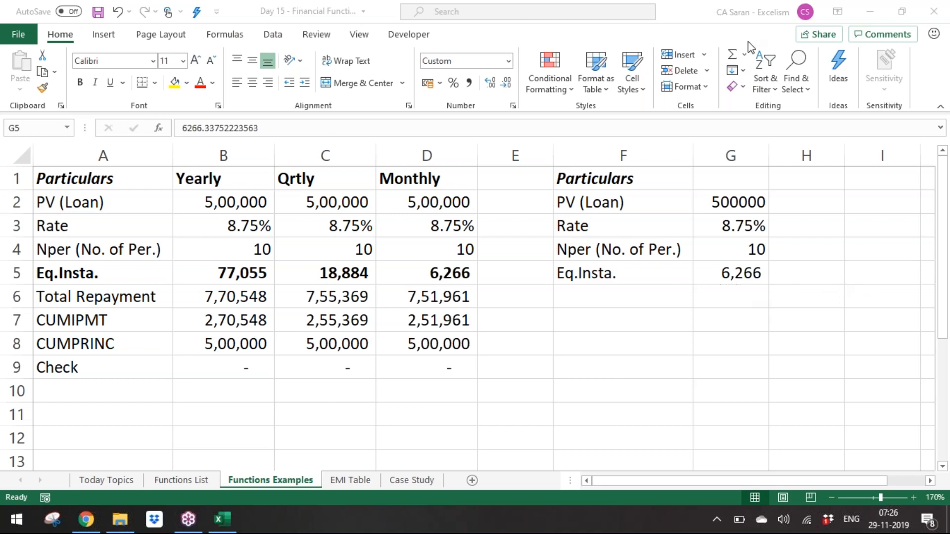
# Clear the loan amount from G2, beside the PV (Loan) label
pyautogui.click(706, 264)
pyautogui.click(757, 194)
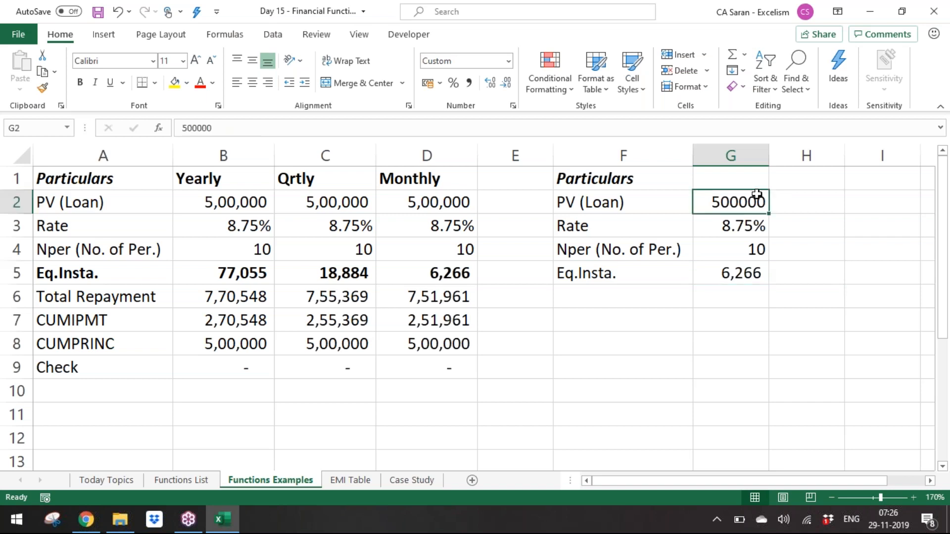
pyautogui.press('Down')
pyautogui.press('Up')
pyautogui.press('Delete')
# Enter the heading Amount in G1 and make it bold
pyautogui.press('Up')
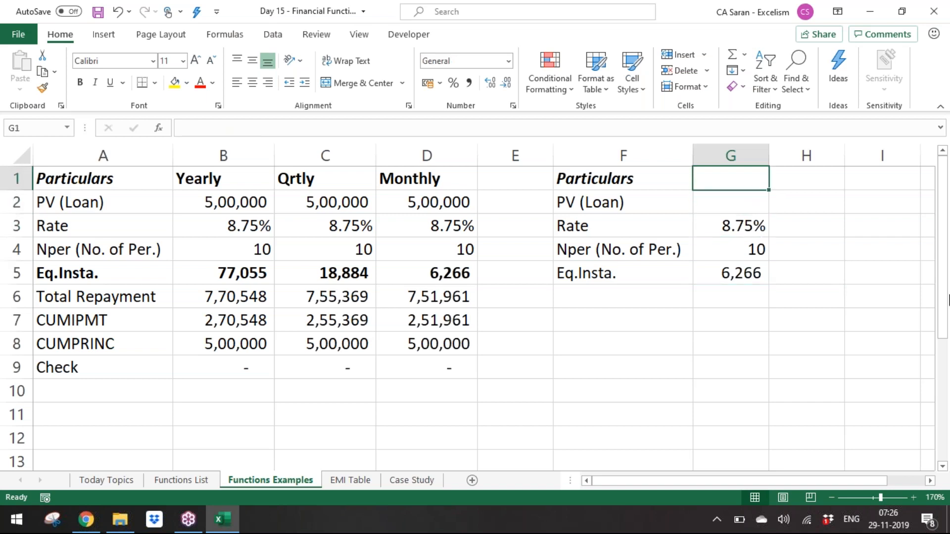
pyautogui.write('Amo')
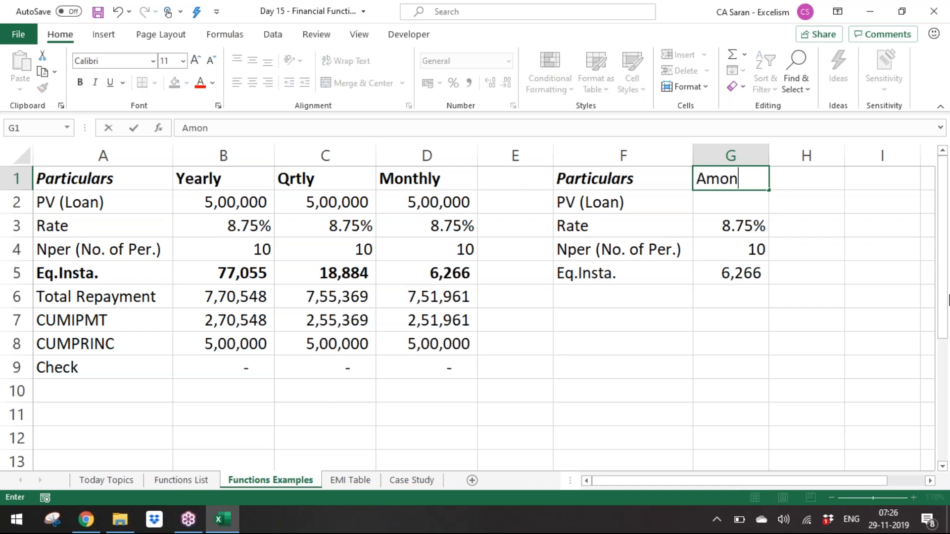
pyautogui.write('unt')
pyautogui.hotkey('ctrl', 'Return')
pyautogui.hotkey('ctrl', 'b')
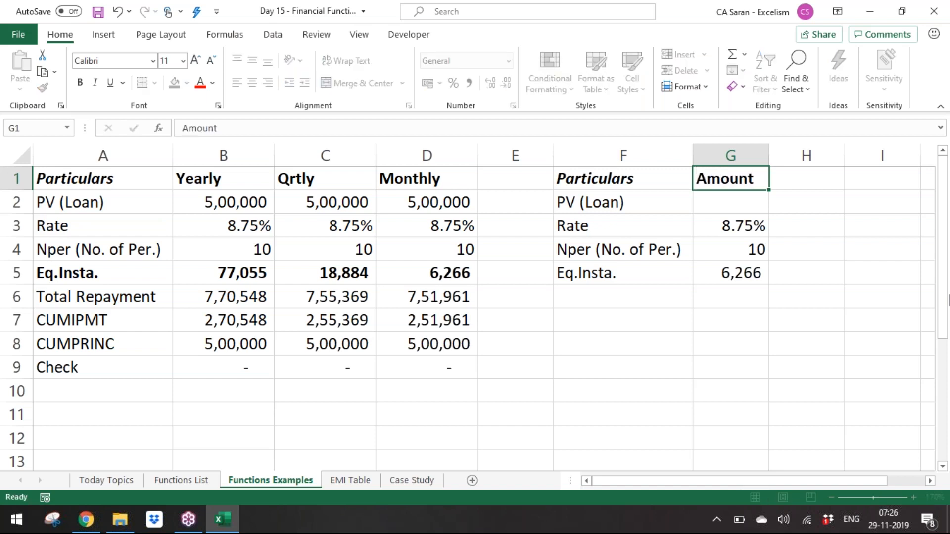
# Fill the empty loan amount cell G2 with yellow
pyautogui.press('Down')
pyautogui.click(174, 83)
pyautogui.press('Down')
pyautogui.press('Down')
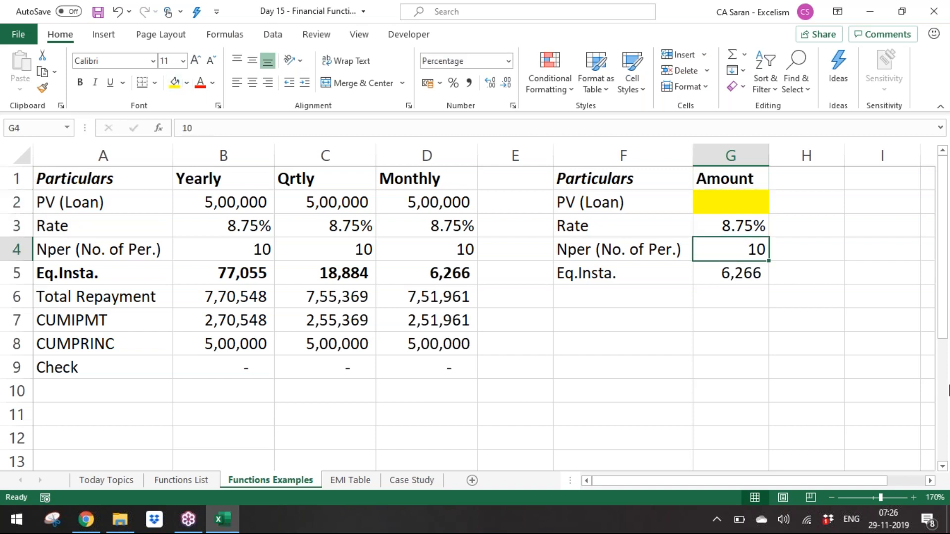
# Enter the formula =-PV(G3/12,G4*12,G5) in G2 to derive the loan amount from the rate, periods and instalment
pyautogui.press('Up')
pyautogui.press('Up')
pyautogui.write('=')
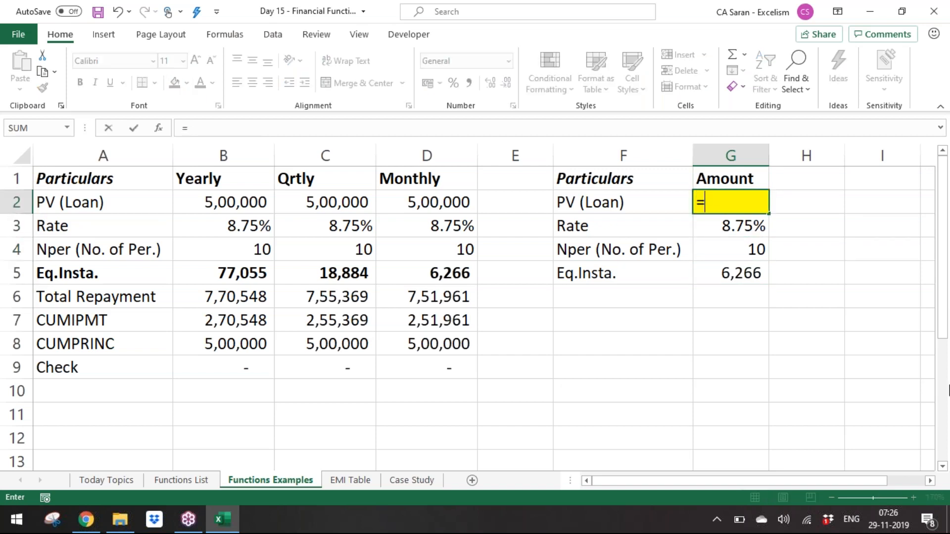
pyautogui.write('-pv')
pyautogui.press('Tab')
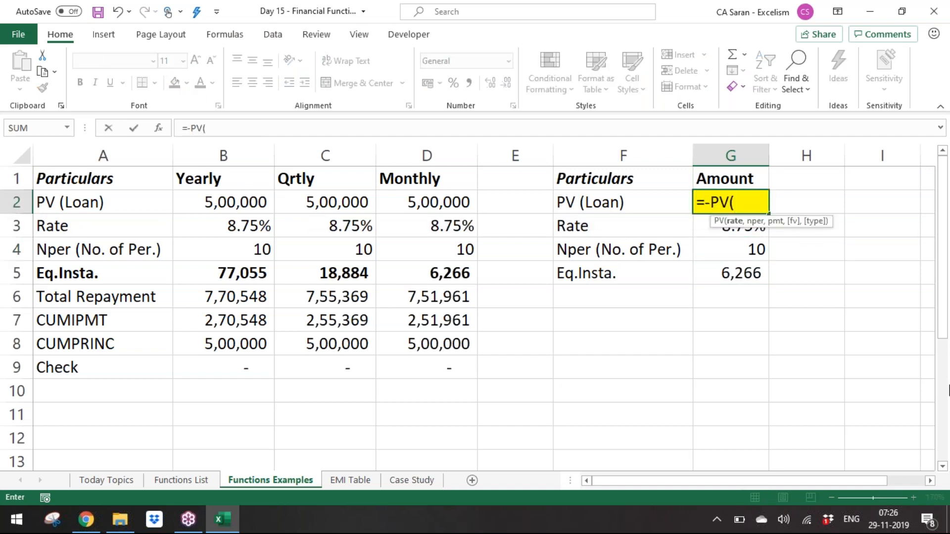
pyautogui.press('Down')
pyautogui.write('/12,')
pyautogui.press('Down')
pyautogui.press('Down')
pyautogui.write('*12,')
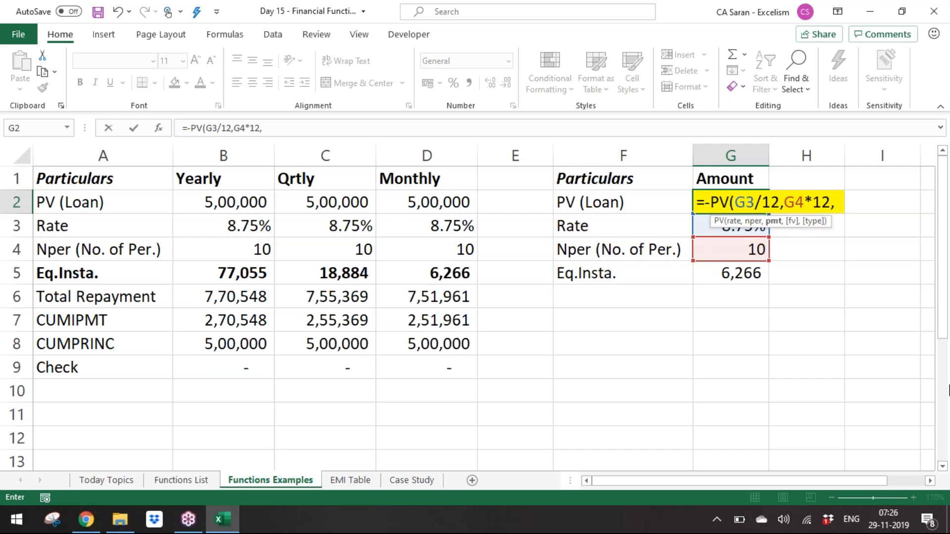
pyautogui.press('Down')
pyautogui.press('Down')
pyautogui.press('Down')
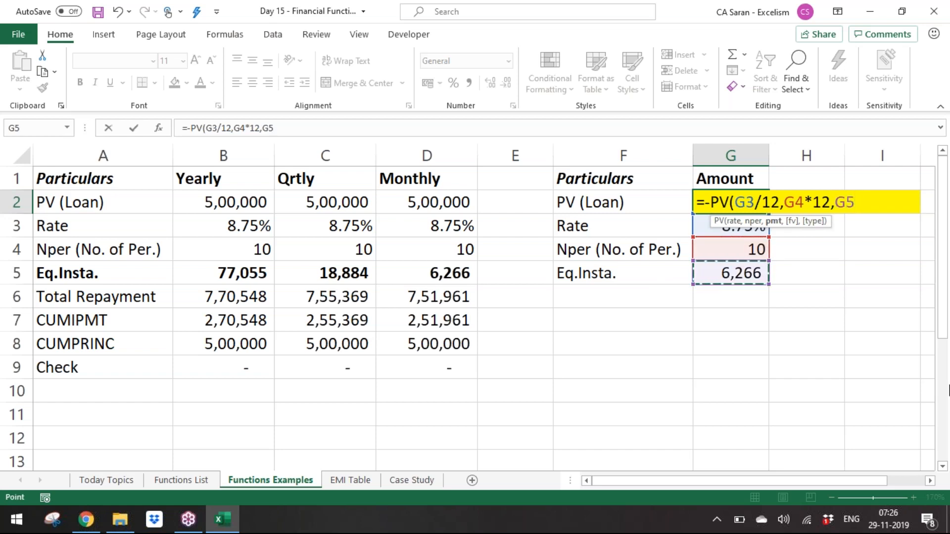
pyautogui.press('capslock')
pyautogui.write('0')
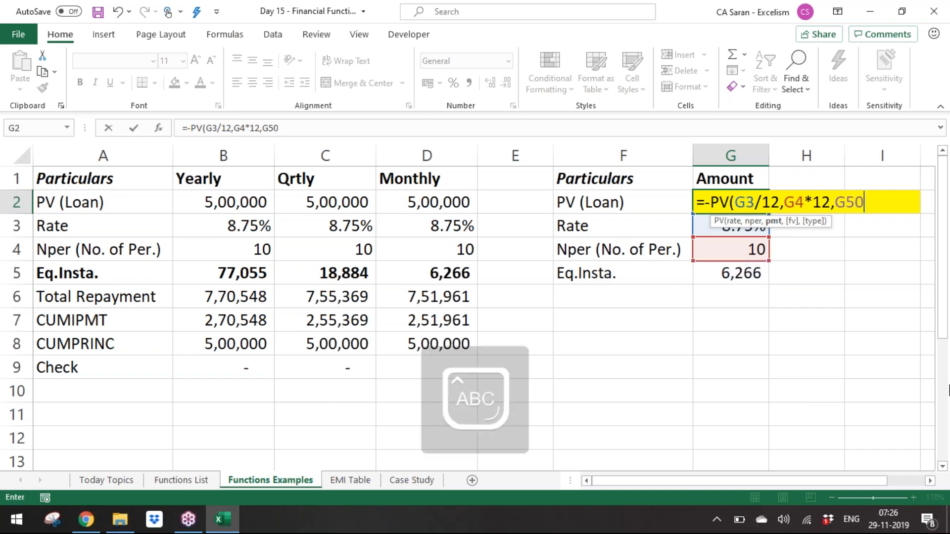
pyautogui.press('BackSpace')
pyautogui.write(')')
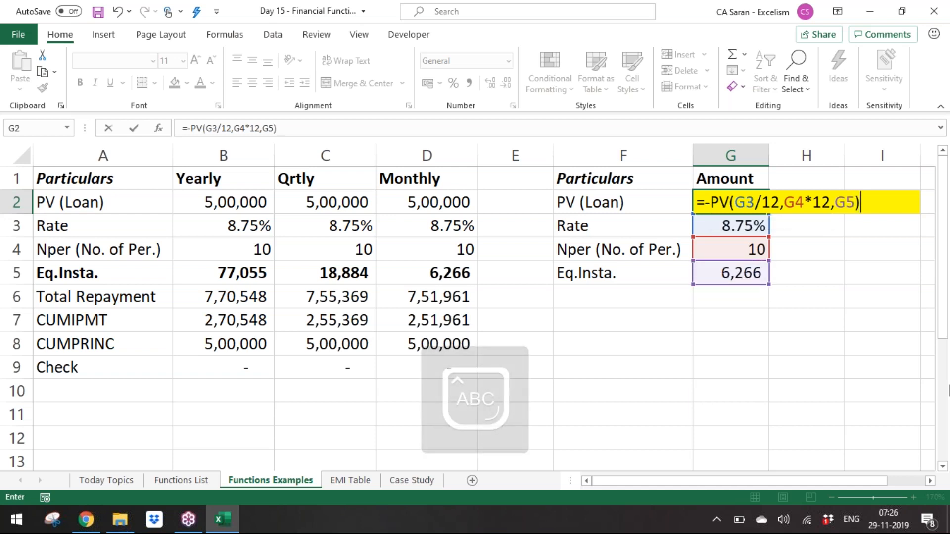
pyautogui.press('Return')
# Format the loan amount in G2 with the comma style and no decimals
pyautogui.press('Up')
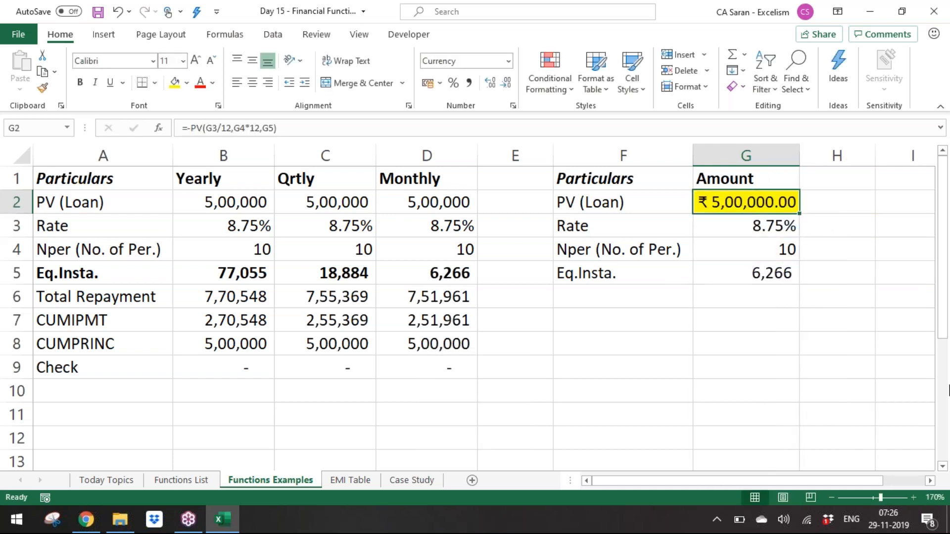
pyautogui.click(469, 83)
pyautogui.click(506, 83)
pyautogui.click(505, 83)
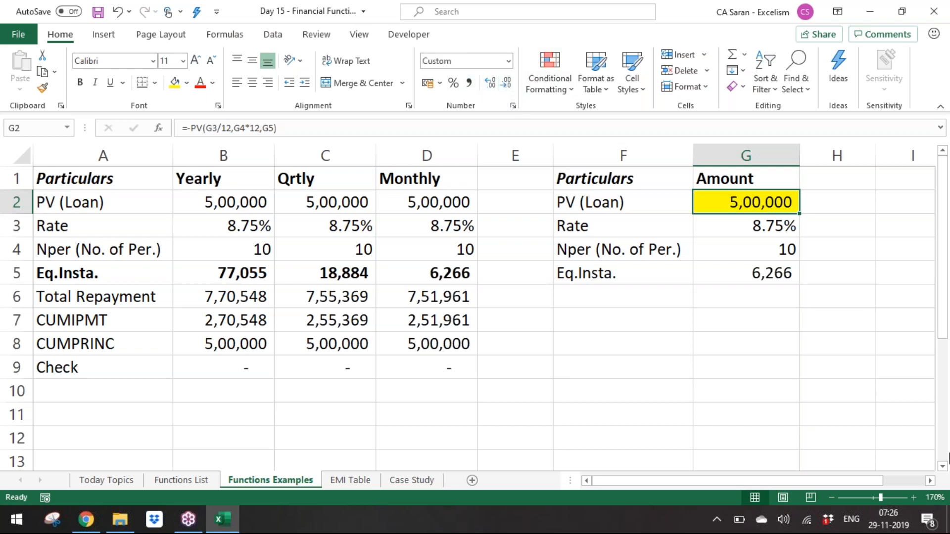
# Copy the Amount heading and loan figures from G1:G5 into column H, starting at H1
pyautogui.click(930, 480)
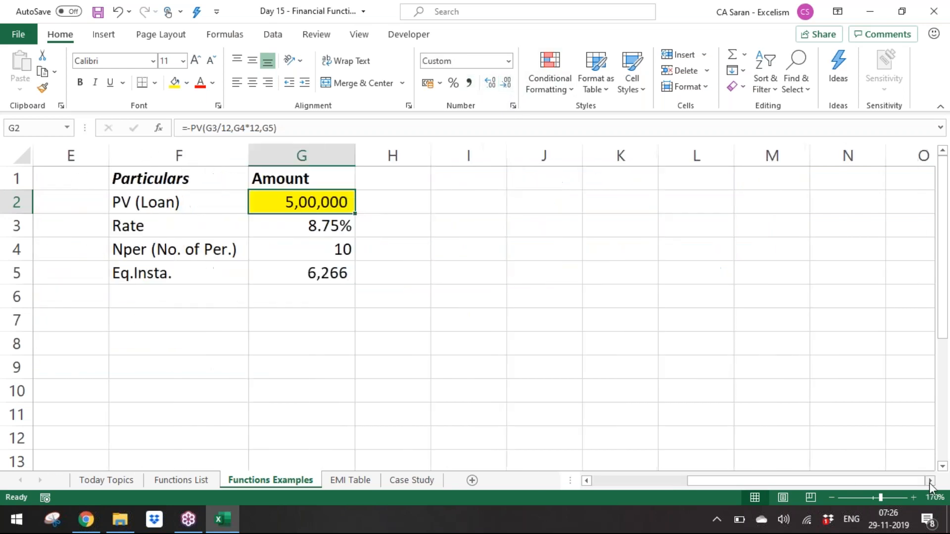
pyautogui.press('Up')
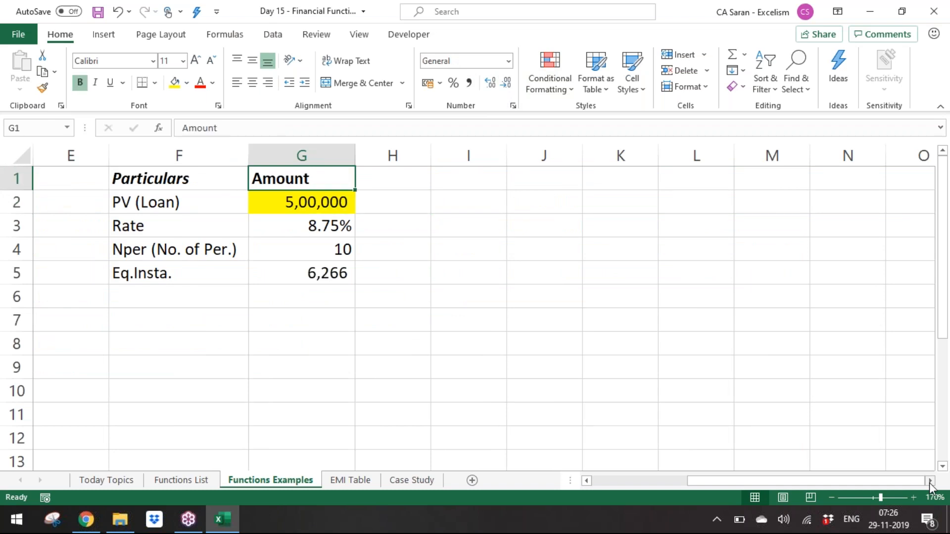
pyautogui.hotkey('ctrl', 'shift', 'Down')
pyautogui.hotkey('ctrl', 'c')
pyautogui.press('Right')
pyautogui.press('Return')
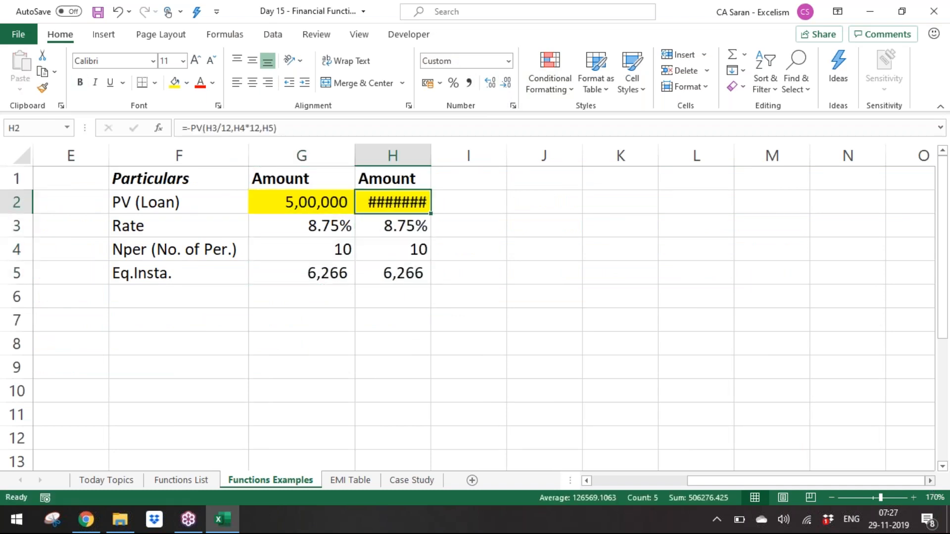
pyautogui.press('Down')
pyautogui.press('Up')
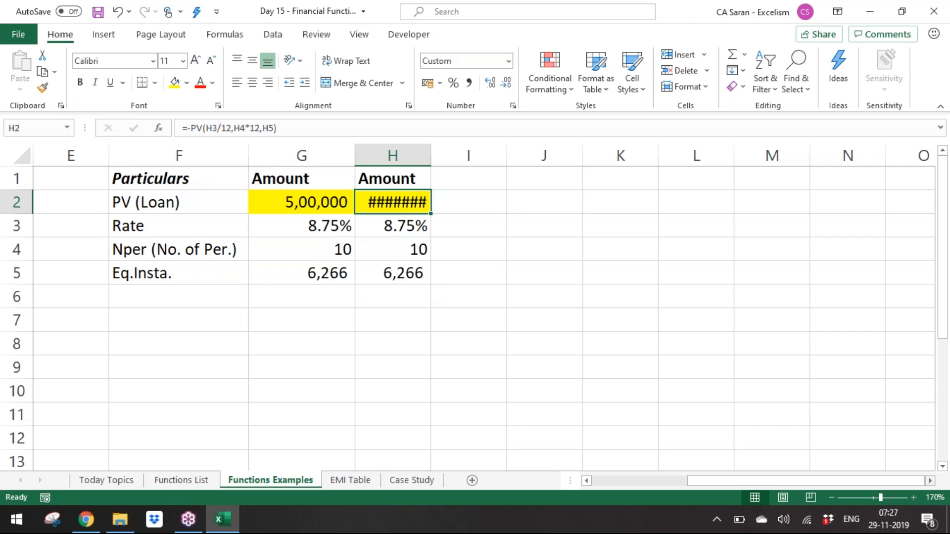
# Paste the instalment cell H5 over the highlighted loan cell H2, and set the loan amount there to 500000
pyautogui.press('Down')
pyautogui.press('Down')
pyautogui.hotkey('ctrl', 'c')
pyautogui.press('Up')
pyautogui.press('Up')
pyautogui.press('Up')
pyautogui.press('Down')
pyautogui.press('Down')
pyautogui.press('Down')
pyautogui.press('Down')
pyautogui.hotkey('ctrl', 'c')
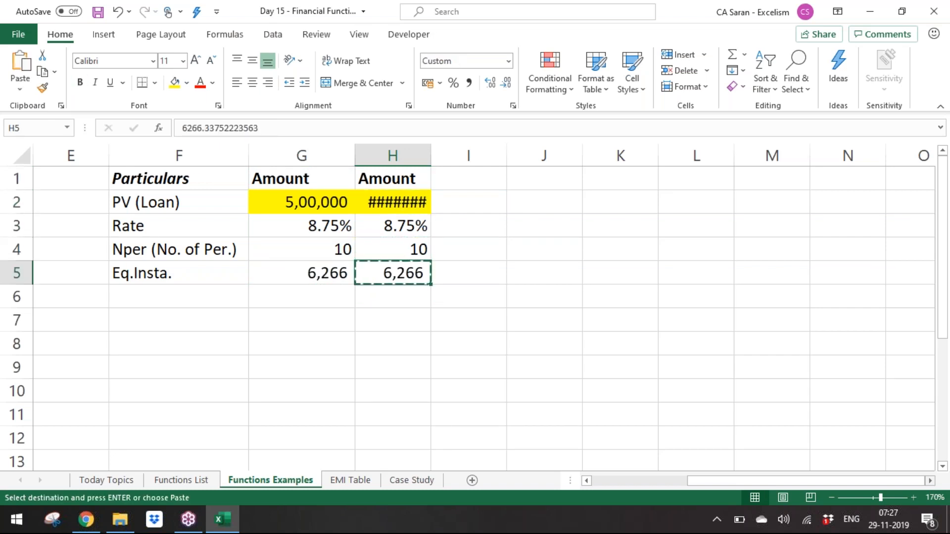
pyautogui.press('Up')
pyautogui.press('Up')
pyautogui.press('Up')
pyautogui.press('Return')
pyautogui.write('50000')
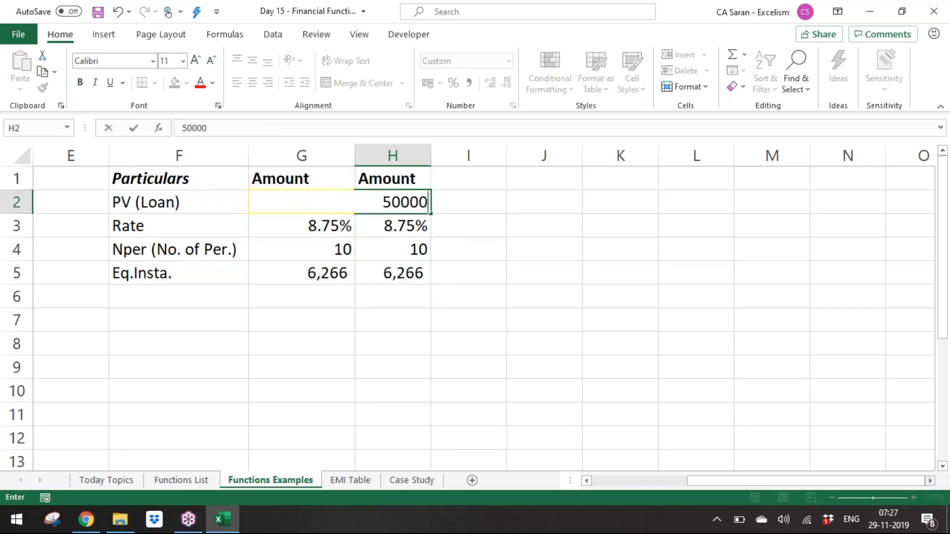
pyautogui.write('0')
pyautogui.press('Return')
# Autofit the width of column H to the loan amount in H2
pyautogui.press('Up')
pyautogui.hotkey('alt', 'o')
pyautogui.press('c')
pyautogui.press('a')
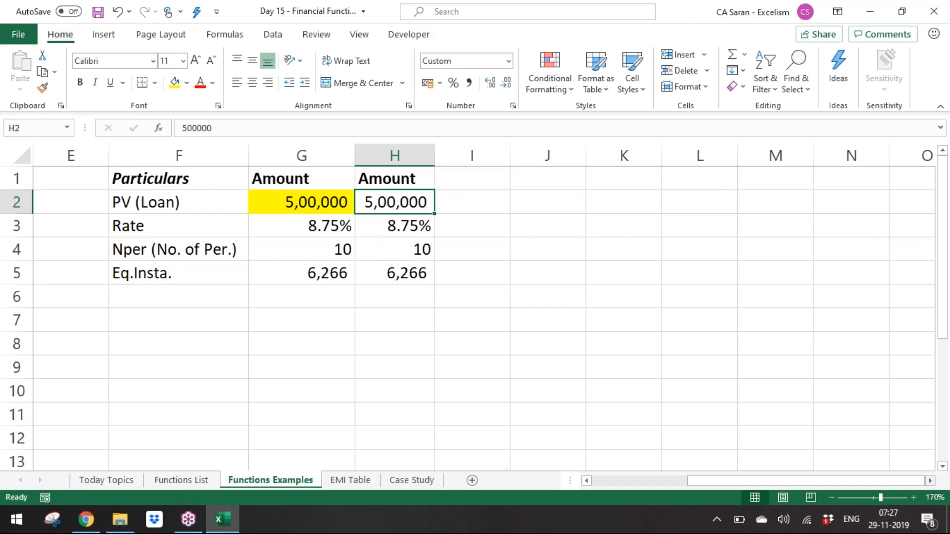
# Clear the rate from H3 and fill the empty cell with yellow
pyautogui.press('Down')
pyautogui.press('Delete')
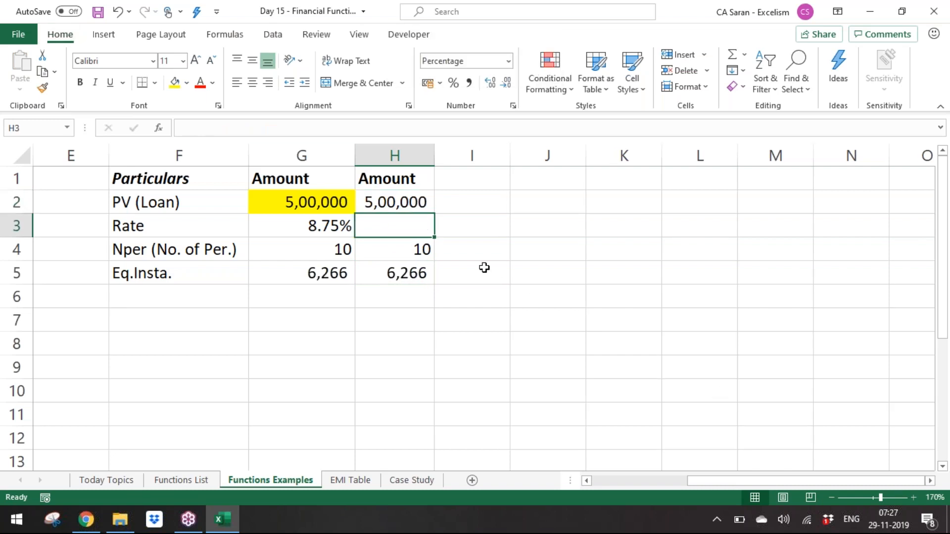
pyautogui.click(174, 83)
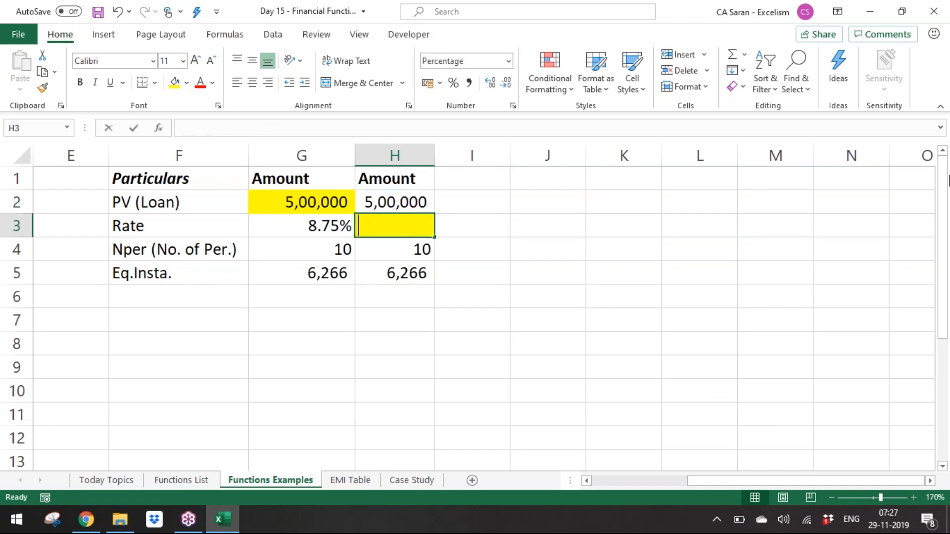
# Enter the formula =RATE(H4*12,H5,H2) in H3 to derive the interest rate from the periods, instalment and loan
pyautogui.write('=R')
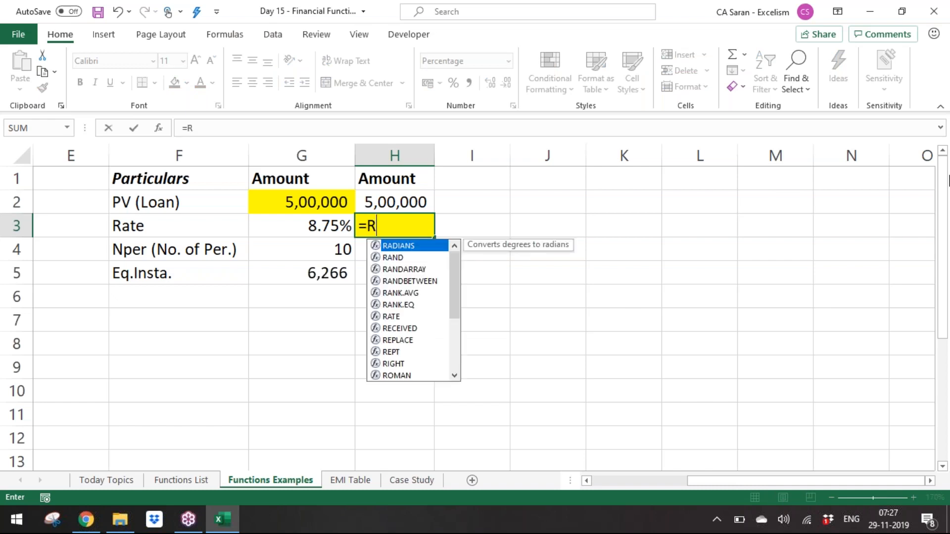
pyautogui.write('ATE(H4')
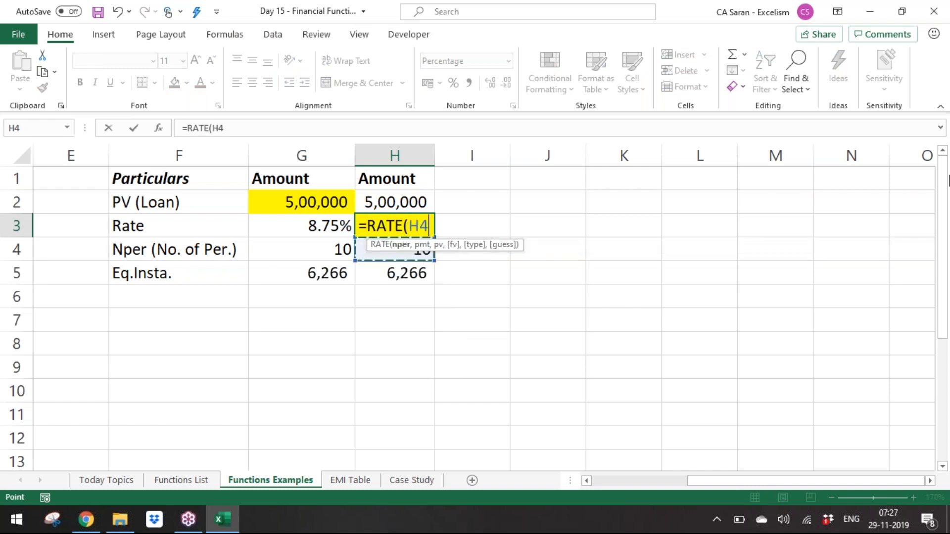
pyautogui.write('*12,')
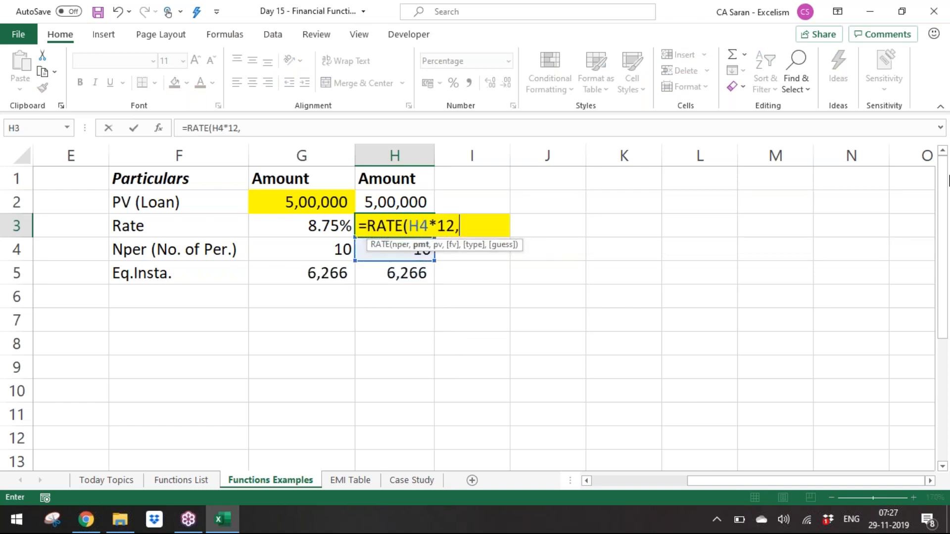
pyautogui.press('Up')
pyautogui.press('Down')
pyautogui.press('Down')
pyautogui.press('Down')
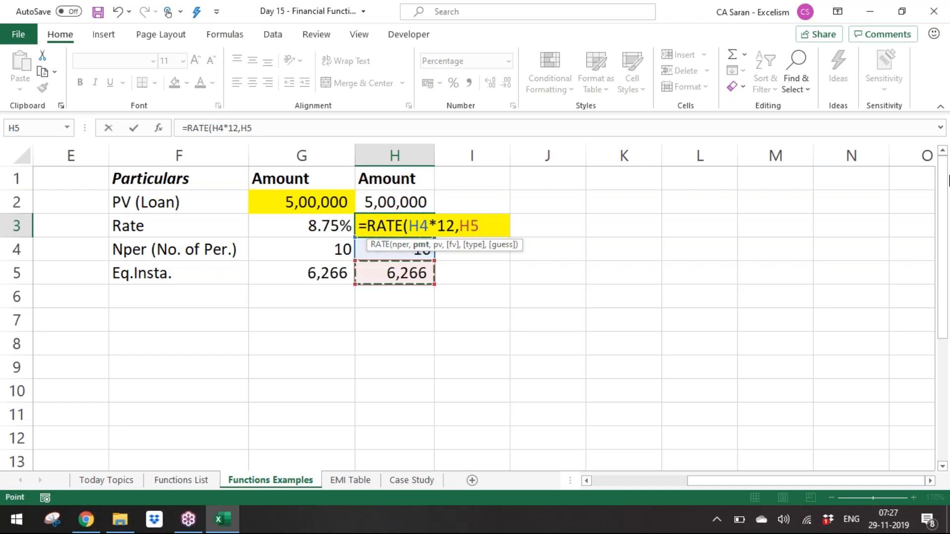
pyautogui.write(',')
pyautogui.press('Up')
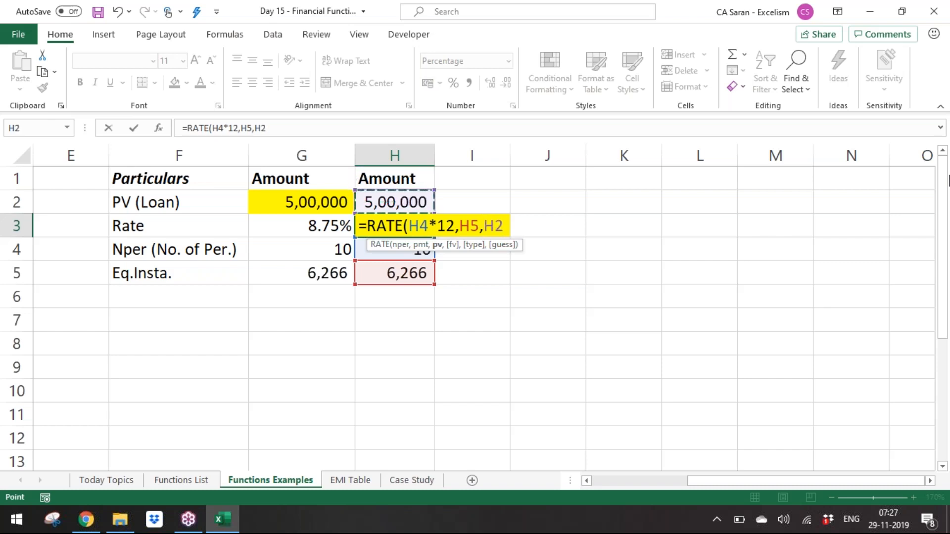
pyautogui.write(')')
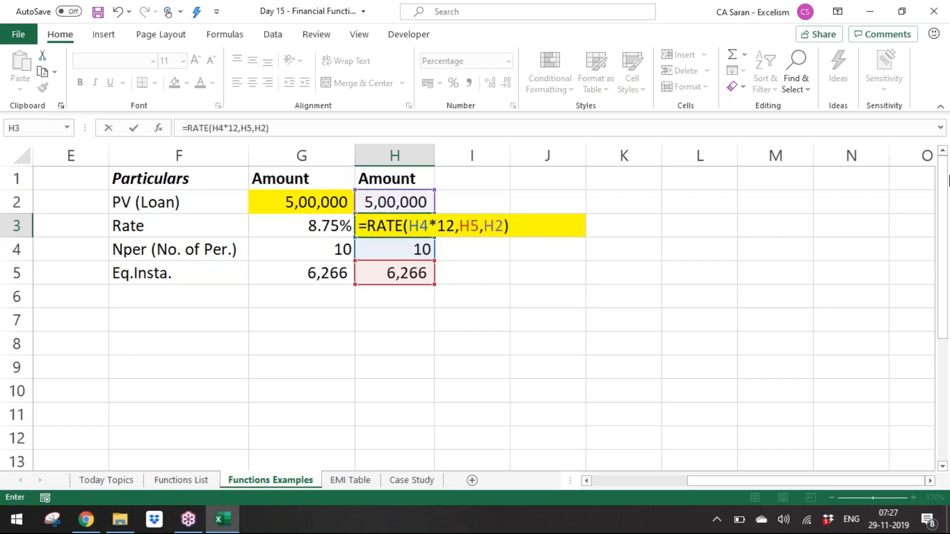
pyautogui.press('Return')
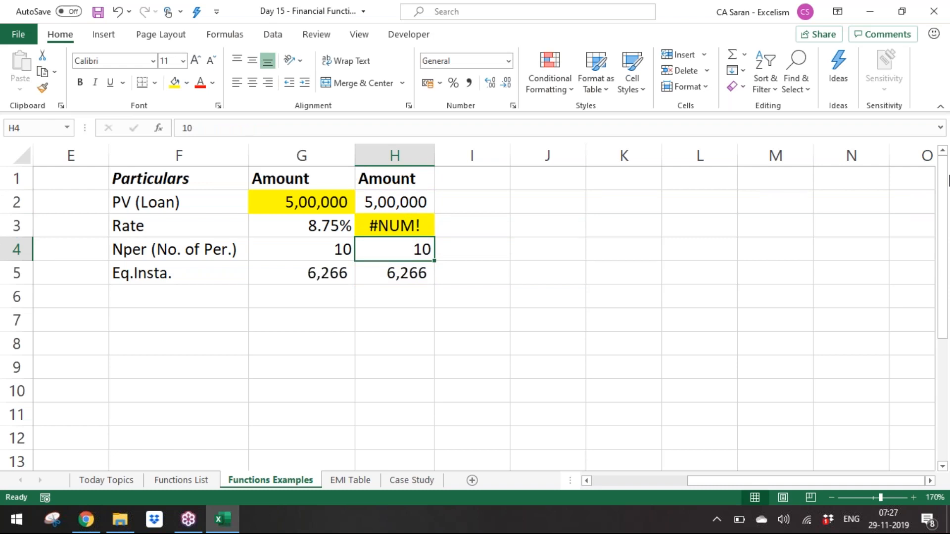
# Open the RATE formula in H3 for editing
pyautogui.press('Up')
pyautogui.press('F2')
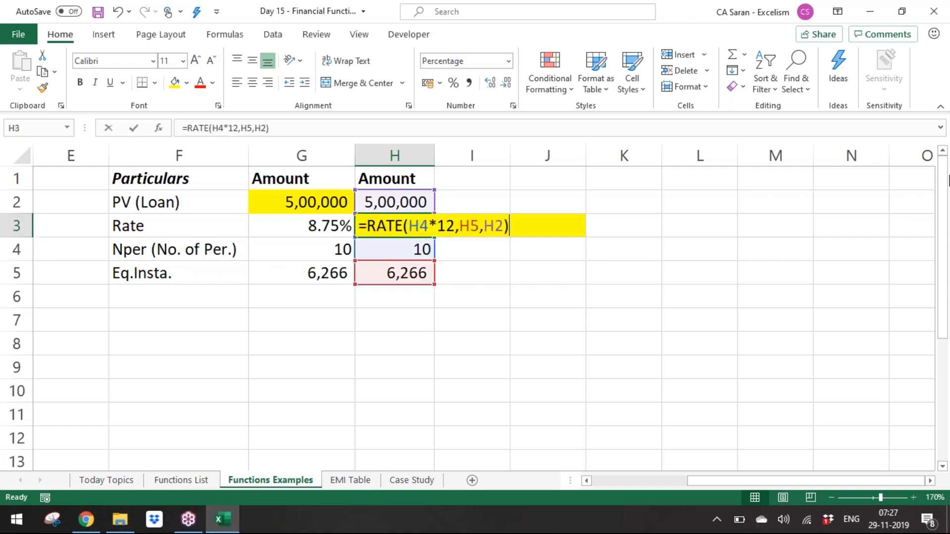
# Make the payment argument negative in the H3 rate formula so it reads =RATE(H4*12,-H5,H2)
pyautogui.press('Left')
pyautogui.press('Left')
pyautogui.press('Left')
pyautogui.press('Left')
pyautogui.press('Left')
pyautogui.press('Left')
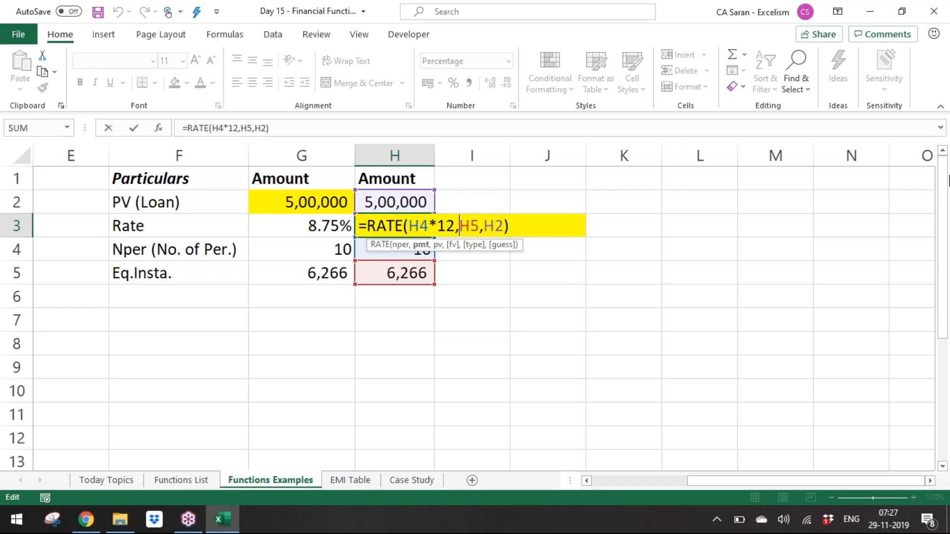
pyautogui.write('-')
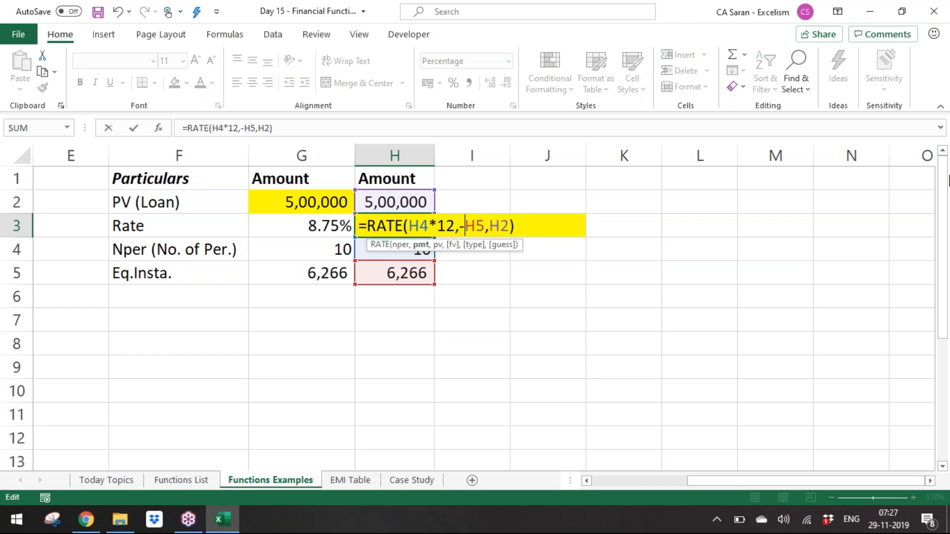
pyautogui.hotkey('ctrl', 'Return')
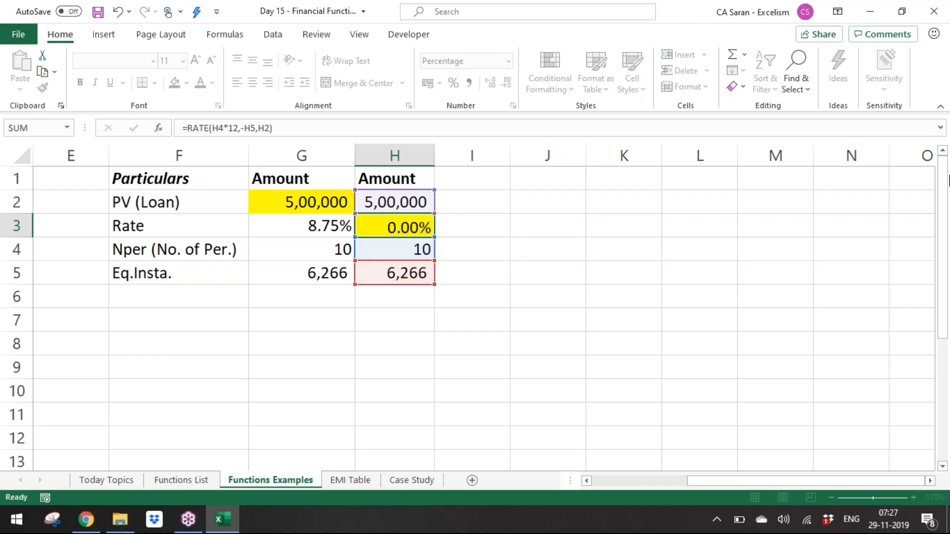
# Annualise the rate in H3 by multiplying the RATE formula by 12
pyautogui.press('F2')
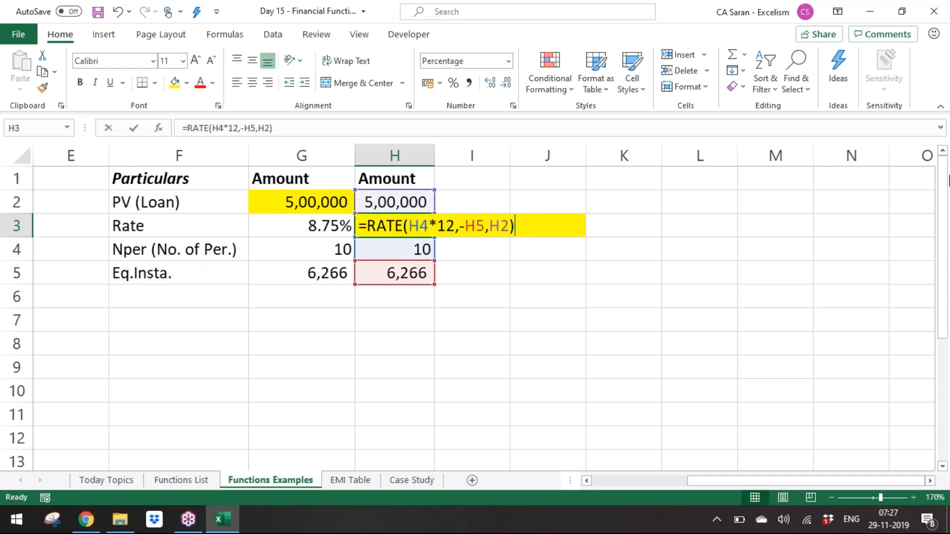
pyautogui.write('*12')
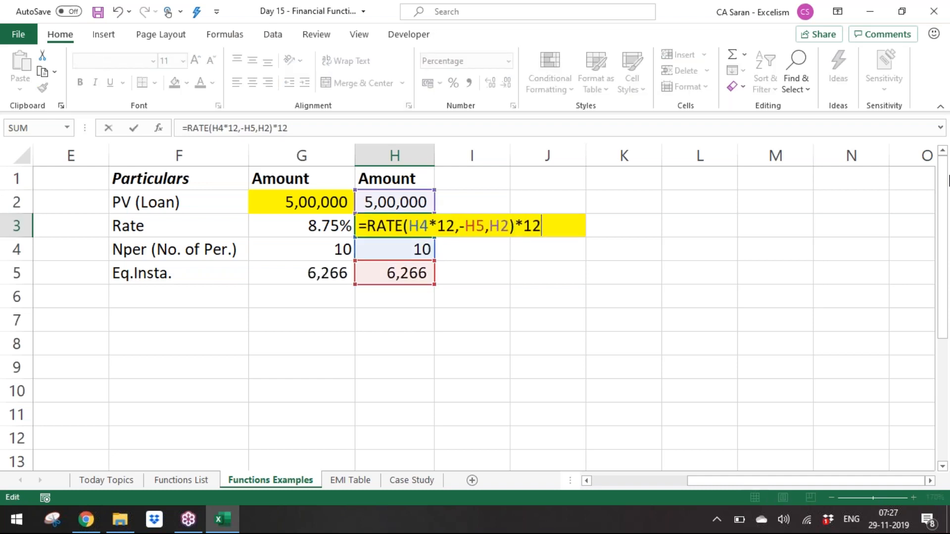
pyautogui.hotkey('ctrl', 'Return')
pyautogui.press('Up')
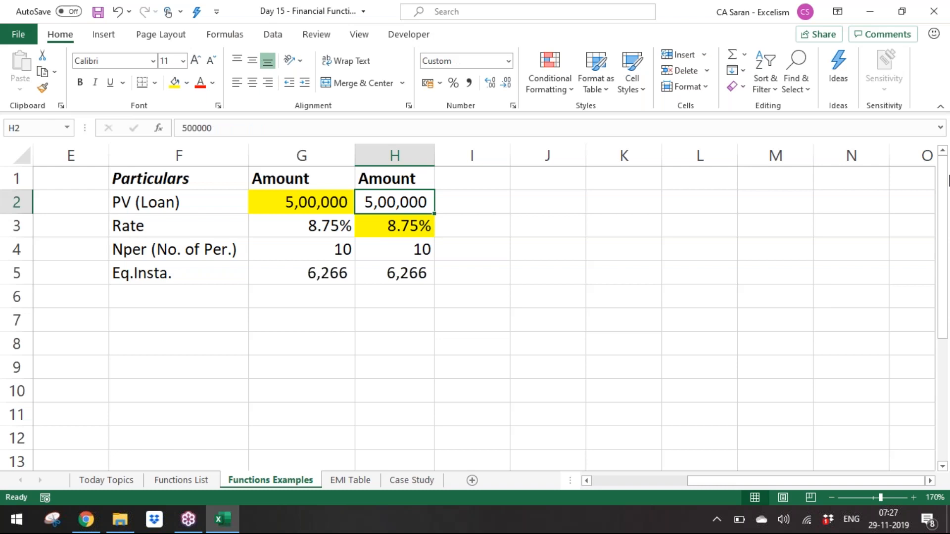
# Try to move the rate, period and instalment values from G3:G5 to I3:I5
pyautogui.hotkey('shift', 'Down')
pyautogui.hotkey('shift', 'Down')
pyautogui.hotkey('shift', 'Down')
pyautogui.press('Left')
pyautogui.press('Down')
pyautogui.hotkey('shift', 'Down')
pyautogui.hotkey('shift', 'Down')
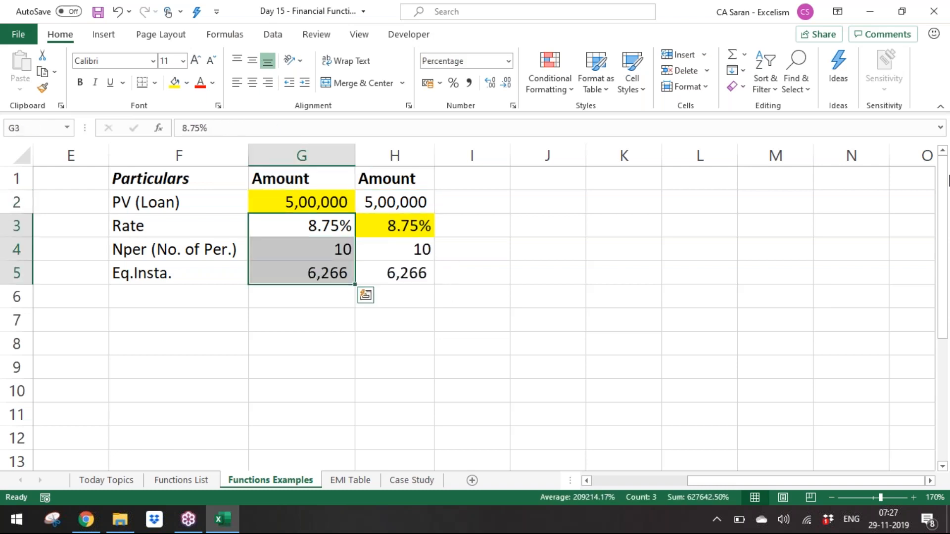
pyautogui.hotkey('ctrl', 'x')
pyautogui.press('Right')
pyautogui.press('Right')
pyautogui.hotkey('ctrl', 'v')
pyautogui.press('Up')
pyautogui.press('Left')
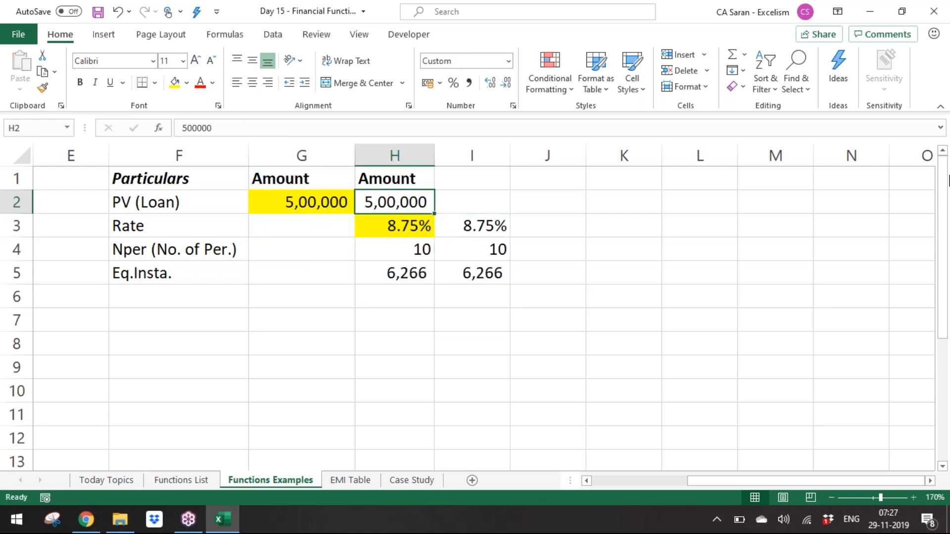
pyautogui.hotkey('ctrl', 'z')
# Copy the rate, period and instalment values from G3:G5 into I3:I5
pyautogui.press('Left')
pyautogui.hotkey('shift', 'Down')
pyautogui.hotkey('shift', 'Down')
pyautogui.hotkey('shift', 'Down')
pyautogui.hotkey('shift', 'Up')
pyautogui.press('Right')
pyautogui.press('Right')
pyautogui.hotkey('ctrl', 'v')
# Copy the loan amount from H2 into I2 and autofit the width of column I
pyautogui.press('Up')
pyautogui.press('Left')
pyautogui.hotkey('ctrl', 'c')
pyautogui.press('Right')
pyautogui.press('Return')
pyautogui.press('Up')
pyautogui.hotkey('alt', 'o')
pyautogui.press('c')
pyautogui.press('a')
# Clear the number of periods in I4 and fill that cell with yellow
pyautogui.press('Down')
pyautogui.press('Down')
pyautogui.press('Delete')
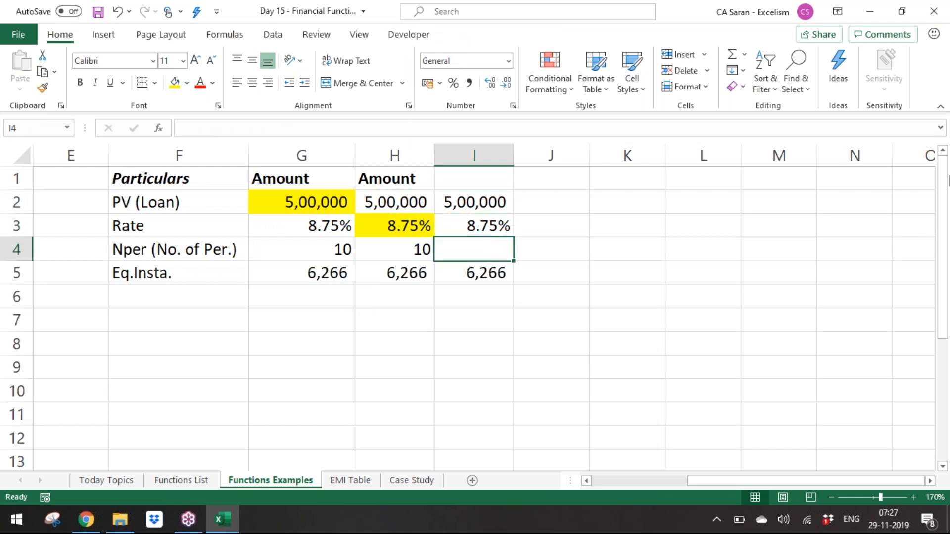
pyautogui.click(174, 82)
# Write the formula =NPER(I3/12,I5,I2) in I4 to calculate the number of periods
pyautogui.write('=')
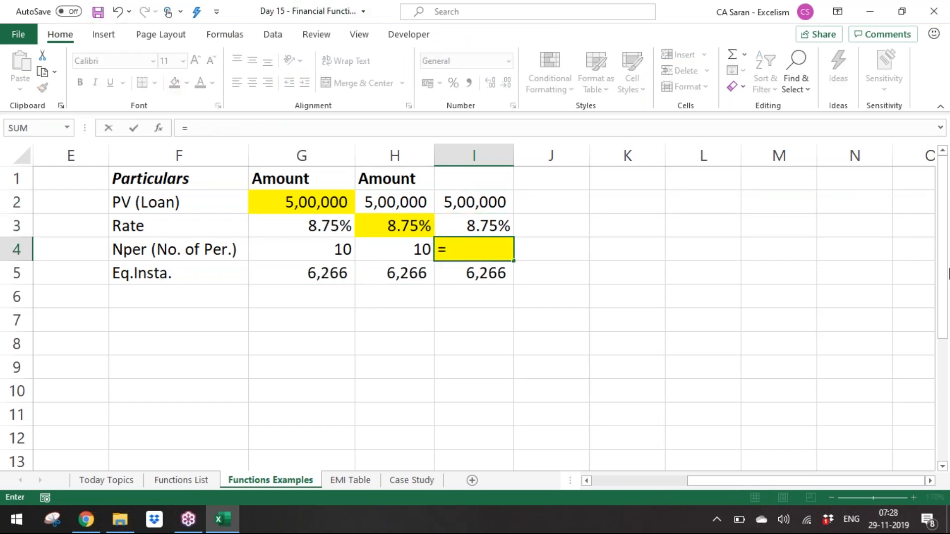
pyautogui.write('-NP')
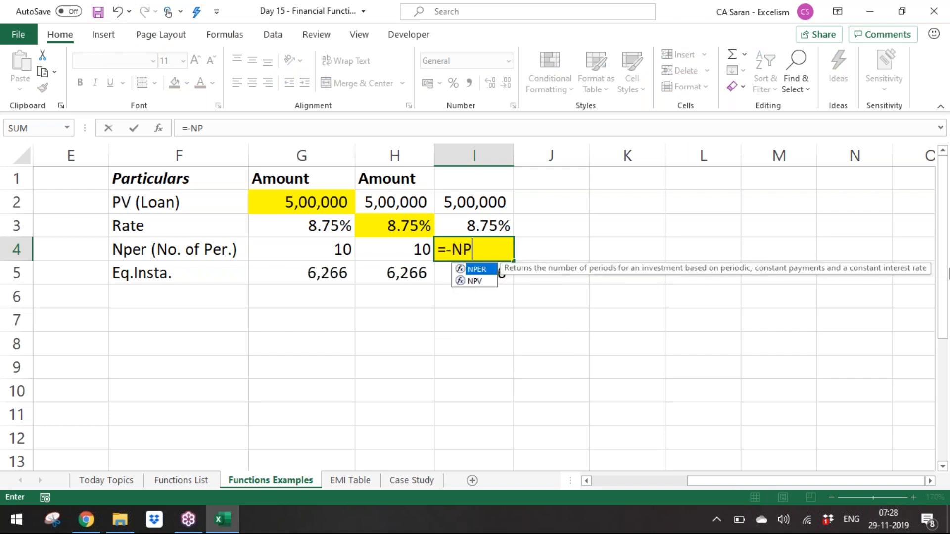
pyautogui.press('BackSpace')
pyautogui.press('BackSpace')
pyautogui.press('BackSpace')
pyautogui.write('NPER(')
pyautogui.press('Up')
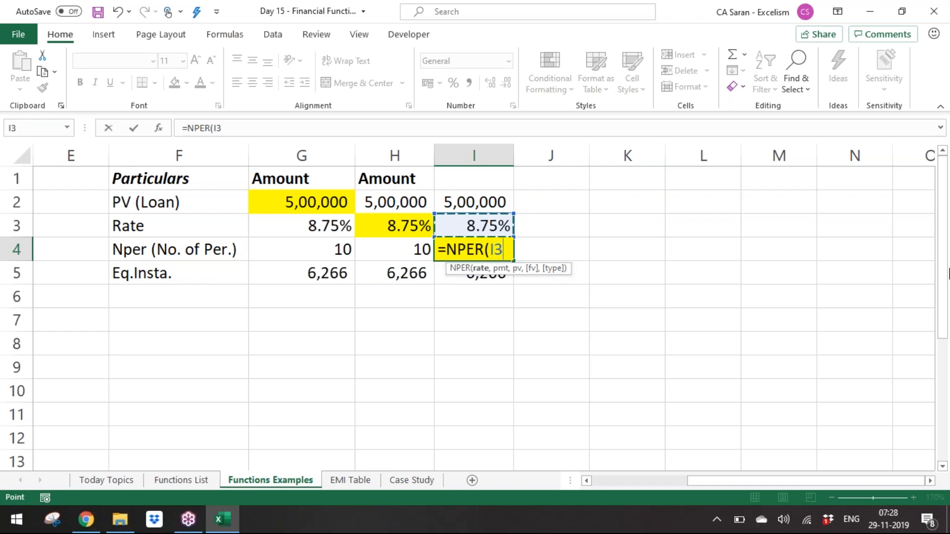
pyautogui.write('/12,')
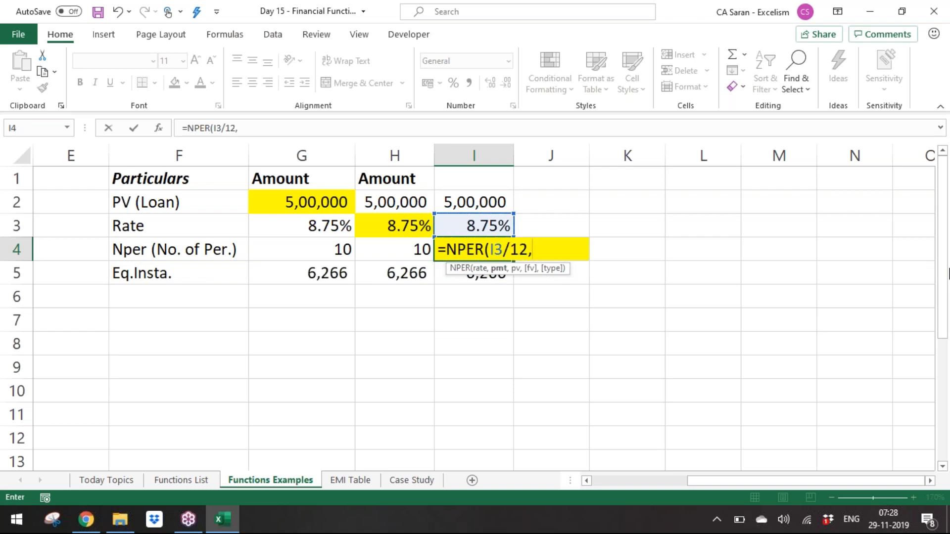
pyautogui.press('Down')
pyautogui.write(',')
pyautogui.press('Up')
pyautogui.press('Up')
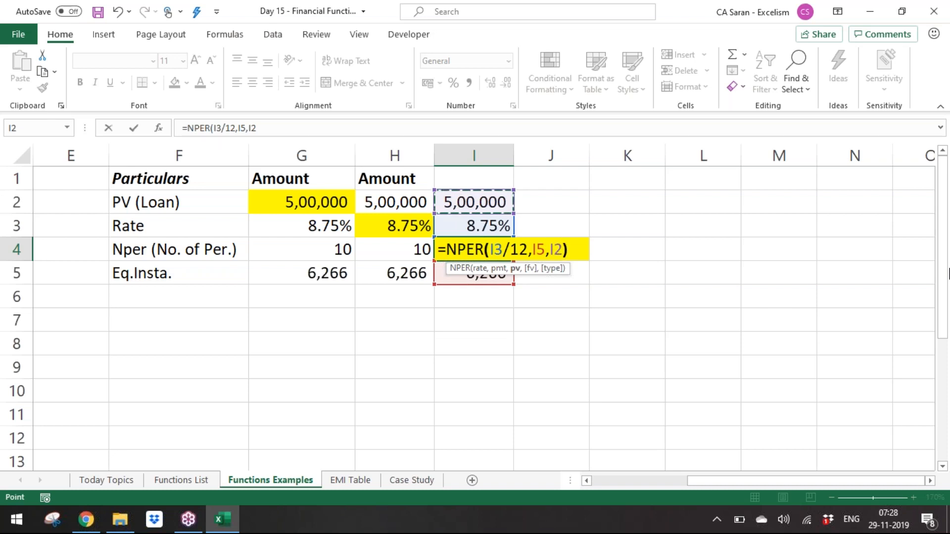
pyautogui.write(')')
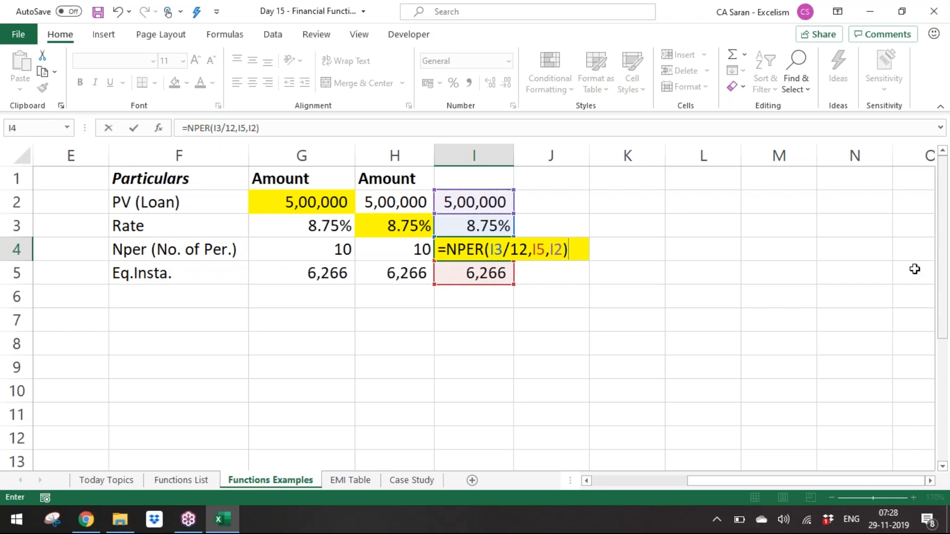
# Make the I5 payment negative in the I4 formula and divide the NPER result by 12 to get years
pyautogui.click(533, 247)
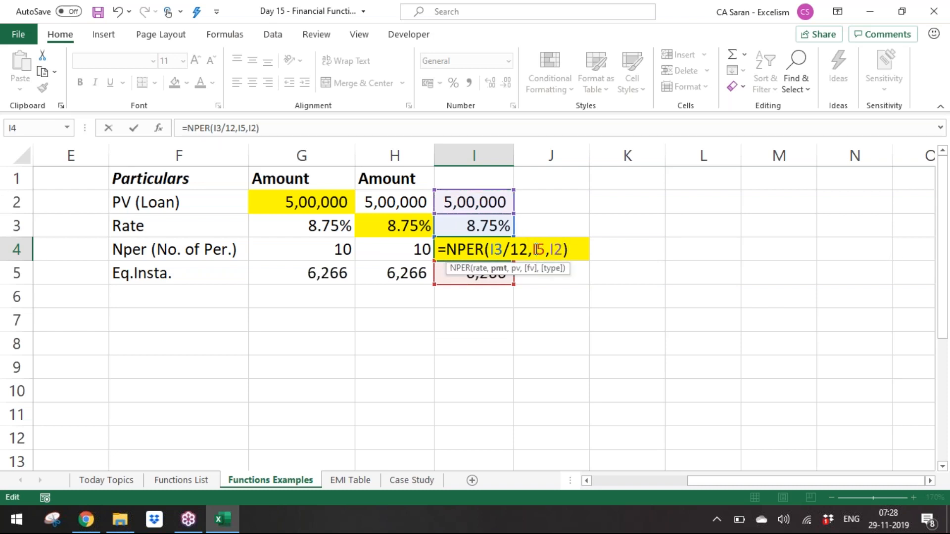
pyautogui.write('-')
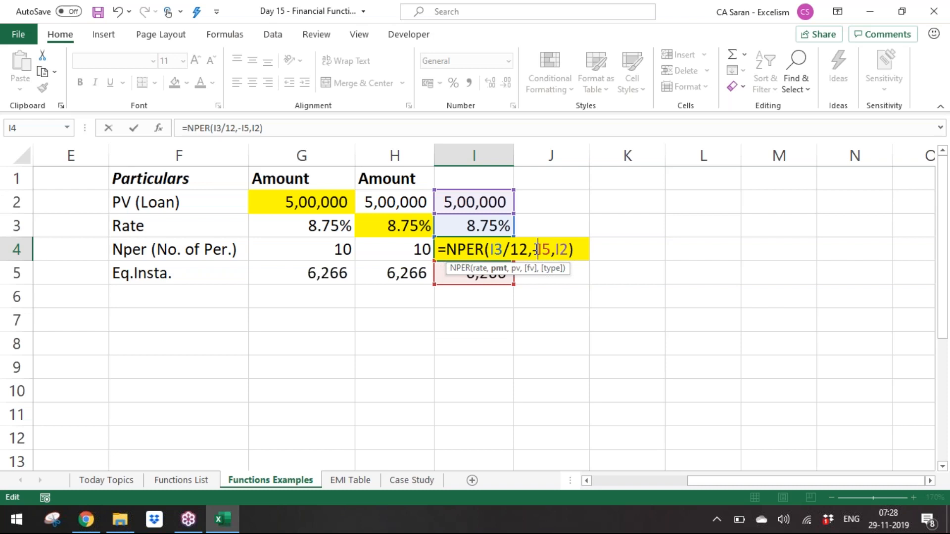
pyautogui.press('Return')
pyautogui.press('Up')
pyautogui.press('F2')
pyautogui.write('/12')
pyautogui.press('Return')
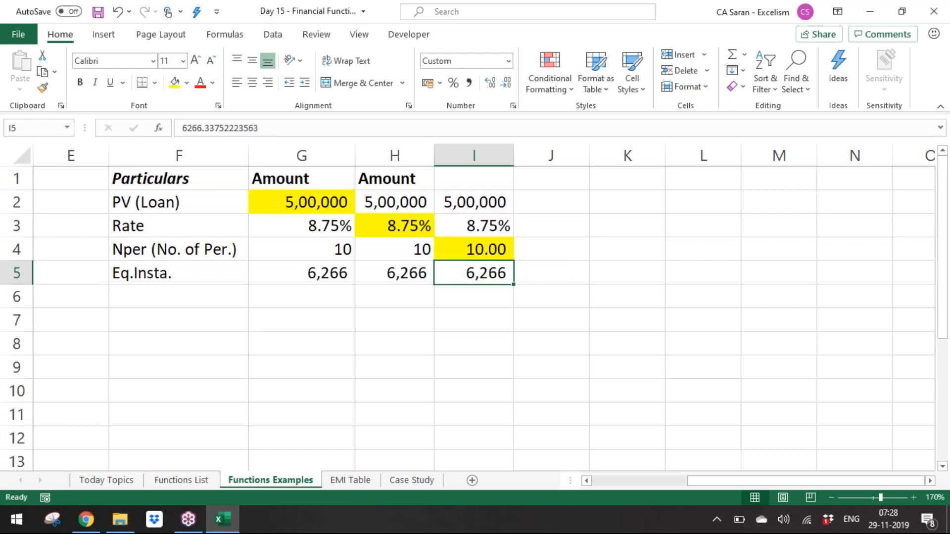
# Format the number of periods in I4 with no decimal places
pyautogui.press('Up')
pyautogui.click(502, 83)
pyautogui.click(502, 83)
pyautogui.press('Up')
pyautogui.press('Up')
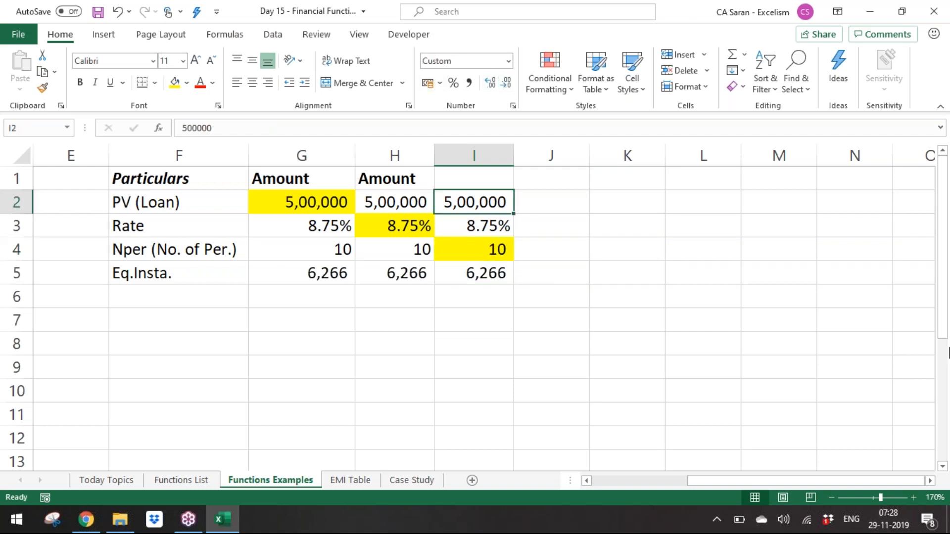
# Copy the rate and number of periods from G3:G4 into J3:J4
pyautogui.press('Down')
pyautogui.press('Left')
pyautogui.press('Left')
pyautogui.hotkey('shift', 'Down')
pyautogui.hotkey('ctrl', 'c')
pyautogui.press('Right')
pyautogui.press('Right')
pyautogui.press('Right')
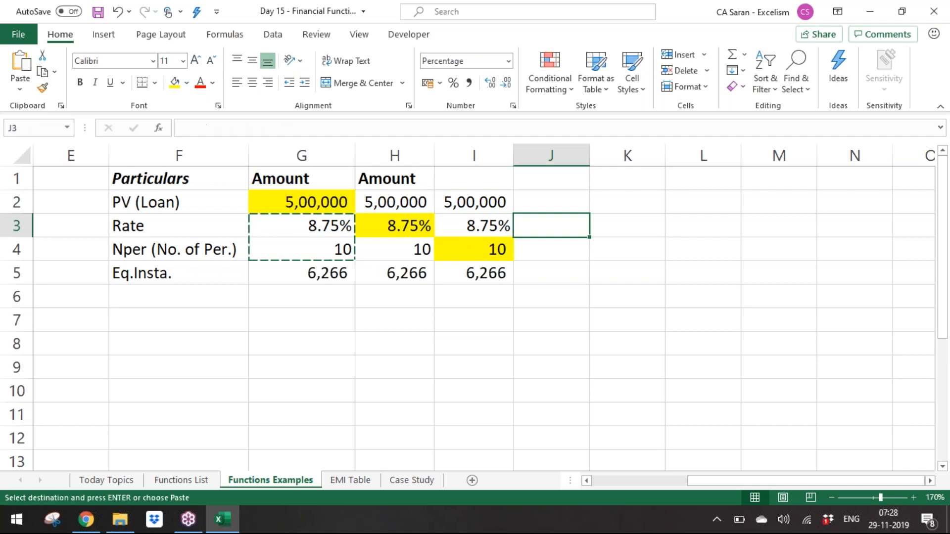
pyautogui.hotkey('ctrl', 'v')
# Copy the loan amount from I2 into J2 and autofit the width of column J
pyautogui.press('Left')
pyautogui.press('Up')
pyautogui.hotkey('ctrl', 'c')
pyautogui.press('Right')
pyautogui.press('Return')
pyautogui.hotkey('ctrl', 'Down')
pyautogui.press('Up')
pyautogui.press('Up')
pyautogui.hotkey('alt', 'h')
pyautogui.press('o')
pyautogui.press('i')
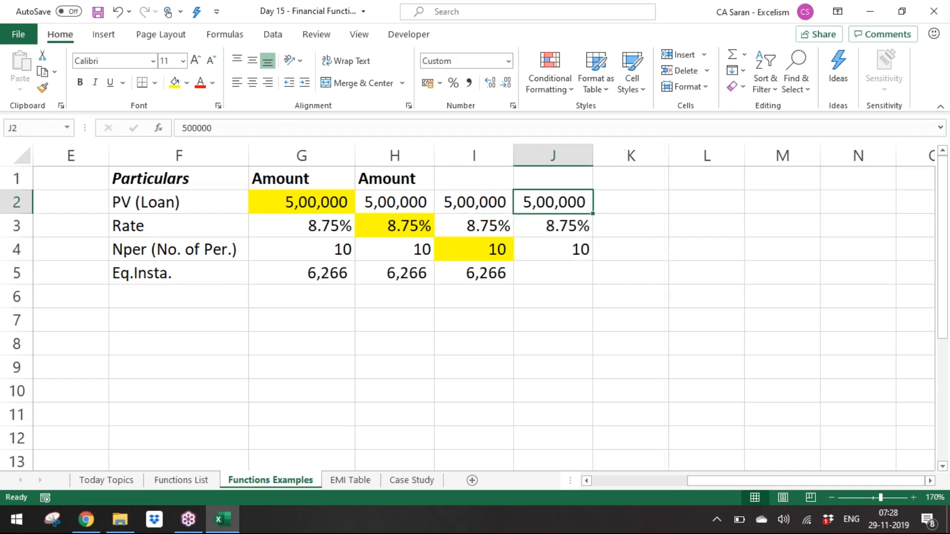
# Calculate the monthly instalment in J5 with the formula =-PMT(J3/12,J4*12,J2)
pyautogui.press('Right')
pyautogui.press('Down')
pyautogui.press('Down')
pyautogui.press('Down')
pyautogui.press('Left')
pyautogui.write('=-PMT(')
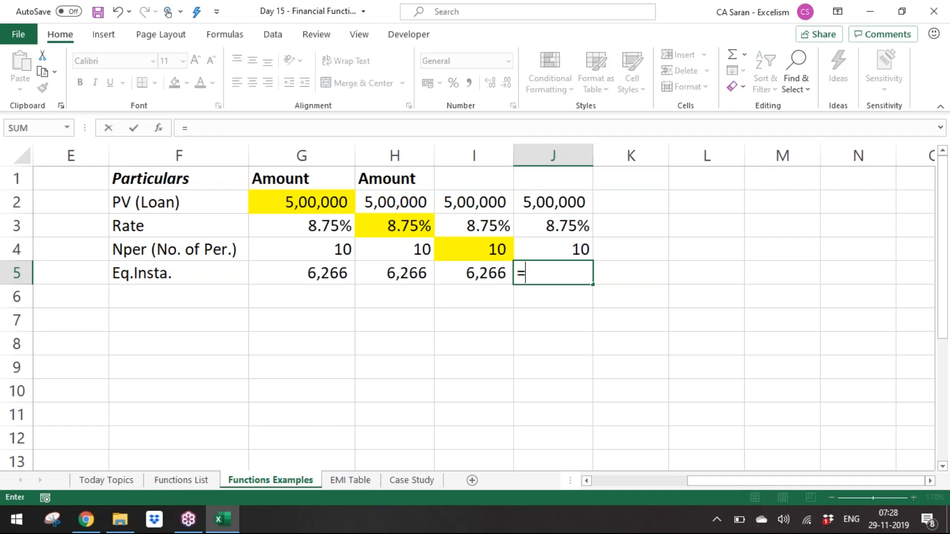
pyautogui.press('Up')
pyautogui.press('Up')
pyautogui.write('/12,')
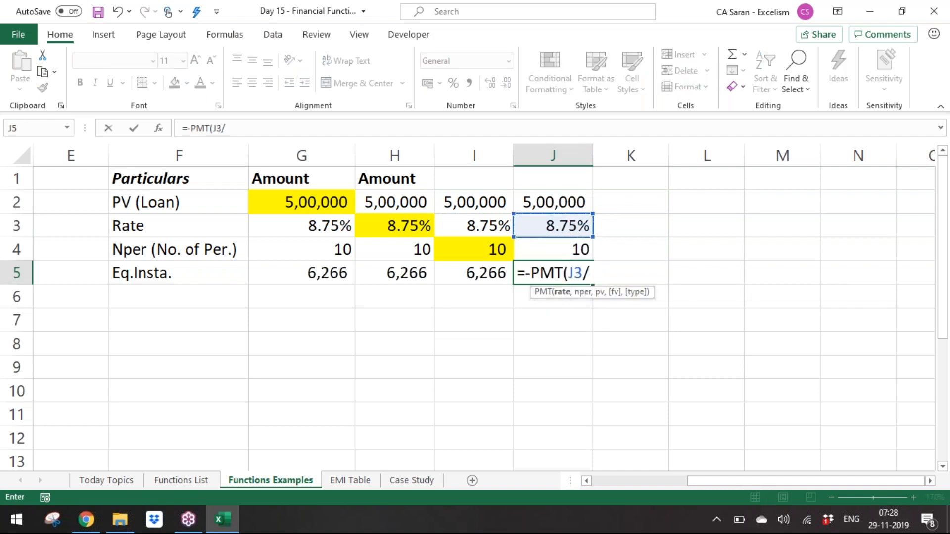
pyautogui.press('Up')
pyautogui.write('*12,')
pyautogui.press('Up')
pyautogui.press('Up')
pyautogui.press('Up')
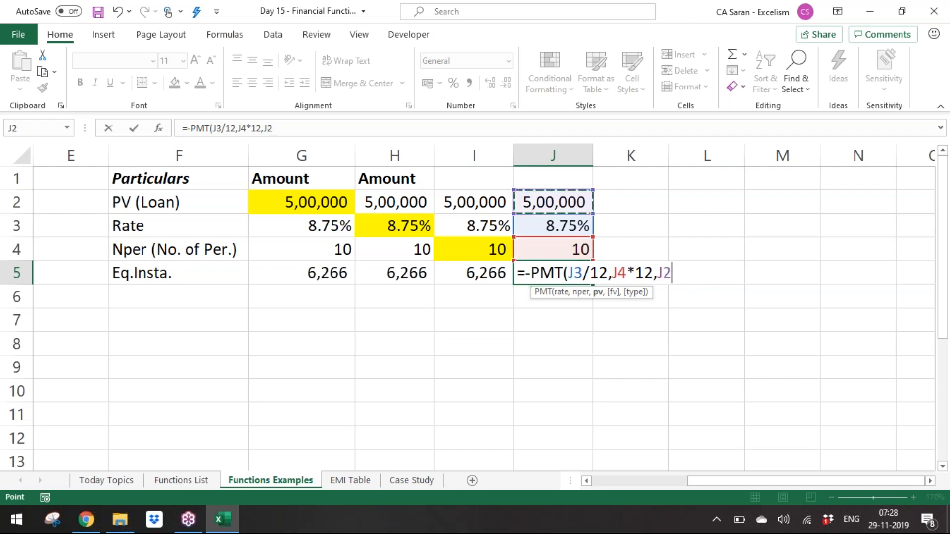
pyautogui.write(')')
pyautogui.press('Return')
# Autofit column J to the width of the instalment in J5
pyautogui.press('Up')
pyautogui.hotkey('alt', 'o')
pyautogui.press('c')
pyautogui.press('a')
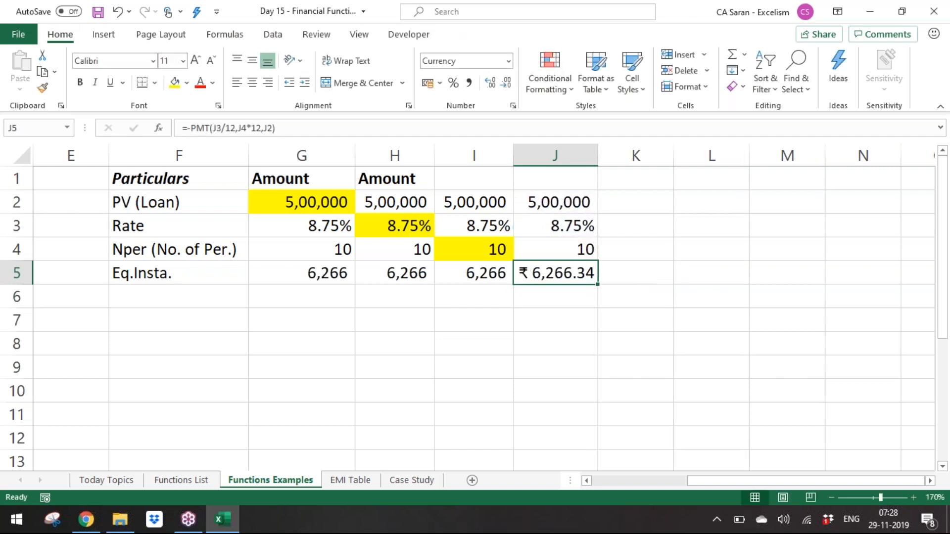
# Format J5 in comma style with no decimal places and fill it with yellow
pyautogui.click(468, 83)
pyautogui.click(505, 83)
pyautogui.click(505, 82)
pyautogui.click(173, 83)
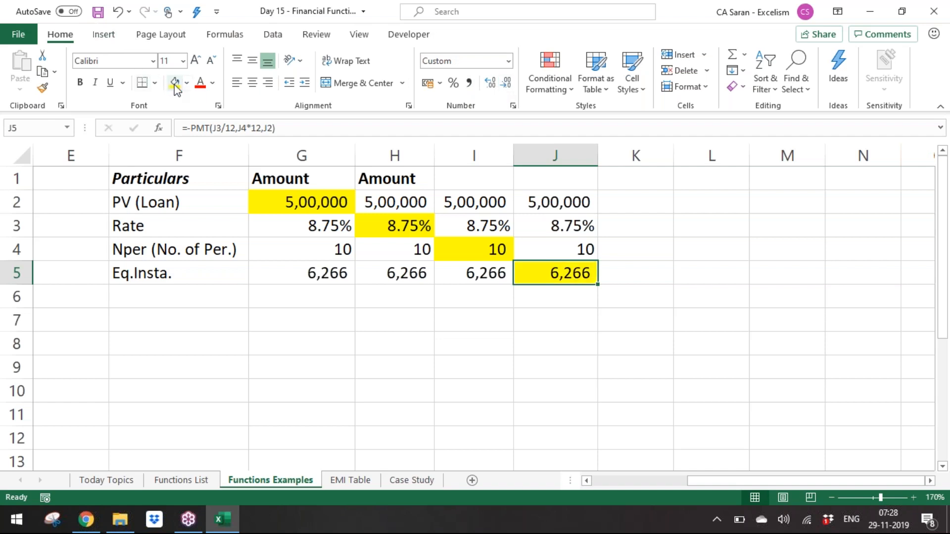
# Copy the Amount heading from H1 into I1:J1
pyautogui.press('Up')
pyautogui.press('Up')
pyautogui.press('Up')
pyautogui.press('Up')
pyautogui.press('Left')
pyautogui.press('Left')
pyautogui.hotkey('ctrl', 'c')
pyautogui.press('Right')
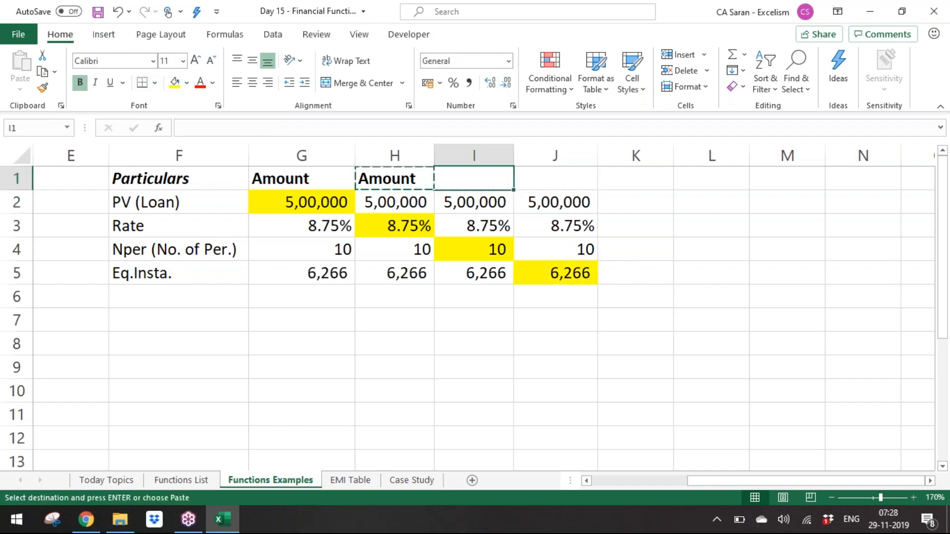
pyautogui.hotkey('shift', 'Right')
pyautogui.press('Return')
# Review the yearly, quarterly and monthly repayment table alongside the Amount comparison table
pyautogui.press('Down')
pyautogui.press('Home')
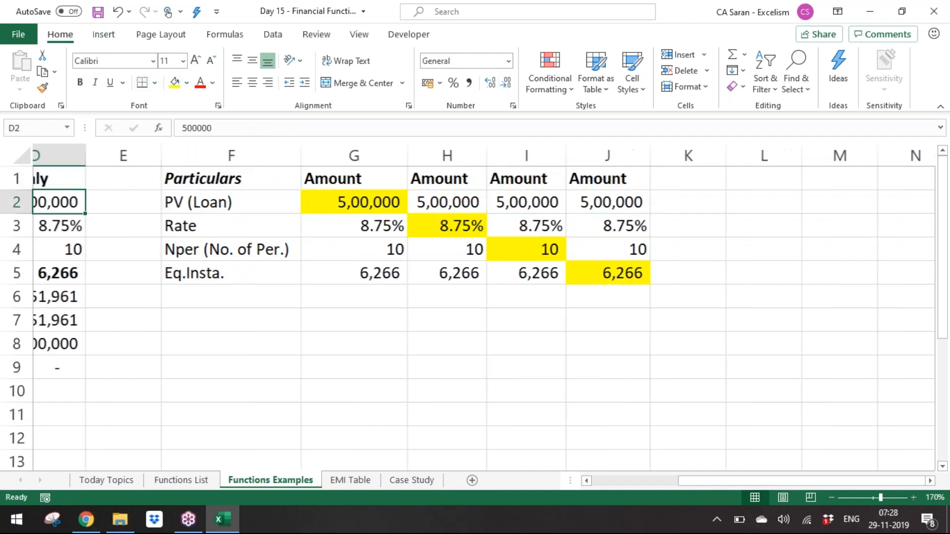
pyautogui.hotkey('ctrl', 'Right')
pyautogui.hotkey('ctrl', 'Right')
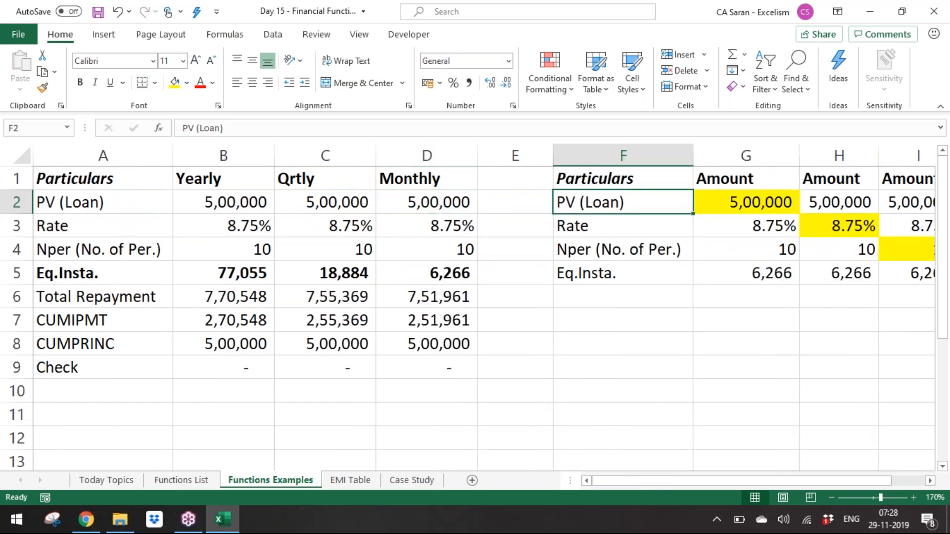
pyautogui.hotkey('ctrl', 'Down')
pyautogui.press('Down')
pyautogui.press('Down')
pyautogui.press('Down')
pyautogui.press('Down')
pyautogui.press('Down')
pyautogui.press('Down')
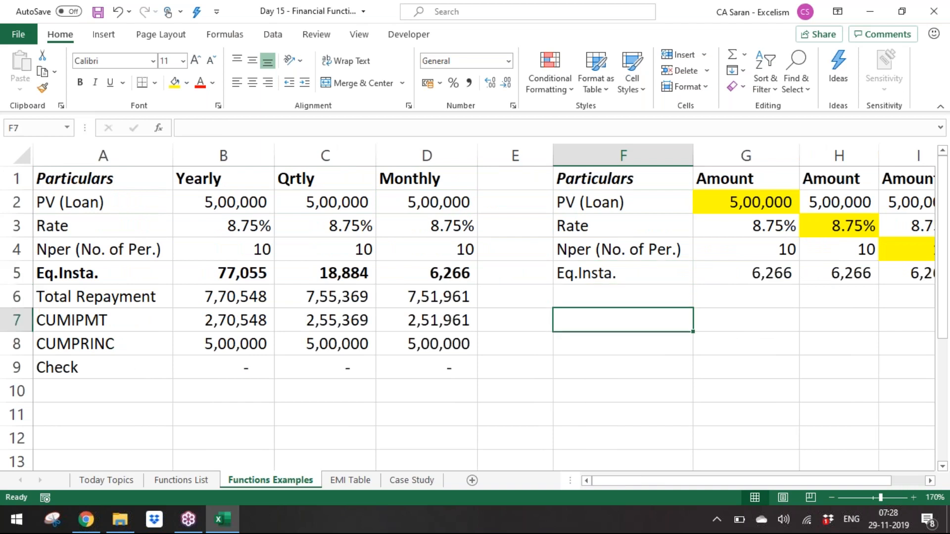
pyautogui.press('Home')
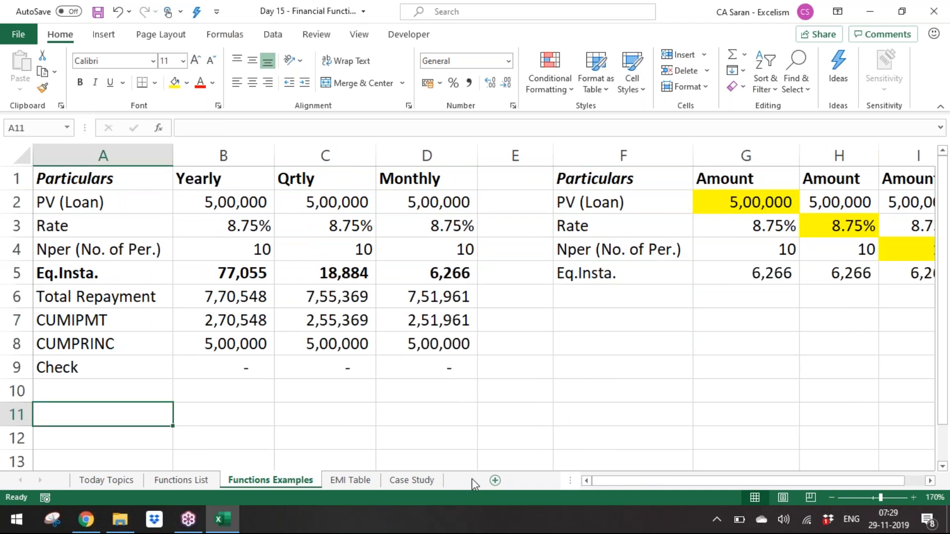
# Add a new worksheet between EMI Table and Case Study and name it NPV & IRR
pyautogui.click(471, 480)
pyautogui.moveTo(348, 480); pyautogui.dragTo(417, 480)
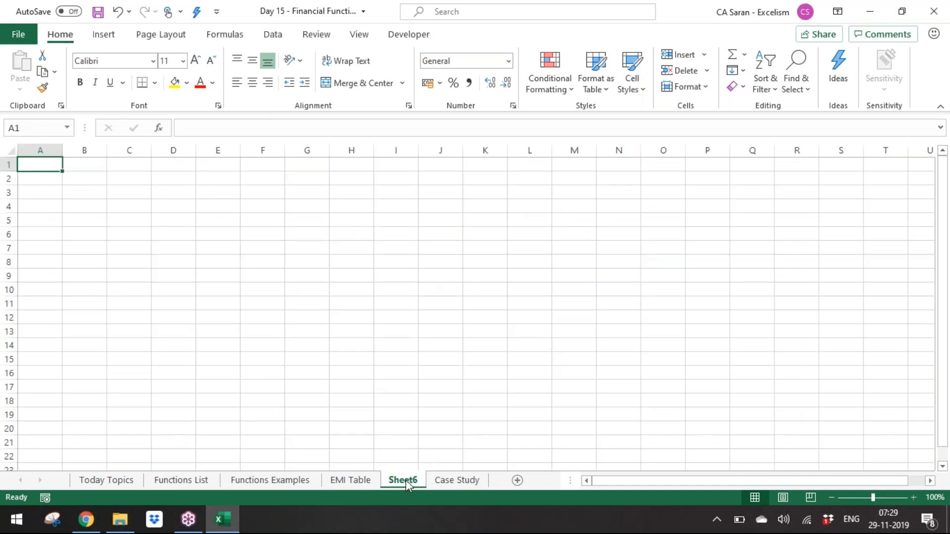
pyautogui.doubleClick(406, 480)
pyautogui.write('npv')
pyautogui.press('BackSpace')
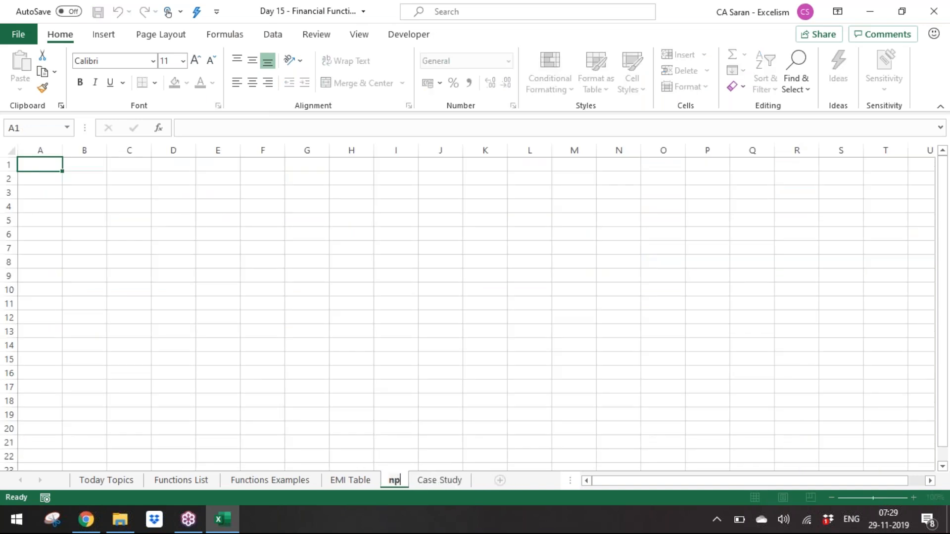
pyautogui.press('BackSpace')
pyautogui.press('BackSpace')
pyautogui.press('capslock')
pyautogui.write('npv')
pyautogui.press('BackSpace')
pyautogui.press('BackSpace')
pyautogui.press('capslock')
pyautogui.press('BackSpace')
pyautogui.write('NPV & I')
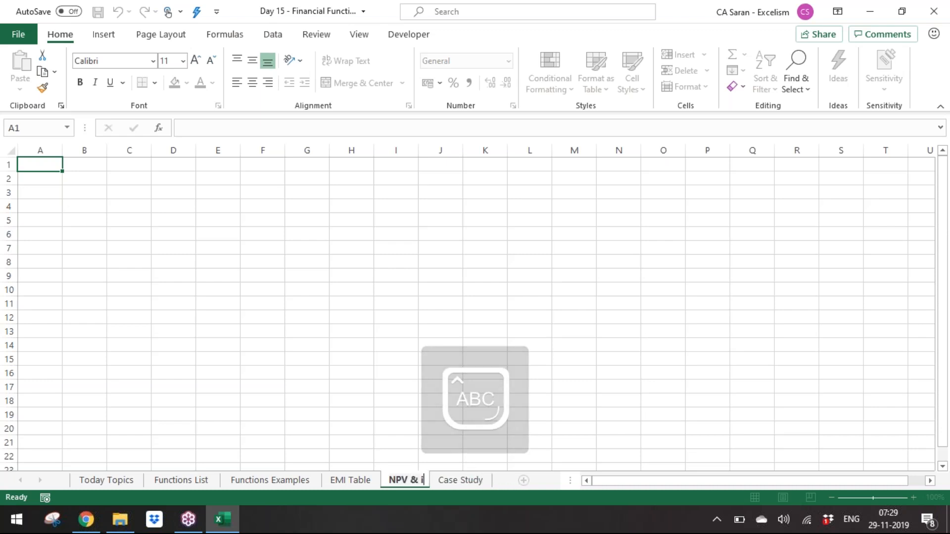
pyautogui.write('RR')
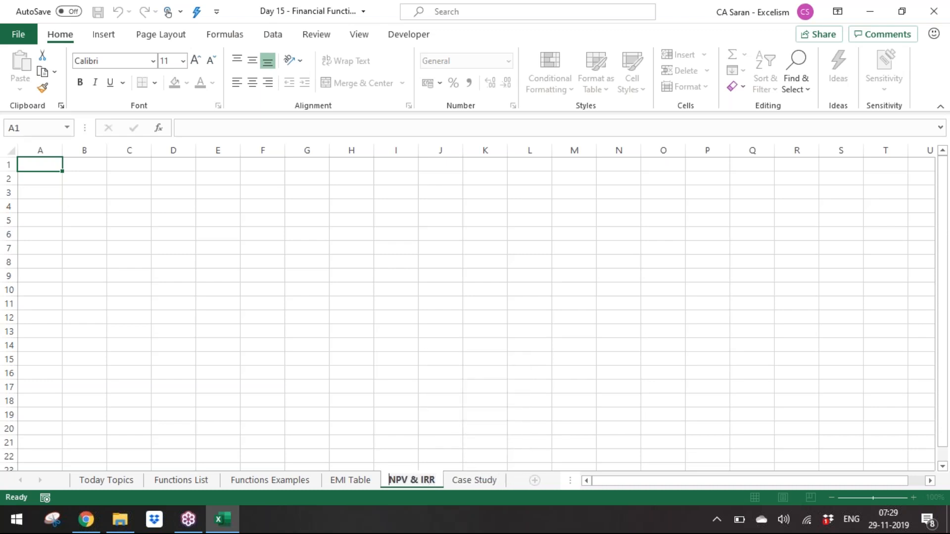
pyautogui.press('Return')
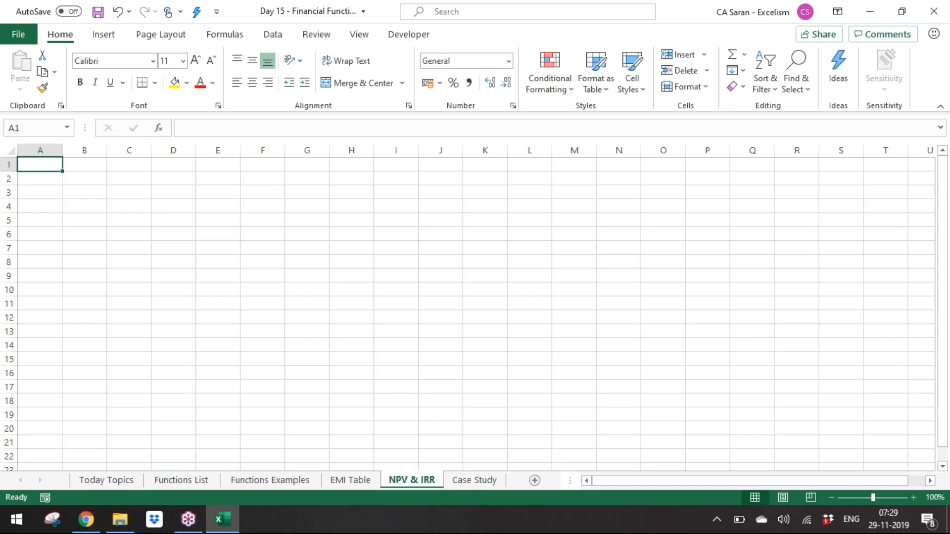
# Enter the label Rate in A1 and 10% in B1 of the NPV & IRR sheet
pyautogui.click(917, 500)
pyautogui.click(917, 500)
pyautogui.click(917, 501)
pyautogui.click(917, 501)
pyautogui.click(917, 500)
pyautogui.click(913, 497)
pyautogui.click(913, 497)
pyautogui.click(913, 497)
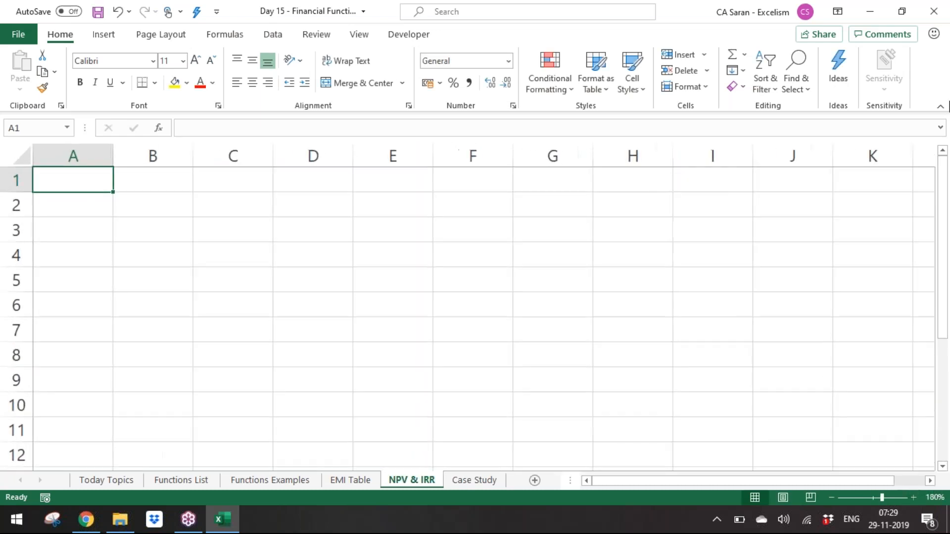
pyautogui.click(935, 56)
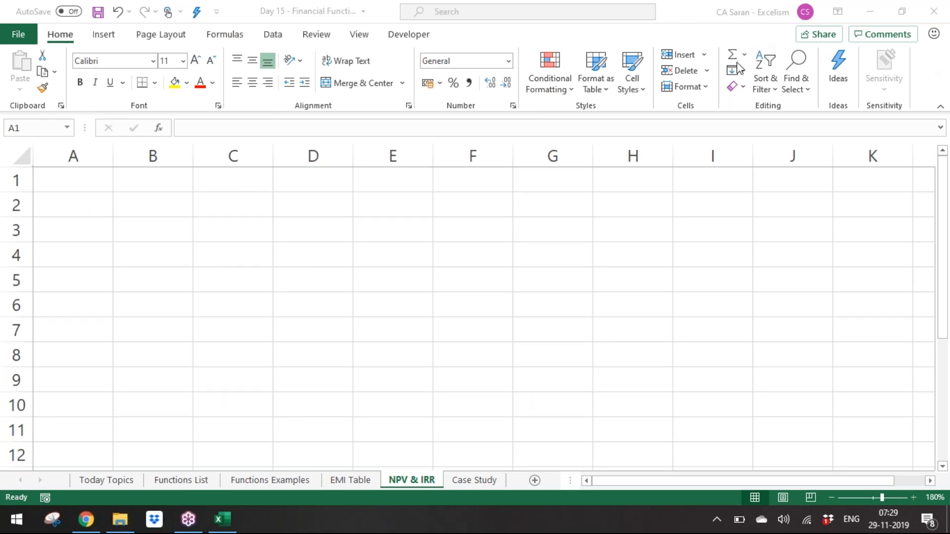
pyautogui.click(73, 180)
pyautogui.write('rATE')
pyautogui.press('capslock')
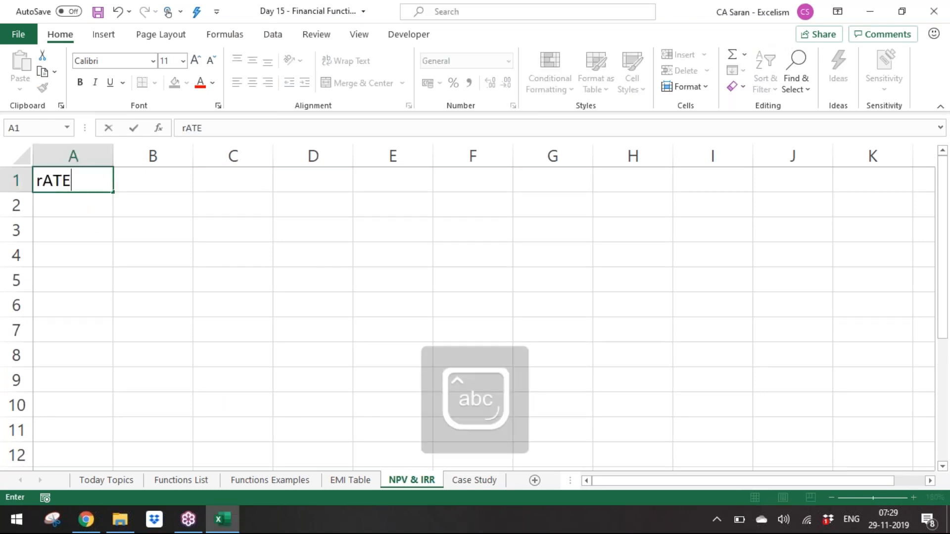
pyautogui.press('Tab')
pyautogui.write('10%')
pyautogui.press('Return')
pyautogui.press('Return')
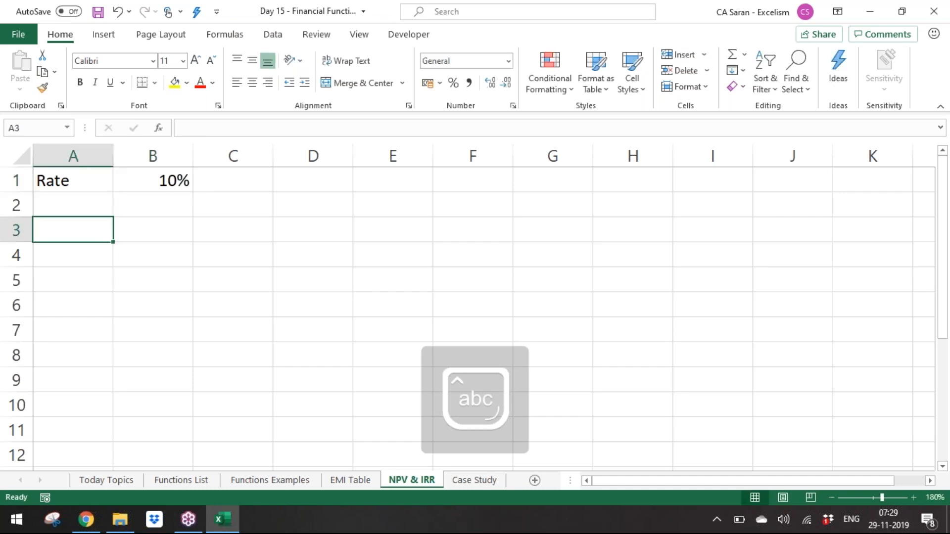
# Enter the period labels 1st, 2nd and 3rd in cells A3 to A5
pyautogui.write('1st')
pyautogui.press('Return')
pyautogui.press('Return')
pyautogui.write('2nd')
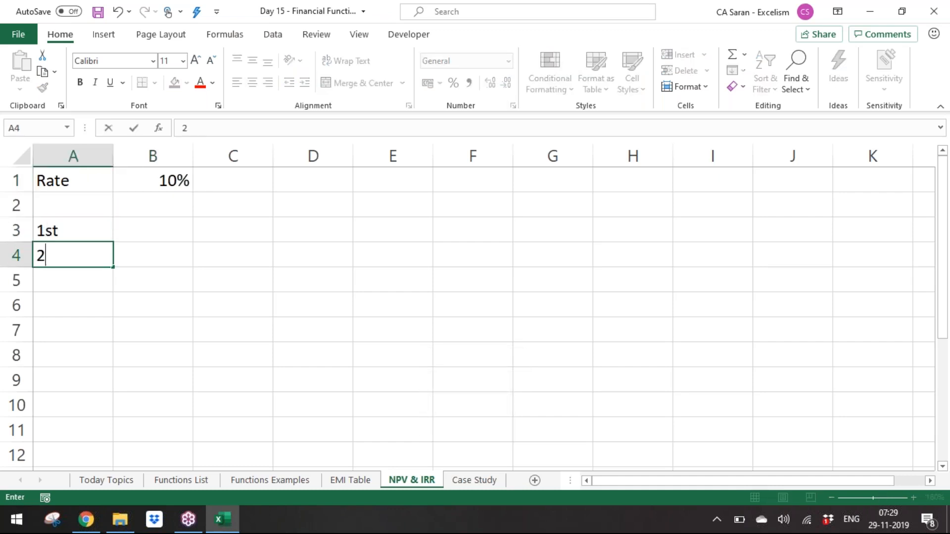
pyautogui.press('Return')
pyautogui.write('3rd')
pyautogui.press('Return')
# Enter the cash flows 15000, -20000 and 5000 in B3:B5 beside the period labels
pyautogui.press('Up')
pyautogui.press('Up')
pyautogui.press('Up')
pyautogui.press('Right')
pyautogui.write('1500')
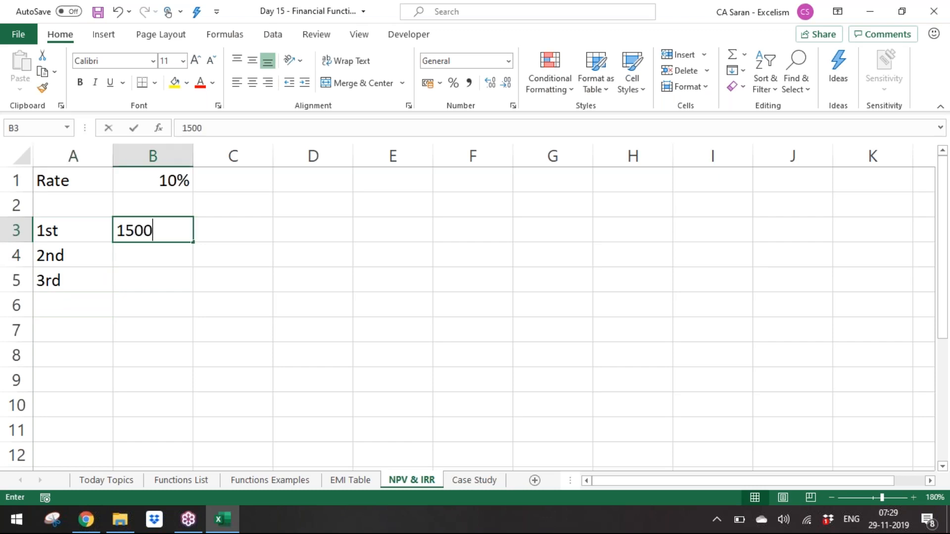
pyautogui.write('0')
pyautogui.press('Return')
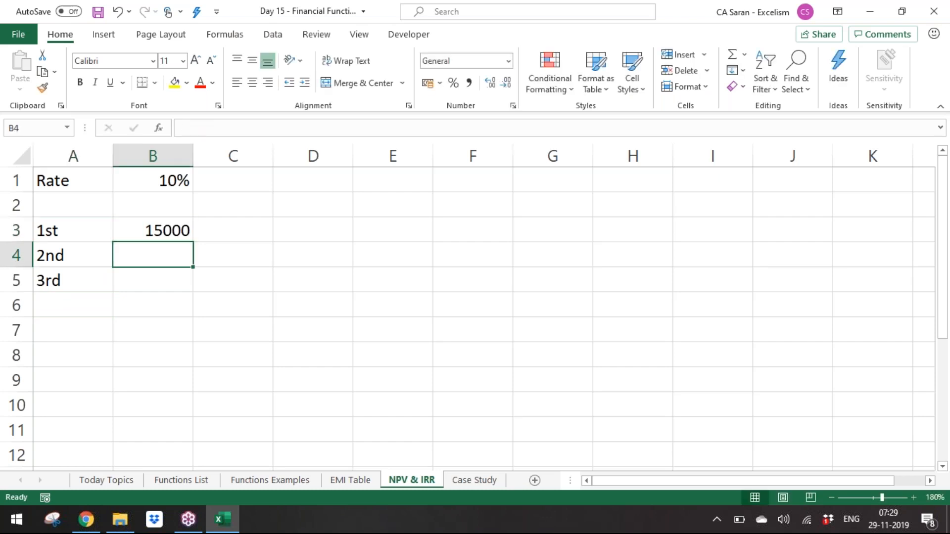
pyautogui.write('-2000')
pyautogui.press('Return')
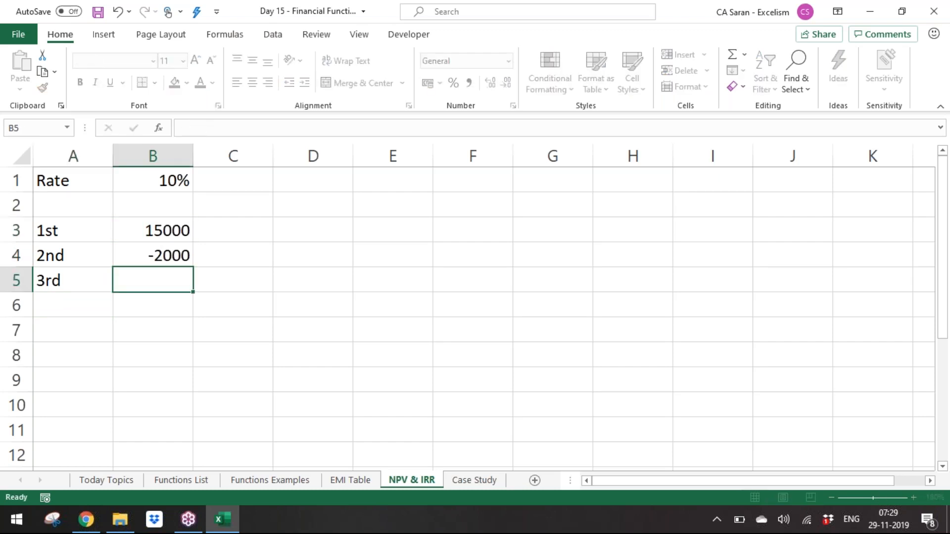
pyautogui.press('Up')
pyautogui.write('-2000')
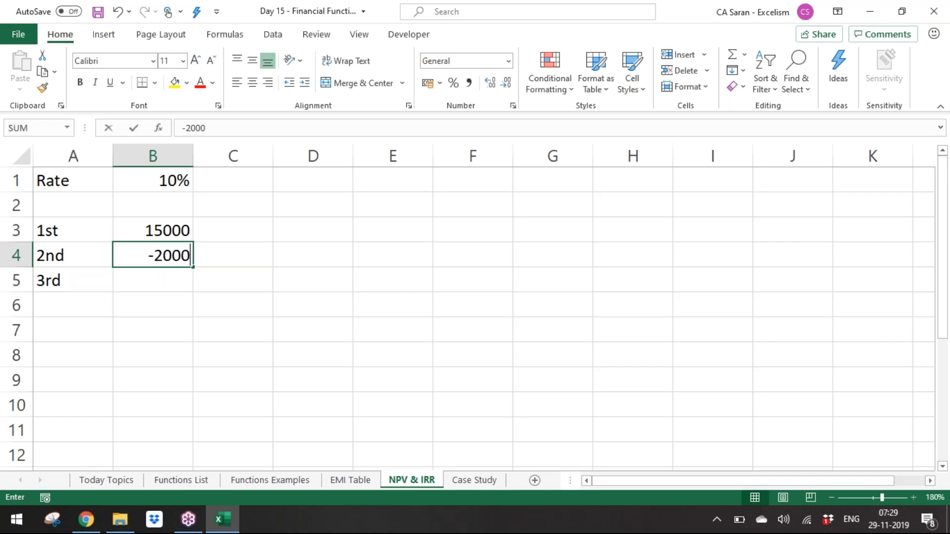
pyautogui.write('0')
pyautogui.press('Return')
pyautogui.write('5000')
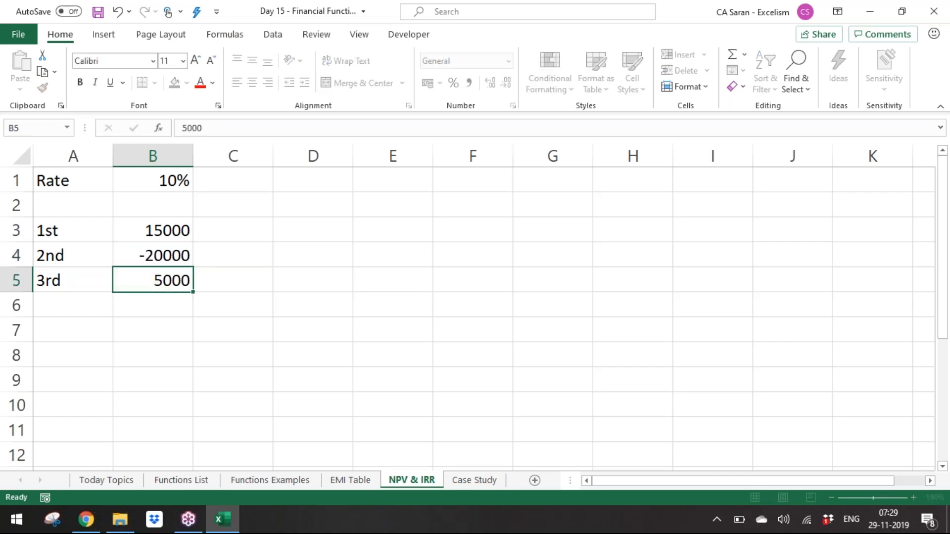
pyautogui.press('Return')
# Format the cash flows in B3:B5 in comma style with no decimal places
pyautogui.press('Up')
pyautogui.press('Up')
pyautogui.press('Up')
pyautogui.hotkey('shift', 'Down')
pyautogui.hotkey('shift', 'Down')
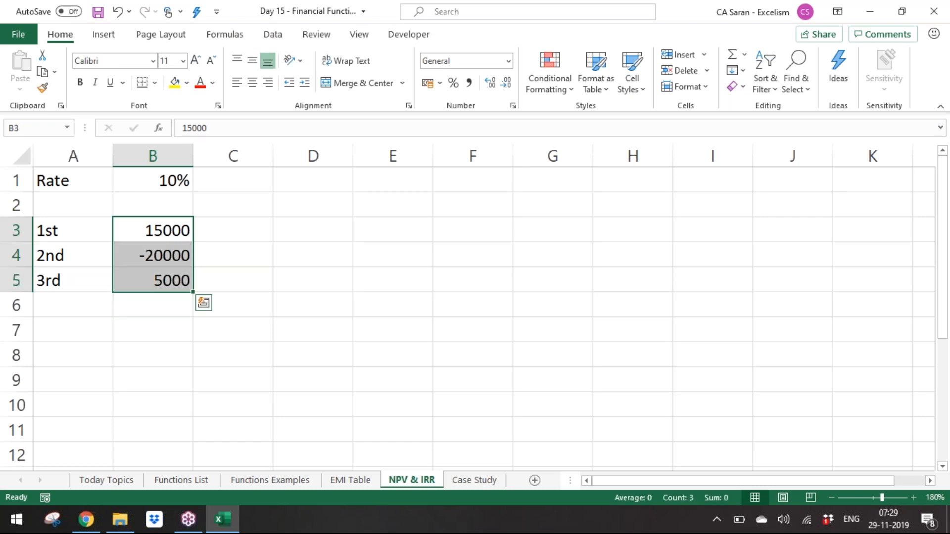
pyautogui.click(470, 83)
pyautogui.click(504, 82)
pyautogui.click(504, 82)
# Enter the heading Disc.Fact in C2 above the discount factor column
pyautogui.click(240, 250)
pyautogui.click(274, 226)
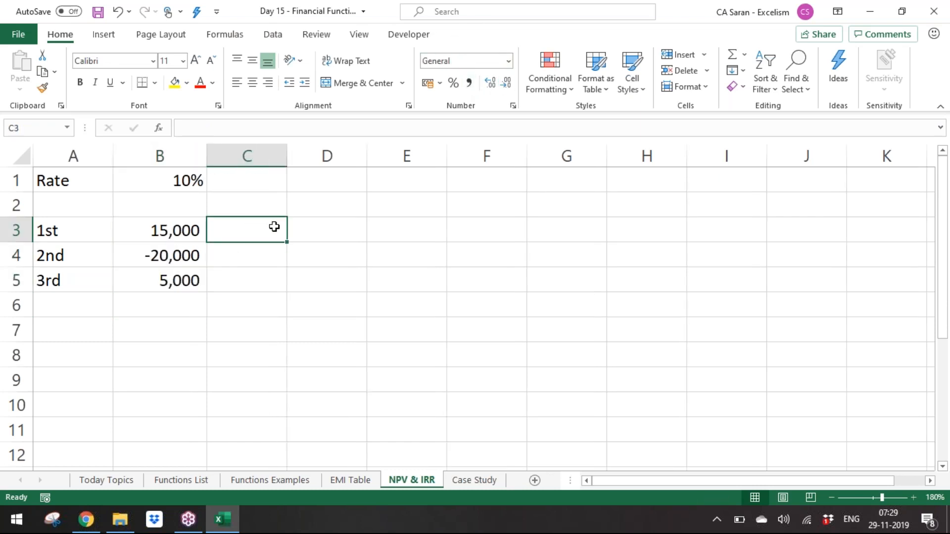
pyautogui.press('Up')
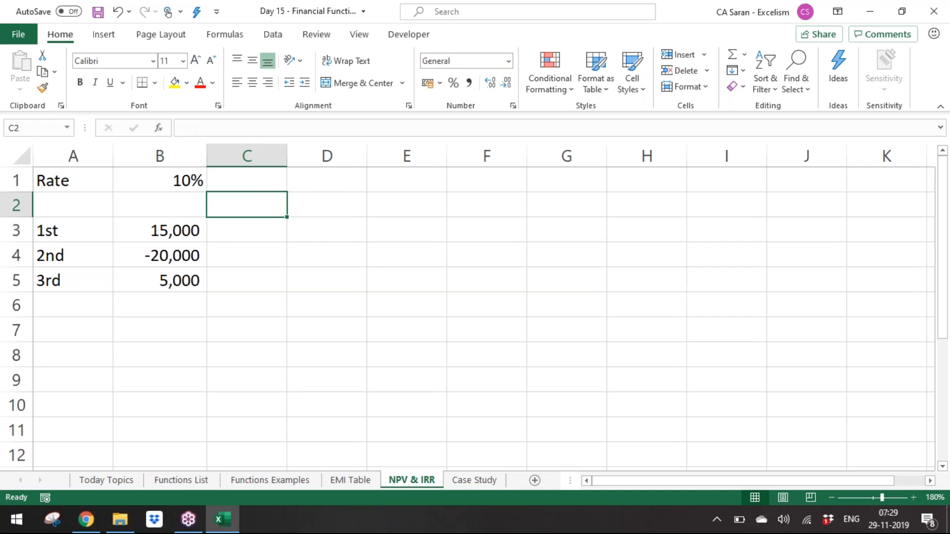
pyautogui.write('Disc.Fact')
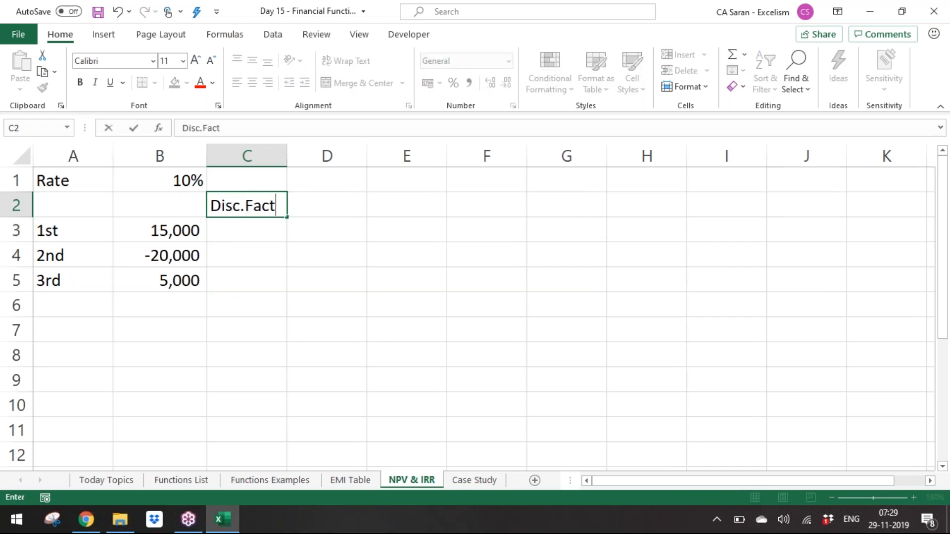
pyautogui.press('Return')
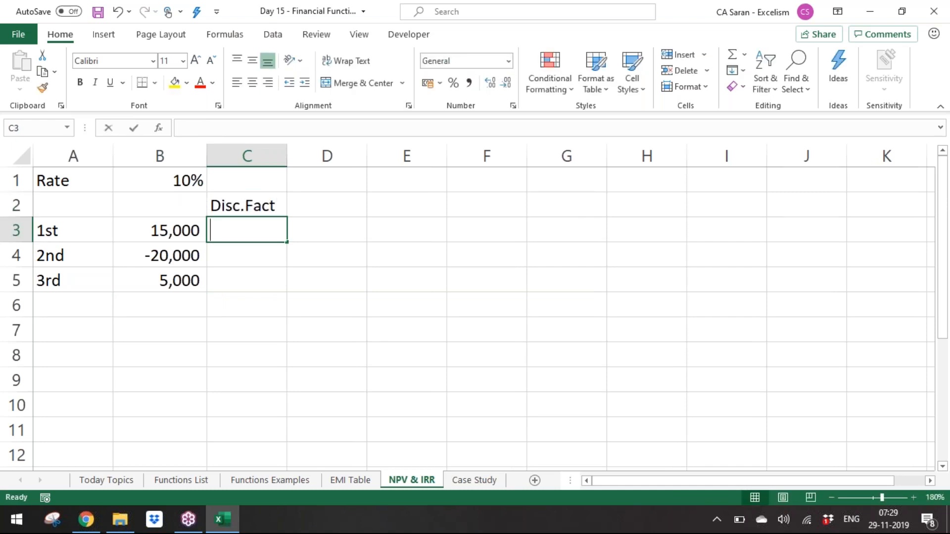
# Calculate the first period's discount factor in C3 with =1/(1+$B$1)^1
pyautogui.write('=1/(1+')
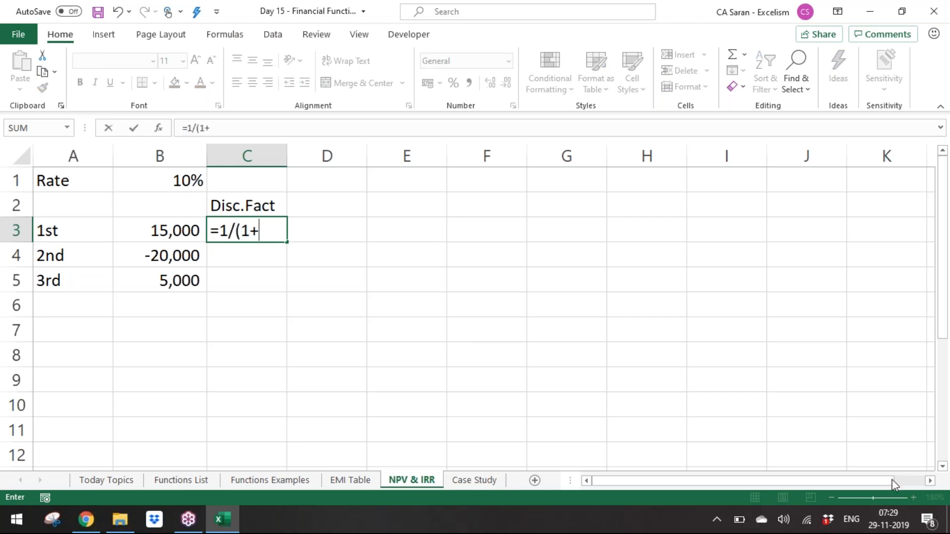
pyautogui.click(154, 179)
pyautogui.press('F4')
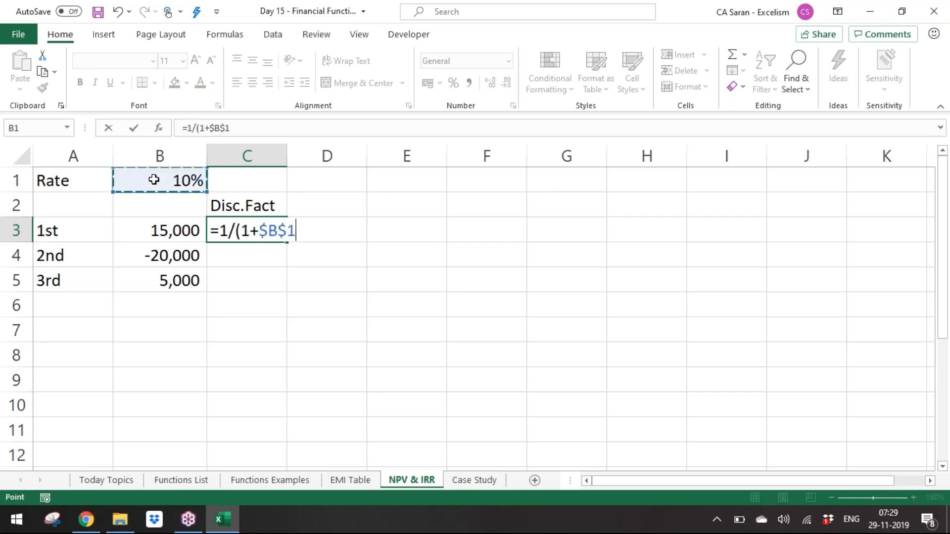
pyautogui.write(')')
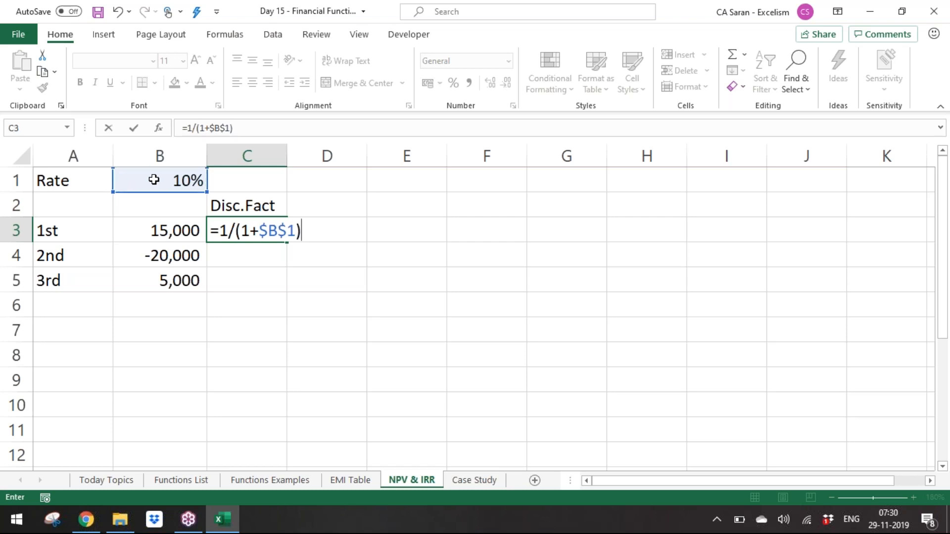
pyautogui.press('Return')
# Copy the discount factor formula from C3 into C4:C5
pyautogui.press('Up')
pyautogui.hotkey('ctrl', 'c')
pyautogui.press('Down')
pyautogui.hotkey('shift', 'Down')
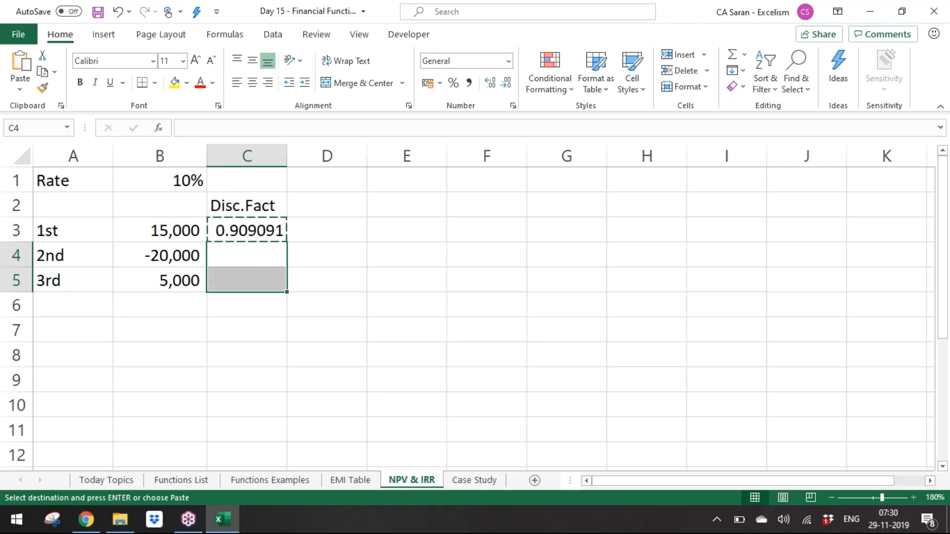
pyautogui.hotkey('ctrl', 'v')
# Change the exponent of the discount factor formula to 2 in C4 and to 3 in C5
pyautogui.press('F2')
pyautogui.press('BackSpace')
pyautogui.write('2')
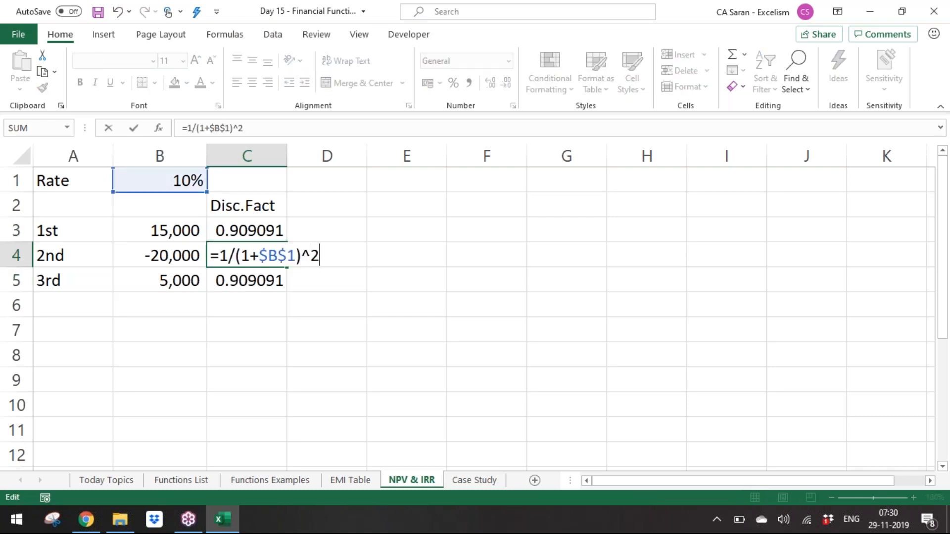
pyautogui.press('Return')
pyautogui.press('F2')
pyautogui.press('BackSpace')
pyautogui.hotkey('ctrl', 'Return')
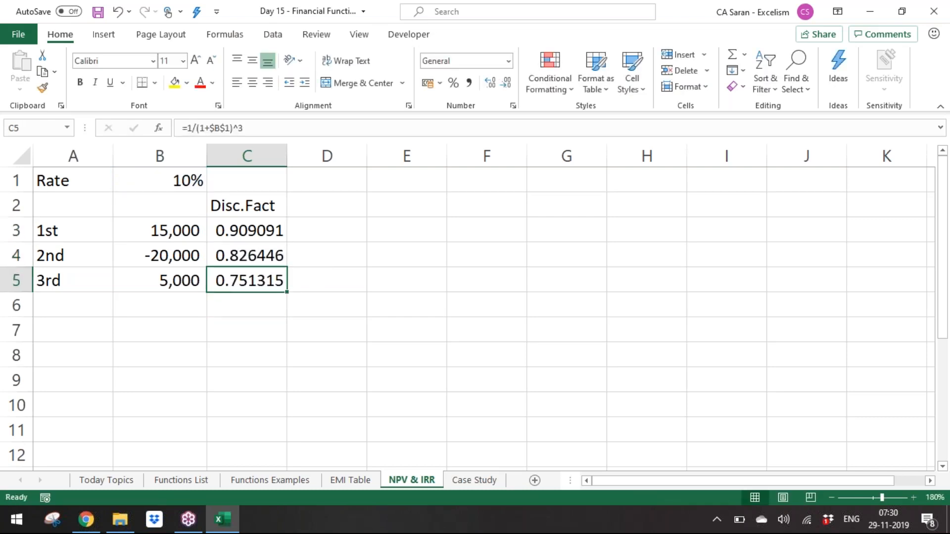
# Format the discount factors in C3:C5 in comma style with four decimal places
pyautogui.press('Down')
pyautogui.press('Up')
pyautogui.press('Up')
pyautogui.press('Up')
pyautogui.press('Up')
pyautogui.press('Down')
pyautogui.hotkey('shift', 'Down')
pyautogui.hotkey('shift', 'Down')
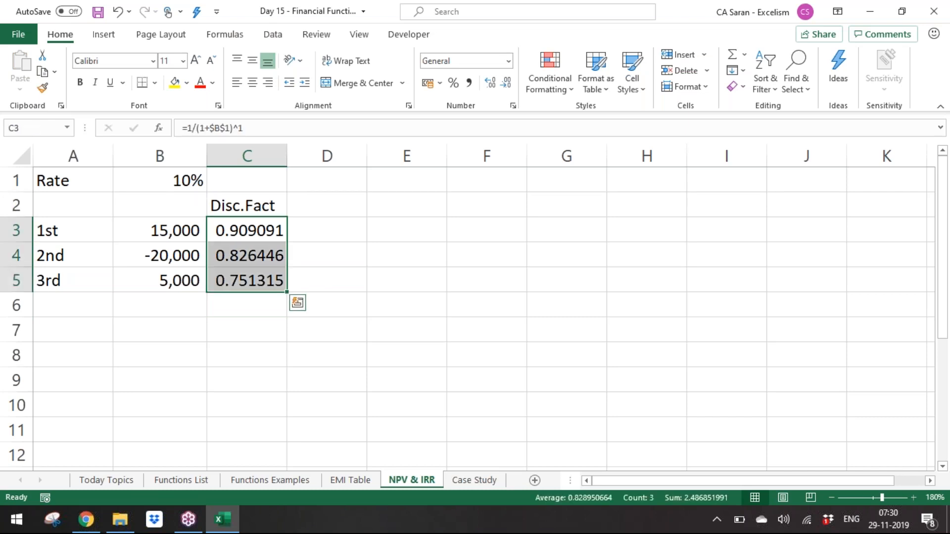
pyautogui.click(468, 83)
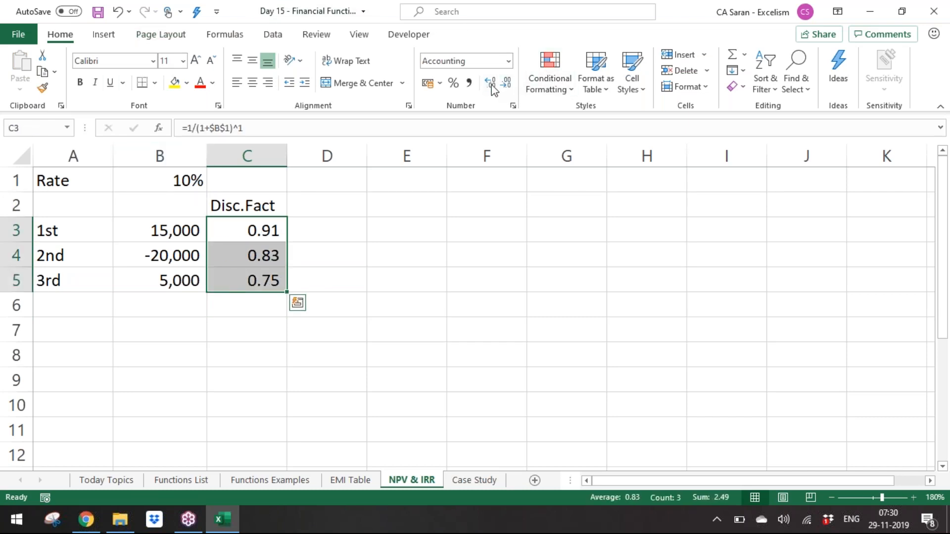
pyautogui.click(506, 83)
pyautogui.click(507, 83)
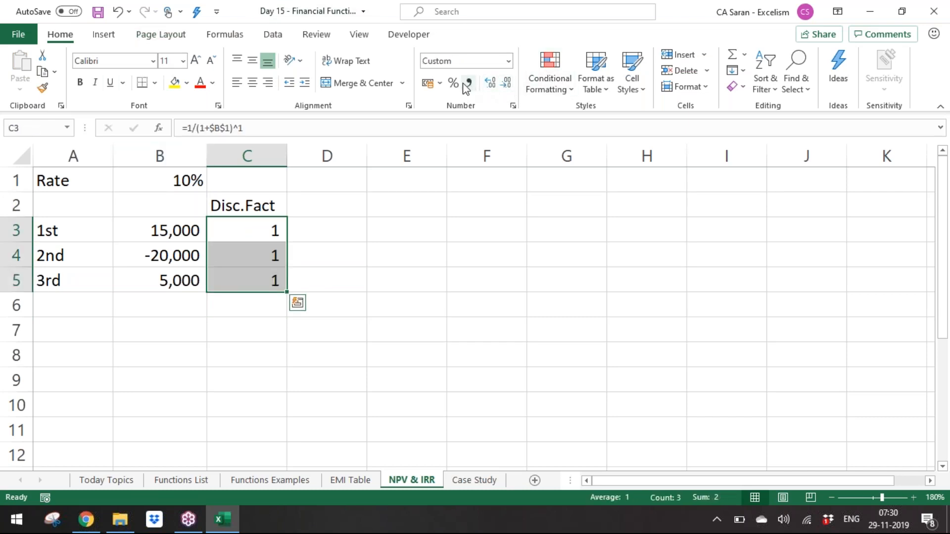
pyautogui.click(489, 83)
pyautogui.click(490, 84)
pyautogui.click(489, 83)
pyautogui.click(489, 83)
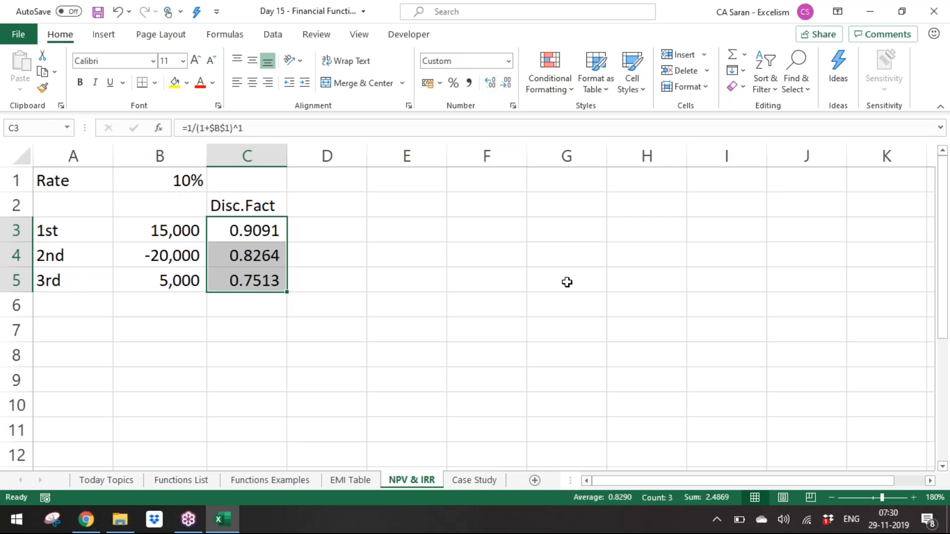
# Calculate the first period's discounted cash flow in D3 with =B3*C3
pyautogui.press('Right')
pyautogui.write('=')
pyautogui.press('Left')
pyautogui.press('Left')
pyautogui.write('*')
pyautogui.press('Left')
pyautogui.hotkey('ctrl', 'Return')
# Copy the discounted cash flow formula from D3 into D4:D5
pyautogui.hotkey('ctrl', 'c')
pyautogui.press('Down')
pyautogui.hotkey('shift', 'Down')
pyautogui.press('Down')
pyautogui.hotkey('shift', 'Up')
pyautogui.press('Up')
pyautogui.press('Down')
pyautogui.press('Up')
pyautogui.hotkey('shift', 'Down')
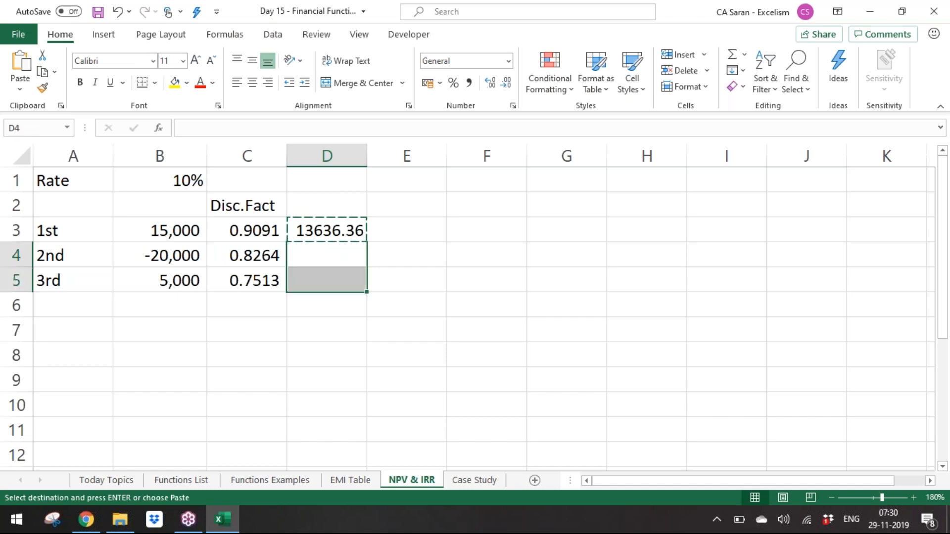
pyautogui.press('Return')
# Format the discounted cash flows in D3:D5 in comma style with no decimal places
pyautogui.press('Up')
pyautogui.hotkey('shift', 'Down')
pyautogui.hotkey('shift', 'Down')
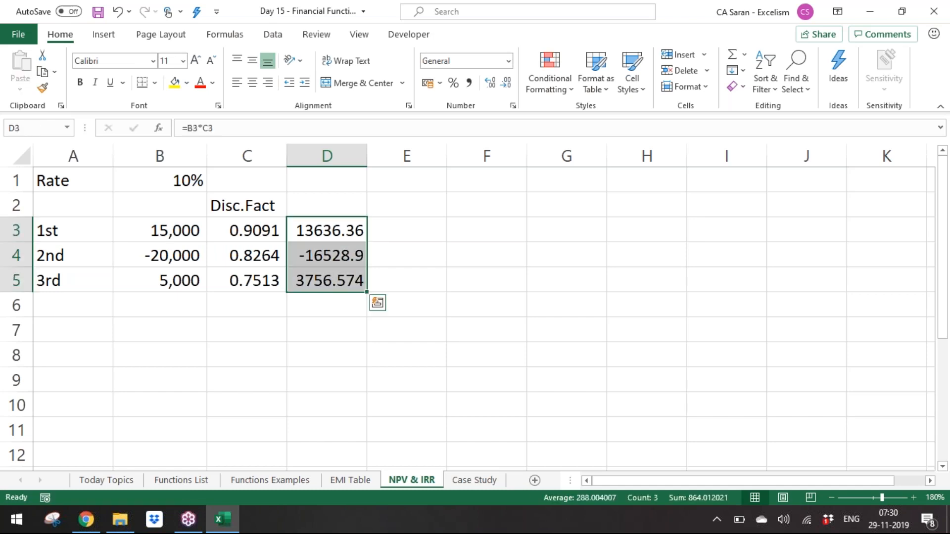
pyautogui.click(468, 83)
pyautogui.click(505, 82)
pyautogui.click(505, 82)
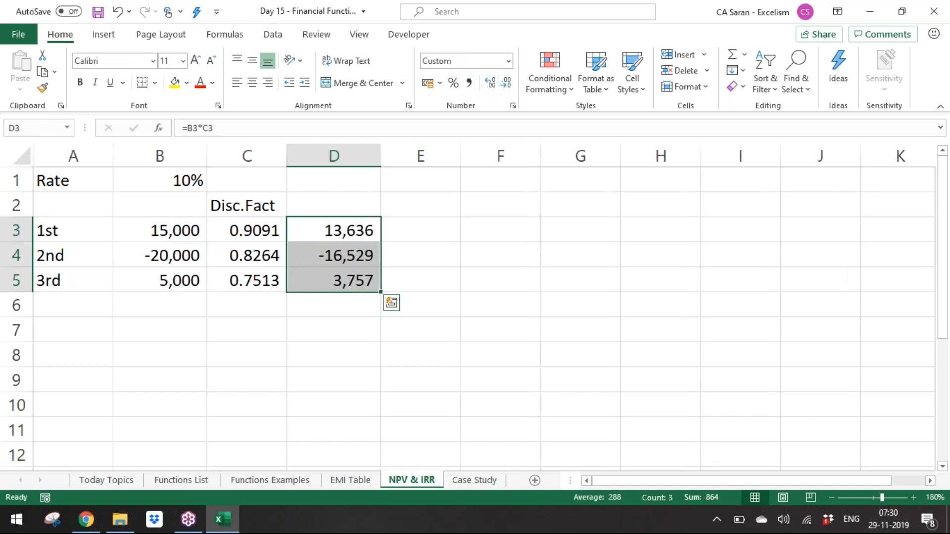
# Enter the heading DCIF/(DFCo) in D2 above the discounted cash flows
pyautogui.click(321, 302)
pyautogui.press('Up')
pyautogui.press('Up')
pyautogui.press('Up')
pyautogui.press('Up')
pyautogui.write('DCIF/(DFC')
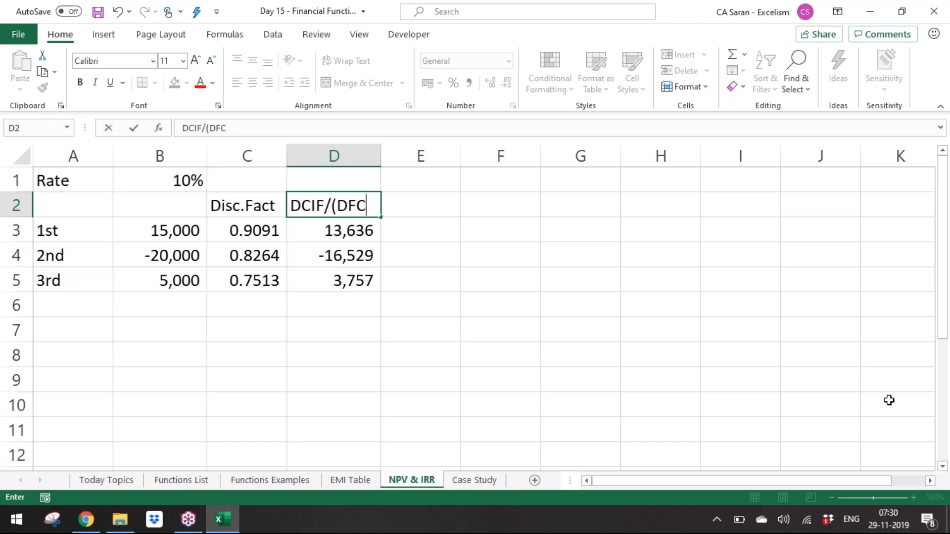
pyautogui.write('o)')
pyautogui.hotkey('ctrl', 'Return')
pyautogui.press('Left')
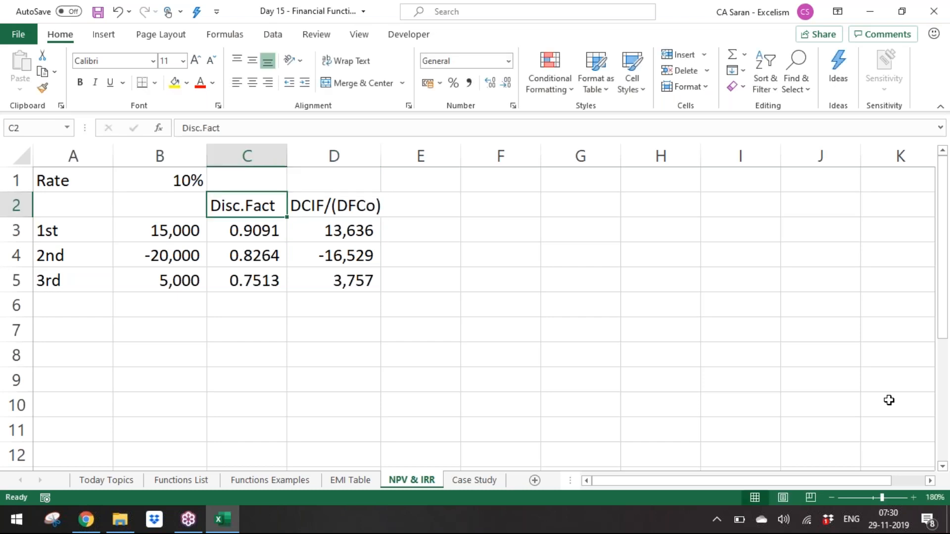
# Enter the heading Year in A2 and CIF/(COF) in B2 above the cash flows
pyautogui.press('Left')
pyautogui.press('Left')
pyautogui.write('C')
pyautogui.press('BackSpace')
pyautogui.write('Year')
pyautogui.press('Tab')
pyautogui.write('CIF/(CO')
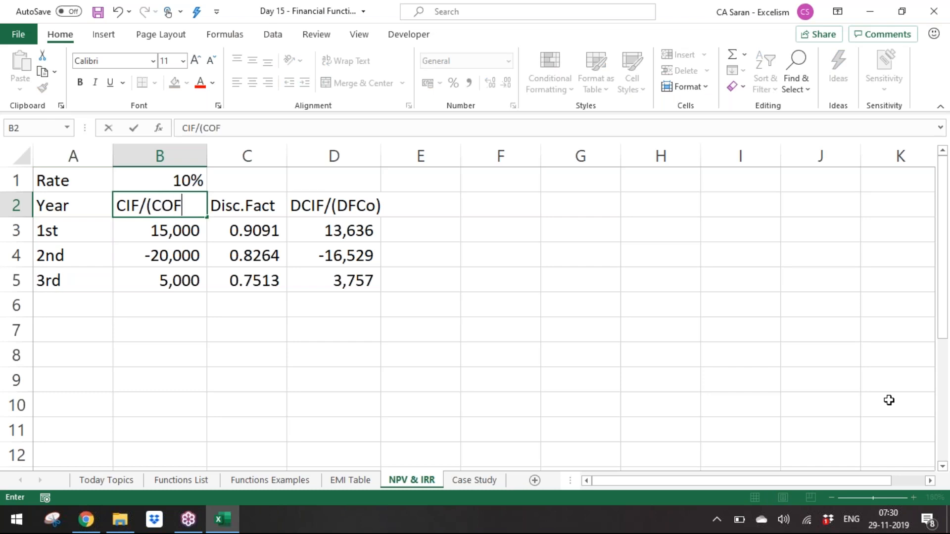
pyautogui.press('Return')
# Correct the heading in D2 to DCIF/(DCOF)
pyautogui.press('Up')
pyautogui.press('Right')
pyautogui.press('Right')
pyautogui.press('Right')
pyautogui.press('F2')
pyautogui.press('BackSpace')
pyautogui.press('BackSpace')
pyautogui.press('BackSpace')
pyautogui.press('BackSpace')
pyautogui.write('COF')
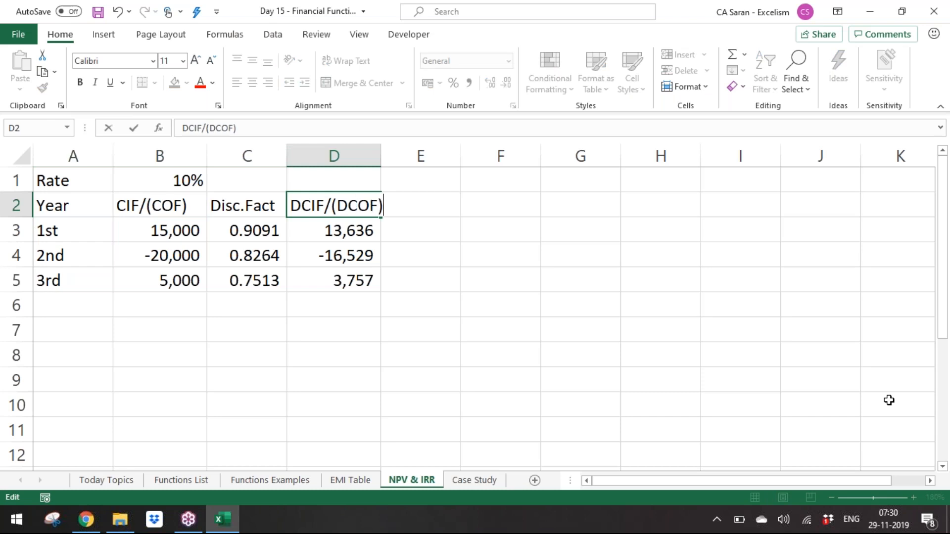
pyautogui.write(')')
pyautogui.press('Return')
# Total the discounted cash flows D3:D5 in D6 with AutoSum
pyautogui.press('Down')
pyautogui.press('Down')
pyautogui.press('Down')
pyautogui.hotkey('alt', '=')
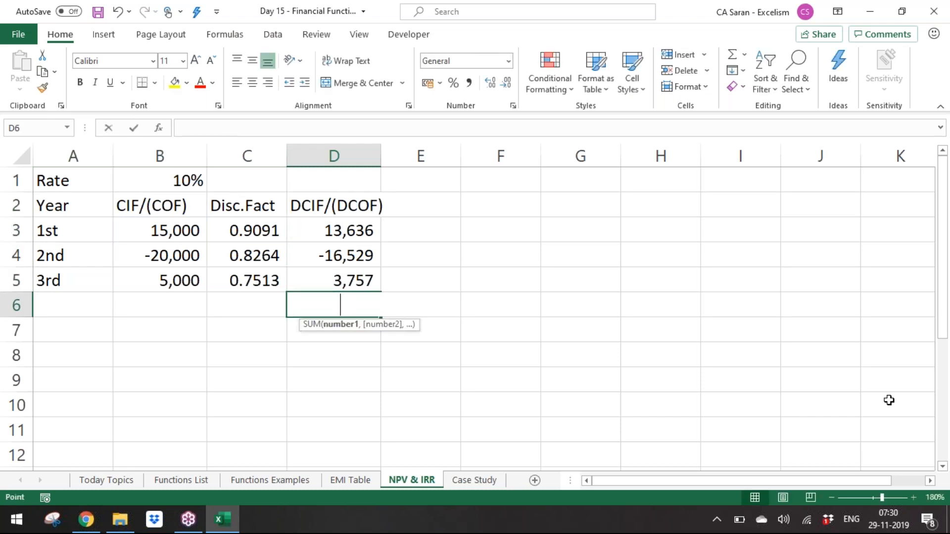
pyautogui.hotkey('ctrl', 'Return')
# Label the total as NPV-M in C6 and make C6:D6 bold
pyautogui.press('Left')
pyautogui.write('NP')
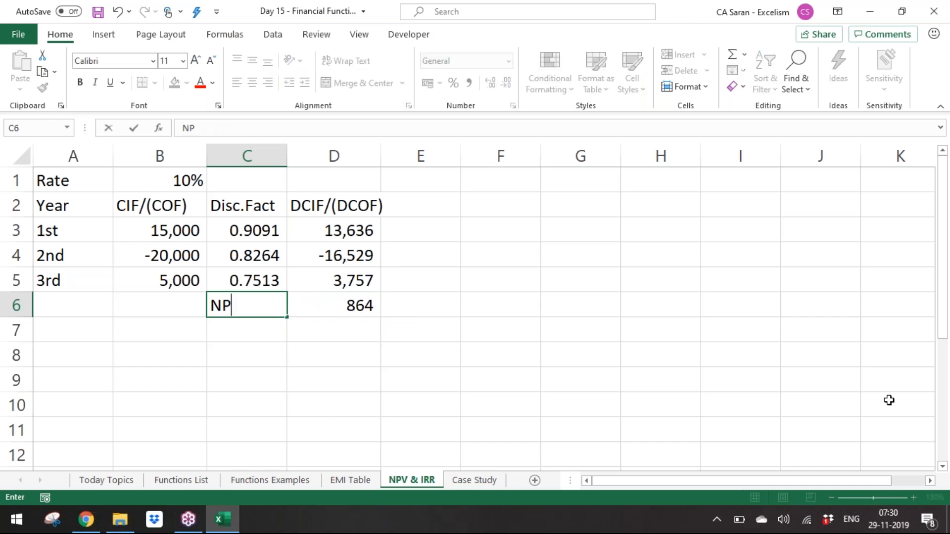
pyautogui.write('V-M')
pyautogui.hotkey('ctrl', 'Return')
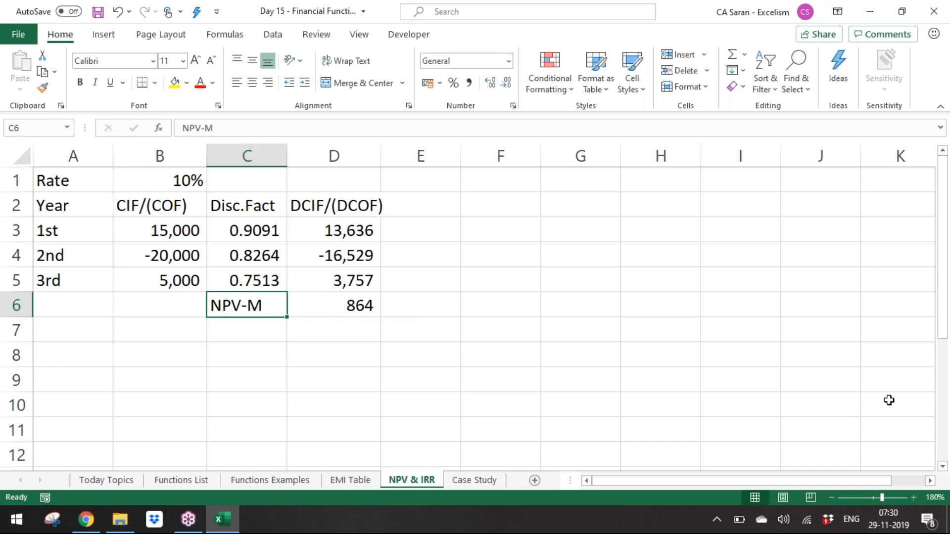
pyautogui.hotkey('shift', 'Right')
pyautogui.hotkey('ctrl', 'b')
# Insert a blank row above the table's heading row 2
pyautogui.press('Up')
pyautogui.press('Up')
pyautogui.press('Up')
pyautogui.press('Up')
pyautogui.hotkey('shift', 'space')
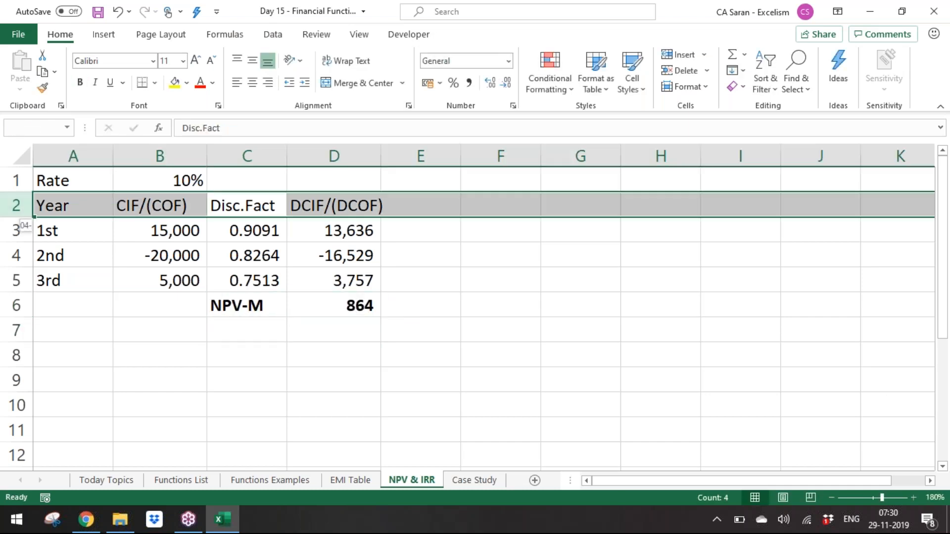
pyautogui.hotkey('ctrl', 'shift', '=')
# Make the table headings in A3:D3 bold
pyautogui.press('Down')
pyautogui.press('Left')
pyautogui.press('Left')
pyautogui.hotkey('shift', 'Right')
pyautogui.hotkey('shift', 'Right')
pyautogui.hotkey('shift', 'Right')
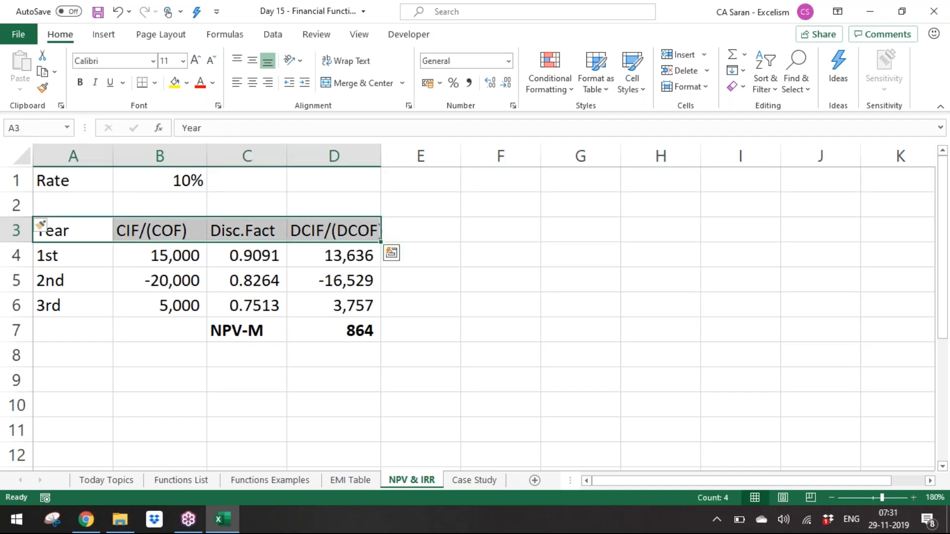
pyautogui.hotkey('ctrl', 'b')
# Enter the label NPV-F in C8 below NPV-M
pyautogui.press('Down')
pyautogui.press('Down')
pyautogui.press('Down')
pyautogui.press('Right')
pyautogui.press('Right')
pyautogui.press('Down')
pyautogui.press('Down')
pyautogui.write('NPV-F')
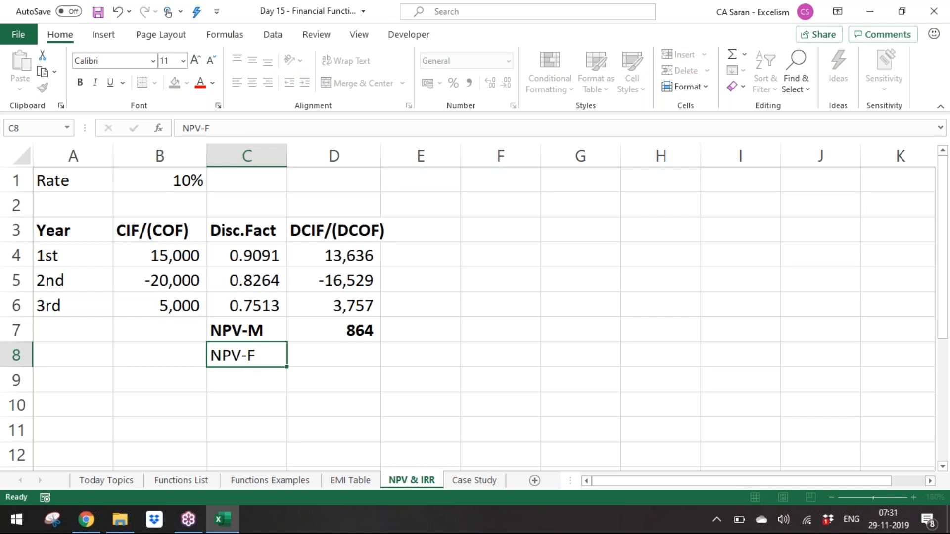
pyautogui.press('Right')
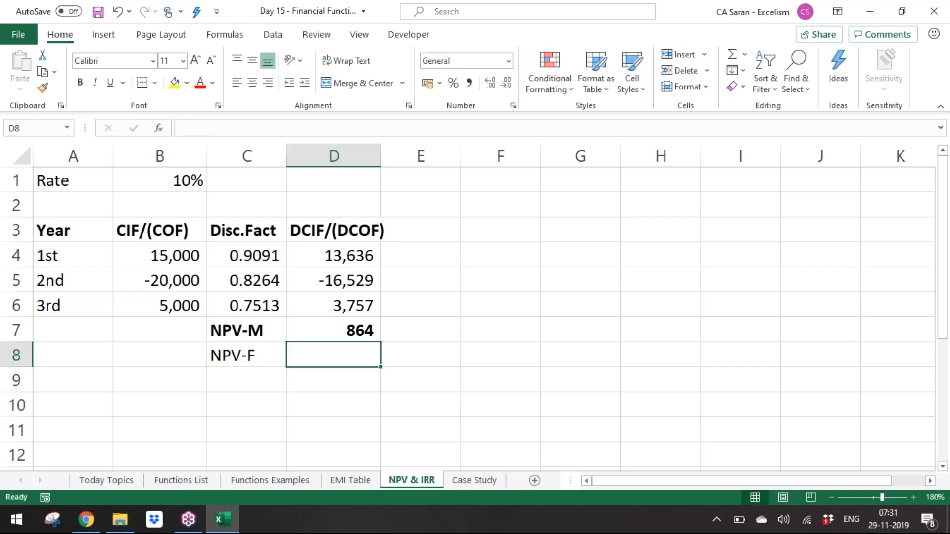
# Calculate the net present value in D8 with =NPV(B1,B4:B6)
pyautogui.write('=npv')
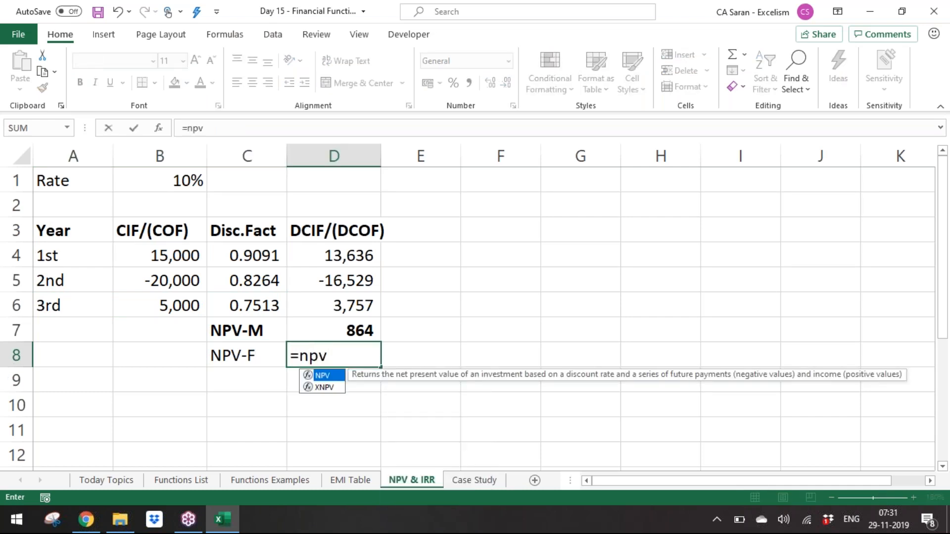
pyautogui.press('Tab')
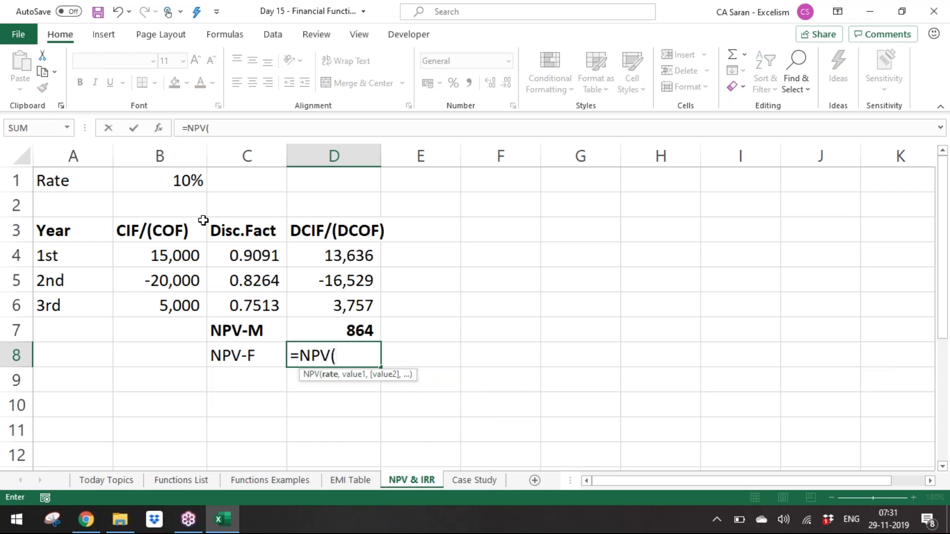
pyautogui.click(149, 189)
pyautogui.write(',')
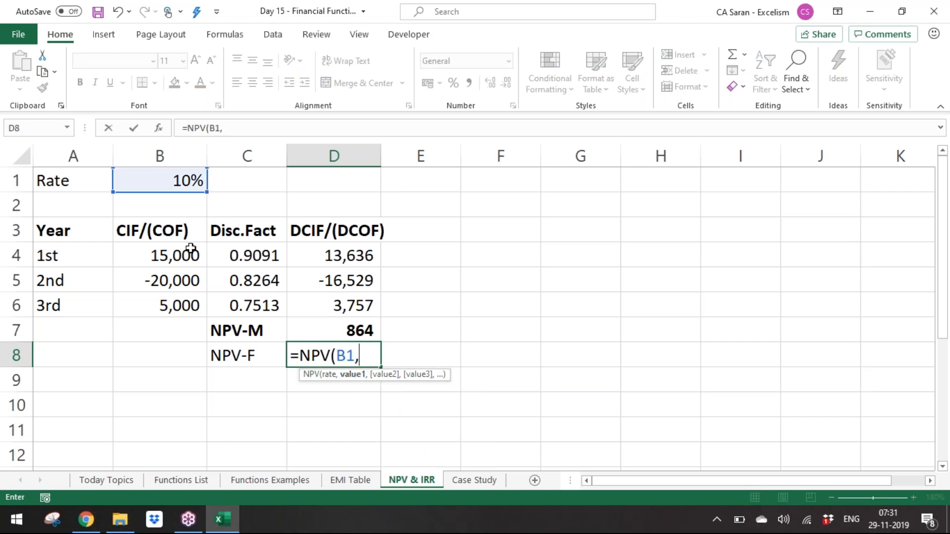
pyautogui.click(173, 256)
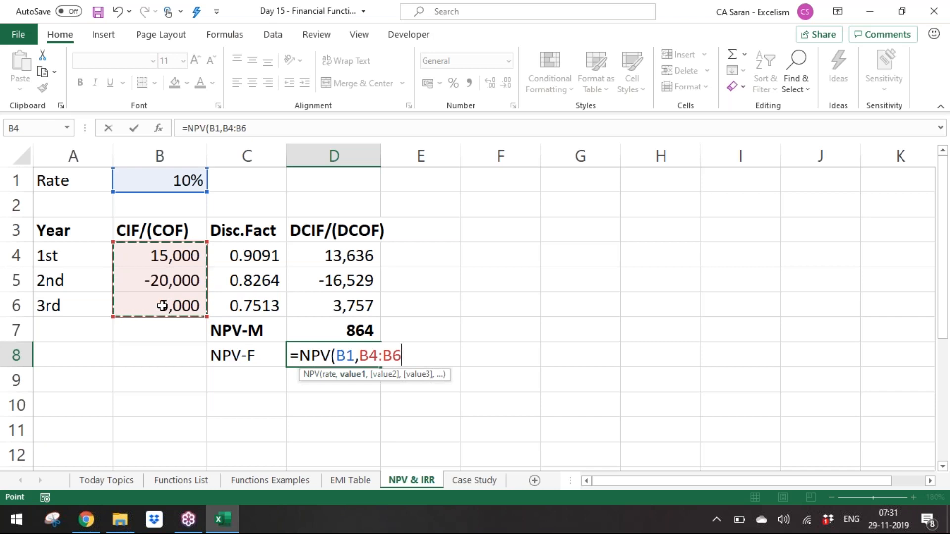
pyautogui.press('Return')
pyautogui.press('Up')
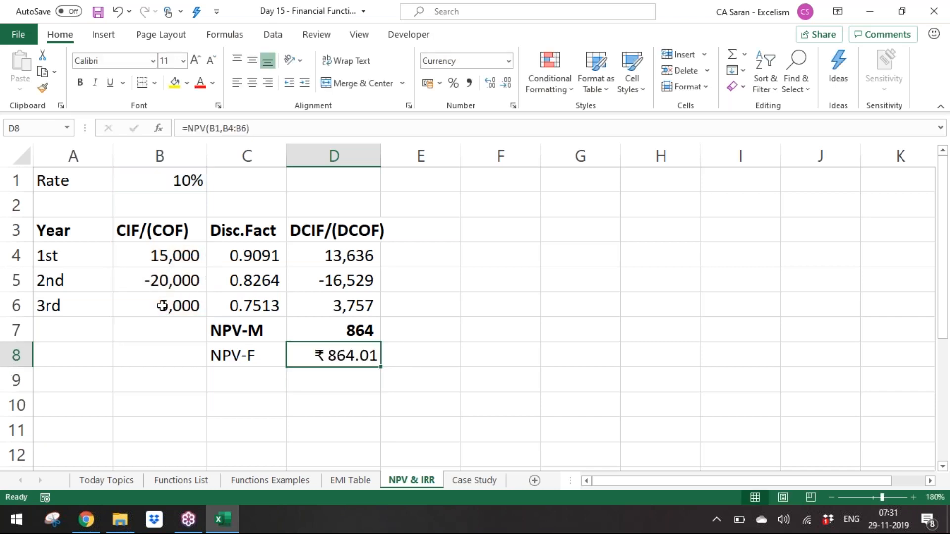
# Format D8 in comma style with no decimal places and make C8:D8 bold
pyautogui.click(468, 83)
pyautogui.click(505, 83)
pyautogui.click(507, 84)
pyautogui.press('Left')
pyautogui.hotkey('shift', 'Right')
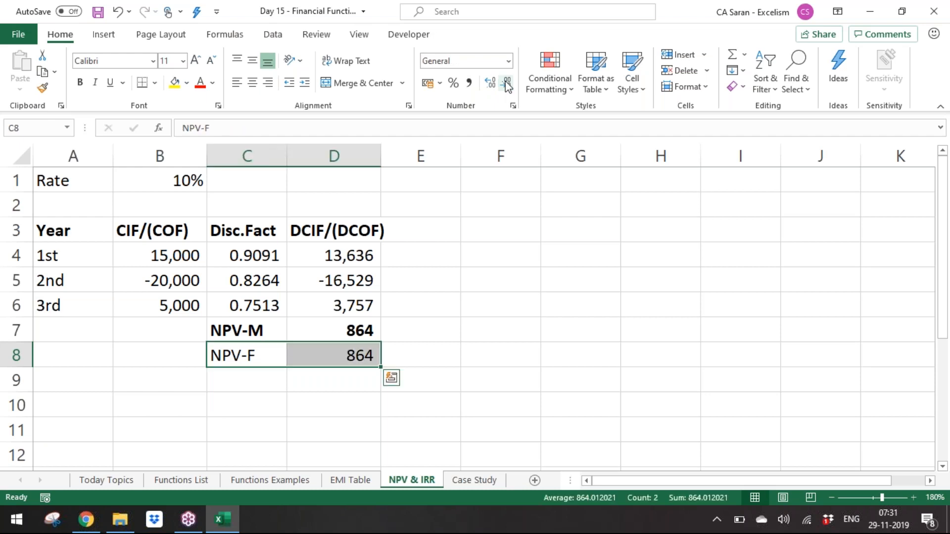
pyautogui.hotkey('ctrl', 'b')
pyautogui.hotkey('ctrl', 'Down')
pyautogui.hotkey('ctrl', 'Up')
pyautogui.hotkey('ctrl', 'Up')
pyautogui.hotkey('ctrl', 'Up')
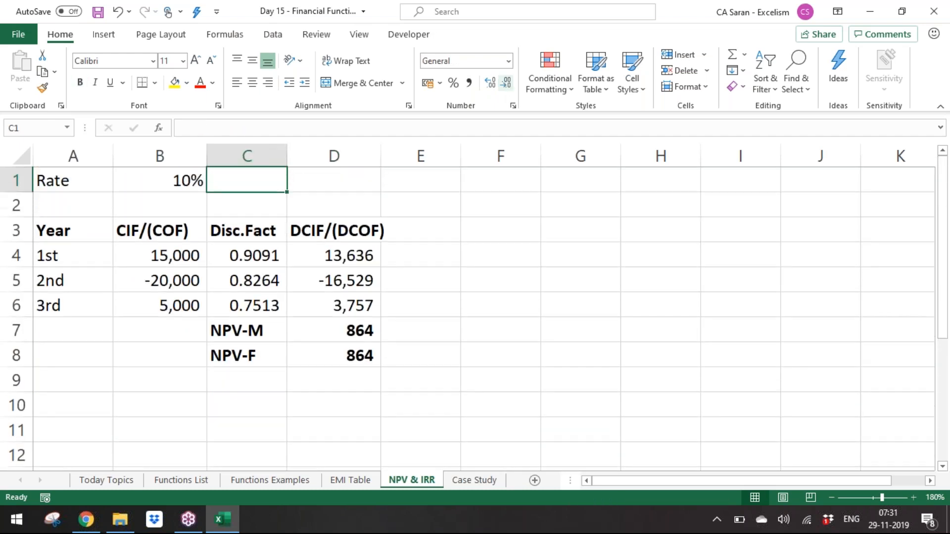
pyautogui.press('Left')
pyautogui.press('Left')
pyautogui.hotkey('shift', 'Right')
pyautogui.hotkey('shift', 'Down')
pyautogui.hotkey('shift', 'Down')
pyautogui.hotkey('shift', 'Down')
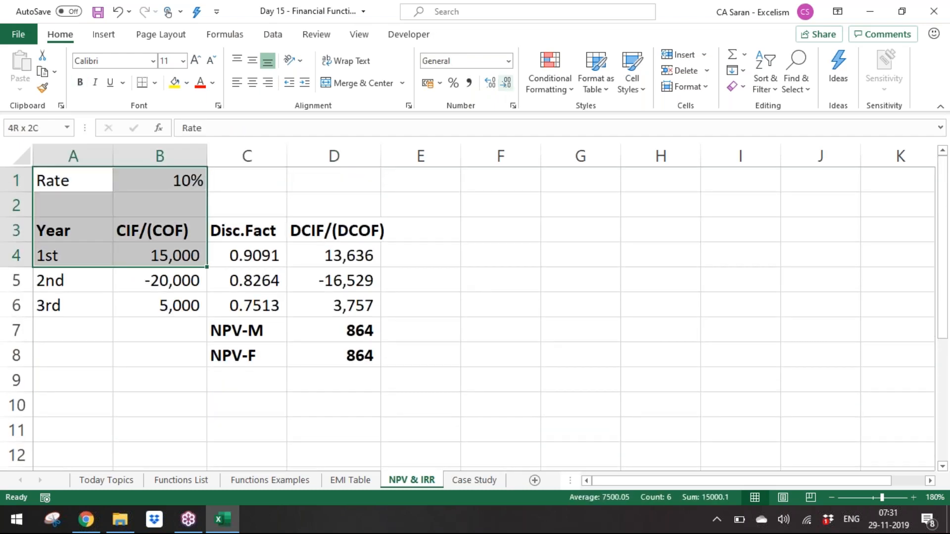
pyautogui.hotkey('shift', 'Down')
pyautogui.hotkey('shift', 'Down')
pyautogui.hotkey('shift', 'Down')
pyautogui.hotkey('shift', 'Down')
pyautogui.hotkey('shift', 'Right')
pyautogui.hotkey('shift', 'Right')
pyautogui.hotkey('ctrl', 'c')
pyautogui.press('Right')
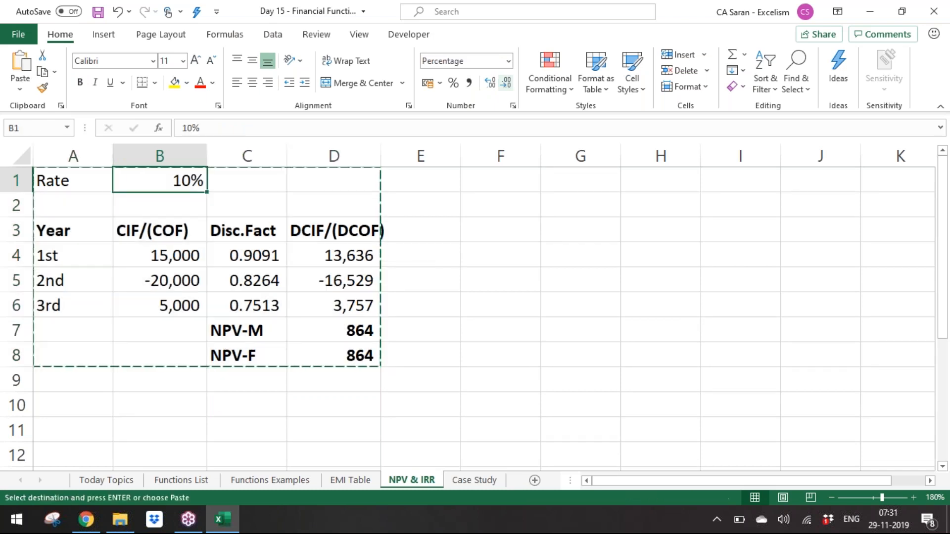
pyautogui.press('Left')
pyautogui.hotkey('shift', 'Right')
pyautogui.hotkey('shift', 'Down')
pyautogui.hotkey('shift', 'Down')
pyautogui.hotkey('shift', 'space')
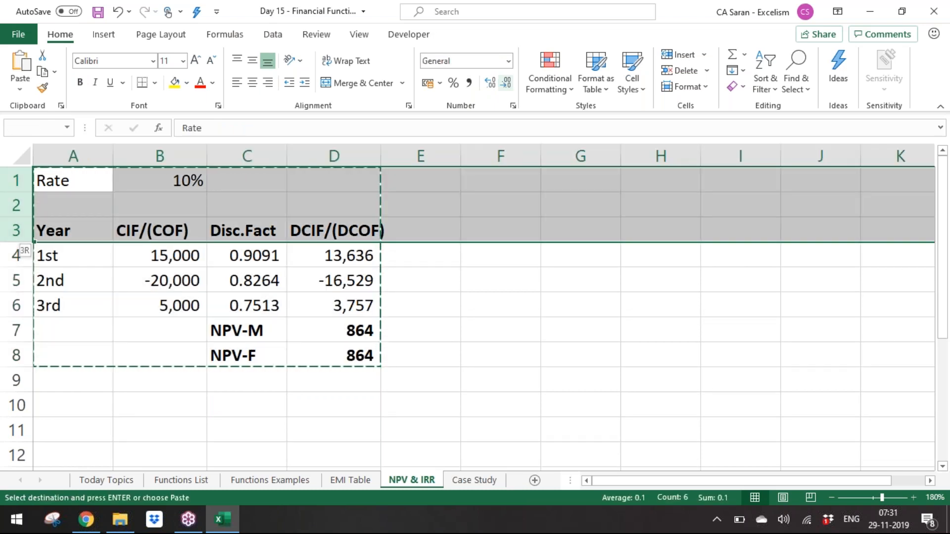
pyautogui.press('Left')
pyautogui.hotkey('shift', 'Right')
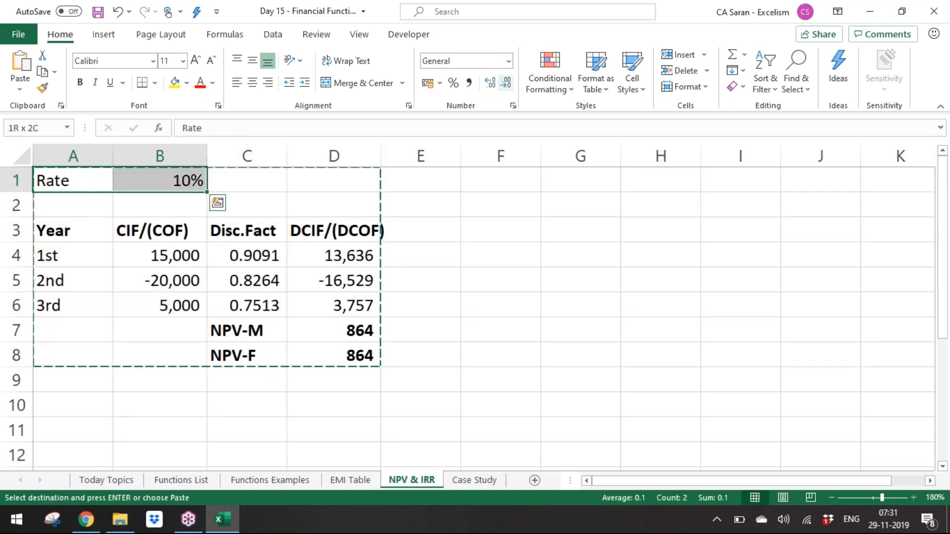
pyautogui.press('Escape')
# Copy the Rate label and its value from A1:B1 to F1:G1
pyautogui.press('Left')
pyautogui.hotkey('shift', 'Right')
pyautogui.hotkey('ctrl', 'c')
pyautogui.press('Right')
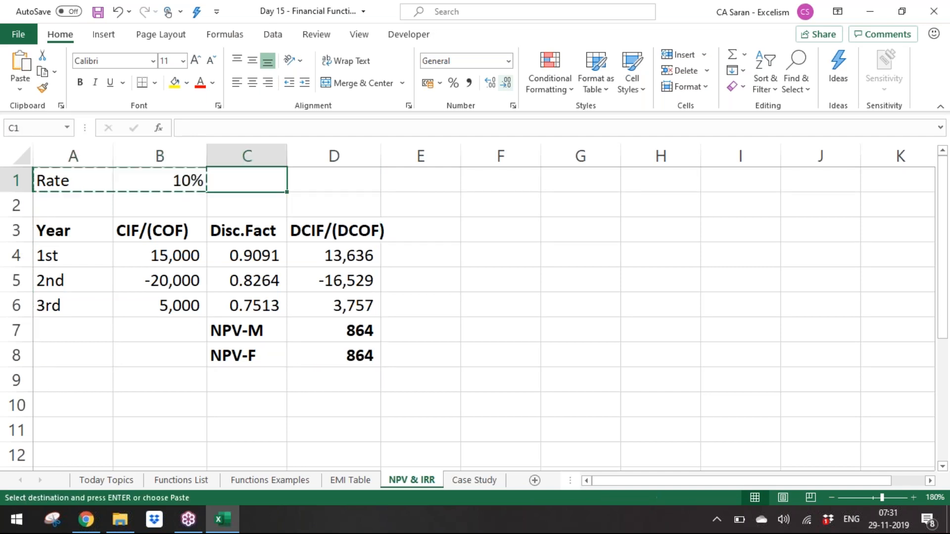
pyautogui.press('Right')
pyautogui.press('Right')
pyautogui.press('Right')
pyautogui.hotkey('ctrl', 'v')
pyautogui.press('Escape')
# Enter the heading Date in F3 and the formula =TODAY() in F4
pyautogui.press('Down')
pyautogui.press('Down')
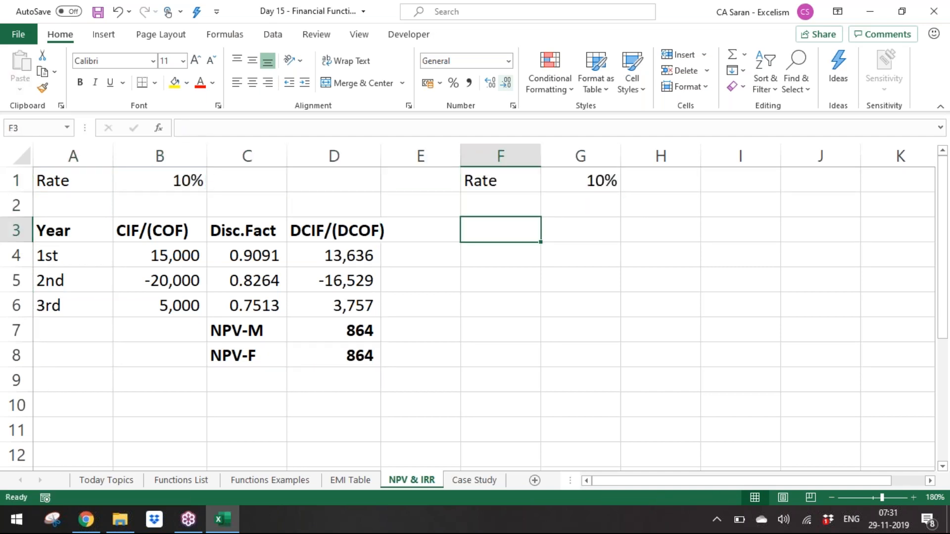
pyautogui.write('Date')
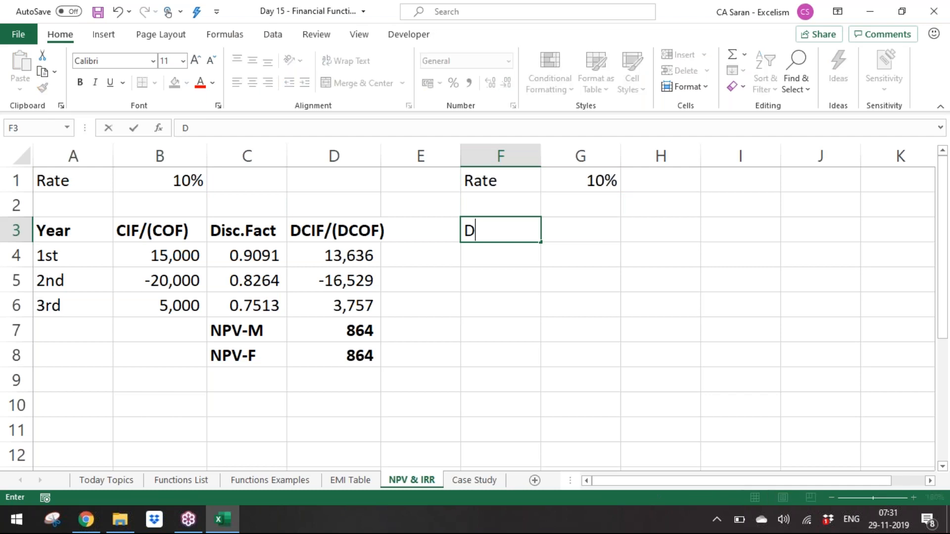
pyautogui.press('Return')
pyautogui.write('=today()')
pyautogui.press('Return')
# Add the next two dates with =F4+85 in F5 and =F5+276 in F6
pyautogui.write('=')
pyautogui.press('Up')
pyautogui.write('+85')
pyautogui.press('Return')
pyautogui.write('=')
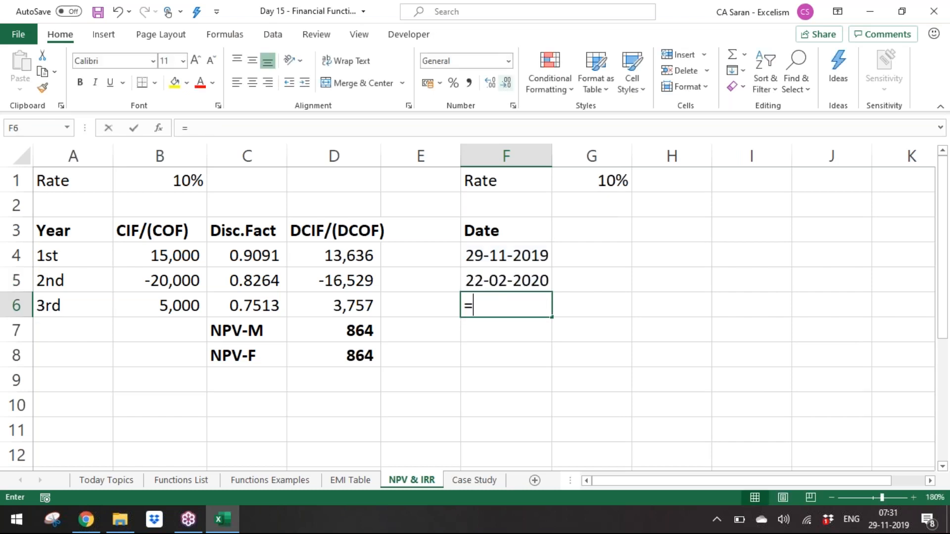
pyautogui.press('Up')
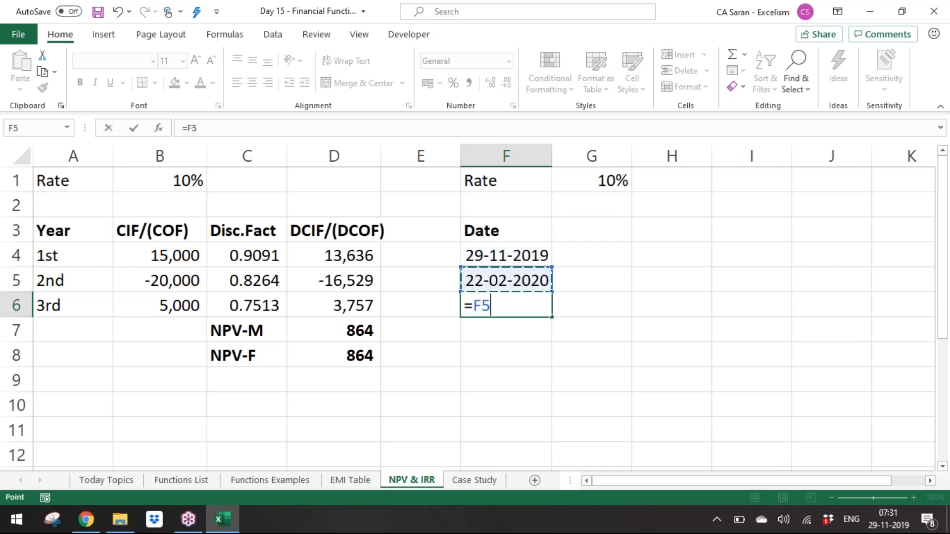
pyautogui.write('+276')
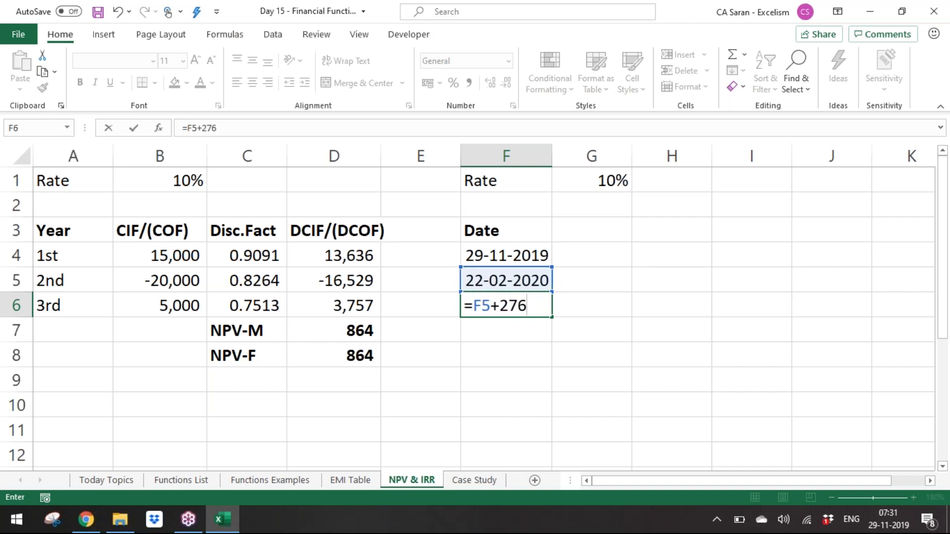
pyautogui.press('Return')
# Extend the date list with =F6+485 in F7 and =F7+92 in F8
pyautogui.write('=')
pyautogui.press('Up')
pyautogui.write('+')
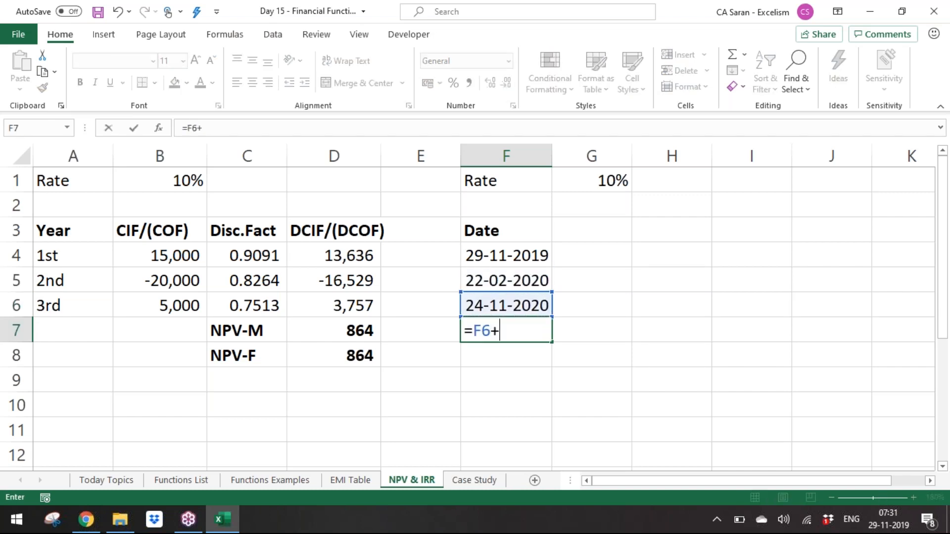
pyautogui.write('485')
pyautogui.press('Return')
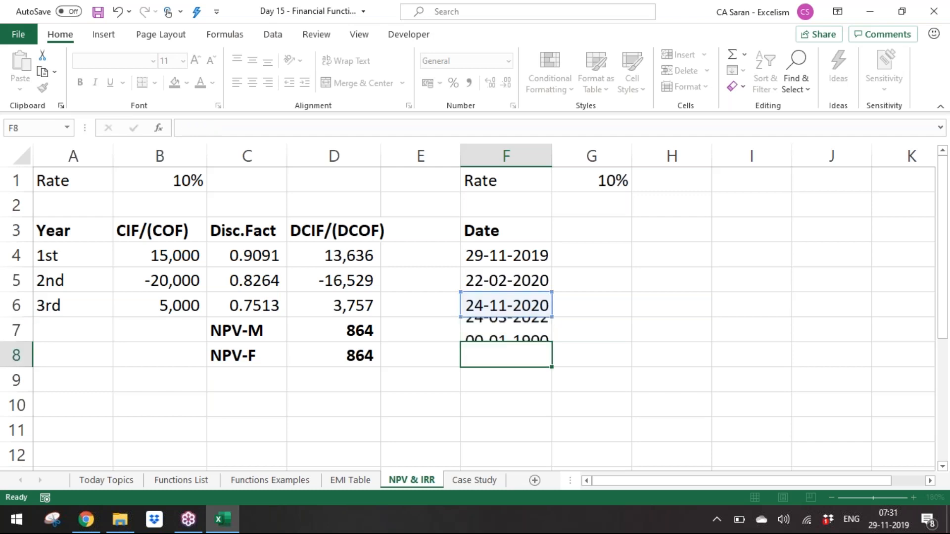
pyautogui.write('=')
pyautogui.press('Up')
pyautogui.write('+')
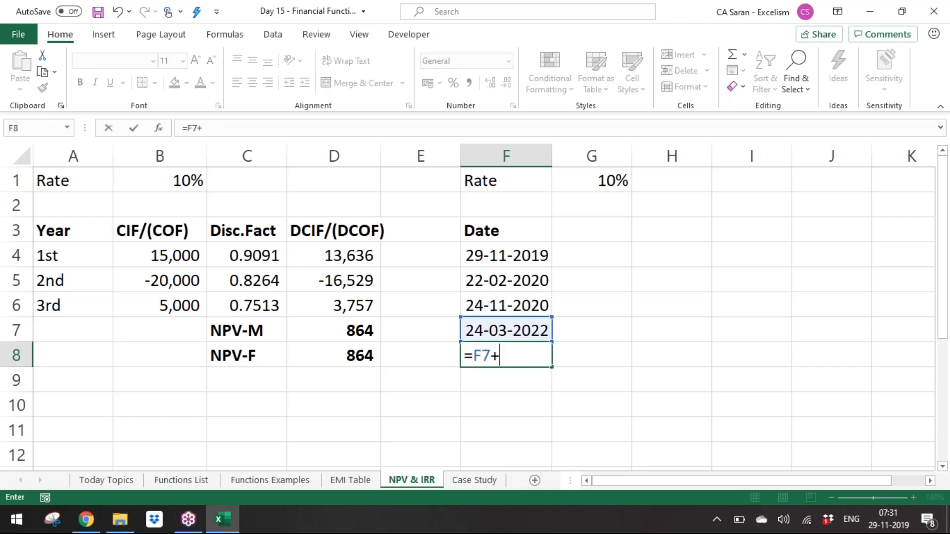
pyautogui.write('92')
pyautogui.press('Return')
# Add the last date in F9 with =F8+194
pyautogui.write('=')
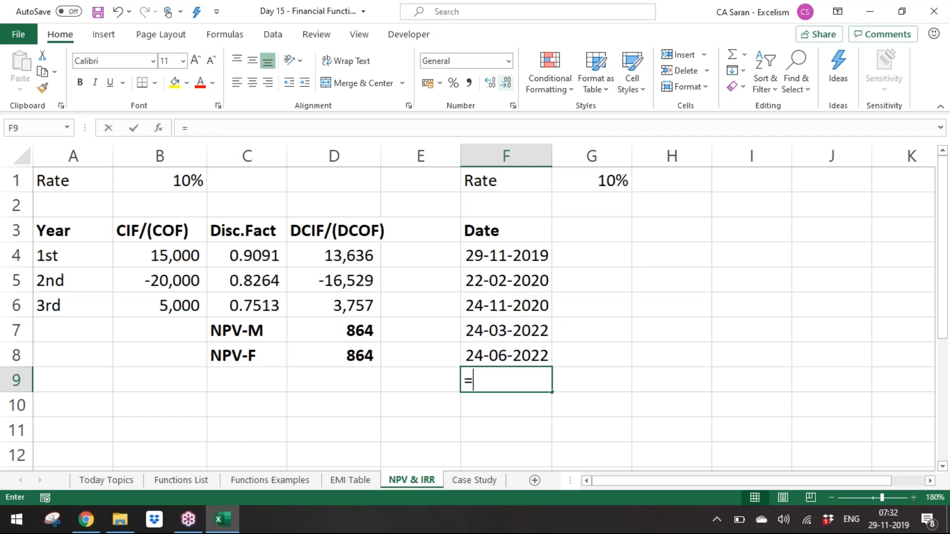
pyautogui.press('Up')
pyautogui.write('+')
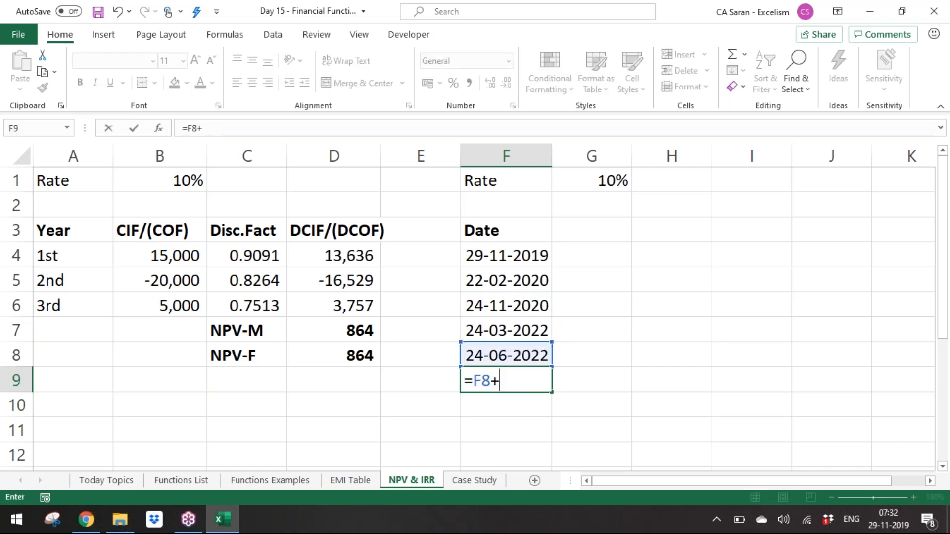
pyautogui.write('78194')
pyautogui.press('Return')
# Enter the heading CIF/(COF) in G3 beside the Date heading
pyautogui.press('Up')
pyautogui.hotkey('ctrl', 'Up')
pyautogui.press('Right')
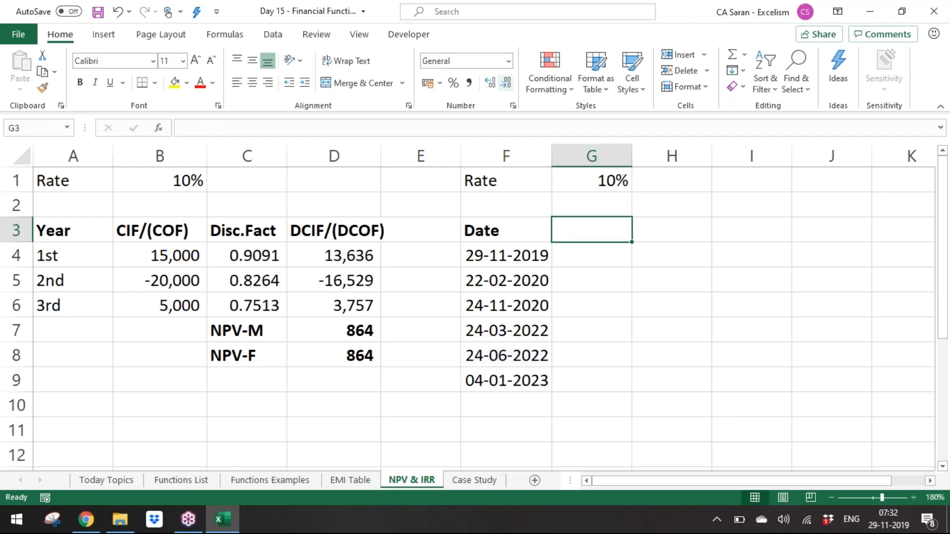
pyautogui.write('CIF/(COF)')
pyautogui.press('Return')
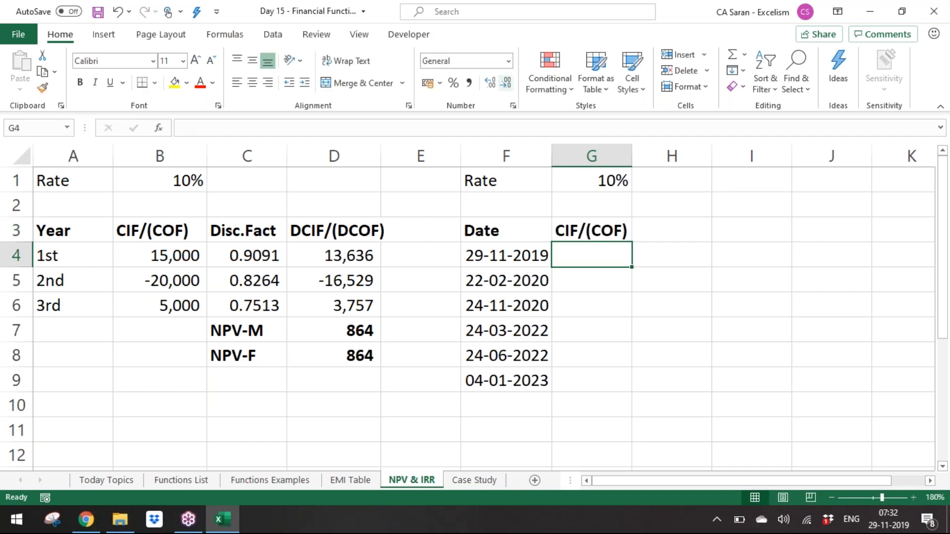
# Enter the cash flows 15000, -16000 and 12000 in G4:G6 for the first three dates
pyautogui.write('15000')
pyautogui.press('Return')
pyautogui.write('-')
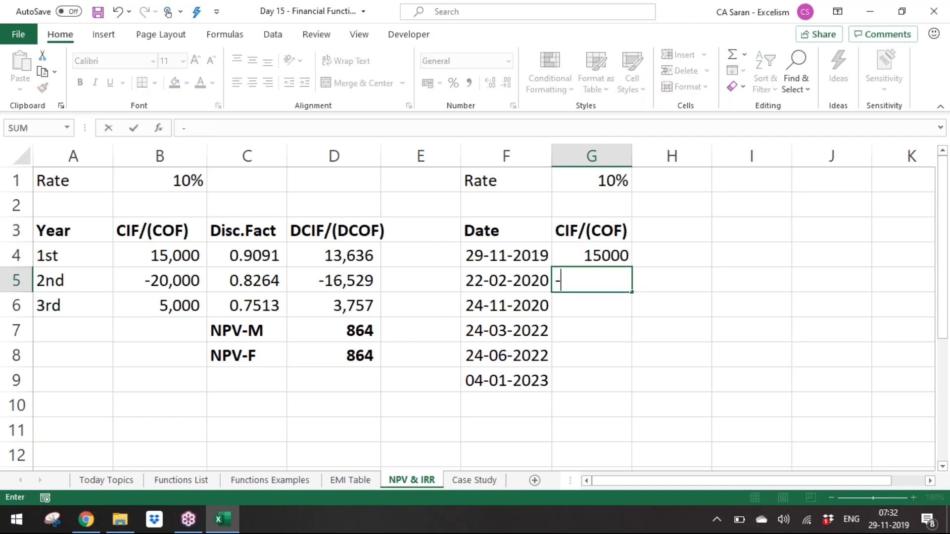
pyautogui.write('16000')
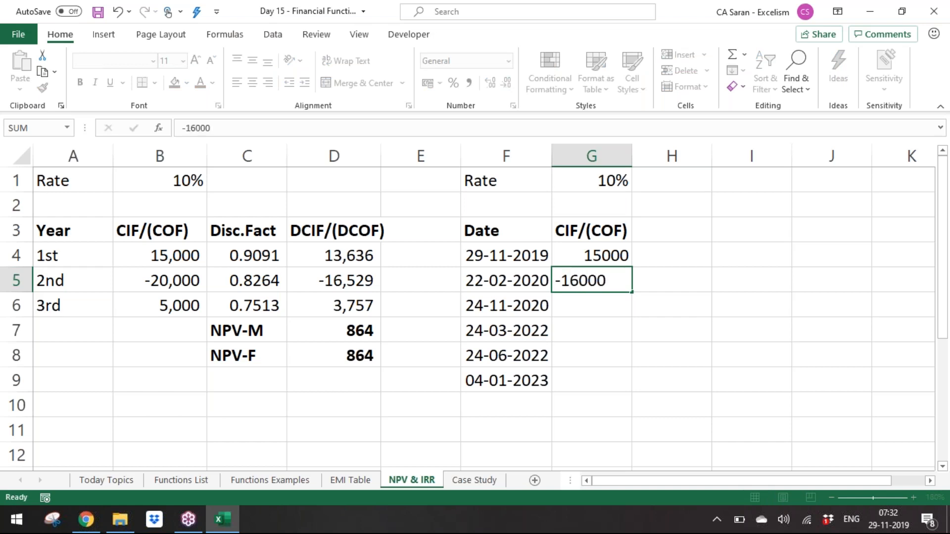
pyautogui.press('Return')
pyautogui.write('12000')
pyautogui.press('Return')
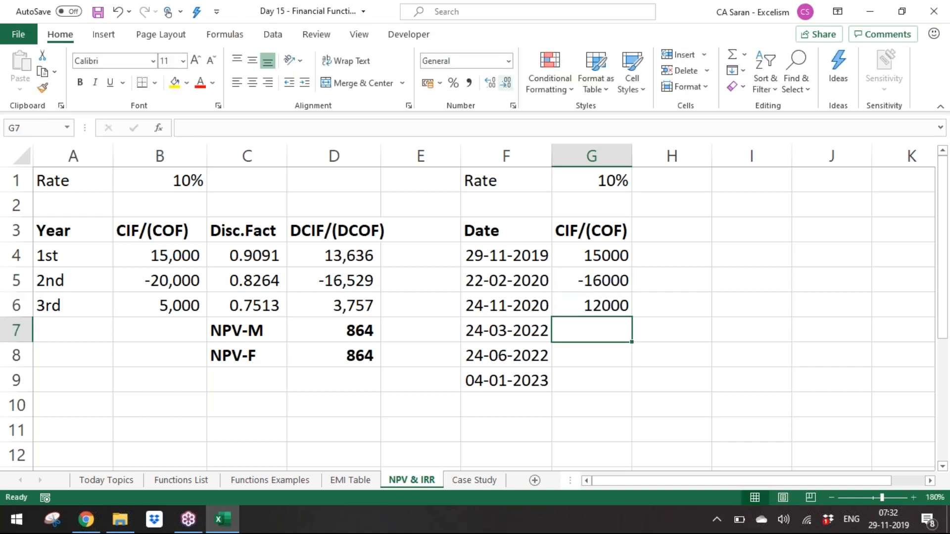
# Enter the cash flows -10000, 18000 and -15000 in G7:G9 for the last three dates
pyautogui.write('-10000')
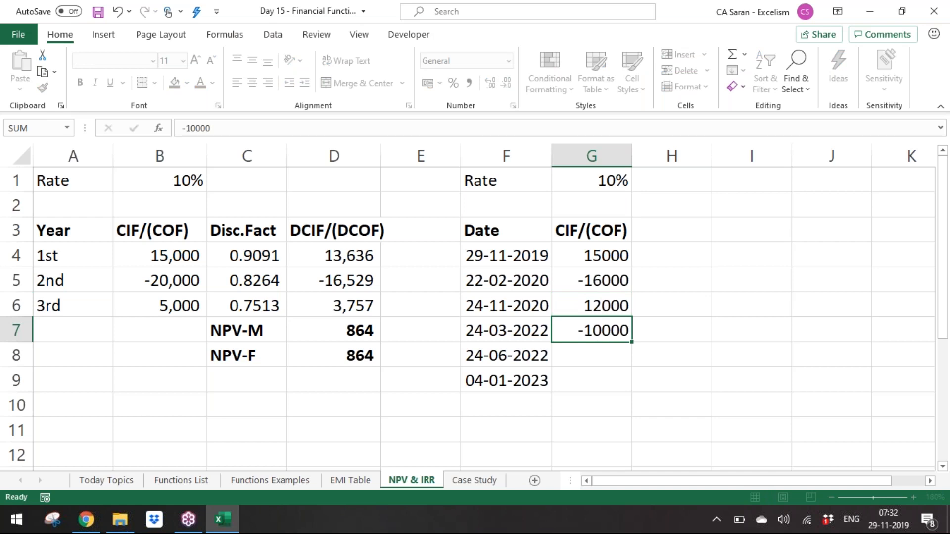
pyautogui.press('Return')
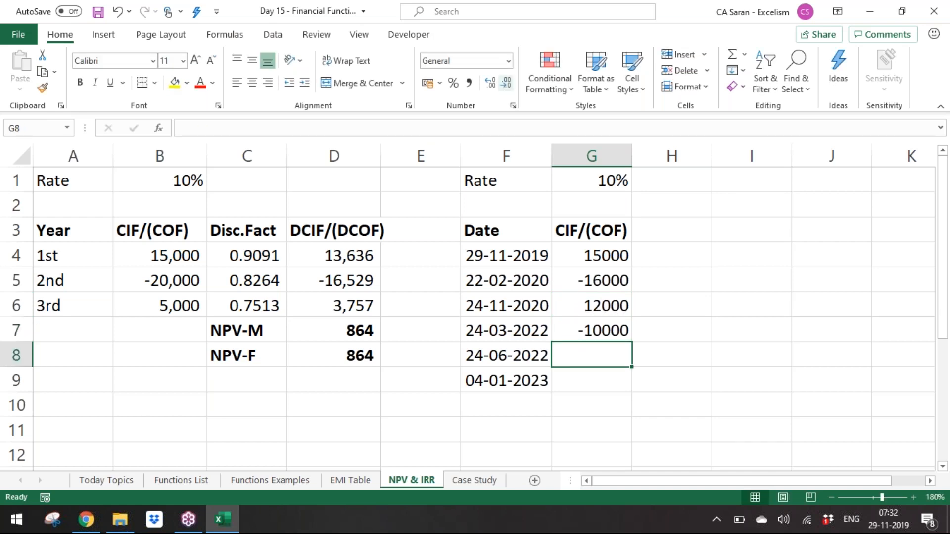
pyautogui.write('18000')
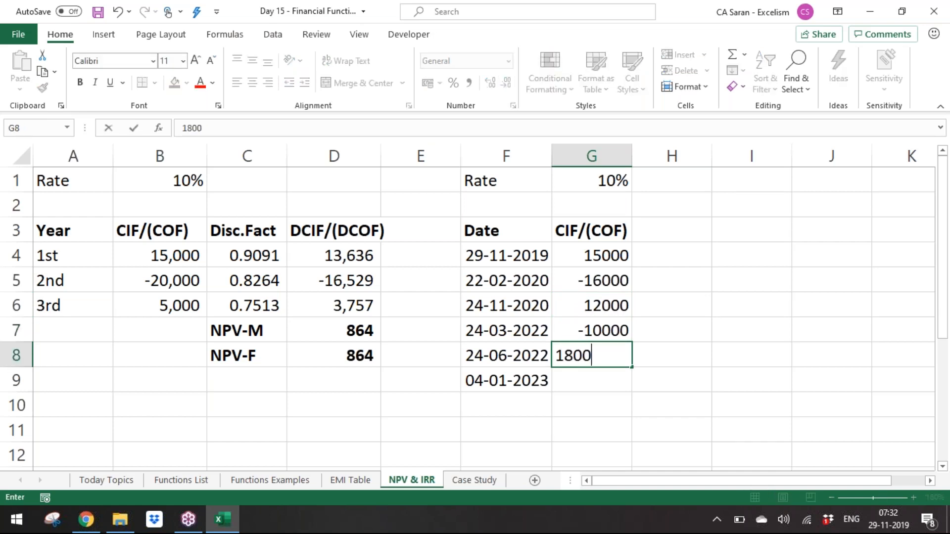
pyautogui.press('Return')
pyautogui.write('-15000')
pyautogui.press('Return')
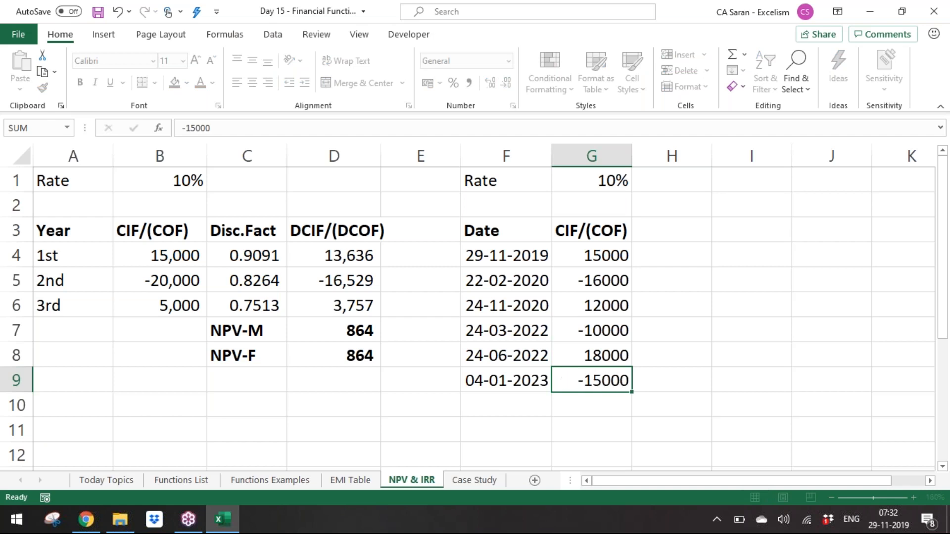
# Format the cash flows in G4:G9 with thousands separators and no decimals
pyautogui.press('Up')
pyautogui.hotkey('ctrl', 'Up')
pyautogui.press('Down')
pyautogui.hotkey('ctrl', 'shift', 'Down')
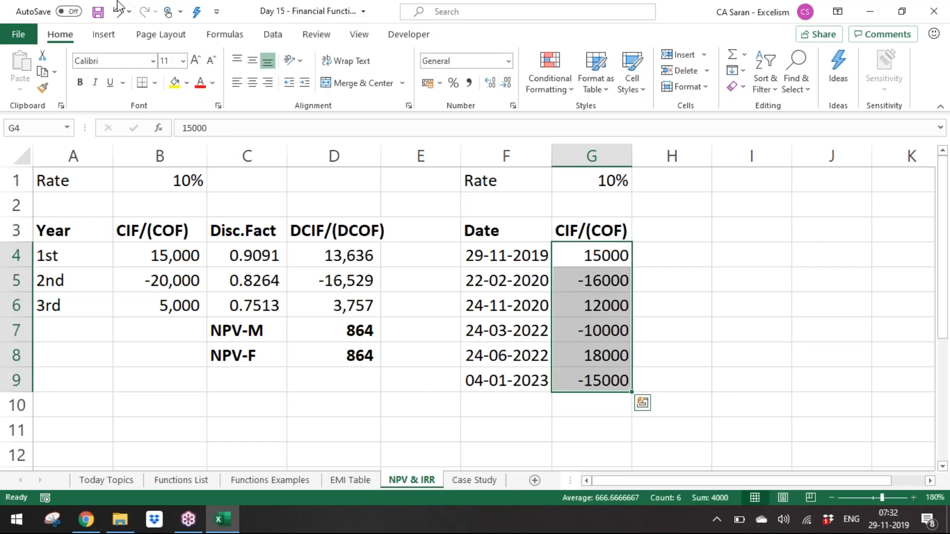
pyautogui.click(469, 83)
pyautogui.doubleClick(508, 86)
pyautogui.click(669, 227)
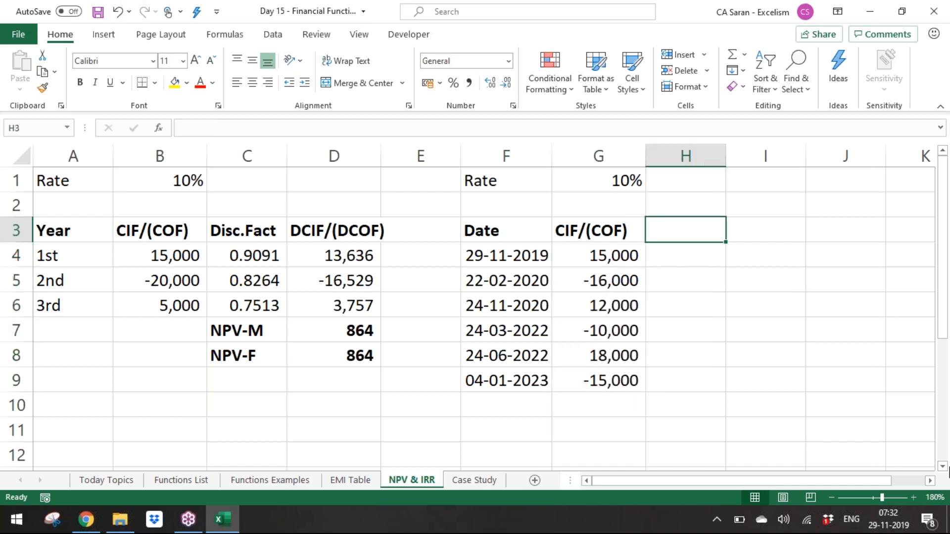
pyautogui.press('Down')
pyautogui.press('Down')
pyautogui.press('Down')
pyautogui.press('Down')
pyautogui.press('Down')
pyautogui.press('Up')
pyautogui.press('Up')
pyautogui.press('Up')
pyautogui.press('Up')
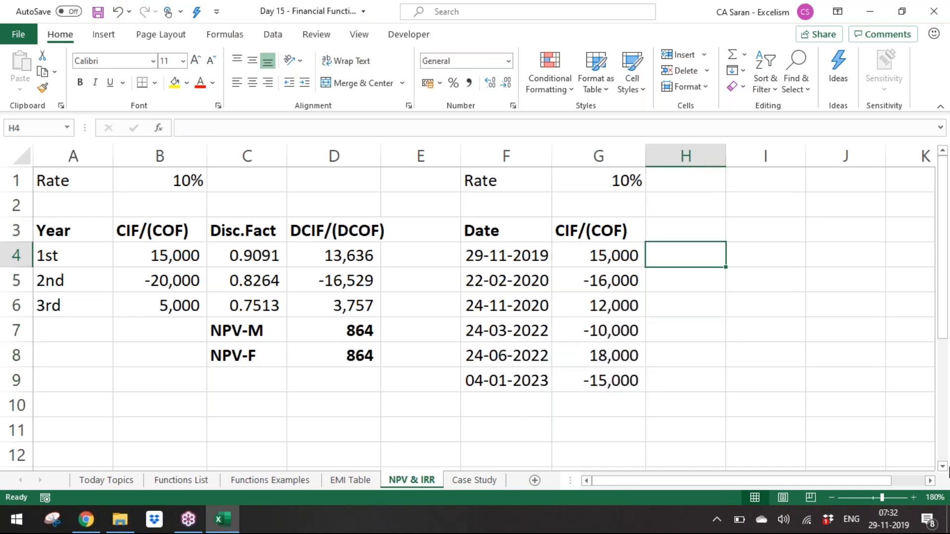
pyautogui.press('Left')
pyautogui.press('Left')
pyautogui.hotkey('shift', 'Down')
pyautogui.press('Up')
pyautogui.press('Down')
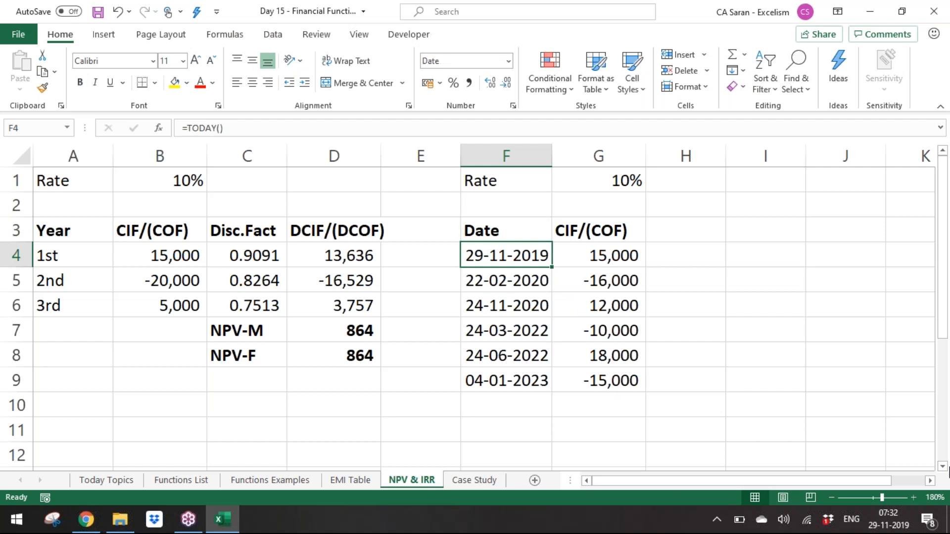
# Examine the exponent in the first year's discount factor formula in C4, leaving the formula as it is
pyautogui.press('Right')
pyautogui.press('Right')
pyautogui.press('Left')
pyautogui.press('Left')
pyautogui.press('Left')
pyautogui.press('Left')
pyautogui.press('Left')
pyautogui.press('F2')
pyautogui.hotkey('shift', 'Left')
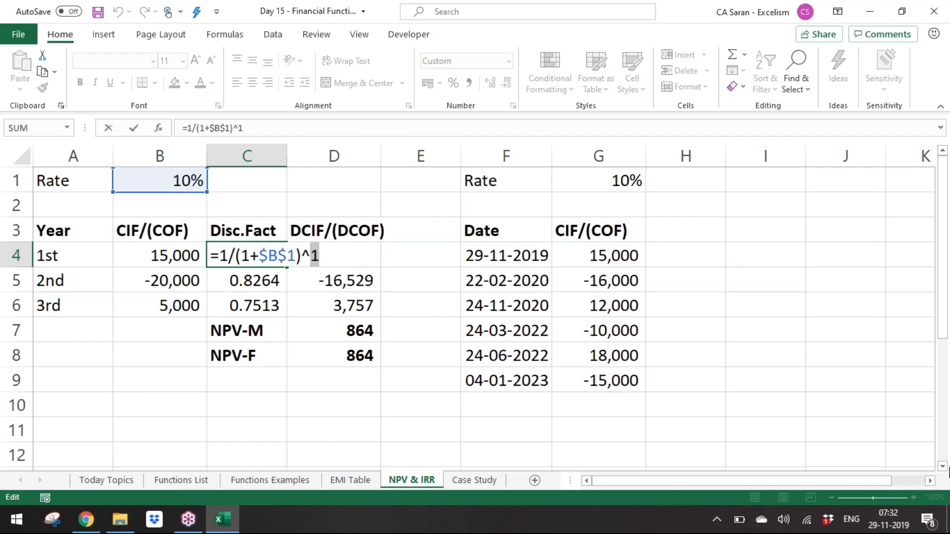
pyautogui.press('Escape')
pyautogui.press('Right')
pyautogui.press('Right')
pyautogui.press('Right')
pyautogui.press('Right')
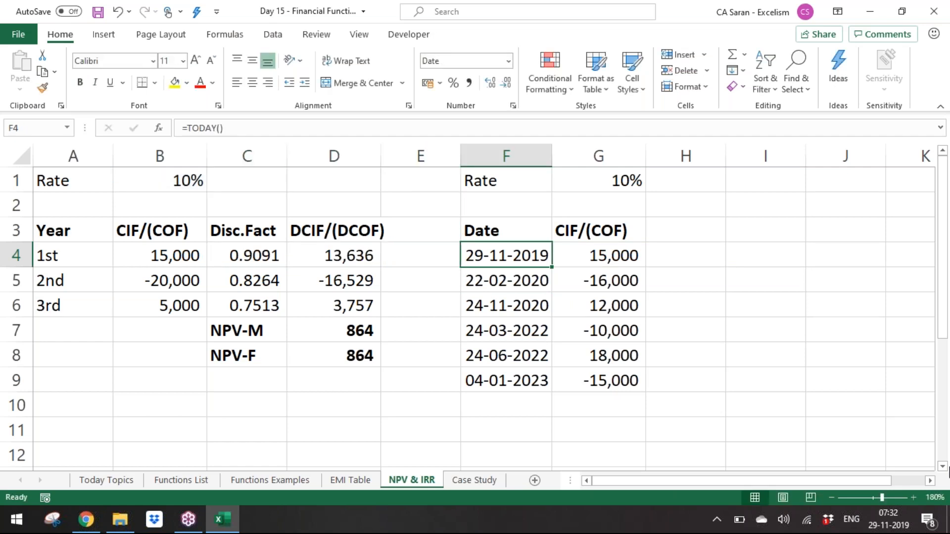
pyautogui.press('Down')
pyautogui.press('Down')
pyautogui.press('Up')
pyautogui.press('Up')
pyautogui.press('Down')
pyautogui.press('Down')
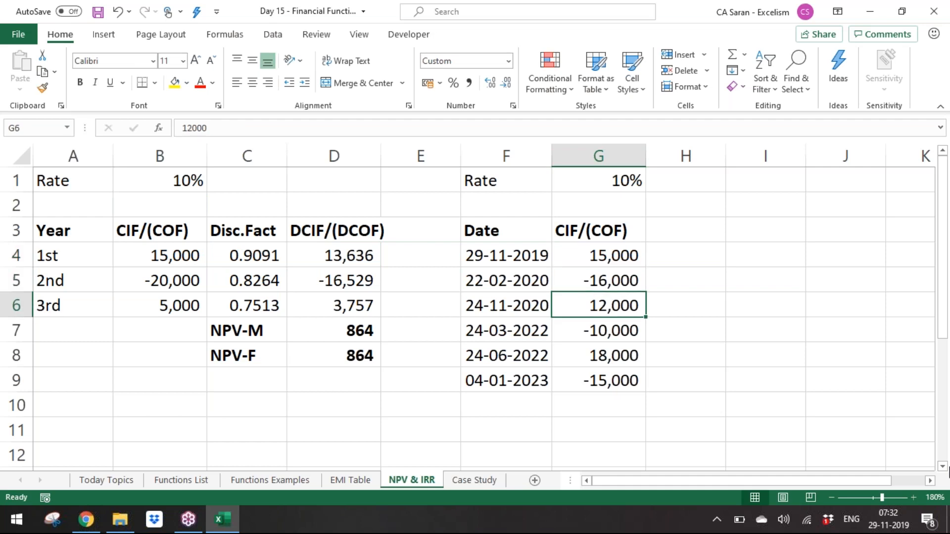
# Enter the bold label XNPV in F10 below the date list
pyautogui.press('Down')
pyautogui.press('Down')
pyautogui.press('Down')
pyautogui.press('Down')
pyautogui.press('Left')
pyautogui.write('NPV')
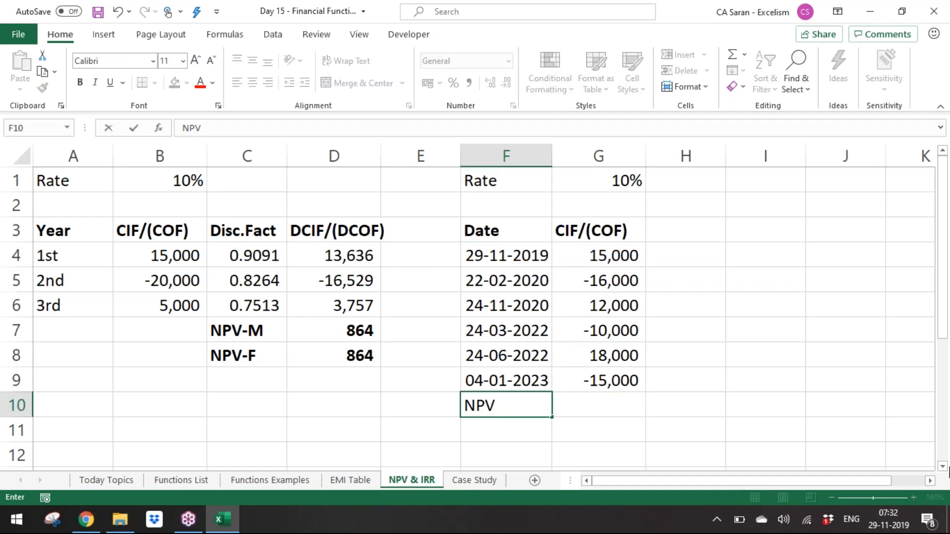
pyautogui.press('Right')
pyautogui.press('Left')
pyautogui.hotkey('ctrl', 'b')
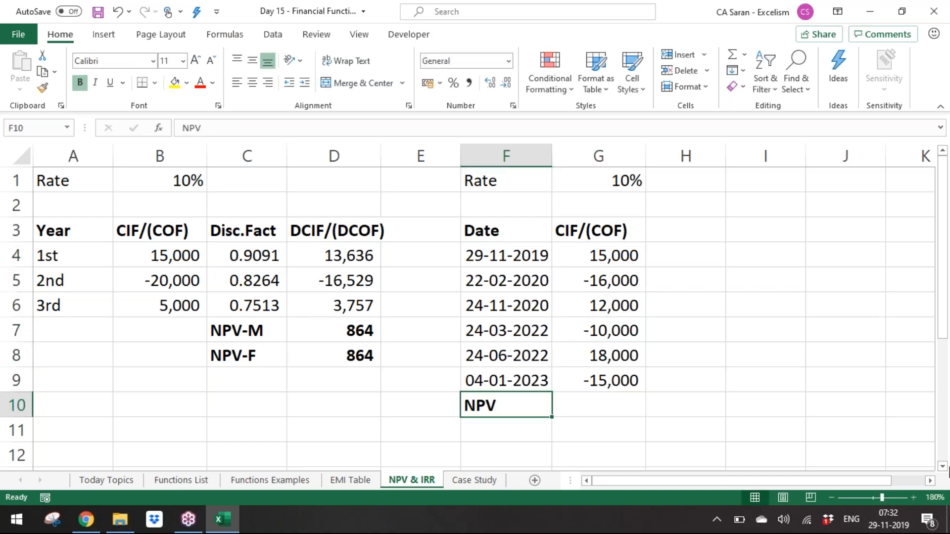
pyautogui.press('Home')
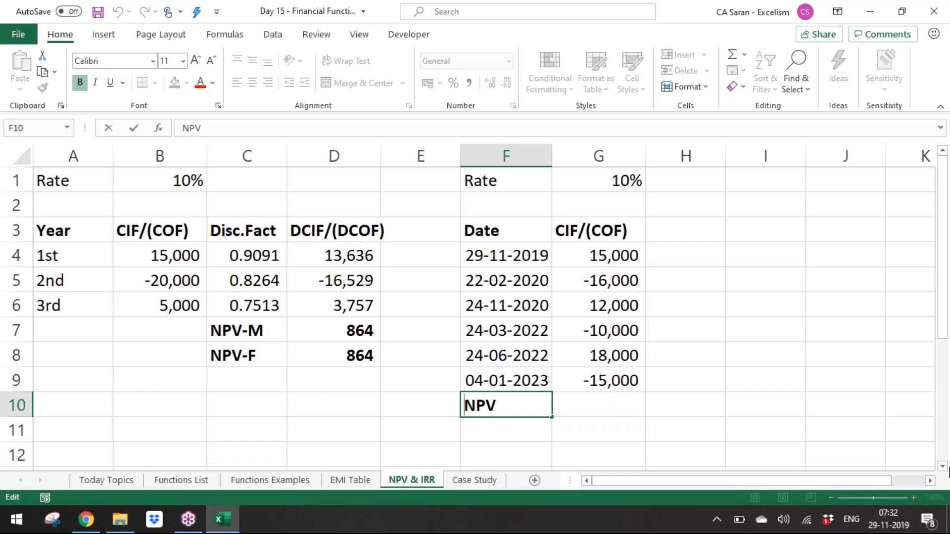
pyautogui.write('X')
pyautogui.press('Return')
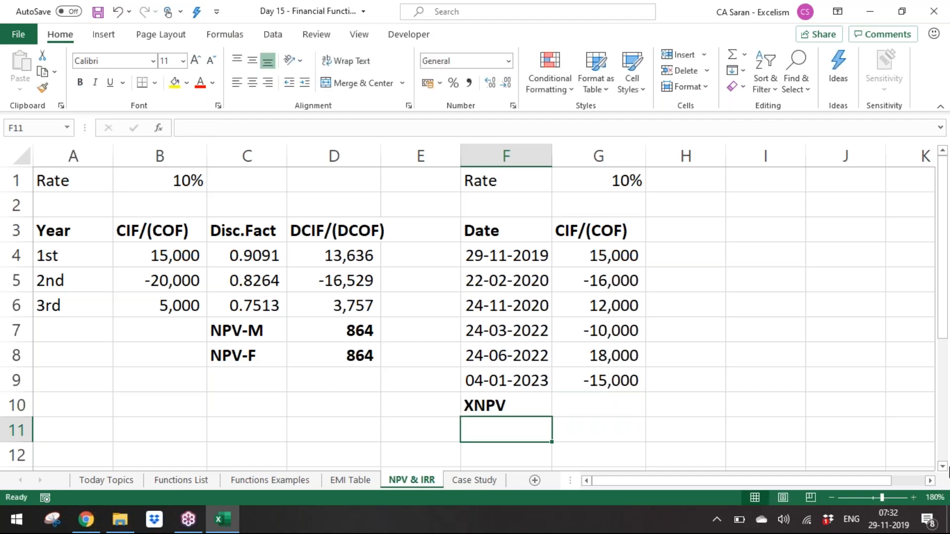
# Start an XNPV formula in G10 with the rate in G1 as its first argument
pyautogui.press('Up')
pyautogui.press('Right')
pyautogui.write('=')
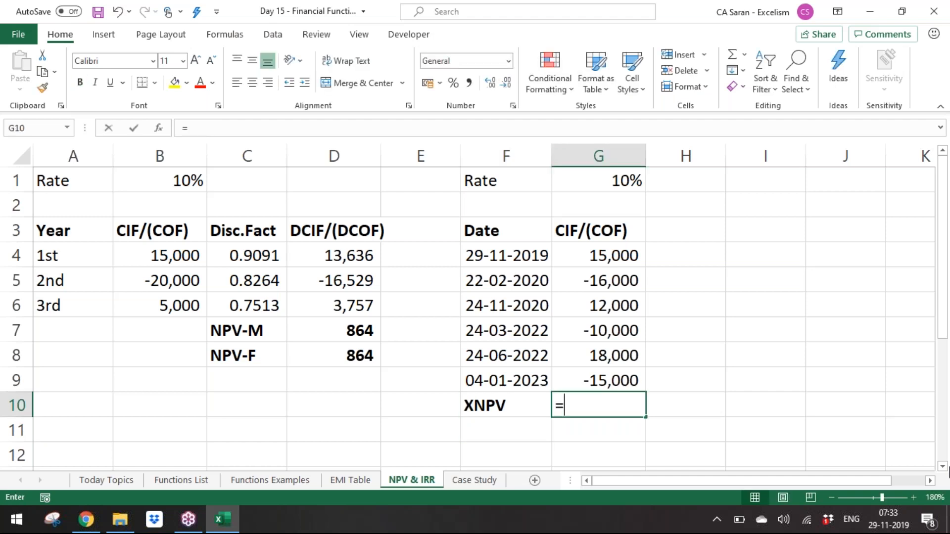
pyautogui.write('xnpv')
pyautogui.press('Tab')
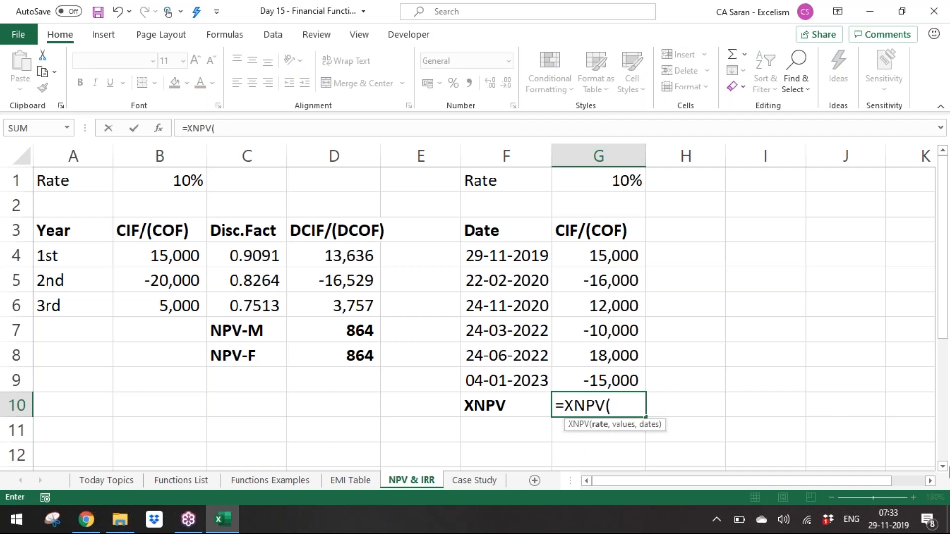
pyautogui.press('Up')
pyautogui.press('Up')
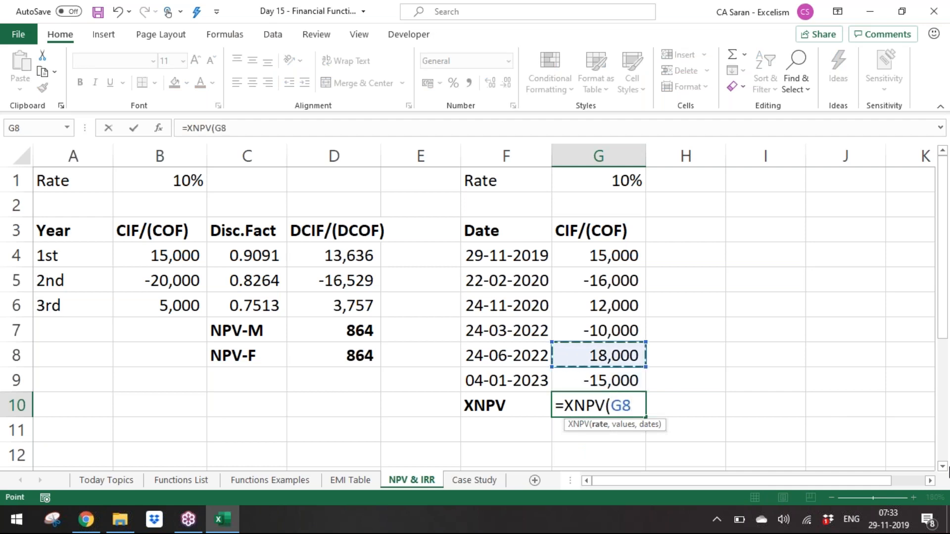
pyautogui.press('Up')
pyautogui.press('Up')
pyautogui.press('Up')
pyautogui.press('Up')
pyautogui.press('Up')
pyautogui.press('Up')
pyautogui.press('Up')
pyautogui.write(',')
# Supply the cash flows G4:G9 as the values argument of the XNPV formula
pyautogui.press('Down')
pyautogui.press('Down')
pyautogui.press('Down')
pyautogui.press('Up')
pyautogui.press('Up')
pyautogui.press('Up')
pyautogui.press('Up')
pyautogui.press('Up')
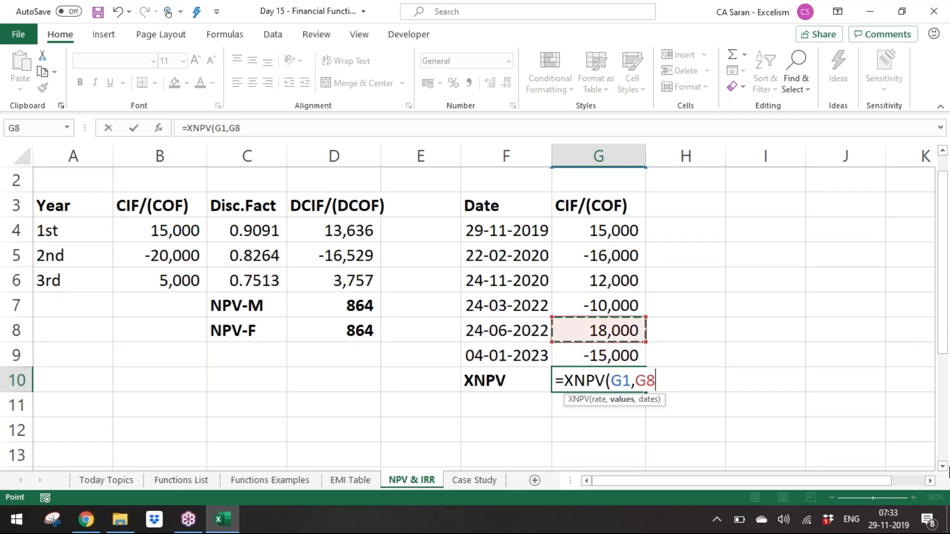
pyautogui.press('Down')
pyautogui.hotkey('shift', 'Up')
pyautogui.hotkey('shift', 'Up')
pyautogui.hotkey('shift', 'Up')
pyautogui.hotkey('shift', 'Up')
pyautogui.hotkey('shift', 'Up')
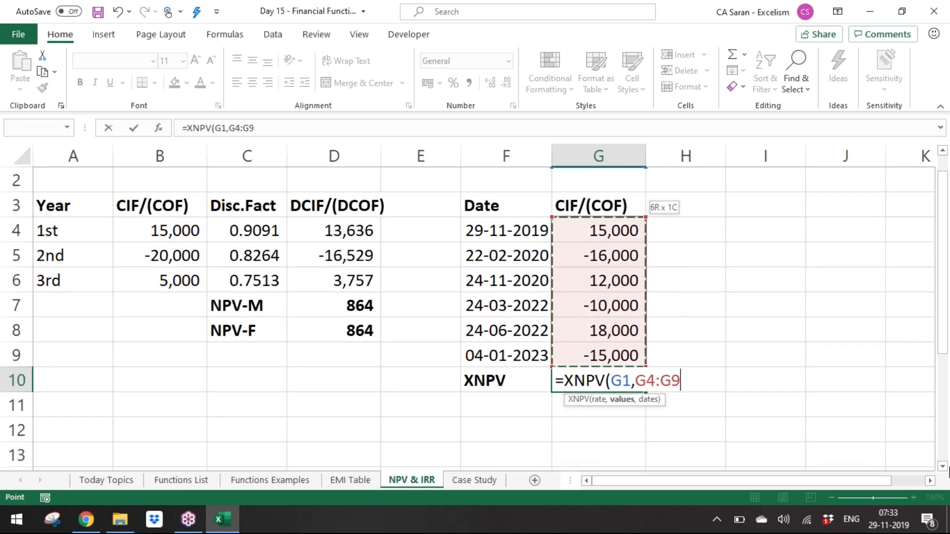
# Supply the dates F4:F9 as the last argument, completing =XNPV(G1,G4:G9,F4:F9) in G10
pyautogui.write(',')
pyautogui.press('Left')
pyautogui.press('Up')
pyautogui.hotkey('shift', 'Up')
pyautogui.hotkey('shift', 'Up')
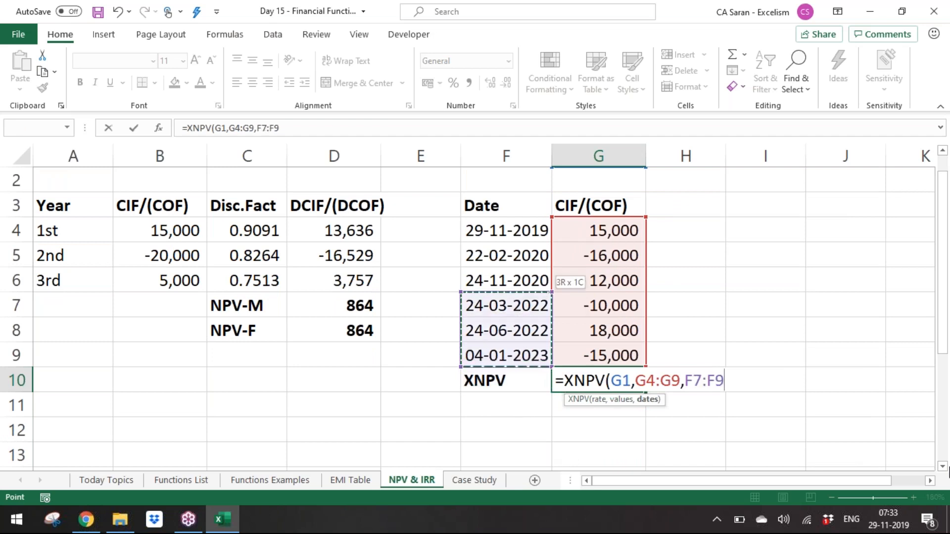
pyautogui.hotkey('shift', 'Up')
pyautogui.hotkey('shift', 'Up')
pyautogui.hotkey('shift', 'Up')
pyautogui.write(')')
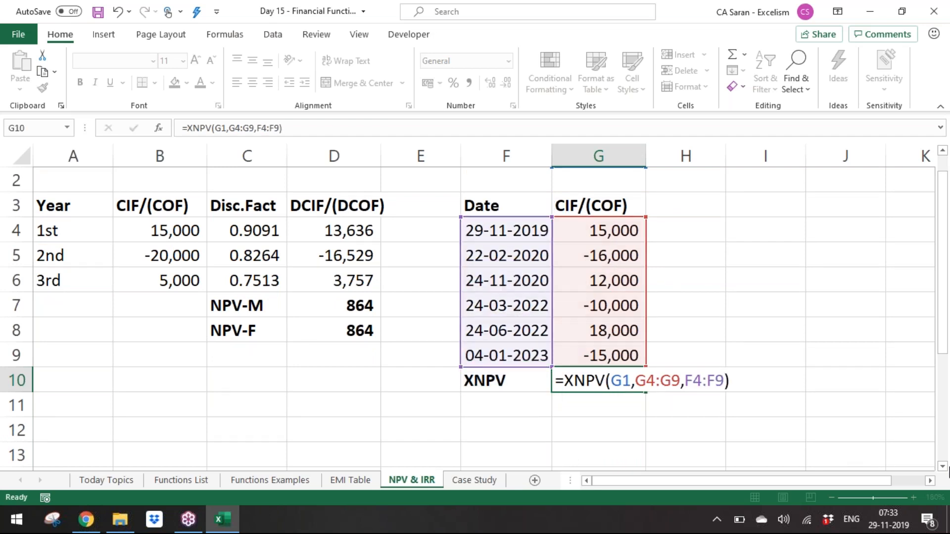
pyautogui.press('Return')
# Format the XNPV result in G10 with a thousands separator and no decimals
pyautogui.press('Up')
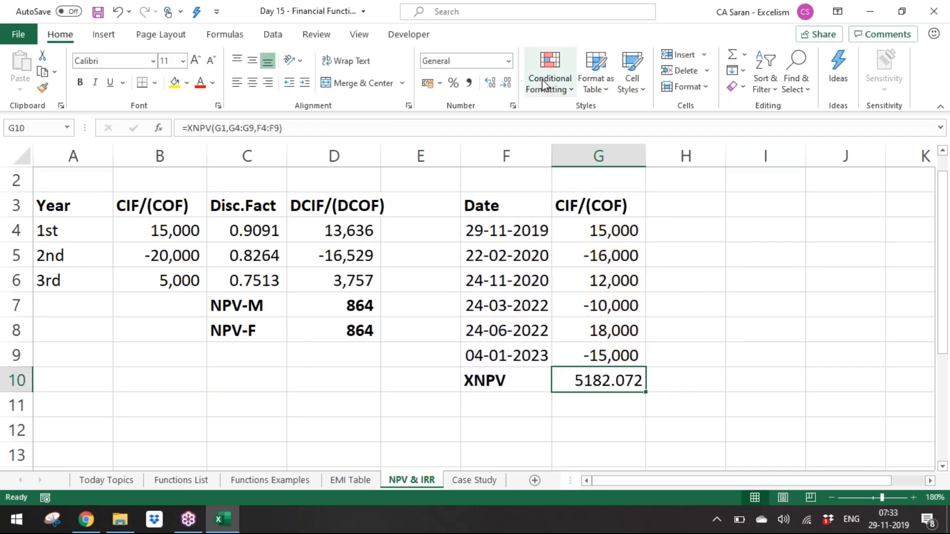
pyautogui.click(469, 83)
pyautogui.click(507, 83)
pyautogui.click(507, 83)
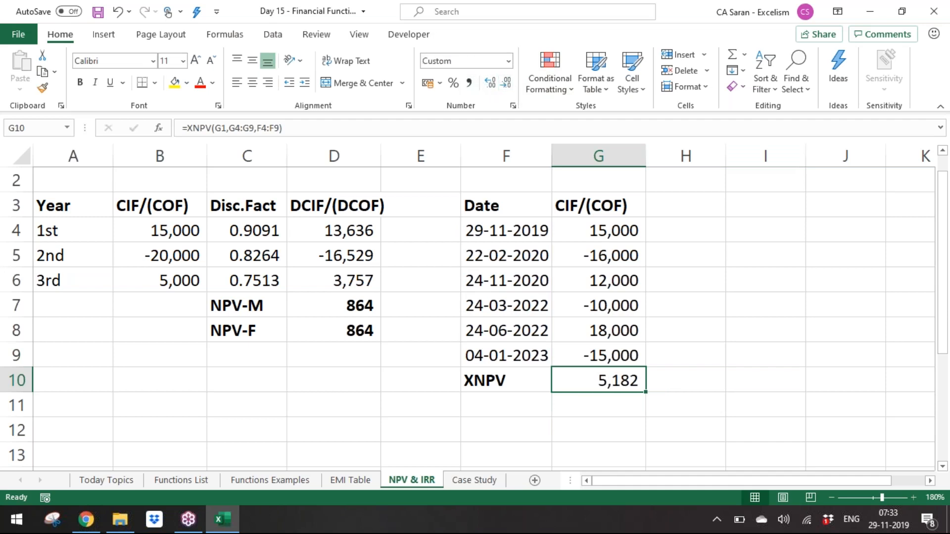
# Change the 24-06-2022 cash flow in G8 to 15000
pyautogui.click(614, 325)
pyautogui.press('F2')
pyautogui.press('BackSpace')
pyautogui.press('BackSpace')
pyautogui.press('BackSpace')
pyautogui.press('BackSpace')
pyautogui.write('5000')
pyautogui.press('Return')
# Change the 24-11-2020 cash flow in G6 to 10000
pyautogui.press('Up')
pyautogui.press('Up')
pyautogui.press('Up')
pyautogui.write('10,00')
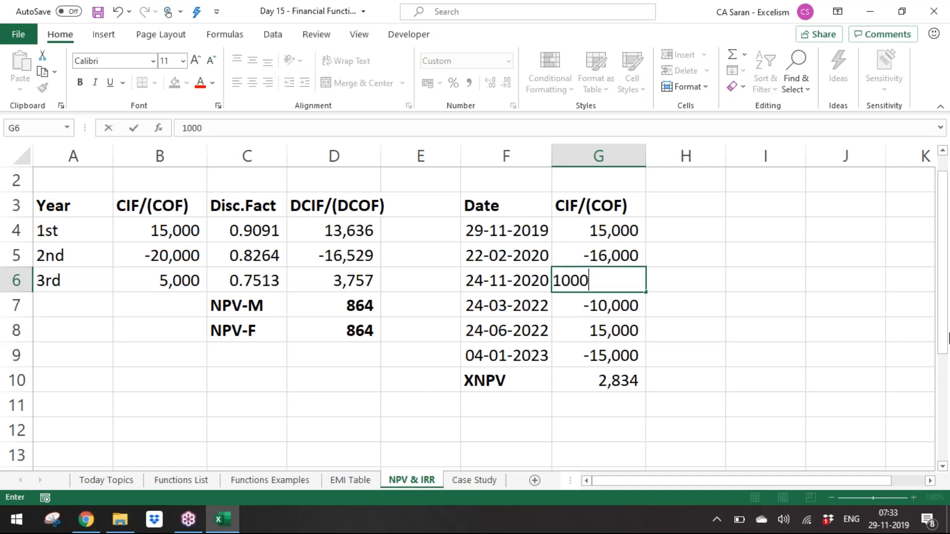
pyautogui.write('0')
pyautogui.press('Return')
# Change the 24-06-2022 cash flow in G8 to 12000
pyautogui.press('Down')
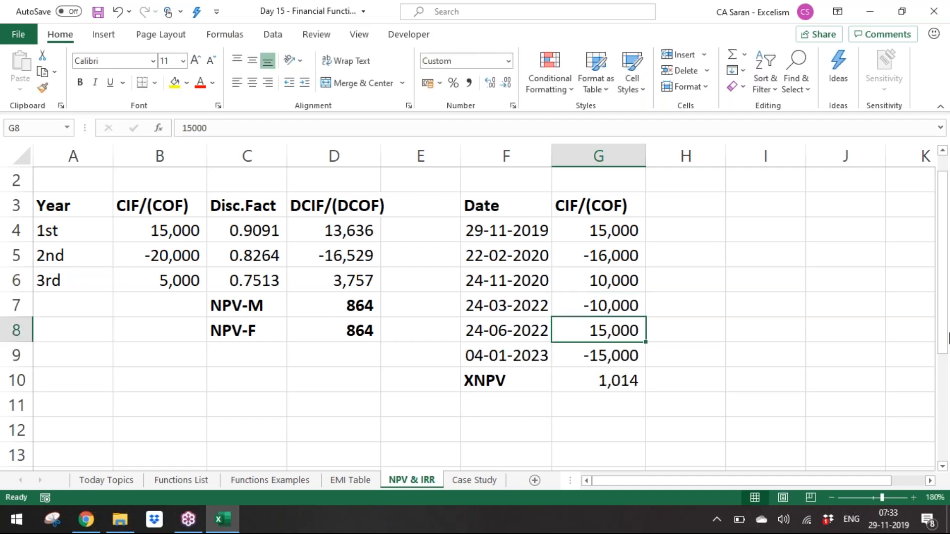
pyautogui.press('F2')
pyautogui.press('BackSpace')
pyautogui.press('BackSpace')
pyautogui.press('BackSpace')
pyautogui.press('BackSpace')
pyautogui.write('2000')
pyautogui.press('Return')
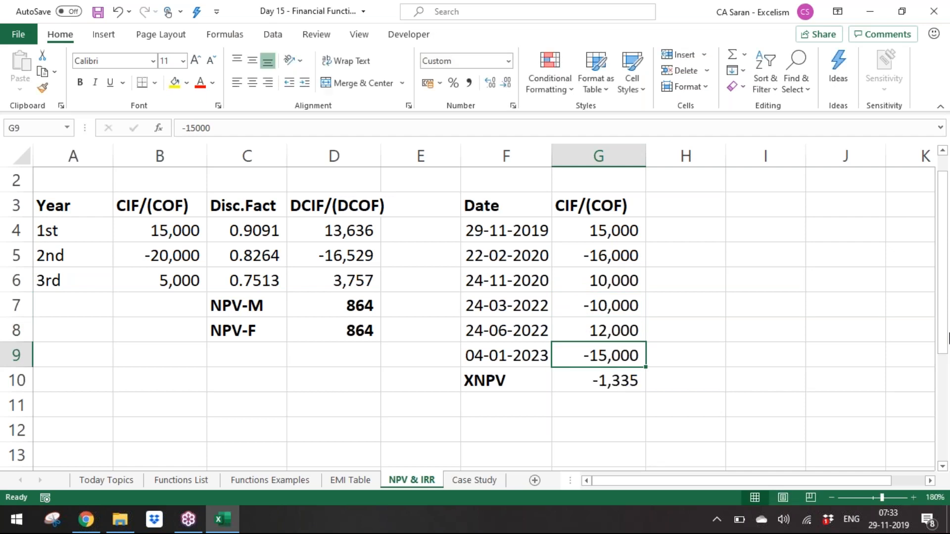
# Set the 24-06-2022 cash flow in G8 to 14000
pyautogui.press('Up')
pyautogui.write('14000')
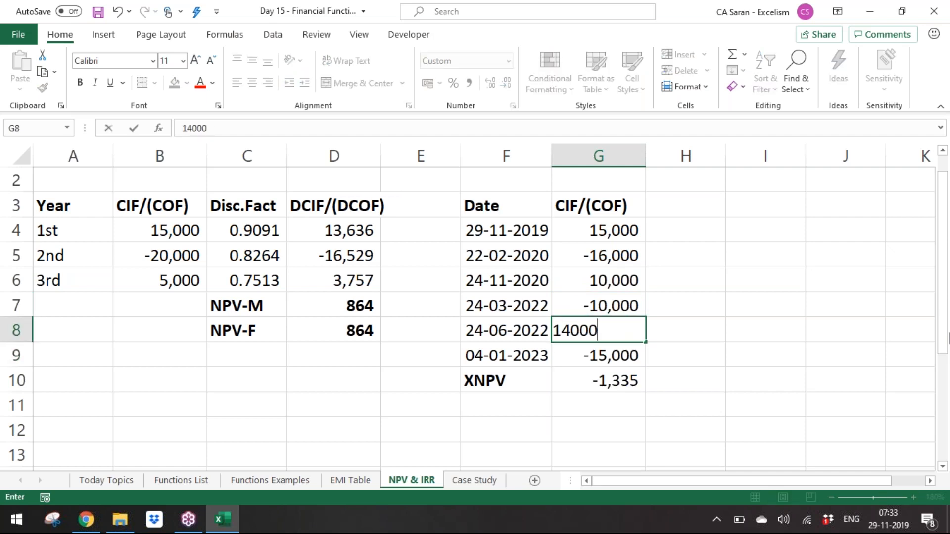
pyautogui.press('Return')
# Make the XNPV result in G10 bold and save the workbook
pyautogui.press('Down')
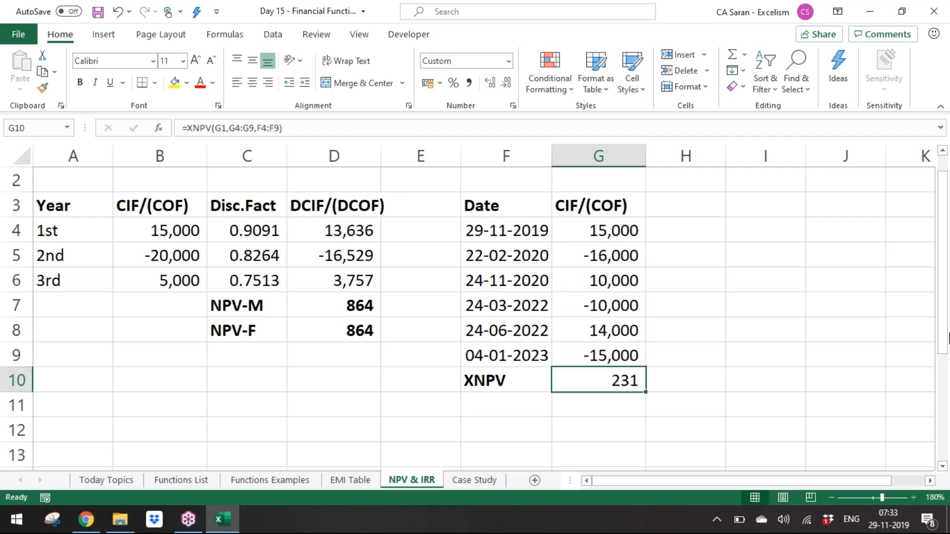
pyautogui.hotkey('ctrl', 'b')
pyautogui.hotkey('ctrl', 'Up')
pyautogui.hotkey('ctrl', 'Up')
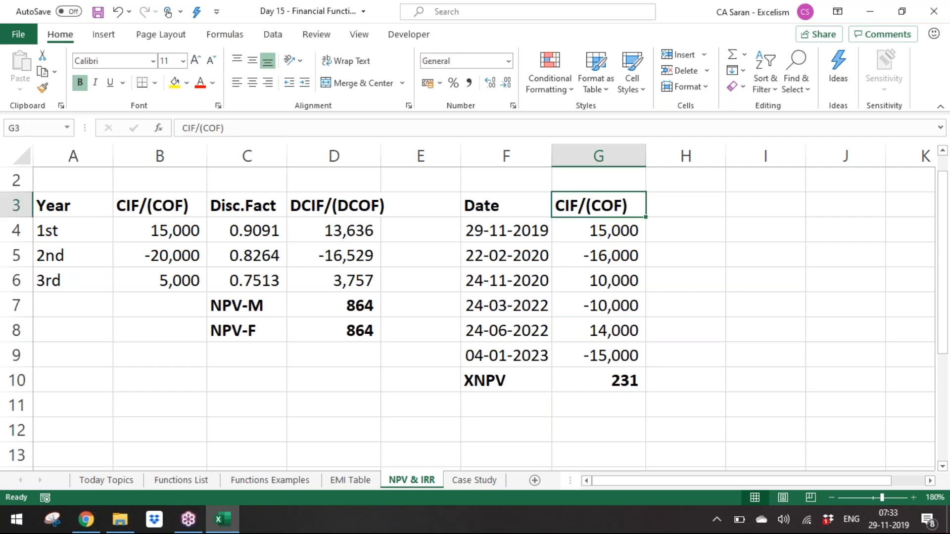
pyautogui.hotkey('ctrl', 's')
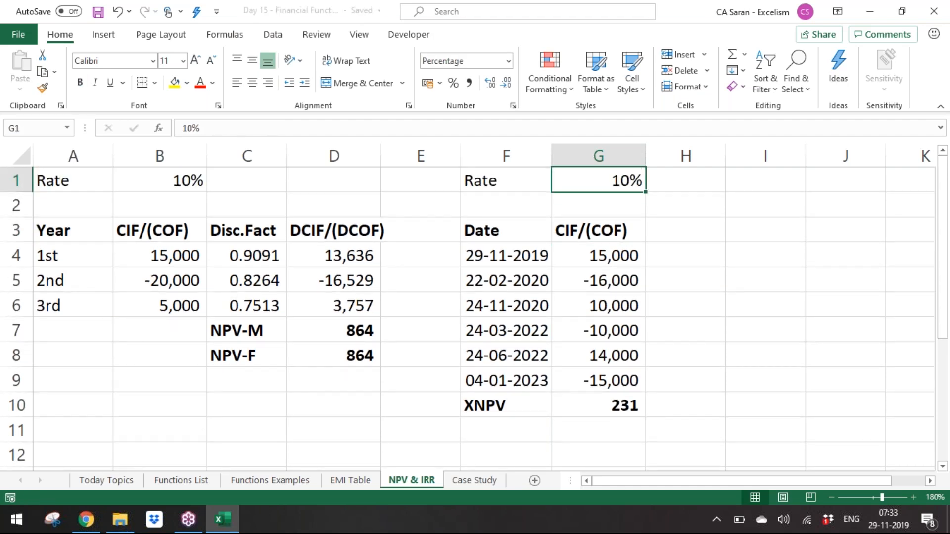
pyautogui.hotkey('ctrl', 'Down')
pyautogui.press('Left')
pyautogui.press('Left')
pyautogui.press('Left')
pyautogui.press('Left')
pyautogui.press('Left')
pyautogui.press('Left')
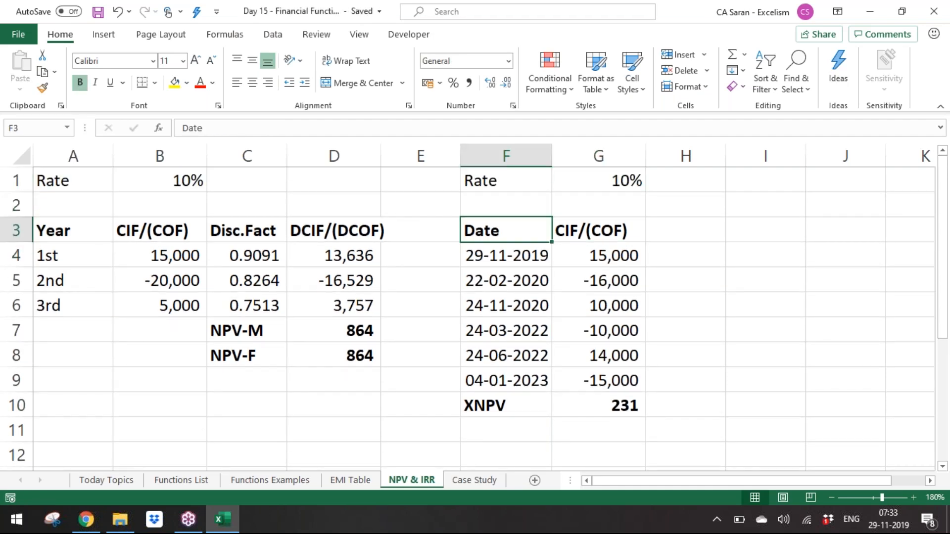
# Copy the NPV and XNPV tables in A1:G10 and paste the block at A12
pyautogui.press('Up')
pyautogui.press('Up')
pyautogui.hotkey('shift', 'Down')
pyautogui.hotkey('shift', 'Down')
pyautogui.hotkey('shift', 'Down')
pyautogui.hotkey('shift', 'Down')
pyautogui.hotkey('shift', 'Down')
pyautogui.hotkey('shift', 'Down')
pyautogui.hotkey('shift', 'Down')
pyautogui.hotkey('shift', 'Down')
pyautogui.hotkey('shift', 'Down')
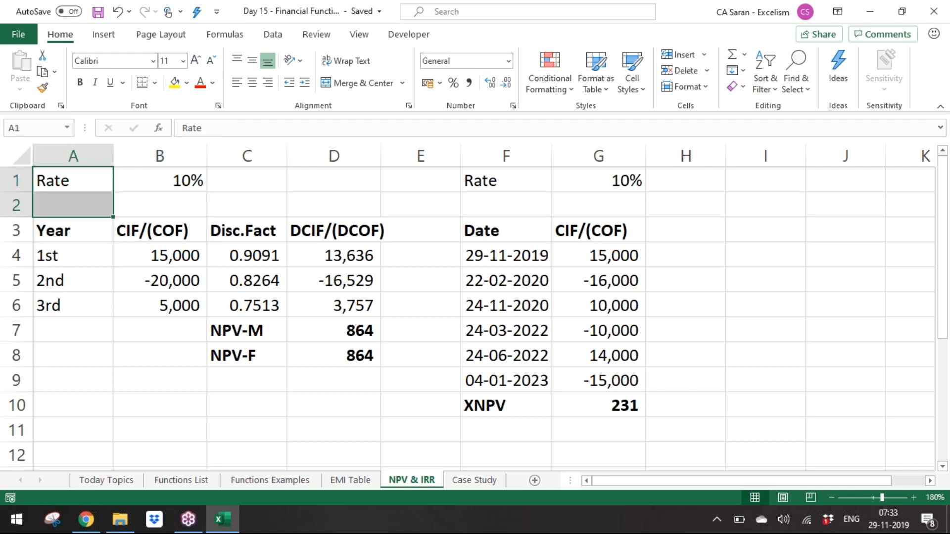
pyautogui.hotkey('shift', 'Right')
pyautogui.hotkey('shift', 'Right')
pyautogui.hotkey('shift', 'Right')
pyautogui.hotkey('shift', 'Right')
pyautogui.hotkey('shift', 'Right')
pyautogui.hotkey('shift', 'Right')
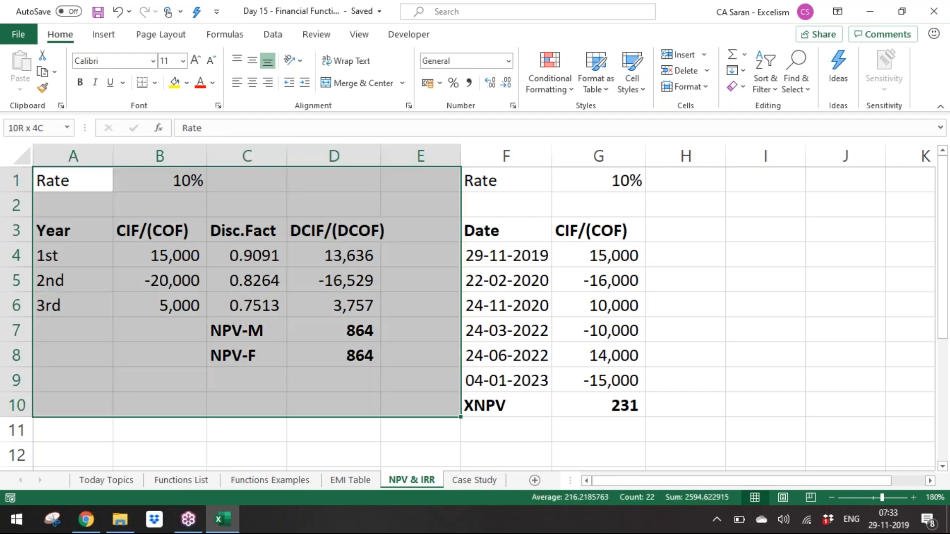
pyautogui.hotkey('ctrl', 'c')
pyautogui.press('Down')
pyautogui.press('Down')
pyautogui.press('Down')
pyautogui.press('Down')
pyautogui.press('Down')
pyautogui.press('Down')
pyautogui.press('Down')
pyautogui.press('Down')
pyautogui.press('Down')
pyautogui.press('Down')
pyautogui.press('Down')
pyautogui.press('Down')
pyautogui.press('Down')
pyautogui.press('Down')
pyautogui.press('Down')
pyautogui.press('Down')
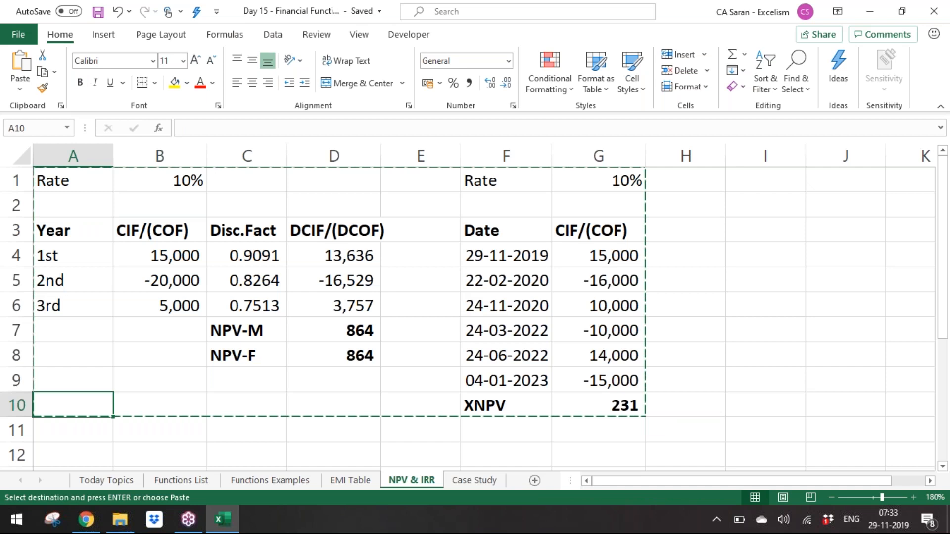
pyautogui.press('Up')
pyautogui.press('Up')
pyautogui.press('Up')
pyautogui.press('Up')
pyautogui.press('Up')
pyautogui.press('Return')
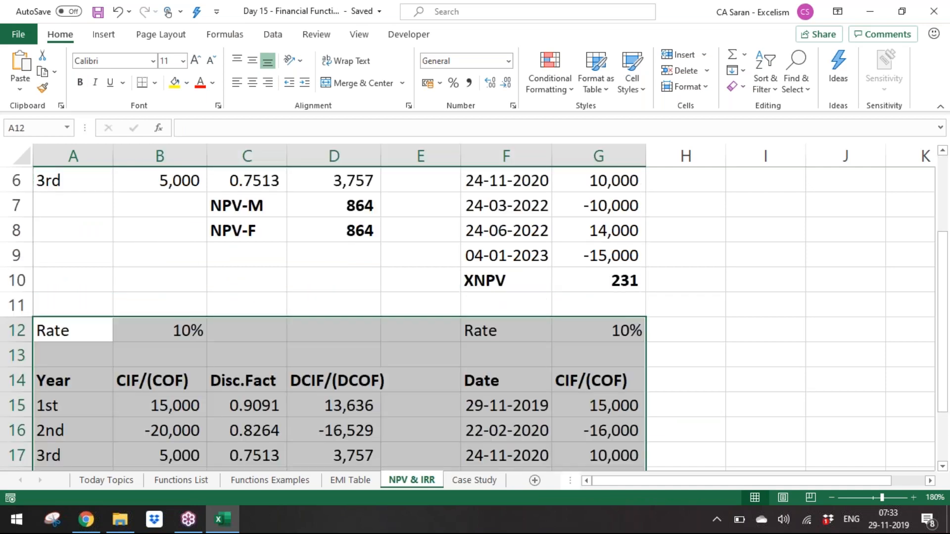
# Change the Rate label in A12 to IRR
pyautogui.write('IRR')
pyautogui.press('Return')
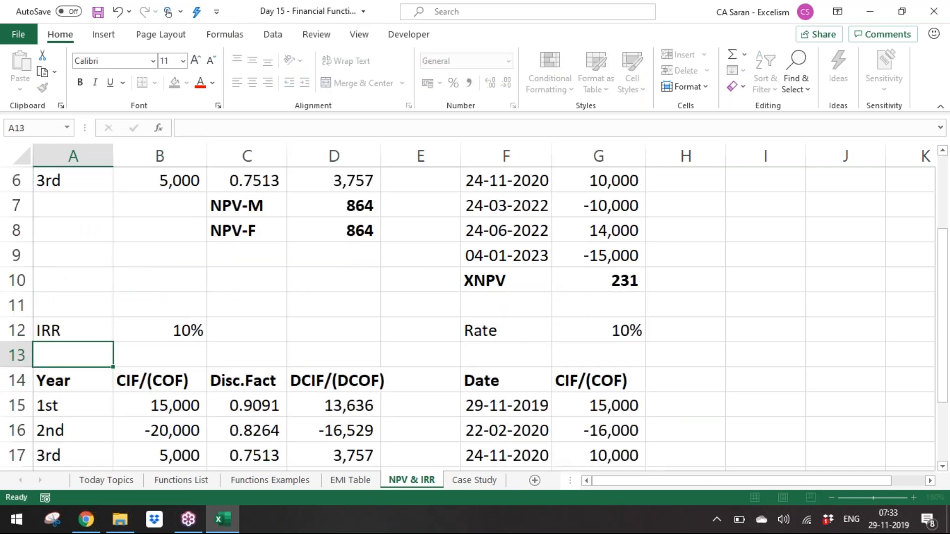
pyautogui.press('Down')
pyautogui.press('Up')
pyautogui.press('Up')
# Insert three blank rows above the first Rate row of the sheet
pyautogui.hotkey('ctrl', 'Down')
pyautogui.hotkey('ctrl', 'Down')
pyautogui.hotkey('ctrl', 'Down')
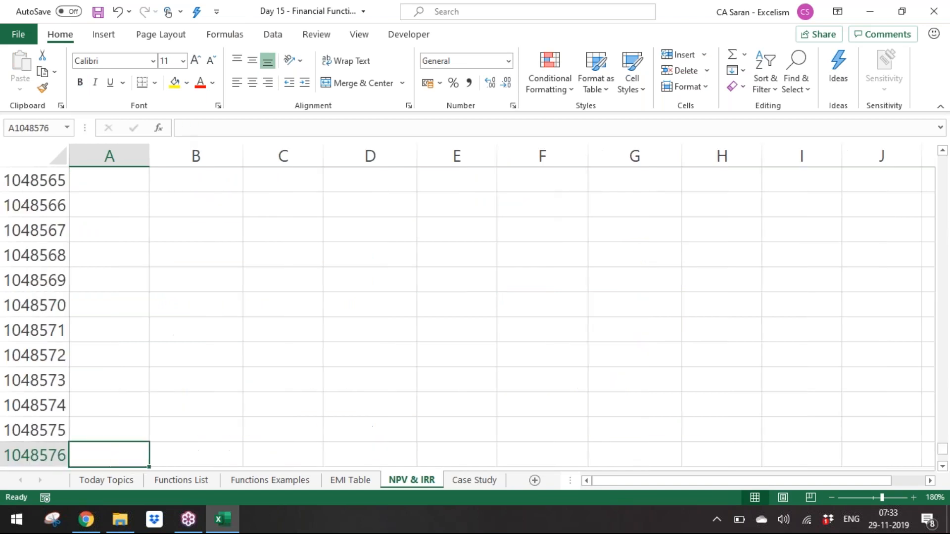
pyautogui.hotkey('ctrl', 'Up')
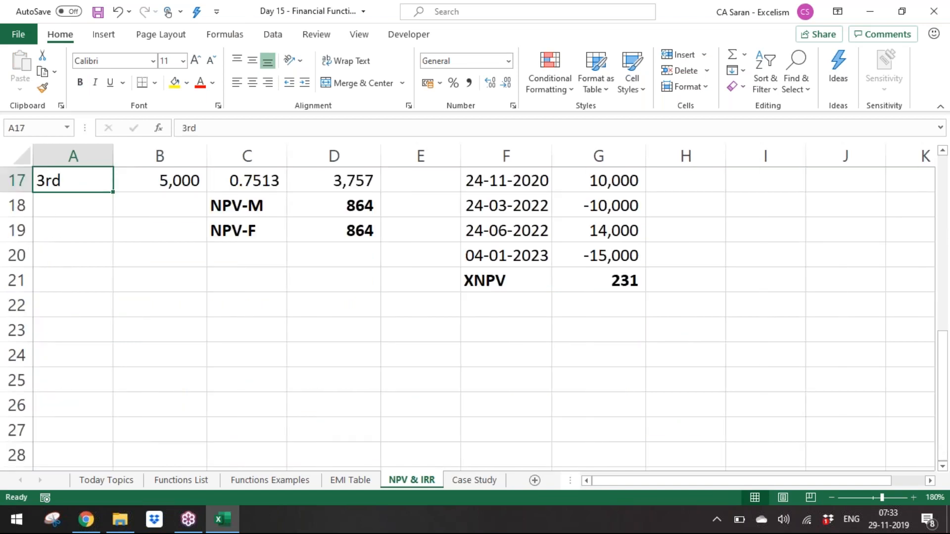
pyautogui.hotkey('ctrl', 'Up')
pyautogui.hotkey('ctrl', 'Up')
pyautogui.hotkey('ctrl', 'Up')
pyautogui.hotkey('shift', 'space')
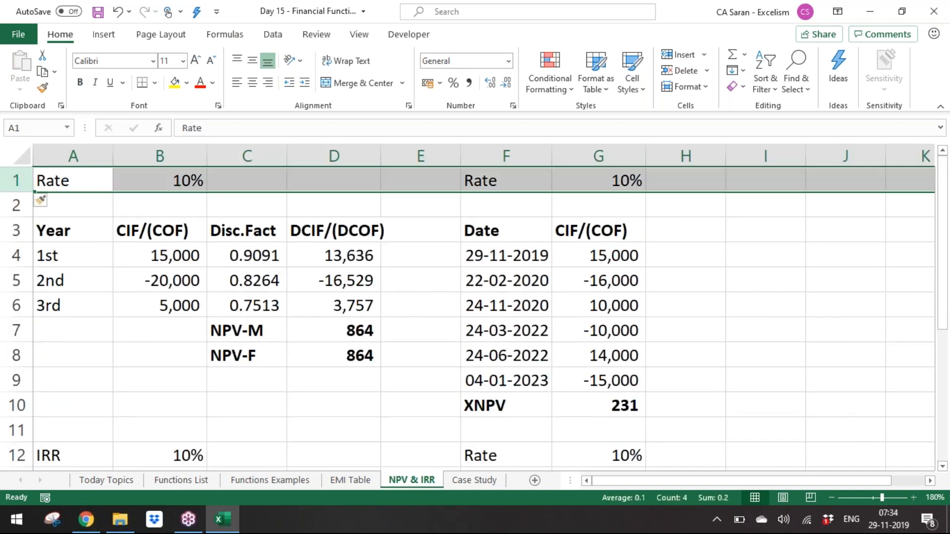
pyautogui.hotkey('ctrl', 'shift', '+')
pyautogui.hotkey('ctrl', 'shift', '+')
pyautogui.hotkey('ctrl', 'shift', '+')
# Enter NPV in A1 and its meaning, Net Present Value, in B1
pyautogui.press('Up')
pyautogui.write('NPV')
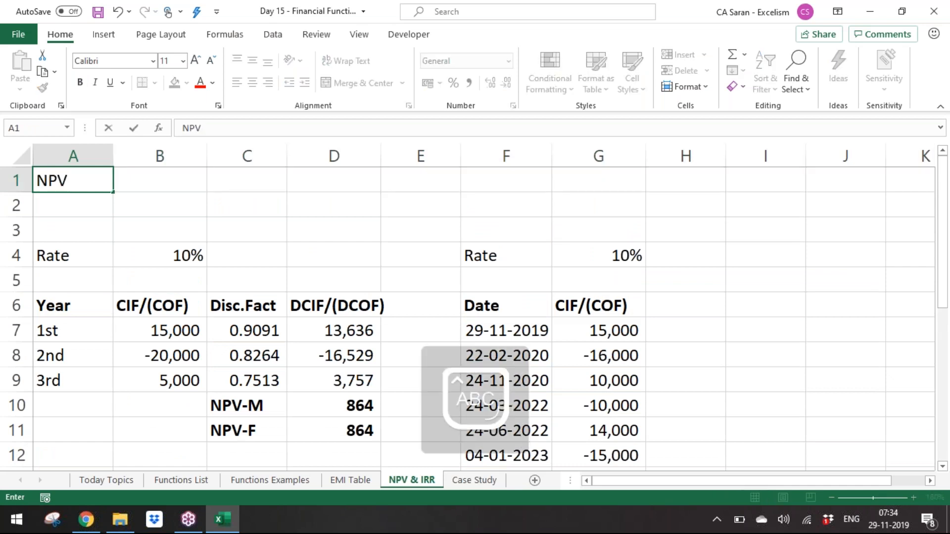
pyautogui.press('Tab')
pyautogui.write('mE')
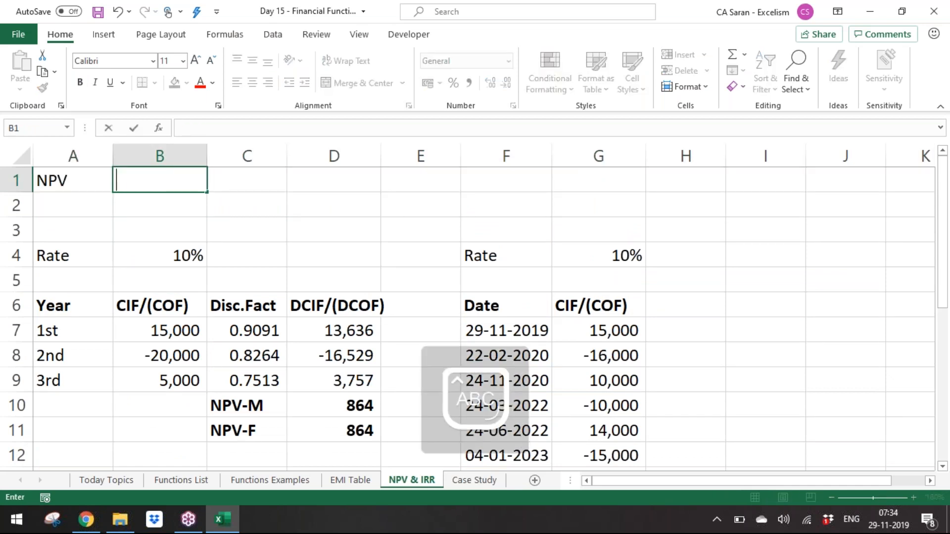
pyautogui.press('BackSpace')
pyautogui.press('BackSpace')
pyautogui.write('nET')
pyautogui.press('BackSpace')
pyautogui.press('BackSpace')
pyautogui.press('BackSpace')
pyautogui.press('capslock')
pyautogui.write('Net P')
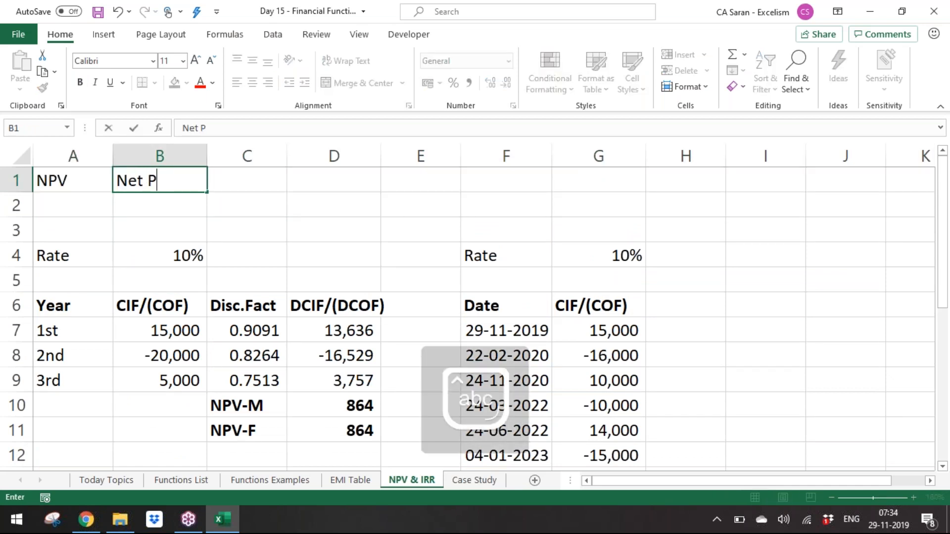
pyautogui.write('resent Vlaue')
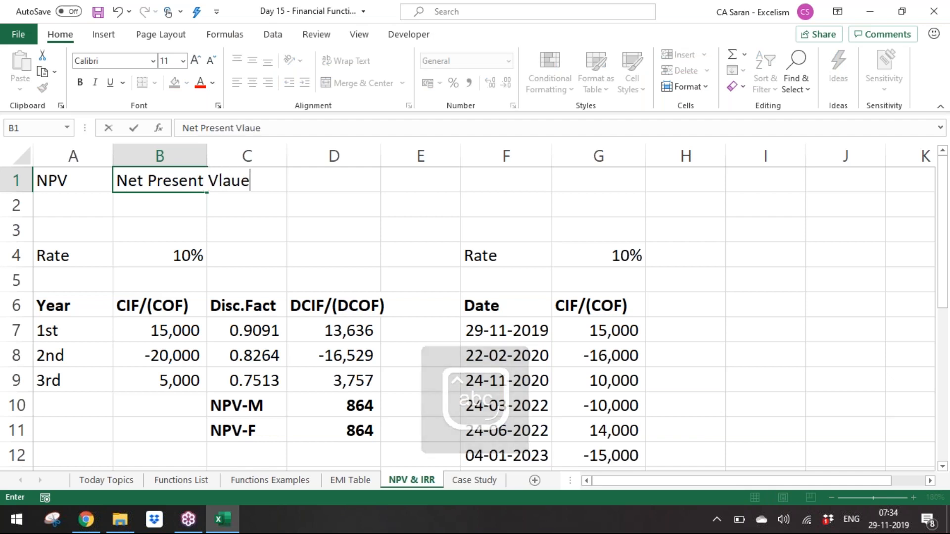
pyautogui.press('BackSpace')
pyautogui.press('BackSpace')
pyautogui.press('BackSpace')
pyautogui.press('BackSpace')
pyautogui.write('alue')
pyautogui.press('Return')
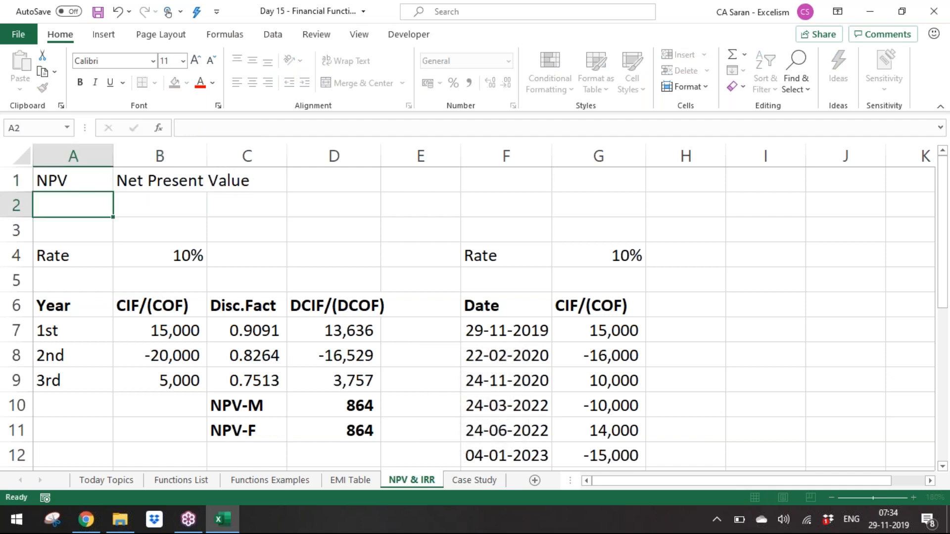
# Enter IRR in A2 and its meaning, Internal Rate of Return, in B2
pyautogui.write('IRR')
pyautogui.press('Tab')
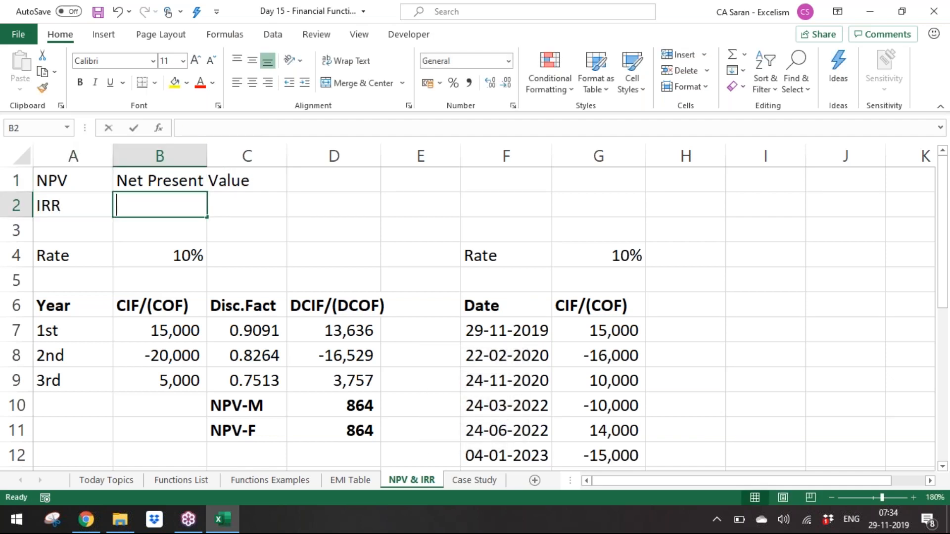
pyautogui.write('Internal R')
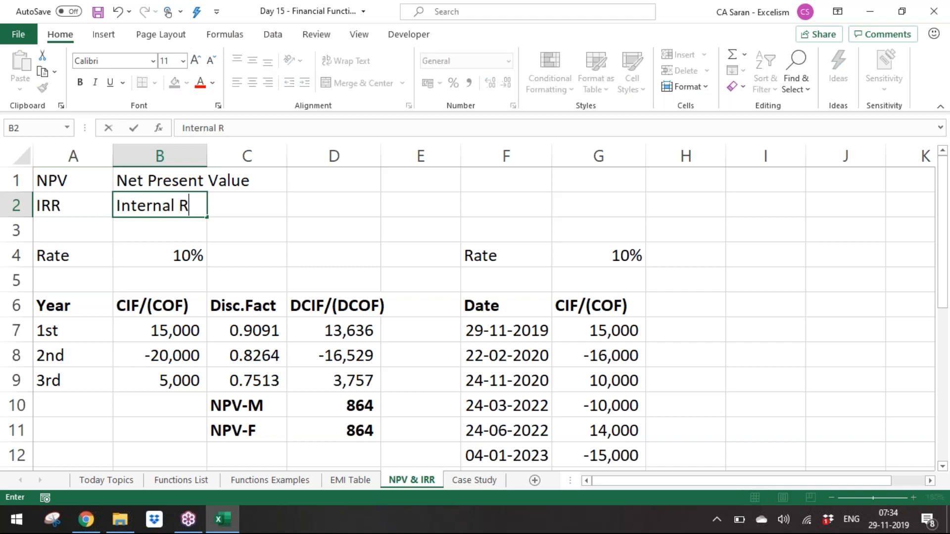
pyautogui.write('ate of Return')
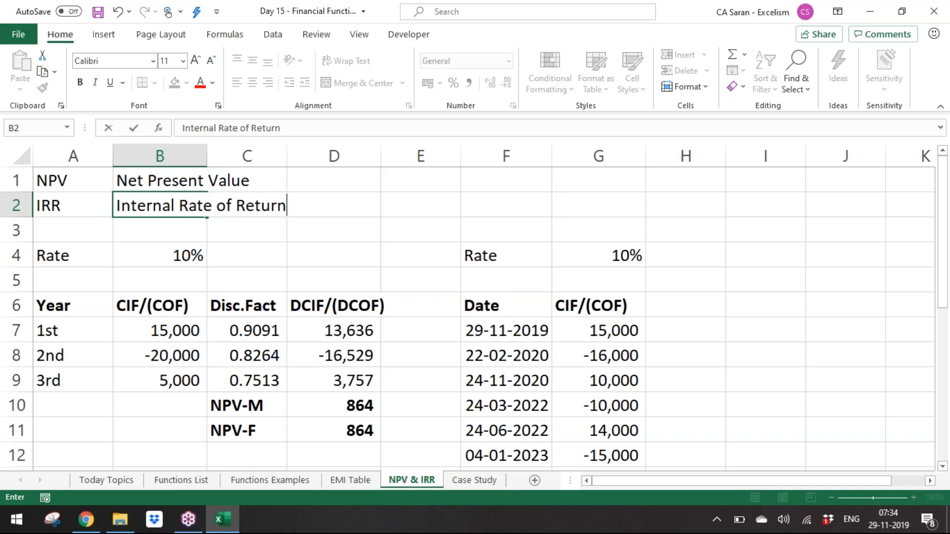
pyautogui.press('Return')
# Insert two more blank rows at row 3, below the IRR definition
pyautogui.hotkey('shift', 'space')
pyautogui.hotkey('ctrl', '+')
pyautogui.hotkey('ctrl', '+')
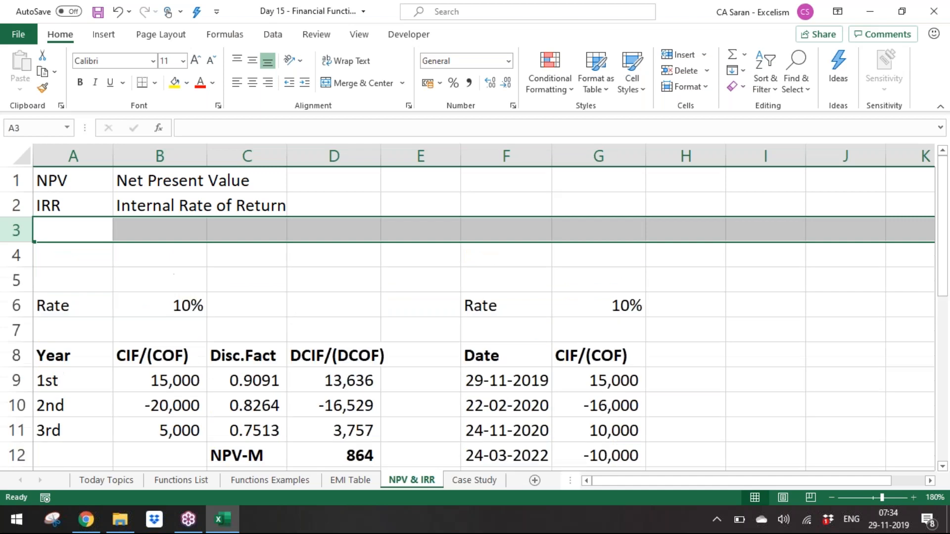
pyautogui.press('Left')
pyautogui.write('IR')
pyautogui.press('BackSpace')
pyautogui.press('BackSpace')
pyautogui.press('BackSpace')
pyautogui.write('IR')
pyautogui.press('BackSpace')
pyautogui.press('BackSpace')
pyautogui.press('BackSpace')
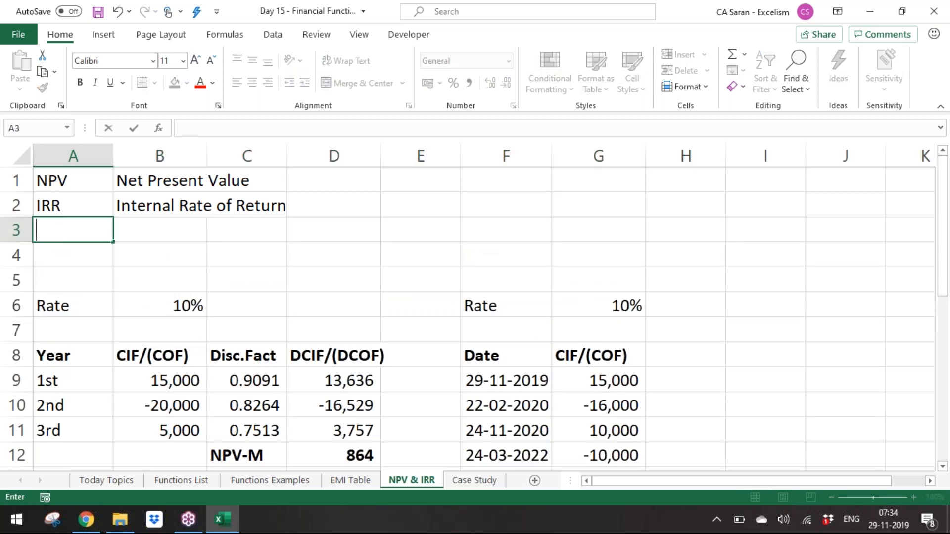
pyautogui.write('At the rate')
pyautogui.press('BackSpace')
pyautogui.press('BackSpace')
pyautogui.press('BackSpace')
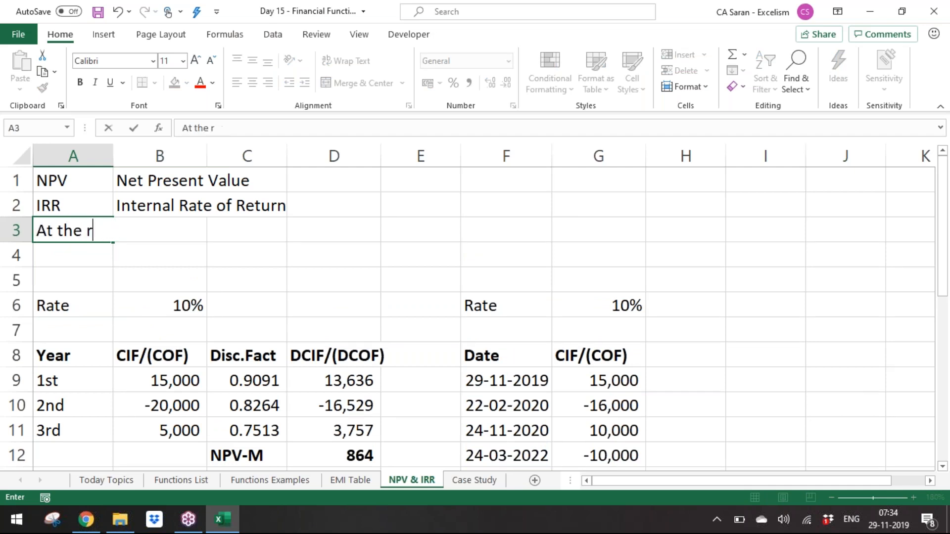
pyautogui.press('BackSpace')
pyautogui.press('BackSpace')
pyautogui.press('BackSpace')
pyautogui.press('BackSpace')
pyautogui.press('BackSpace')
pyautogui.press('BackSpace')
pyautogui.press('BackSpace')
# Enter the note "IRR is the point at which the NPV must be Zero (0)" in A3
pyautogui.write('IRR ')
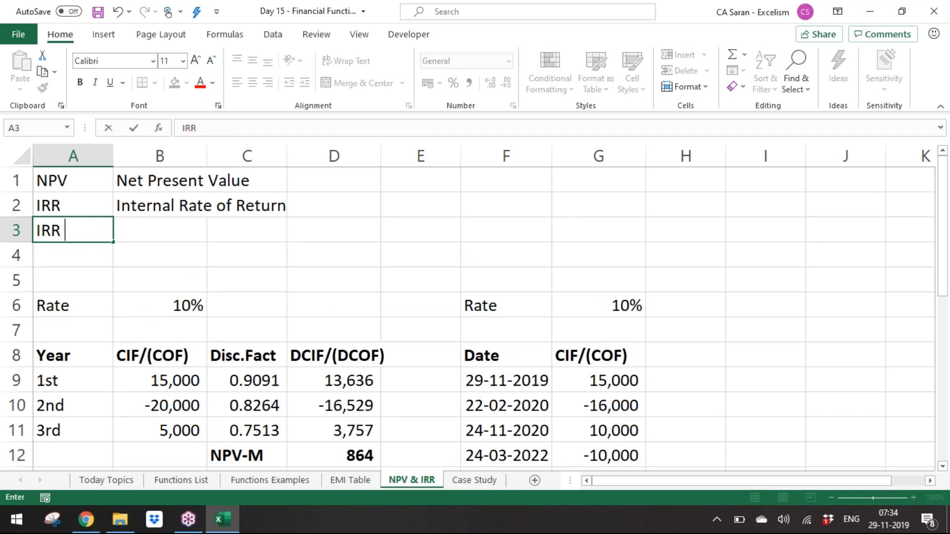
pyautogui.write('is the point at which the I')
pyautogui.press('BackSpace')
pyautogui.write('NPV must be')
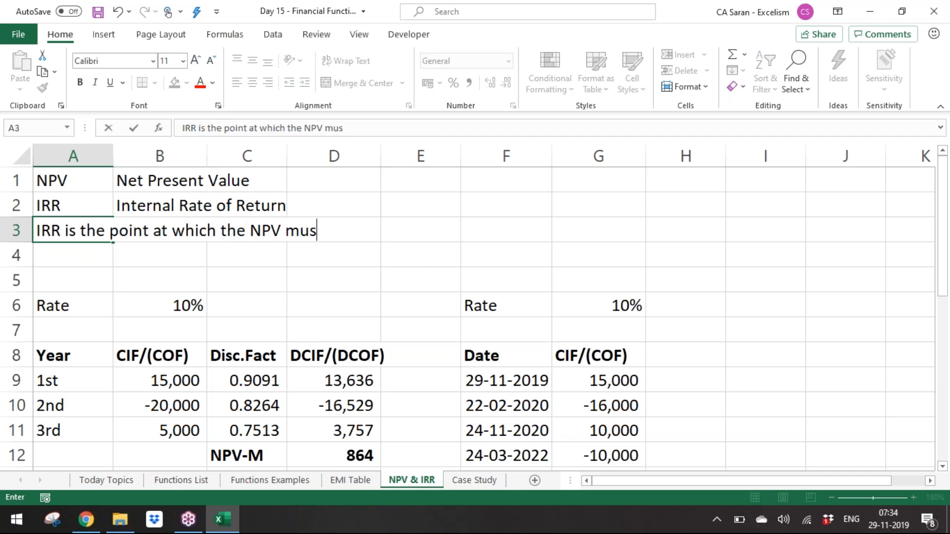
pyautogui.write('Zer')
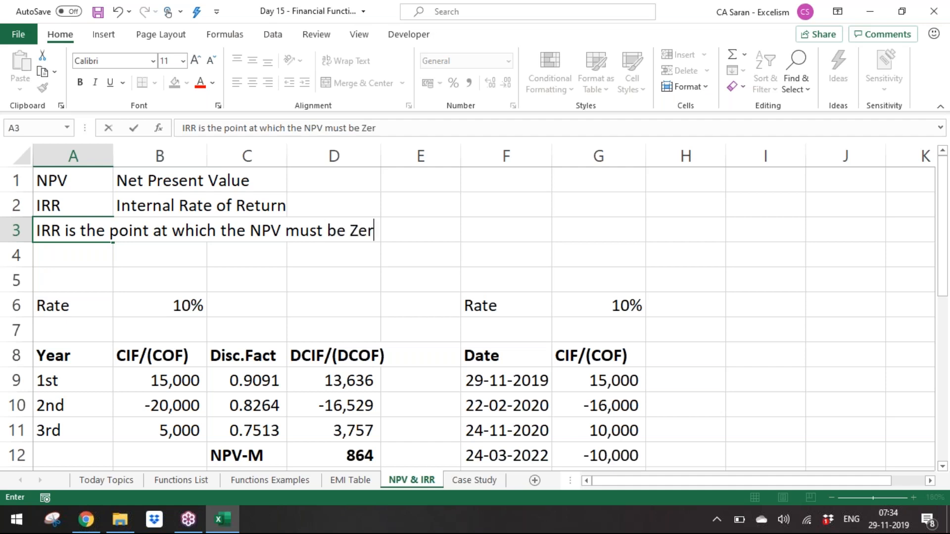
pyautogui.write('o (0)')
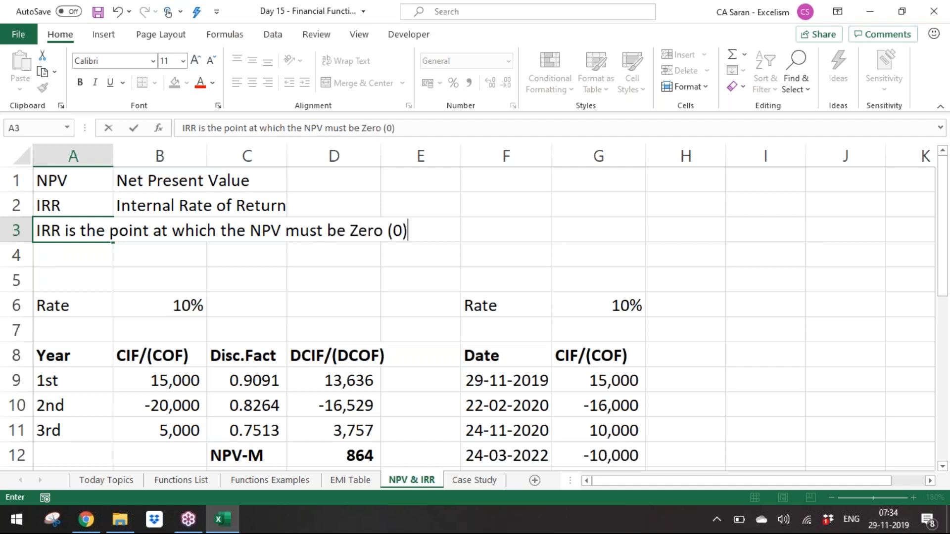
pyautogui.hotkey('ctrl', 'Return')
# Delete the spare blank row 4 below the IRR note
pyautogui.press('Down')
pyautogui.hotkey('shift', 'space')
pyautogui.hotkey('ctrl', '-')
# Review the copied cash flow table under the IRR label in A16, including its NPV rows
pyautogui.hotkey('ctrl', 'Down')
pyautogui.hotkey('ctrl', 'Down')
pyautogui.hotkey('ctrl', 'Down')
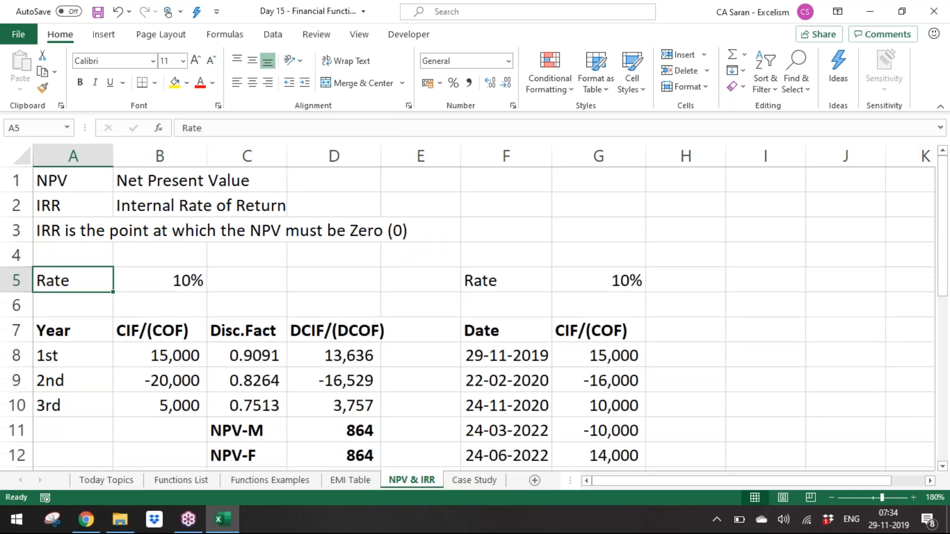
pyautogui.hotkey('ctrl', 'Down')
pyautogui.hotkey('ctrl', 'Down')
pyautogui.hotkey('ctrl', 'Down')
pyautogui.hotkey('ctrl', 'Down')
pyautogui.hotkey('ctrl', 'Up')
pyautogui.press('Up')
pyautogui.press('Up')
pyautogui.press('Up')
pyautogui.press('Up')
pyautogui.press('Up')
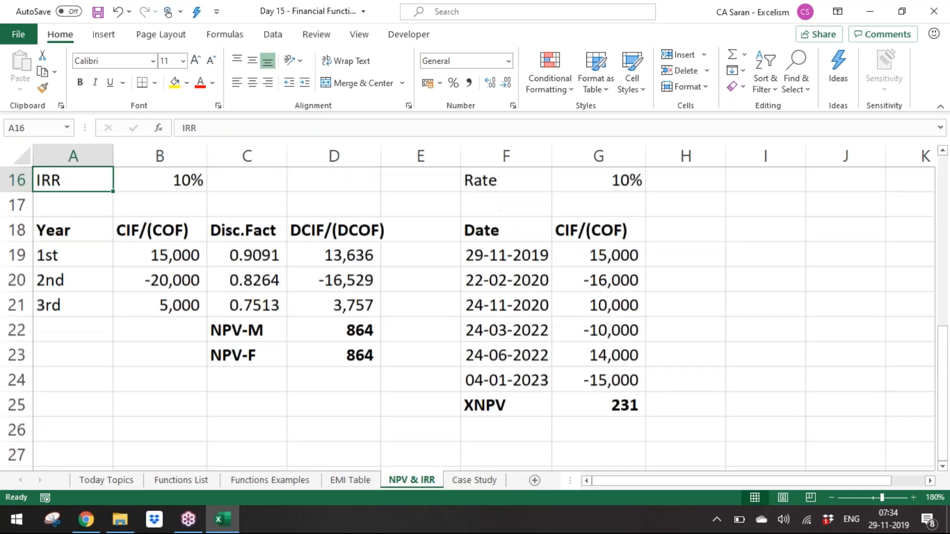
pyautogui.hotkey('ctrl', 'Down')
pyautogui.hotkey('ctrl', 'Down')
pyautogui.press('Right')
pyautogui.press('Right')
pyautogui.press('Right')
pyautogui.press('Down')
pyautogui.press('Right')
pyautogui.press('Left')
pyautogui.press('Left')
pyautogui.press('Left')
pyautogui.press('Left')
pyautogui.press('Right')
pyautogui.press('Right')
pyautogui.press('Left')
pyautogui.press('Left')
pyautogui.press('Up')
pyautogui.hotkey('ctrl', 'Up')
pyautogui.hotkey('ctrl', 'Up')
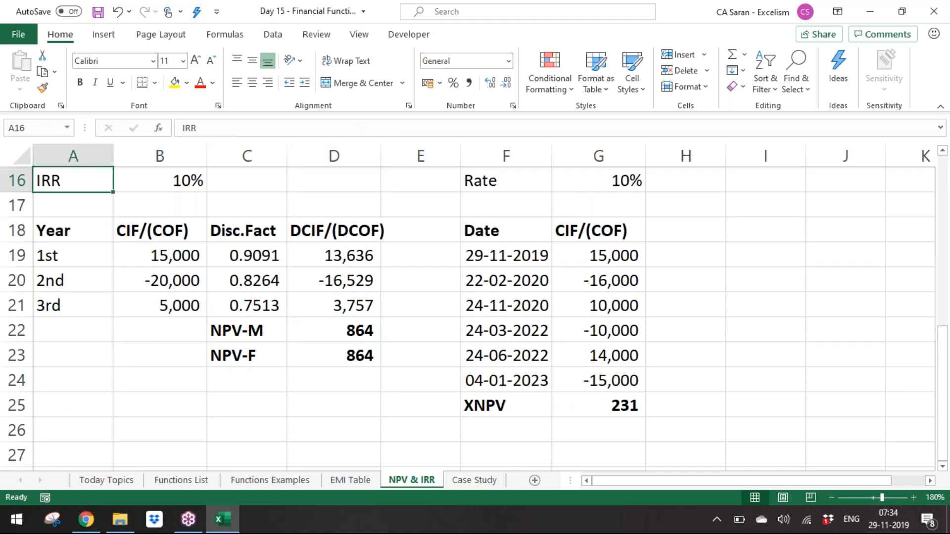
# Calculate the IRR in B16 with the formula =IRR(B19:B21) on the three yearly cash flows
pyautogui.press('Right')
pyautogui.write('=IRR(')
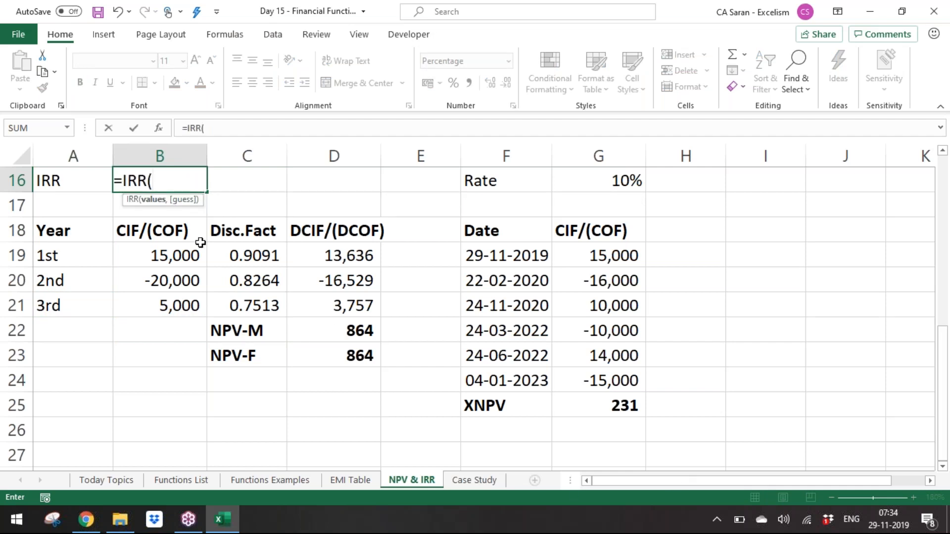
pyautogui.moveTo(178, 251); pyautogui.dragTo(178, 305)
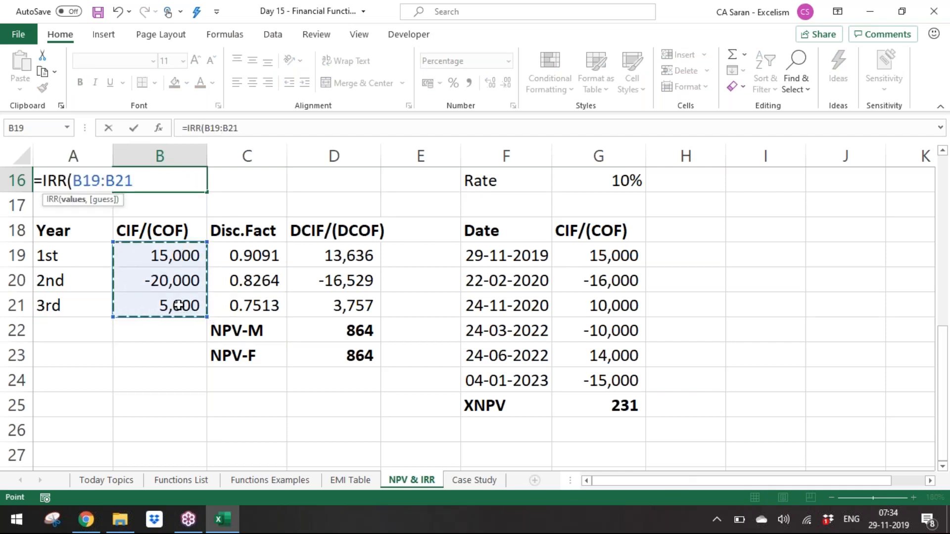
pyautogui.write(')')
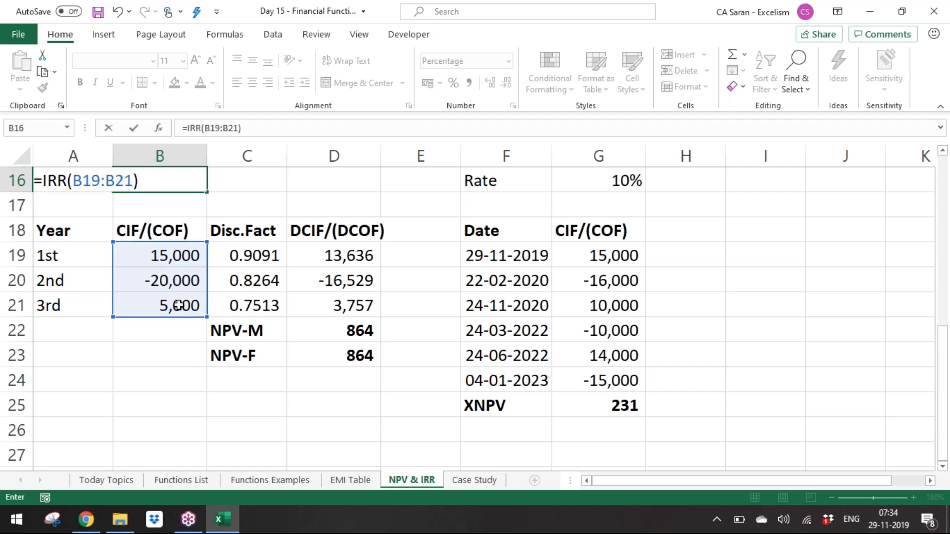
pyautogui.press('Return')
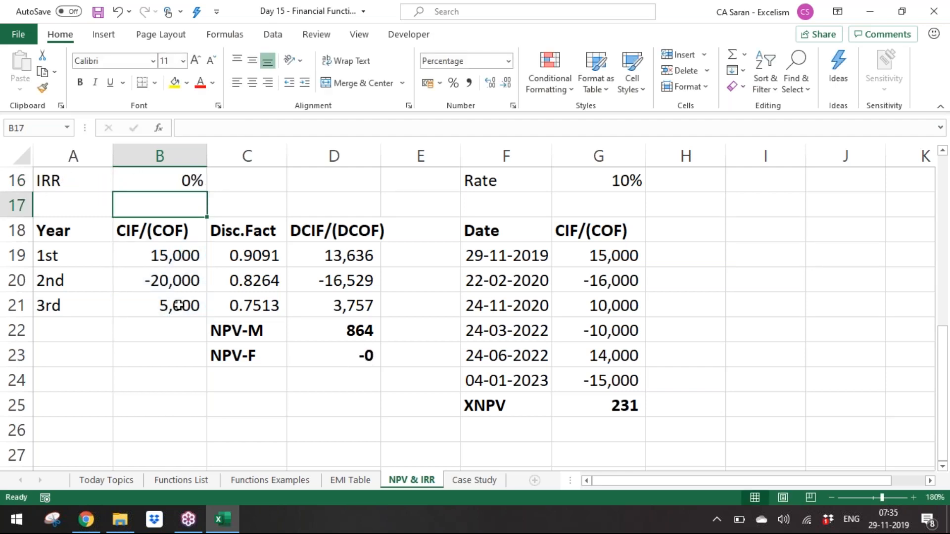
# Point the 1st-year discount factor in C19 at the IRR cell, making its formula =1/(1+B16)^1
pyautogui.press('Up')
pyautogui.press('Up')
pyautogui.press('Down')
pyautogui.press('Down')
pyautogui.press('Down')
pyautogui.press('Down')
pyautogui.press('Down')
pyautogui.press('Right')
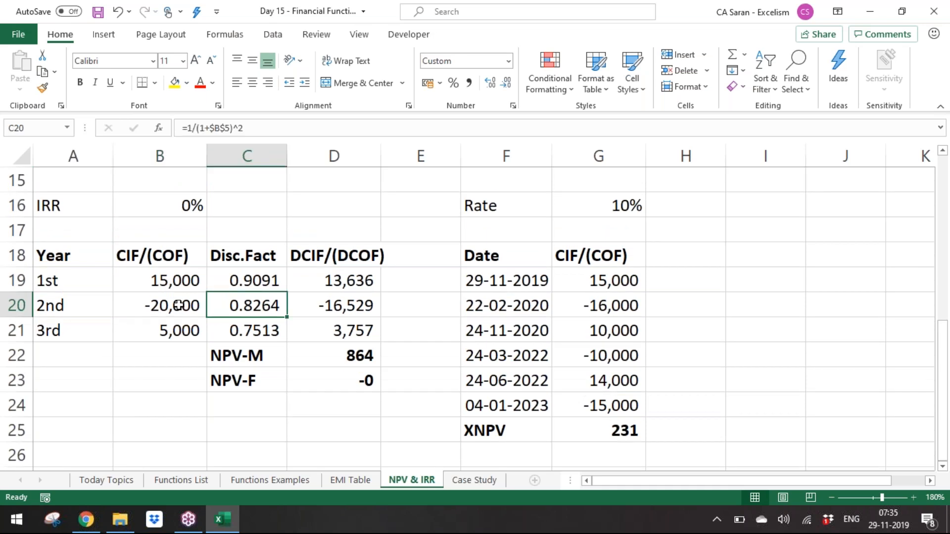
pyautogui.press('Up')
pyautogui.press('F2')
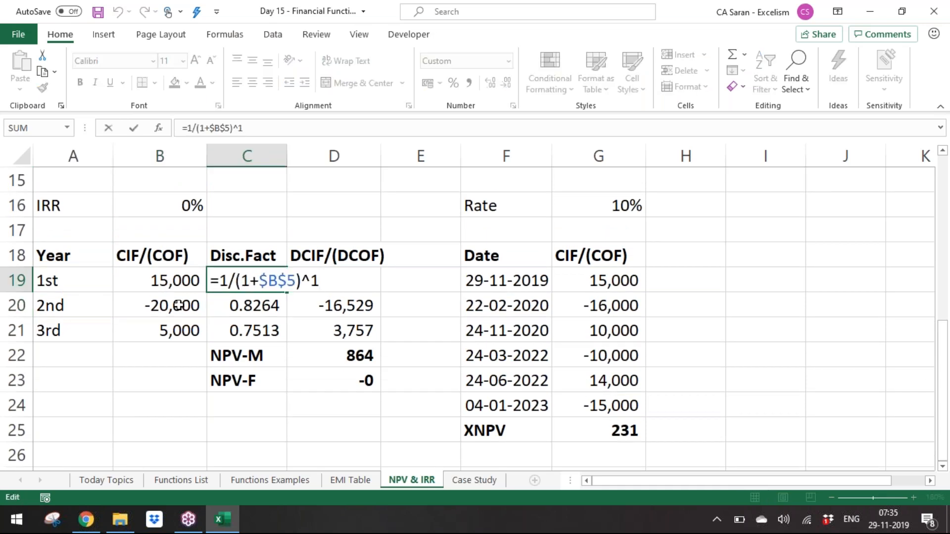
pyautogui.moveTo(254, 281); pyautogui.dragTo(292, 280)
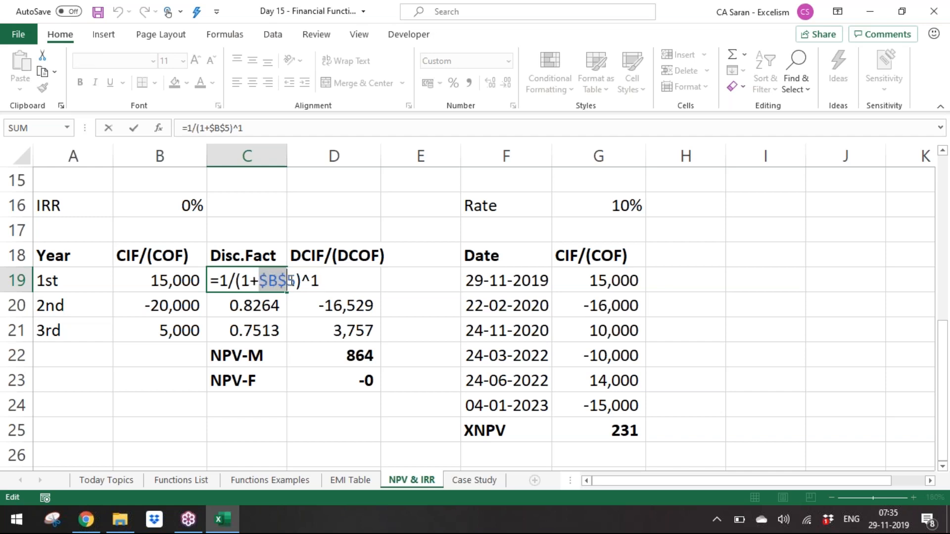
pyautogui.press('Delete')
pyautogui.press('Delete')
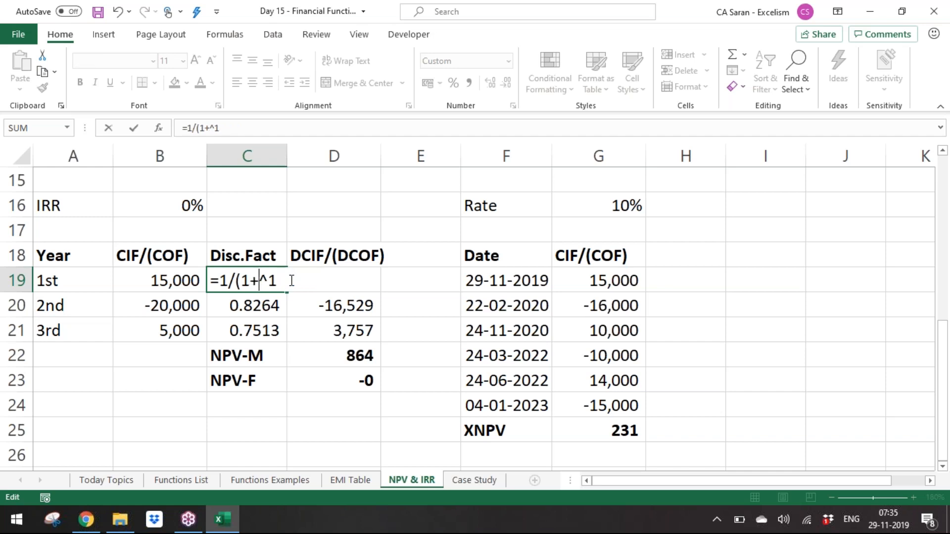
pyautogui.click(180, 213)
pyautogui.write(')')
pyautogui.press('Return')
pyautogui.press('Up')
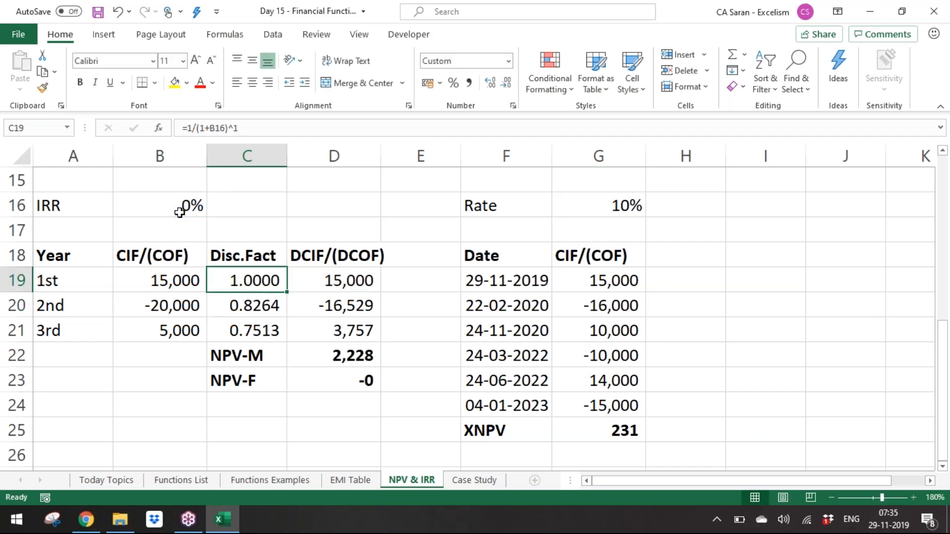
# Inspect the IRR formula in B16 and the cash flow range it refers to
pyautogui.press('Up')
pyautogui.press('Up')
pyautogui.press('Up')
pyautogui.press('Left')
pyautogui.press('F2')
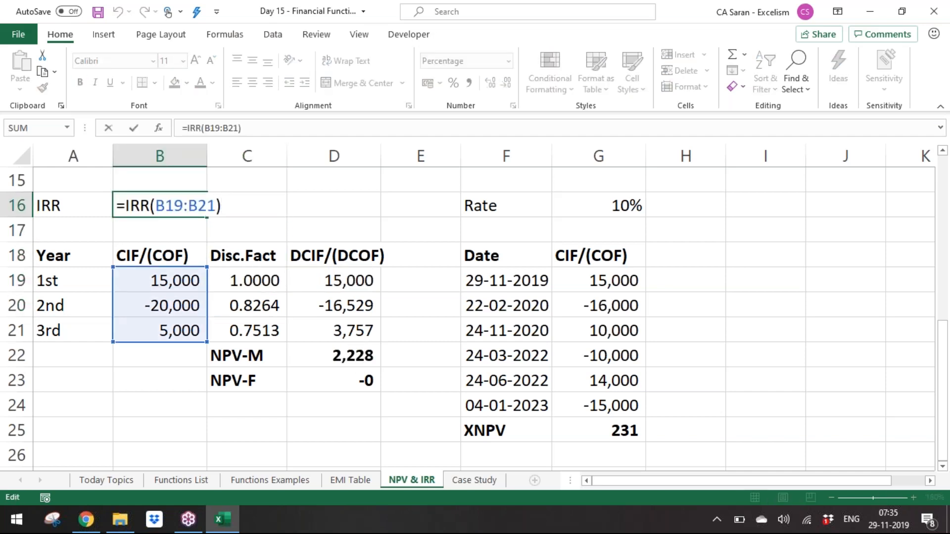
pyautogui.hotkey('ctrl', 'Return')
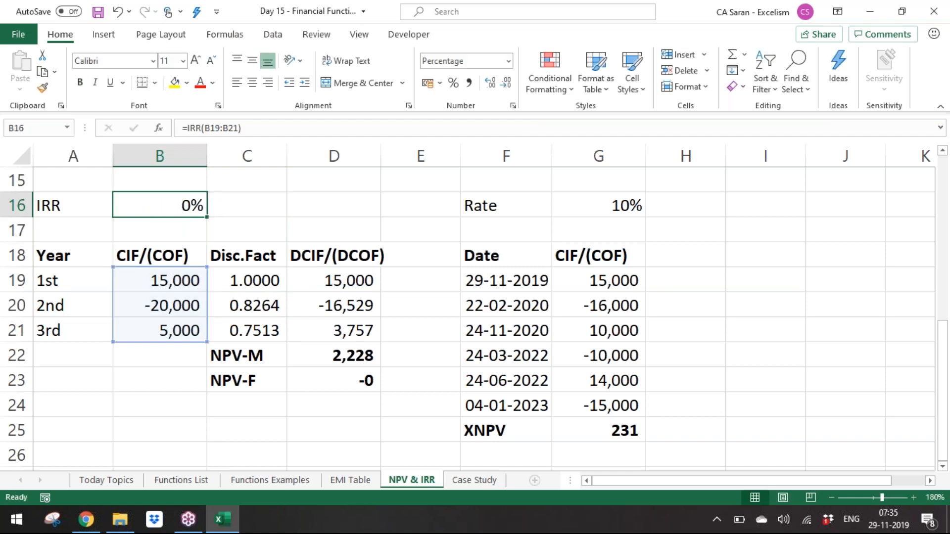
# Set the 3rd-year cash flow in B21 to 4500
pyautogui.press('Down')
pyautogui.press('Down')
pyautogui.press('Down')
pyautogui.press('Down')
pyautogui.press('Up')
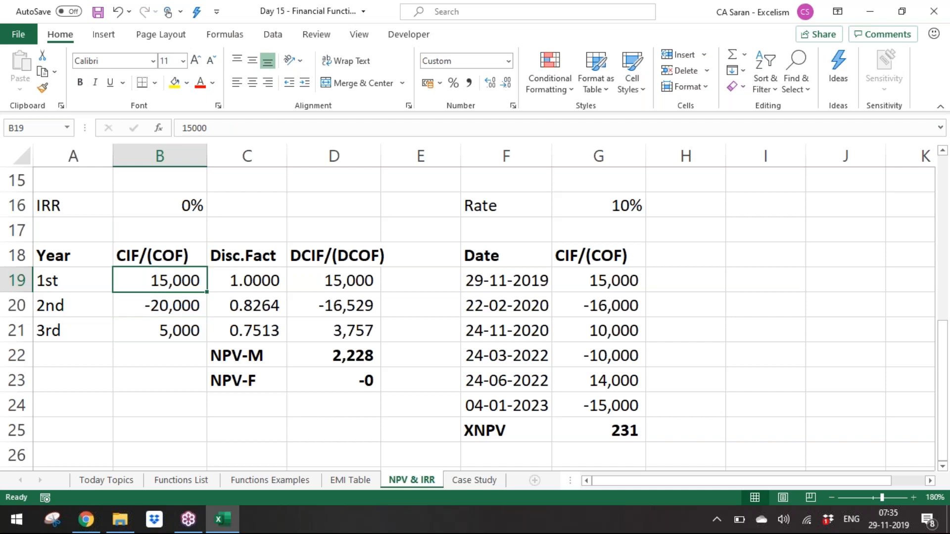
pyautogui.press('Down')
pyautogui.press('Down')
pyautogui.press('F2')
pyautogui.press('BackSpace')
pyautogui.press('BackSpace')
pyautogui.press('BackSpace')
pyautogui.press('BackSpace')
pyautogui.write('4500')
pyautogui.press('Return')
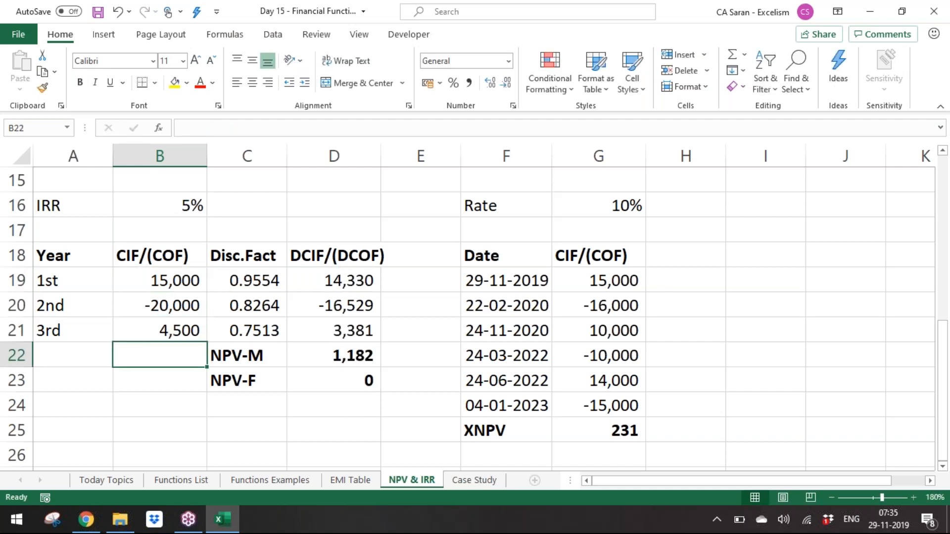
# Make the IRR reference in C19 absolute, so the discount factor formula reads =1/(1+$B$16)^1
pyautogui.click(372, 362)
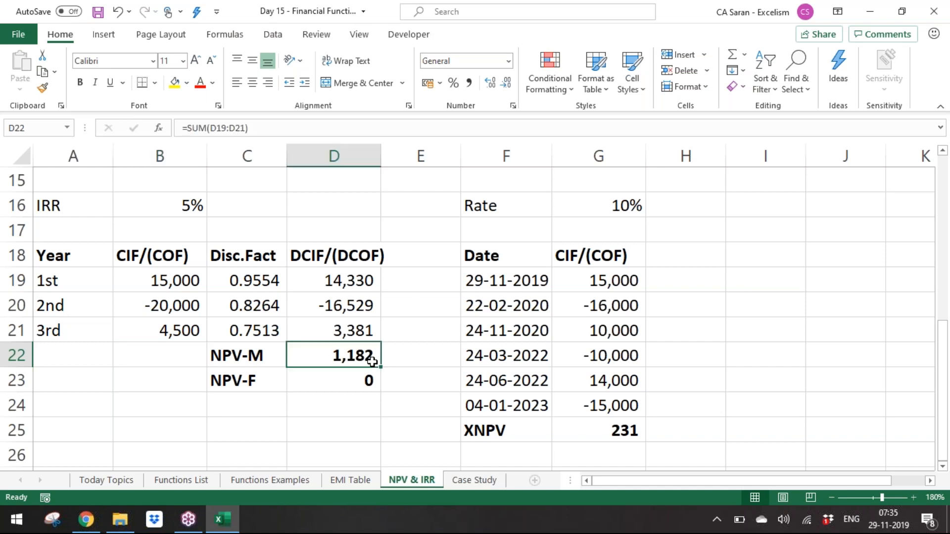
pyautogui.doubleClick(269, 282)
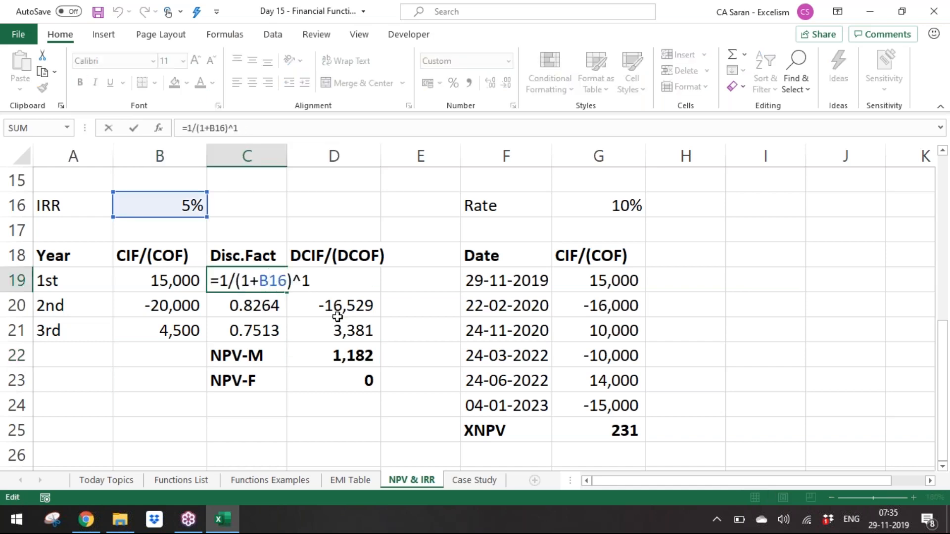
pyautogui.press('Escape')
pyautogui.press('F2')
pyautogui.click(270, 291)
pyautogui.press('F4')
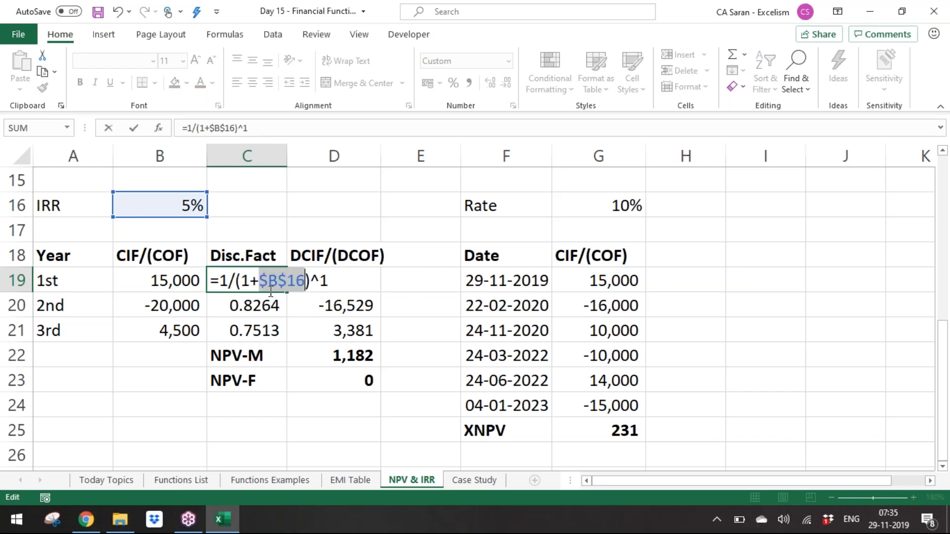
pyautogui.hotkey('ctrl', 'Return')
# Copy the discount factor formula from C19 into C20:C21
pyautogui.hotkey('ctrl', 'c')
pyautogui.press('Down')
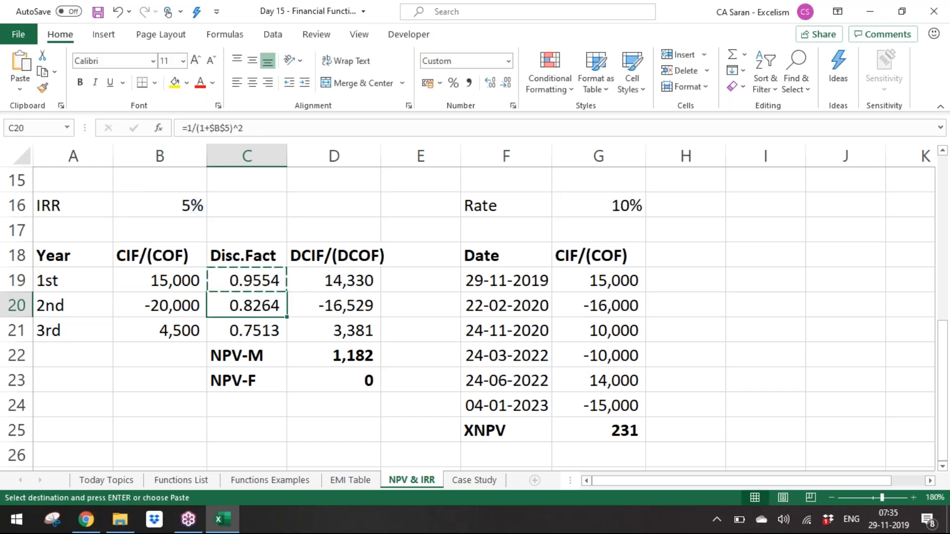
pyautogui.hotkey('shift', 'Down')
pyautogui.press('Return')
pyautogui.press('Up')
pyautogui.press('Up')
pyautogui.press('Down')
pyautogui.press('Down')
pyautogui.press('Down')
pyautogui.press('Down')
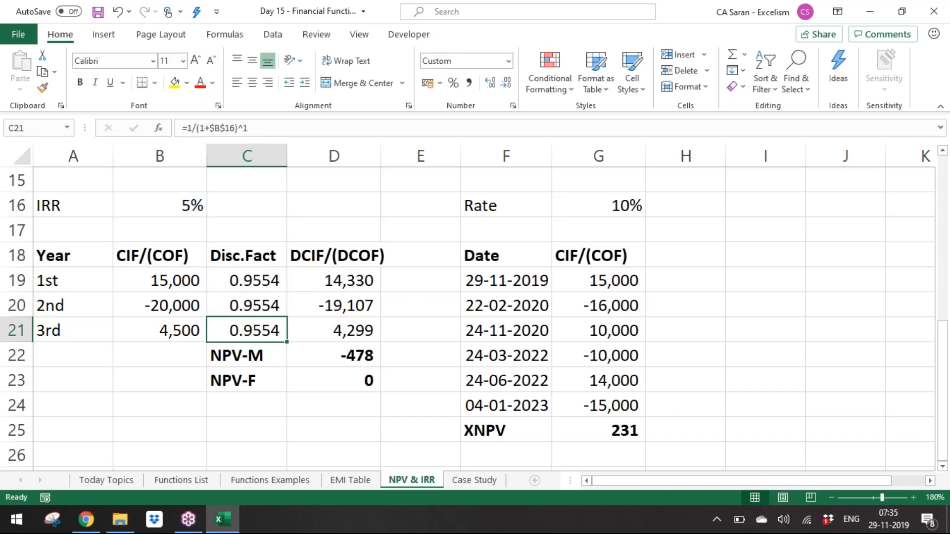
# Change the discount factor exponents to 2 in C20 and 3 in C21 to match their years
pyautogui.press('Up')
pyautogui.press('F2')
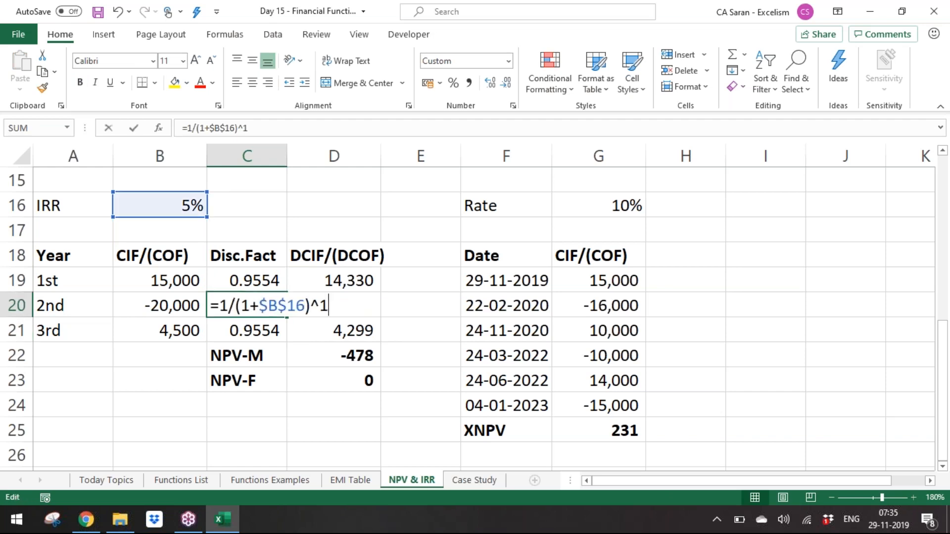
pyautogui.press('BackSpace')
pyautogui.write('2')
pyautogui.press('Return')
pyautogui.press('F2')
pyautogui.press('BackSpace')
pyautogui.write('3')
pyautogui.press('Return')
pyautogui.press('Up')
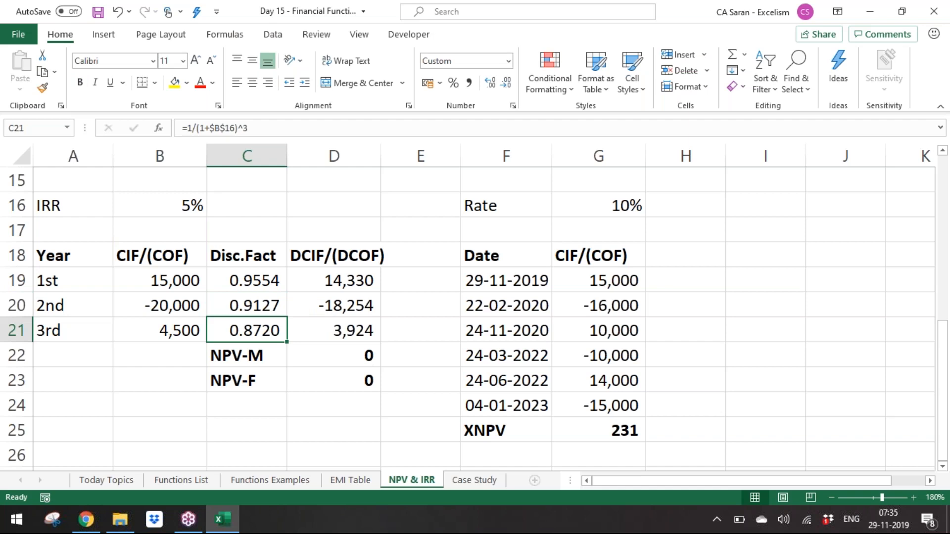
# Format the IRR in B16 as a percentage with two decimal places
pyautogui.click(183, 206)
pyautogui.click(468, 83)
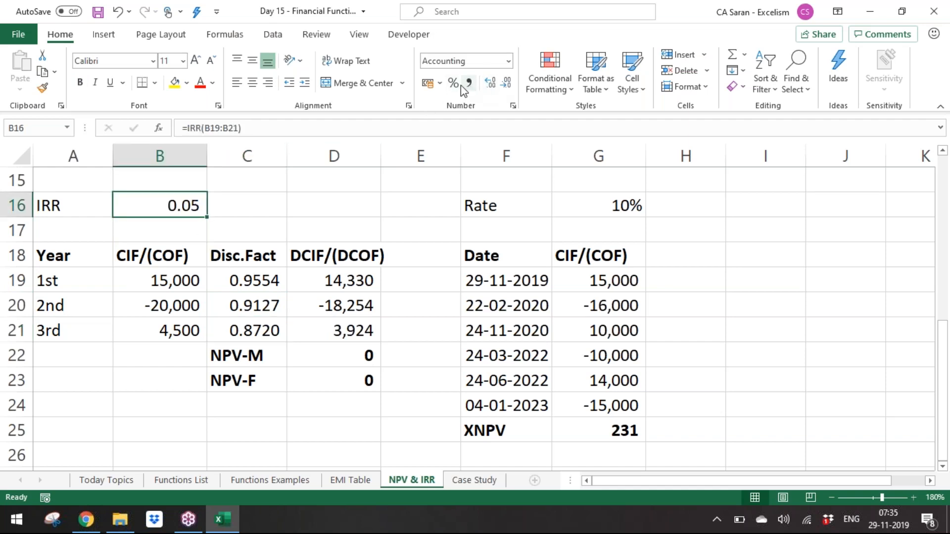
pyautogui.click(452, 84)
pyautogui.click(490, 84)
pyautogui.click(490, 84)
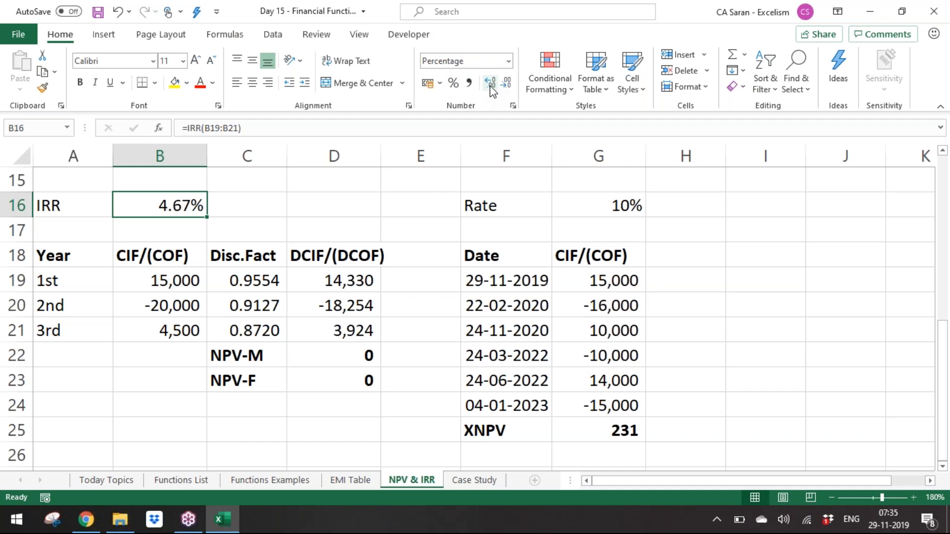
# Try 3rd-year cash flows of 4600 and 5000 in B21, then return it to 4500 and check the NPV
pyautogui.click(336, 376)
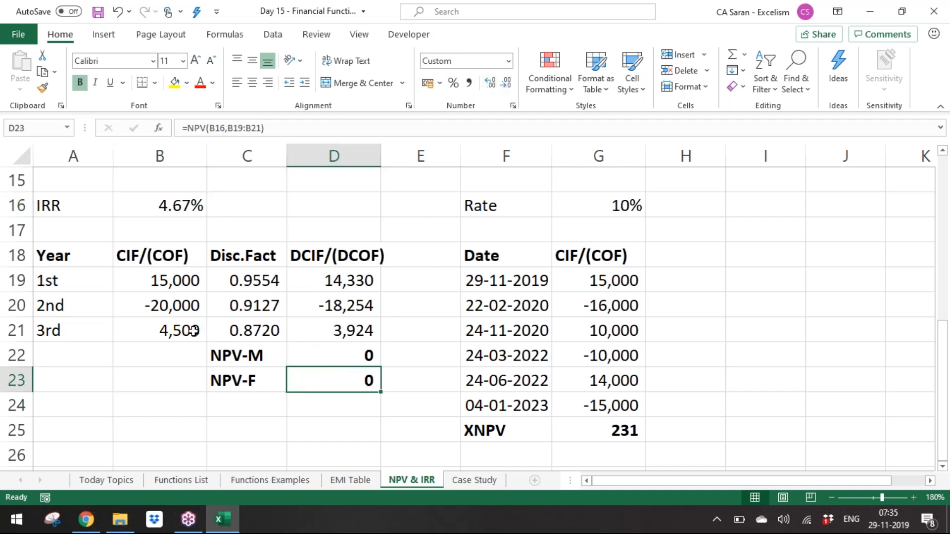
pyautogui.click(175, 329)
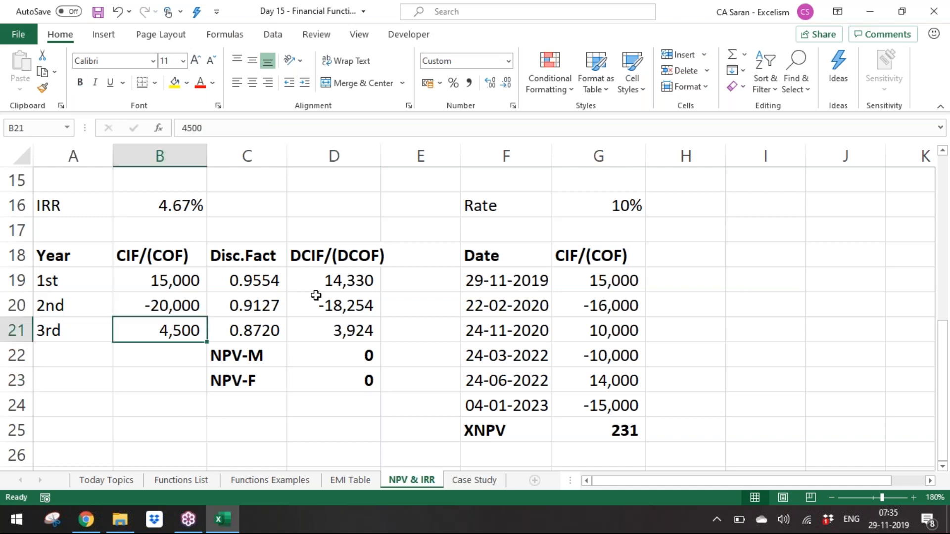
pyautogui.write('4600')
pyautogui.press('Return')
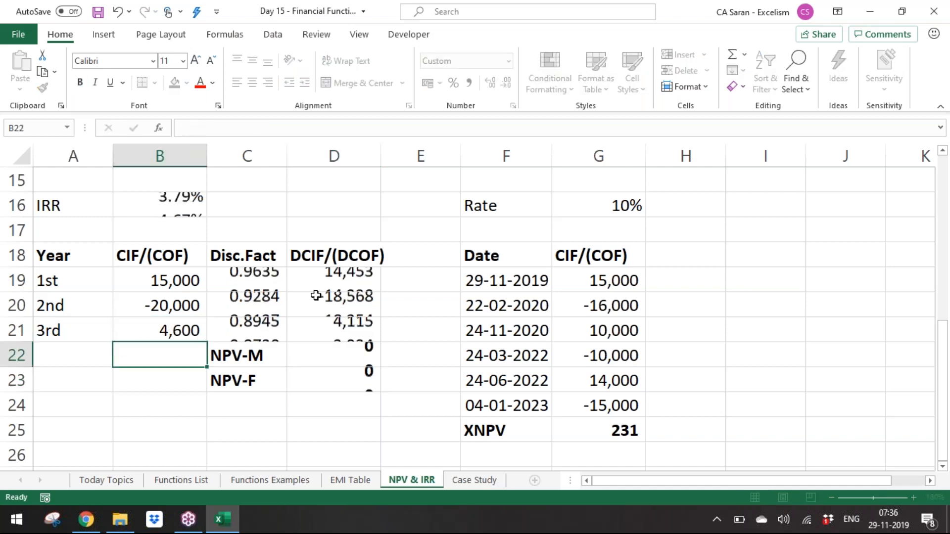
pyautogui.press('Up')
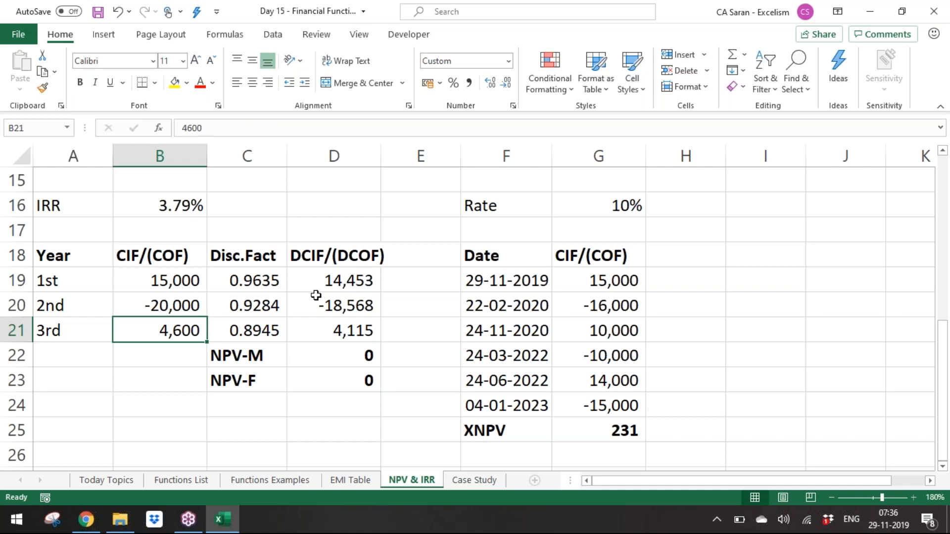
pyautogui.write('5000')
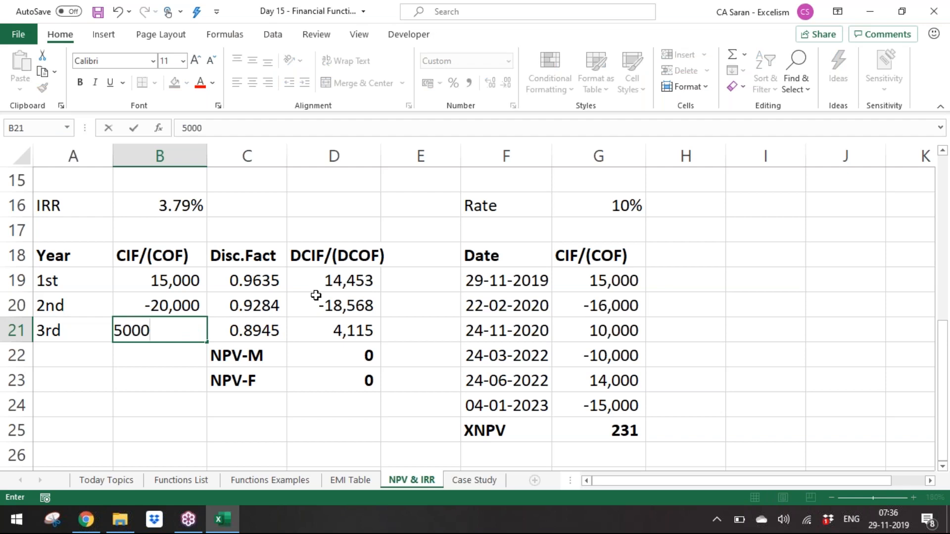
pyautogui.press('Return')
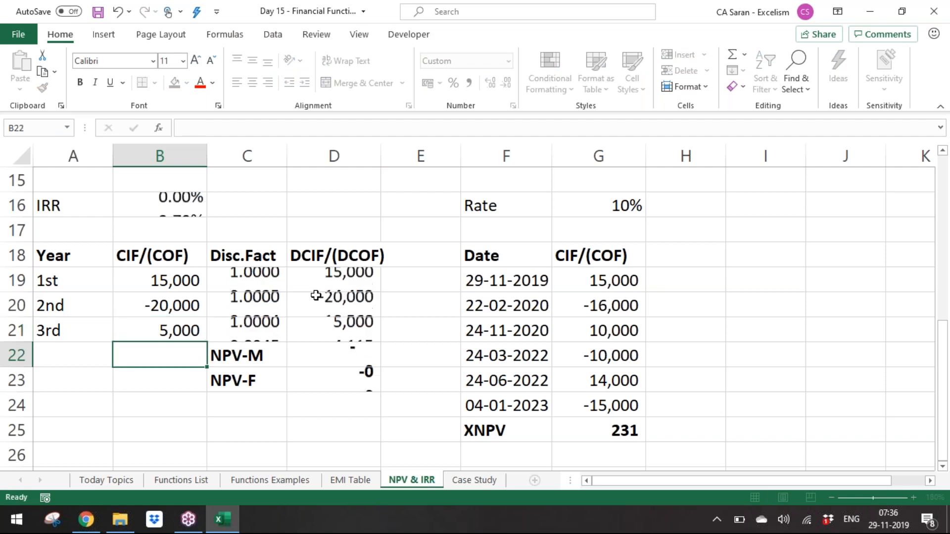
pyautogui.press('Up')
pyautogui.write('4500')
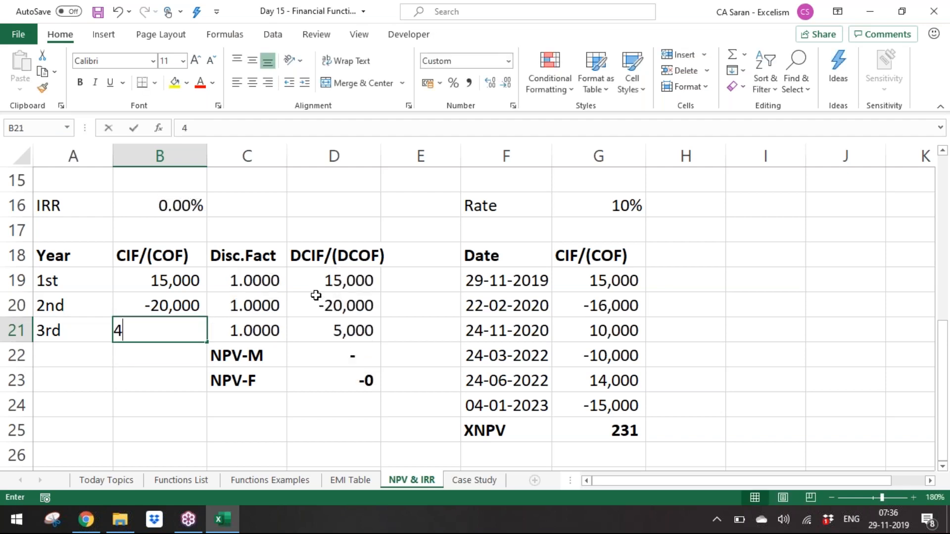
pyautogui.press('Return')
pyautogui.press('Right')
pyautogui.press('Right')
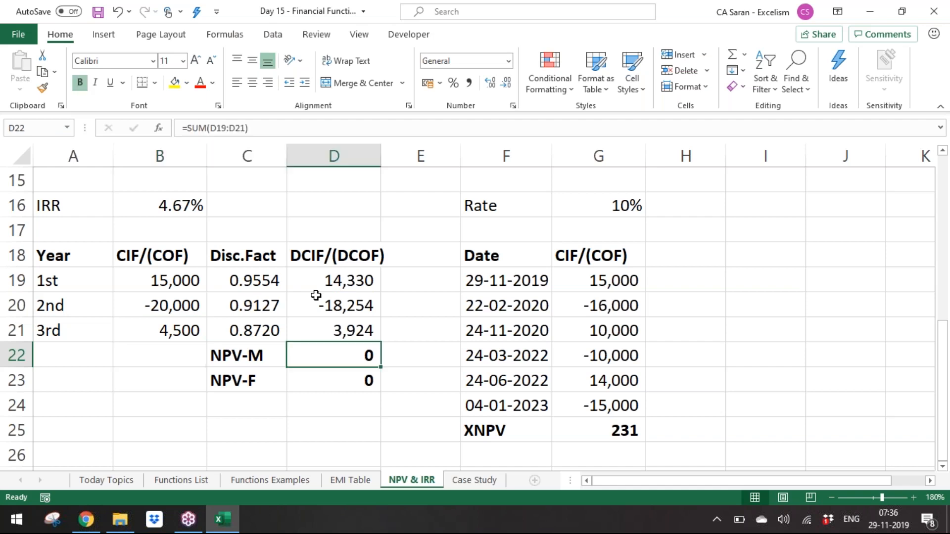
# Highlight the IRR result in B16 with a yellow fill
pyautogui.press('Left')
pyautogui.press('Up')
pyautogui.press('Up')
pyautogui.press('Up')
pyautogui.press('Up')
pyautogui.press('Up')
pyautogui.press('Up')
pyautogui.press('Left')
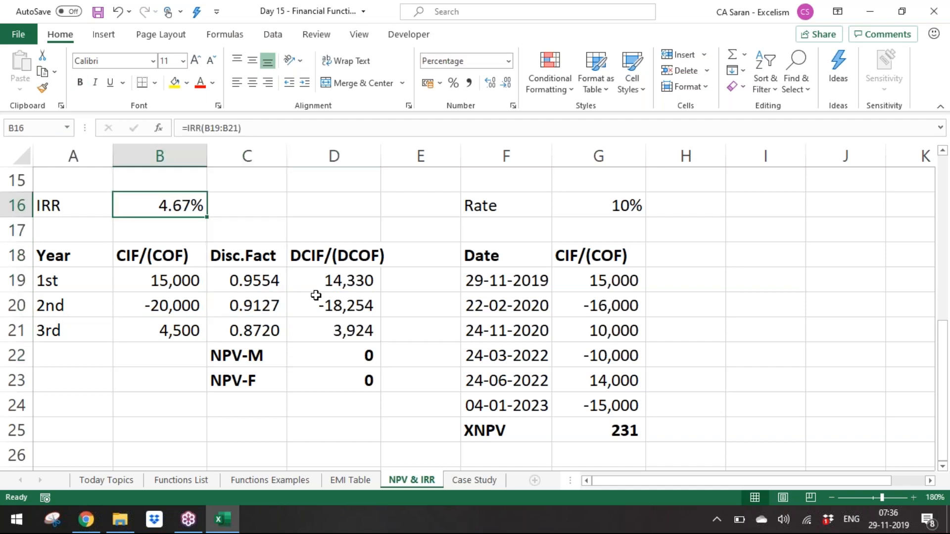
pyautogui.click(173, 83)
# Relabel F16 above the dated cash flows as XIRR and fill G16 with yellow
pyautogui.click(609, 203)
pyautogui.click(536, 206)
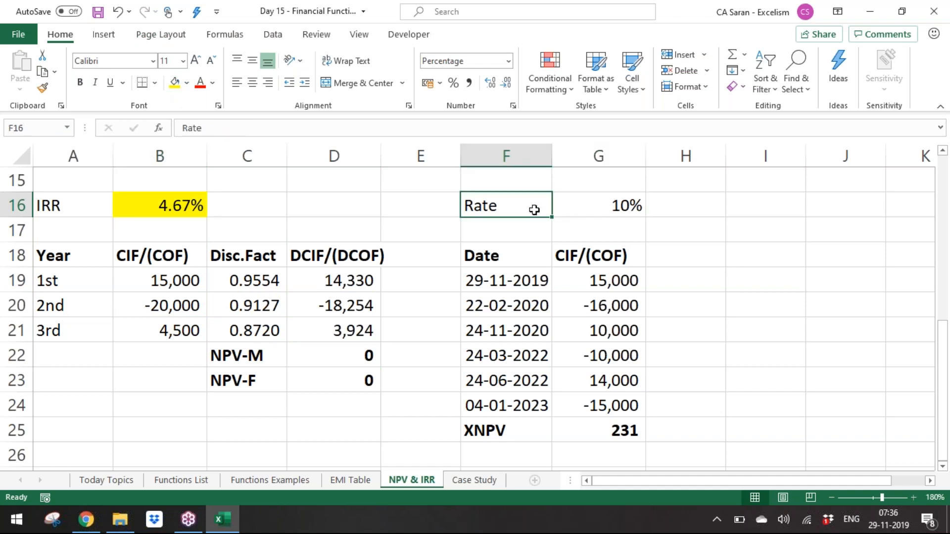
pyautogui.write('IRR')
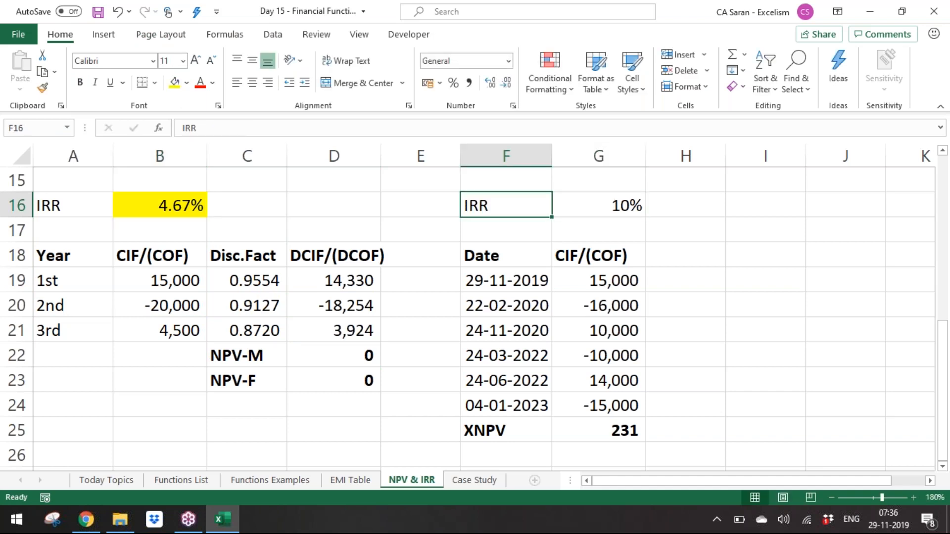
pyautogui.press('Tab')
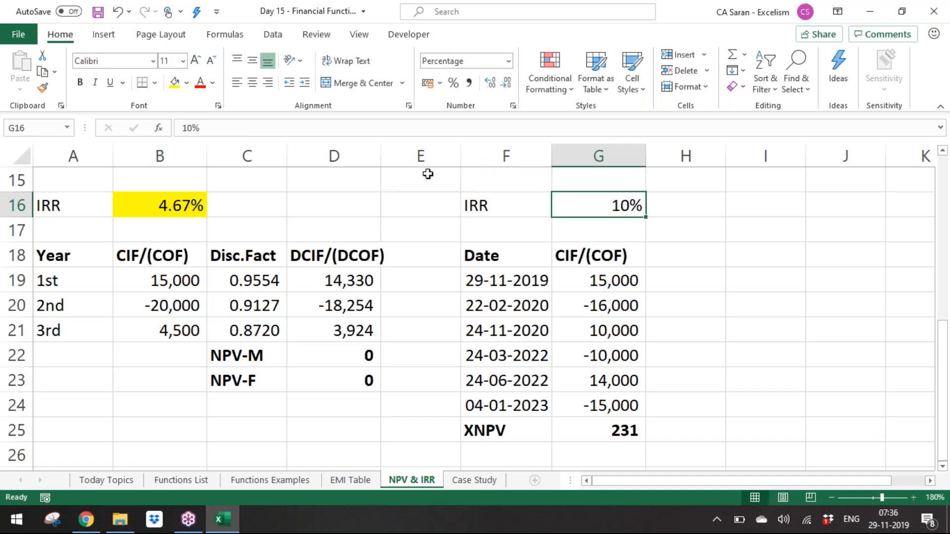
pyautogui.click(174, 83)
pyautogui.press('Left')
pyautogui.write('XIRR')
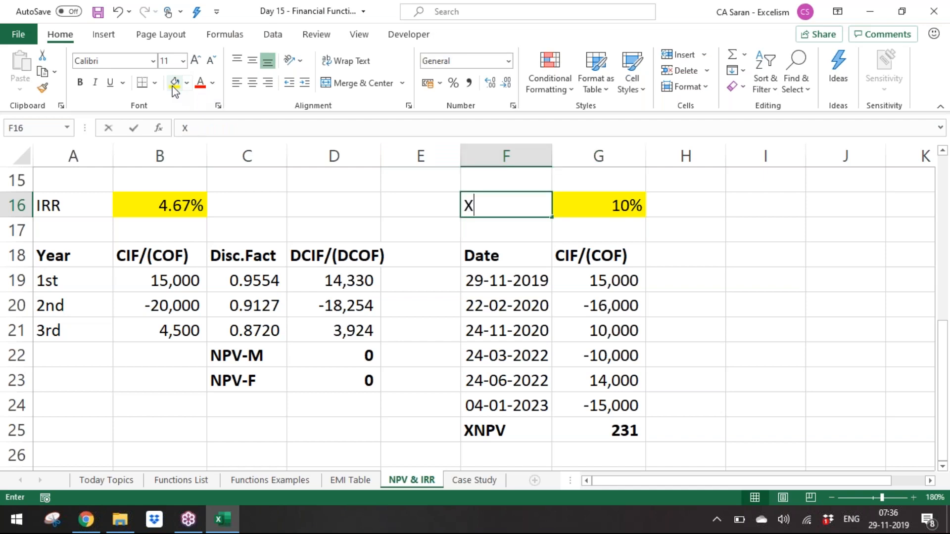
pyautogui.press('Return')
# Start an XIRR formula in G16 with the cash flows G19:G24 as its values
pyautogui.press('Right')
pyautogui.press('Down')
pyautogui.press('Down')
pyautogui.press('Down')
pyautogui.press('Down')
pyautogui.press('Down')
pyautogui.press('Up')
pyautogui.press('Up')
pyautogui.press('Up')
pyautogui.press('Up')
pyautogui.press('Up')
pyautogui.press('Up')
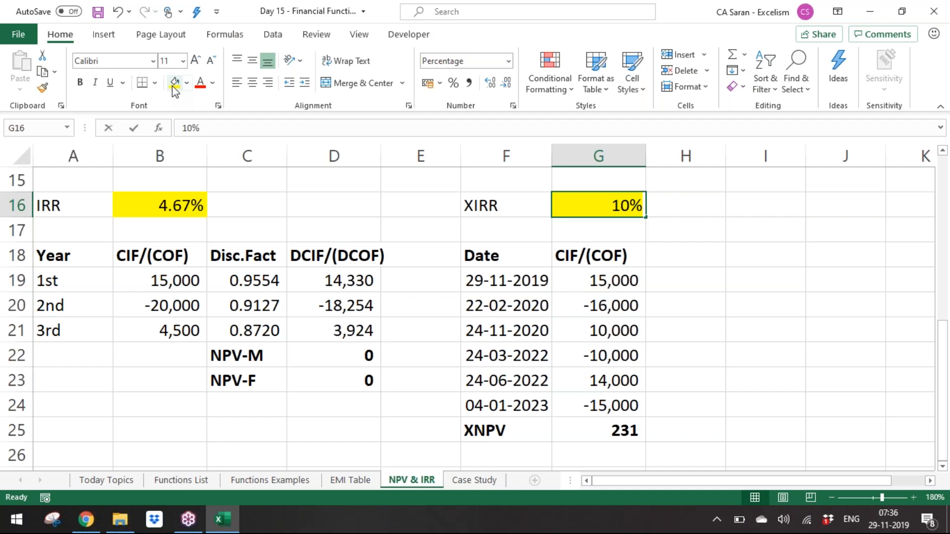
pyautogui.write('=xirr(')
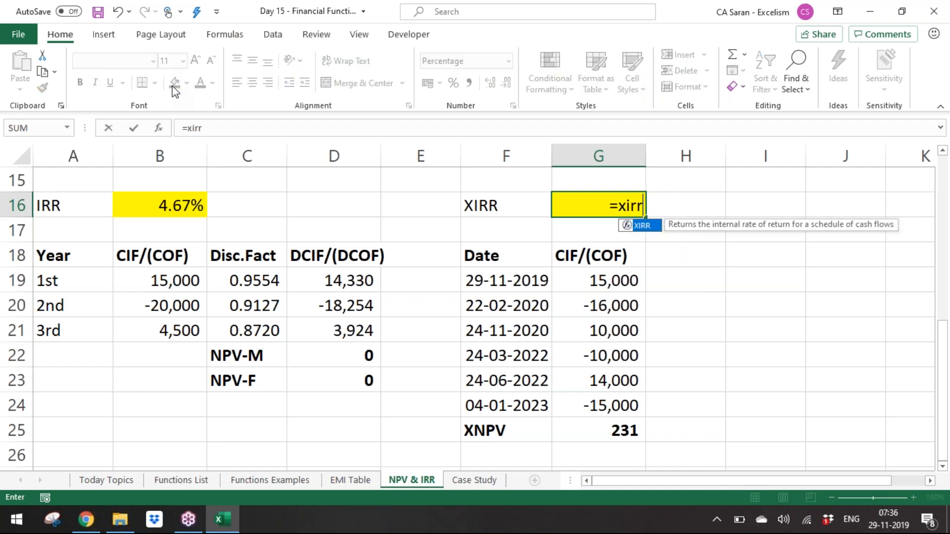
pyautogui.press('Down')
pyautogui.press('Down')
pyautogui.press('Down')
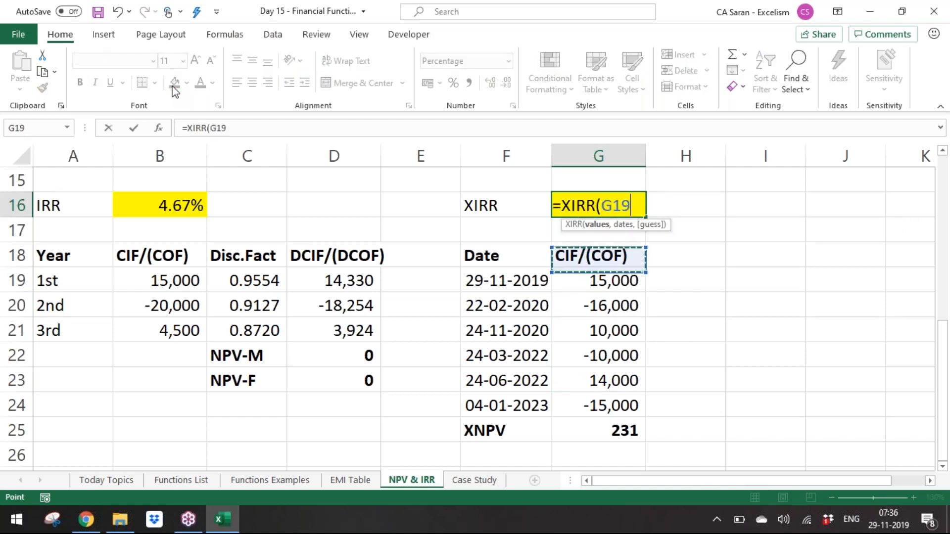
pyautogui.hotkey('shift', 'Down')
pyautogui.hotkey('shift', 'Down')
pyautogui.hotkey('shift', 'Down')
pyautogui.hotkey('shift', 'Down')
pyautogui.hotkey('shift', 'Down')
pyautogui.write(',')
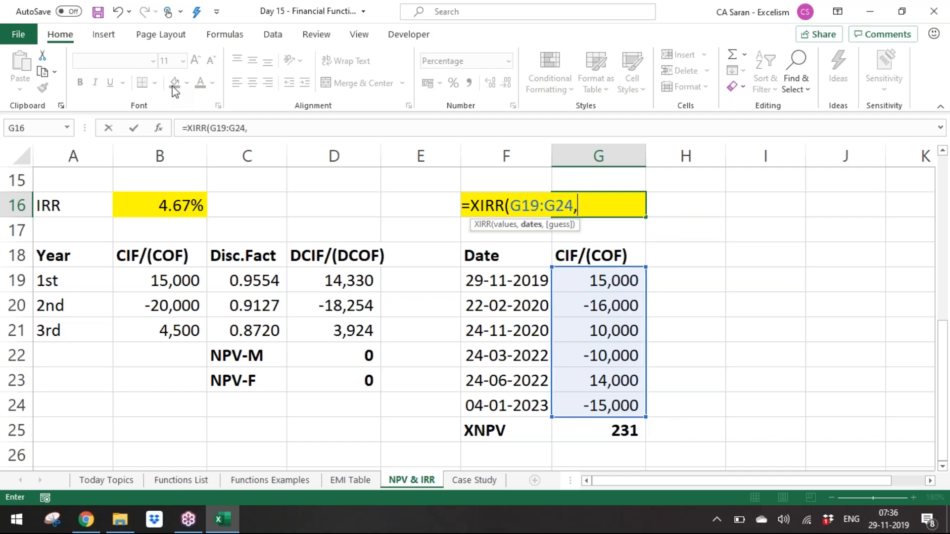
# Complete the XIRR formula in G16 with F19:F24 as its dates
pyautogui.press('Down')
pyautogui.press('Down')
pyautogui.press('Down')
pyautogui.press('Left')
pyautogui.hotkey('shift', 'Down')
pyautogui.hotkey('shift', 'Down')
pyautogui.hotkey('shift', 'Down')
pyautogui.hotkey('shift', 'Down')
pyautogui.hotkey('shift', 'Down')
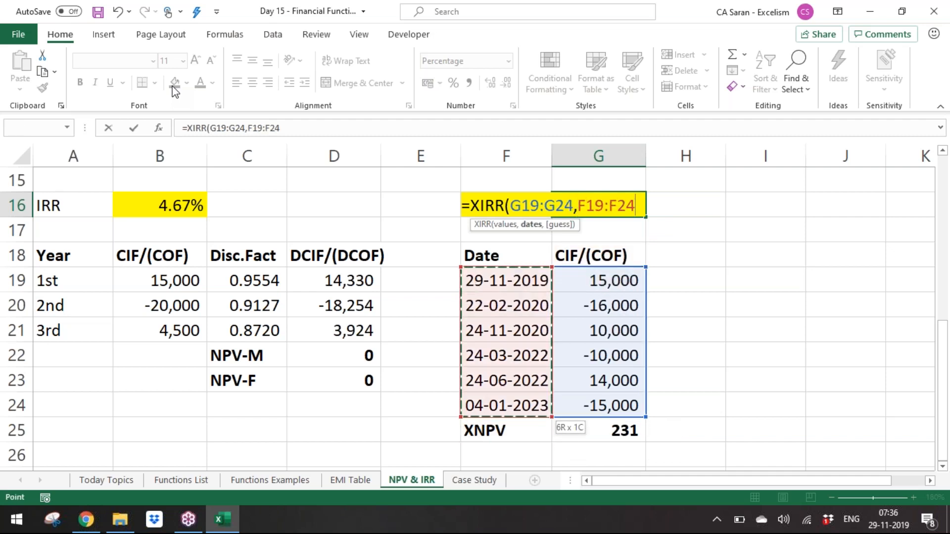
pyautogui.write(')')
pyautogui.press('Return')
pyautogui.press('Up')
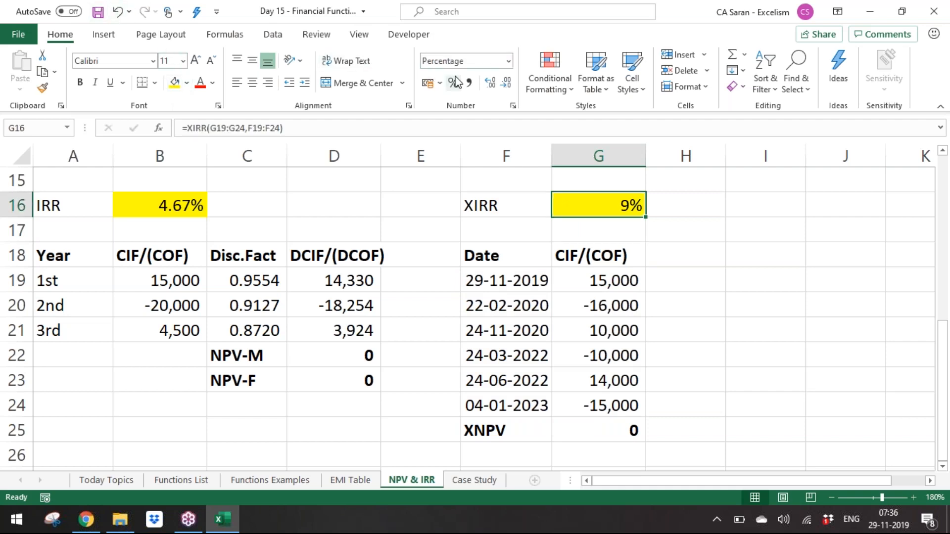
# Format the XIRR in G16 to two decimal places and save the workbook
pyautogui.click(491, 84)
pyautogui.click(491, 84)
pyautogui.click(491, 84)
pyautogui.click(505, 83)
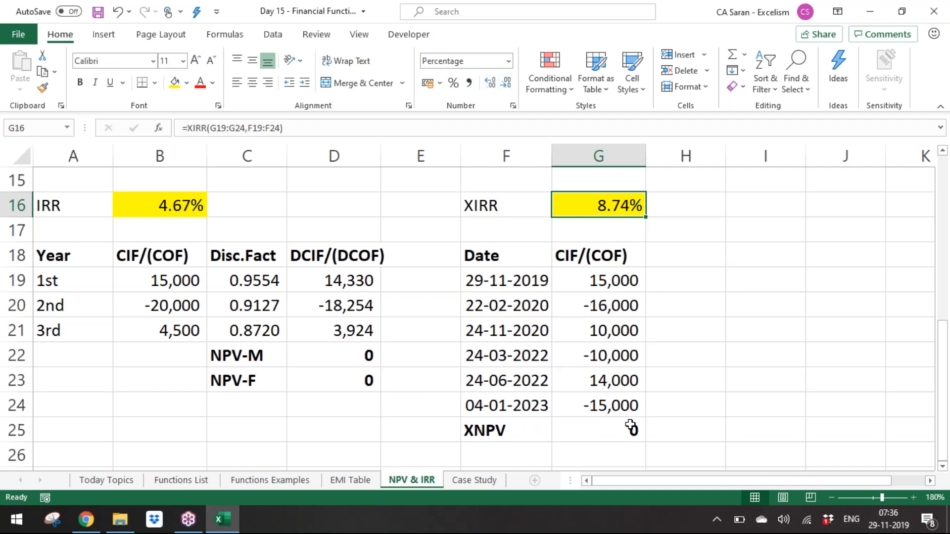
pyautogui.click(223, 297)
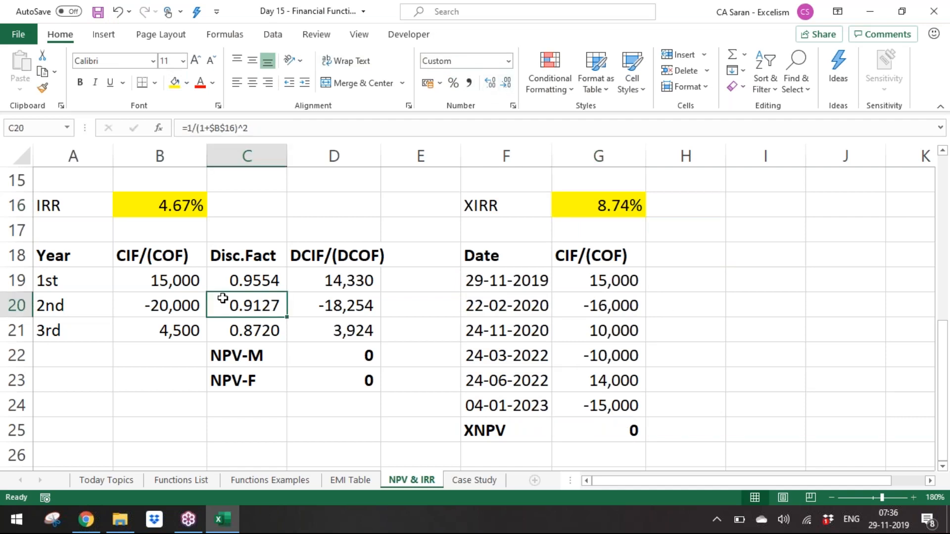
pyautogui.hotkey('ctrl', 's')
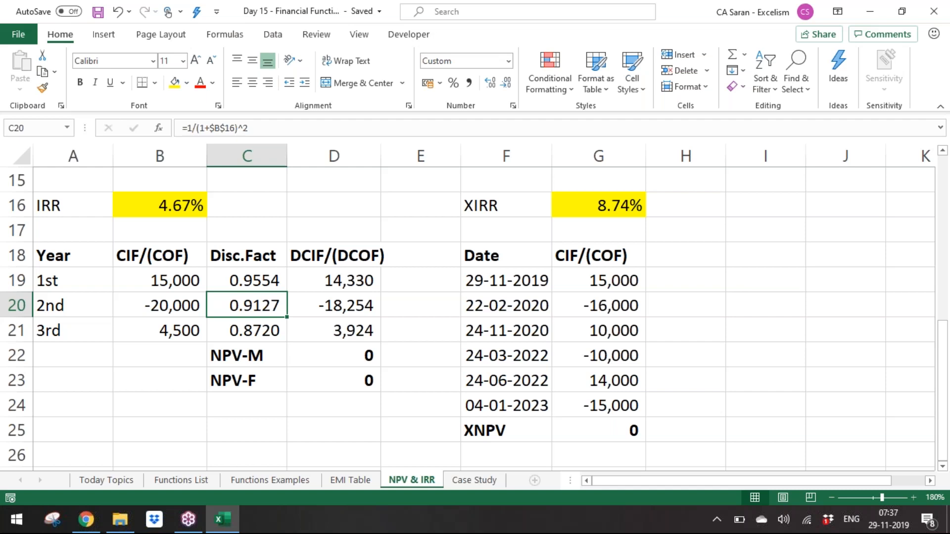
pyautogui.press('Down')
pyautogui.press('Down')
pyautogui.press('Down')
pyautogui.press('Down')
pyautogui.press('Down')
pyautogui.press('Down')
pyautogui.press('Down')
pyautogui.press('Down')
pyautogui.press('Down')
pyautogui.press('Down')
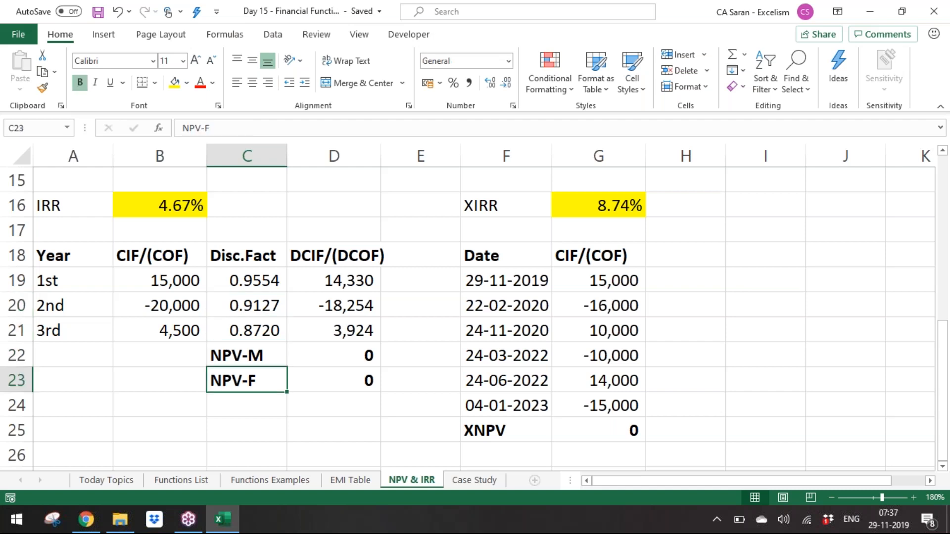
# Add a new worksheet after Case Study and name it Assignment
pyautogui.click(482, 481)
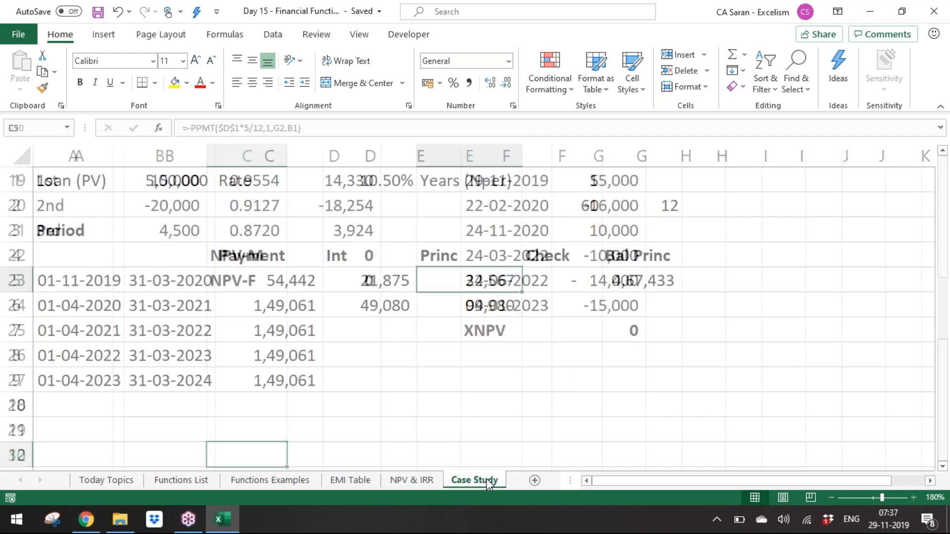
pyautogui.click(547, 480)
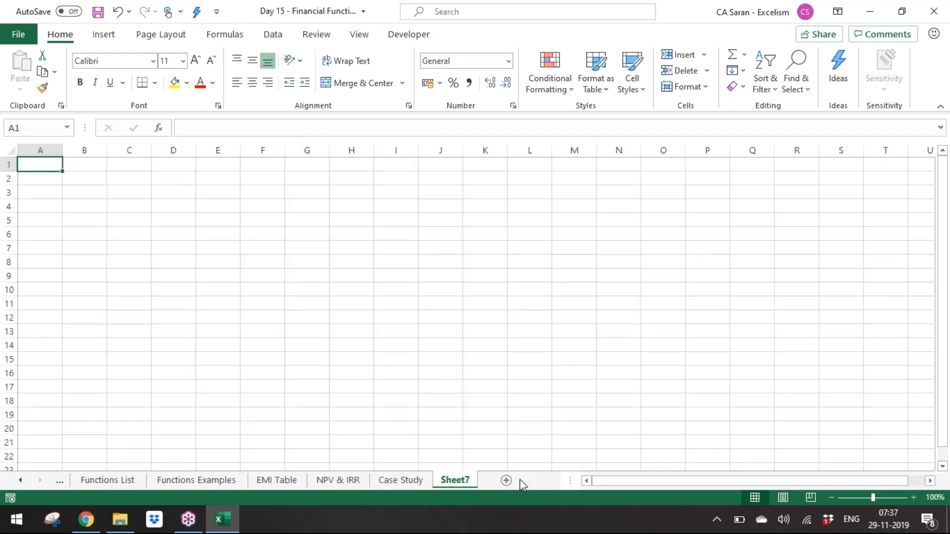
pyautogui.doubleClick(456, 480)
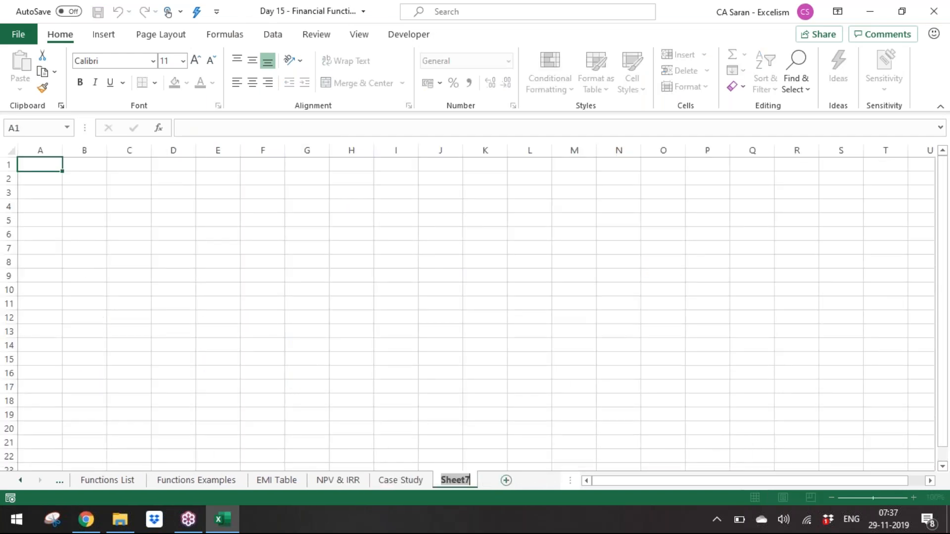
pyautogui.write('Assingm')
pyautogui.press('BackSpace')
pyautogui.press('BackSpace')
pyautogui.press('BackSpace')
pyautogui.write('gnment')
pyautogui.press('Return')
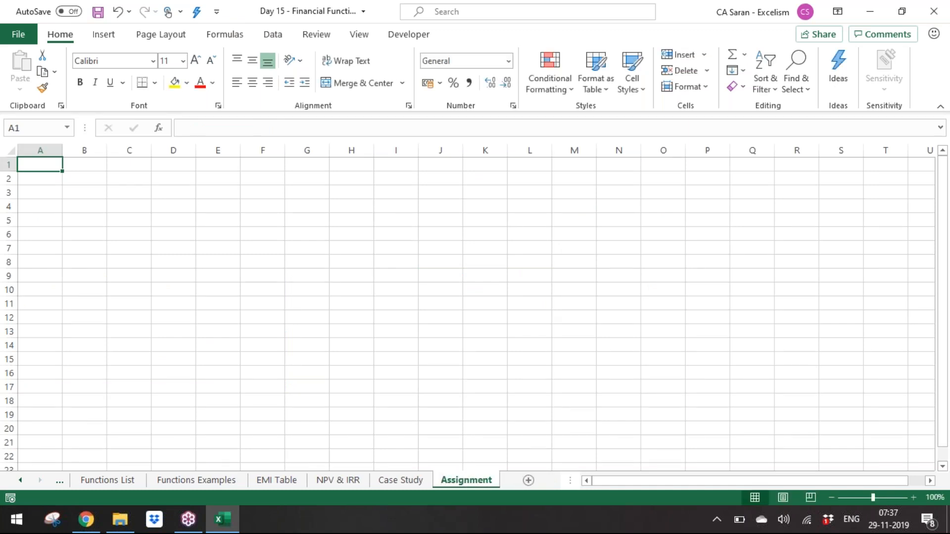
# Colour the Assignment sheet's tab dark orange
pyautogui.rightClick(460, 479)
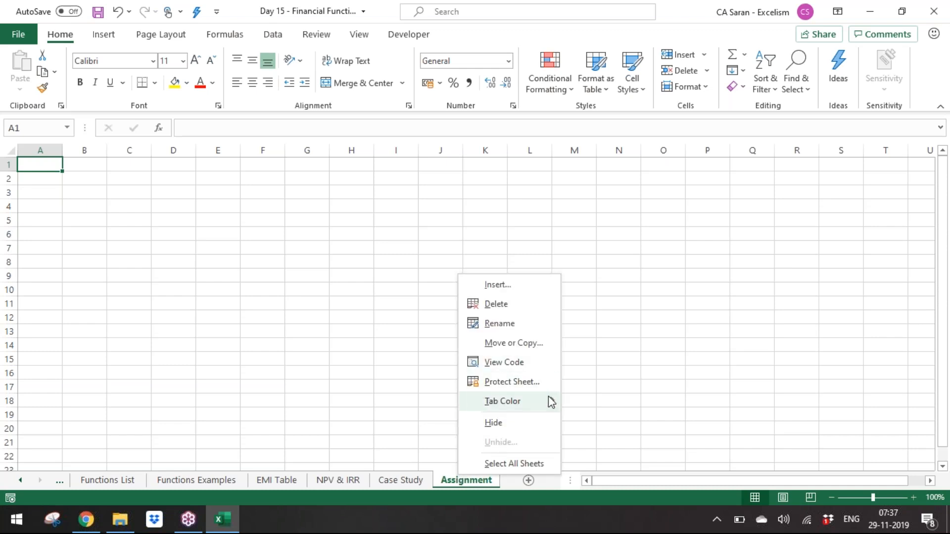
pyautogui.moveTo(547, 400)
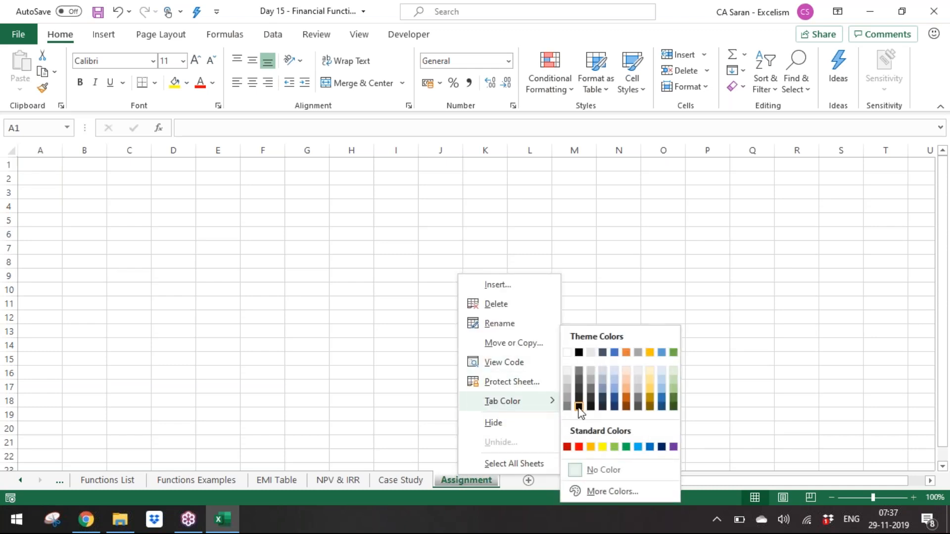
pyautogui.click(626, 402)
pyautogui.click(350, 329)
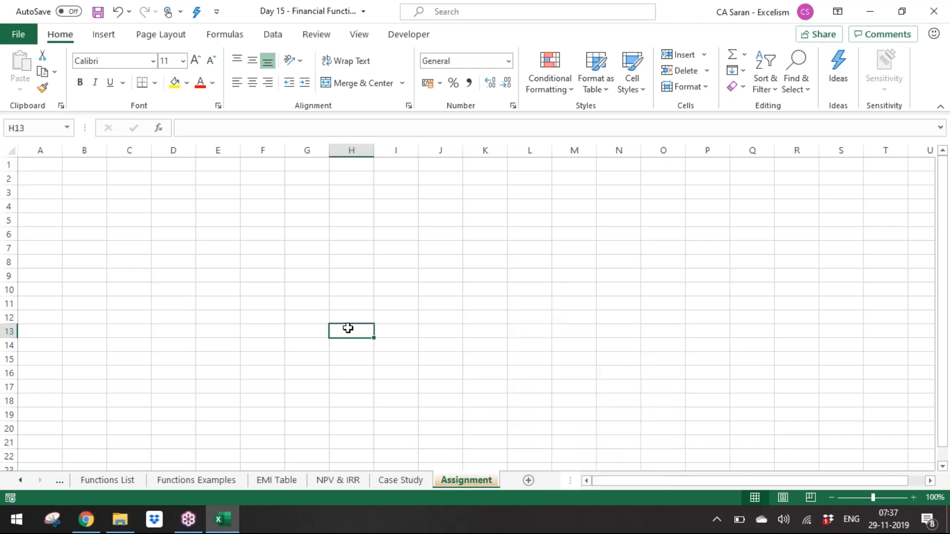
# Enlarge the Assignment sheet to 170% zoom and go to cell A1
pyautogui.click(913, 497)
pyautogui.click(913, 498)
pyautogui.click(913, 497)
pyautogui.click(913, 498)
pyautogui.click(913, 497)
pyautogui.click(912, 498)
pyautogui.click(913, 497)
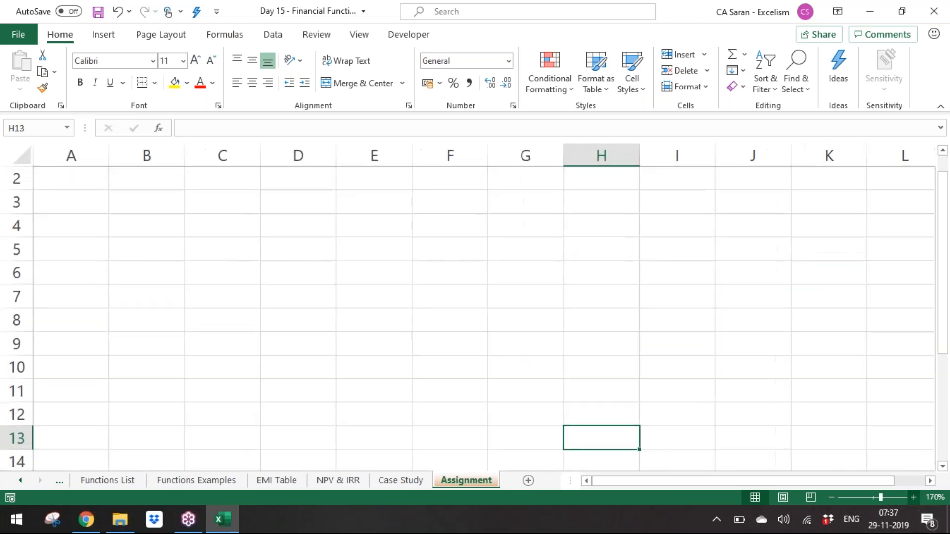
pyautogui.hotkey('ctrl', 'Up')
pyautogui.hotkey('ctrl', 'Left')
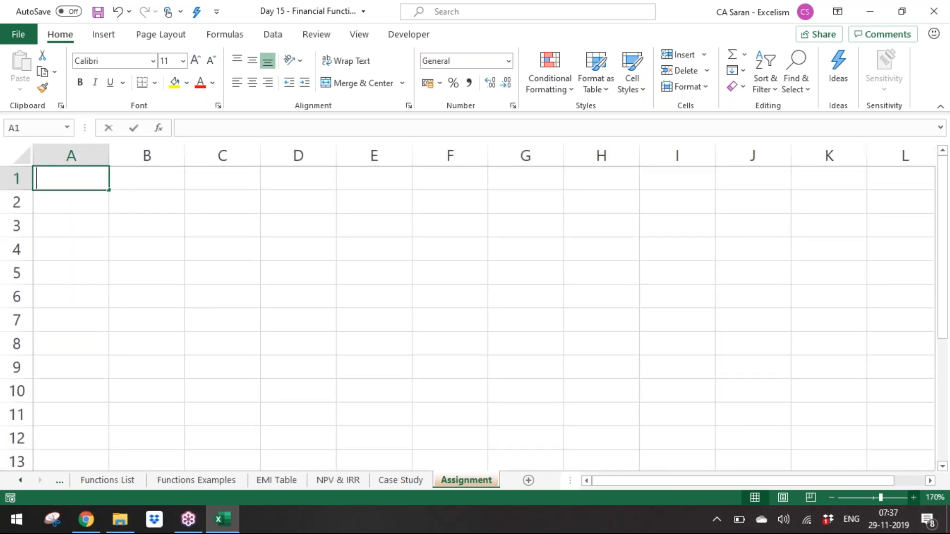
# Review the NPV calculations on the NPV & IRR sheet for reference
pyautogui.write('A')
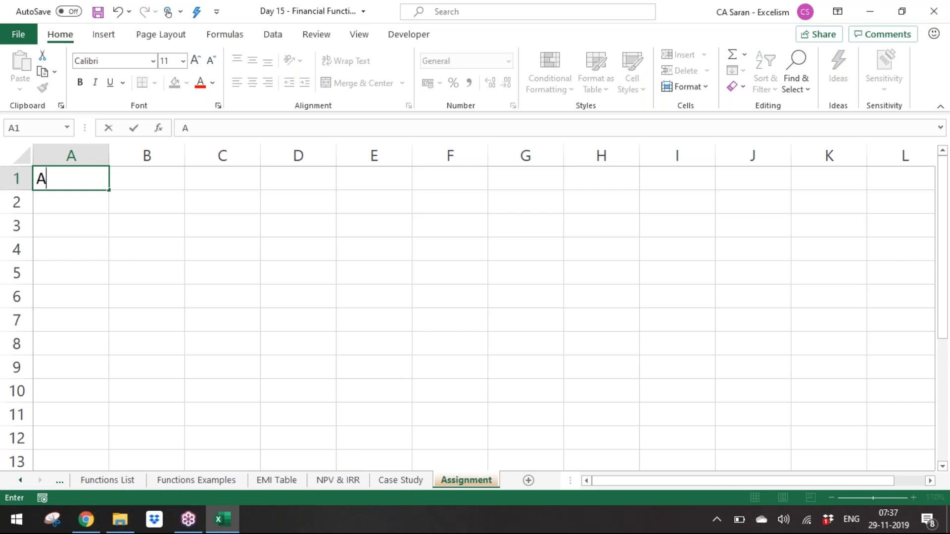
pyautogui.press('Escape')
pyautogui.click(353, 479)
pyautogui.click(304, 286)
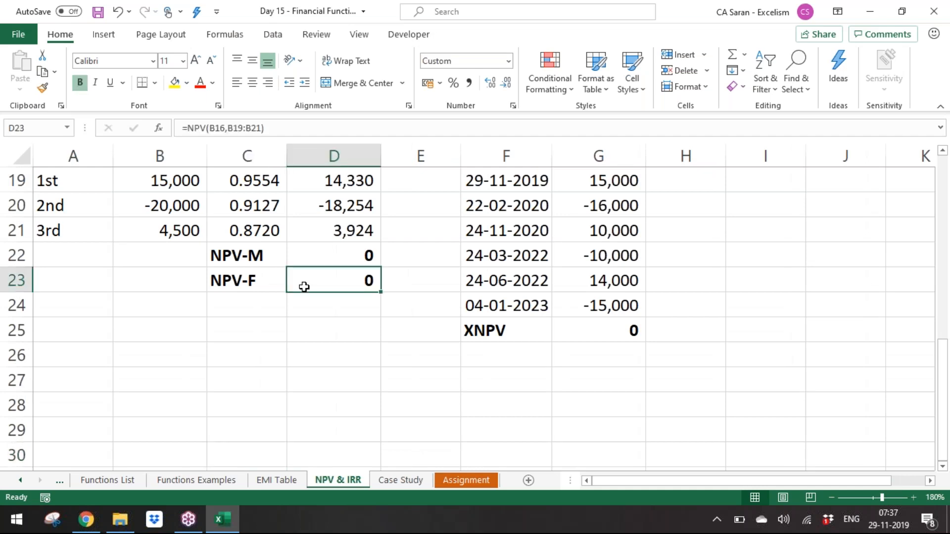
pyautogui.hotkey('ctrl', 'Up')
pyautogui.hotkey('ctrl', 'Up')
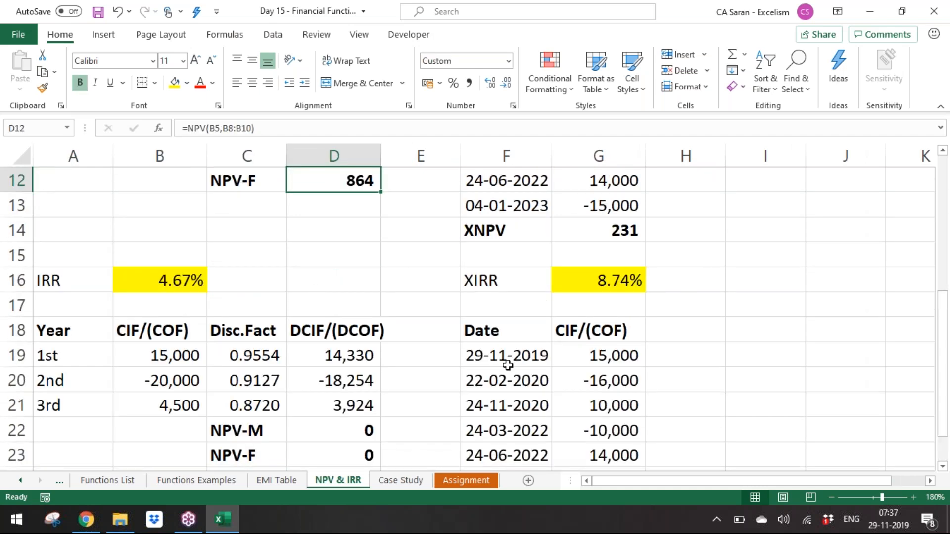
# In A1 of the Assignment sheet, enter a sentence that a named man "is looking for the Investment for his New Venture?"
pyautogui.click(479, 480)
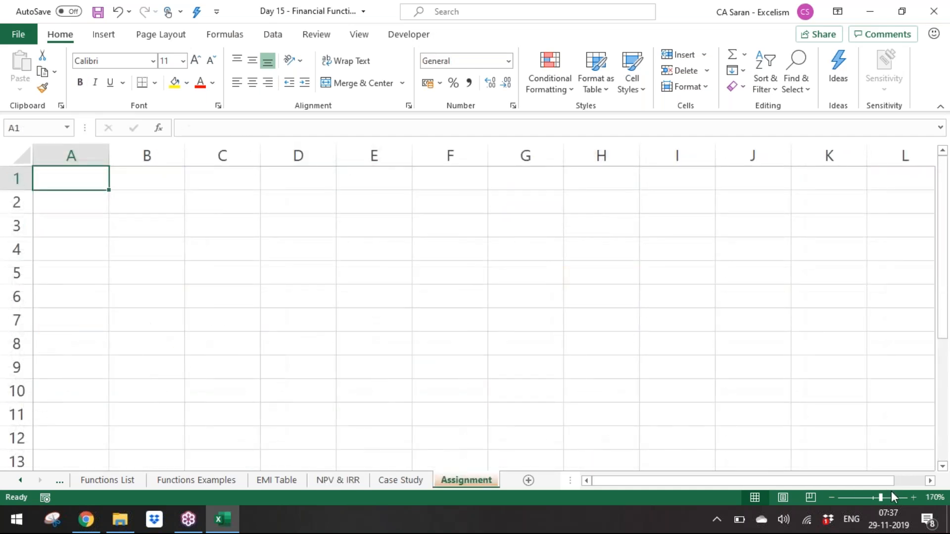
pyautogui.click(913, 495)
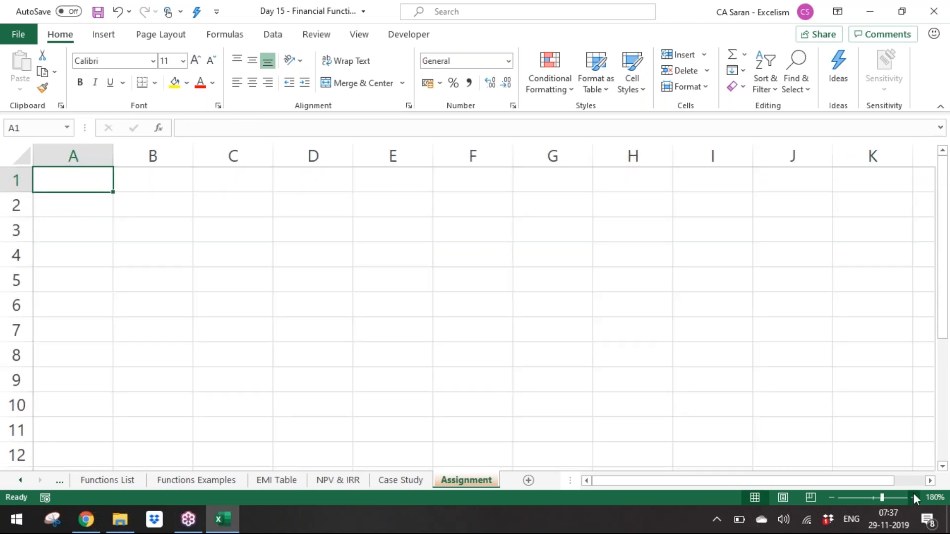
pyautogui.click(913, 494)
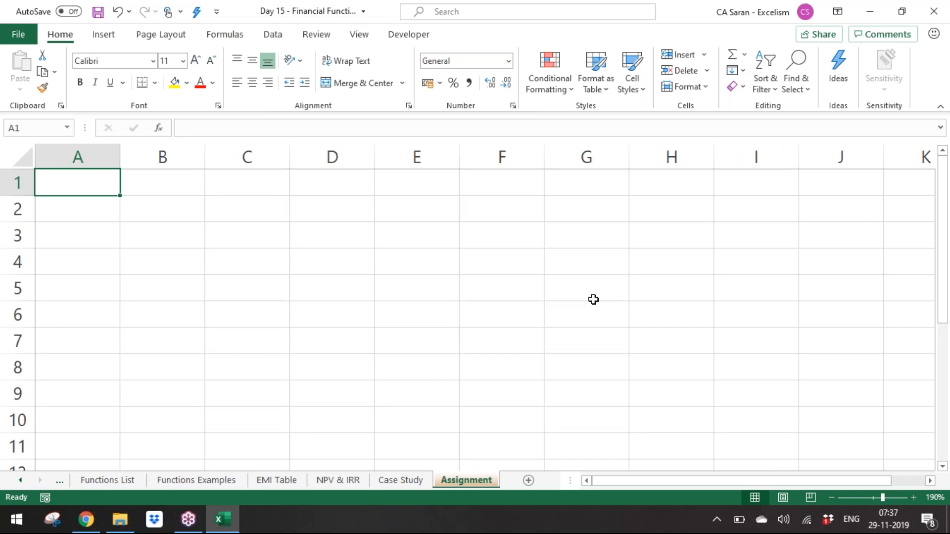
pyautogui.write('Vinat')
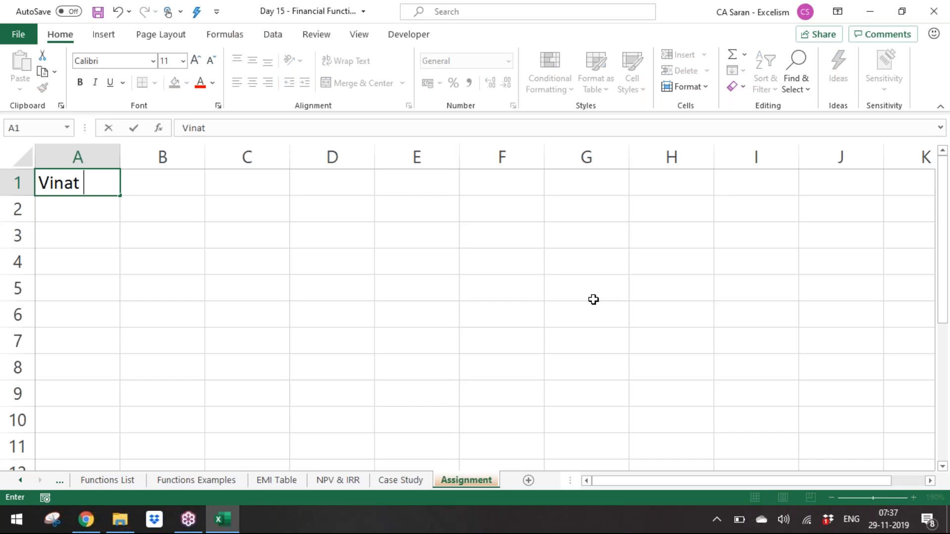
pyautogui.press('Escape')
pyautogui.write('Mr.Vina ')
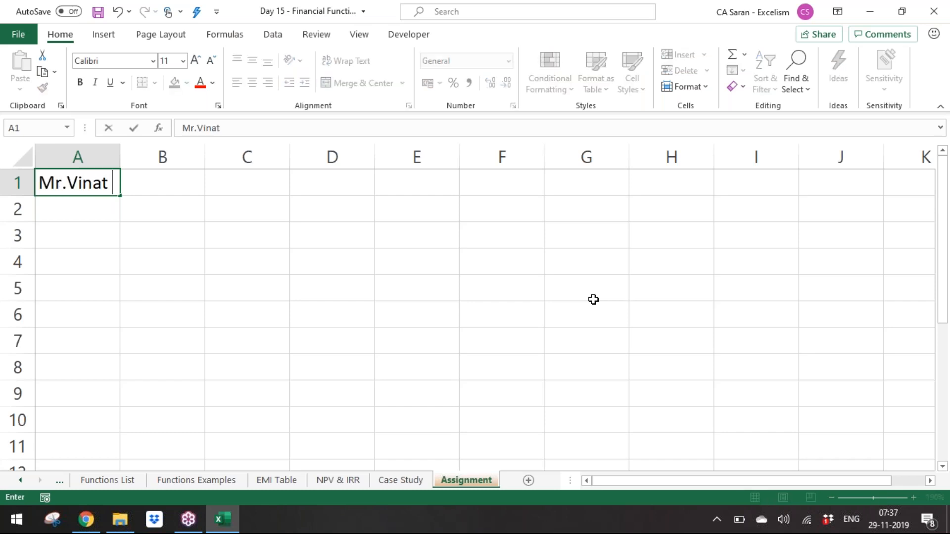
pyautogui.write(' is looking')
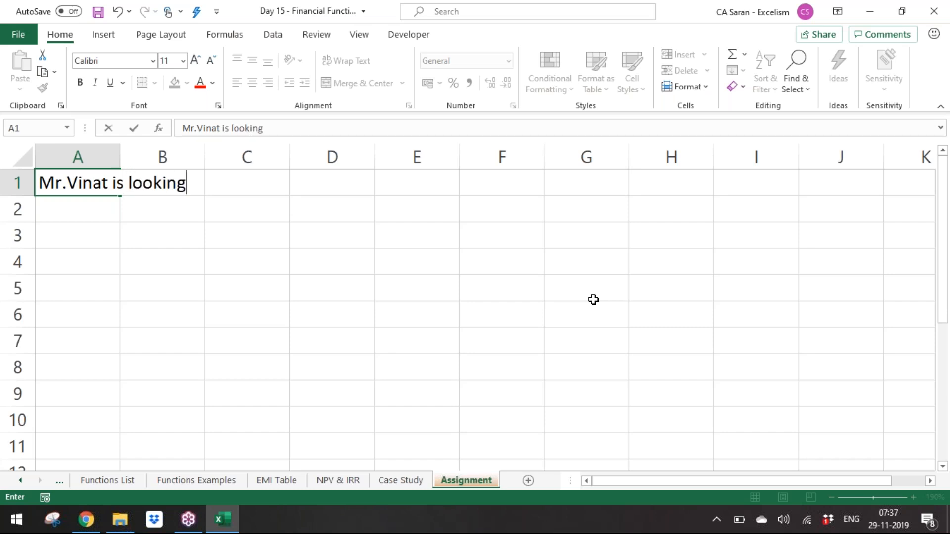
pyautogui.write(' for the')
pyautogui.write('ve')
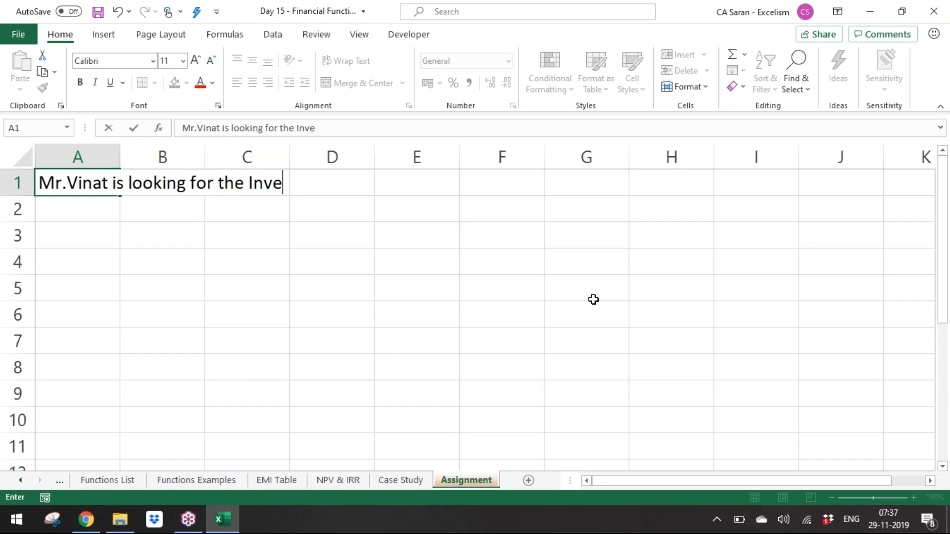
pyautogui.write('stment in hi')
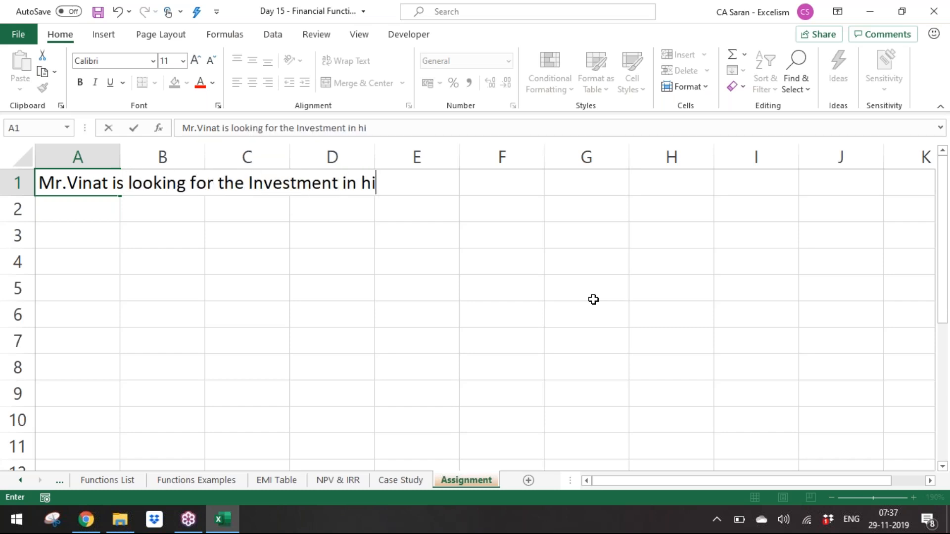
pyautogui.press('BackSpace')
pyautogui.press('BackSpace')
pyautogui.press('BackSpace')
pyautogui.press('BackSpace')
pyautogui.press('BackSpace')
pyautogui.write('for his New V')
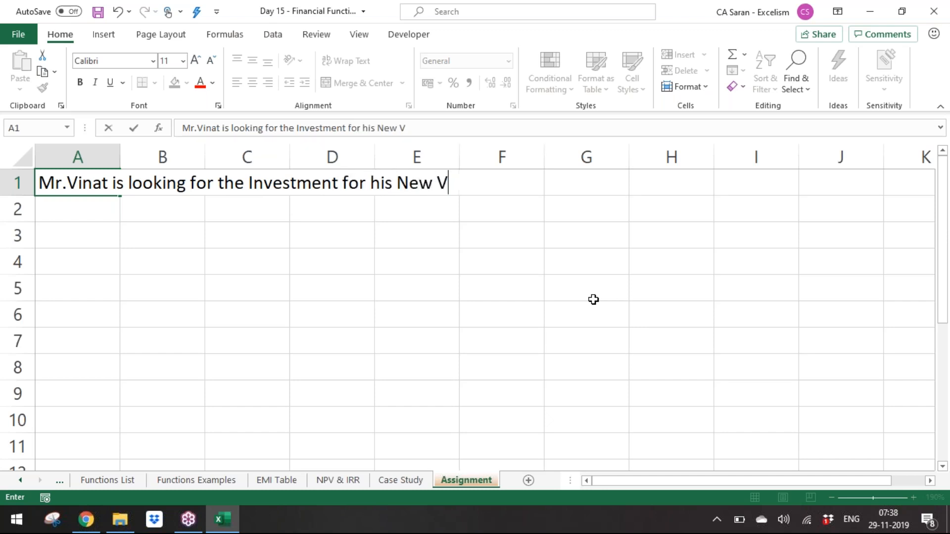
pyautogui.write('enture?')
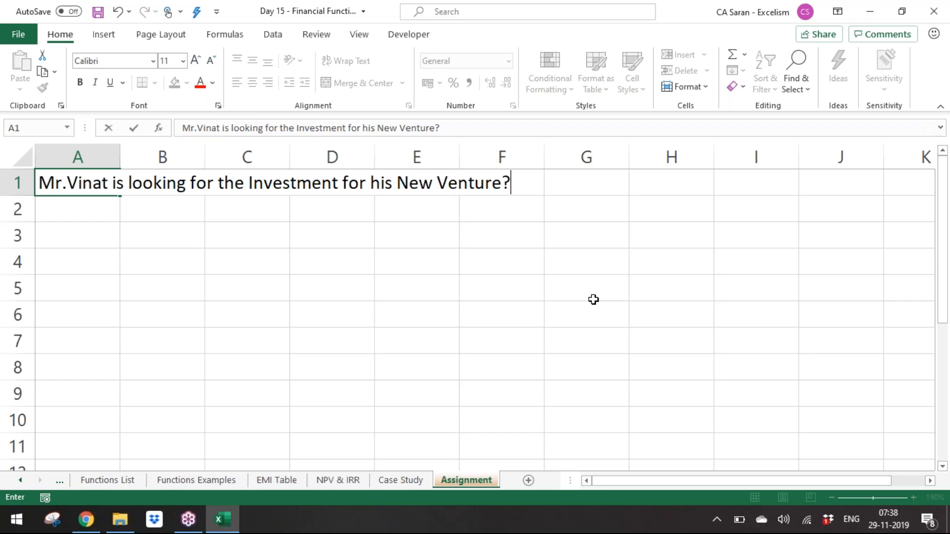
# Replace the person's name in the A1 sentence with a different name
pyautogui.press('Return')
pyautogui.press('Up')
pyautogui.press('F2')
pyautogui.press('Left')
pyautogui.hotkey('ctrl', 'shift', 'Left')
pyautogui.write('Saran')
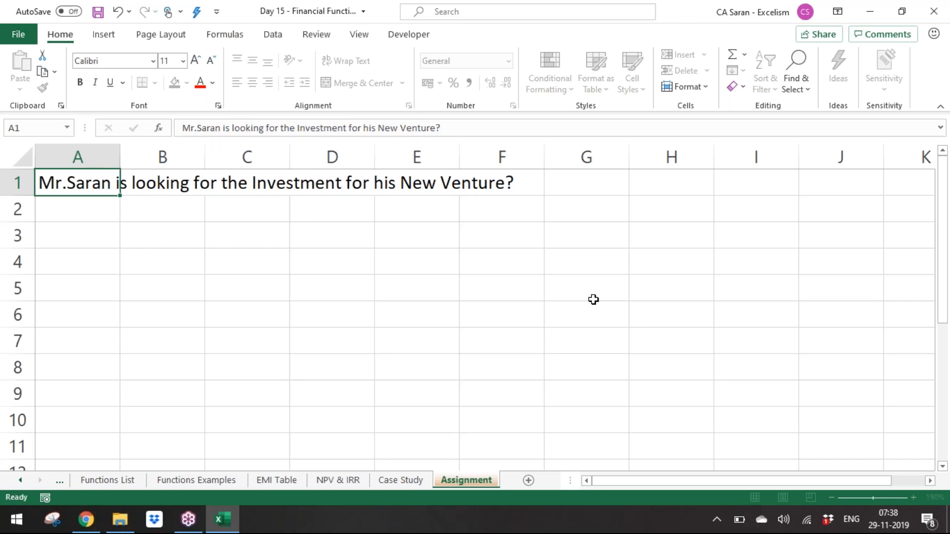
pyautogui.press('Return')
# End the A1 sentence with a full stop and enter in A2 that he approached a named lender "for the Loan"
pyautogui.press('Up')
pyautogui.press('F2')
pyautogui.press('BackSpace')
pyautogui.press('Return')
pyautogui.write('Then he approached Mr.Vinat for the Loan')
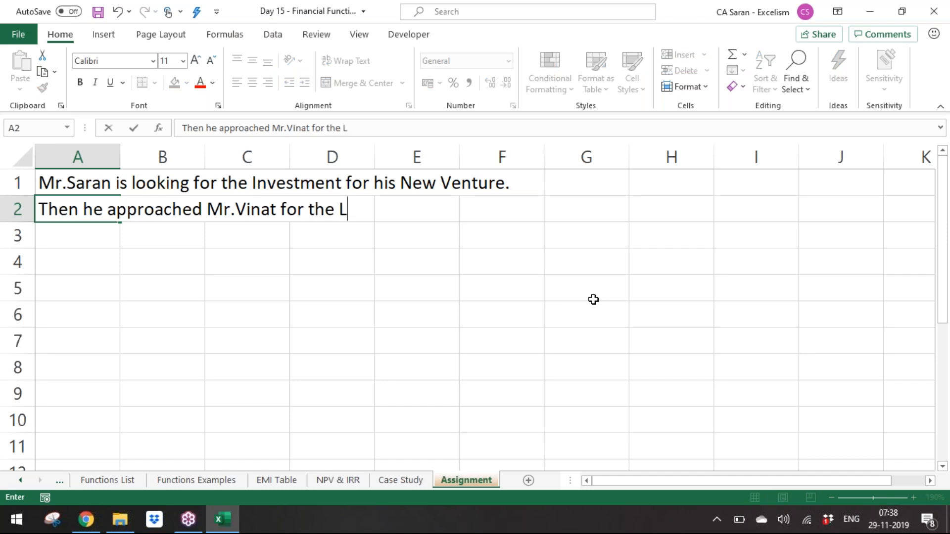
pyautogui.hotkey('ctrl', 'Return')
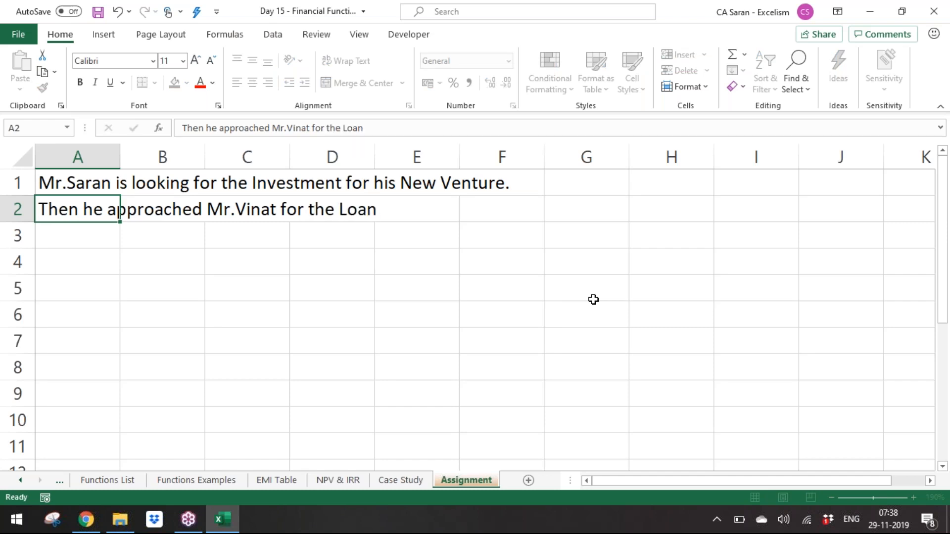
# Replace the word "Investment" with "Loan" in the A1 sentence
pyautogui.press('Up')
pyautogui.press('F2')
pyautogui.hotkey('ctrl', 'Left')
pyautogui.hotkey('ctrl', 'Left')
pyautogui.hotkey('ctrl', 'Left')
pyautogui.hotkey('ctrl', 'Left')
pyautogui.hotkey('ctrl', 'shift', 'Left')
pyautogui.write('Loan')
pyautogui.hotkey('ctrl', 'Return')
pyautogui.press('Down')
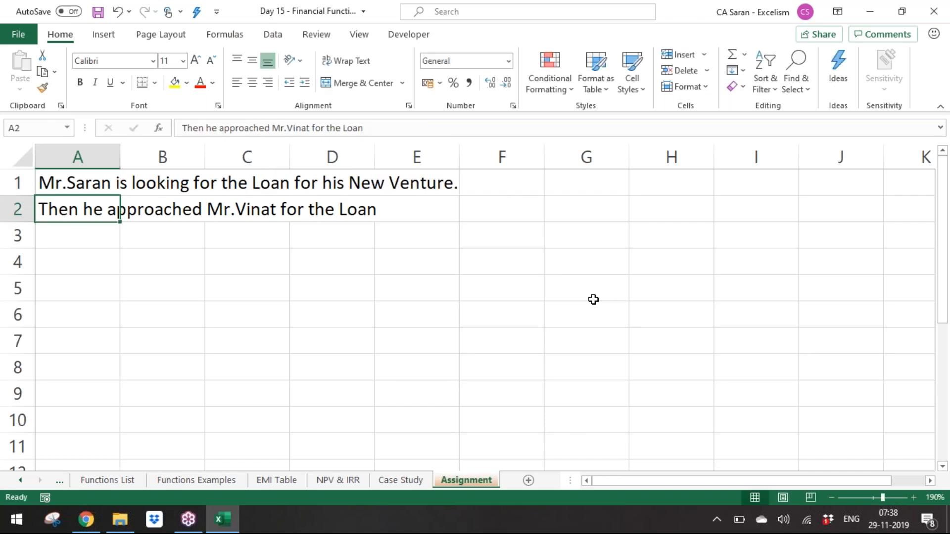
# Enter in A3 a sentence stating that the named lender "Agreed to lend Rs.5 Crores"
pyautogui.press('Down')
pyautogui.write('Mr.Bi')
pyautogui.press('BackSpace')
pyautogui.press('BackSpace')
pyautogui.write('Vinat Agreed to pa')
pyautogui.press('BackSpace')
pyautogui.press('BackSpace')
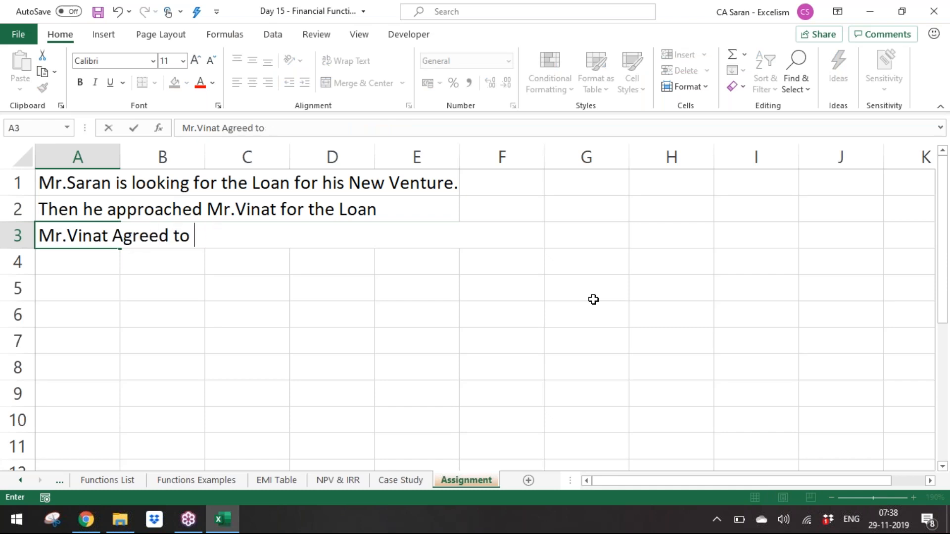
pyautogui.write('prov')
pyautogui.press('BackSpace')
pyautogui.press('BackSpace')
pyautogui.press('BackSpace')
pyautogui.press('BackSpace')
pyautogui.write('e')
pyautogui.press('BackSpace')
pyautogui.write('lend')
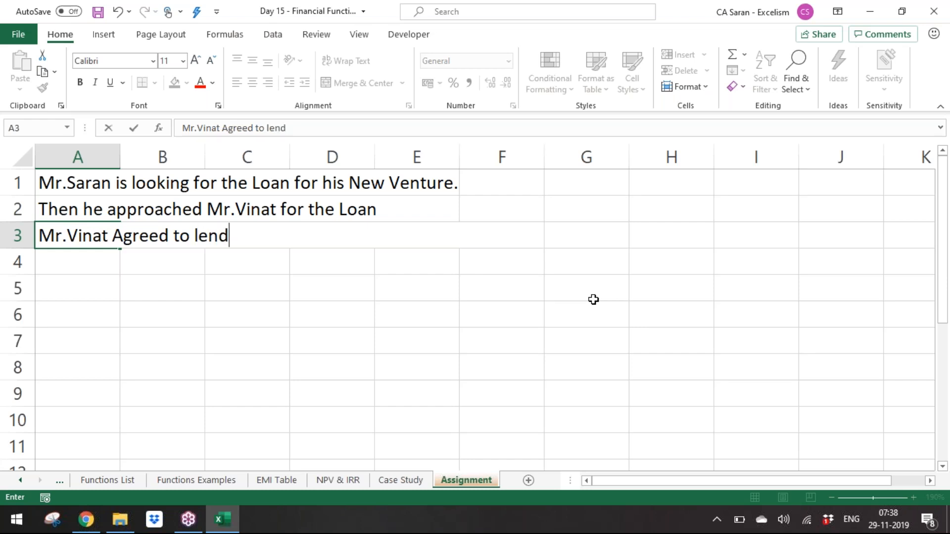
pyautogui.write(' Rs.5 C')
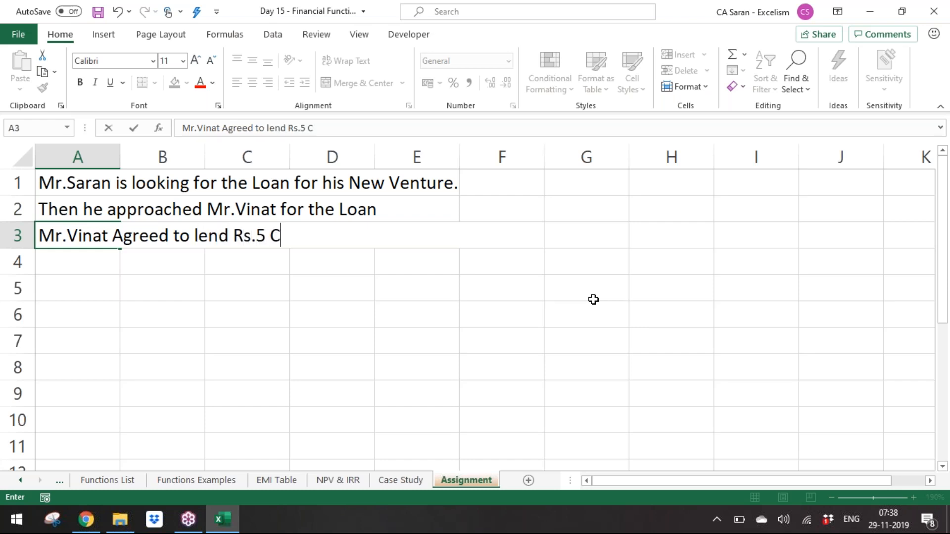
pyautogui.write('rores')
pyautogui.press('Return')
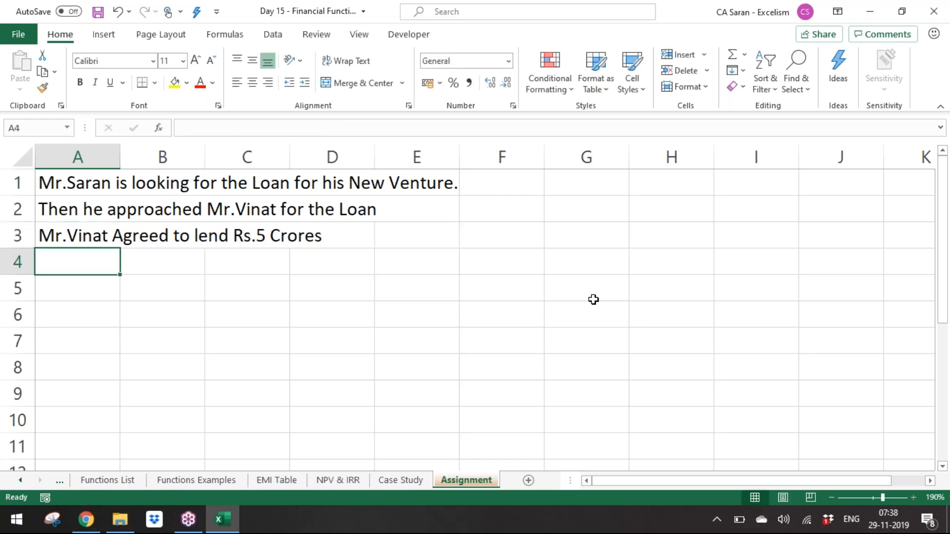
# Enter in A4 that if the named lender "deposit the same in the bank he may get 8.75% as Interest"
pyautogui.write('If Mr.Vinat ')
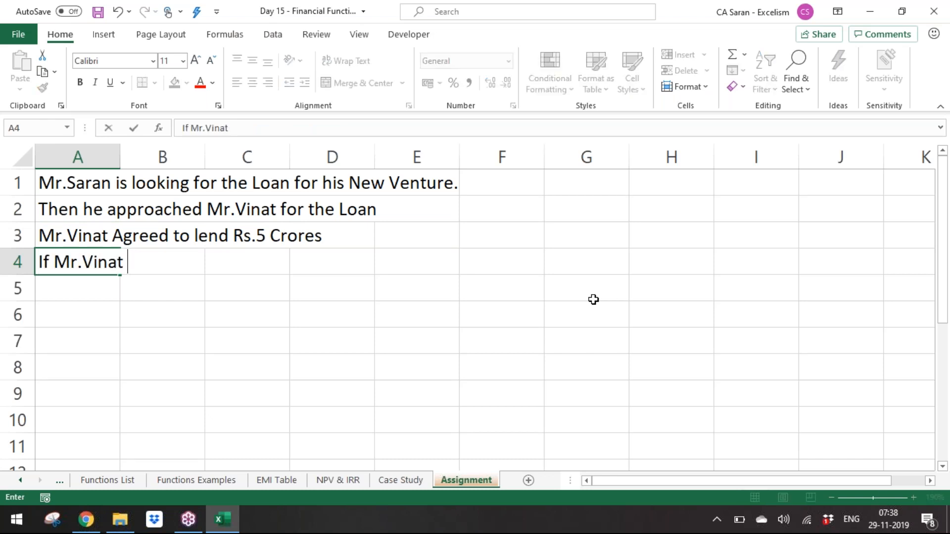
pyautogui.write('deposit')
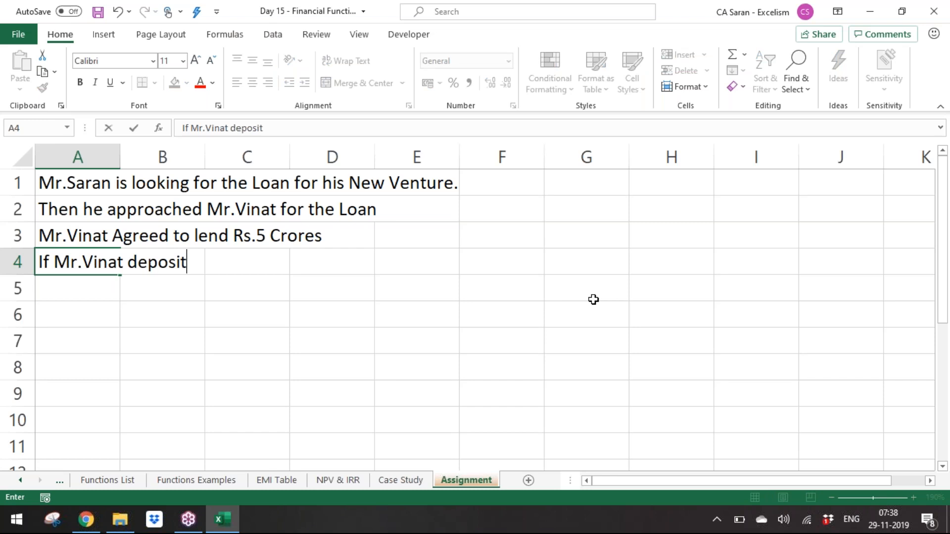
pyautogui.write(' the same in')
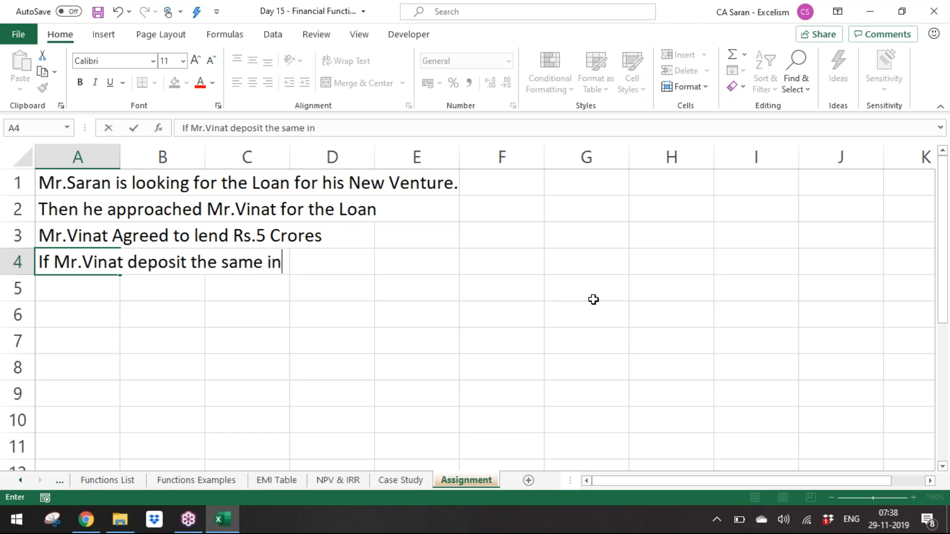
pyautogui.write(' the bak')
pyautogui.press('BackSpace')
pyautogui.write('nk')
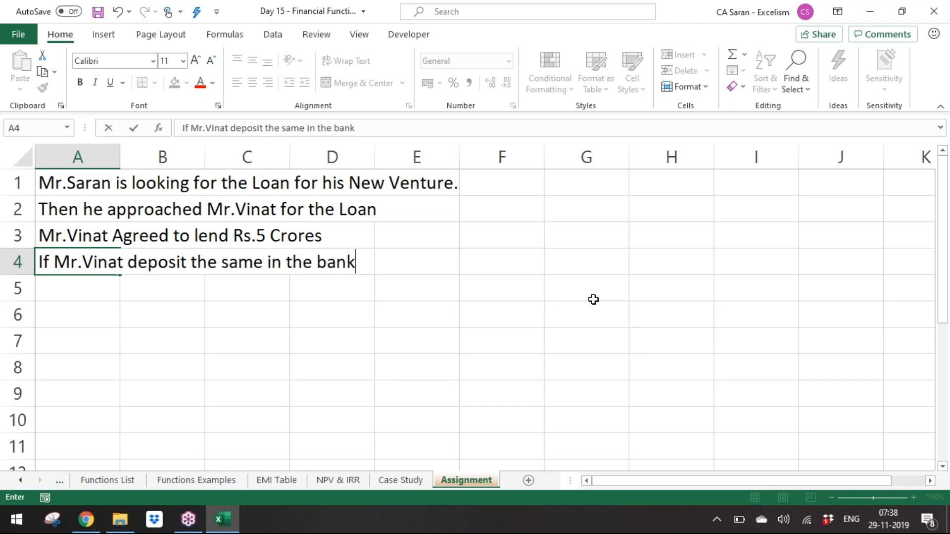
pyautogui.write(' he may get ')
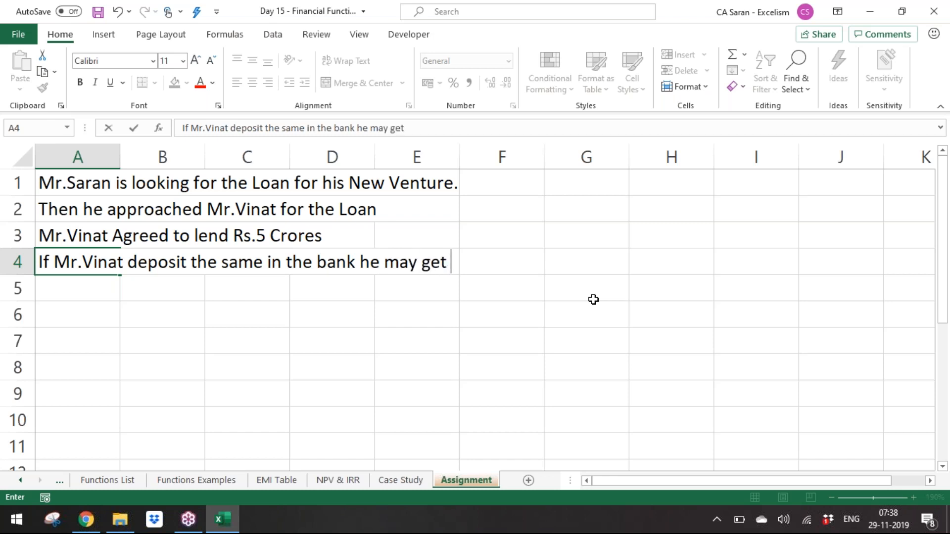
pyautogui.write('8.75%')
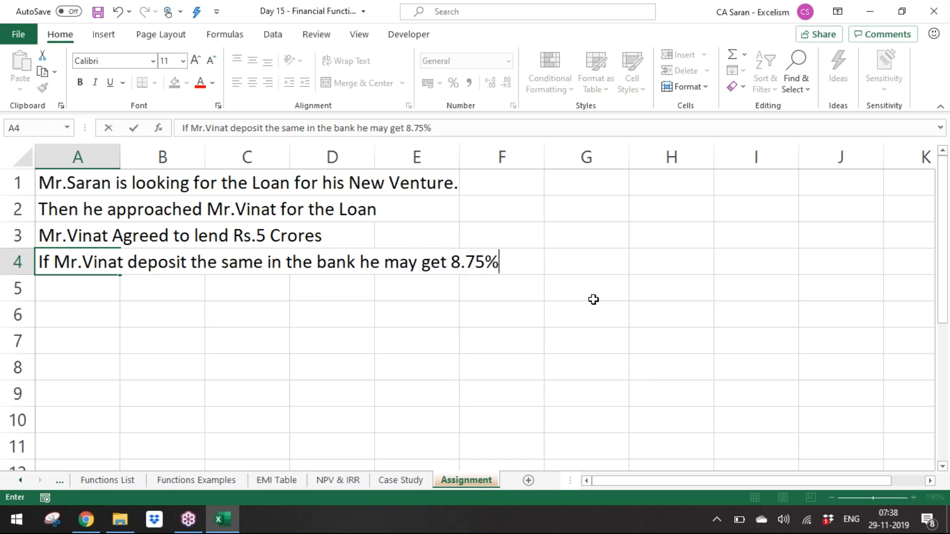
pyautogui.write(' as Interst')
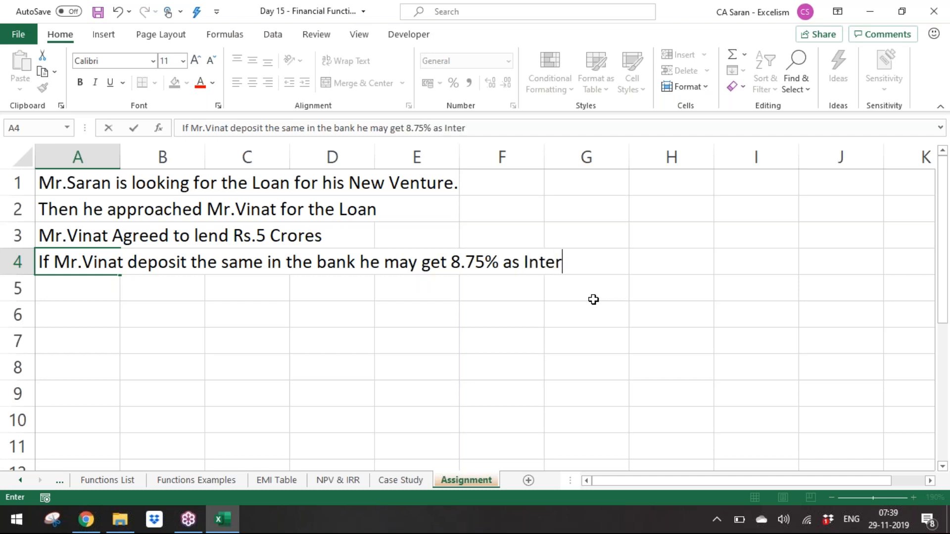
pyautogui.press('BackSpace')
pyautogui.press('BackSpace')
pyautogui.write('est')
pyautogui.press('Return')
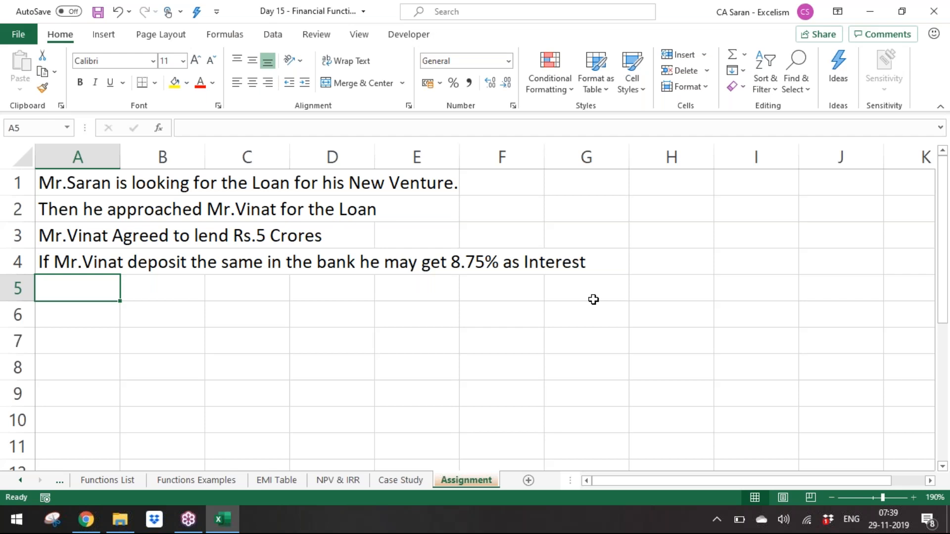
# Enter in A5 that the named borrower "said he will repay the loan in 8 payments"
pyautogui.write('k')
pyautogui.press('BackSpace')
pyautogui.write('Mr.Satra')
pyautogui.press('BackSpace')
pyautogui.press('BackSpace')
pyautogui.press('BackSpace')
pyautogui.write('ran')
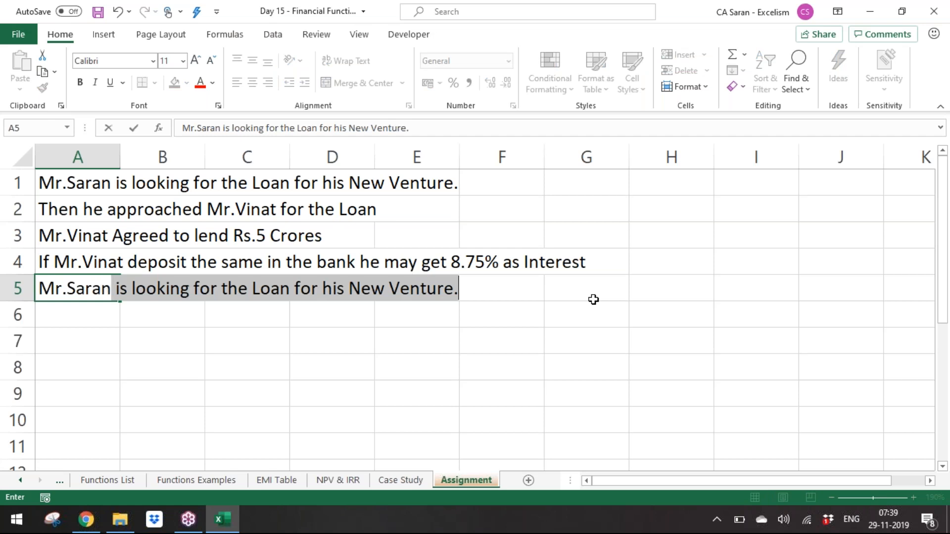
pyautogui.write(' sai')
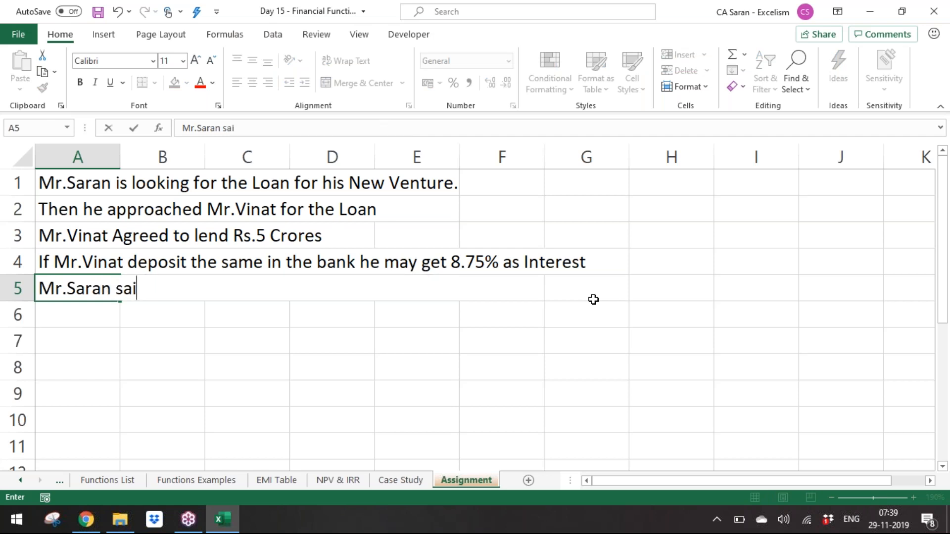
pyautogui.write('d he will rpa')
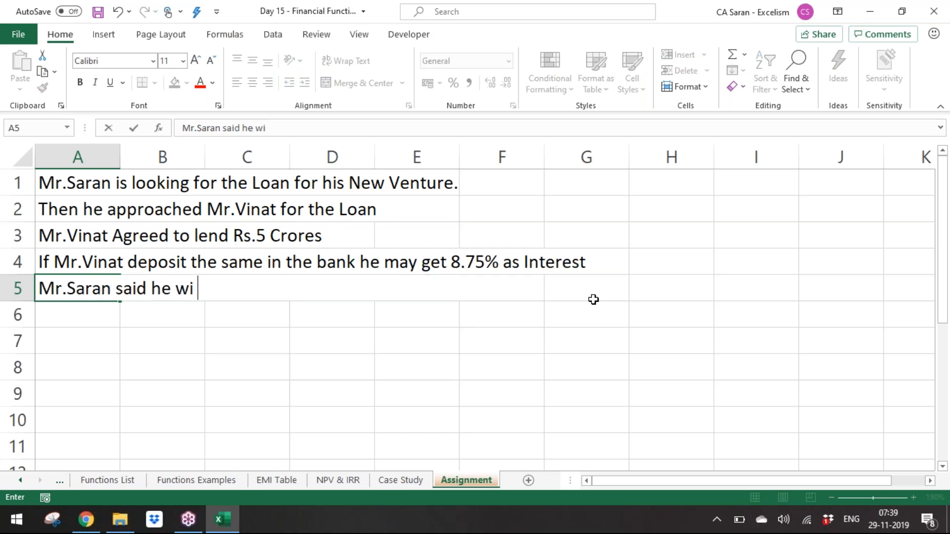
pyautogui.press('BackSpace')
pyautogui.press('BackSpace')
pyautogui.write('epay ')
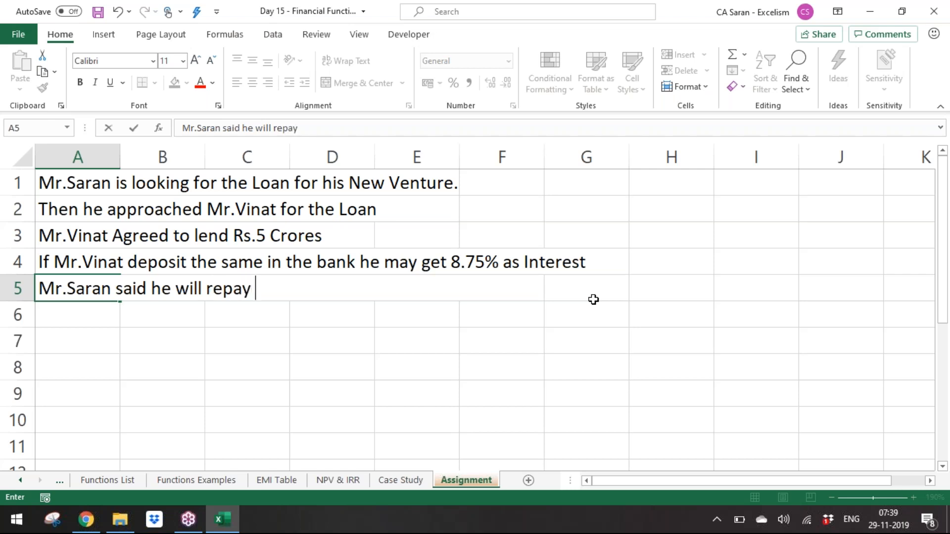
pyautogui.write('the loan in ')
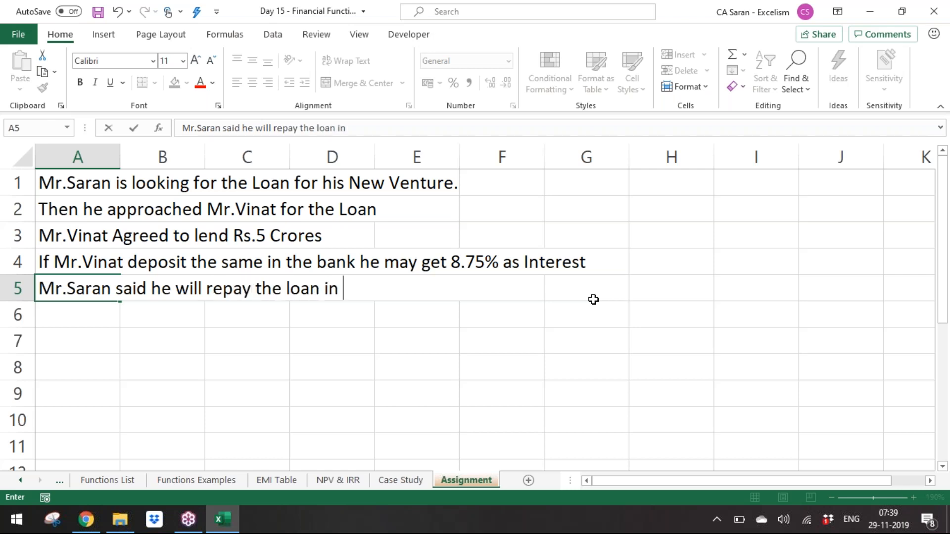
pyautogui.write('8 payments')
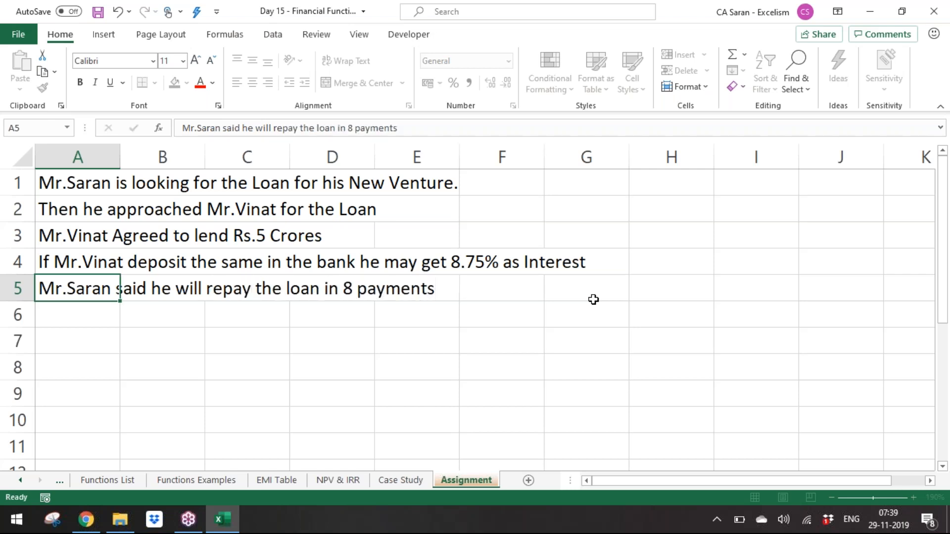
pyautogui.press('Return')
# Enter "the schedule as follows:" in A6
pyautogui.write('t')
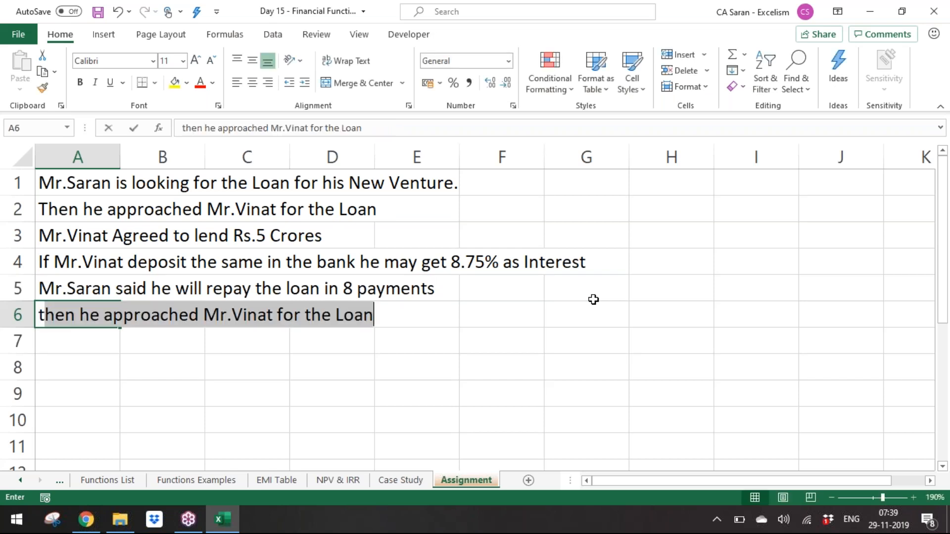
pyautogui.write('he schedule as ')
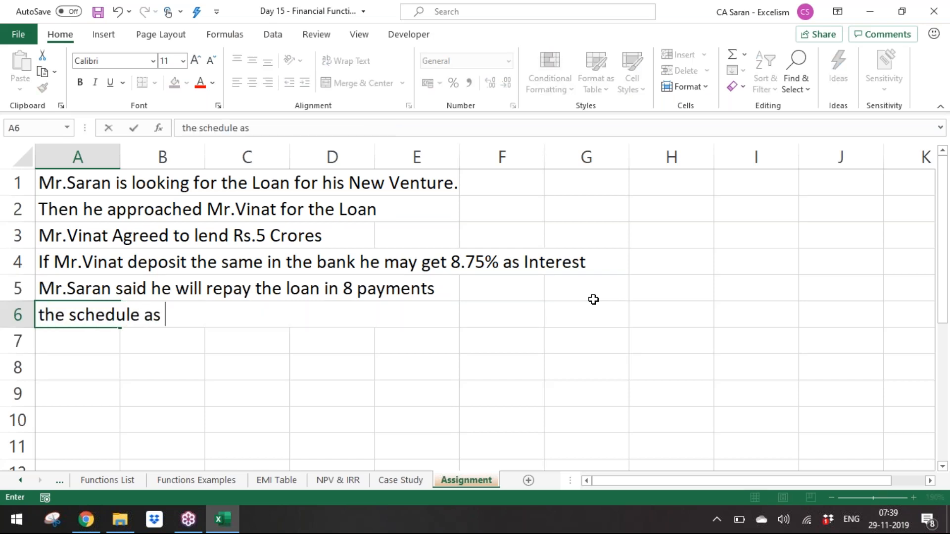
pyautogui.write('follows:')
pyautogui.press('Return')
# Enter the heading "Year" in A7 and list the years 1 to 8 in A8:A15
pyautogui.write('Y')
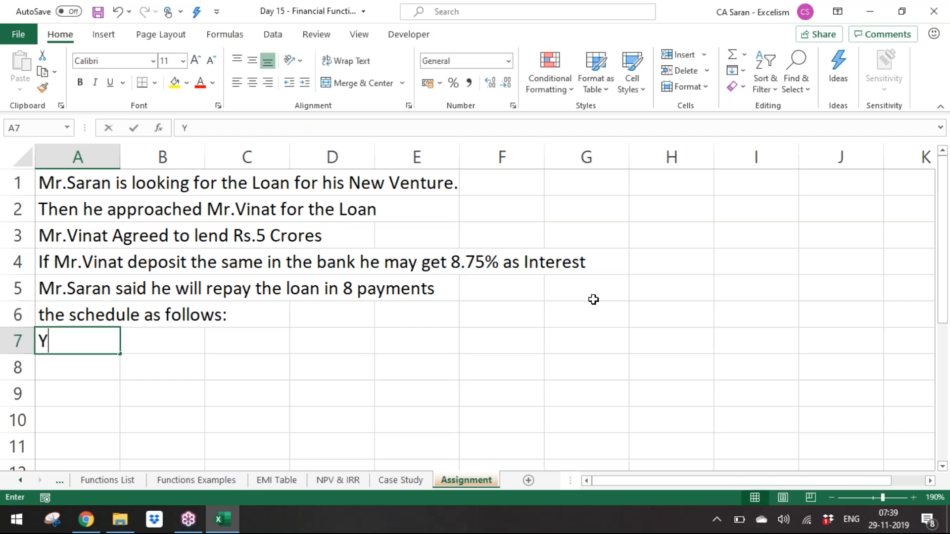
pyautogui.write('ear')
pyautogui.press('Return')
pyautogui.write('1')
pyautogui.press('Return')
pyautogui.write('2 3 4')
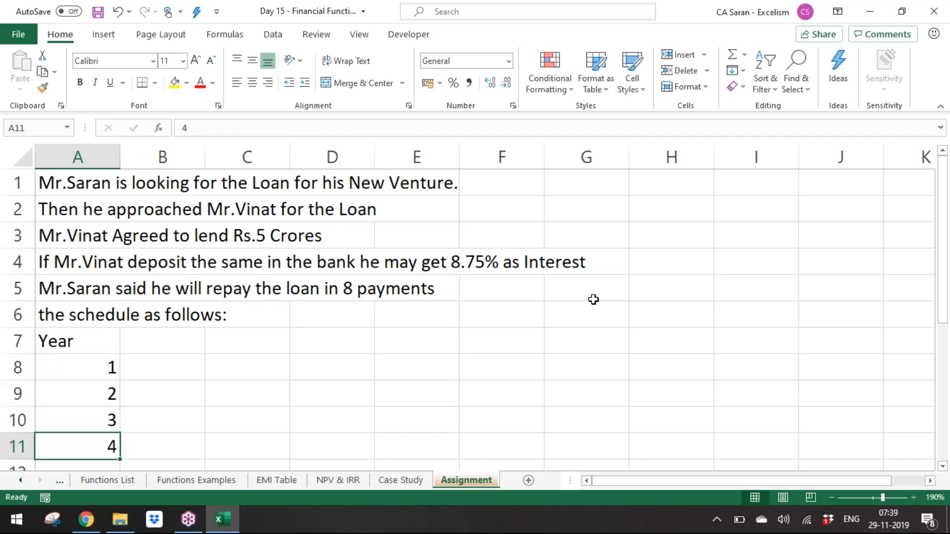
pyautogui.press('Return')
pyautogui.press('Return')
pyautogui.write('5')
pyautogui.press('Return')
pyautogui.press('Up')
pyautogui.press('Up')
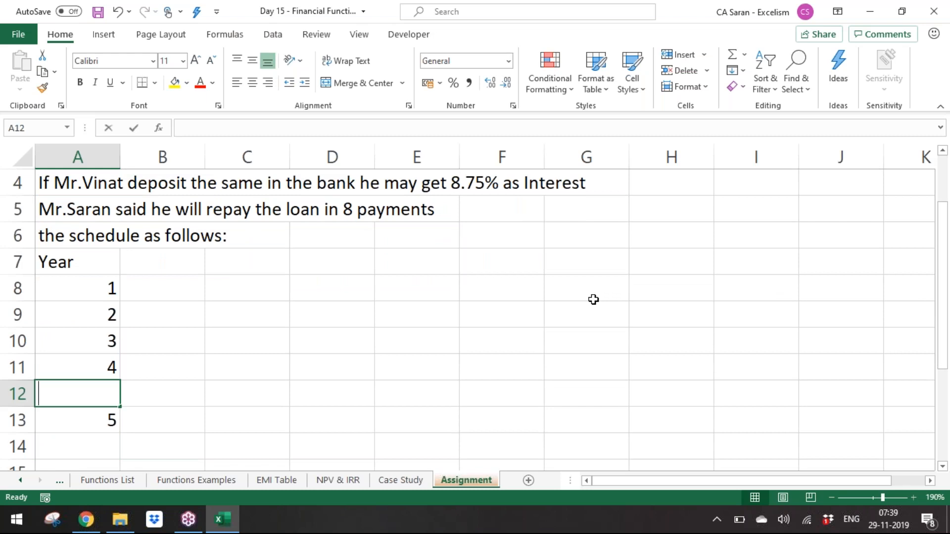
pyautogui.write('5')
pyautogui.press('Return')
pyautogui.write('6')
pyautogui.press('Return')
pyautogui.write('7')
pyautogui.press('Return')
pyautogui.write('8')
pyautogui.press('Return')
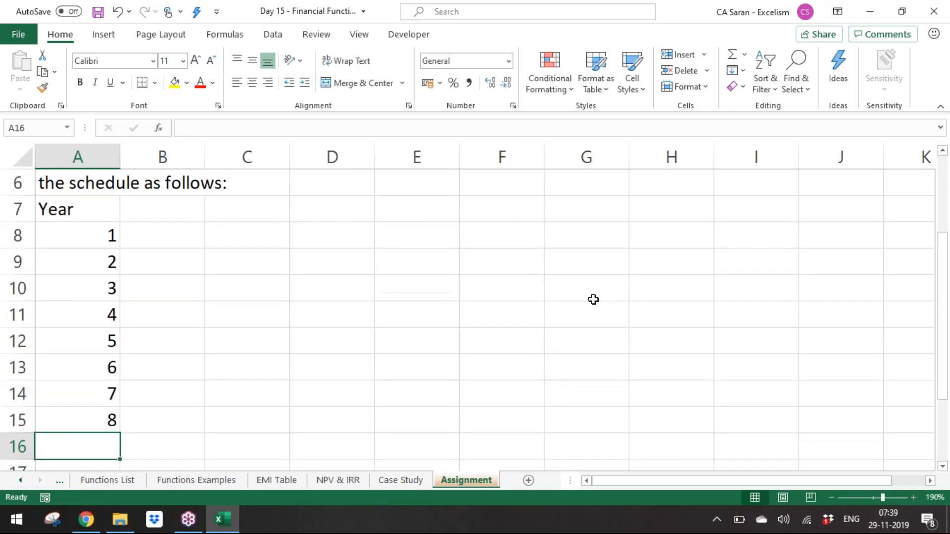
# Change the end of the A5 sentence from "payments" to "years, payment after every year"
pyautogui.hotkey('ctrl', 'Home')
pyautogui.press('Down')
pyautogui.hotkey('ctrl', 'Down')
pyautogui.press('Up')
pyautogui.hotkey('ctrl', 'Up')
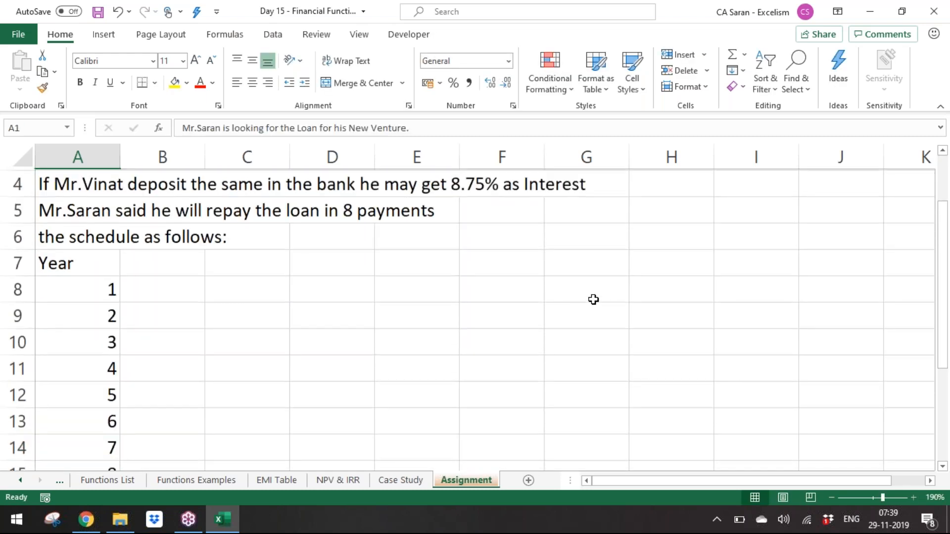
pyautogui.press('Down')
pyautogui.press('Down')
pyautogui.press('Down')
pyautogui.press('Down')
pyautogui.press('F2')
pyautogui.write('after every')
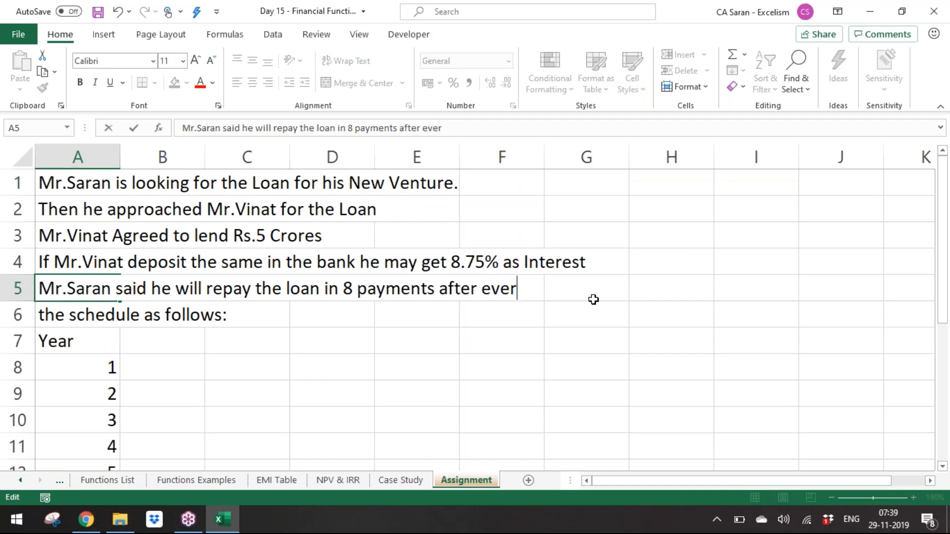
pyautogui.press('BackSpace')
pyautogui.press('BackSpace')
pyautogui.press('BackSpace')
pyautogui.press('BackSpace')
pyautogui.press('BackSpace')
pyautogui.press('BackSpace')
pyautogui.press('BackSpace')
pyautogui.press('BackSpace')
pyautogui.press('BackSpace')
pyautogui.press('BackSpace')
pyautogui.press('BackSpace')
pyautogui.press('BackSpace')
pyautogui.press('BackSpace')
pyautogui.press('BackSpace')
pyautogui.press('BackSpace')
pyautogui.press('BackSpace')
pyautogui.press('BackSpace')
pyautogui.press('BackSpace')
pyautogui.press('BackSpace')
pyautogui.press('BackSpace')
pyautogui.write('years')
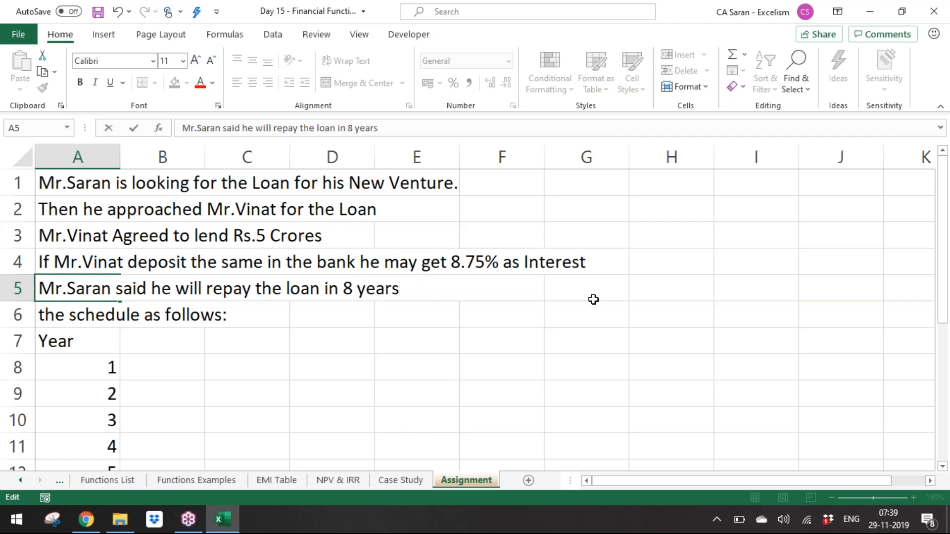
pyautogui.write(', payment after every year')
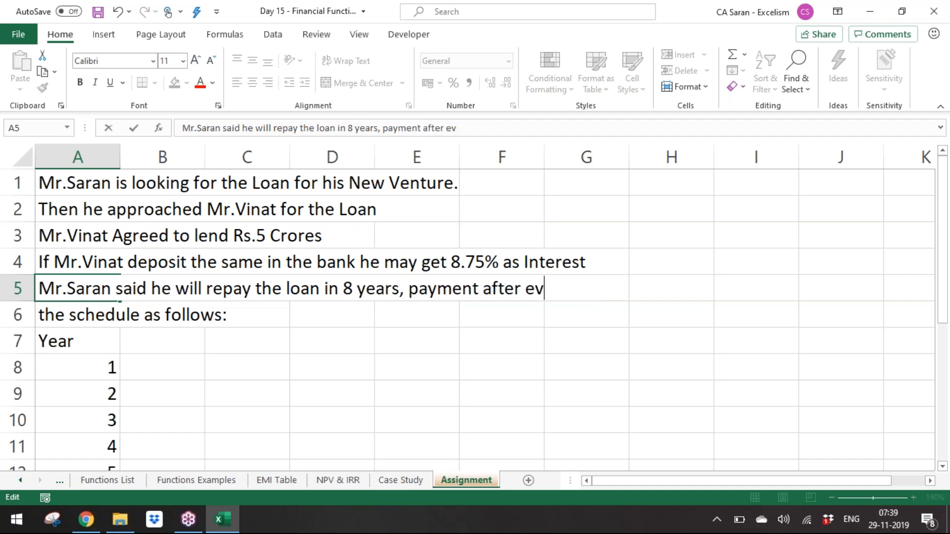
pyautogui.hotkey('ctrl', 'Return')
# Insert a blank row above the Year heading and make the heading bold
pyautogui.press('Down')
pyautogui.press('Down')
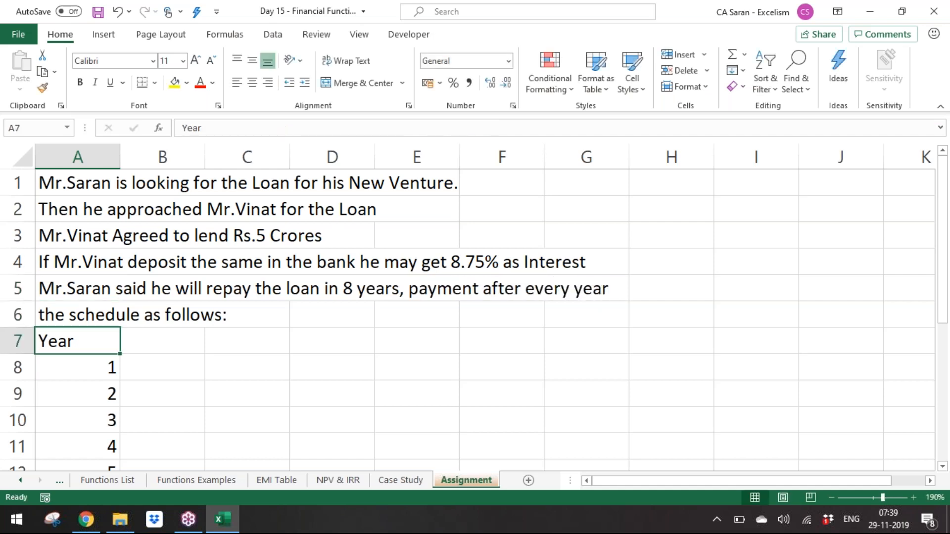
pyautogui.hotkey('shift', 'space')
pyautogui.hotkey('ctrl', '+')
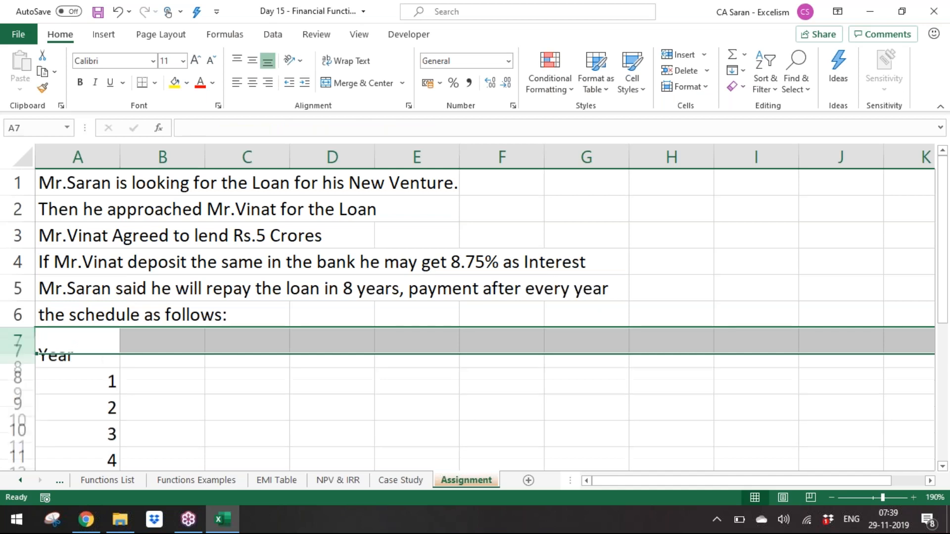
pyautogui.press('Down')
pyautogui.hotkey('ctrl', 'b')
# Enter the heading "Amount" in B8 beside Year and make it bold
pyautogui.hotkey('ctrl', 'Down')
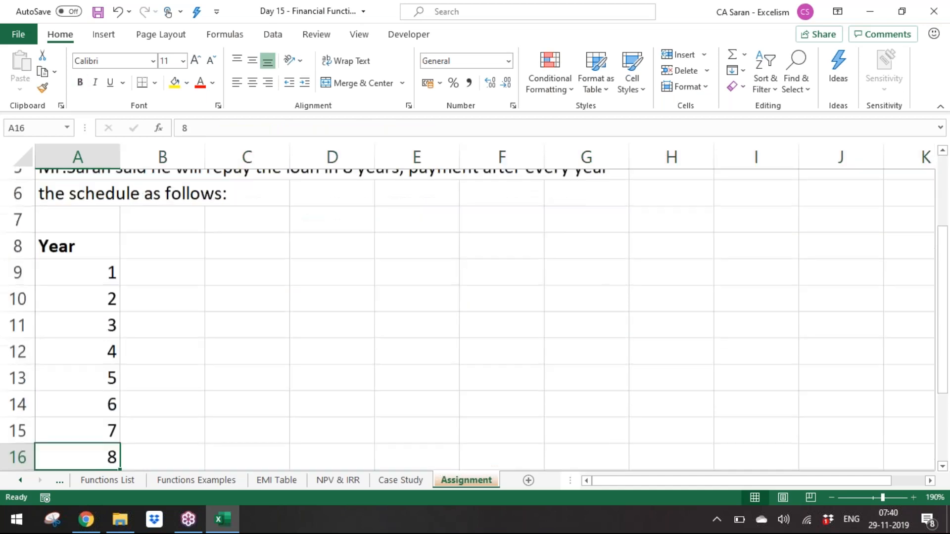
pyautogui.hotkey('ctrl', 'Up')
pyautogui.press('Right')
pyautogui.press('F2')
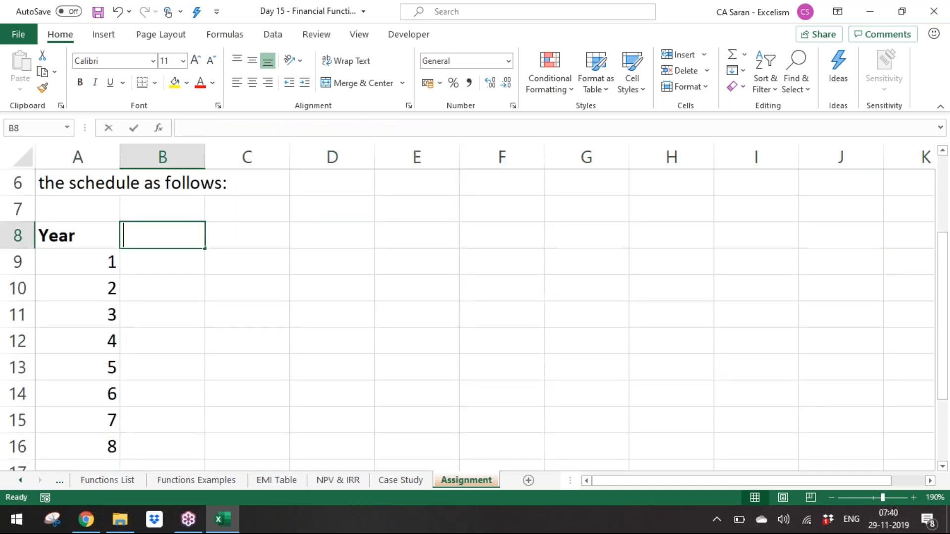
pyautogui.write('Amount')
pyautogui.press('Return')
pyautogui.press('Up')
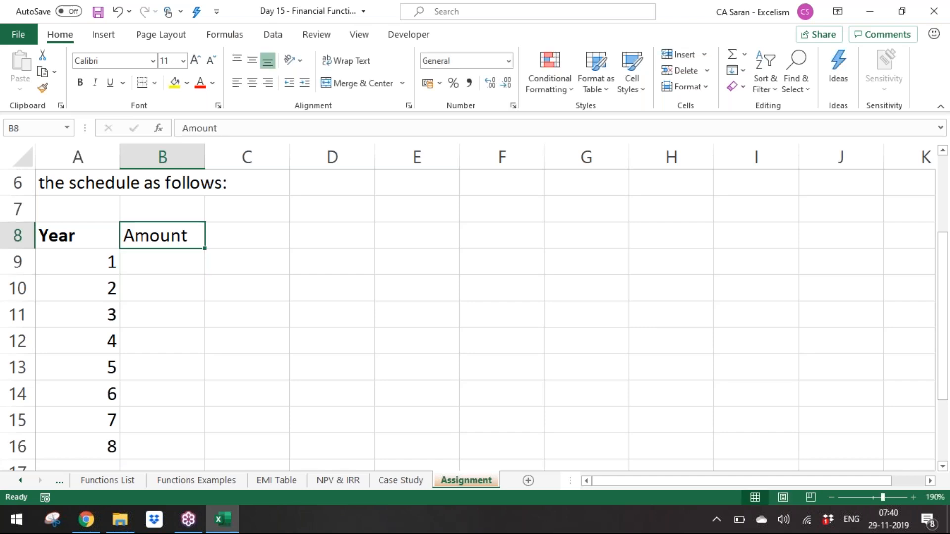
pyautogui.hotkey('ctrl', 'b')
# Enter 0 in B9 as the amount for year 1
pyautogui.press('Down')
pyautogui.press('F2')
pyautogui.write('0')
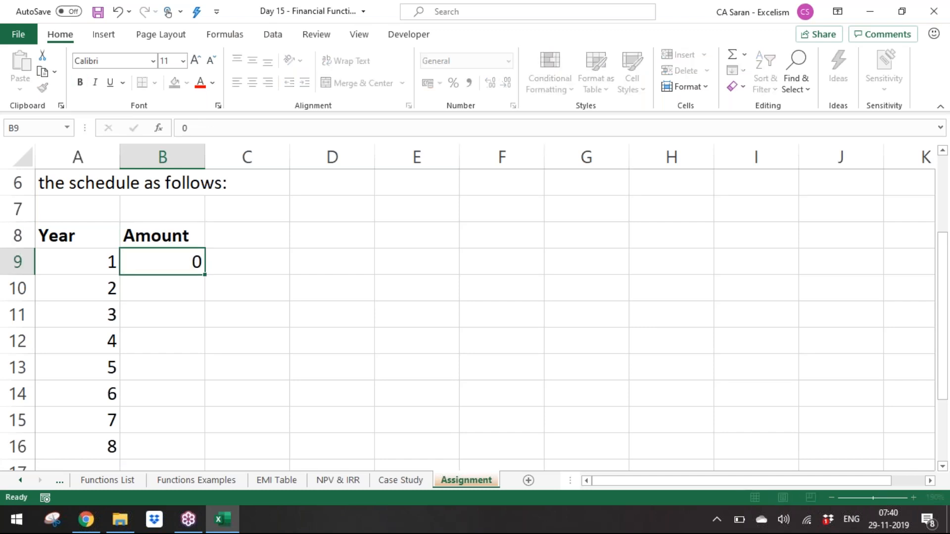
# Enter 0 in B10:B12 as the amounts for years 2 to 4
pyautogui.press('Return')
pyautogui.write('0')
pyautogui.press('Return')
pyautogui.press('Down')
pyautogui.press('Up')
pyautogui.write('0')
pyautogui.press('Return')
pyautogui.write('0')
pyautogui.press('Return')
# Fill B13:B16 with "x" as the amounts for years 5 to 8
pyautogui.hotkey('shift', 'Down')
pyautogui.hotkey('shift', 'Down')
pyautogui.hotkey('shift', 'Down')
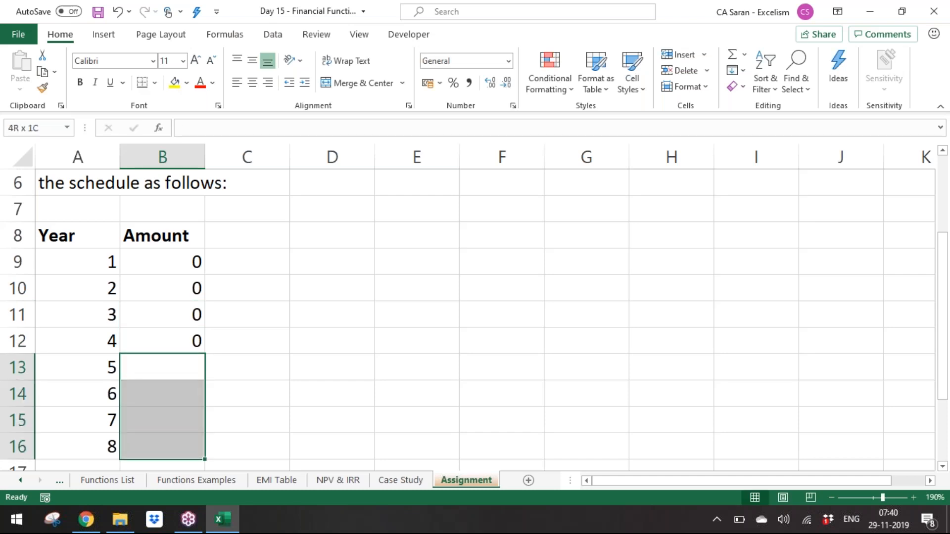
pyautogui.hotkey('shift', 'Down')
pyautogui.hotkey('shift', 'Up')
pyautogui.write('x')
pyautogui.press('Return')
pyautogui.hotkey('ctrl', 'd')
# Apply the comma number style to the amounts in B9:B16 and centre them
pyautogui.hotkey('ctrl', 'Up')
pyautogui.press('Down')
pyautogui.hotkey('ctrl', 'shift', 'Down')
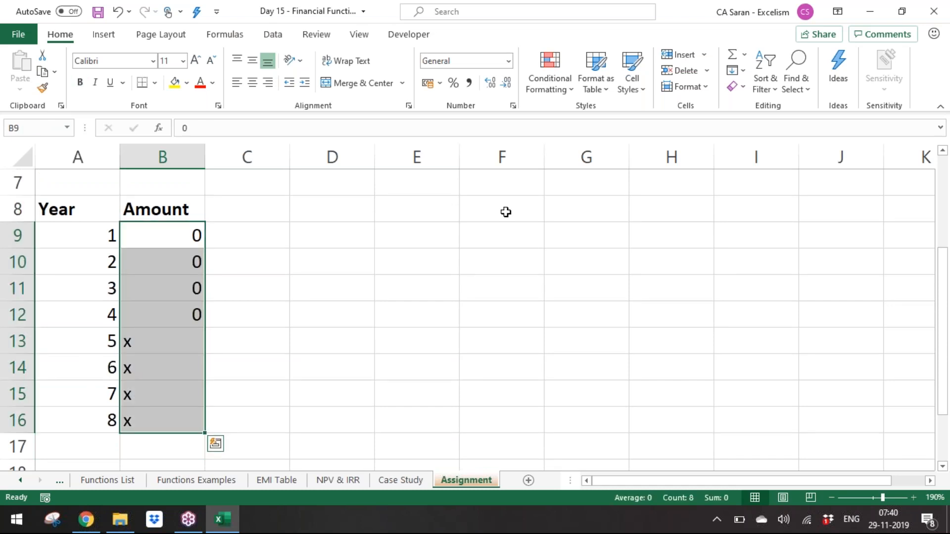
pyautogui.click(469, 83)
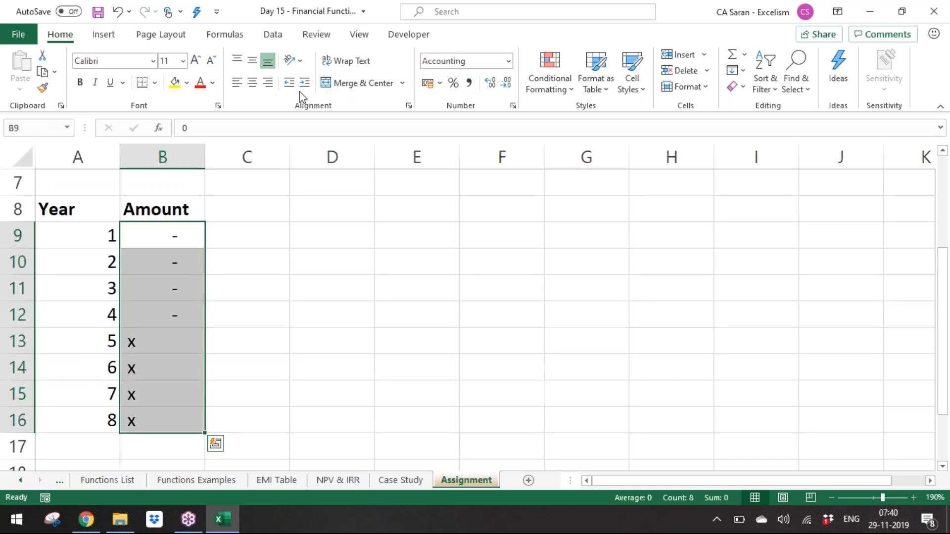
pyautogui.click(255, 84)
pyautogui.press('Up')
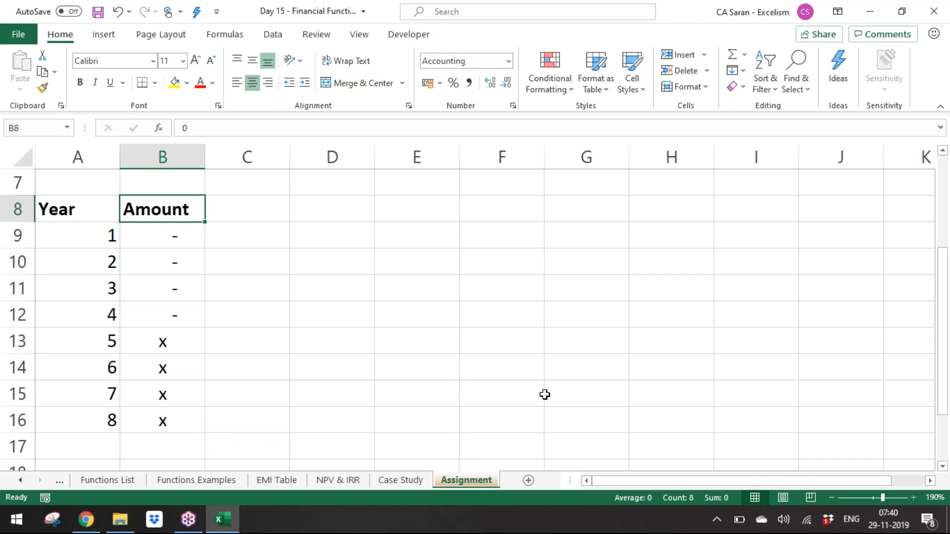
# Zoom the sheet out to 140% and enter "What must be the Value of X," in D8
pyautogui.hotkey('ctrl', 'Up')
pyautogui.press('Down')
pyautogui.press('Down')
pyautogui.press('Down')
pyautogui.press('Down')
pyautogui.press('Down')
pyautogui.press('Down')
pyautogui.press('Down')
pyautogui.press('Right')
pyautogui.press('Right')
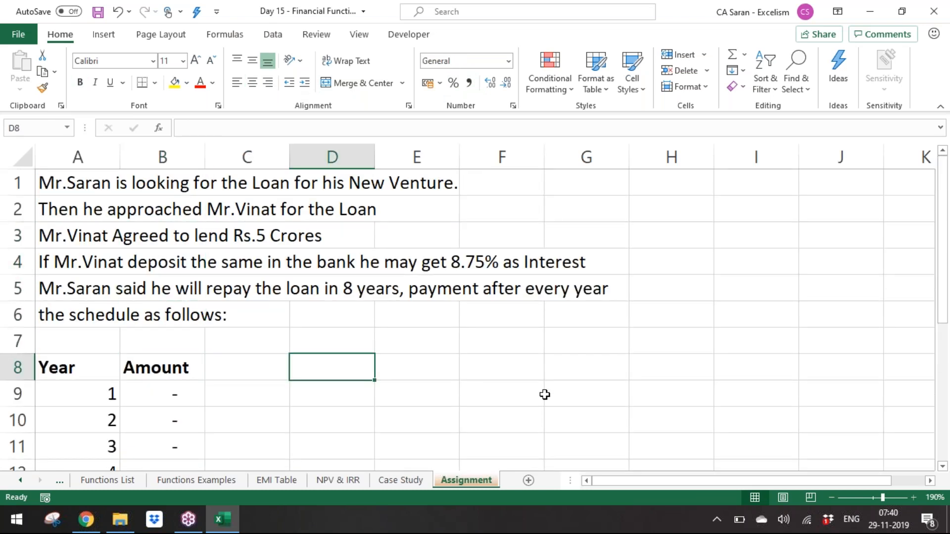
pyautogui.click(831, 497)
pyautogui.click(831, 497)
pyautogui.click(831, 497)
pyautogui.click(831, 497)
pyautogui.click(831, 497)
pyautogui.write('What ')
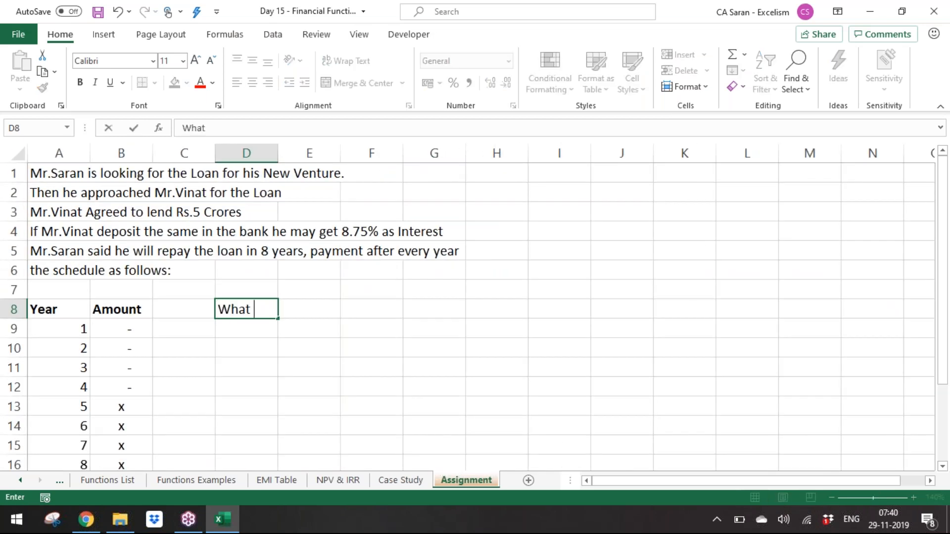
pyautogui.write('must be the Vla')
pyautogui.press('BackSpace')
pyautogui.write('alue of ')
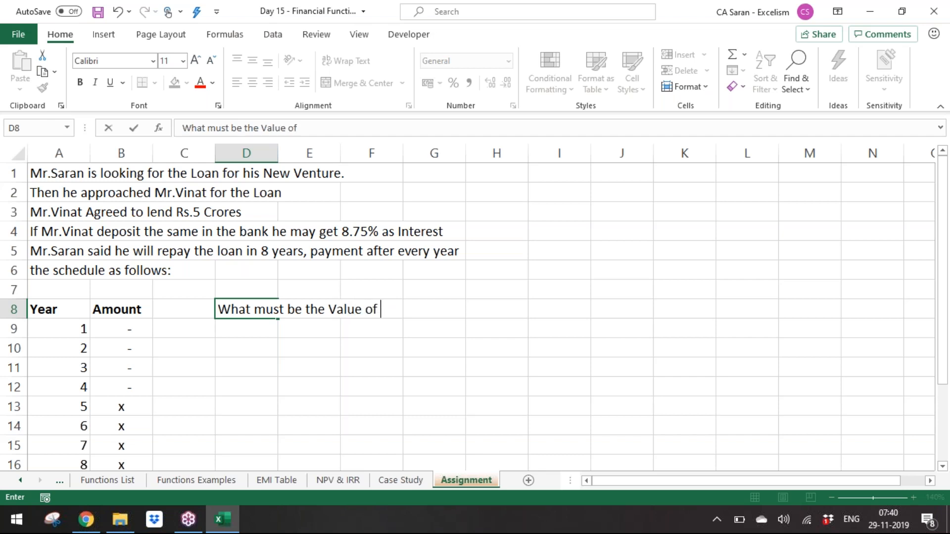
pyautogui.write('X, sot')
pyautogui.press('BackSpace')
pyautogui.press('BackSpace')
pyautogui.press('BackSpace')
pyautogui.press('Return')
pyautogui.press('Up')
pyautogui.press('F2')
pyautogui.write(',')
pyautogui.press('Return')
# Continue the question in D9 with "So that", the lender's name and "can accept the proposal?"
pyautogui.write('So that ')
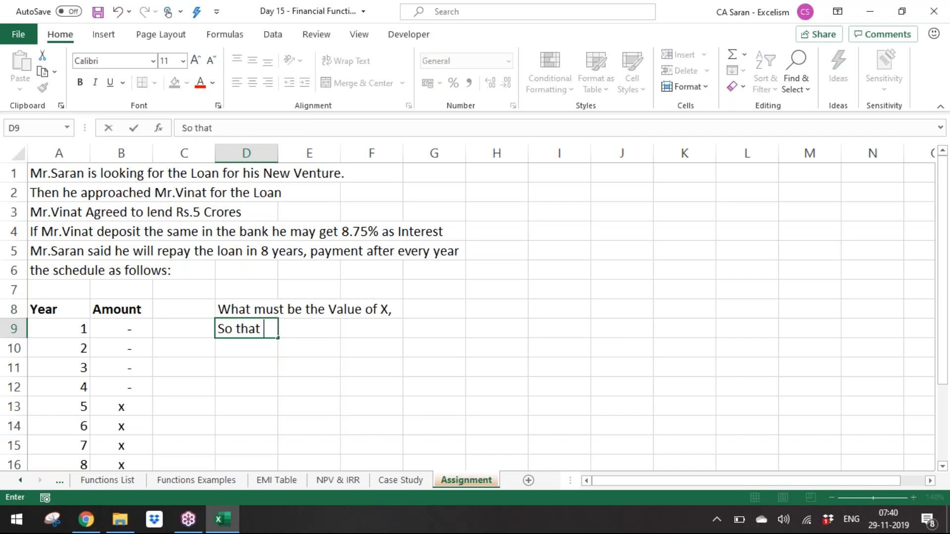
pyautogui.write('Mr.Vinat can ')
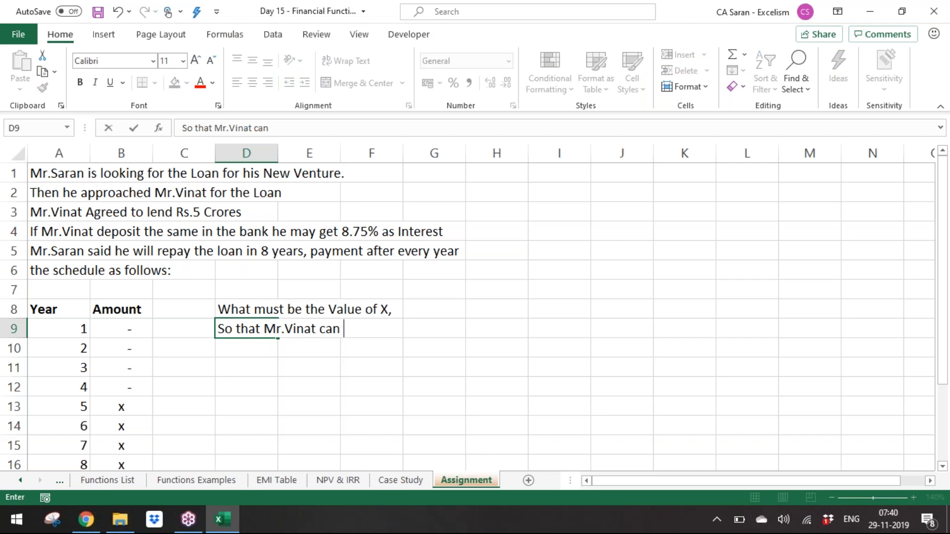
pyautogui.write('accept the prop')
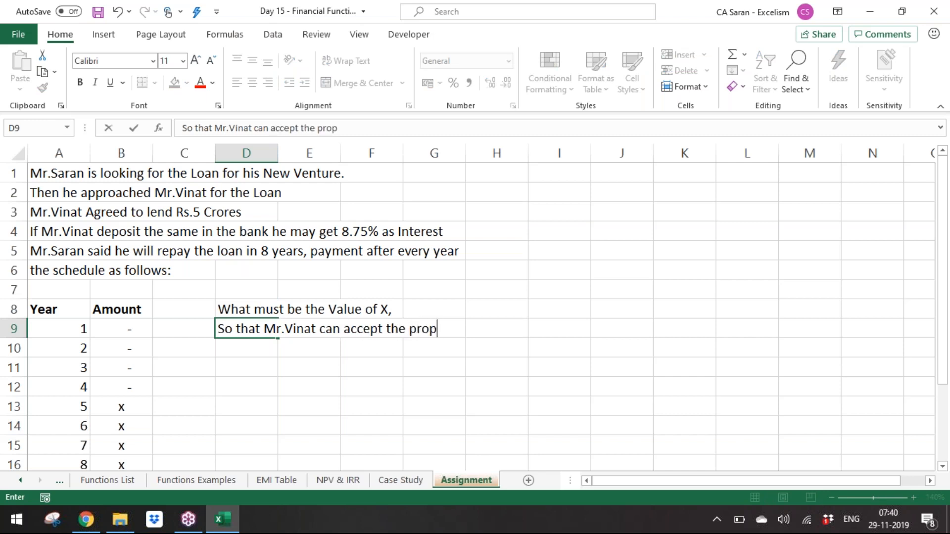
pyautogui.write('osal?')
pyautogui.press('Return')
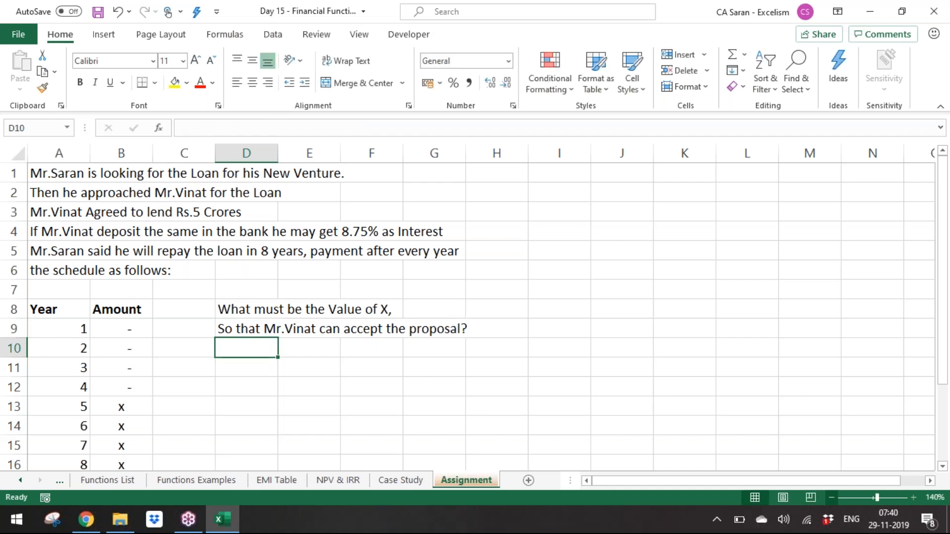
# Review the amounts for years 5 to 8 and the complete range B9:B16
pyautogui.press('Left')
pyautogui.press('Left')
pyautogui.press('Down')
pyautogui.press('Down')
pyautogui.press('Down')
pyautogui.press('Down')
pyautogui.press('Down')
pyautogui.press('Down')
pyautogui.press('Up')
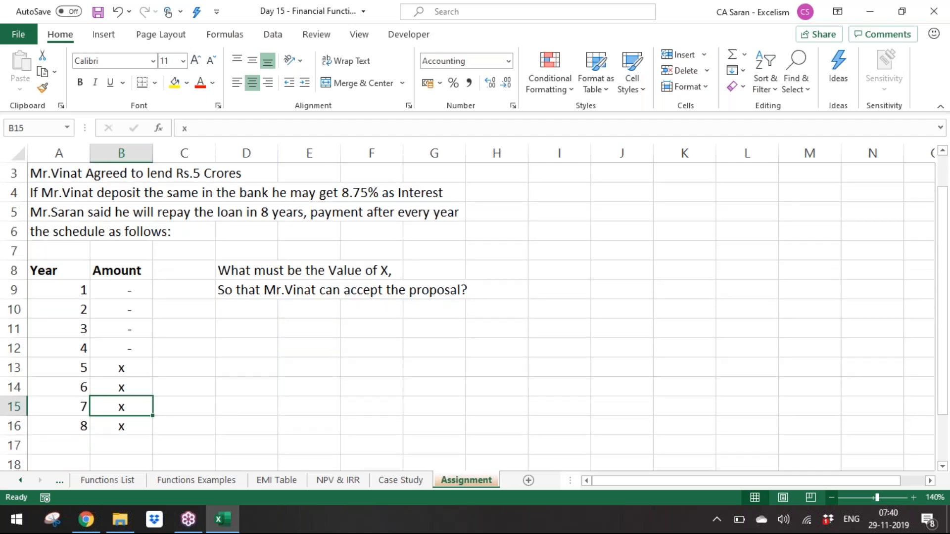
pyautogui.press('Up')
pyautogui.press('Up')
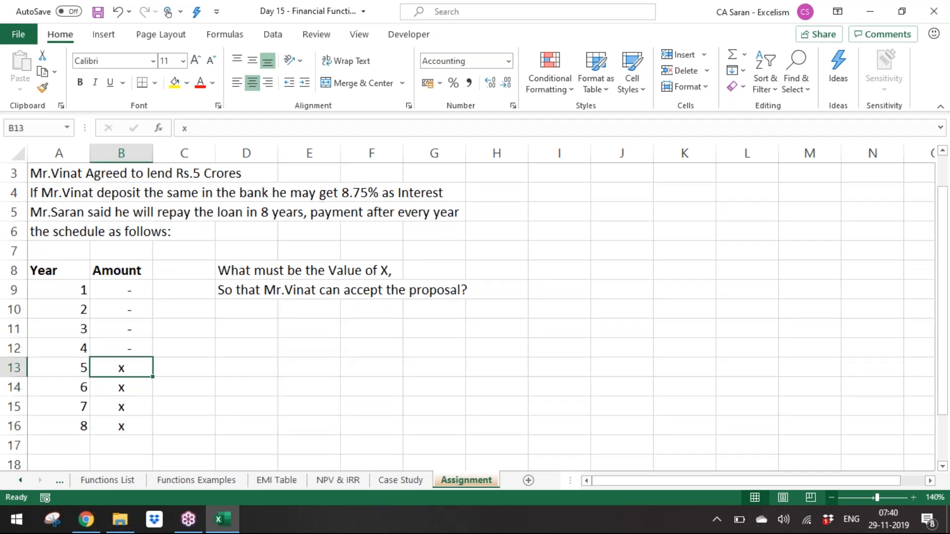
pyautogui.hotkey('ctrl', 'shift', 'Down')
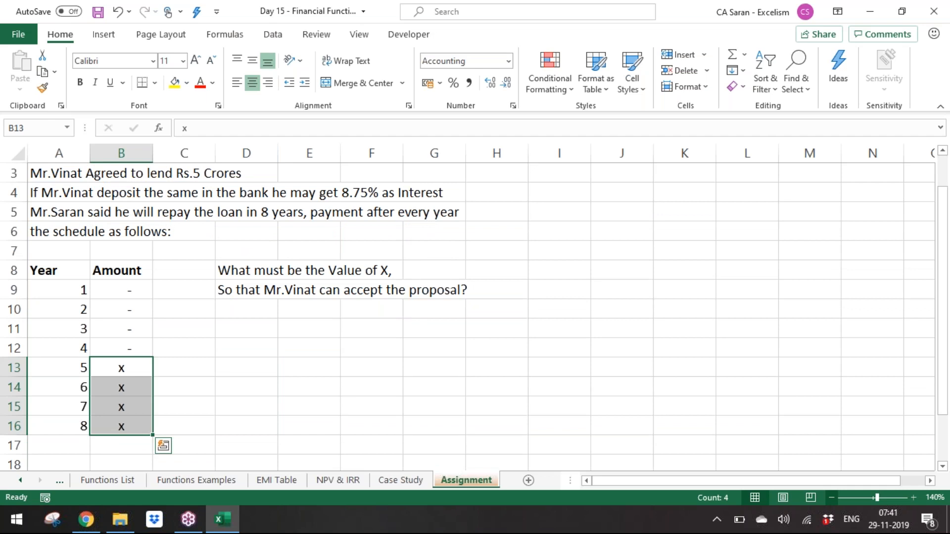
pyautogui.press('Up')
pyautogui.press('Up')
pyautogui.press('Up')
pyautogui.press('Up')
pyautogui.press('Up')
pyautogui.press('Down')
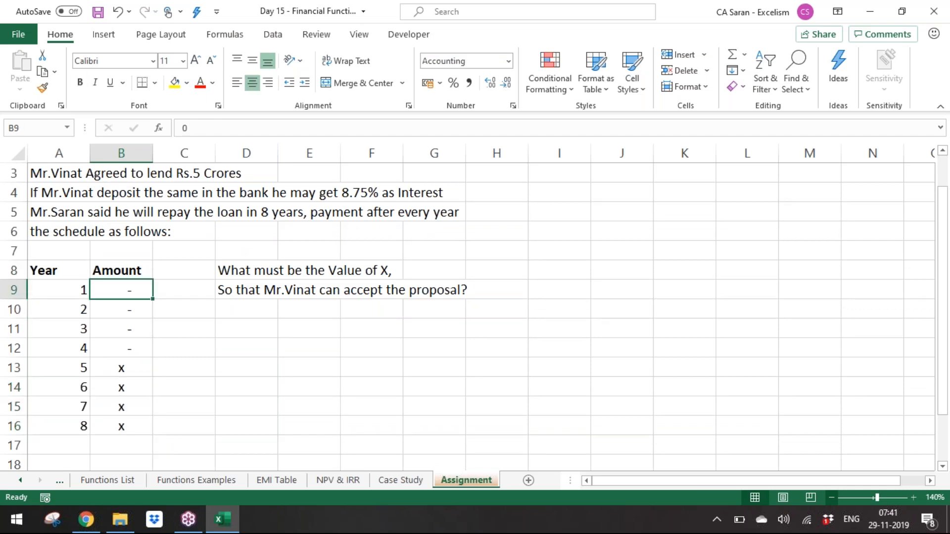
pyautogui.hotkey('ctrl', 'shift', 'Down')
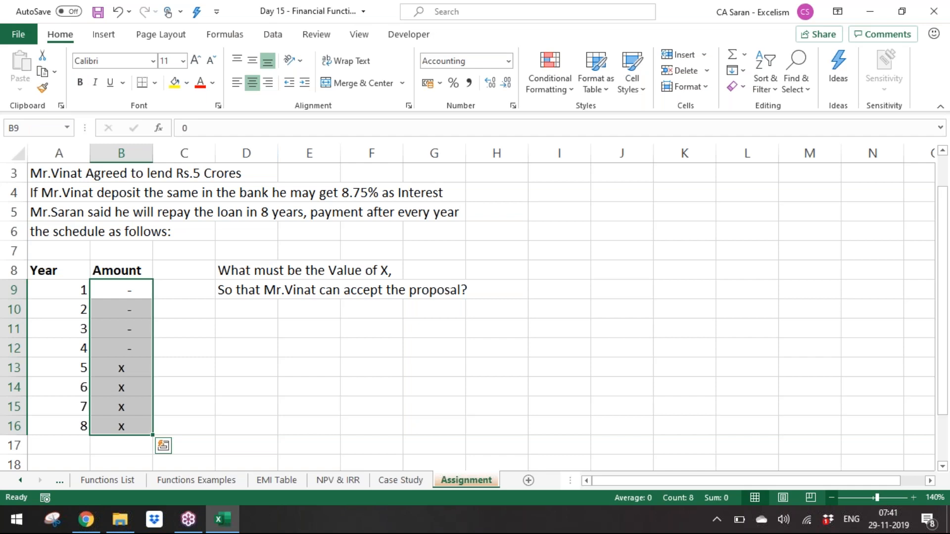
# Examine the bank interest rate stated in the sentence on row 4
pyautogui.press('Up')
pyautogui.press('Up')
pyautogui.press('Up')
pyautogui.press('Up')
pyautogui.press('Up')
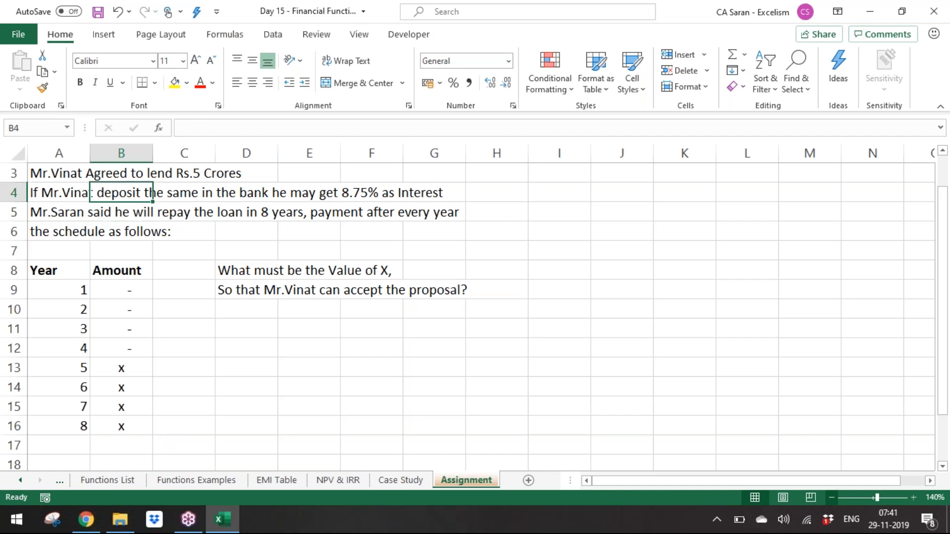
pyautogui.press('Right')
pyautogui.press('Right')
pyautogui.press('Right')
pyautogui.press('Right')
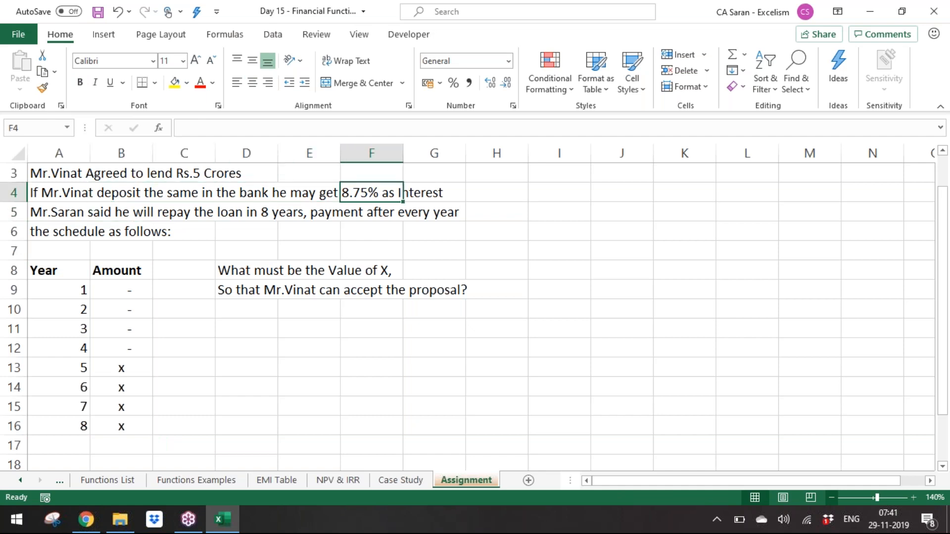
pyautogui.press('Left')
pyautogui.press('Left')
pyautogui.press('Left')
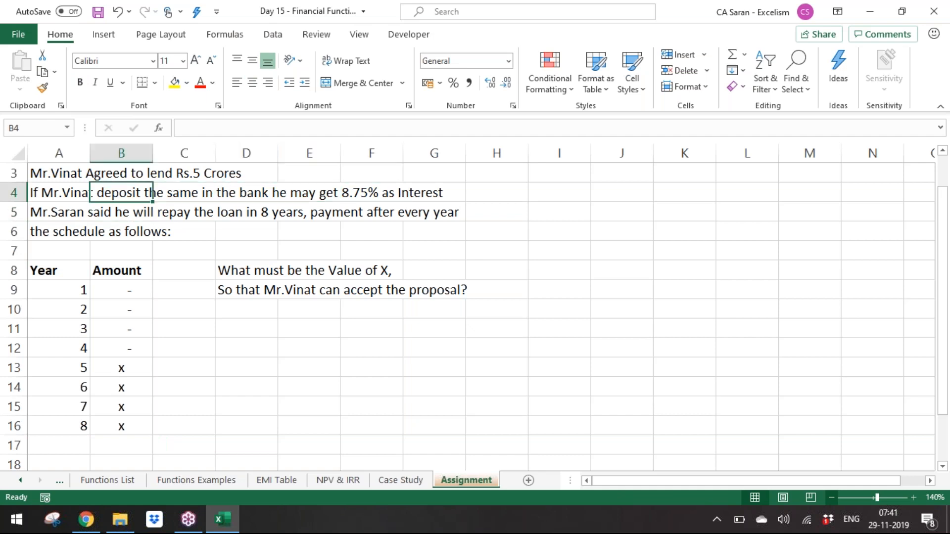
# Go through the repayment schedule from year 1 down to year 8
pyautogui.press('Left')
pyautogui.press('Down')
pyautogui.press('Down')
pyautogui.press('Down')
pyautogui.press('Down')
pyautogui.press('Down')
pyautogui.press('Right')
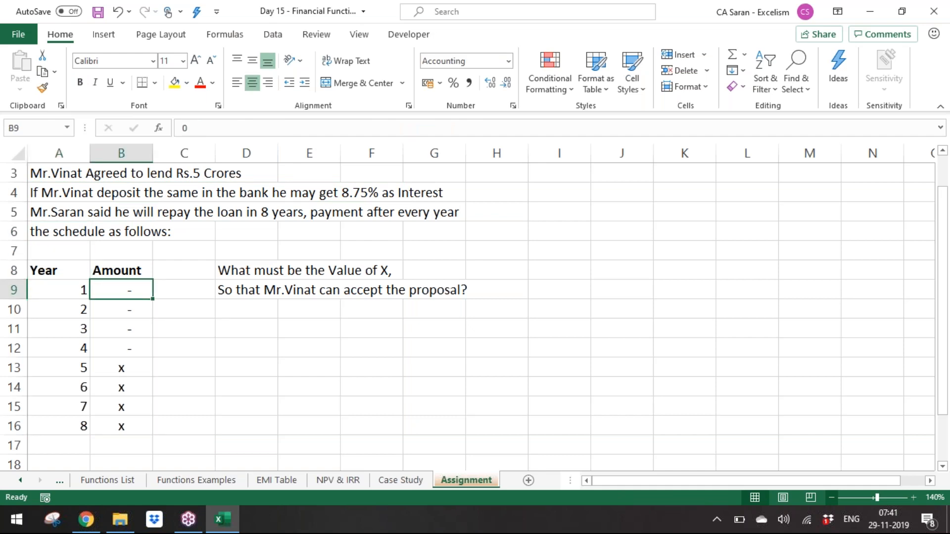
pyautogui.press('Left')
pyautogui.hotkey('shift', 'Right')
pyautogui.press('Right')
pyautogui.press('Down')
pyautogui.press('Down')
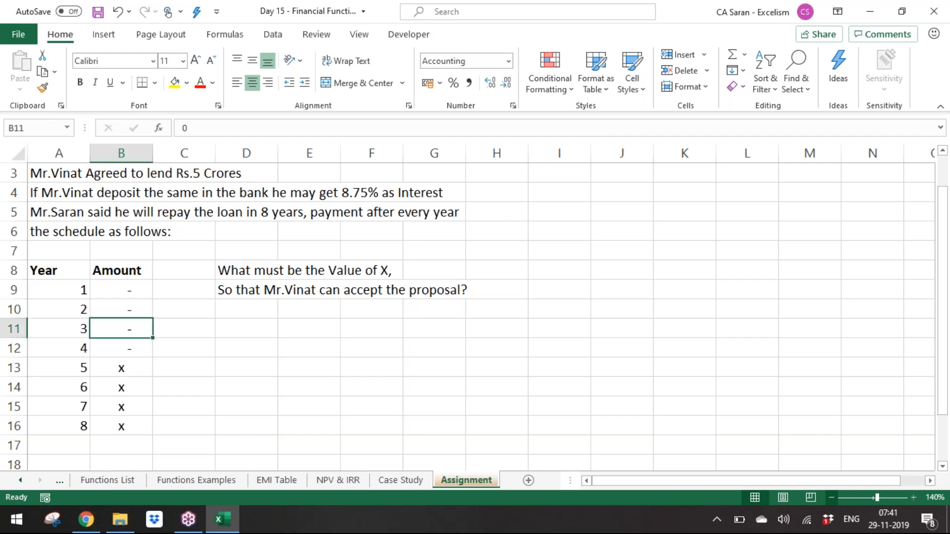
pyautogui.press('Up')
pyautogui.press('Up')
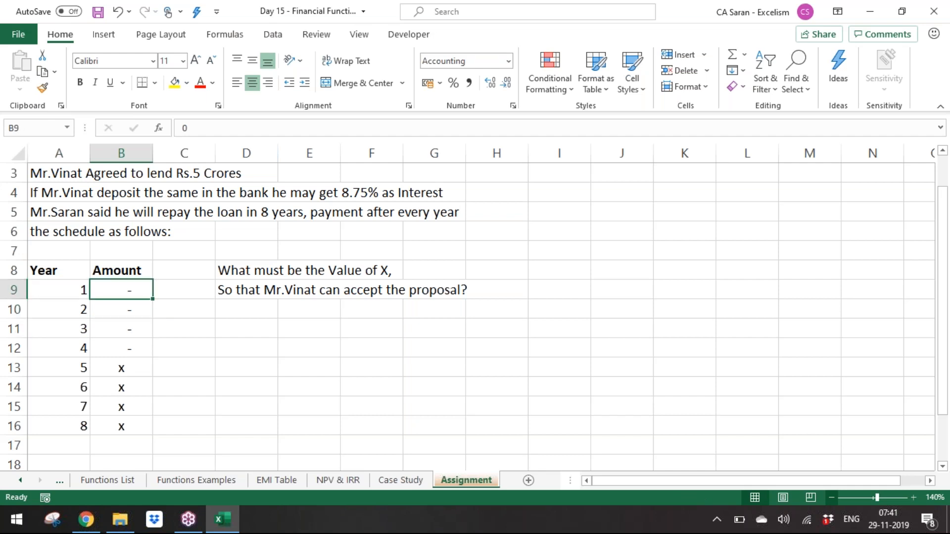
pyautogui.hotkey('ctrl', 'shift', 'Down')
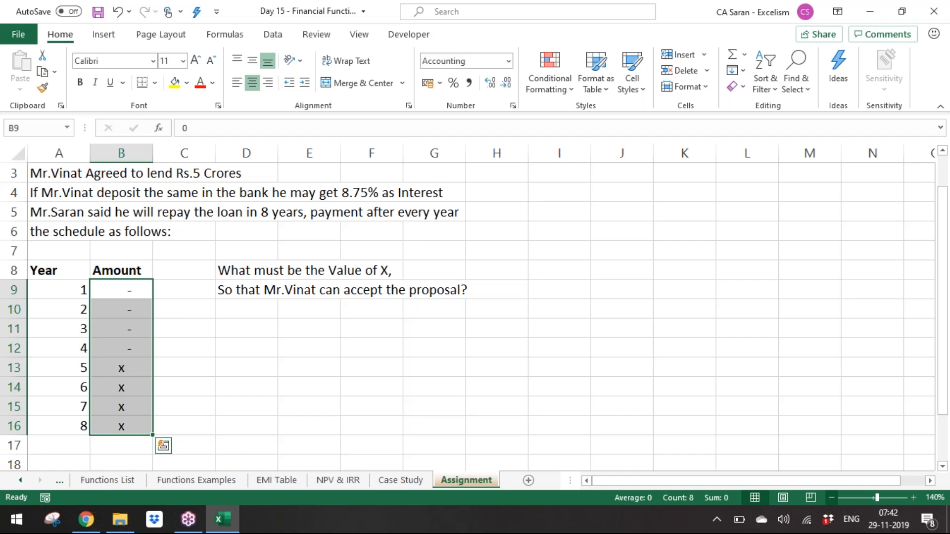
# Examine the last four years of the schedule together with the whole Amount column
pyautogui.press('Down')
pyautogui.press('Down')
pyautogui.press('Right')
pyautogui.press('Right')
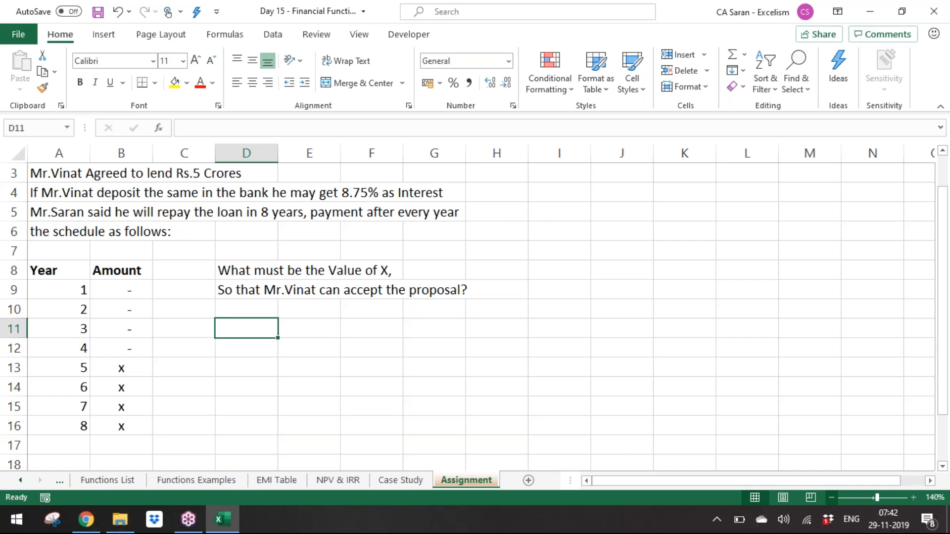
pyautogui.press('Down')
pyautogui.press('Down')
pyautogui.press('Left')
pyautogui.press('Left')
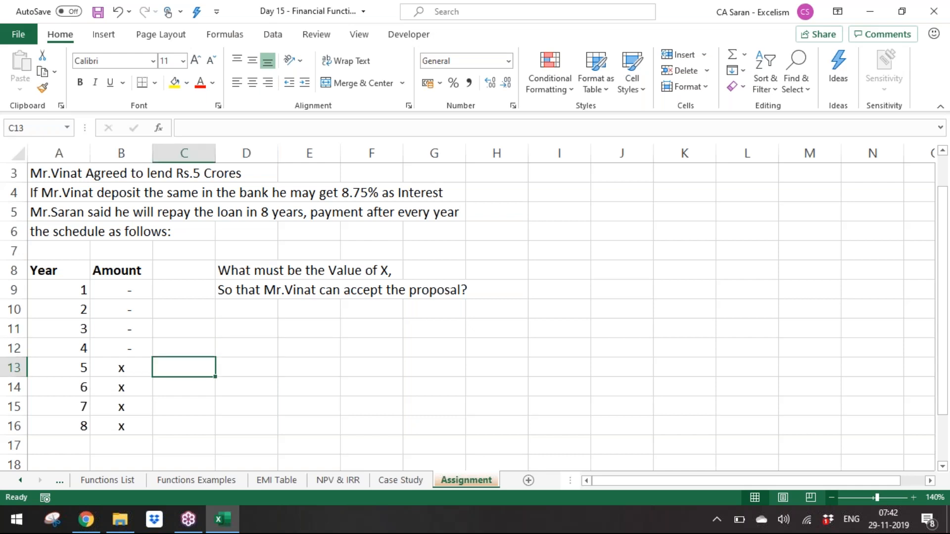
pyautogui.hotkey('shift', 'Down')
pyautogui.hotkey('shift', 'Down')
pyautogui.hotkey('shift', 'Down')
pyautogui.press('Up')
pyautogui.press('Up')
pyautogui.press('Up')
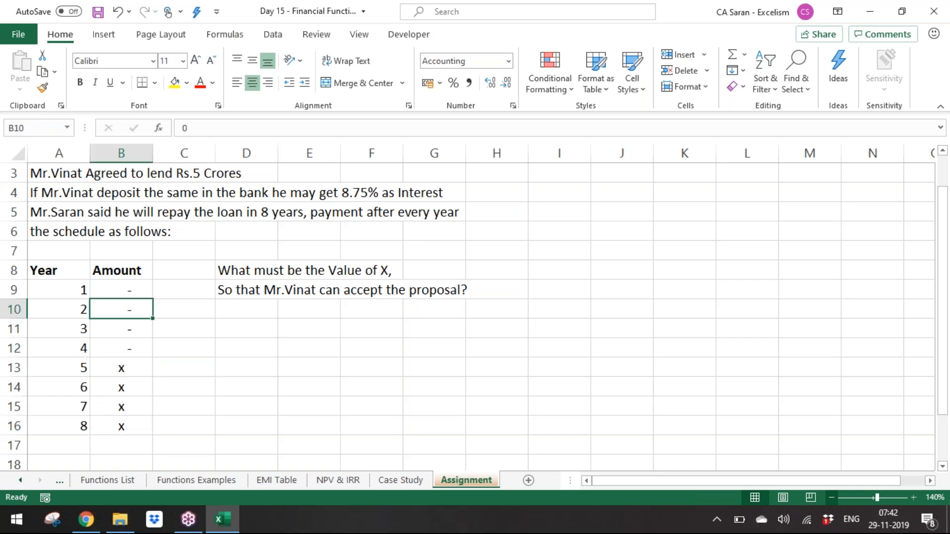
pyautogui.press('Up')
pyautogui.hotkey('shift', 'Down')
pyautogui.hotkey('shift', 'Down')
pyautogui.hotkey('shift', 'Down')
pyautogui.hotkey('shift', 'Down')
pyautogui.hotkey('shift', 'Down')
pyautogui.hotkey('shift', 'Down')
pyautogui.hotkey('shift', 'Down')
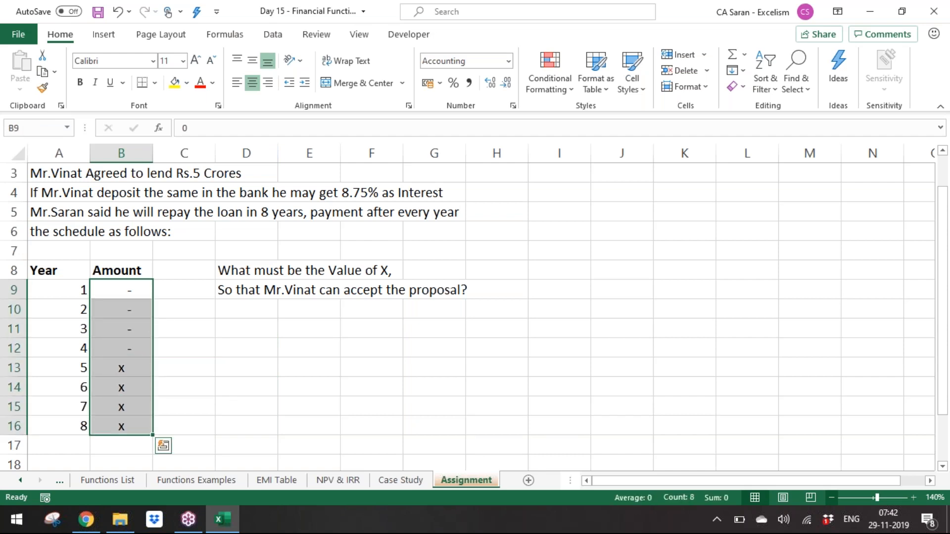
# Save the workbook and fill cell D11 with yellow as the answer cell
pyautogui.press('Right')
pyautogui.press('Right')
pyautogui.press('Down')
pyautogui.press('Down')
pyautogui.press('Down')
pyautogui.press('Down')
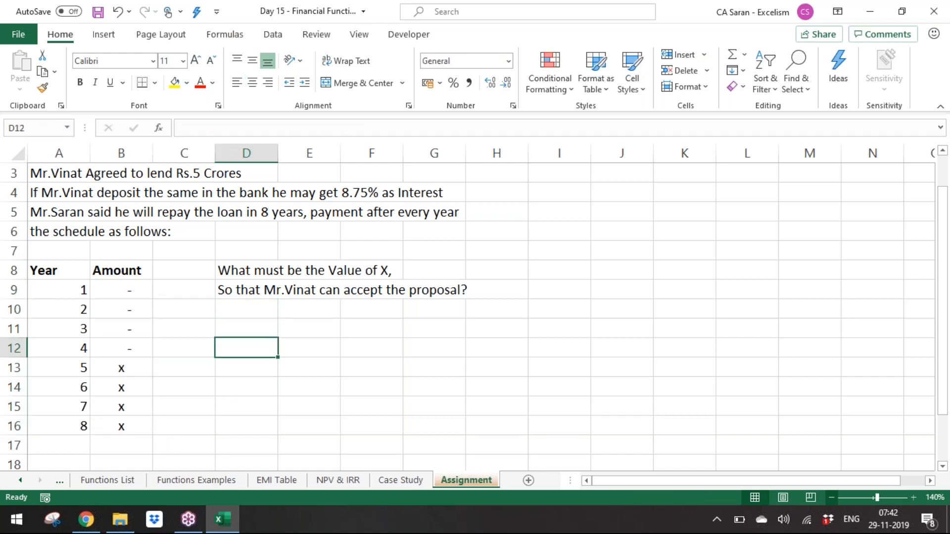
pyautogui.press('Up')
pyautogui.press('Up')
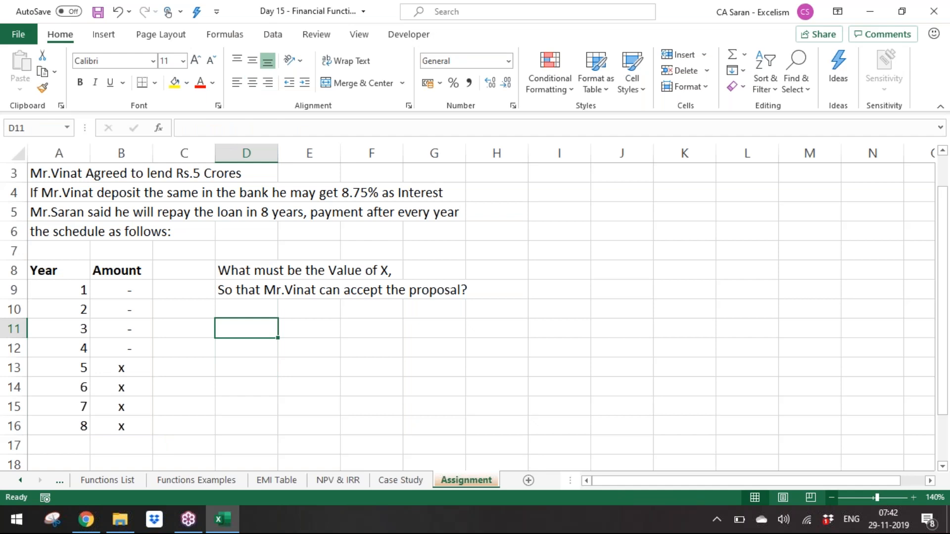
pyautogui.hotkey('ctrl', 's')
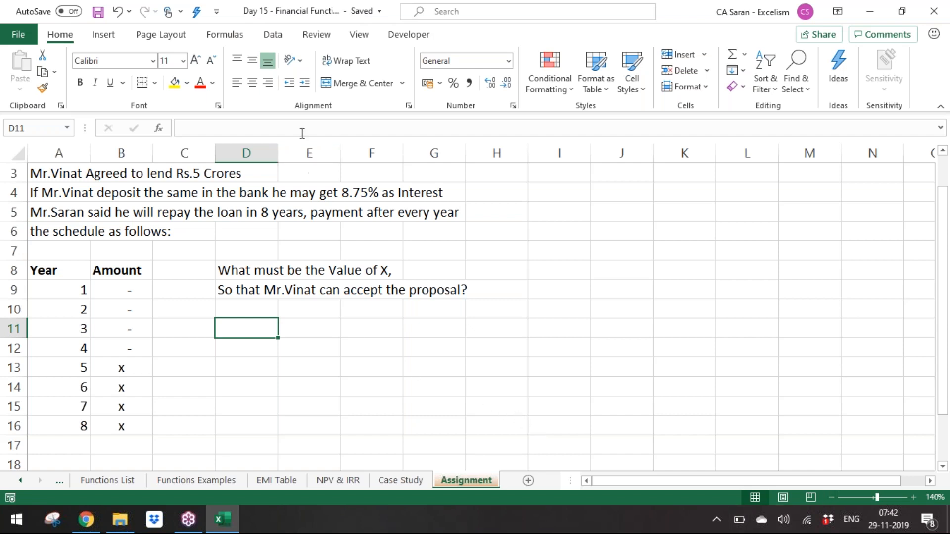
pyautogui.click(175, 83)
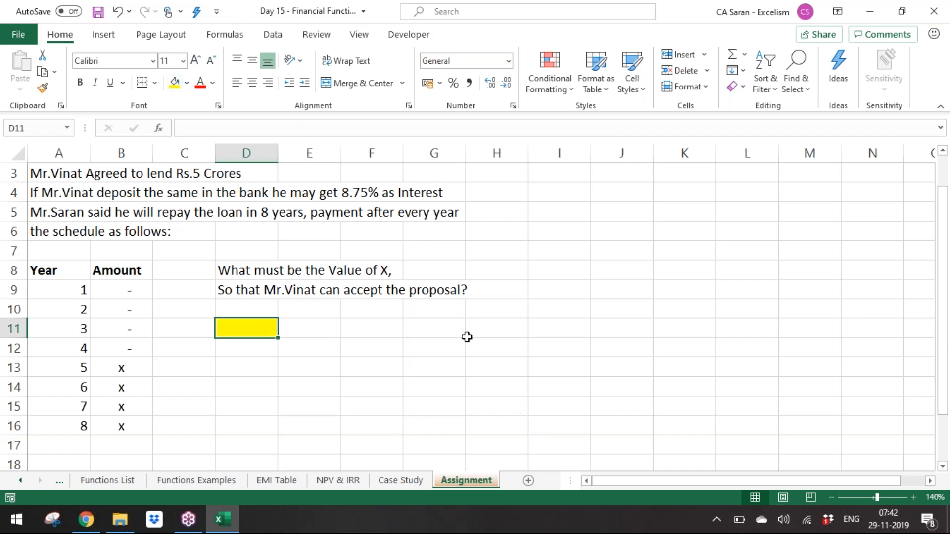
# Enter the instruction "Please write Single Formula in single cell" in D13 and save the workbook
pyautogui.press('Down')
pyautogui.press('Down')
pyautogui.press('F2')
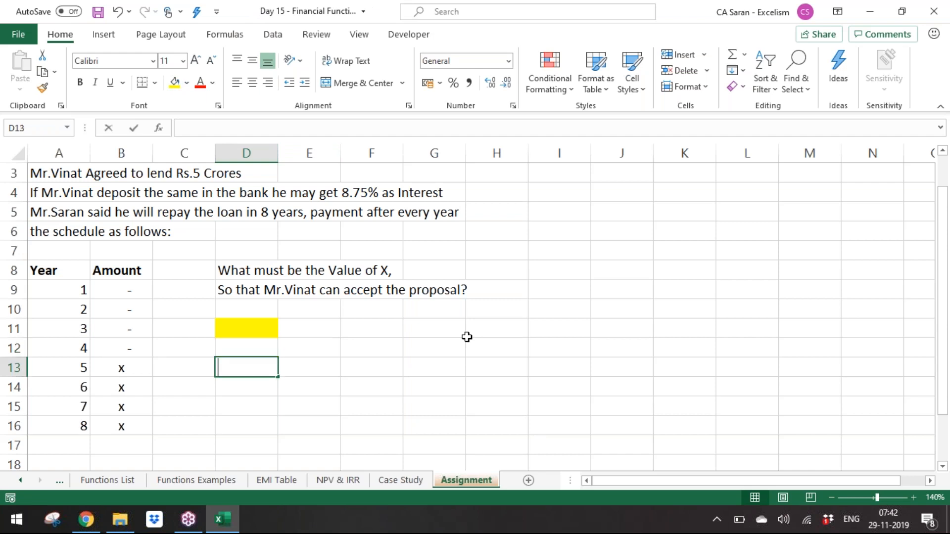
pyautogui.write('Please ')
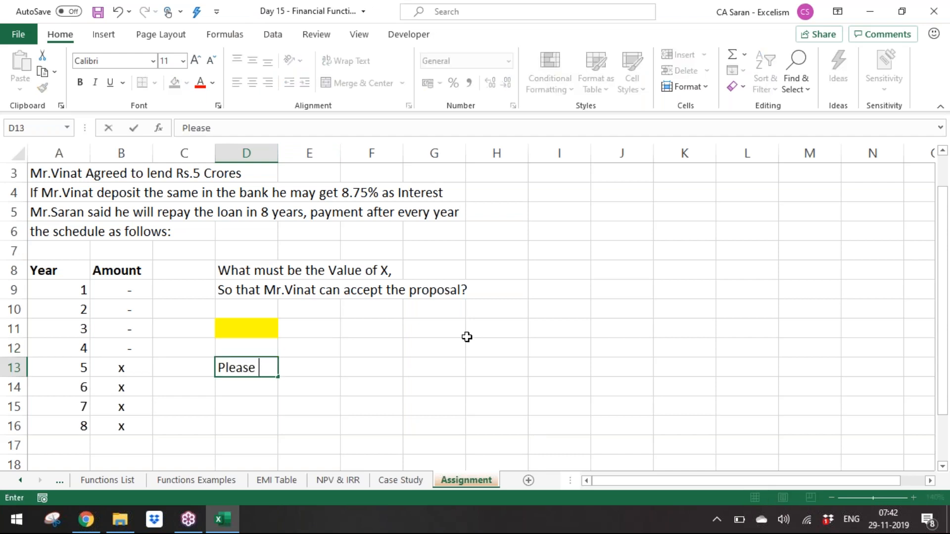
pyautogui.write('write Single f')
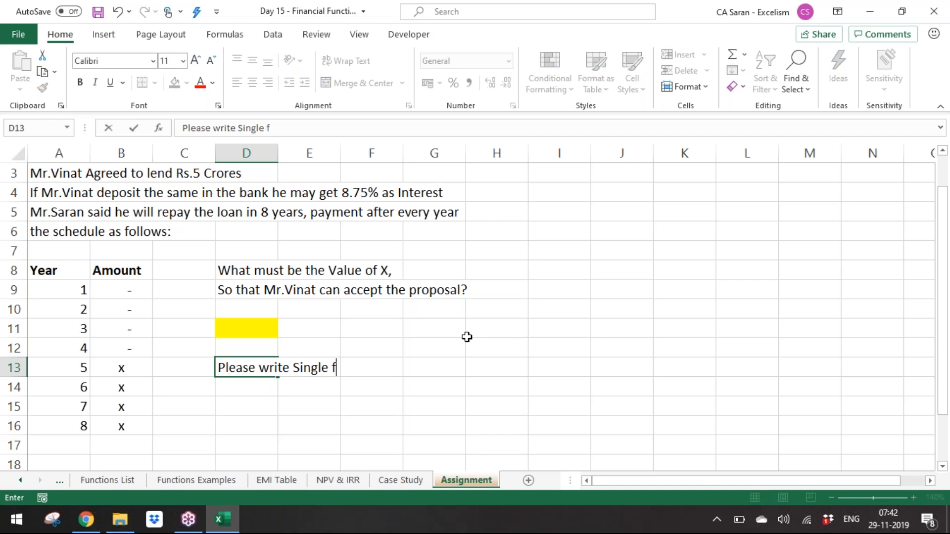
pyautogui.press('BackSpace')
pyautogui.write('Formula in')
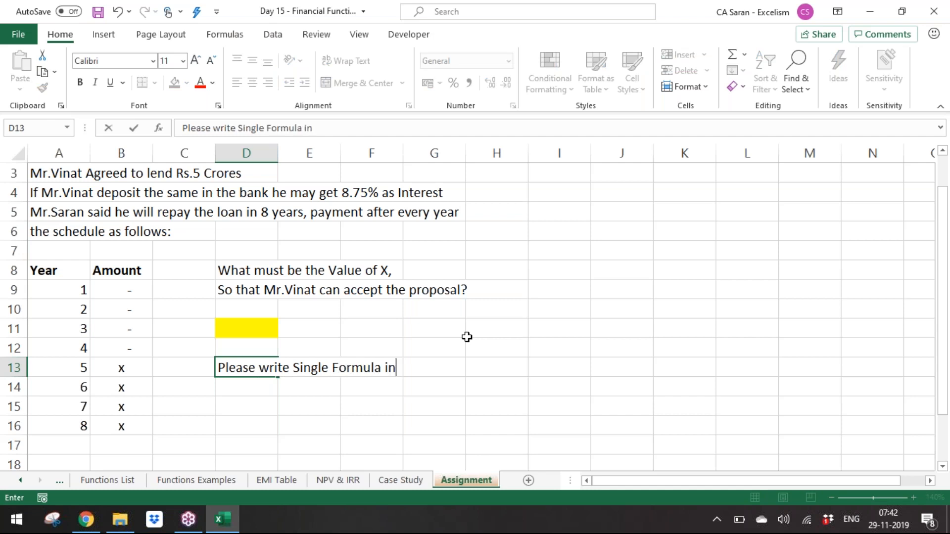
pyautogui.write(' single cell')
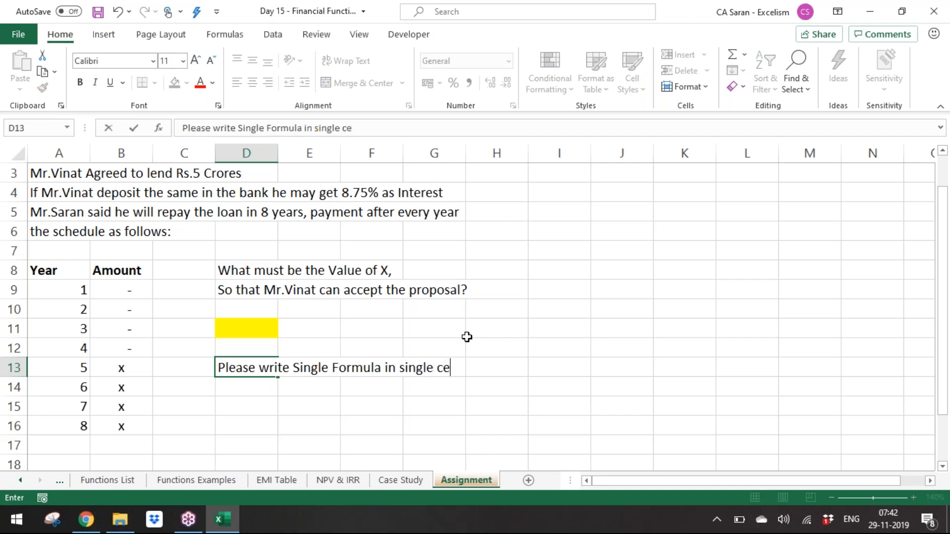
pyautogui.press('Return')
pyautogui.hotkey('ctrl', 's')
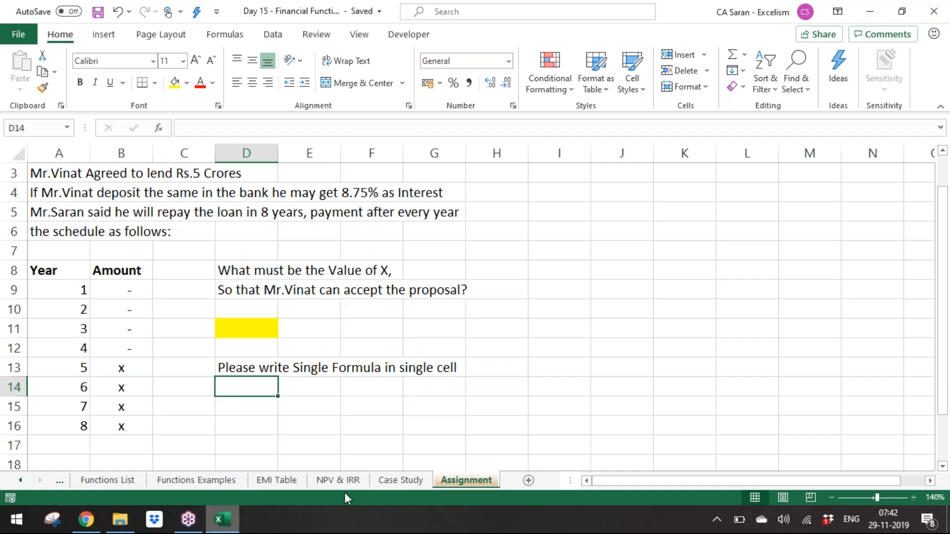
# Close the Day 15 financial functions workbook and create a new blank workbook
pyautogui.click(935, 214)
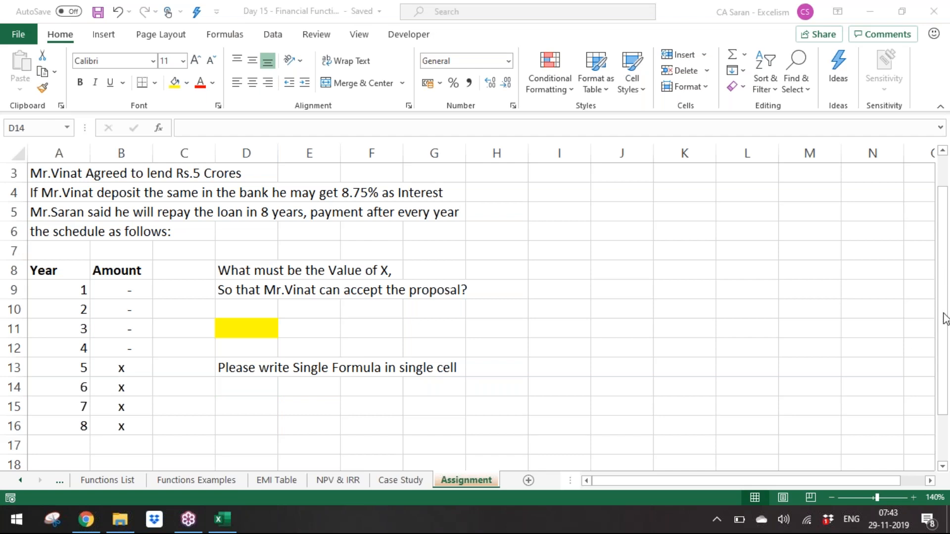
pyautogui.click(247, 387)
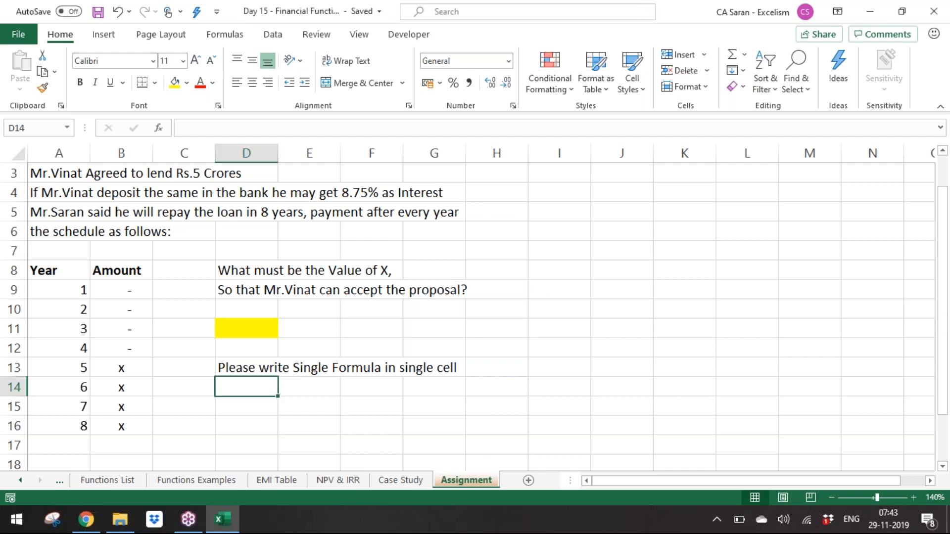
pyautogui.hotkey('ctrl', 'w')
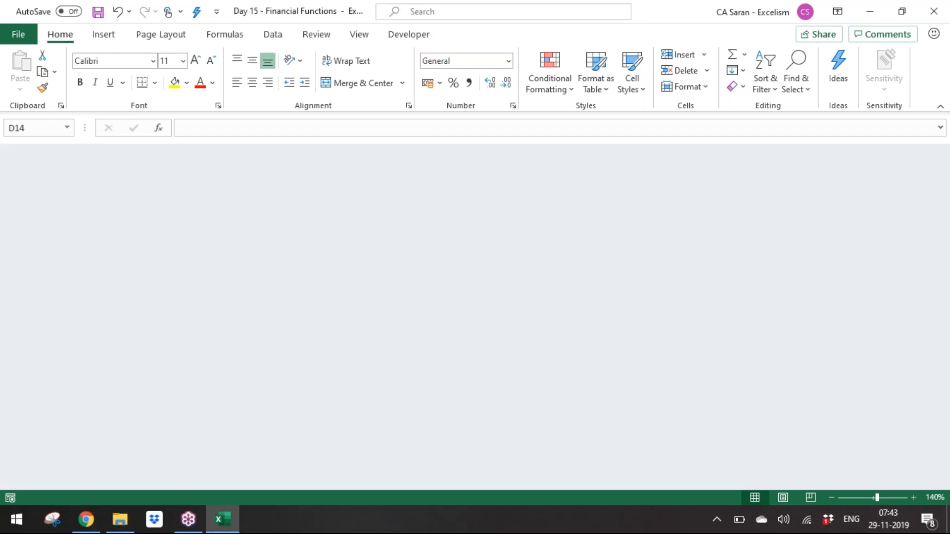
pyautogui.hotkey('ctrl', 'n')
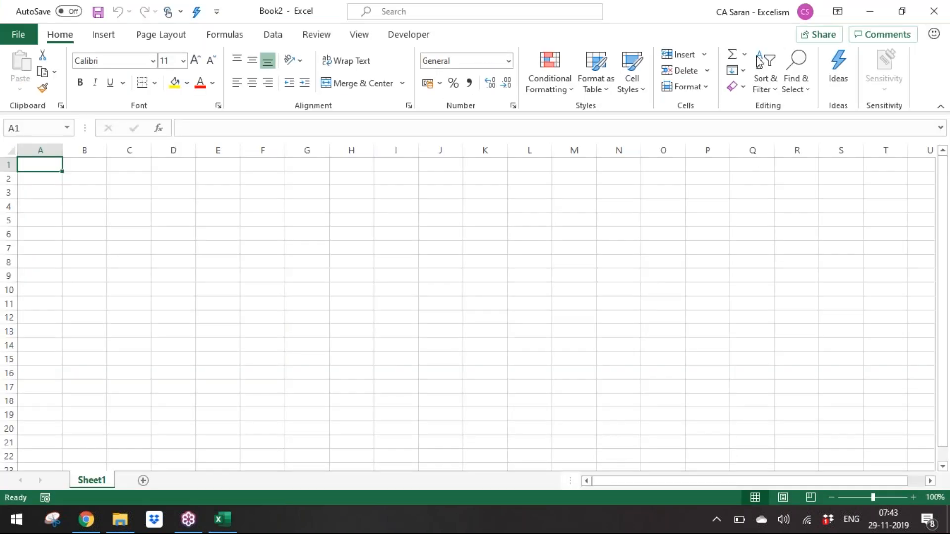
pyautogui.hotkey('ctrl', 'n')
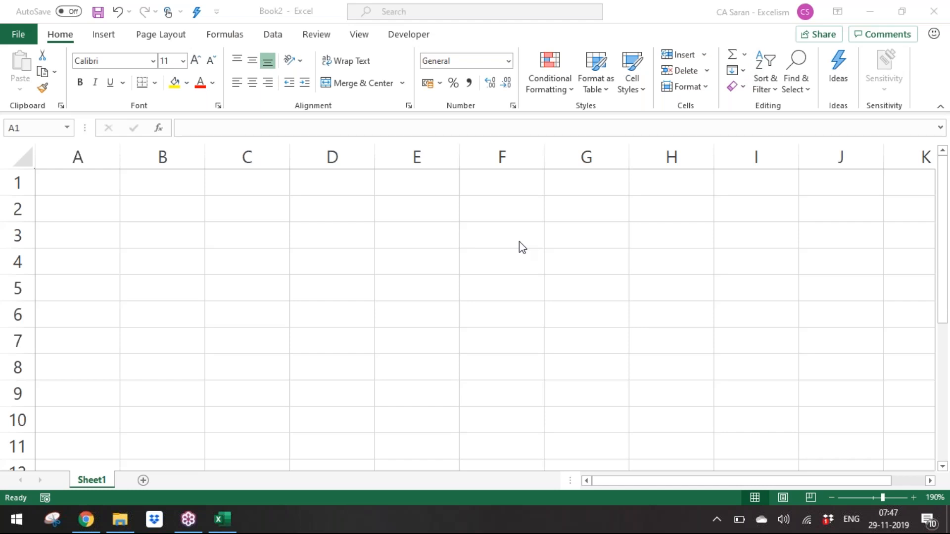
# Enter the heading "Protection" in cell A1 and make it bold
pyautogui.click(518, 242)
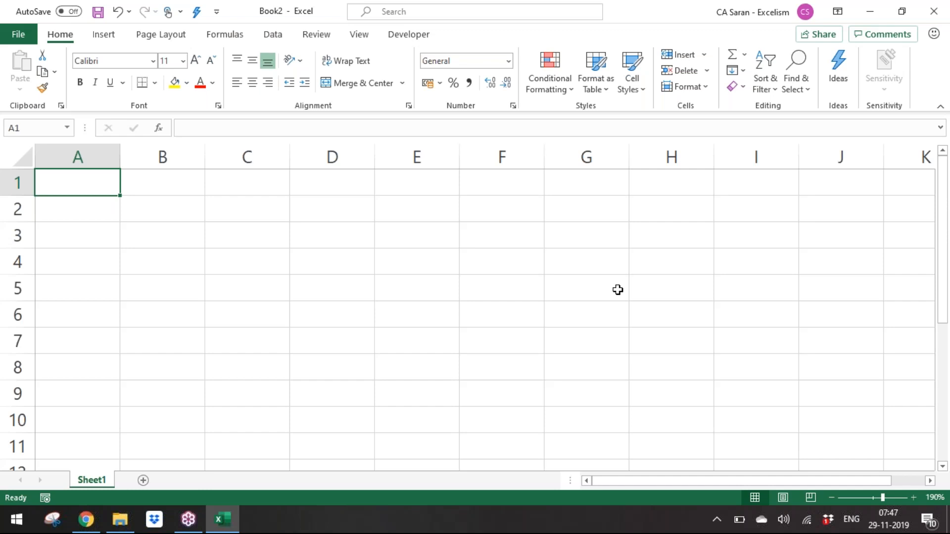
pyautogui.write('Protection')
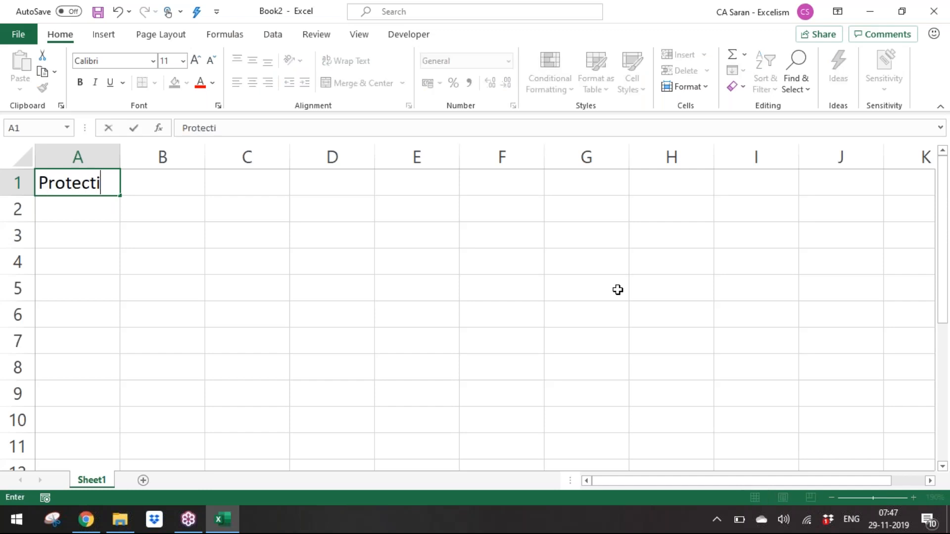
pyautogui.press('Return')
pyautogui.press('Up')
pyautogui.hotkey('ctrl', 'b')
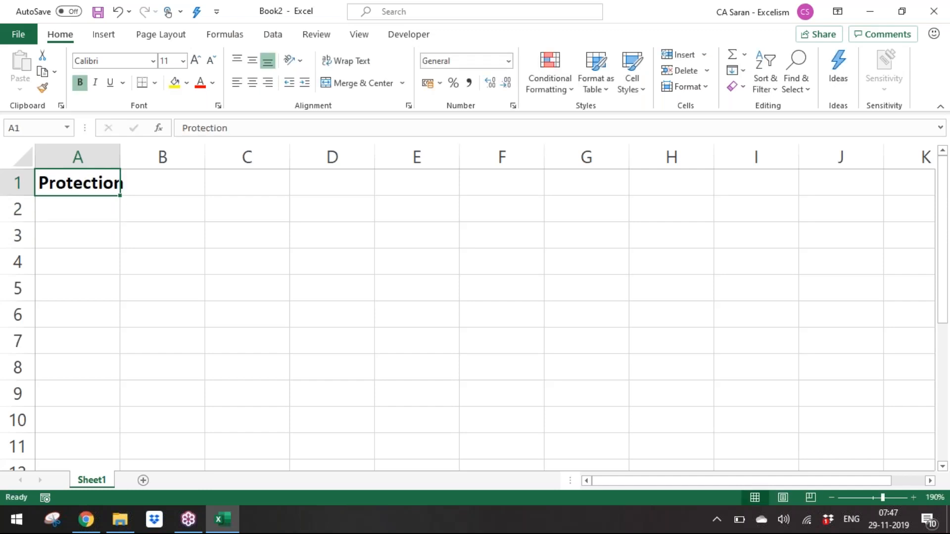
# Enter "1. Protection of Workbook" in cell A2 as the first list item
pyautogui.press('Down')
pyautogui.write('1.')
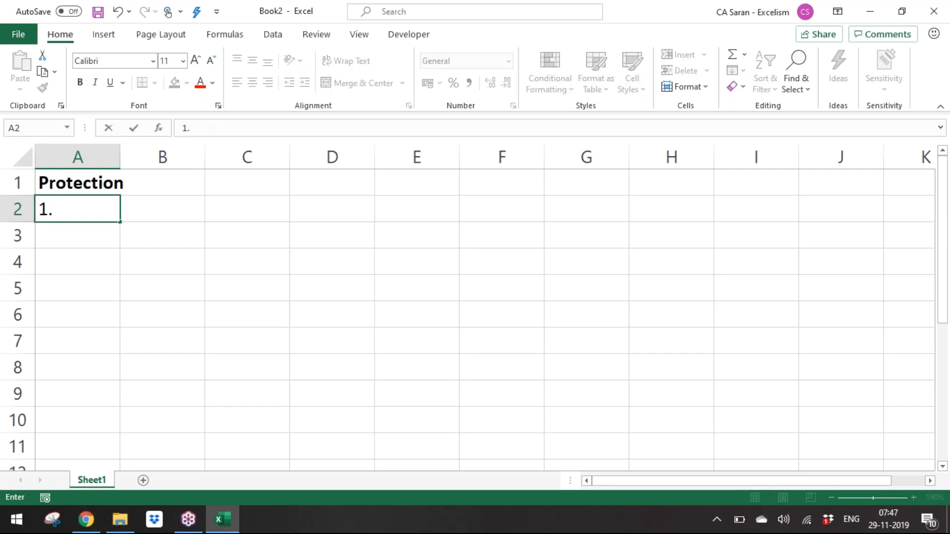
pyautogui.write(' Protectio')
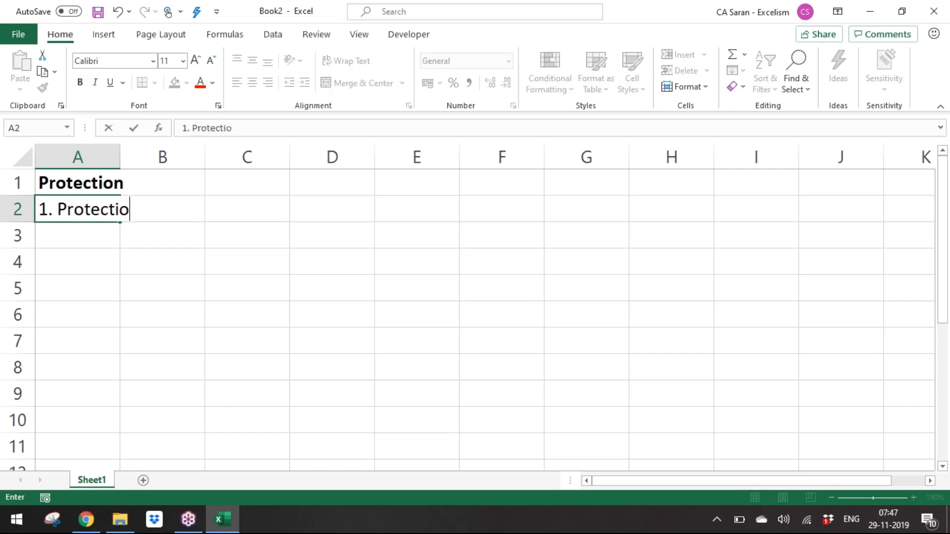
pyautogui.write('n to')
pyautogui.press('BackSpace')
pyautogui.press('BackSpace')
pyautogui.write('p')
pyautogui.press('Num_Lock')
pyautogui.press('BackSpace')
pyautogui.write('o')
pyautogui.press('BackSpace')
pyautogui.write('of')
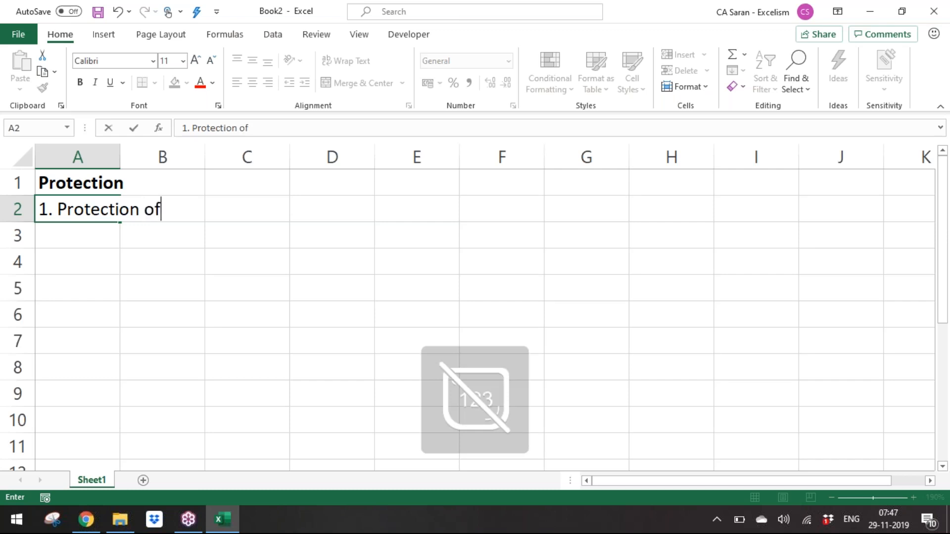
pyautogui.write(' Workbook')
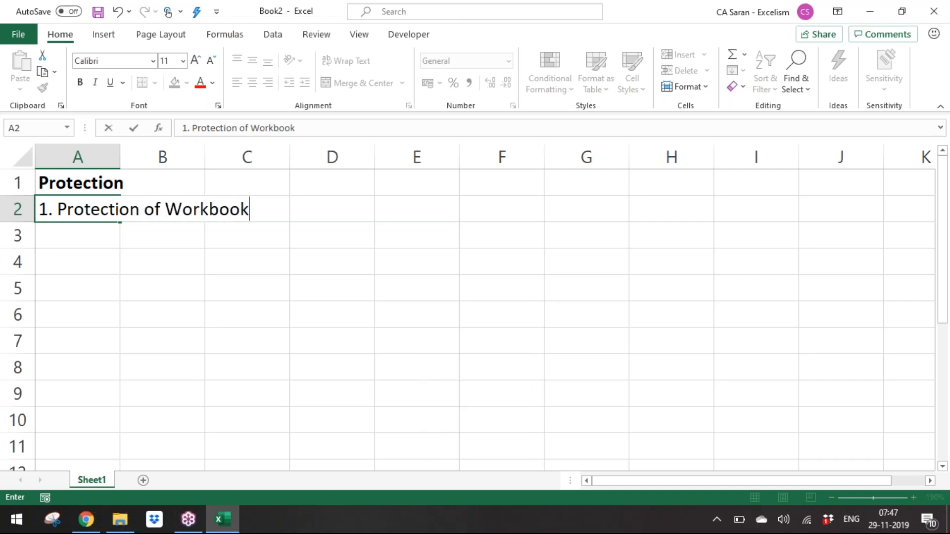
pyautogui.press('Return')
pyautogui.press('Return')
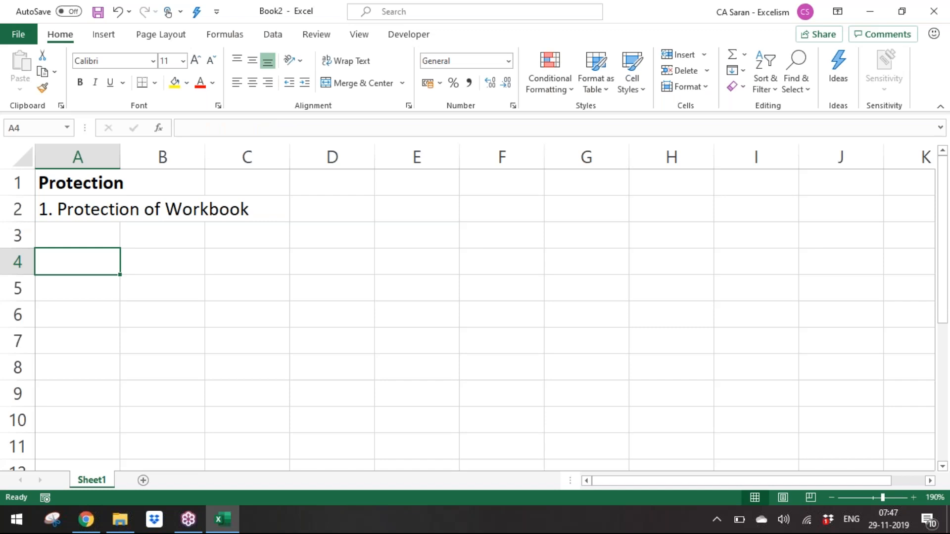
# Enter "2. Protection of Worksheets in the Workbook" in A3 and "3. Protection of Cells in the Worksheet" in A4
pyautogui.press('Up')
pyautogui.press('Num_Lock')
pyautogui.write('2. Protection of ')
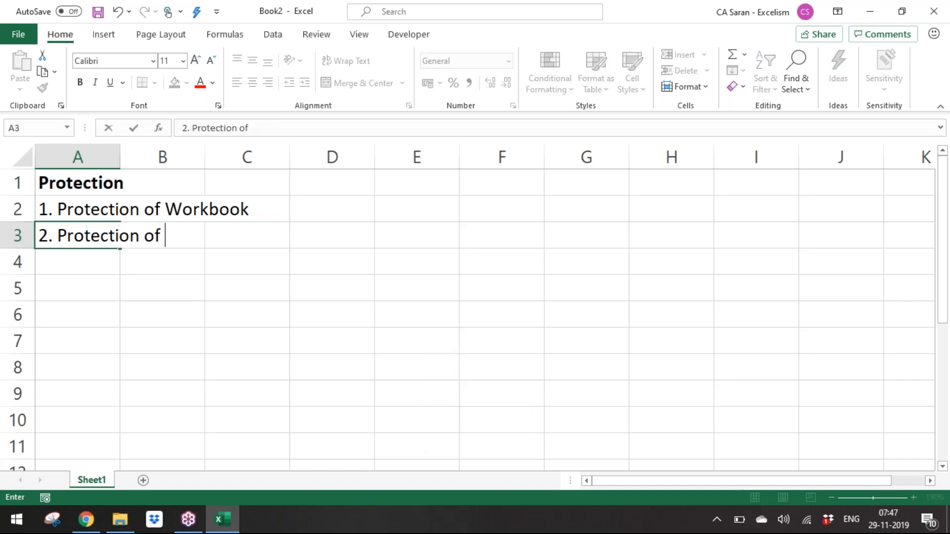
pyautogui.write('Worksheets in the Workbook')
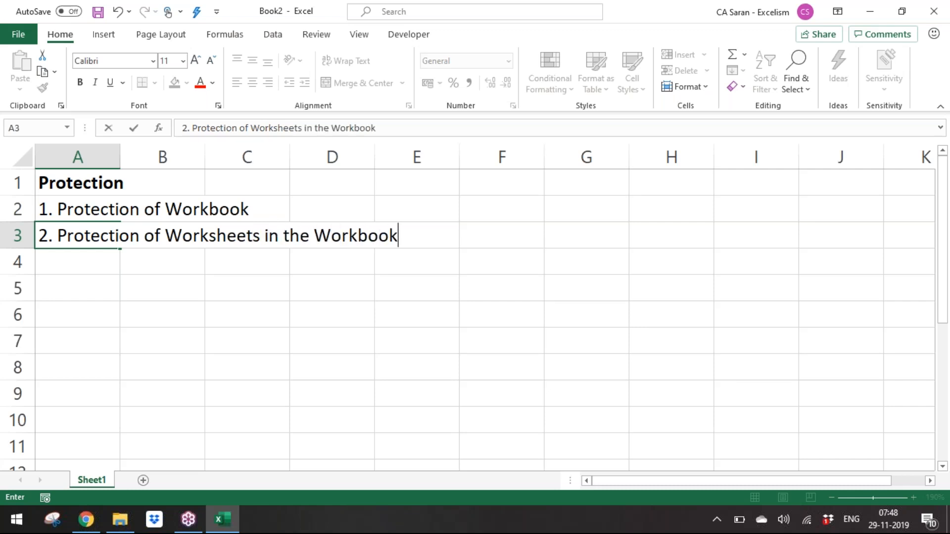
pyautogui.press('Return')
pyautogui.write('3. Protection of Cells in the Worksheet')
pyautogui.press('Return')
# Autofit the width of column A to the three list items in A2:A4
pyautogui.click(120, 236)
pyautogui.moveTo(99, 208); pyautogui.dragTo(99, 263)
pyautogui.click(160, 34)
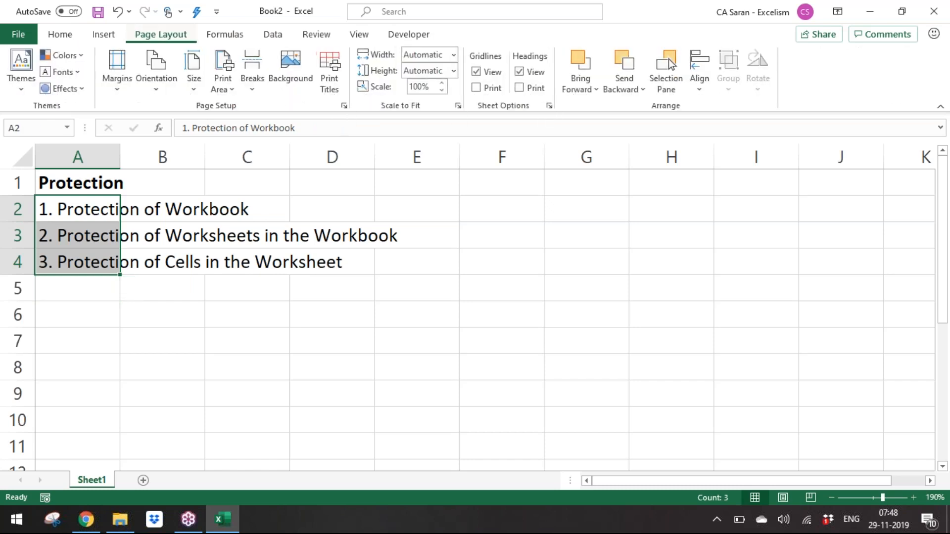
pyautogui.hotkey('alt', 'o')
pyautogui.press('c')
pyautogui.press('a')
# Enter the heading "Scope" in cell B1 and make it bold
pyautogui.press('Up')
pyautogui.press('Right')
pyautogui.write('S')
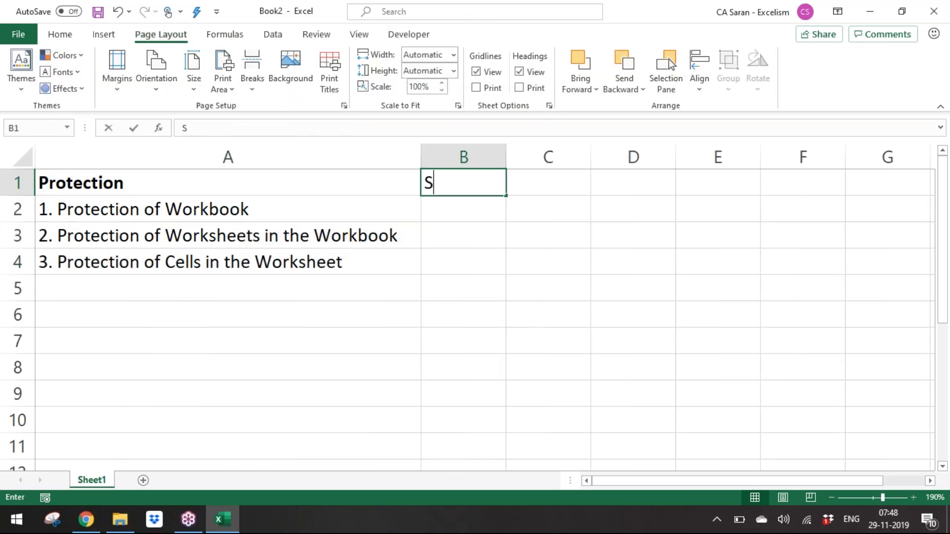
pyautogui.write('co[e')
pyautogui.press('BackSpace')
pyautogui.press('BackSpace')
pyautogui.write('pe')
pyautogui.press('Return')
pyautogui.press('Up')
pyautogui.hotkey('ctrl', 'b')
pyautogui.press('Down')
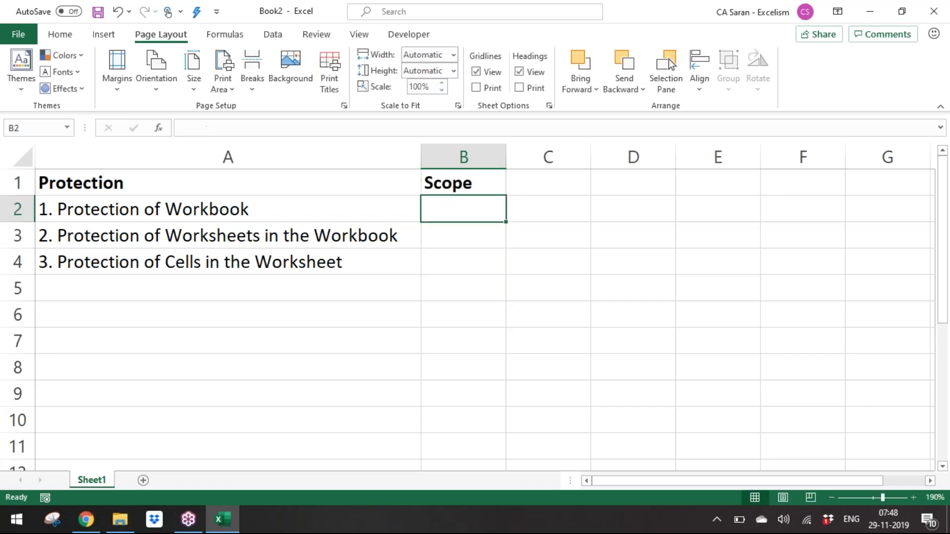
# Fill in the scope of each protection type in B2:B4 as "File", "Workbook" and "Worksheet"
pyautogui.write('File')
pyautogui.press('Return')
pyautogui.press('Up')
pyautogui.hotkey('ctrl', 'b')
pyautogui.hotkey('ctrl', 'b')
pyautogui.press('Return')
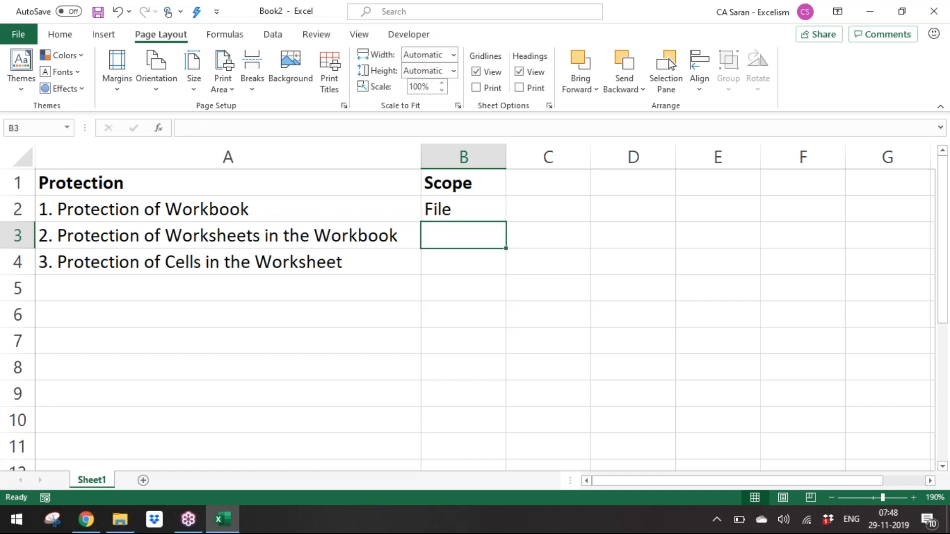
pyautogui.write('Workbook')
pyautogui.press('Return')
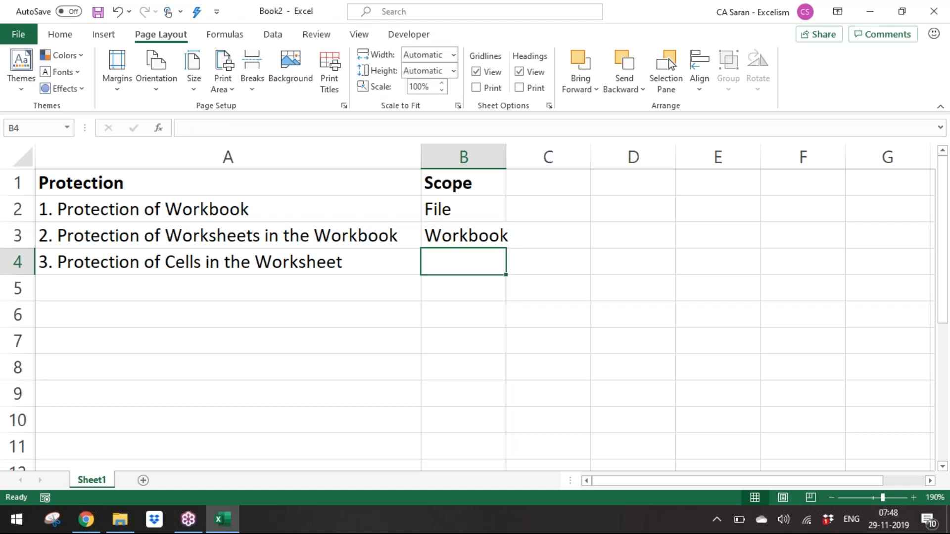
pyautogui.write('Worksheet')
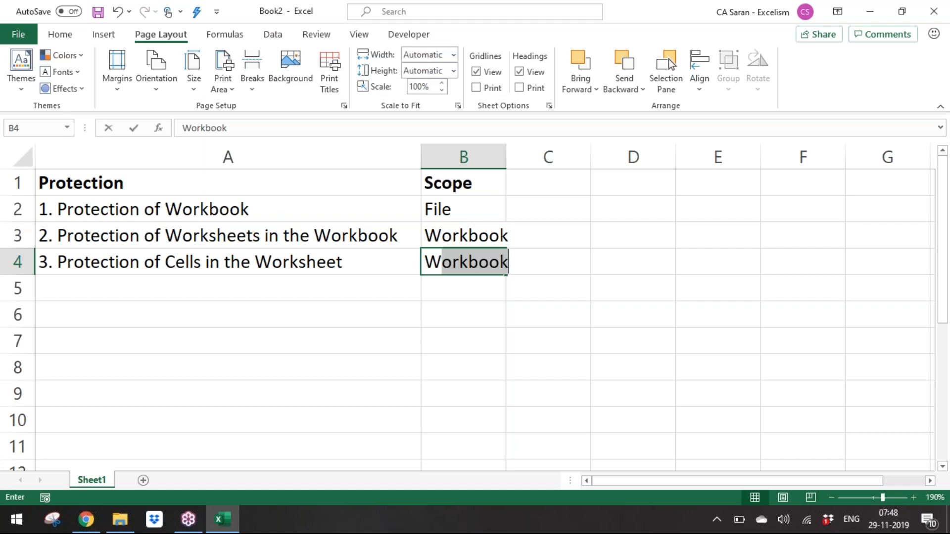
pyautogui.press('Return')
pyautogui.press('Up')
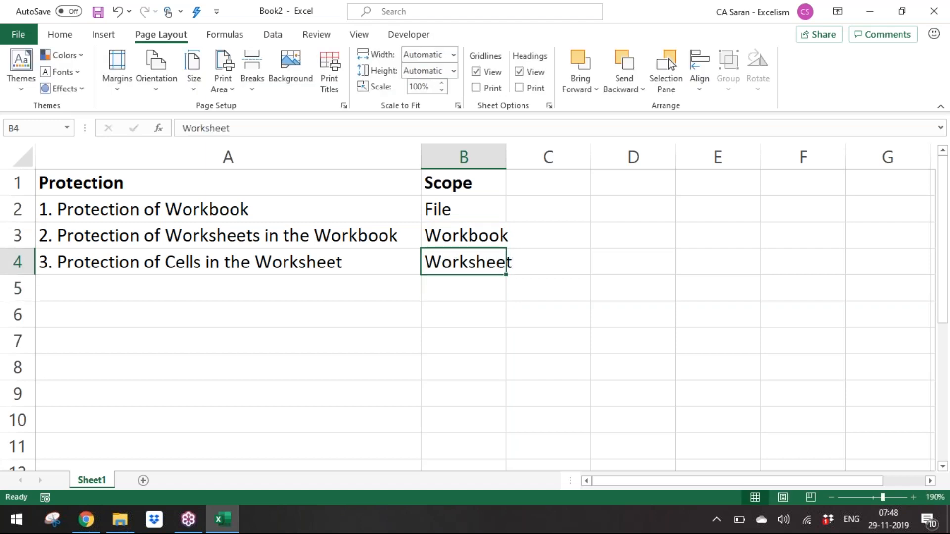
# Autofit the width of column B to the entries in B3:B4
pyautogui.press('Up')
pyautogui.hotkey('shift', 'Down')
pyautogui.hotkey('alt', 'o')
pyautogui.press('c')
pyautogui.press('a')
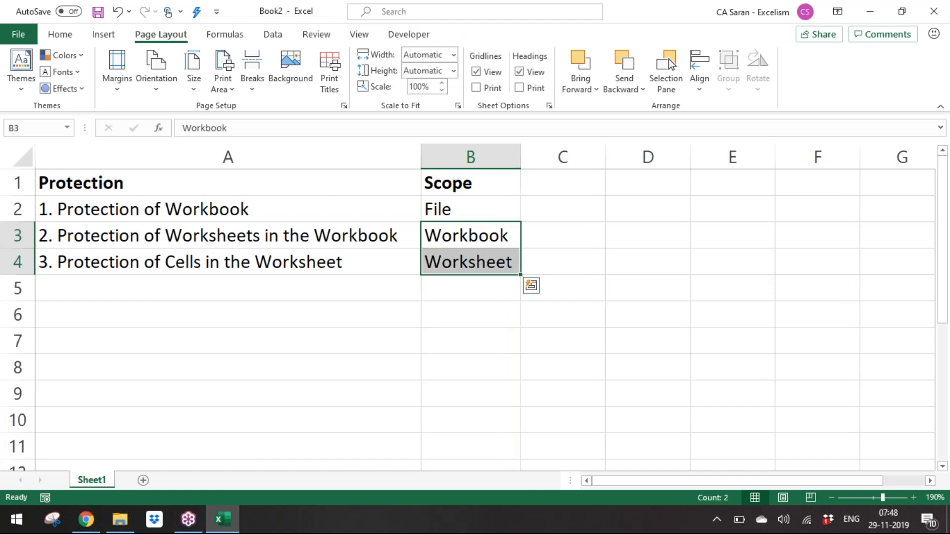
# Go through the Scope column entries for the three protection types
pyautogui.press('Up')
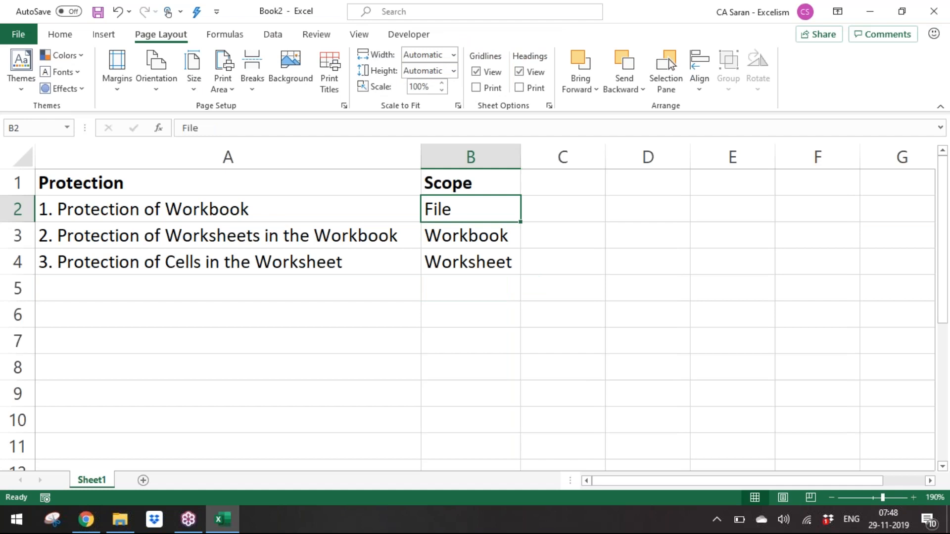
pyautogui.press('Down')
pyautogui.press('Up')
pyautogui.press('Up')
pyautogui.press('Down')
pyautogui.press('Down')
pyautogui.press('Down')
pyautogui.press('Down')
pyautogui.press('Down')
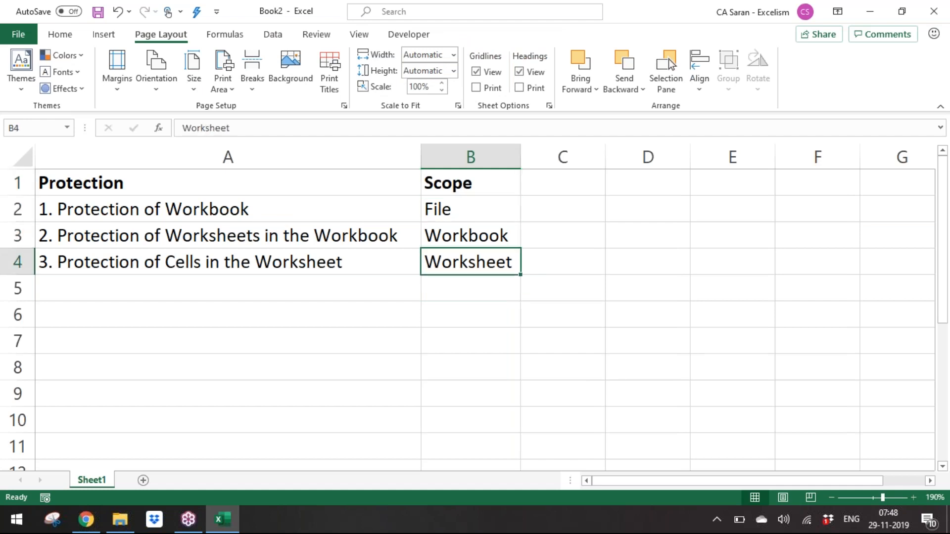
# Copy the "1. Protection of Workbook" item from A2 to A6 and make it bold as a section heading
pyautogui.press('Left')
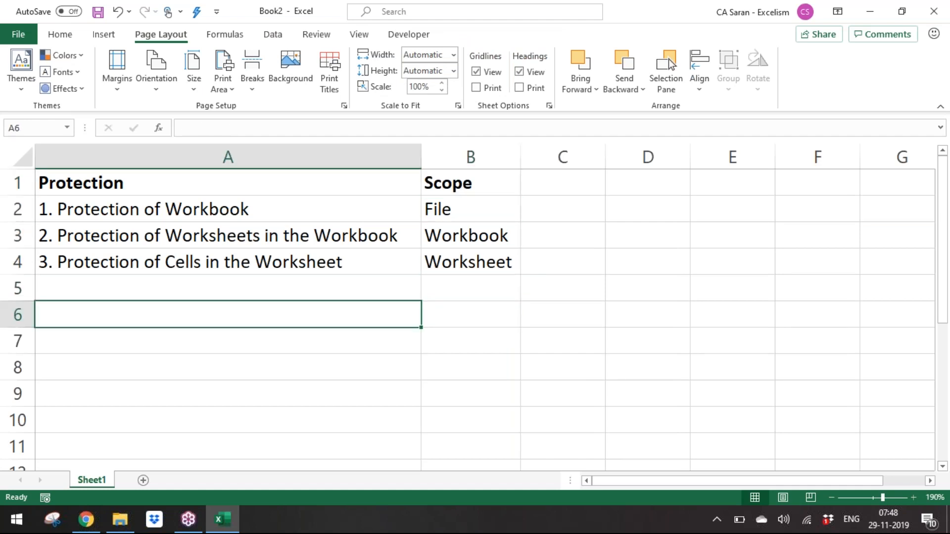
pyautogui.press('Up')
pyautogui.press('Up')
pyautogui.press('Up')
pyautogui.press('Up')
pyautogui.hotkey('ctrl', 'c')
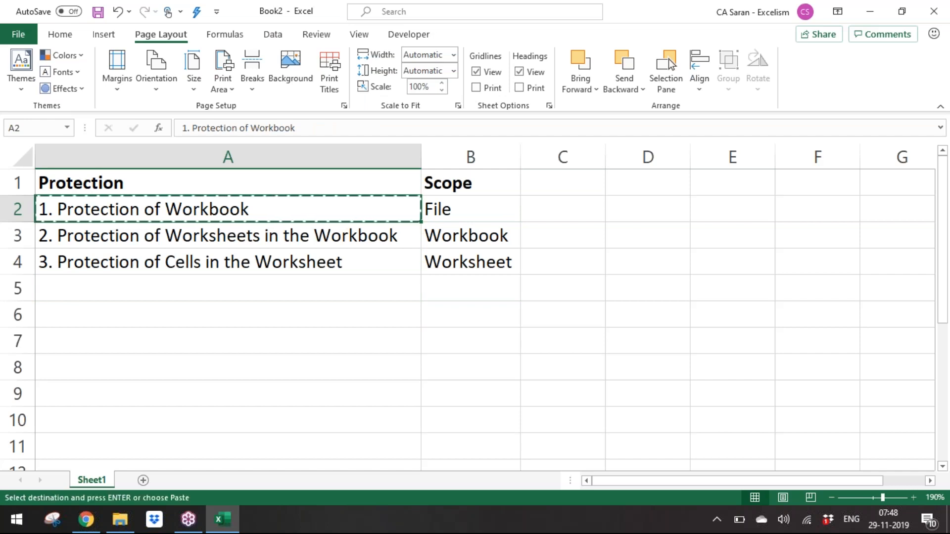
pyautogui.press('Down')
pyautogui.press('Down')
pyautogui.press('Down')
pyautogui.press('Down')
pyautogui.press('Return')
pyautogui.hotkey('ctrl', 'b')
pyautogui.press('Down')
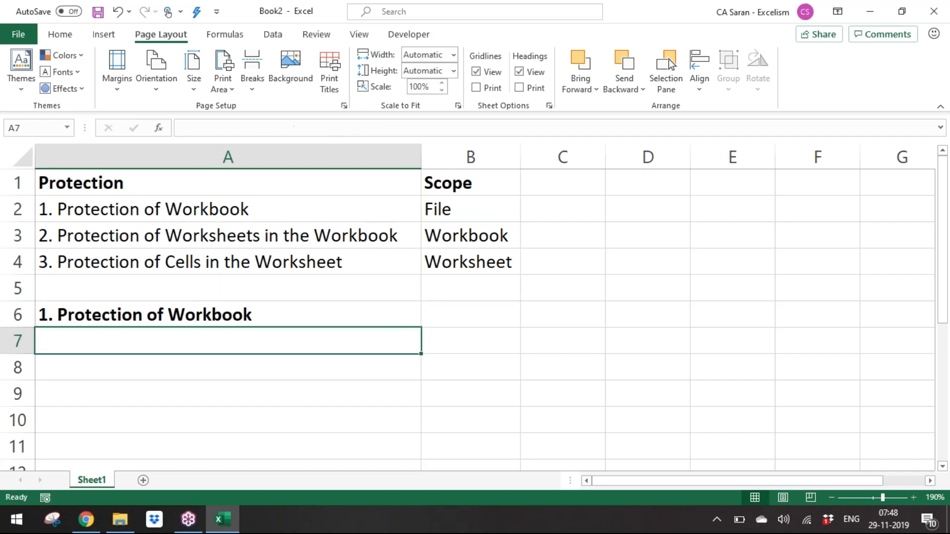
# Enter in A7 "If we user protects the workbook, no other user can open the same until provides the correct password"
pyautogui.write('If we pro')
pyautogui.press('BackSpace')
pyautogui.press('BackSpace')
pyautogui.press('BackSpace')
pyautogui.press('BackSpace')
pyautogui.write('u')
pyautogui.press('BackSpace')
pyautogui.write('user')
pyautogui.press('BackSpace')
pyautogui.press('BackSpace')
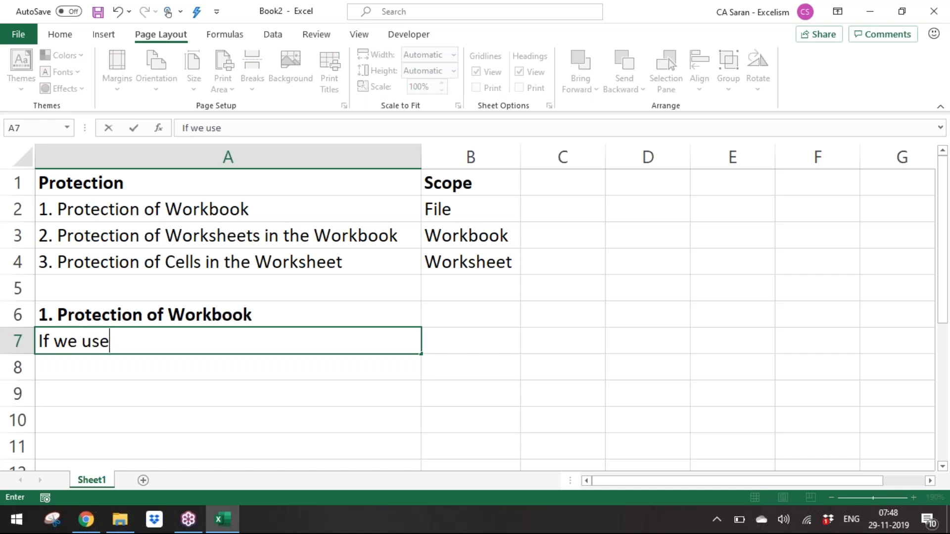
pyautogui.write('r protec')
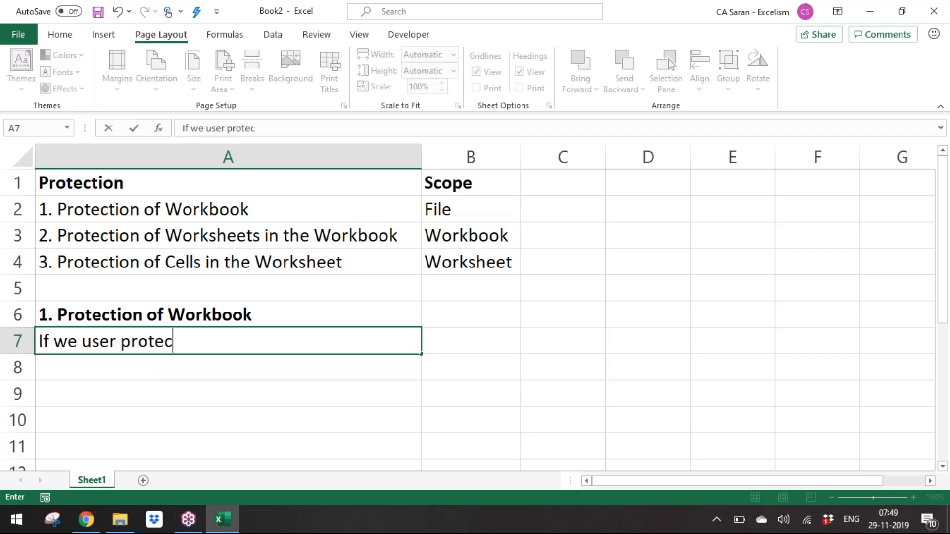
pyautogui.write('ts the workbo')
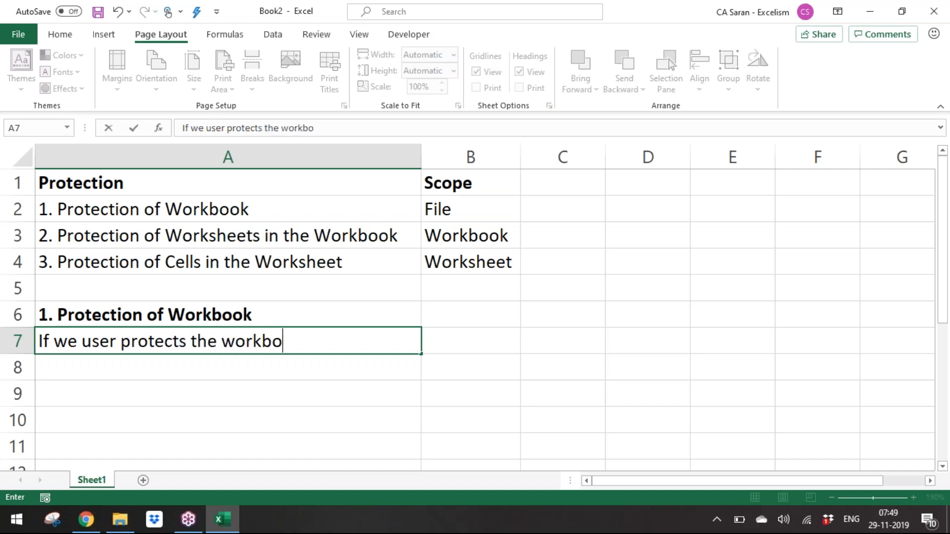
pyautogui.write('ok, the ')
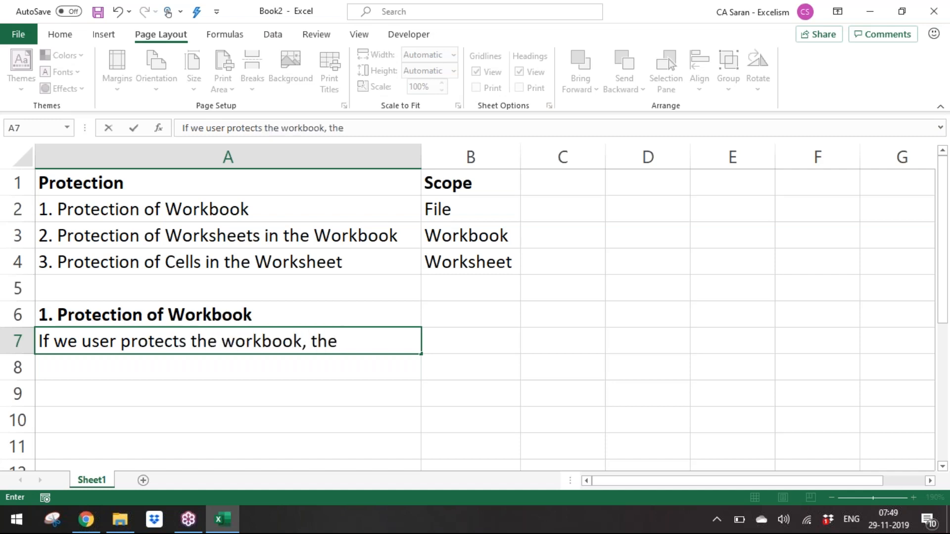
pyautogui.write('other c')
pyautogui.press('BackSpace')
pyautogui.press('BackSpace')
pyautogui.press('BackSpace')
pyautogui.press('BackSpace')
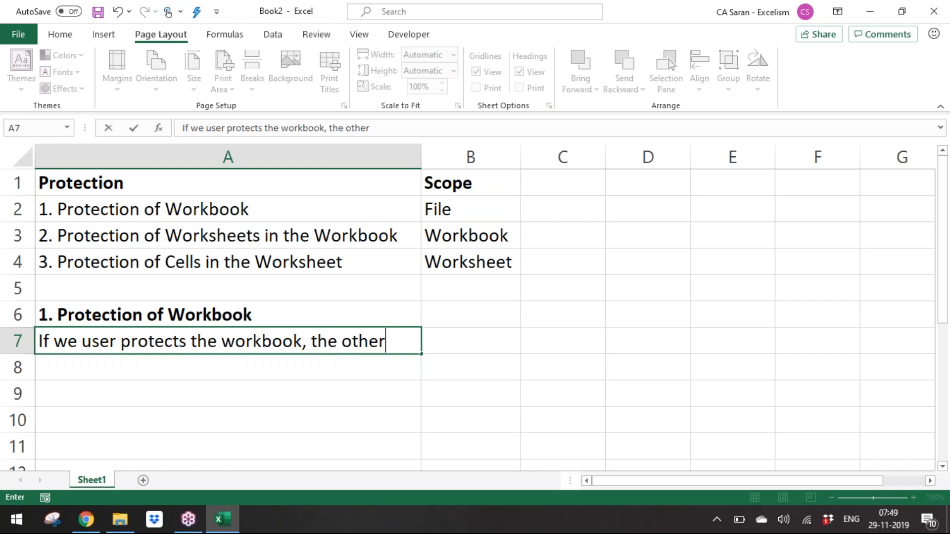
pyautogui.press('BackSpace')
pyautogui.press('BackSpace')
pyautogui.press('BackSpace')
pyautogui.press('BackSpace')
pyautogui.press('BackSpace')
pyautogui.press('BackSpace')
pyautogui.press('BackSpace')
pyautogui.write('n')
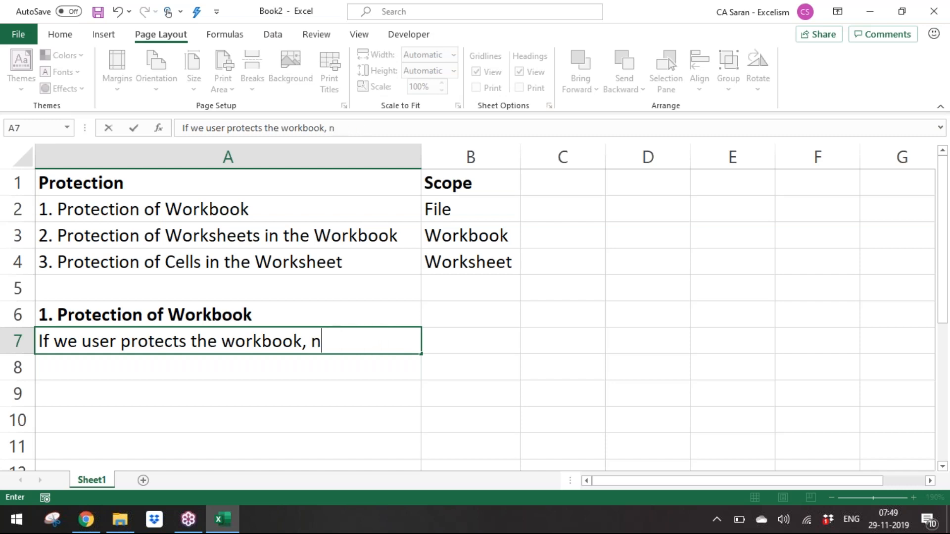
pyautogui.write('o other user can')
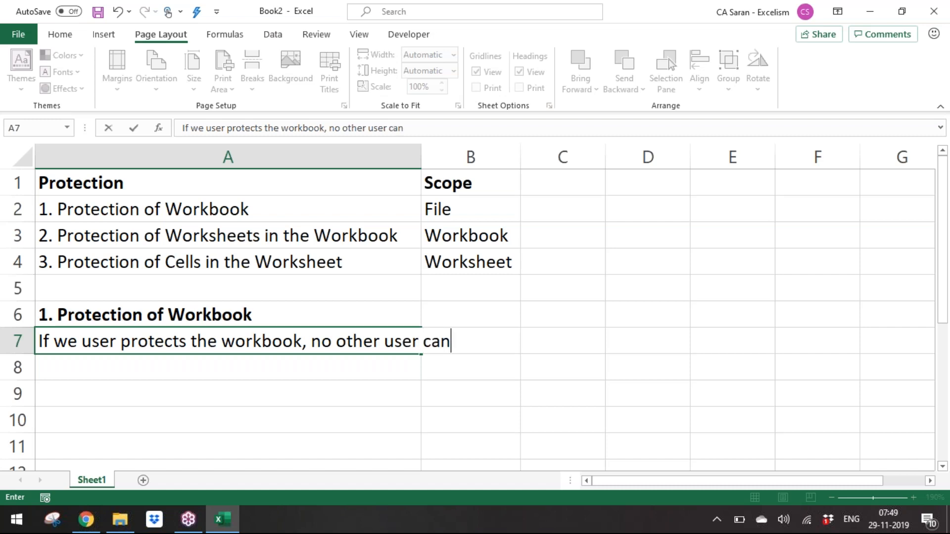
pyautogui.write(' open the sa')
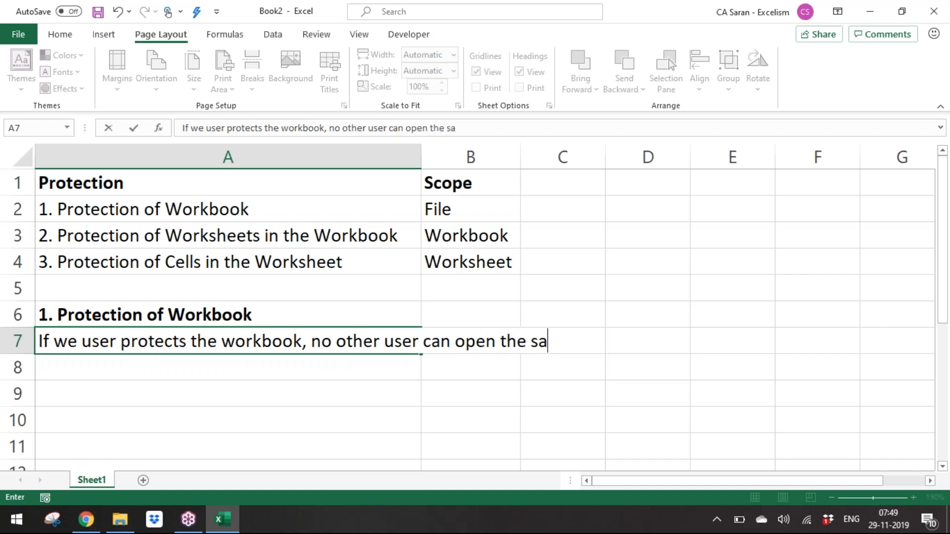
pyautogui.write('me until p')
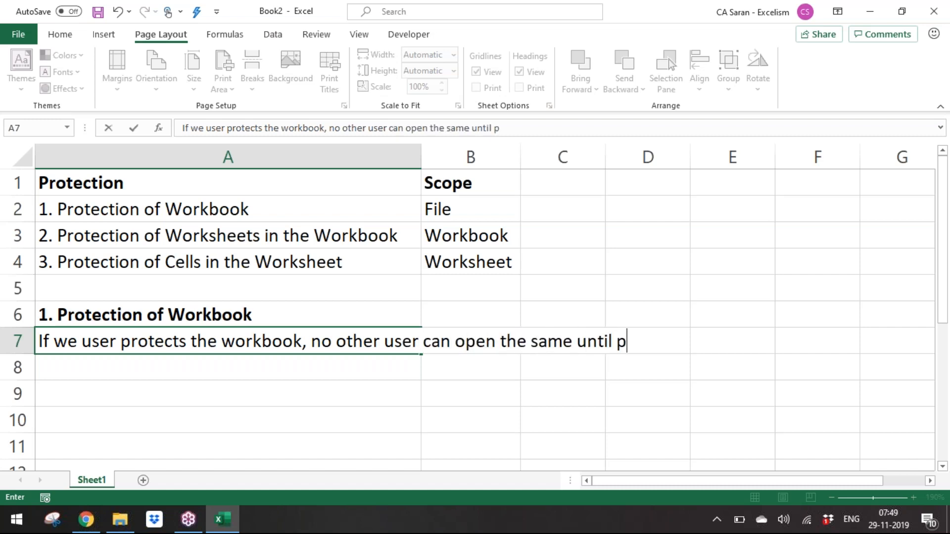
pyautogui.write('rovides the corr')
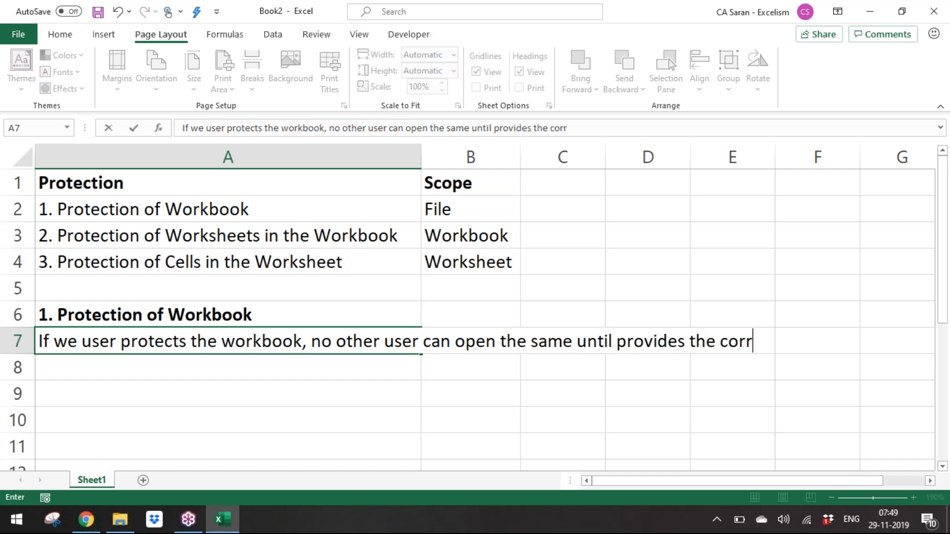
pyautogui.write('ect password')
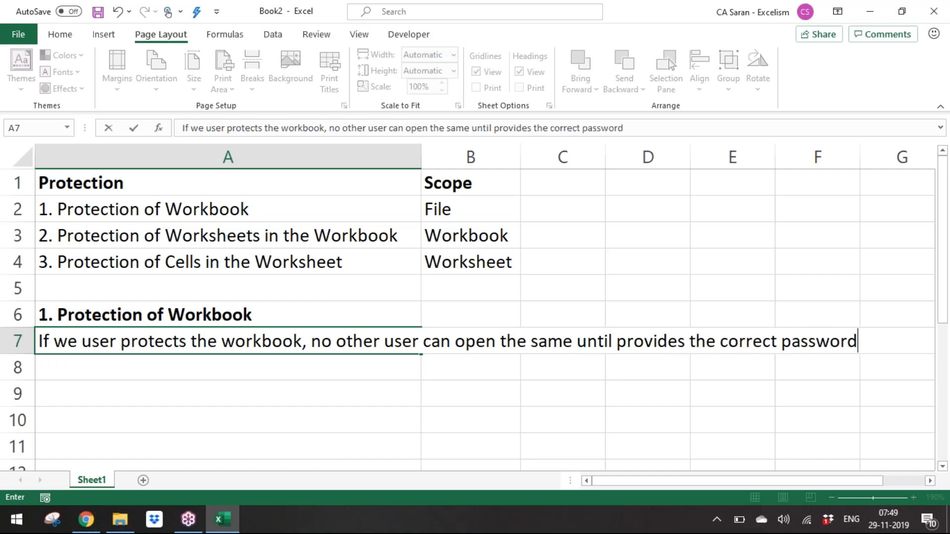
pyautogui.press('Return')
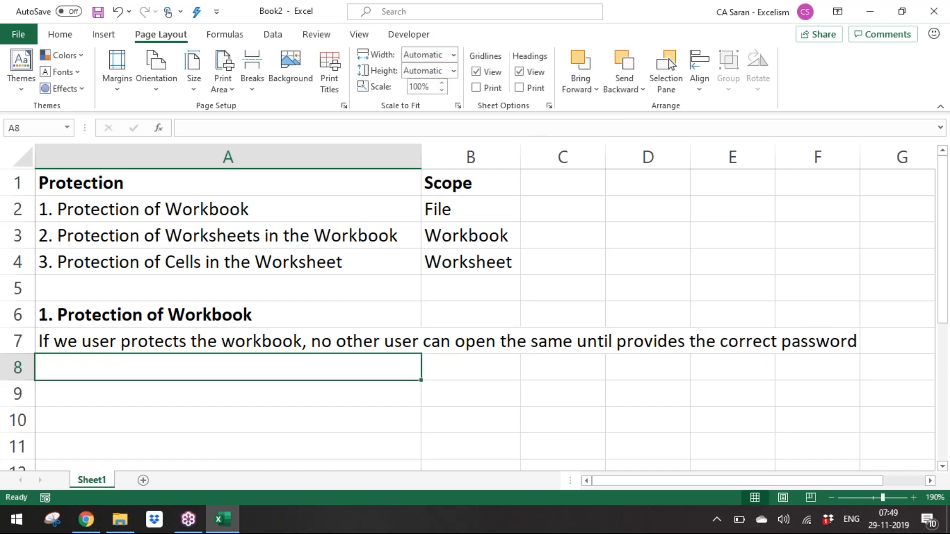
# Enter the line "There are two ways we can protect the workbook" in A8
pyautogui.write('There are twi')
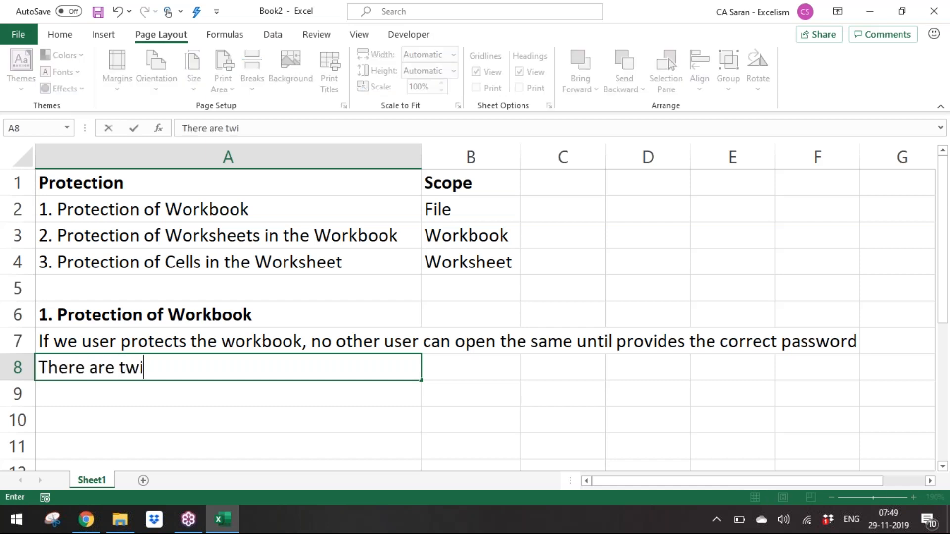
pyautogui.press('BackSpace')
pyautogui.write('o way')
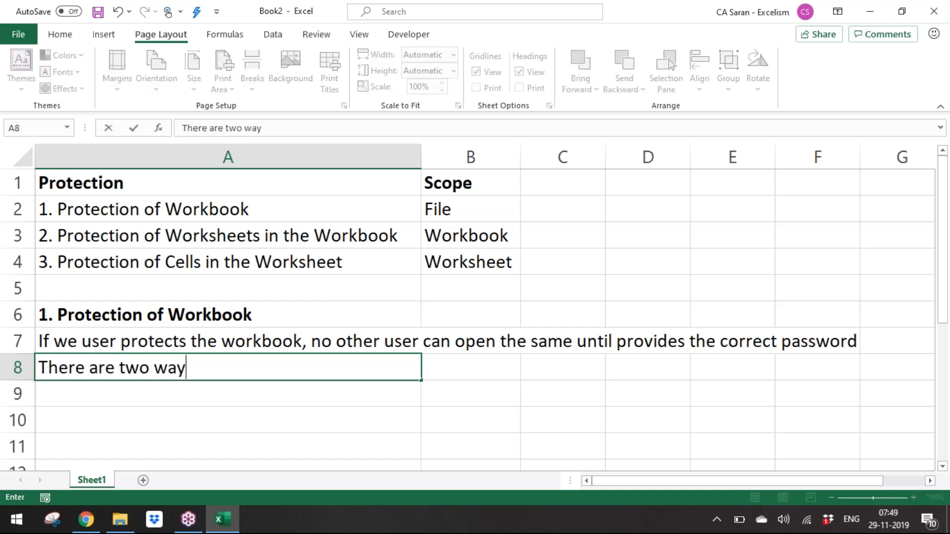
pyautogui.write('s we can pr')
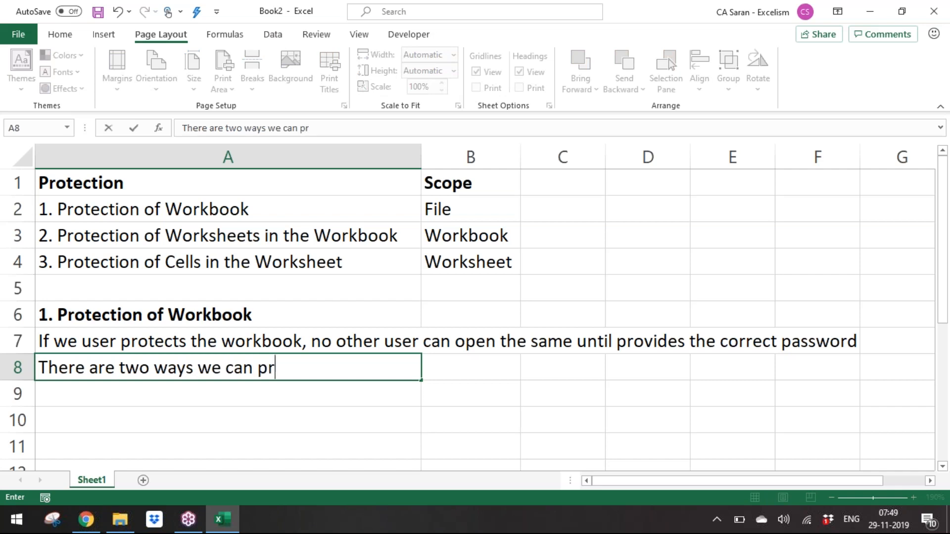
pyautogui.write('otect the workbopopk')
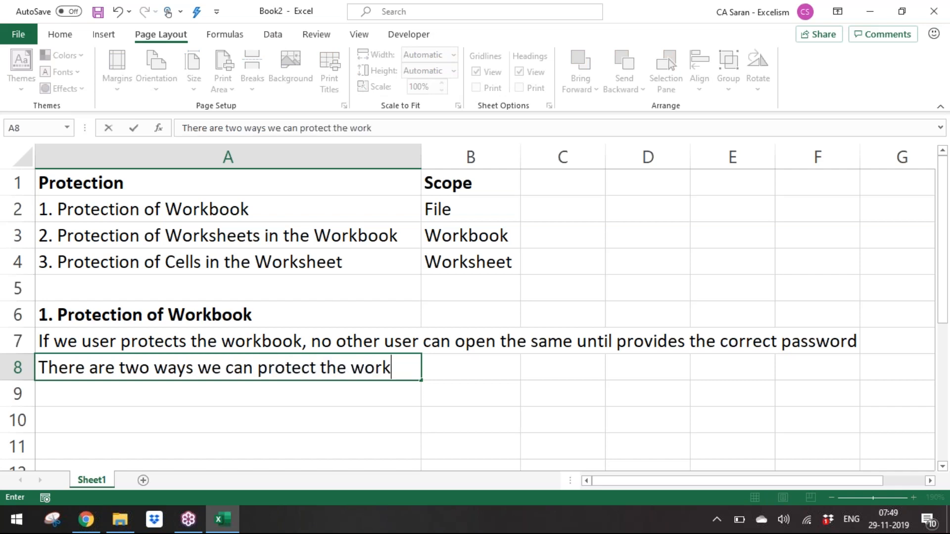
pyautogui.press('BackSpace')
pyautogui.press('BackSpace')
pyautogui.press('BackSpace')
pyautogui.press('BackSpace')
pyautogui.write('ok')
pyautogui.press('Return')
# Write the first method in A9: "i) File --> Info --> Protect Workbook --> Encrypt with password --> Confirm Password --> Ok"
pyautogui.write('i) ')
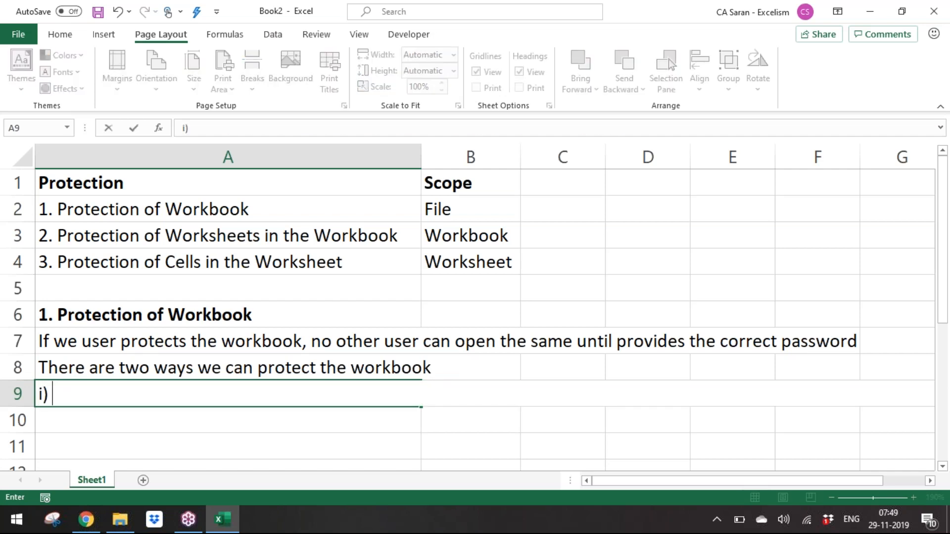
pyautogui.write('File --> Info ')
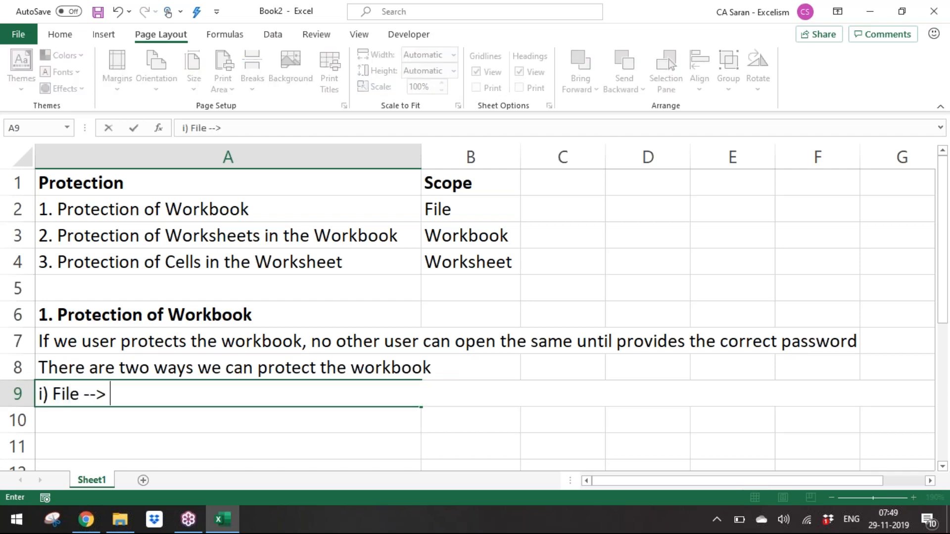
pyautogui.write('--> Protec')
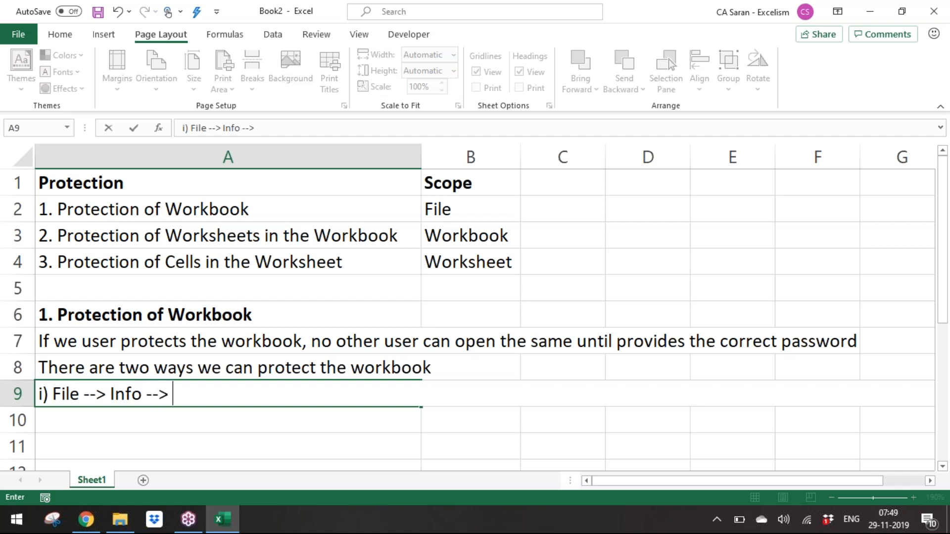
pyautogui.write('t Worpk')
pyautogui.press('BackSpace')
pyautogui.press('BackSpace')
pyautogui.write('kbookk')
pyautogui.press('BackSpace')
pyautogui.write('--> E')
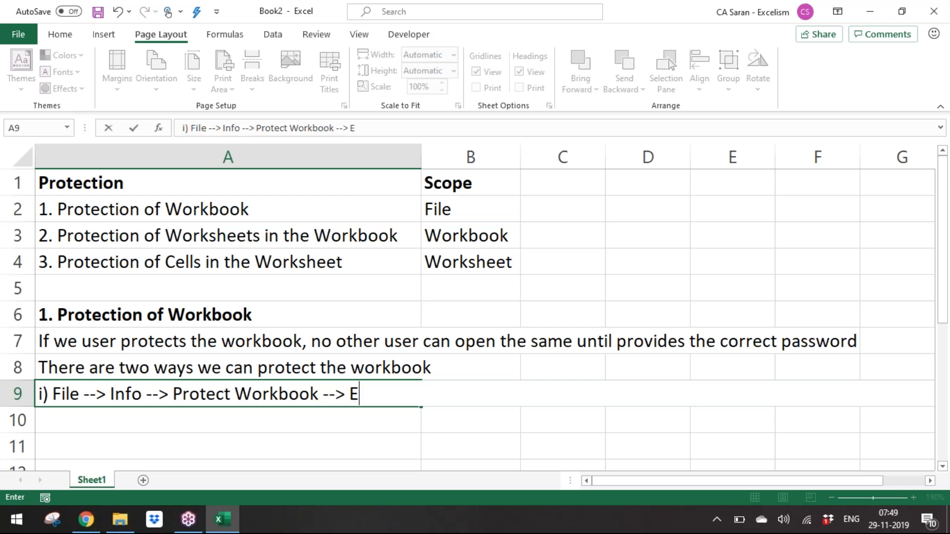
pyautogui.write('ncrypt with')
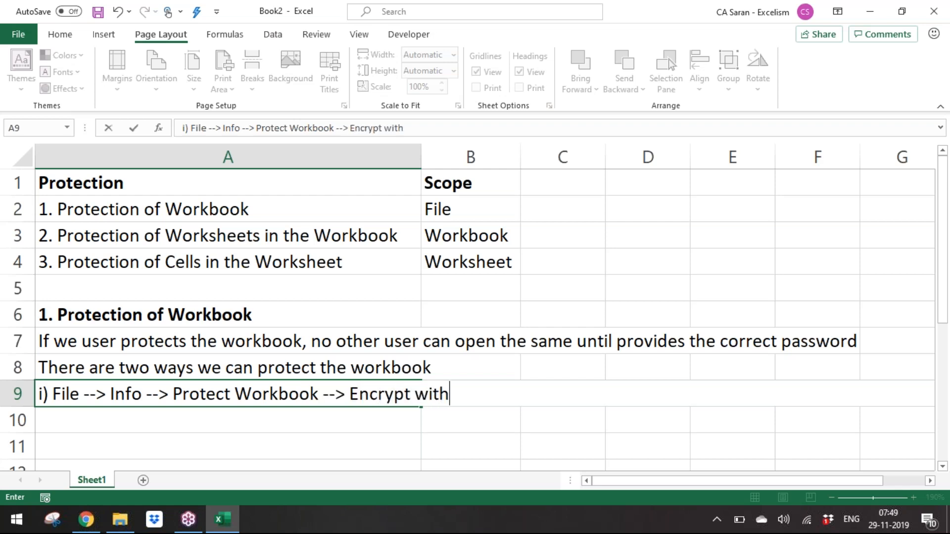
pyautogui.write(' password ')
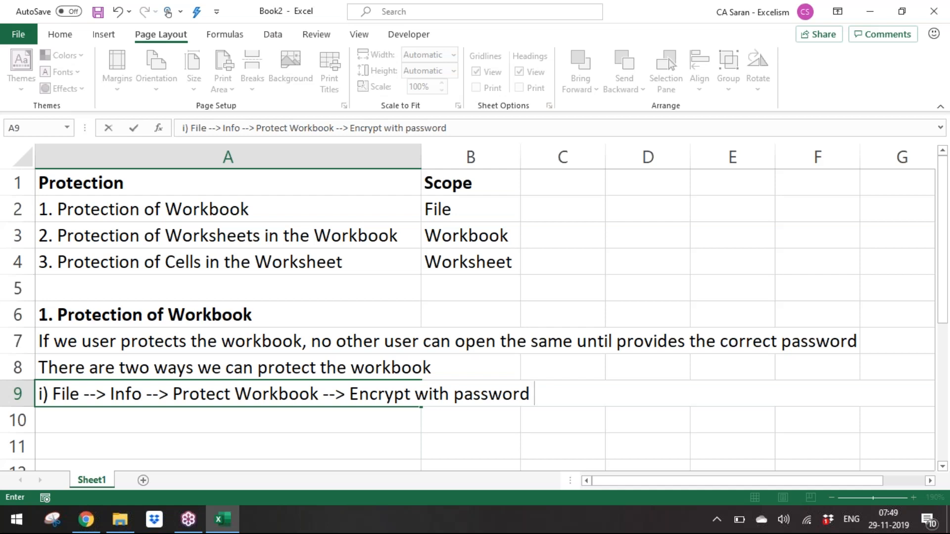
pyautogui.write('--> Confirm')
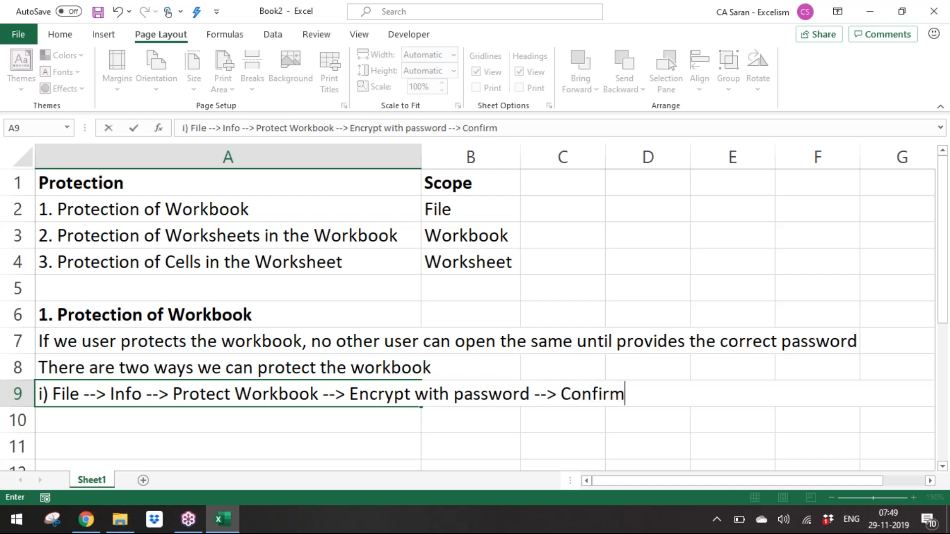
pyautogui.write(' Password ')
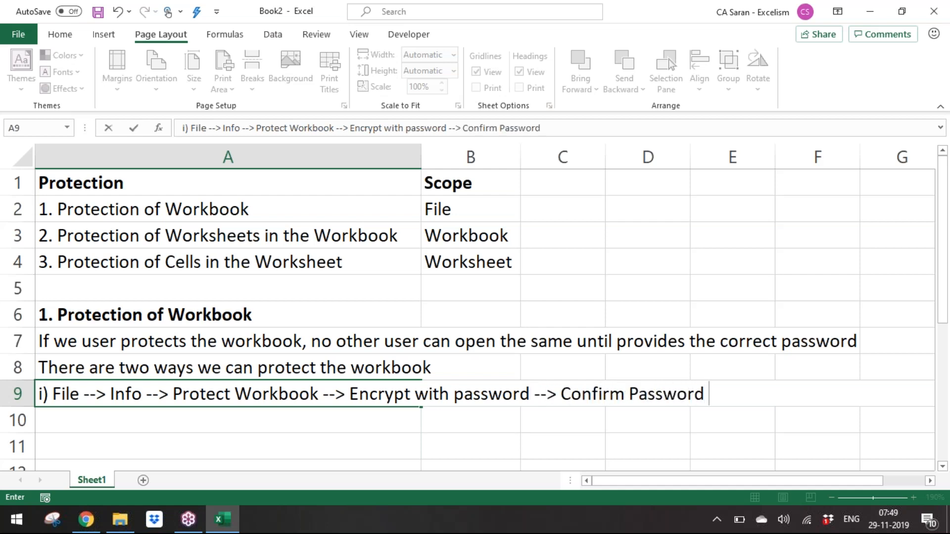
pyautogui.write('--> Okay')
pyautogui.press('BackSpace')
pyautogui.press('BackSpace')
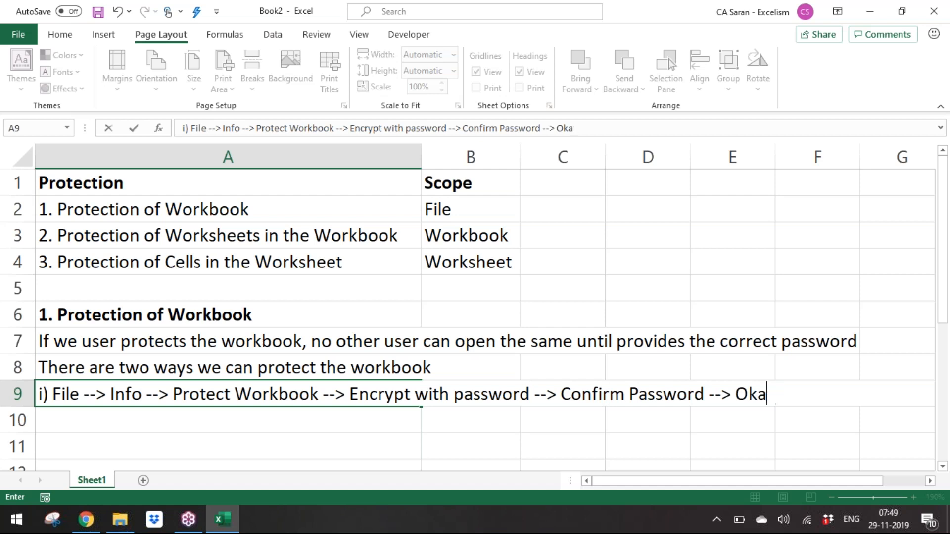
pyautogui.hotkey('ctrl', 'Return')
pyautogui.press('Return')
# Write in A10 "ii) Save As (F12) --> Tools --> General Options --> Password to Open --> Enter Password --> Confirm --> OK"
pyautogui.write('i)')
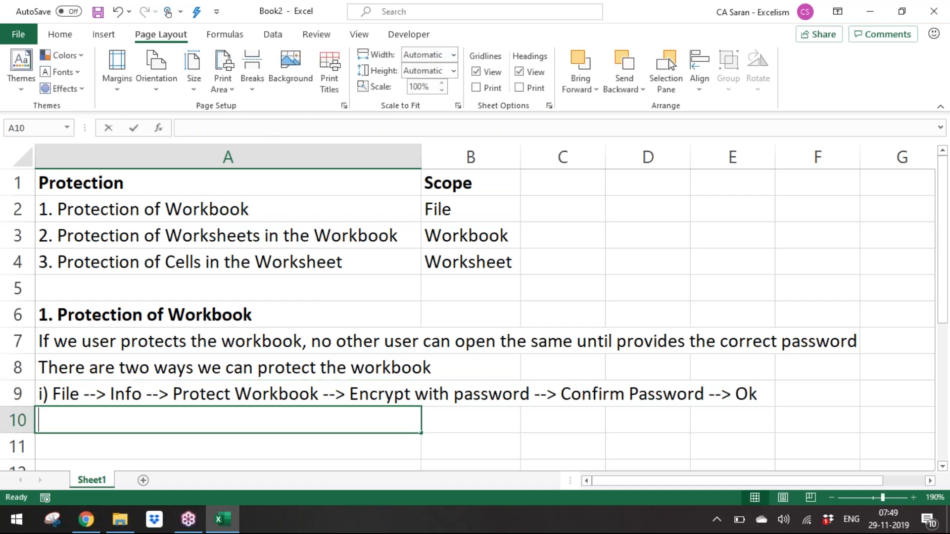
pyautogui.press('BackSpace')
pyautogui.press('BackSpace')
pyautogui.write('i) Save As (F12) --> Tools -->')
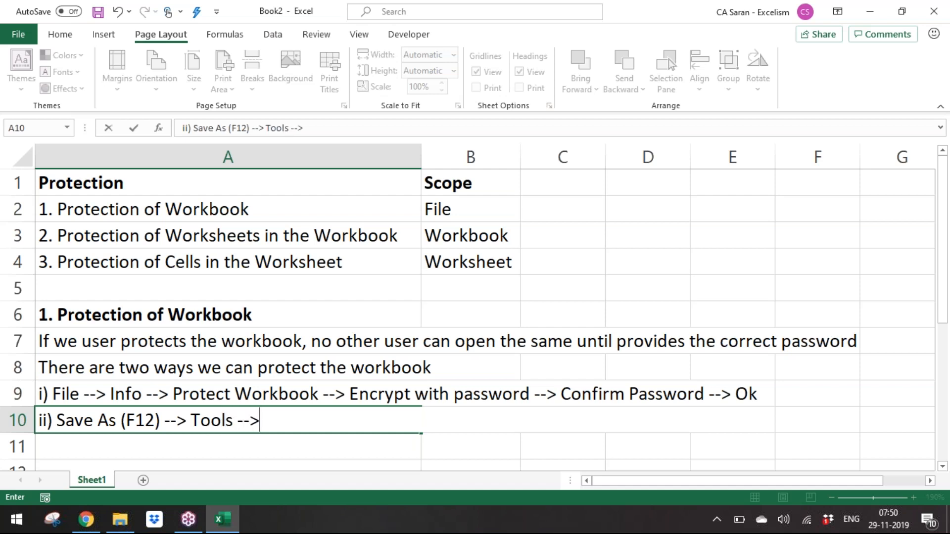
pyautogui.write(' Generat')
pyautogui.press('BackSpace')
pyautogui.write('l Options ')
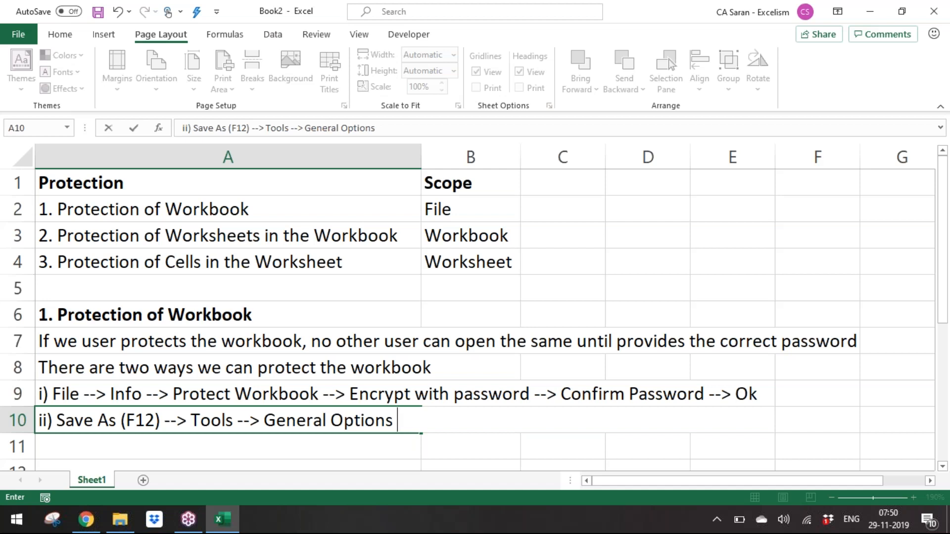
pyautogui.write('--> F')
pyautogui.press('BackSpace')
pyautogui.write('Password to ')
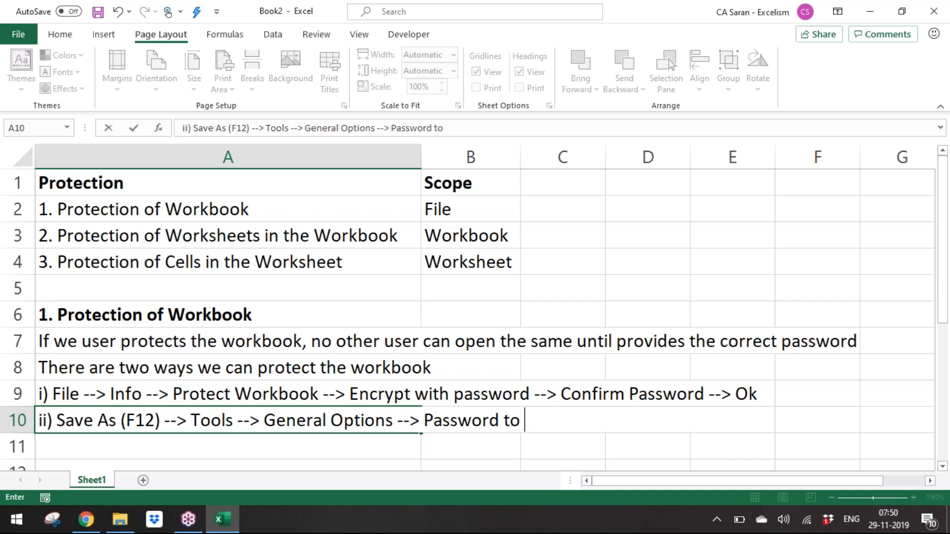
pyautogui.write('Open --> Enter Password =')
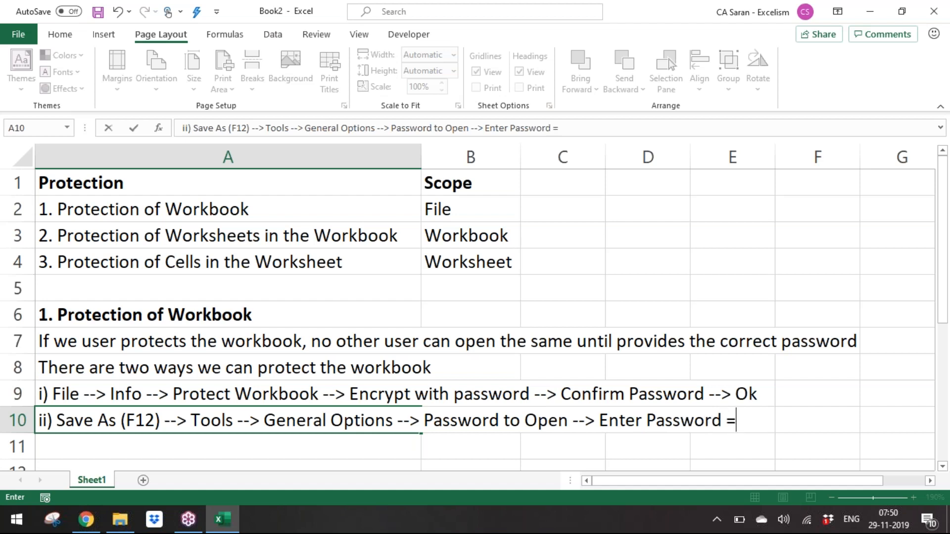
pyautogui.press('BackSpace')
pyautogui.write('--')
pyautogui.write('> Co')
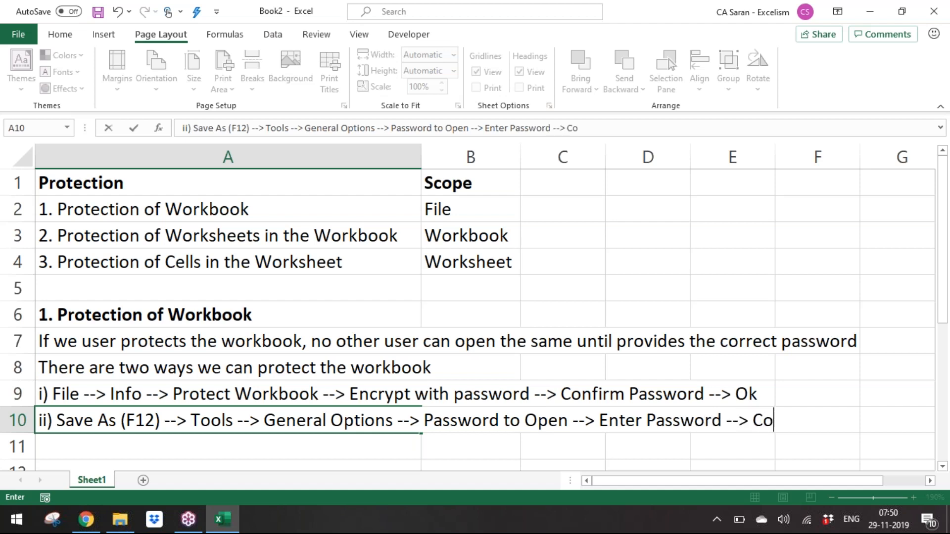
pyautogui.write('nfirm --> OK.')
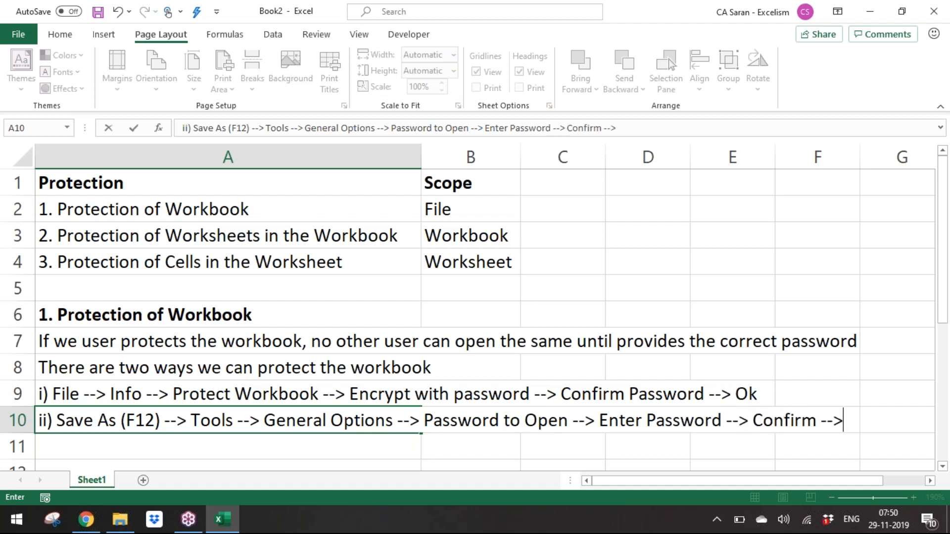
pyautogui.press('BackSpace')
pyautogui.press('Return')
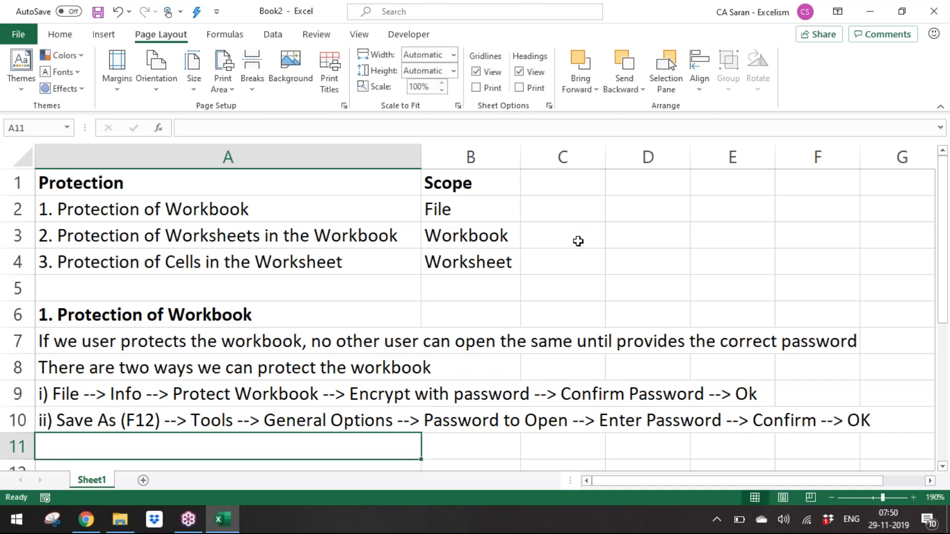
# Encrypt the workbook with a password through its protection options, entering and confirming the password, and return to the sheet
pyautogui.click(26, 33)
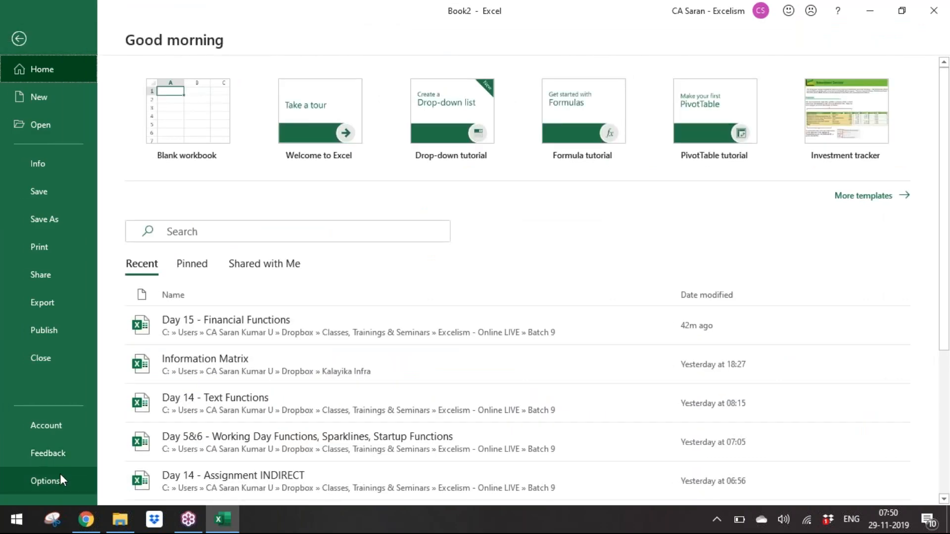
pyautogui.click(65, 170)
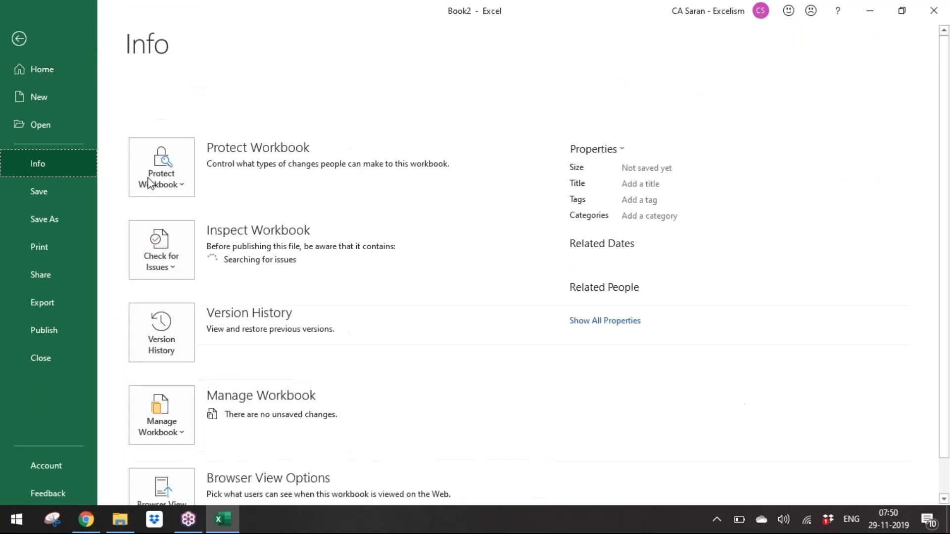
pyautogui.click(149, 183)
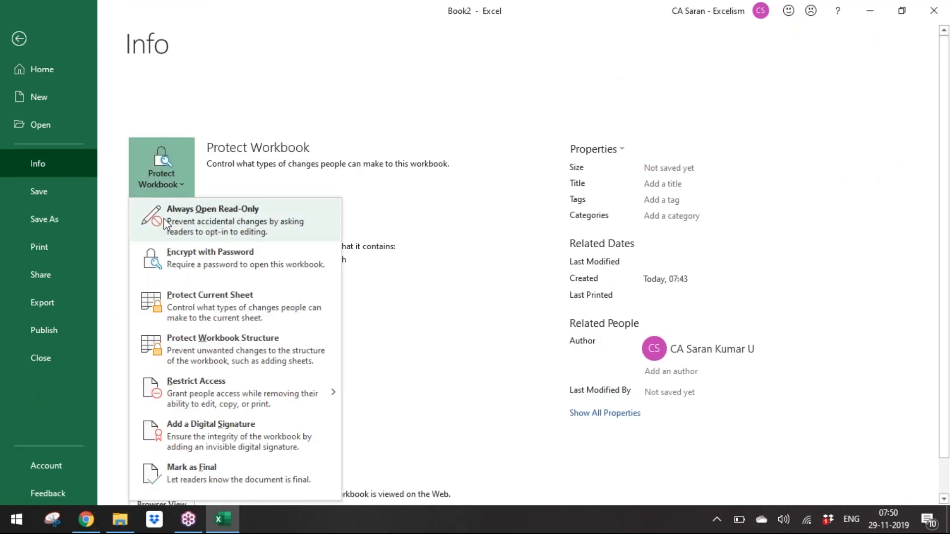
pyautogui.click(204, 278)
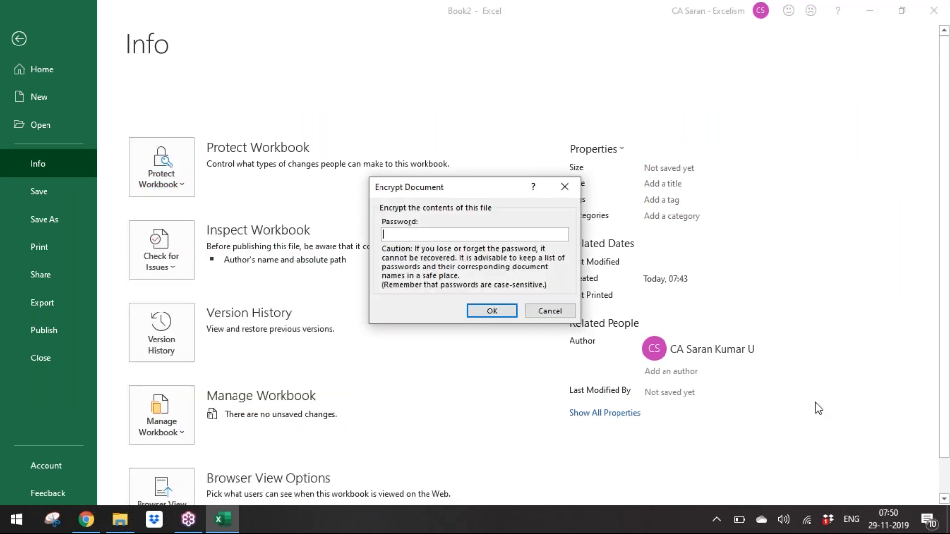
pyautogui.write('1')
pyautogui.press('Return')
pyautogui.press('Return')
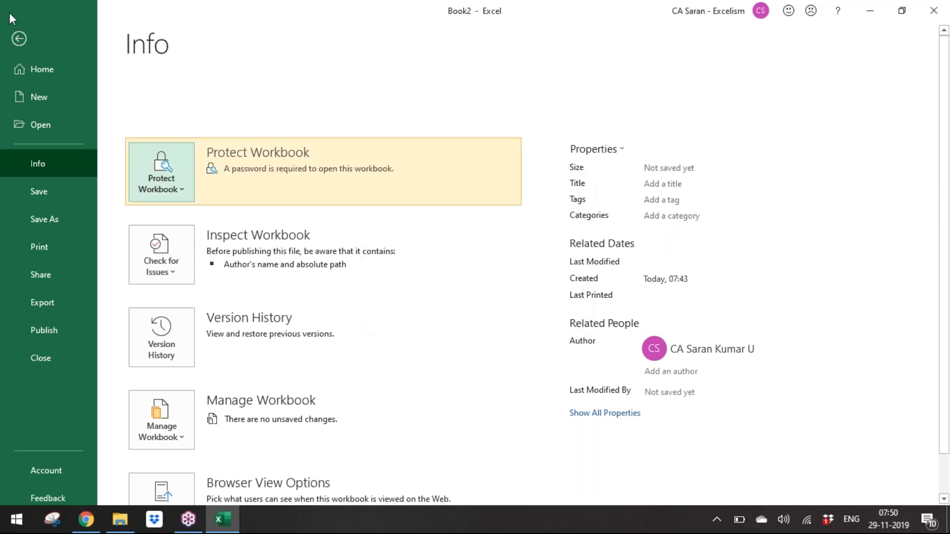
pyautogui.click(14, 31)
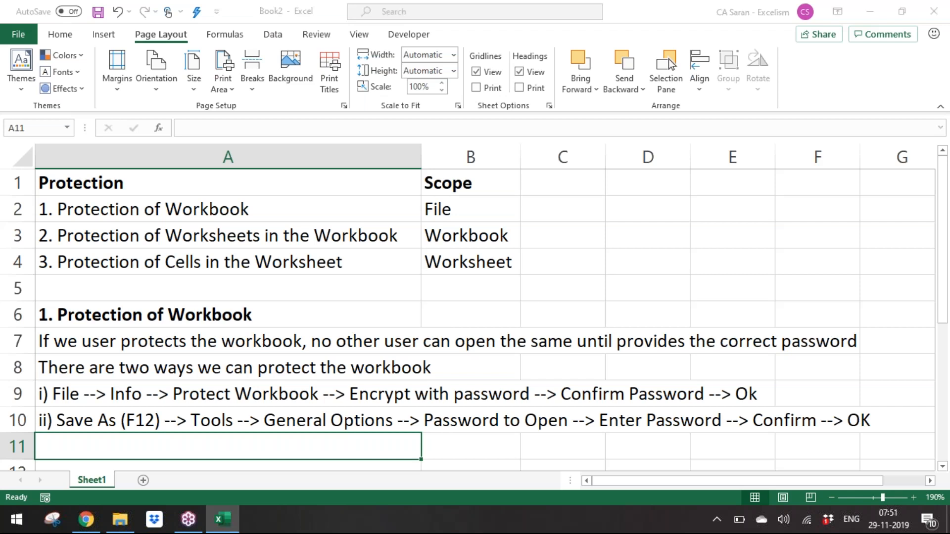
# Enter the password to open in the Save As general options and accept it
pyautogui.press('F12')
pyautogui.click(312, 328)
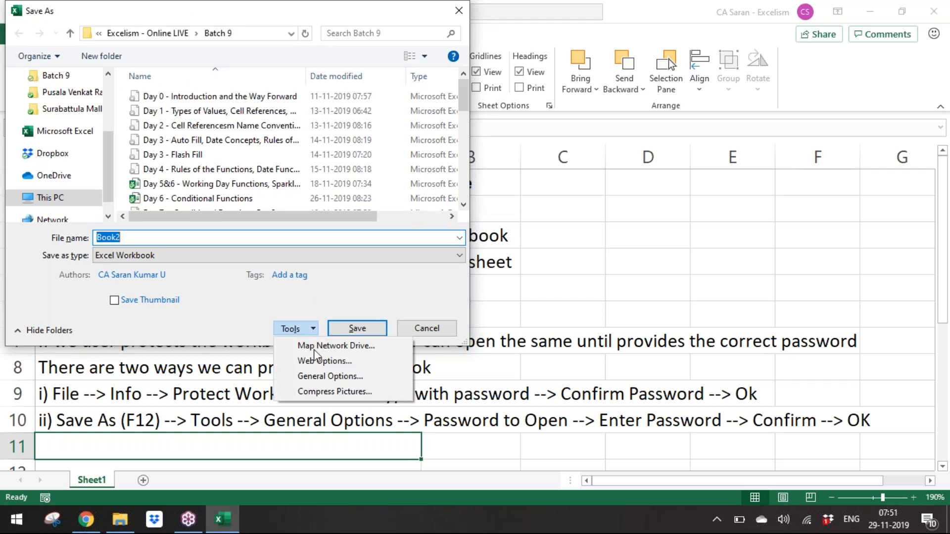
pyautogui.click(325, 376)
pyautogui.write('1')
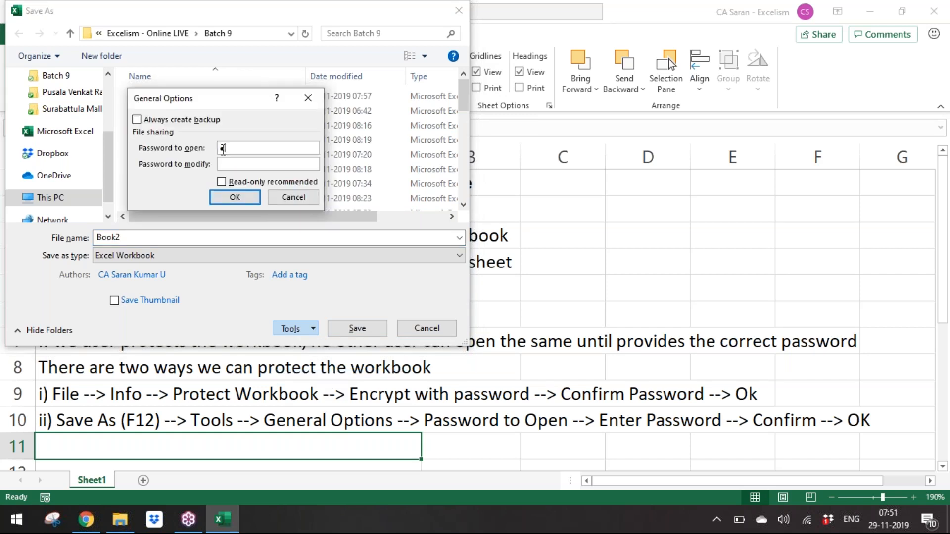
pyautogui.click(248, 200)
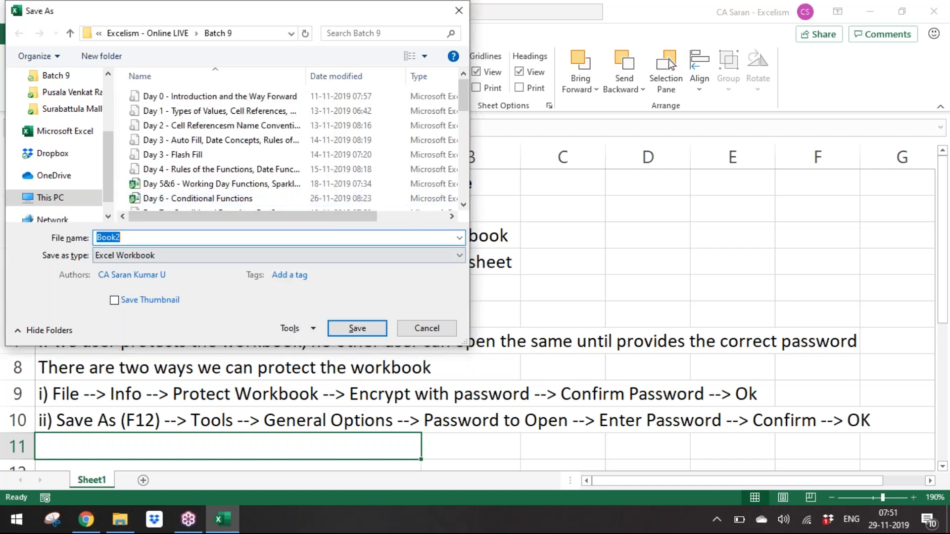
# Save the workbook in the Batch 9 folder as "Day 14 - Protection"
pyautogui.write('Day ')
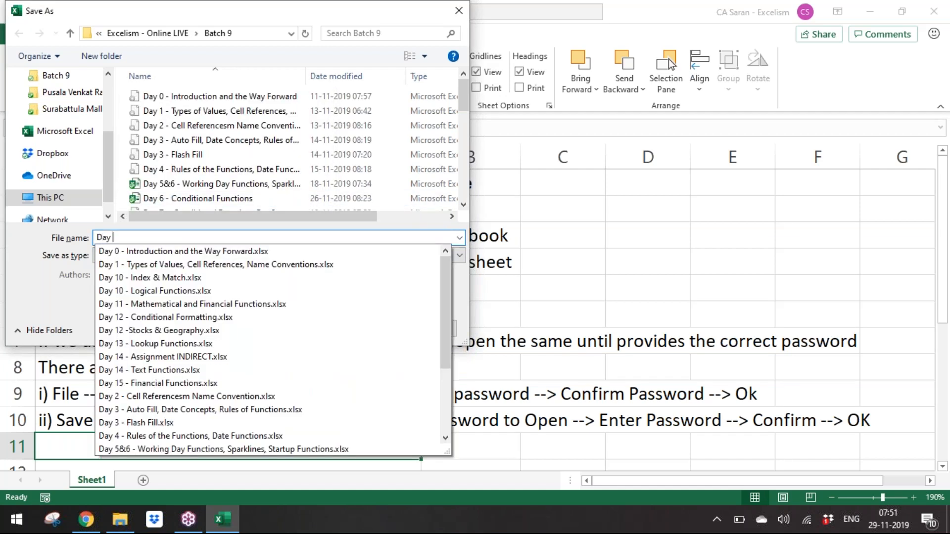
pyautogui.write('14 - Protection')
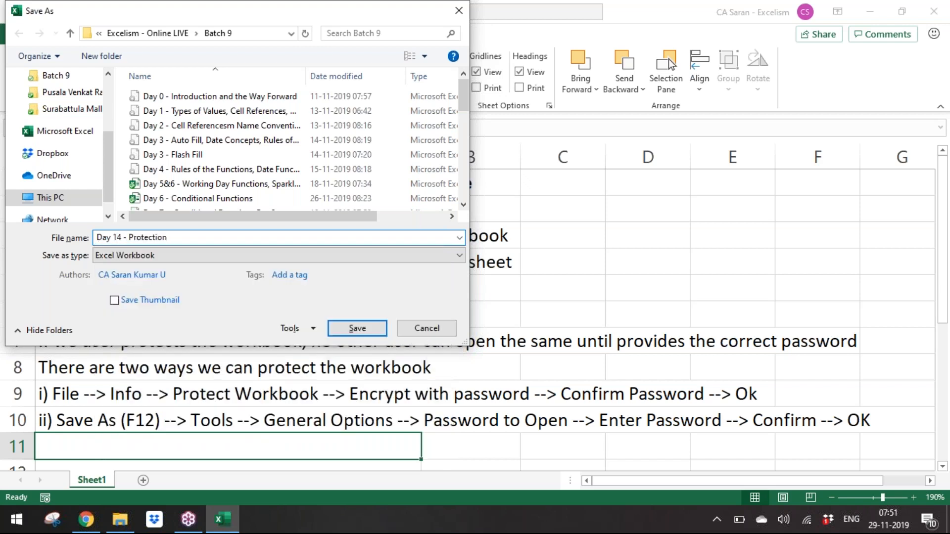
pyautogui.press('Return')
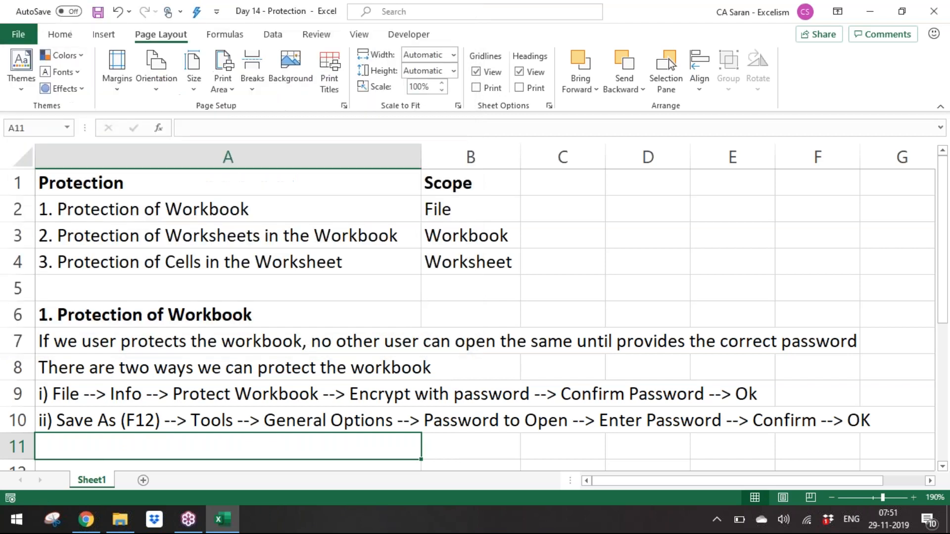
# Close the saved workbook and switch to the Batch 9 folder in File Explorer
pyautogui.hotkey('ctrl', 'w')
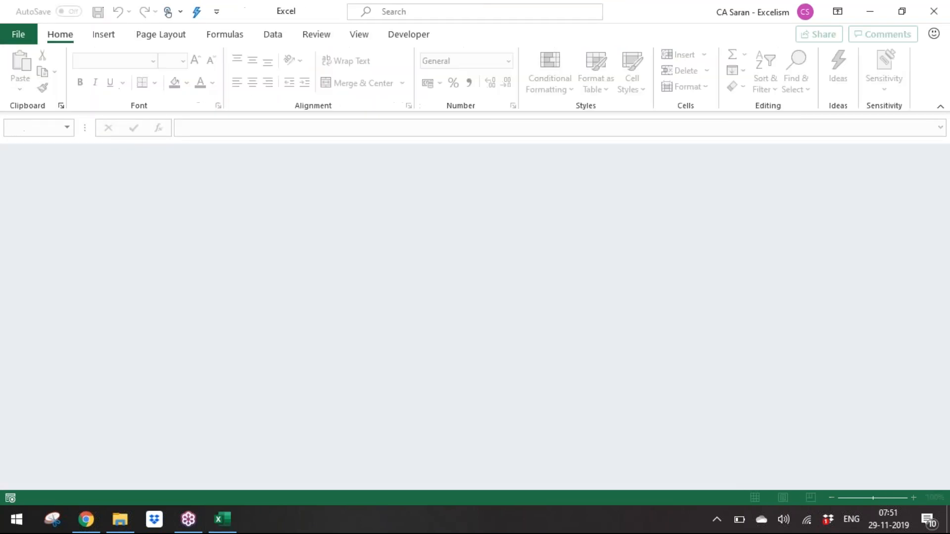
pyautogui.hotkey('alt', 'Tab')
pyautogui.press('Tab')
pyautogui.press('Tab')
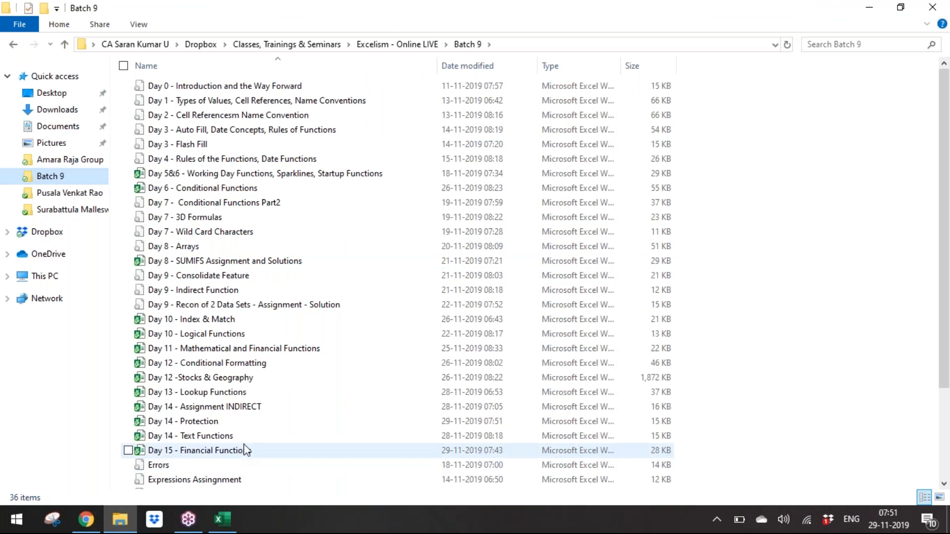
# Open the Day 14 - Protection workbook by entering its password, and hide the Dropbox badge panel
pyautogui.click(266, 441)
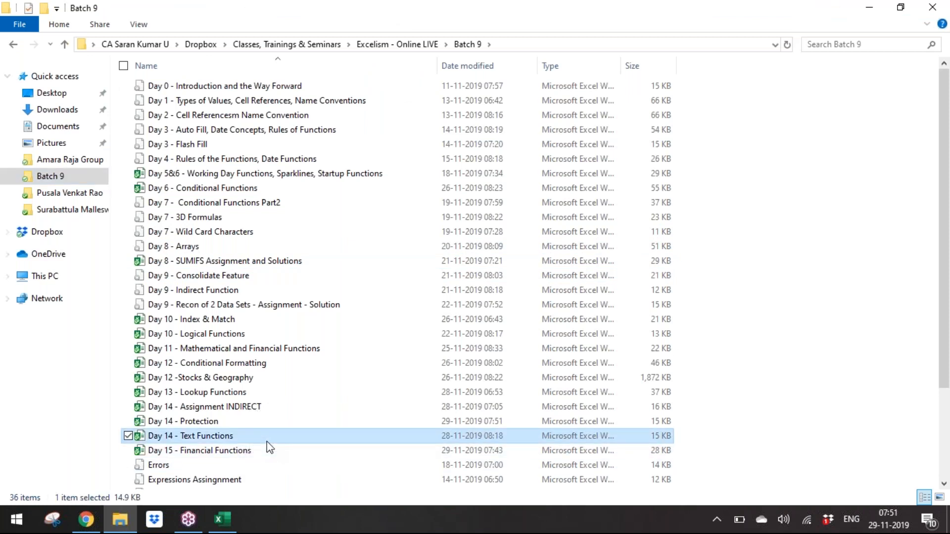
pyautogui.press('Up')
pyautogui.press('Return')
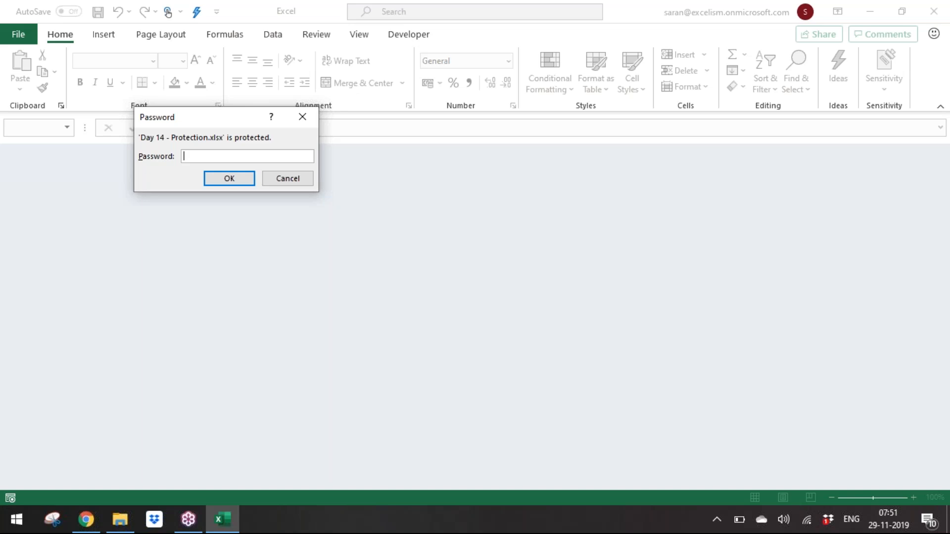
pyautogui.press('Return')
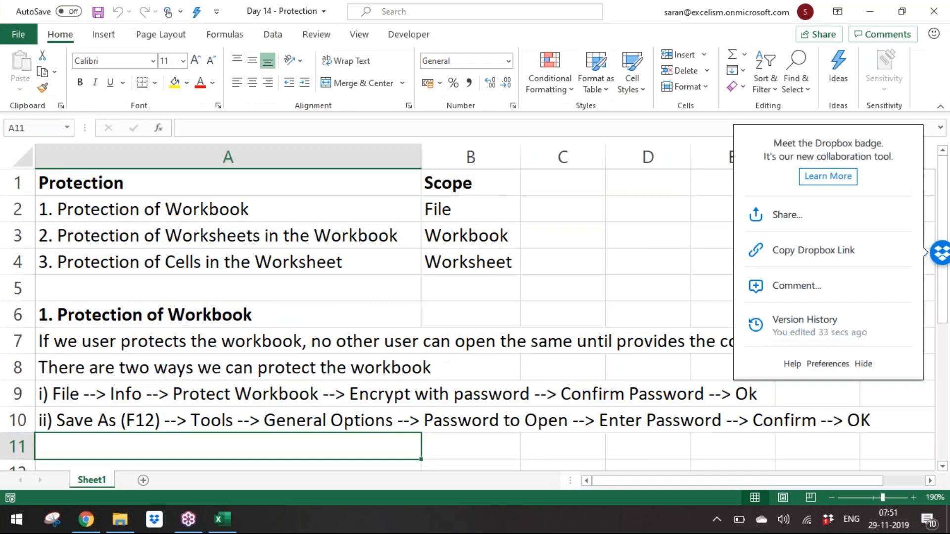
pyautogui.click(865, 365)
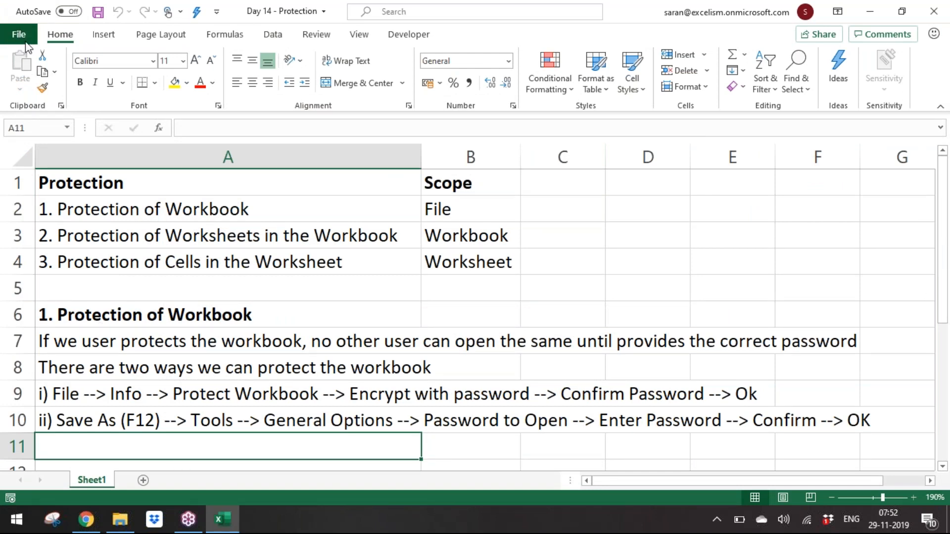
# Remove the password encryption from the workbook by clearing the Encrypt Document password, and return to the sheet
pyautogui.click(26, 41)
pyautogui.click(37, 172)
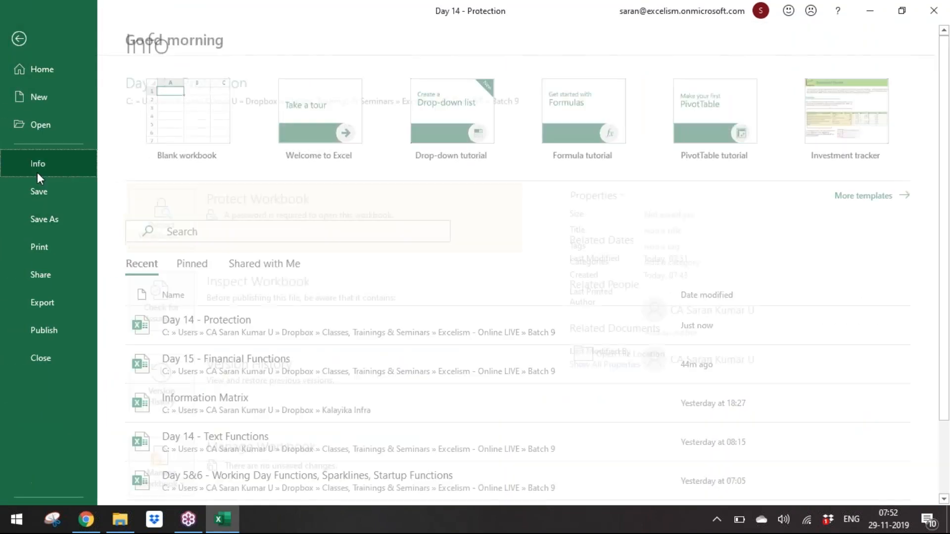
pyautogui.click(149, 241)
pyautogui.click(198, 326)
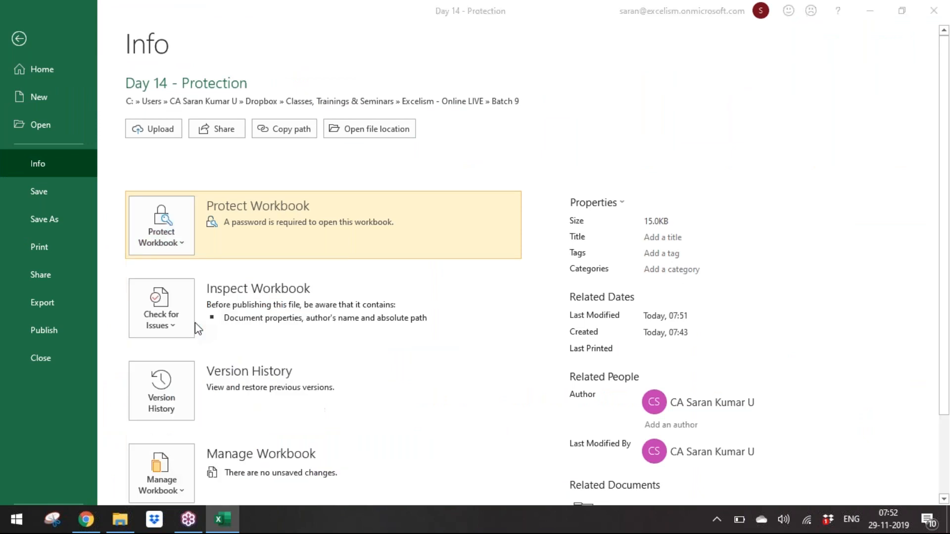
pyautogui.write('1')
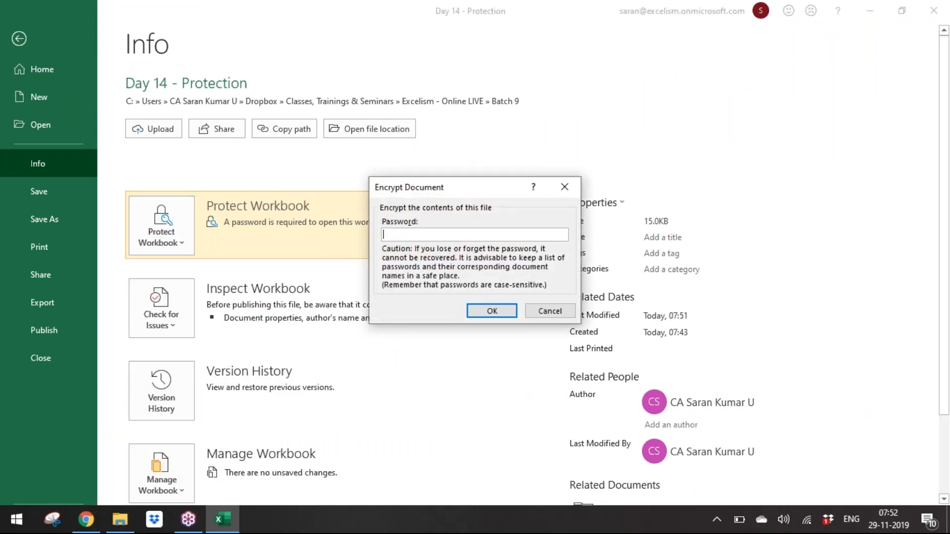
pyautogui.press('Return')
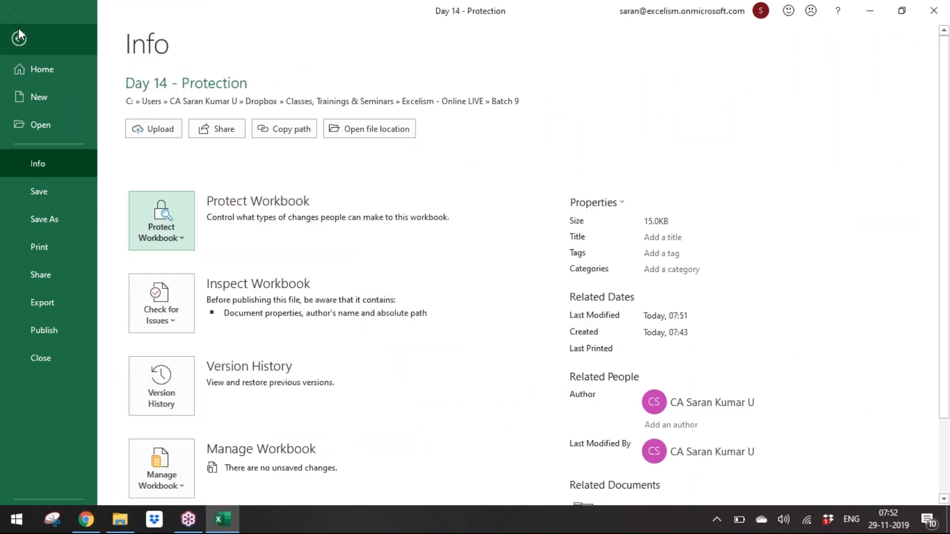
pyautogui.click(19, 31)
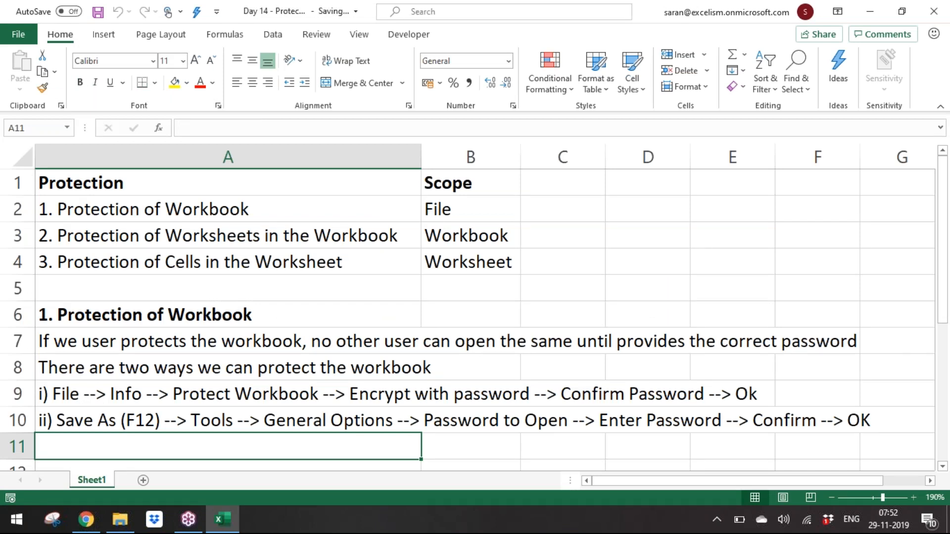
# Close the workbook, reopen Day 14 - Protection from the Batch 9 folder, and hide the Dropbox panel
pyautogui.hotkey('ctrl', 'w')
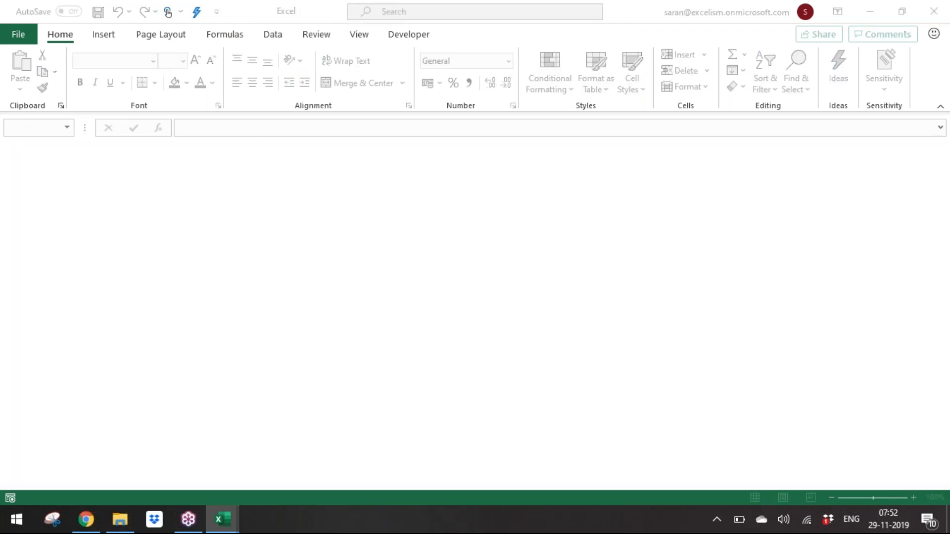
pyautogui.hotkey('alt', 'Tab')
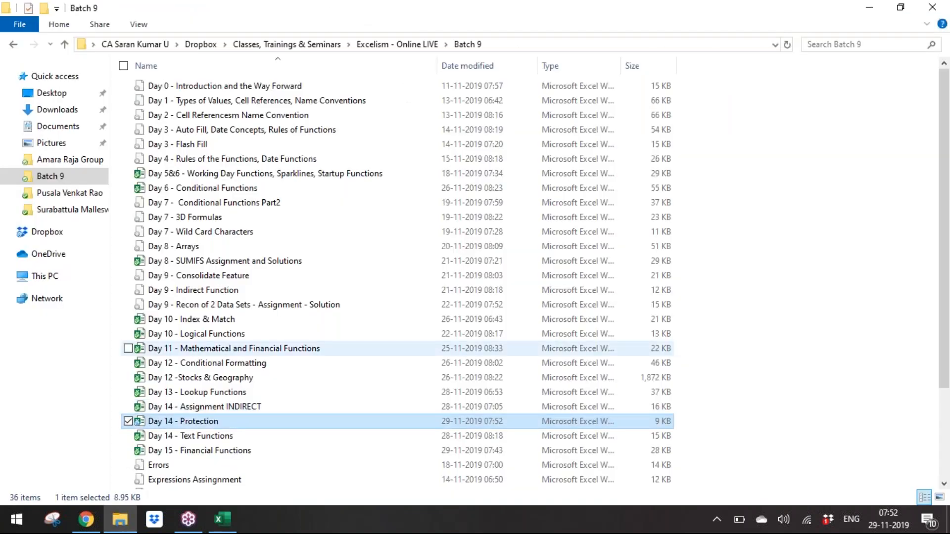
pyautogui.press('Return')
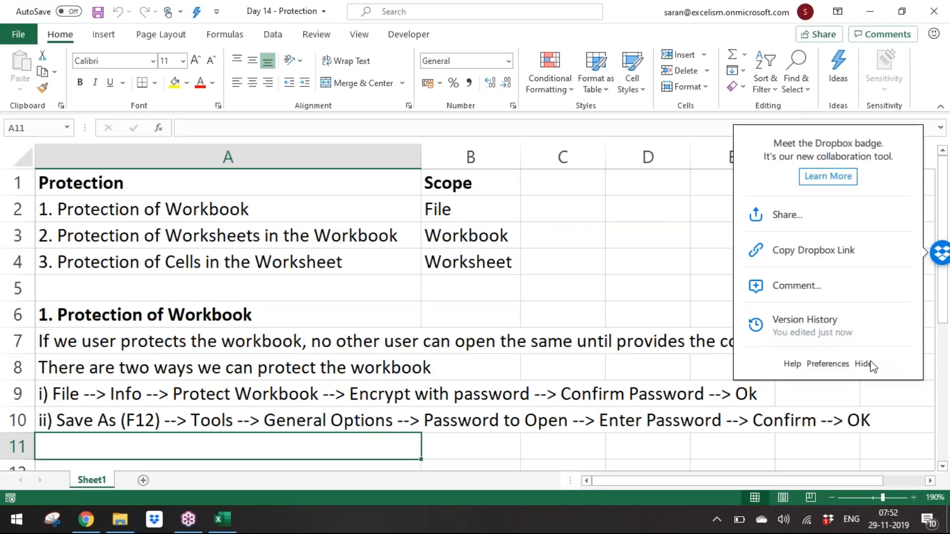
pyautogui.click(863, 364)
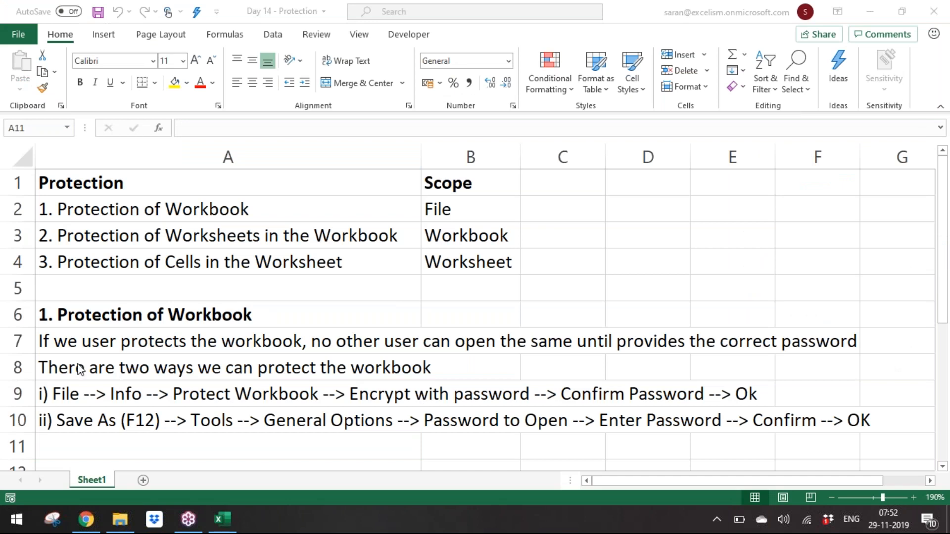
pyautogui.press('Down')
pyautogui.write('2.')
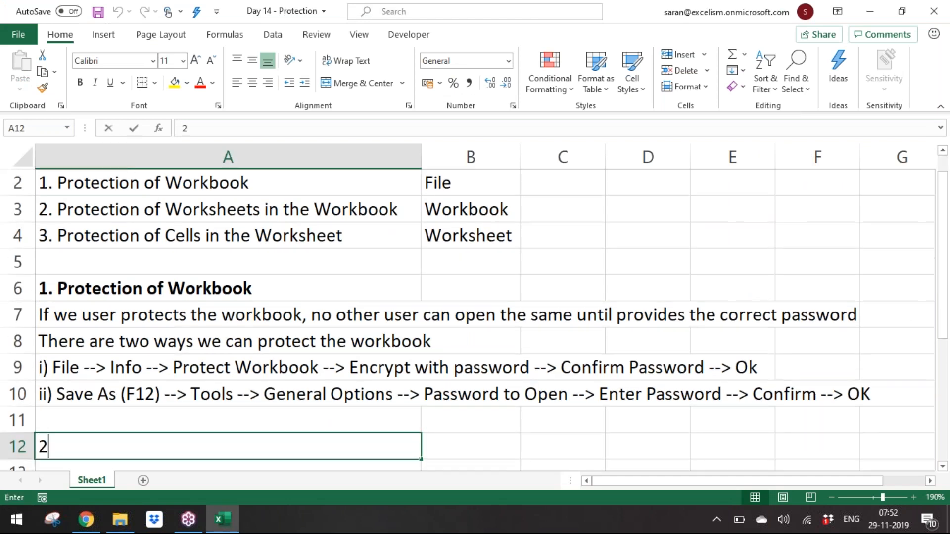
pyautogui.press('Escape')
# Copy the heading "2. Protection of Worksheets in the Workbook" from A3 into A12 and make it bold
pyautogui.press('Up')
pyautogui.press('Up')
pyautogui.press('Up')
pyautogui.press('Up')
pyautogui.press('Up')
pyautogui.press('Up')
pyautogui.press('Up')
pyautogui.press('Up')
pyautogui.press('Up')
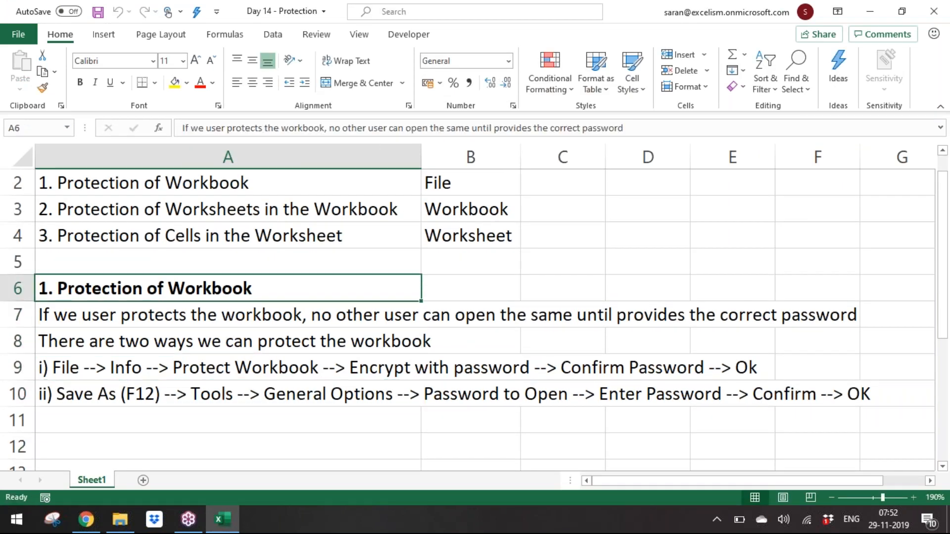
pyautogui.hotkey('ctrl', 'c')
pyautogui.press('Down')
pyautogui.press('Down')
pyautogui.press('Down')
pyautogui.press('Down')
pyautogui.press('Down')
pyautogui.press('Down')
pyautogui.press('Down')
pyautogui.press('Down')
pyautogui.press('Down')
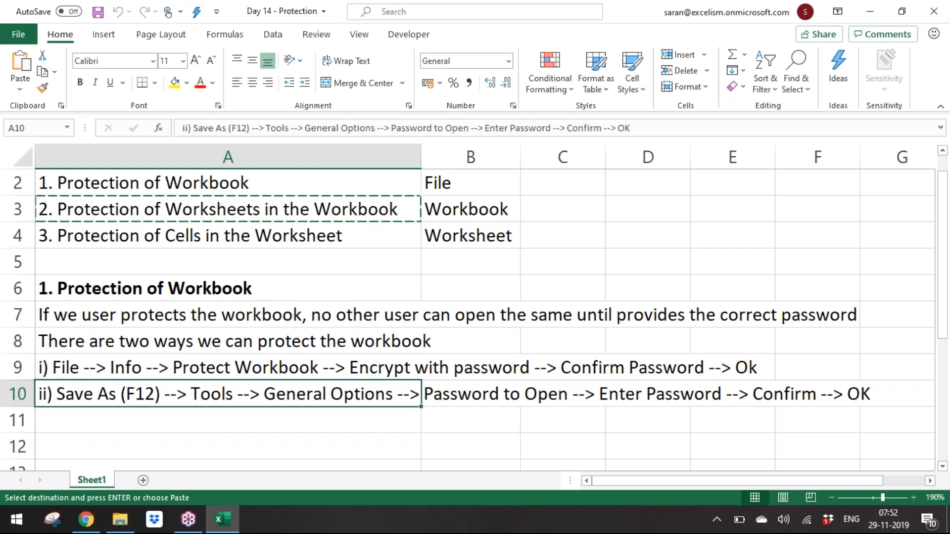
pyautogui.press('Return')
pyautogui.hotkey('ctrl', 'b')
pyautogui.press('Up')
pyautogui.press('Down')
pyautogui.press('Down')
pyautogui.press('Down')
pyautogui.press('Down')
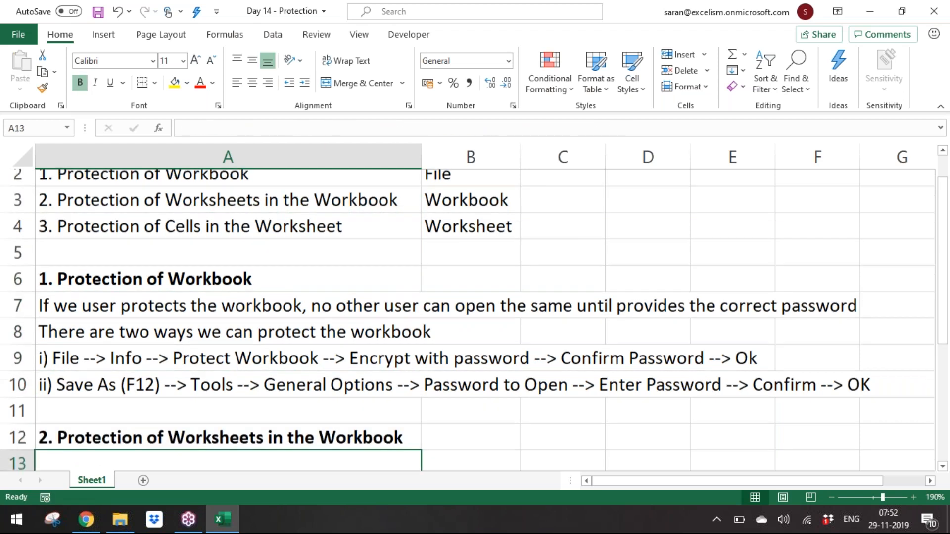
pyautogui.press('Up')
pyautogui.press('Up')
pyautogui.write('If user protec')
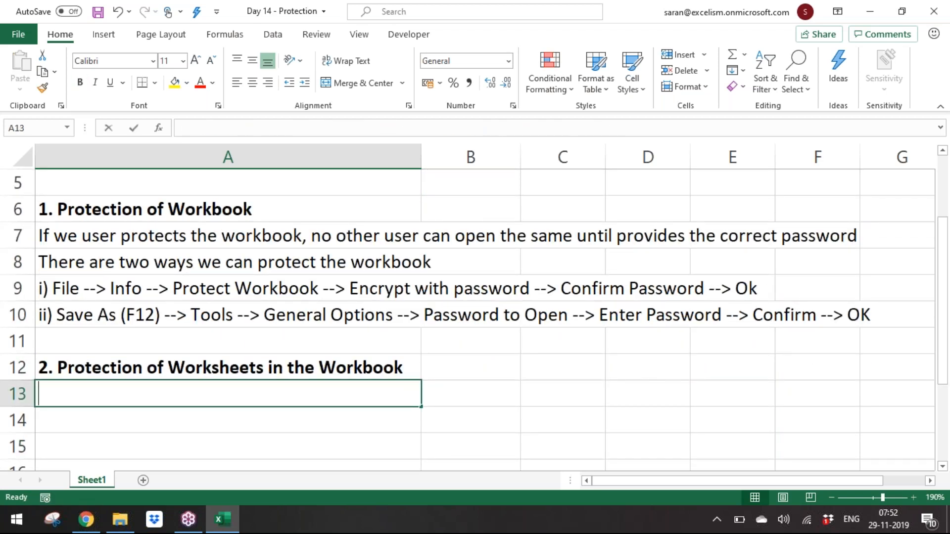
pyautogui.write('ts the ')
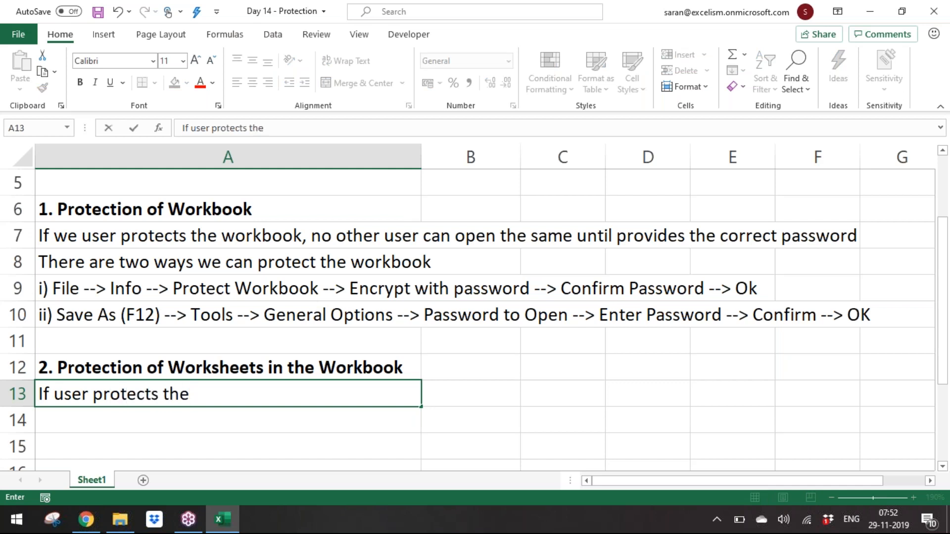
pyautogui.write('Workshee')
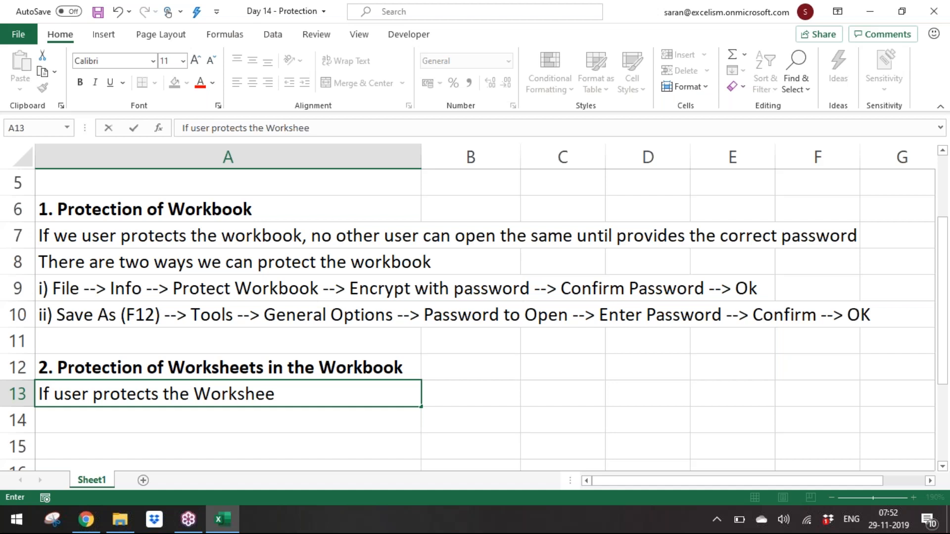
pyautogui.press('Escape')
# Enter "This allows the user to save the structural changes" in cell A13
pyautogui.write('T')
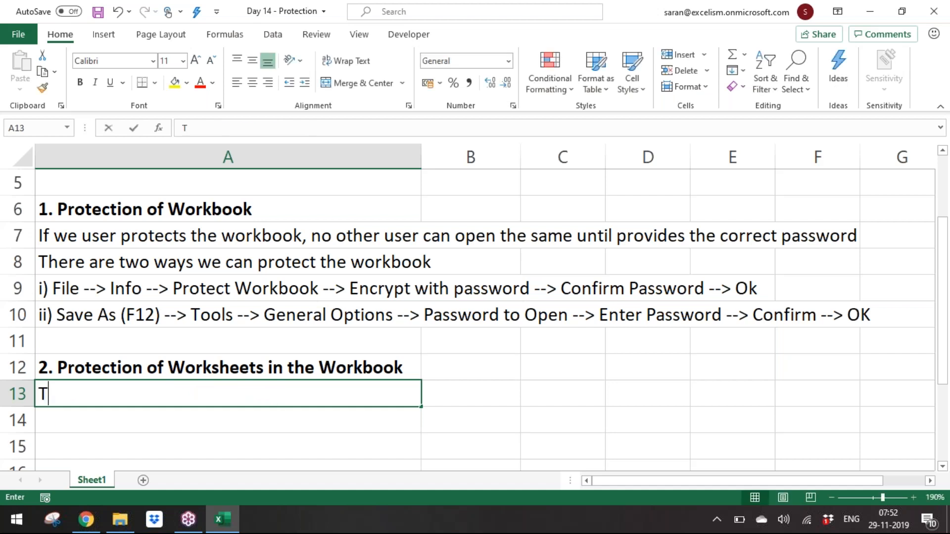
pyautogui.write('his allows the user to ')
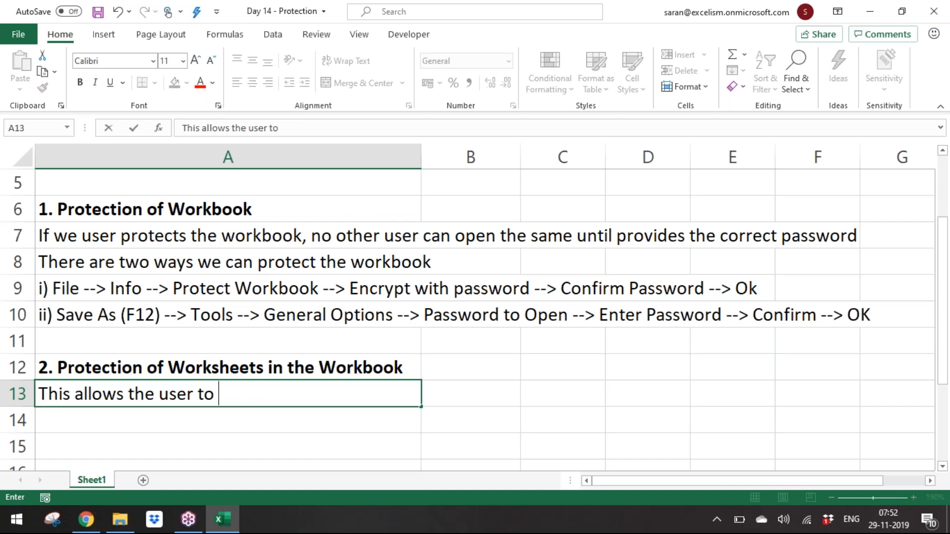
pyautogui.write('save the structur')
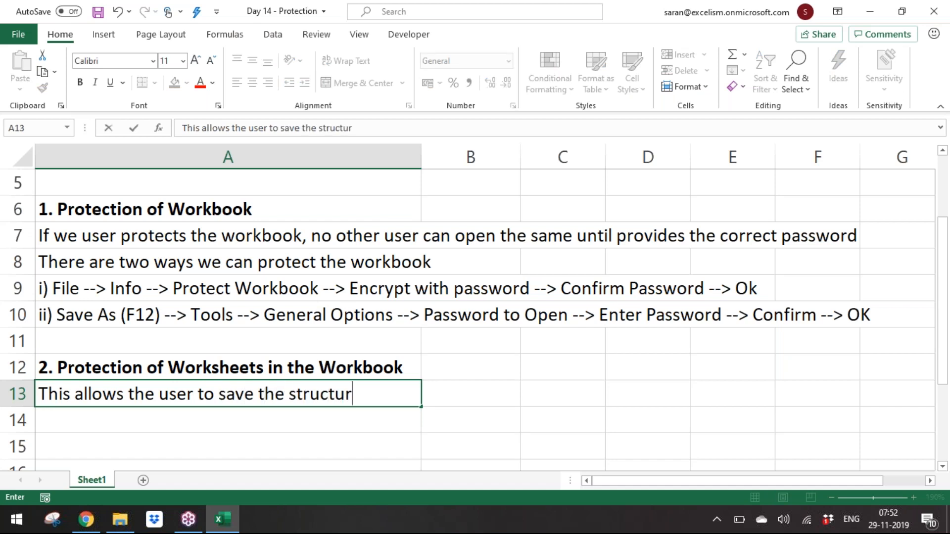
pyautogui.write('al changes')
pyautogui.press('Return')
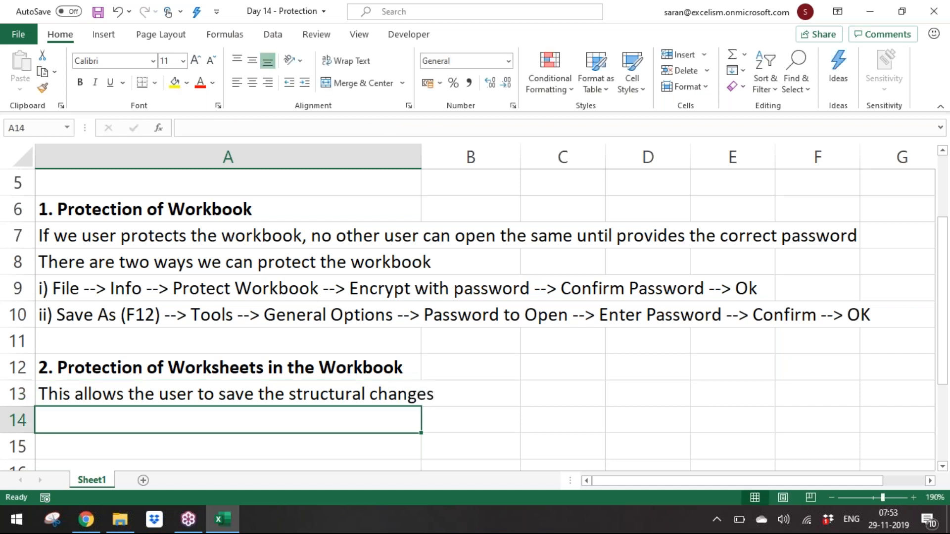
# Enter "Structural Changes means anything wrt Sheet" in cell A14
pyautogui.write('Structural Changes men')
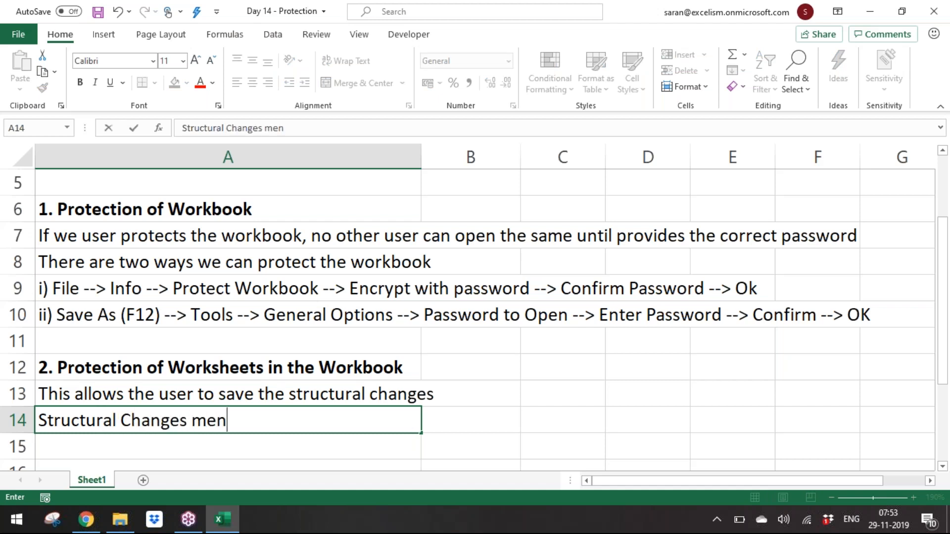
pyautogui.press('BackSpace')
pyautogui.write('ans ')
pyautogui.write('anything ')
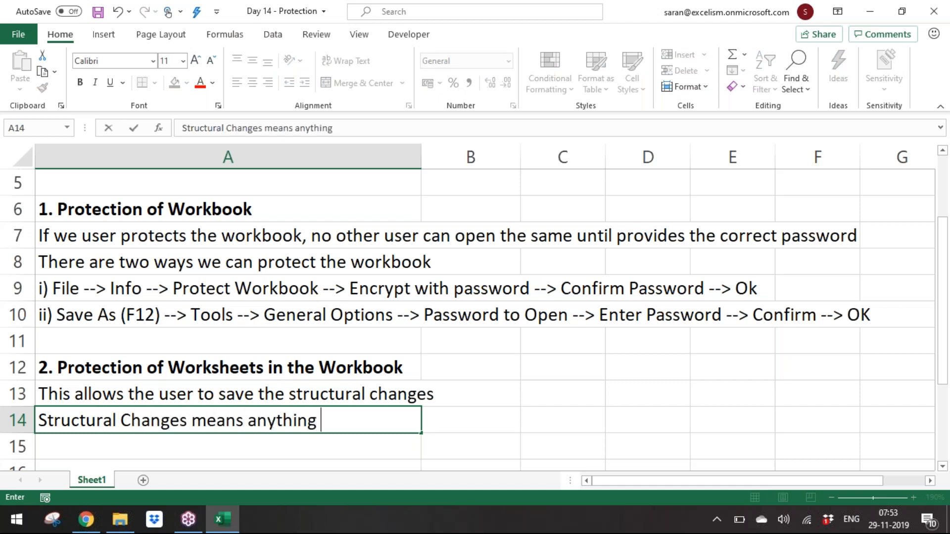
pyautogui.write('wrt Sheet')
pyautogui.press('Return')
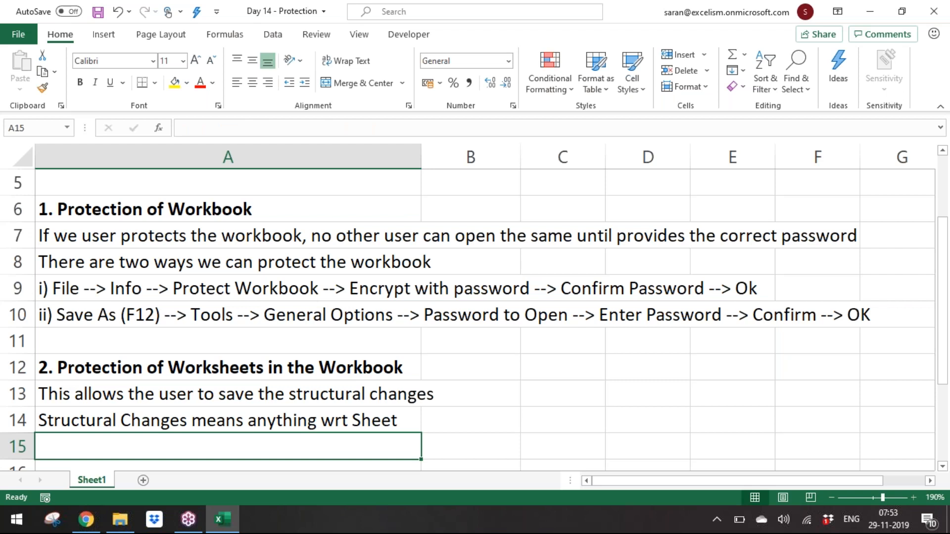
# Enter "Insert, Delete, Move, Copy, Tab Color, Rename, Hide, Unhide" in cell A15
pyautogui.write('Insert, D')
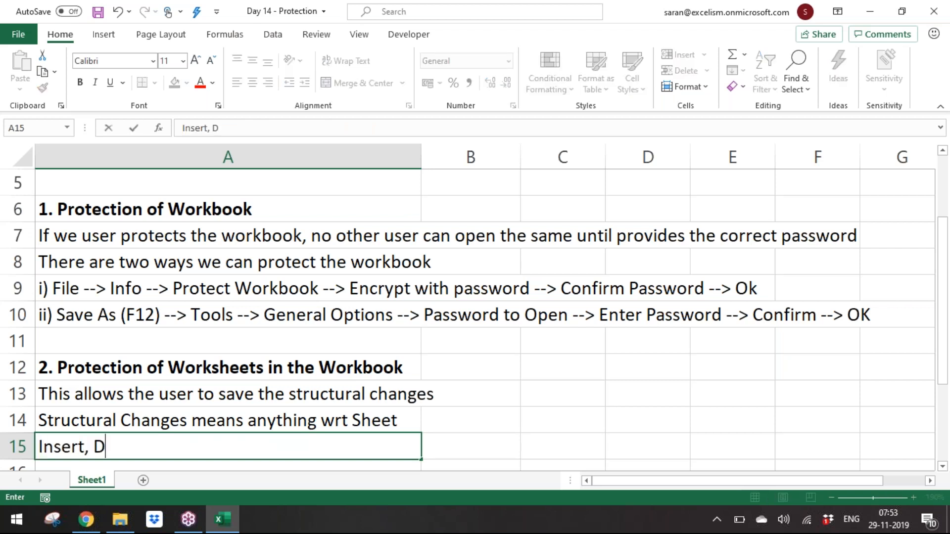
pyautogui.write('elete, Mo')
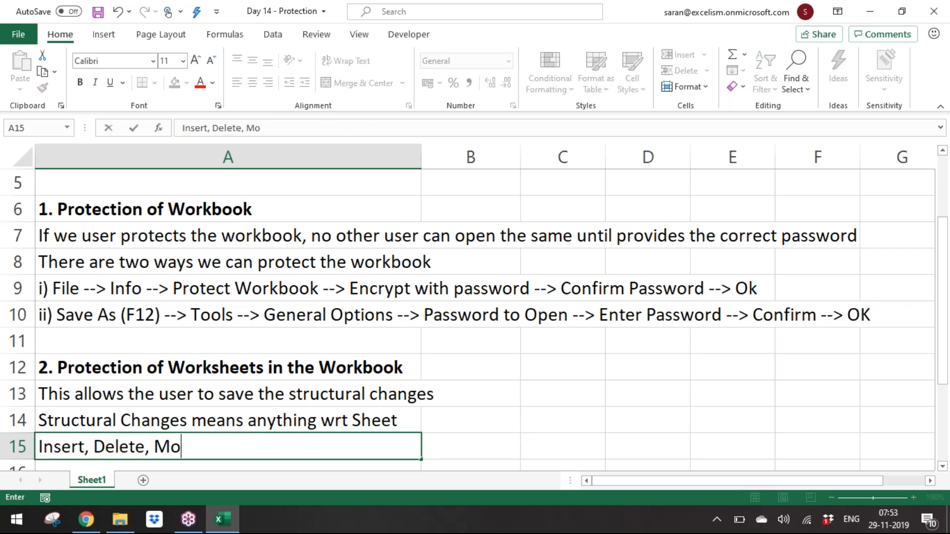
pyautogui.write('ve, Copy,')
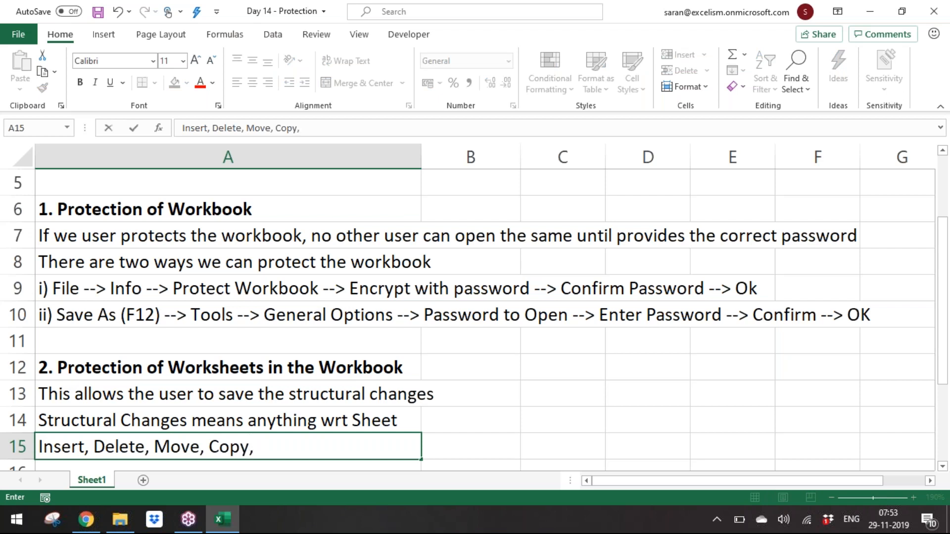
pyautogui.write(' Tab Color, Renam')
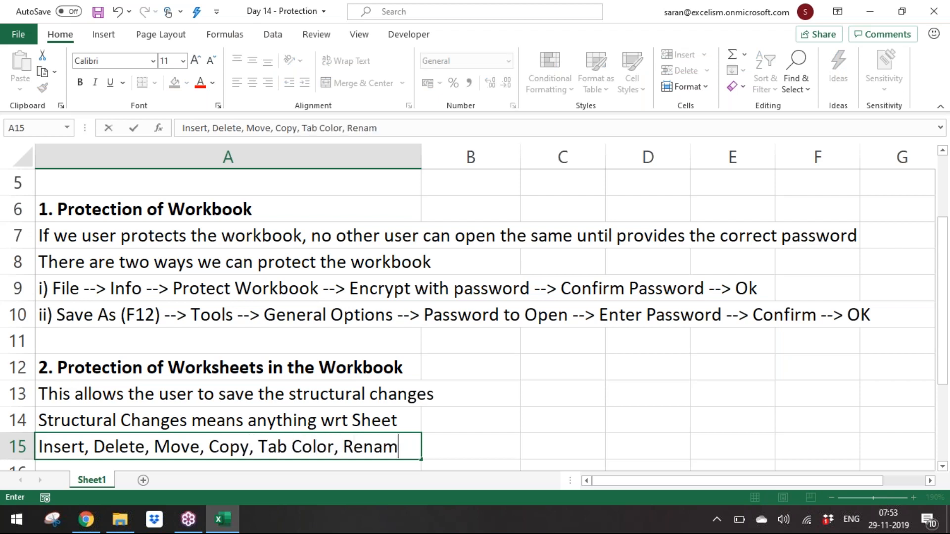
pyautogui.write('e, Hide, Unhide')
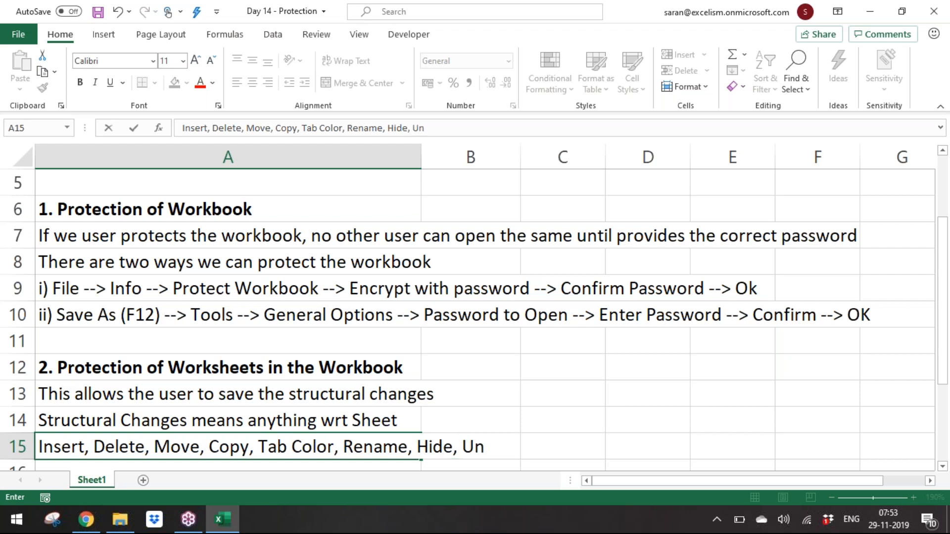
pyautogui.press('Return')
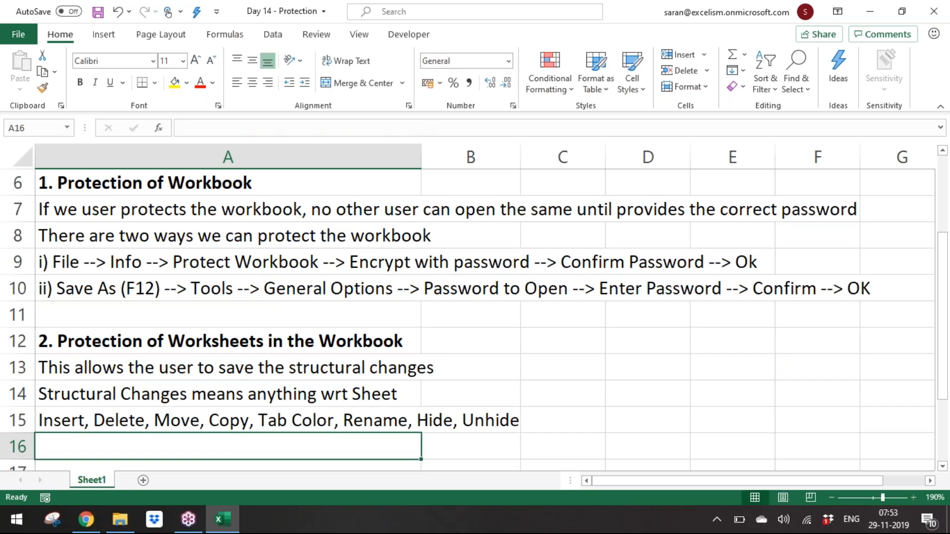
pyautogui.press('Up')
pyautogui.press('F2')
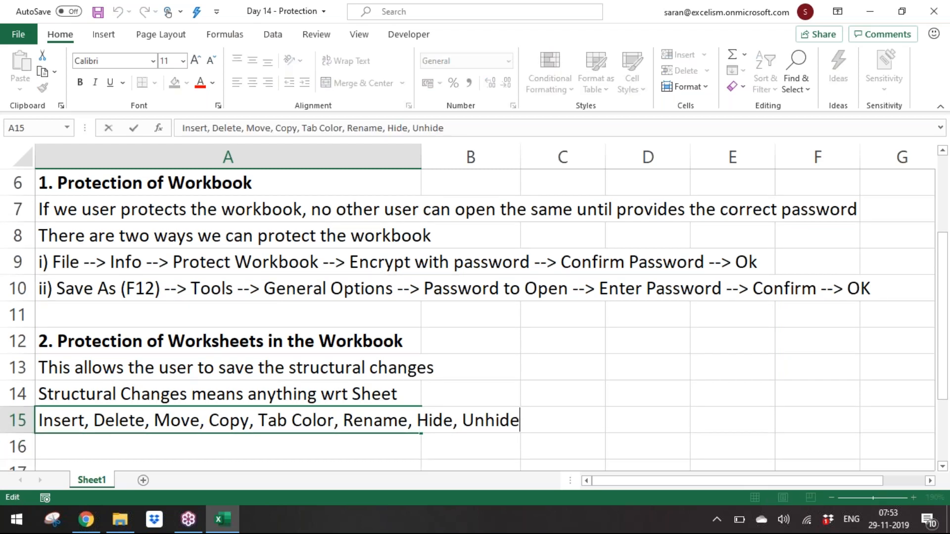
pyautogui.press('Escape')
pyautogui.press('Down')
pyautogui.write('If we proe=r')
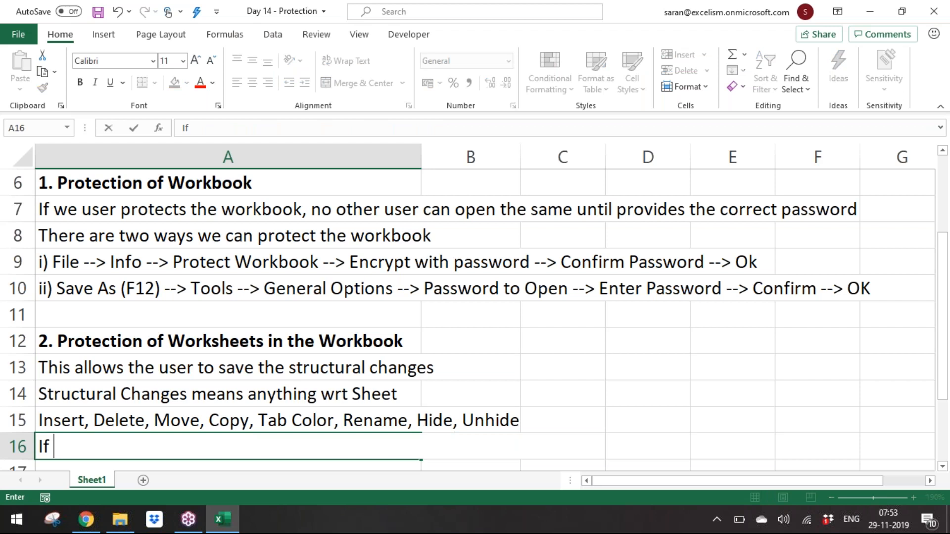
pyautogui.press('BackSpace')
pyautogui.press('BackSpace')
pyautogui.press('BackSpace')
pyautogui.press('BackSpace')
pyautogui.press('BackSpace')
pyautogui.press('BackSpace')
pyautogui.press('BackSpace')
pyautogui.press('BackSpace')
pyautogui.press('BackSpace')
pyautogui.press('BackSpace')
pyautogui.press('BackSpace')
pyautogui.press('BackSpace')
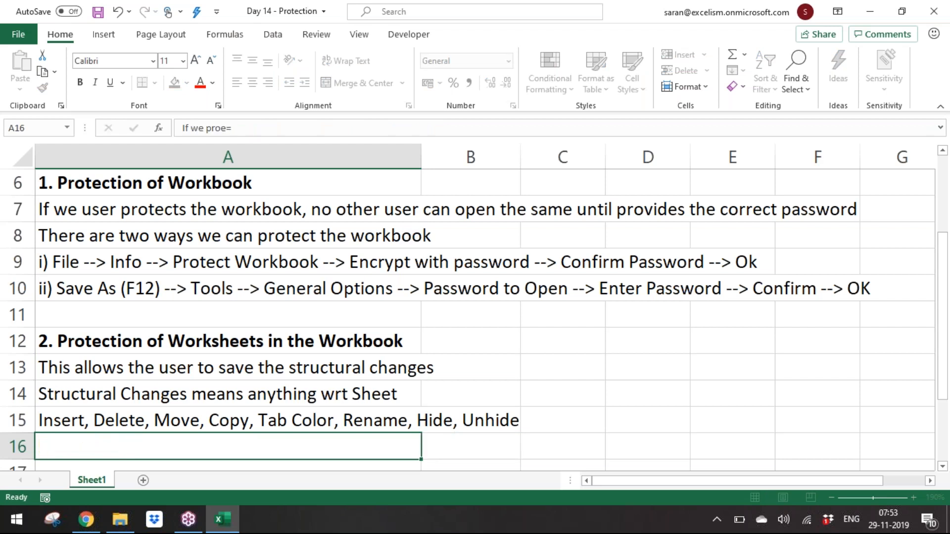
# Enter "To protect structural changes to the workbook, we use this option" in cell A16
pyautogui.write('To pre')
pyautogui.press('BackSpace')
pyautogui.write('ire')
pyautogui.press('BackSpace')
pyautogui.press('BackSpace')
pyautogui.press('BackSpace')
pyautogui.write('ore')
pyautogui.press('BackSpace')
pyautogui.press('BackSpace')
pyautogui.write('te')
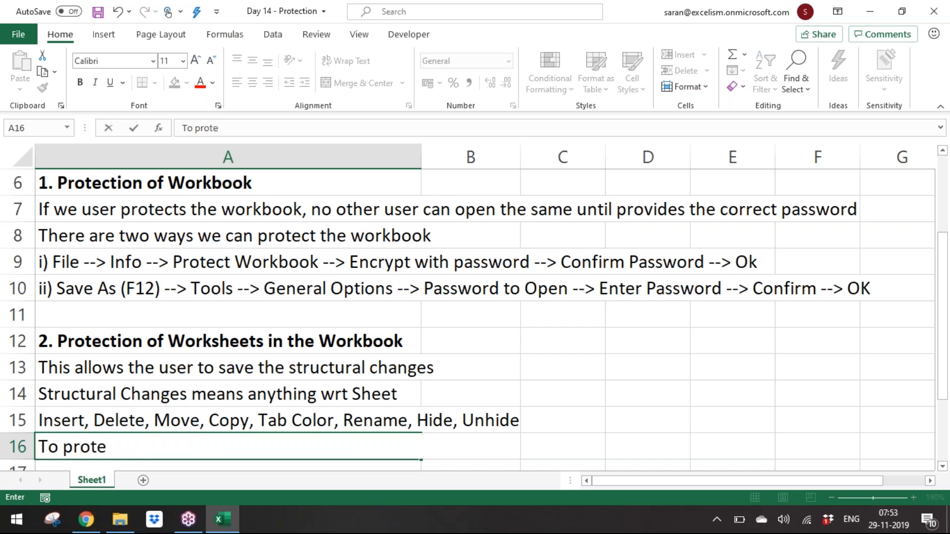
pyautogui.write('ct strutural')
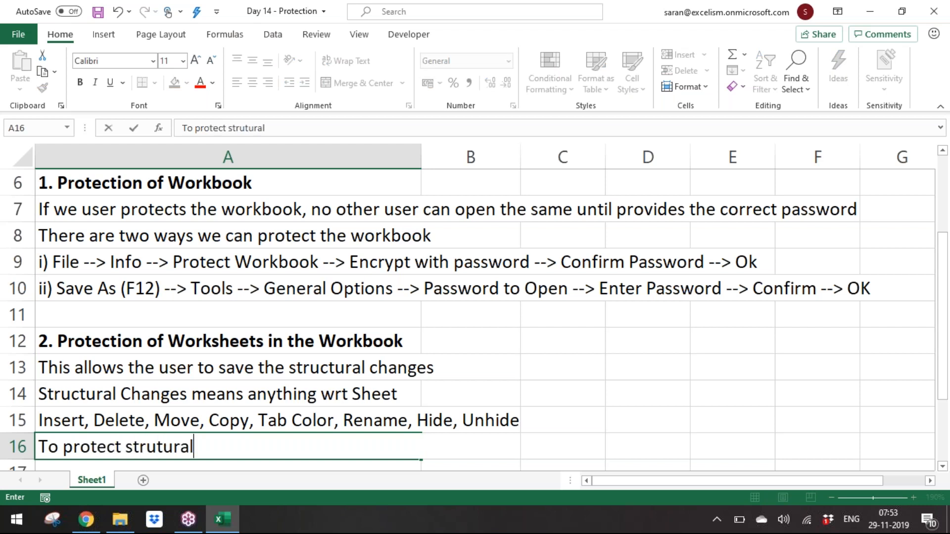
pyautogui.press('BackSpace')
pyautogui.press('BackSpace')
pyautogui.press('BackSpace')
pyautogui.press('BackSpace')
pyautogui.press('BackSpace')
pyautogui.press('BackSpace')
pyautogui.write('uctural c')
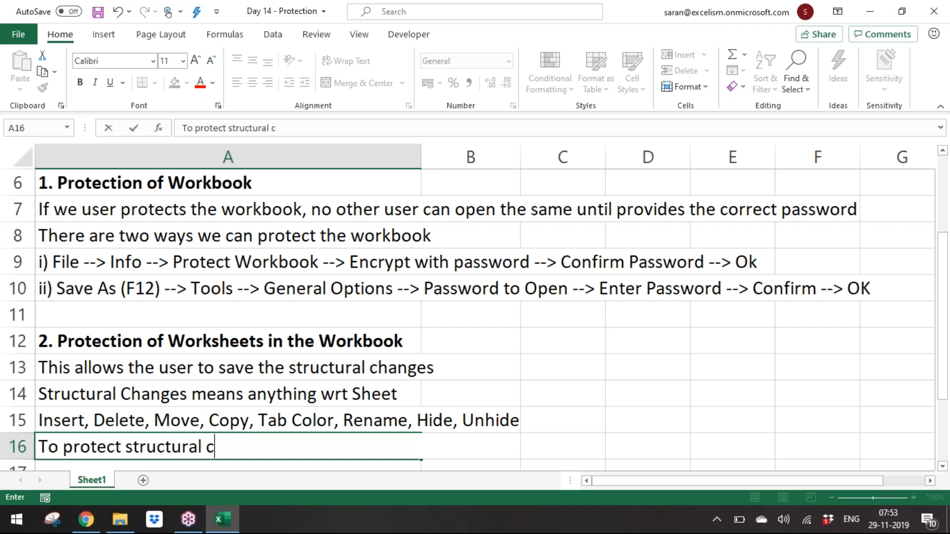
pyautogui.write('hanges to the ')
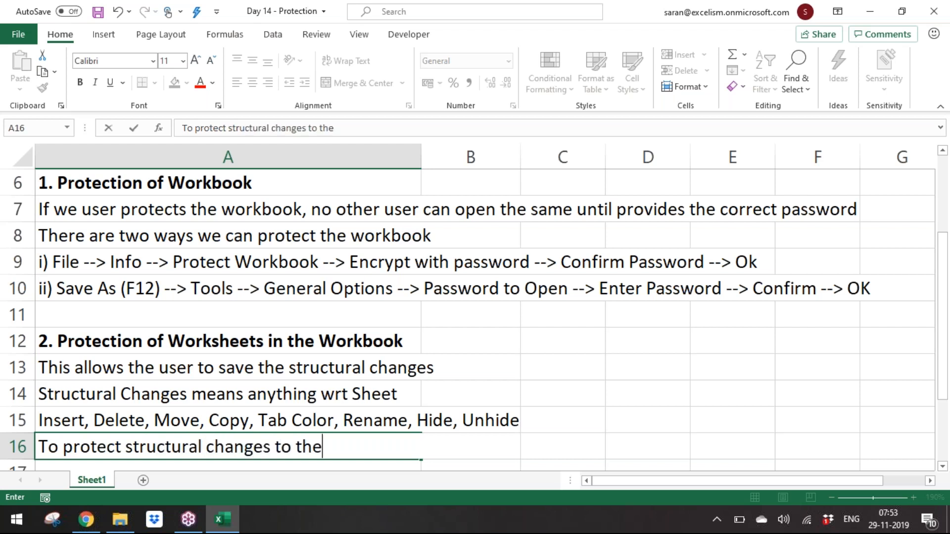
pyautogui.write('workb')
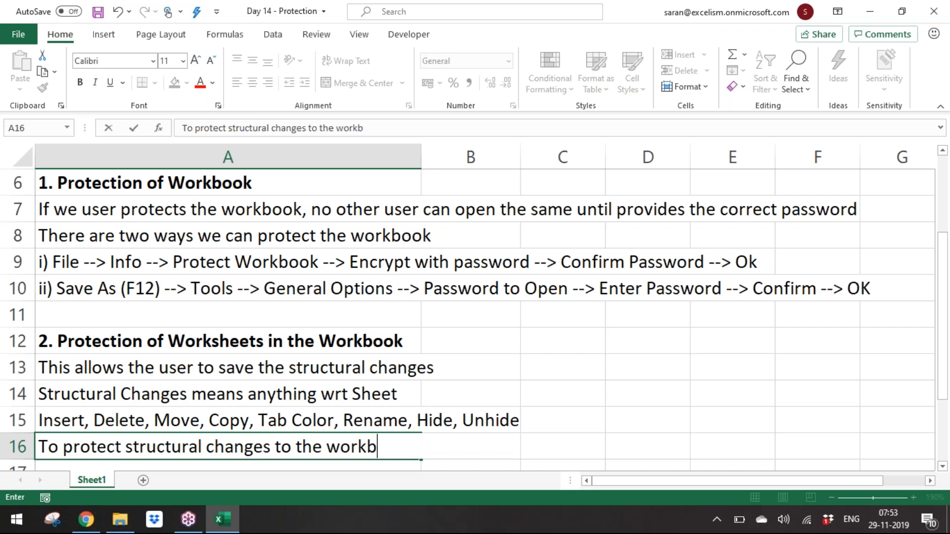
pyautogui.write('ook, we use this optiion')
pyautogui.hotkey('ctrl', 'Return')
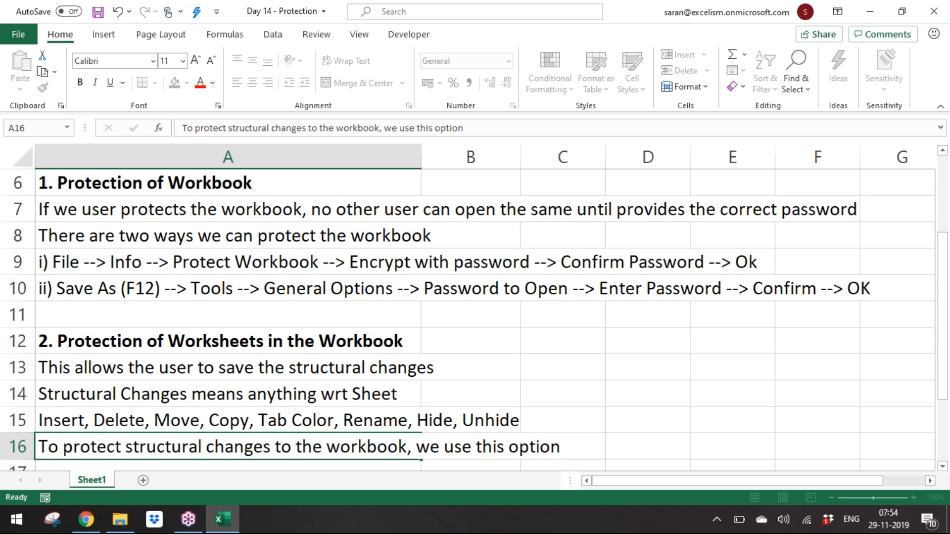
# Enter "i) Ribbon Menu --> Review Tab -->" in cell A17
pyautogui.press('Down')
pyautogui.press('Down')
pyautogui.press('Down')
pyautogui.press('Down')
pyautogui.press('Up')
pyautogui.press('Up')
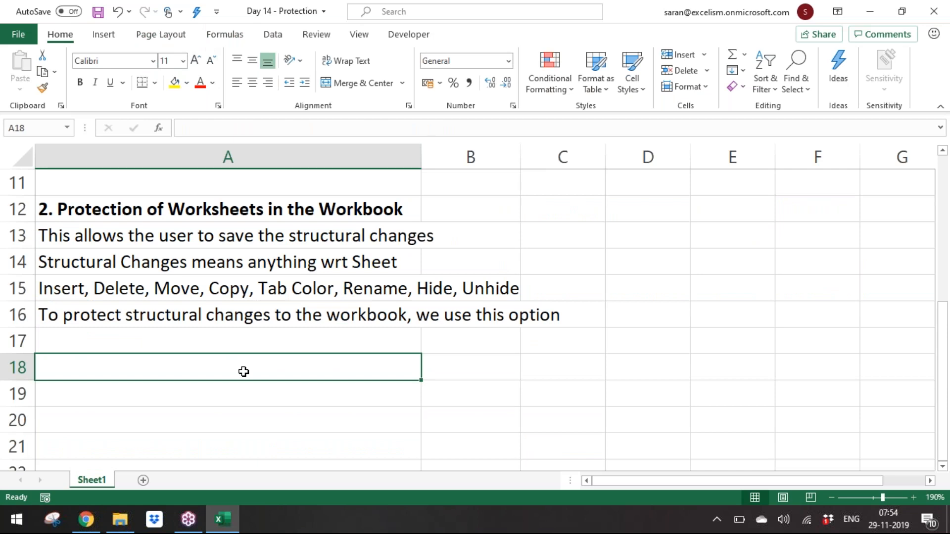
pyautogui.press('Up')
pyautogui.write('i) Rev')
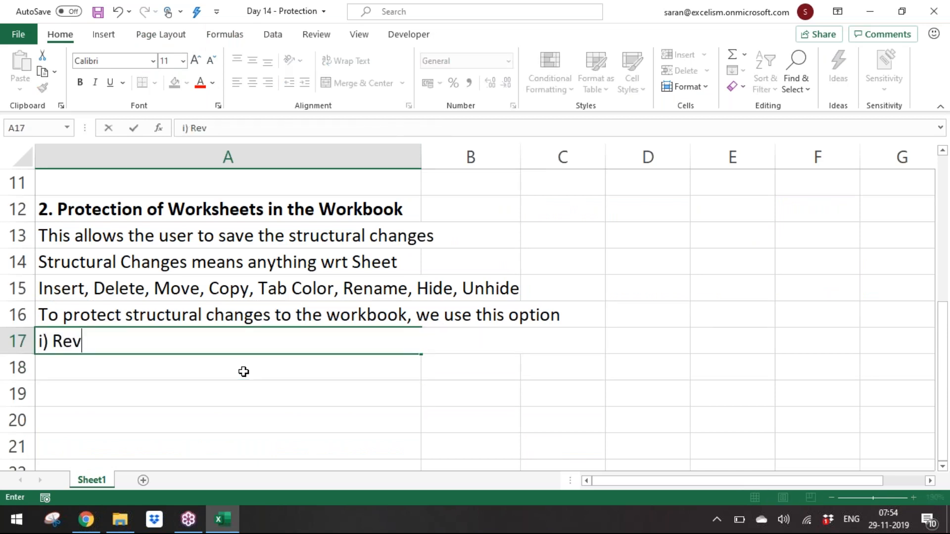
pyautogui.press('BackSpace')
pyautogui.press('BackSpace')
pyautogui.press('BackSpace')
pyautogui.write('Ribbon Meen')
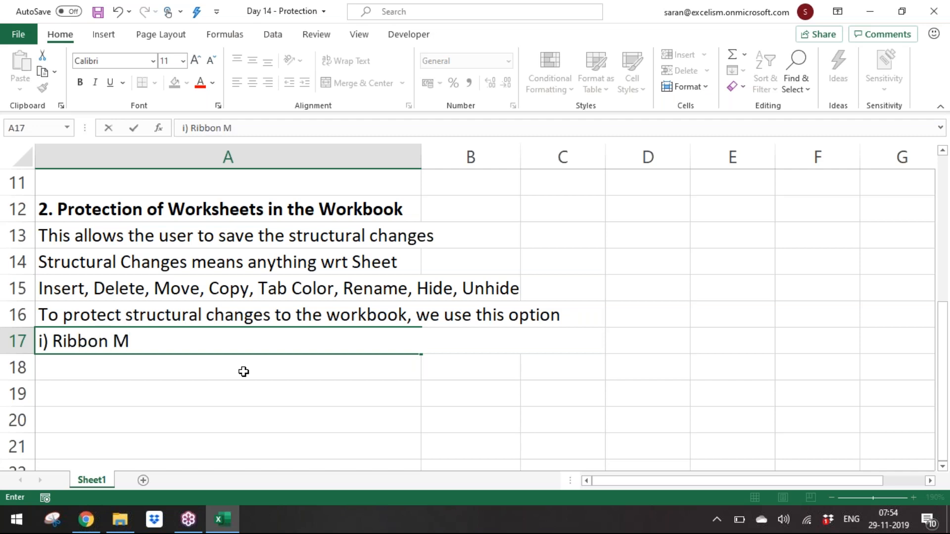
pyautogui.press('BackSpace')
pyautogui.press('BackSpace')
pyautogui.write('nu 0')
pyautogui.press('BackSpace')
pyautogui.write('--> Re')
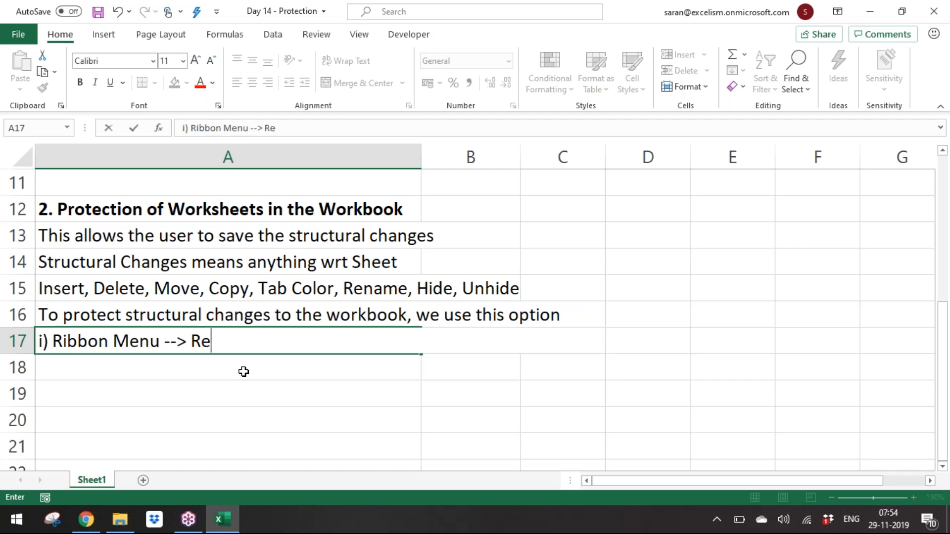
pyautogui.write('view Tab -->')
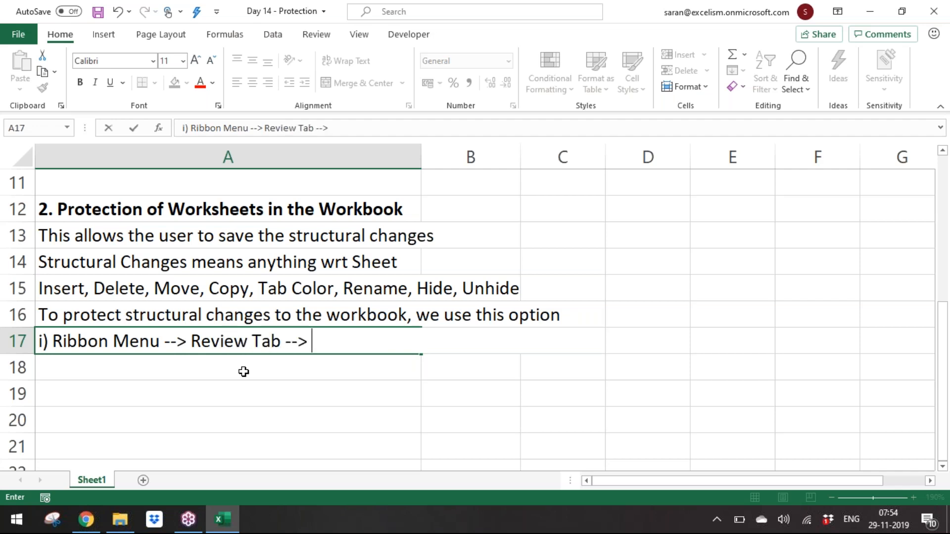
pyautogui.press('Return')
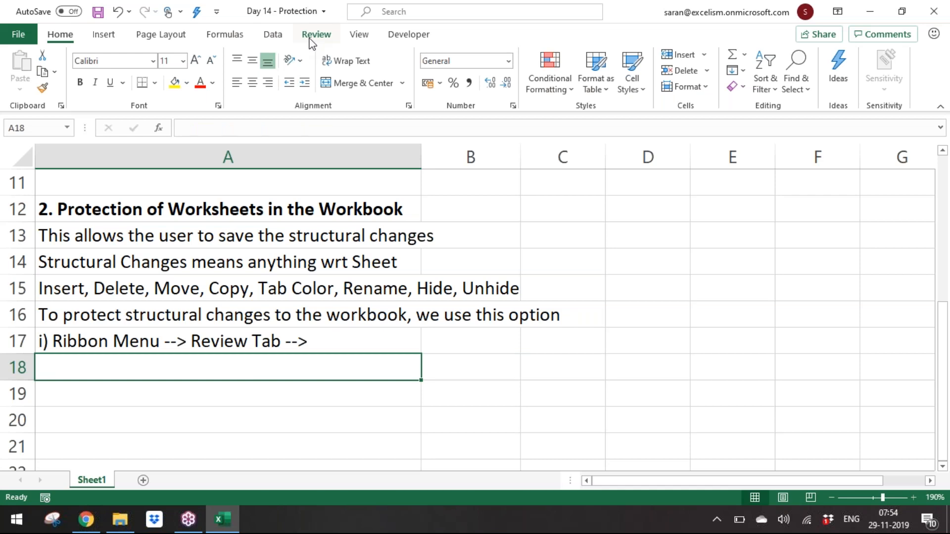
# Extend the text in A17 with "Protect Group --> Protect Workbook --> Select Structural Changes --> Enter Password"
pyautogui.click(310, 39)
pyautogui.press('Up')
pyautogui.press('F2')
pyautogui.write('Protect')
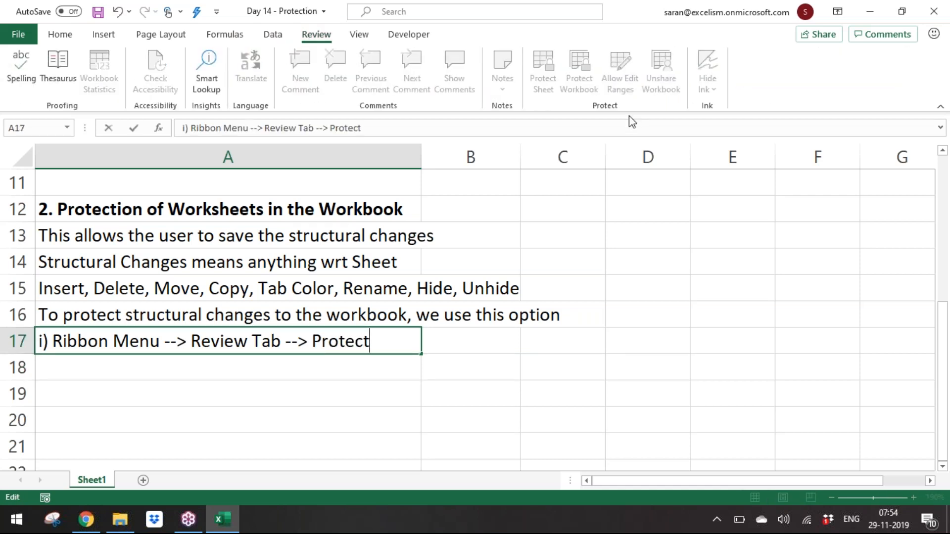
pyautogui.write(' Group --')
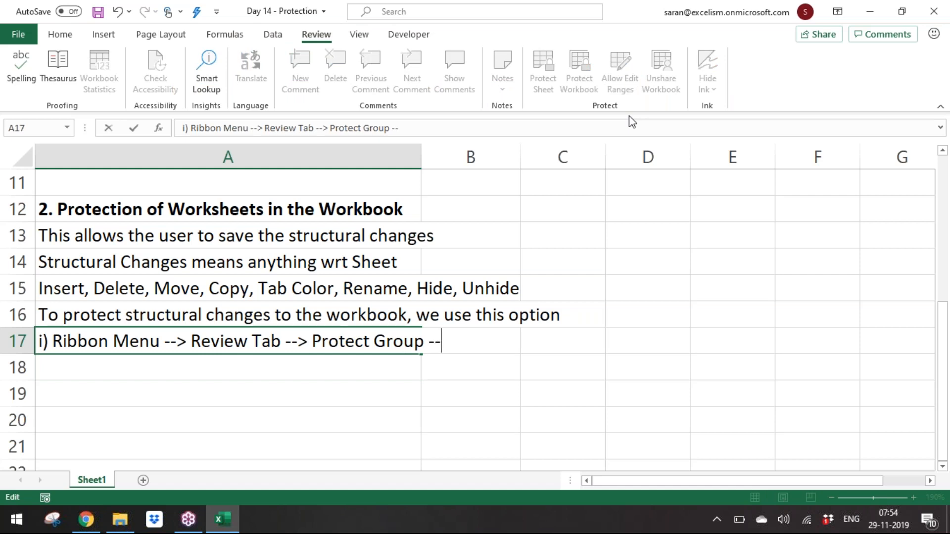
pyautogui.write('> Protect')
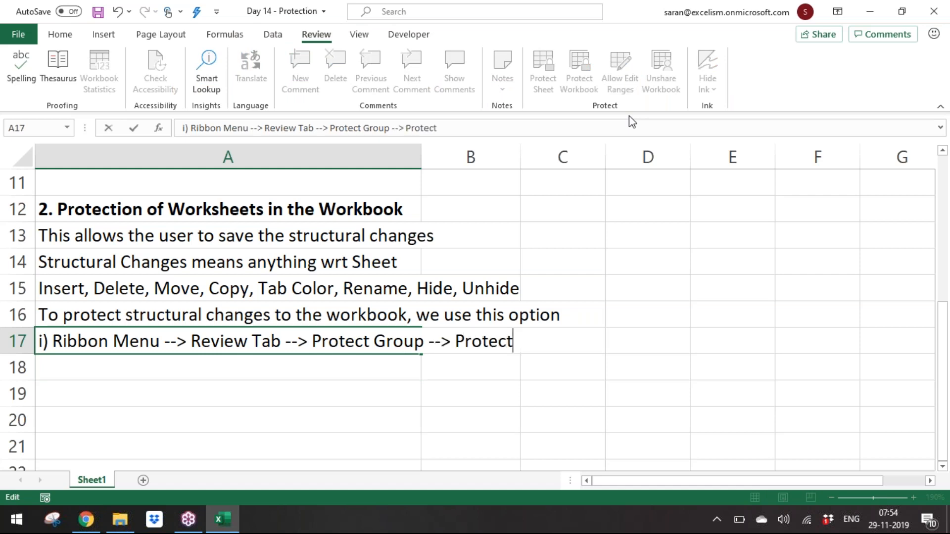
pyautogui.write(' Workbook ')
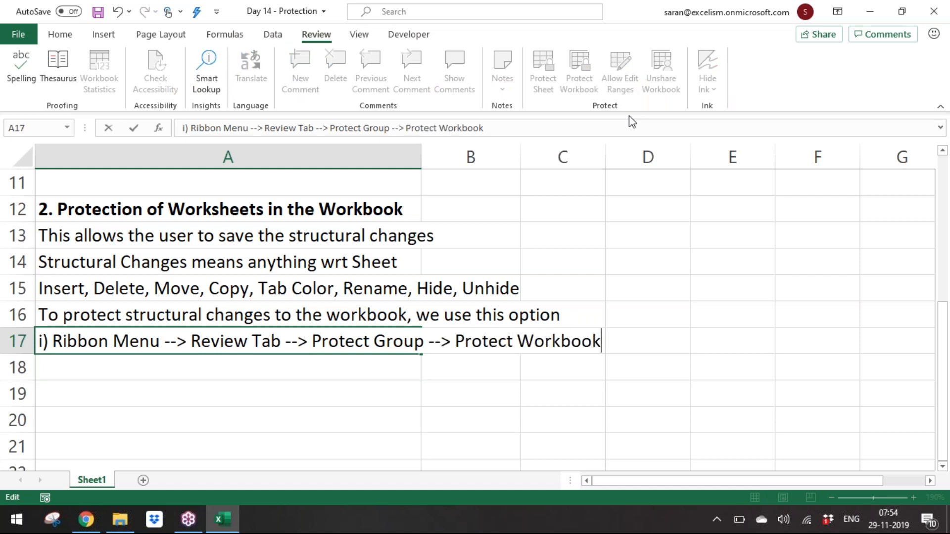
pyautogui.write('--> Se')
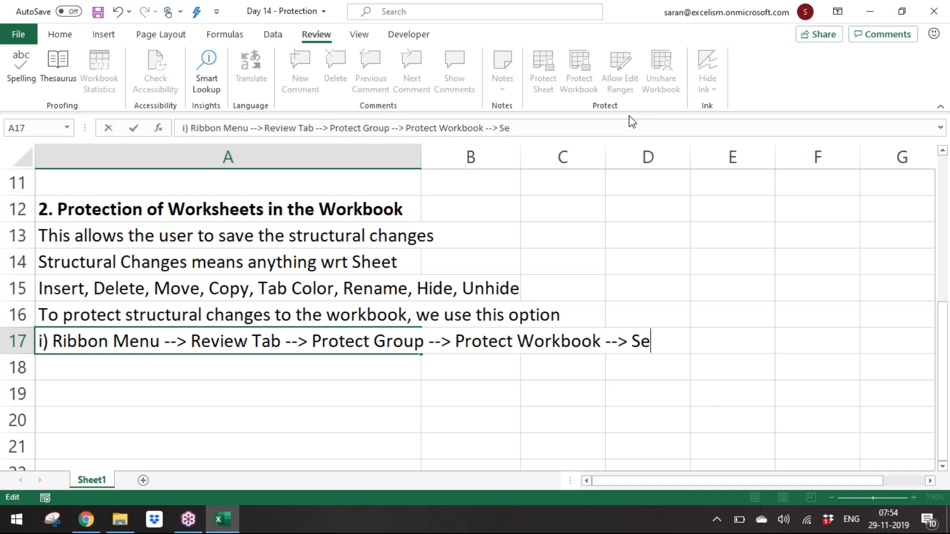
pyautogui.write('lect Stru')
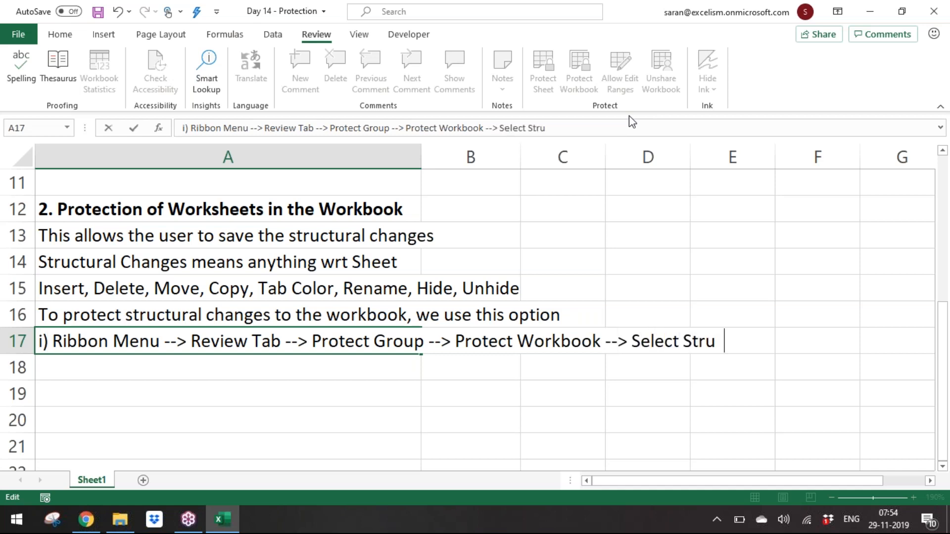
pyautogui.write('ctural ')
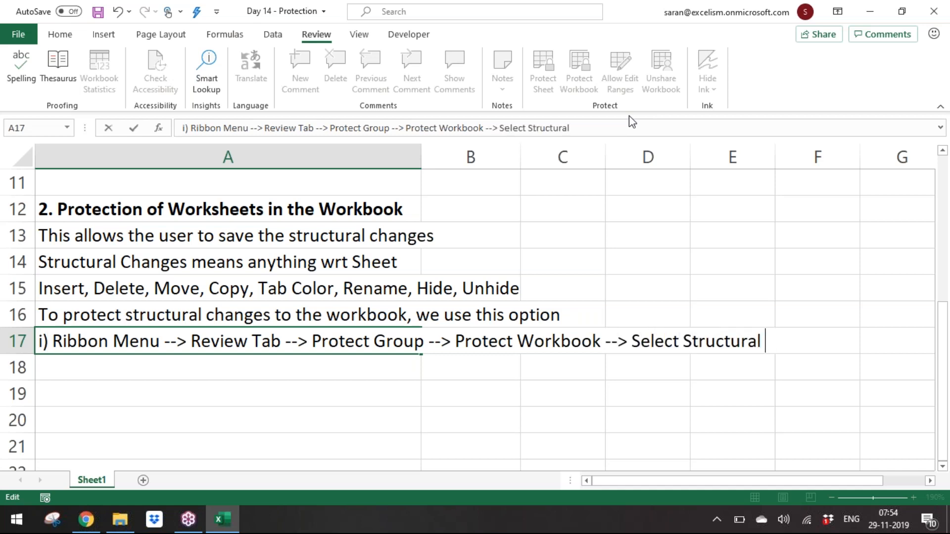
pyautogui.write('Changes --> Enter')
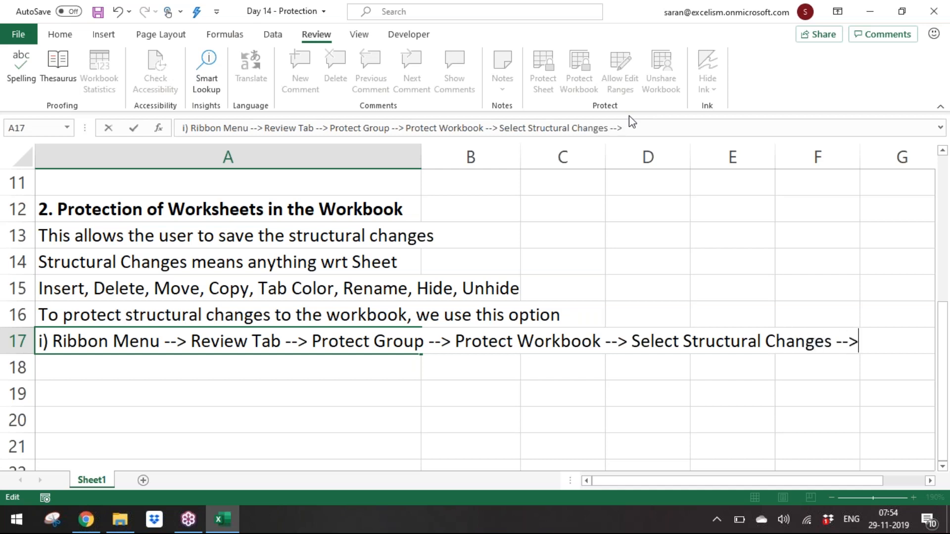
pyautogui.write(' Password')
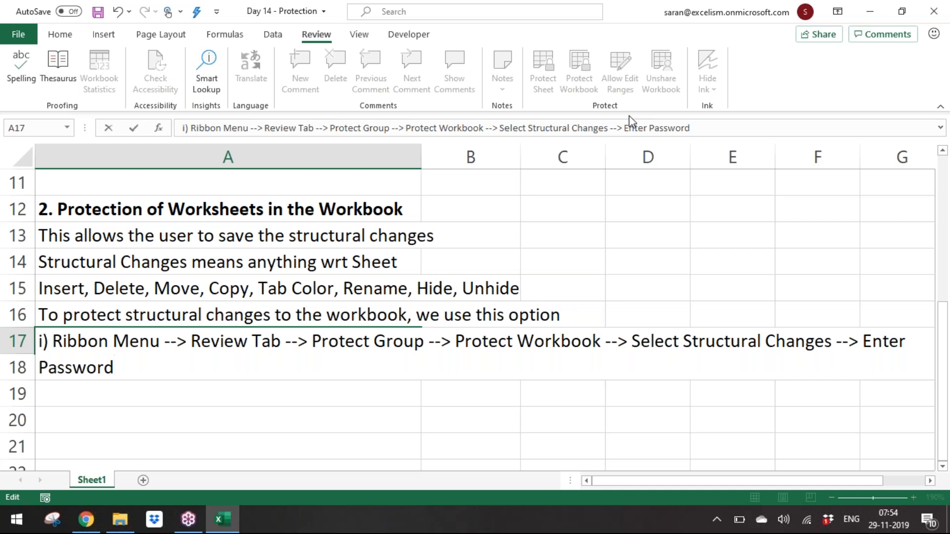
pyautogui.press('Return')
pyautogui.press('Up')
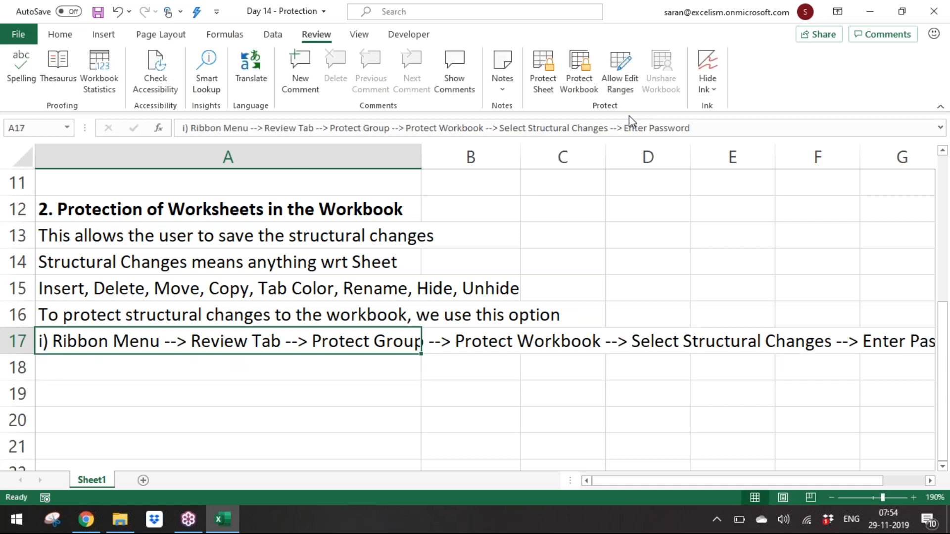
pyautogui.click(574, 85)
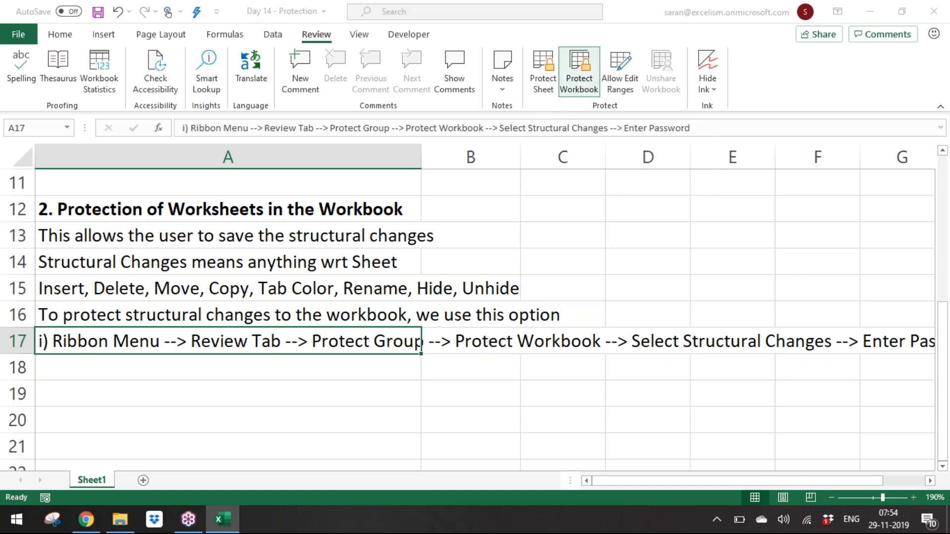
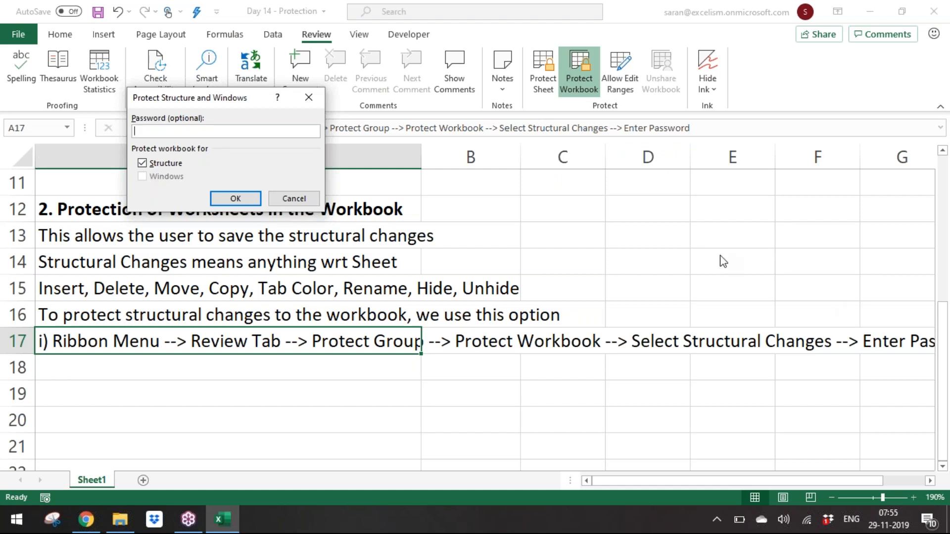
pyautogui.click(298, 204)
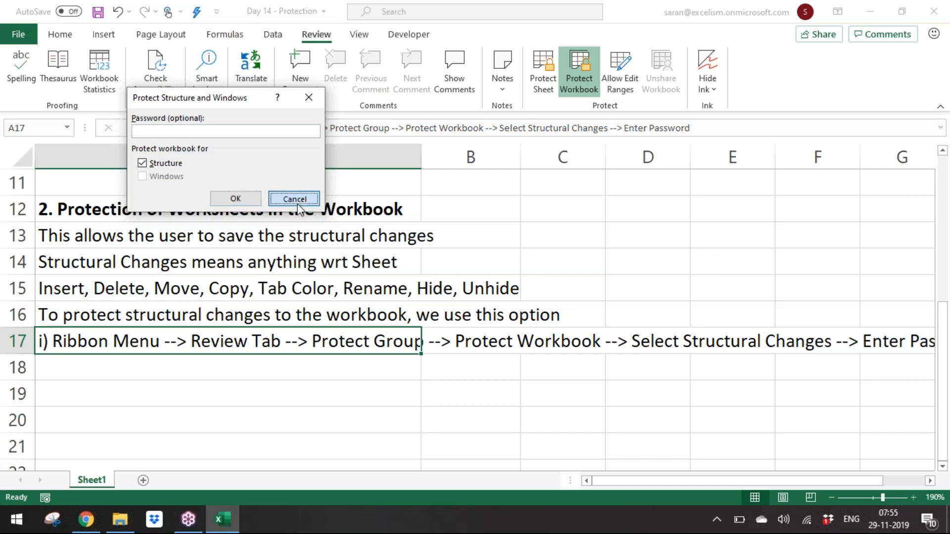
pyautogui.click(299, 207)
# Protect the workbook's structure, entering and confirming the protection password
pyautogui.click(574, 62)
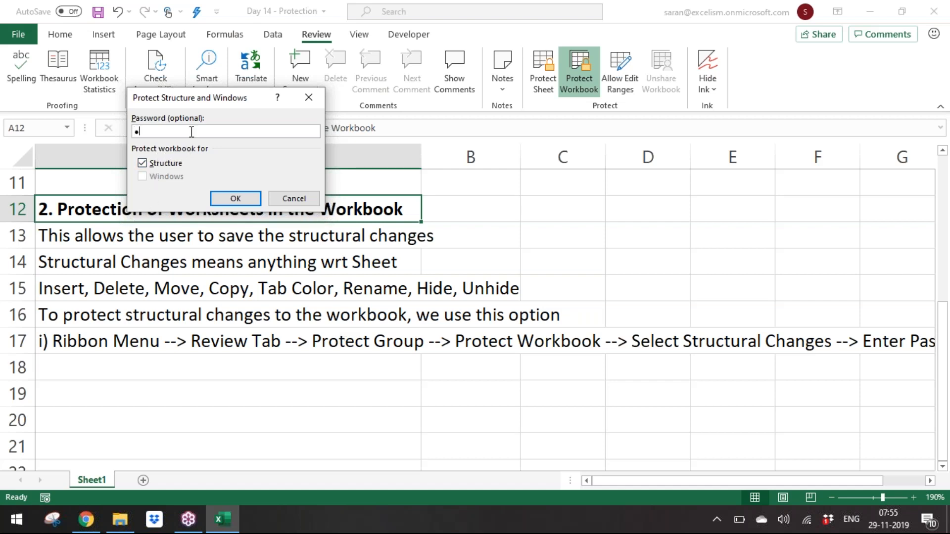
pyautogui.press('Return')
pyautogui.write('1')
pyautogui.press('Return')
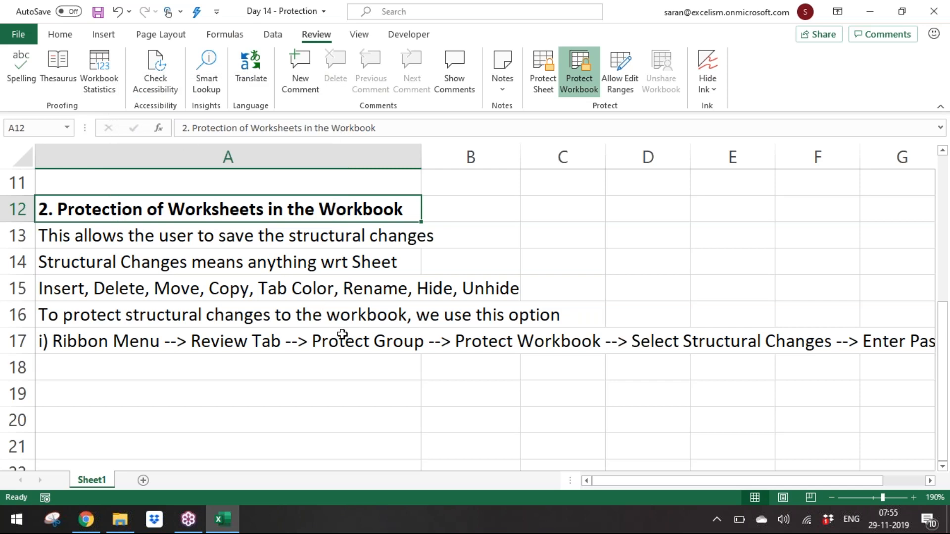
# Check the availability of the sheet commands for inserting, deleting, renaming, moving or copying, coloring tabs, hiding and unhiding
pyautogui.click(61, 35)
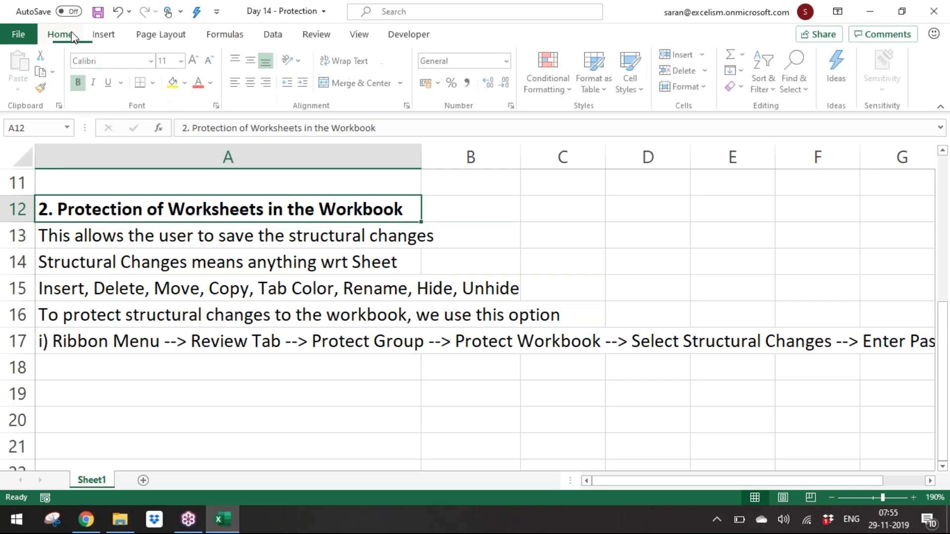
pyautogui.click(705, 55)
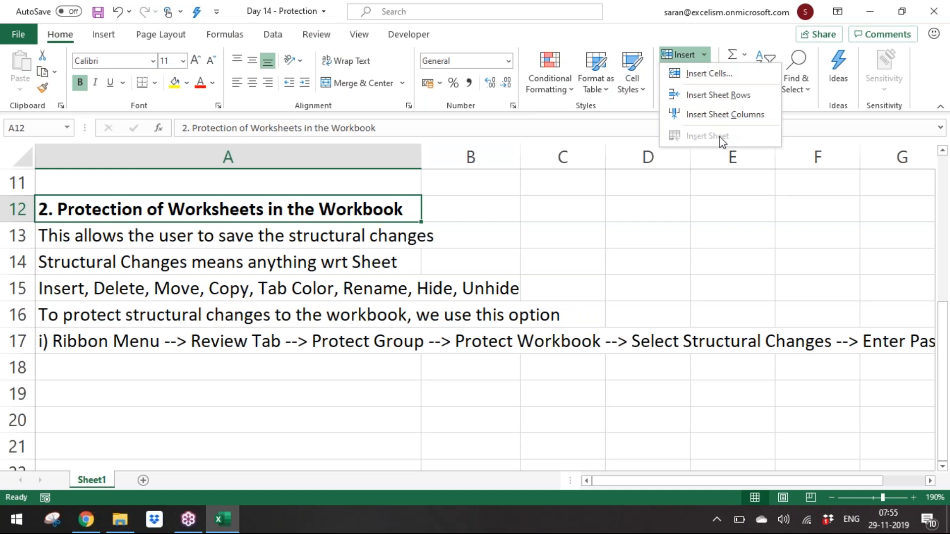
pyautogui.click(506, 236)
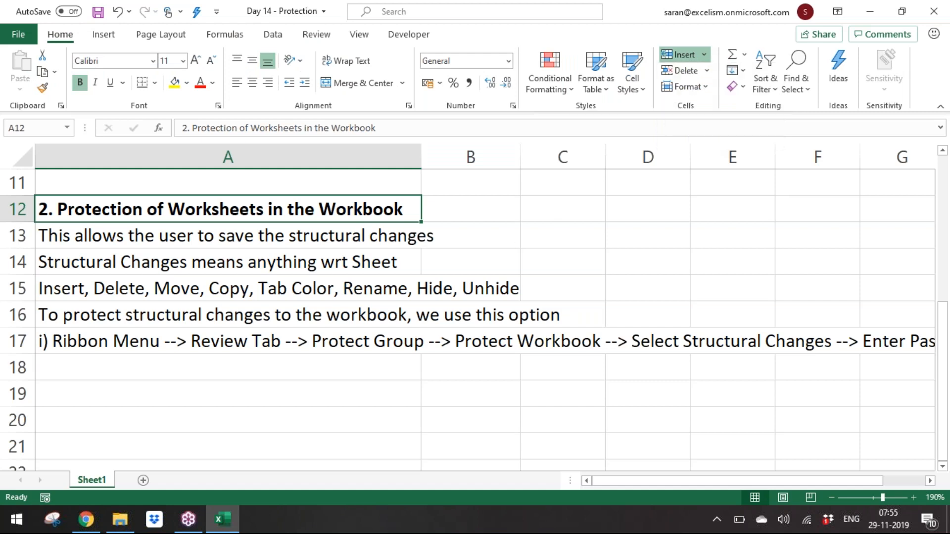
pyautogui.click(706, 70)
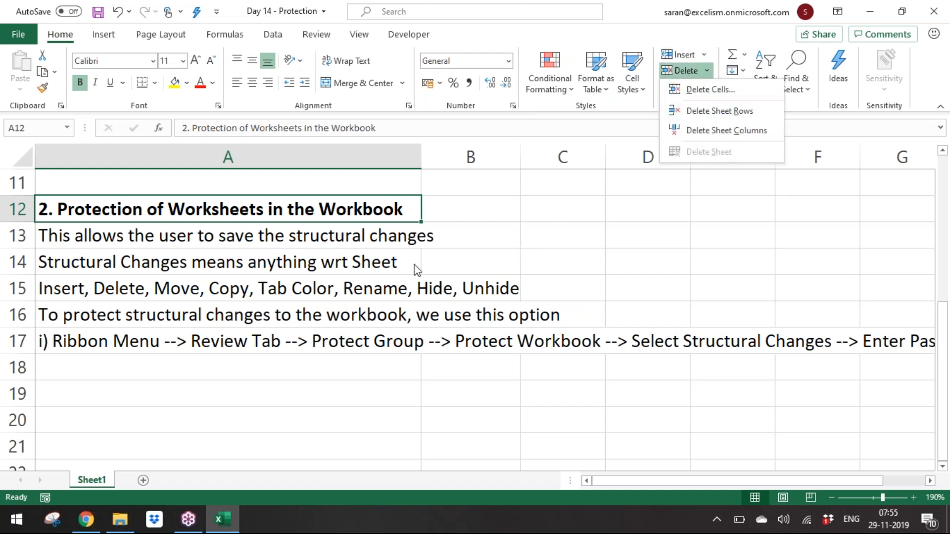
pyautogui.click(415, 270)
pyautogui.click(705, 89)
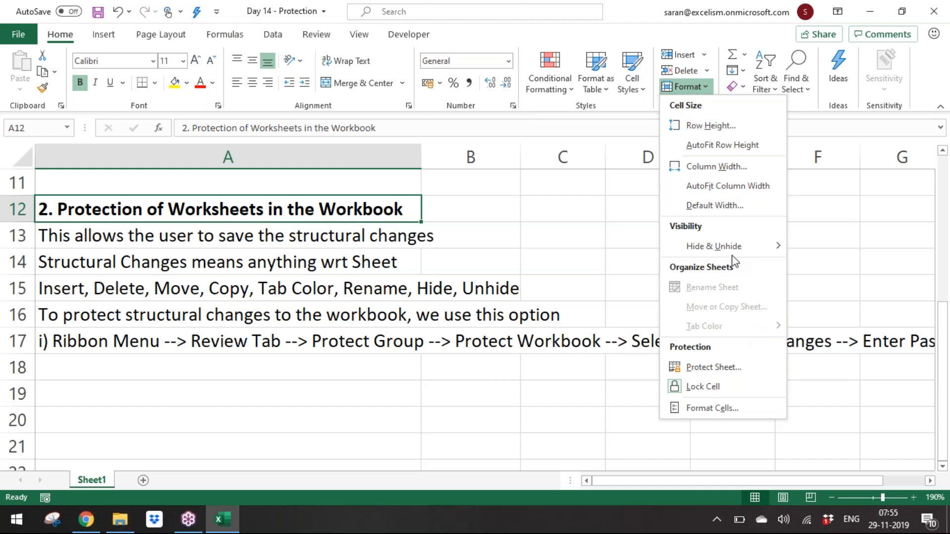
pyautogui.moveTo(731, 246)
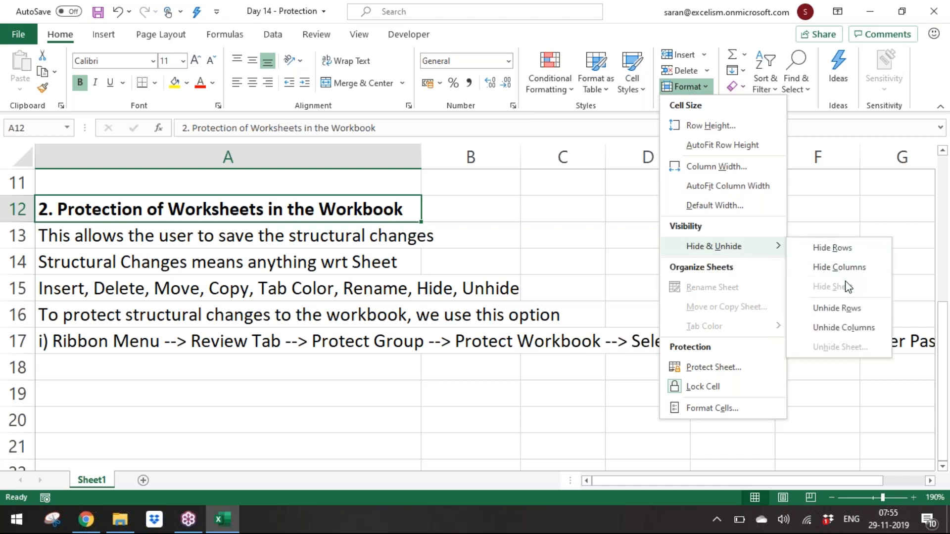
# Check which sheet commands are available for Sheet1 from its sheet tab
pyautogui.click(2, 309)
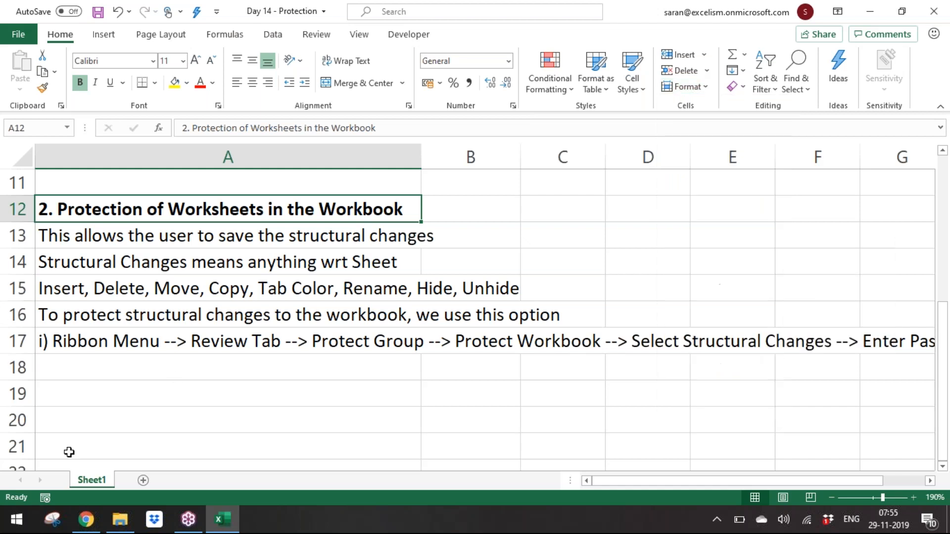
pyautogui.rightClick(92, 482)
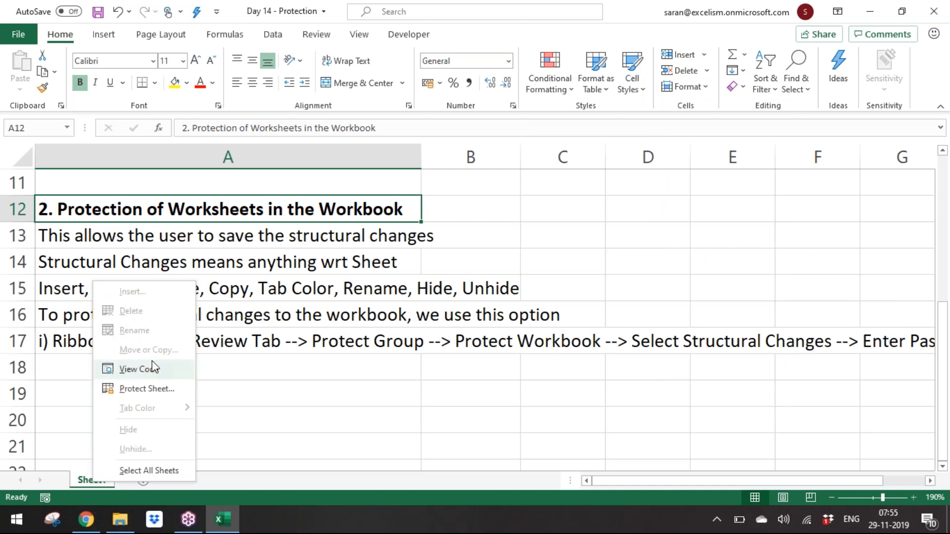
pyautogui.click(384, 300)
# Review the column A notes on protecting the workbook and its worksheets, from row 17 up to row 6
pyautogui.click(113, 340)
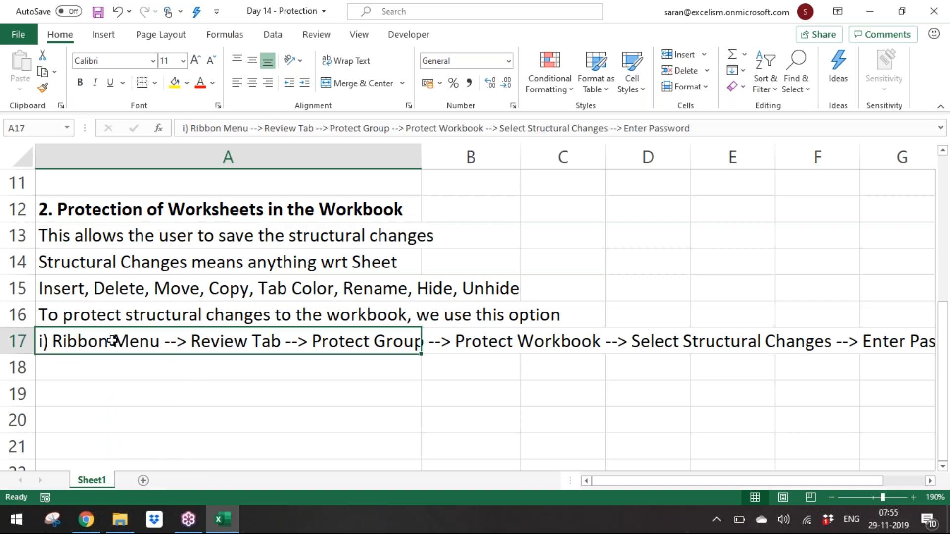
pyautogui.press('Up')
pyautogui.press('Up')
pyautogui.press('Up')
pyautogui.press('Up')
pyautogui.press('Up')
pyautogui.press('Down')
pyautogui.press('Down')
pyautogui.press('Down')
pyautogui.press('Down')
pyautogui.press('Down')
pyautogui.press('Down')
pyautogui.press('Down')
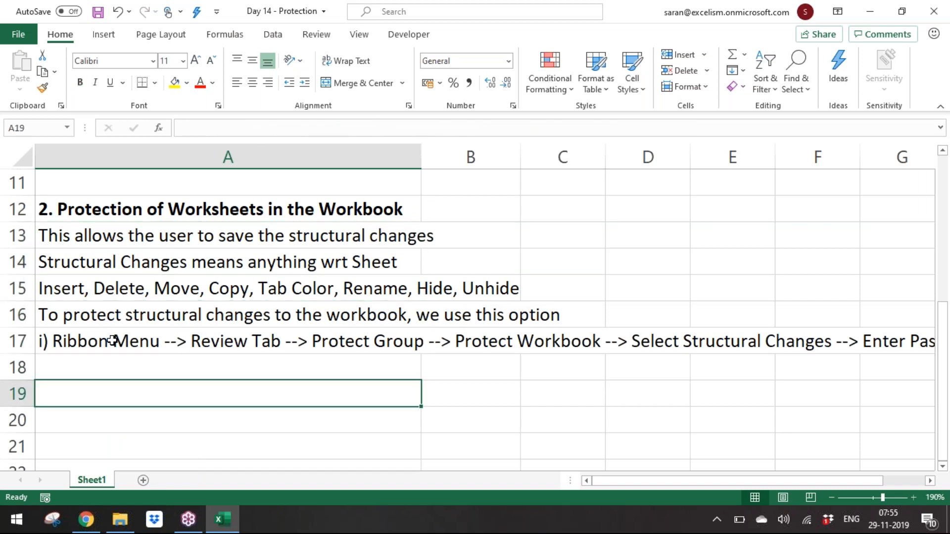
pyautogui.press('Up')
pyautogui.press('Up')
pyautogui.press('Up')
pyautogui.press('Up')
pyautogui.press('Up')
pyautogui.press('Up')
pyautogui.press('Up')
pyautogui.press('Up')
pyautogui.press('Up')
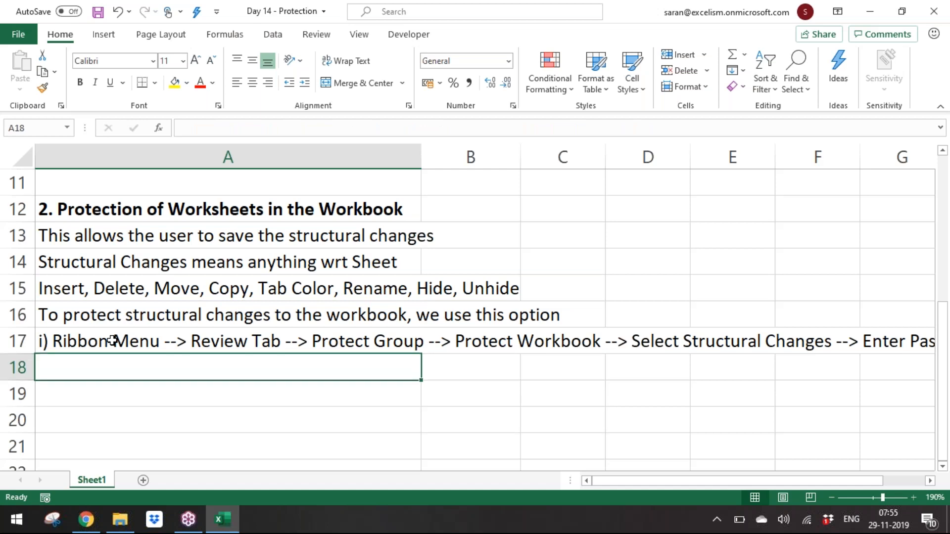
pyautogui.press('Up')
pyautogui.press('Up')
pyautogui.press('Up')
pyautogui.press('Up')
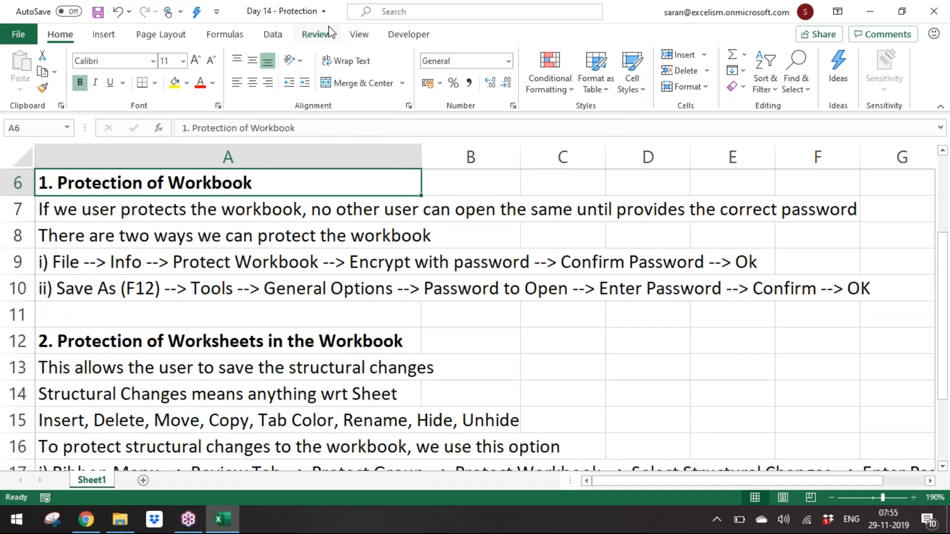
# Remove the protection from the workbook's structure, supplying the protection password
pyautogui.click(327, 33)
pyautogui.click(597, 80)
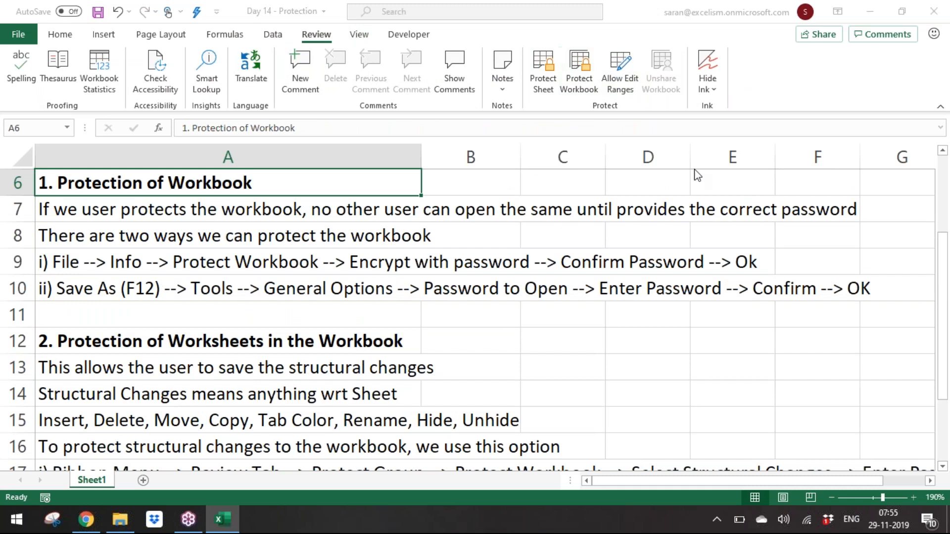
pyautogui.press('Return')
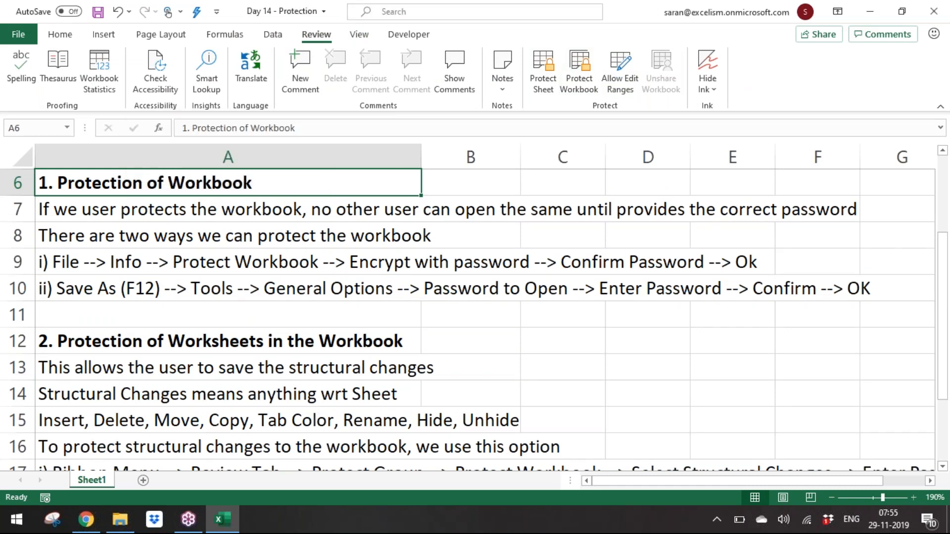
# Copy the heading "3. Protection of Cells in the Worksheet" from A4 to A19 and make it bold
pyautogui.press('Up')
pyautogui.press('Up')
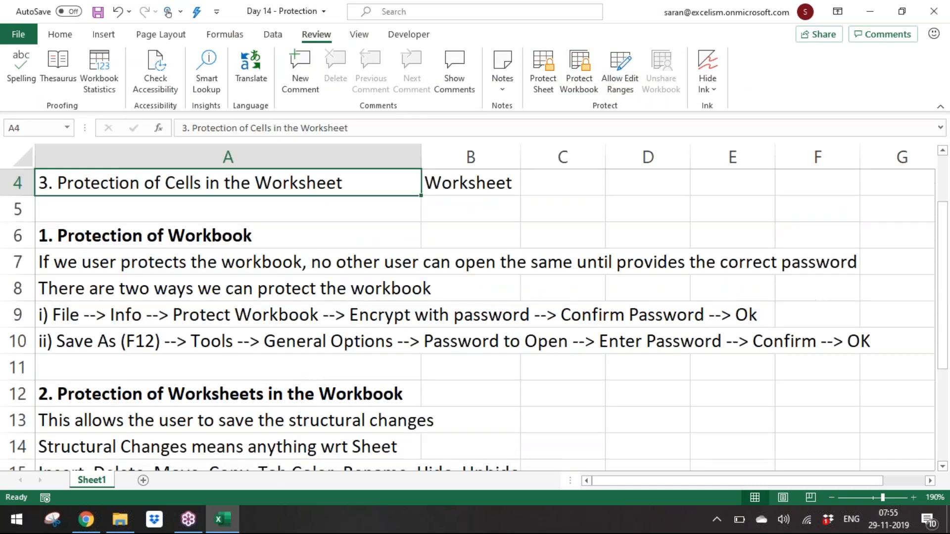
pyautogui.hotkey('ctrl', 'c')
pyautogui.press('Down')
pyautogui.press('Down')
pyautogui.hotkey('ctrl', 'Down')
pyautogui.hotkey('ctrl', 'Up')
pyautogui.press('Down')
pyautogui.press('Down')
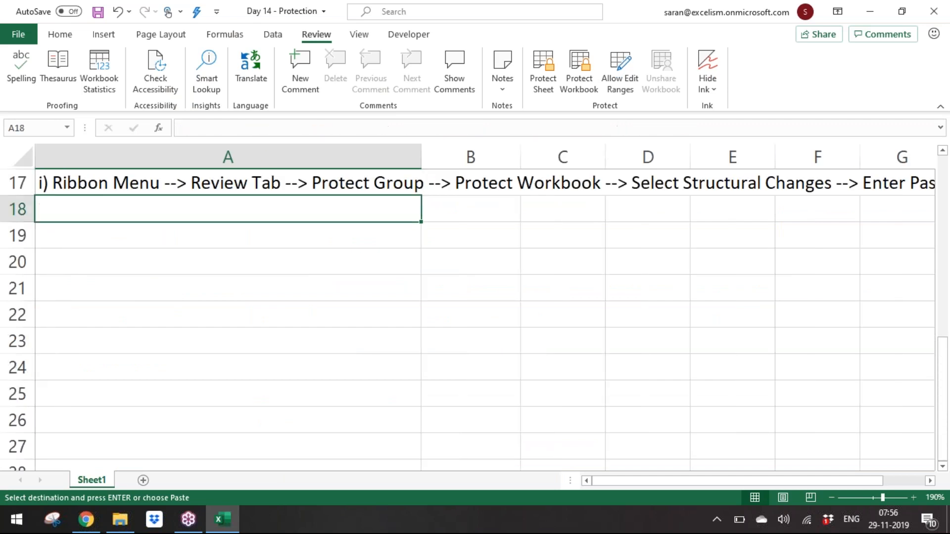
pyautogui.press('Return')
pyautogui.hotkey('ctrl', 'b')
# Enter "If user gives the protection to the Cells in the workbook, other user can not do any changes in the sheet" in A20
pyautogui.press('Down')
pyautogui.write('If user ')
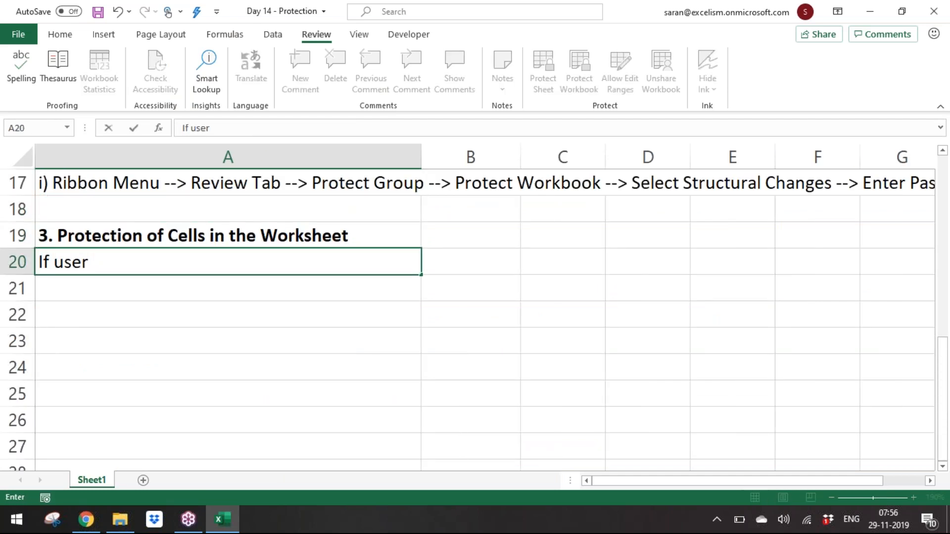
pyautogui.write('p')
pyautogui.press('BackSpace')
pyautogui.write('gives the p')
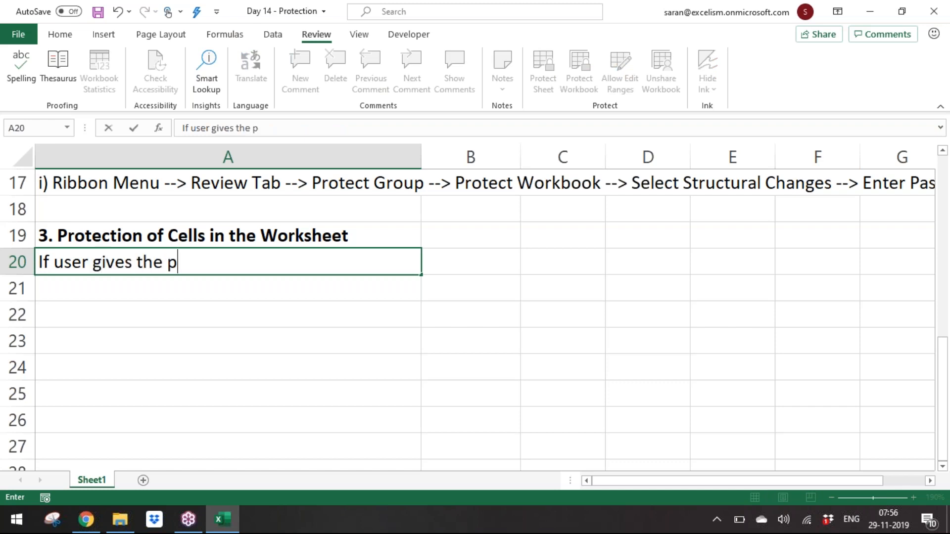
pyautogui.write('rotection to the')
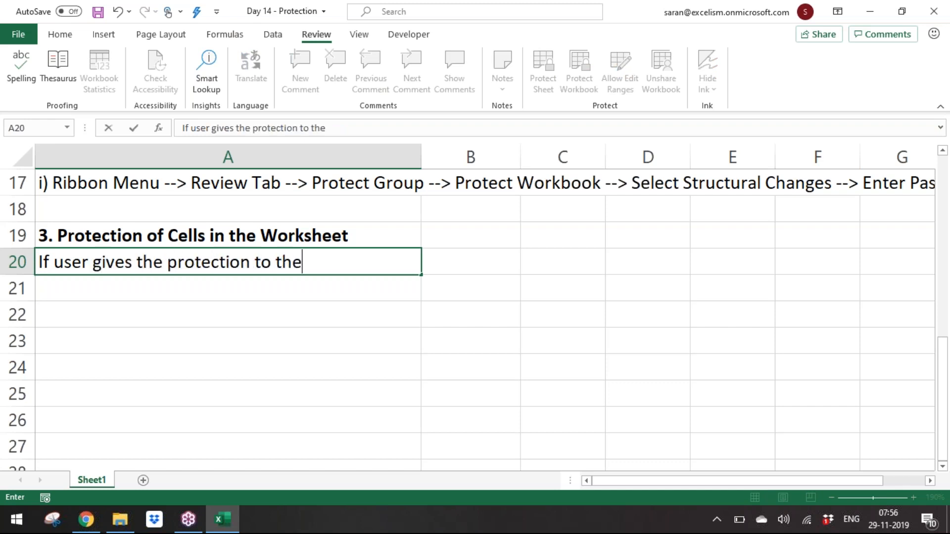
pyautogui.write(' Cells in thw')
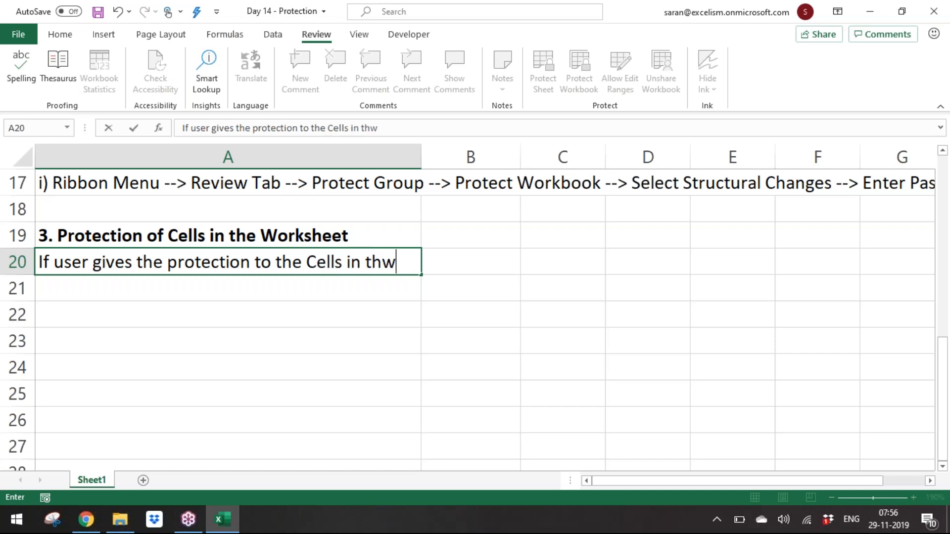
pyautogui.press('BackSpace')
pyautogui.write('e workbo')
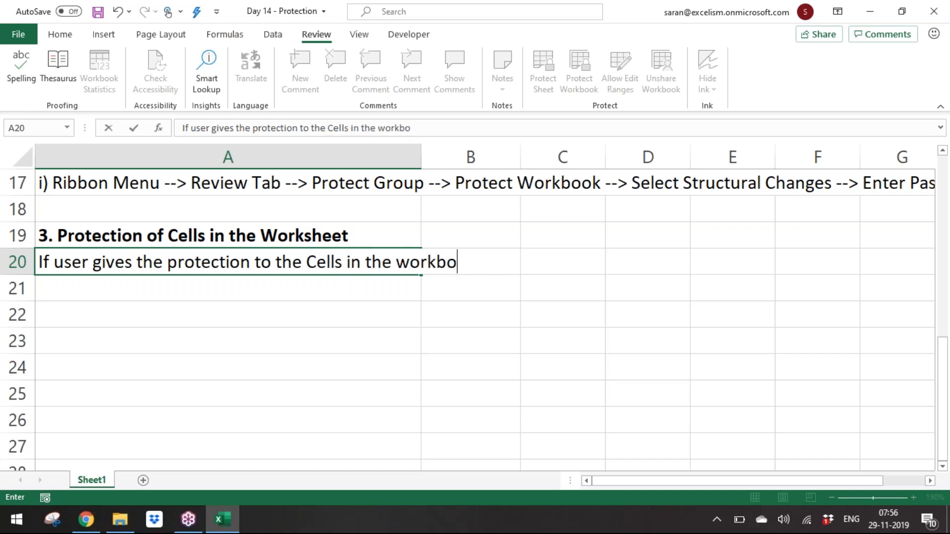
pyautogui.write('ok, other ')
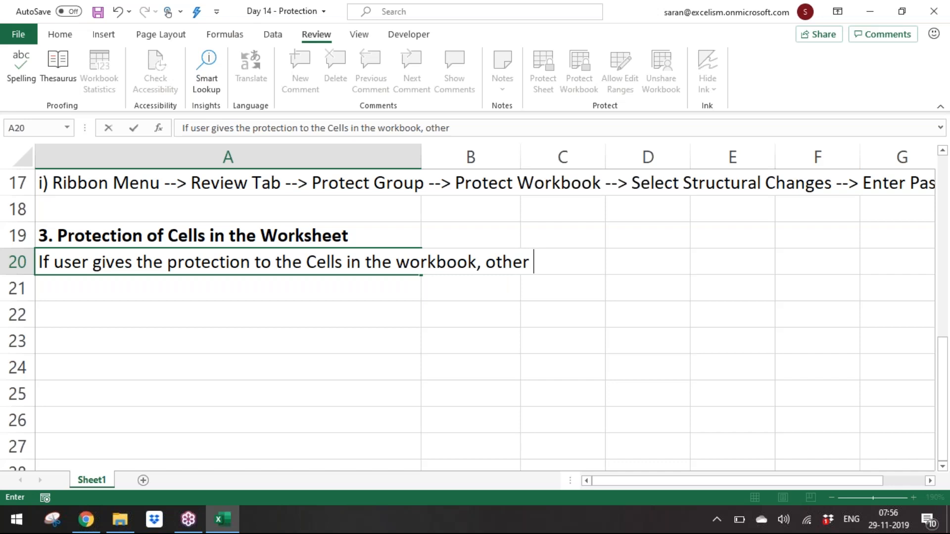
pyautogui.write('user can not d')
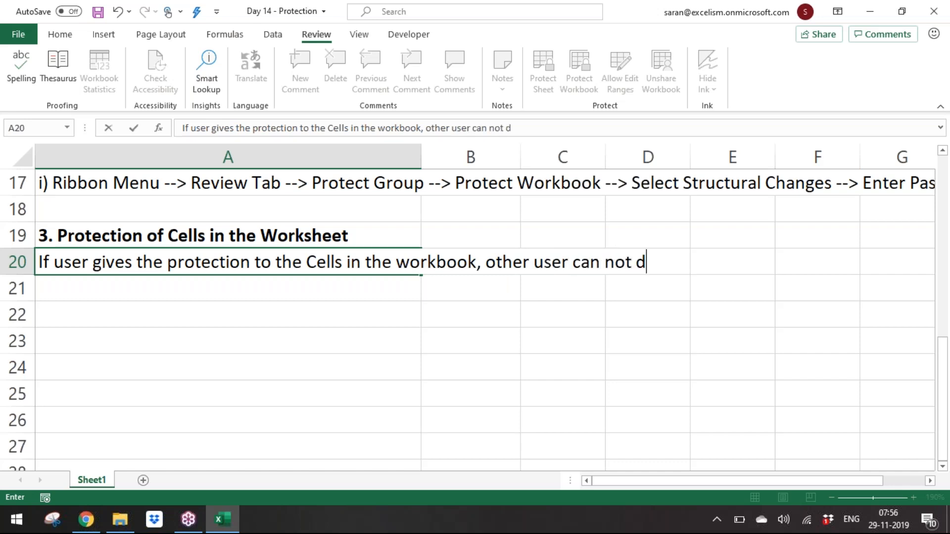
pyautogui.write('o any changes ')
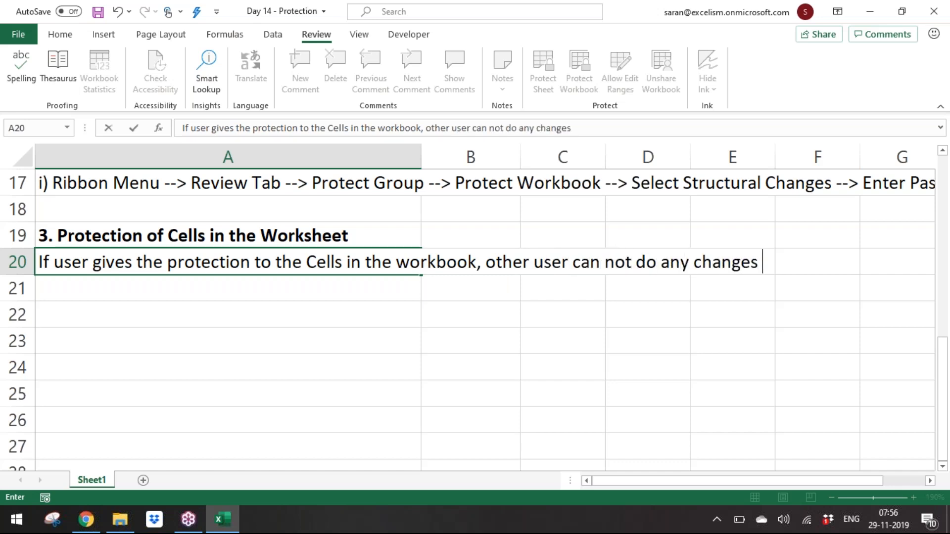
pyautogui.write('in the sheet')
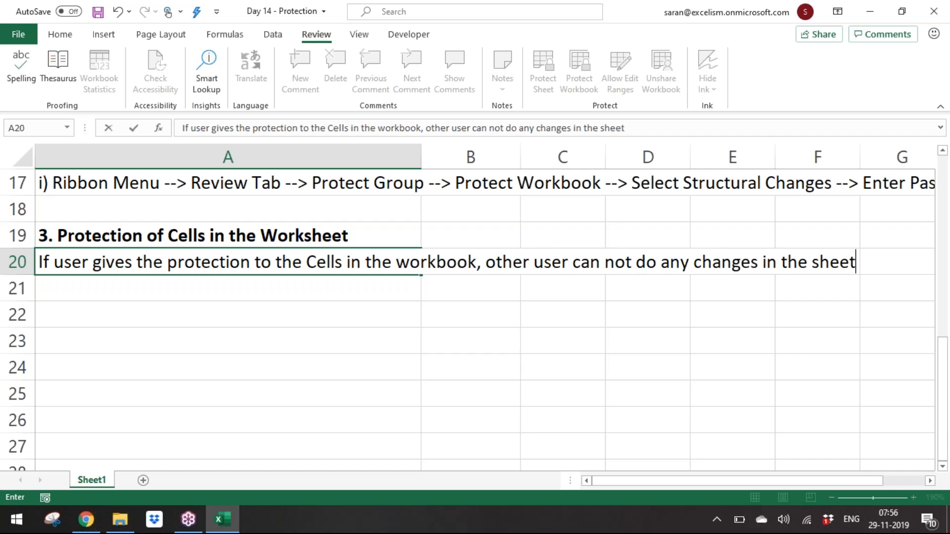
pyautogui.press('Return')
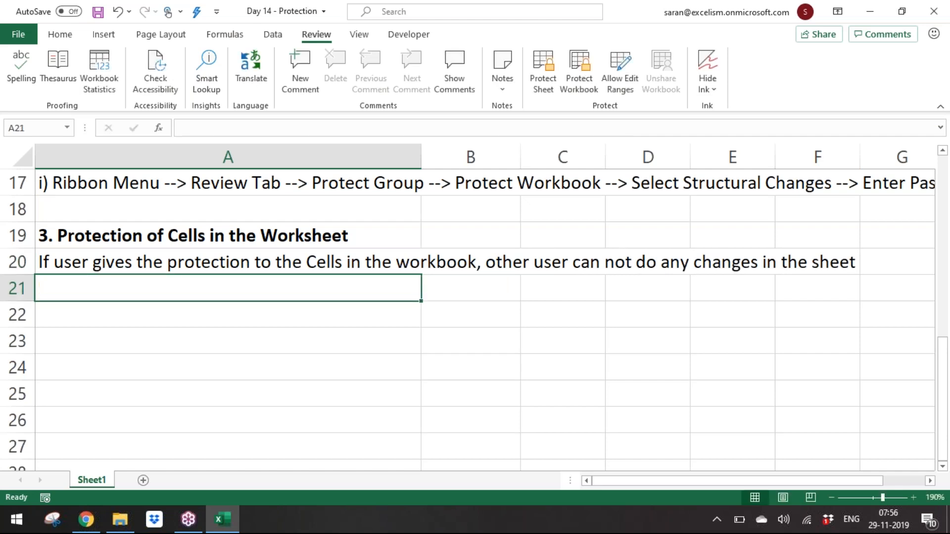
# Replace "do any changes" with "edit any cell" in the sentence in A20
pyautogui.press('Up')
pyautogui.press('F2')
pyautogui.hotkey('ctrl', 'Left')
pyautogui.hotkey('ctrl', 'Left')
pyautogui.hotkey('ctrl', 'Left')
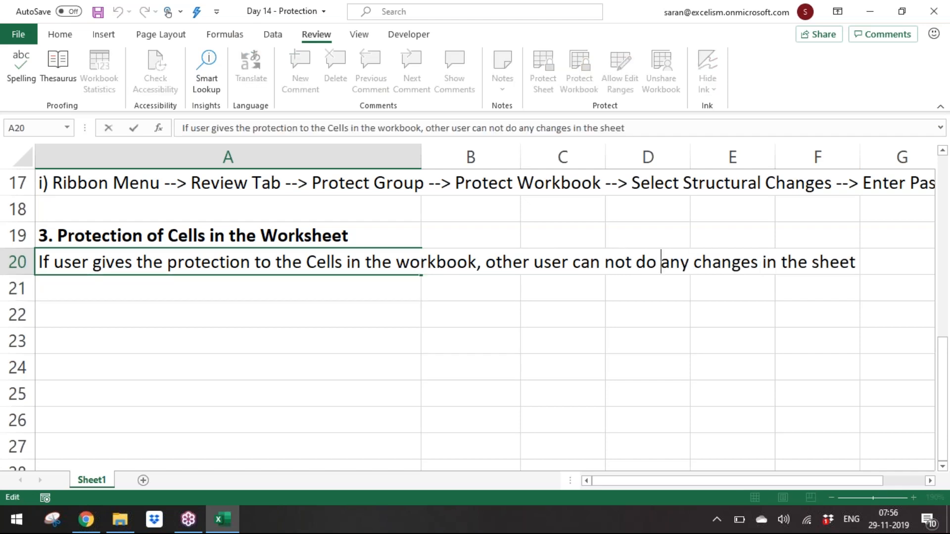
pyautogui.press('Left')
pyautogui.hotkey('ctrl', 'shift', 'Right')
pyautogui.hotkey('ctrl', 'shift', 'Right')
pyautogui.hotkey('ctrl', 'shift', 'Right')
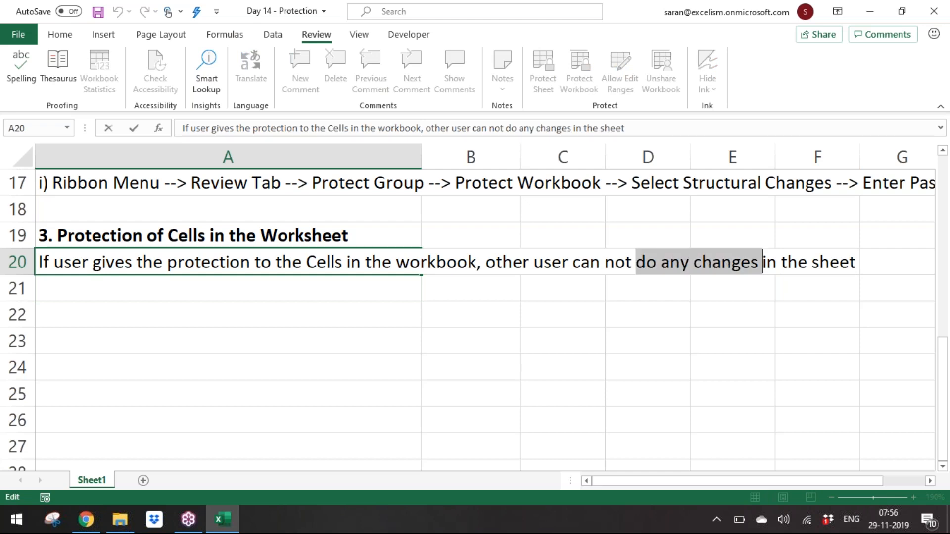
pyautogui.write('edit ')
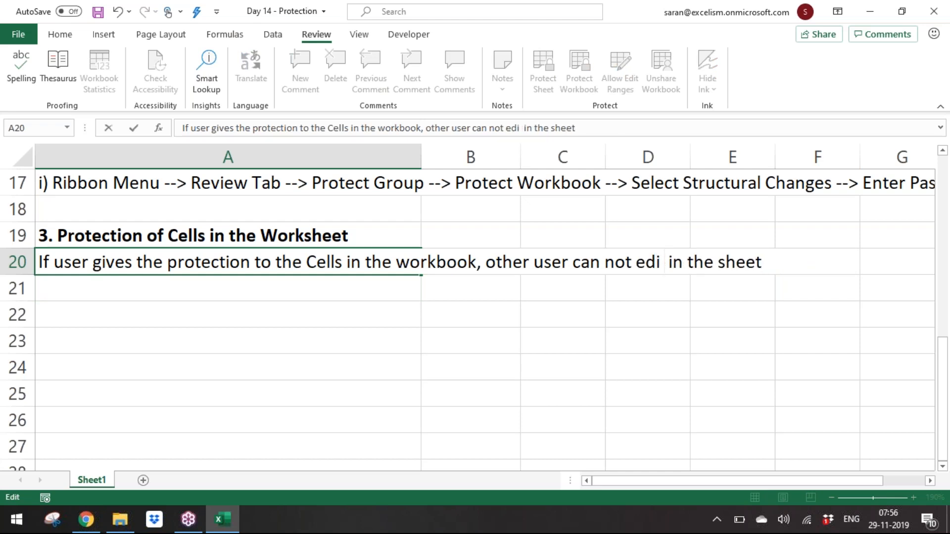
pyautogui.write('any cell')
pyautogui.hotkey('ctrl', 'Return')
# List "Locked Cell", "Unlocked Cell", "Protected Cell" and "Hidden cell" in cells A22 to A25
pyautogui.press('Down')
pyautogui.press('Down')
pyautogui.press('Up')
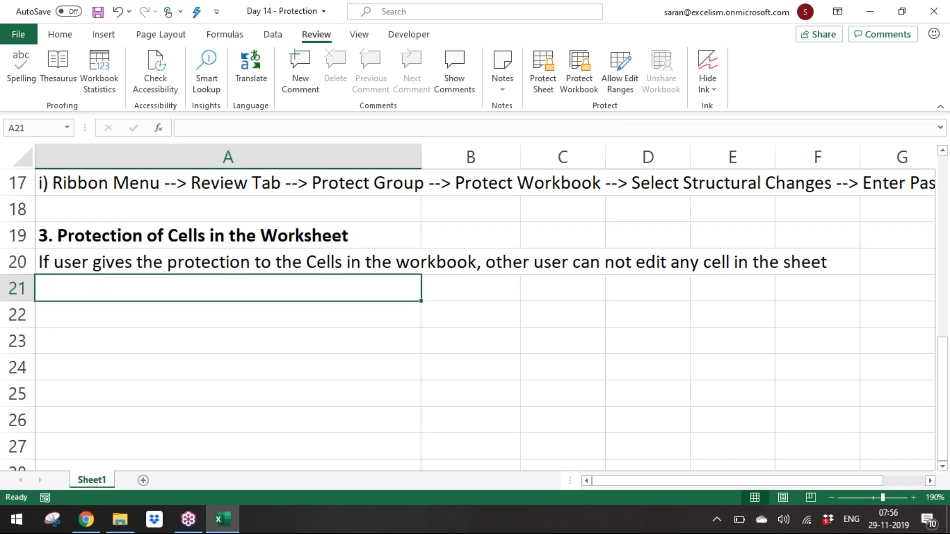
pyautogui.press('Up')
pyautogui.press('Down')
pyautogui.press('Down')
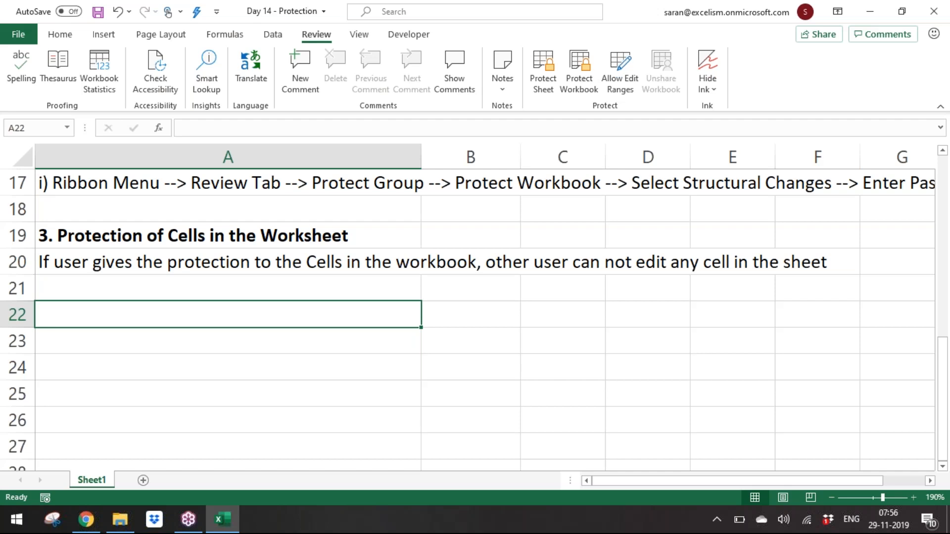
pyautogui.write('Locke')
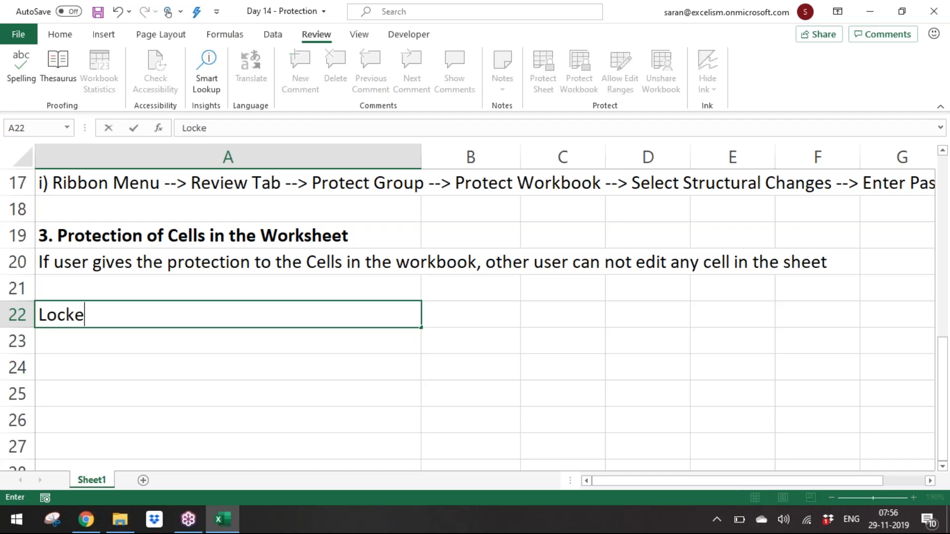
pyautogui.write('d Ce;;')
pyautogui.press('BackSpace')
pyautogui.press('BackSpace')
pyautogui.write('ll')
pyautogui.press('Return')
pyautogui.write('Unlo')
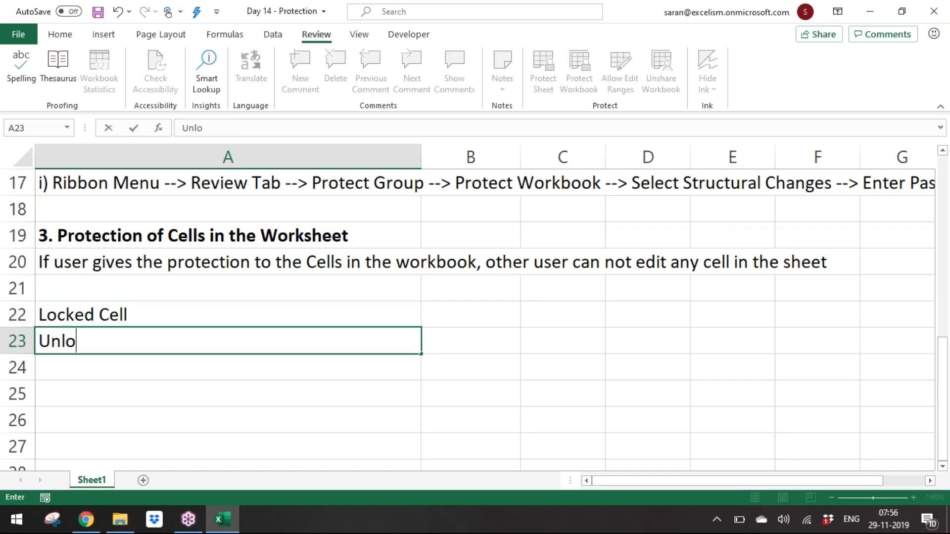
pyautogui.write('cked Cell')
pyautogui.press('Return')
pyautogui.write('Protected Cell')
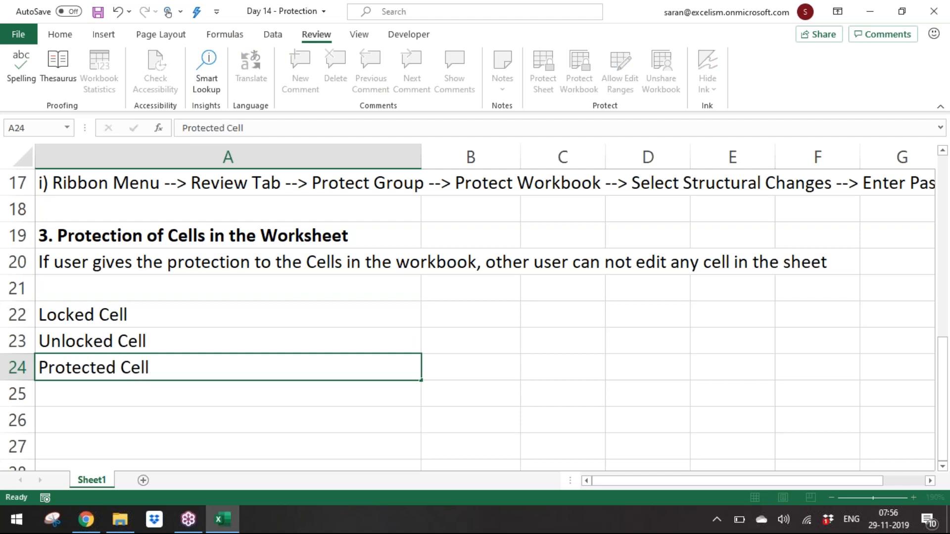
pyautogui.press('Return')
pyautogui.write('Hidden cell')
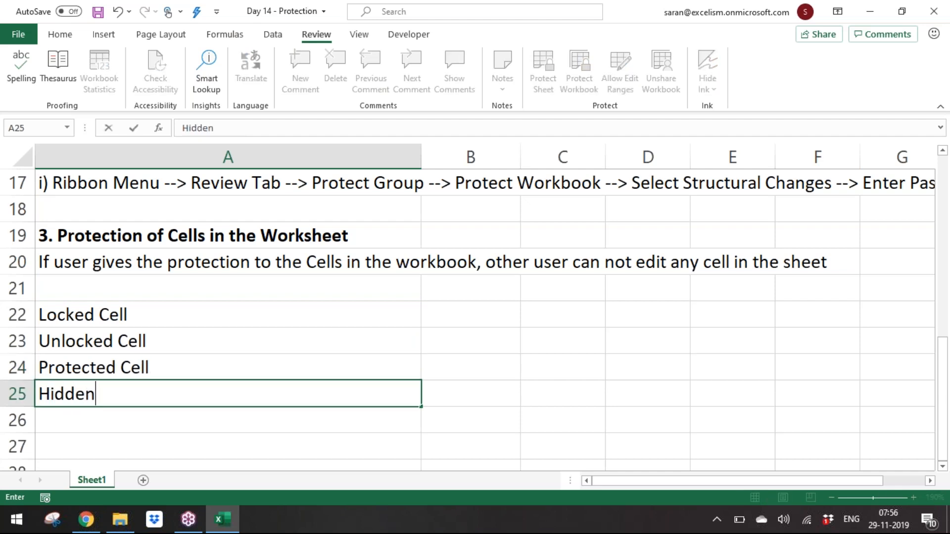
pyautogui.press('Return')
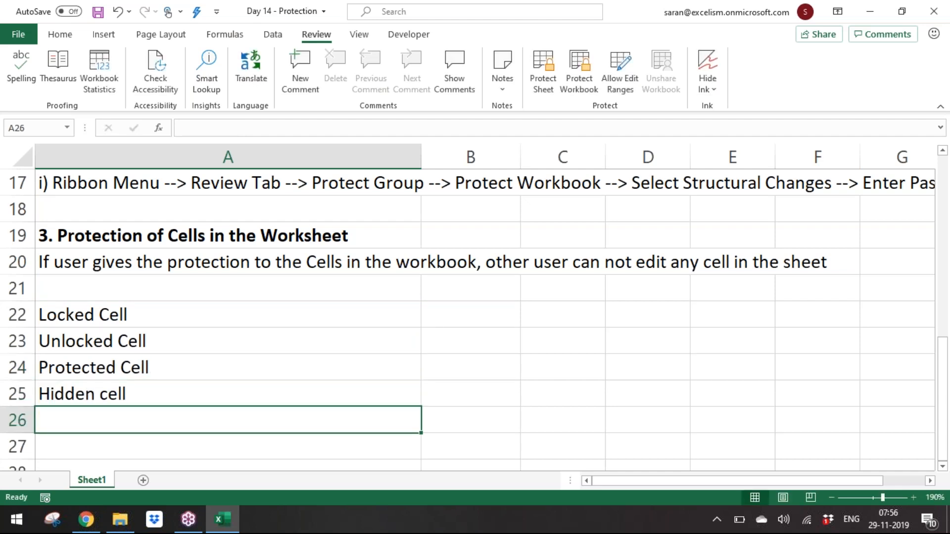
# Capitalize the second word in A25 so it reads "Hidden Cell"
pyautogui.press('Up')
pyautogui.press('F2')
pyautogui.press('Left')
pyautogui.press('Left')
pyautogui.press('Left')
pyautogui.hotkey('shift', 'Left')
pyautogui.write('C')
pyautogui.hotkey('ctrl', 'Return')
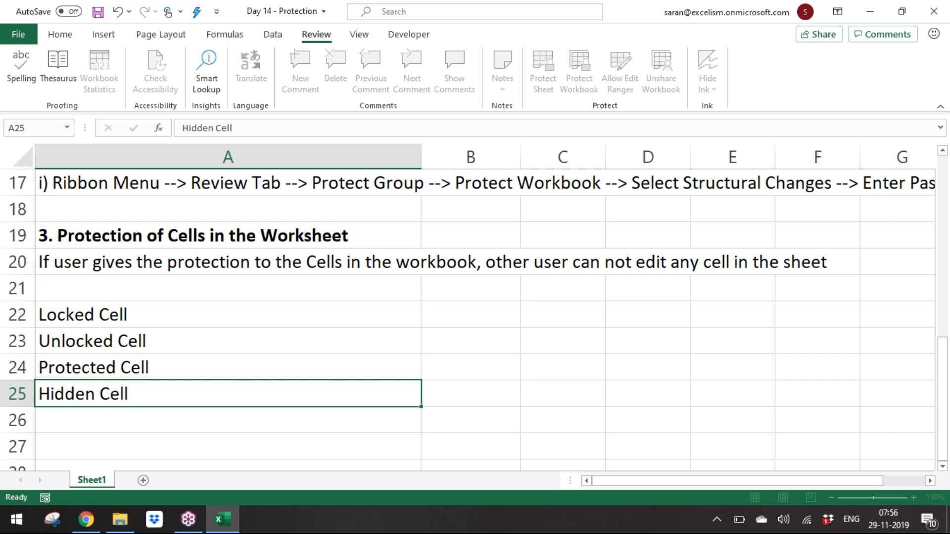
# Extend the "Locked Cell" entry in A22 with "- By-default everycell in excel is locked"
pyautogui.press('Up')
pyautogui.press('Up')
pyautogui.press('Up')
pyautogui.press('Down')
pyautogui.press('Down')
pyautogui.press('Down')
pyautogui.press('Up')
pyautogui.press('Up')
pyautogui.press('Up')
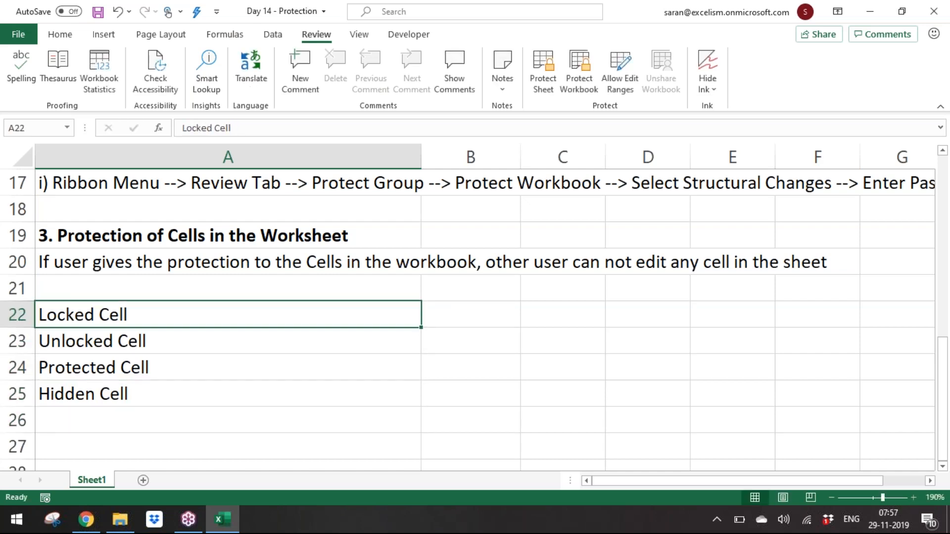
pyautogui.press('F2')
pyautogui.write('- By-defaul ')
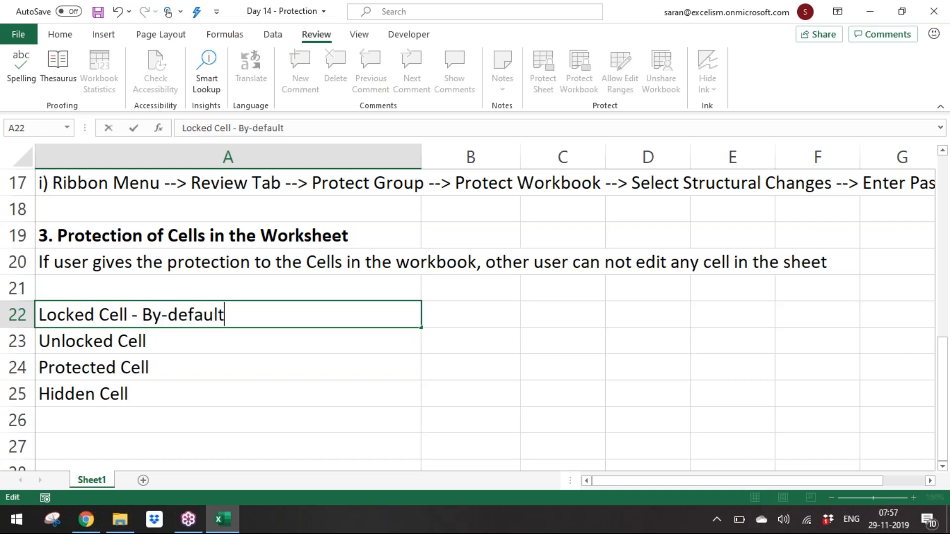
pyautogui.write(' everyse')
pyautogui.press('BackSpace')
pyautogui.press('BackSpace')
pyautogui.write('cell in excel is locke')
pyautogui.press('BackSpace')
pyautogui.write('ked')
pyautogui.hotkey('ctrl', 'Return')
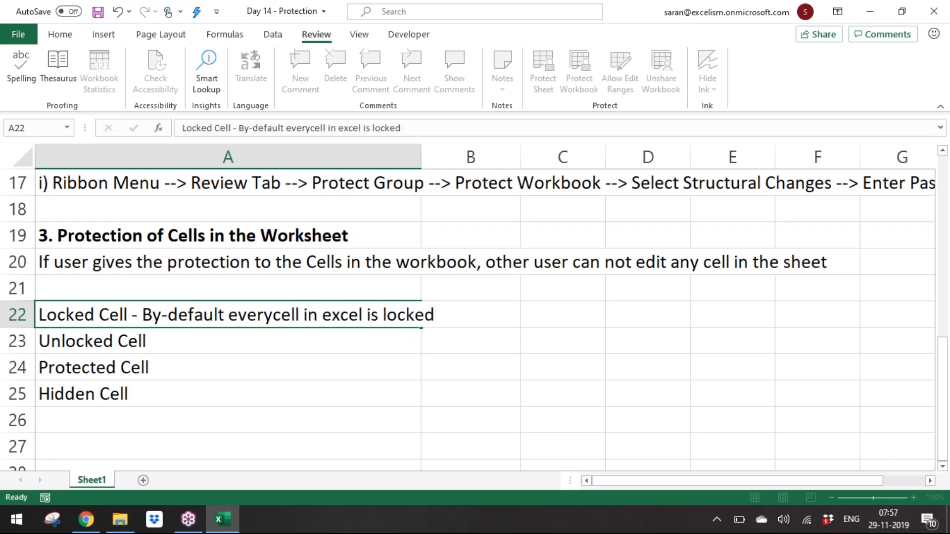
pyautogui.press('Down')
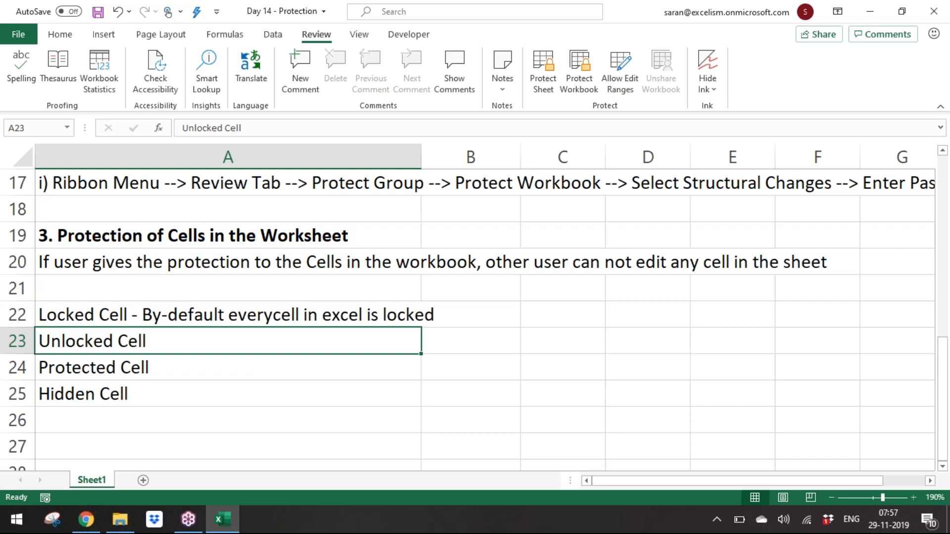
# Extend the "Unlocked Cell" entry in A23 with "- We can unlock the cell manually"
pyautogui.write('- We can unc')
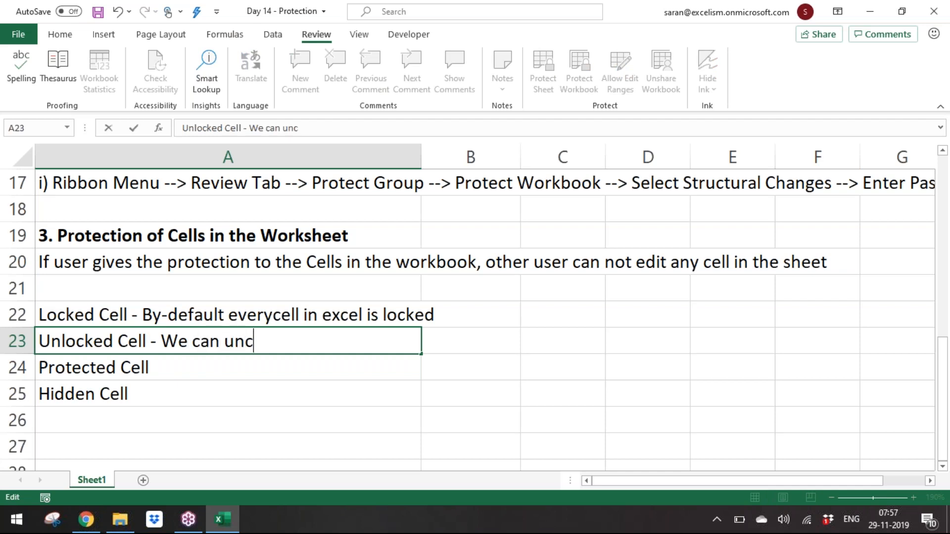
pyautogui.press('BackSpace')
pyautogui.write('lock')
pyautogui.write(' the cell manu')
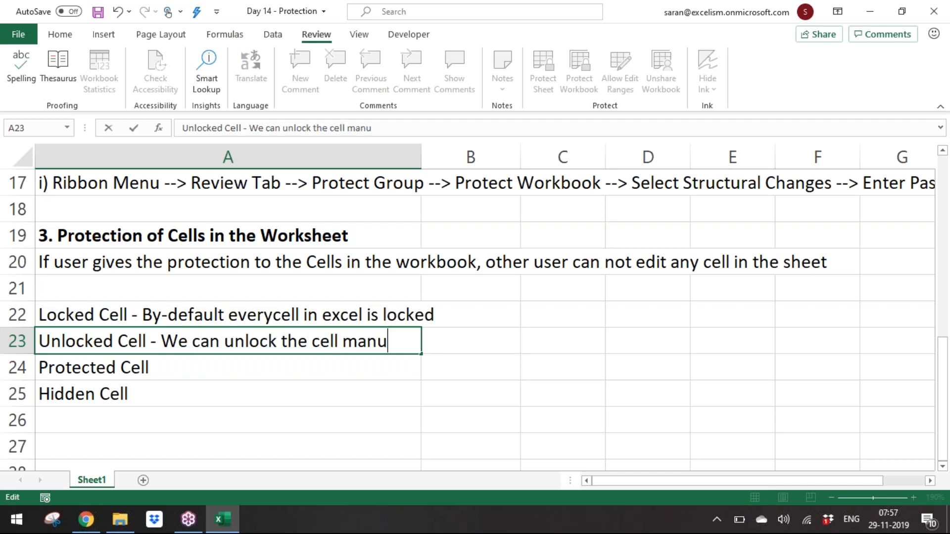
pyautogui.write('ally')
pyautogui.press('Return')
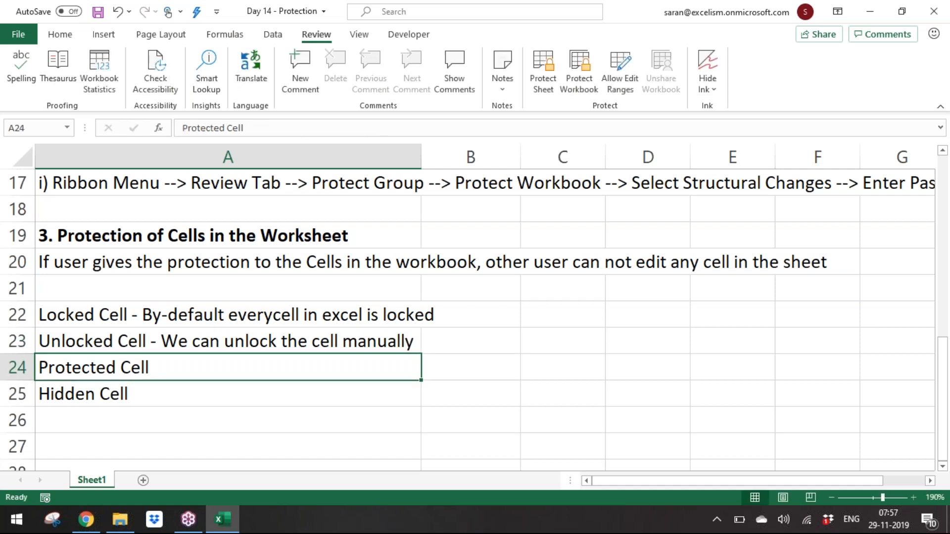
pyautogui.press('Up')
pyautogui.press('Up')
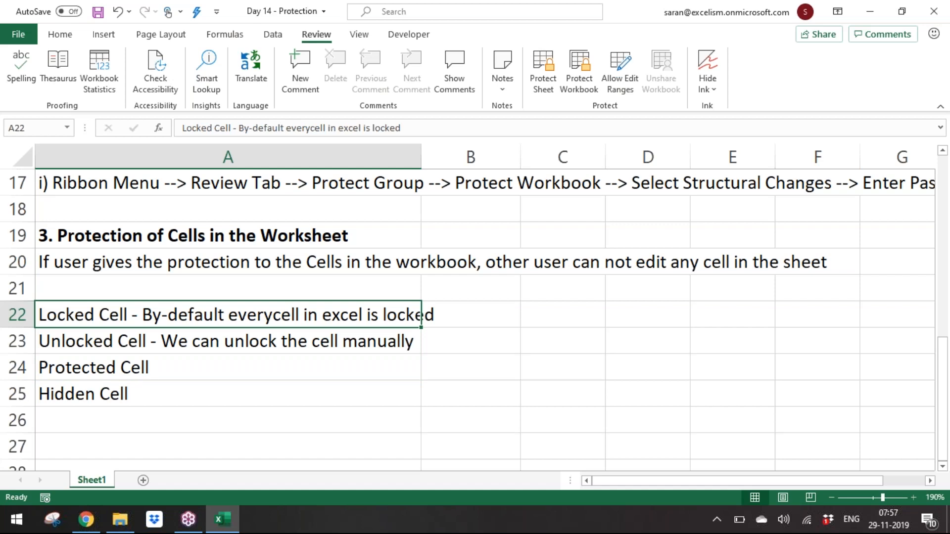
pyautogui.press('Down')
pyautogui.press('Down')
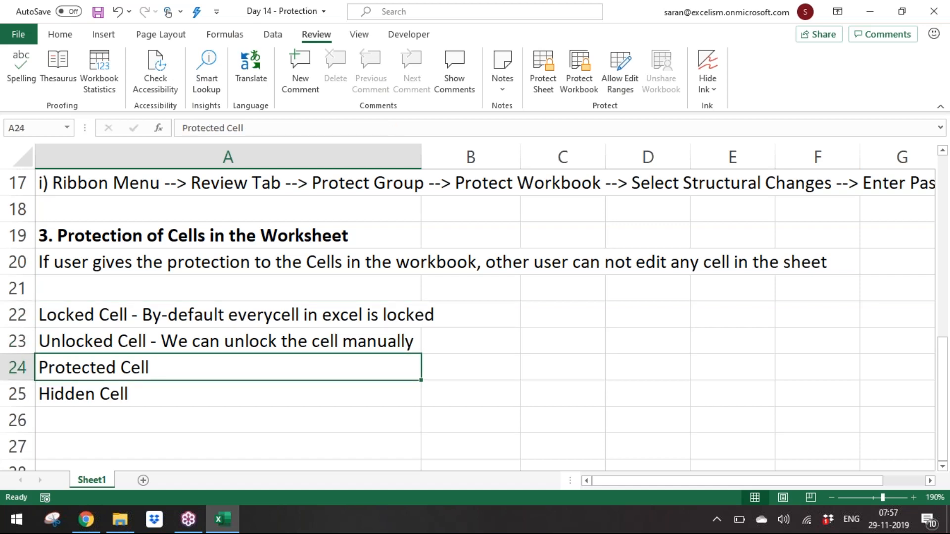
pyautogui.press('F2')
pyautogui.write('- Only')
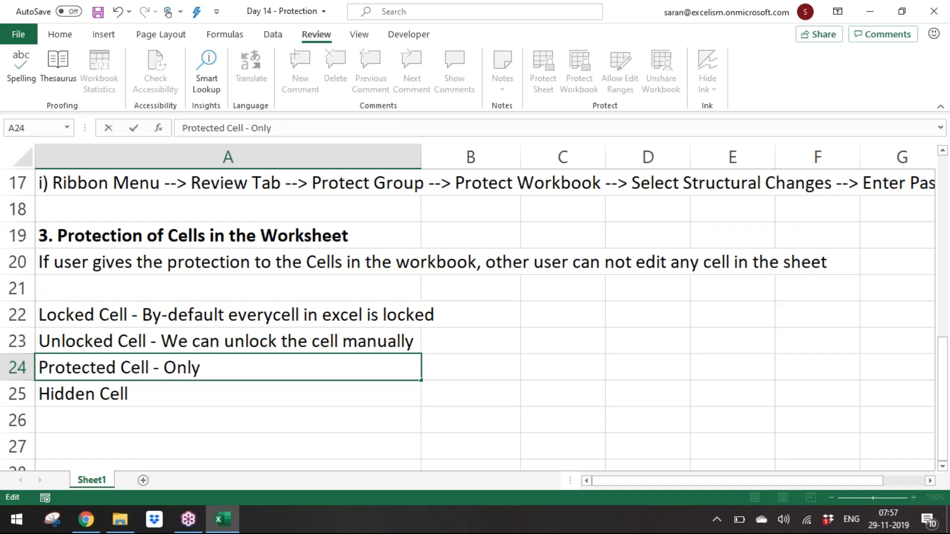
pyautogui.press('Escape')
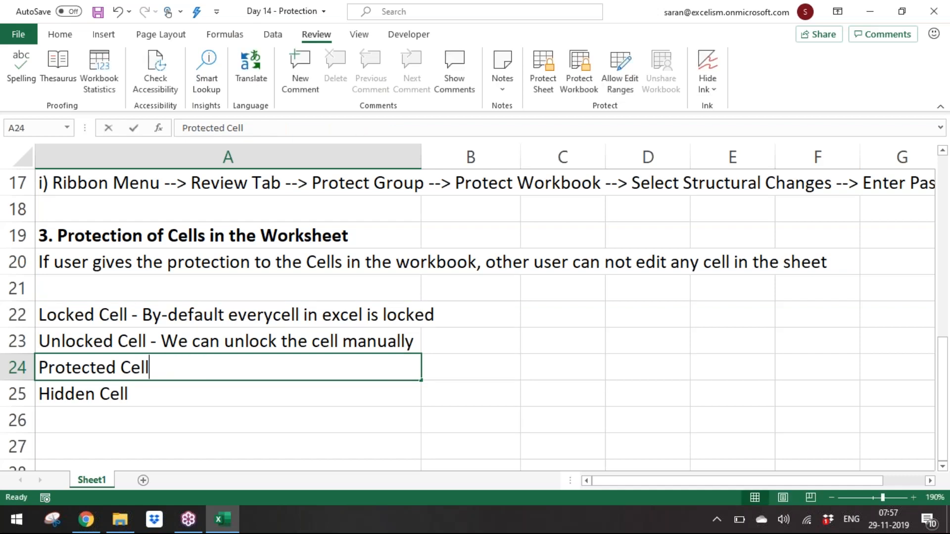
pyautogui.write('-')
pyautogui.press('Escape')
# Extend the "Protected Cell" entry in A24 with "- User can't edit these cells"
pyautogui.press('F2')
pyautogui.write('- Uesr c')
pyautogui.press('BackSpace')
pyautogui.press('BackSpace')
pyautogui.press('BackSpace')
pyautogui.press('BackSpace')
pyautogui.press('BackSpace')
pyautogui.write("ser can't edit there")
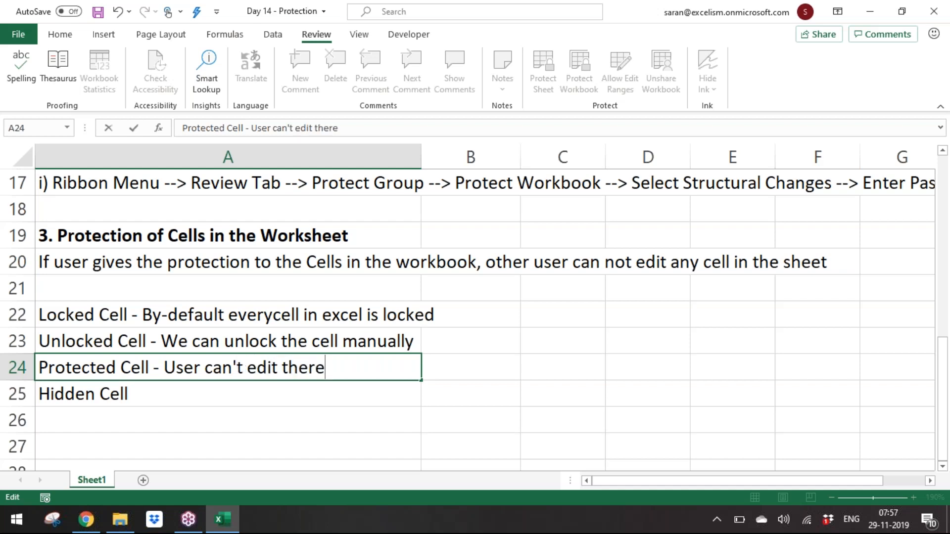
pyautogui.press('BackSpace')
pyautogui.press('BackSpace')
pyautogui.write('se cells')
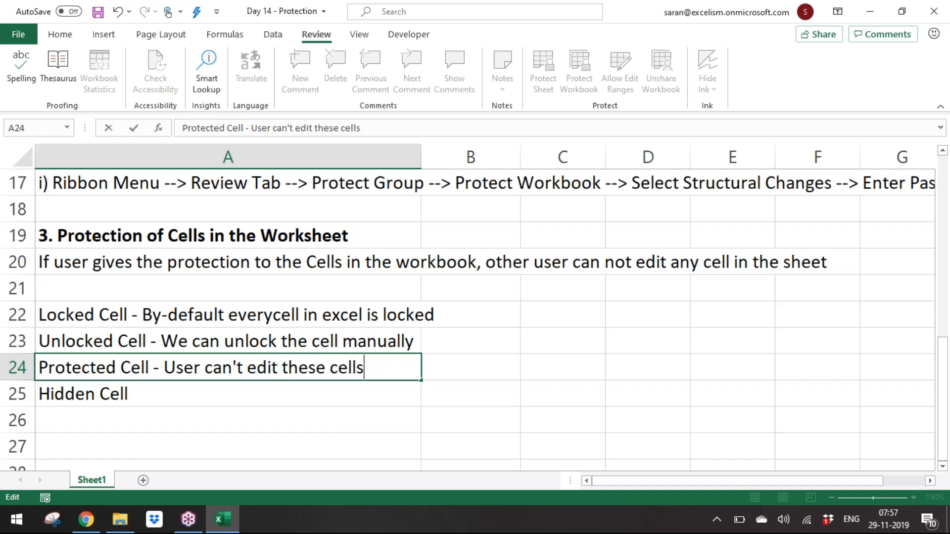
pyautogui.press('Return')
# Extend the "Hidden Cell" entry in A25 with "- Hiding the Formula Bar Content"
pyautogui.press('F2')
pyautogui.write('- Hiding the F')
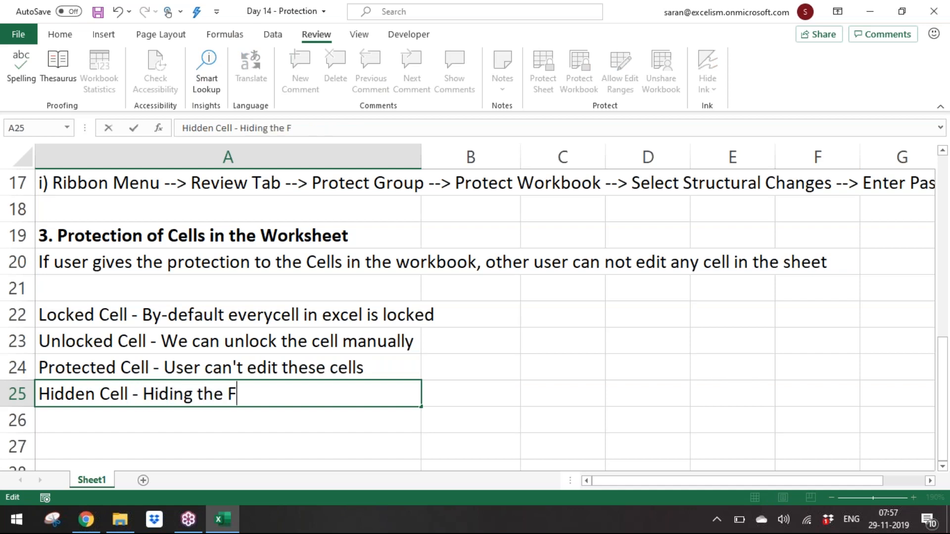
pyautogui.write('ormula Basr')
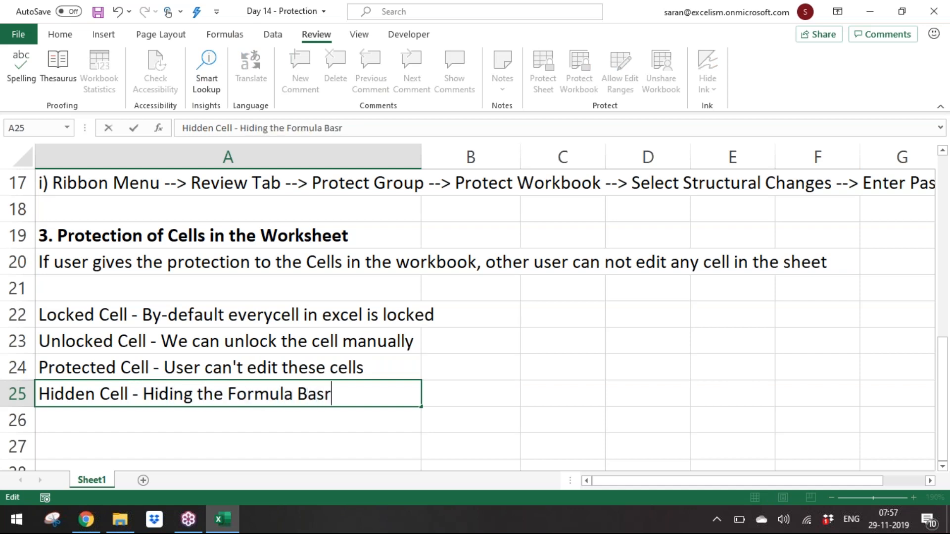
pyautogui.press('BackSpace')
pyautogui.press('BackSpace')
pyautogui.write('r Content')
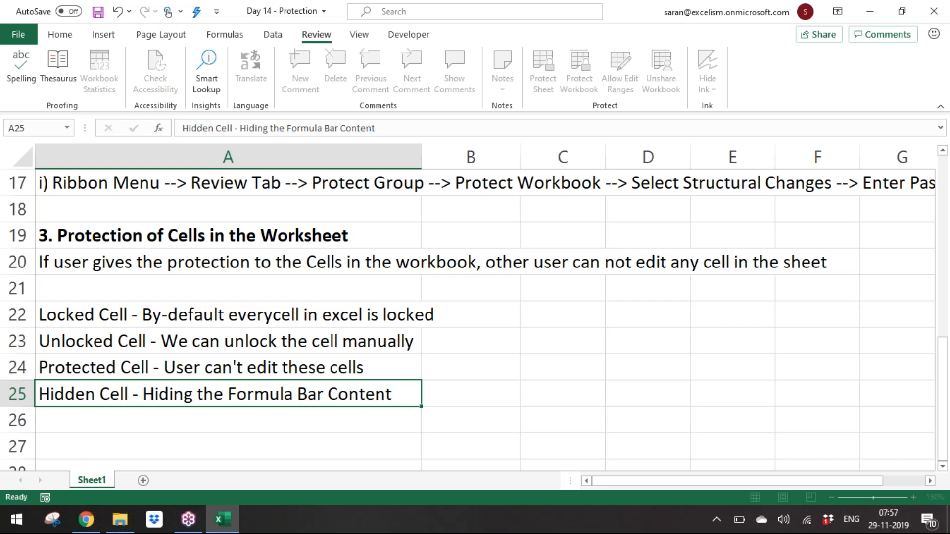
pyautogui.press('Return')
pyautogui.press('Up')
pyautogui.press('Up')
pyautogui.press('Up')
pyautogui.press('Up')
pyautogui.press('Down')
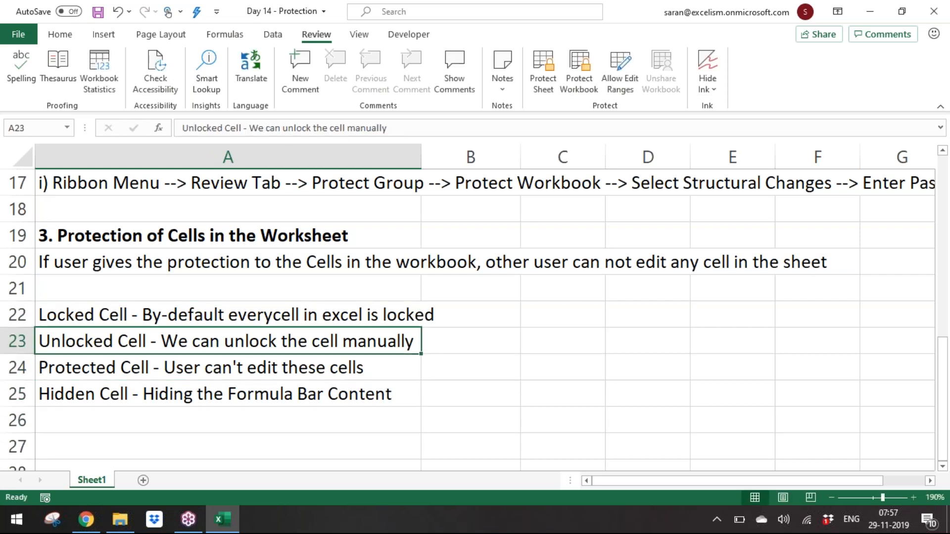
pyautogui.press('Down')
pyautogui.press('Up')
pyautogui.press('Up')
pyautogui.press('Down')
pyautogui.press('Down')
pyautogui.press('Down')
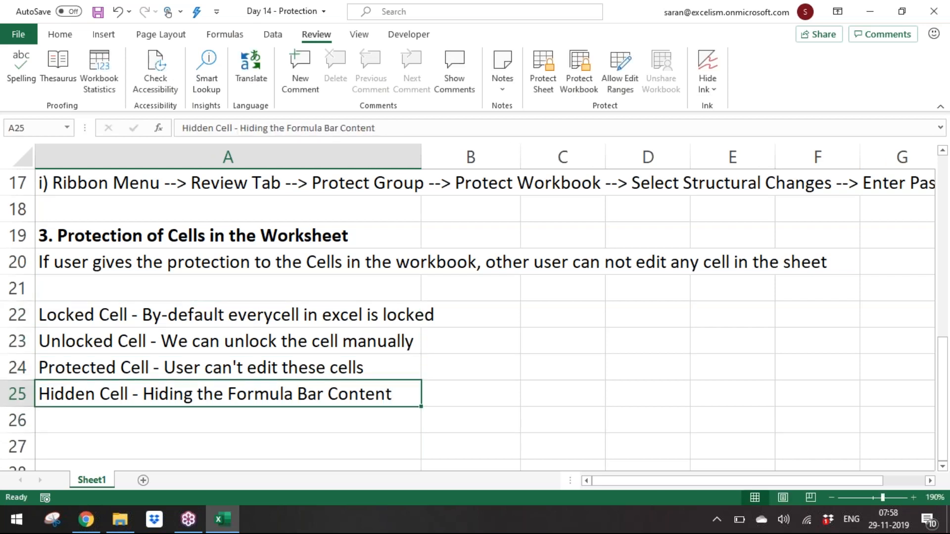
pyautogui.press('Down')
pyautogui.press('Down')
pyautogui.press('Down')
pyautogui.press('Down')
pyautogui.press('Down')
pyautogui.press('Down')
pyautogui.press('Down')
pyautogui.press('Up')
pyautogui.press('Up')
pyautogui.press('Up')
pyautogui.press('Up')
pyautogui.press('Up')
pyautogui.press('Up')
pyautogui.press('Up')
pyautogui.press('Up')
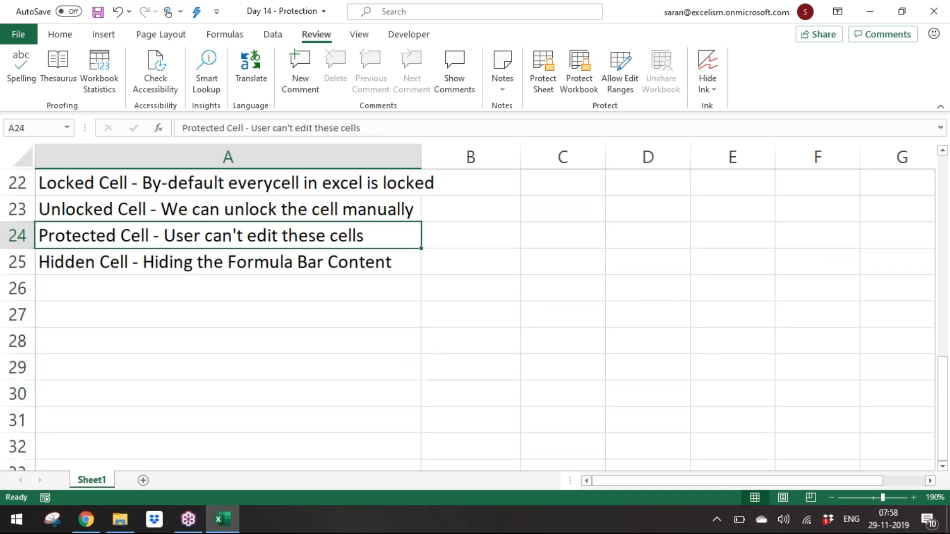
pyautogui.press('Up')
# Enter the note "Only locked cells will be protected" in cell A27
pyautogui.press('Down')
pyautogui.press('Down')
pyautogui.press('Down')
pyautogui.press('Down')
pyautogui.write('Only locked cell')
pyautogui.press('BackSpace')
pyautogui.write('s will be prote')
pyautogui.write('ctio')
pyautogui.press('BackSpace')
pyautogui.write('e')
pyautogui.press('BackSpace')
pyautogui.press('BackSpace')
pyautogui.write('ed')
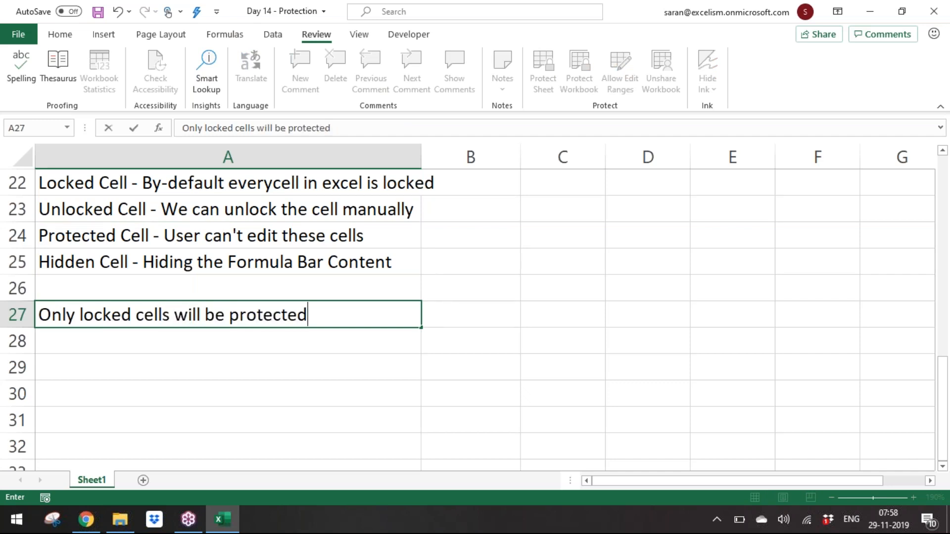
pyautogui.press('Return')
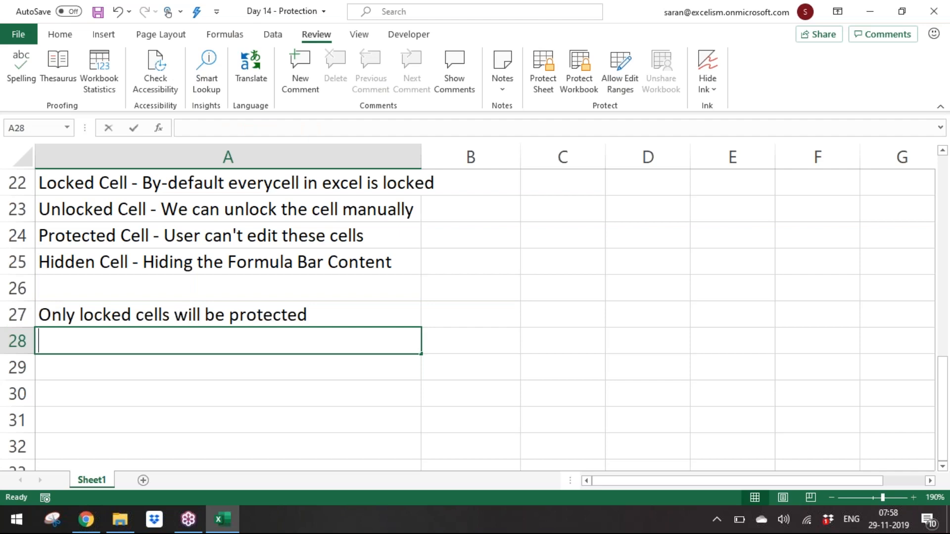
# Enter the note "Unlocked Cells cannot be protected" in cell A28, without a closing period
pyautogui.write('Unlocked Cells can')
pyautogui.press('BackSpace')
pyautogui.press('BackSpace')
pyautogui.press('BackSpace')
pyautogui.press('BackSpace')
pyautogui.press('BackSpace')
pyautogui.write('not be protected.')
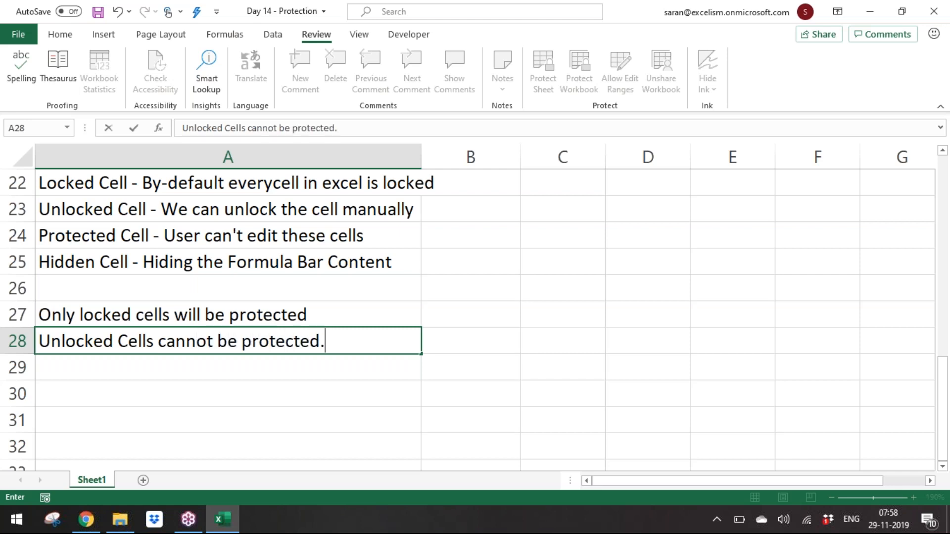
pyautogui.press('Return')
pyautogui.press('Up')
pyautogui.press('F2')
pyautogui.press('BackSpace')
pyautogui.press('Return')
# Enter the example sentence "Out of entire excel, user manually unlocked A1:A10" in cell A30
pyautogui.press('Return')
pyautogui.write('Out of ')
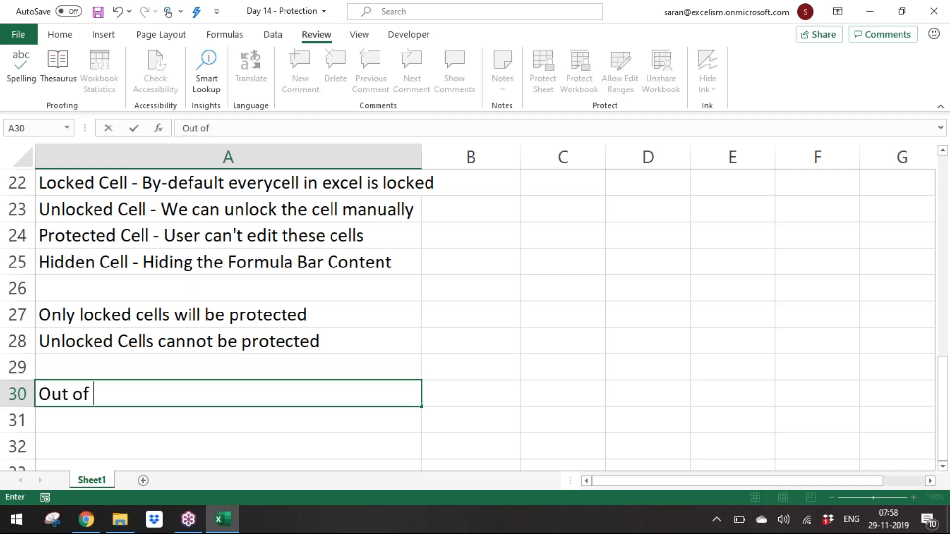
pyautogui.write('entire excel, ')
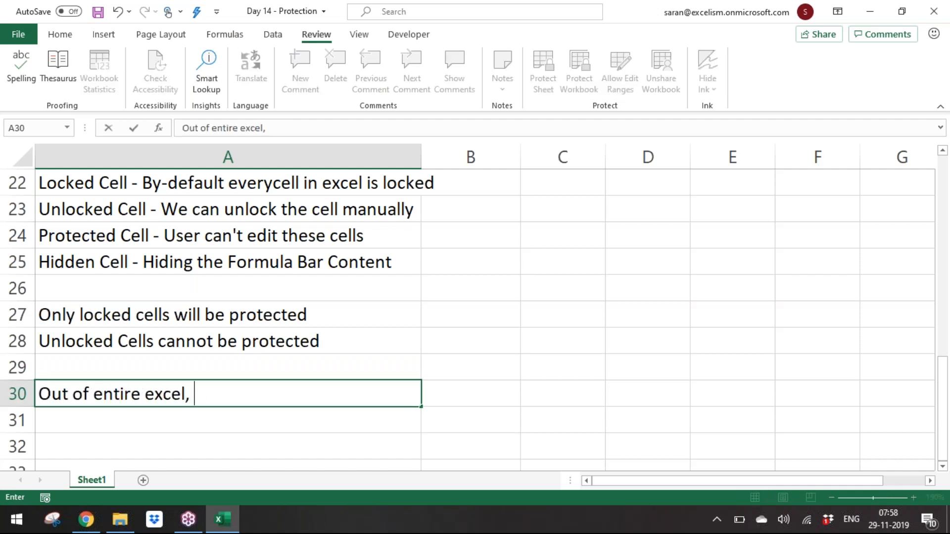
pyautogui.write('user manual')
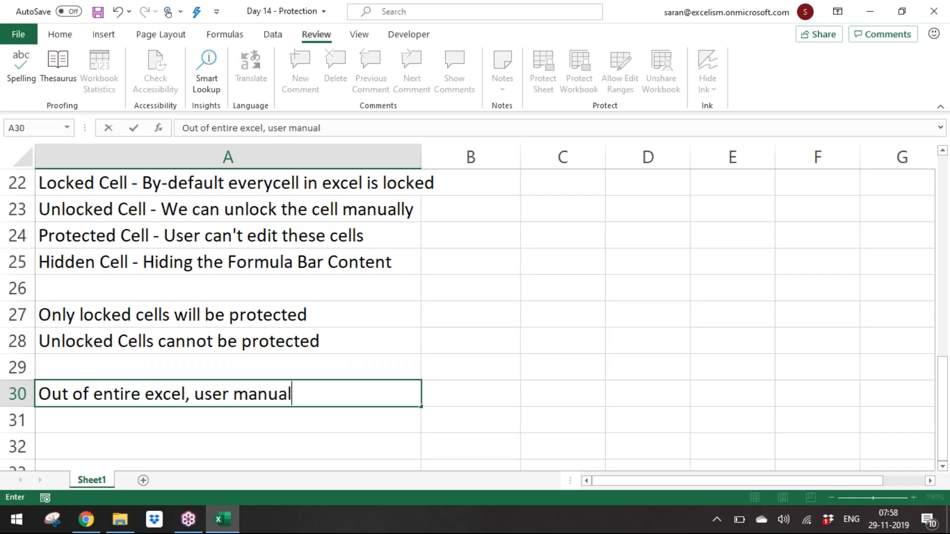
pyautogui.write('ly uncl')
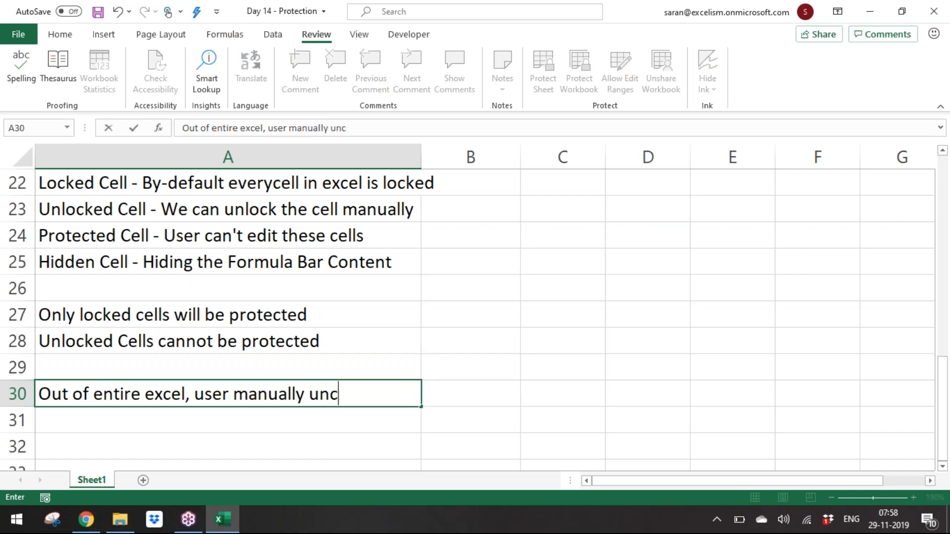
pyautogui.press('BackSpace')
pyautogui.press('BackSpace')
pyautogui.write('locked A')
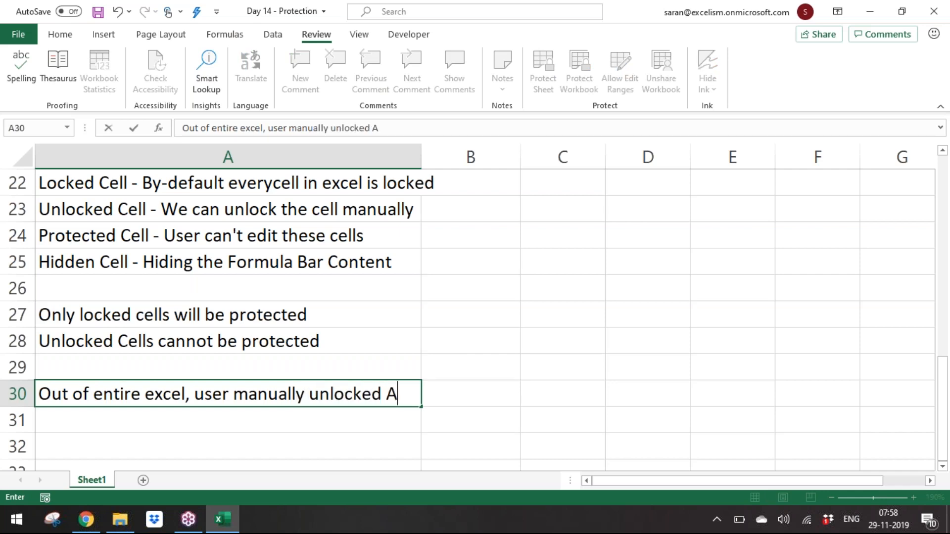
pyautogui.write('1:A10')
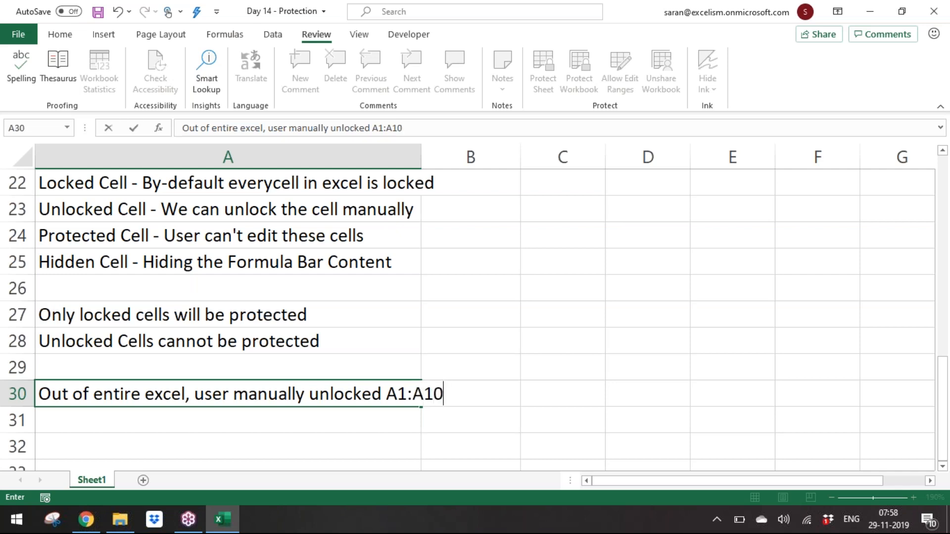
pyautogui.press('Return')
# Enter "If we use protection on this sheet, user cannot edit any cell except A1:A10" in cell A31
pyautogui.write('If we user')
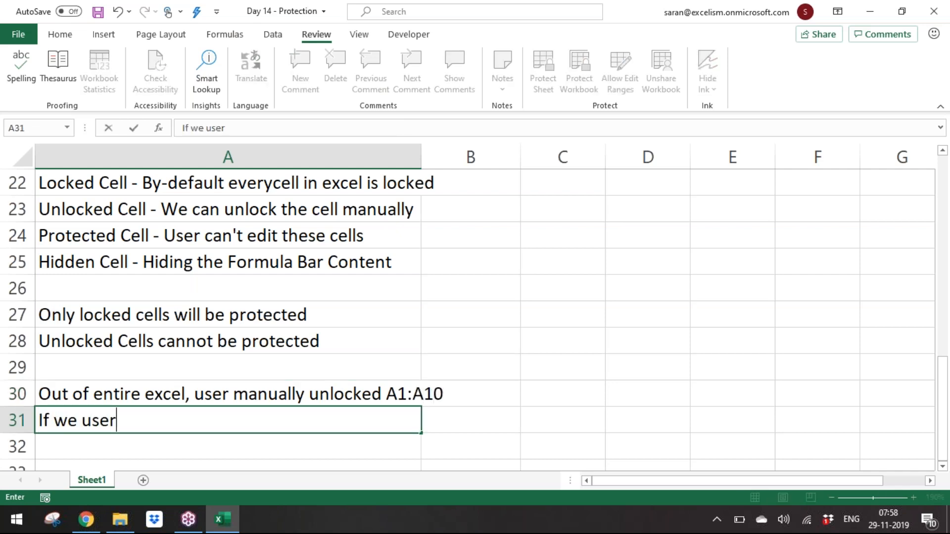
pyautogui.press('BackSpace')
pyautogui.write('protet')
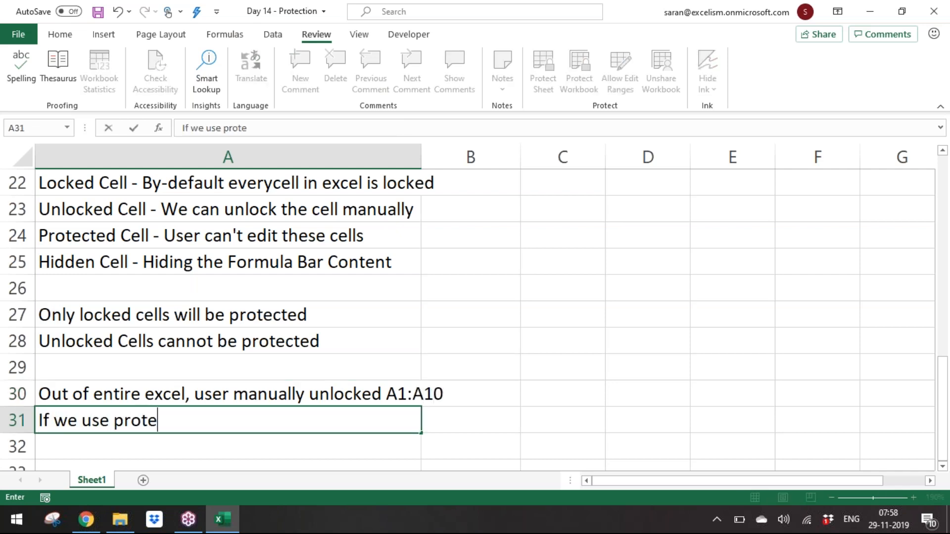
pyautogui.press('BackSpace')
pyautogui.write('ction on the')
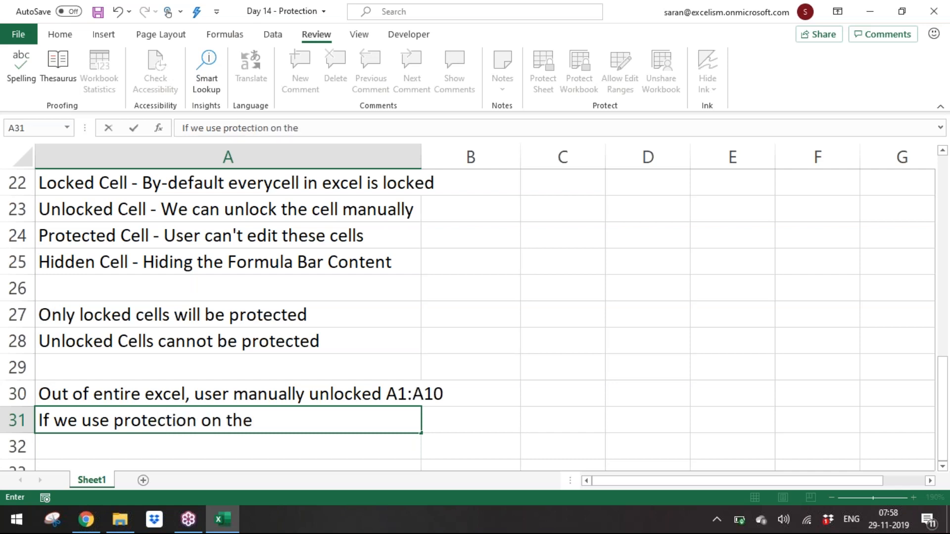
pyautogui.press('BackSpace')
pyautogui.write('is sheet, user')
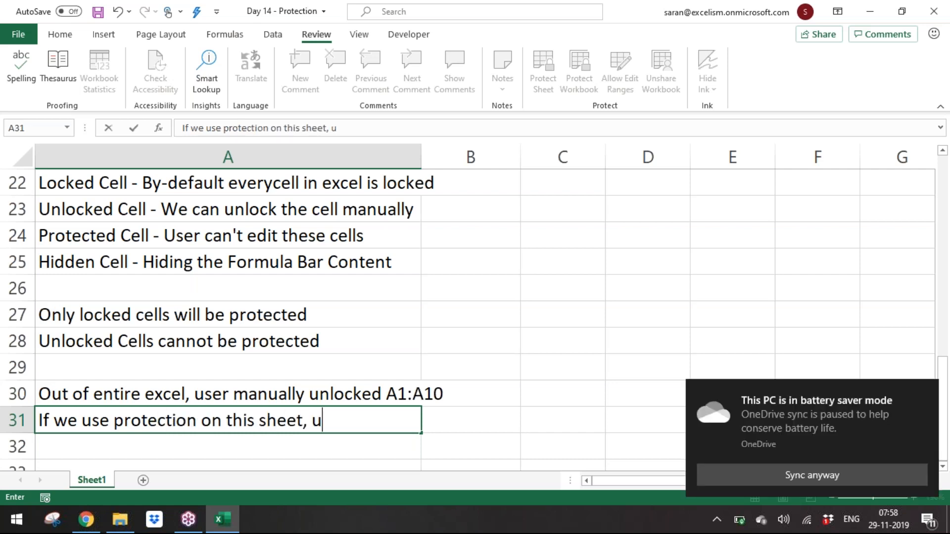
pyautogui.press('BackSpace')
pyautogui.press('BackSpace')
pyautogui.press('BackSpace')
pyautogui.press('BackSpace')
pyautogui.write('no')
pyautogui.press('BackSpace')
pyautogui.write('o')
pyautogui.press('BackSpace')
pyautogui.press('BackSpace')
pyautogui.write('user can no')
pyautogui.press('BackSpace')
pyautogui.press('BackSpace')
pyautogui.press('BackSpace')
pyautogui.write('not edit a')
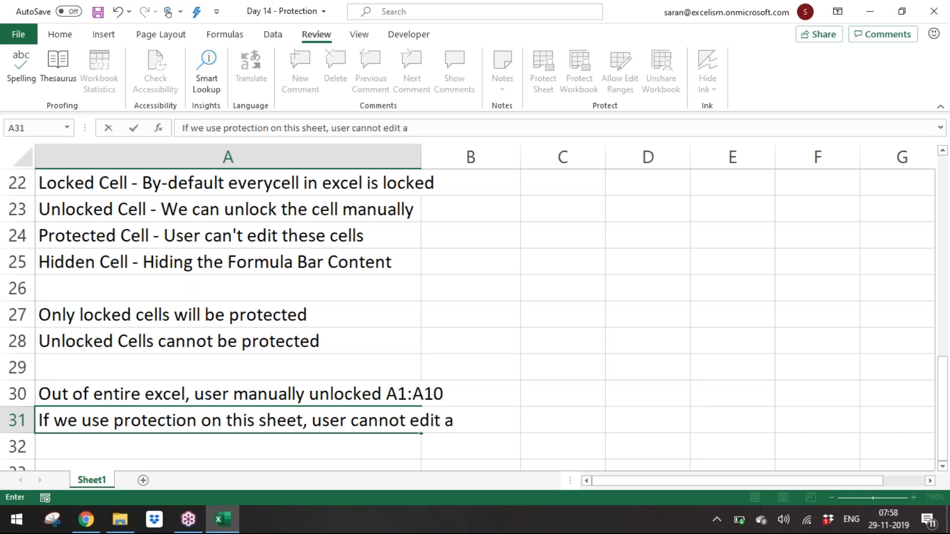
pyautogui.write('ny cell except')
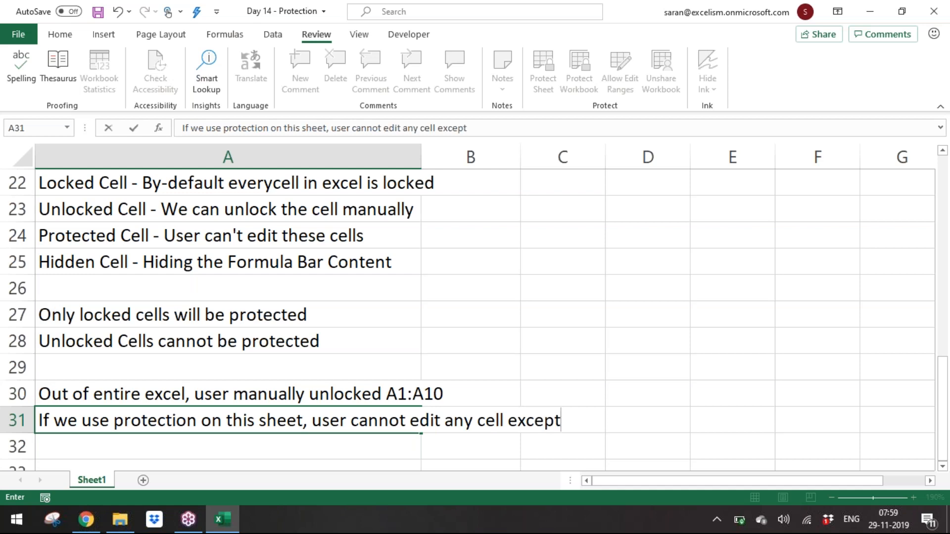
pyautogui.write(' A1:A1')
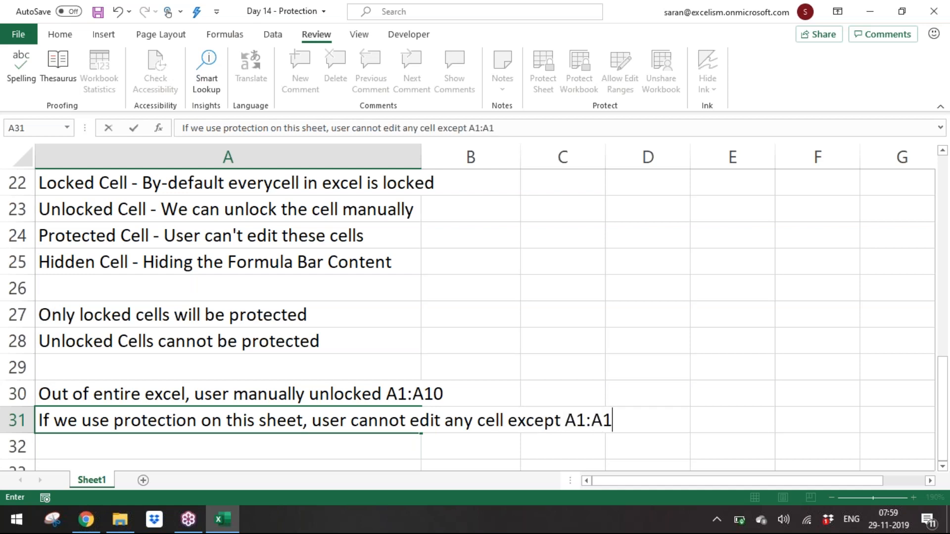
pyautogui.write('0,')
pyautogui.press('BackSpace')
pyautogui.press('Return')
# Enter the explanation "Because A1:A10 are unlocked means unprotected" in cell A32
pyautogui.write('B')
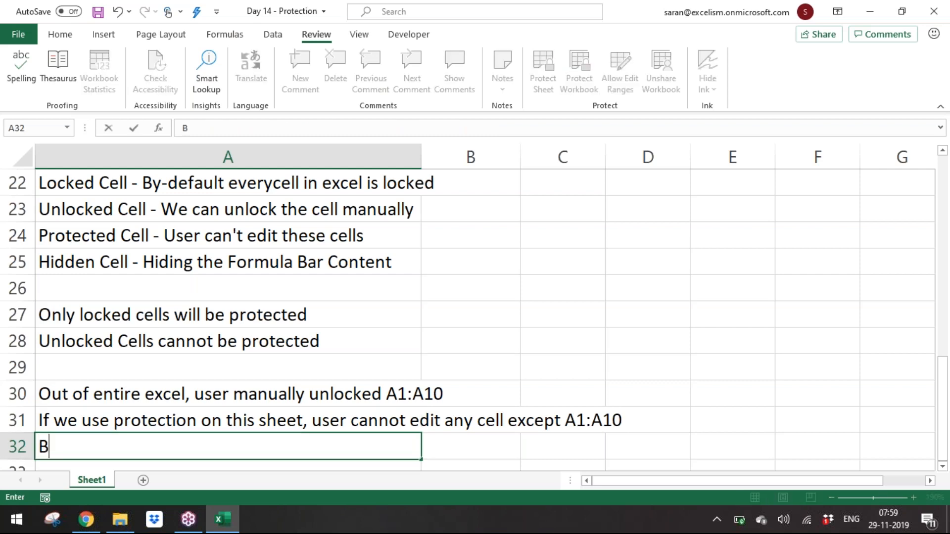
pyautogui.write('ecause A1:')
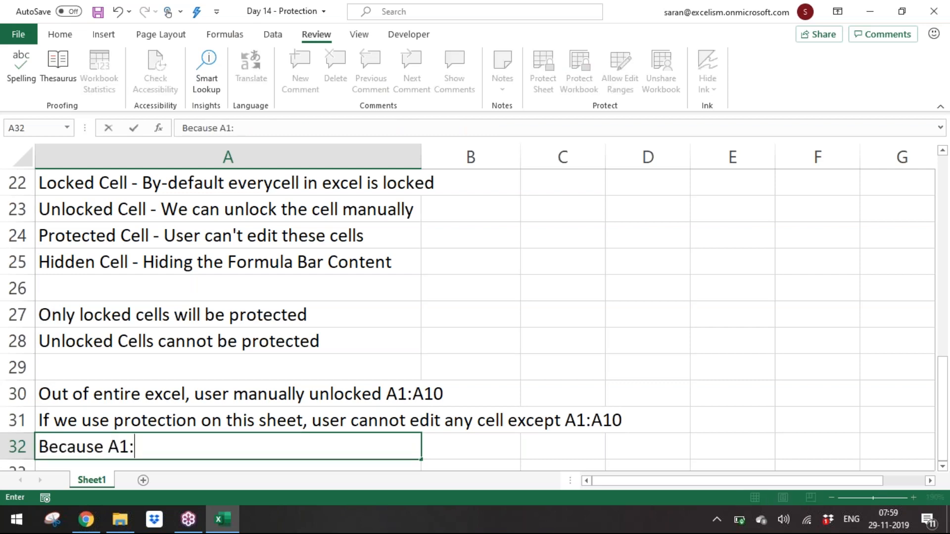
pyautogui.write('A10 are unc')
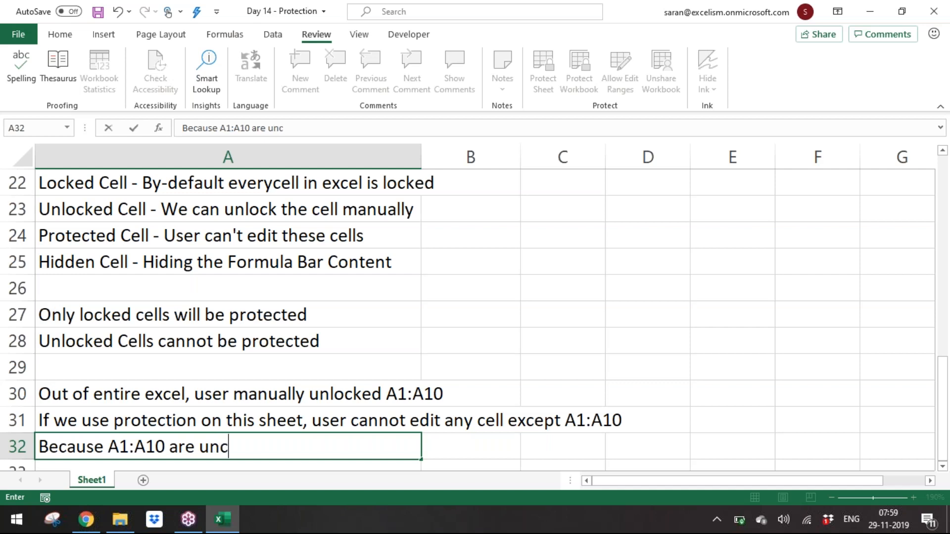
pyautogui.press('BackSpace')
pyautogui.write('locked means unprotected')
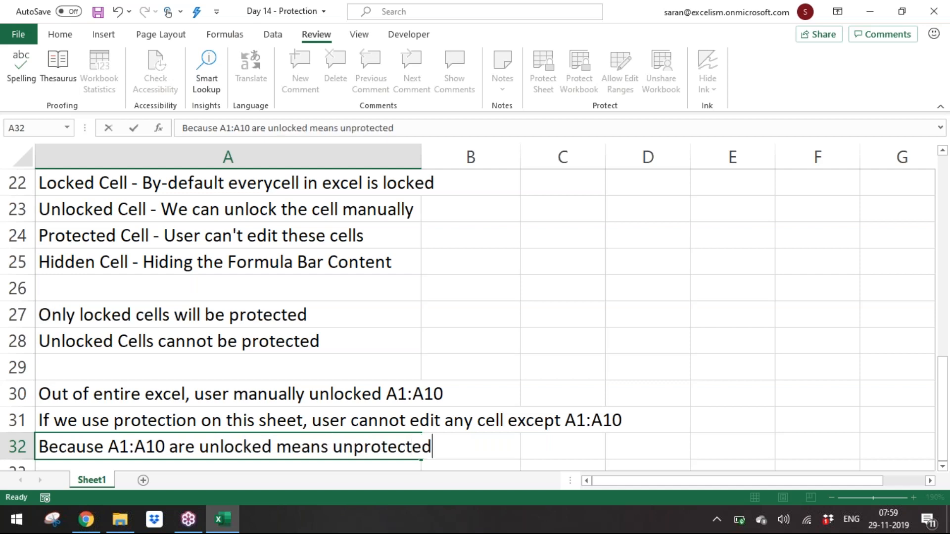
# Rename the notes worksheet as Remarks and add a new blank worksheet after it
pyautogui.press('Return')
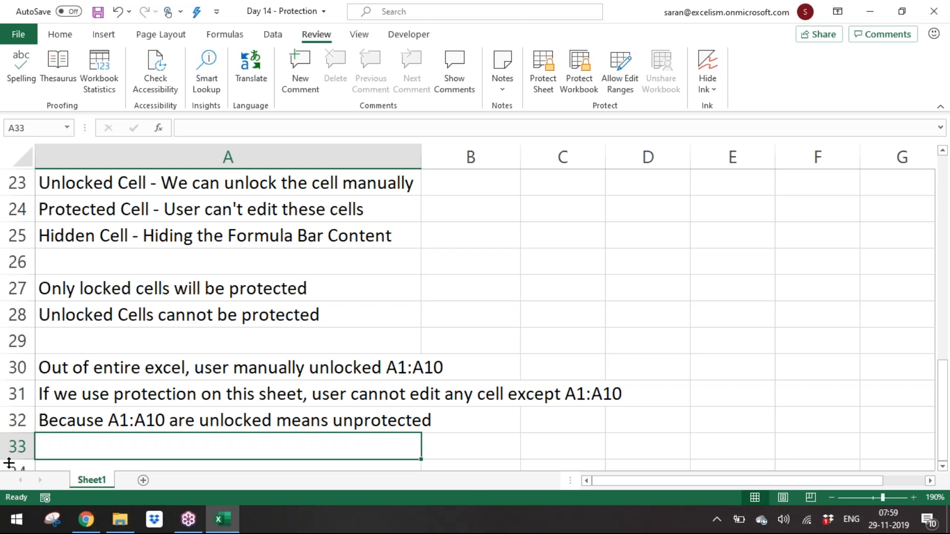
pyautogui.doubleClick(104, 480)
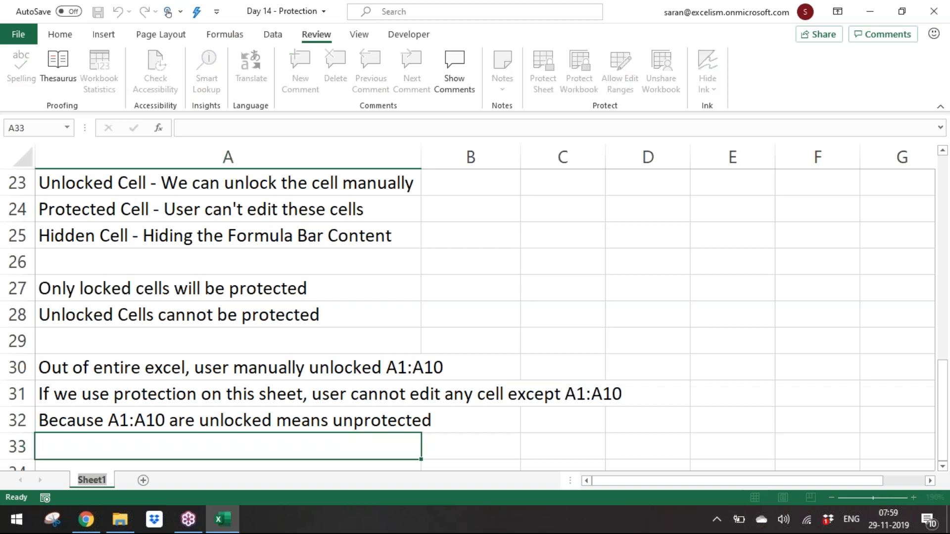
pyautogui.write('Remarks')
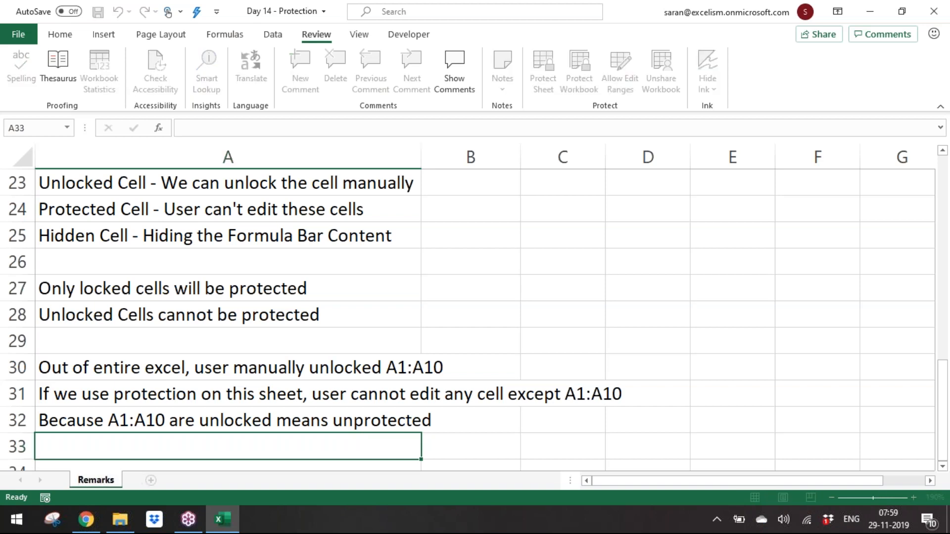
pyautogui.press('Return')
pyautogui.click(158, 484)
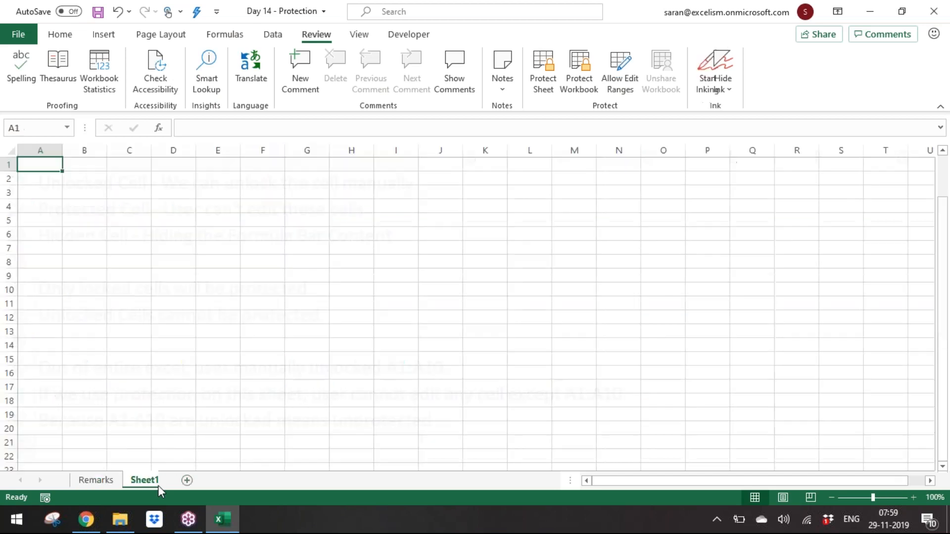
# Return to the Remarks sheet and select cell A34, leaving one blank row below the last note
pyautogui.click(105, 484)
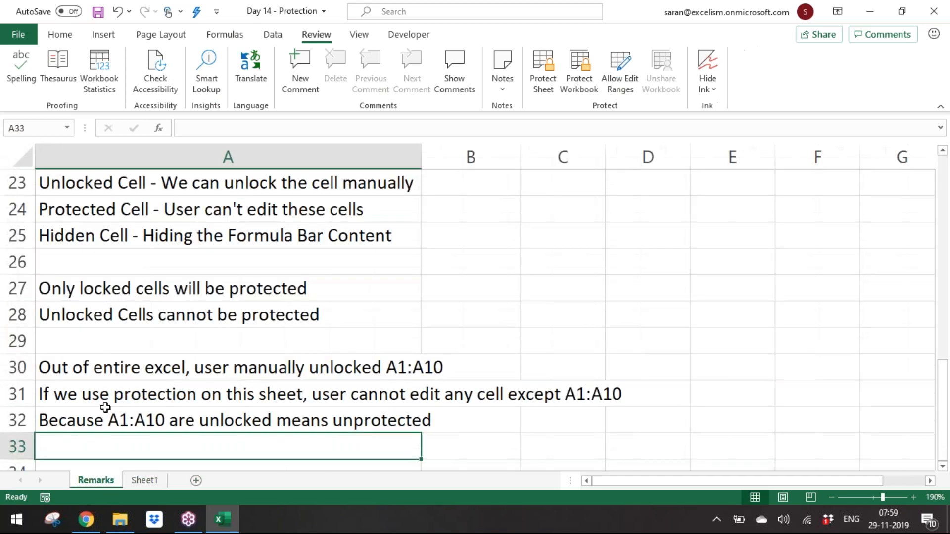
pyautogui.hotkey('ctrl', 'Down')
pyautogui.hotkey('ctrl', 'Up')
pyautogui.press('Down')
pyautogui.press('Down')
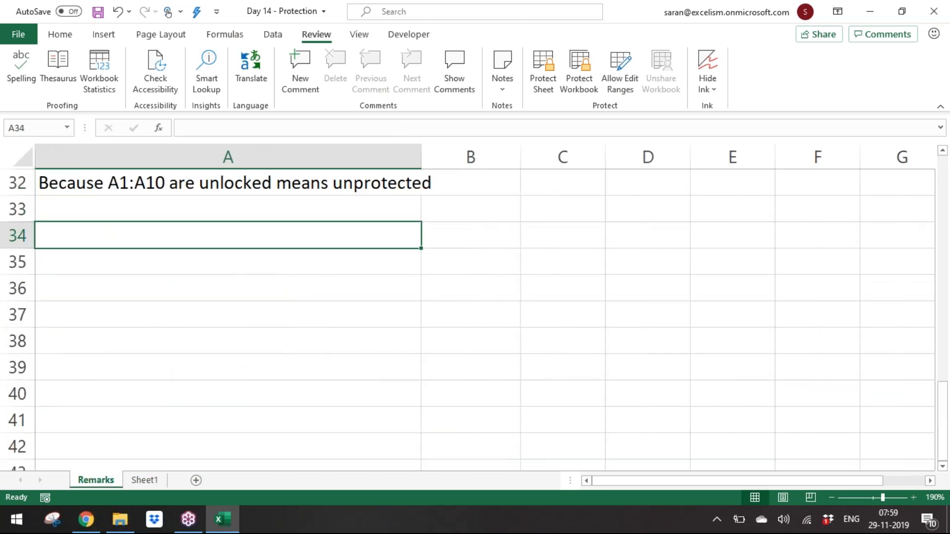
pyautogui.write('i) Al')
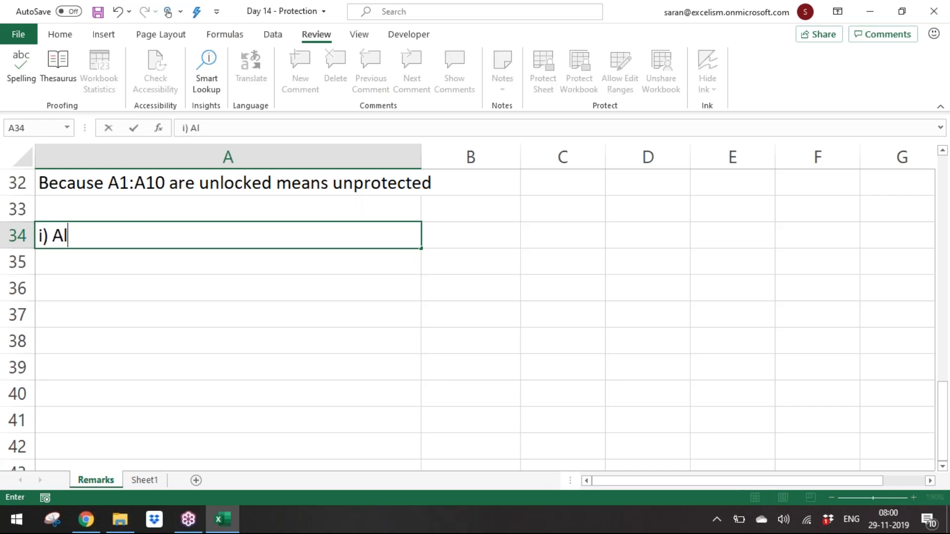
pyautogui.write('low the User')
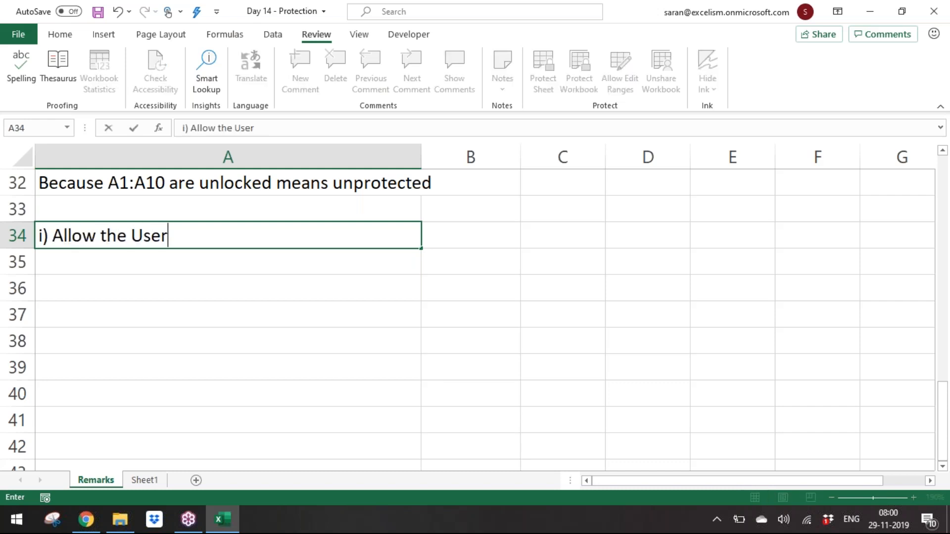
pyautogui.write(' to the pr')
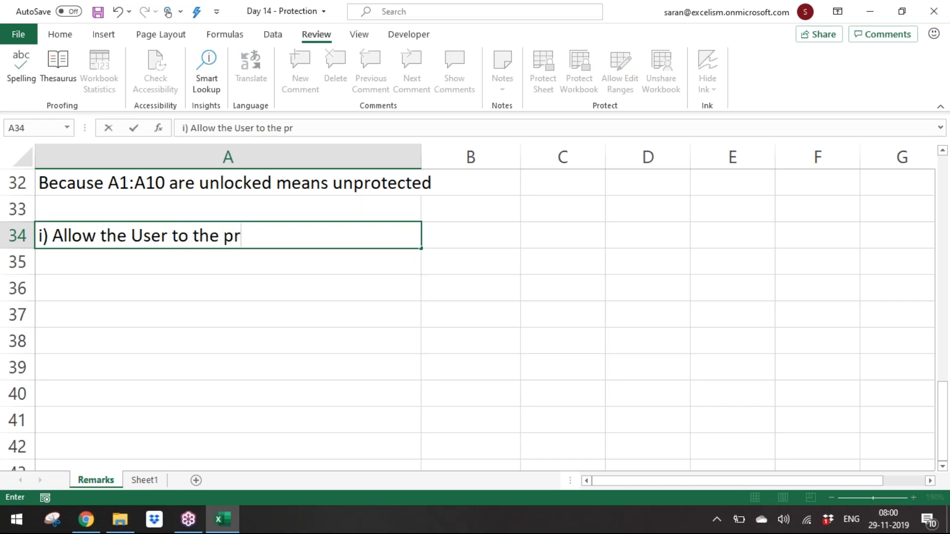
pyautogui.press('Escape')
# Enter "i) Protect the cells by not allowing the user to the protected cells" in cell A34
pyautogui.write('ii')
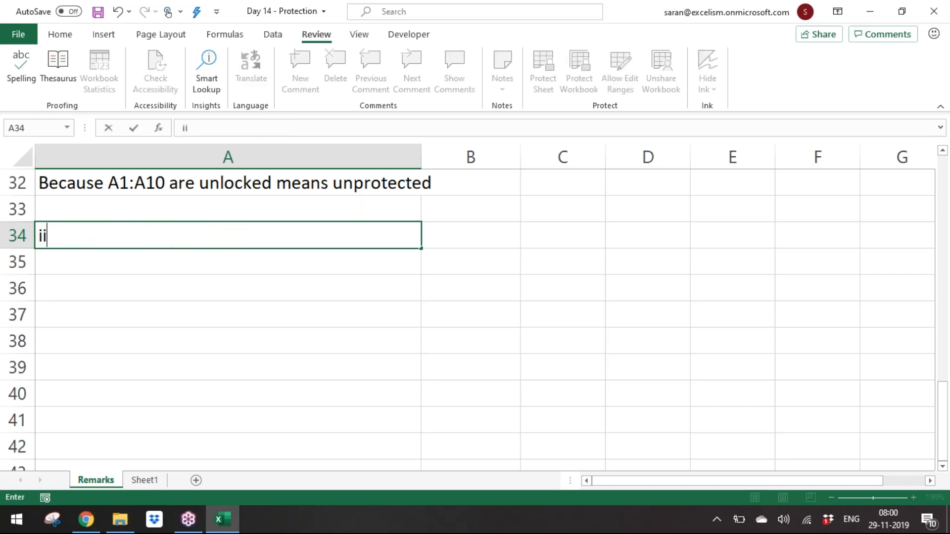
pyautogui.write(") Don't allow th")
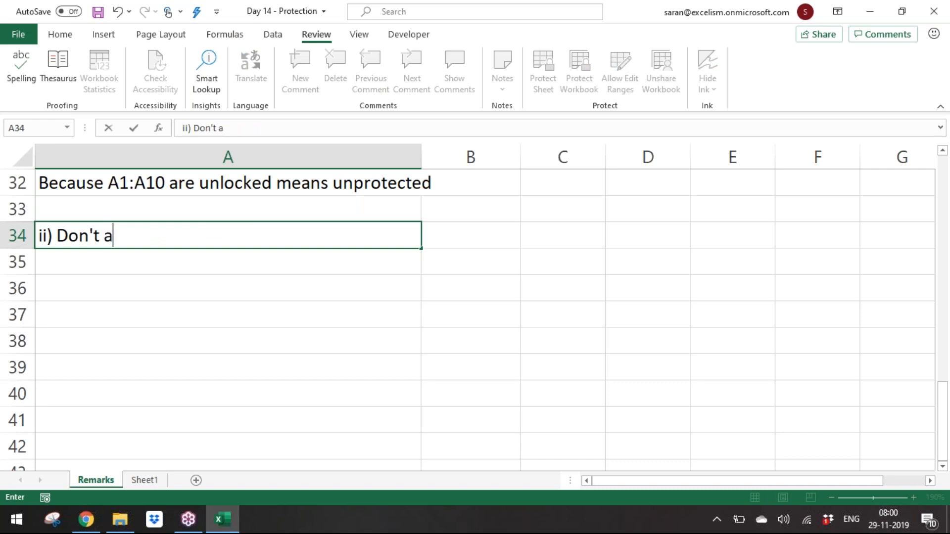
pyautogui.press('BackSpace')
pyautogui.press('BackSpace')
pyautogui.press('BackSpace')
pyautogui.press('BackSpace')
pyautogui.press('BackSpace')
pyautogui.press('BackSpace')
pyautogui.press('BackSpace')
pyautogui.press('BackSpace')
pyautogui.press('BackSpace')
pyautogui.press('BackSpace')
pyautogui.press('BackSpace')
pyautogui.press('BackSpace')
pyautogui.press('BackSpace')
pyautogui.press('BackSpace')
pyautogui.press('BackSpace')
pyautogui.press('BackSpace')
pyautogui.write(') P')
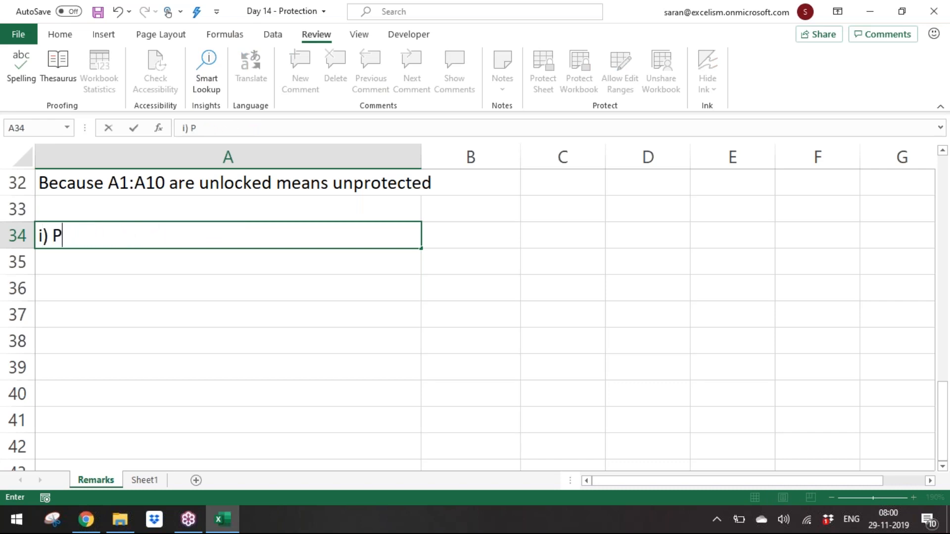
pyautogui.write('rotect the cells')
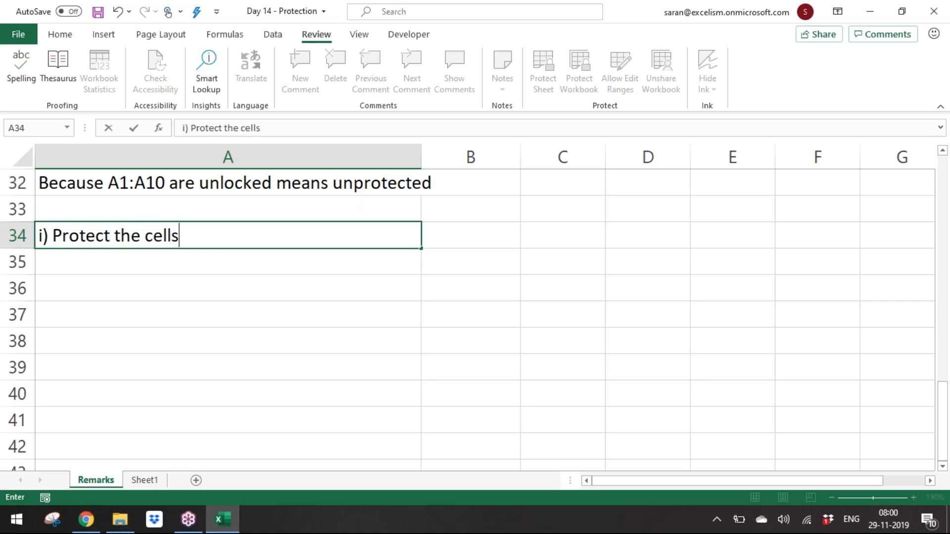
pyautogui.write(' by not allowing th')
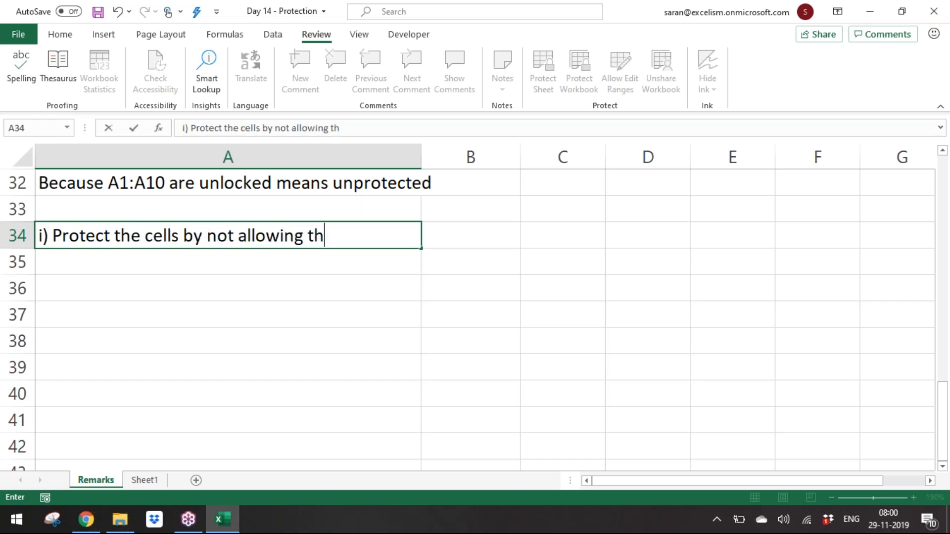
pyautogui.write('e user to the ')
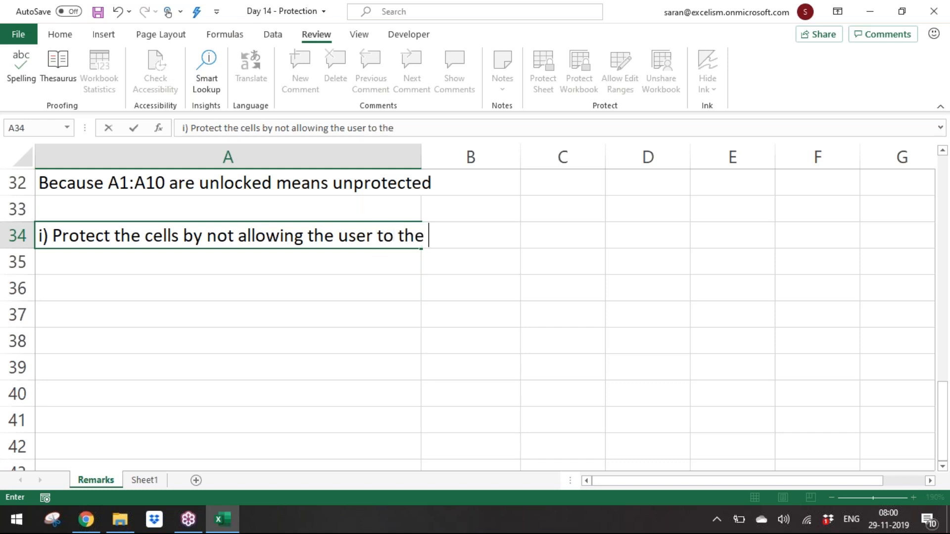
pyautogui.write('protected')
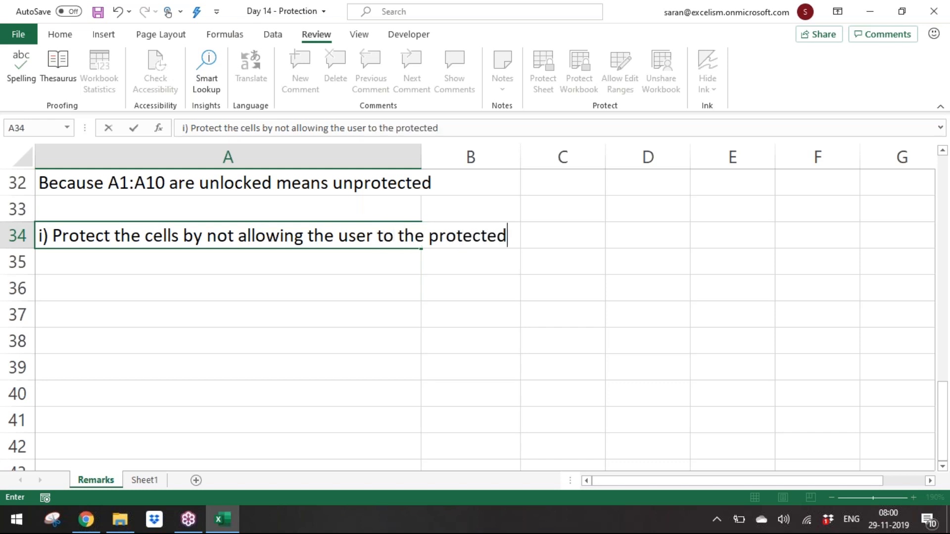
pyautogui.write(' cells')
pyautogui.press('Return')
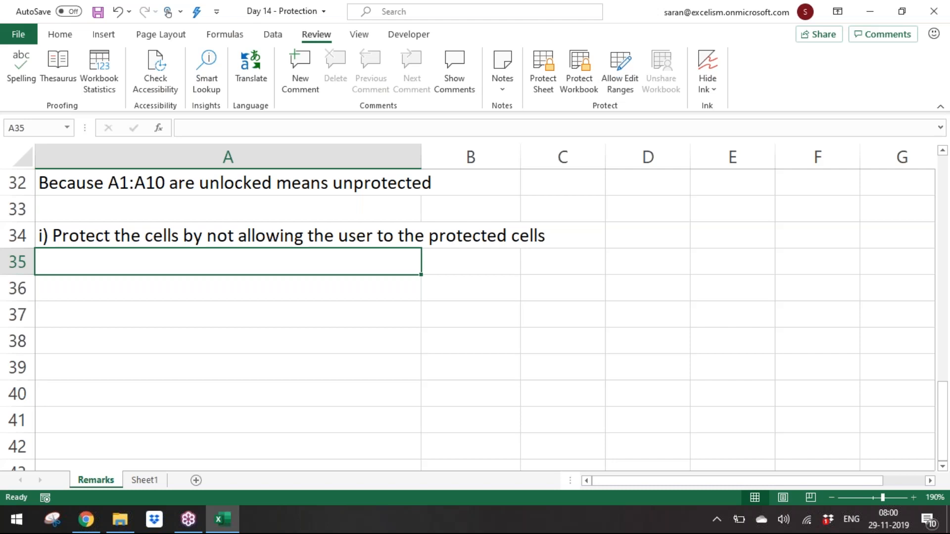
# Extend the note in cell A34 with "; Means user cannot keep his cursor into the protected cell"
pyautogui.press('Up')
pyautogui.press('F2')
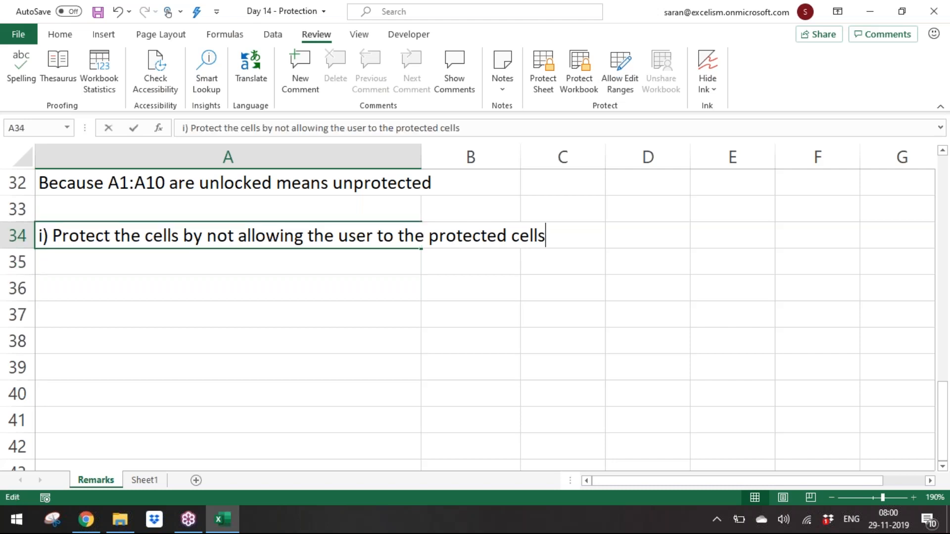
pyautogui.write('; Means ')
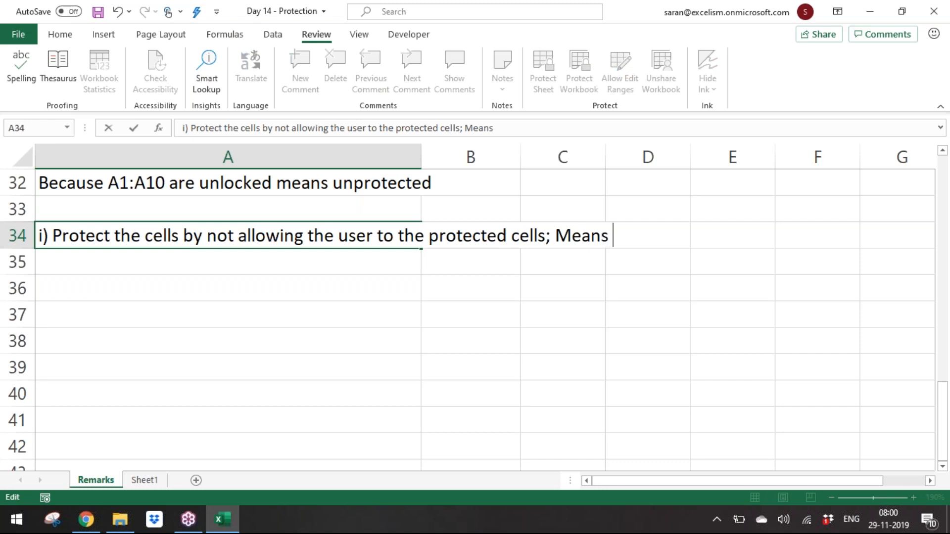
pyautogui.write('user can no')
pyautogui.press('BackSpace')
pyautogui.press('BackSpace')
pyautogui.press('BackSpace')
pyautogui.write('not heeo')
pyautogui.press('BackSpace')
pyautogui.press('BackSpace')
pyautogui.press('BackSpace')
pyautogui.press('BackSpace')
pyautogui.write('keep bi')
pyautogui.press('BackSpace')
pyautogui.write('his curson i')
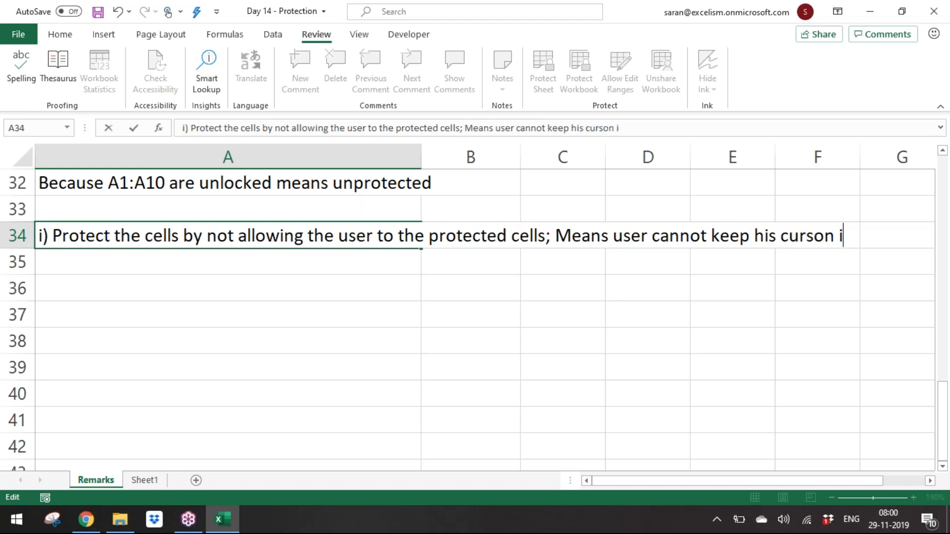
pyautogui.press('BackSpace')
pyautogui.press('BackSpace')
pyautogui.press('BackSpace')
pyautogui.write('r into the protected cell')
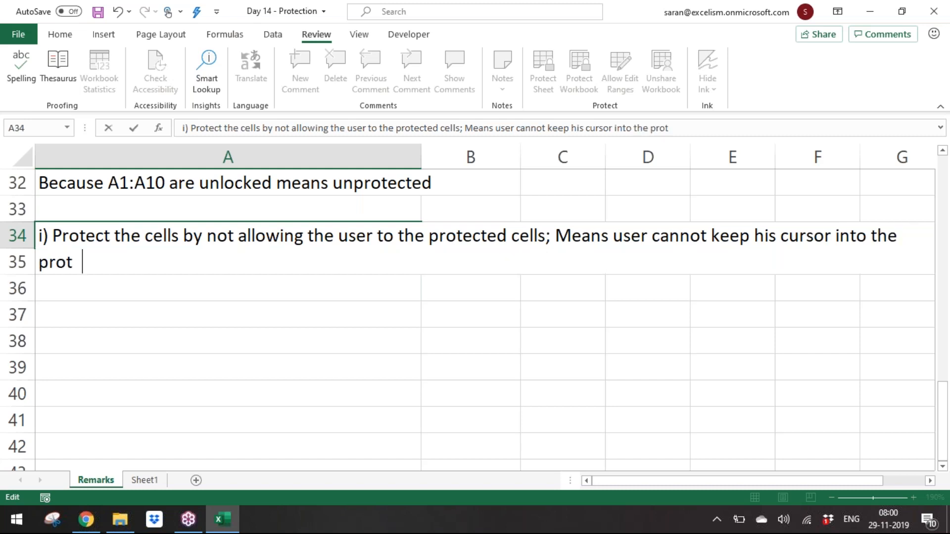
pyautogui.press('Return')
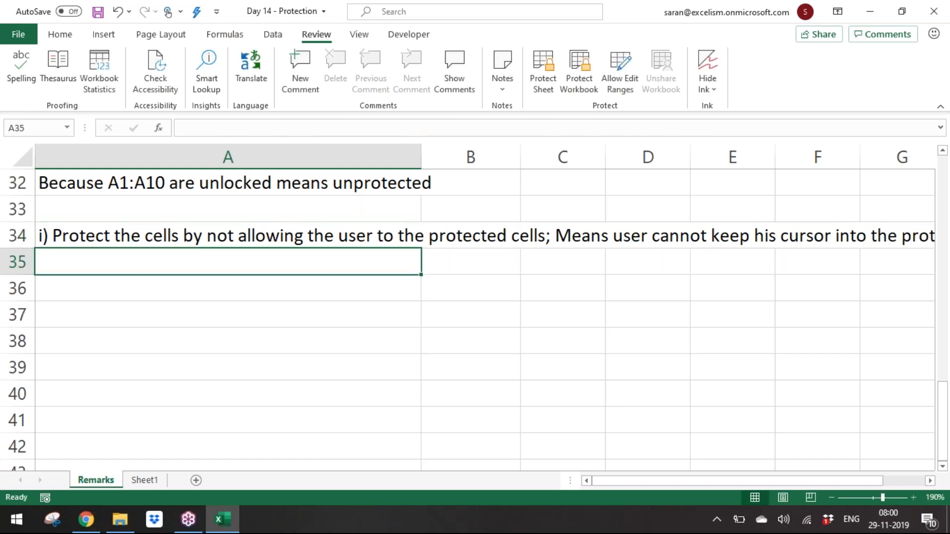
# Enter "ii) Protect the cells by allowing the user to the protected cells but user cannot edit" in cell A35
pyautogui.write('ii)')
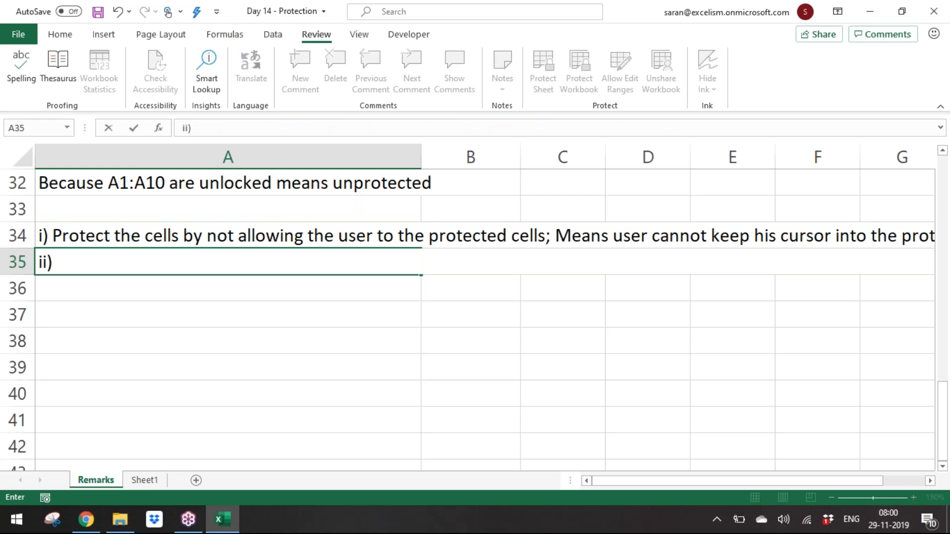
pyautogui.write(' Protect thec')
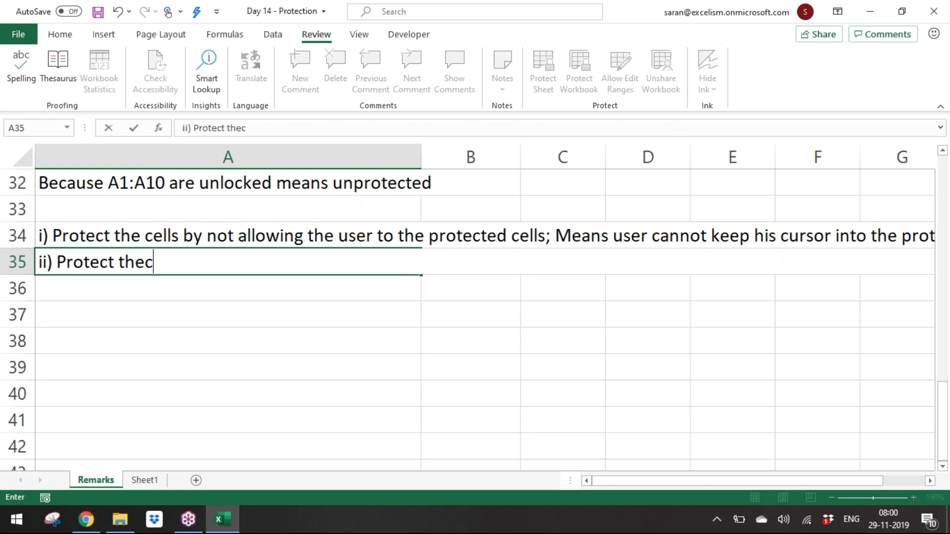
pyautogui.press('BackSpace')
pyautogui.write('cells ')
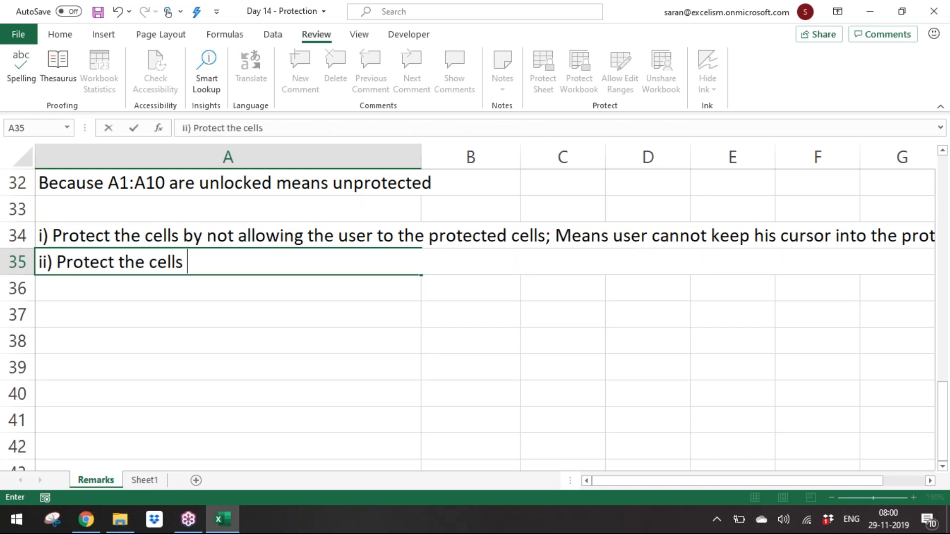
pyautogui.write('by allowing the')
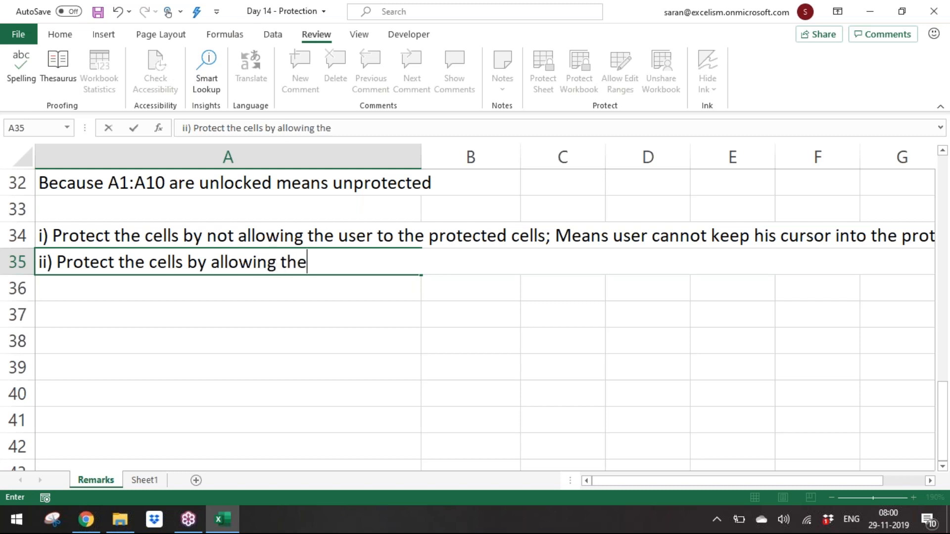
pyautogui.write(' user to the p')
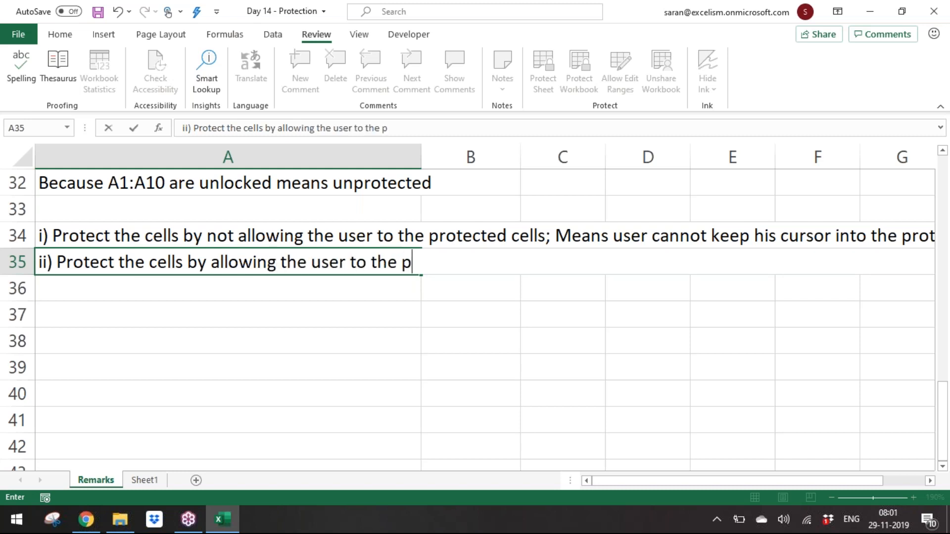
pyautogui.write('rotected cel')
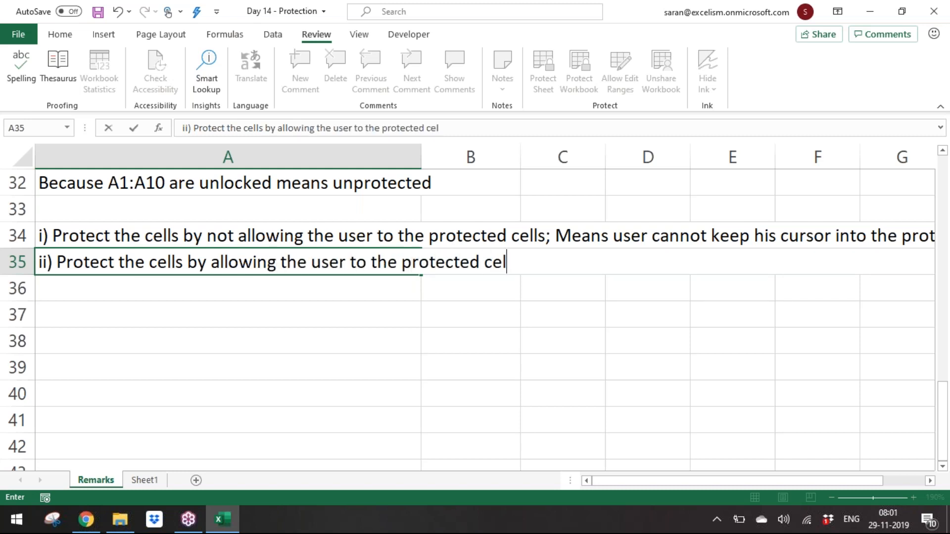
pyautogui.write('l but')
pyautogui.press('BackSpace')
pyautogui.press('BackSpace')
pyautogui.press('BackSpace')
pyautogui.press('BackSpace')
pyautogui.write('s but user ')
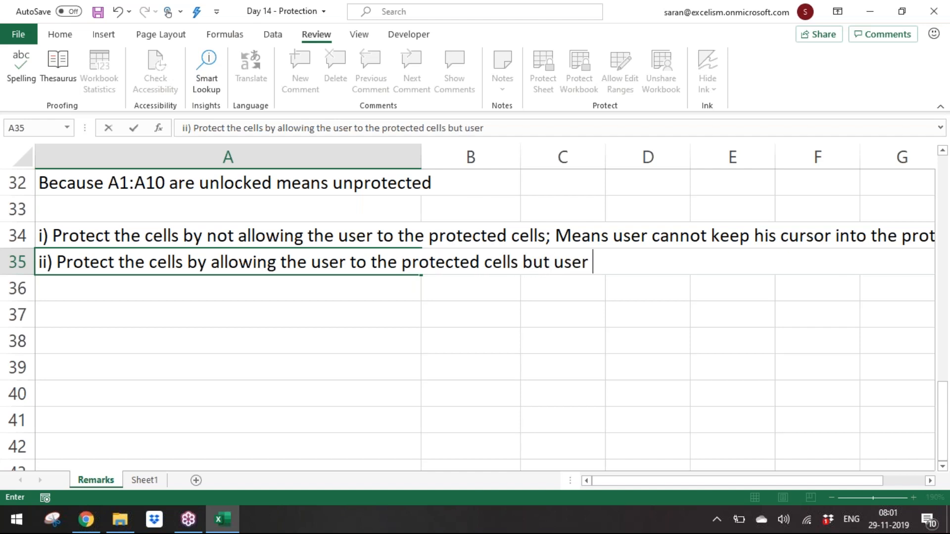
pyautogui.write('cannot edit')
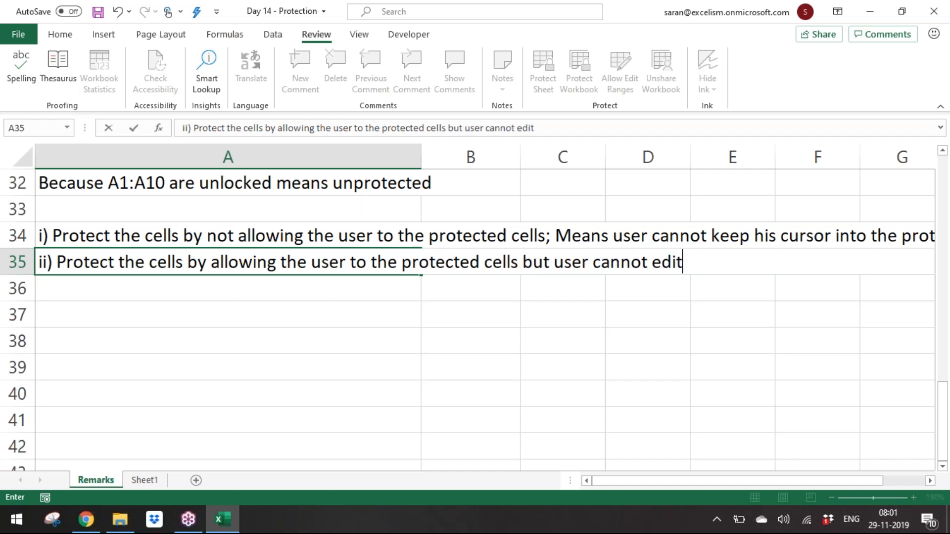
pyautogui.press('Return')
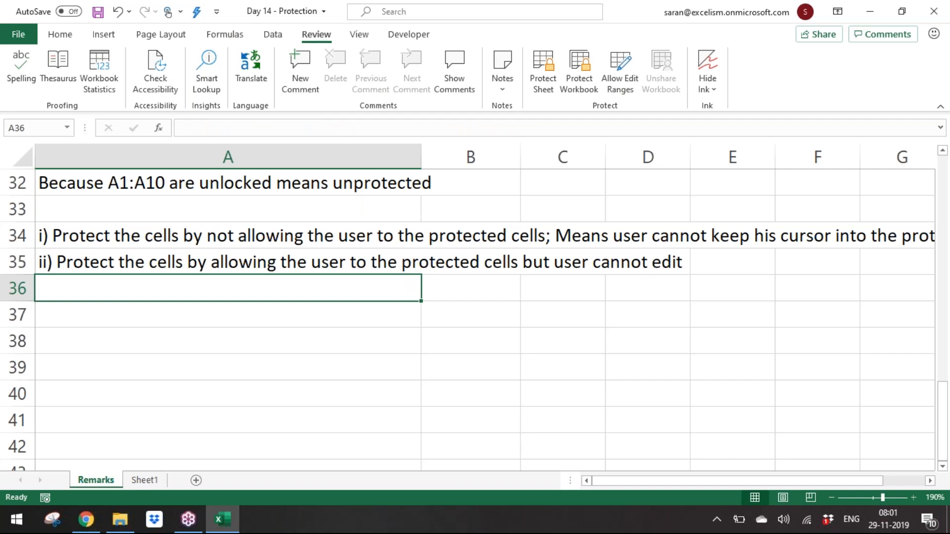
# Enter "iii) Protect the cells by allowing the user to the protected cells but by not showing the formula bar content" in cell A36 and save
pyautogui.write('iii)')
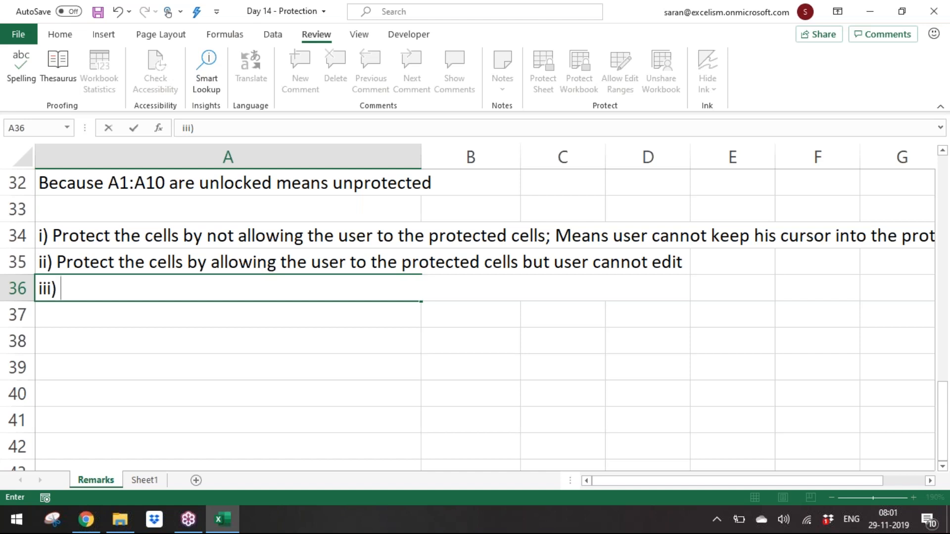
pyautogui.write('Protect the cells b')
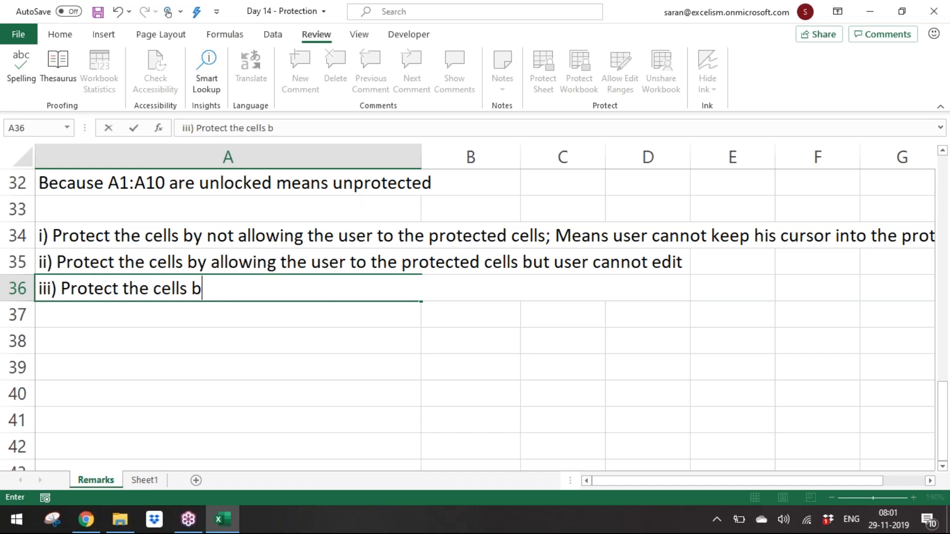
pyautogui.write('y allowing the ')
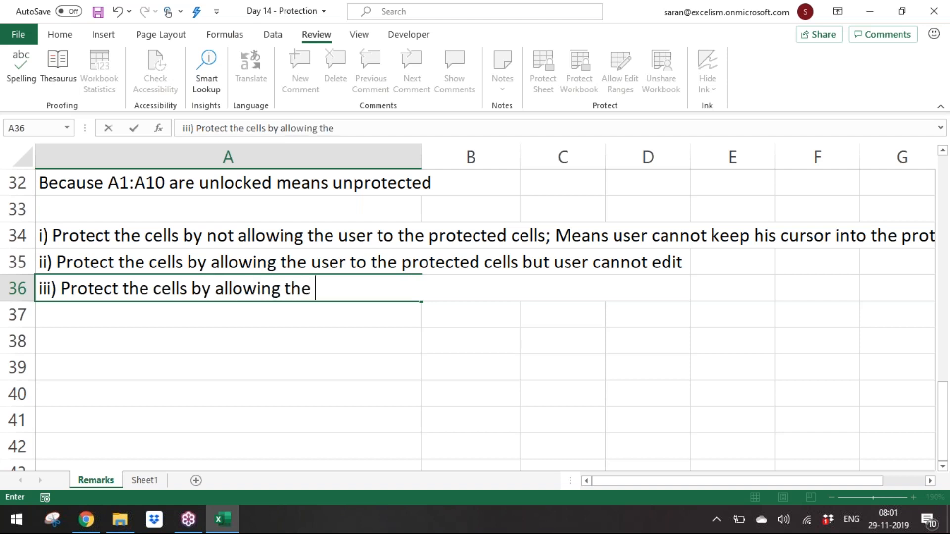
pyautogui.write('user to the')
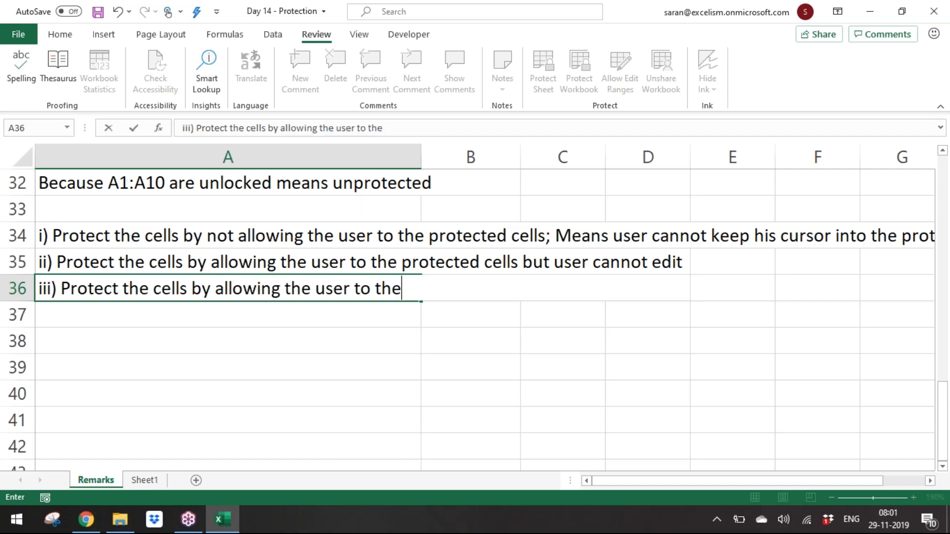
pyautogui.write(' protected')
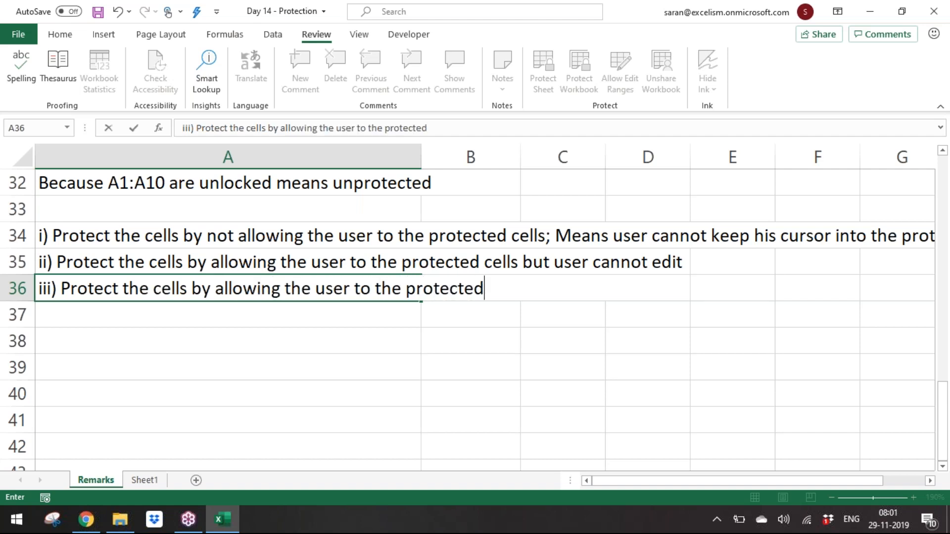
pyautogui.write(' cells but ')
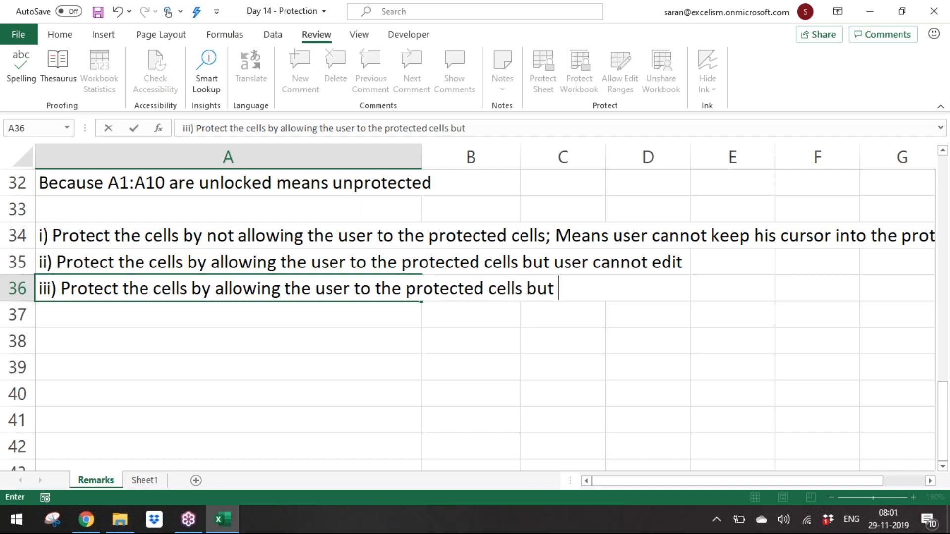
pyautogui.write('by no')
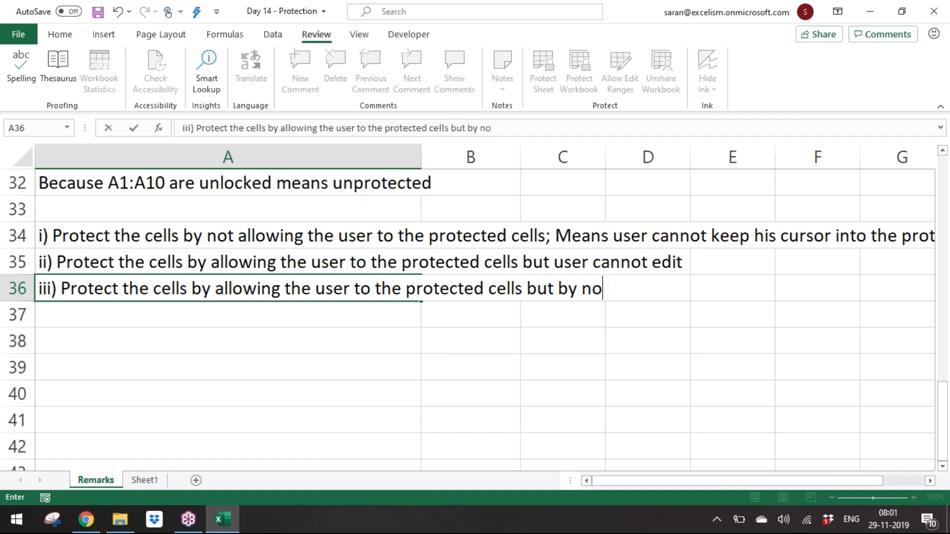
pyautogui.write('t showing the f')
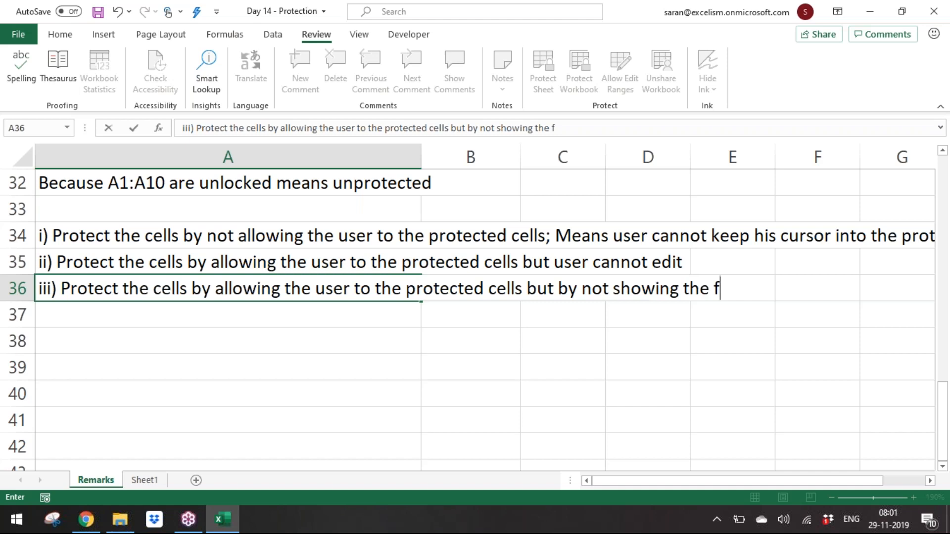
pyautogui.write('ormula bar content')
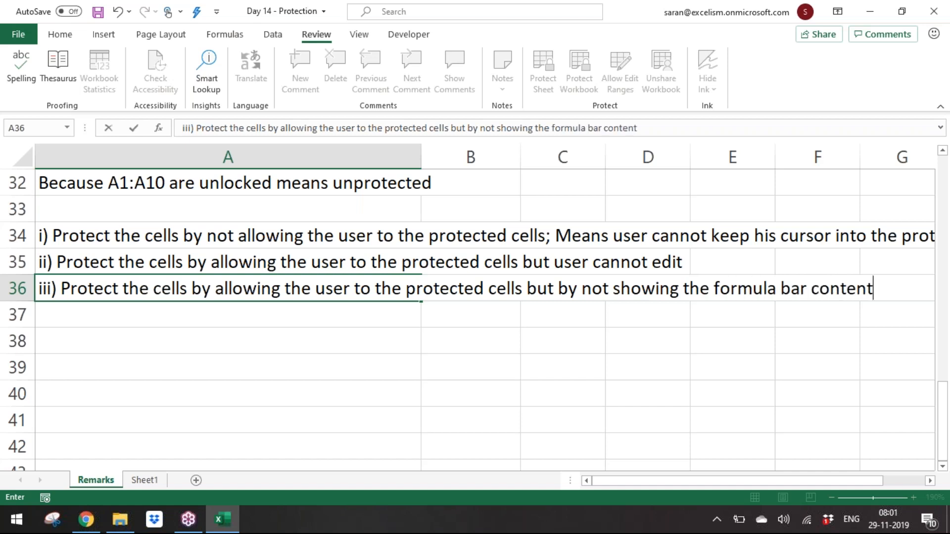
pyautogui.press('Return')
pyautogui.hotkey('ctrl', 's')
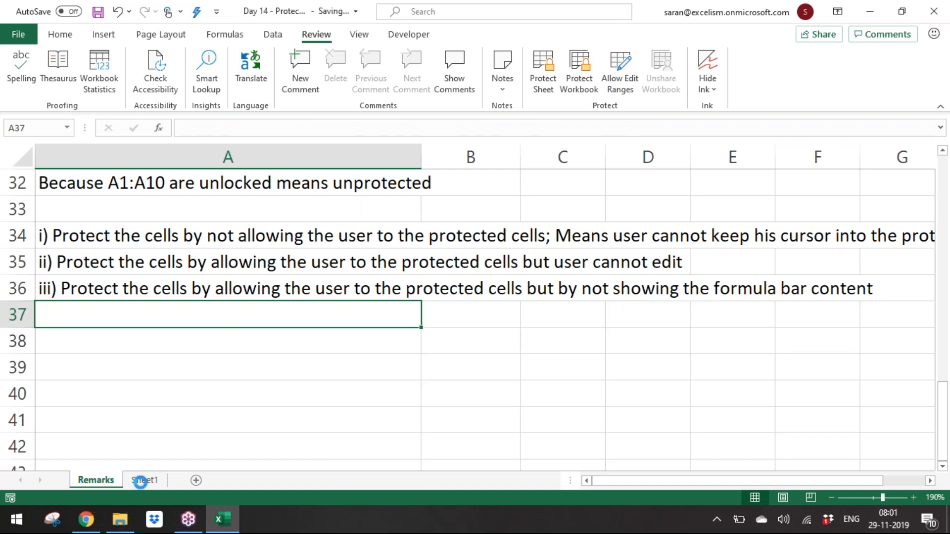
# Rename the worksheet Sheet1 as Examples
pyautogui.doubleClick(143, 480)
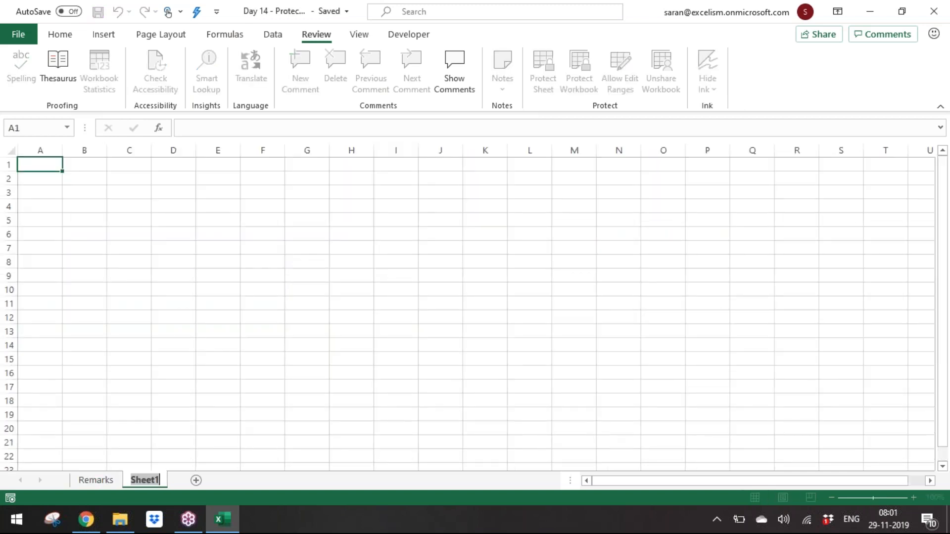
pyautogui.write('Examples')
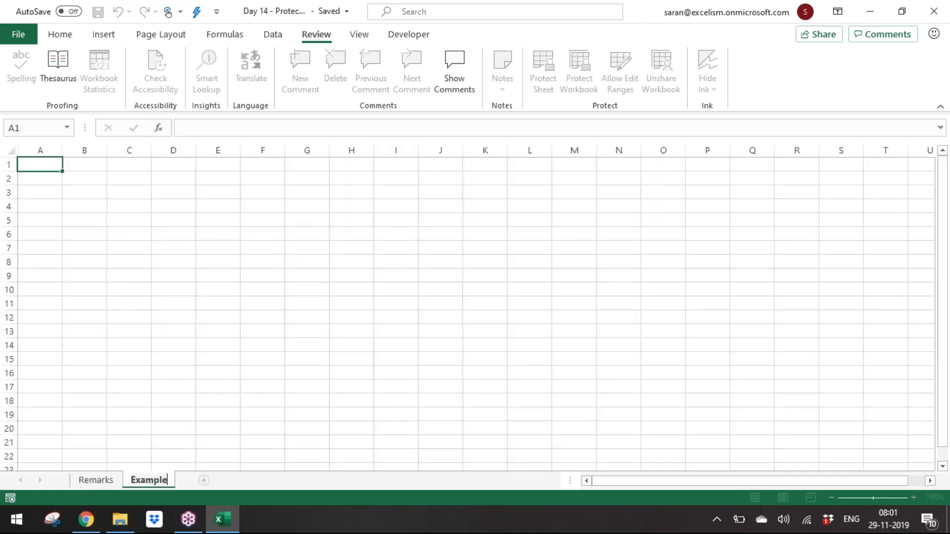
pyautogui.press('Return')
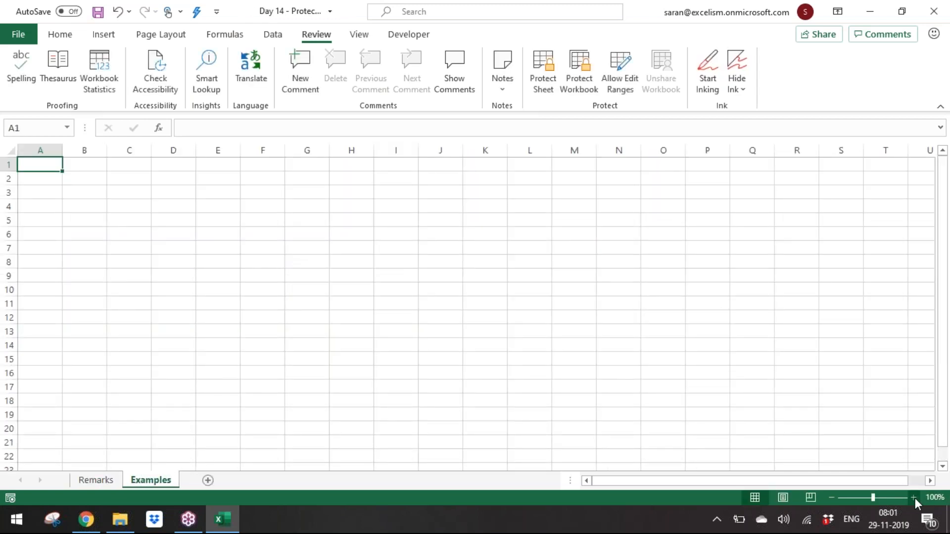
# Enter the headers Comp in A1 and Jan in B1, and fill the month names across to Sep in J1
pyautogui.click(913, 498)
pyautogui.click(913, 498)
pyautogui.click(913, 498)
pyautogui.click(913, 498)
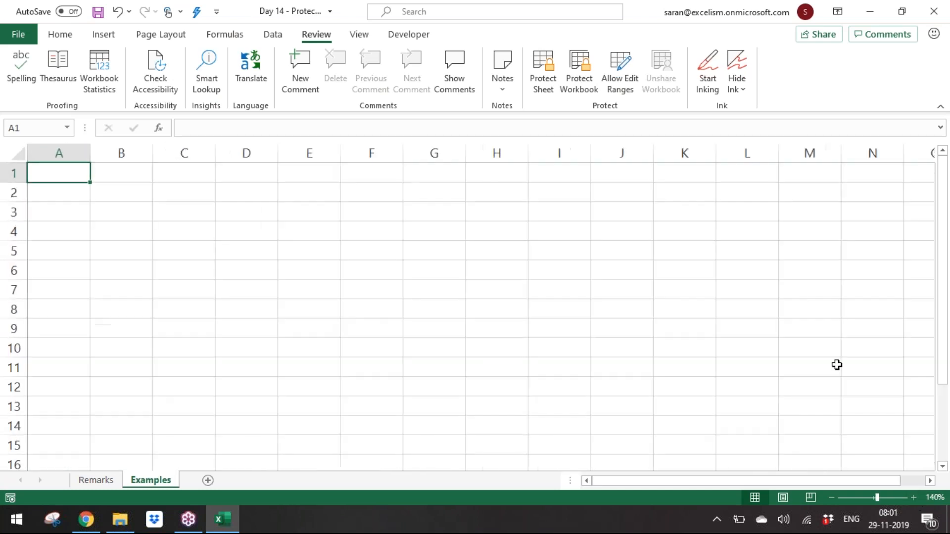
pyautogui.write('Comp')
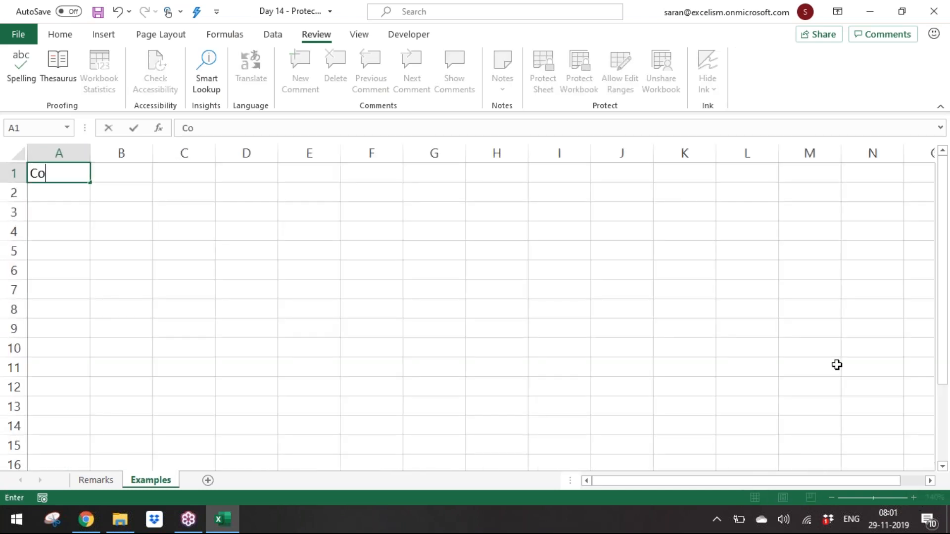
pyautogui.press('Tab')
pyautogui.write('Jan')
pyautogui.press('Tab')
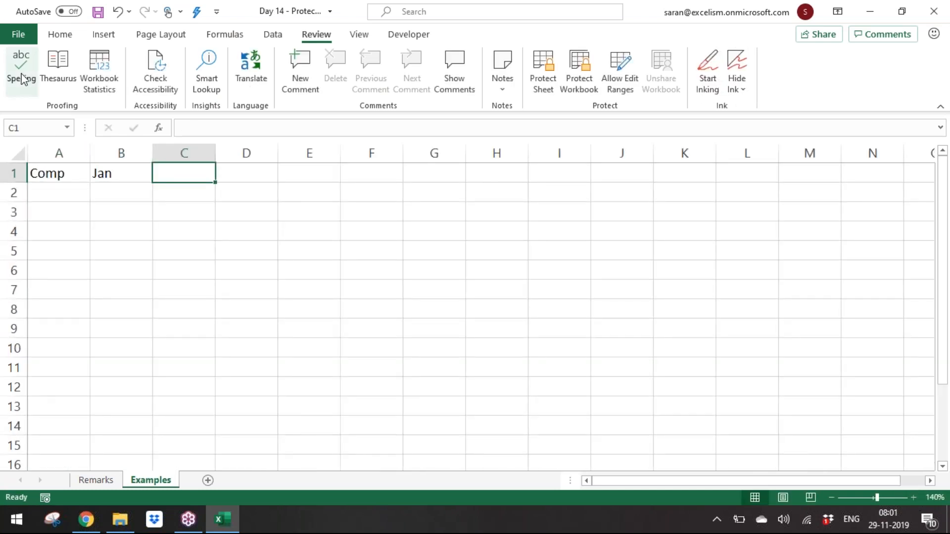
pyautogui.click(133, 174)
pyautogui.moveTo(152, 182); pyautogui.dragTo(625, 189)
# Enter the company labels A to F down column A, starting in cell A2
pyautogui.click(59, 193)
pyautogui.write('A')
pyautogui.press('Return')
pyautogui.press('Return')
pyautogui.write('B C')
pyautogui.press('Return')
pyautogui.write('D')
pyautogui.press('Return')
pyautogui.write('E')
pyautogui.press('Return')
pyautogui.write('F')
# Correct the label in cell A4 to read only C
pyautogui.press('Up')
pyautogui.press('Up')
pyautogui.press('Up')
pyautogui.press('F2')
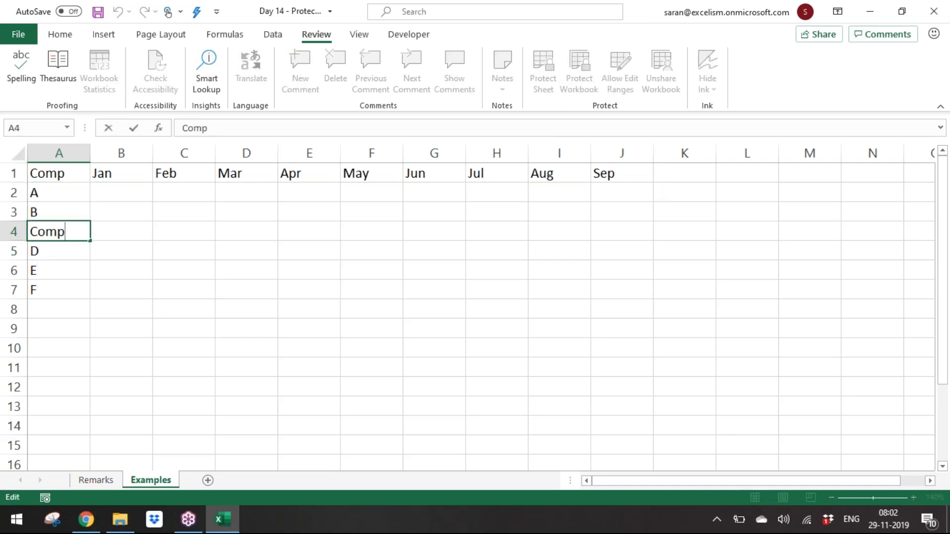
pyautogui.press('BackSpace')
pyautogui.press('BackSpace')
pyautogui.press('BackSpace')
pyautogui.press('BackSpace')
pyautogui.write('C')
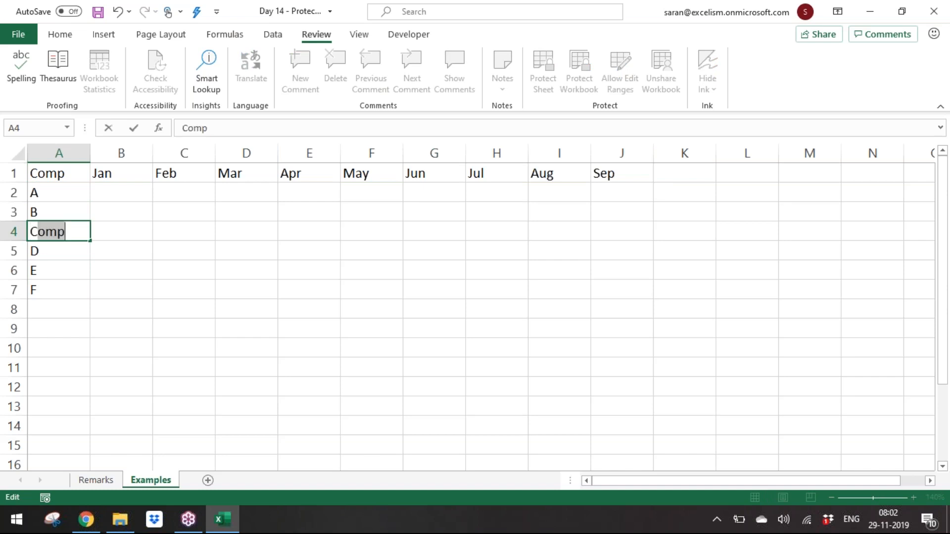
pyautogui.press('Delete')
pyautogui.press('Return')
# Fill the range B2:J7 with the formula =RANDBETWEEN(100,1000)
pyautogui.hotkey('ctrl', 'Home')
pyautogui.press('Down')
pyautogui.press('Right')
pyautogui.hotkey('shift', 'Right')
pyautogui.hotkey('shift', 'Right')
pyautogui.hotkey('shift', 'Right')
pyautogui.hotkey('shift', 'Right')
pyautogui.hotkey('shift', 'Right')
pyautogui.hotkey('shift', 'Right')
pyautogui.hotkey('shift', 'Right')
pyautogui.hotkey('shift', 'Right')
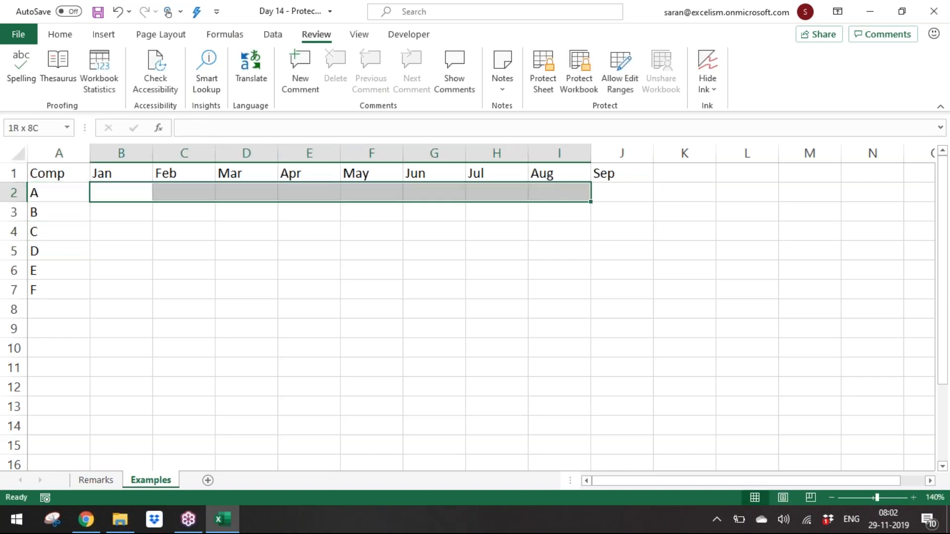
pyautogui.hotkey('shift', 'Down')
pyautogui.hotkey('shift', 'Down')
pyautogui.hotkey('shift', 'Down')
pyautogui.hotkey('shift', 'Down')
pyautogui.hotkey('shift', 'Down')
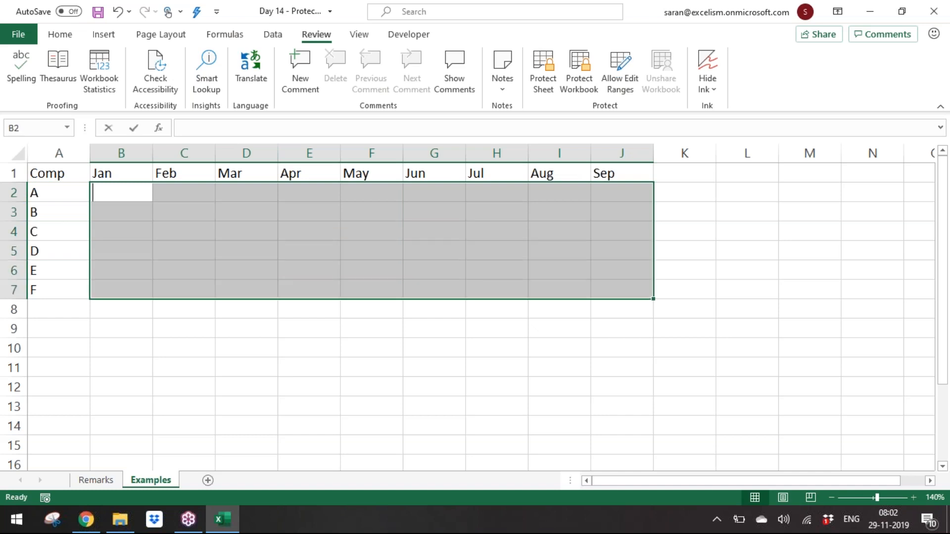
pyautogui.write('=randb')
pyautogui.press('Tab')
pyautogui.write('100,1000)')
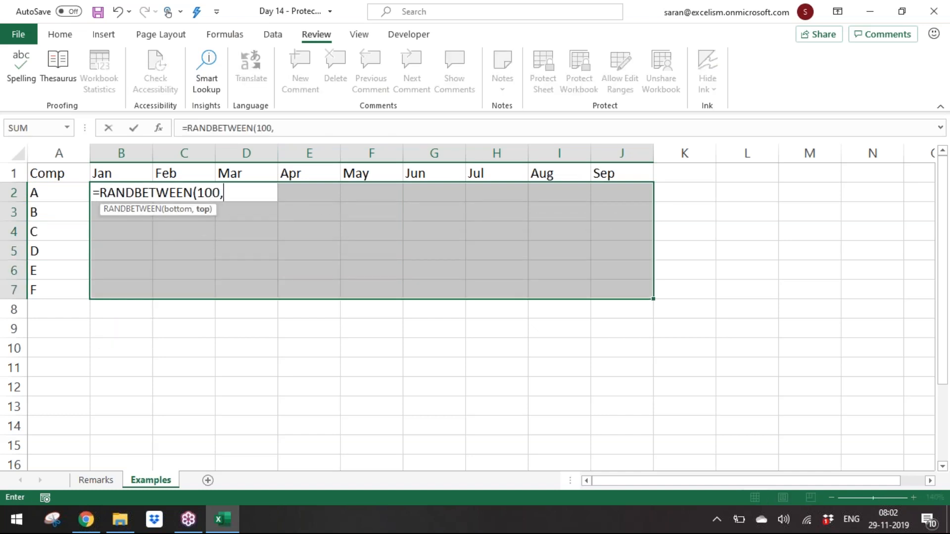
pyautogui.hotkey('ctrl', 'Return')
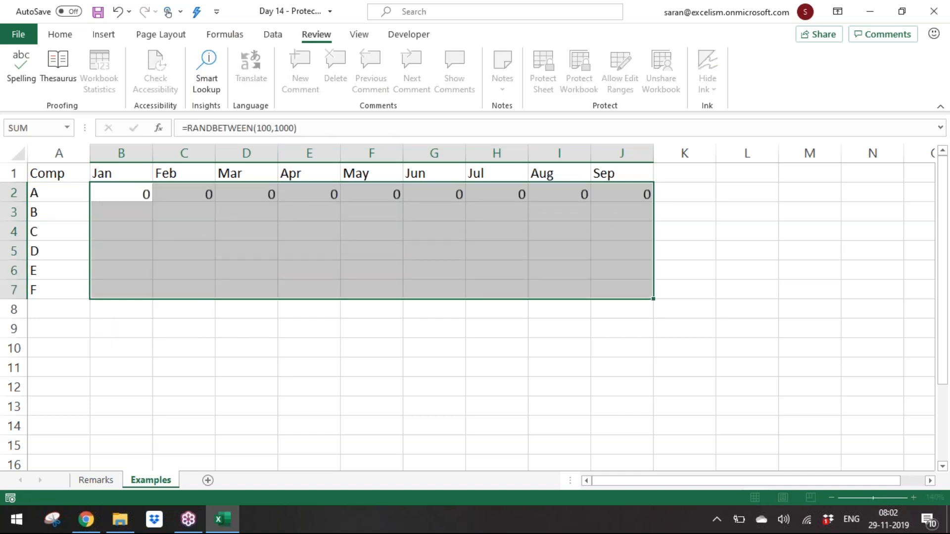
# Convert the random-number formulas in B2:J7 to fixed values by pasting them over themselves as values
pyautogui.hotkey('ctrl', 'c')
pyautogui.hotkey('alt', 'e')
pyautogui.press('s')
pyautogui.press('v')
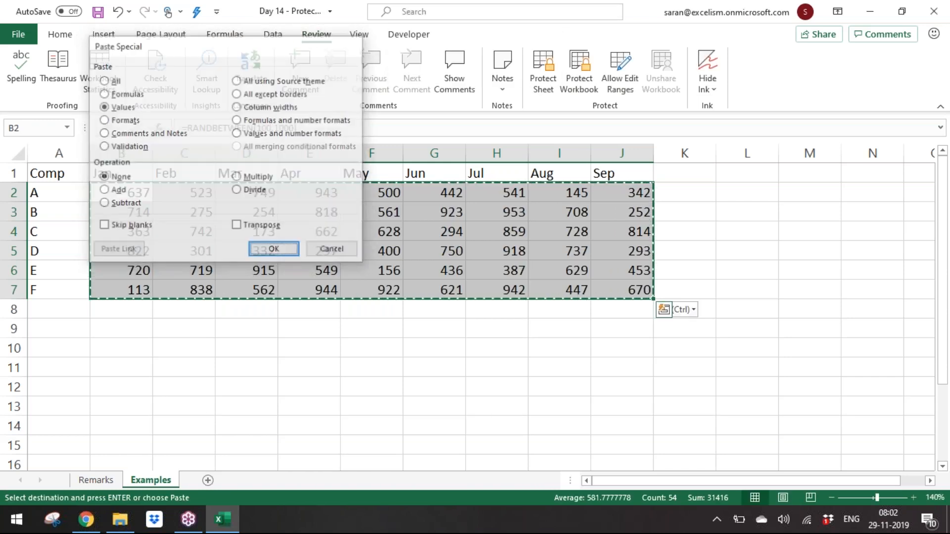
pyautogui.press('Return')
# Insert a column before Apr and give it the header Q1 in cell E1
pyautogui.press('Up')
pyautogui.press('Right')
pyautogui.press('Right')
pyautogui.press('Right')
pyautogui.hotkey('ctrl', 'space')
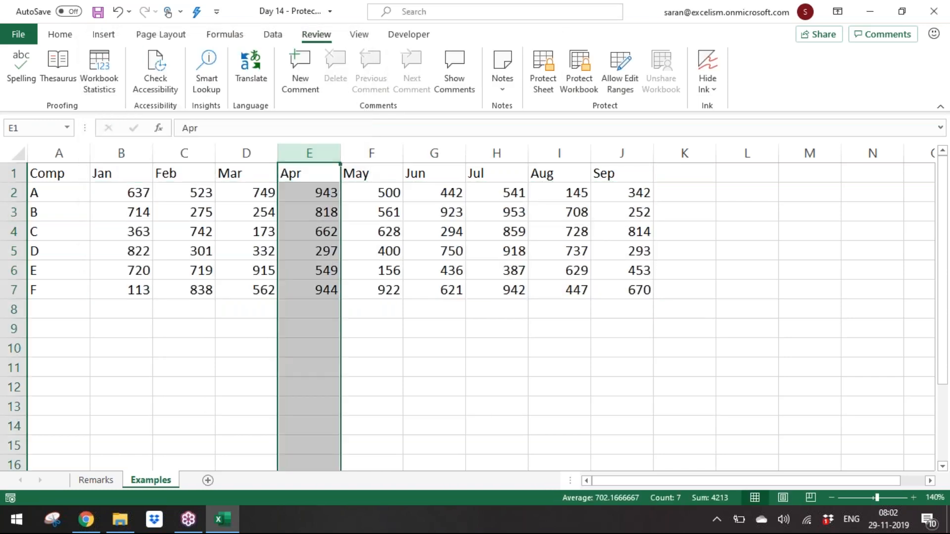
pyautogui.hotkey('ctrl', 'shift', '+')
pyautogui.press('Up')
pyautogui.write('Q1')
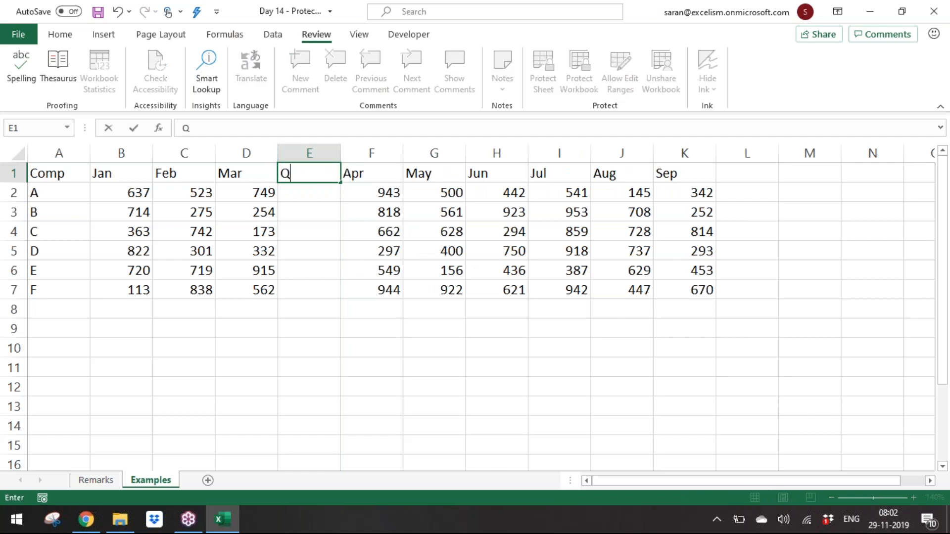
pyautogui.press('Return')
# Total the January to March figures for every company in E2:E7 with AutoSum
pyautogui.hotkey('shift', 'Down')
pyautogui.hotkey('shift', 'Down')
pyautogui.hotkey('shift', 'Down')
pyautogui.hotkey('shift', 'Down')
pyautogui.hotkey('shift', 'Down')
pyautogui.hotkey('shift', 'Down')
pyautogui.hotkey('shift', 'Up')
pyautogui.hotkey('alt', '=')
pyautogui.press('Up')
pyautogui.hotkey('ctrl', 'shift', 'Down')
pyautogui.hotkey('ctrl', 'c')
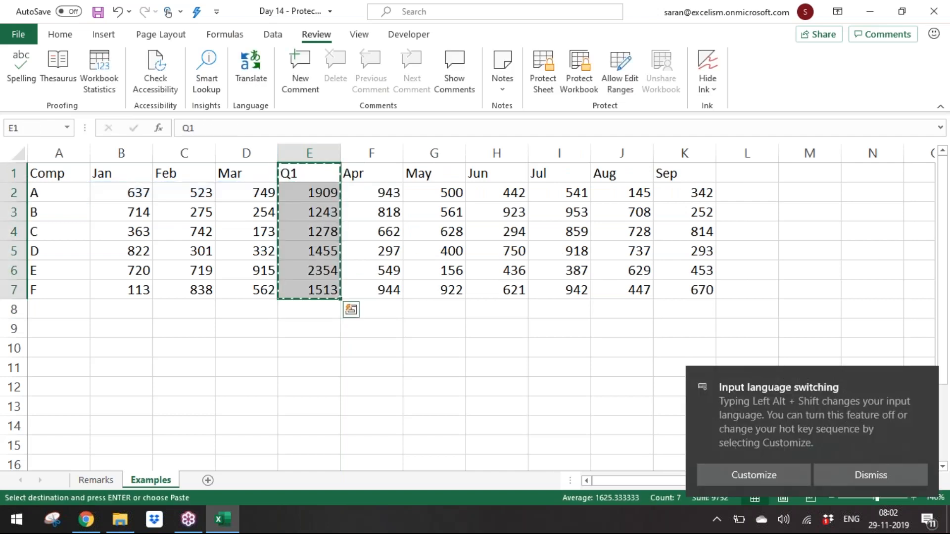
pyautogui.press('Right')
pyautogui.press('Right')
pyautogui.press('Right')
pyautogui.press('Right')
pyautogui.hotkey('shift', 'F10')
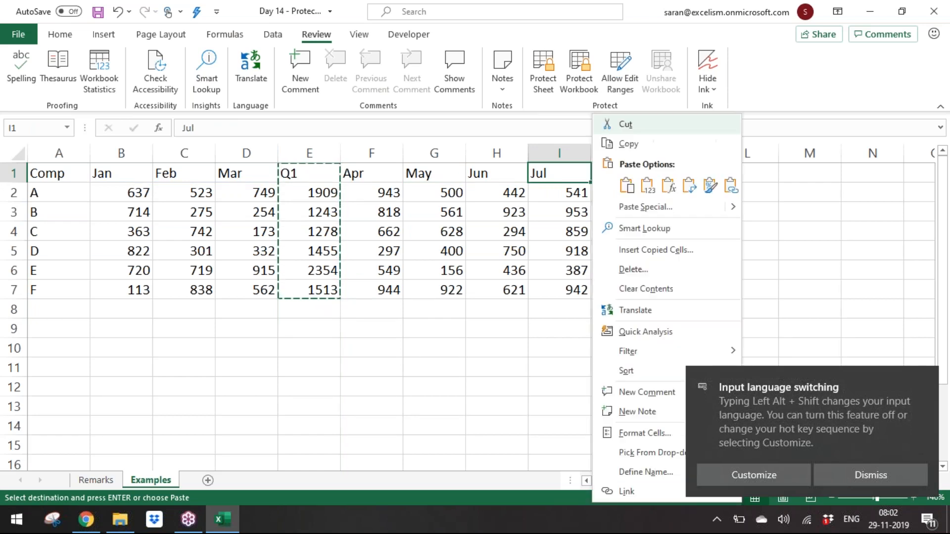
pyautogui.hotkey('alt', 'e')
pyautogui.press('Escape')
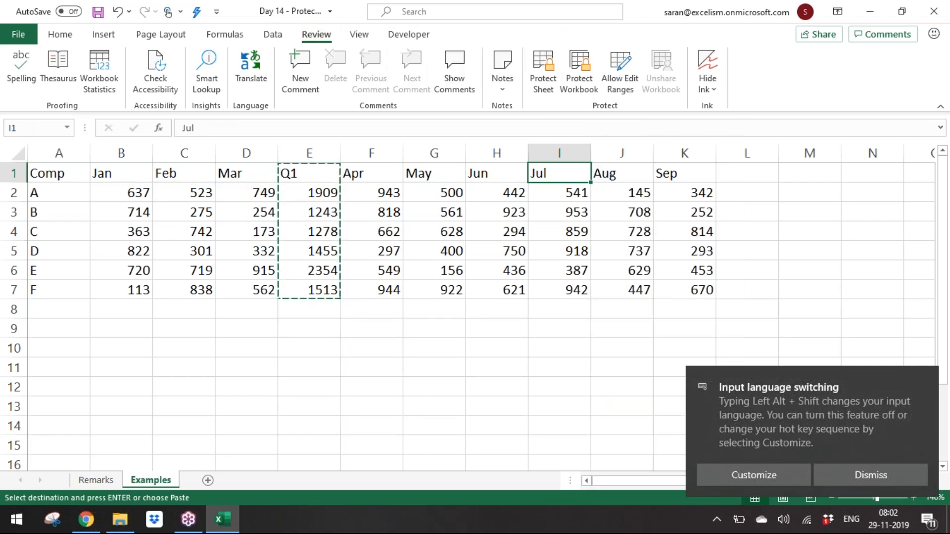
pyautogui.hotkey('shift', 'F11')
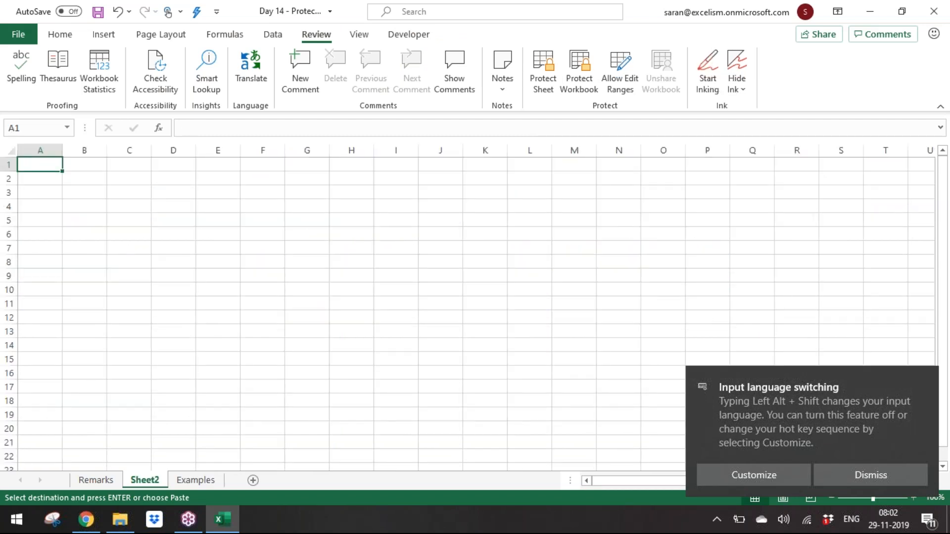
pyautogui.hotkey('alt', 'e')
pyautogui.press('l')
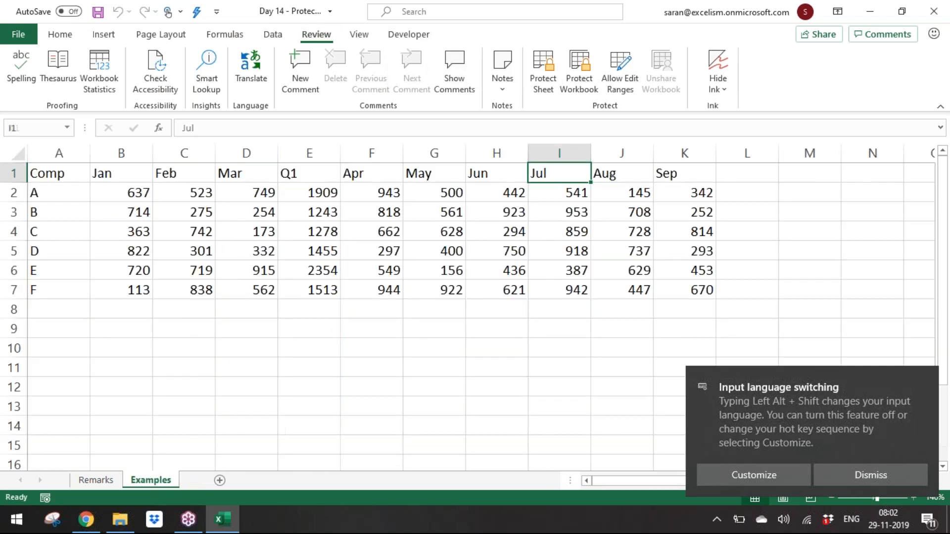
# Insert a copy of the Q1 cells E1:E7 before the Jul column, shifting the existing cells right
pyautogui.press('Left')
pyautogui.press('Left')
pyautogui.press('Left')
pyautogui.press('Left')
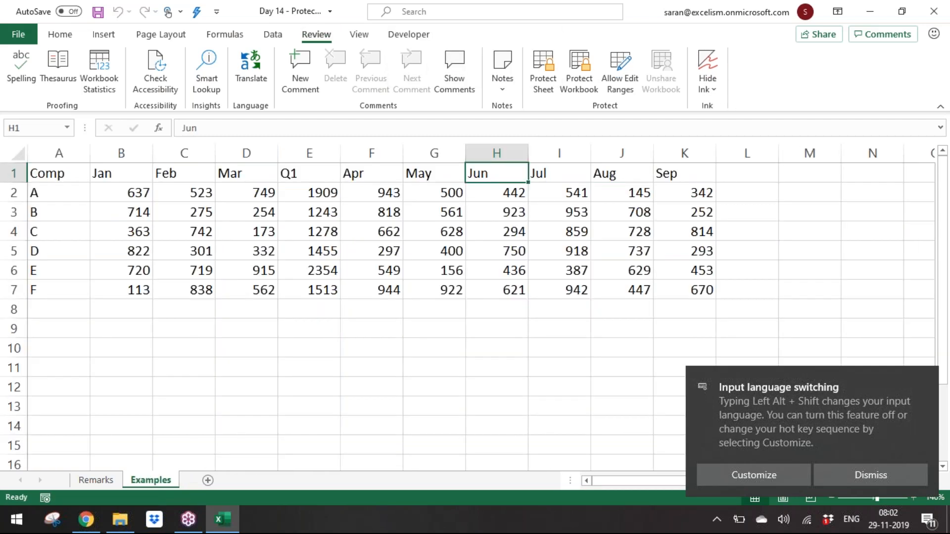
pyautogui.hotkey('shift', 'pagedown')
pyautogui.hotkey('shift', 'pageup')
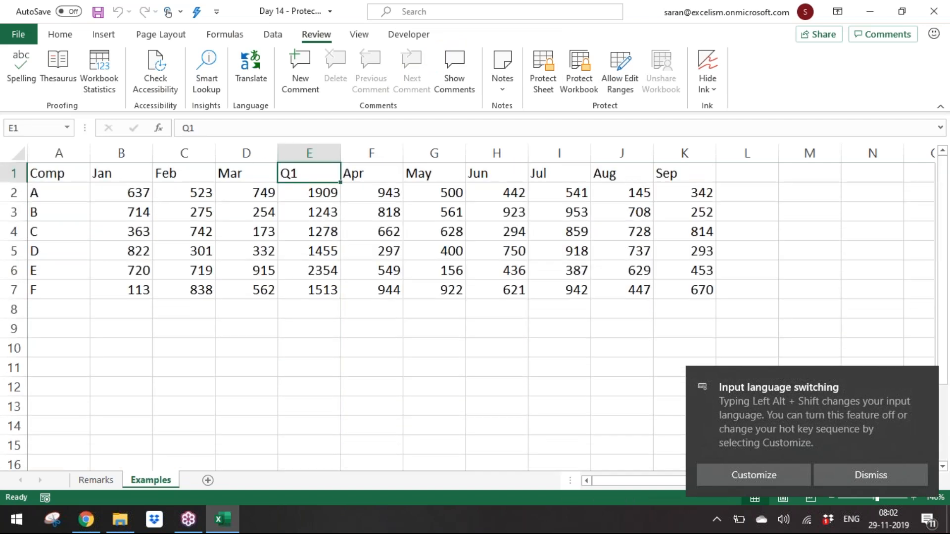
pyautogui.hotkey('ctrl', 'shift', 'Down')
pyautogui.hotkey('ctrl', 'c')
pyautogui.press('Right')
pyautogui.press('Right')
pyautogui.press('Right')
pyautogui.press('Right')
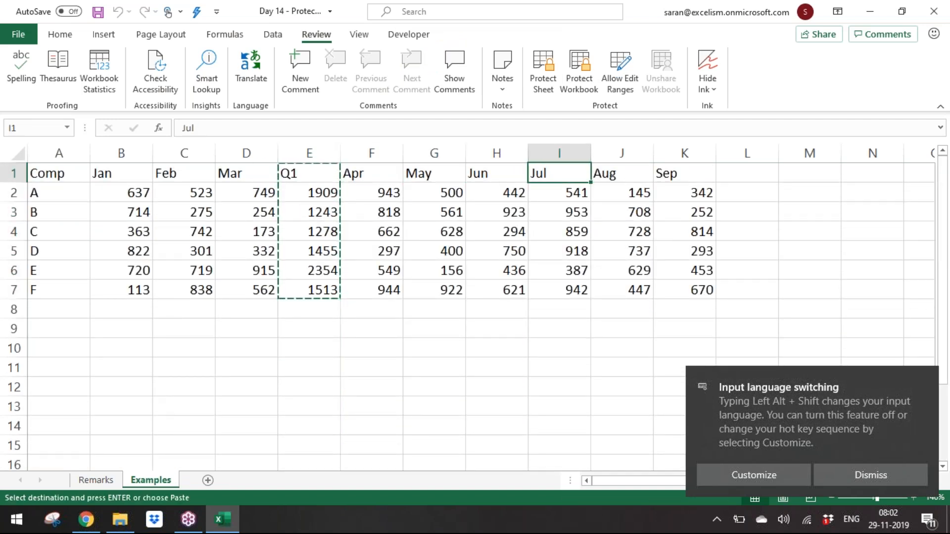
pyautogui.hotkey('shift', 'F10')
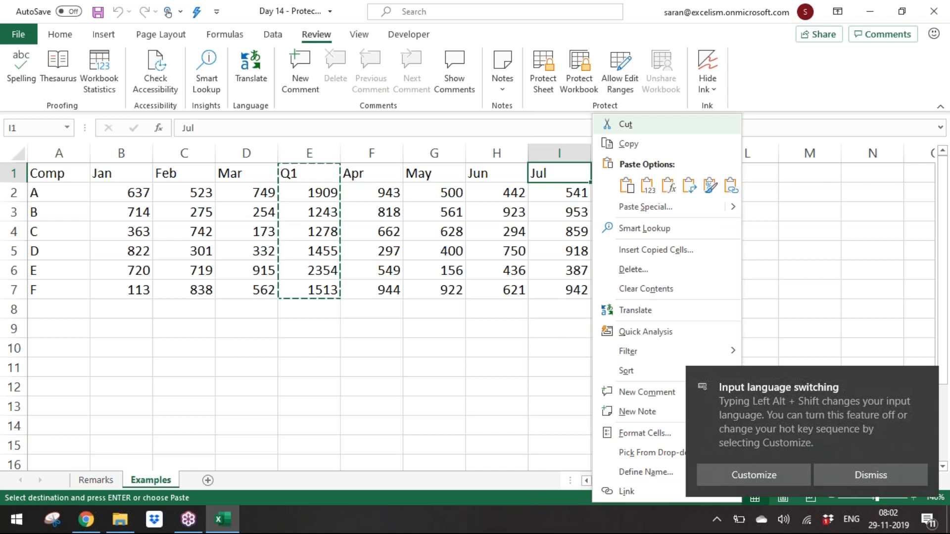
pyautogui.press('e')
pyautogui.press('Return')
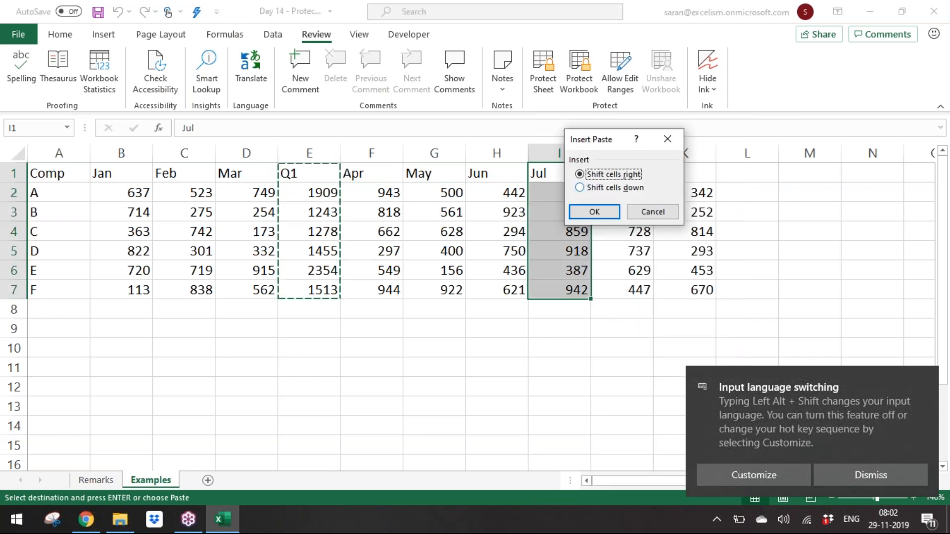
pyautogui.press('Return')
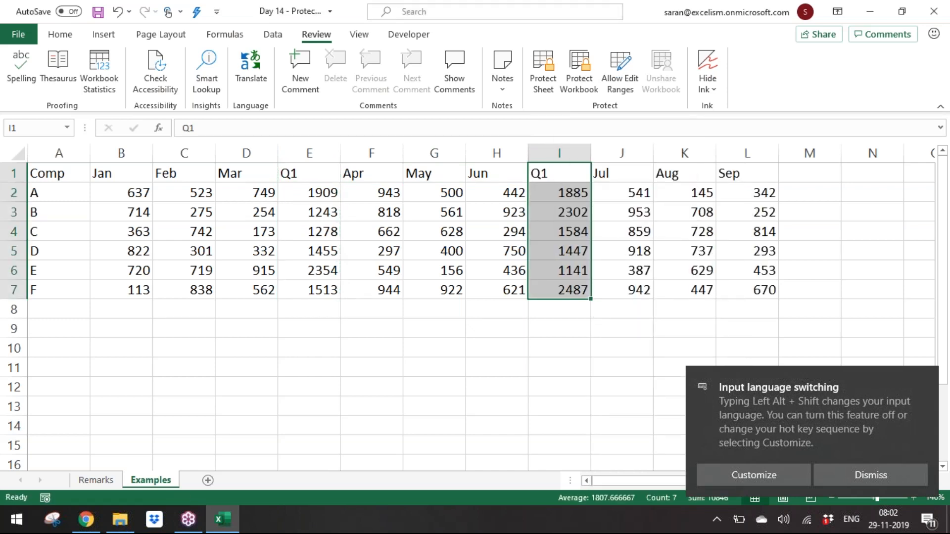
# Change the header of the inserted quarter column in I1 to Q2
pyautogui.press('Up')
pyautogui.press('F2')
pyautogui.press('BackSpace')
pyautogui.write('2')
pyautogui.press('Return')
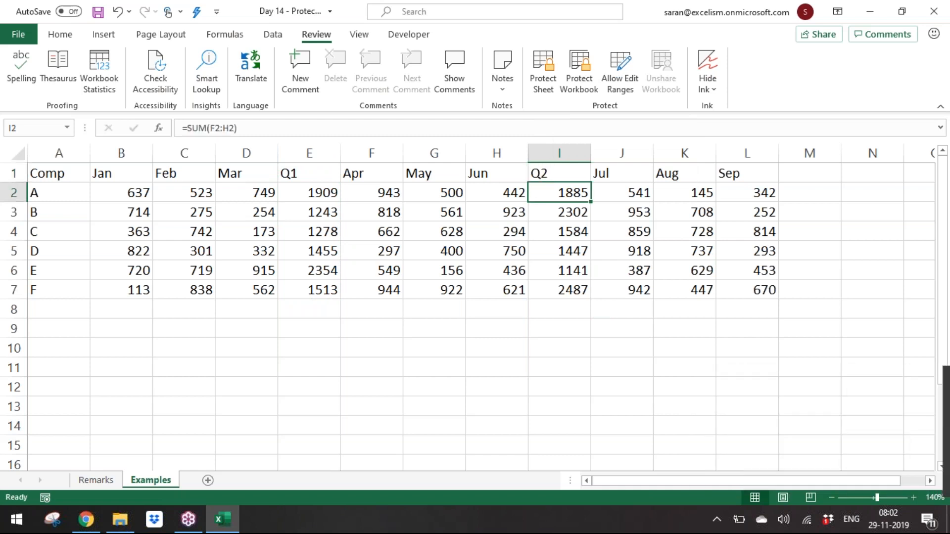
# Copy the Q2 cells I1:I7 to column M after Sep and change the header in M1 to Q3
pyautogui.press('Up')
pyautogui.hotkey('ctrl', 'shift', 'Down')
pyautogui.hotkey('ctrl', 'c')
pyautogui.press('Right')
pyautogui.press('Right')
pyautogui.press('Right')
pyautogui.press('Right')
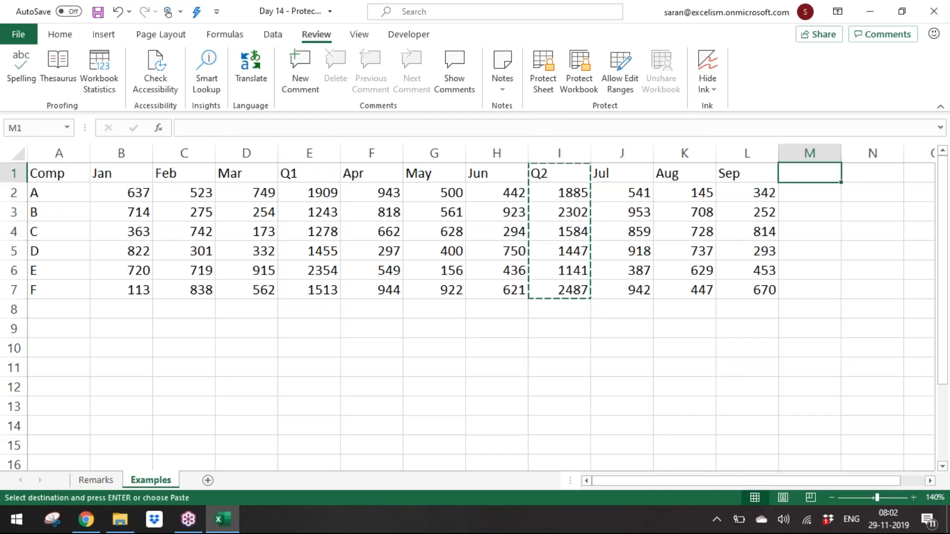
pyautogui.press('Return')
pyautogui.press('BackSpace')
pyautogui.write('3')
pyautogui.press('Return')
# Add the header Total in N1 and sum each company's quarter totals in N2:N7 with AutoSum
pyautogui.press('Up')
pyautogui.press('Right')
pyautogui.write('Total')
pyautogui.moveTo(872, 193); pyautogui.dragTo(873, 290)
pyautogui.hotkey('alt', '=')
pyautogui.press('F2')
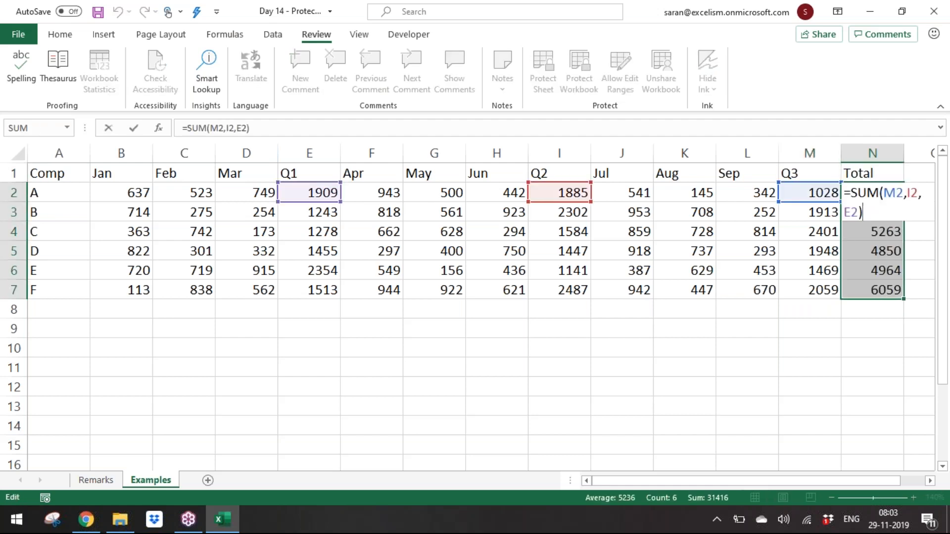
pyautogui.press('Escape')
# Enter the row label Total in A8 below the company names
pyautogui.press('Home')
pyautogui.press('Down')
pyautogui.press('Down')
pyautogui.press('Down')
pyautogui.press('Down')
pyautogui.press('Down')
pyautogui.press('Down')
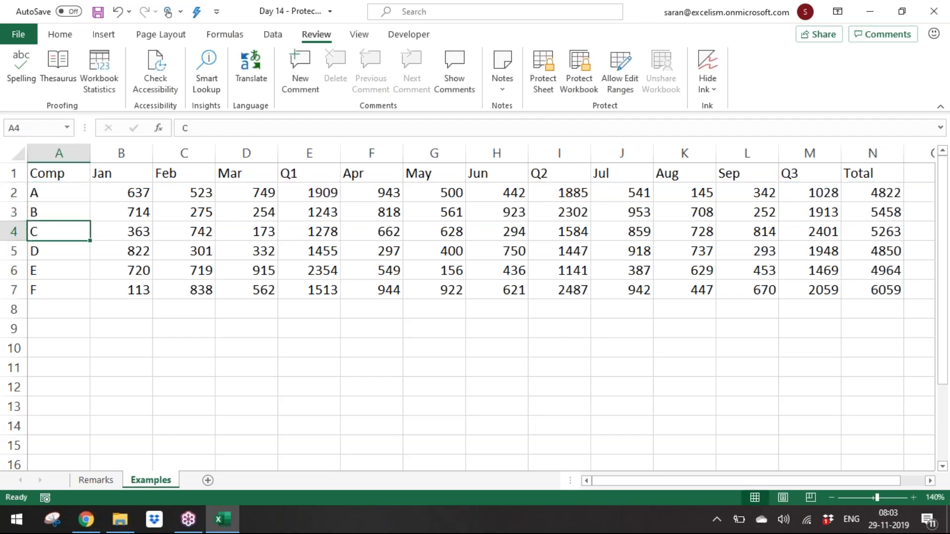
pyautogui.write('Total')
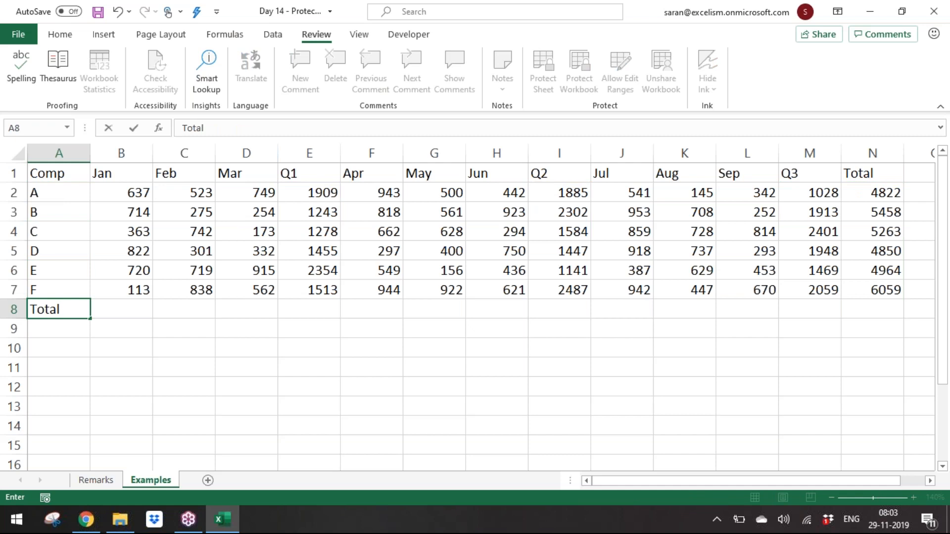
pyautogui.hotkey('ctrl', 'Return')
# Sum every month and quarter column in B8:M8 with AutoSum
pyautogui.press('Right')
pyautogui.hotkey('shift', 'Right')
pyautogui.hotkey('shift', 'Right')
pyautogui.hotkey('shift', 'Right')
pyautogui.hotkey('shift', 'Right')
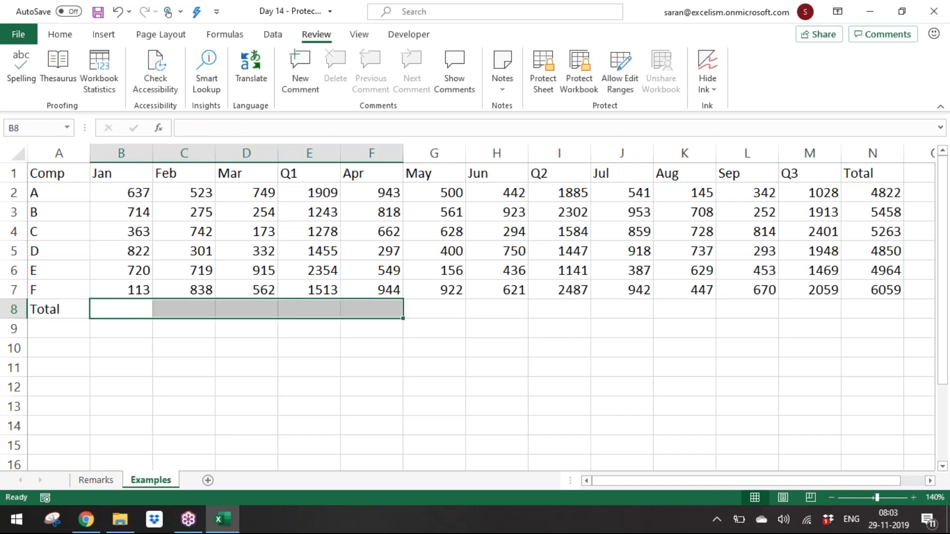
pyautogui.hotkey('ctrl', 'n')
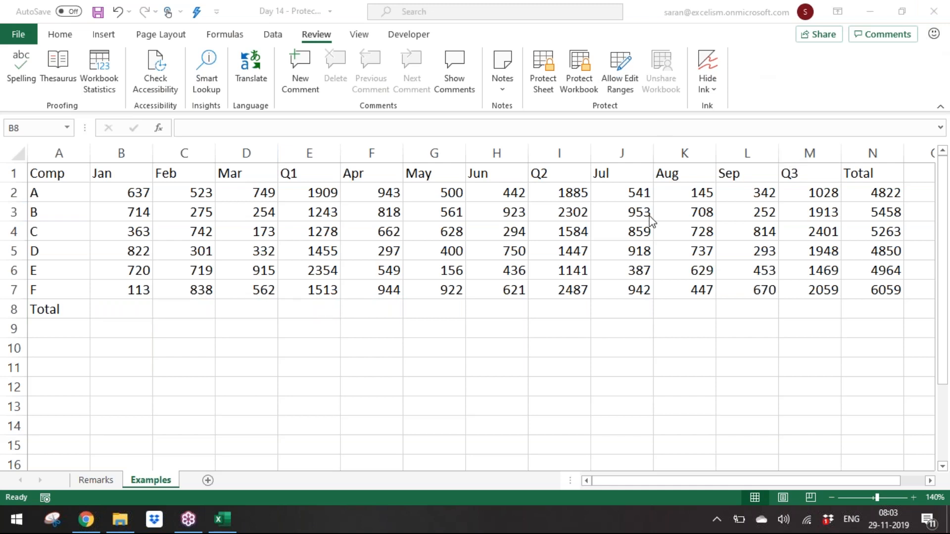
pyautogui.click(560, 240)
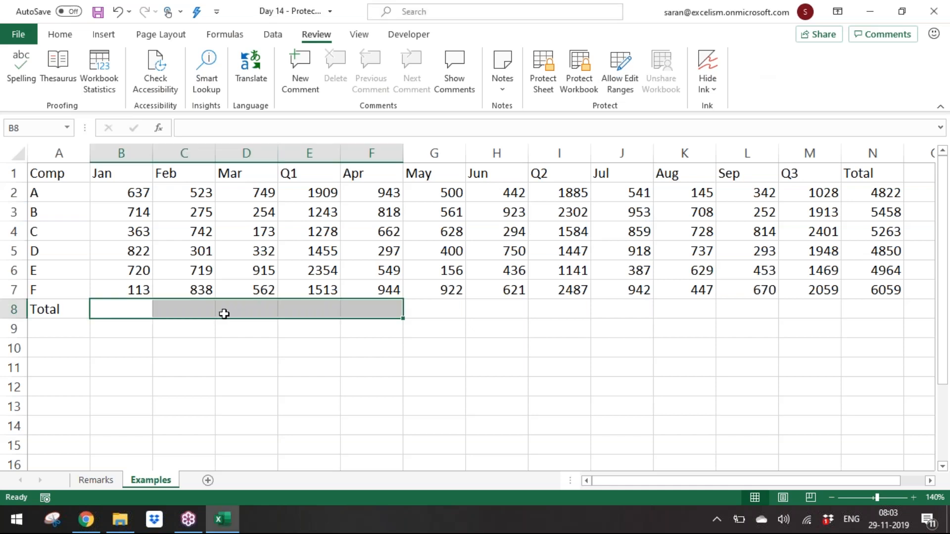
pyautogui.click(159, 311)
pyautogui.moveTo(121, 310); pyautogui.dragTo(810, 309)
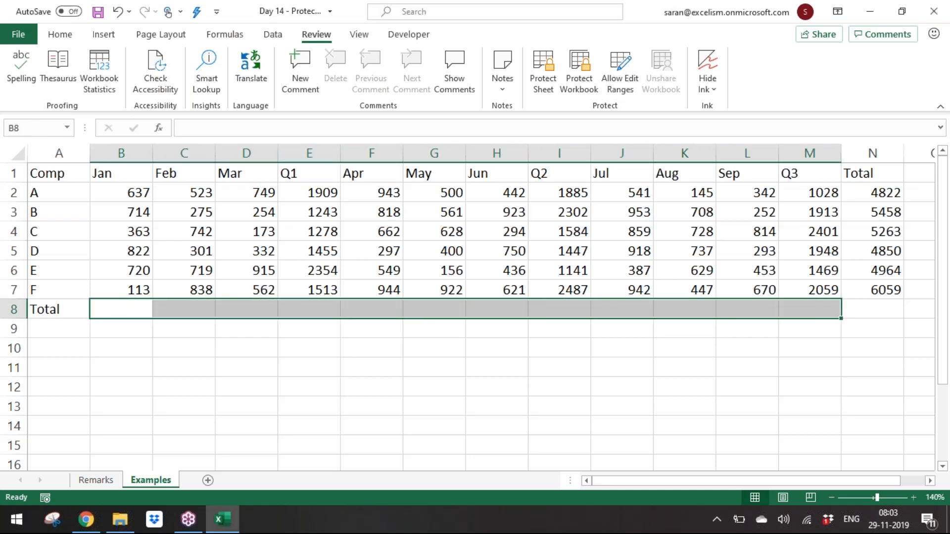
pyautogui.hotkey('alt', '=')
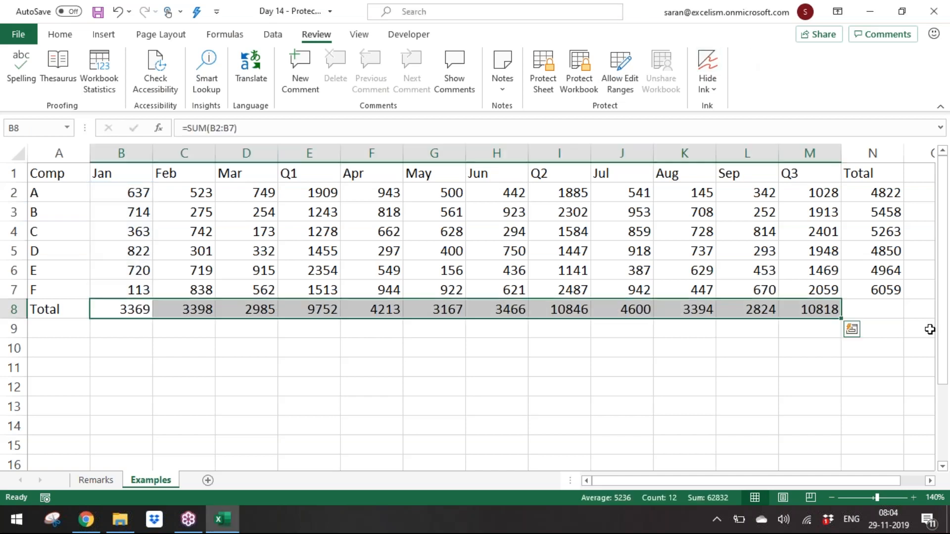
# Add the grand total formula =SUM(N2:N7) in N8
pyautogui.click(869, 309)
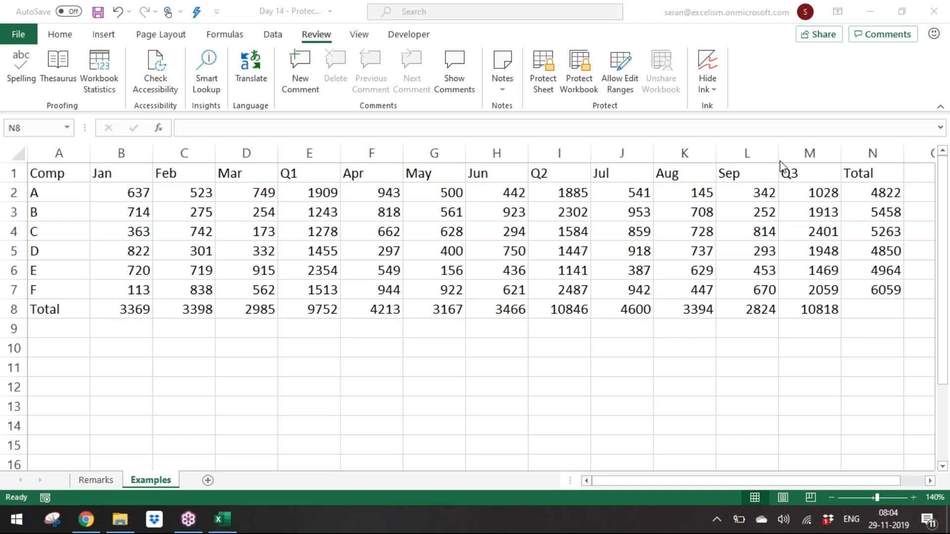
pyautogui.click(202, 346)
pyautogui.hotkey('alt', '=')
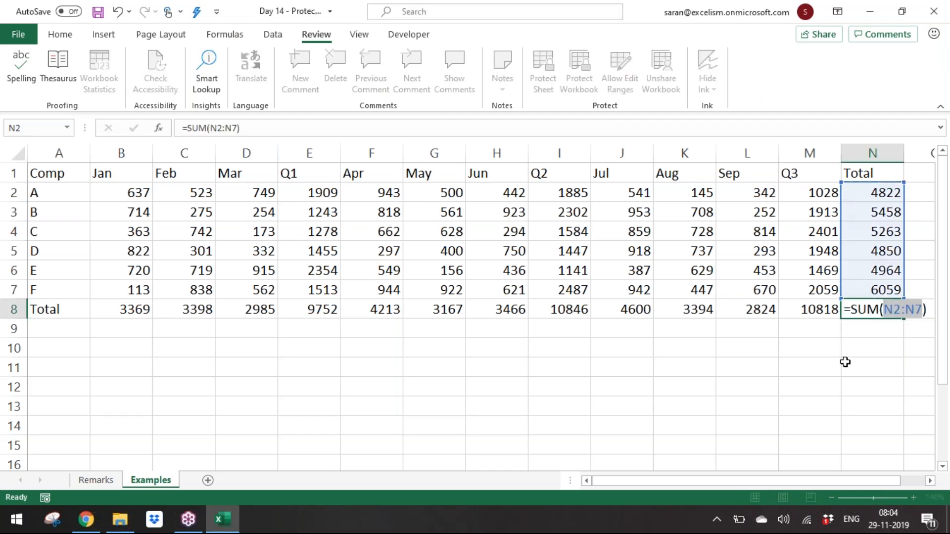
pyautogui.press('Return')
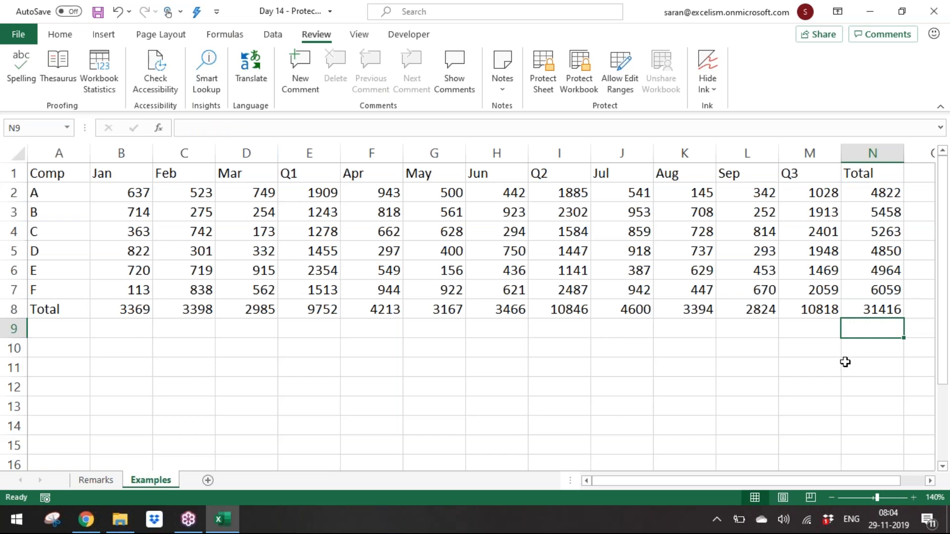
# Select all constants except numbers with Go To Special and format these labels bold with a yellow fill
pyautogui.hotkey('ctrl', 'g')
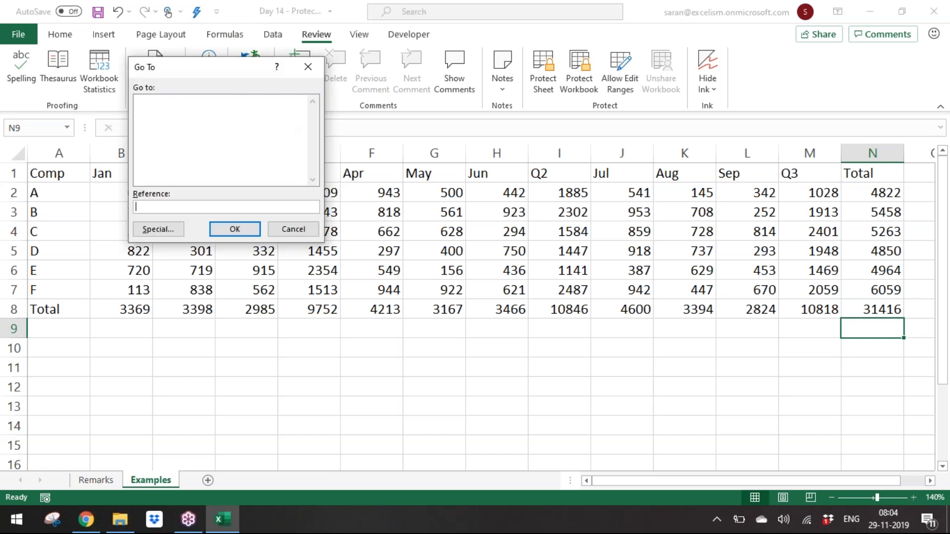
pyautogui.click(176, 235)
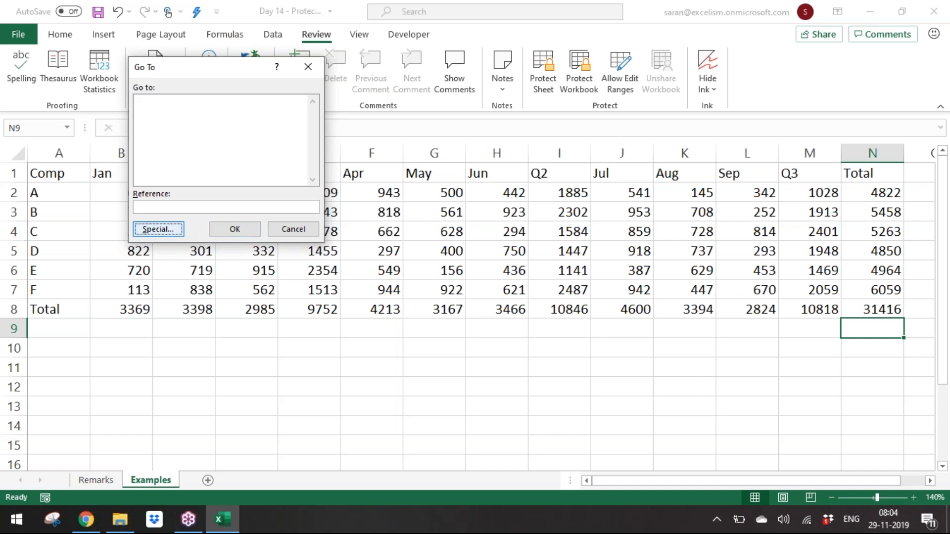
pyautogui.click(140, 94)
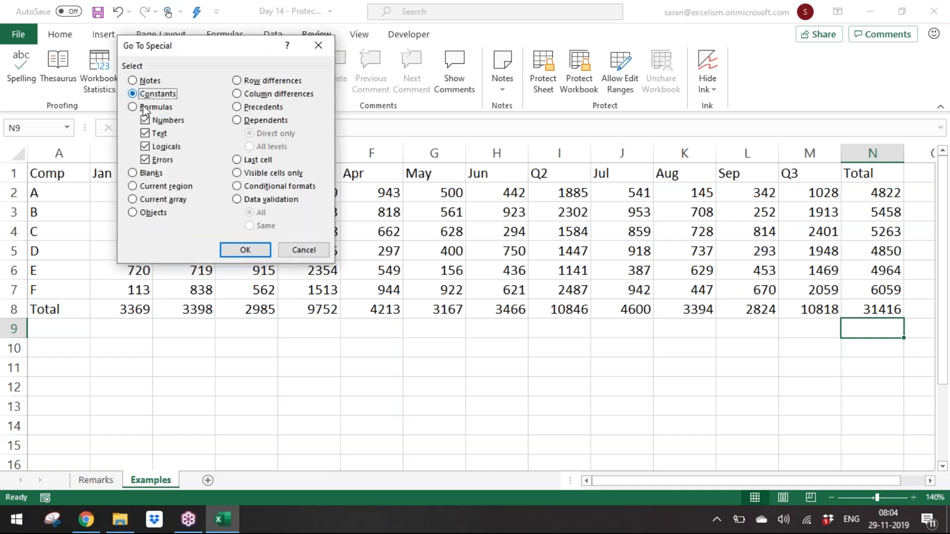
pyautogui.click(148, 121)
pyautogui.click(240, 256)
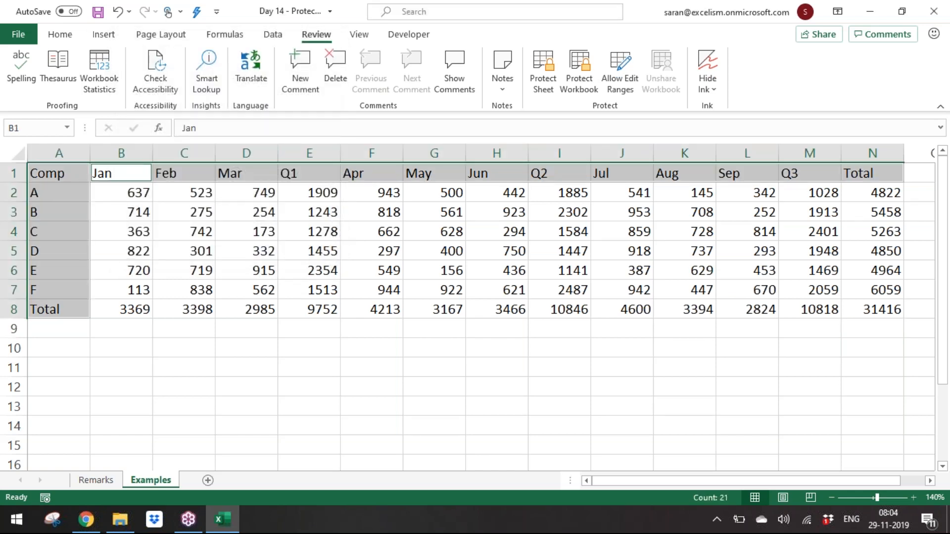
pyautogui.hotkey('ctrl', 'b')
pyautogui.click(60, 34)
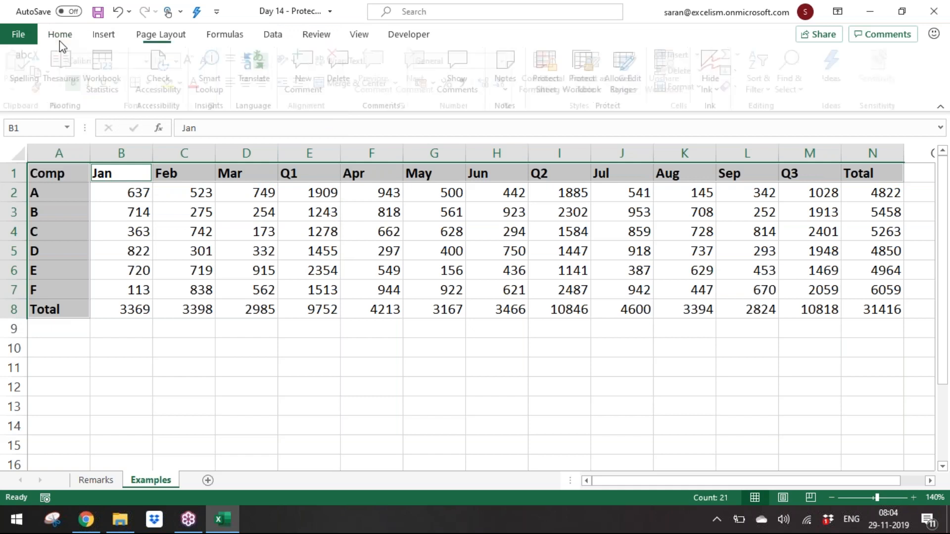
pyautogui.click(174, 84)
pyautogui.click(257, 400)
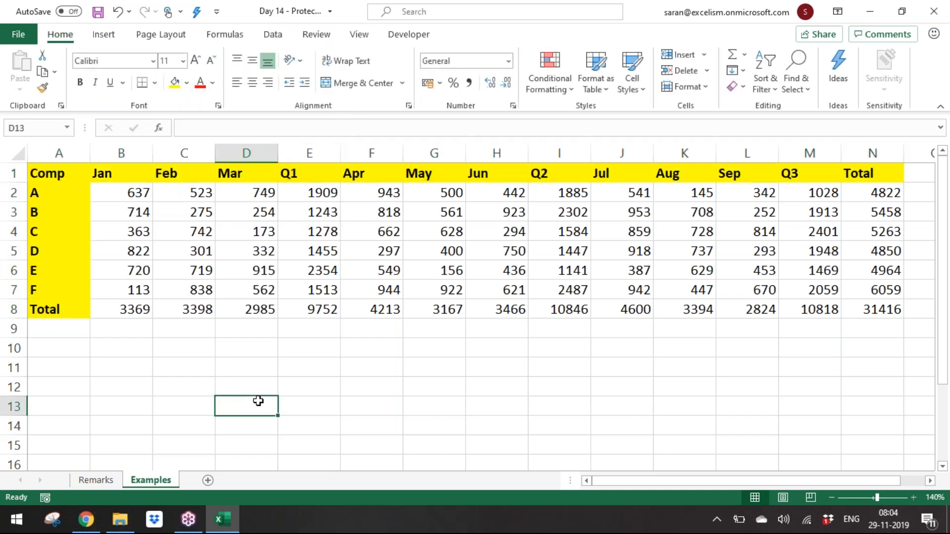
# Select all formula cells with Go To Special, excluding text results, and make them bold
pyautogui.press('F5')
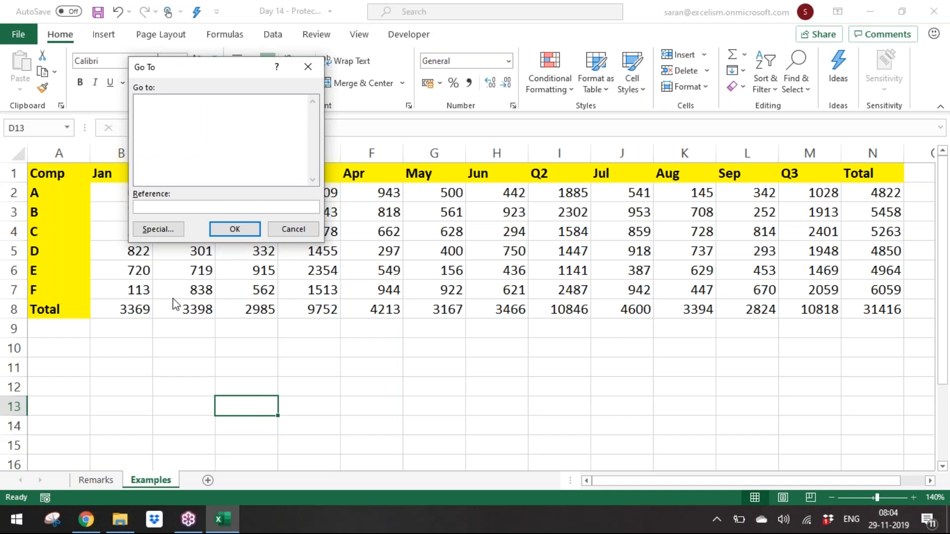
pyautogui.click(163, 231)
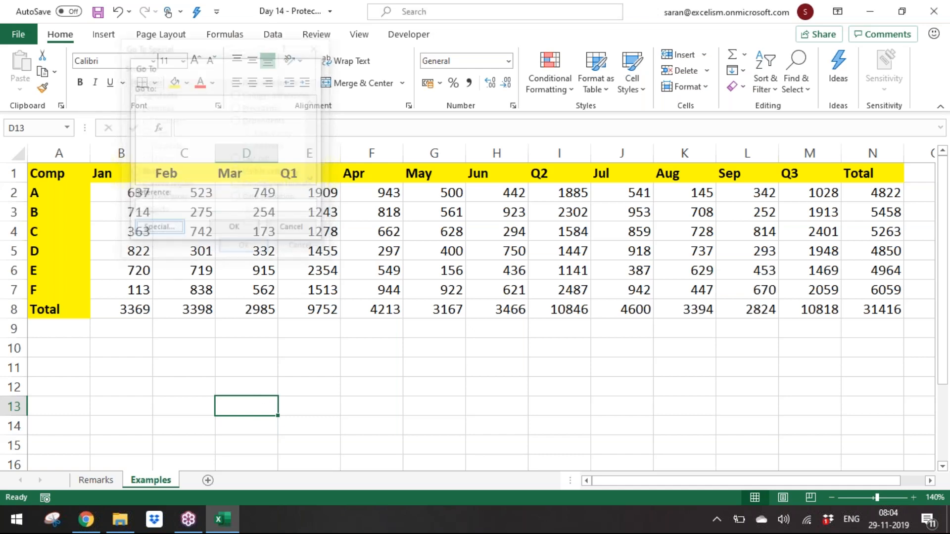
pyautogui.click(157, 107)
pyautogui.click(159, 133)
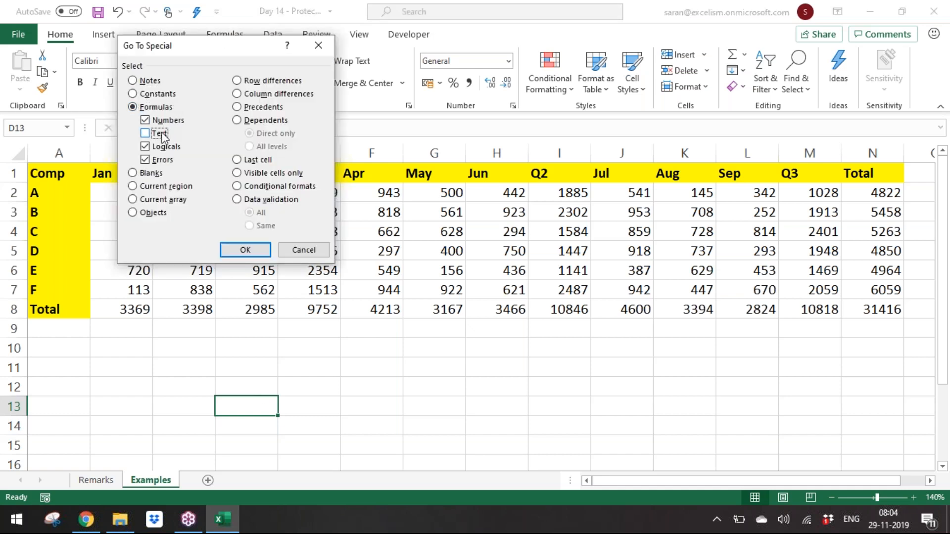
pyautogui.click(245, 250)
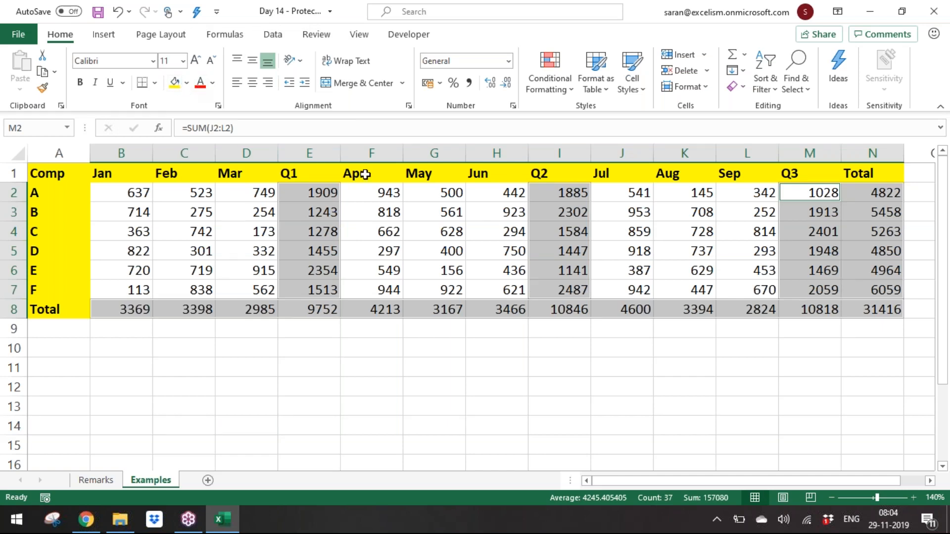
pyautogui.hotkey('ctrl', 'b')
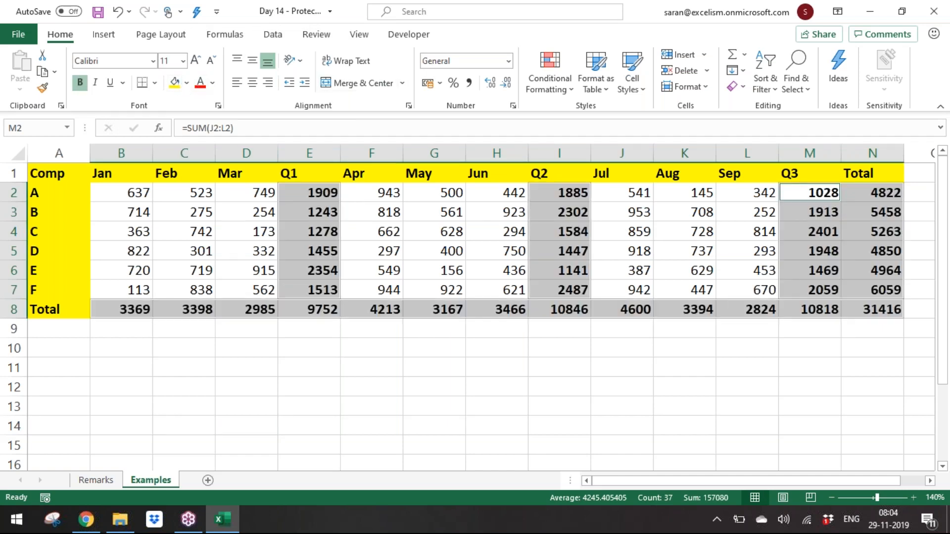
# Format the selected formula cells with comma style, no decimal places and a light orange fill
pyautogui.click(469, 83)
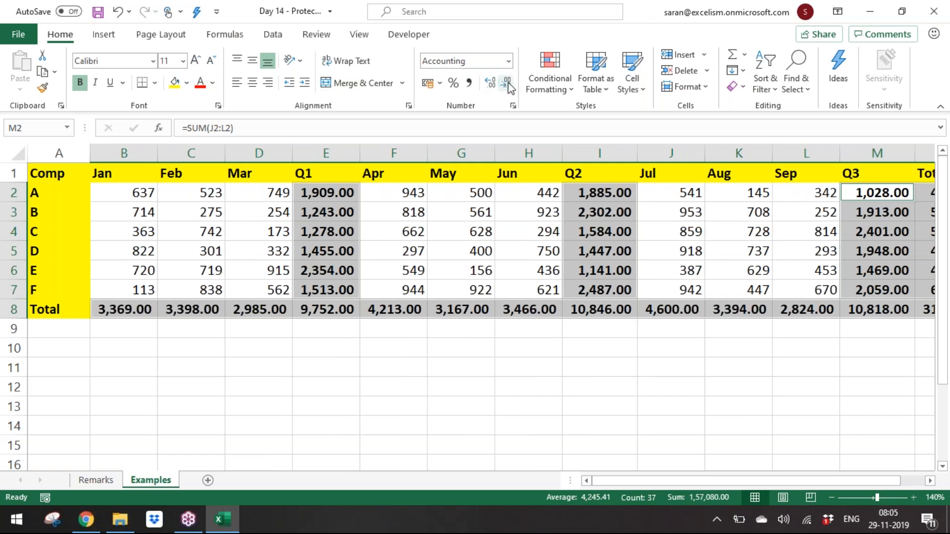
pyautogui.doubleClick(505, 82)
pyautogui.click(188, 84)
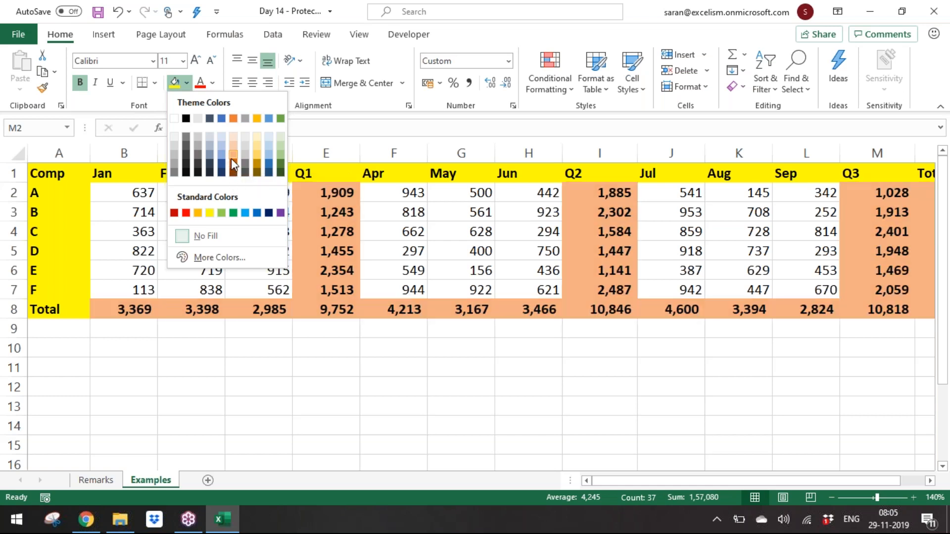
pyautogui.click(230, 159)
pyautogui.click(306, 327)
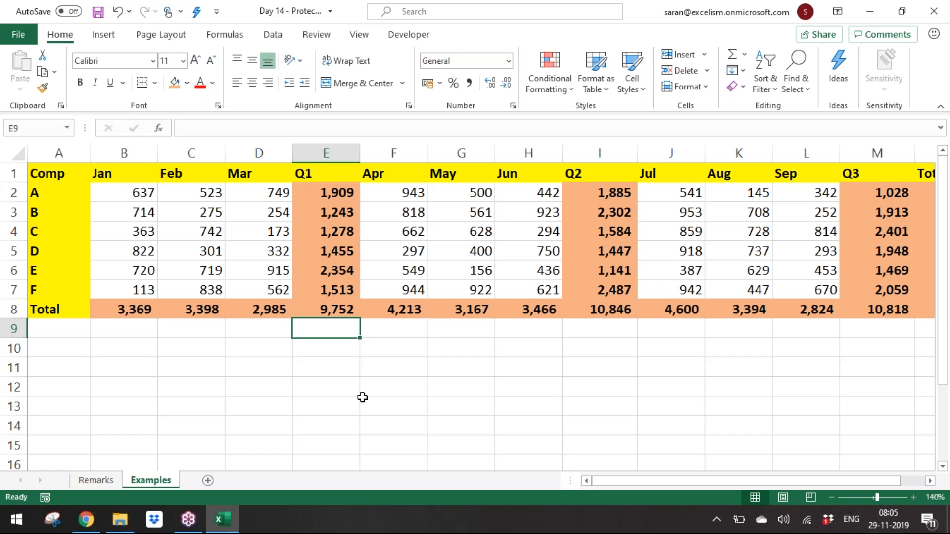
pyautogui.press('F5')
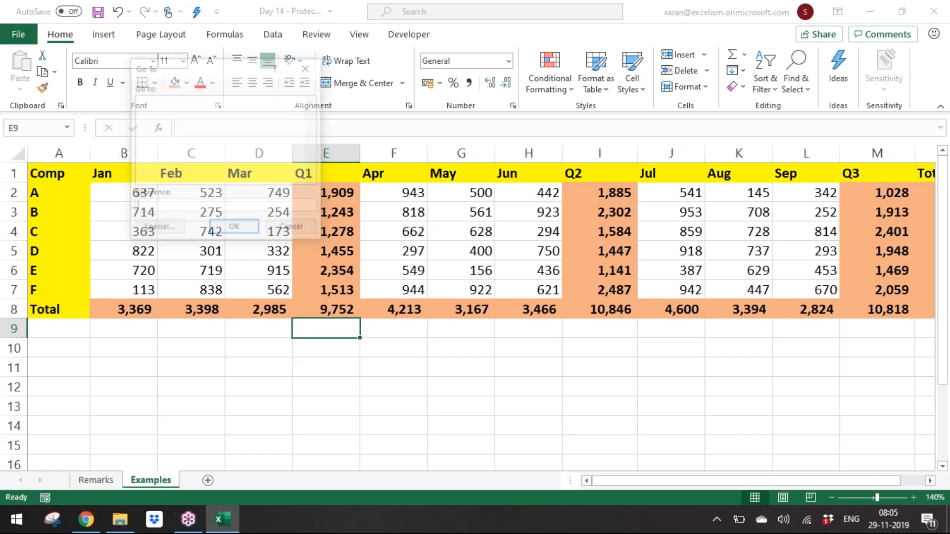
pyautogui.hotkey('alt', 's')
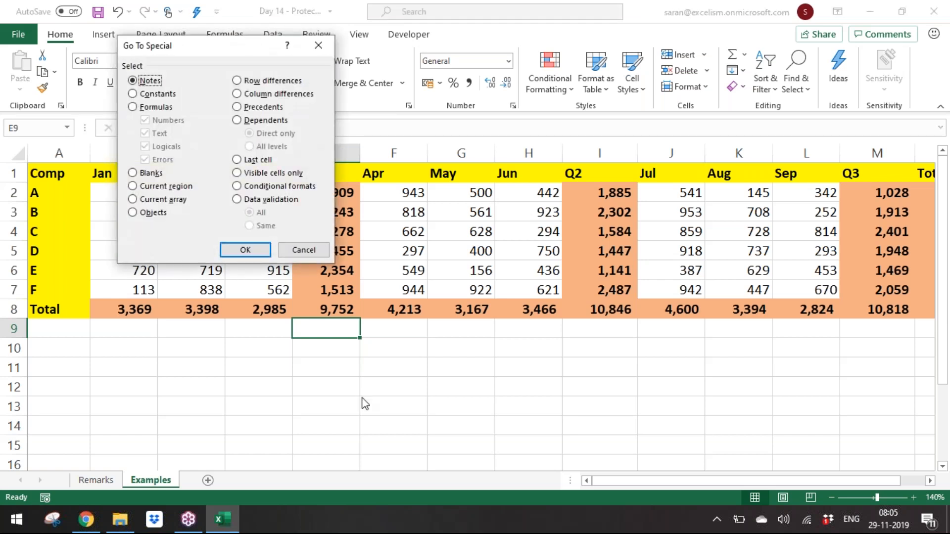
pyautogui.press('Return')
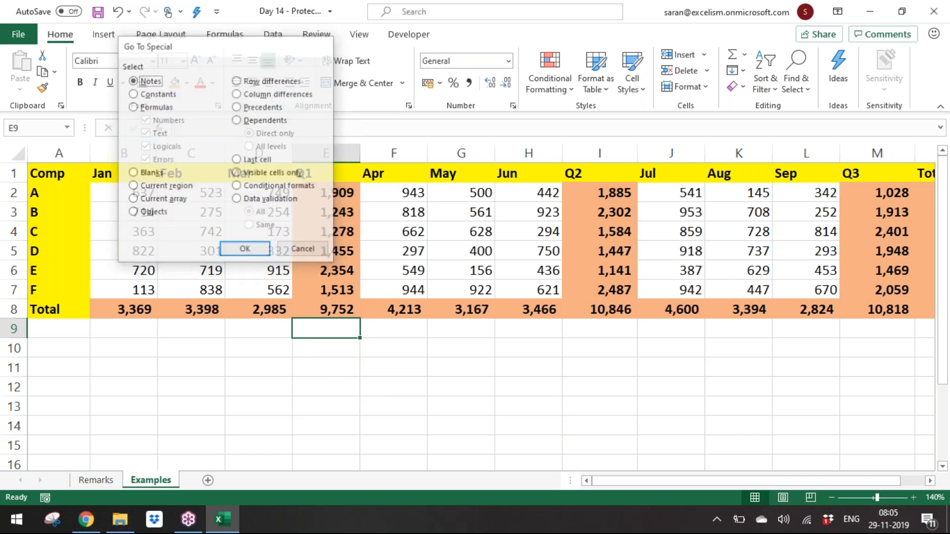
pyautogui.click(354, 421)
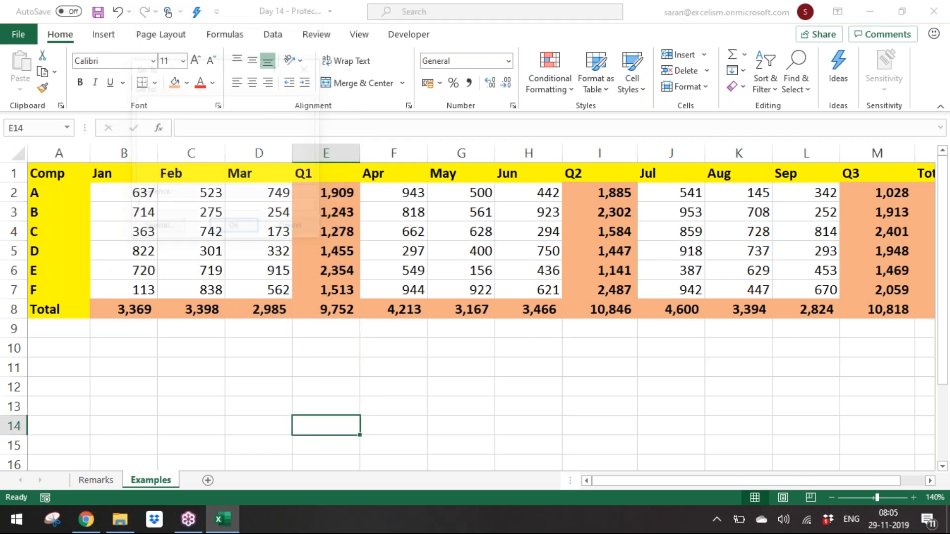
# Select all constants except text with Go To Special and give these number cells a grey fill
pyautogui.press('F5')
pyautogui.hotkey('alt', 's')
pyautogui.click(133, 94)
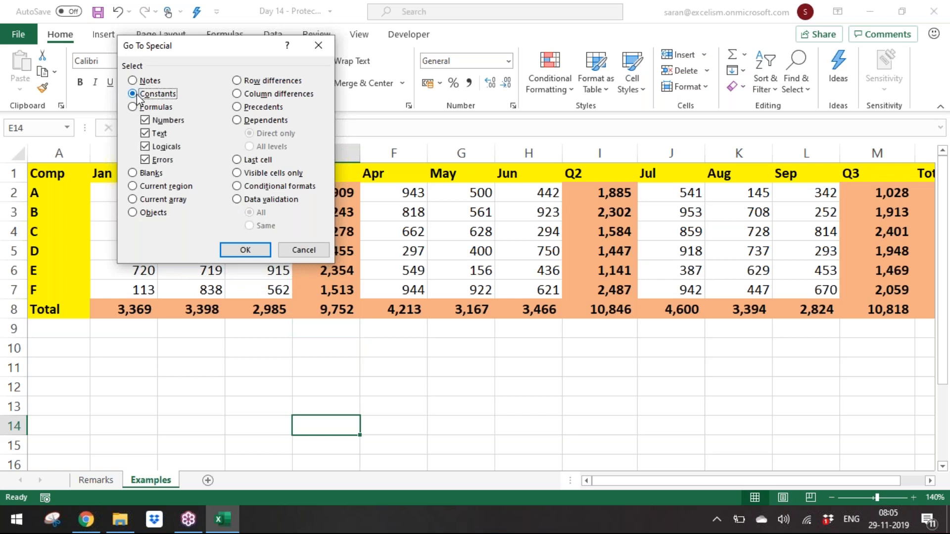
pyautogui.click(159, 137)
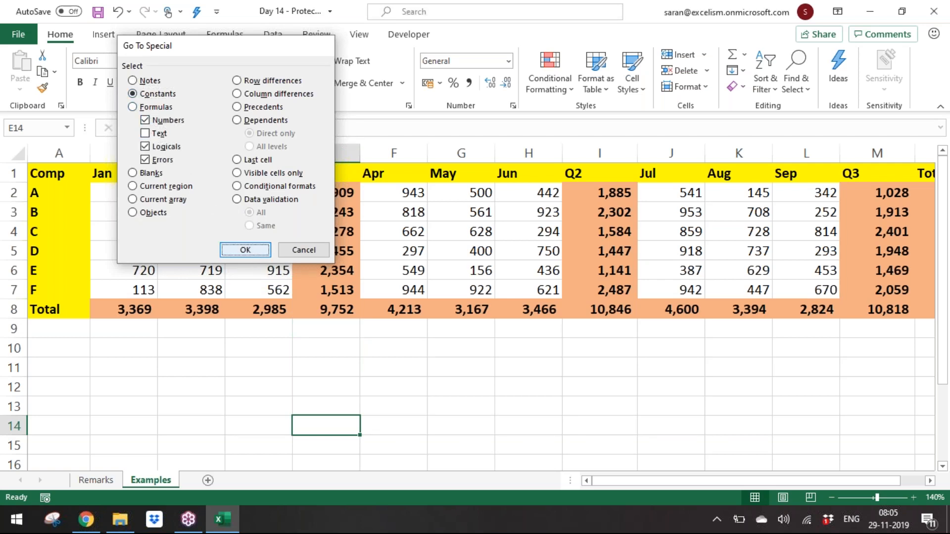
pyautogui.press('Return')
pyautogui.click(187, 83)
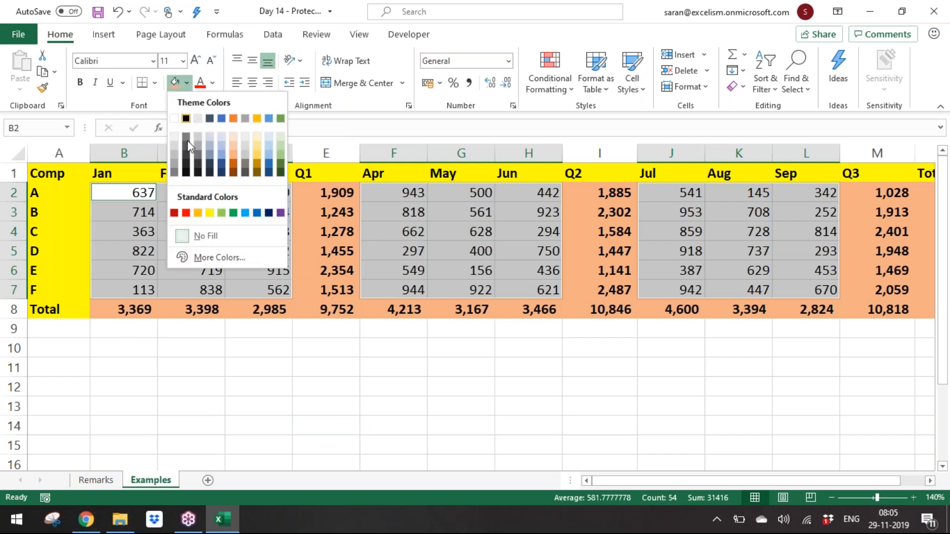
pyautogui.click(175, 156)
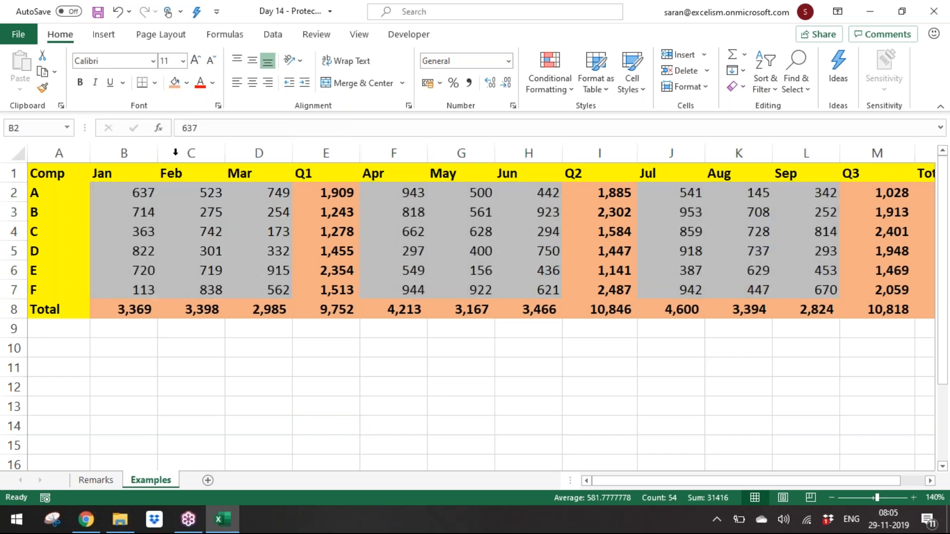
pyautogui.click(282, 407)
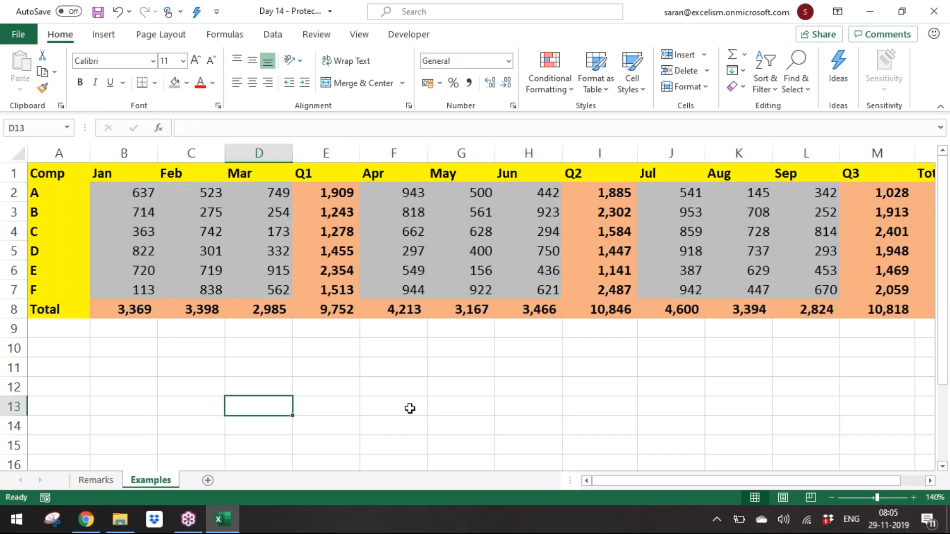
# AutoFit the column widths of the whole sheet and set the zoom to 160%
pyautogui.hotkey('ctrl', 'a')
pyautogui.hotkey('alt', 'o')
pyautogui.press('c')
pyautogui.press('a')
pyautogui.click(363, 343)
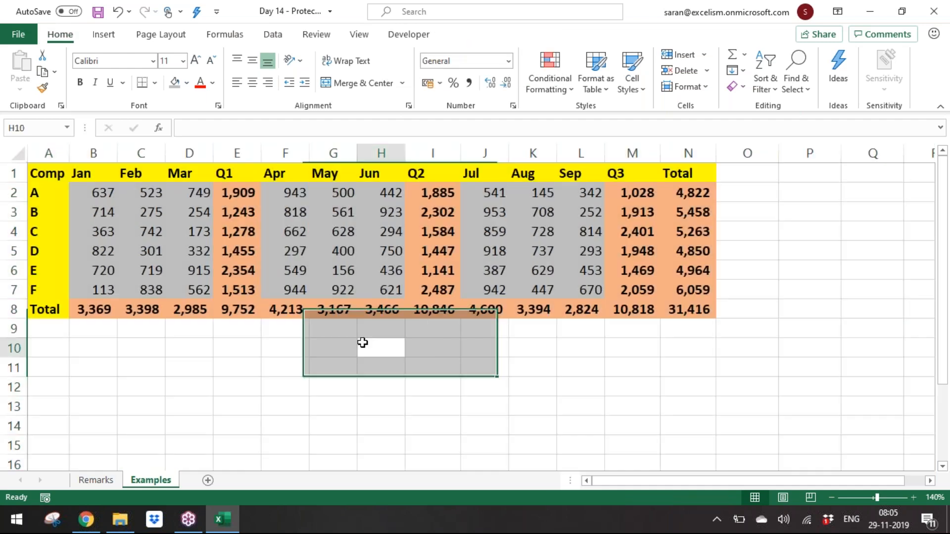
pyautogui.click(913, 497)
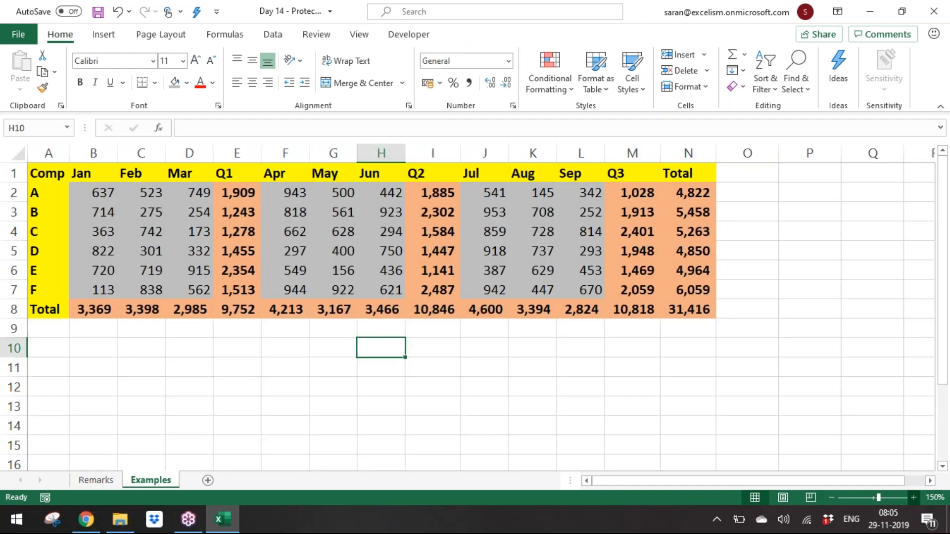
pyautogui.click(913, 497)
pyautogui.click(382, 348)
pyautogui.click(267, 352)
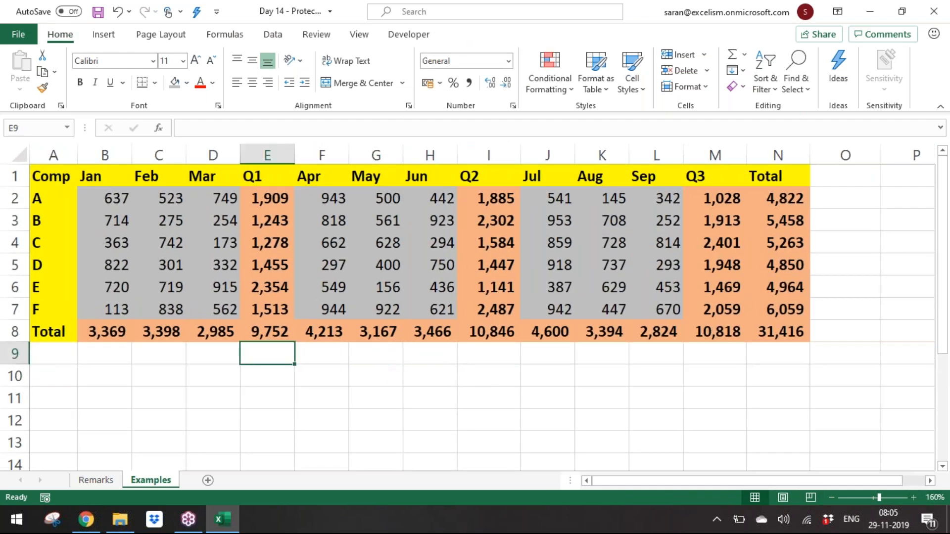
pyautogui.click(302, 384)
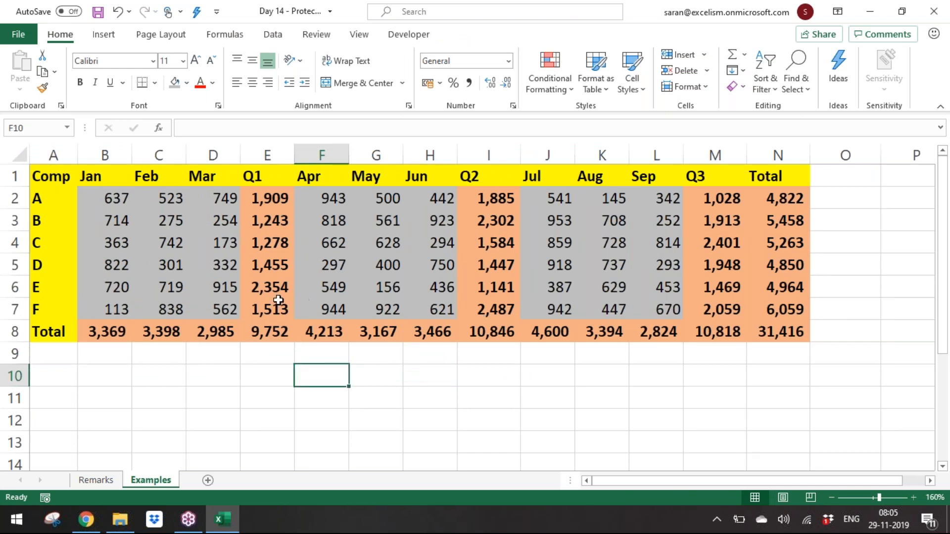
# Check the protection settings of cell B2 in Format Cells and leave them as they are
pyautogui.click(120, 193)
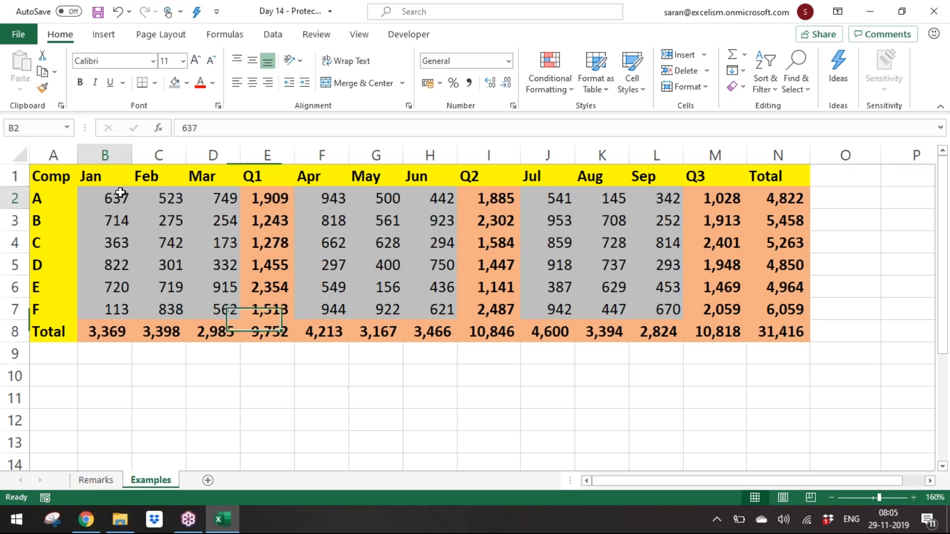
pyautogui.click(705, 88)
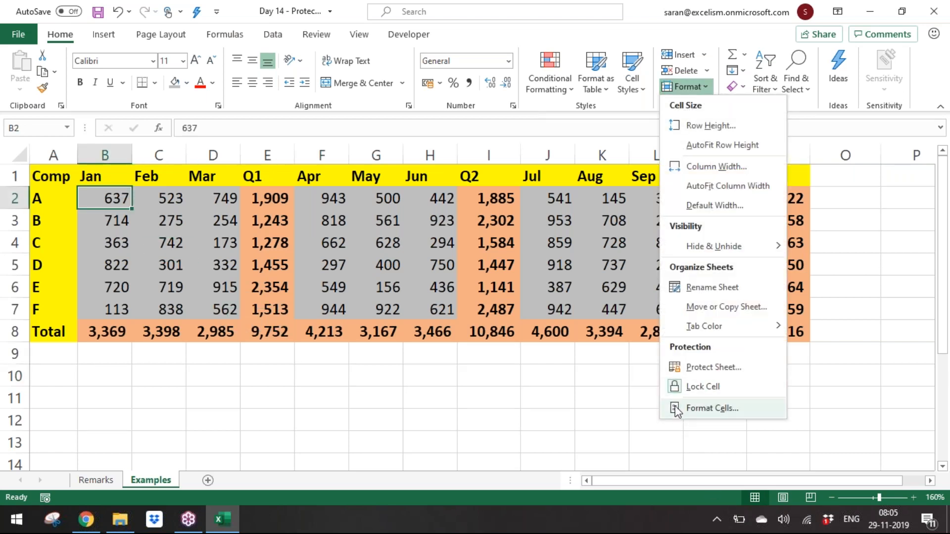
pyautogui.click(459, 376)
pyautogui.rightClick(105, 198)
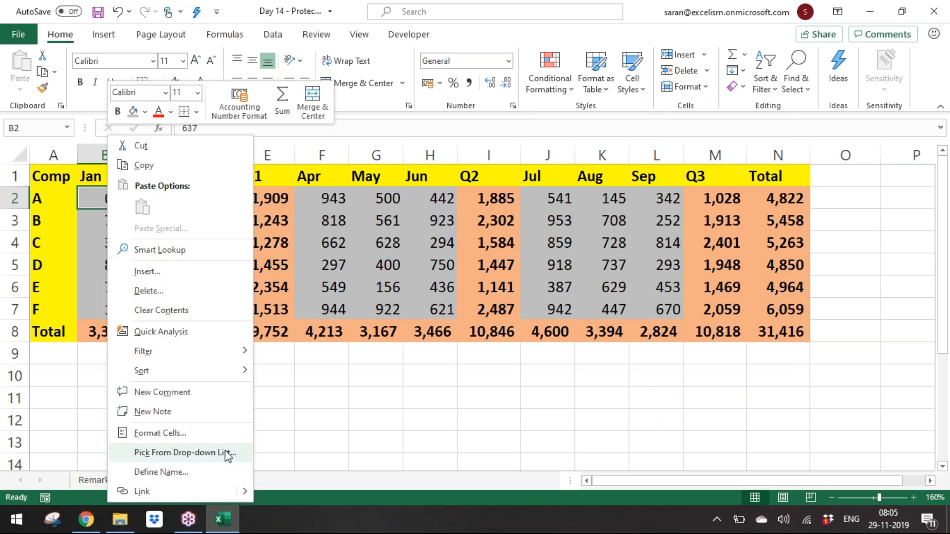
pyautogui.click(204, 435)
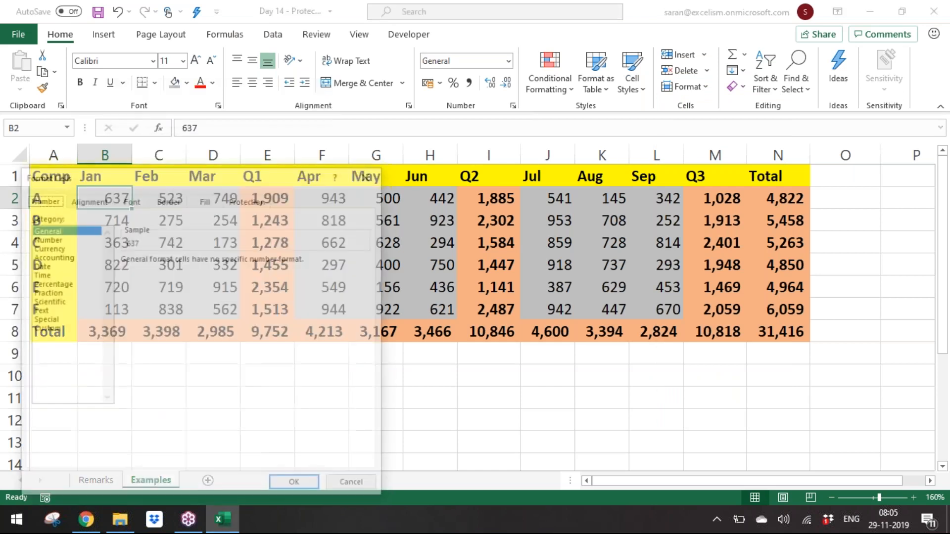
pyautogui.click(246, 199)
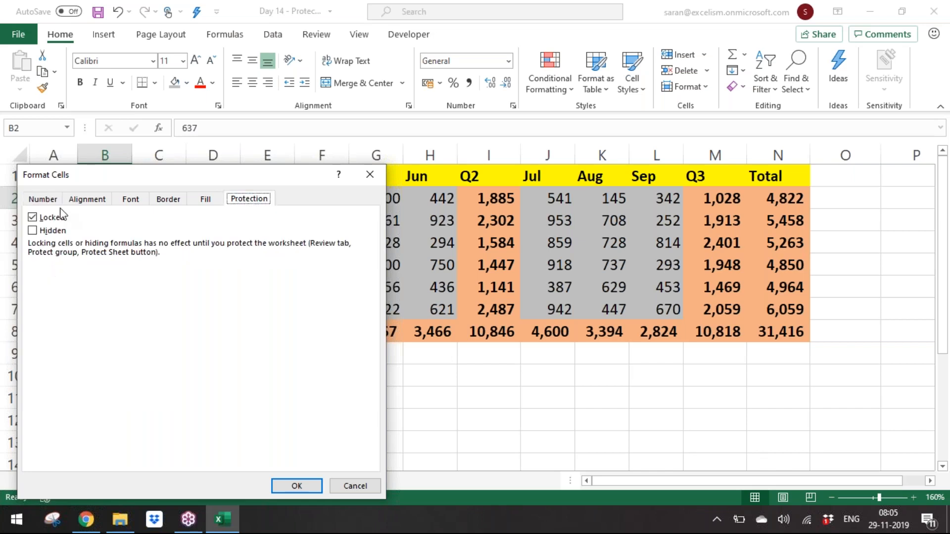
pyautogui.click(355, 486)
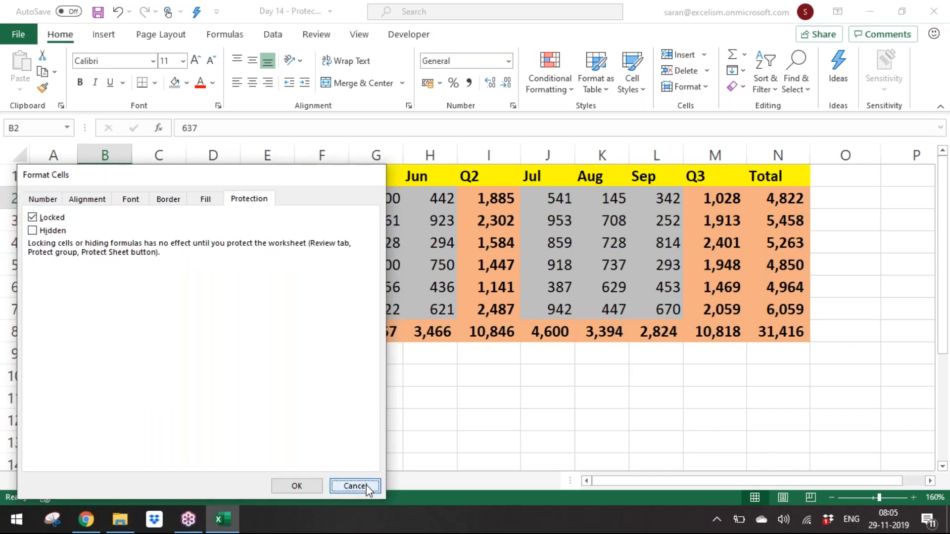
# Check the protection settings of cell K4 in Format Cells, then cancel
pyautogui.click(612, 249)
pyautogui.rightClick(612, 248)
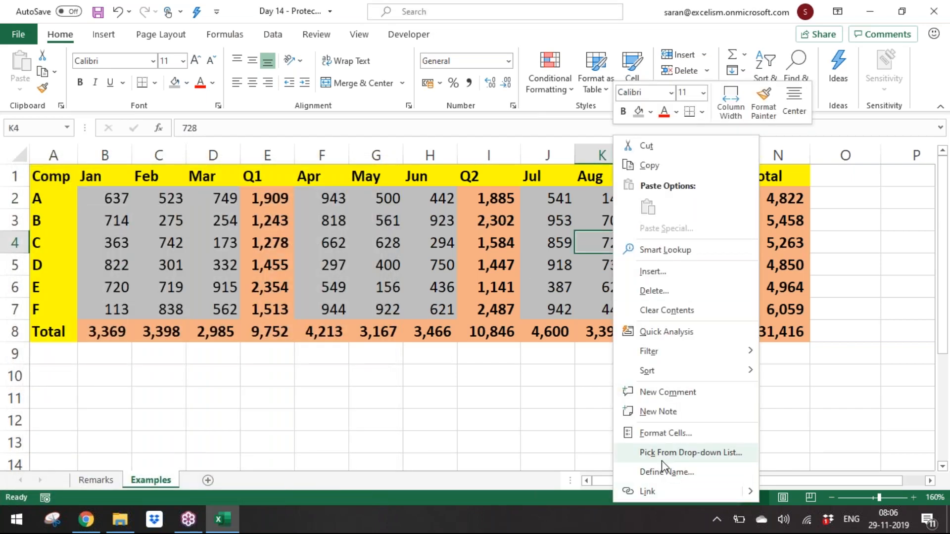
pyautogui.click(672, 439)
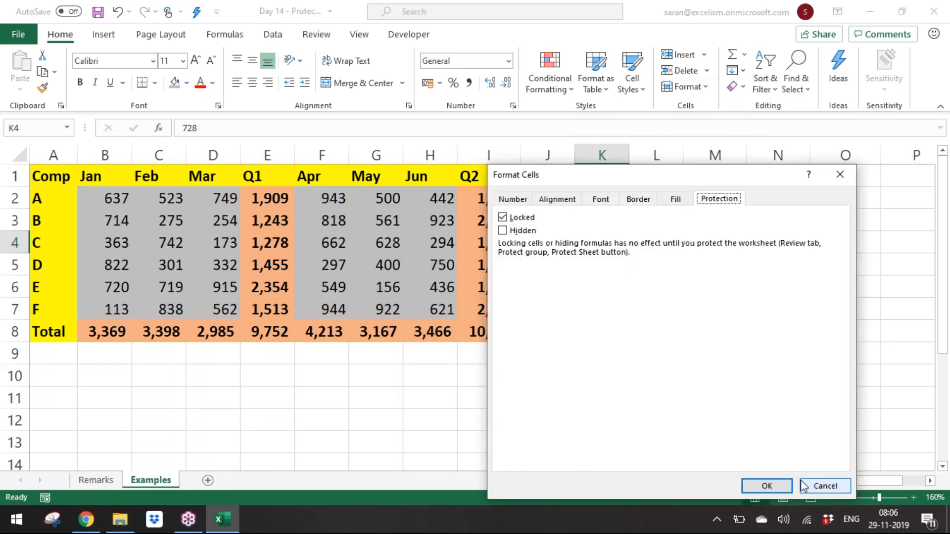
pyautogui.click(823, 486)
pyautogui.click(375, 354)
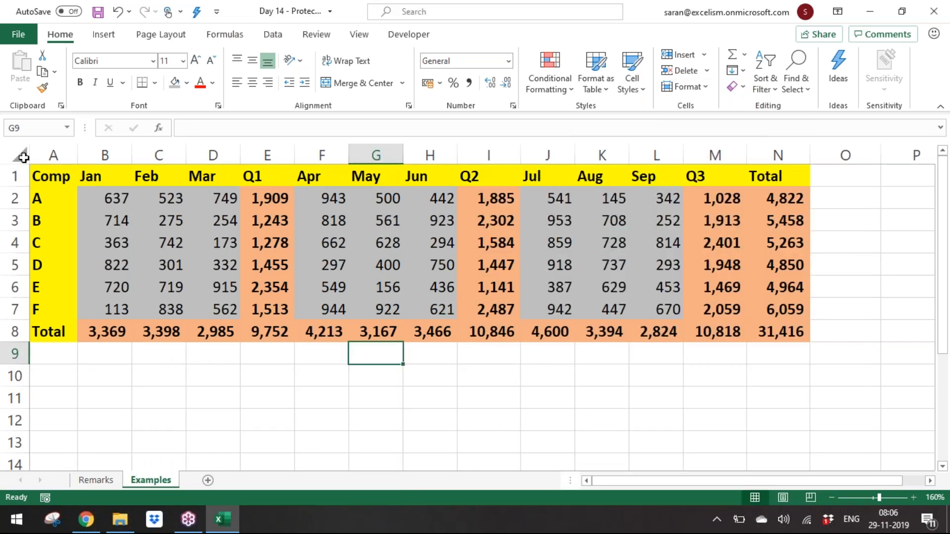
# Select the entire sheet and check the protection settings for all its cells in Format Cells without changing them
pyautogui.click(22, 156)
pyautogui.rightClick(113, 199)
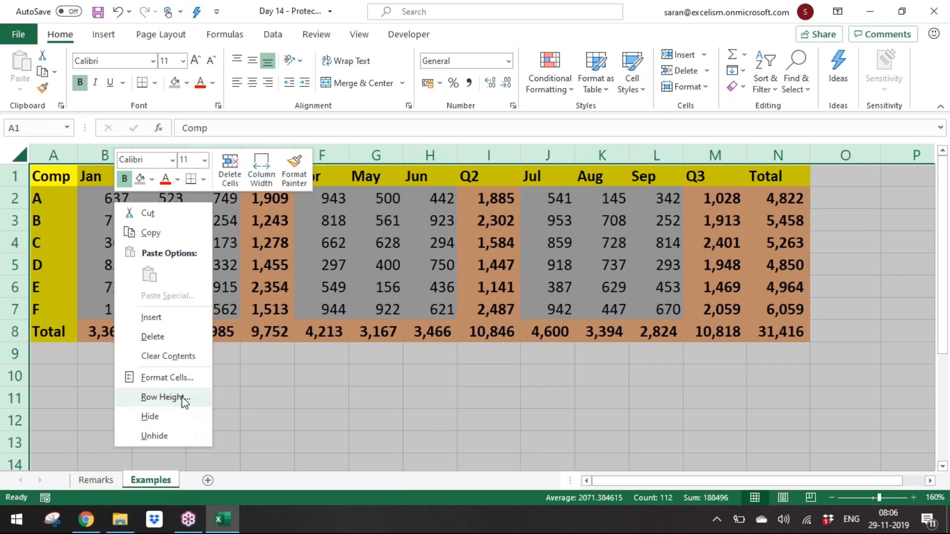
pyautogui.click(186, 381)
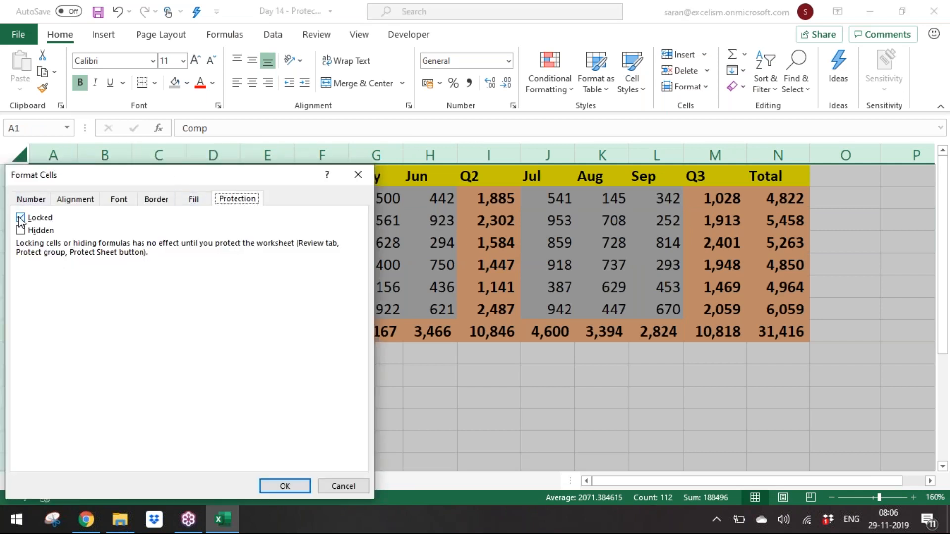
pyautogui.click(357, 174)
pyautogui.click(378, 394)
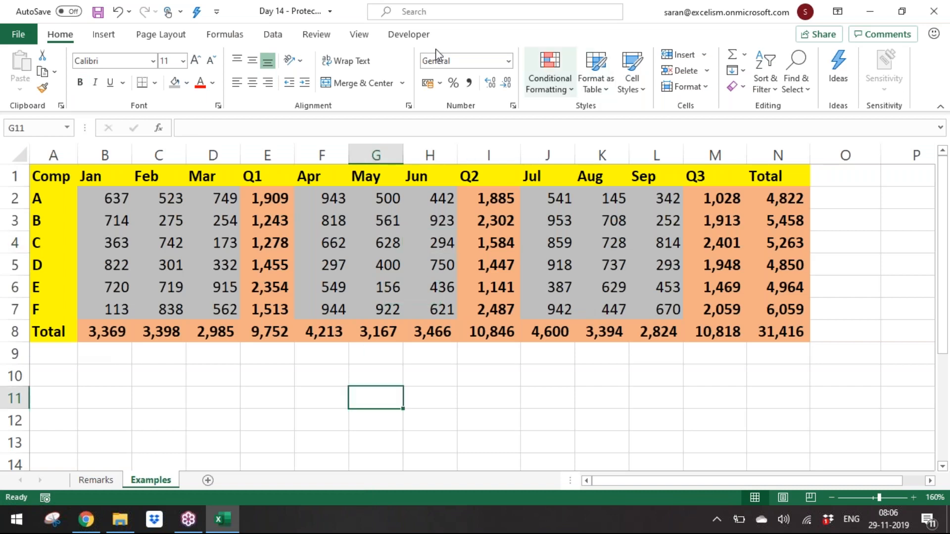
# Protect the Examples sheet, entering and confirming the sheet password
pyautogui.click(331, 38)
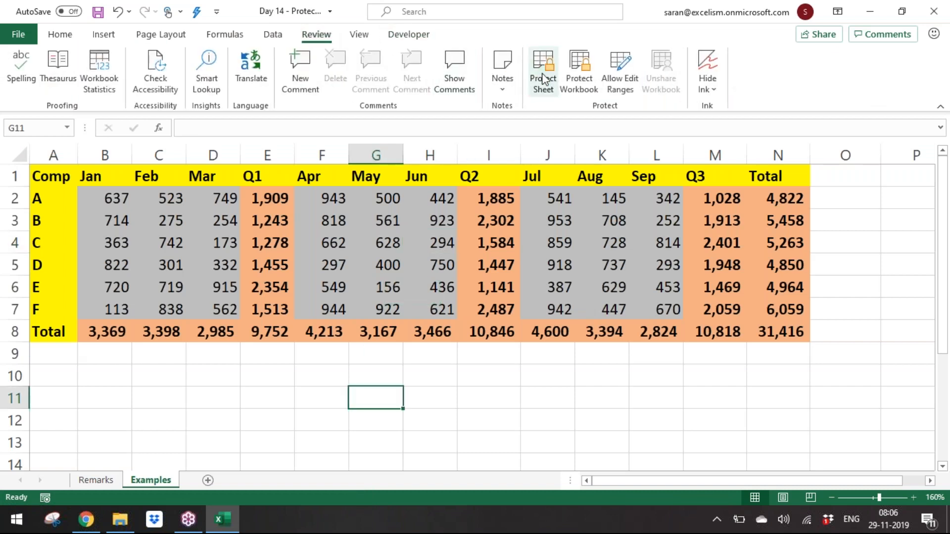
pyautogui.click(544, 79)
pyautogui.press('Return')
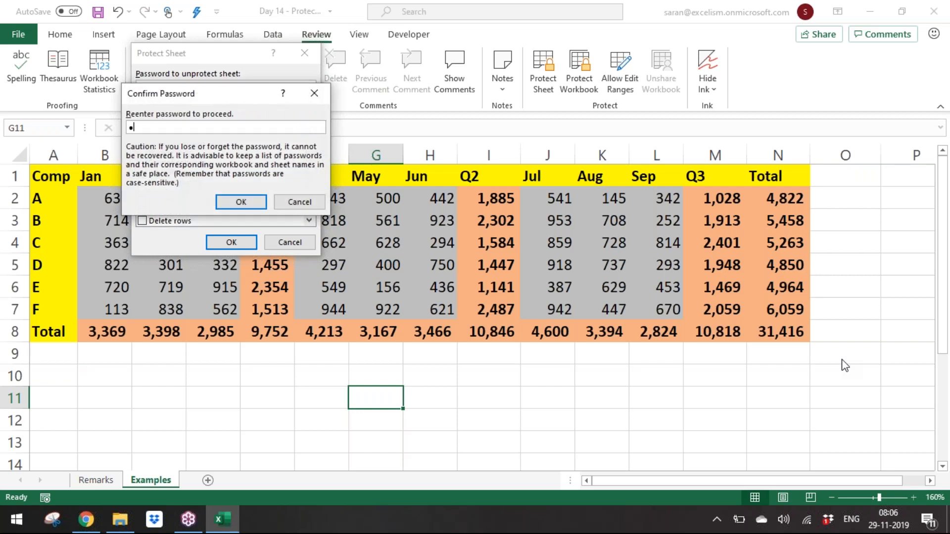
pyautogui.press('Return')
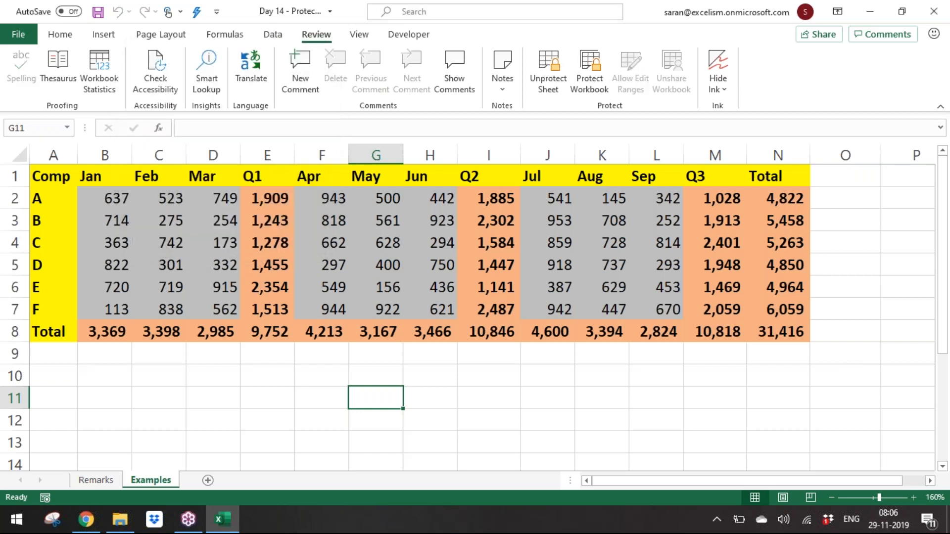
# Try to edit cells F5, H6, D3 and M5 on the protected sheet, dismissing each alert
pyautogui.doubleClick(322, 264)
pyautogui.press('Return')
pyautogui.click(435, 284)
pyautogui.doubleClick(435, 285)
pyautogui.press('Return')
pyautogui.click(198, 218)
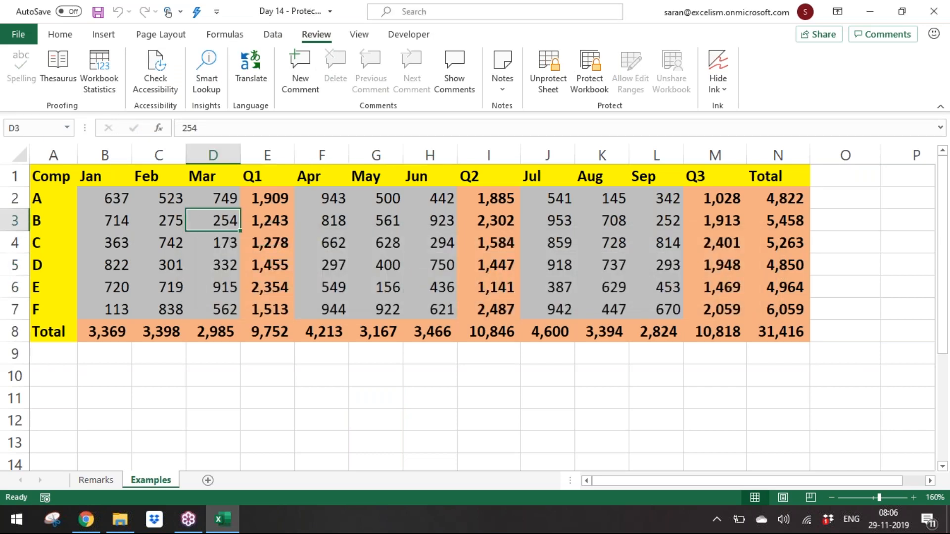
pyautogui.doubleClick(198, 218)
pyautogui.press('Return')
pyautogui.click(742, 261)
pyautogui.doubleClick(742, 261)
pyautogui.press('Return')
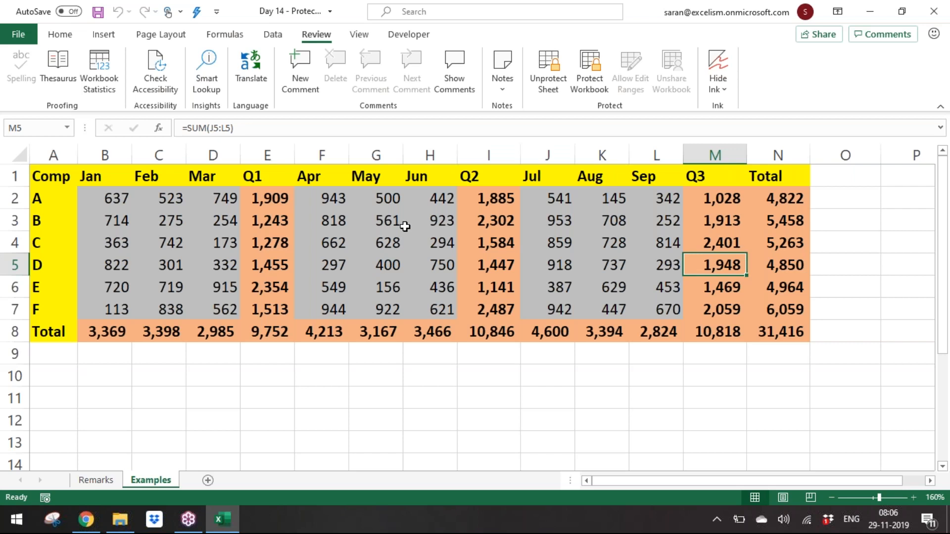
# Unprotect the Examples sheet by entering the sheet password
pyautogui.click(545, 74)
pyautogui.press('Return')
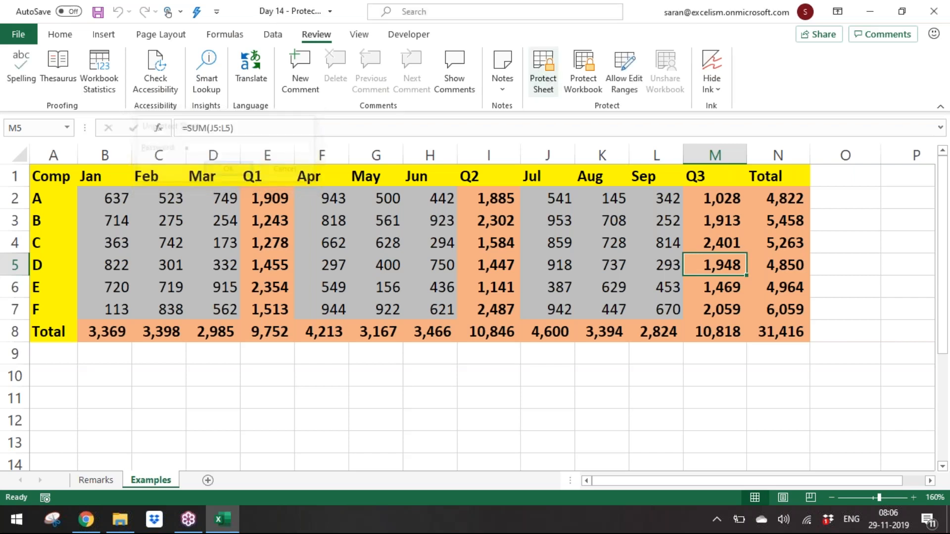
pyautogui.click(373, 360)
# Enter the note "User wanted to allow to edit Grey color cells" in cell A10
pyautogui.click(73, 379)
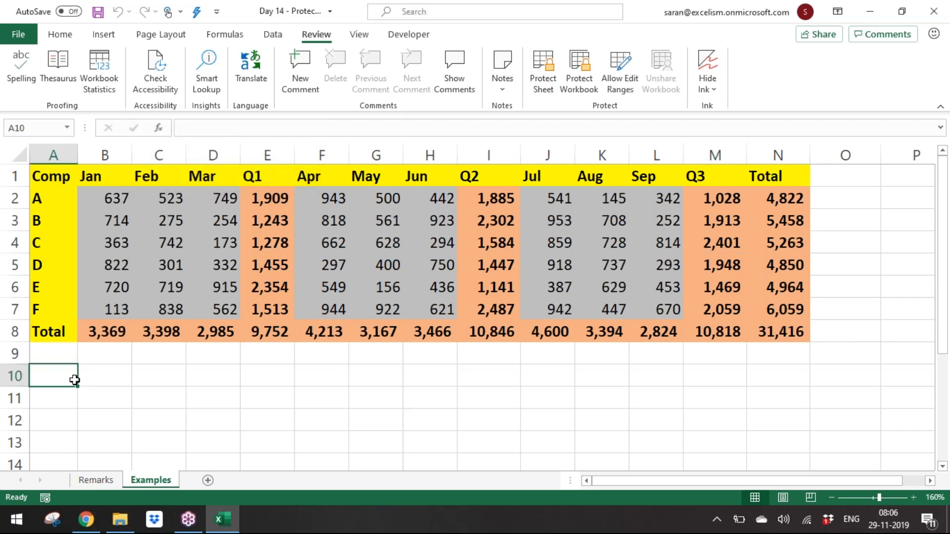
pyautogui.write('User wanted to allow ')
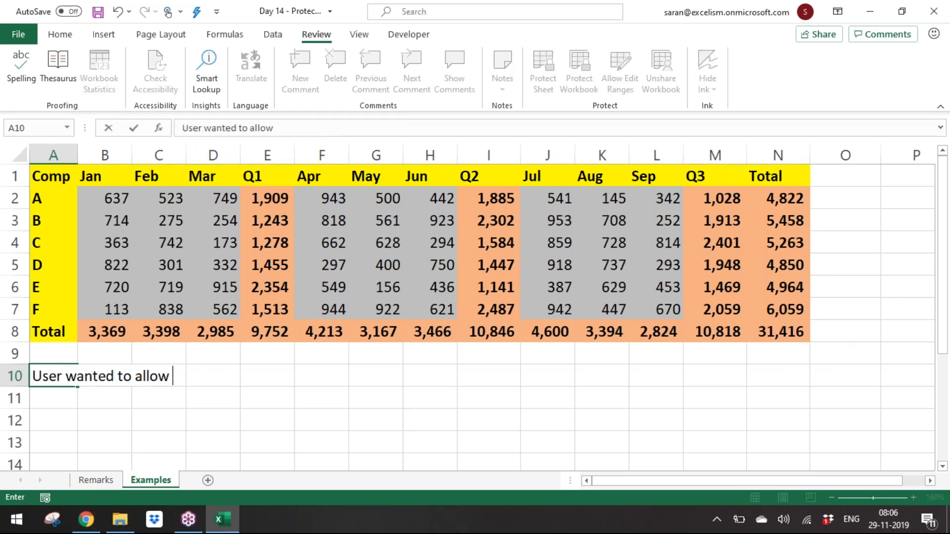
pyautogui.write('to edit ')
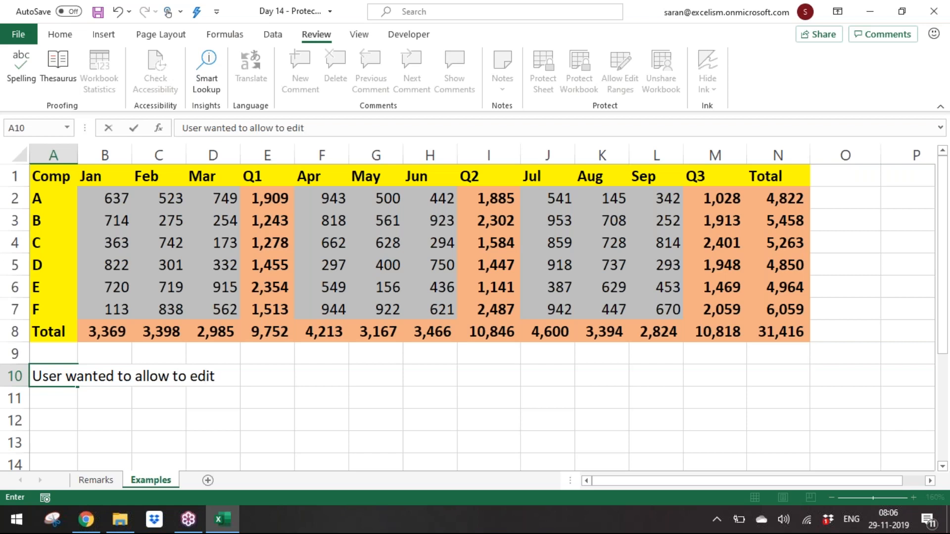
pyautogui.write('Grey col')
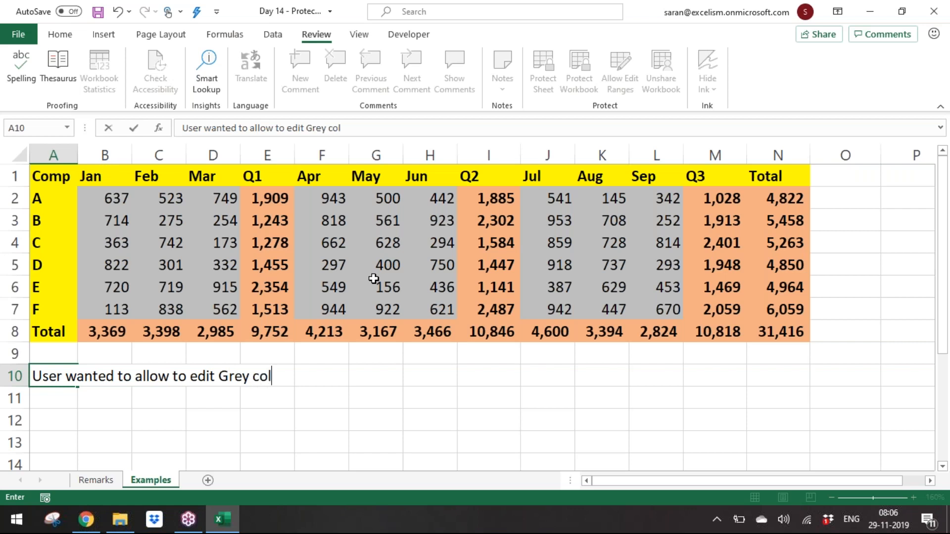
pyautogui.write('or ccell')
pyautogui.press('BackSpace')
pyautogui.press('BackSpace')
pyautogui.press('BackSpace')
pyautogui.press('BackSpace')
pyautogui.write('ells')
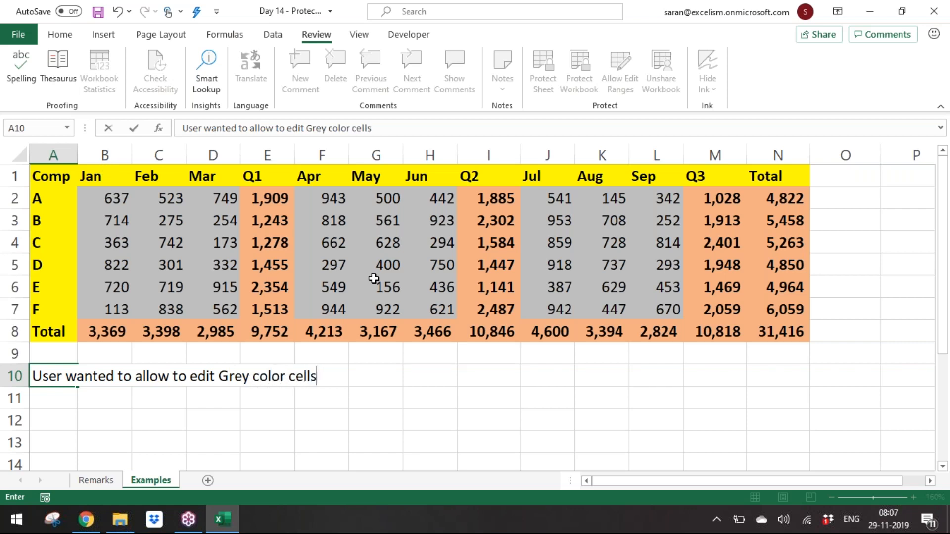
pyautogui.press('Return')
# Remove the yellow fill and bold from A10 by pasting only the formats of the blank cell A11 onto it
pyautogui.click(15, 376)
pyautogui.press('Down')
pyautogui.hotkey('ctrl', 'c')
pyautogui.press('Up')
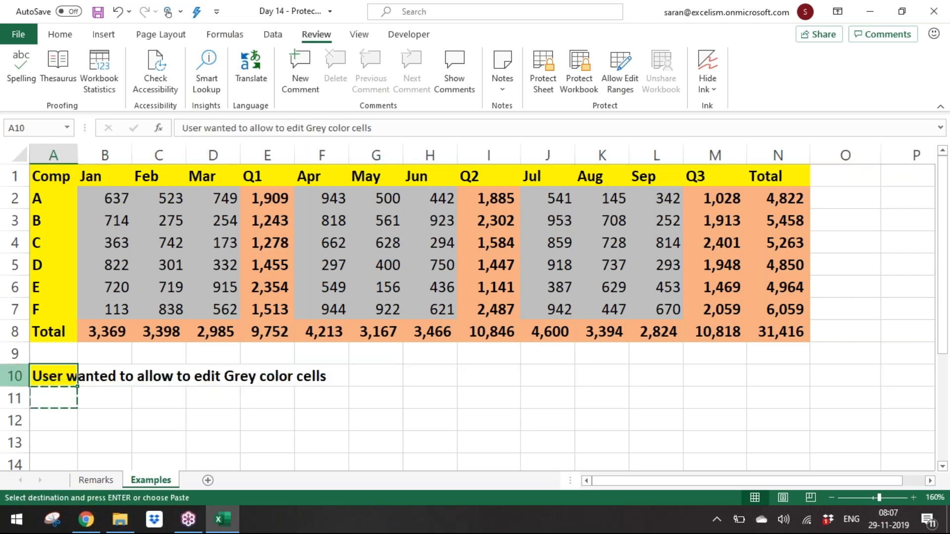
pyautogui.hotkey('alt', 'e')
pyautogui.press('s')
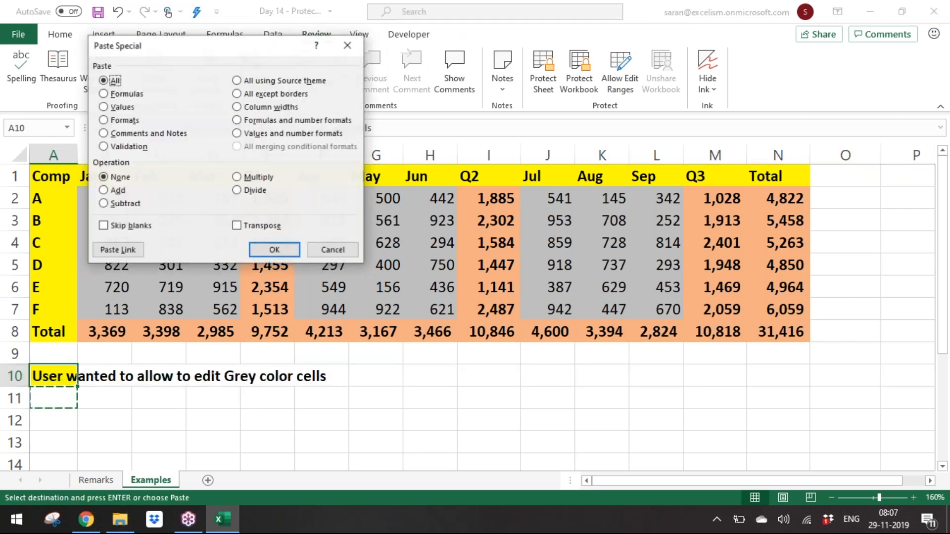
pyautogui.press('t')
pyautogui.press('Return')
pyautogui.press('Escape')
# Select the grey blocks B2:D7, F2:H7 and J2:L7 one after another to review the editable ranges
pyautogui.press('Right')
pyautogui.hotkey('ctrl', 'Up')
pyautogui.press('Up')
pyautogui.hotkey('ctrl', 'shift', 'Up')
pyautogui.hotkey('shift', 'Down')
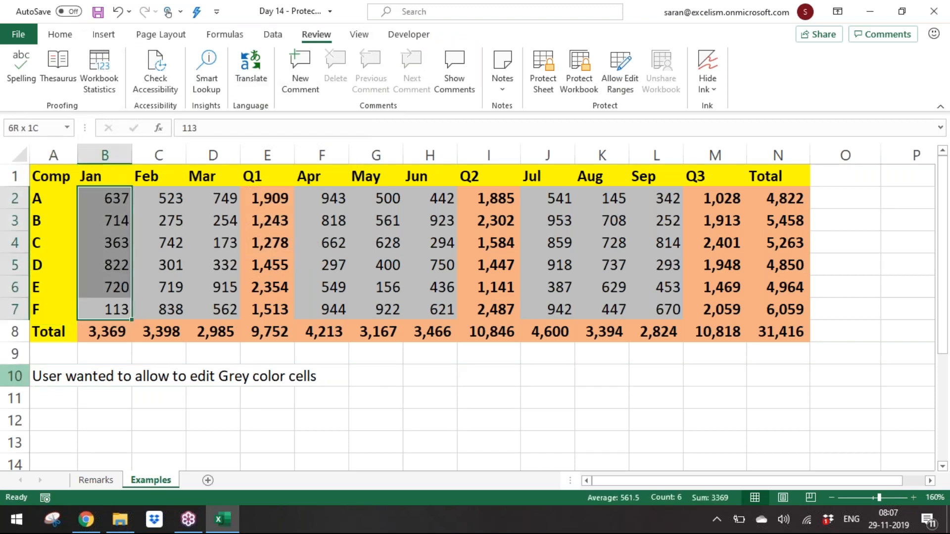
pyautogui.hotkey('shift', 'Right')
pyautogui.press('Right')
pyautogui.press('Right')
pyautogui.press('Right')
pyautogui.press('Right')
pyautogui.hotkey('shift', 'Right')
pyautogui.hotkey('shift', 'Right')
pyautogui.hotkey('shift', 'Up')
pyautogui.hotkey('shift', 'Up')
pyautogui.hotkey('shift', 'Up')
pyautogui.hotkey('shift', 'Up')
pyautogui.hotkey('shift', 'Up')
pyautogui.press('Right')
pyautogui.press('Right')
pyautogui.press('Right')
pyautogui.press('Right')
pyautogui.hotkey('shift', 'Right')
pyautogui.hotkey('shift', 'Right')
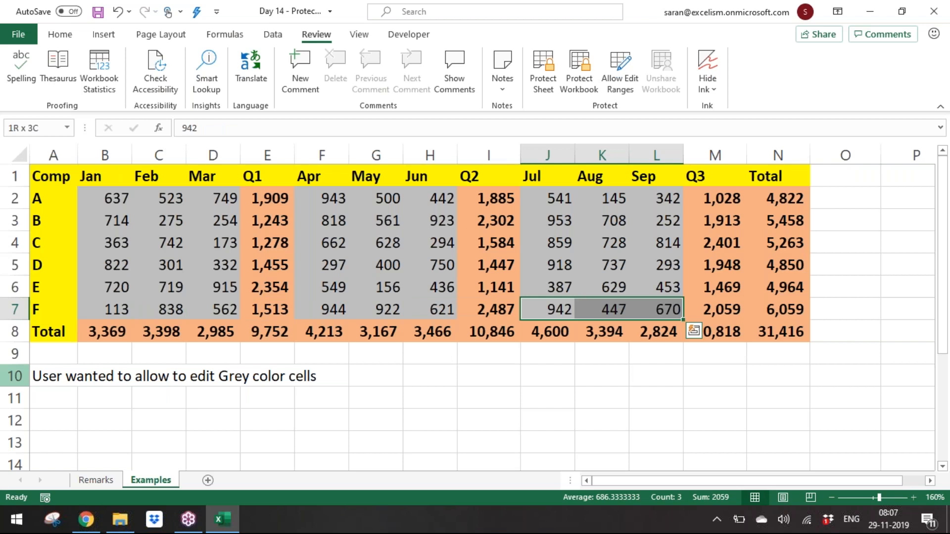
pyautogui.hotkey('shift', 'Up')
pyautogui.hotkey('shift', 'Up')
pyautogui.hotkey('shift', 'Up')
pyautogui.hotkey('shift', 'Up')
pyautogui.hotkey('shift', 'Up')
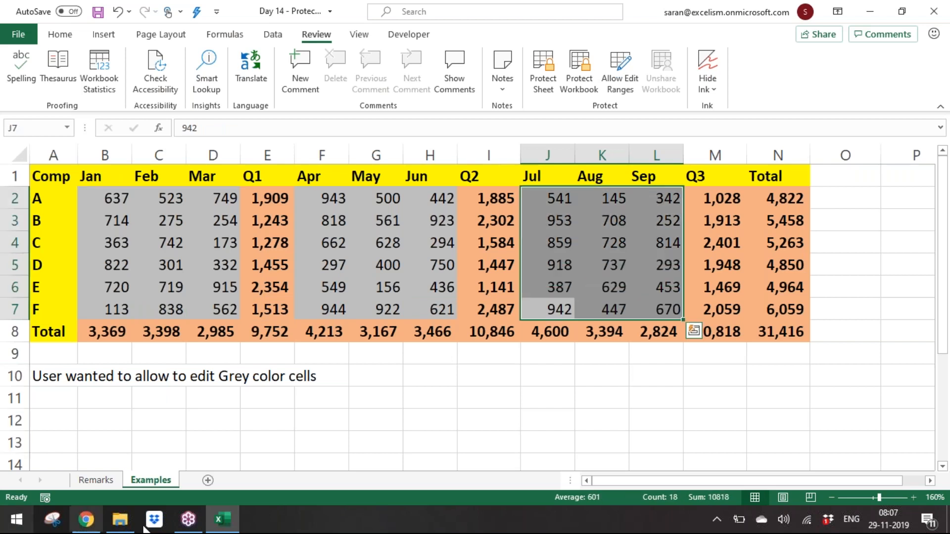
# Select the grey cells with Go To Special, using Constants without Text, and turn off their Locked protection setting
pyautogui.click(341, 369)
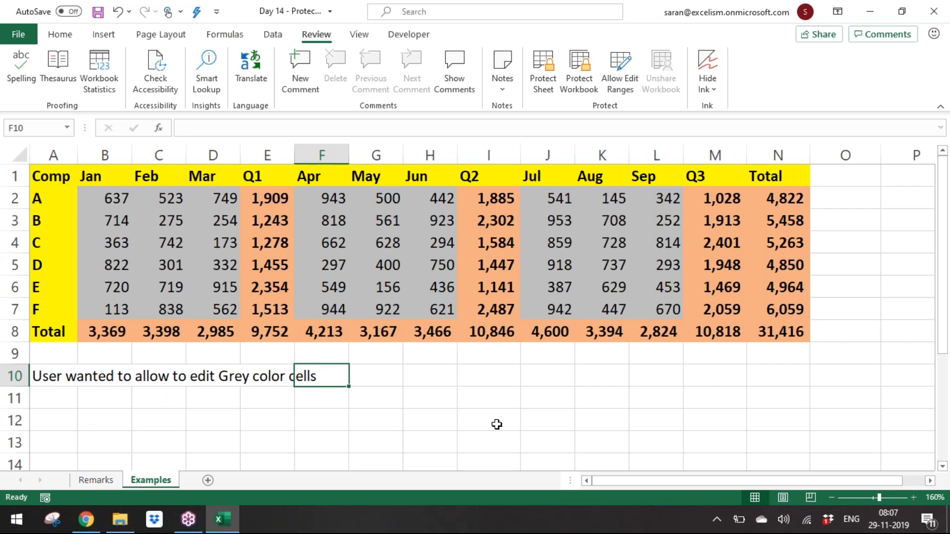
pyautogui.press('F5')
pyautogui.click(164, 228)
pyautogui.click(158, 95)
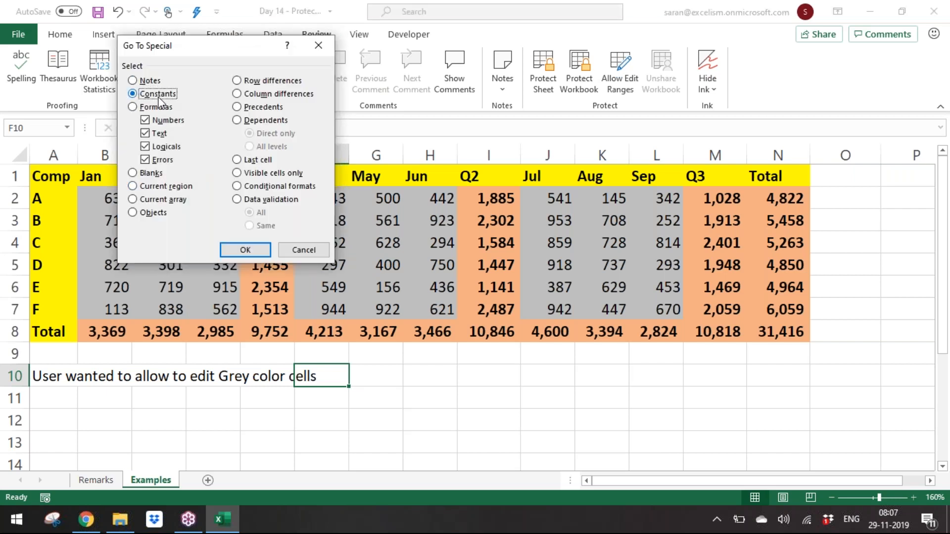
pyautogui.click(148, 133)
pyautogui.click(245, 250)
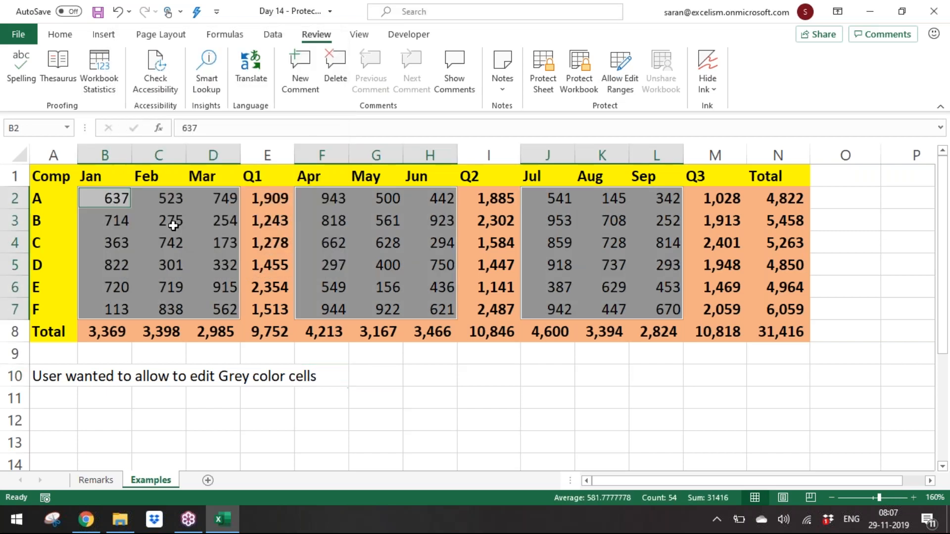
pyautogui.rightClick(170, 218)
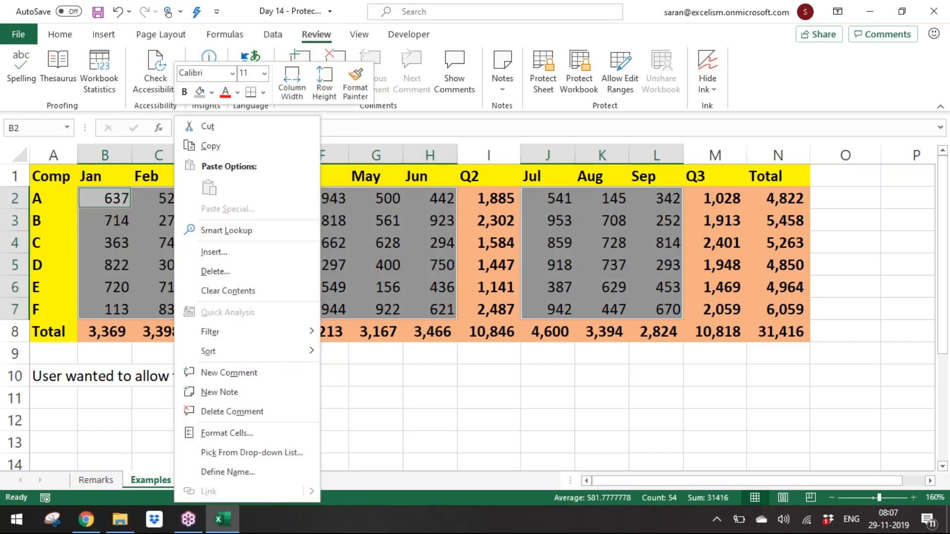
pyautogui.click(263, 434)
pyautogui.click(95, 218)
pyautogui.click(357, 483)
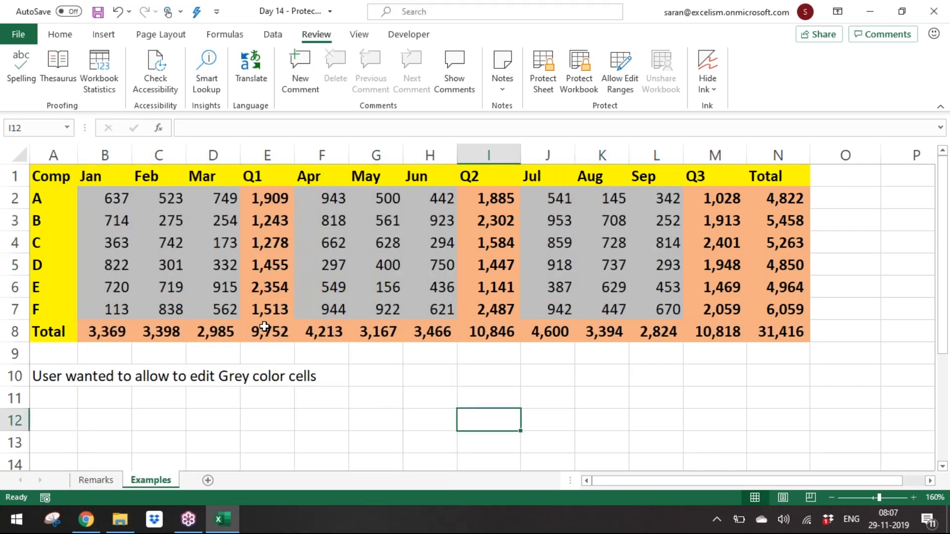
# Enter the note "Now, Grey colored area is unlocked" in cell A11
pyautogui.click(71, 393)
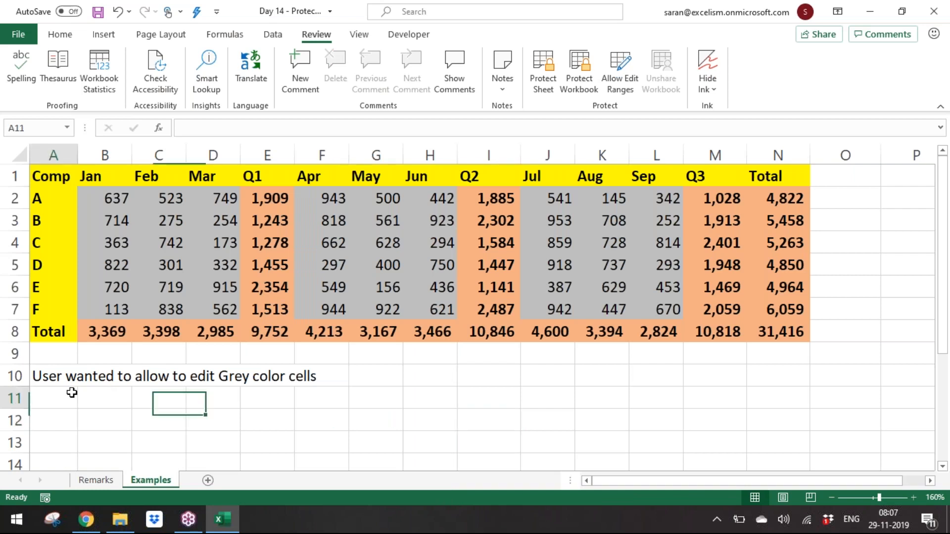
pyautogui.write('Now, Gre')
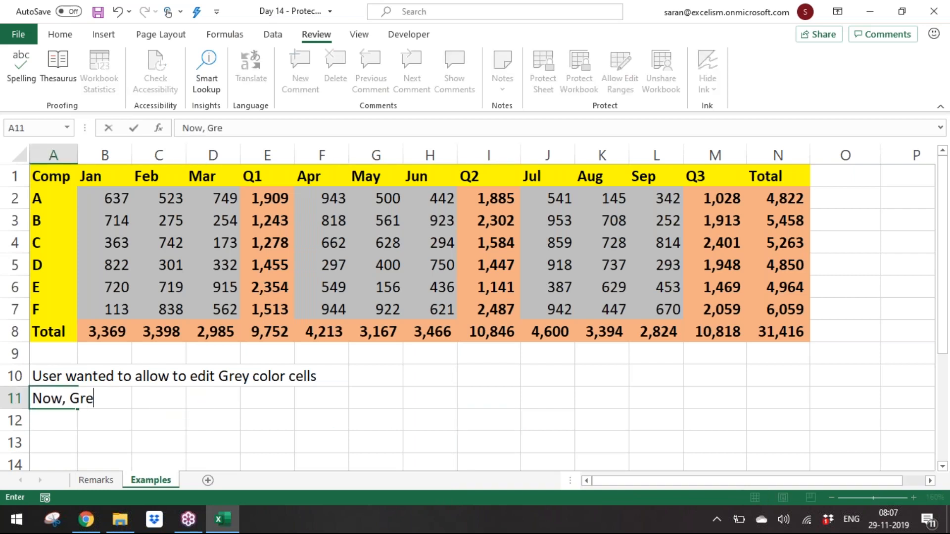
pyautogui.write('y colored a')
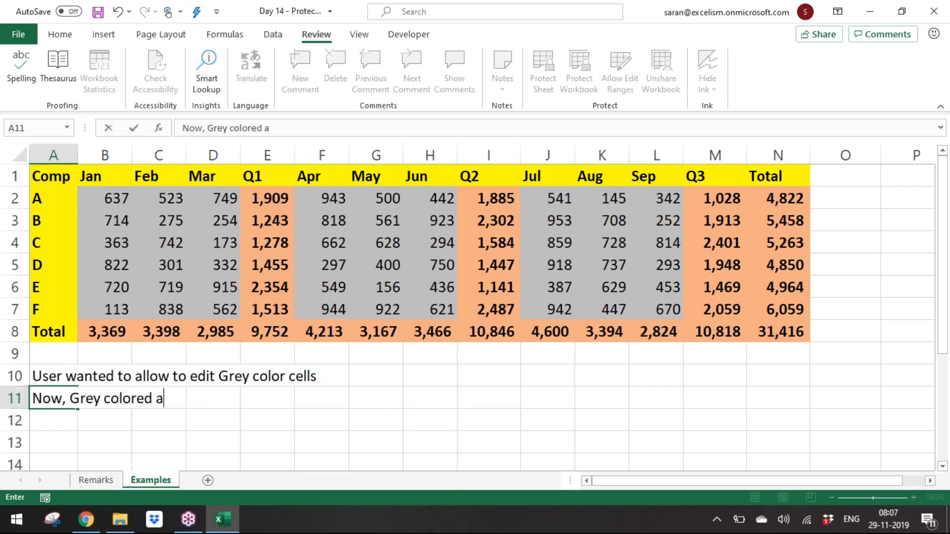
pyautogui.write('rea is u')
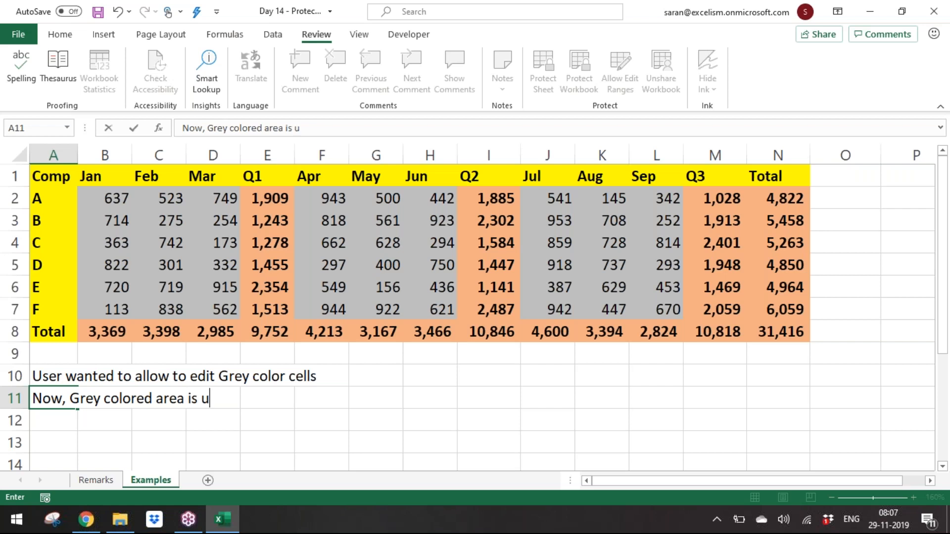
pyautogui.write('nclocked')
pyautogui.press('Return')
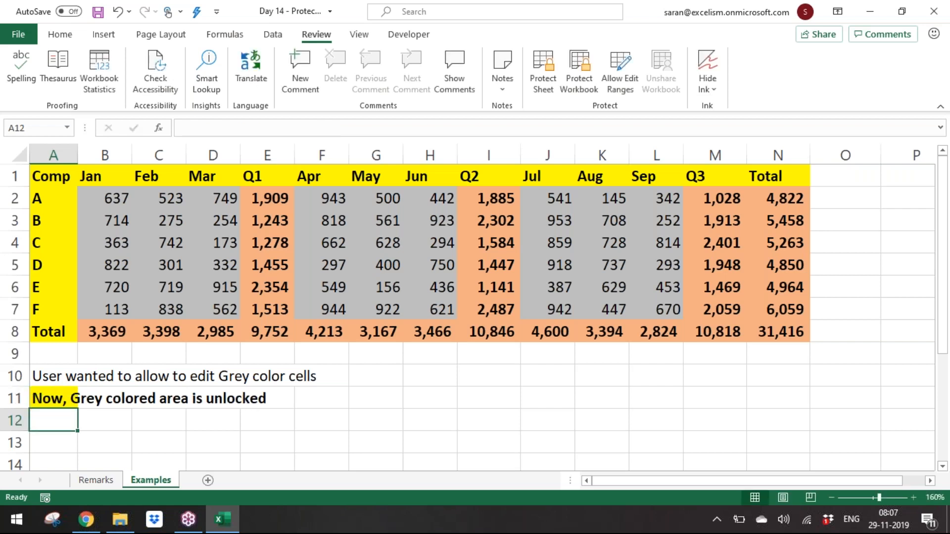
# Copy the plainly formatted note cell A10 and move to A11 as the paste target
pyautogui.press('Up')
pyautogui.press('Up')
pyautogui.press('Up')
pyautogui.press('Down')
pyautogui.hotkey('ctrl', 'c')
pyautogui.press('Down')
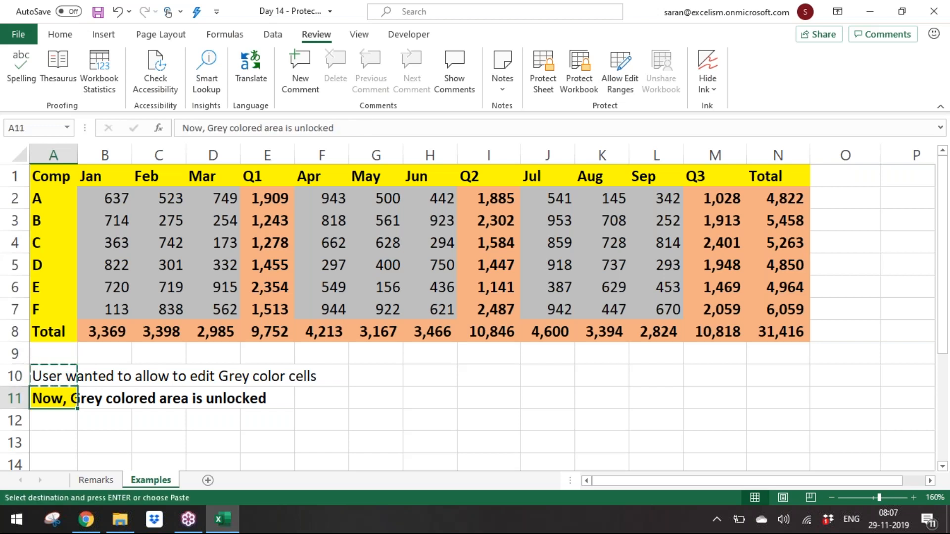
pyautogui.hotkey('ctrl', 'alt', 'v')
pyautogui.press('v')
pyautogui.press('Return')
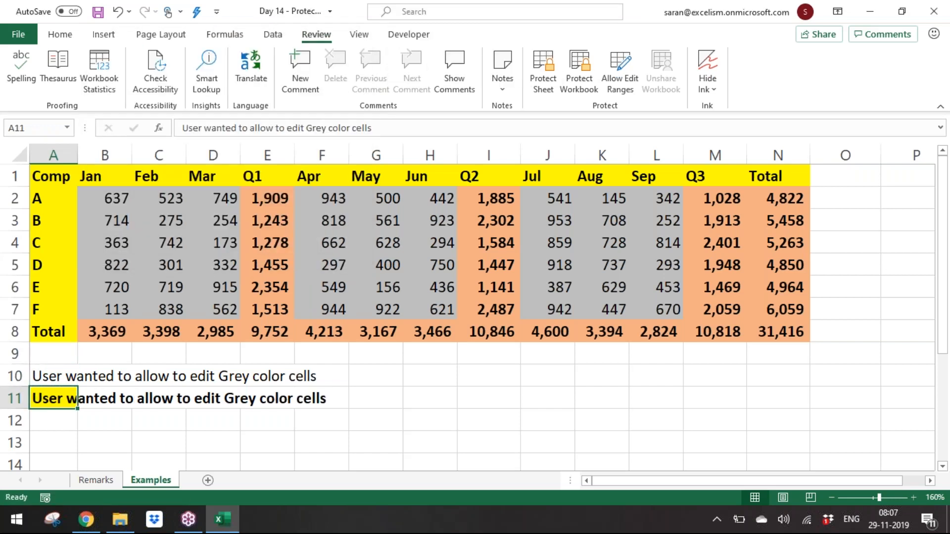
pyautogui.hotkey('ctrl', 'z')
# Paste only the copied formats onto A11, keeping its own note text
pyautogui.hotkey('alt', 'e')
pyautogui.press('s')
pyautogui.press('t')
pyautogui.press('Return')
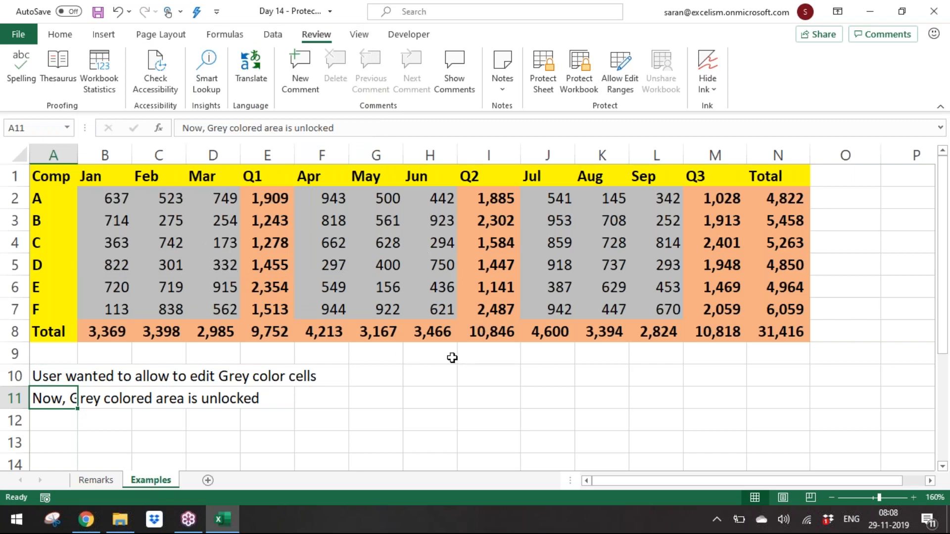
# Enter the note "Means Except the Grey color everything is locked" in cell A12
pyautogui.press('Down')
pyautogui.write('Menas')
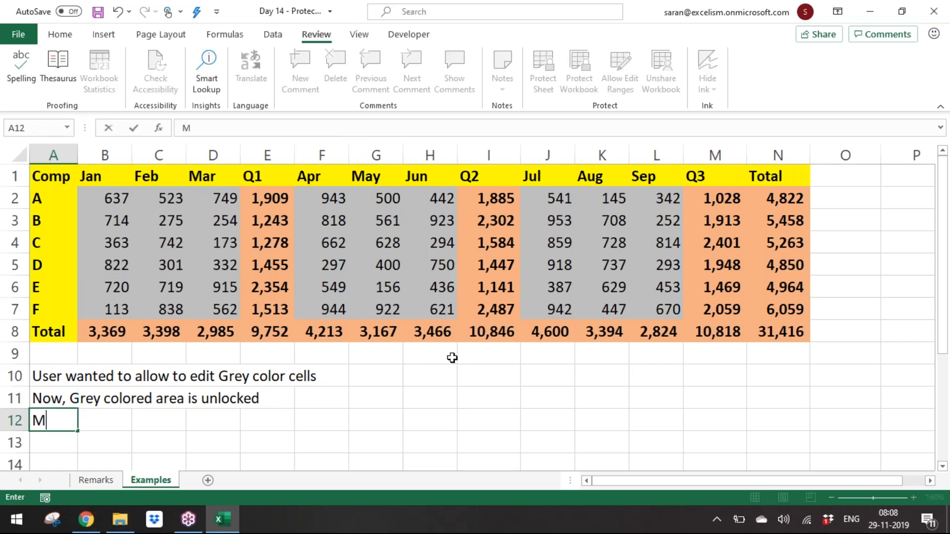
pyautogui.press('BackSpace')
pyautogui.press('BackSpace')
pyautogui.press('BackSpace')
pyautogui.press('BackSpace')
pyautogui.write('eans')
pyautogui.press('BackSpace')
pyautogui.write('ns Exce')
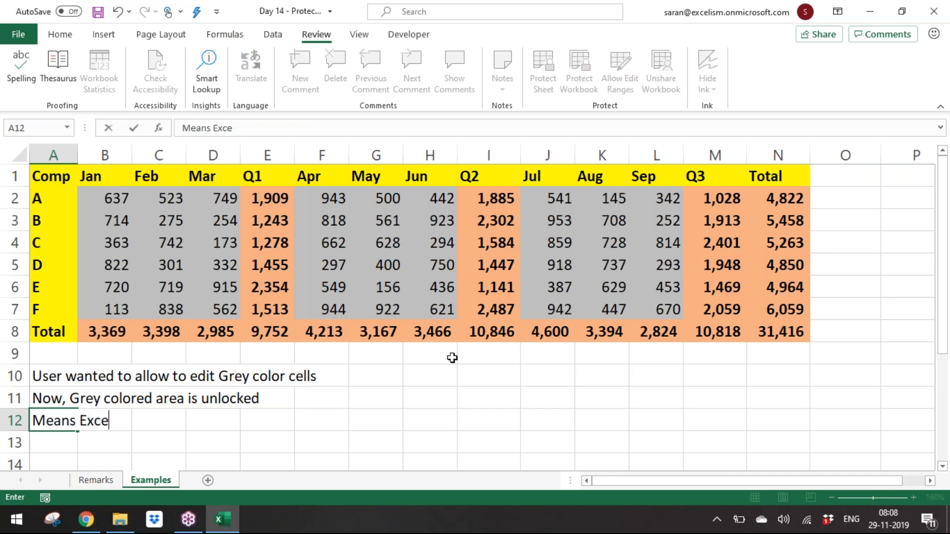
pyautogui.write('pt the Grey color everything is locked')
pyautogui.press('Return')
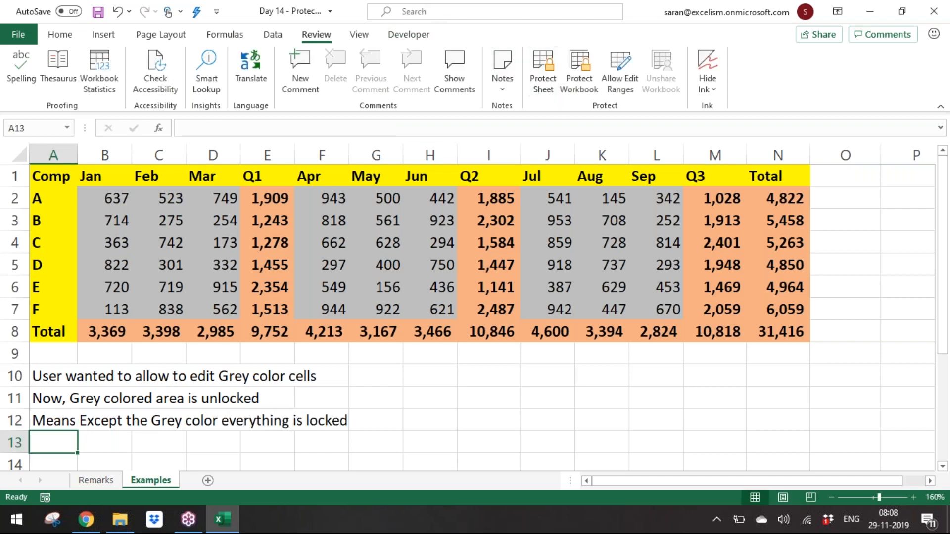
# Protect the Examples sheet with the sheet password, allowing users to select unlocked cells but not locked cells
pyautogui.click(431, 391)
pyautogui.click(539, 88)
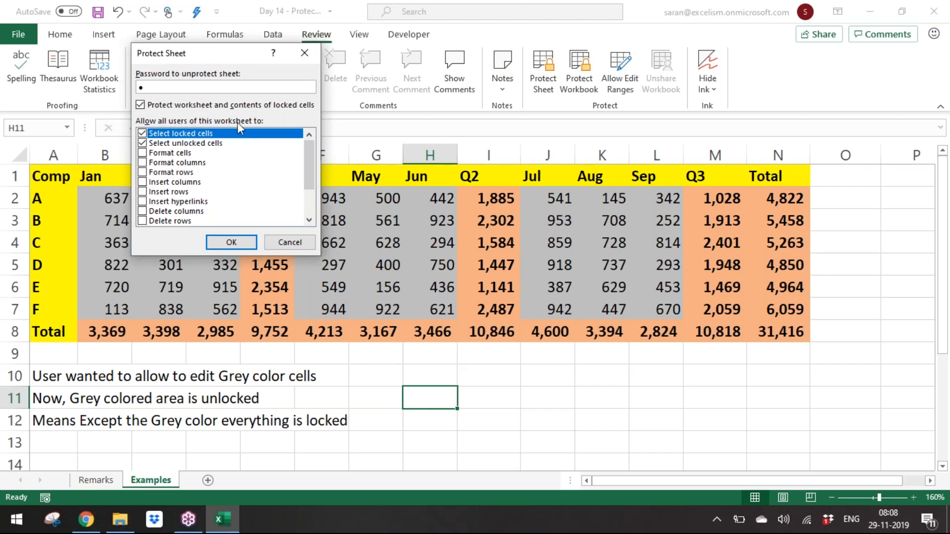
pyautogui.click(142, 143)
pyautogui.click(142, 139)
pyautogui.click(242, 245)
pyautogui.write('1')
pyautogui.press('Return')
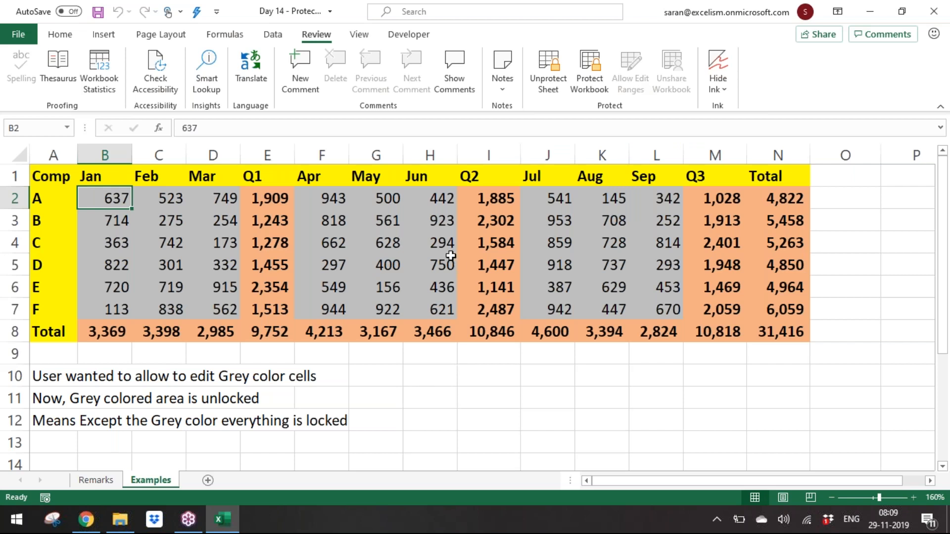
# Try to select the locked total cells N2 and N7, and test edit mode in the grey area without changing values
pyautogui.doubleClick(802, 200)
pyautogui.click(785, 303)
pyautogui.press('F2')
pyautogui.press('Escape')
pyautogui.press('F2')
pyautogui.press('Escape')
pyautogui.press('F2')
pyautogui.press('Escape')
pyautogui.press('F2')
pyautogui.press('Escape')
pyautogui.press('F2')
pyautogui.press('Escape')
pyautogui.press('F2')
pyautogui.press('Escape')
pyautogui.press('F2')
pyautogui.press('Escape')
# Enter 99 in cell B2 and 999 in cell B3 on the protected sheet
pyautogui.write('99')
pyautogui.press('Return')
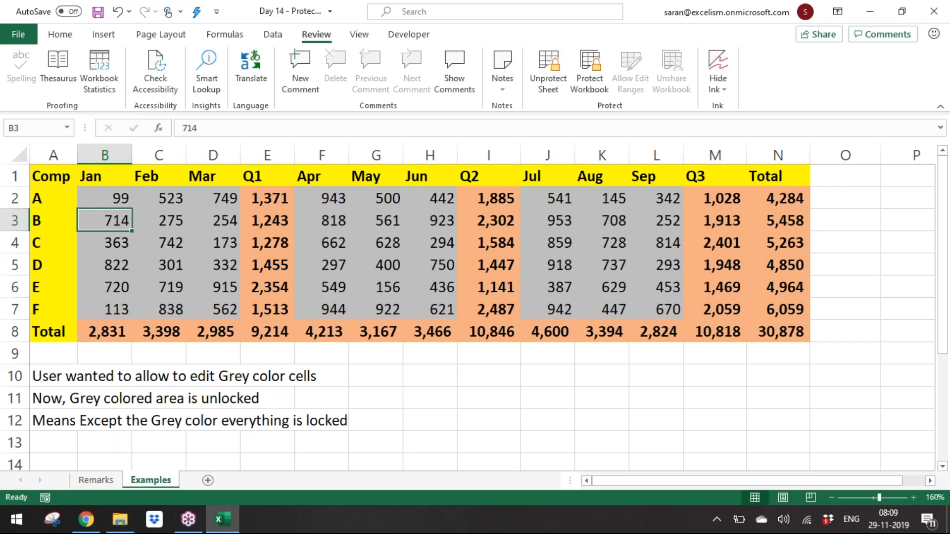
pyautogui.write('999')
pyautogui.press('Return')
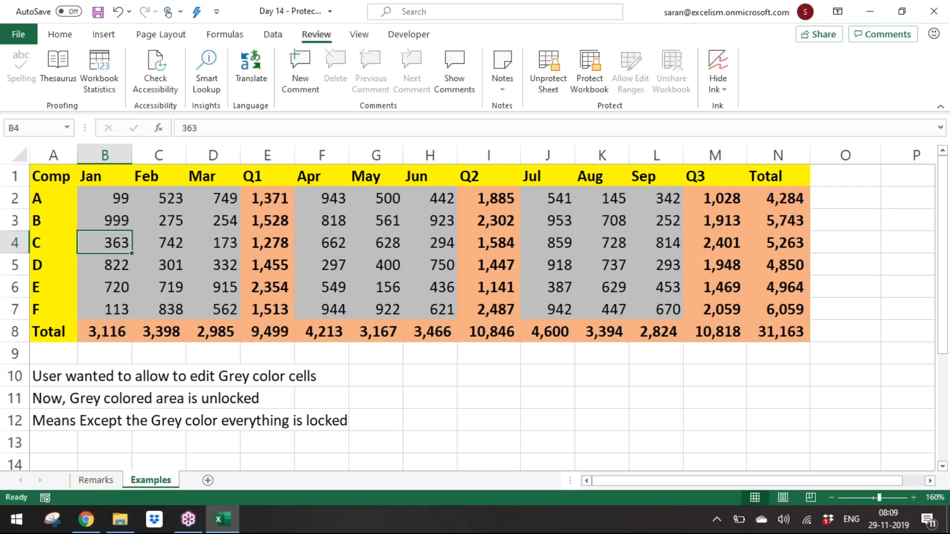
pyautogui.click(557, 71)
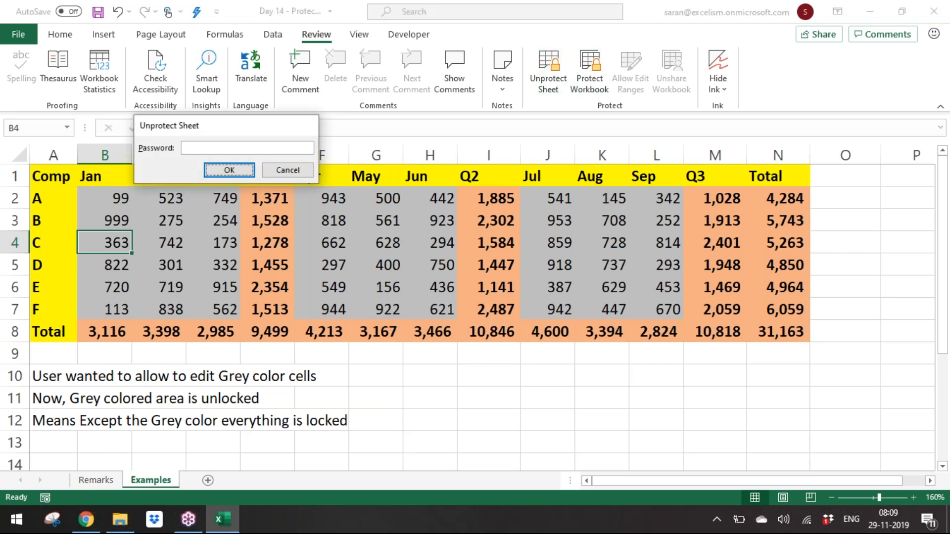
pyautogui.press('Return')
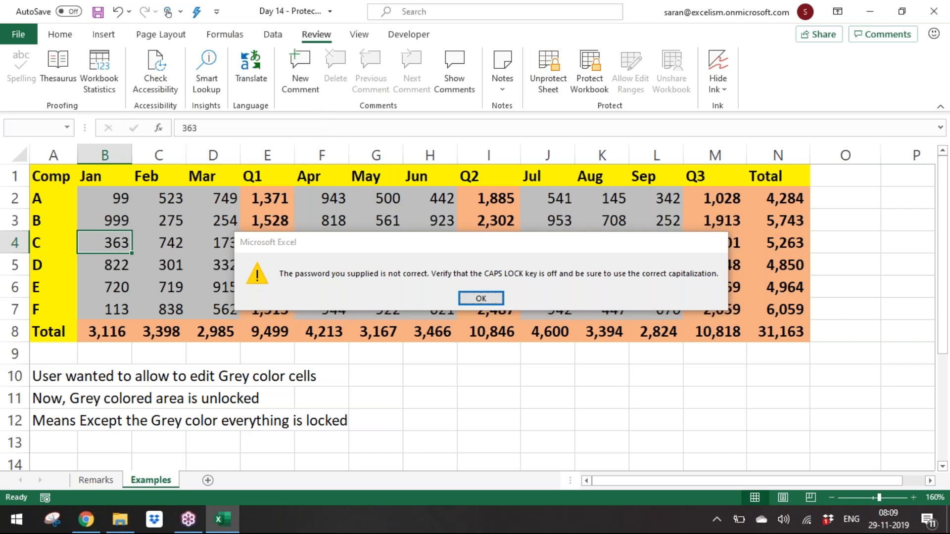
pyautogui.press('Return')
# Remove the protection from the Examples sheet by entering the sheet password
pyautogui.click(549, 72)
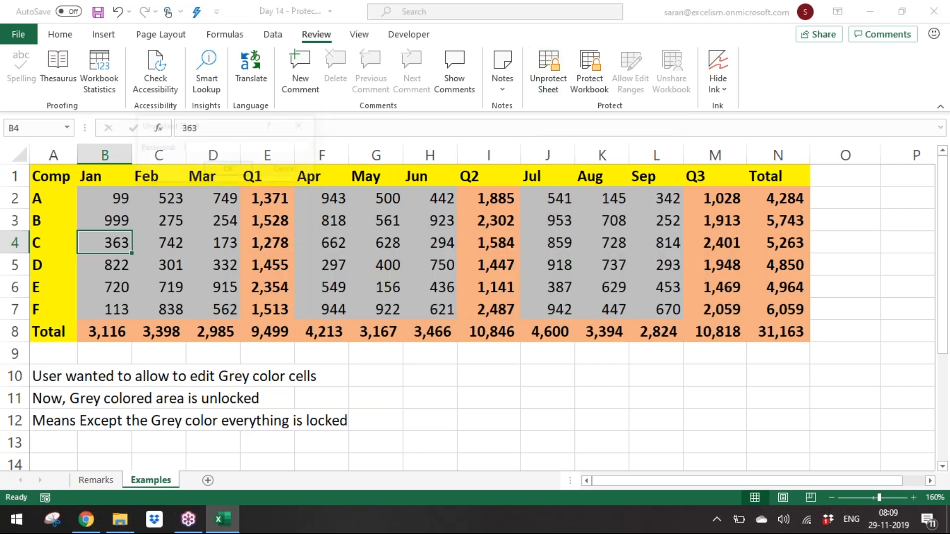
pyautogui.write('1')
pyautogui.press('Return')
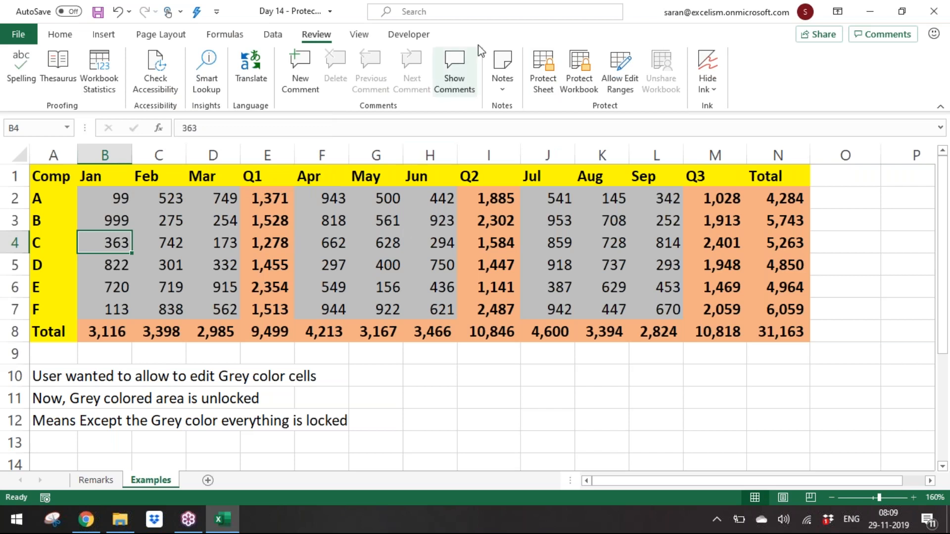
# Protect the Examples sheet with the sheet password, allowing users to select both locked and unlocked cells
pyautogui.click(547, 65)
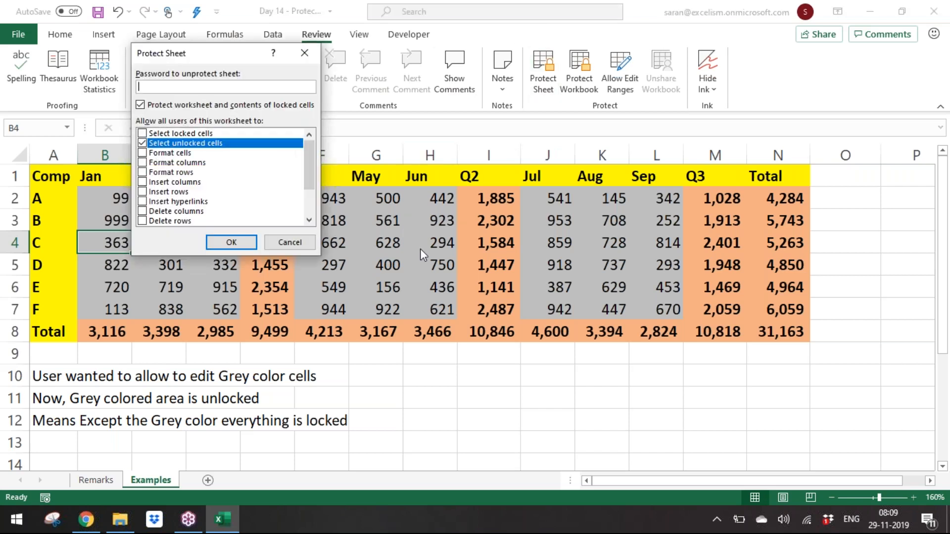
pyautogui.click(142, 133)
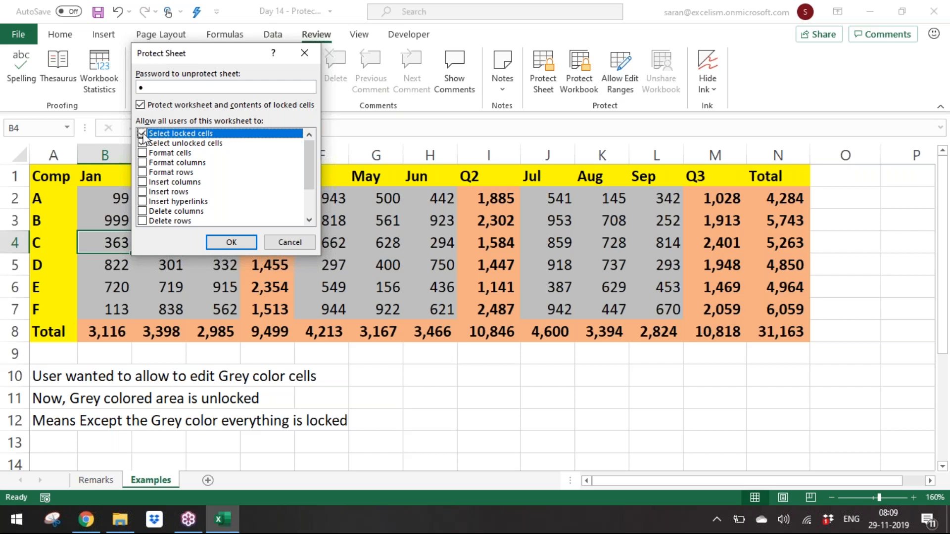
pyautogui.click(231, 248)
pyautogui.write('1')
pyautogui.press('Return')
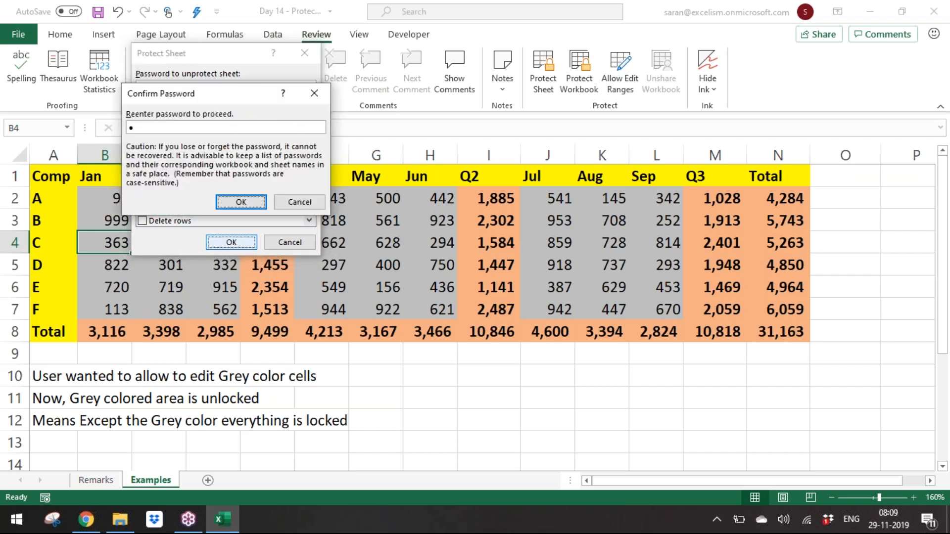
# Try to edit the locked header cell A1 on the protected sheet
pyautogui.click(57, 174)
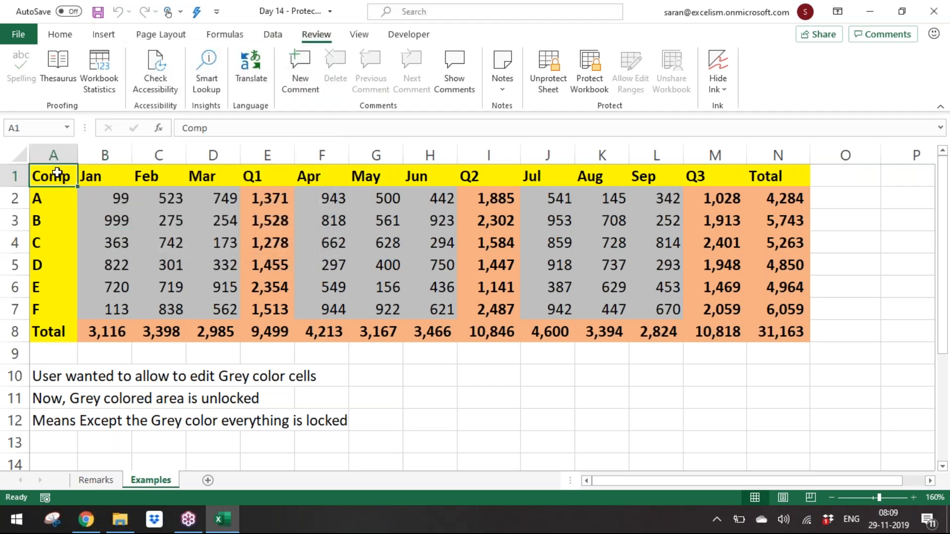
pyautogui.press('F2')
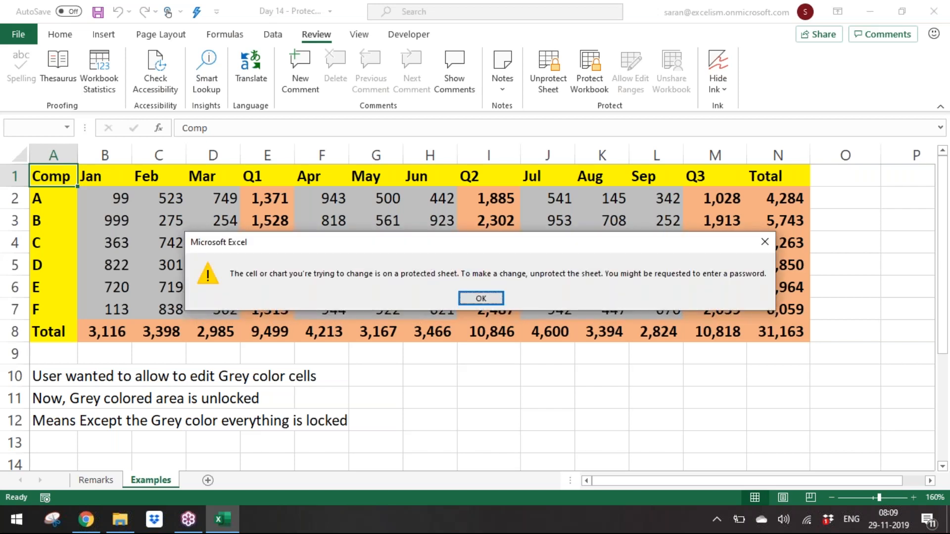
pyautogui.press('Return')
# Examine the formulas in the locked Q1 column on the protected sheet, from E2 down to E8
pyautogui.press('Right')
pyautogui.press('Right')
pyautogui.press('Right')
pyautogui.press('Right')
pyautogui.press('Right')
pyautogui.press('Down')
pyautogui.press('Left')
pyautogui.press('Down')
pyautogui.press('Down')
pyautogui.press('Down')
pyautogui.press('Down')
pyautogui.press('Down')
pyautogui.press('Down')
pyautogui.press('Up')
pyautogui.press('Up')
pyautogui.press('Up')
pyautogui.press('Up')
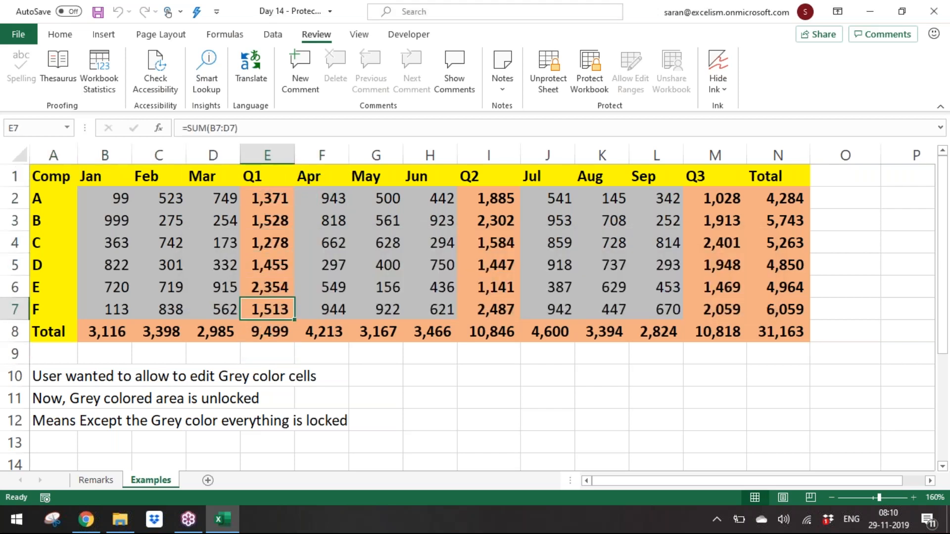
pyautogui.press('Up')
pyautogui.press('Up')
pyautogui.press('Up')
pyautogui.press('Down')
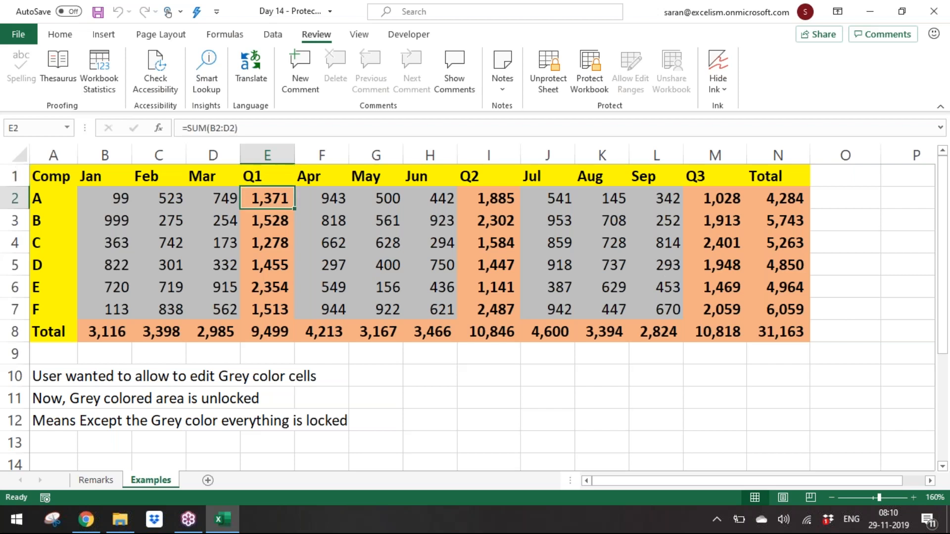
pyautogui.press('Down')
pyautogui.press('Down')
pyautogui.press('Down')
pyautogui.press('Down')
pyautogui.press('Down')
pyautogui.press('Down')
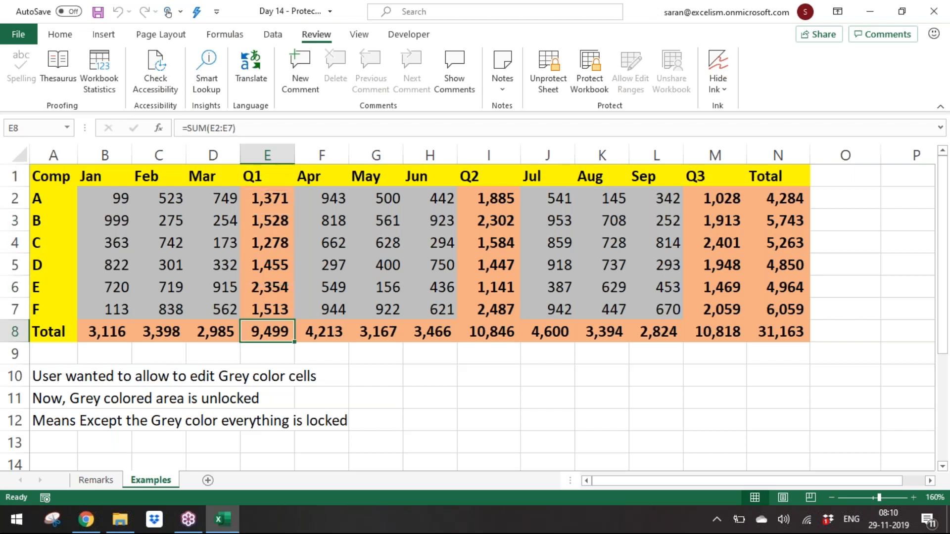
# Try to delete the grand total formula in the locked cell N8
pyautogui.press('Right')
pyautogui.press('Right')
pyautogui.press('Right')
pyautogui.press('Right')
pyautogui.press('Right')
pyautogui.press('Right')
pyautogui.press('Right')
pyautogui.press('Right')
pyautogui.press('Right')
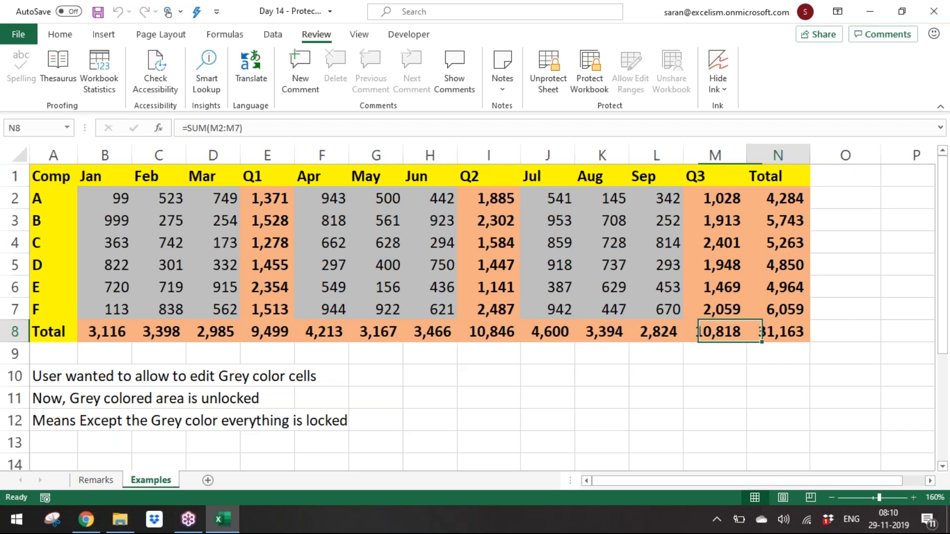
pyautogui.press('Delete')
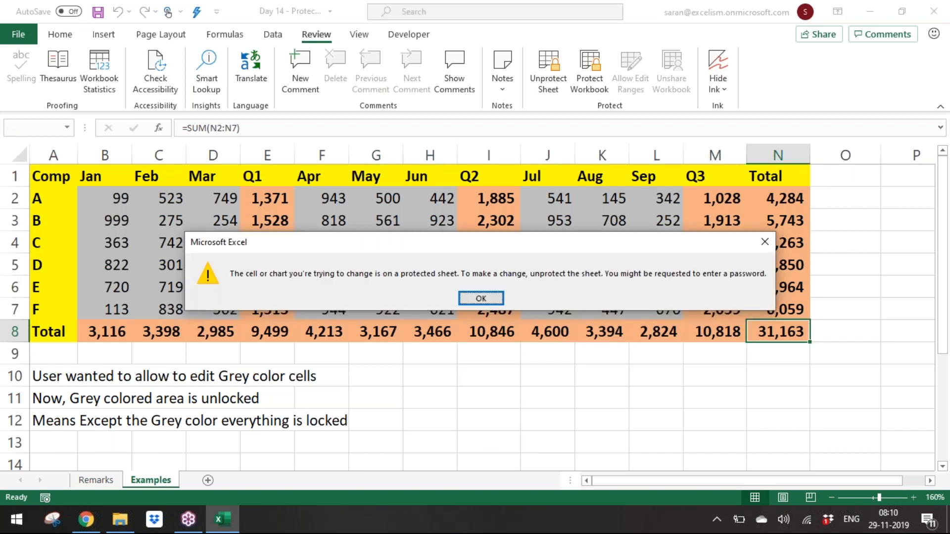
pyautogui.press('Return')
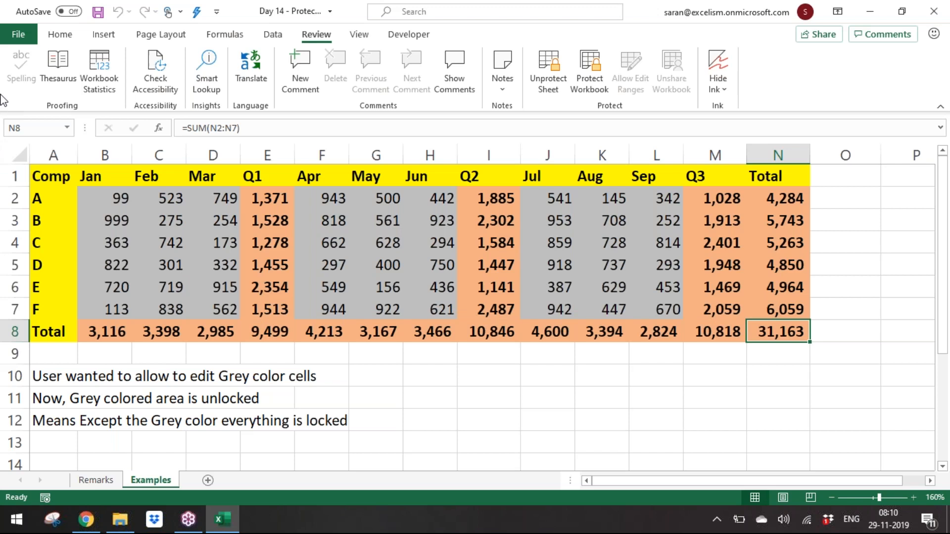
# Remove the protection from the Examples sheet using the sheet password
pyautogui.click(547, 72)
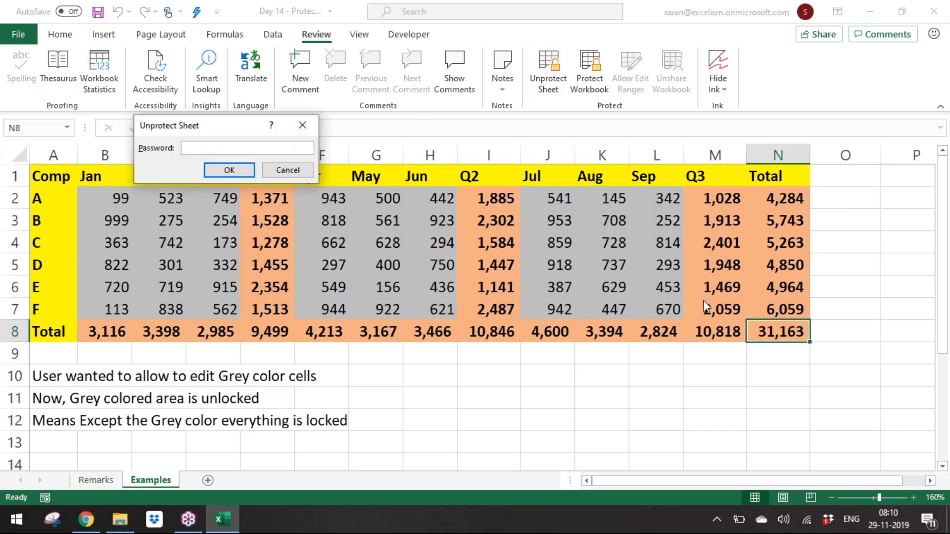
pyautogui.click(229, 170)
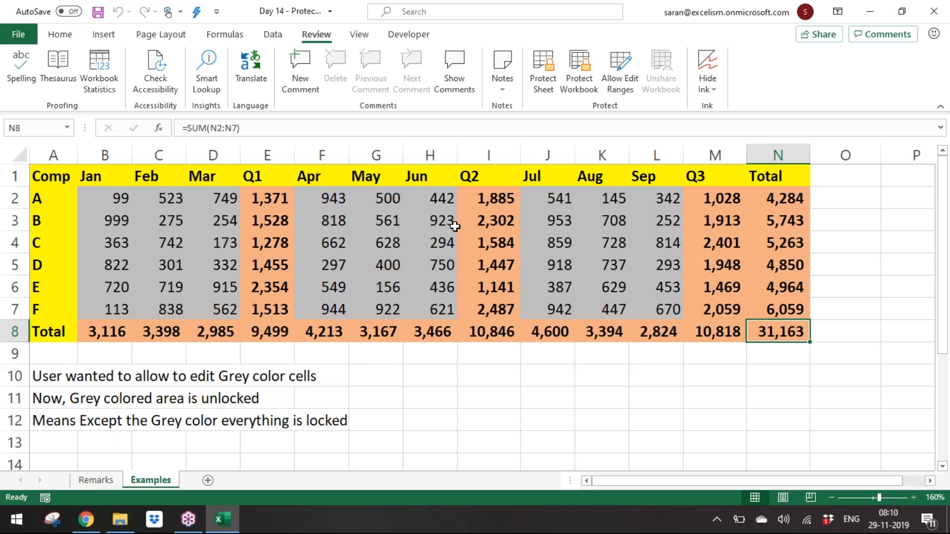
# Select every formula cell on the sheet with Go To Special and enable the Hidden protection option for them
pyautogui.click(420, 235)
pyautogui.press('F5')
pyautogui.click(168, 232)
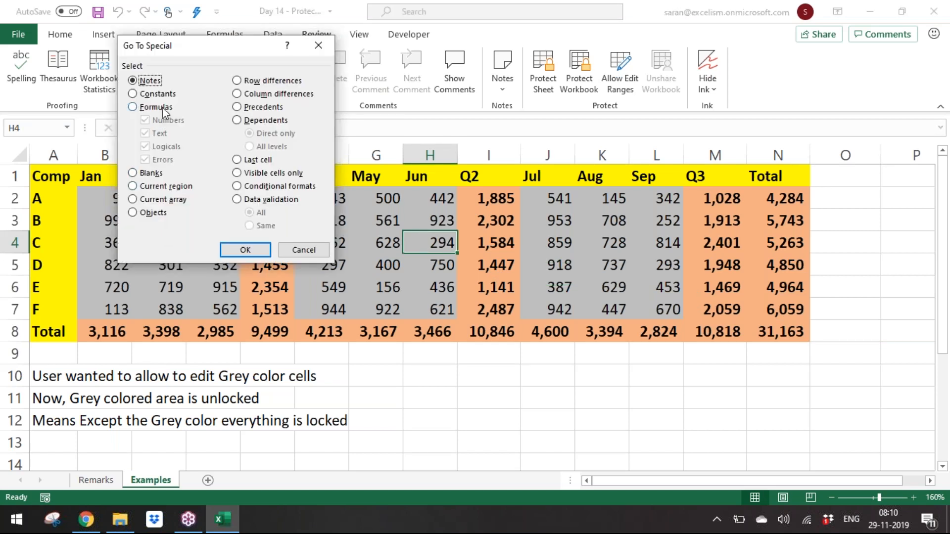
pyautogui.click(156, 107)
pyautogui.click(245, 250)
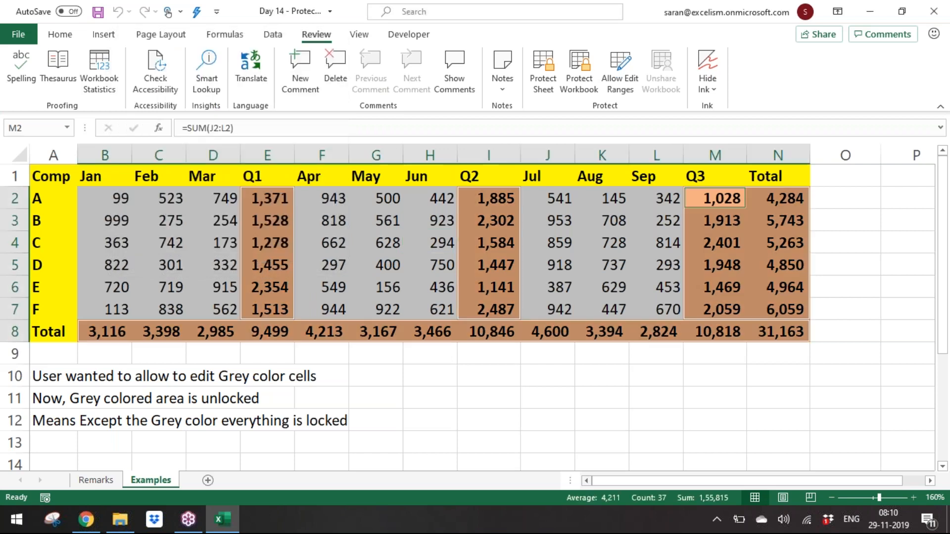
pyautogui.rightClick(723, 204)
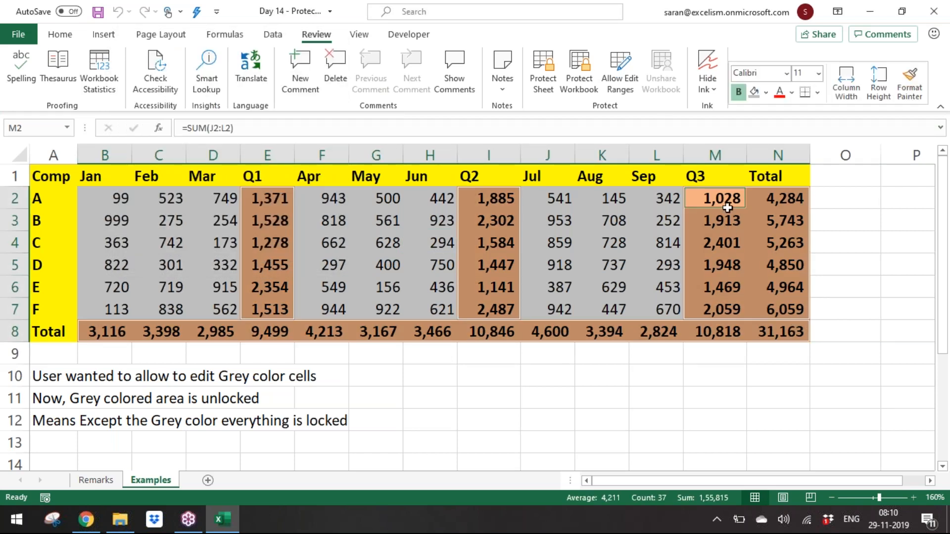
pyautogui.click(767, 435)
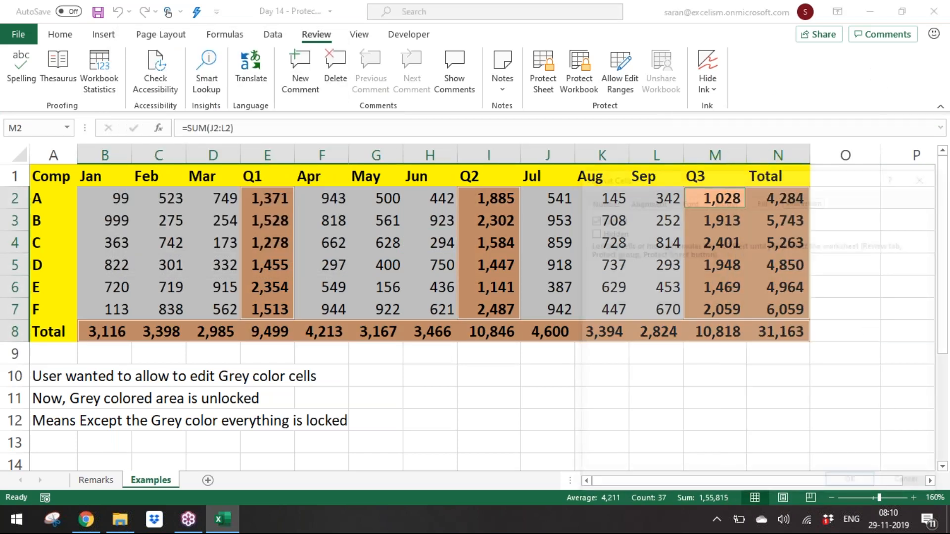
pyautogui.click(615, 234)
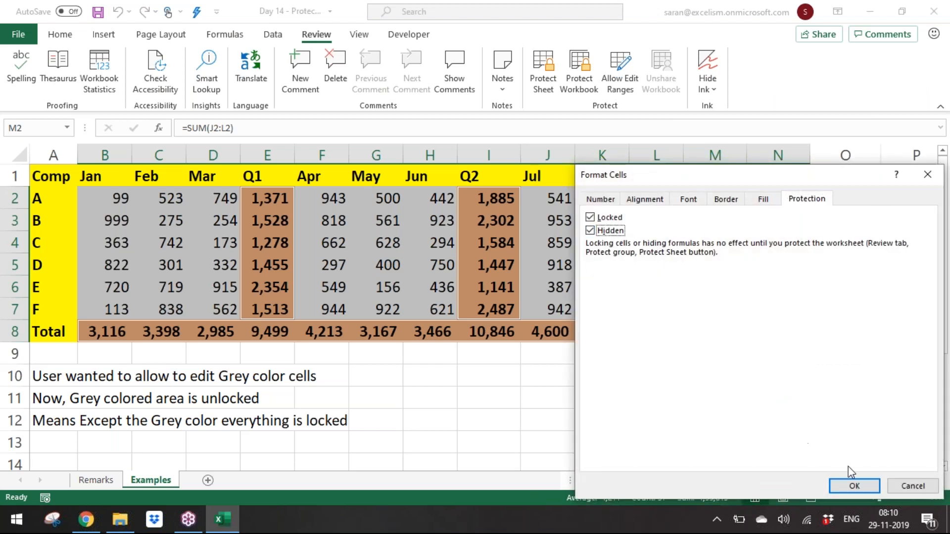
pyautogui.click(856, 484)
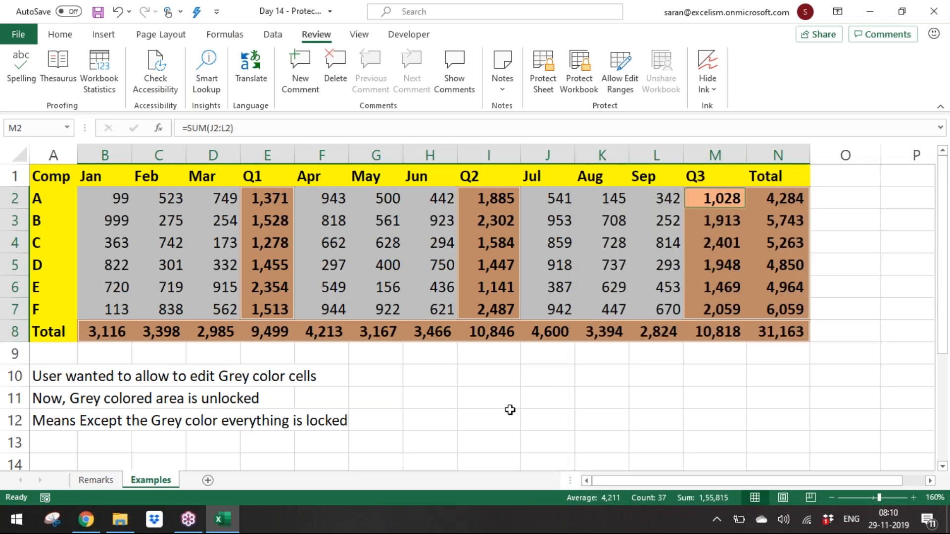
# Enter the note 'This sheet is having 3 types of Cells' in cell G10
pyautogui.click(509, 409)
pyautogui.click(377, 371)
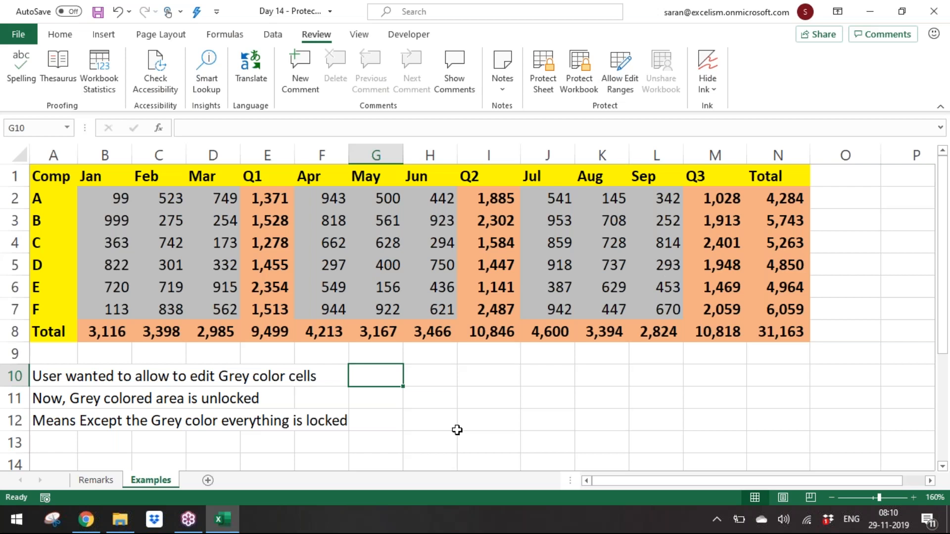
pyautogui.write('This sheet is having ')
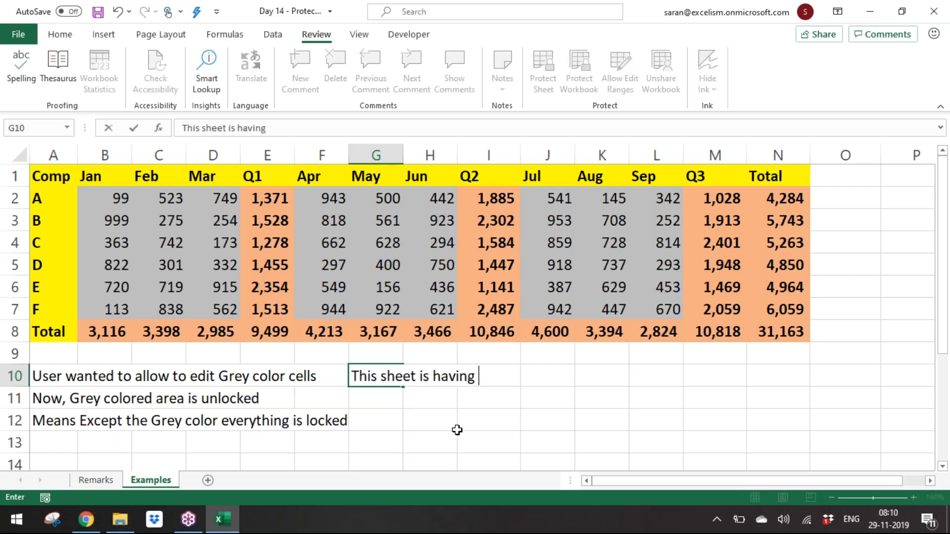
pyautogui.write('3 types of CElls')
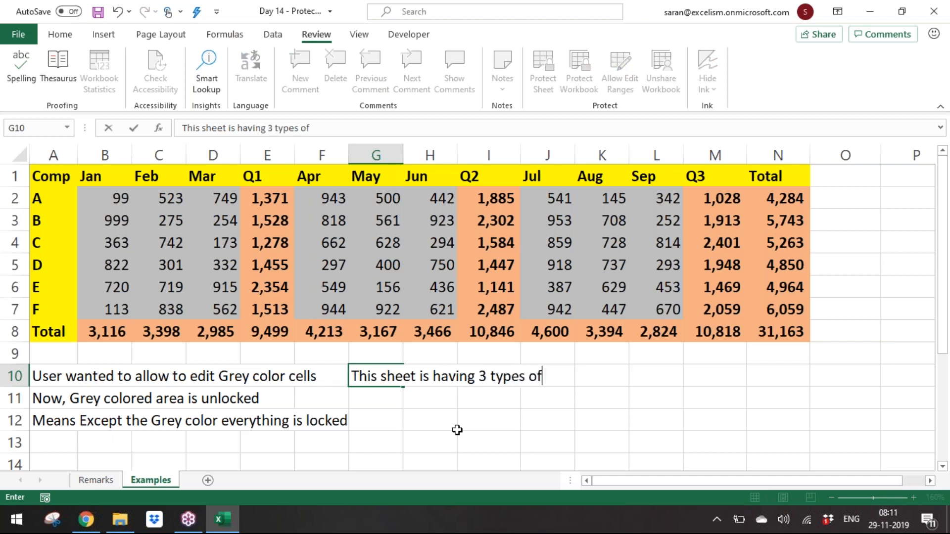
pyautogui.press('Return')
# Enter '1. Locked Cells' in cell G11, correcting the capitalization of the last word
pyautogui.write('1. Locked cElls')
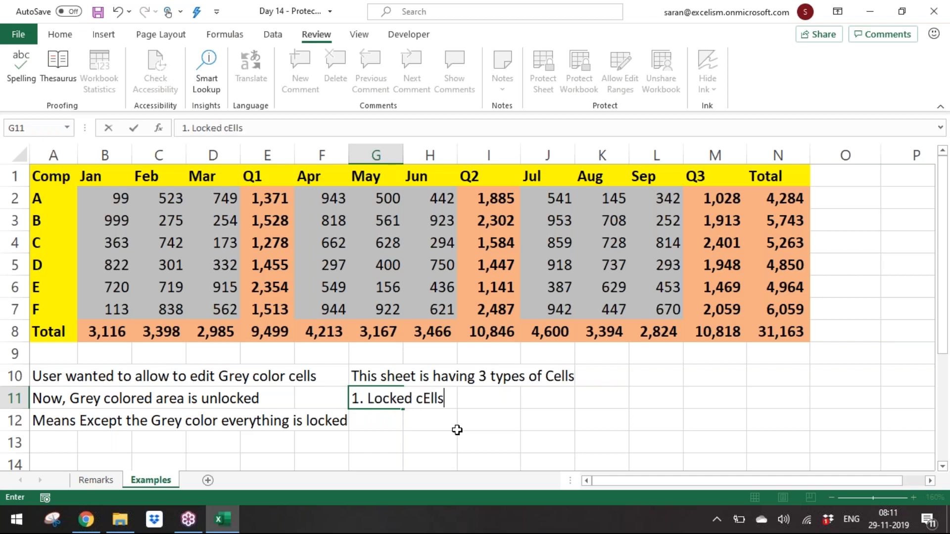
pyautogui.press('Return')
pyautogui.press('Up')
pyautogui.press('F2')
pyautogui.press('BackSpace')
pyautogui.press('BackSpace')
pyautogui.press('BackSpace')
pyautogui.press('BackSpace')
pyautogui.press('BackSpace')
pyautogui.press('BackSpace')
pyautogui.write('C')
pyautogui.press('BackSpace')
pyautogui.write('Cells')
pyautogui.press('Return')
# Enter '2. Unlocked Cells' in cell G12 as the second cell type
pyautogui.write('2. Un')
pyautogui.write('ol')
pyautogui.press('BackSpace')
pyautogui.press('BackSpace')
pyautogui.write('locked Cells')
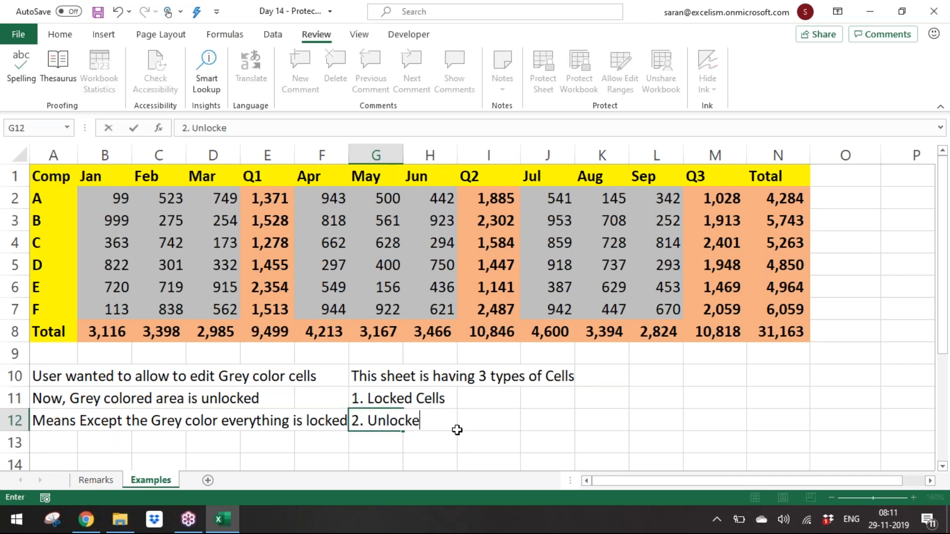
pyautogui.hotkey('ctrl', 'Return')
# Enter '3. Locked and Hidden Cells' in cell G13 as the third cell type
pyautogui.press('Down')
pyautogui.write('3. Protected')
pyautogui.press('BackSpace')
pyautogui.press('BackSpace')
pyautogui.press('BackSpace')
pyautogui.press('BackSpace')
pyautogui.press('BackSpace')
pyautogui.press('BackSpace')
pyautogui.press('BackSpace')
pyautogui.press('BackSpace')
pyautogui.press('BackSpace')
pyautogui.write('Lo')
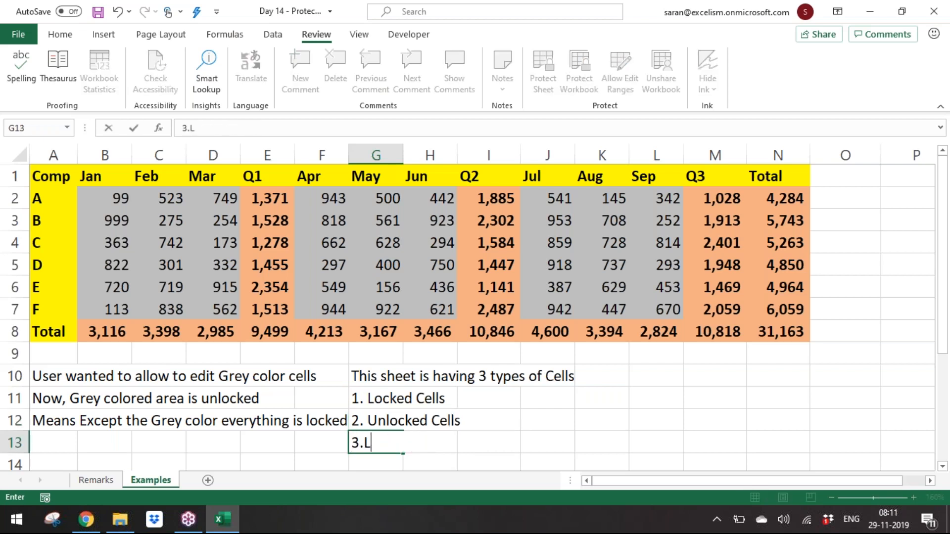
pyautogui.press('BackSpace')
pyautogui.press('BackSpace')
pyautogui.write('Locked and H')
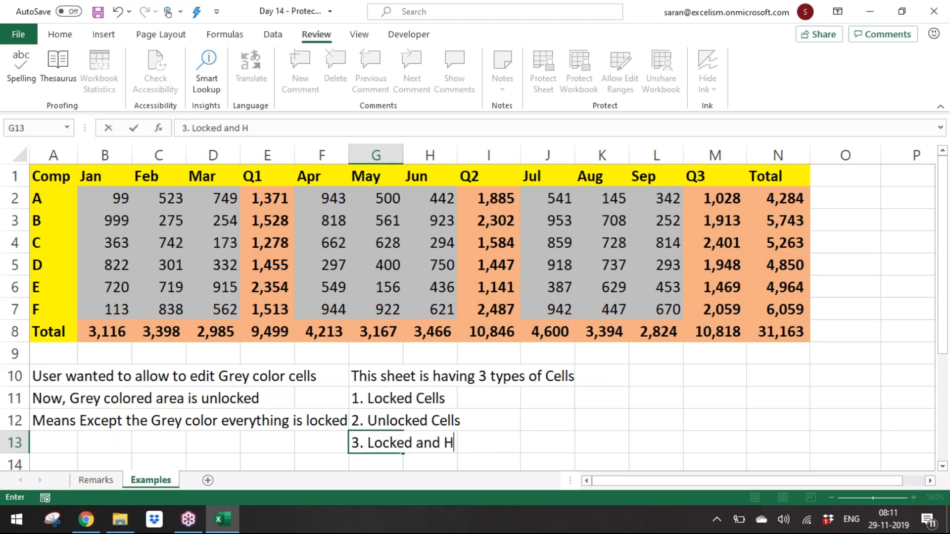
pyautogui.write('idden Cells')
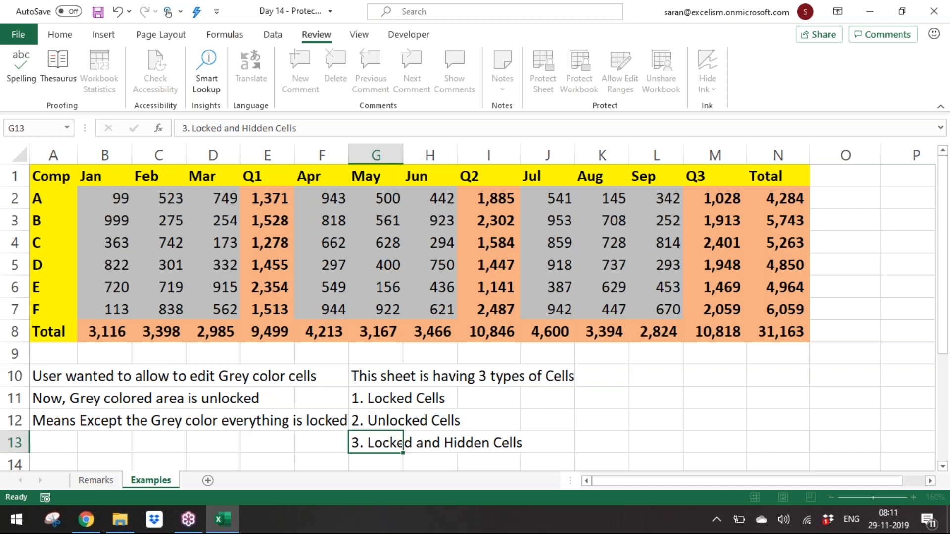
pyautogui.press('Return')
# Append to G11 '- These cells can be protected also we can allow the users to go into these cells while in protection but they cannot edit'
pyautogui.press('Up')
pyautogui.press('Up')
pyautogui.press('Up')
pyautogui.press('F2')
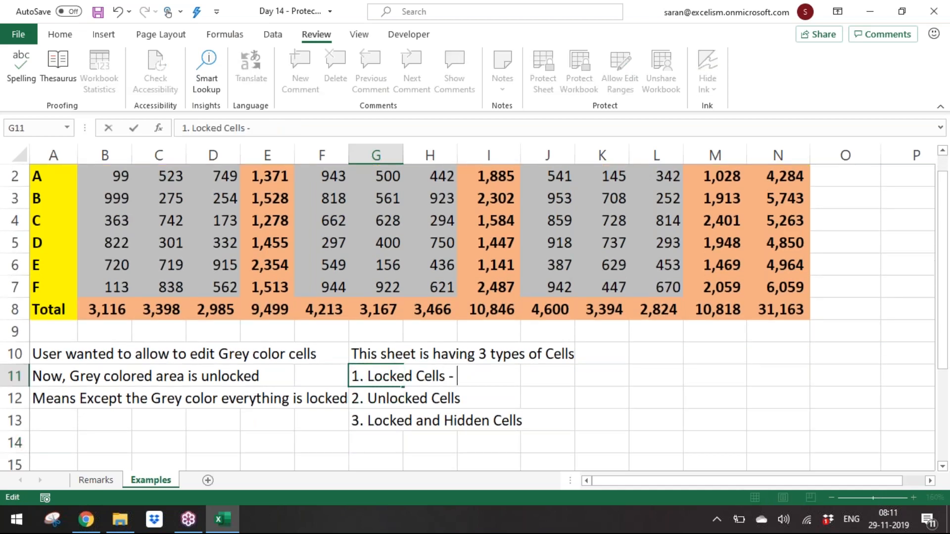
pyautogui.write('Can')
pyautogui.press('BackSpace')
pyautogui.press('BackSpace')
pyautogui.press('BackSpace')
pyautogui.write('P')
pyautogui.press('BackSpace')
pyautogui.write('These cells ')
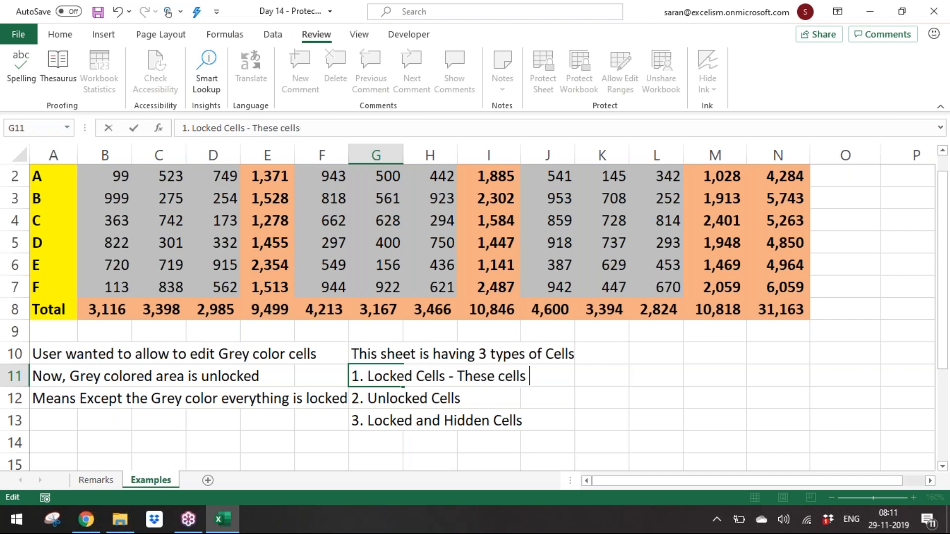
pyautogui.write('can be protected')
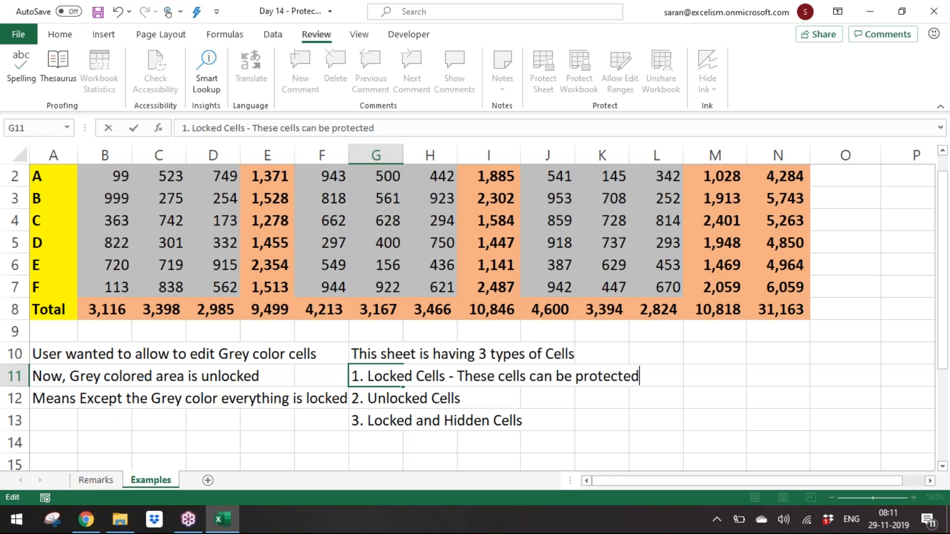
pyautogui.write(' also all')
pyautogui.press('BackSpace')
pyautogui.press('BackSpace')
pyautogui.write('we can allow the users to go int')
pyautogui.press('BackSpace')
pyautogui.write('into ')
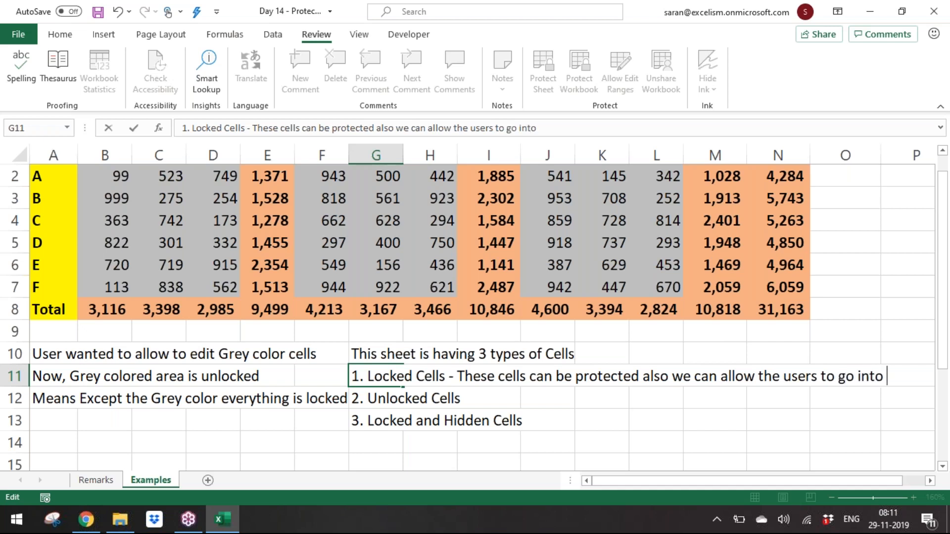
pyautogui.write('these cells while')
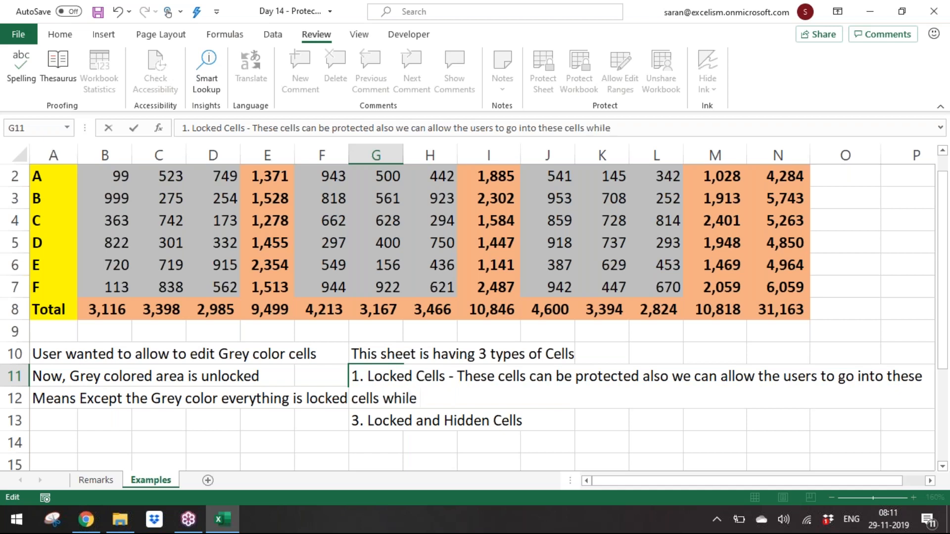
pyautogui.write(' in protection bu t they cannot a')
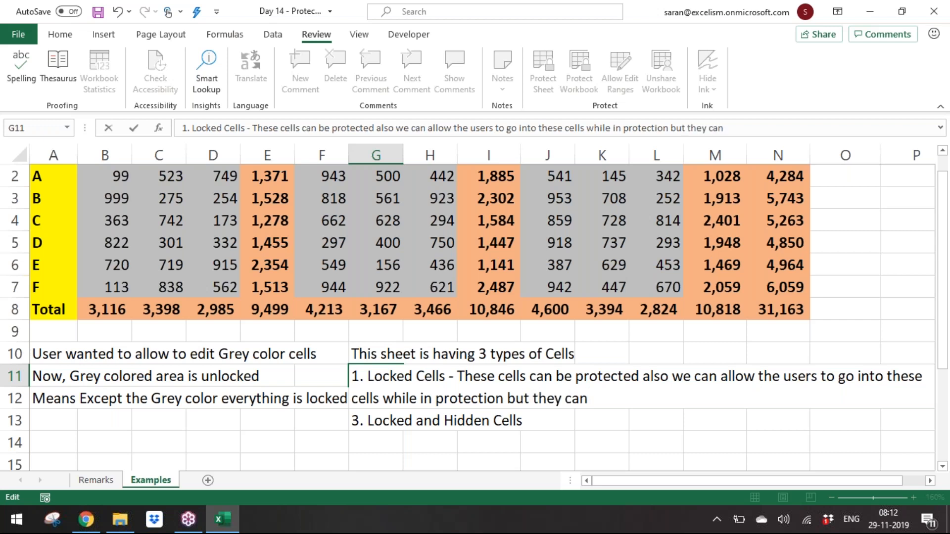
pyautogui.press('BackSpace')
pyautogui.write('edit')
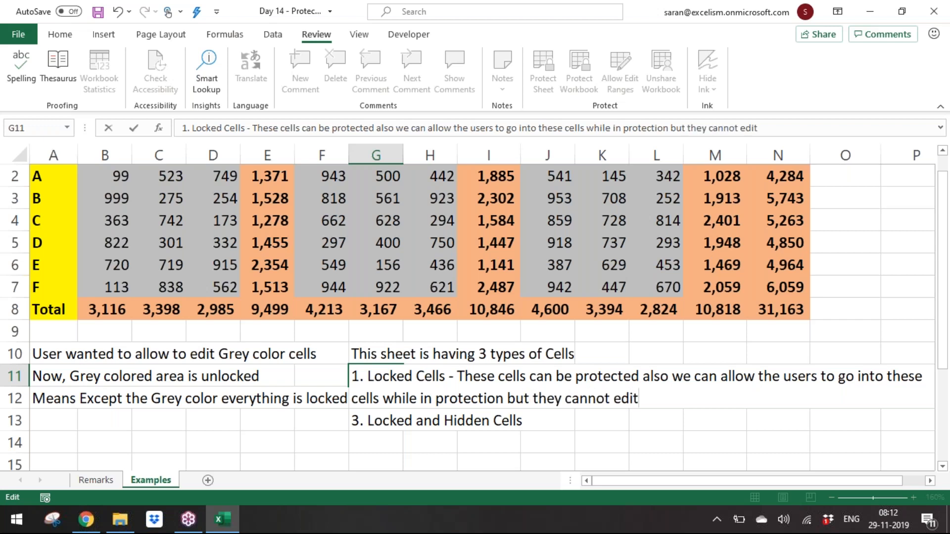
pyautogui.press('Return')
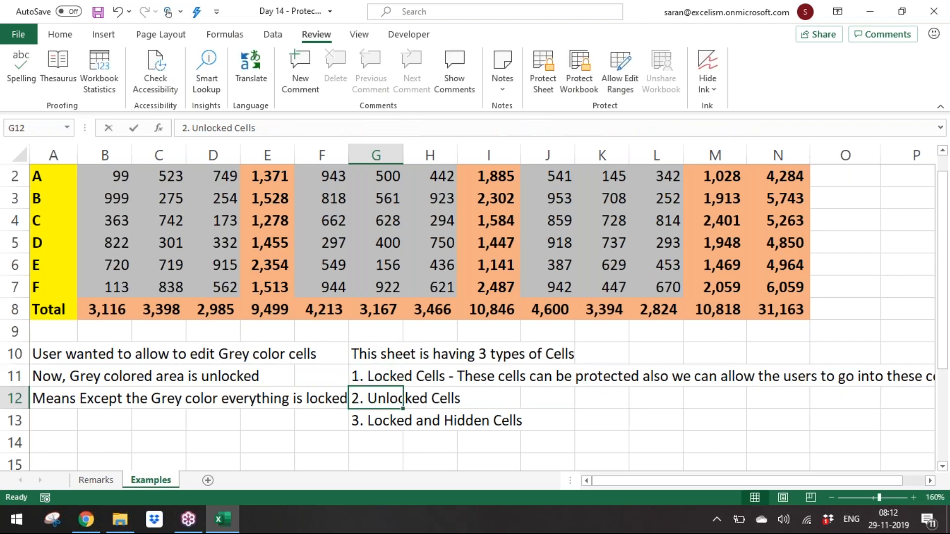
# Append to cell G12 '- These cells cannot be protected means user can edit the cells'
pyautogui.press('F2')
pyautogui.write('- ')
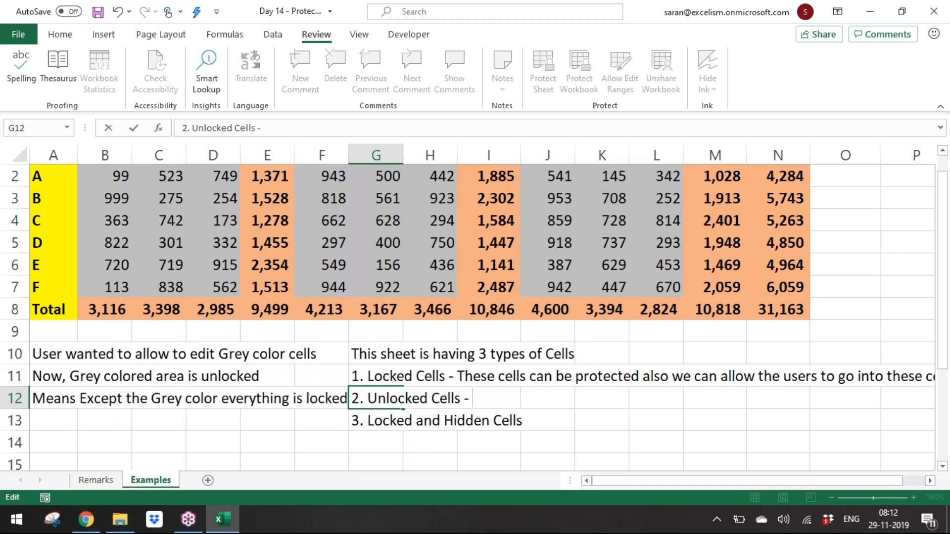
pyautogui.write('These cells cannot be protected')
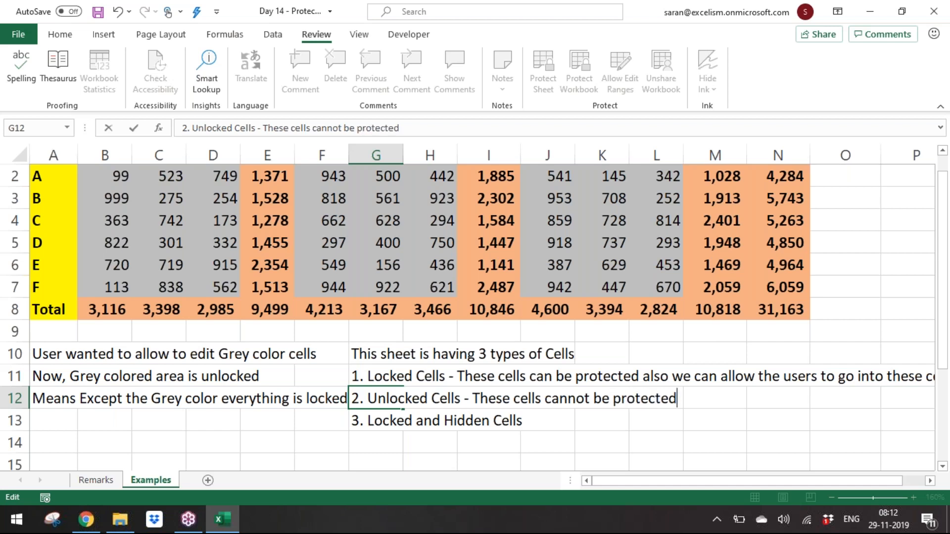
pyautogui.write('eans user can n')
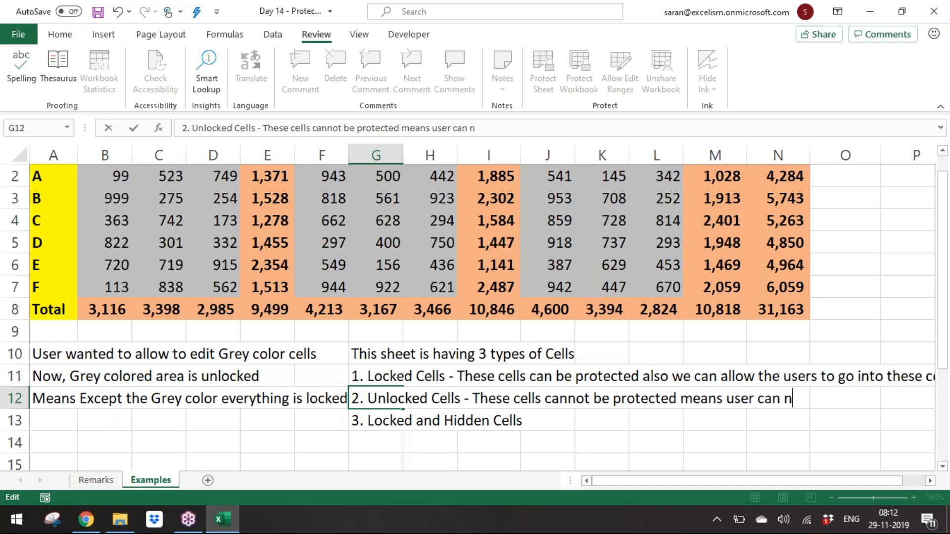
pyautogui.press('BackSpace')
pyautogui.write('edit the cells')
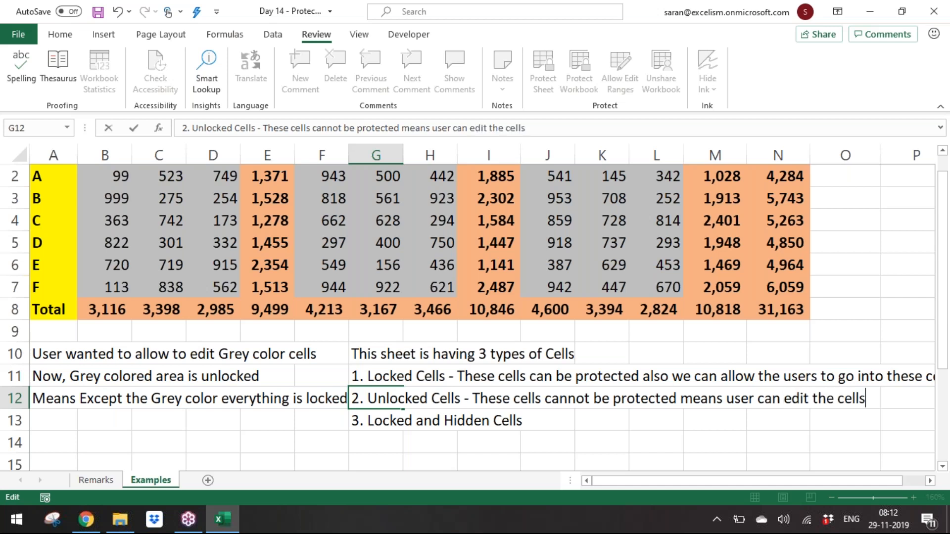
pyautogui.press('Return')
# Append to G13 '- These cells can be protected also we can allow the users to go into these cells but by not showing the formula bar content'
pyautogui.press('F2')
pyautogui.write('- ')
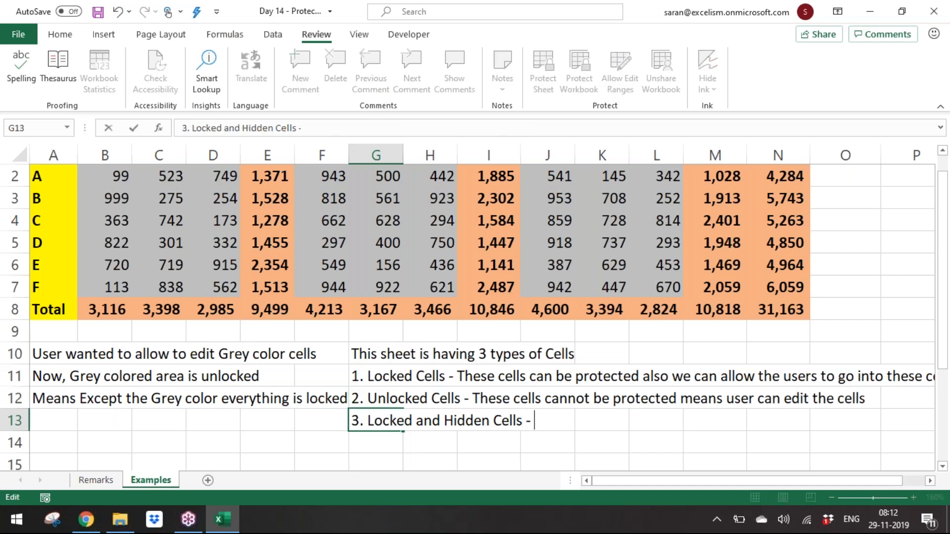
pyautogui.write('These cells can')
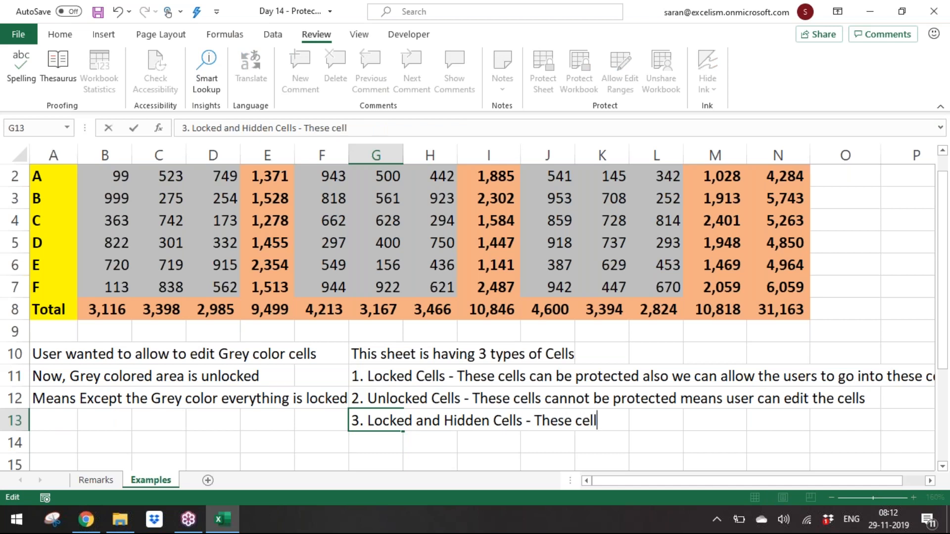
pyautogui.press('BackSpace')
pyautogui.press('BackSpace')
pyautogui.press('BackSpace')
pyautogui.write('ca')
pyautogui.press('BackSpace')
pyautogui.press('BackSpace')
pyautogui.press('BackSpace')
pyautogui.write('ca n be protet')
pyautogui.press('BackSpace')
pyautogui.write('cted als')
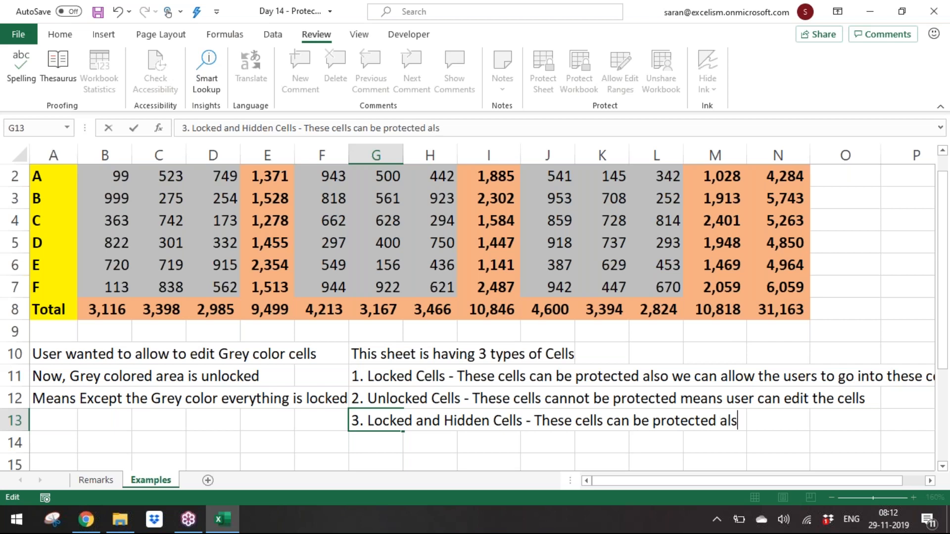
pyautogui.write('o we can a')
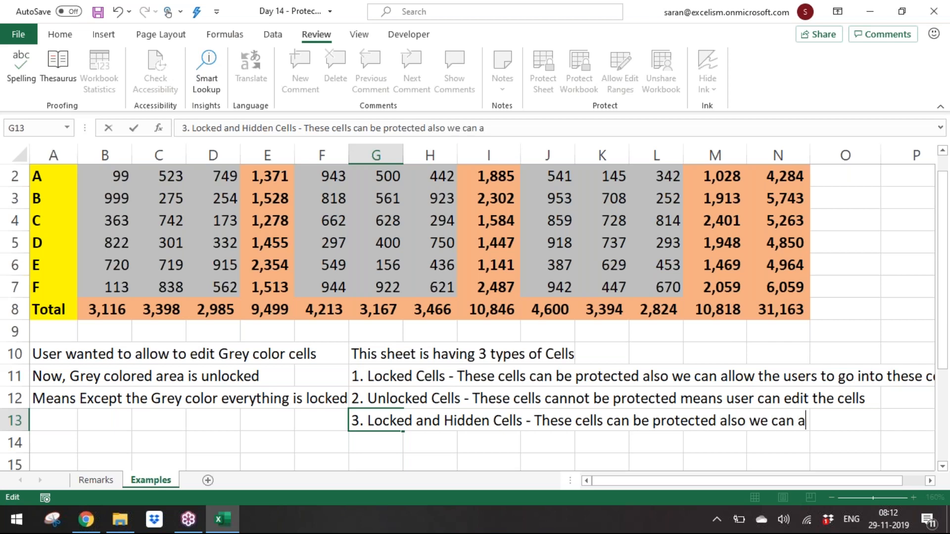
pyautogui.write('llow the user')
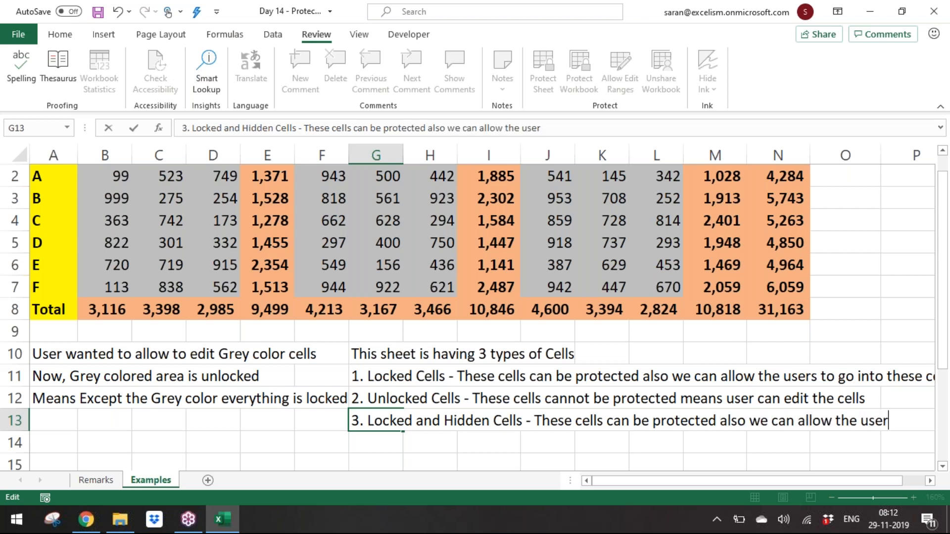
pyautogui.write('s to got into')
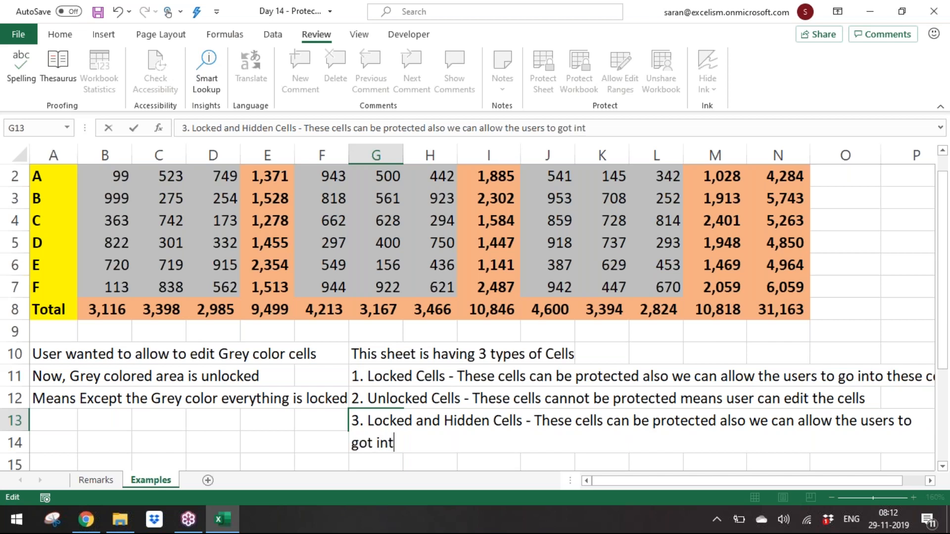
pyautogui.press('BackSpace')
pyautogui.press('BackSpace')
pyautogui.press('BackSpace')
pyautogui.press('BackSpace')
pyautogui.press('BackSpace')
pyautogui.press('BackSpace')
pyautogui.write('into these cells but ')
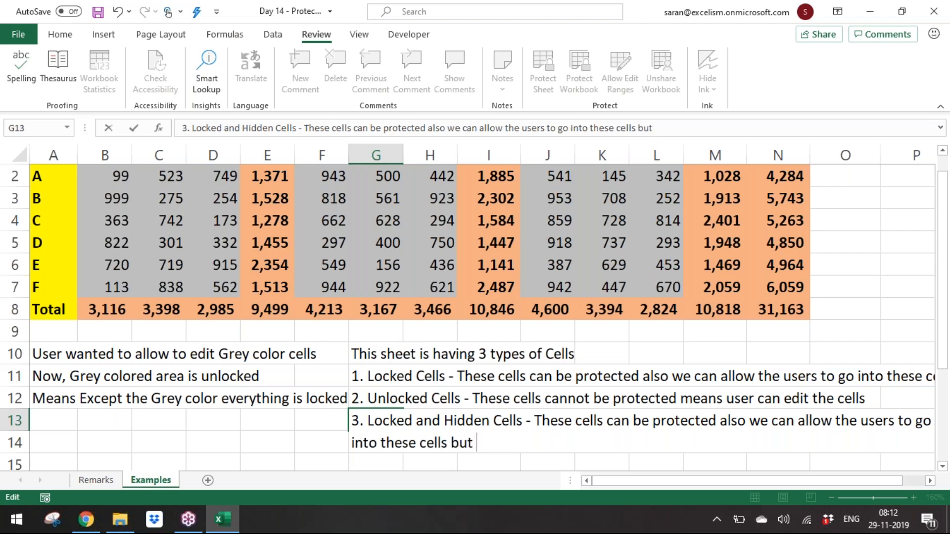
pyautogui.write('by ')
pyautogui.write('n ')
pyautogui.write('t showing th')
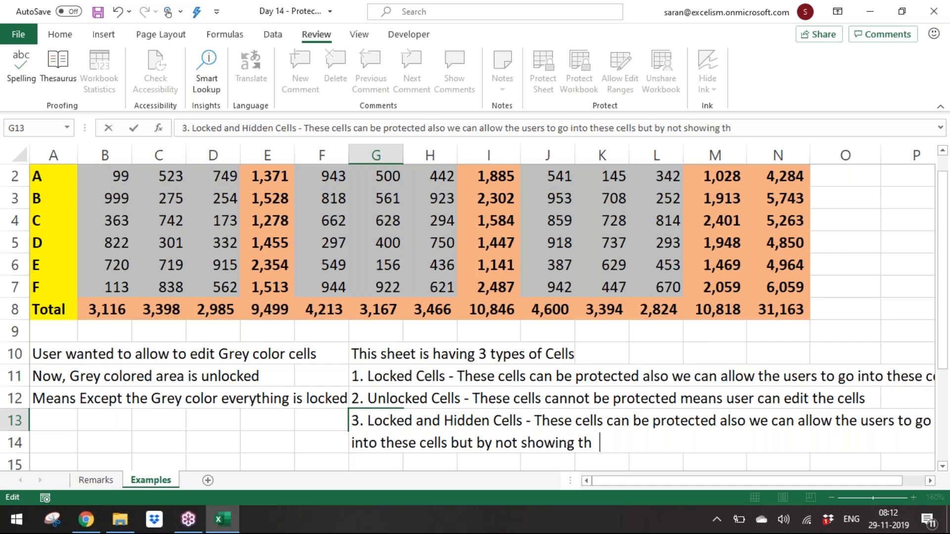
pyautogui.write('e formula bar content')
pyautogui.hotkey('ctrl', 'Return')
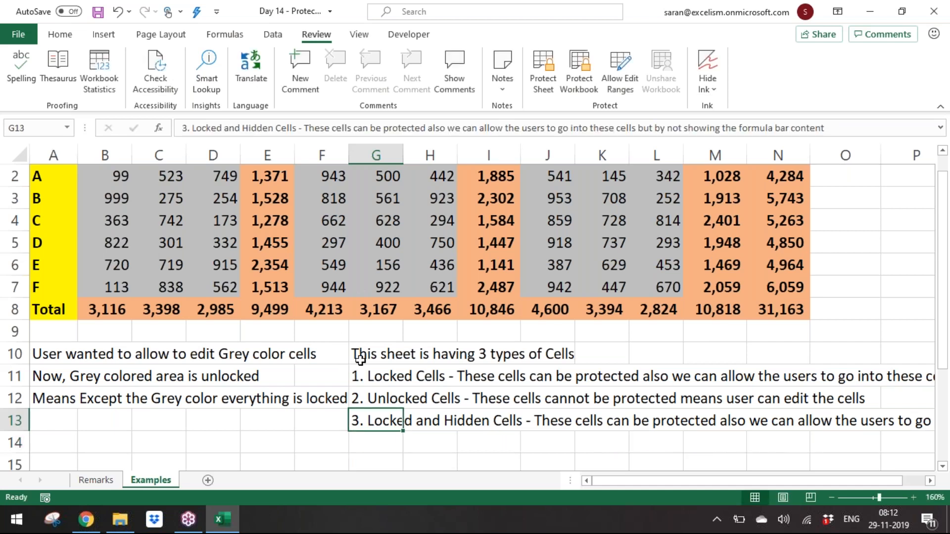
# Move the notes on the three cell types from G10:G13 to column A, starting at cell A14
pyautogui.moveTo(360, 358); pyautogui.dragTo(378, 420)
pyautogui.hotkey('ctrl', 'c')
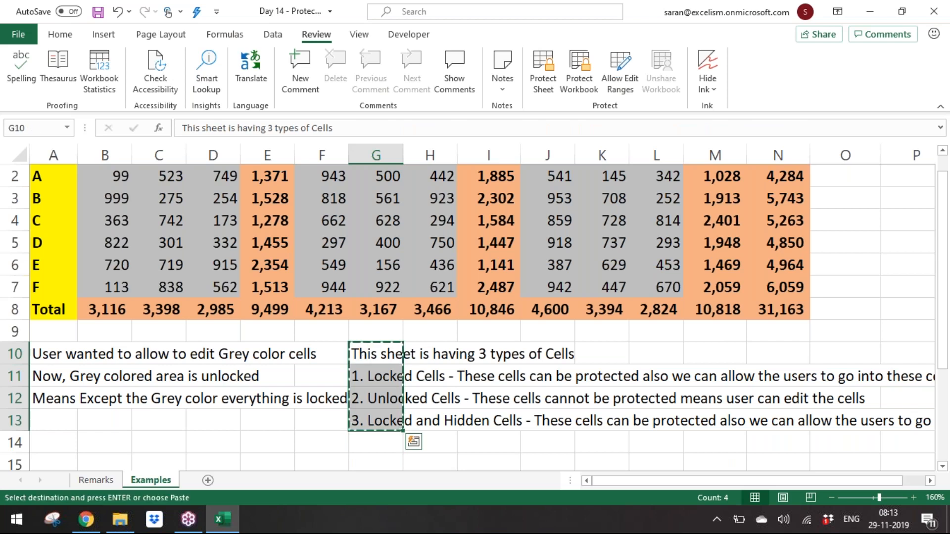
pyautogui.click(303, 354)
pyautogui.press('Left')
pyautogui.press('Left')
pyautogui.press('Left')
pyautogui.press('Left')
pyautogui.press('Left')
pyautogui.press('Down')
pyautogui.press('Down')
pyautogui.press('Down')
pyautogui.press('Down')
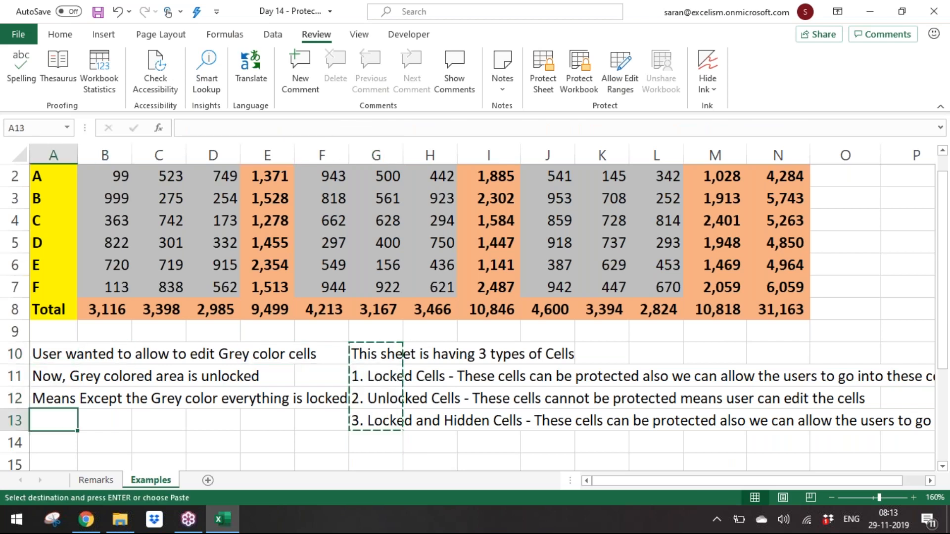
pyautogui.press('Return')
pyautogui.press('Down')
pyautogui.press('Down')
pyautogui.press('Down')
pyautogui.press('Down')
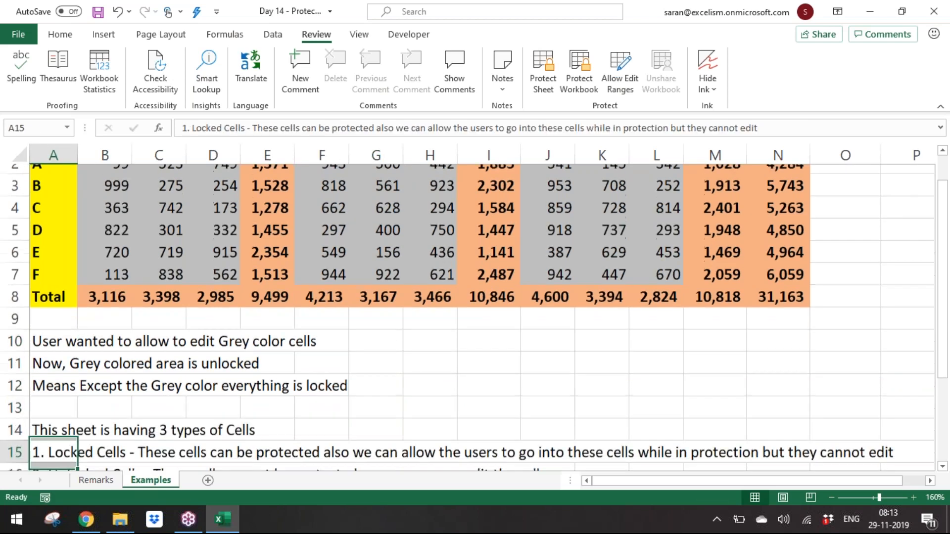
# Select cell A1 and protect the sheet with a confirmed password, keeping selection of locked and unlocked cells allowed
pyautogui.press('Up')
pyautogui.press('Up')
pyautogui.press('Up')
pyautogui.press('Up')
pyautogui.press('Up')
pyautogui.press('Up')
pyautogui.press('Up')
pyautogui.press('Up')
pyautogui.press('Up')
pyautogui.press('Up')
pyautogui.press('Up')
pyautogui.press('Up')
pyautogui.press('Up')
pyautogui.press('Up')
pyautogui.press('Up')
pyautogui.press('Up')
pyautogui.press('Up')
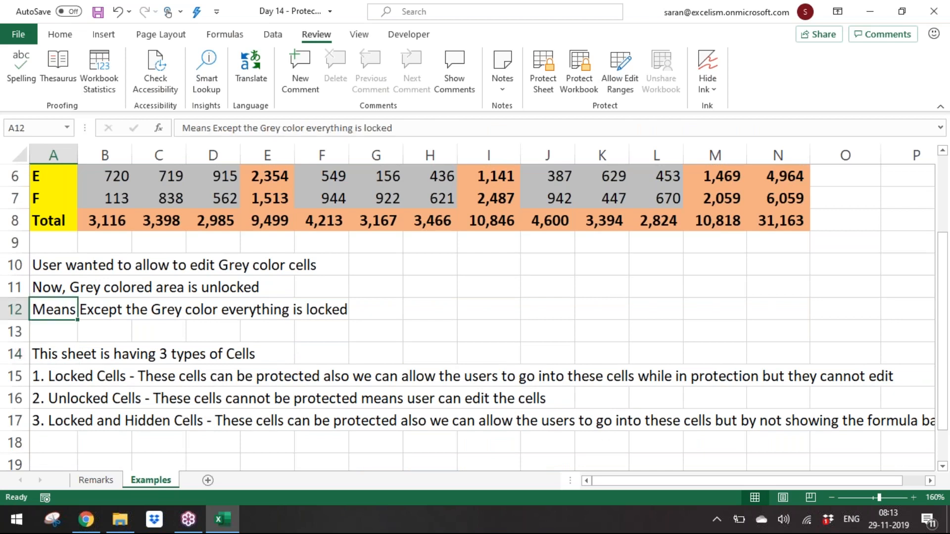
pyautogui.click(543, 69)
pyautogui.write('1')
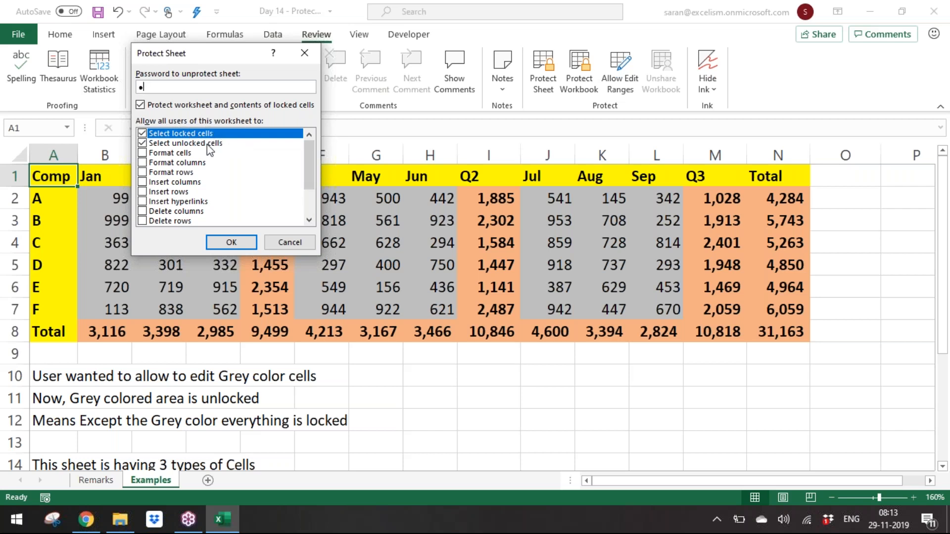
pyautogui.click(231, 242)
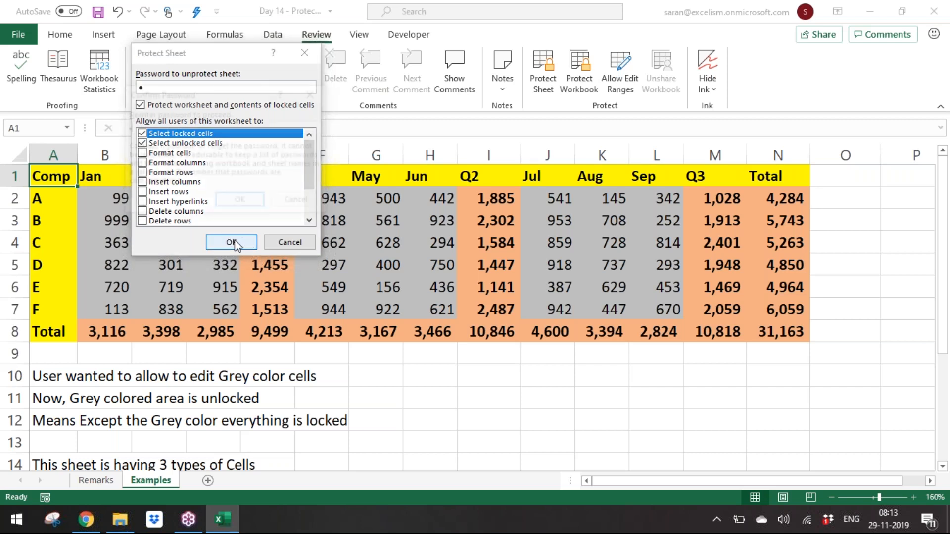
pyautogui.write('1')
pyautogui.press('Return')
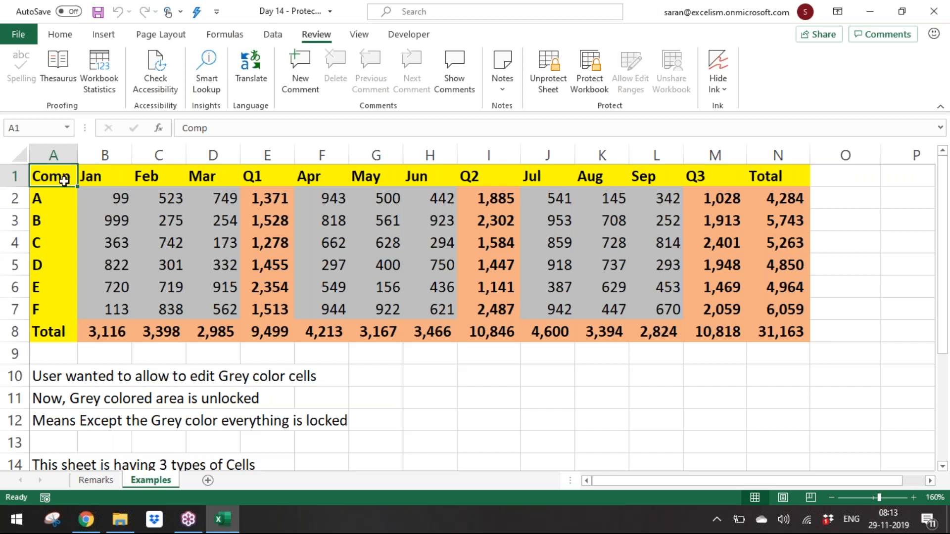
# Try to delete the locked header cells A1, B1 and C1 on the protected sheet
pyautogui.press('Delete')
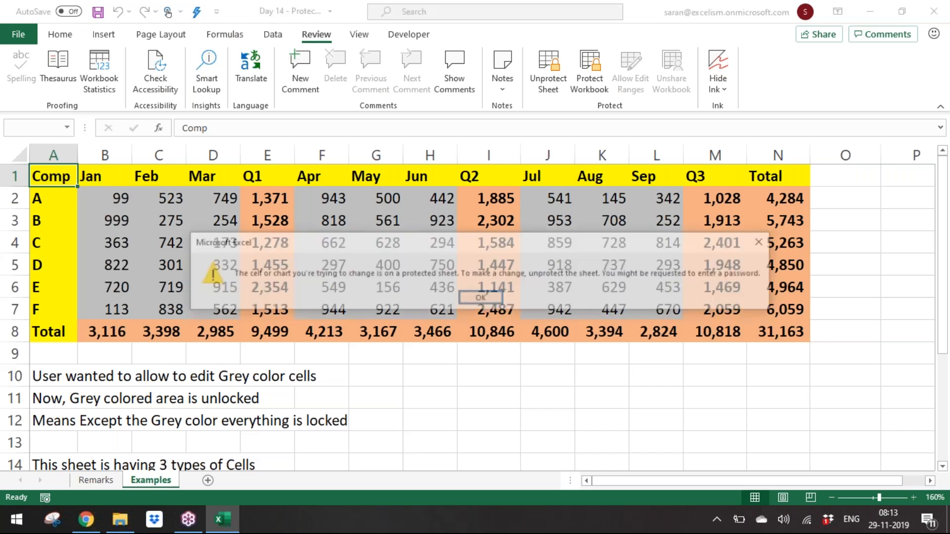
pyautogui.press('Return')
pyautogui.press('Right')
pyautogui.press('Delete')
pyautogui.press('Return')
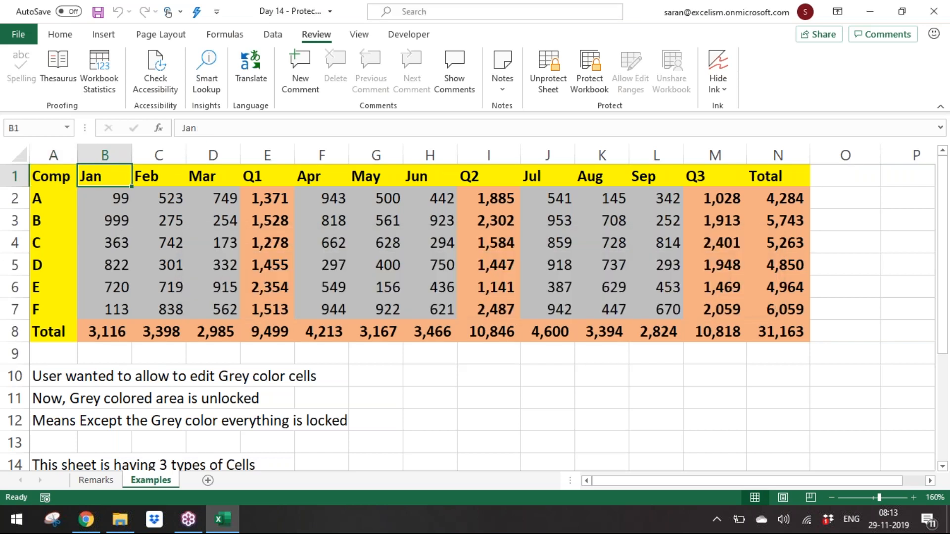
pyautogui.press('Right')
pyautogui.press('Delete')
pyautogui.press('Return')
# Set the unlocked grey cell C4, the Feb value for company C, to 999
pyautogui.press('Down')
pyautogui.press('Down')
pyautogui.press('Down')
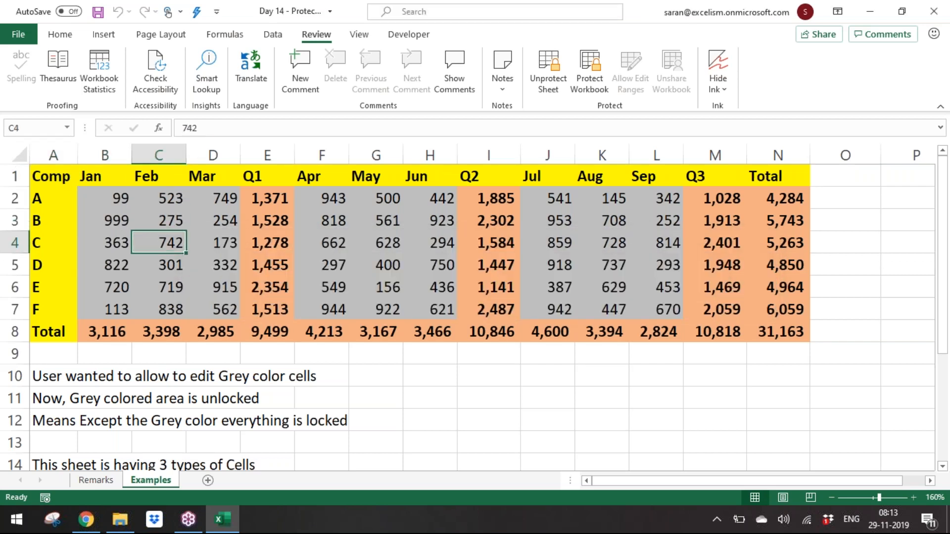
pyautogui.write('999')
pyautogui.press('Return')
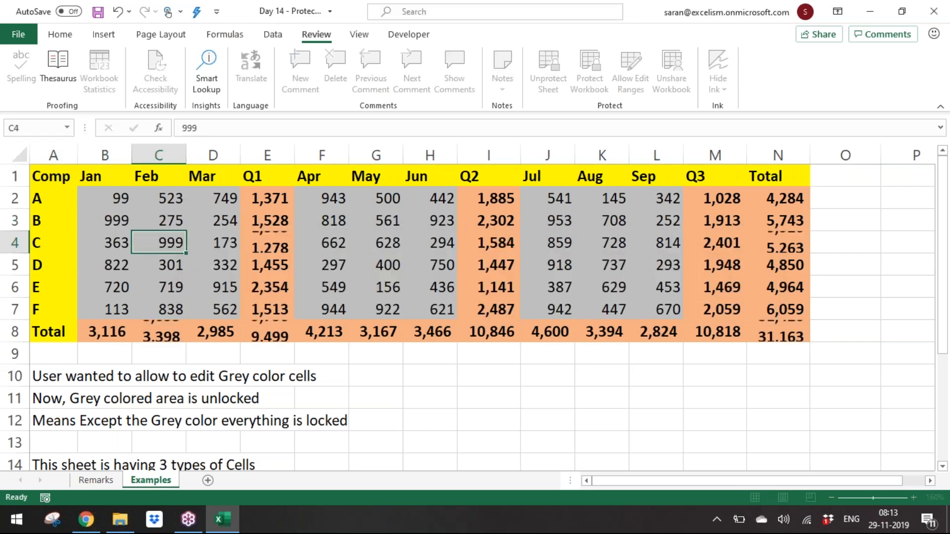
# Check in the formula bar whether the locked header cells in row 1, up to Q2, show their contents
pyautogui.click(210, 173)
pyautogui.click(168, 172)
pyautogui.press('Right')
pyautogui.press('Right')
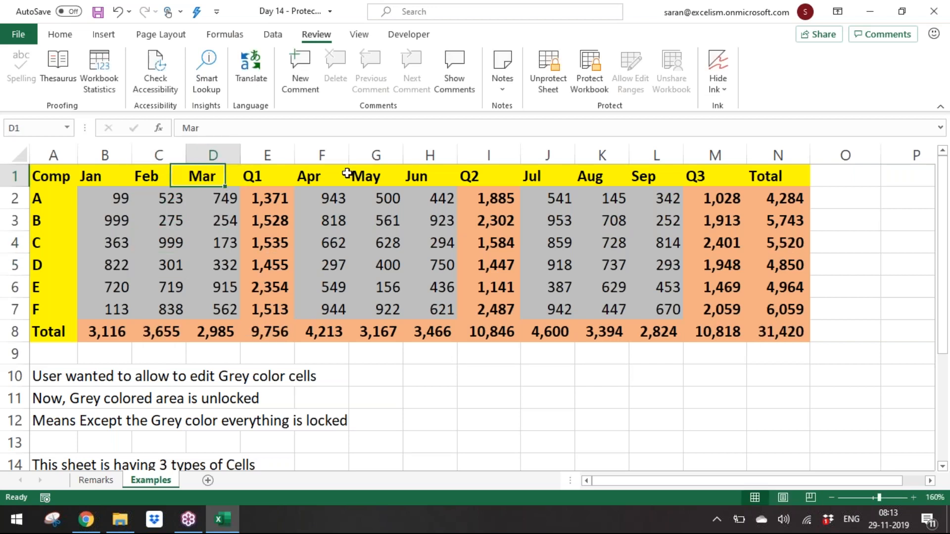
pyautogui.press('Right')
pyautogui.press('Right')
pyautogui.press('Right')
pyautogui.press('Right')
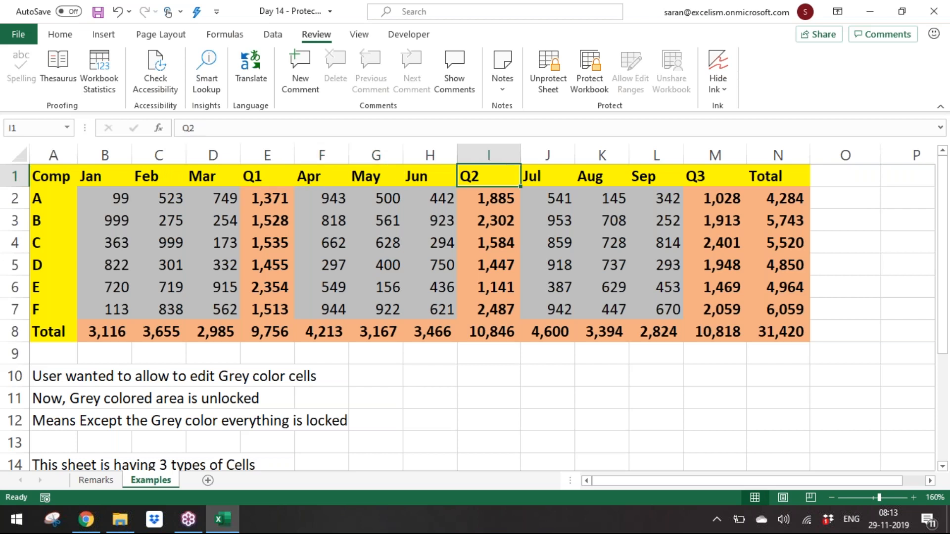
# Examine the orange total cells in the Q2, Q3 and Total columns and row 8 for hidden formulas, comparing them with grey cell F6
pyautogui.press('Down')
pyautogui.press('Down')
pyautogui.press('Down')
pyautogui.press('Down')
pyautogui.press('Down')
pyautogui.press('Down')
pyautogui.press('Down')
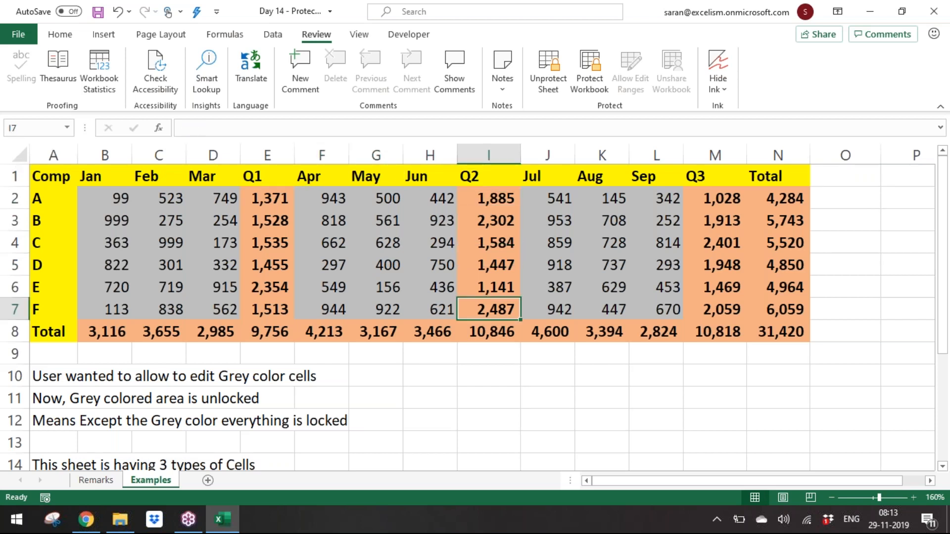
pyautogui.press('Right')
pyautogui.press('Right')
pyautogui.press('Right')
pyautogui.press('Right')
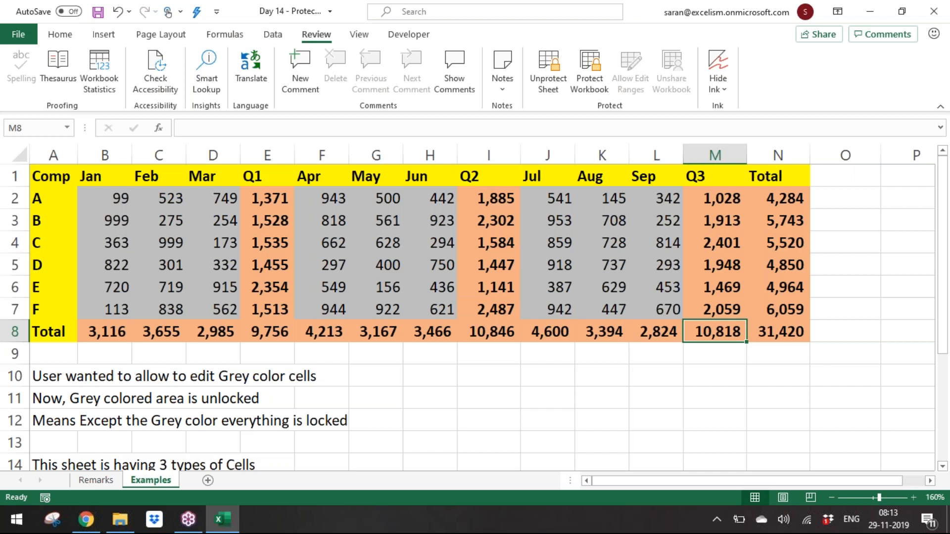
pyautogui.press('Up')
pyautogui.press('Up')
pyautogui.press('Up')
pyautogui.press('Up')
pyautogui.press('Up')
pyautogui.press('Up')
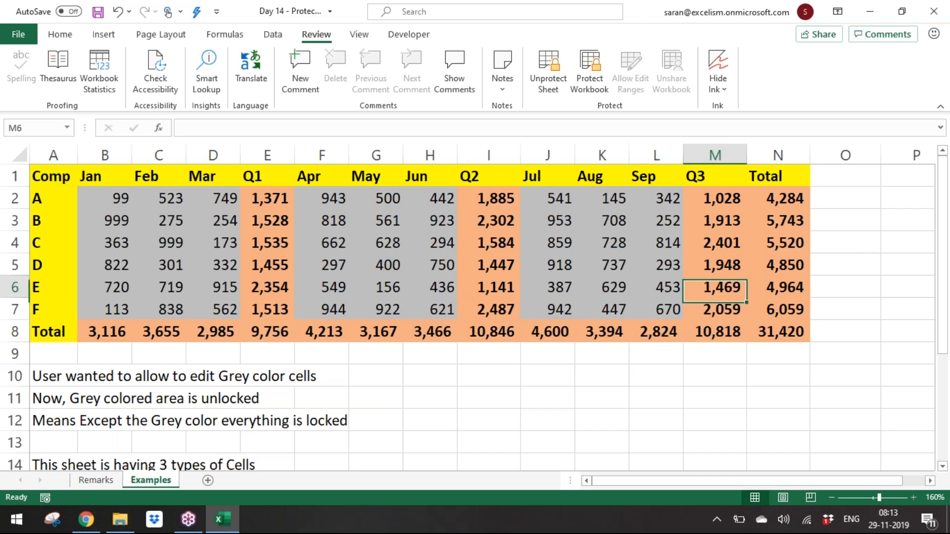
pyautogui.press('Right')
pyautogui.press('Down')
pyautogui.press('Down')
pyautogui.press('Down')
pyautogui.press('Down')
pyautogui.press('Down')
pyautogui.press('Down')
pyautogui.press('Left')
pyautogui.press('Left')
pyautogui.press('Left')
pyautogui.press('Left')
pyautogui.press('Left')
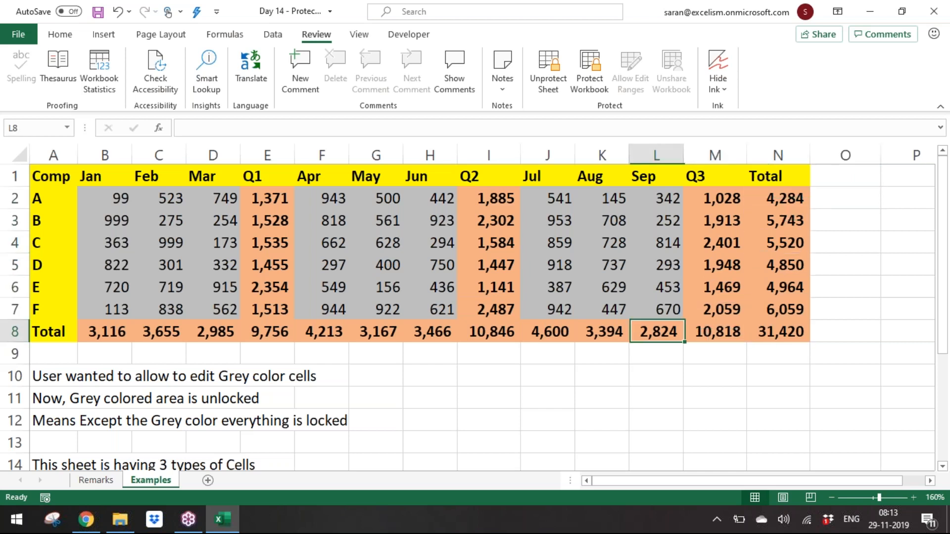
pyautogui.press('Up')
pyautogui.press('Up')
pyautogui.press('Up')
pyautogui.press('Up')
pyautogui.press('Up')
pyautogui.press('Up')
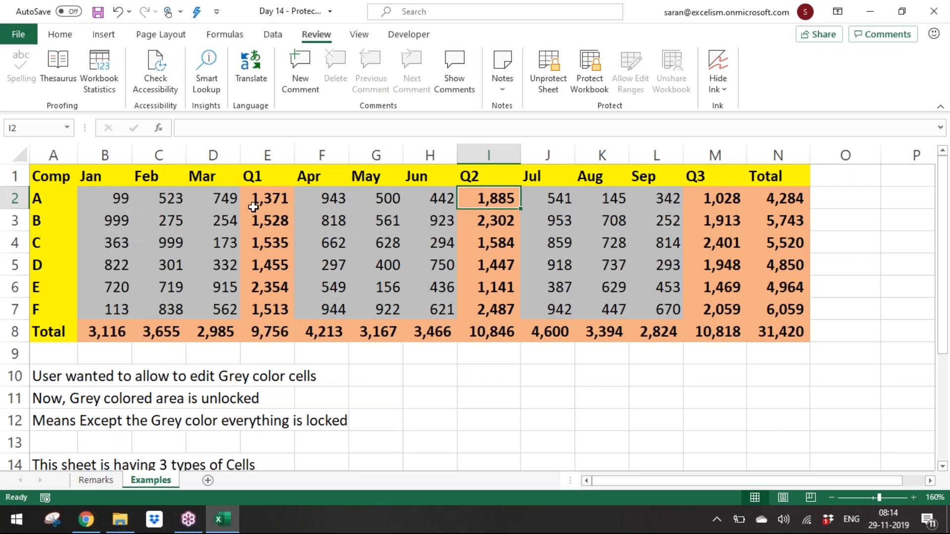
pyautogui.click(336, 287)
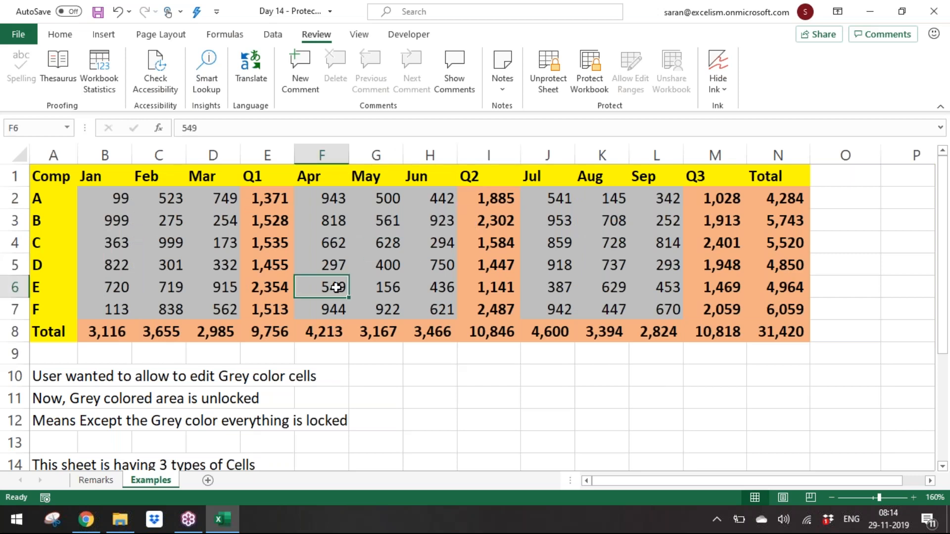
pyautogui.click(120, 343)
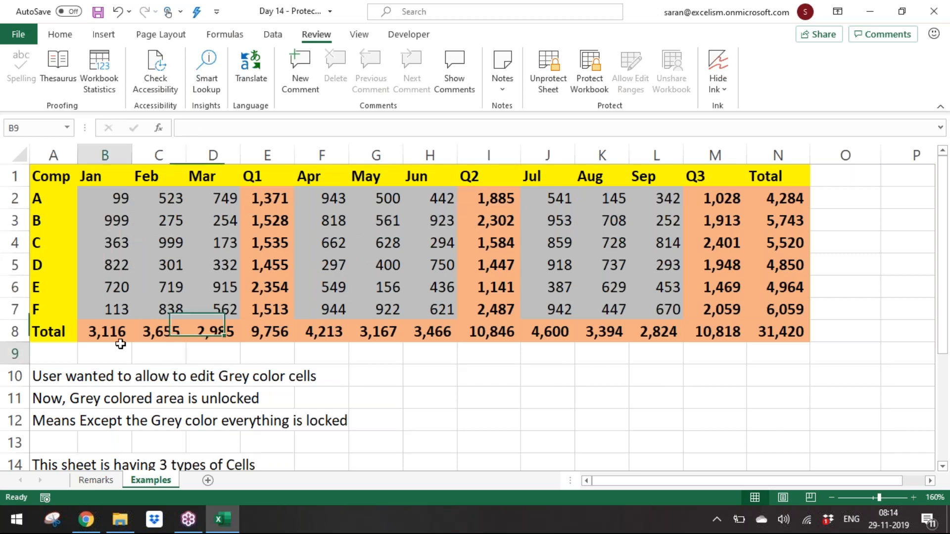
# Unprotect the Examples sheet, entering the sheet password
pyautogui.click(535, 97)
pyautogui.press('Return')
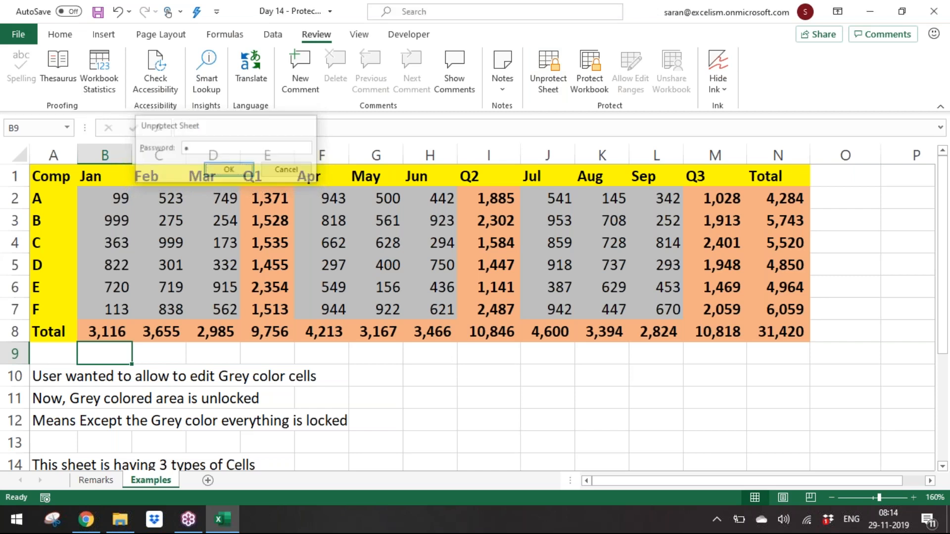
# Examine the full list of user permissions offered when protecting the sheet, through to Edit scenarios, without applying protection
pyautogui.click(543, 69)
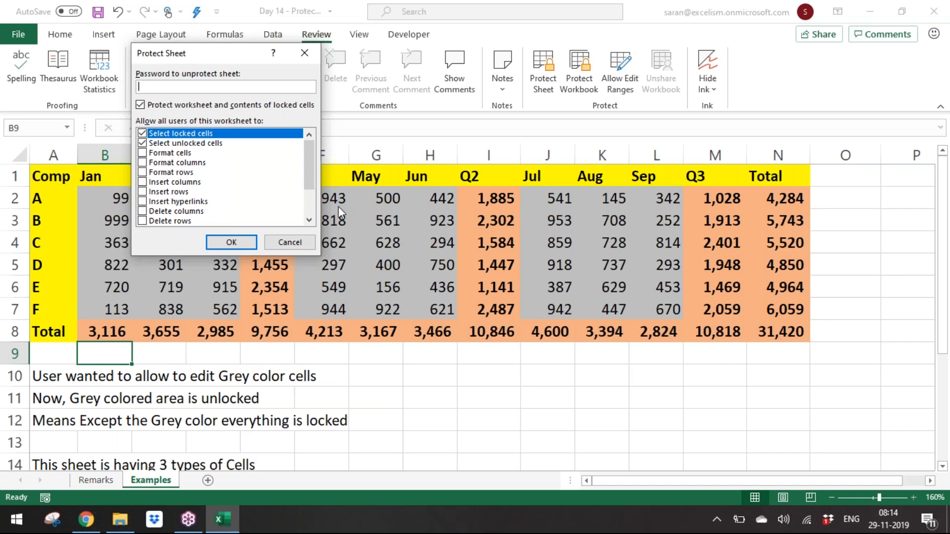
pyautogui.click(310, 220)
pyautogui.click(309, 220)
pyautogui.click(309, 220)
pyautogui.click(309, 221)
pyautogui.click(309, 220)
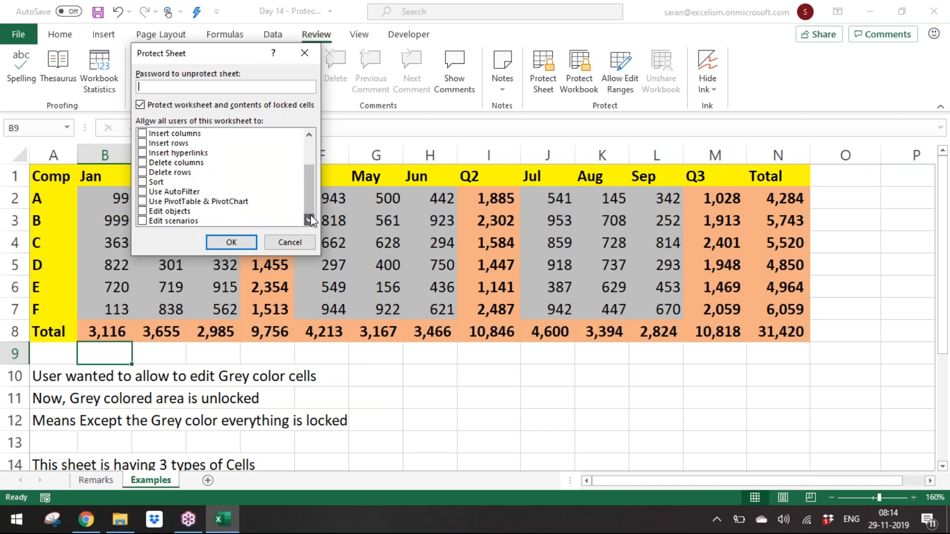
pyautogui.click(296, 242)
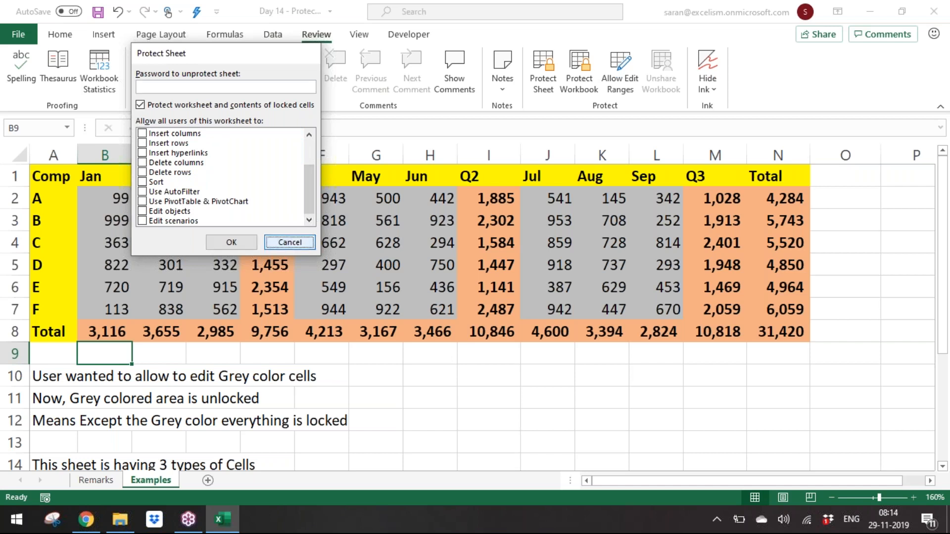
pyautogui.click(499, 221)
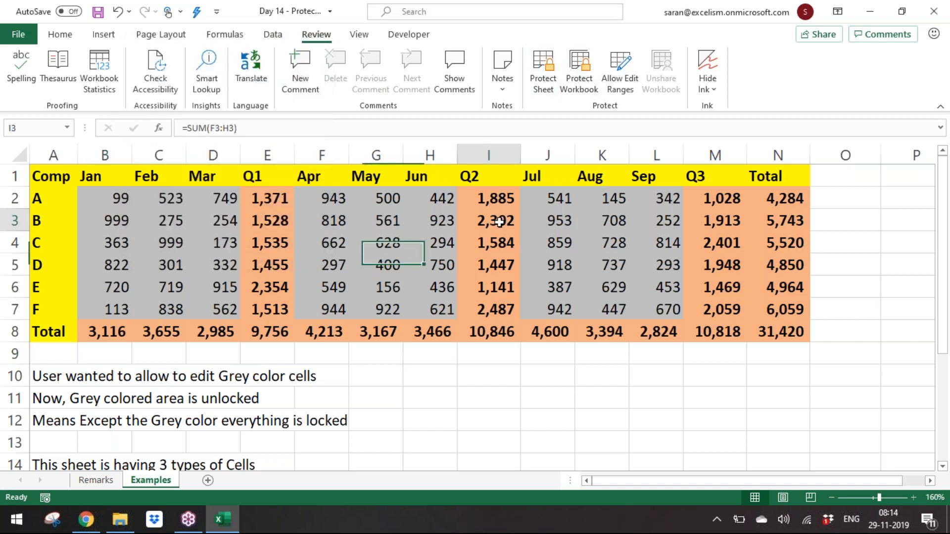
pyautogui.click(541, 94)
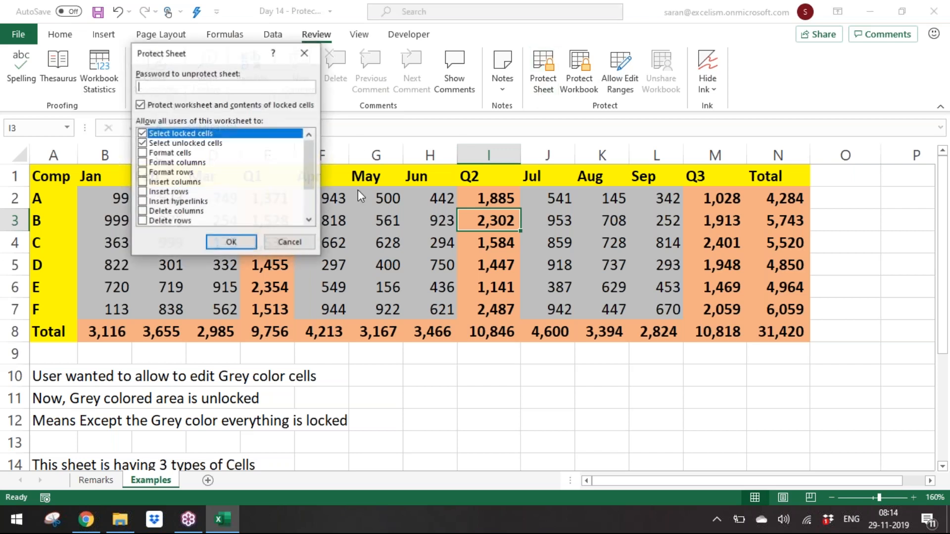
pyautogui.scroll(-3, 307, 160)
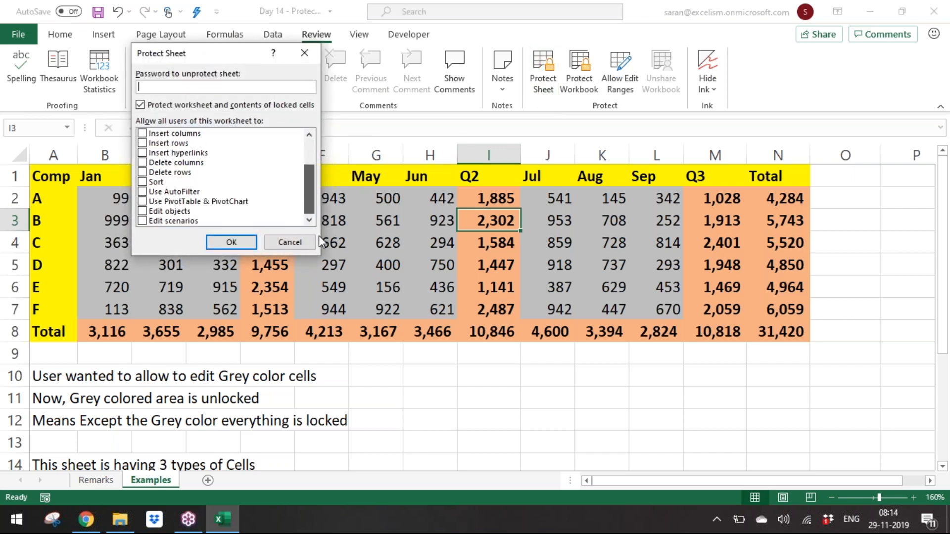
pyautogui.click(272, 246)
pyautogui.click(267, 243)
# Save the Day 14 workbook and close it
pyautogui.hotkey('ctrl', 's')
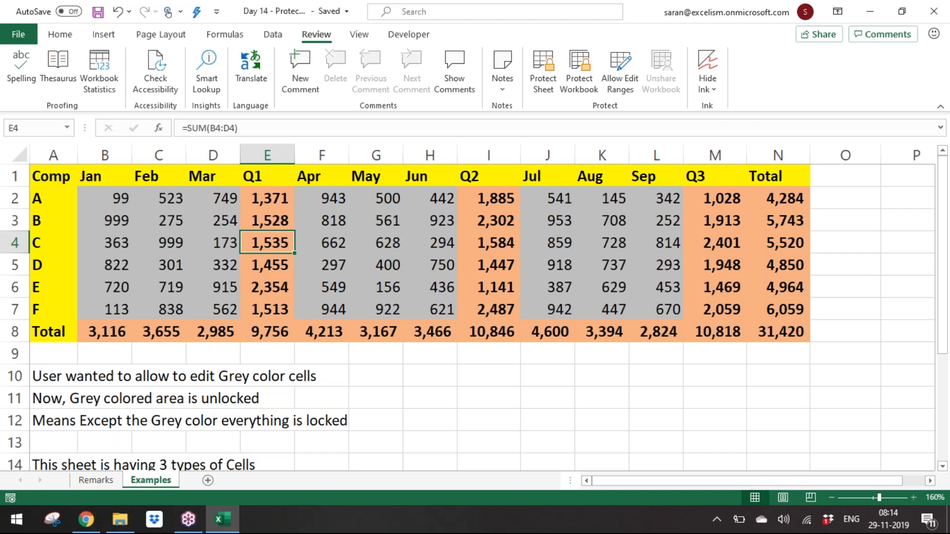
pyautogui.hotkey('ctrl', 'w')
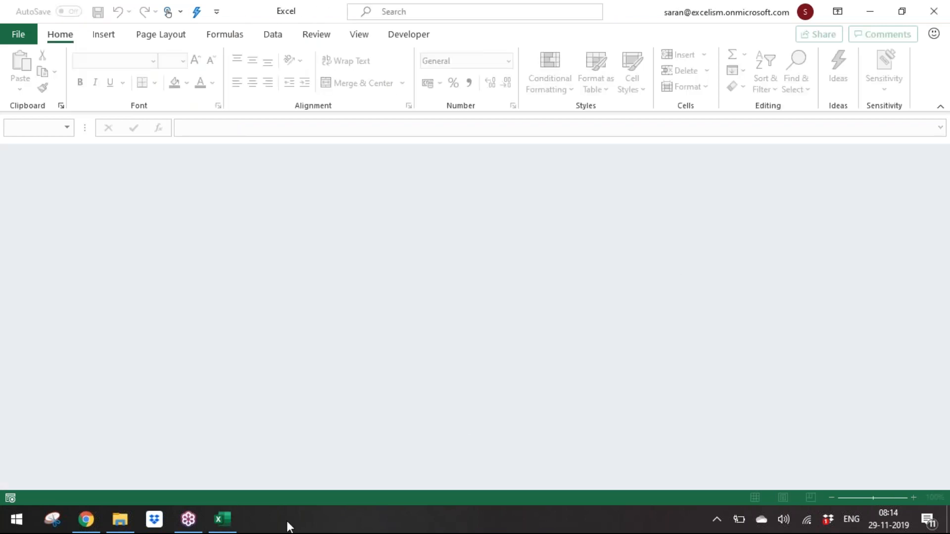
pyautogui.click(939, 54)
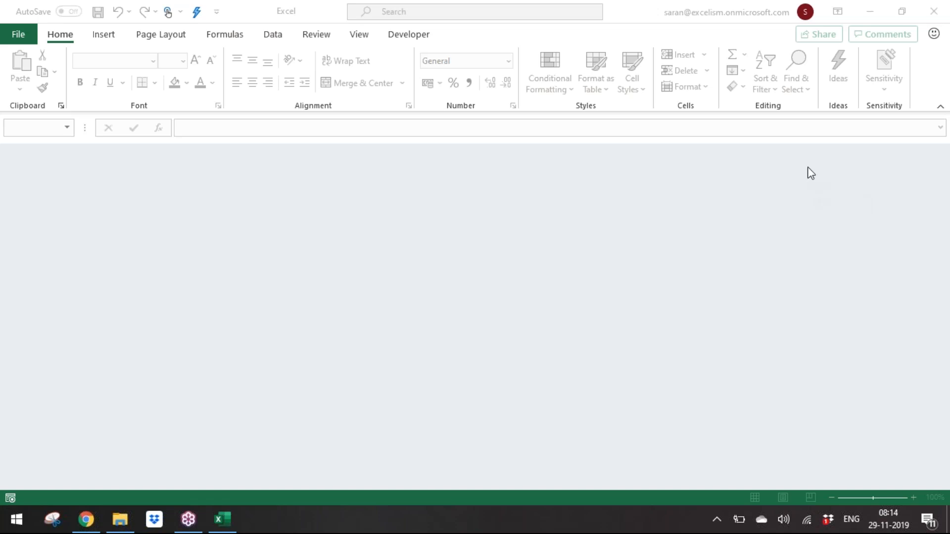